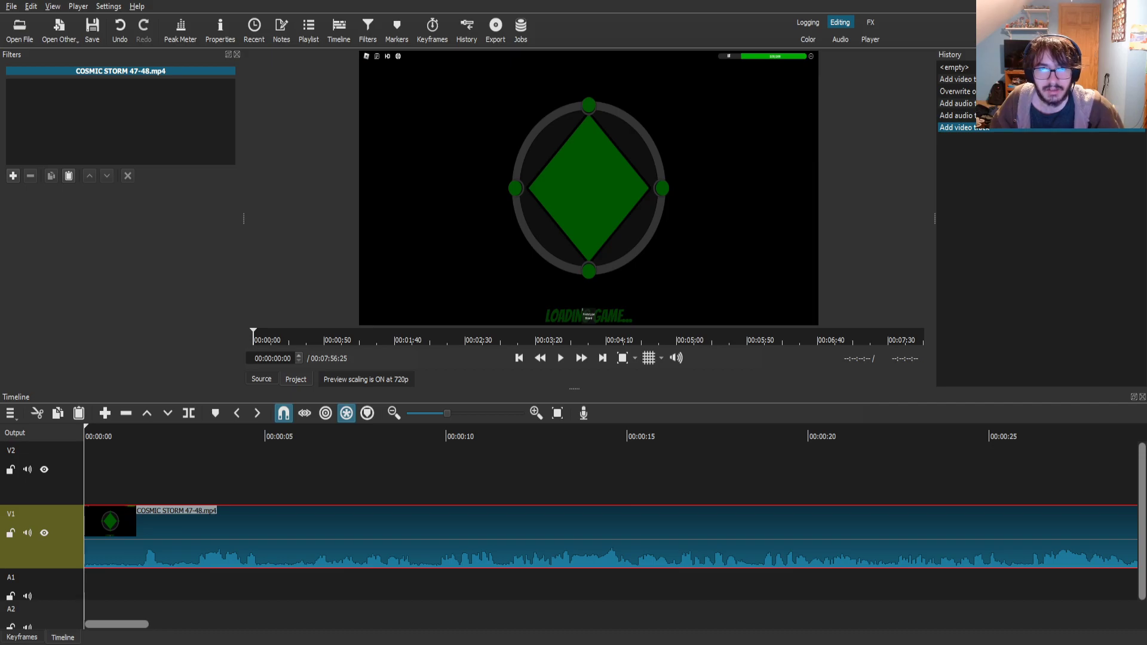
# - Play back the opening of the gameplay clip on V1 and look over its waveform for parts to cut
pyautogui.moveTo(86, 435); pyautogui.dragTo(134, 435)
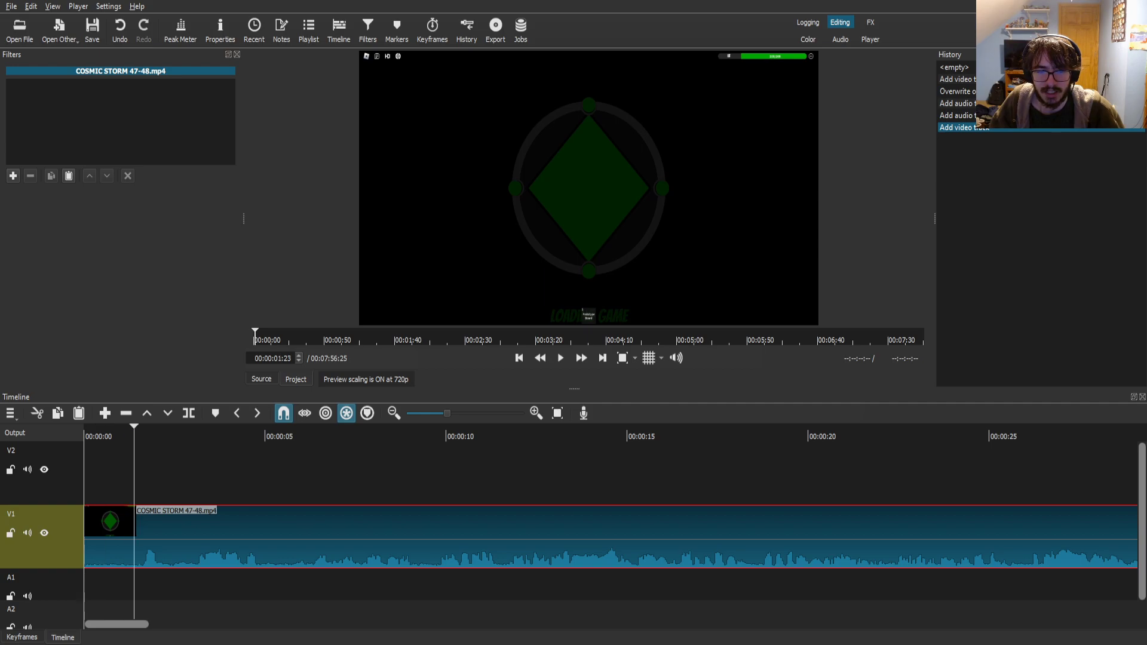
pyautogui.press('space')
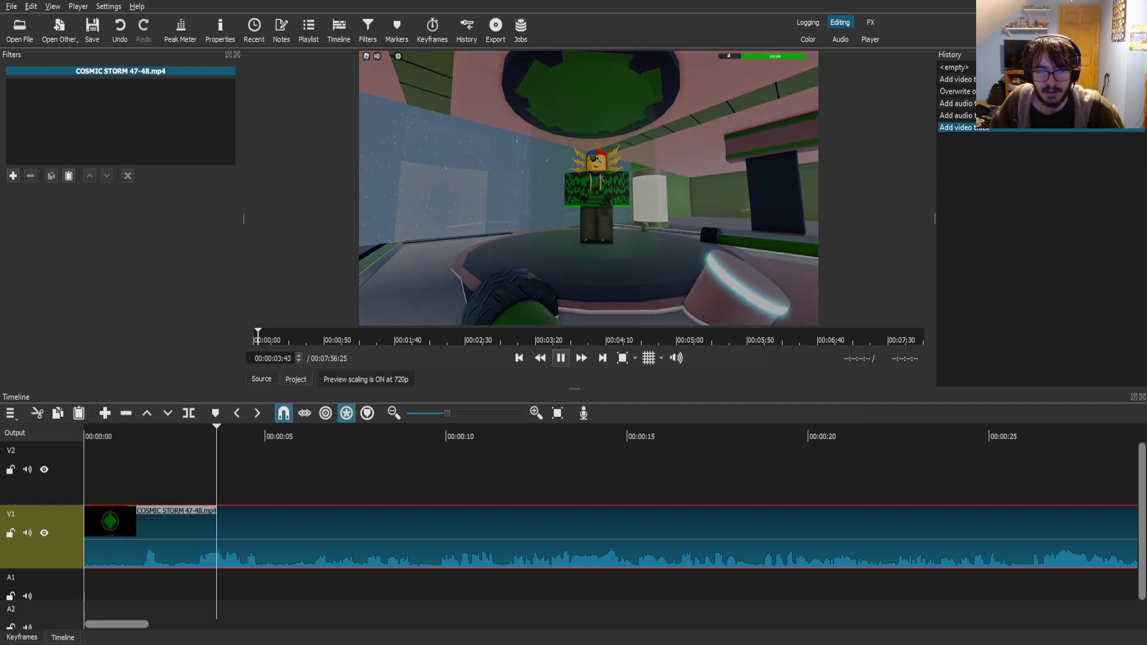
pyautogui.press('space')
pyautogui.scroll(-11, 611, 526)
pyautogui.scroll(16, 610, 525)
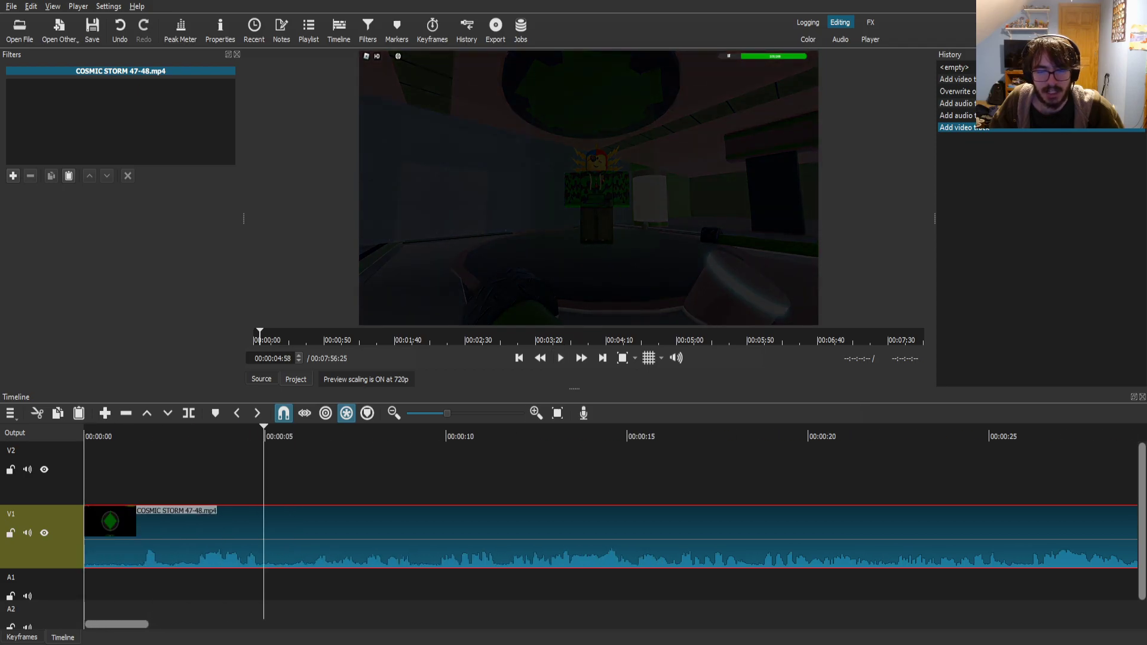
pyautogui.moveTo(263, 432)
pyautogui.mouseDown()
pyautogui.moveTo(430, 431)
pyautogui.moveTo(199, 432)
pyautogui.moveTo(263, 431)
pyautogui.mouseUp()
pyautogui.press('space')
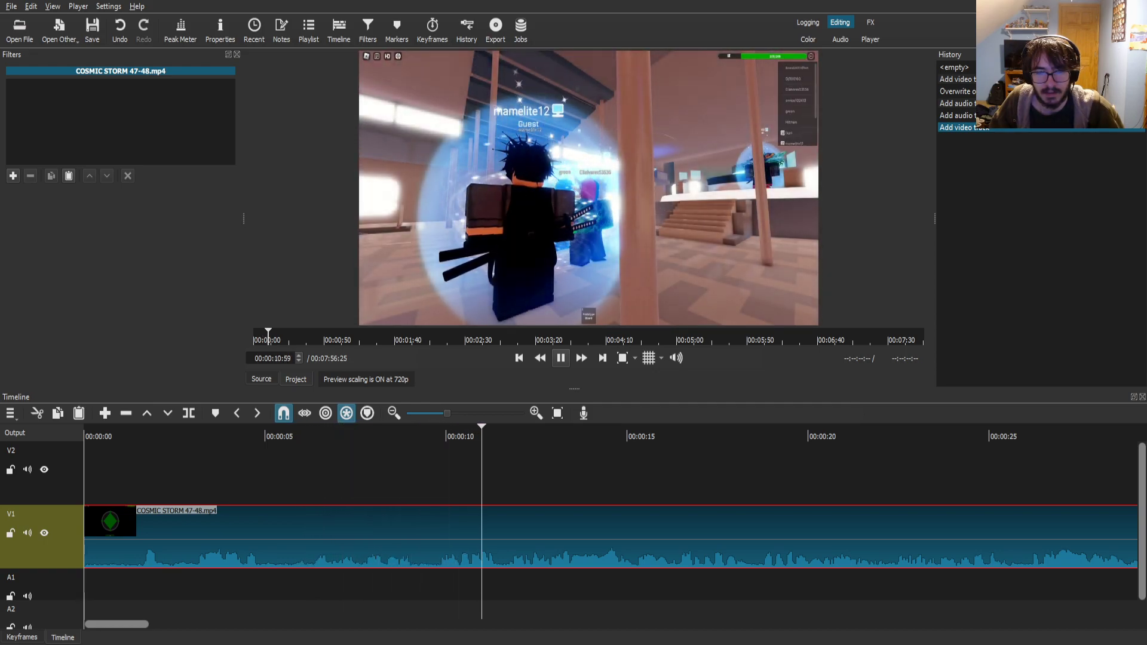
pyautogui.press('space')
pyautogui.moveTo(184, 436); pyautogui.dragTo(252, 430)
pyautogui.scroll(-15, 610, 529)
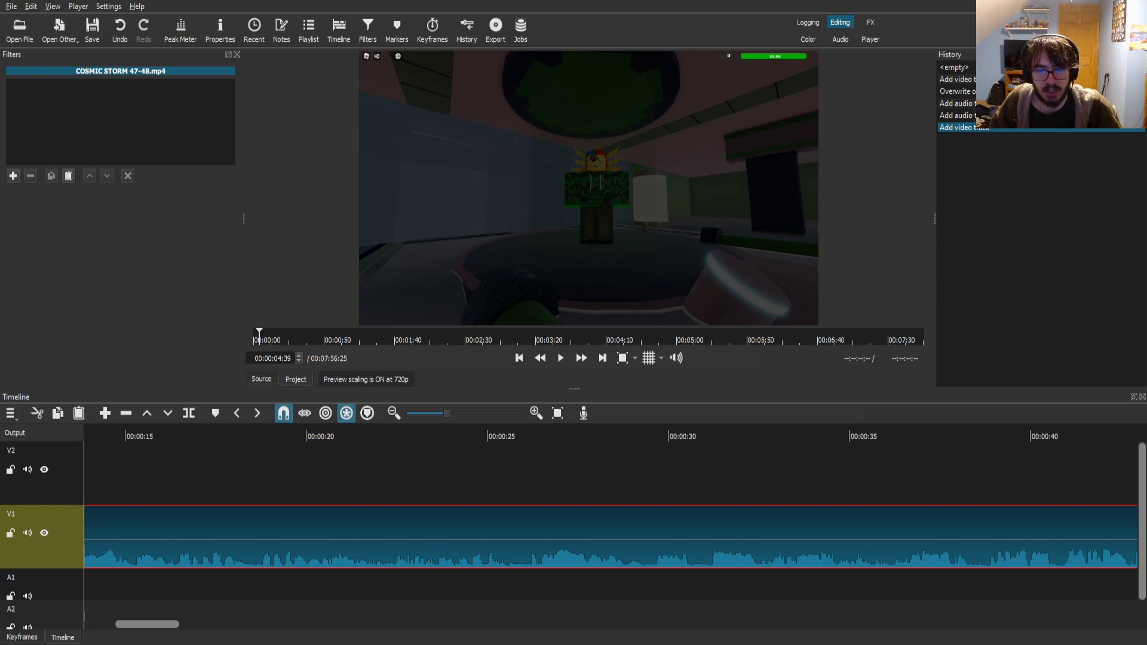
pyautogui.hscroll(10, 611, 529)
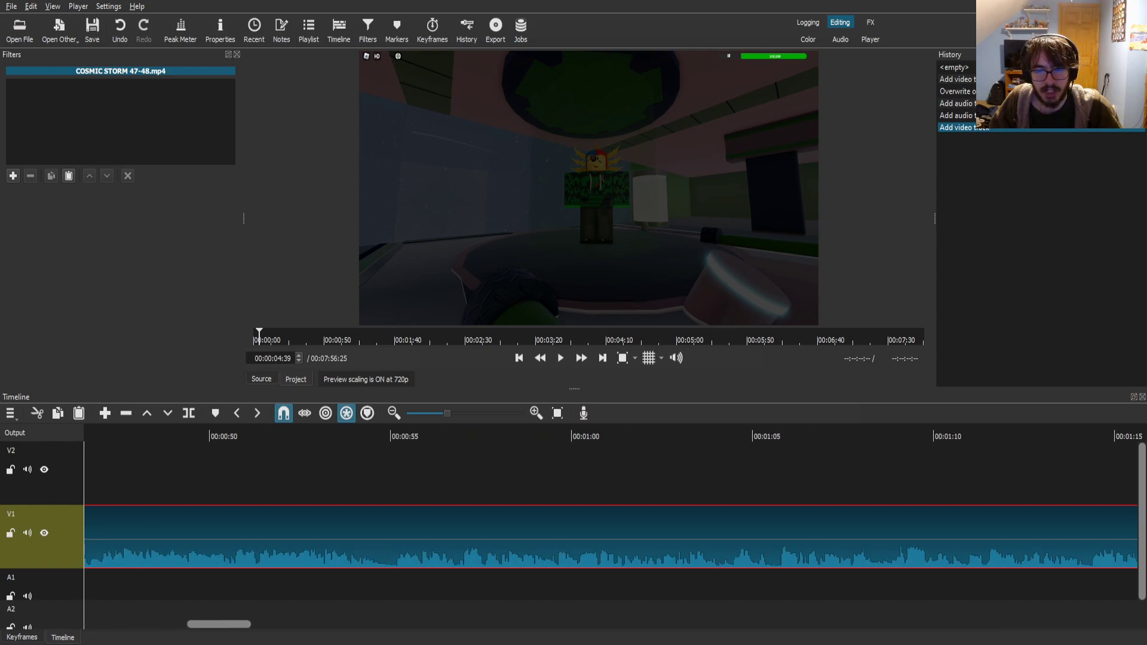
pyautogui.hscroll(-15, 611, 529)
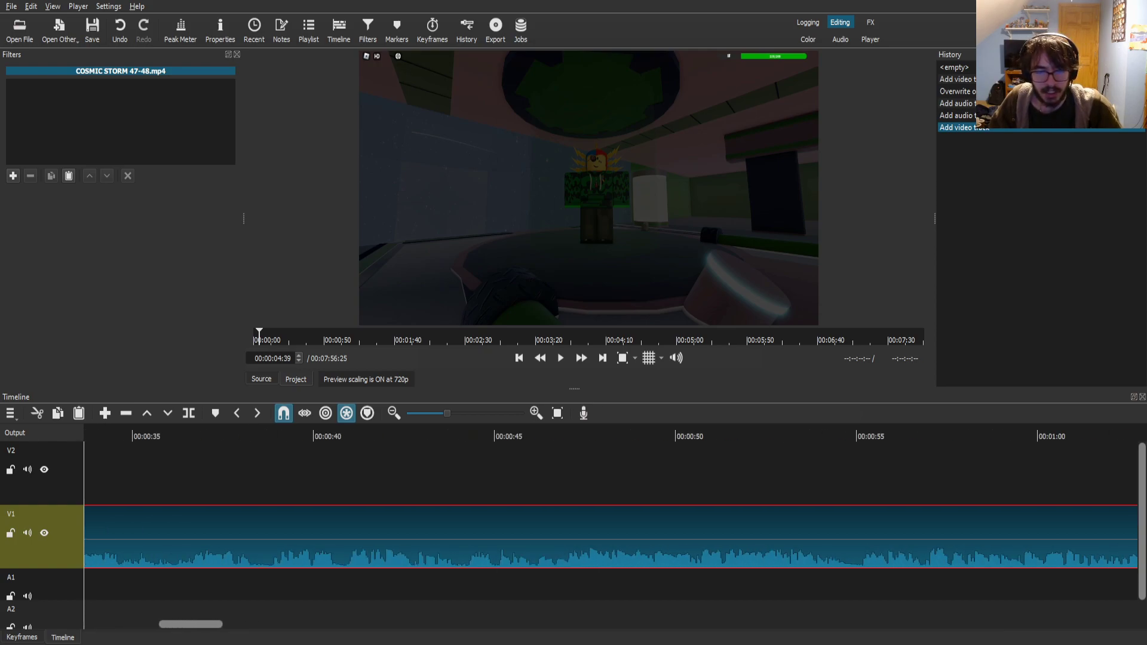
pyautogui.hscroll(-10, 611, 529)
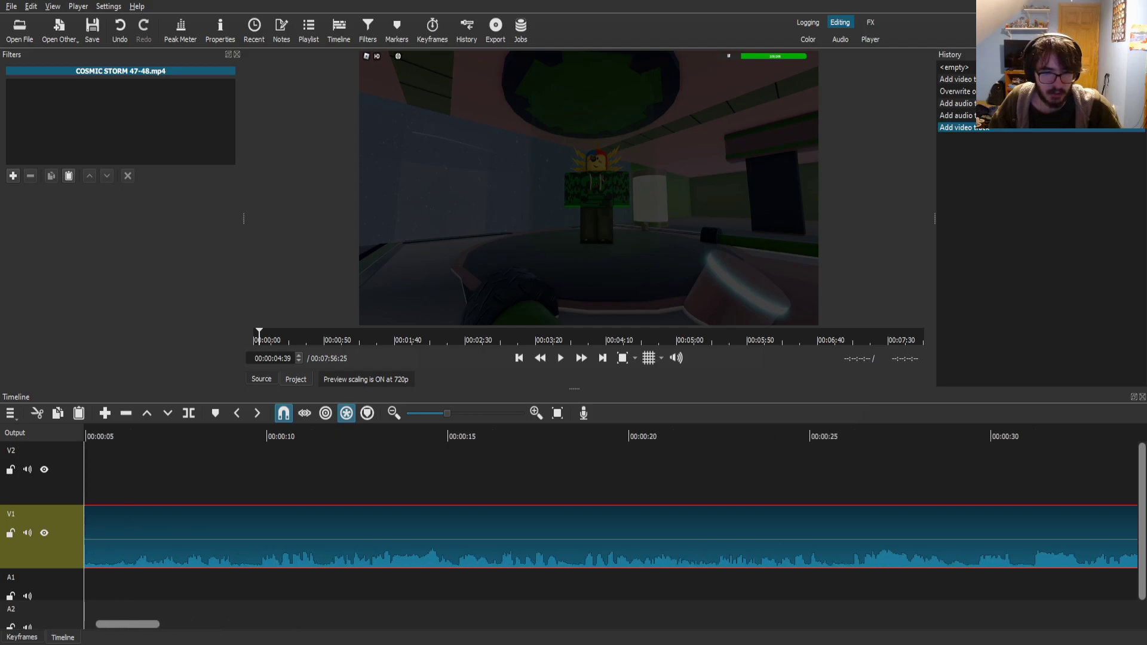
# - Split the V1 gameplay clip after the loading screen, at about 1.6 seconds, and move the remainder to the timeline start over the opening piece
pyautogui.moveTo(127, 436); pyautogui.dragTo(141, 436)
pyautogui.press('s')
pyautogui.moveTo(220, 531); pyautogui.dragTo(161, 531)
pyautogui.moveTo(142, 436); pyautogui.dragTo(84, 436)
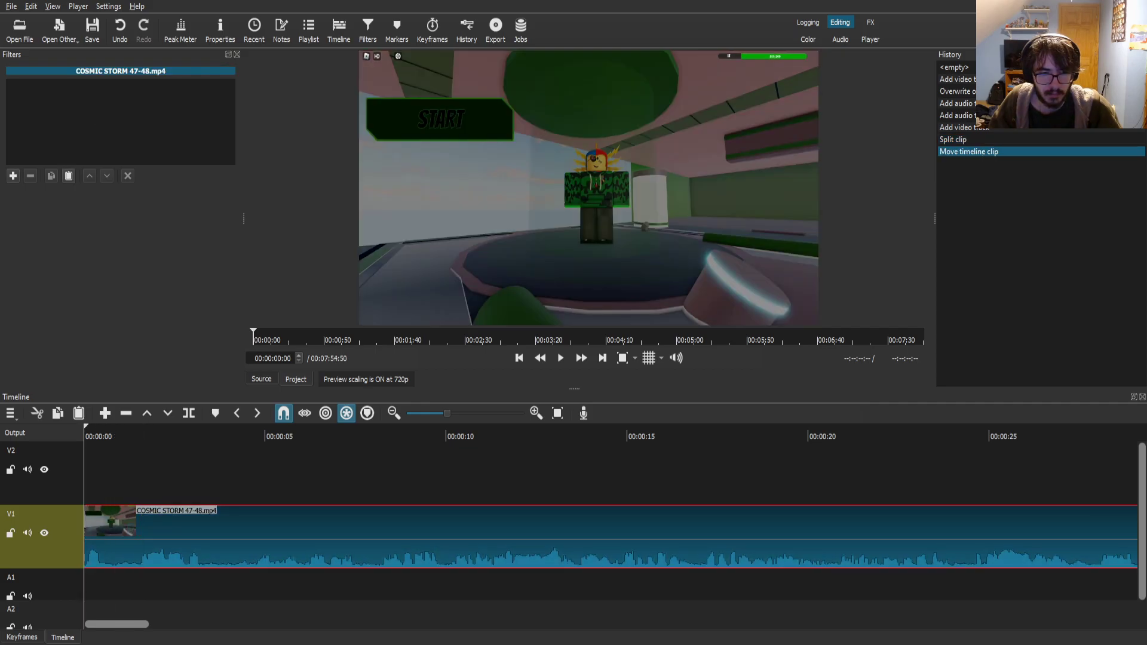
# - Split the V1 clip at 00:00:01:32, where the START menu is on screen, and move the rest to the timeline start over the leading piece
pyautogui.click(560, 358)
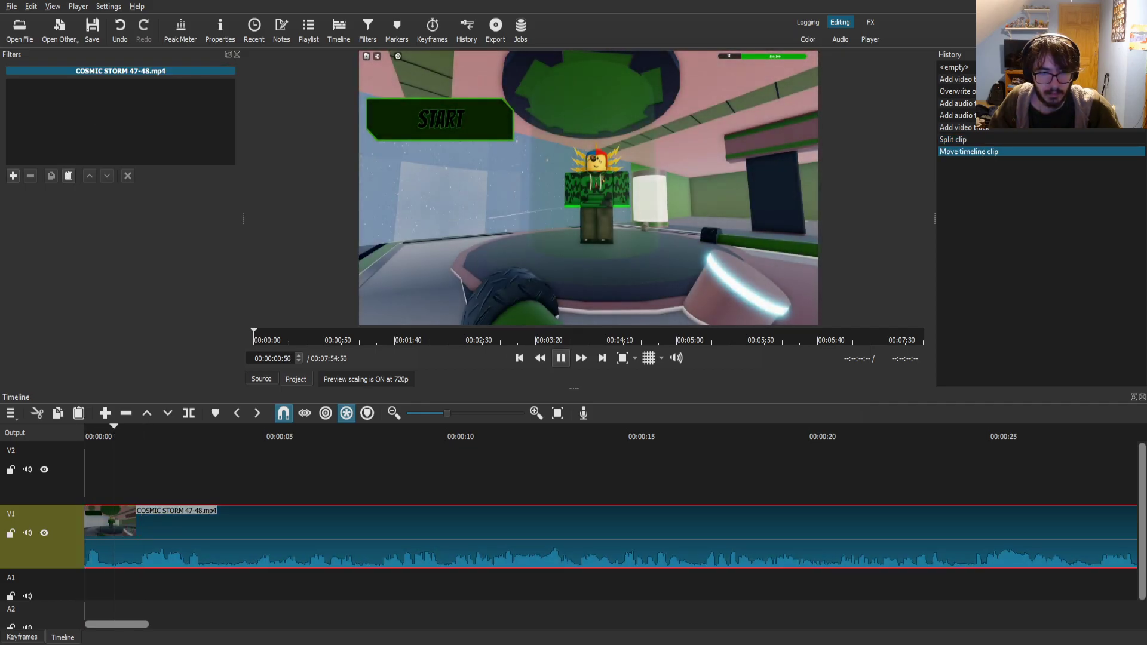
pyautogui.press('space')
pyautogui.press('Left')
pyautogui.press('Left')
pyautogui.press('Left')
pyautogui.press('Left')
pyautogui.press('Left')
pyautogui.press('Left')
pyautogui.press('Left')
pyautogui.press('Left')
pyautogui.press('Left')
pyautogui.press('Left')
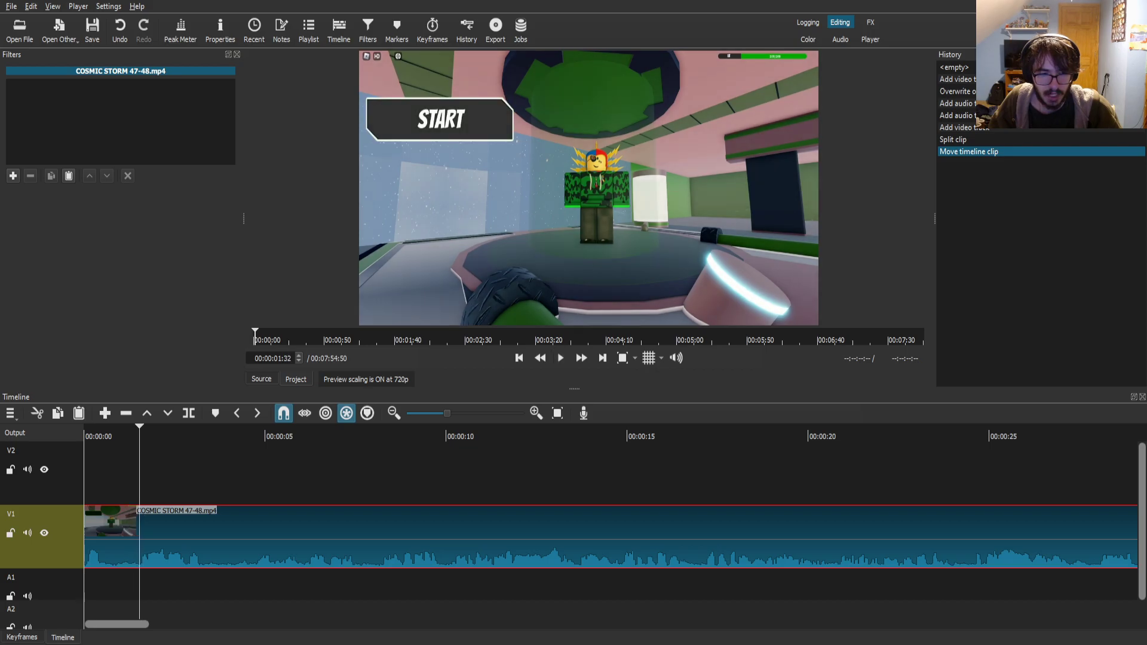
pyautogui.press('s')
pyautogui.moveTo(187, 526); pyautogui.dragTo(130, 519)
# - Cut out the dark transition on V1 between about 1.8 seconds and 00:00:03:12, sliding the rest of the footage back over it
pyautogui.click(85, 436)
pyautogui.press('space')
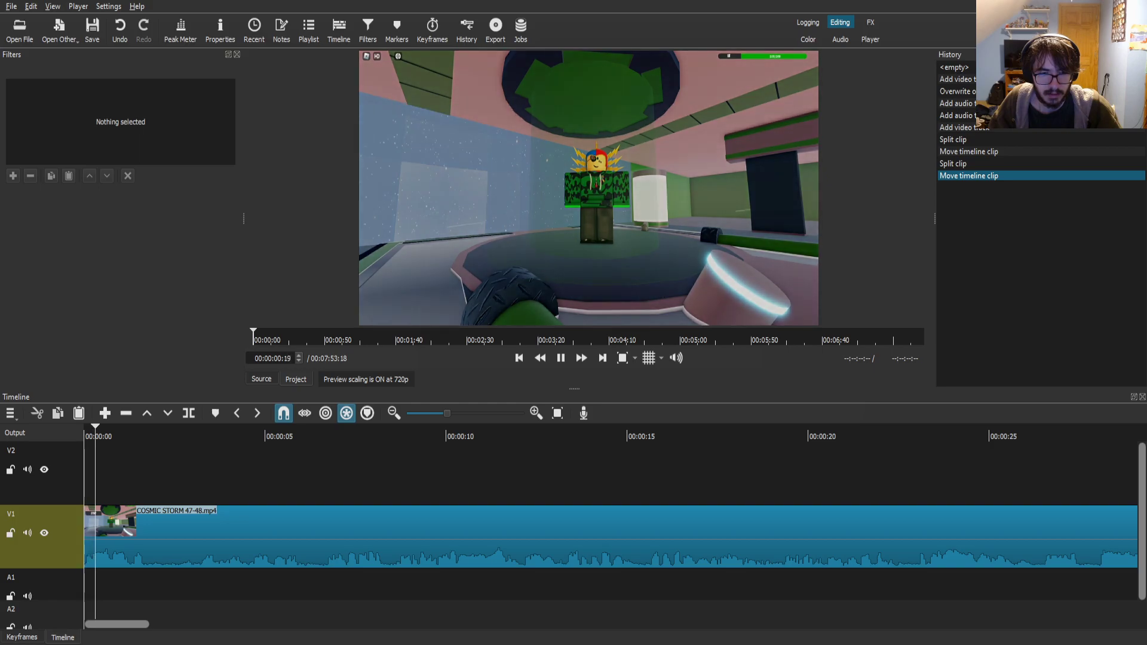
pyautogui.click(130, 524)
pyautogui.press('space')
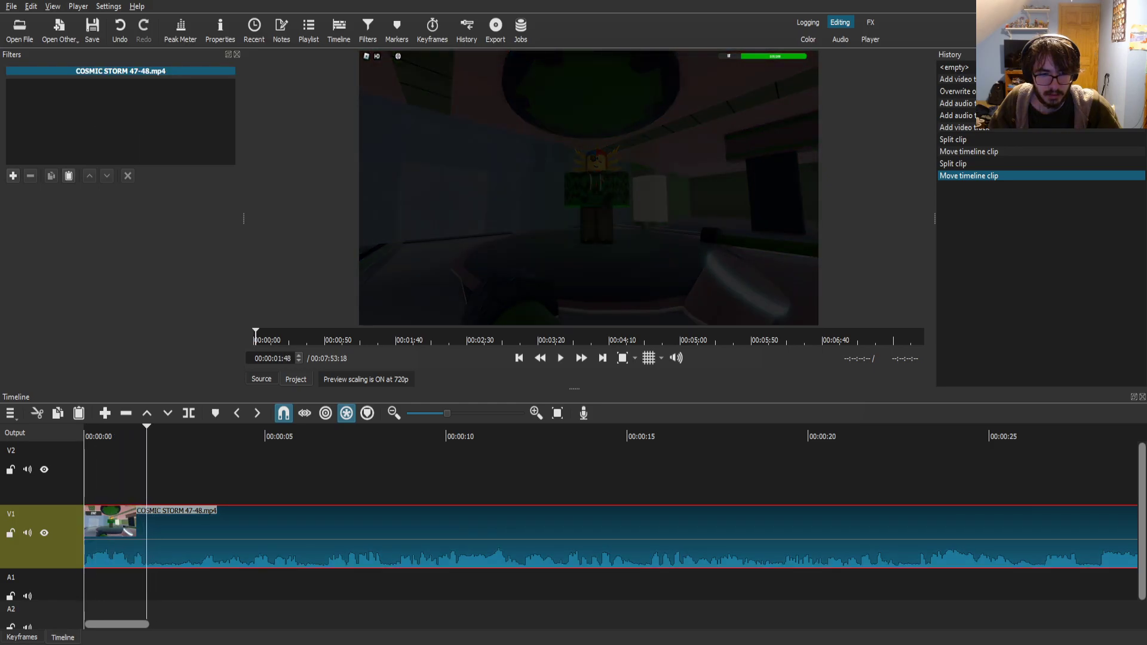
pyautogui.press('s')
pyautogui.click(168, 436)
pyautogui.moveTo(167, 436); pyautogui.dragTo(199, 436)
pyautogui.press('s')
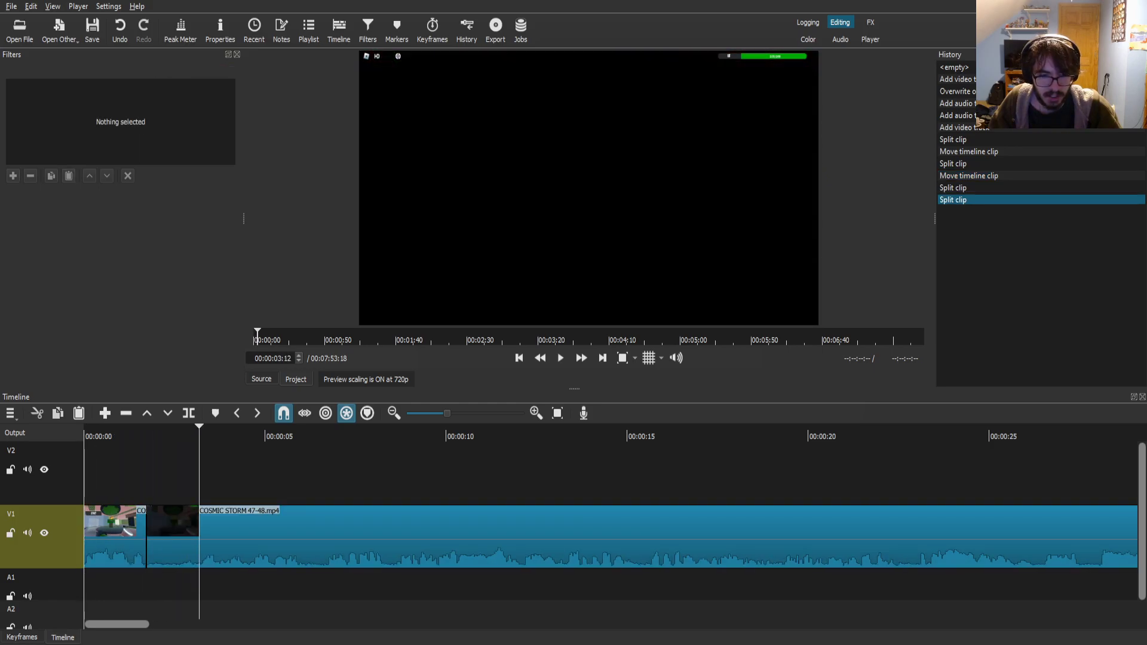
pyautogui.moveTo(287, 538); pyautogui.dragTo(239, 534)
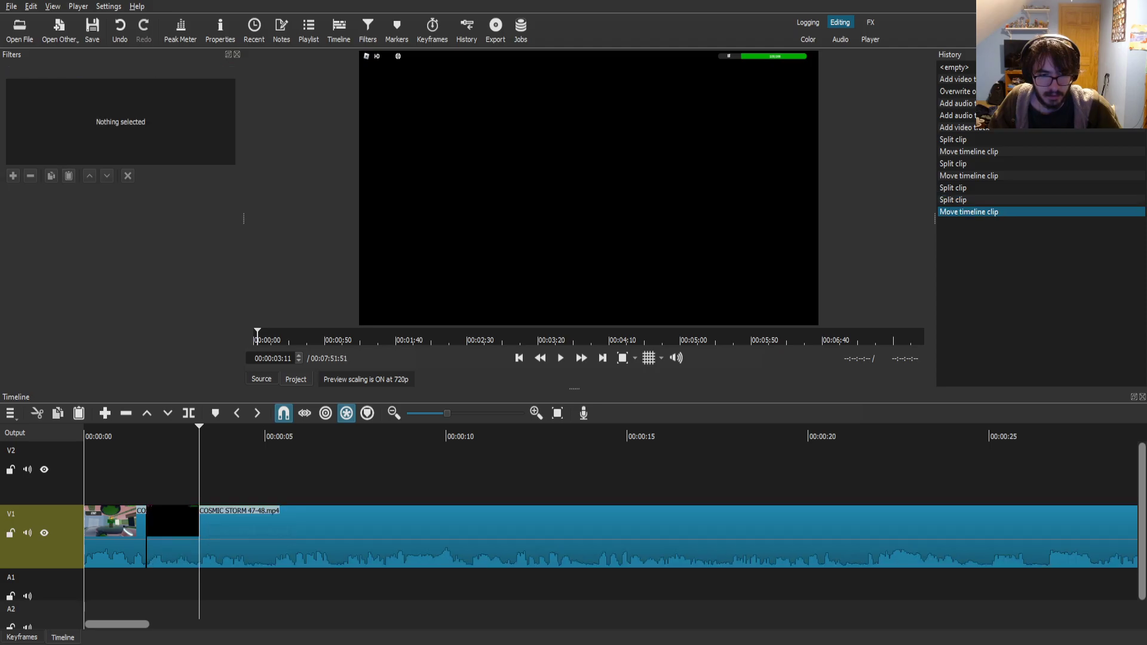
# - Cut out the V1 section between about 00:00:04:36 and 00:00:05:13, sliding the rest of the footage back over it
pyautogui.press('space')
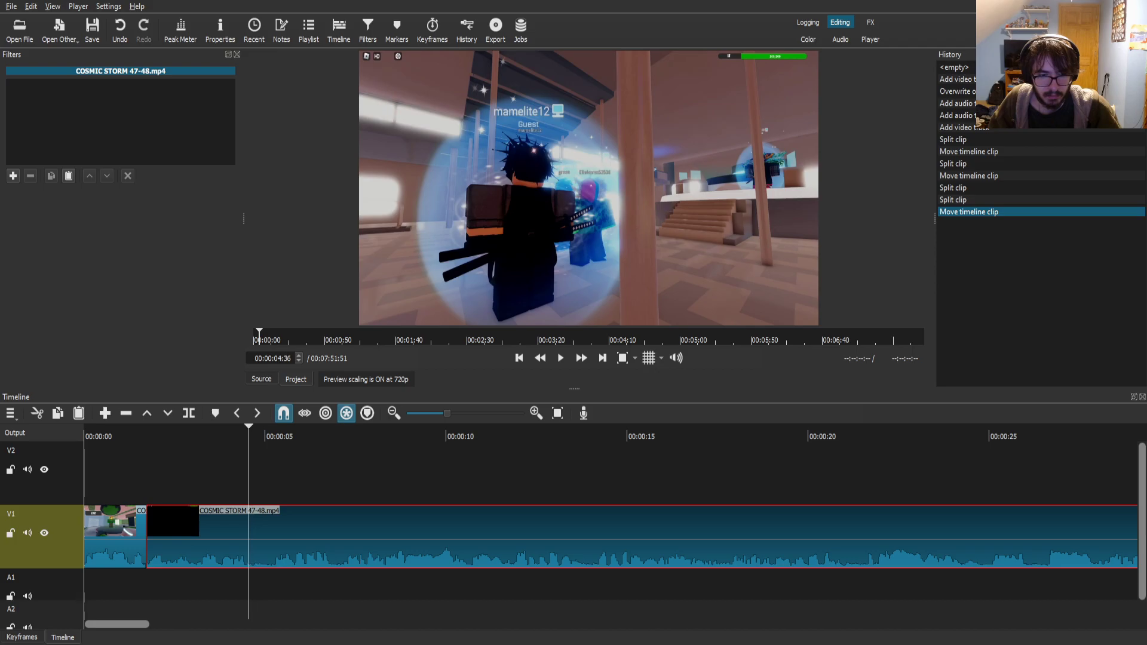
pyautogui.press('s')
pyautogui.moveTo(253, 436); pyautogui.dragTo(272, 436)
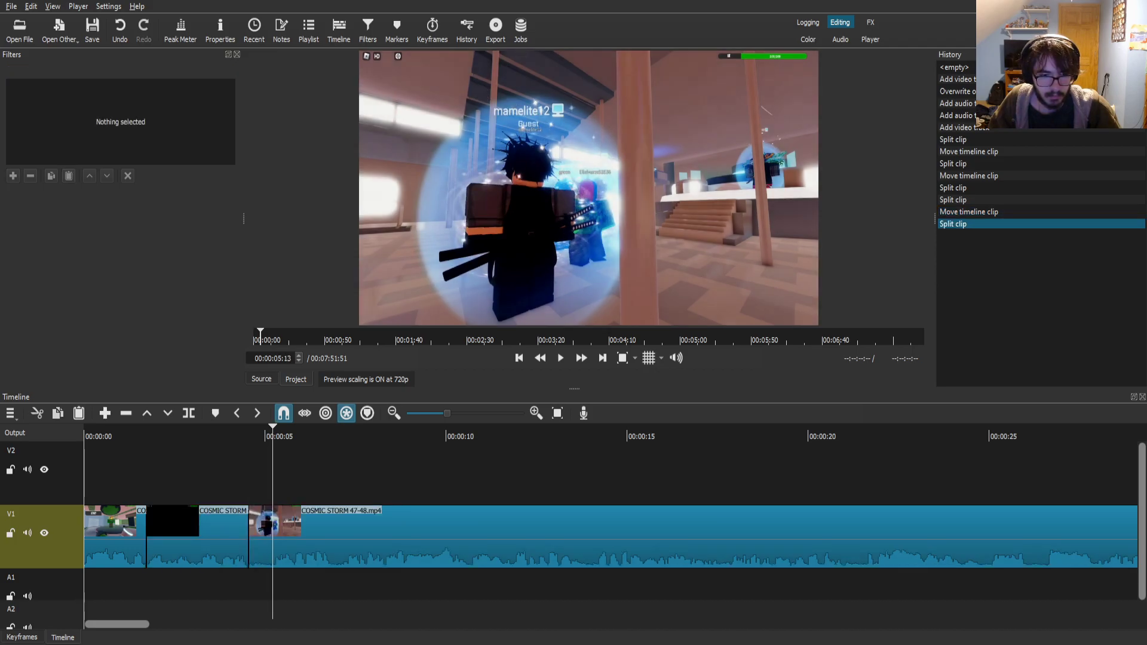
pyautogui.press('s')
pyautogui.moveTo(293, 535); pyautogui.dragTo(303, 528)
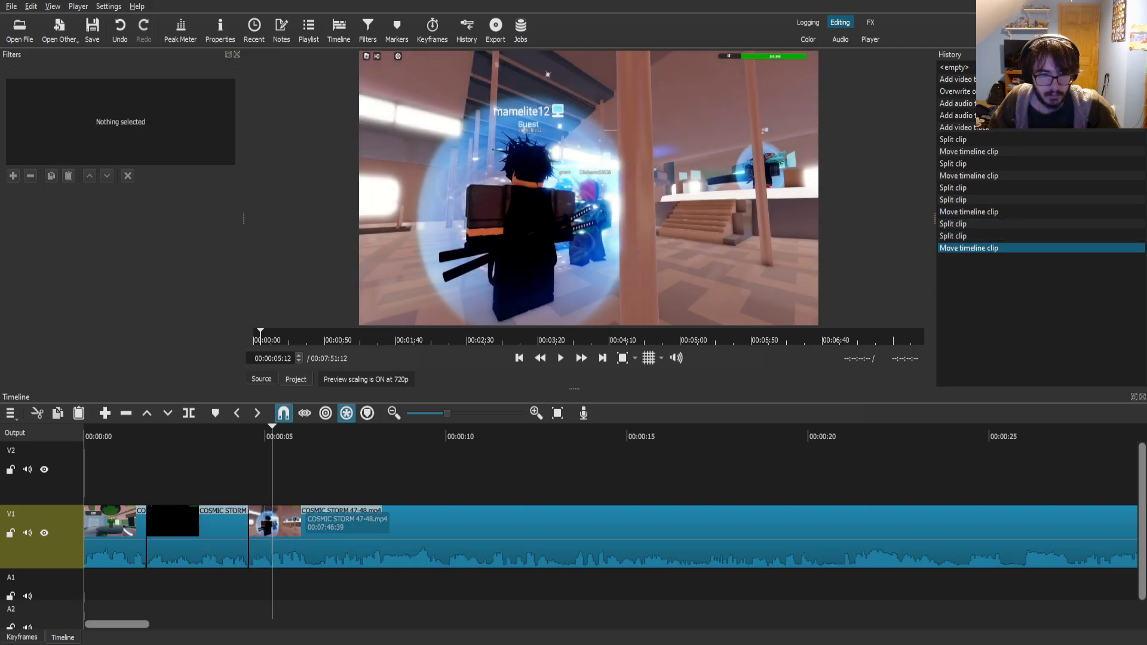
# - Cut out a short section of about 0.3 seconds from V1 at about 6.2 seconds and close the gap with the following footage
pyautogui.moveTo(246, 436); pyautogui.dragTo(238, 436)
pyautogui.press('space')
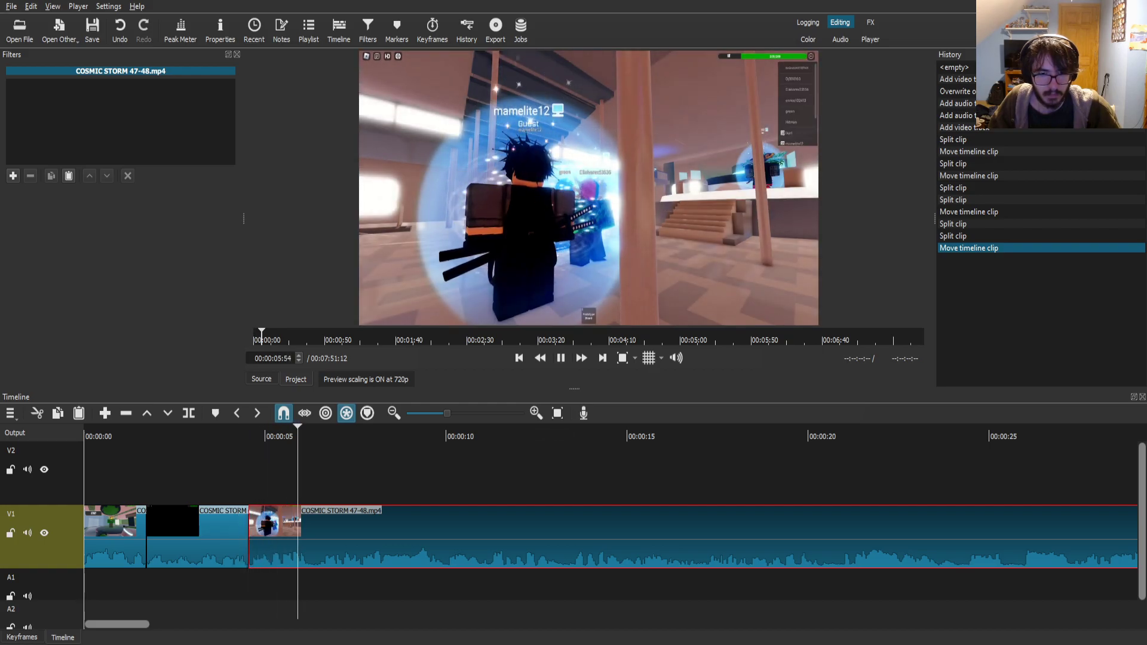
pyautogui.moveTo(317, 437); pyautogui.dragTo(288, 436)
pyautogui.press('s')
pyautogui.click(321, 436)
pyautogui.press('s')
pyautogui.moveTo(464, 530); pyautogui.dragTo(438, 525)
# - Split V1 at 00:00:12:42, remove about half a second of footage from there and close the gap with the rest
pyautogui.press('space')
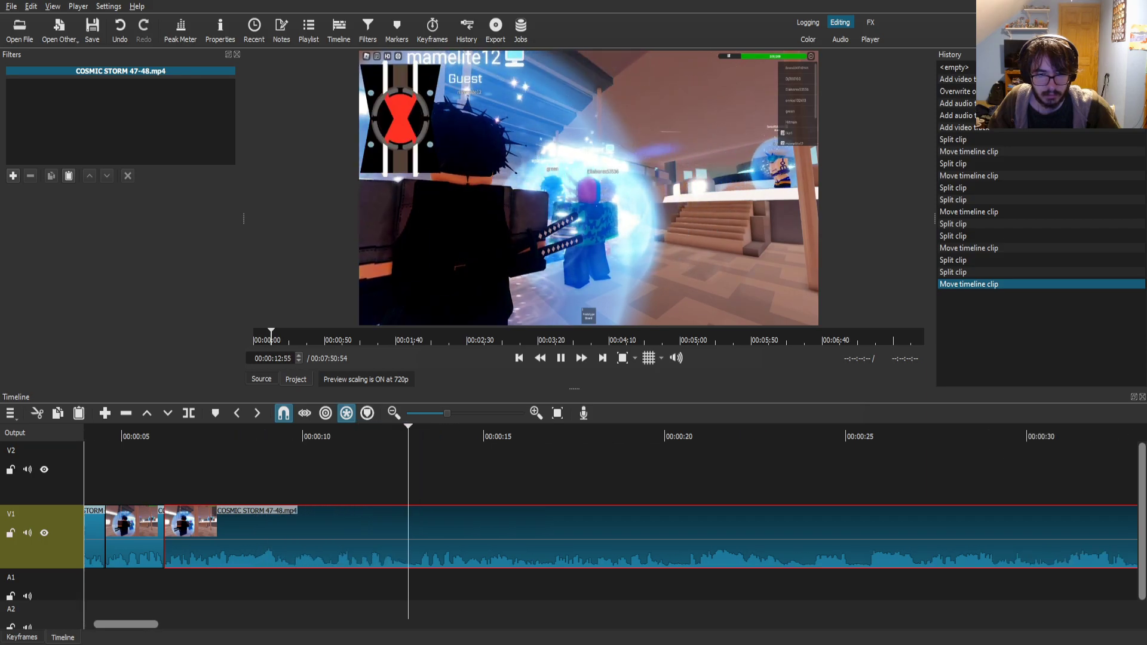
pyautogui.press('space')
pyautogui.press('s')
pyautogui.press('space')
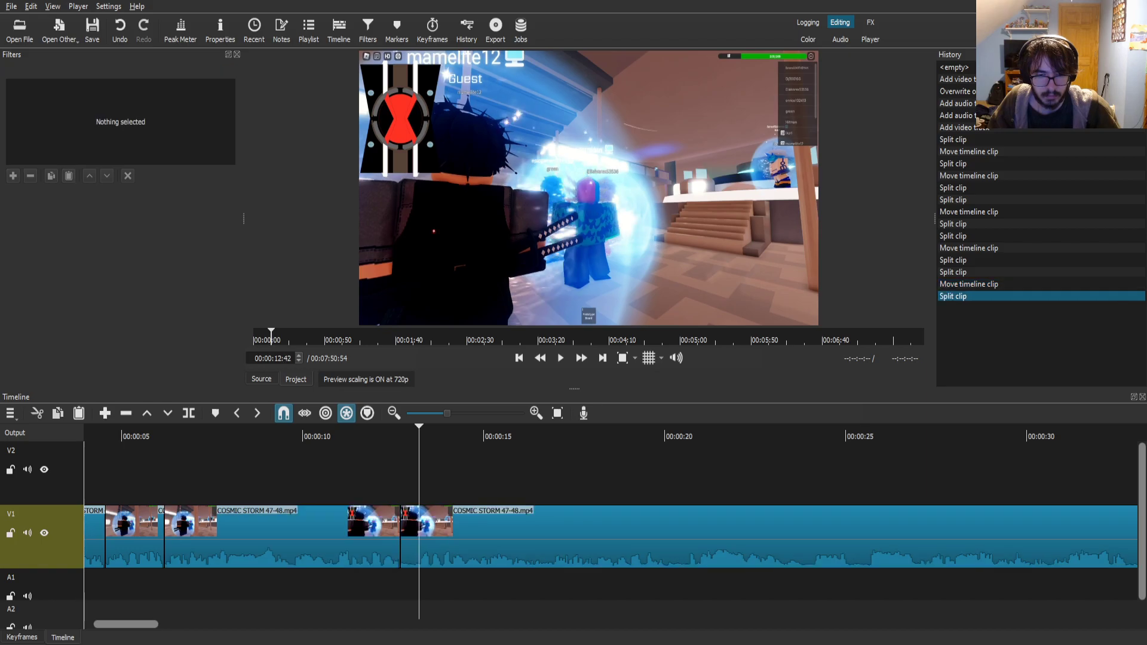
pyautogui.press('space')
pyautogui.press('s')
pyautogui.moveTo(477, 528); pyautogui.dragTo(459, 528)
# - Play back the footage across the cut at 00:00:12:42 on V1
pyautogui.click(353, 436)
pyautogui.press('space')
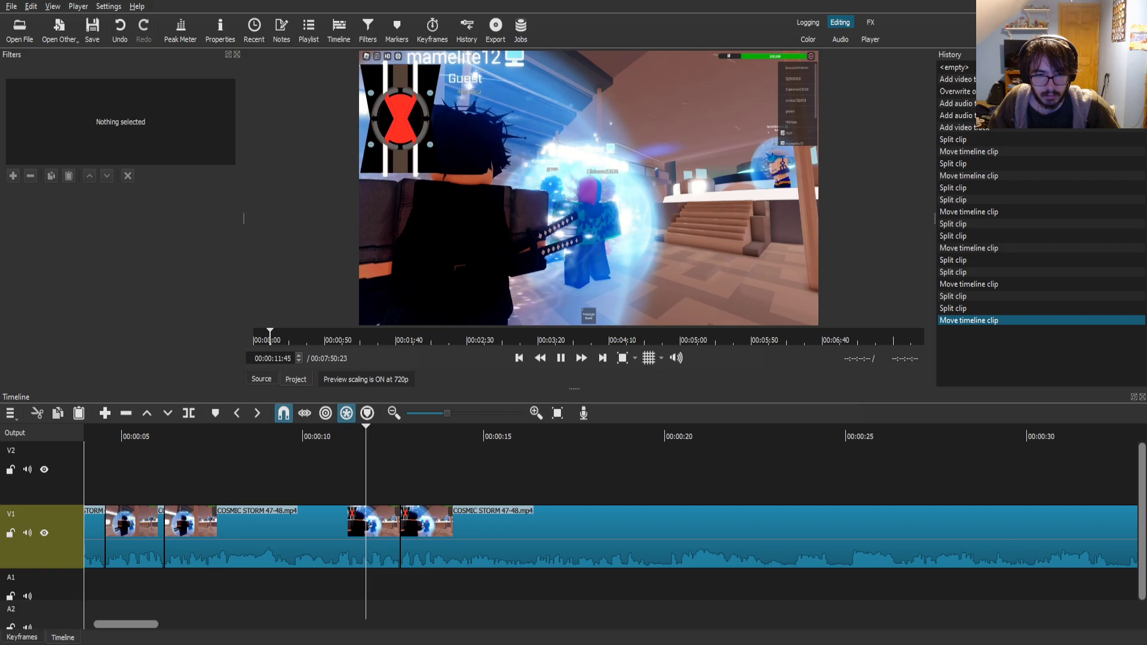
pyautogui.click(532, 510)
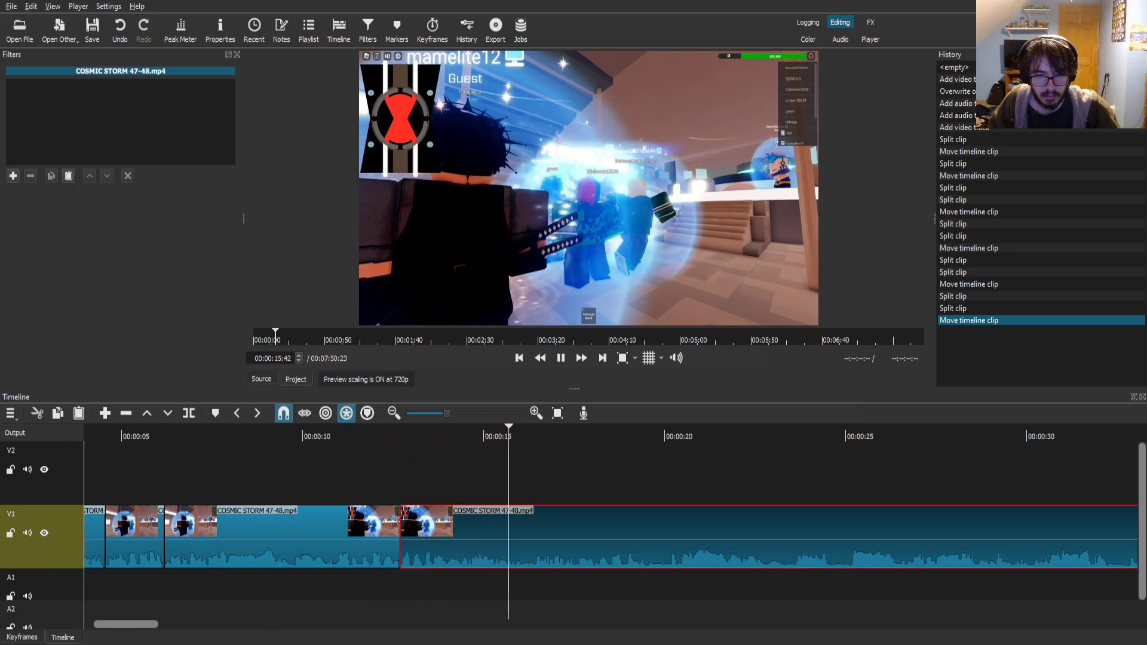
pyautogui.click(480, 436)
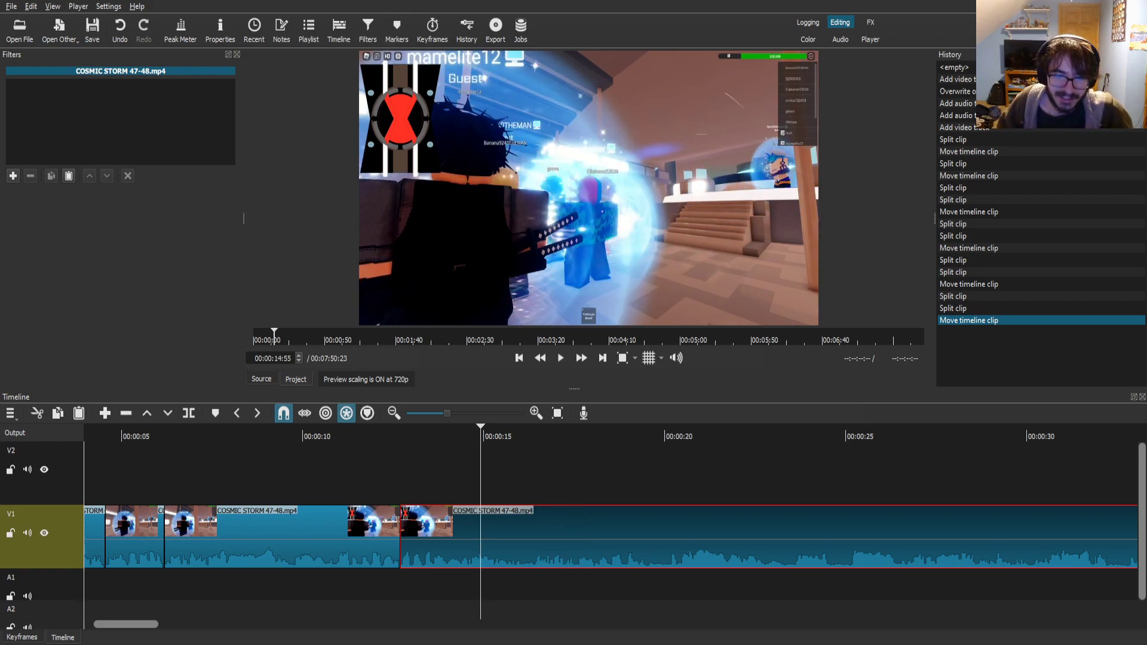
pyautogui.hscroll(-2, 597, 526)
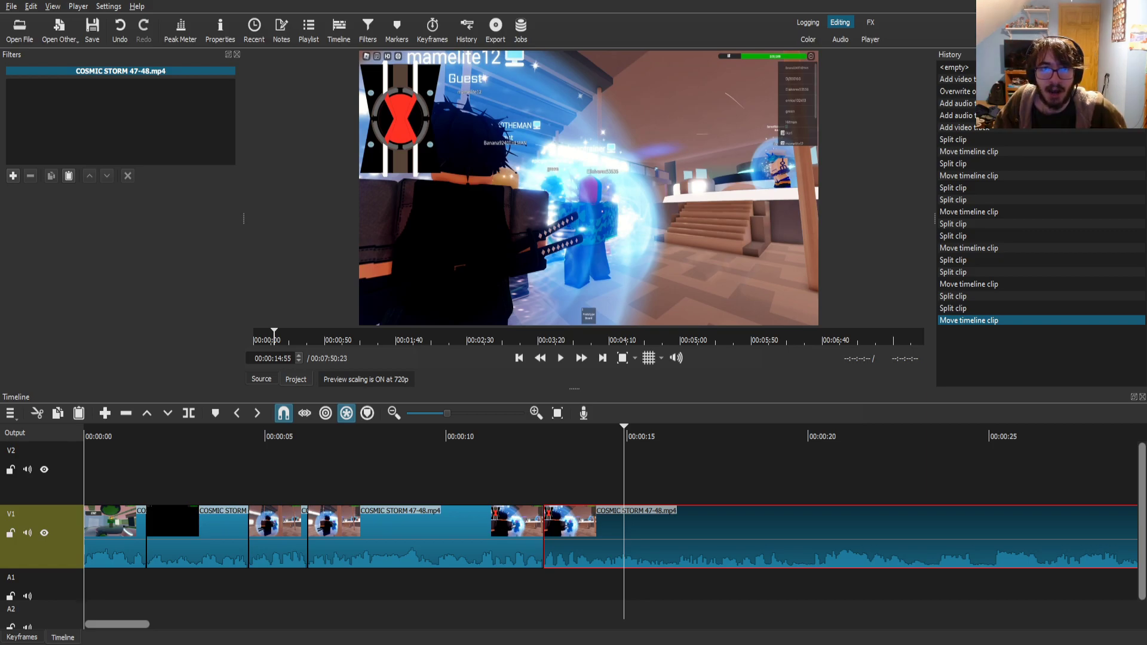
# - Place the video thumbnail PNG on V2 above the third V1 clip and trim its end to match that clip's end
pyautogui.moveTo(209, 436); pyautogui.dragTo(144, 436)
pyautogui.press('space')
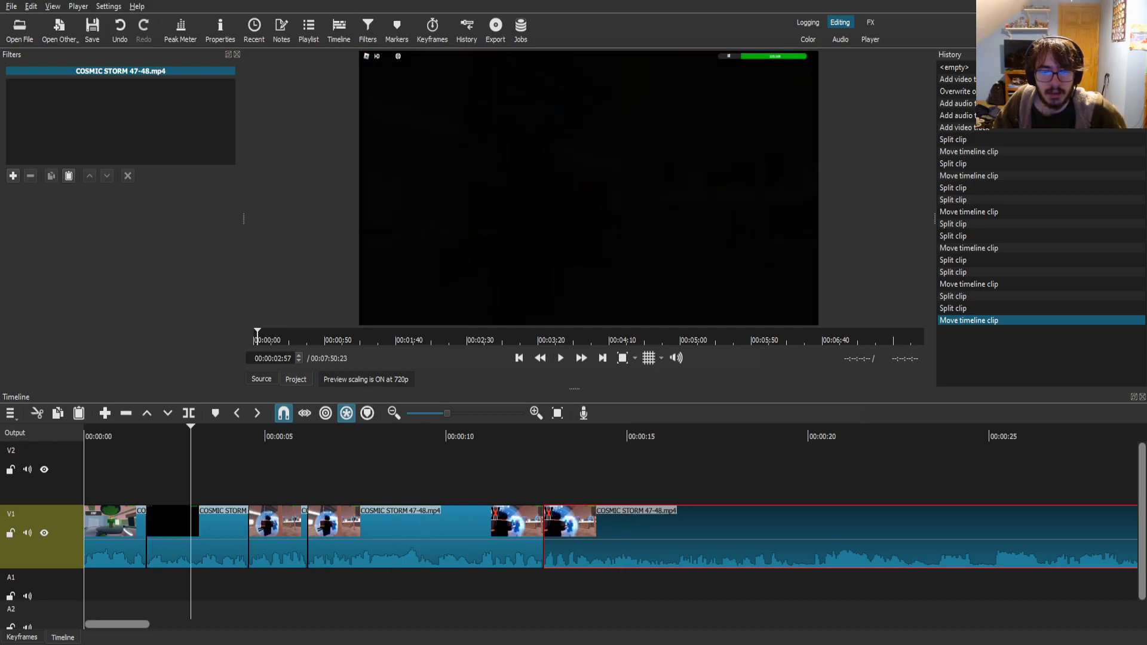
pyautogui.click(95, 436)
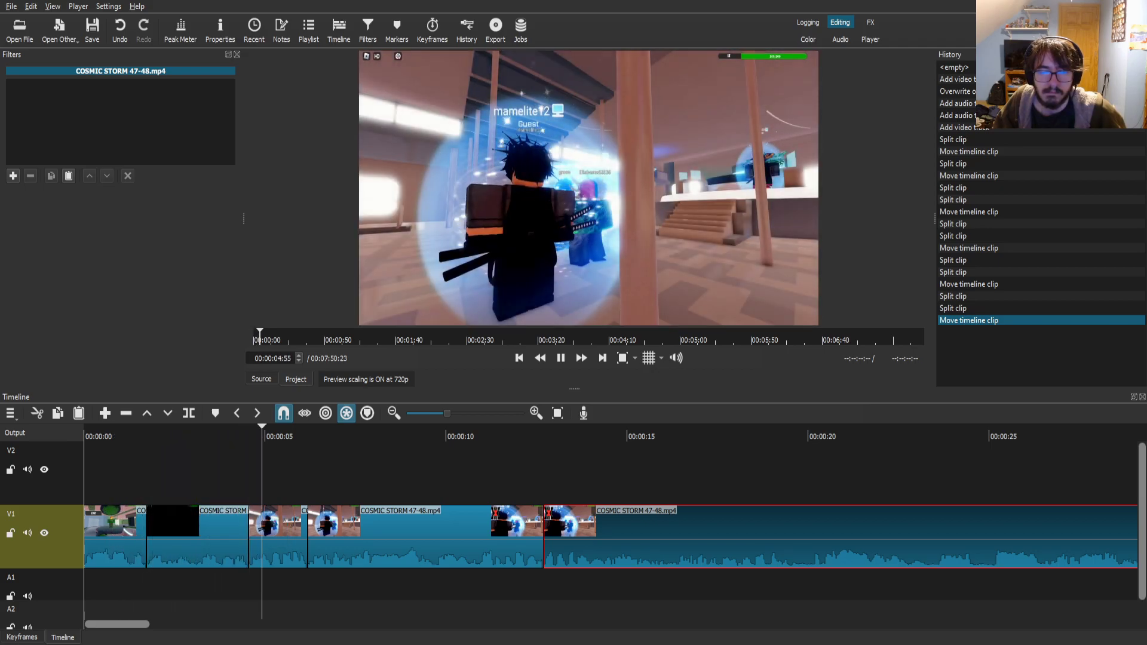
pyautogui.press('space')
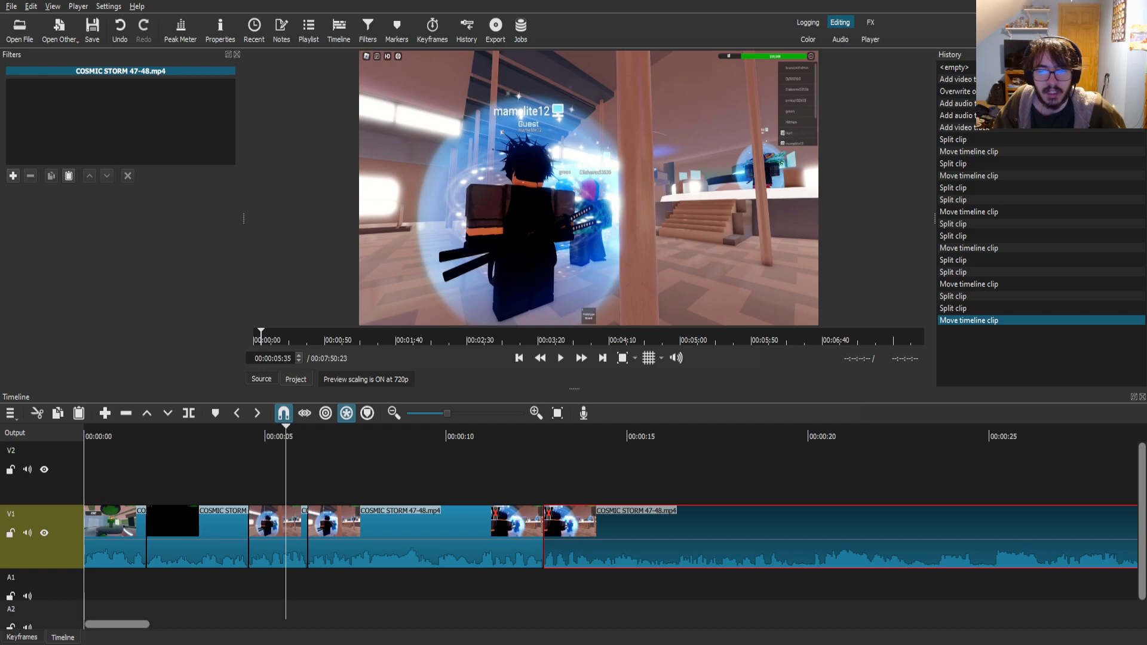
pyautogui.moveTo(588, 188); pyautogui.dragTo(263, 472)
pyautogui.moveTo(391, 471); pyautogui.dragTo(307, 472)
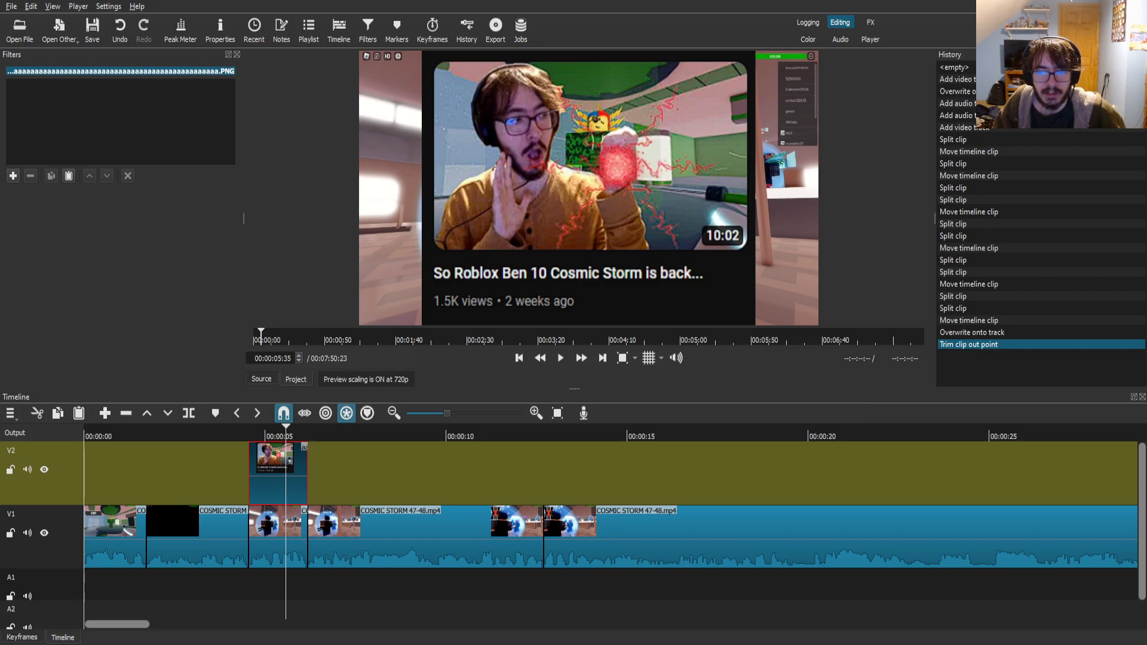
# - Place Vine Boom Sound Effect.mp4 on A1 under the thumbnail image's start and trim its lead-in by splitting at 00:00:04:45
pyautogui.moveTo(588, 189); pyautogui.dragTo(251, 585)
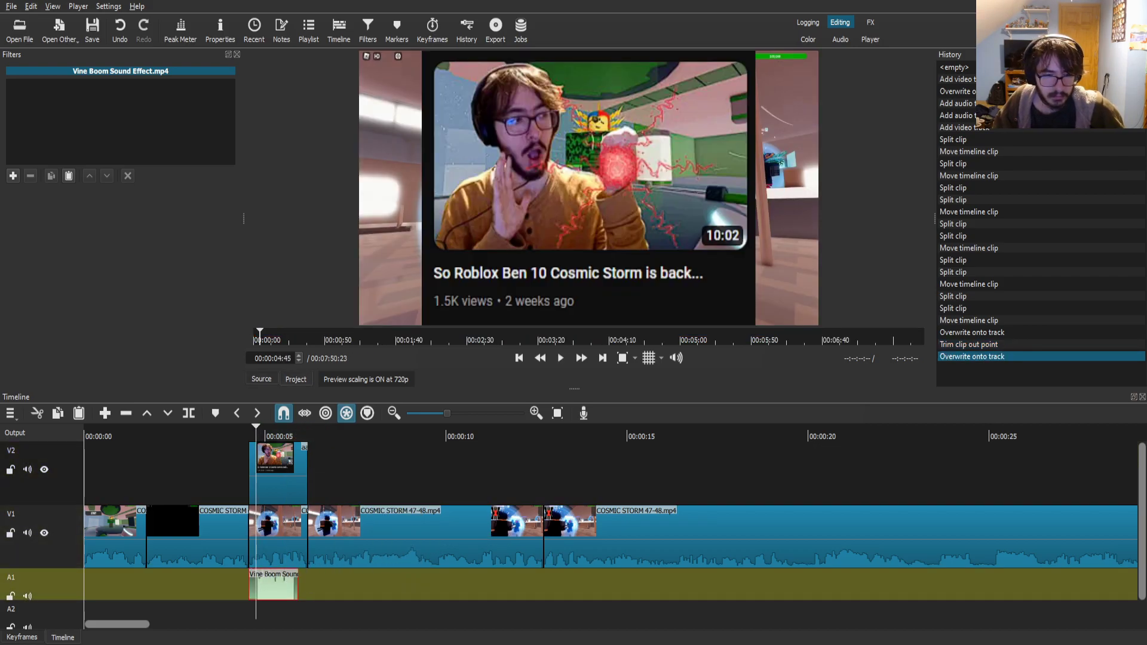
pyautogui.press('s')
pyautogui.moveTo(281, 587); pyautogui.dragTo(274, 587)
# - Add a Gain / Volume filter to the Vine Boom sound clip and set its level to -10.0 dB
pyautogui.click(274, 586)
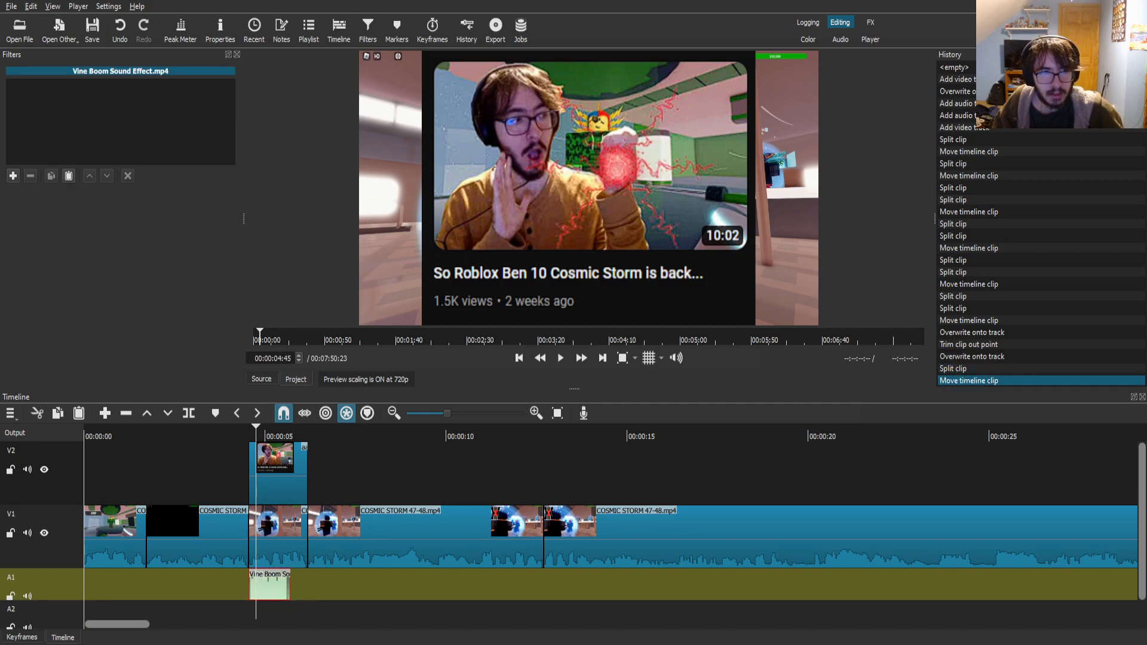
pyautogui.click(13, 176)
pyautogui.write('ga')
pyautogui.click(48, 160)
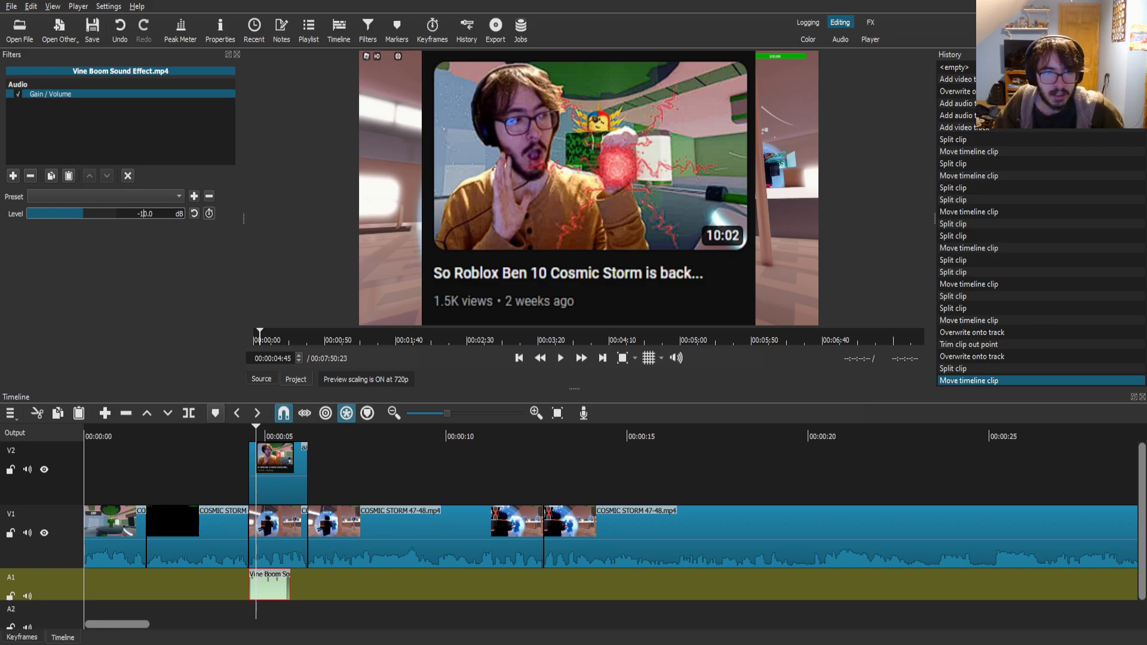
# - Add a Fade Out Video filter to the V2 thumbnail image, adjusting opacity instead of fading with black, and play back the result
pyautogui.click(270, 474)
pyautogui.click(13, 175)
pyautogui.write('fad')
pyautogui.press('Return')
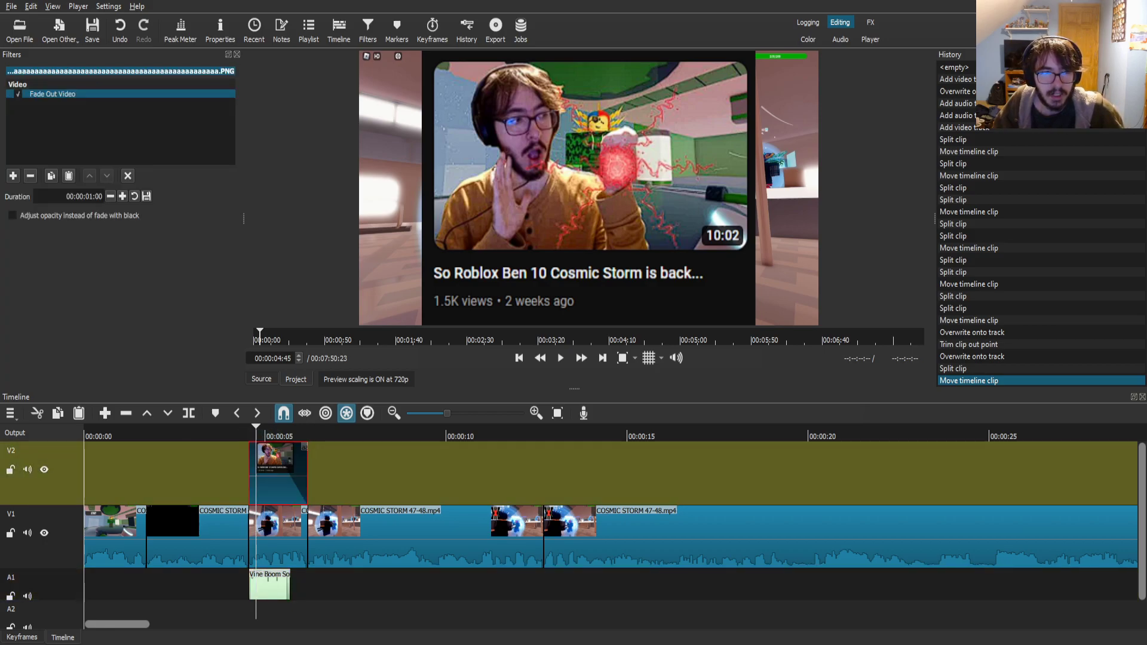
pyautogui.moveTo(215, 432); pyautogui.dragTo(209, 432)
pyautogui.click(561, 358)
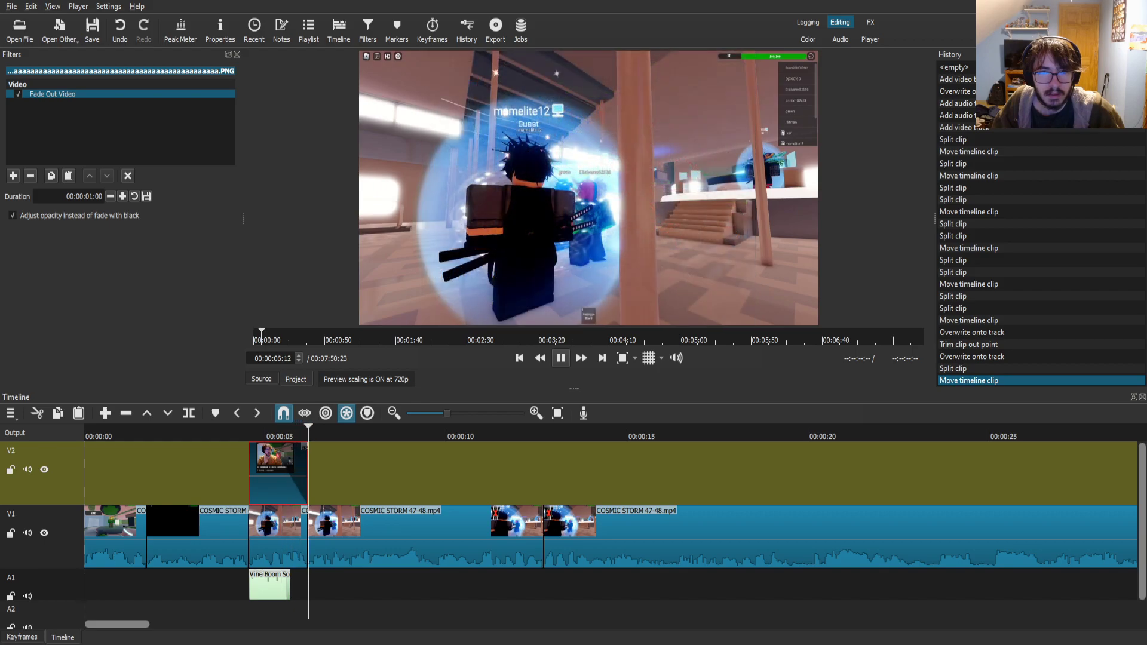
pyautogui.click(425, 532)
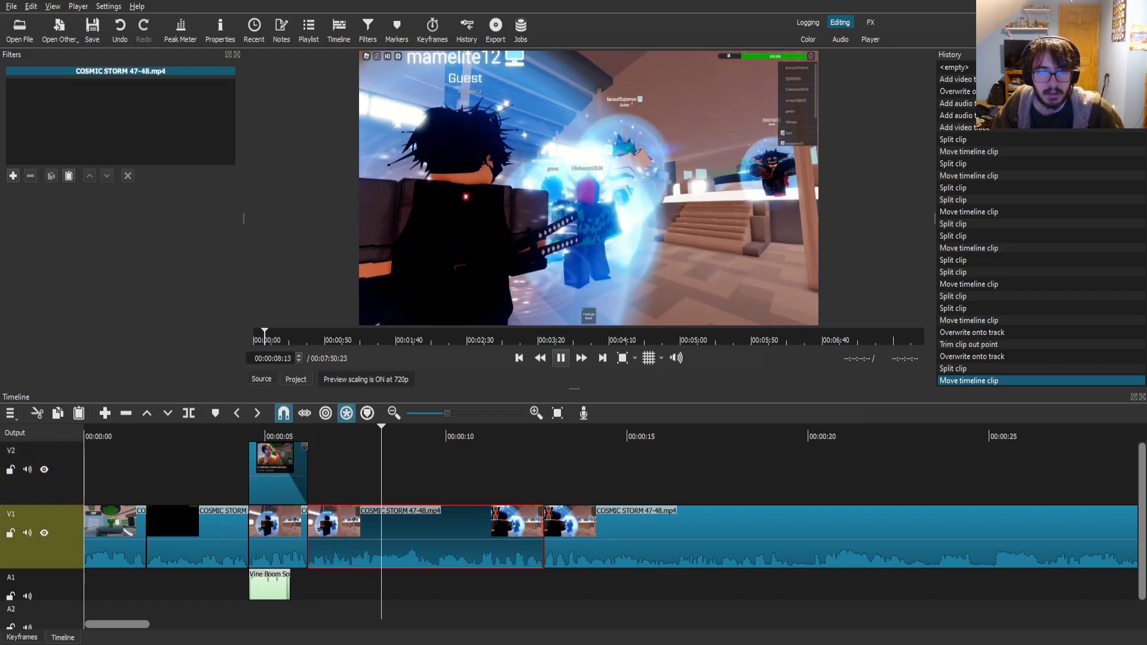
# - Cut out the dead part of the V1 recording between about 00:00:14 and 00:00:16 and close the gap
pyautogui.press('space')
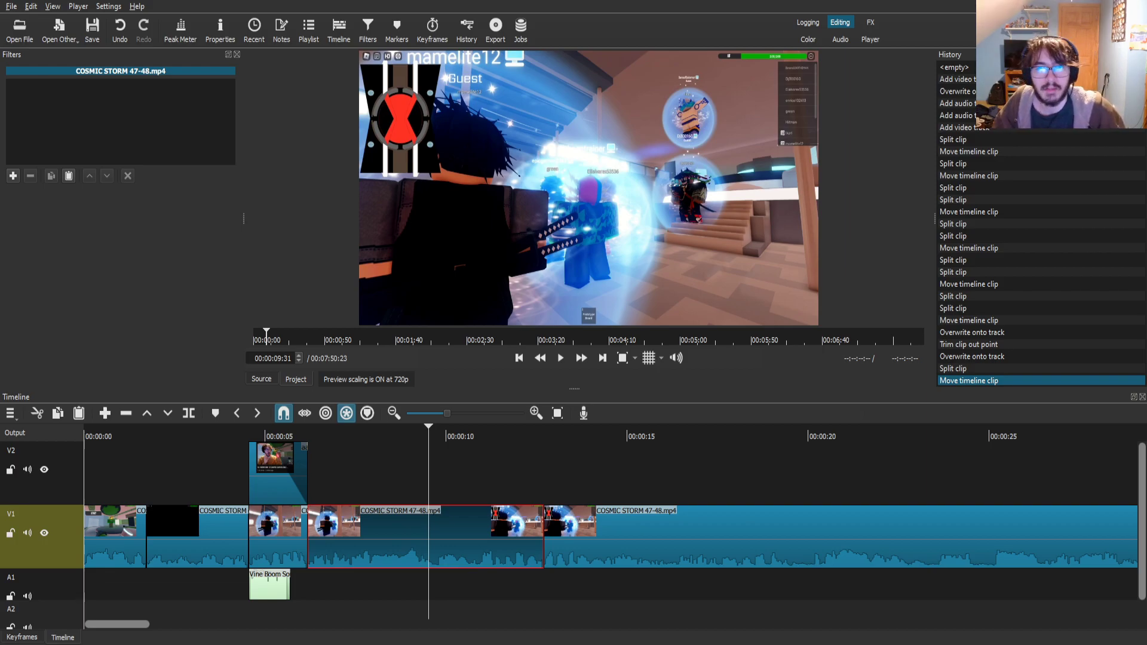
pyautogui.click(603, 535)
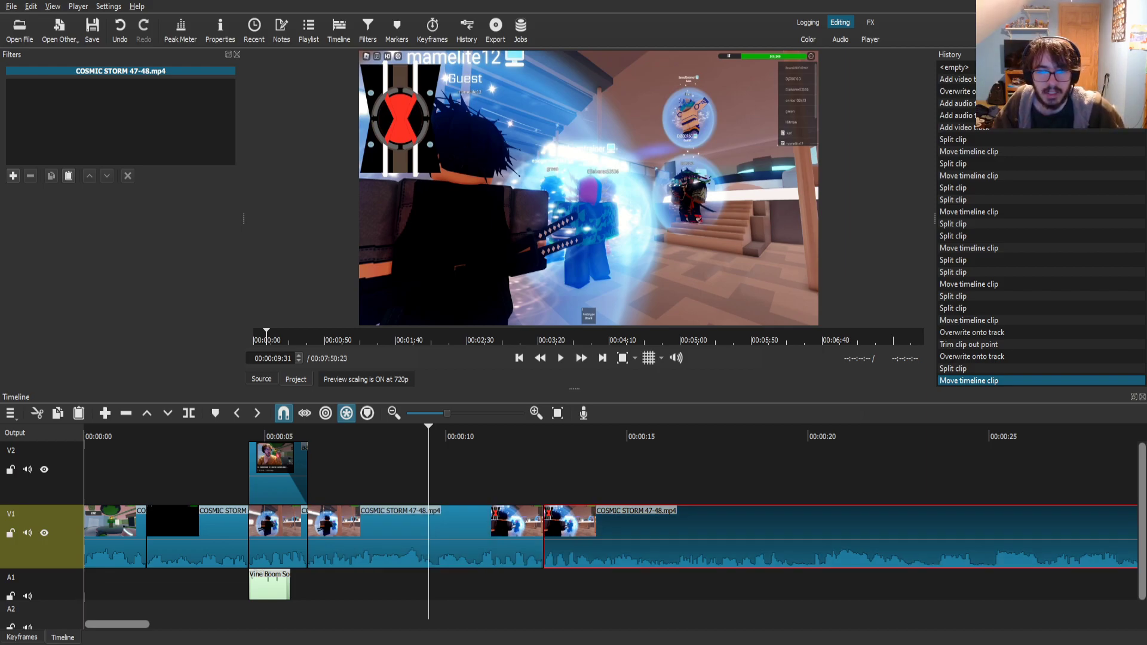
pyautogui.press('space')
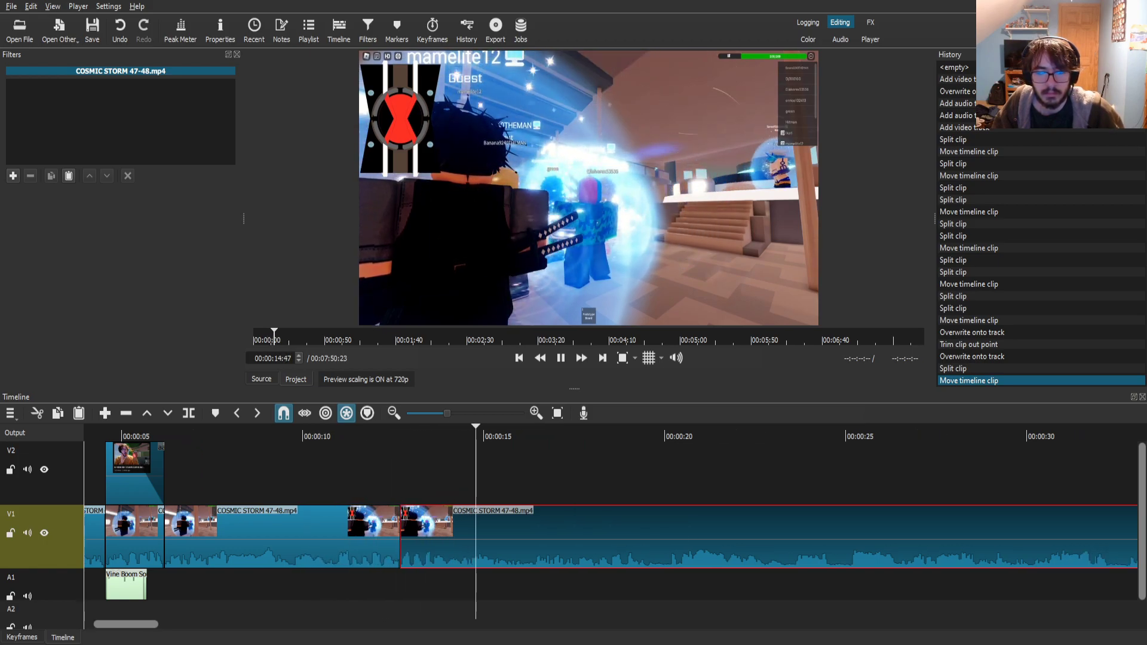
pyautogui.press('space')
pyautogui.press('space')
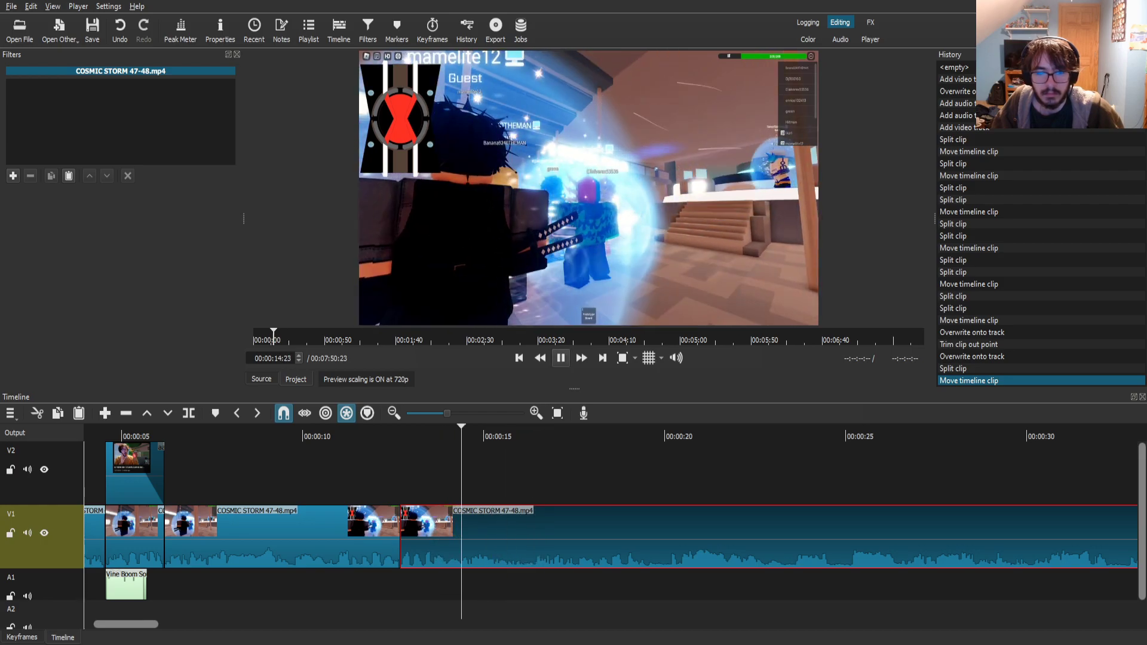
pyautogui.press('space')
pyautogui.press('Right')
pyautogui.press('Right')
pyautogui.press('Right')
pyautogui.press('Right')
pyautogui.press('Right')
pyautogui.press('Right')
pyautogui.press('Right')
pyautogui.press('s')
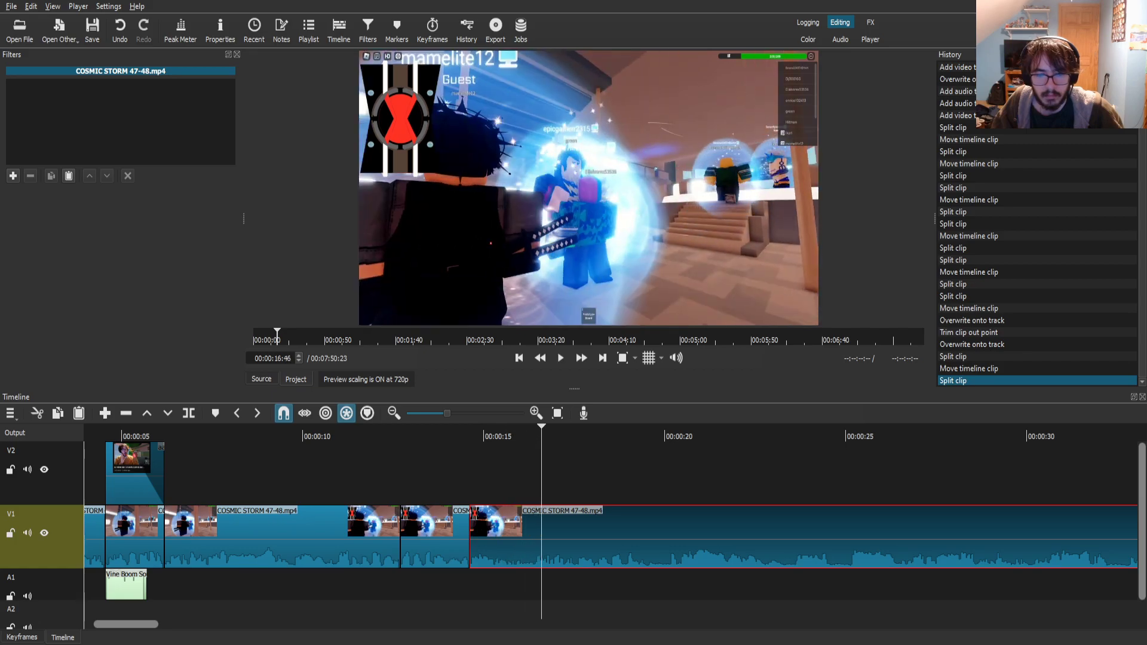
pyautogui.press('space')
pyautogui.press('s')
pyautogui.moveTo(617, 527); pyautogui.dragTo(559, 525)
# - Play through the new cut, remove the short dead part ending at 00:00:18:22 on V1, and close the gap
pyautogui.click(452, 437)
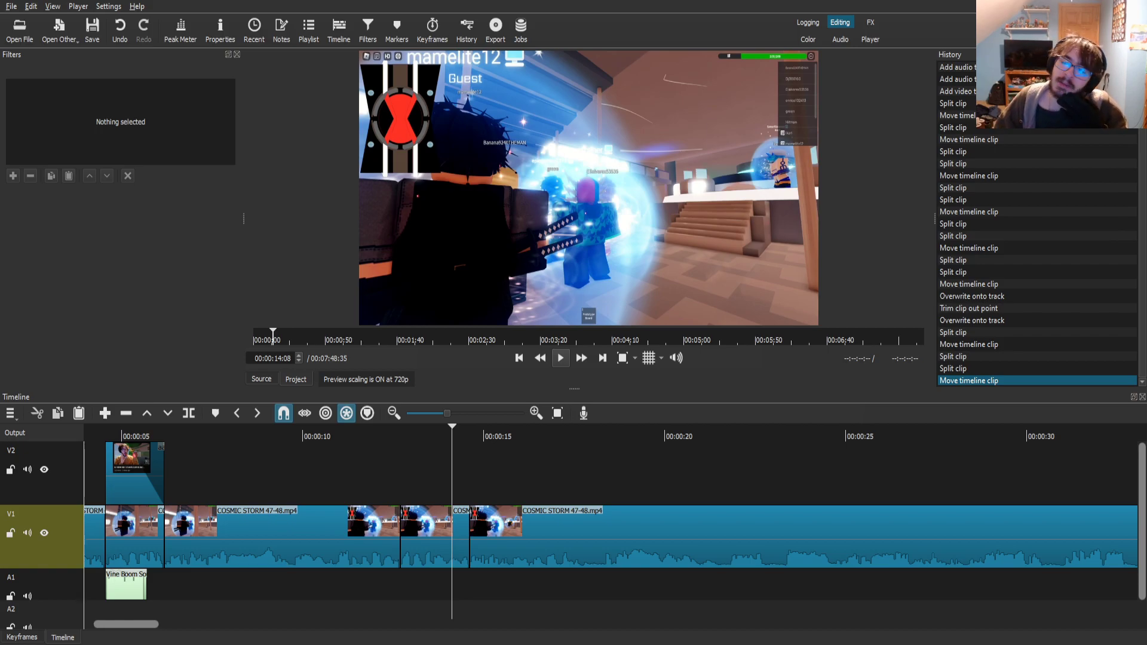
pyautogui.press('space')
pyautogui.click(560, 527)
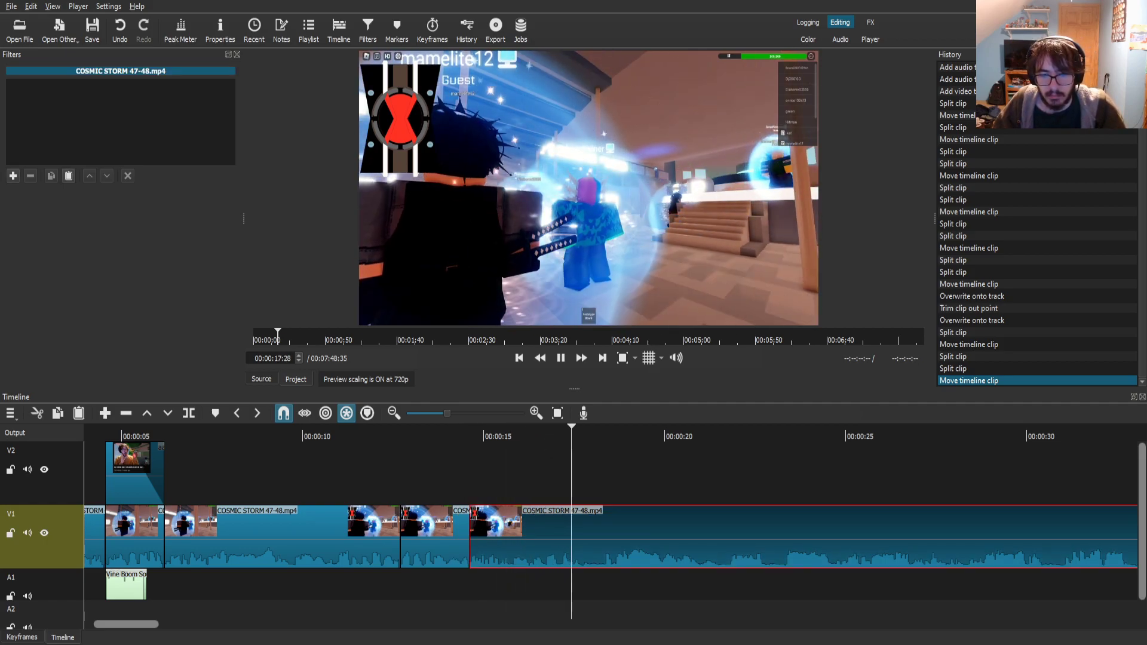
pyautogui.press('space')
pyautogui.press('s')
pyautogui.press('space')
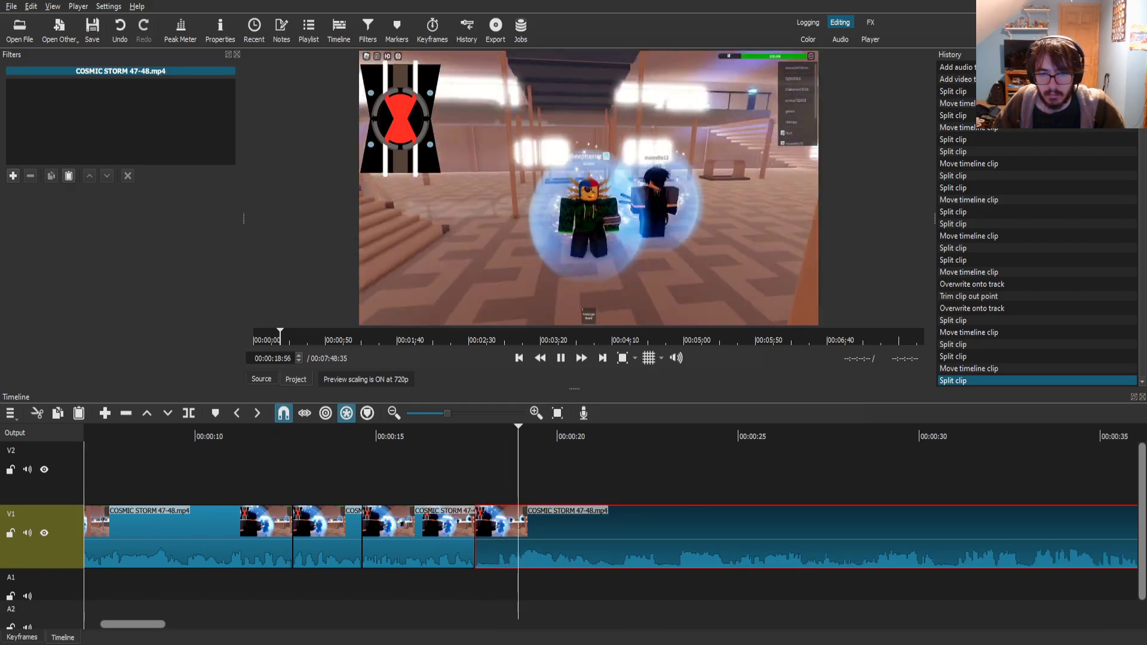
pyautogui.moveTo(509, 436); pyautogui.dragTo(498, 436)
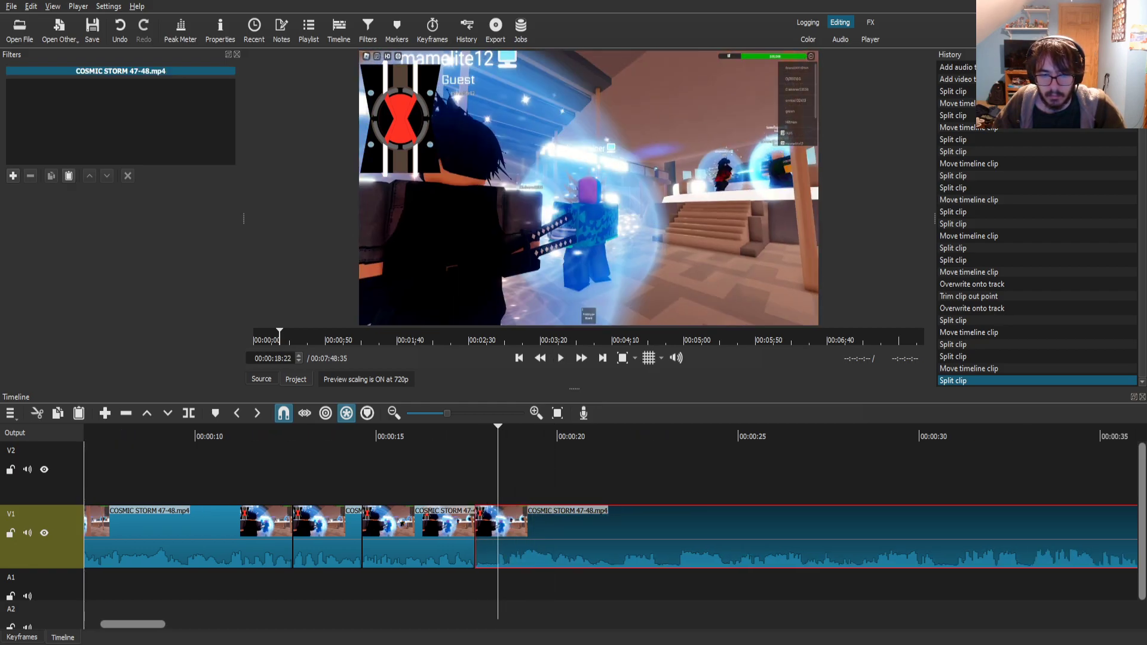
pyautogui.press('s')
pyautogui.moveTo(590, 539); pyautogui.dragTo(568, 539)
# - Remove the short V1 segment ending at about 00:00:21:11 and pull the rest of the recording back against the cut
pyautogui.click(484, 436)
pyautogui.press('space')
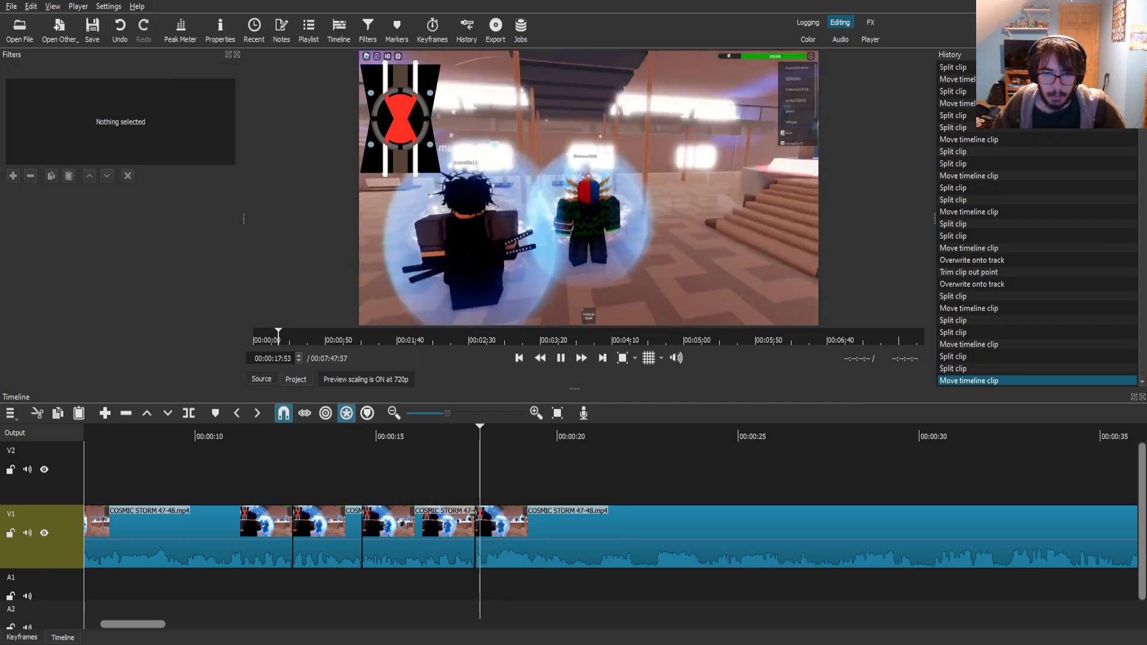
pyautogui.click(598, 538)
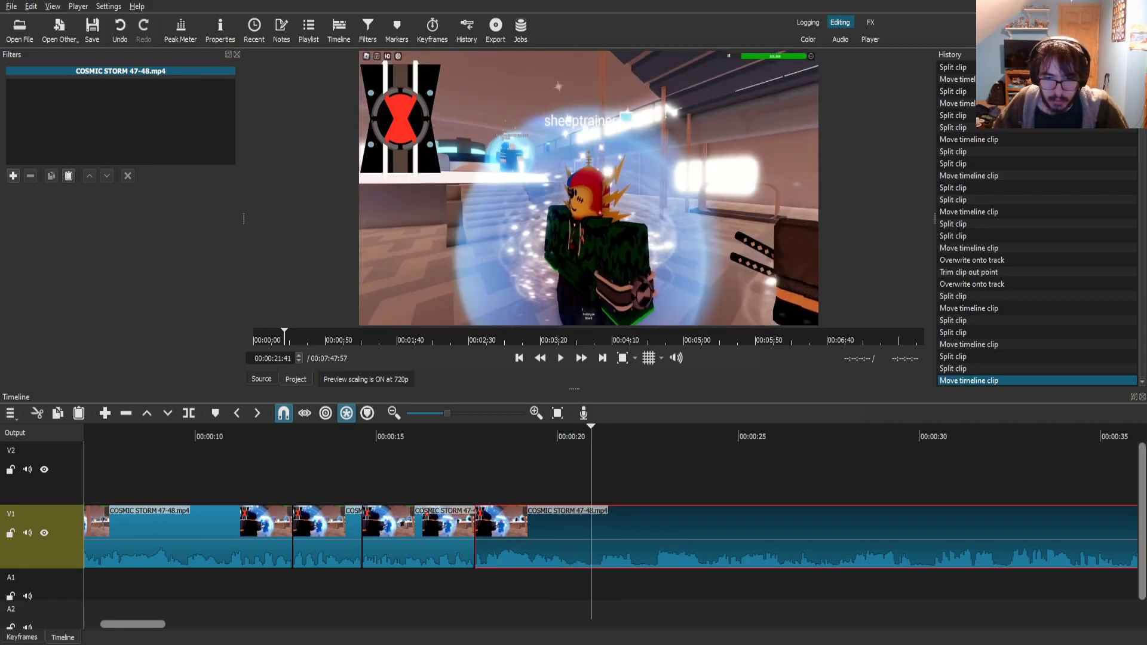
pyautogui.press('space')
pyautogui.press('s')
pyautogui.press('space')
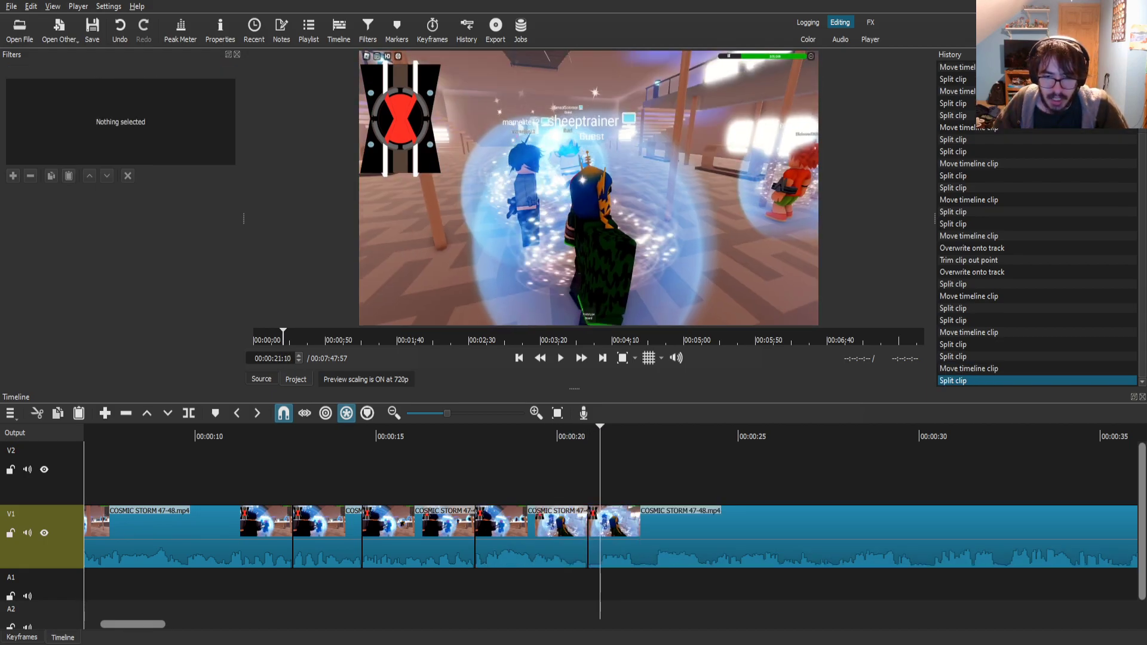
pyautogui.press('s')
pyautogui.moveTo(678, 538); pyautogui.dragTo(667, 539)
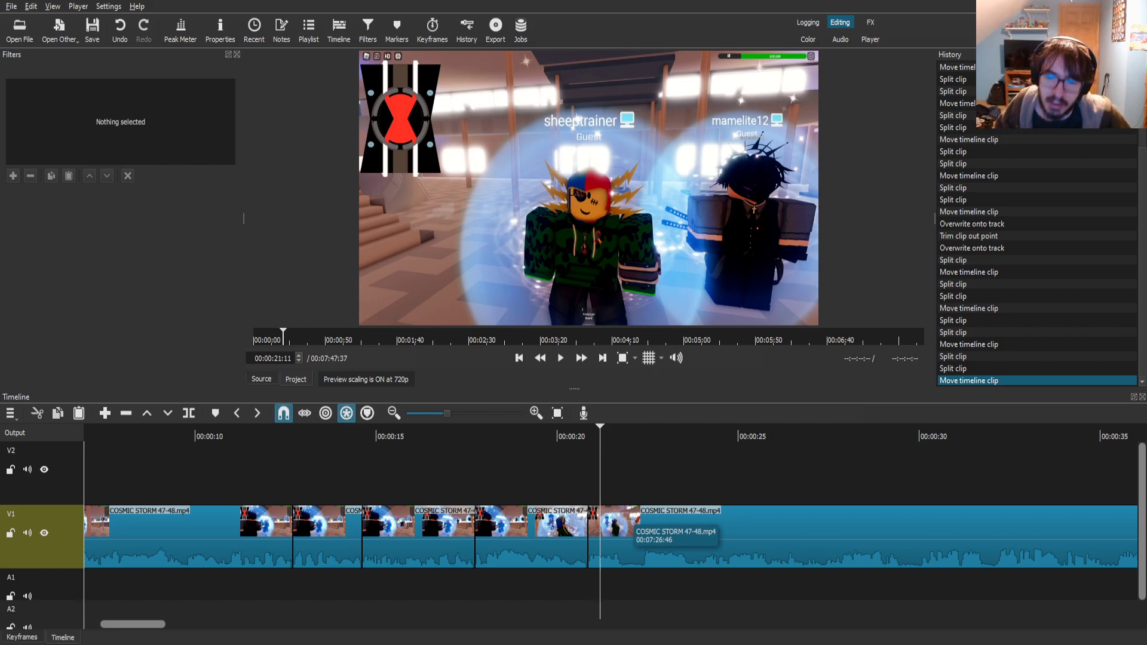
# - Cut out the short pause on V1 ending at about 00:00:22:20 and close the gap
pyautogui.click(633, 519)
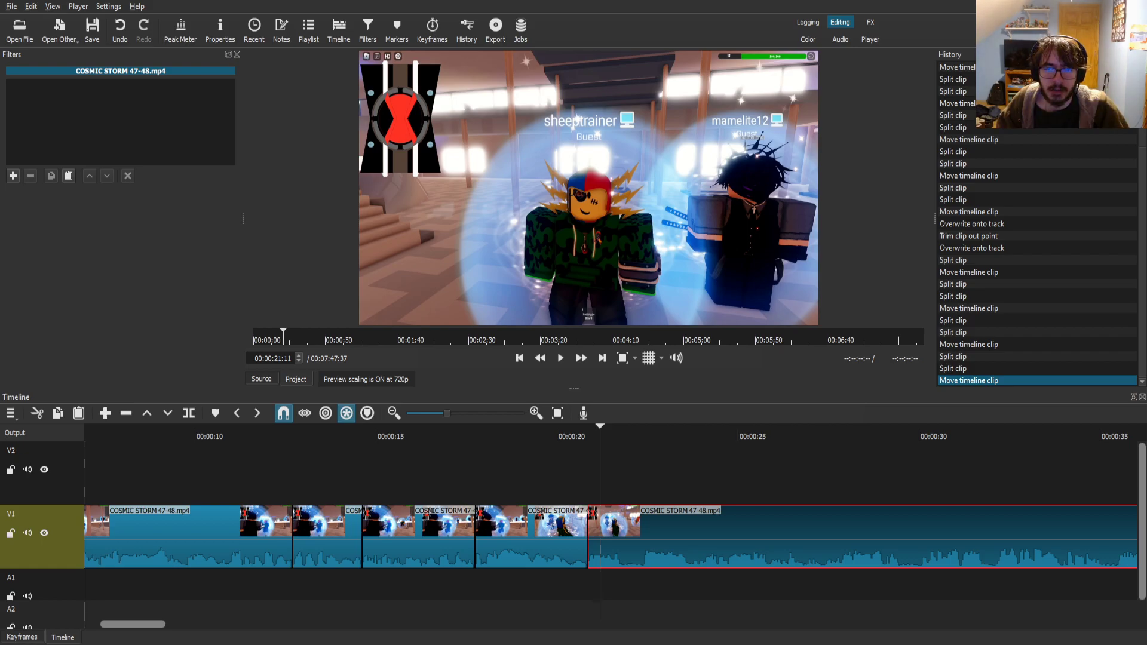
pyautogui.moveTo(600, 435); pyautogui.dragTo(574, 435)
pyautogui.press('space')
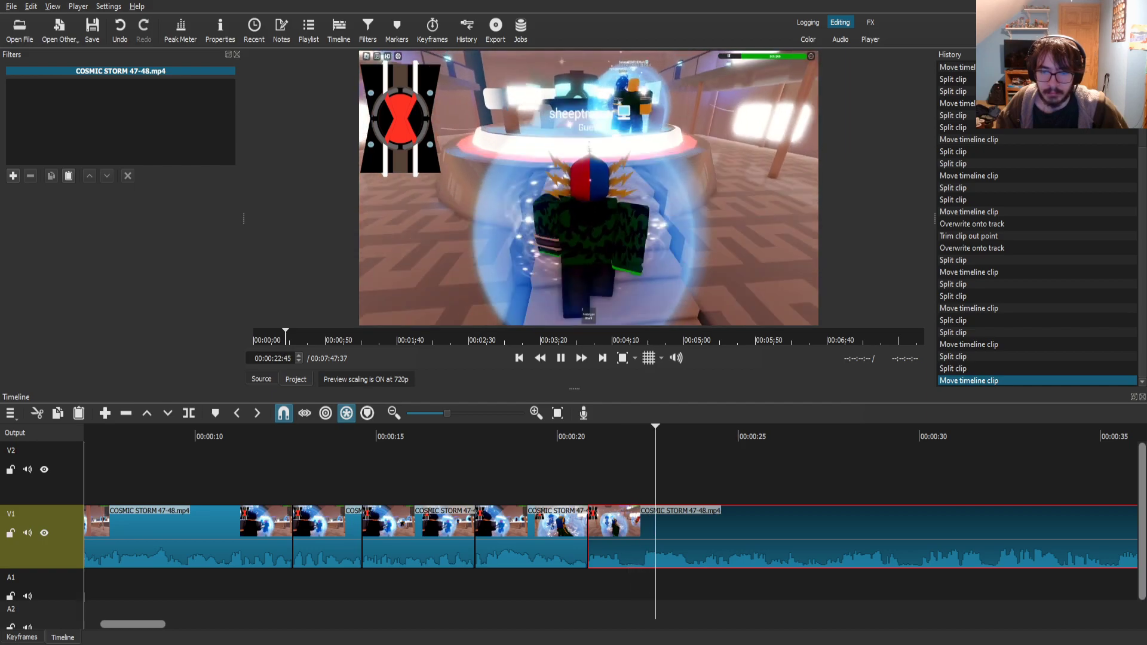
pyautogui.click(622, 435)
pyautogui.press('s')
pyautogui.press('l')
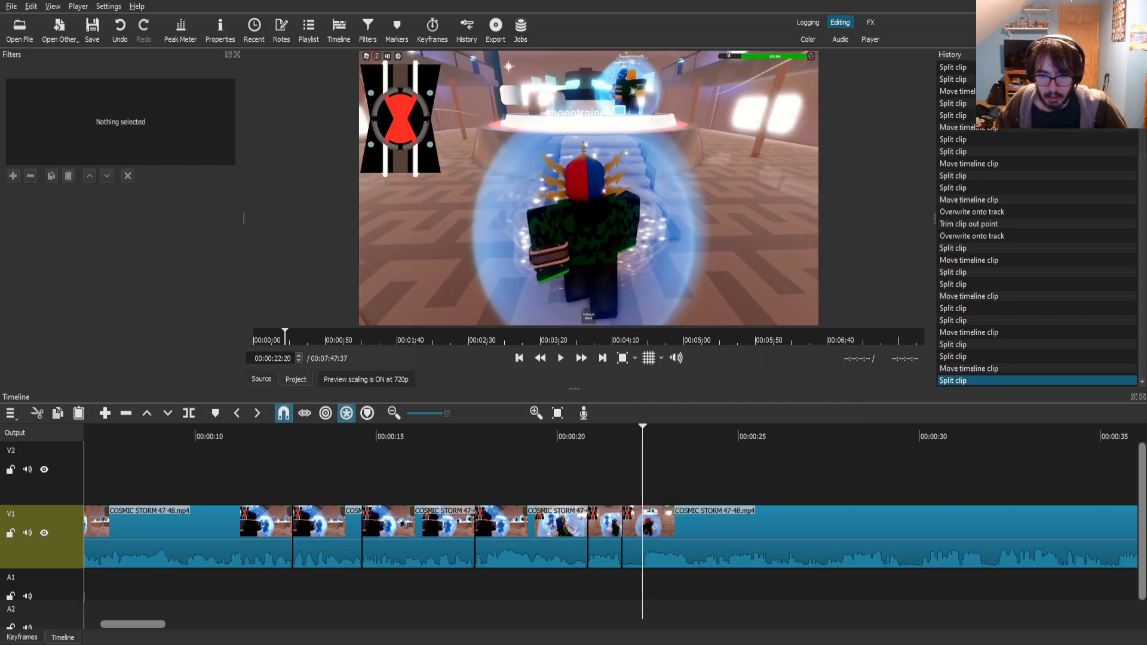
pyautogui.press('k')
pyautogui.press('s')
pyautogui.moveTo(737, 555); pyautogui.dragTo(716, 553)
# - Cut out the quest-list scrolling on V1 just before 00:00:29:28 and close the gap
pyautogui.moveTo(623, 435); pyautogui.dragTo(612, 435)
pyautogui.press('l')
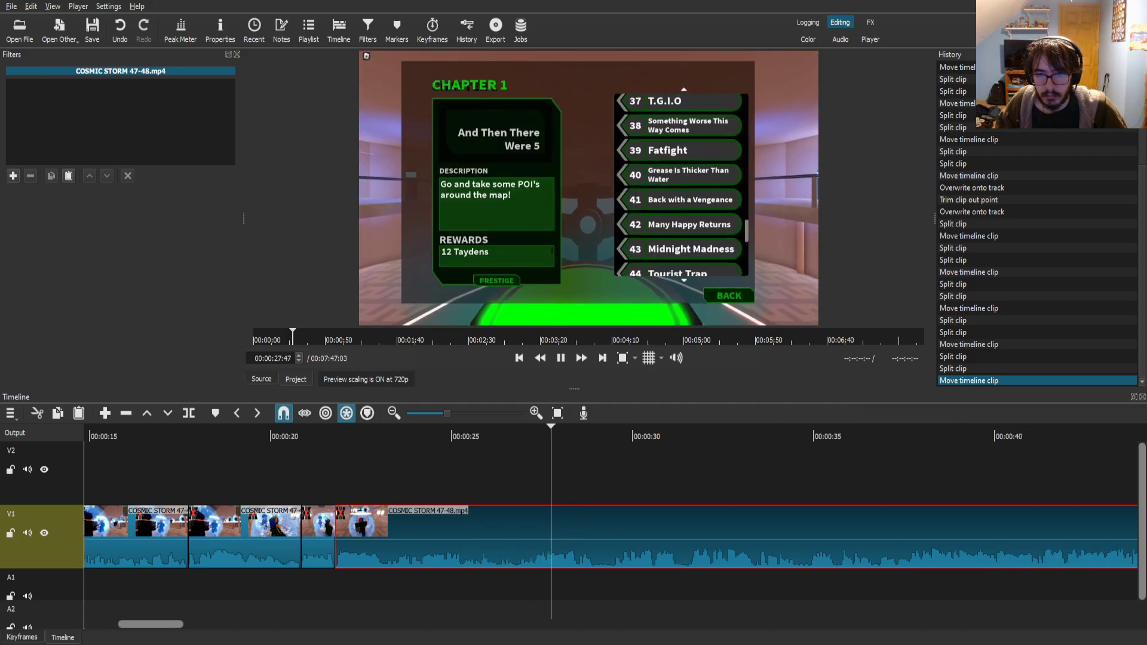
pyautogui.press('space')
pyautogui.press('Left')
pyautogui.press('Left')
pyautogui.press('Left')
pyautogui.press('Left')
pyautogui.press('Left')
pyautogui.press('Left')
pyautogui.press('Left')
pyautogui.press('Left')
pyautogui.press('Left')
pyautogui.press('Left')
pyautogui.press('Left')
pyautogui.press('Left')
pyautogui.press('Left')
pyautogui.press('Left')
pyautogui.press('Left')
pyautogui.press('Left')
pyautogui.press('s')
pyautogui.moveTo(487, 428); pyautogui.dragTo(505, 427)
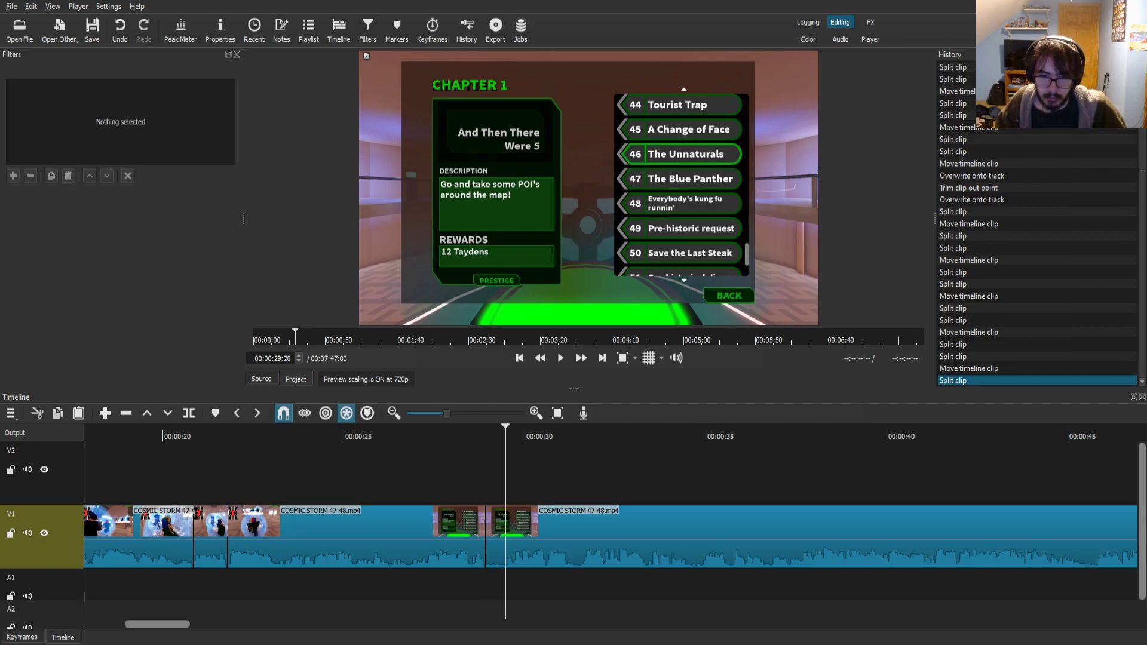
pyautogui.press('s')
pyautogui.moveTo(628, 545); pyautogui.dragTo(610, 545)
# - Remove the short V1 section ending at 00:00:31:02, where The Blue Panther quest is selected, and close the gap
pyautogui.moveTo(505, 429); pyautogui.dragTo(549, 429)
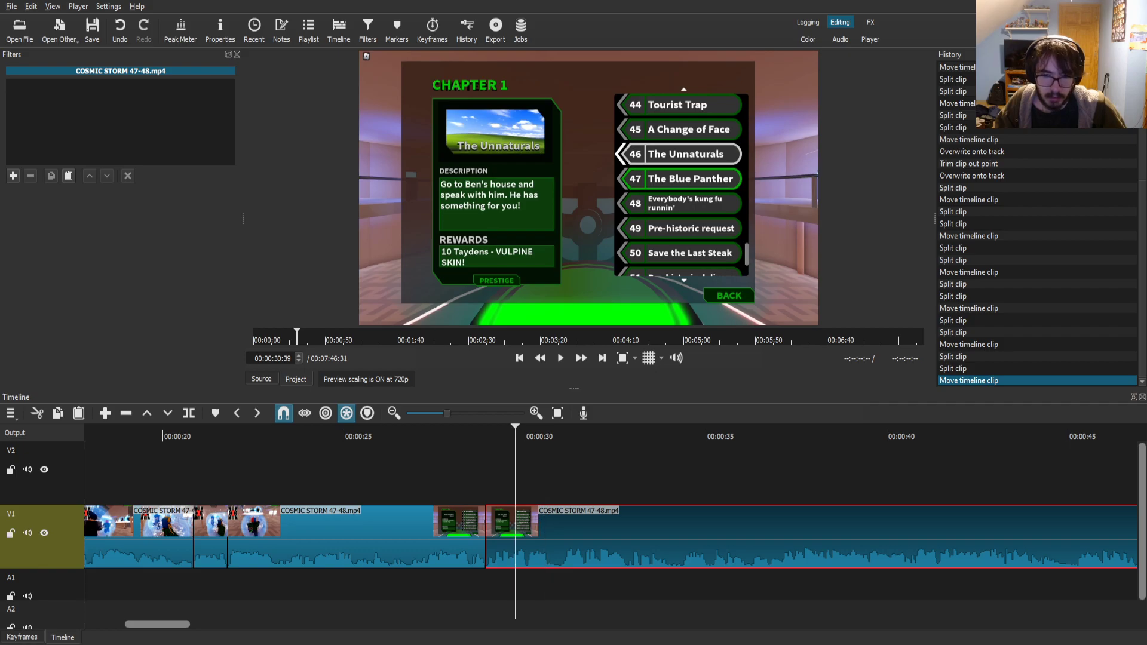
pyautogui.press('Up')
pyautogui.press('space')
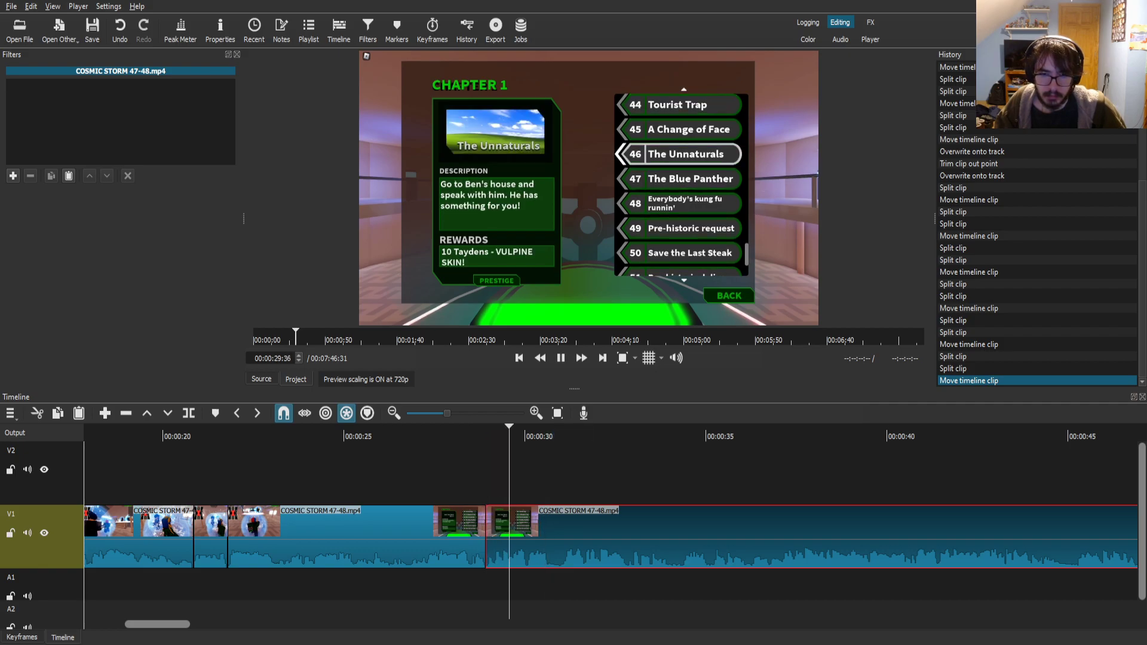
pyautogui.moveTo(545, 430); pyautogui.dragTo(562, 430)
pyautogui.press('s')
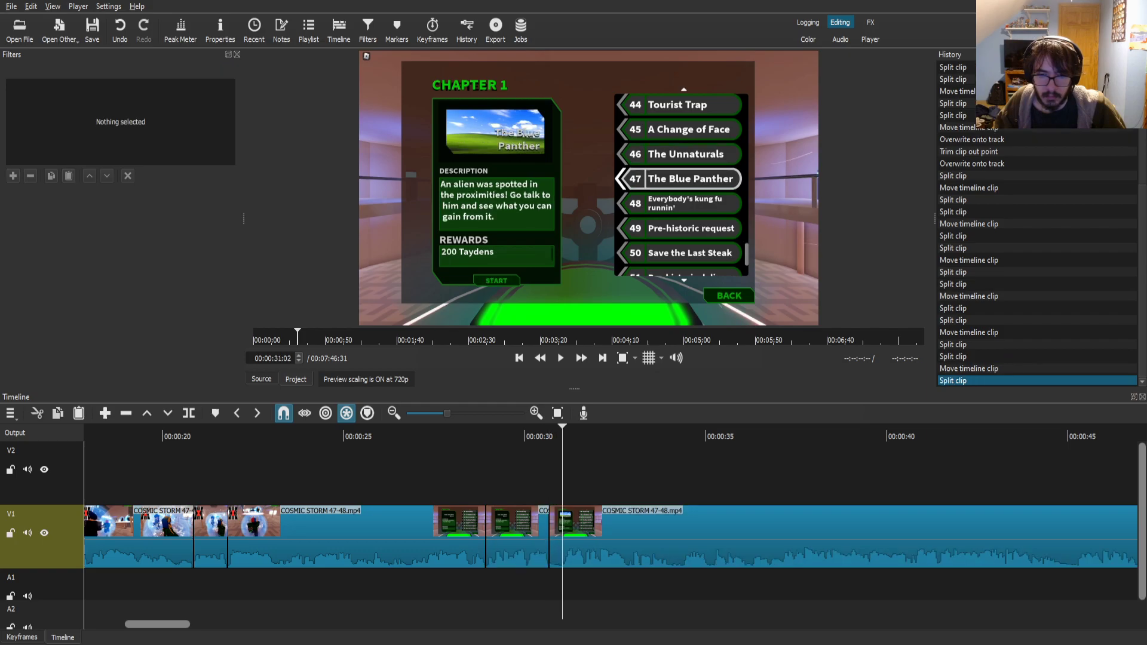
pyautogui.press('s')
pyautogui.moveTo(639, 538); pyautogui.dragTo(625, 539)
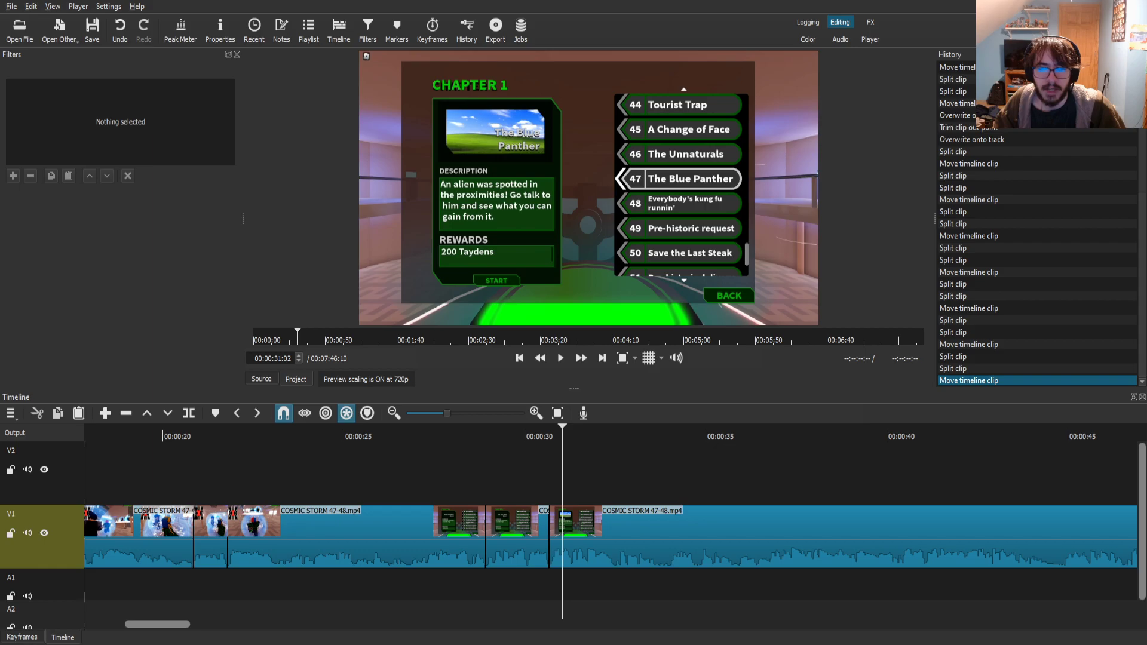
# - Preview the Outlaw! Pokémon Mystery Dungeon track, then place it at the start of A1 with the Vine Boom clip on A2
pyautogui.click(560, 358)
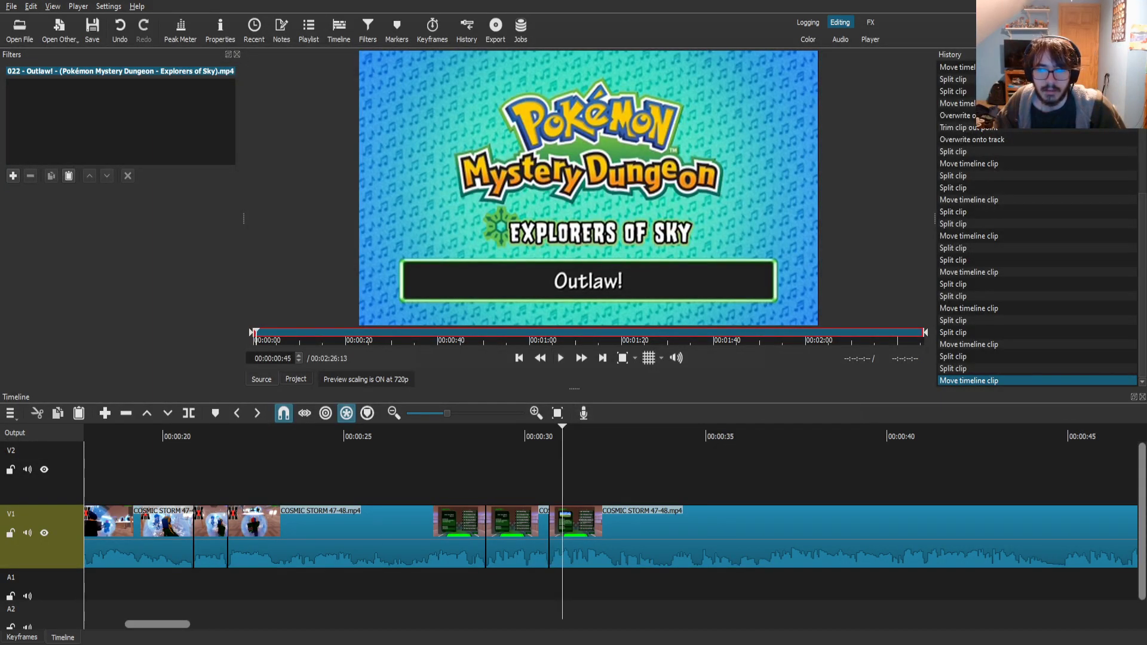
pyautogui.press('space')
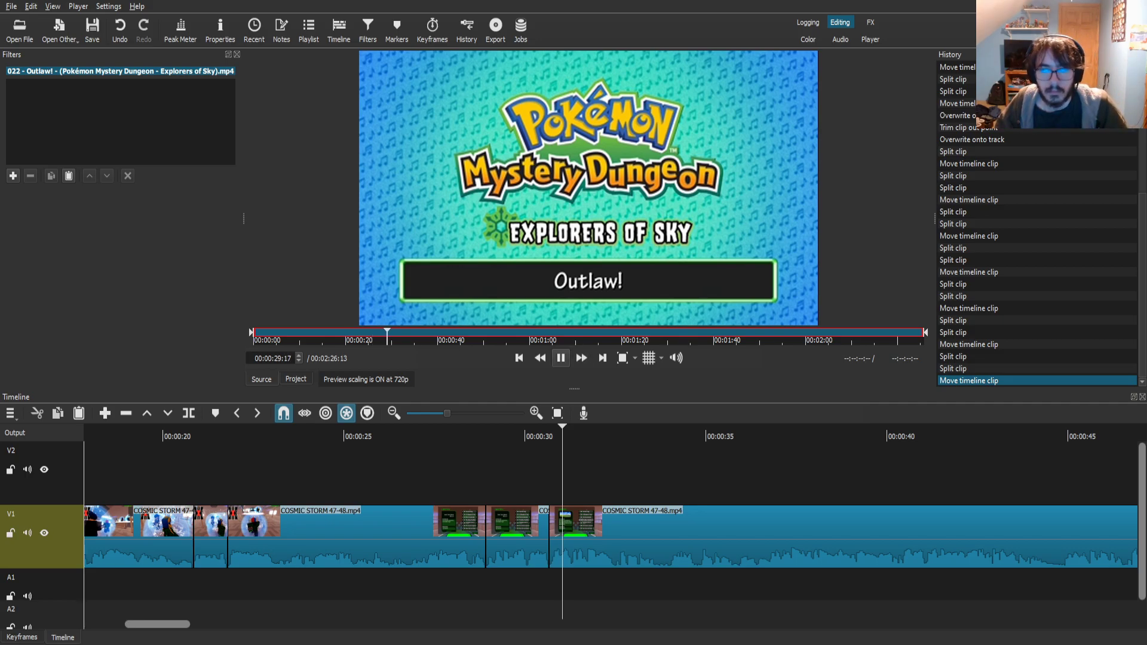
pyautogui.press('space')
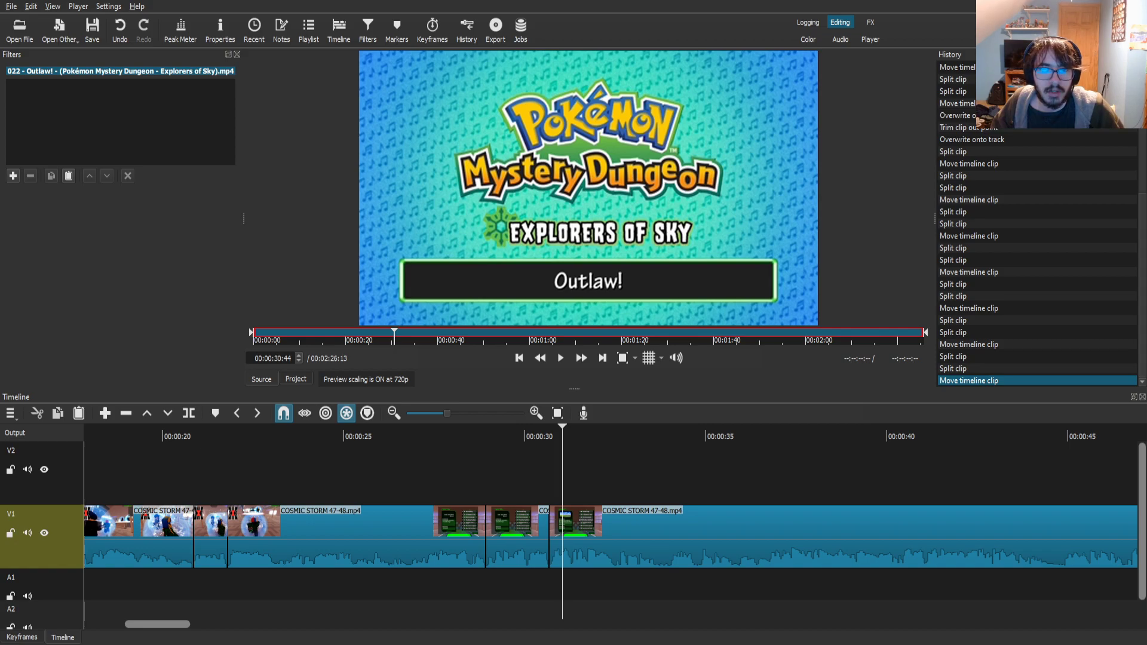
pyautogui.moveTo(589, 188); pyautogui.dragTo(268, 612)
pyautogui.moveTo(358, 586); pyautogui.dragTo(145, 576)
# - Add a Gain / Volume filter at -20.0 dB to the Outlaw! music clip and play back the intro
pyautogui.click(145, 579)
pyautogui.click(13, 175)
pyautogui.write('ga')
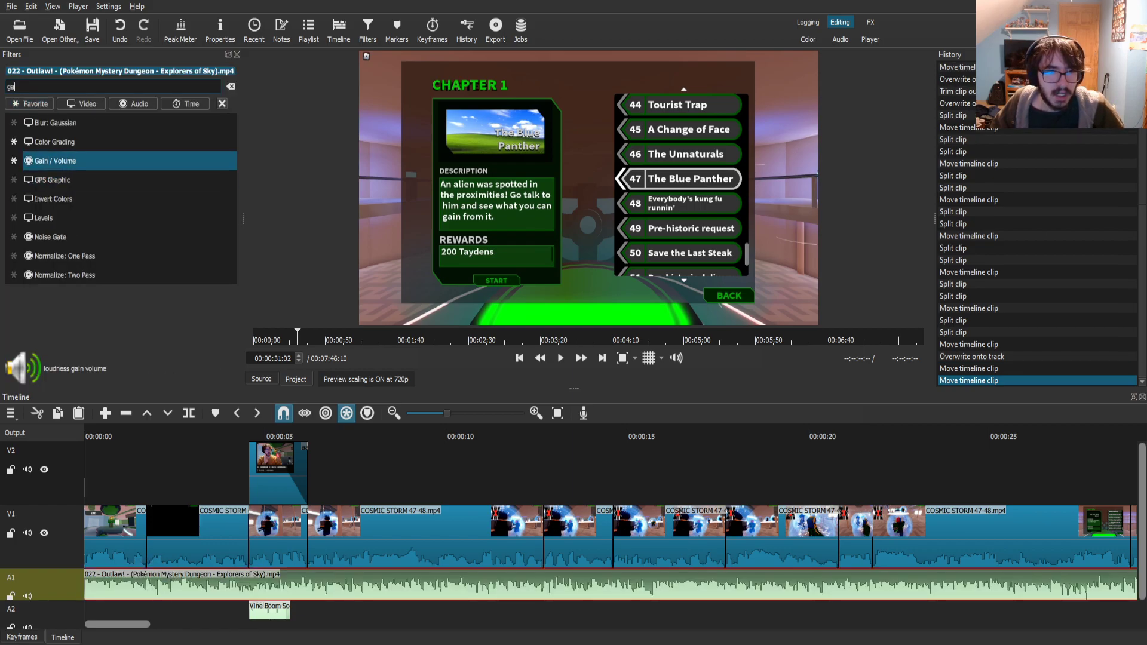
pyautogui.press('Return')
pyautogui.click(145, 213)
pyautogui.write('-20.0')
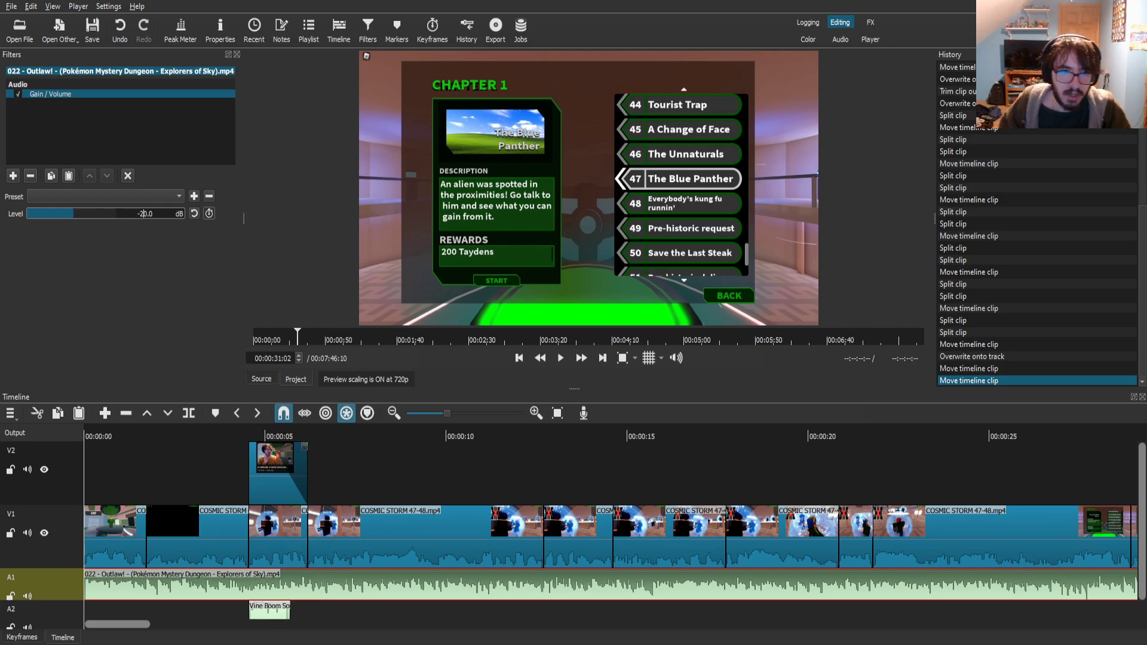
pyautogui.moveTo(92, 435); pyautogui.dragTo(85, 437)
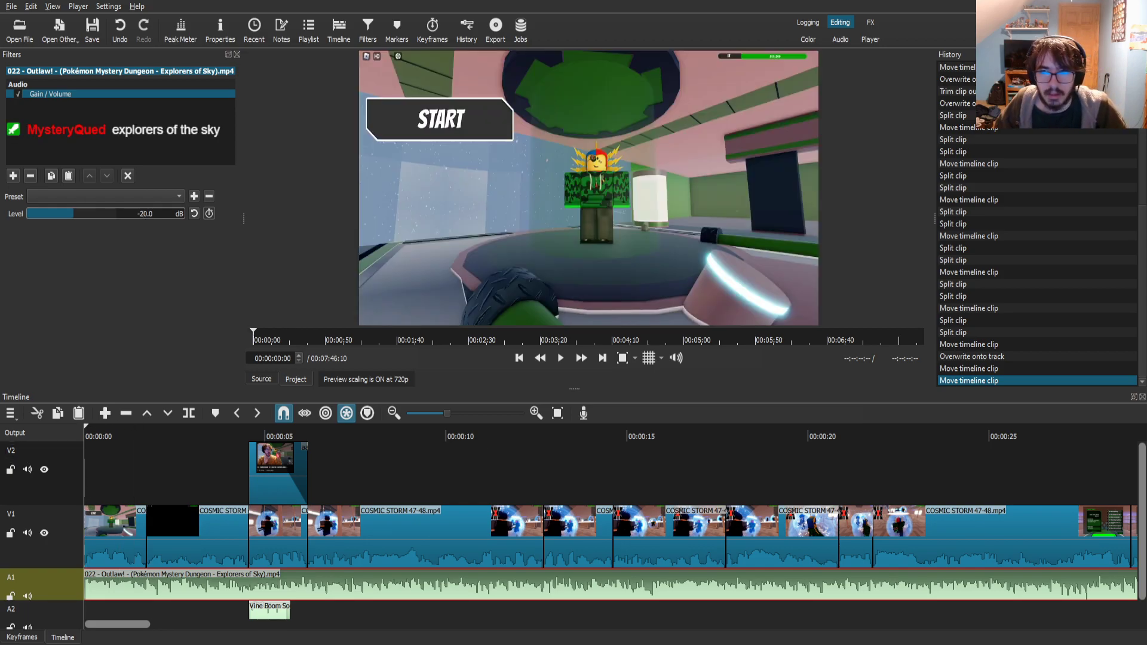
pyautogui.click(561, 358)
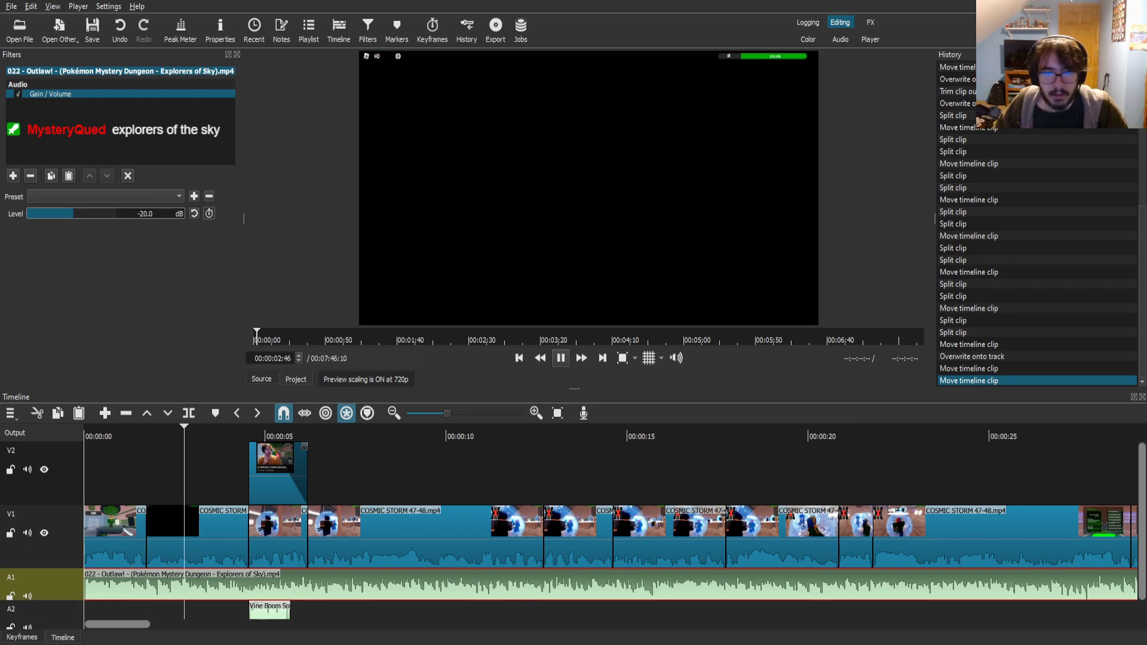
pyautogui.press('space')
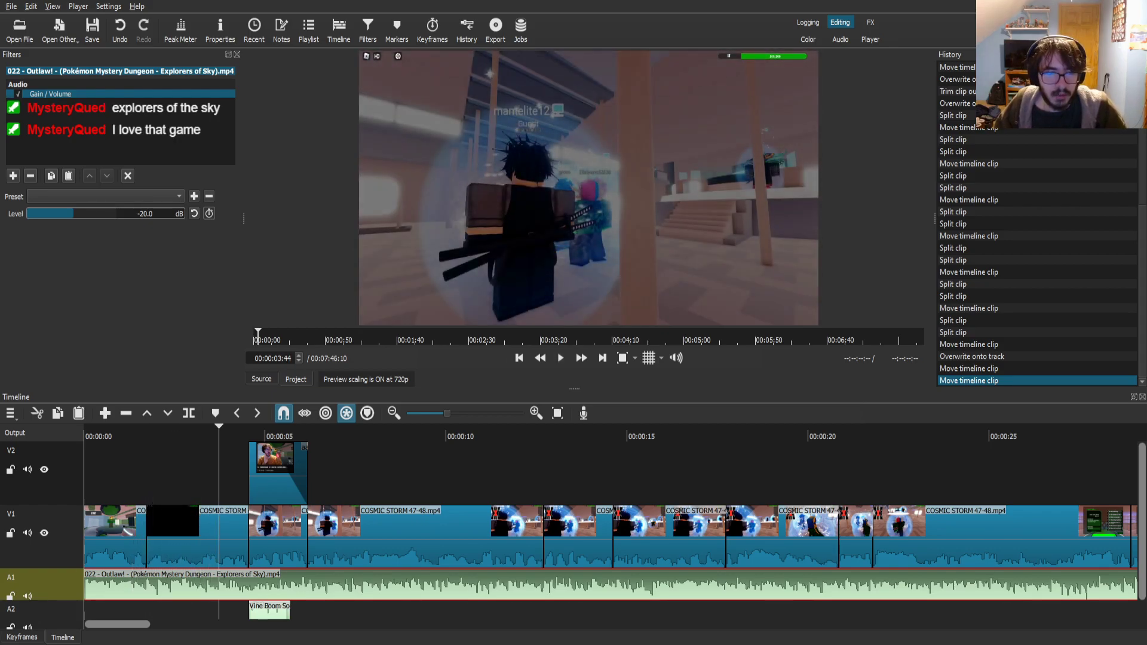
# - Mute the A1 music track and save the project
pyautogui.click(27, 595)
pyautogui.moveTo(219, 427); pyautogui.dragTo(85, 430)
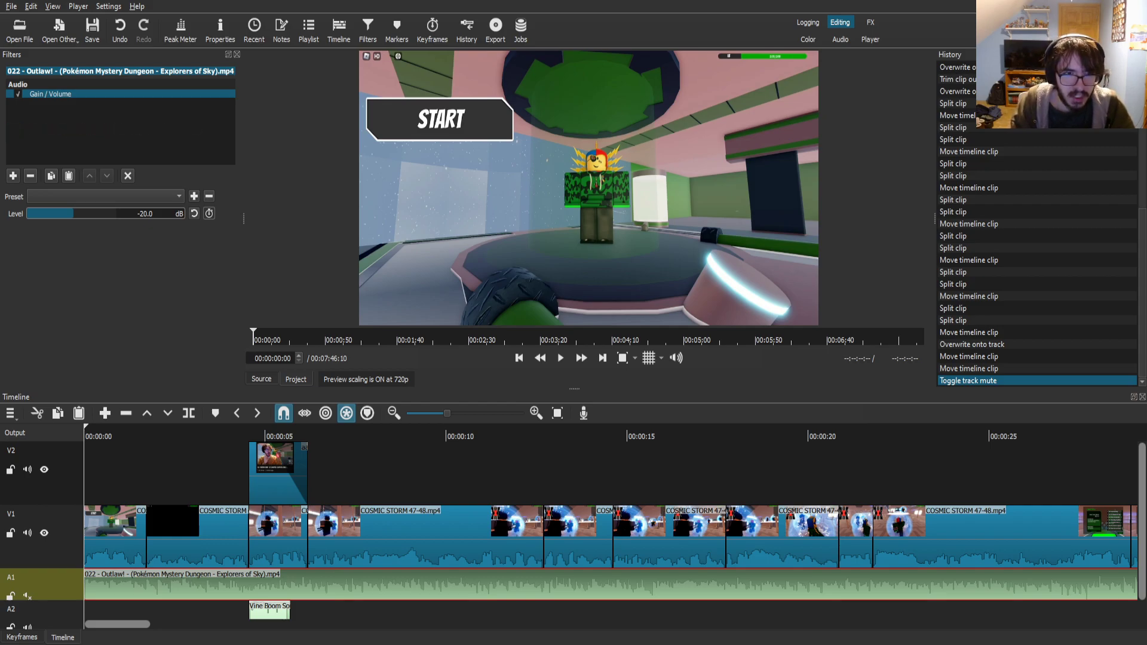
pyautogui.hotkey('ctrl', 's')
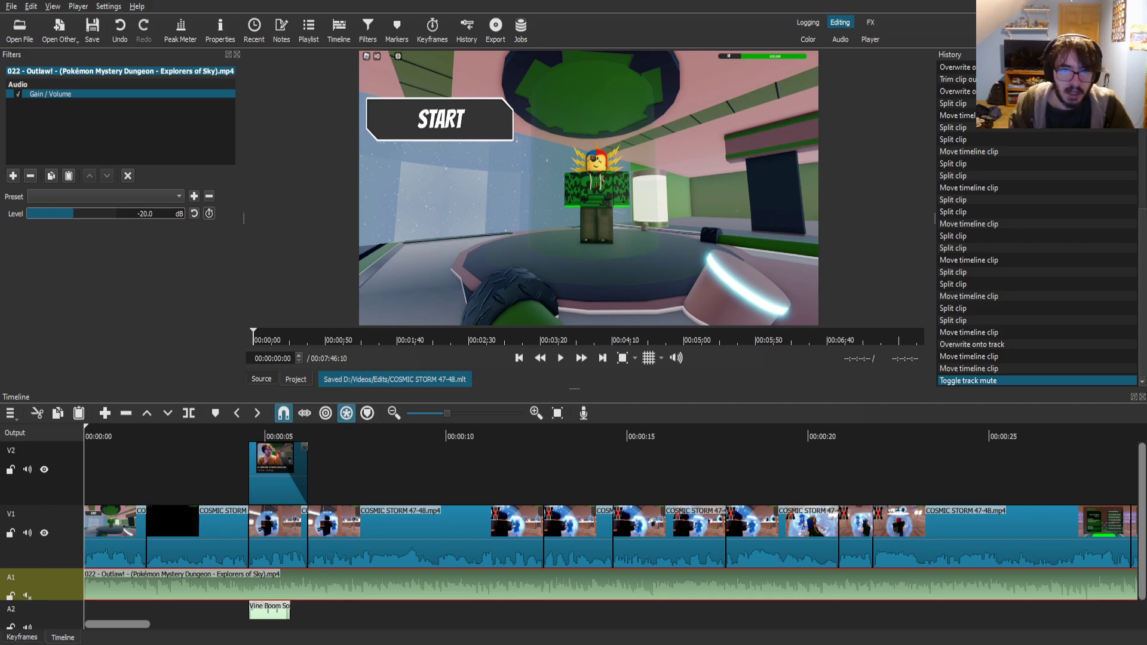
# - Cut out the short dead part of the quest-list footage on V1 ending at about 00:00:34 and close the gap
pyautogui.scroll(-20, 610, 526)
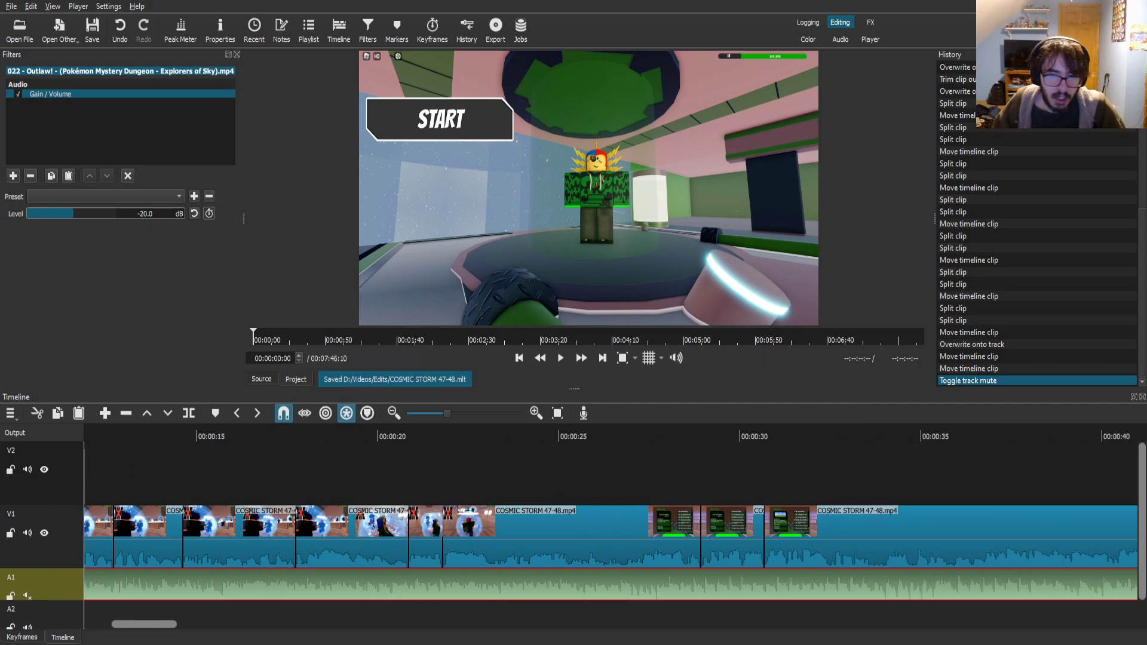
pyautogui.moveTo(294, 436)
pyautogui.mouseDown()
pyautogui.moveTo(336, 436)
pyautogui.moveTo(284, 436)
pyautogui.mouseUp()
pyautogui.click(560, 358)
pyautogui.click(454, 526)
pyautogui.press('space')
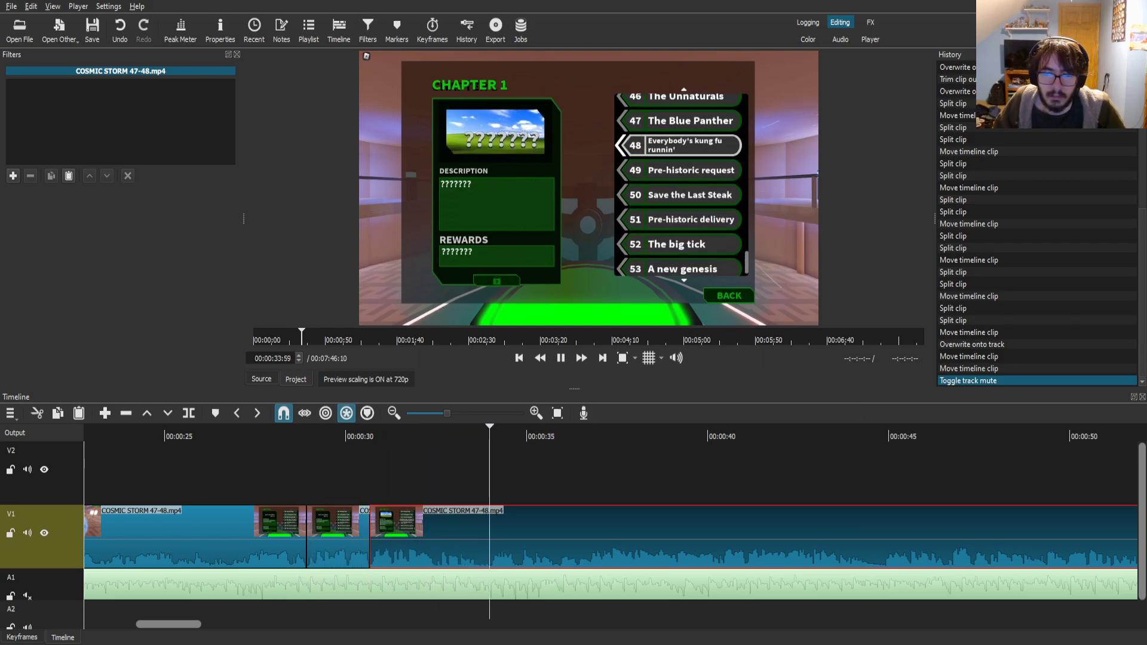
pyautogui.press('space')
pyautogui.moveTo(480, 435); pyautogui.dragTo(490, 435)
pyautogui.press('s')
pyautogui.press('s')
pyautogui.moveTo(583, 534); pyautogui.dragTo(567, 534)
# - Play back the quest-list footage after the last cut and split it on V1 at 00:00:42:18 and 00:00:44:31
pyautogui.click(467, 435)
pyautogui.press('space')
pyautogui.click(561, 515)
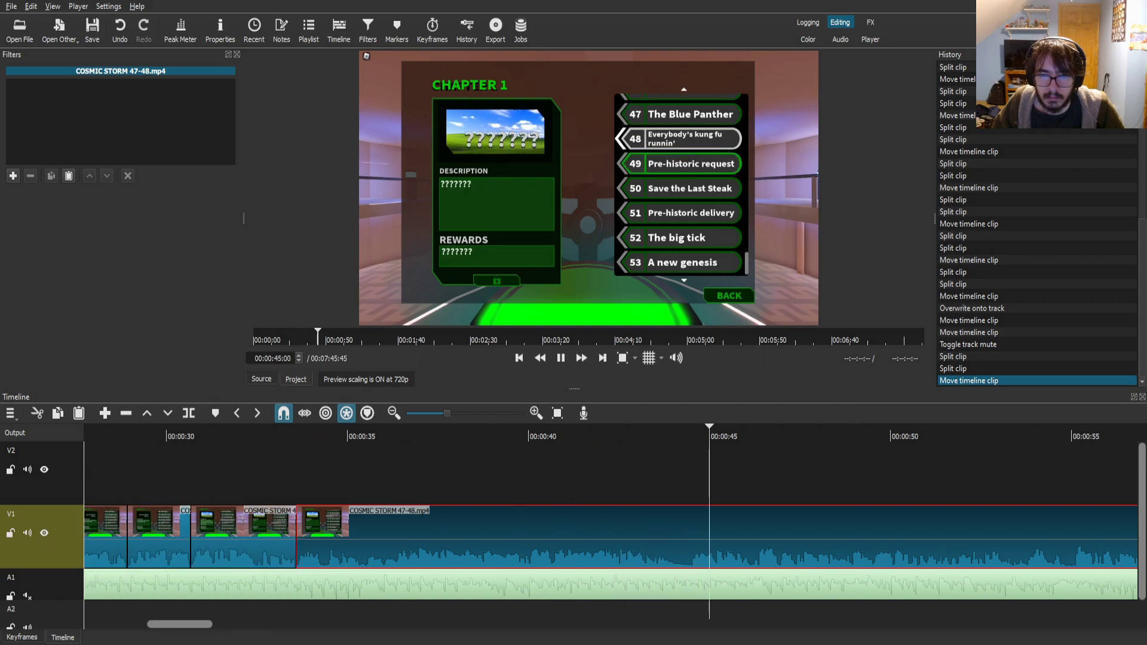
pyautogui.press('space')
pyautogui.moveTo(676, 436); pyautogui.dragTo(579, 436)
pyautogui.click(560, 358)
pyautogui.click(561, 358)
pyautogui.click(561, 358)
pyautogui.press('space')
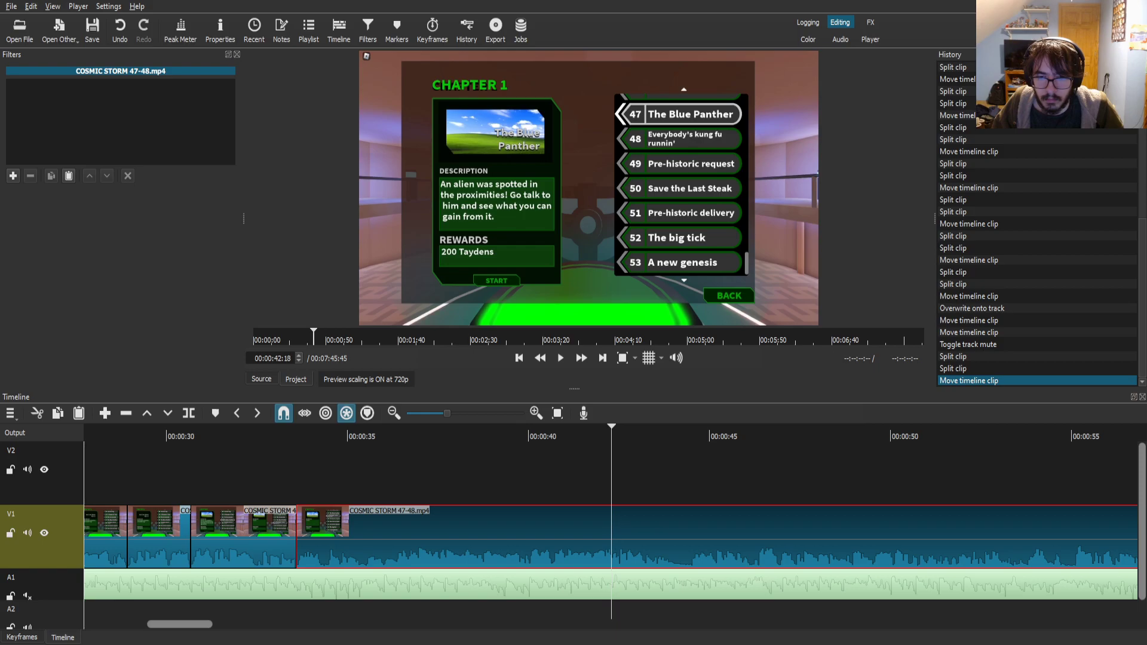
pyautogui.press('s')
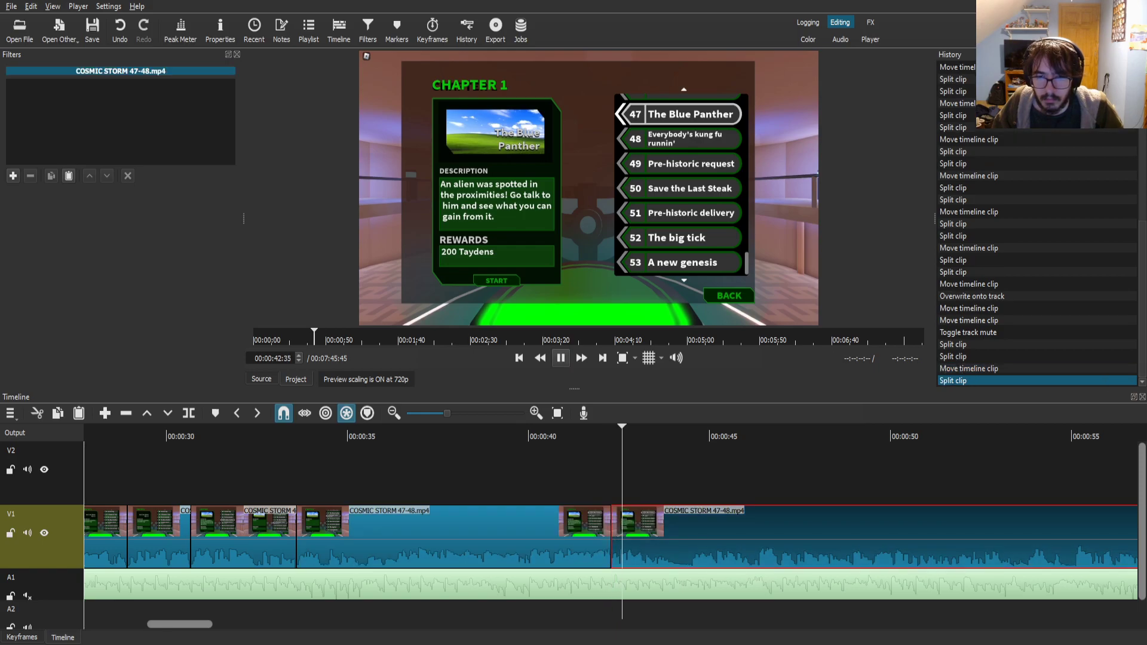
pyautogui.click(561, 358)
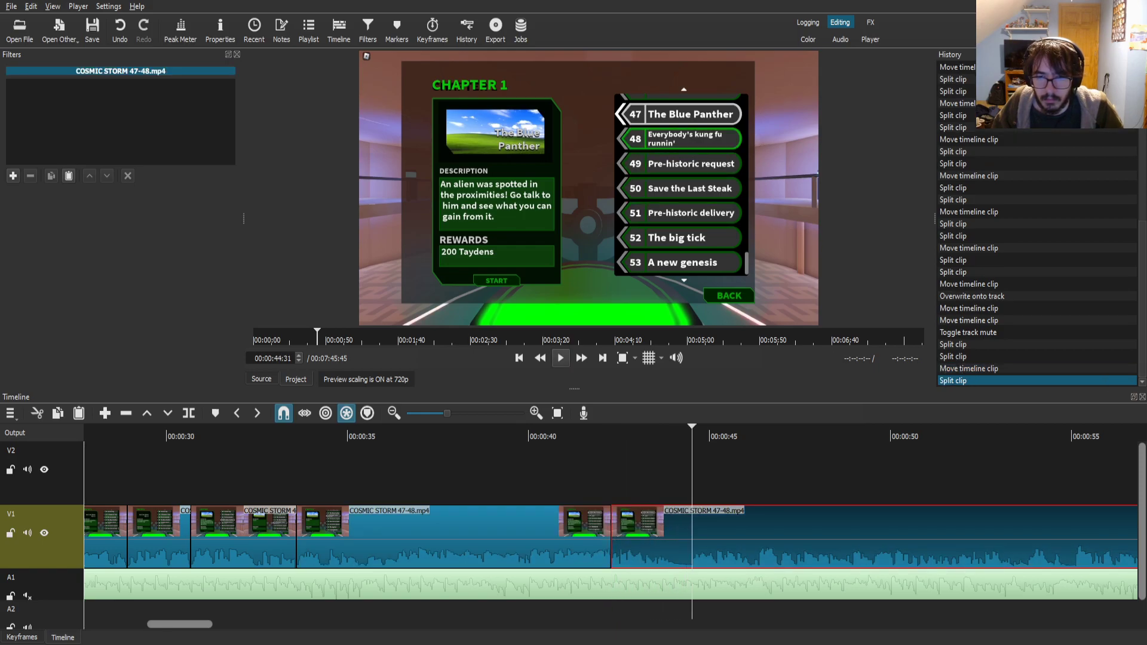
pyautogui.press('s')
# - Place the Bruh19.PNG image on V2 at the start of the newly split section and trim its end to match that section
pyautogui.moveTo(651, 436); pyautogui.dragTo(642, 436)
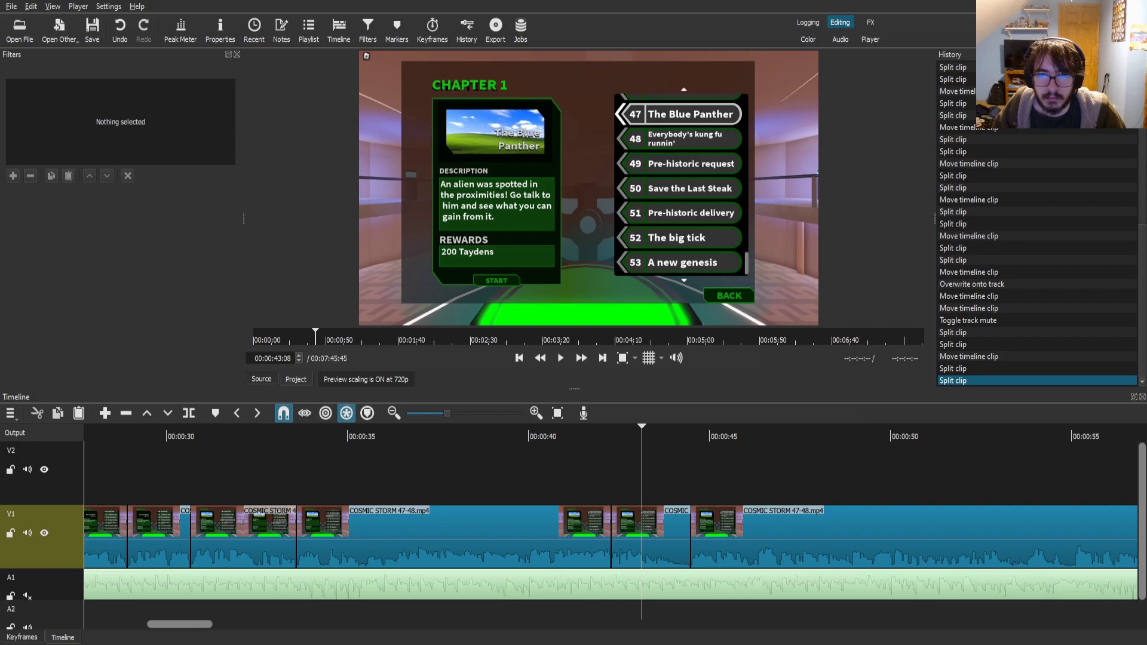
pyautogui.moveTo(588, 239); pyautogui.dragTo(645, 472)
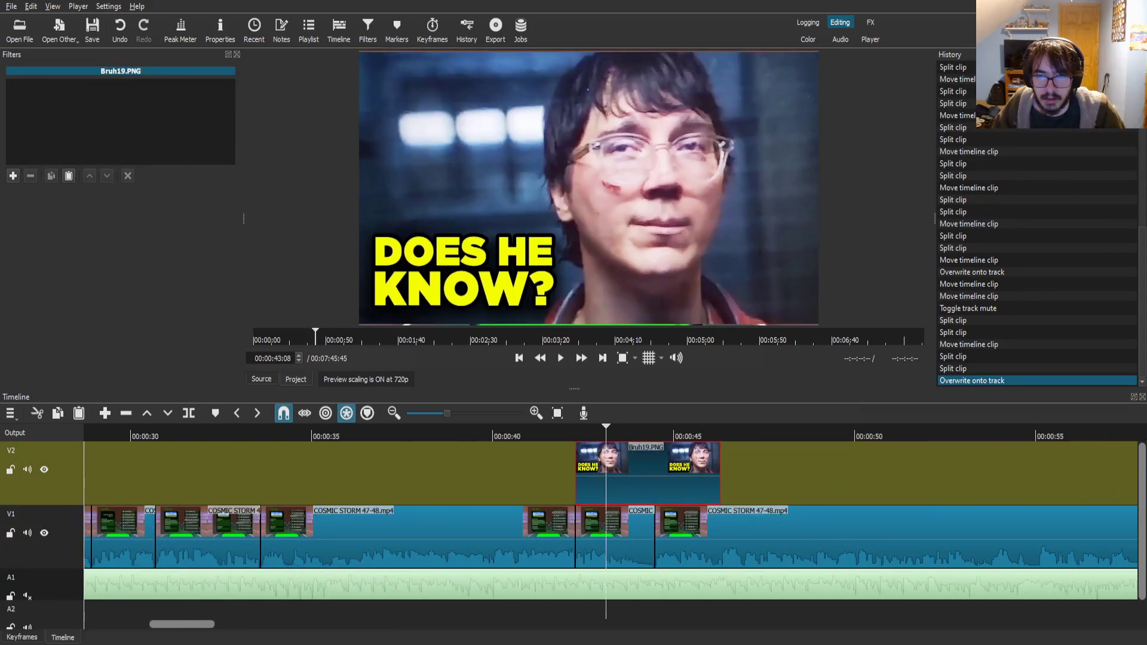
pyautogui.moveTo(719, 471); pyautogui.dragTo(656, 472)
# - Add Fade In Video and Fade Out Video filters to the Bruh19.PNG clip, adjusting opacity instead of fading with black, and play back the fades
pyautogui.click(13, 175)
pyautogui.write('fad')
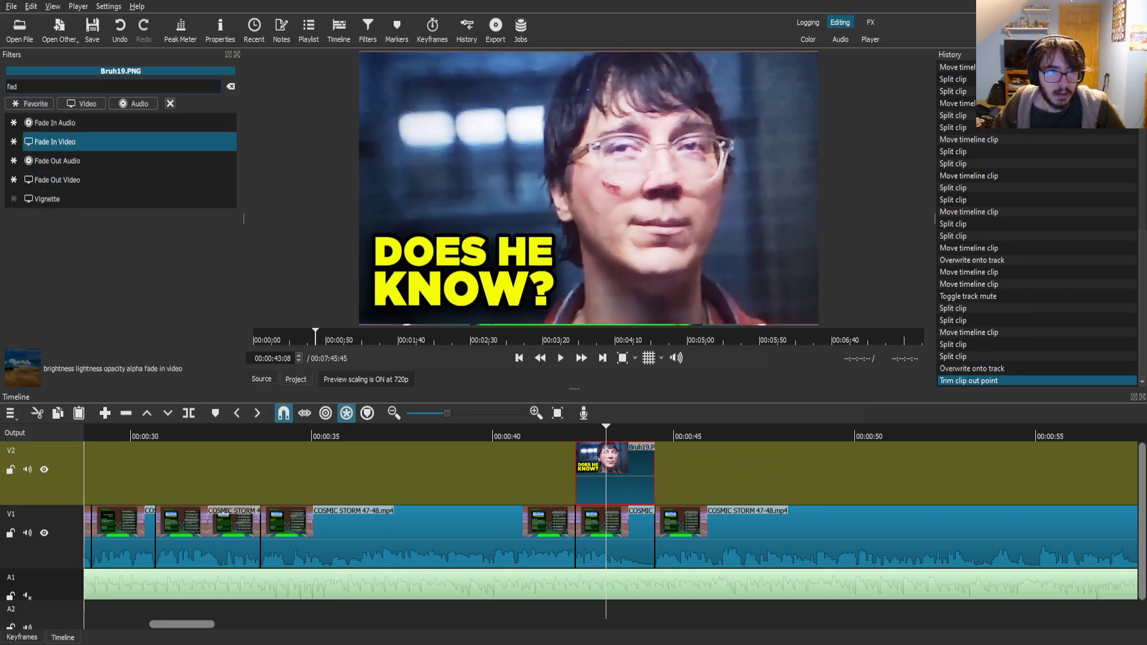
pyautogui.press('Return')
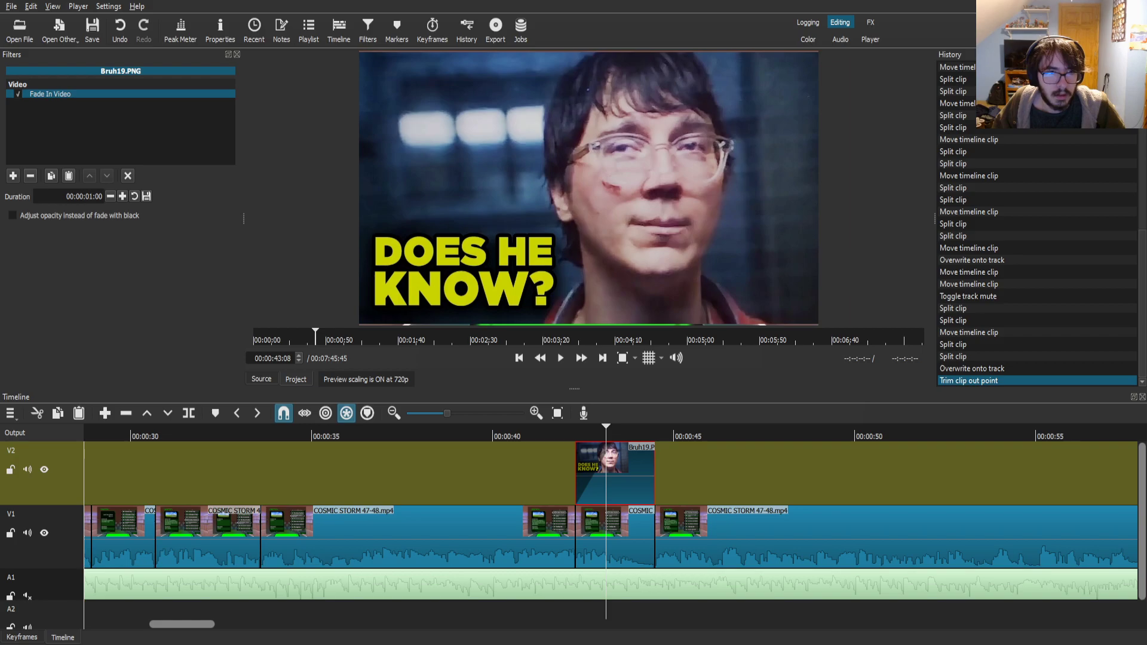
pyautogui.click(12, 175)
pyautogui.write('fad')
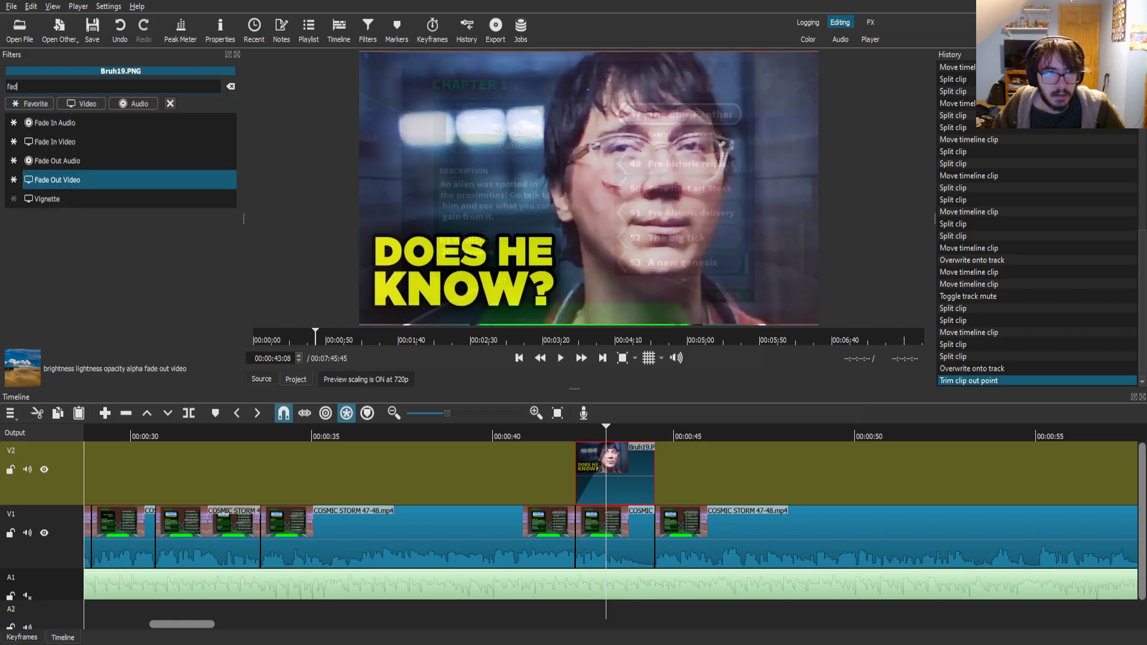
pyautogui.press('Return')
pyautogui.moveTo(606, 429); pyautogui.dragTo(560, 428)
pyautogui.click(560, 358)
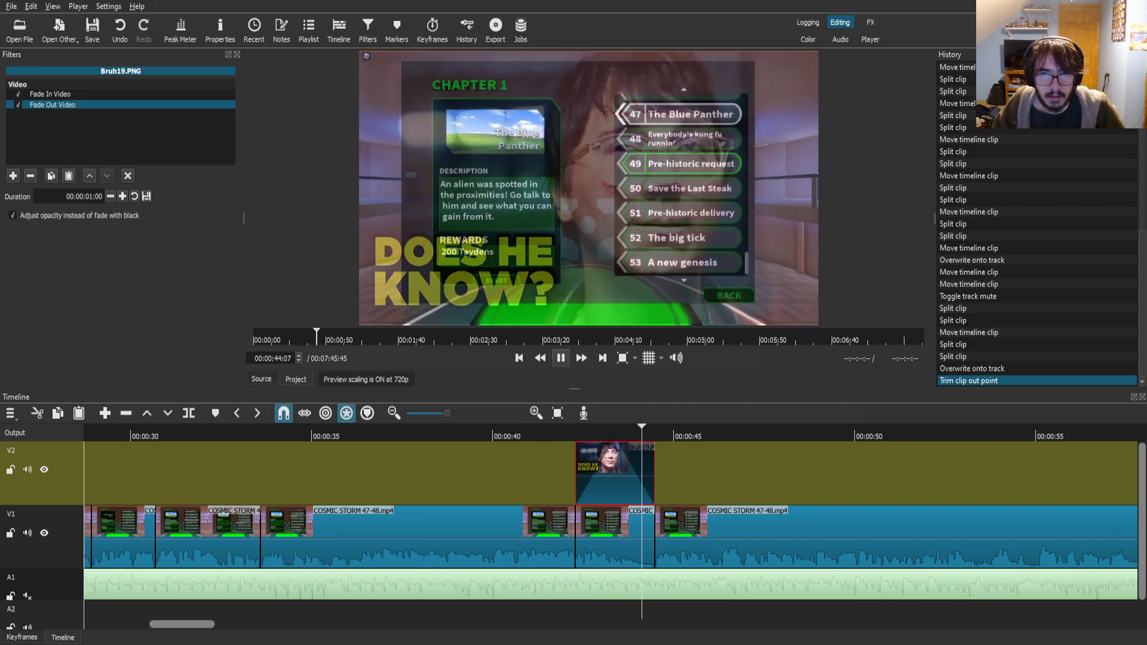
pyautogui.click(561, 357)
# - Add a Size, Position & Rotate filter to the Bruh19.PNG clip with 110% zoom and position -46, -50
pyautogui.click(602, 430)
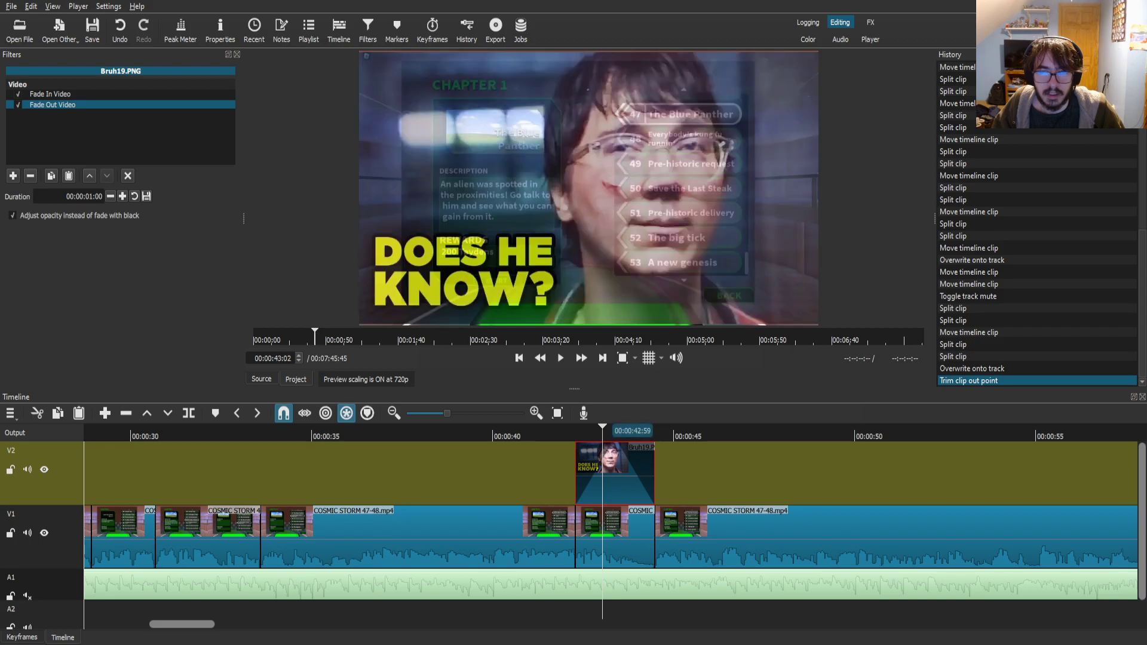
pyautogui.click(13, 176)
pyautogui.write('siz')
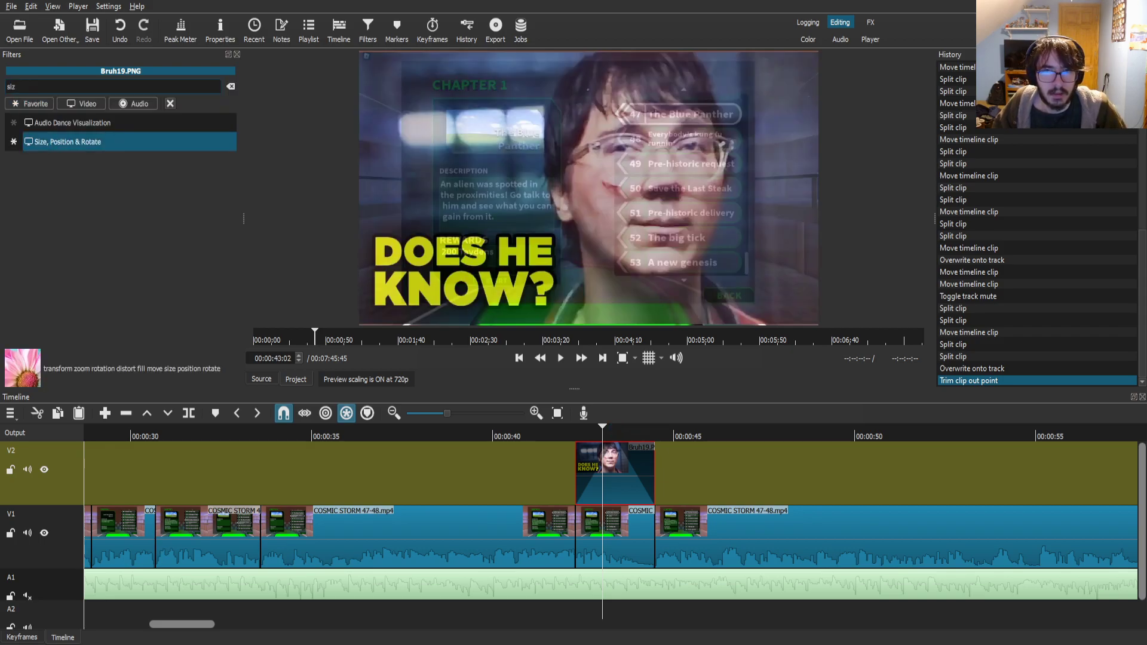
pyautogui.press('Return')
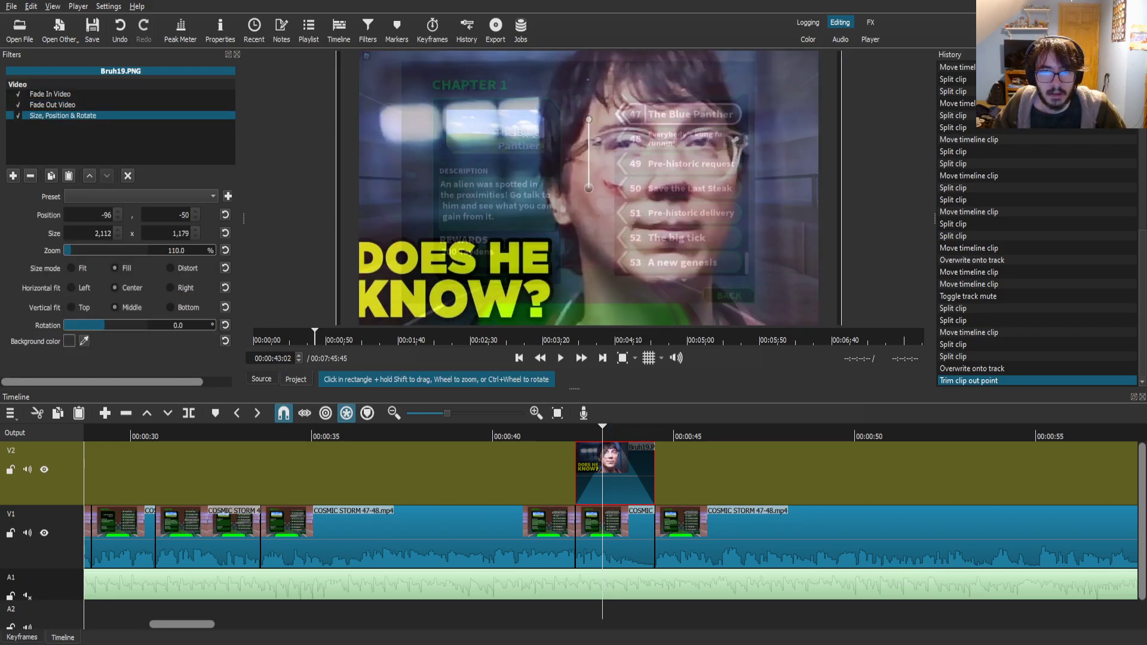
pyautogui.moveTo(589, 188); pyautogui.dragTo(600, 188)
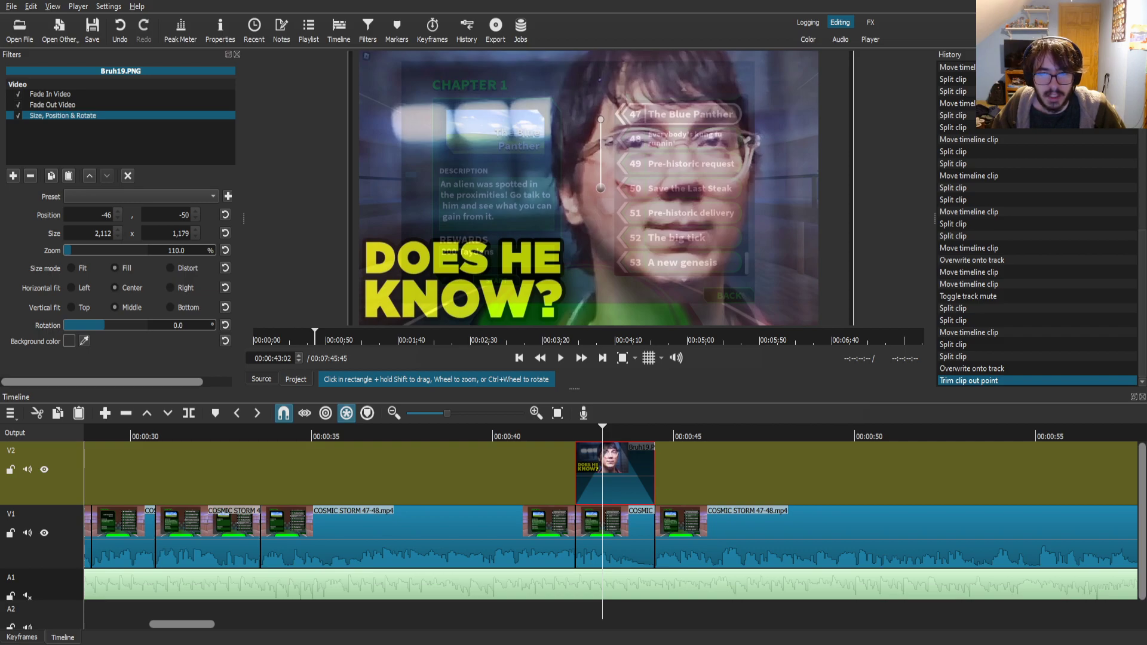
# - Preview the Among Us (Role Reveal) sound effect and place it on A2 beneath the Bruh19.PNG image
pyautogui.click(560, 358)
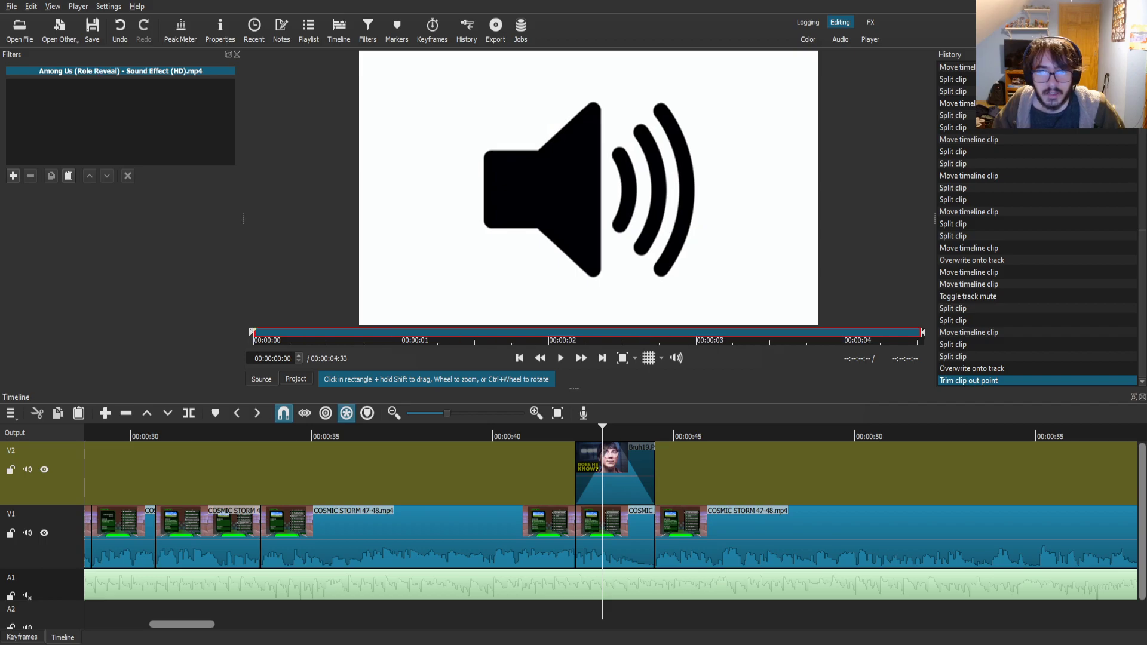
pyautogui.click(560, 358)
pyautogui.scroll(-2, 609, 526)
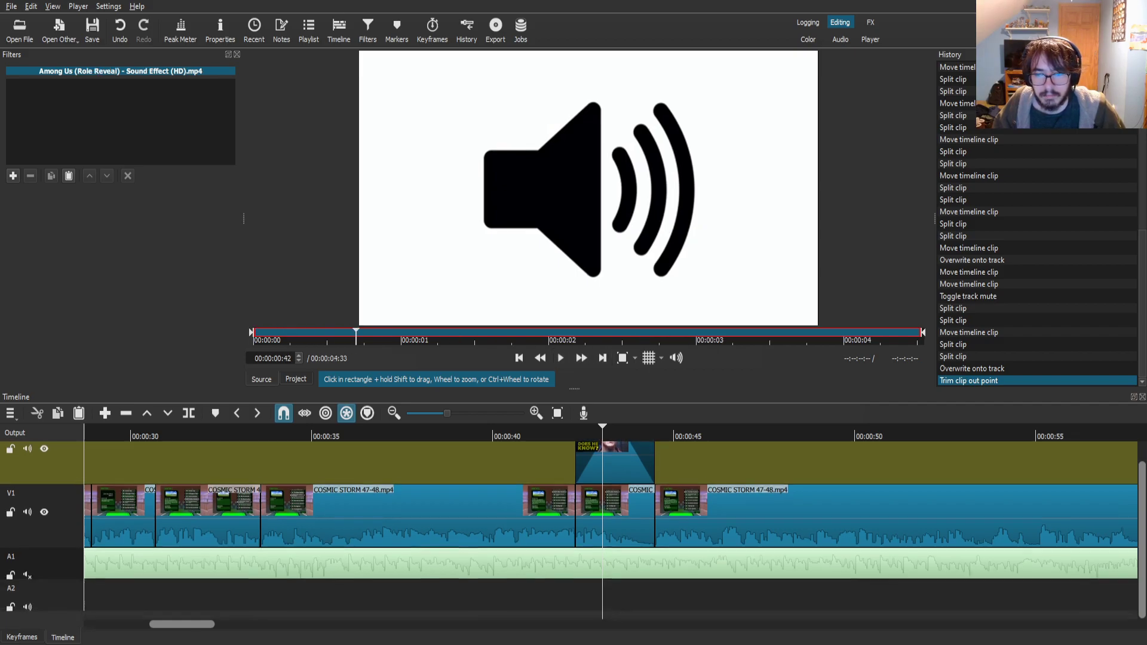
pyautogui.moveTo(588, 251); pyautogui.dragTo(585, 585)
# - Cut off the beginning of the Among Us sound effect, align it with the image's start, and play back the moment
pyautogui.moveTo(602, 427); pyautogui.dragTo(581, 428)
pyautogui.press('s')
pyautogui.moveTo(663, 585); pyautogui.dragTo(656, 584)
pyautogui.moveTo(575, 430); pyautogui.dragTo(555, 430)
pyautogui.press('space')
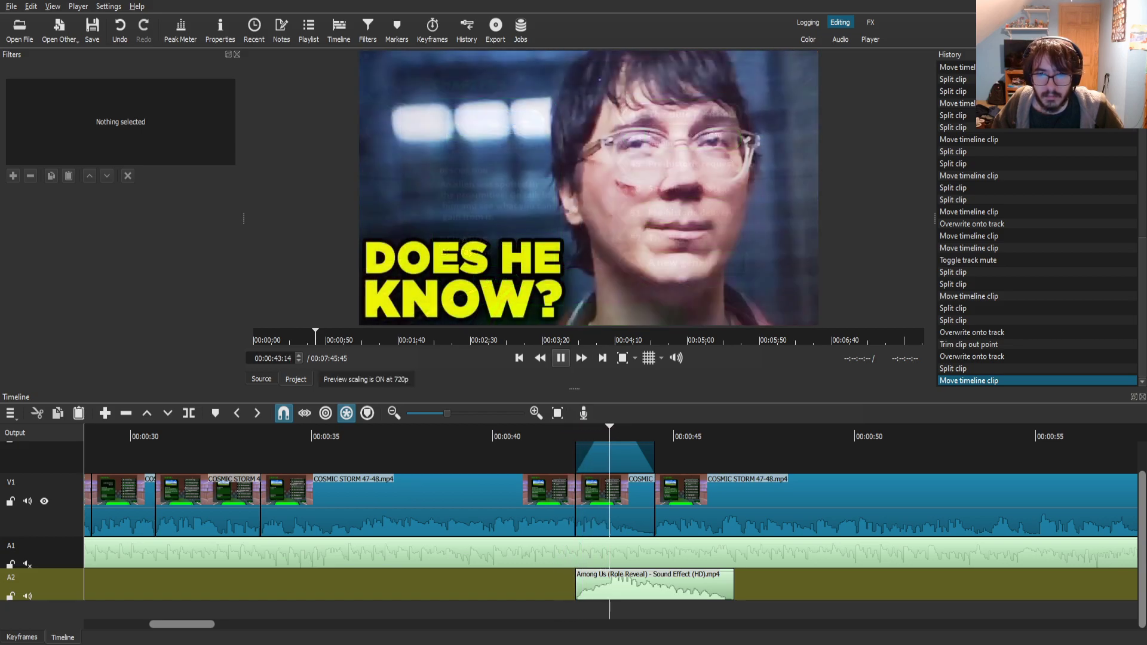
pyautogui.press('space')
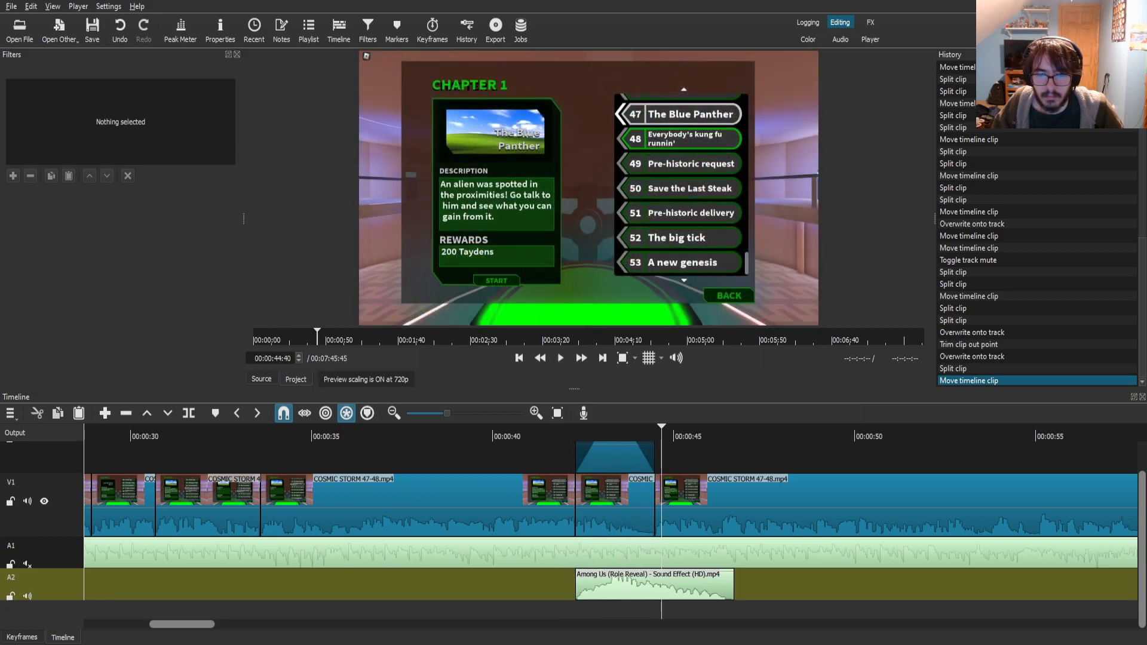
# - Add a Gain / Volume filter at -10.0 dB to the Among Us sound effect, play it back, and save the project
pyautogui.click(669, 588)
pyautogui.click(13, 175)
pyautogui.write('ga')
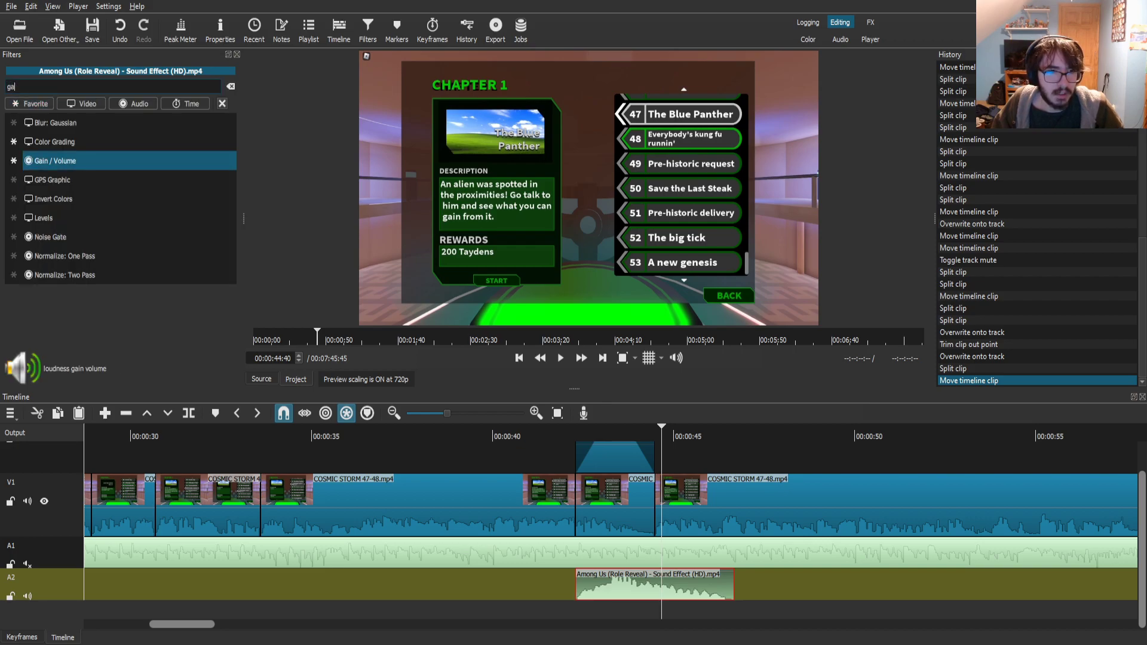
pyautogui.click(54, 160)
pyautogui.write('1')
pyautogui.click(561, 431)
pyautogui.click(560, 358)
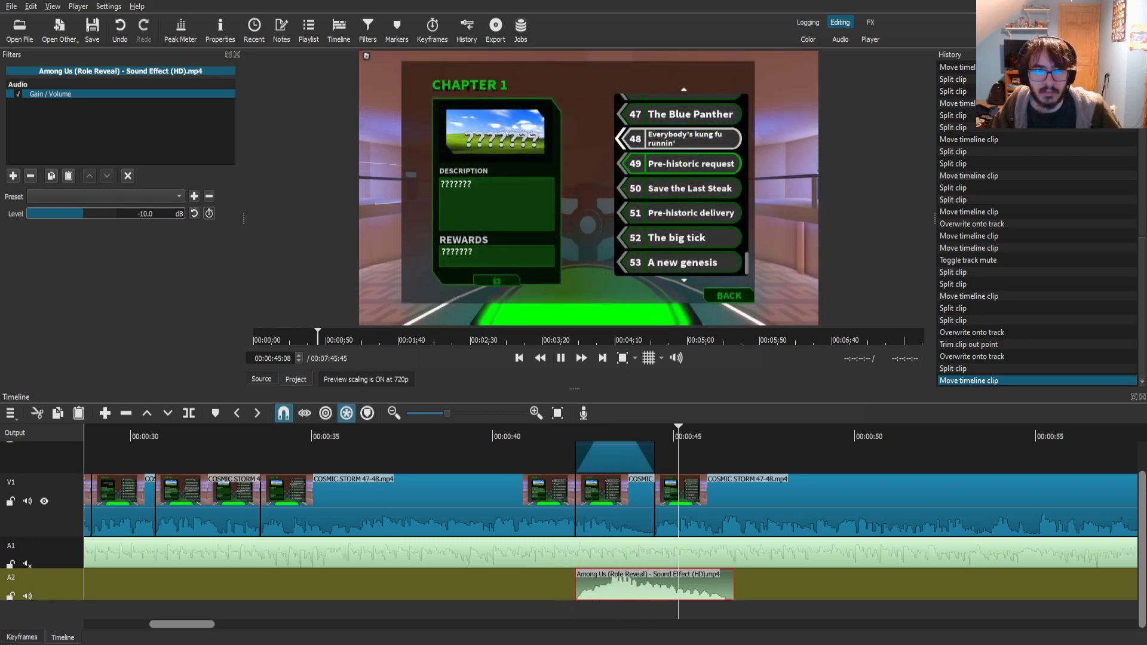
pyautogui.hotkey('ctrl', 's')
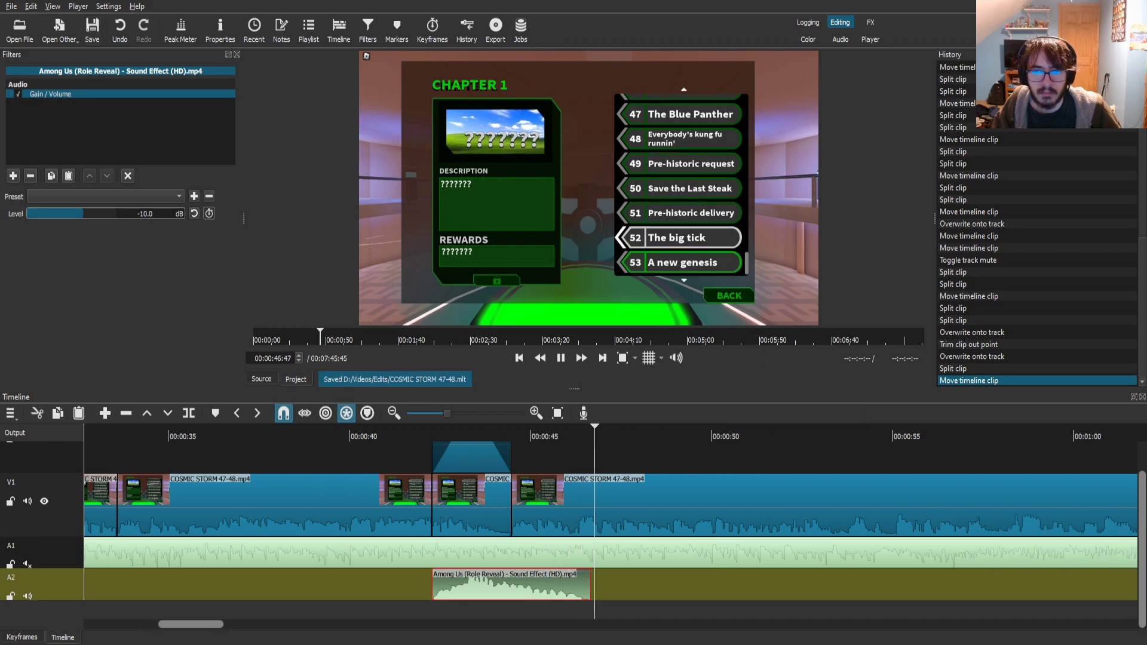
# - Review the quest-list footage following the Among Us sound effect and split it on V1 at 00:00:49:30
pyautogui.click(645, 502)
pyautogui.scroll(-3, 645, 502)
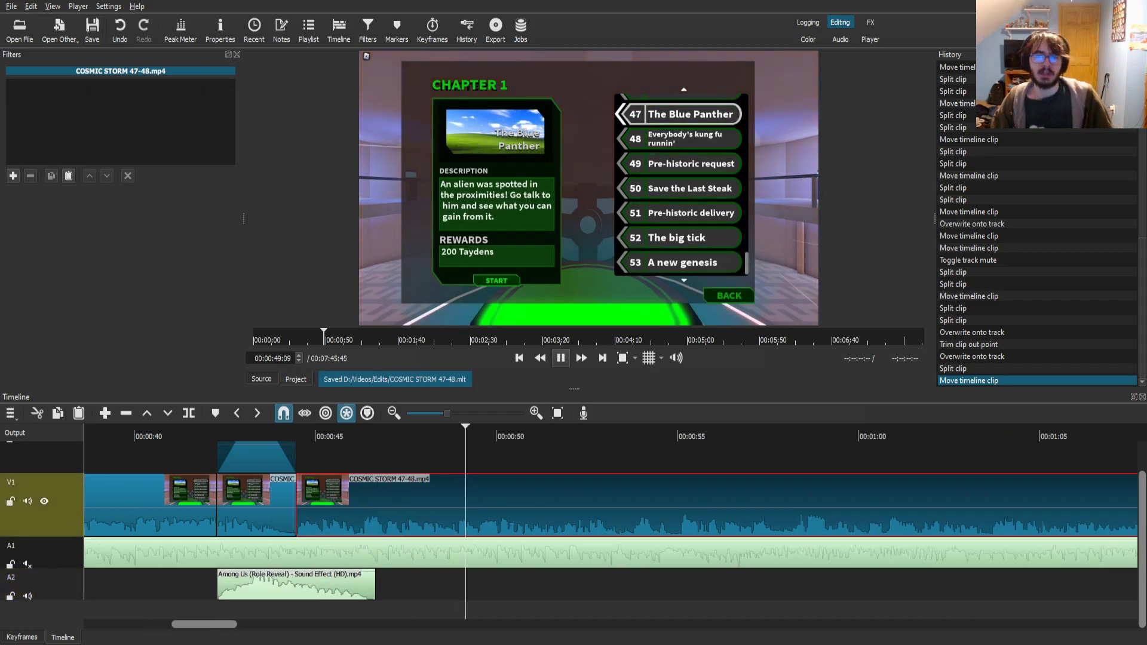
pyautogui.press('space')
pyautogui.press('Left')
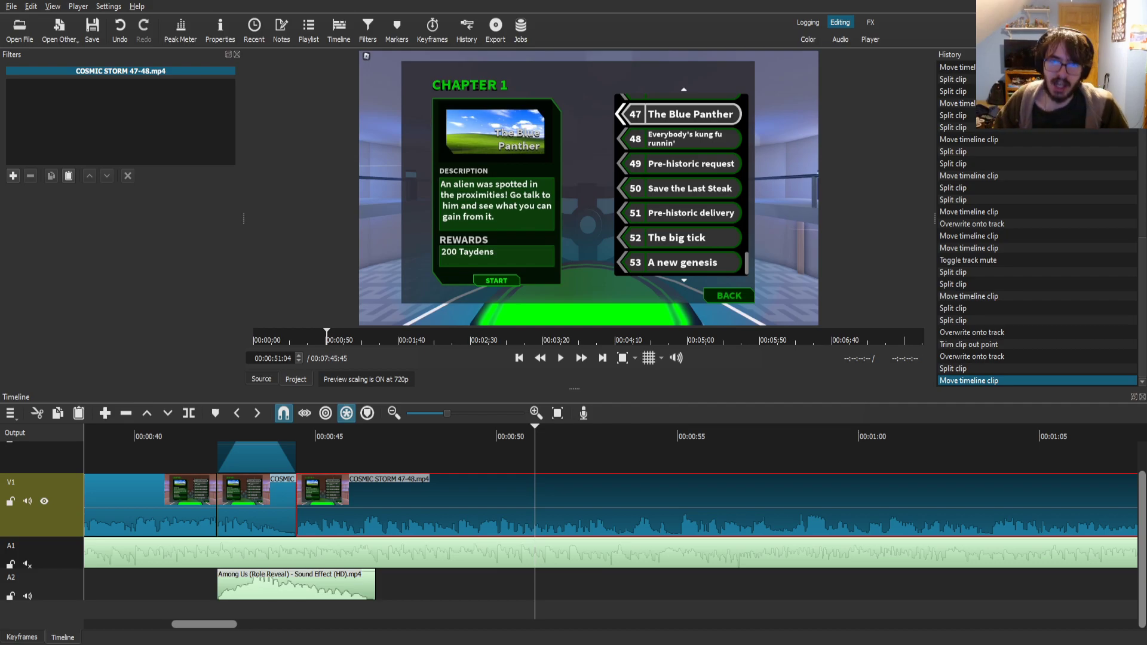
pyautogui.moveTo(535, 436); pyautogui.dragTo(385, 436)
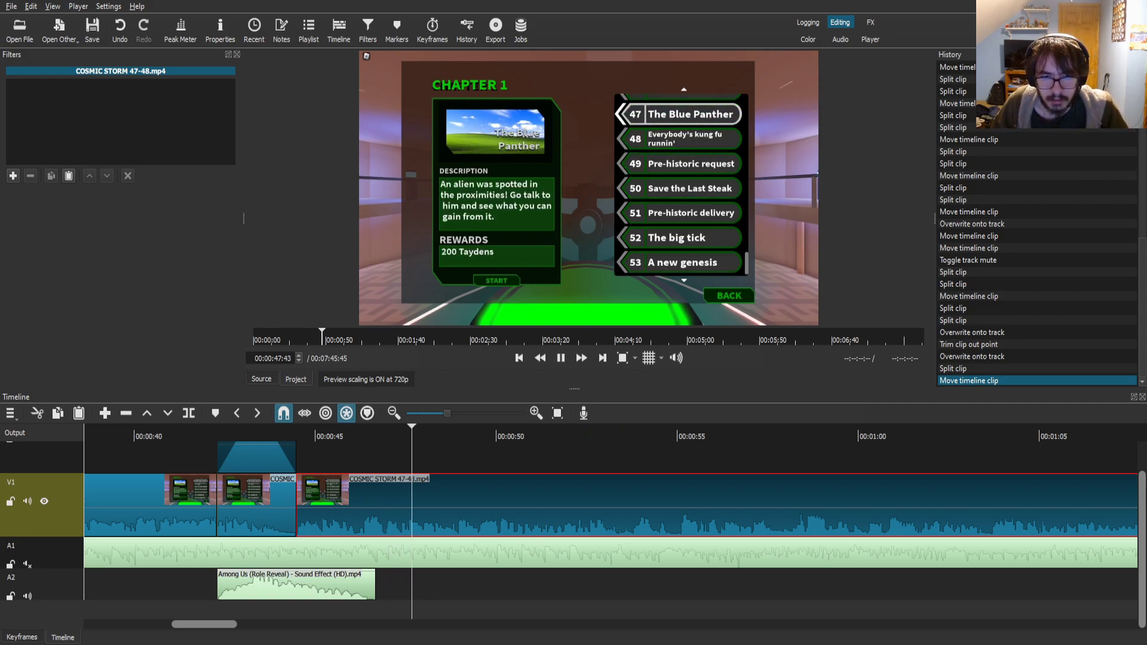
pyautogui.moveTo(494, 436); pyautogui.dragTo(470, 436)
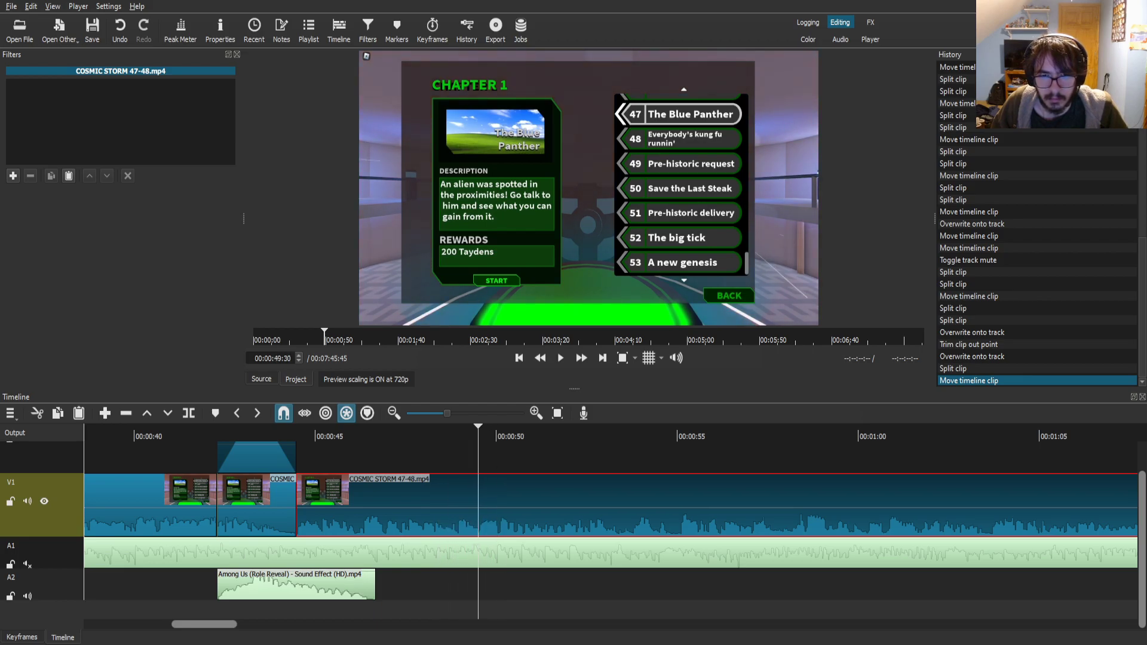
pyautogui.press('s')
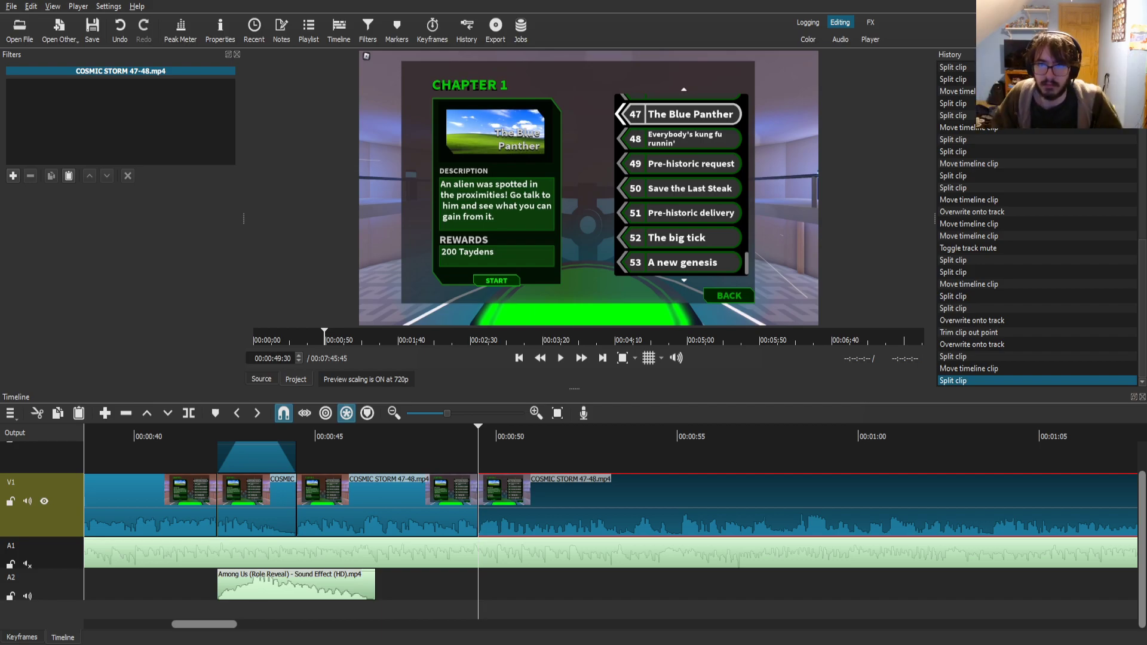
# - Split the V1 footage at about 00:00:52, just before the game view leaves the full-screen quest list
pyautogui.press('space')
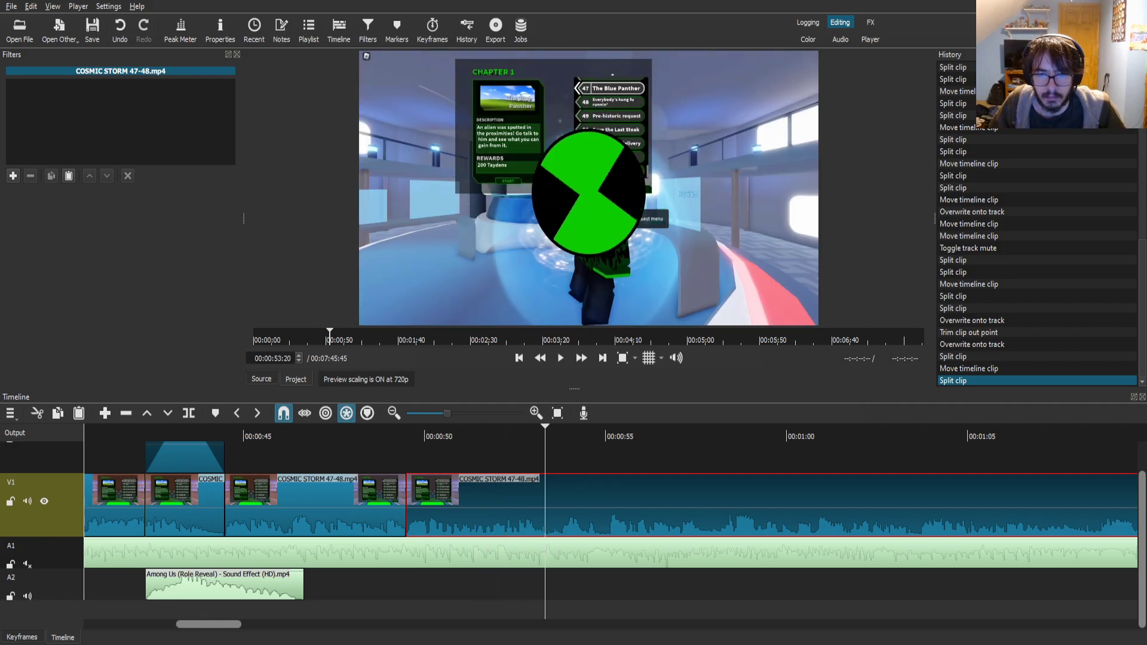
pyautogui.press('space')
pyautogui.press('Right')
pyautogui.press('Right')
pyautogui.press('Right')
pyautogui.press('Right')
pyautogui.press('Right')
pyautogui.press('Right')
pyautogui.press('Right')
pyautogui.press('Right')
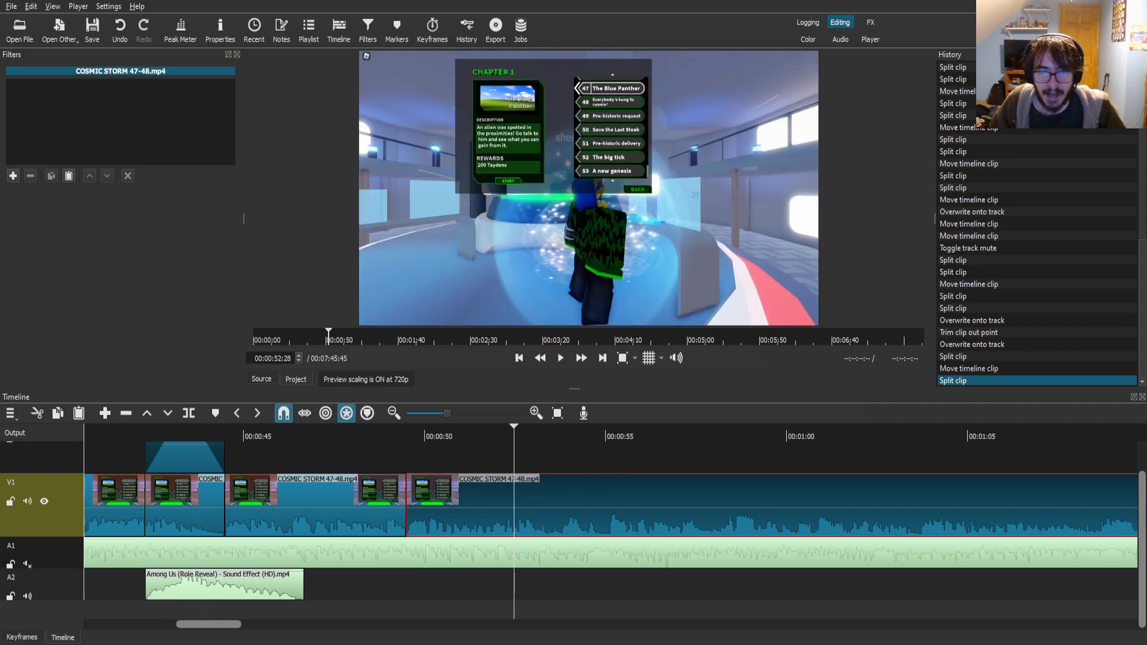
pyautogui.press('Left')
pyautogui.press('s')
# - Add a Size, Position & Rotate filter to the isolated V1 section, zooming to 240% on the quest description at position -538, -988
pyautogui.click(459, 513)
pyautogui.moveTo(457, 436); pyautogui.dragTo(452, 436)
pyautogui.click(13, 176)
pyautogui.write('siz')
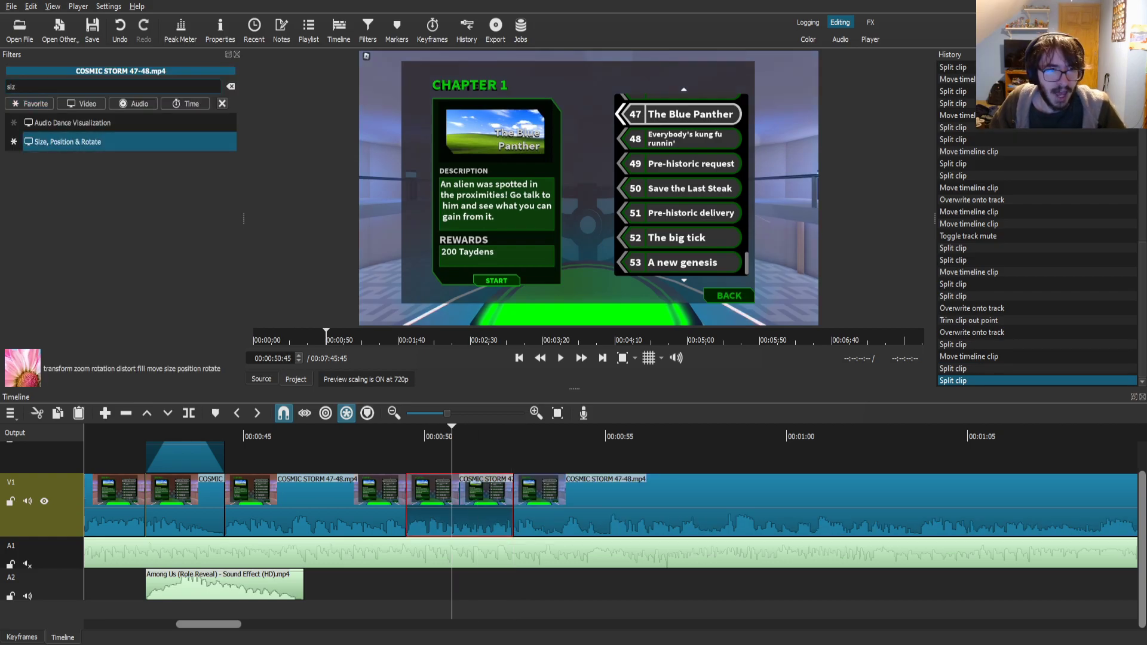
pyautogui.click(68, 142)
pyautogui.scroll(12, 588, 188)
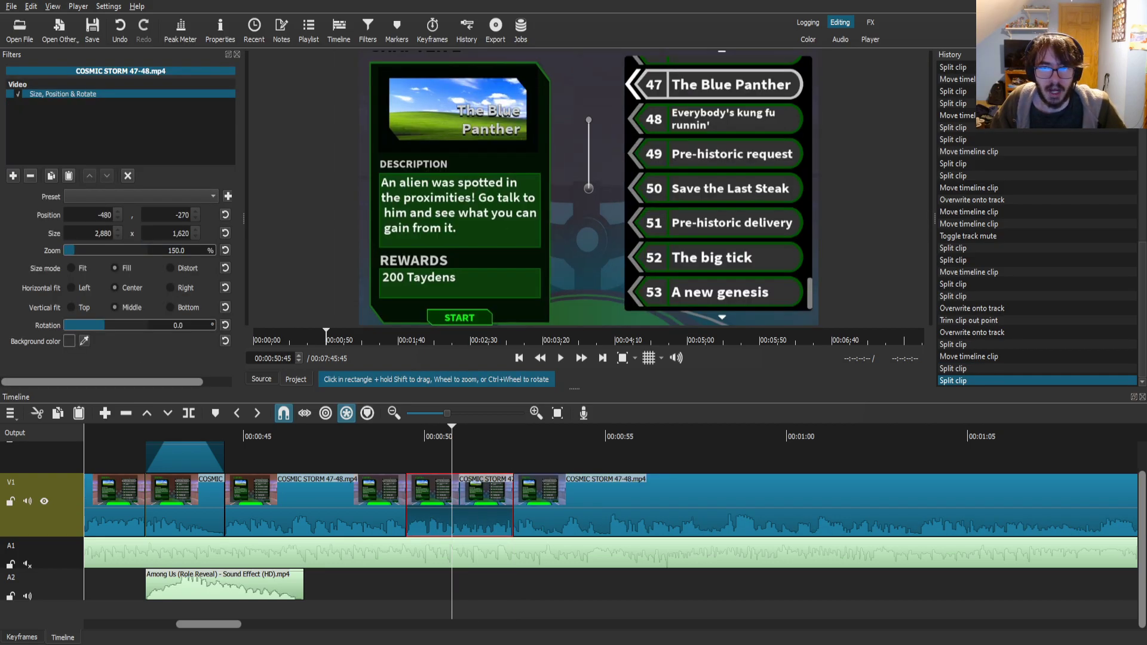
pyautogui.moveTo(589, 189); pyautogui.dragTo(782, 129)
pyautogui.scroll(2, 784, 133)
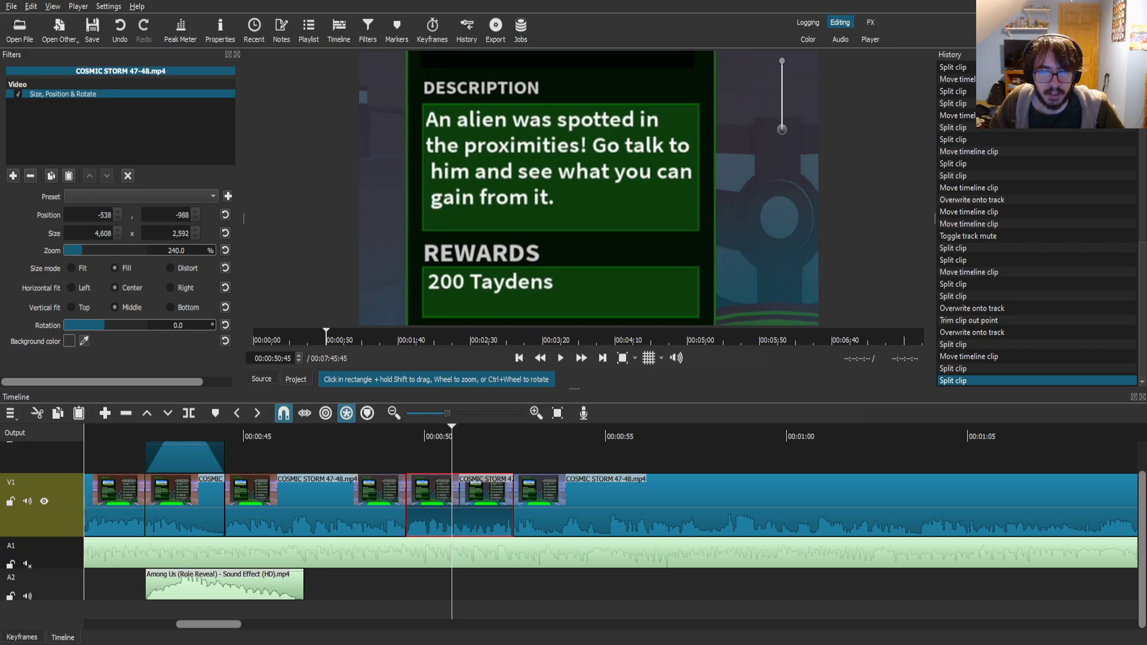
# - Play back the zoomed-in quest description section together with the footage just before and after it
pyautogui.click(562, 505)
pyautogui.moveTo(452, 435); pyautogui.dragTo(385, 435)
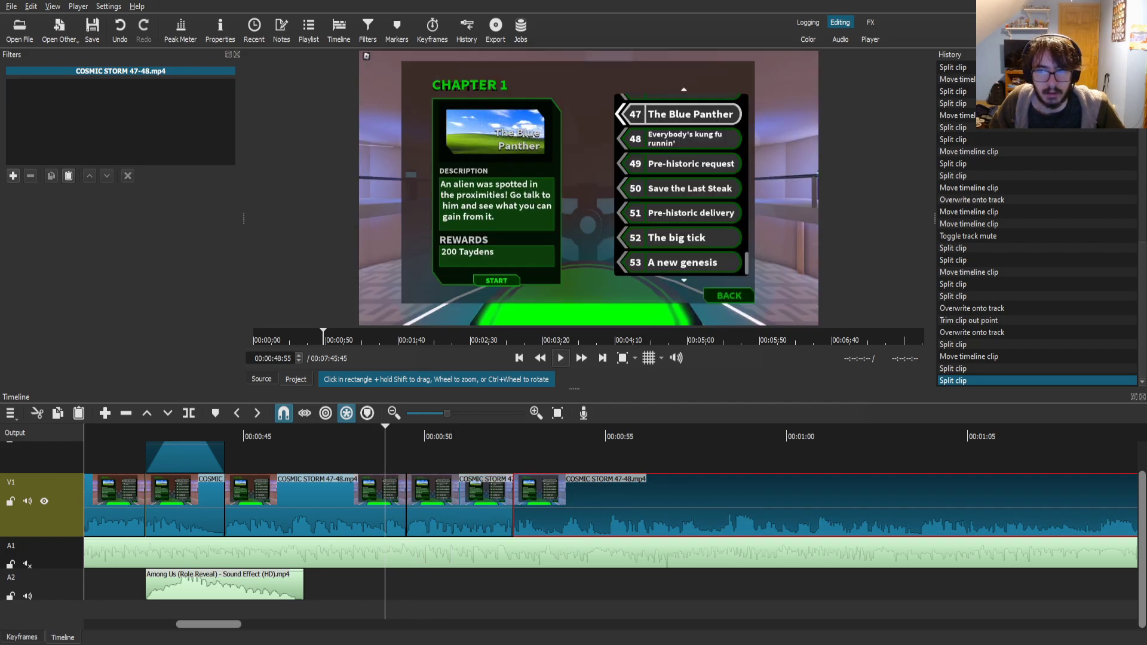
pyautogui.press('space')
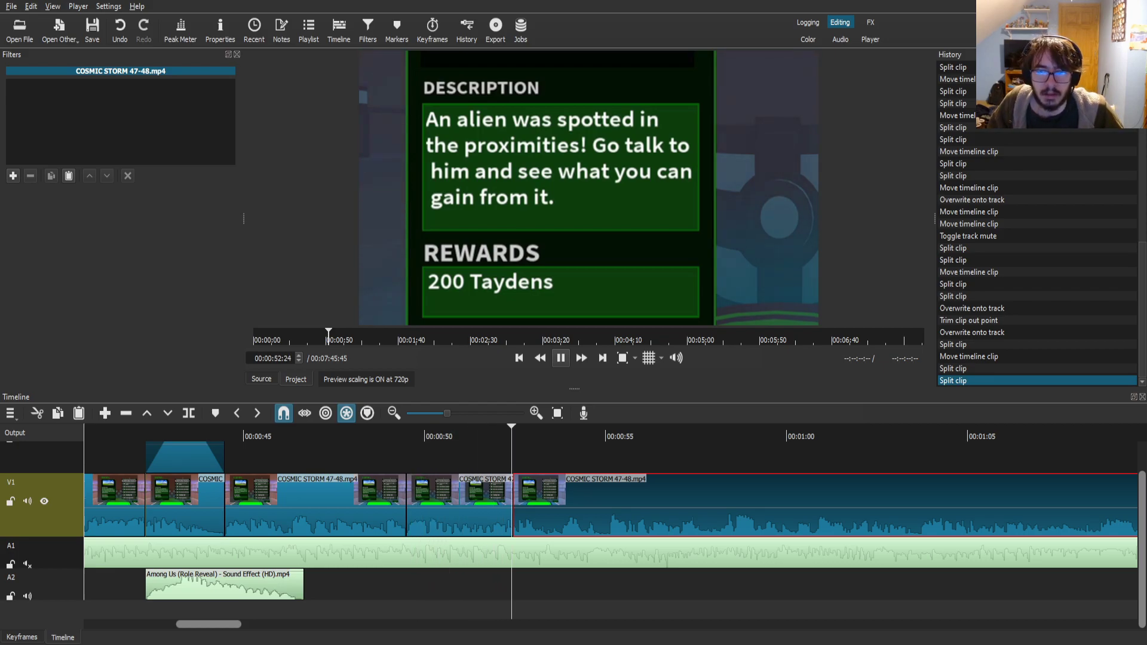
pyautogui.press('space')
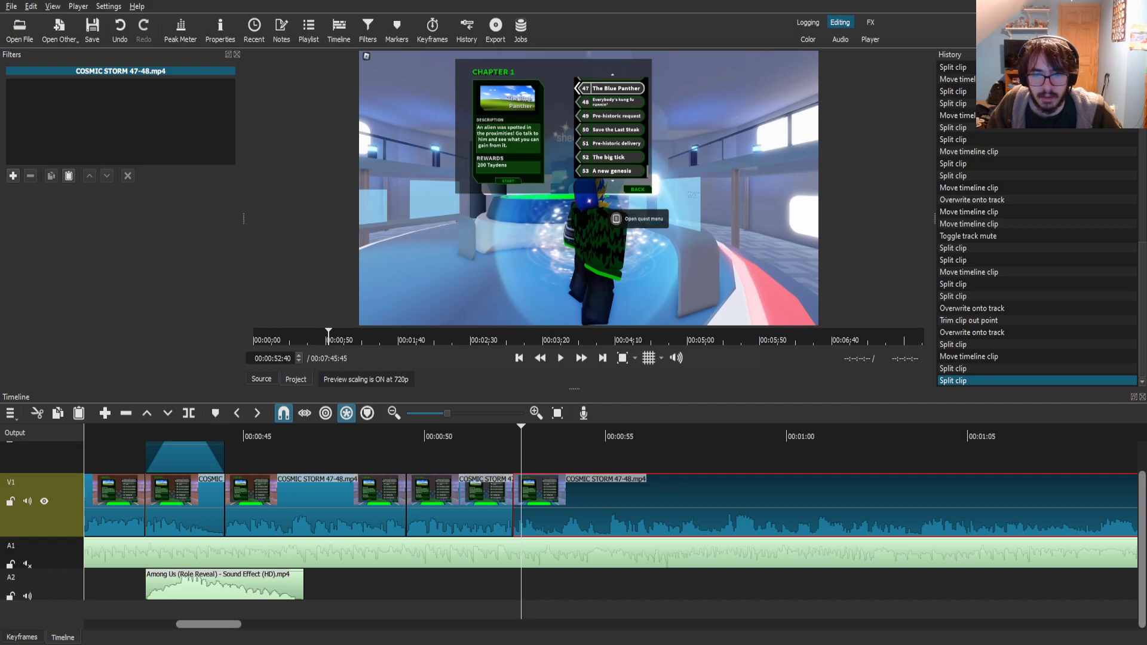
# - Place the shrugging green frog image on V2, starting right at the end of the zoomed-in quest description section
pyautogui.moveTo(588, 188); pyautogui.dragTo(642, 458)
pyautogui.click(647, 494)
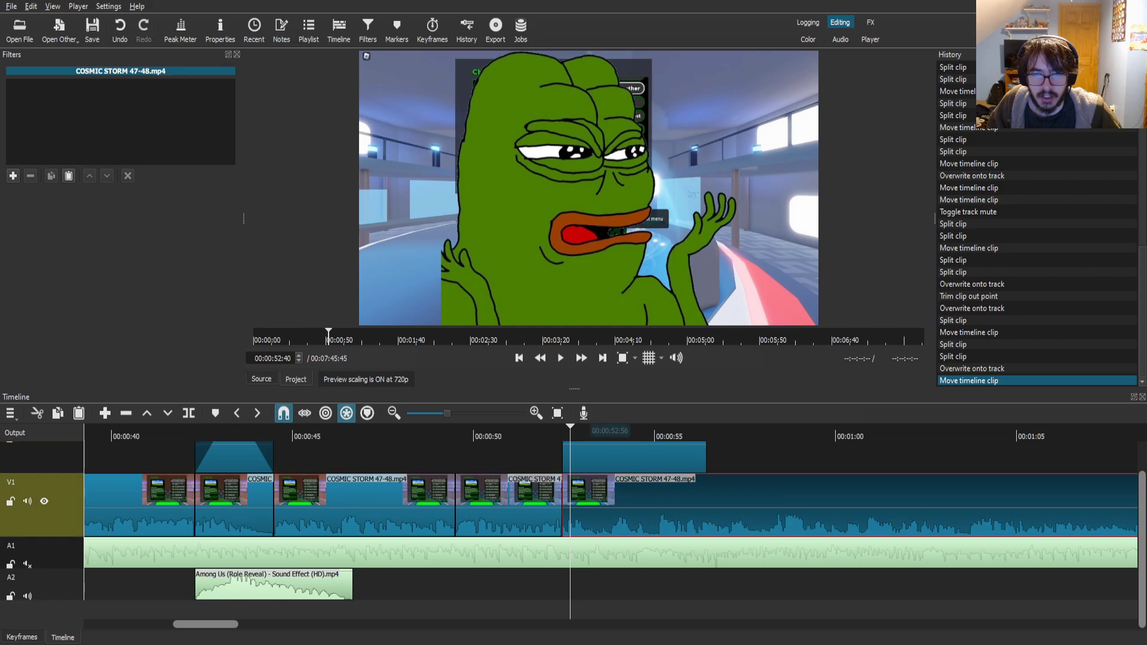
# - Split the V1 footage at about 00:00:53, just after the quest menu closes, and trim the frog image to end at that cut
pyautogui.click(560, 358)
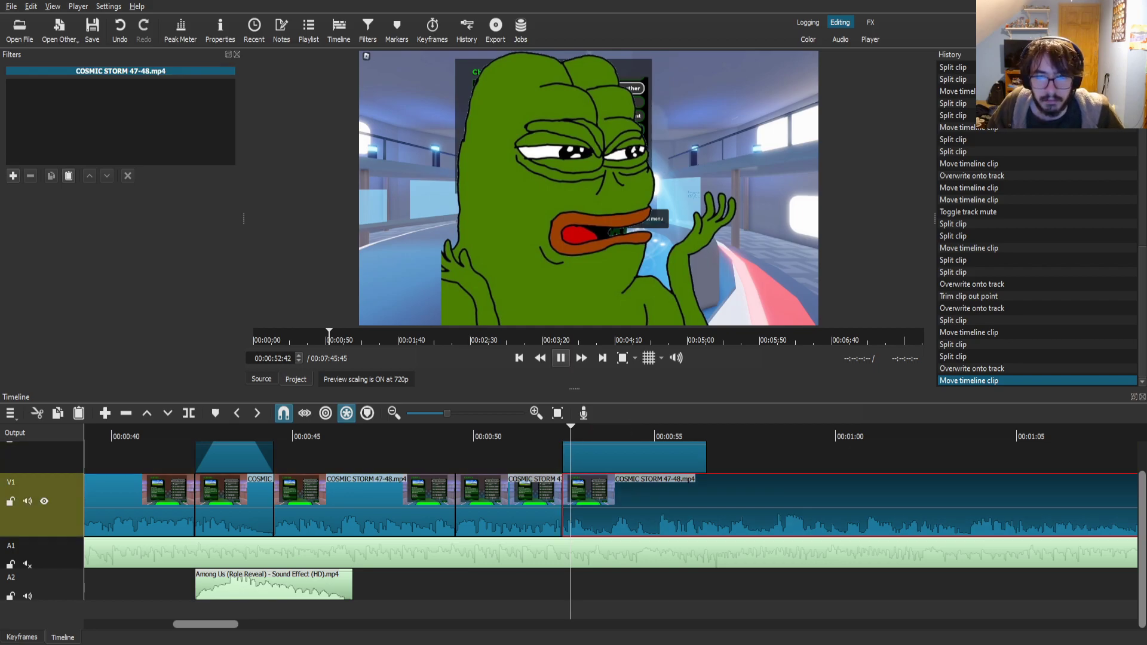
pyautogui.click(560, 358)
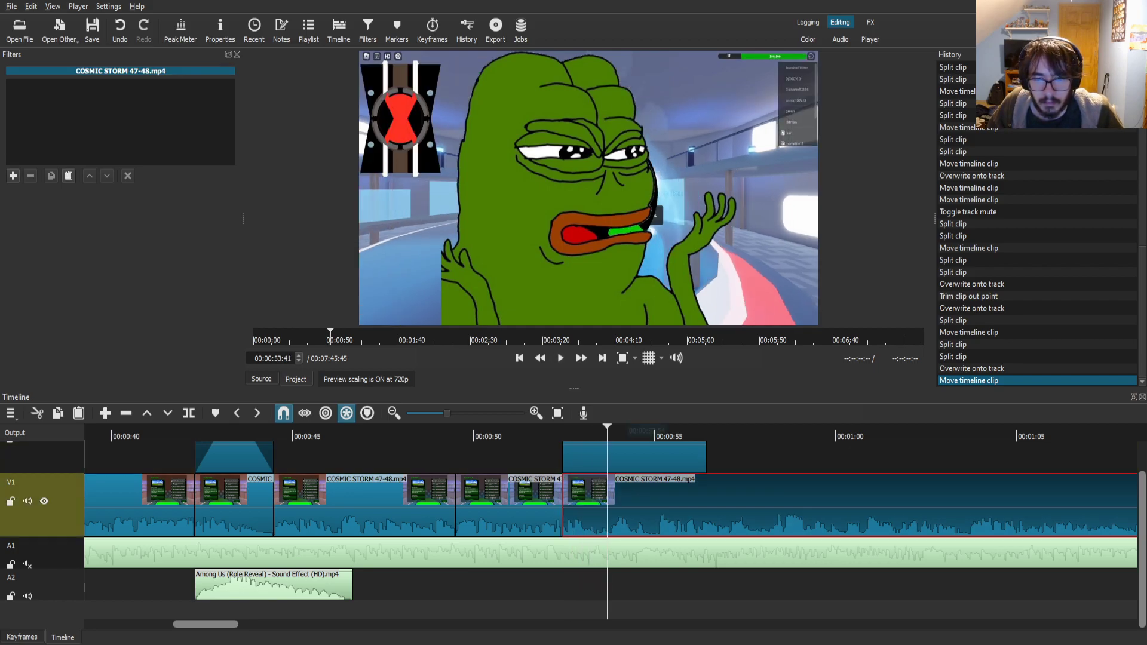
pyautogui.click(609, 430)
pyautogui.press('s')
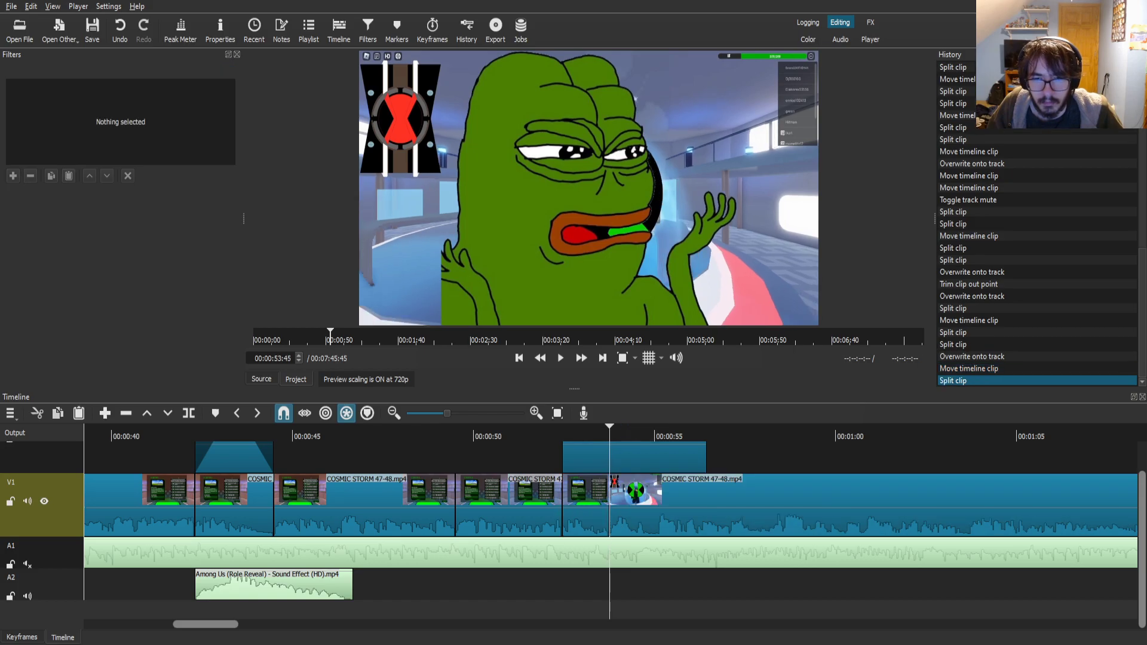
pyautogui.click(605, 458)
pyautogui.moveTo(595, 431); pyautogui.dragTo(579, 431)
pyautogui.moveTo(706, 457); pyautogui.dragTo(609, 458)
# - Add a Size, Position & Rotate filter to the frog image, shrinking it into the lower-left corner of the video frame
pyautogui.click(13, 176)
pyautogui.write('siz')
pyautogui.click(64, 142)
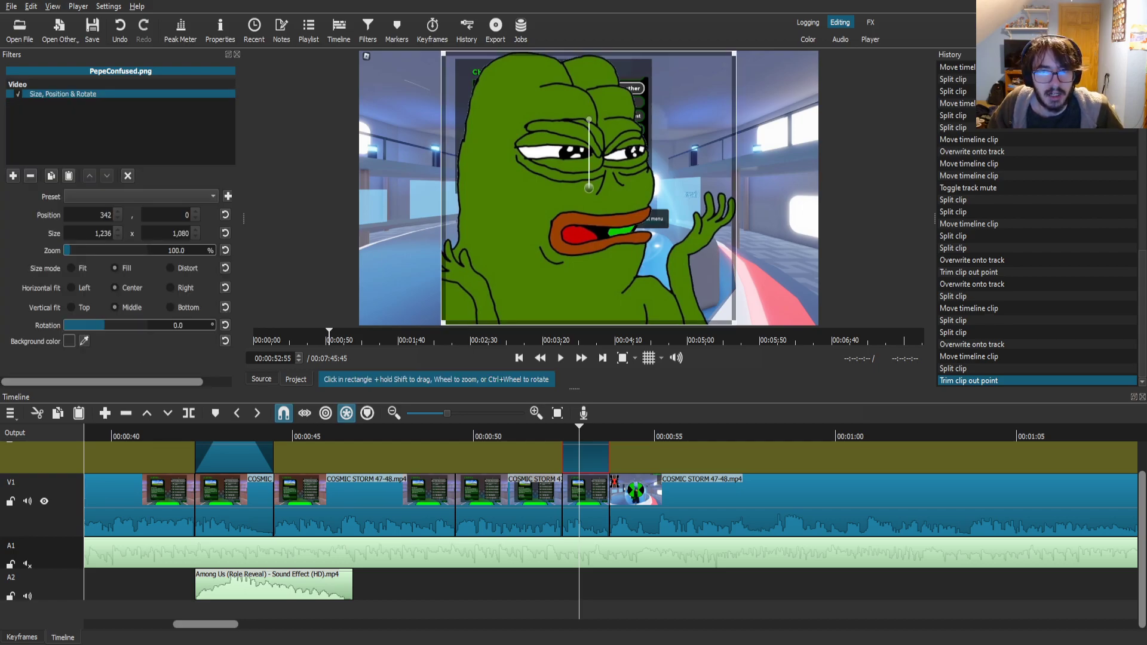
pyautogui.moveTo(589, 189); pyautogui.dragTo(505, 190)
pyautogui.moveTo(651, 55); pyautogui.dragTo(536, 161)
# - Add a Text: Simple filter to the frog image reading "Editing Sheep" with "who was reading" on a second line
pyautogui.click(13, 175)
pyautogui.write('text')
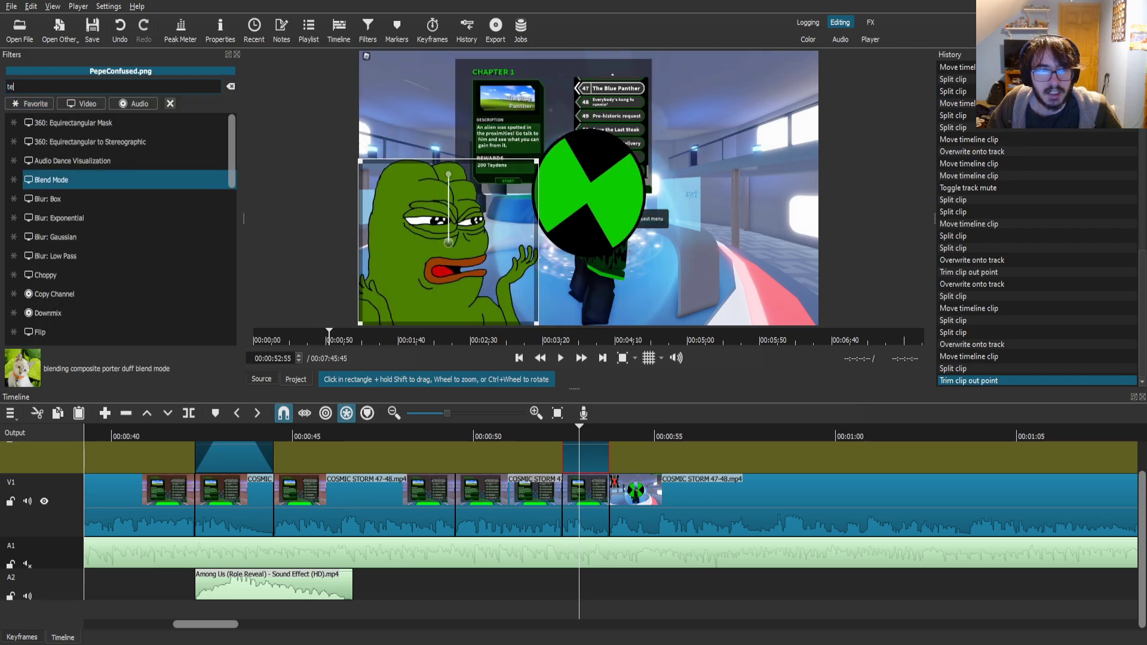
pyautogui.click(53, 160)
pyautogui.click(120, 227)
pyautogui.hotkey('ctrl', 'a')
pyautogui.write('E')
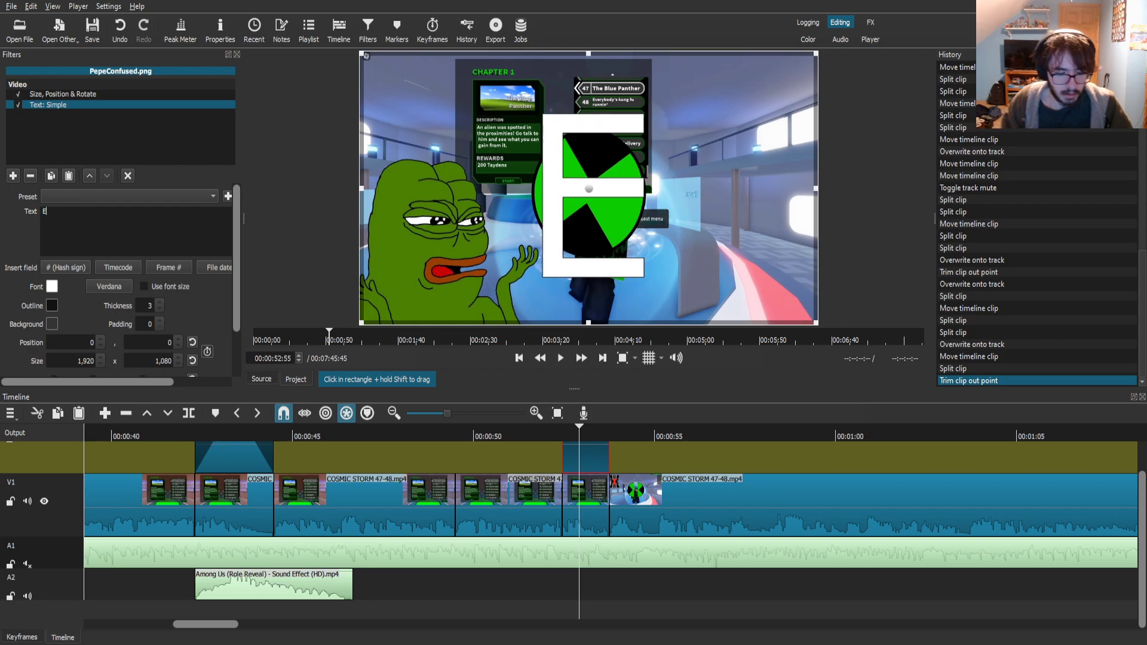
pyautogui.write('diting Sheep')
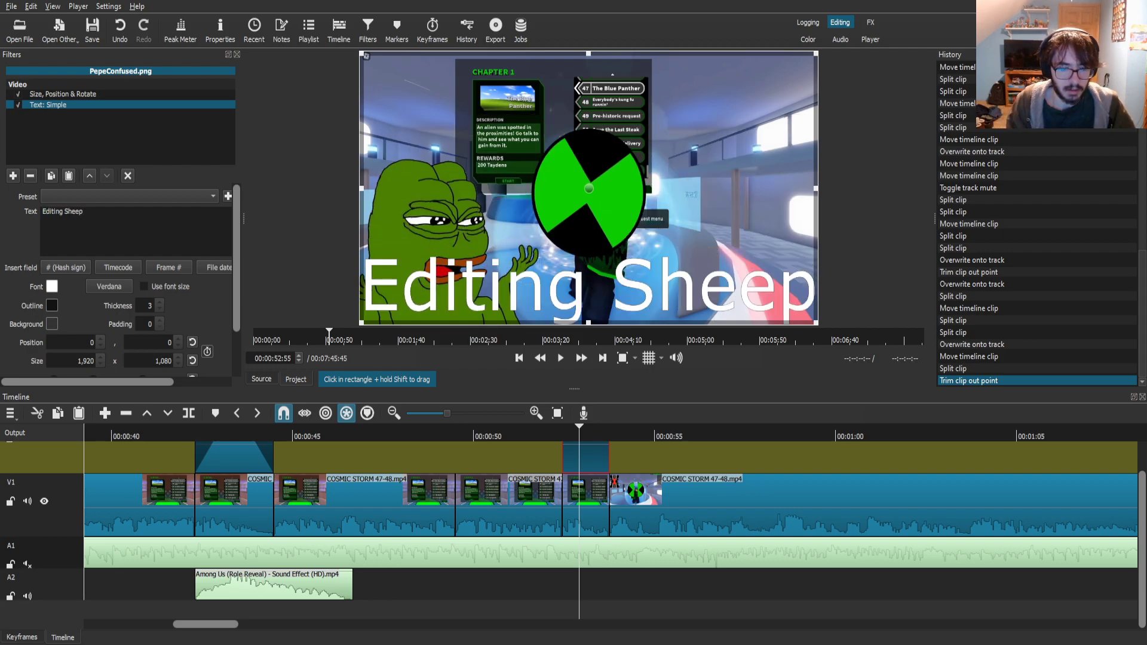
pyautogui.press('Return')
pyautogui.write('who was reading')
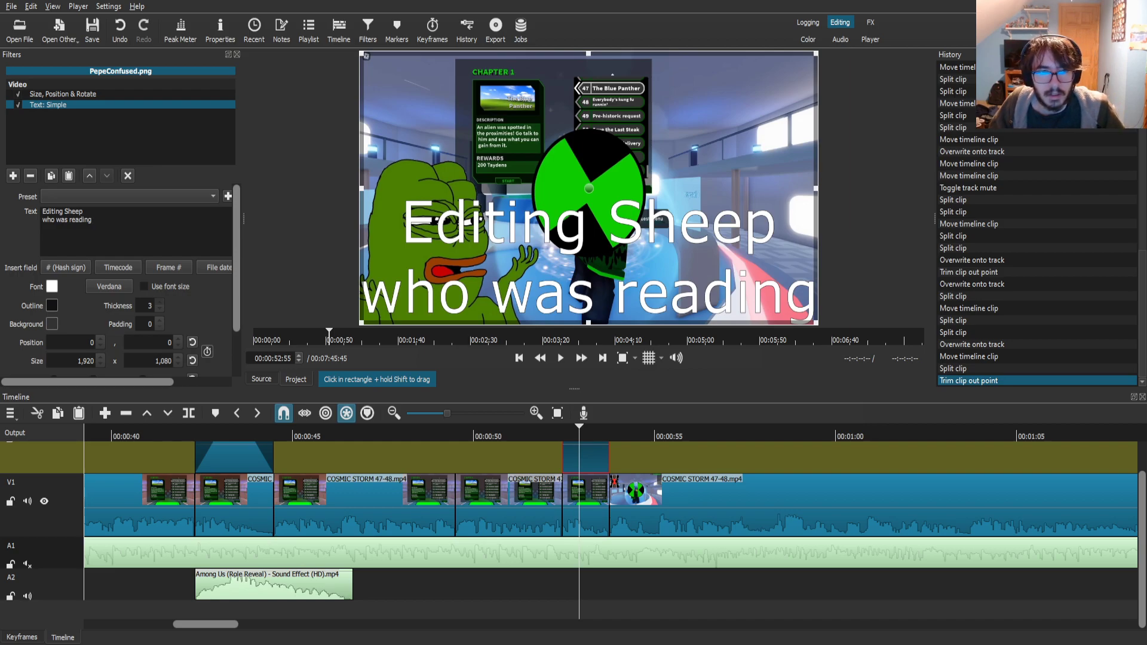
# - Set the caption's outline thickness to 15 and finish its text as three lines: "Editing Sheep", "who was", "reading that"
pyautogui.scroll(11, 150, 305)
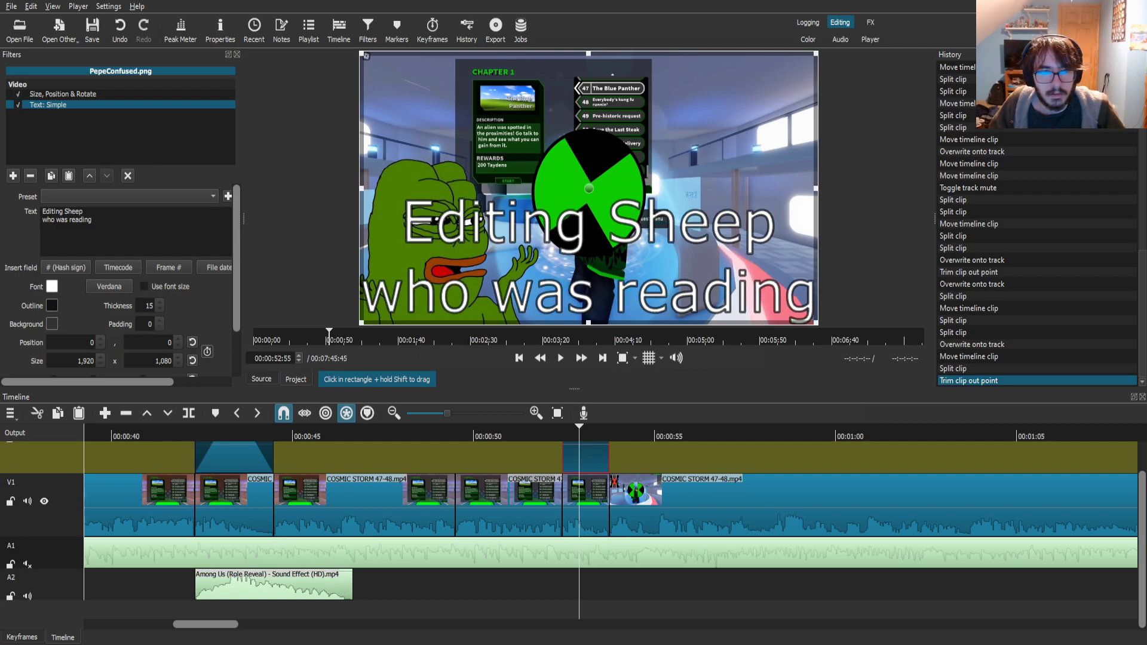
pyautogui.write('that')
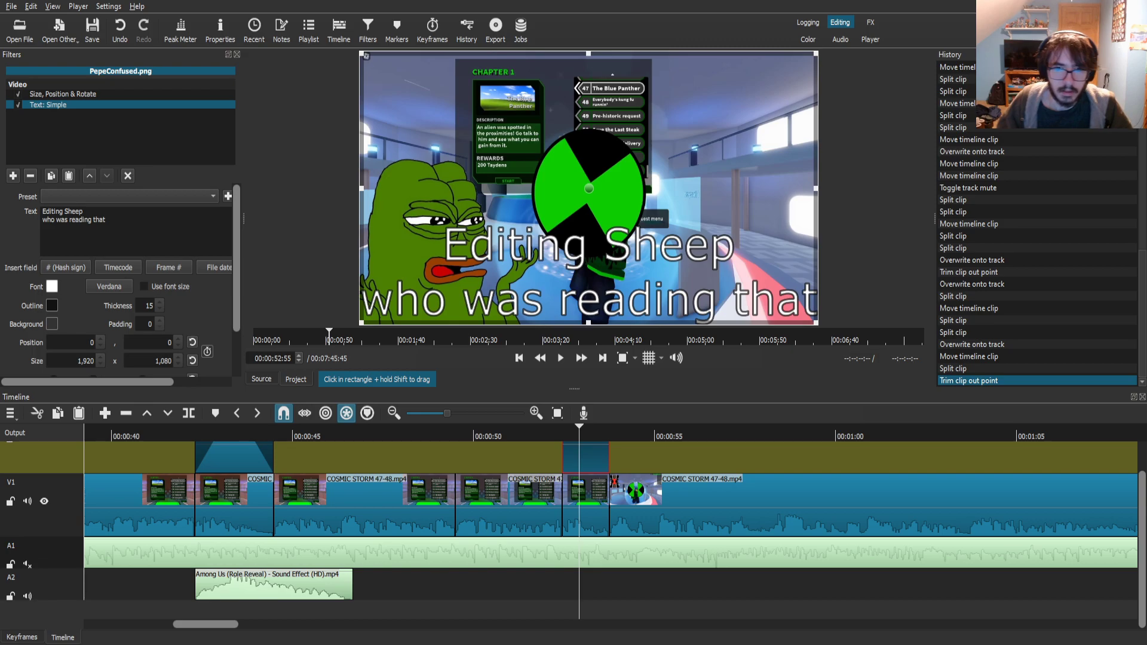
pyautogui.click(69, 220)
pyautogui.press('BackSpace')
pyautogui.press('Return')
# - Shrink the caption box to about 506 x 284, place it above the frog's head at about 15, 292, and colour the text green
pyautogui.moveTo(816, 54); pyautogui.dragTo(479, 255)
pyautogui.moveTo(419, 289); pyautogui.dragTo(432, 289)
pyautogui.moveTo(444, 175); pyautogui.dragTo(423, 161)
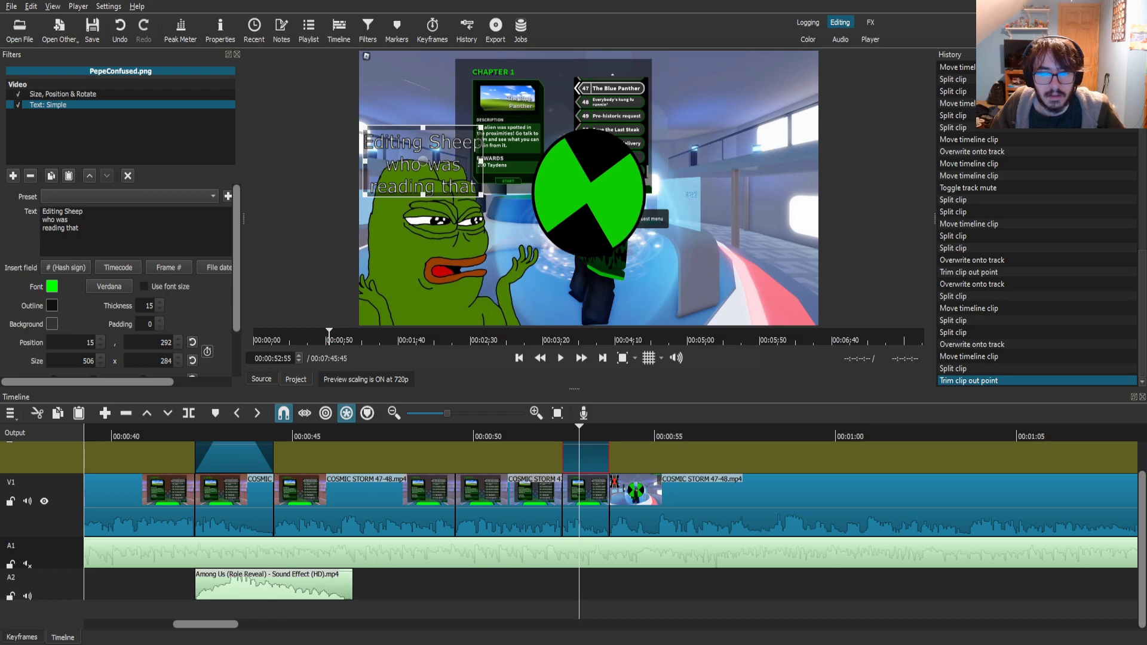
# - Cut a short piece from V1 at about 00:00:54, just before the green flash, close the gap, and save the project
pyautogui.click(663, 507)
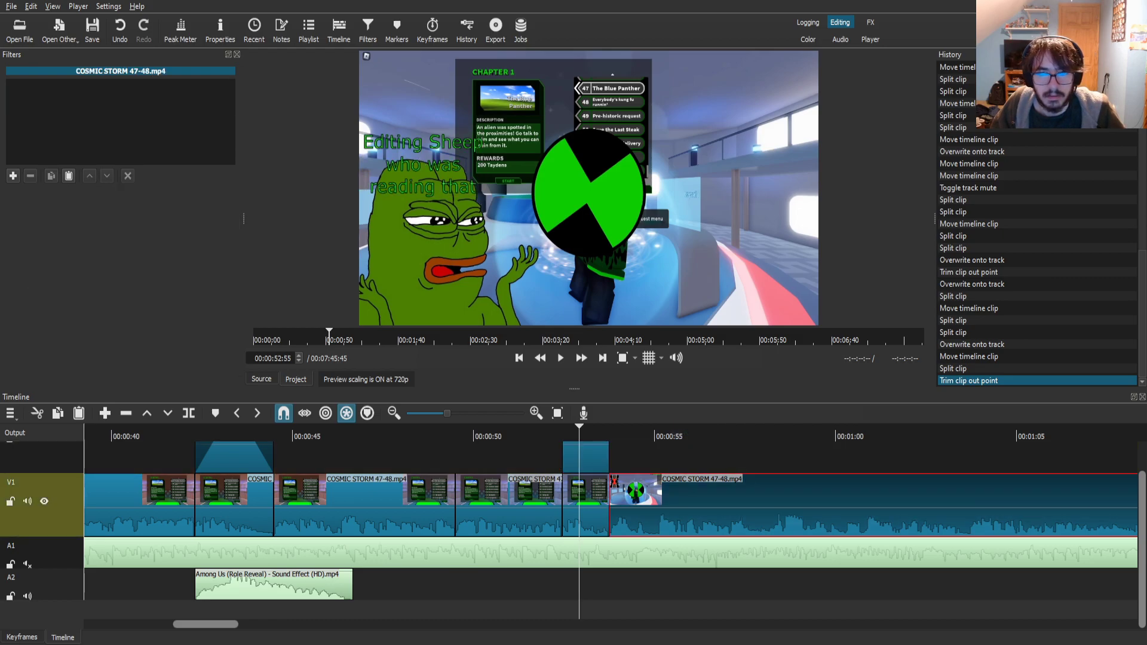
pyautogui.press('space')
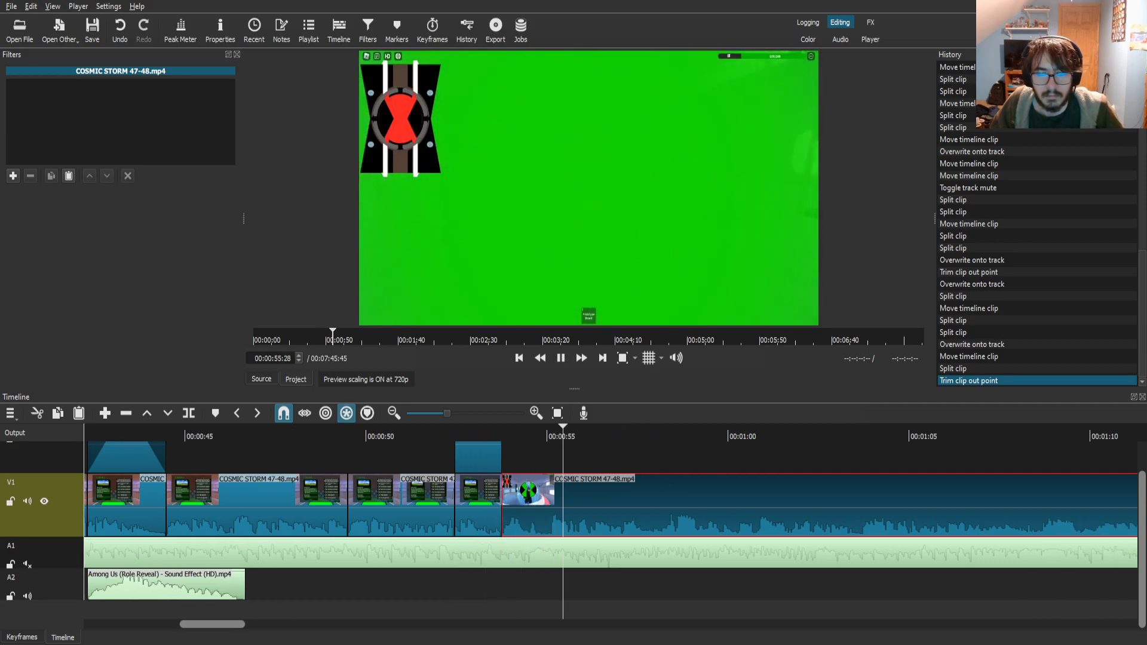
pyautogui.moveTo(536, 436)
pyautogui.mouseDown()
pyautogui.moveTo(518, 436)
pyautogui.moveTo(548, 436)
pyautogui.mouseUp()
pyautogui.press('space')
pyautogui.press('s')
pyautogui.press('s')
pyautogui.moveTo(629, 507); pyautogui.dragTo(604, 507)
pyautogui.moveTo(516, 436); pyautogui.dragTo(515, 436)
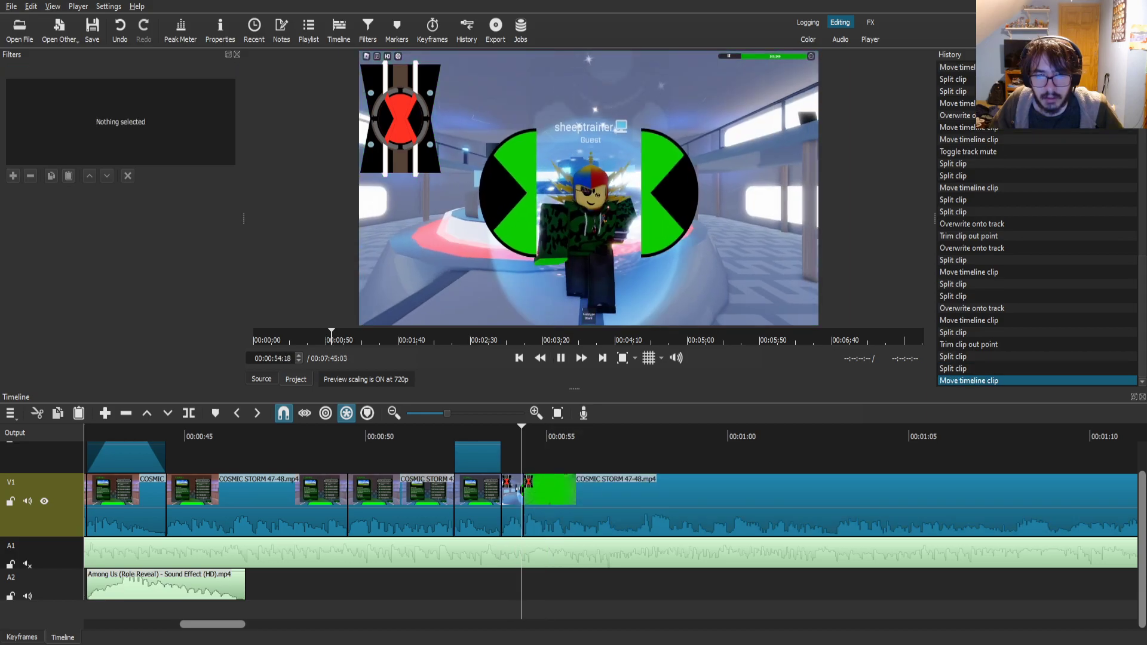
pyautogui.hotkey('ctrl', 's')
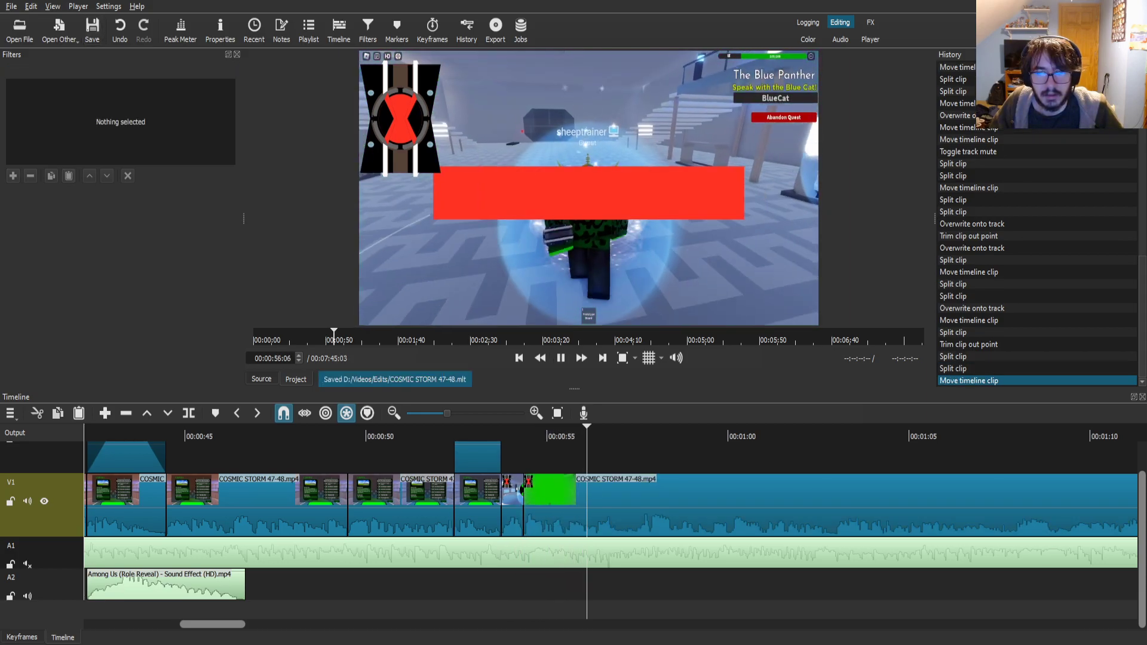
# - Split the V1 footage at about 00:00:57 and 00:00:59 to isolate a section during the "The Blue Panther" quest title
pyautogui.click(597, 505)
pyautogui.press('space')
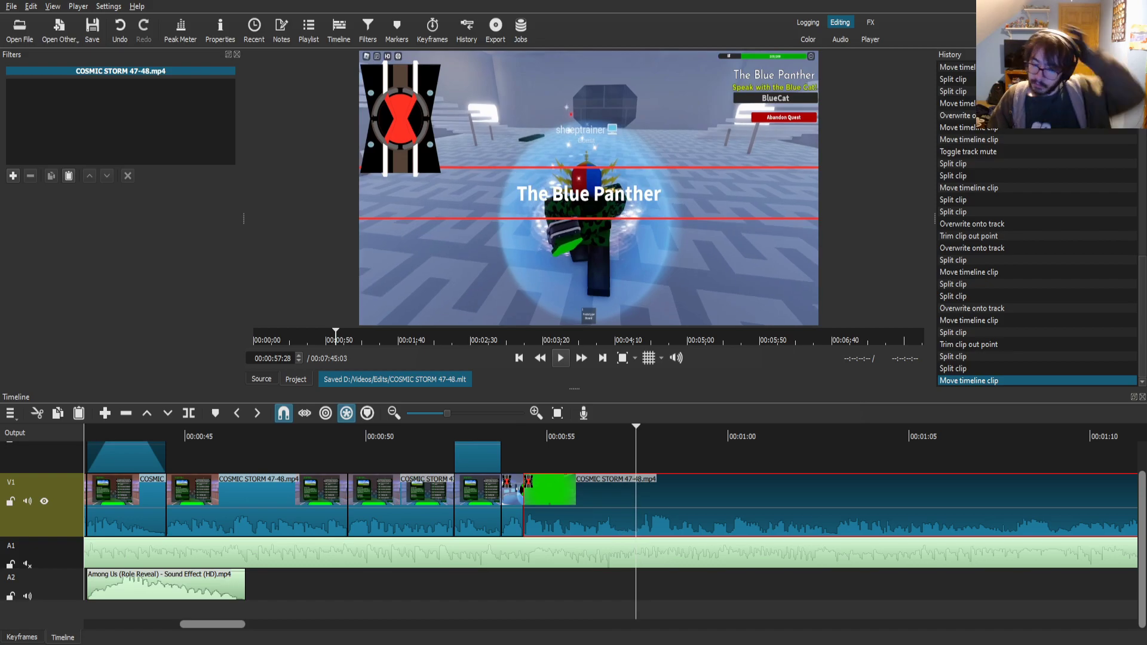
pyautogui.click(507, 437)
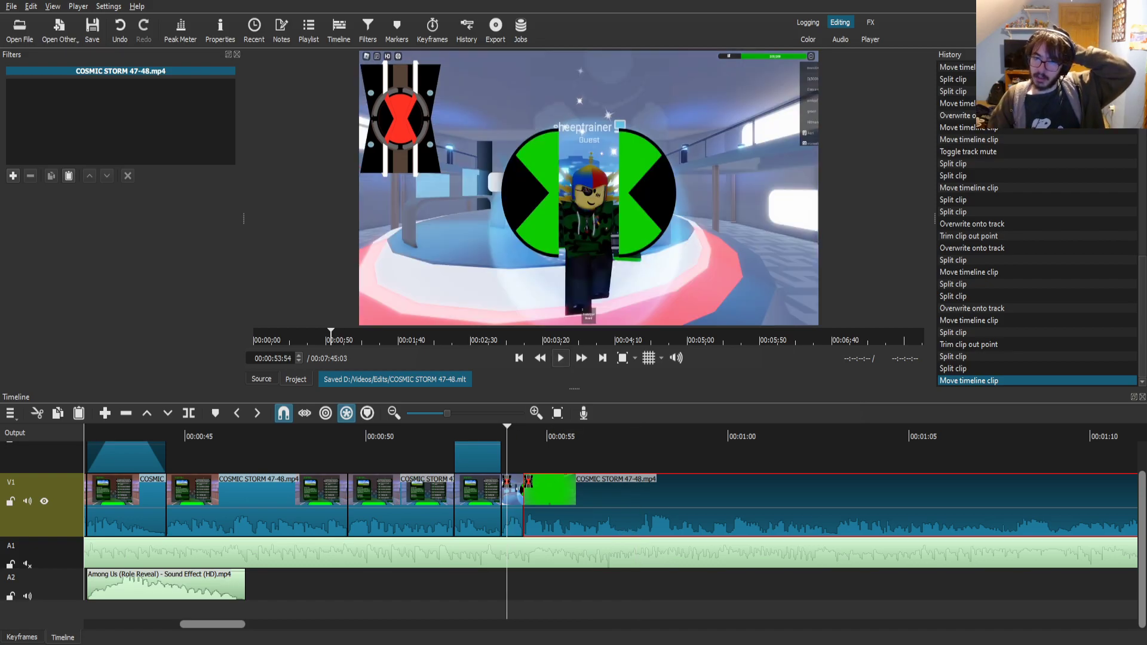
pyautogui.press('space')
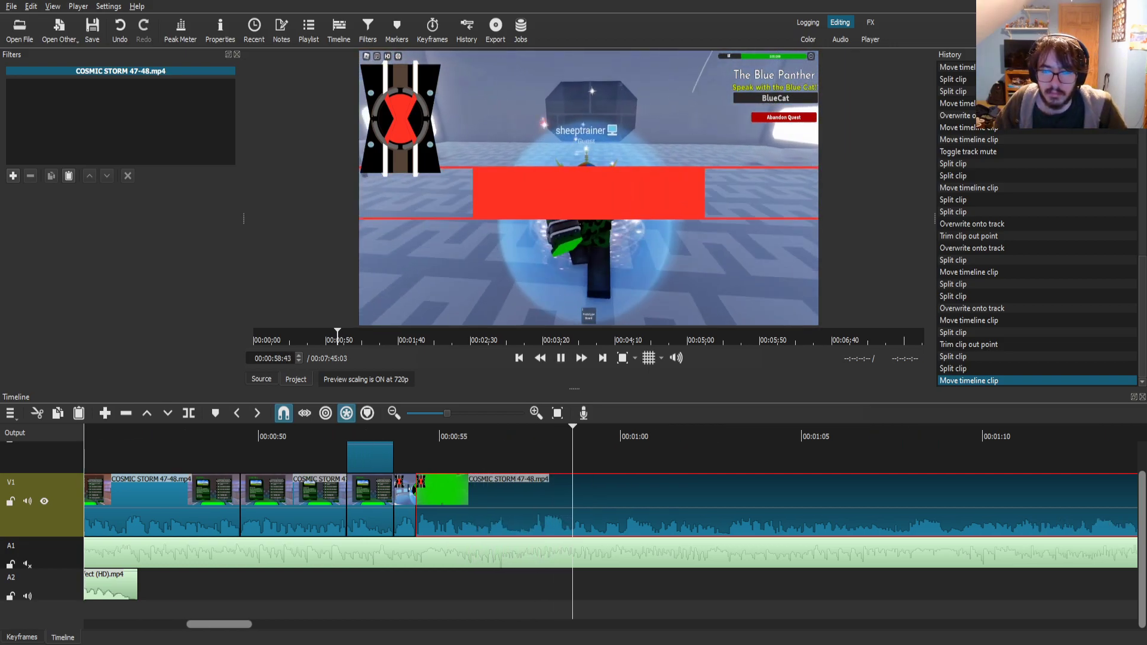
pyautogui.press('space')
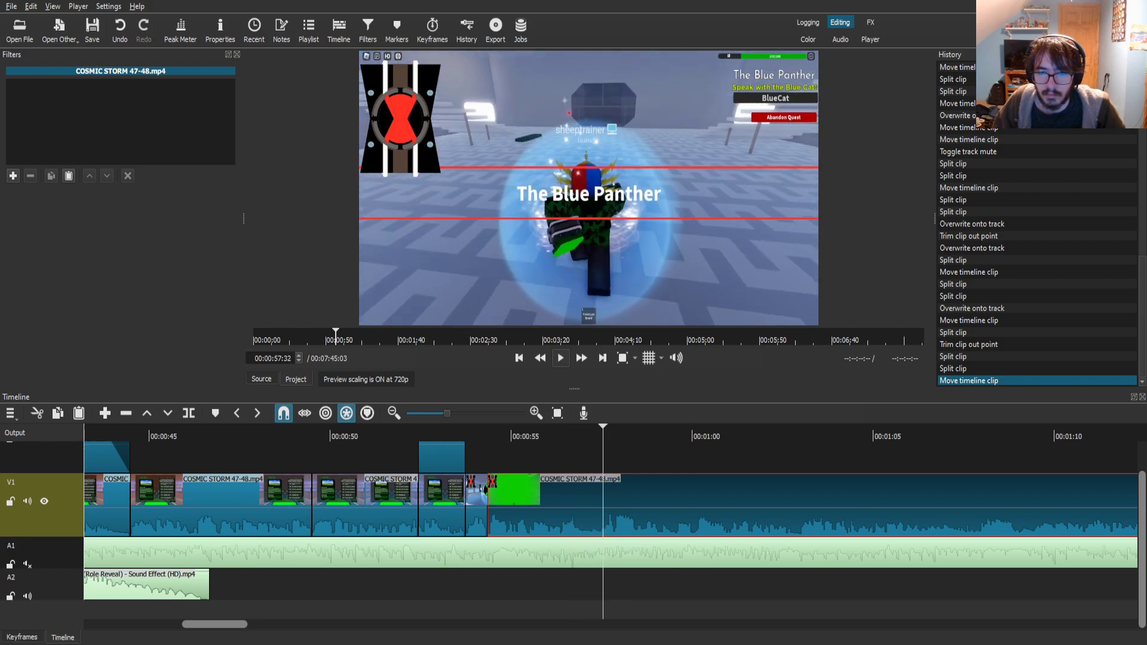
pyautogui.press('s')
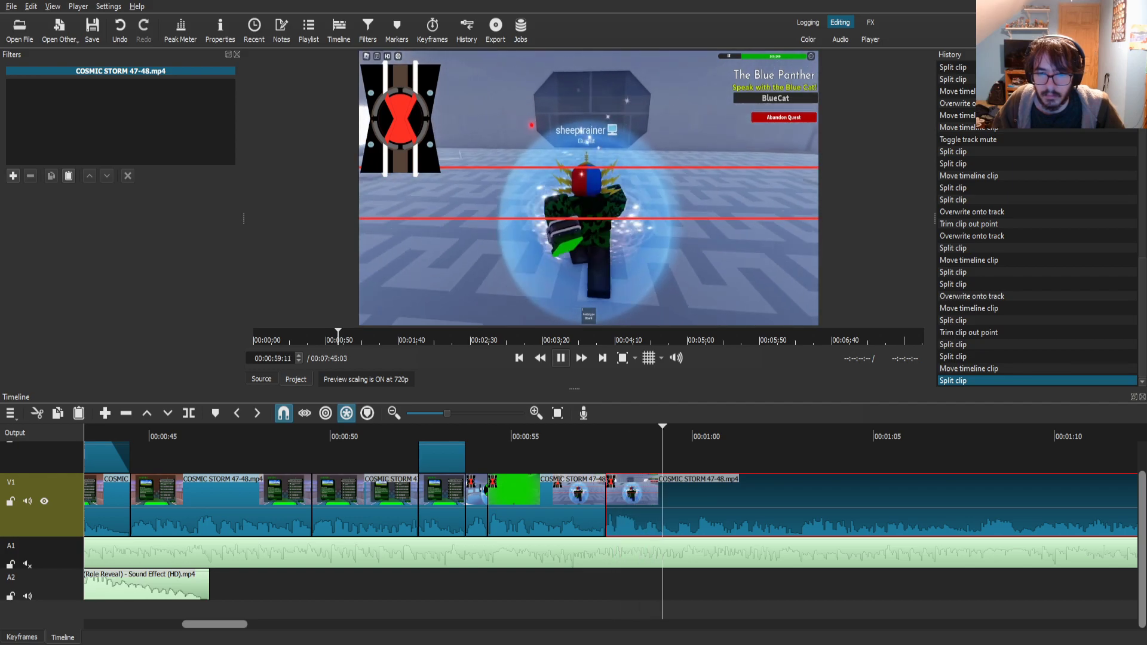
pyautogui.press('s')
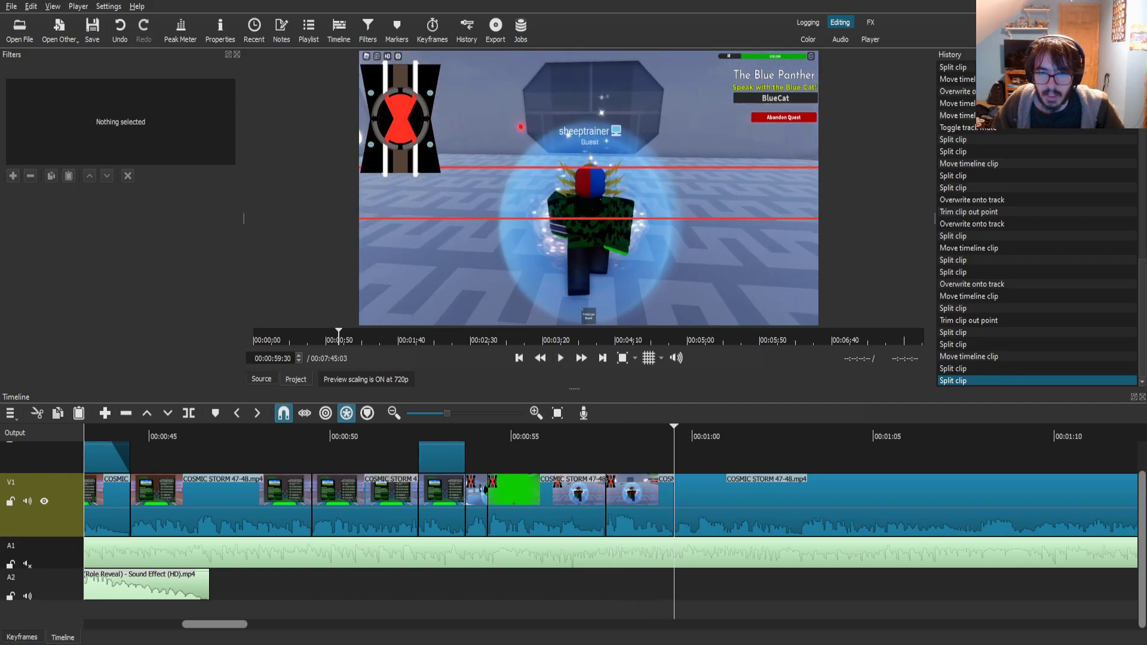
# - Add a Size, Position & Rotate filter to the isolated section, zooming to 290% on the quest tracker at position -3637, -108
pyautogui.click(626, 436)
pyautogui.write('fsiz')
pyautogui.click(63, 141)
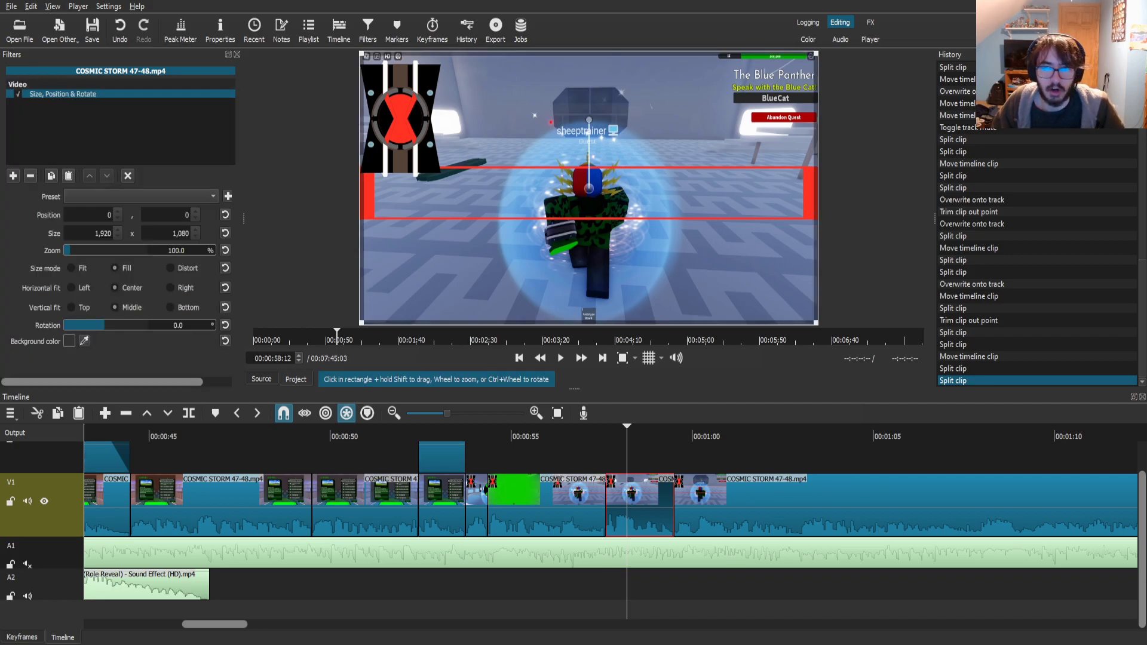
pyautogui.scroll(6, 588, 188)
pyautogui.scroll(13, 588, 188)
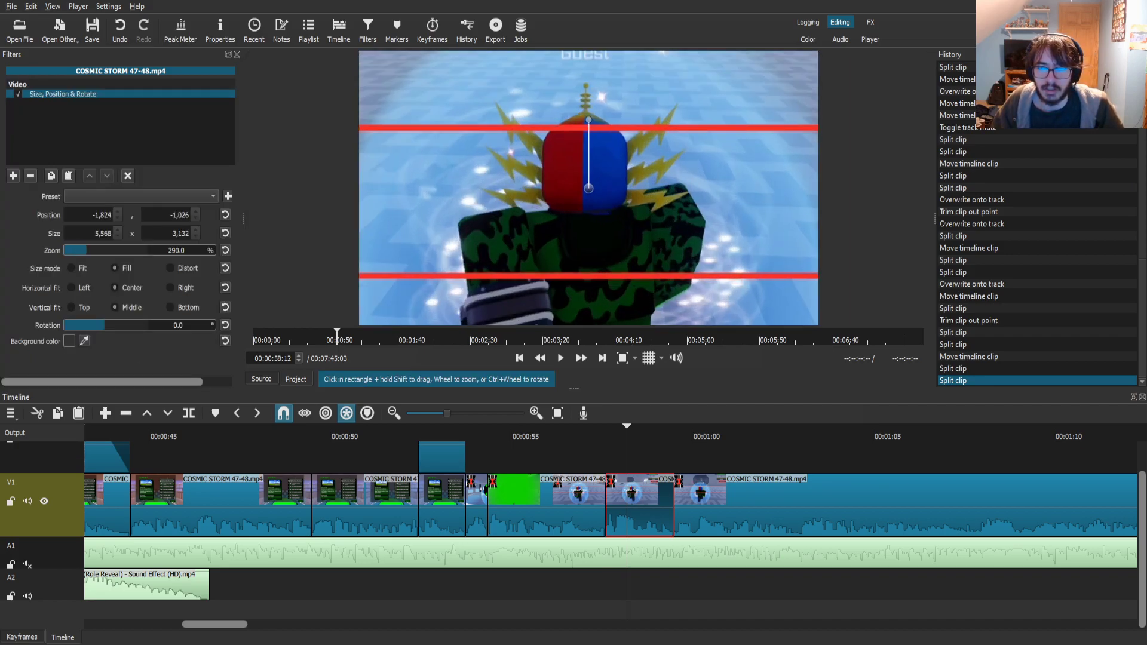
pyautogui.moveTo(588, 188); pyautogui.dragTo(154, 407)
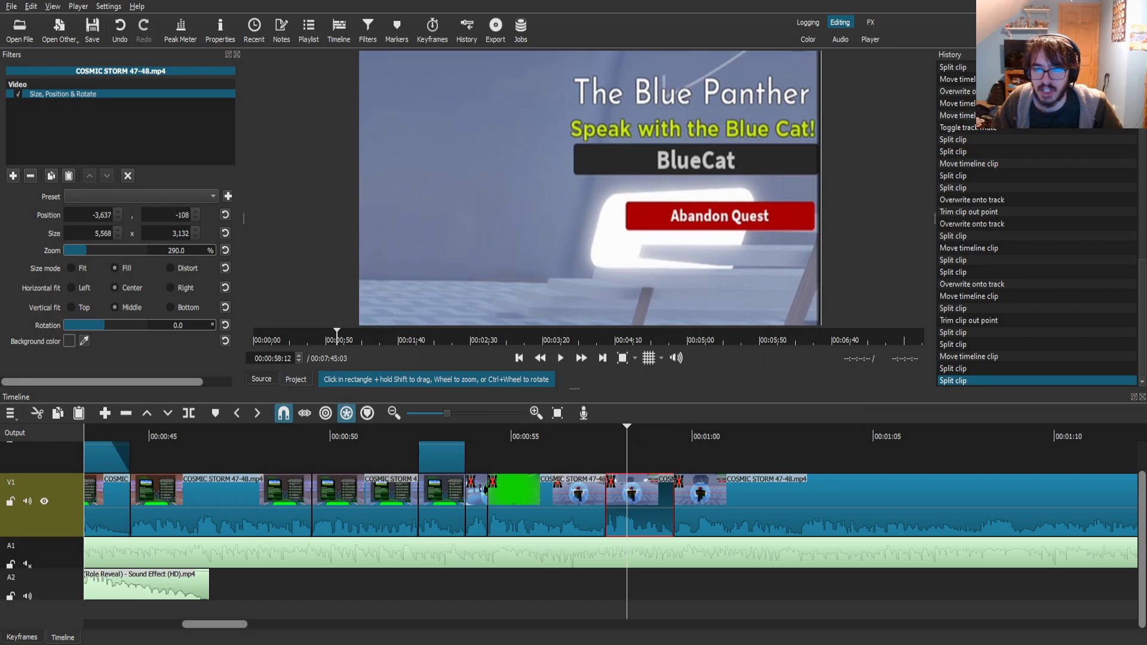
pyautogui.click(735, 505)
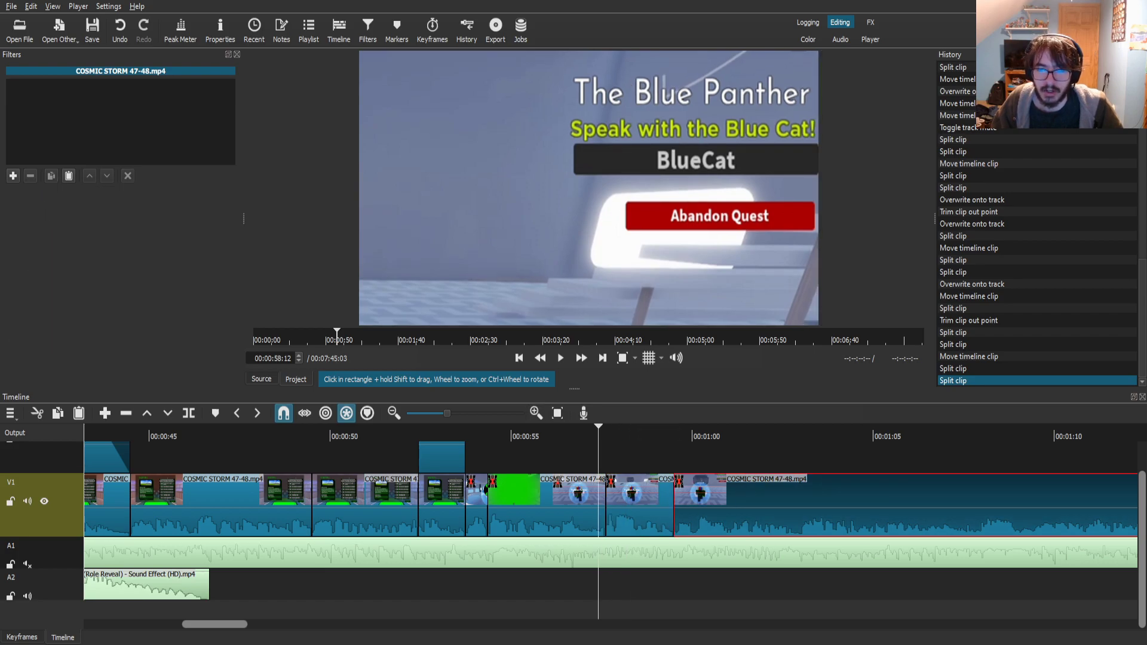
pyautogui.moveTo(599, 435); pyautogui.dragTo(587, 435)
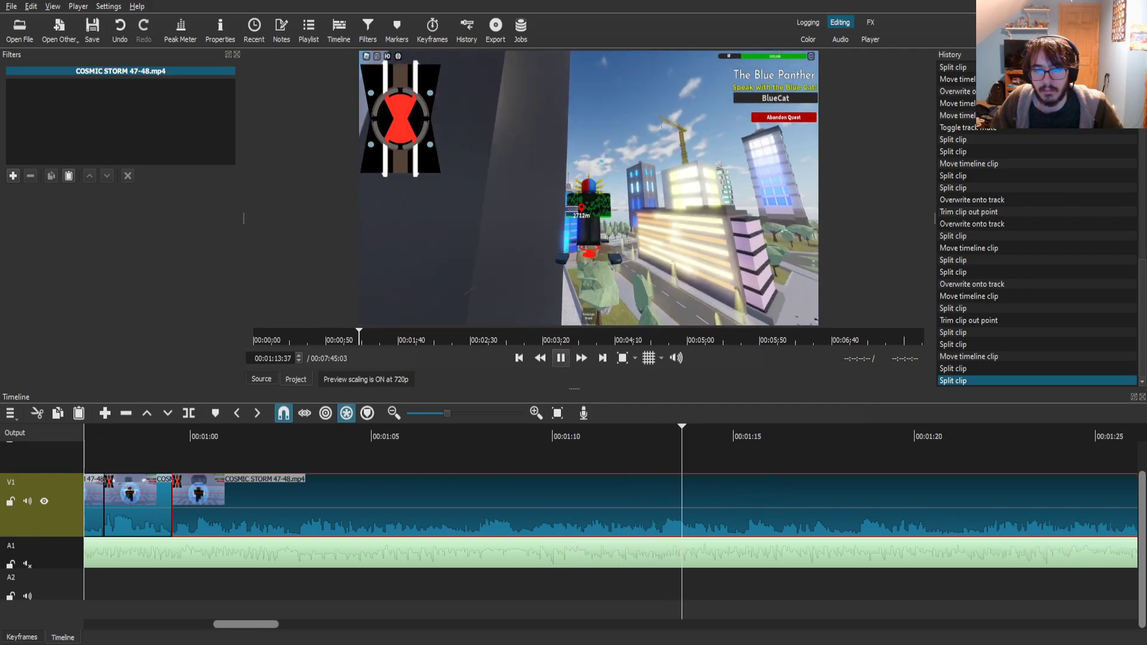
# - Split the V1 footage at about 00:01:38 and 00:01:39 to isolate the start of the Tall Cat dialogue
pyautogui.press('space')
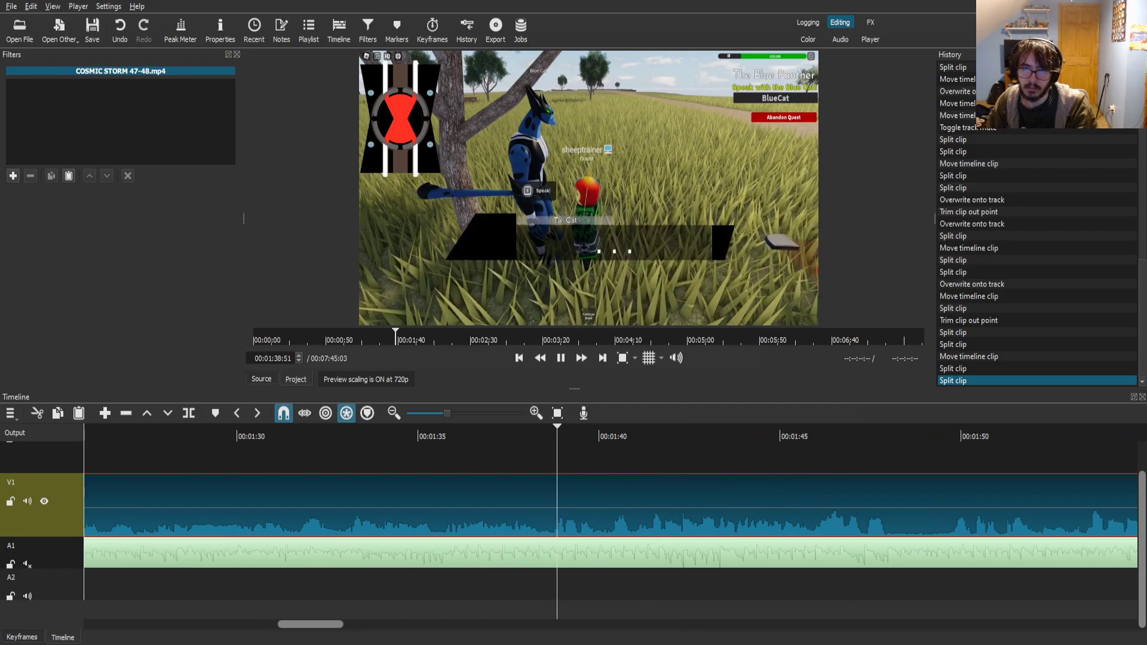
pyautogui.moveTo(543, 436); pyautogui.dragTo(552, 436)
pyautogui.press('s')
pyautogui.click(622, 505)
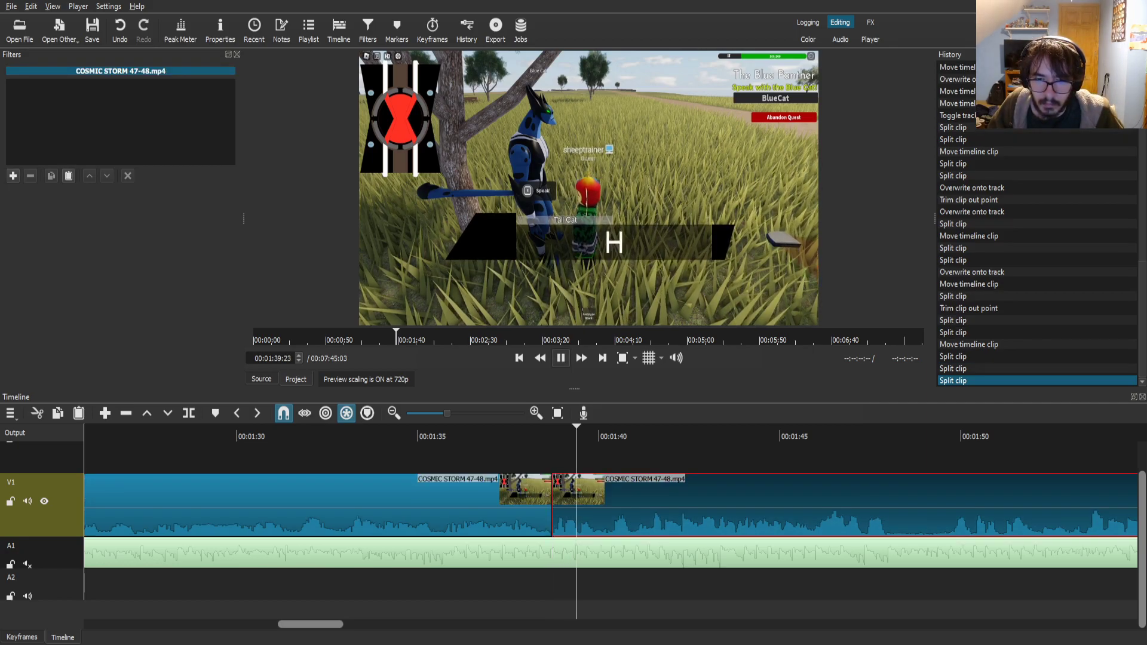
pyautogui.press('s')
# - Add a Size, Position & Rotate filter to the isolated dialogue section, zooming to 589.9% on the "Tall Cat" name at position -4003, -3469
pyautogui.click(573, 506)
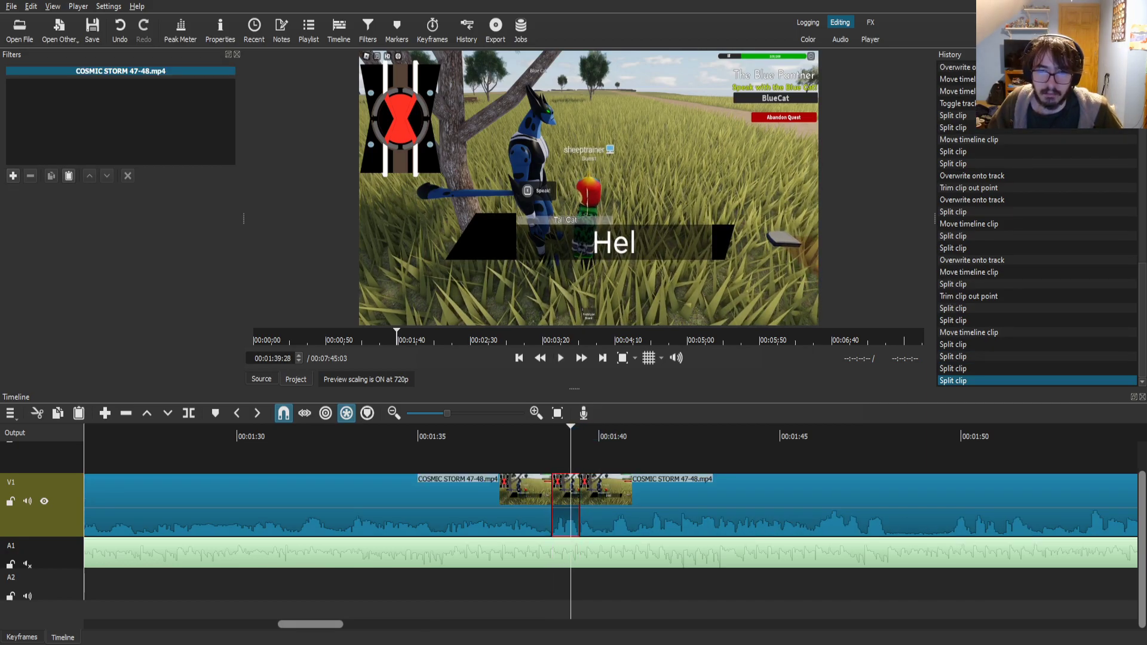
pyautogui.click(12, 175)
pyautogui.write('s')
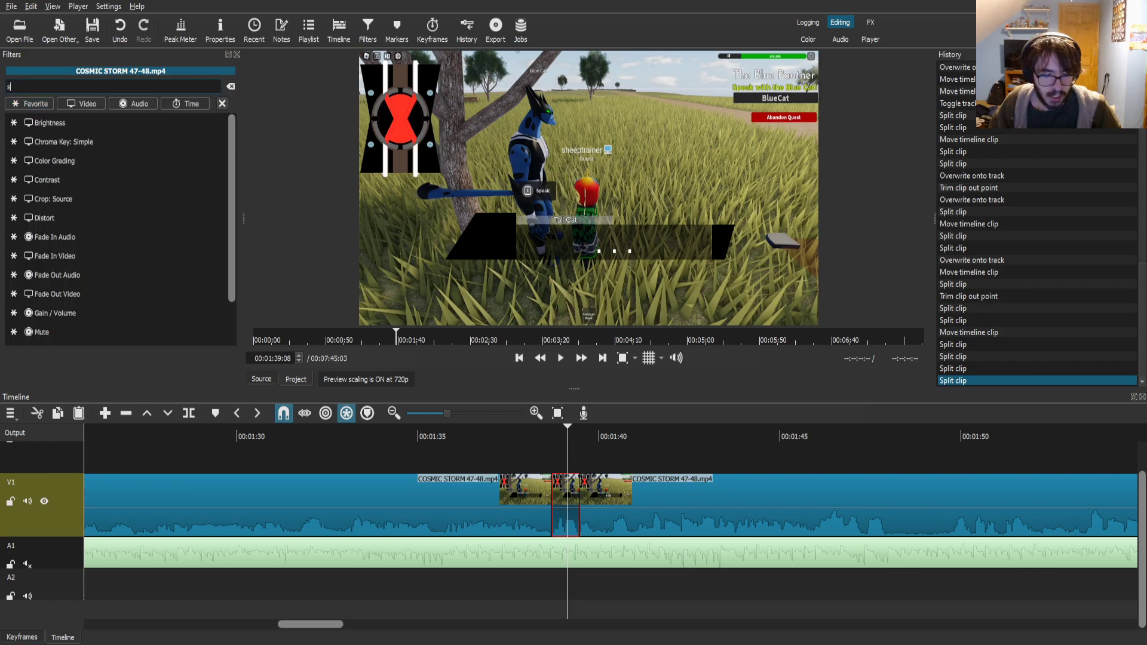
pyautogui.write('iz')
pyautogui.click(62, 142)
pyautogui.click(80, 250)
pyautogui.scroll(5, 602, 224)
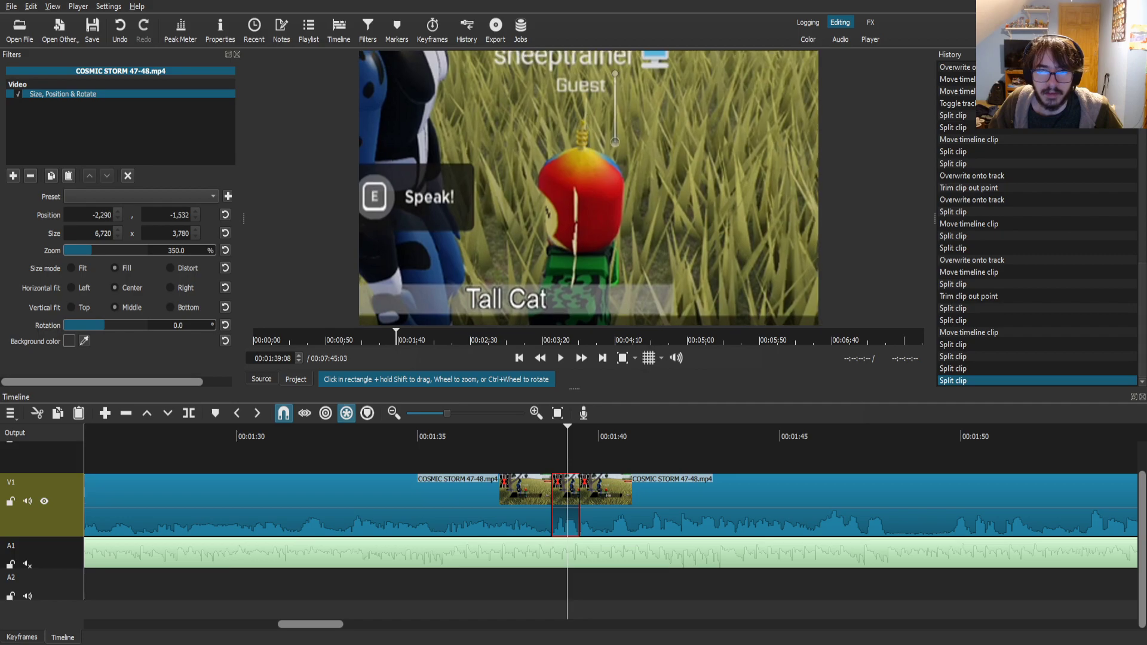
pyautogui.moveTo(615, 142); pyautogui.dragTo(656, 70)
pyautogui.scroll(5, 588, 188)
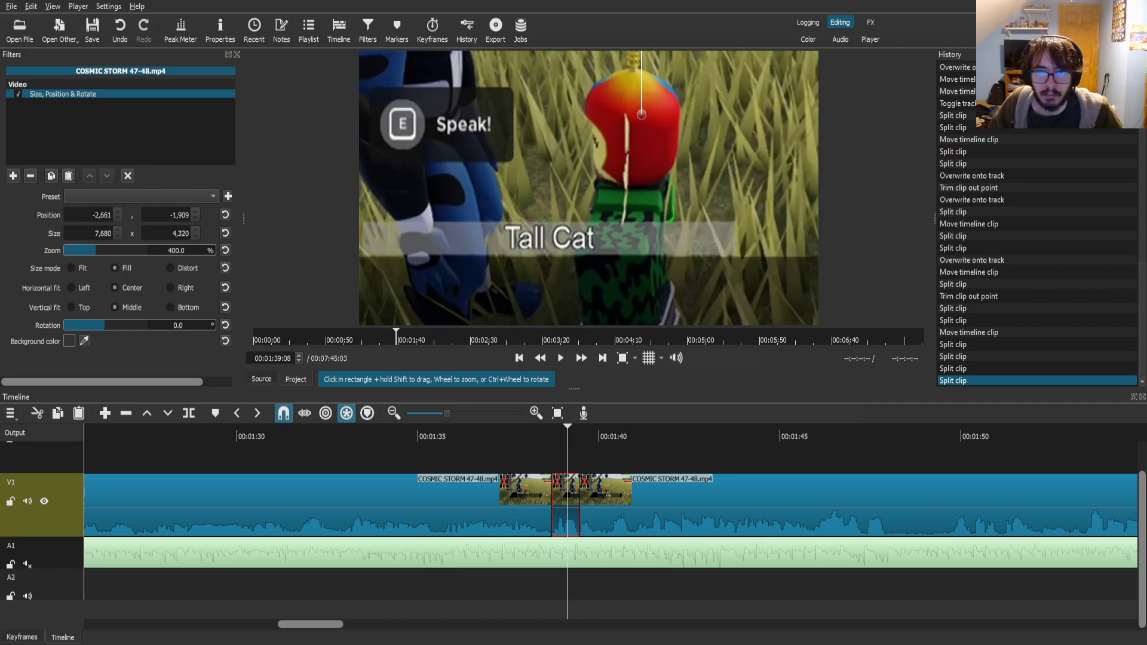
pyautogui.moveTo(589, 227); pyautogui.dragTo(704, 92)
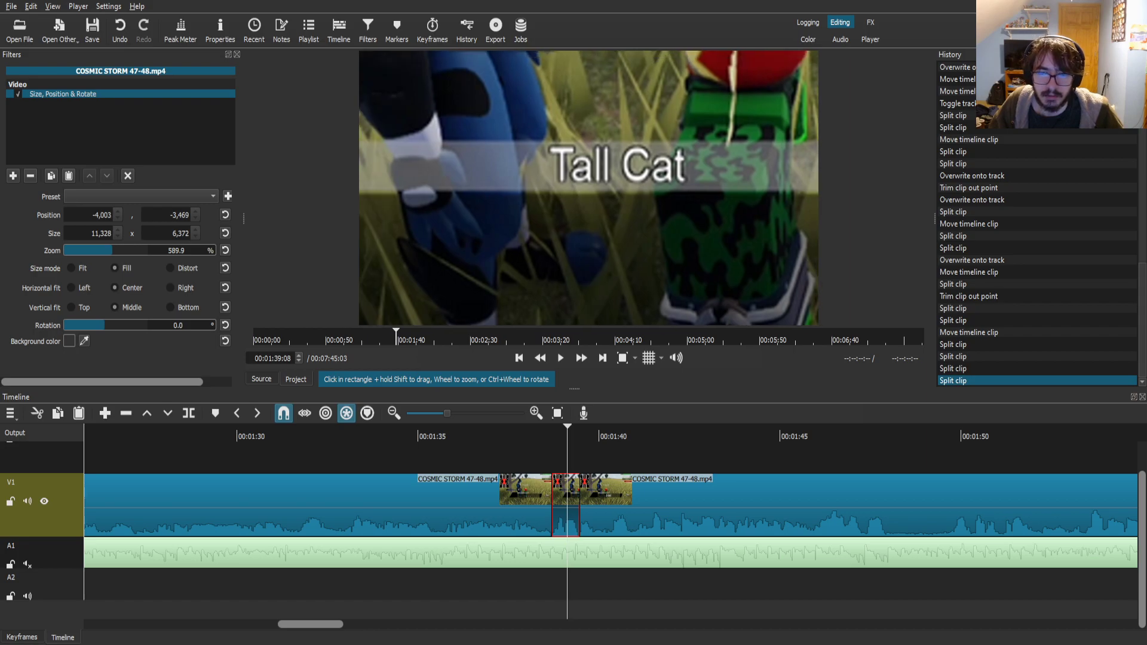
pyautogui.click(615, 505)
pyautogui.press('space')
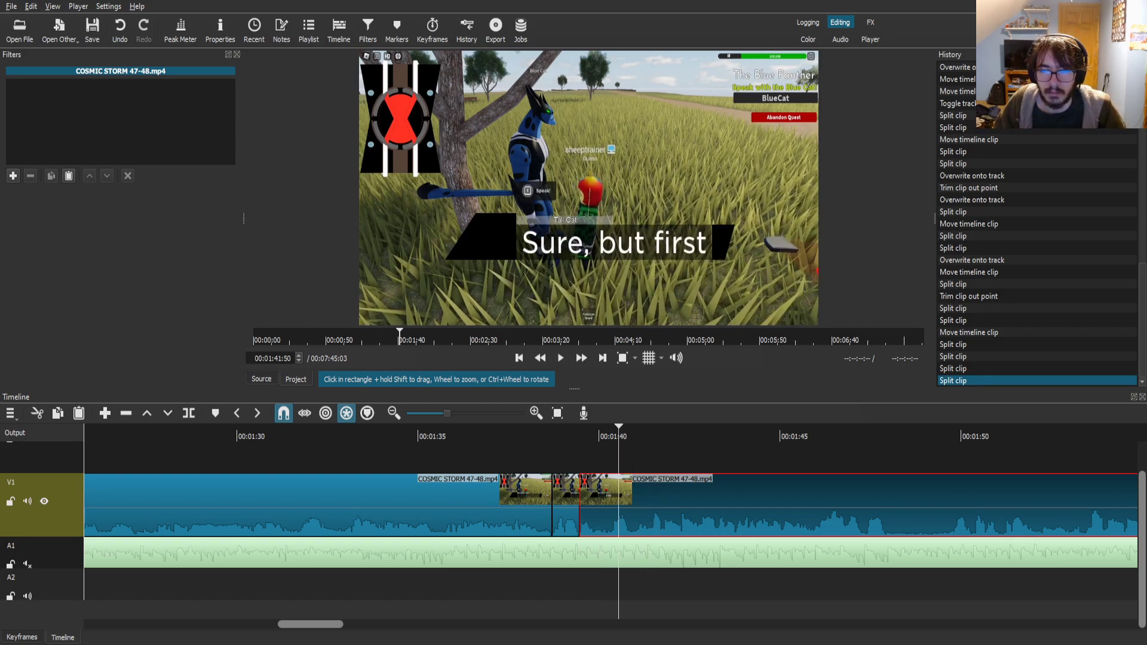
pyautogui.moveTo(619, 435); pyautogui.dragTo(611, 435)
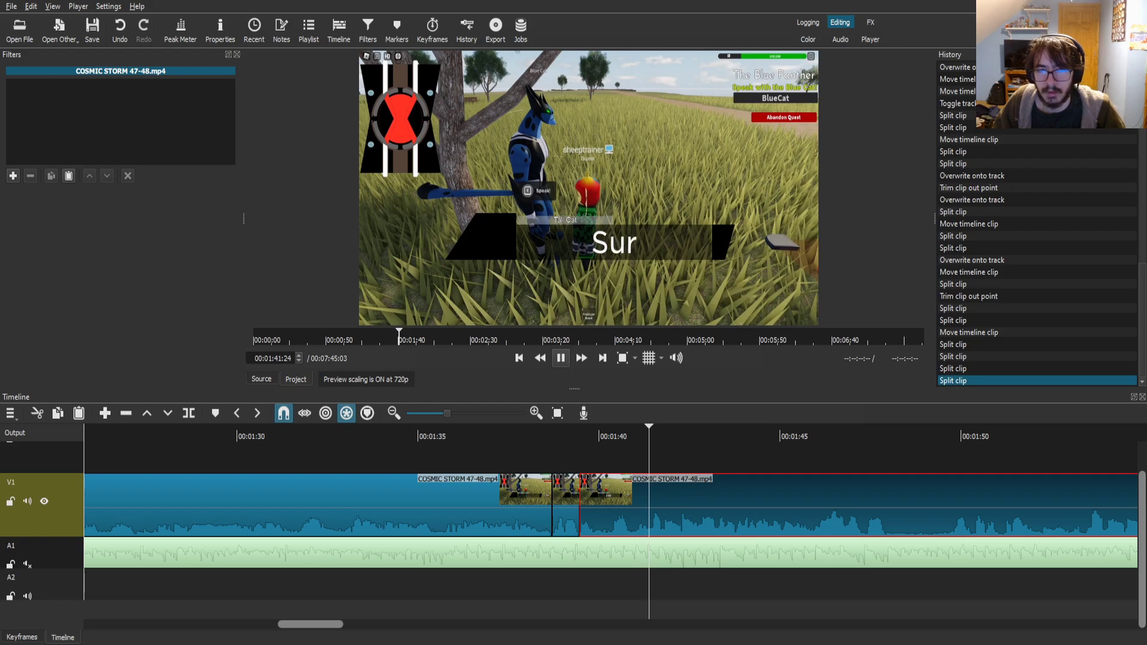
pyautogui.press('space')
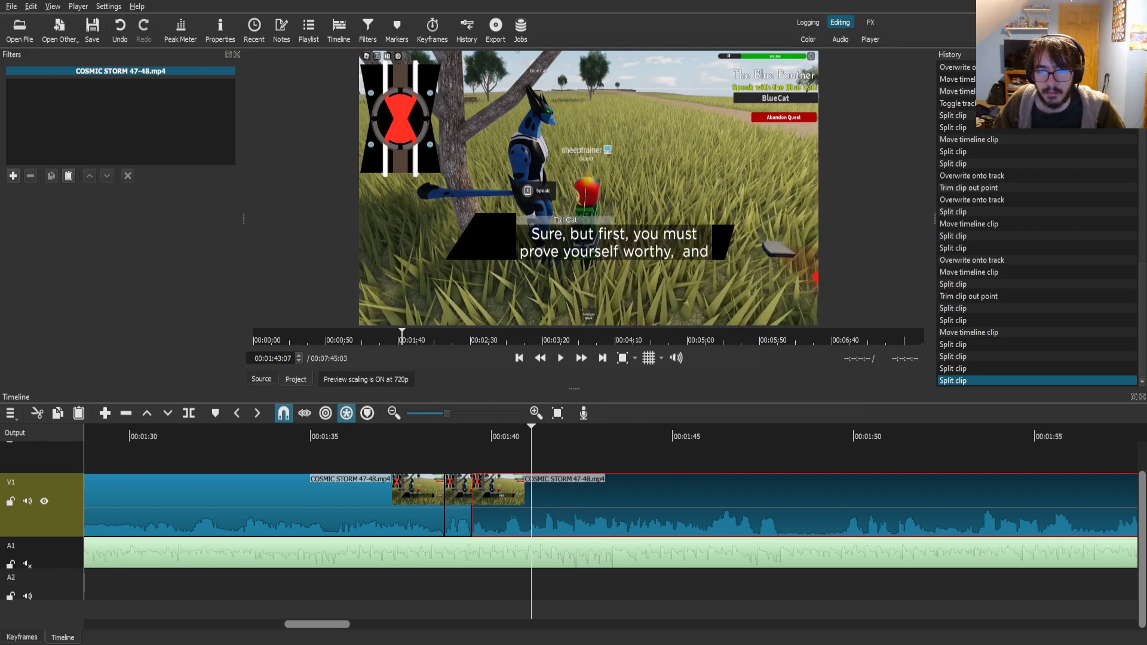
pyautogui.click(560, 357)
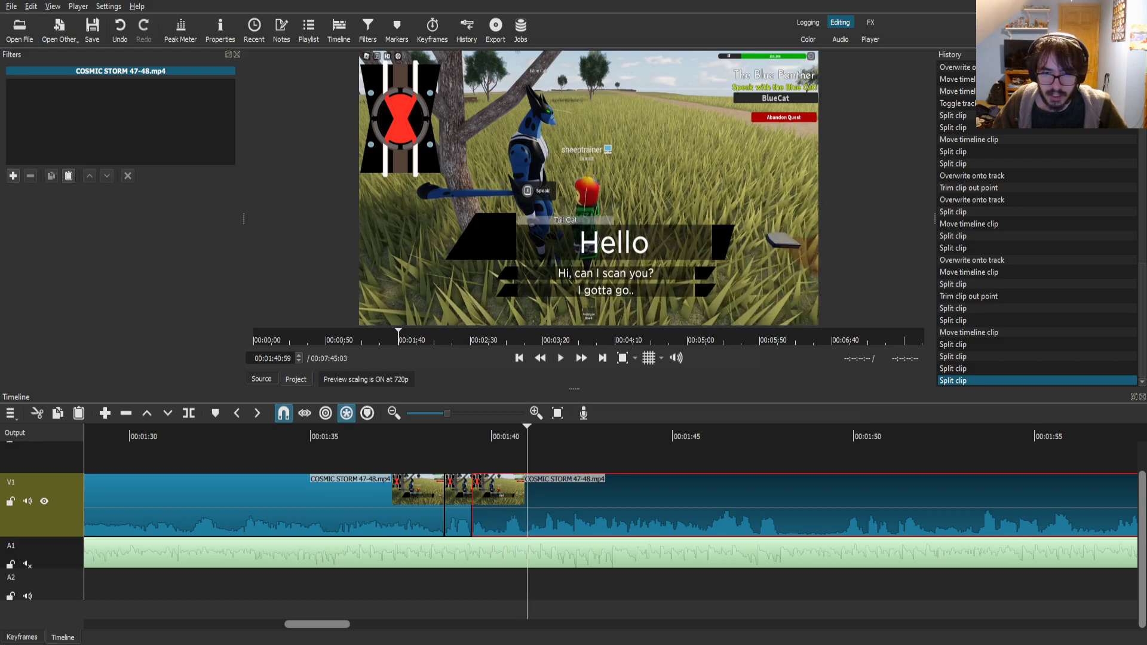
pyautogui.press('s')
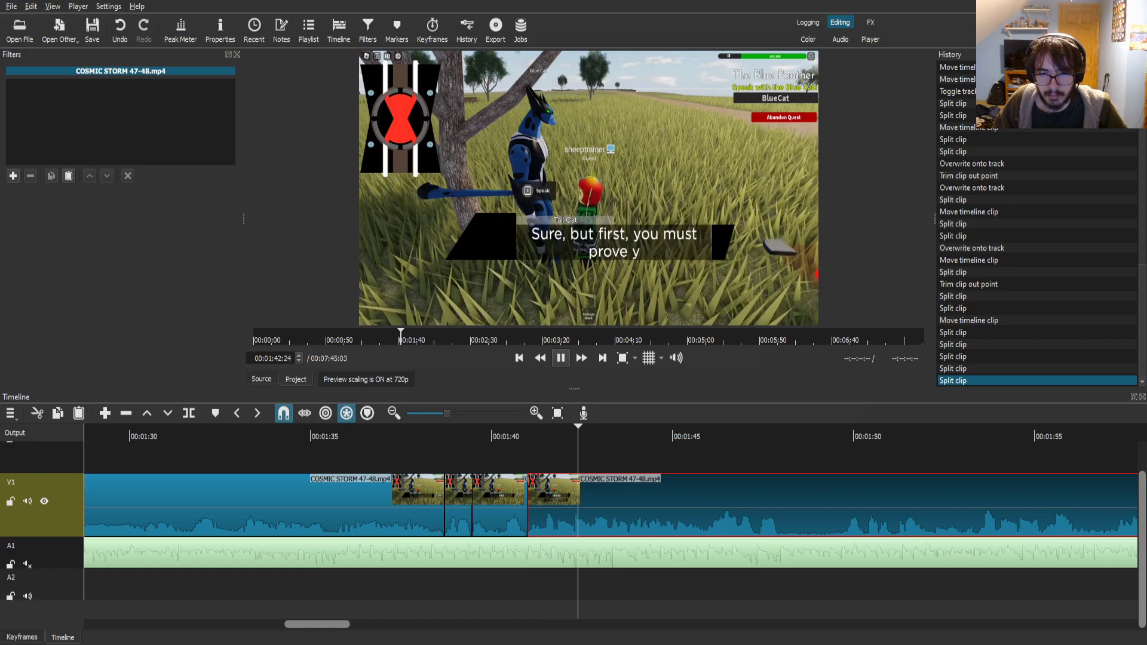
pyautogui.hotkey('ctrl', 'z')
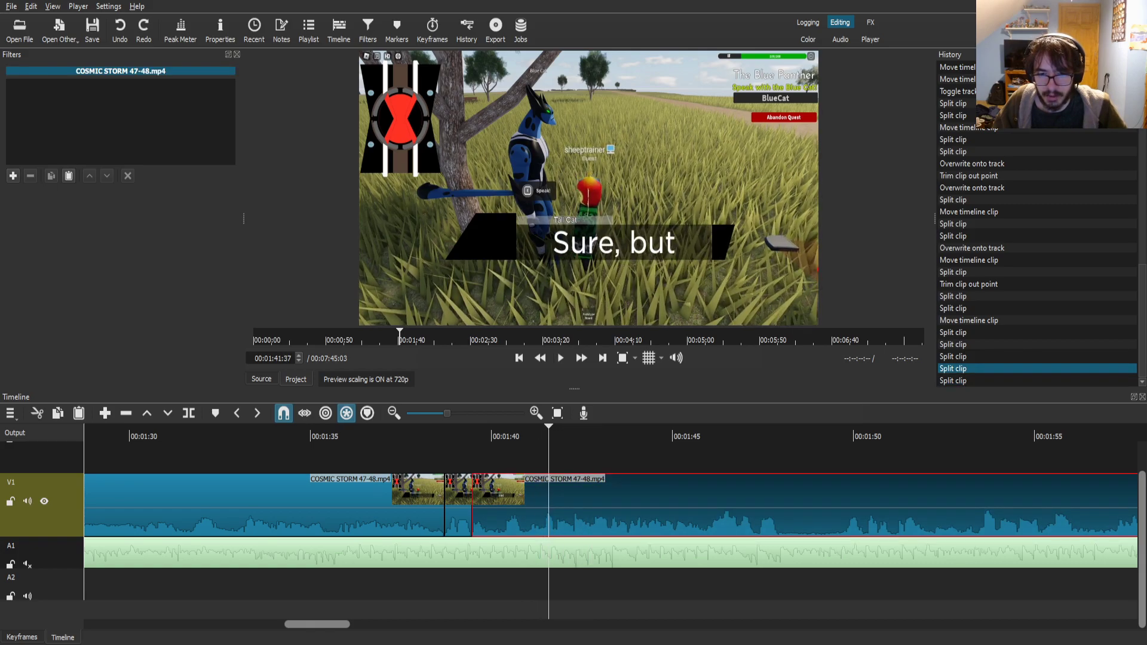
# - Split the V1 footage at about 00:01:41, 00:01:42 and 00:01:45 to isolate two consecutive Tall Cat dialogue sections
pyautogui.press('s')
pyautogui.press('space')
pyautogui.press('space')
pyautogui.press('space')
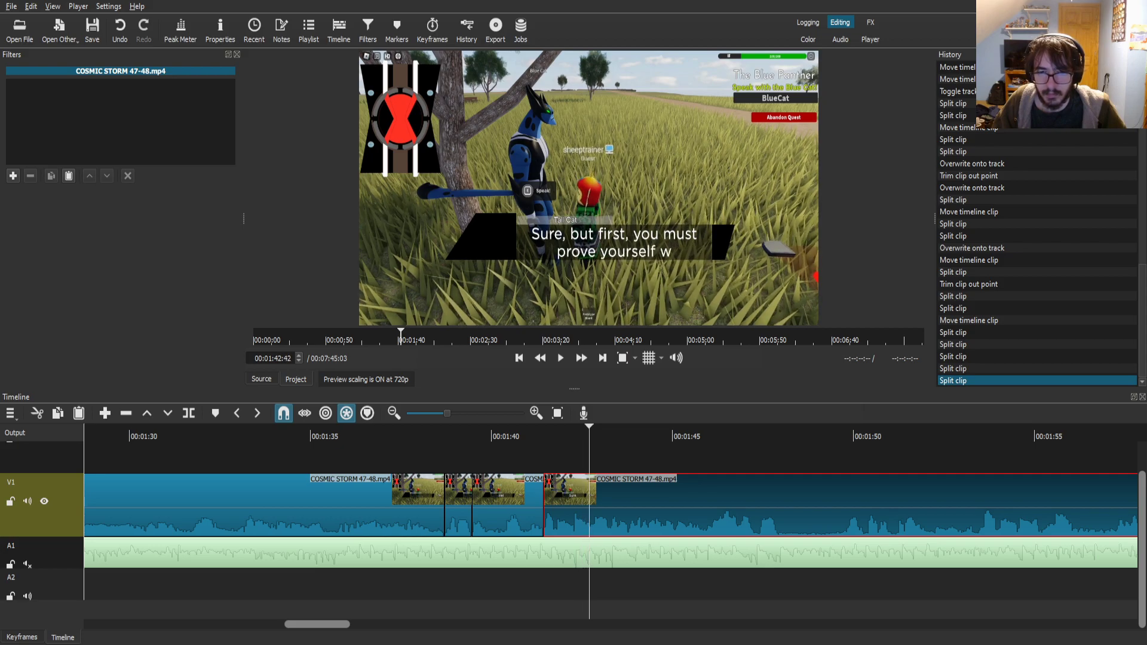
pyautogui.press('s')
pyautogui.press('space')
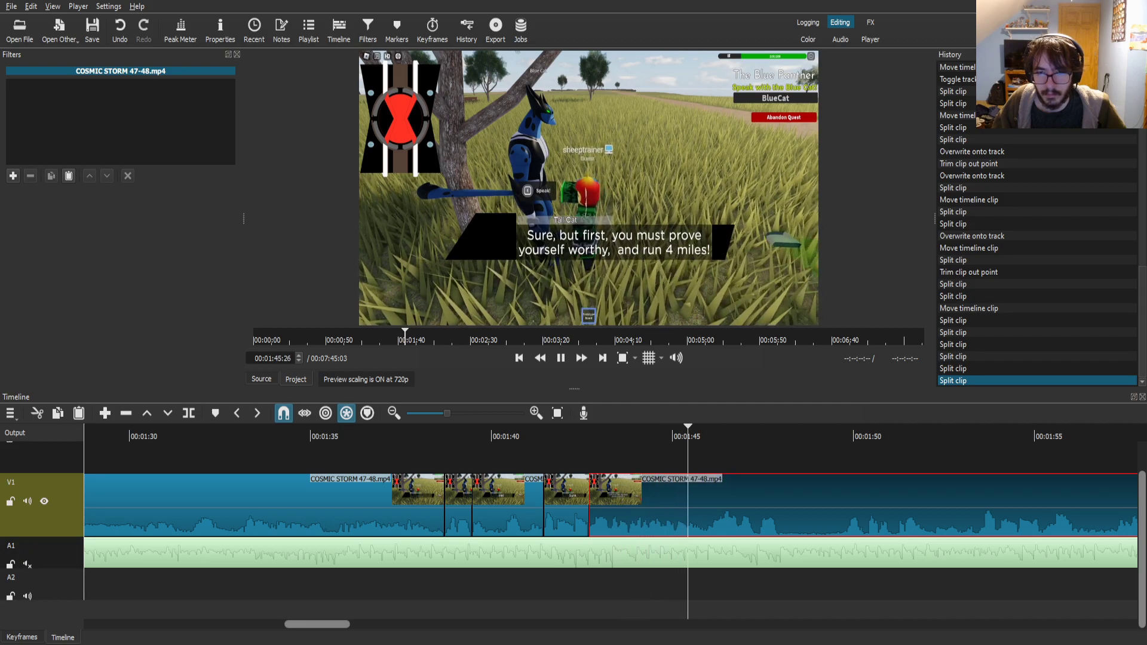
pyautogui.press('space')
pyautogui.press('s')
# - Add a Text: Simple filter to the first dialogue section with the player's username followed by : "Hi, can I scan you?", outline thickness 20
pyautogui.click(572, 436)
pyautogui.moveTo(572, 436); pyautogui.dragTo(561, 436)
pyautogui.click(13, 175)
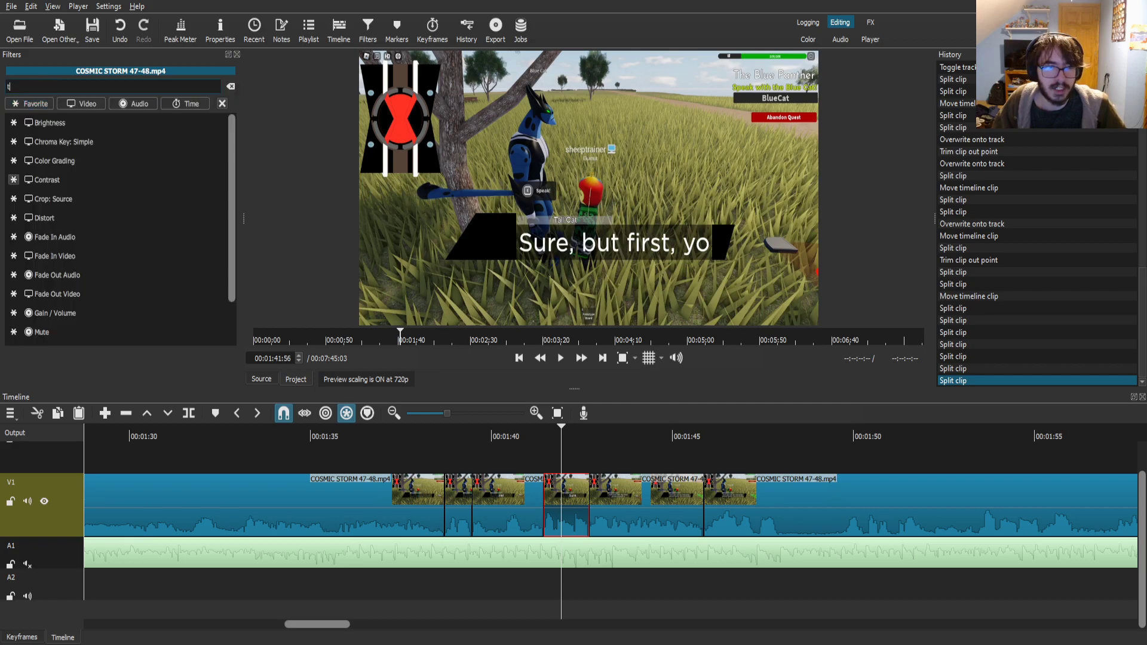
pyautogui.write('tex')
pyautogui.click(53, 160)
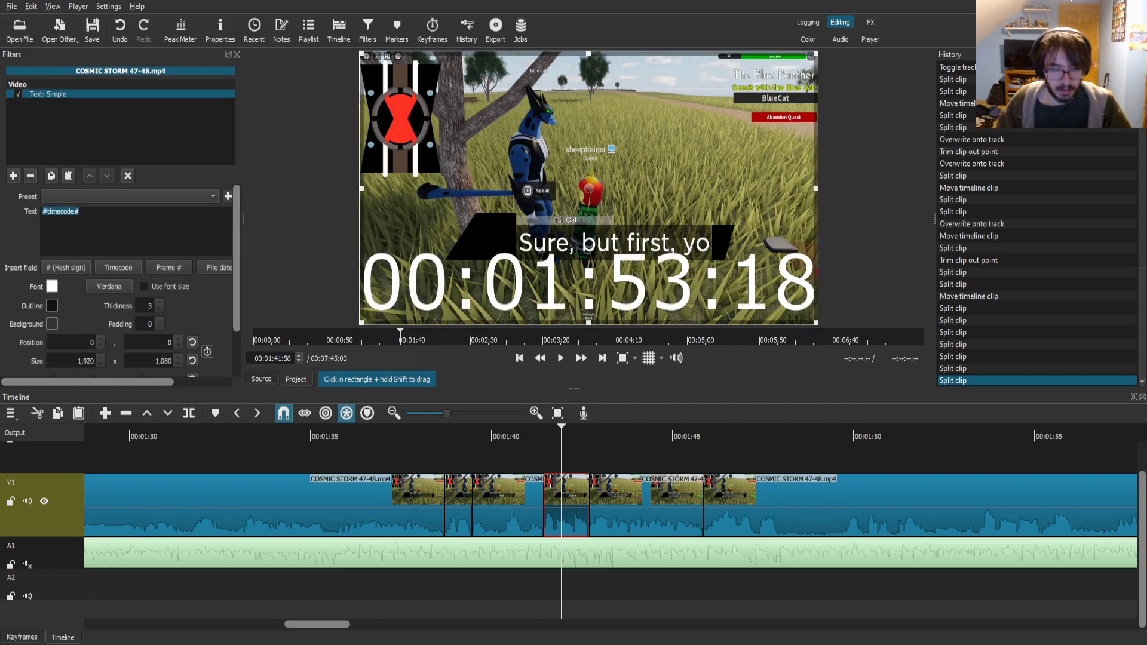
pyautogui.write('Sheep')
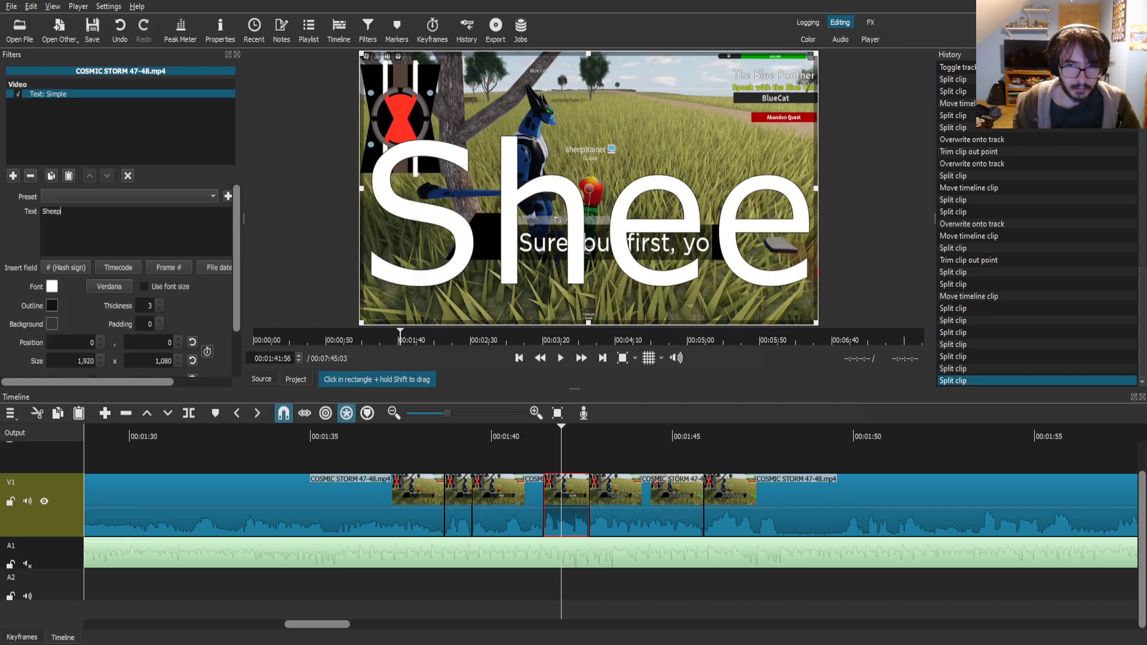
pyautogui.write('trainer: "Hi')
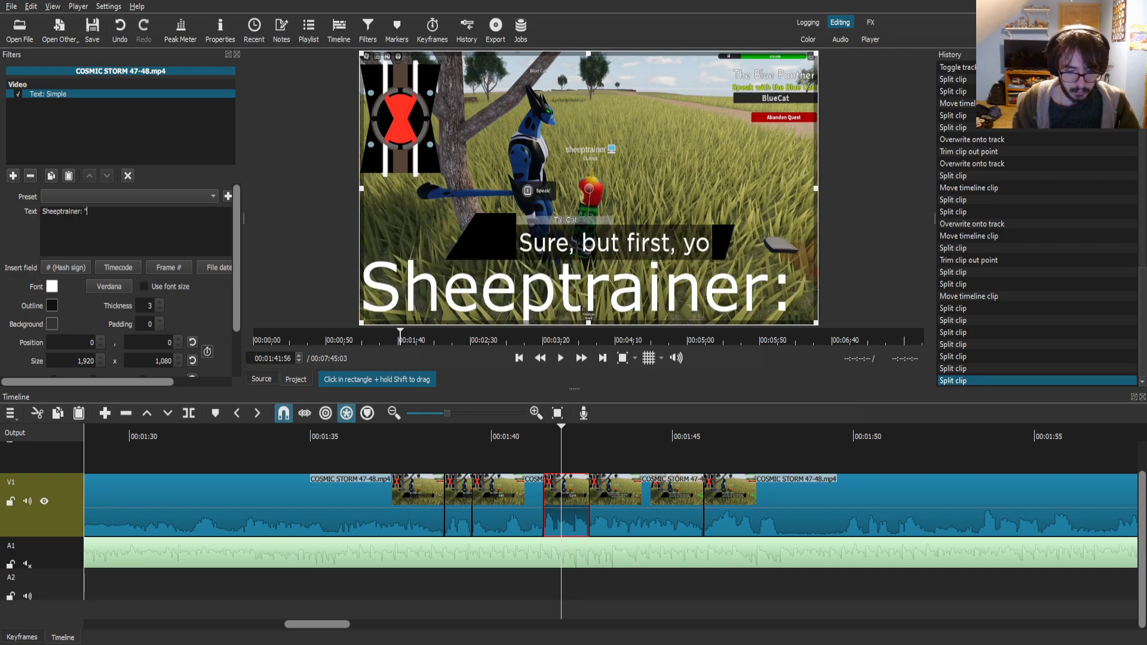
pyautogui.write(', can I scan you?"')
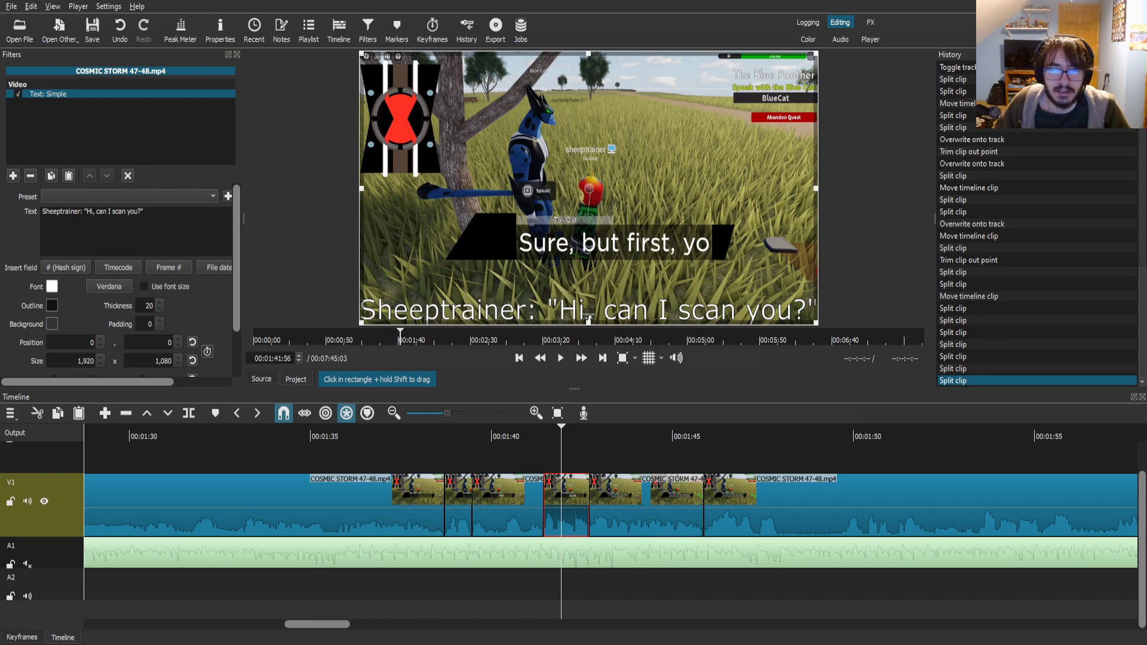
# - Make the caption green, sized 1648 x 120 at position 15, 798, and copy its filter to the following dialogue section
pyautogui.press('Return')
pyautogui.moveTo(361, 54); pyautogui.dragTo(426, 297)
pyautogui.moveTo(622, 310); pyautogui.dragTo(560, 271)
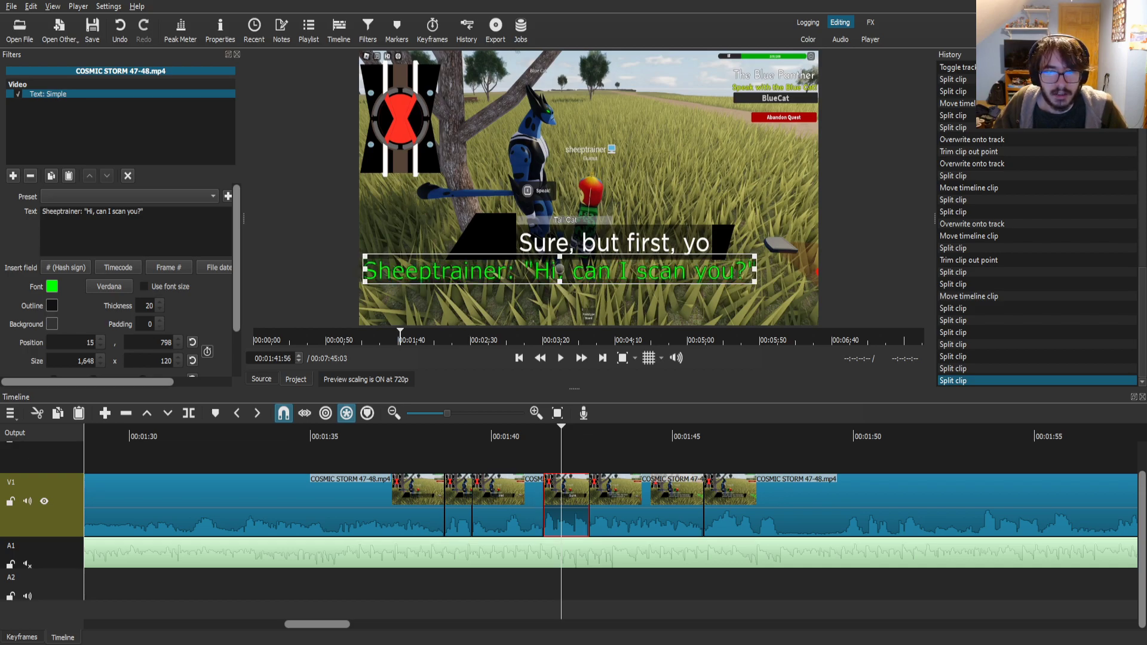
pyautogui.click(637, 512)
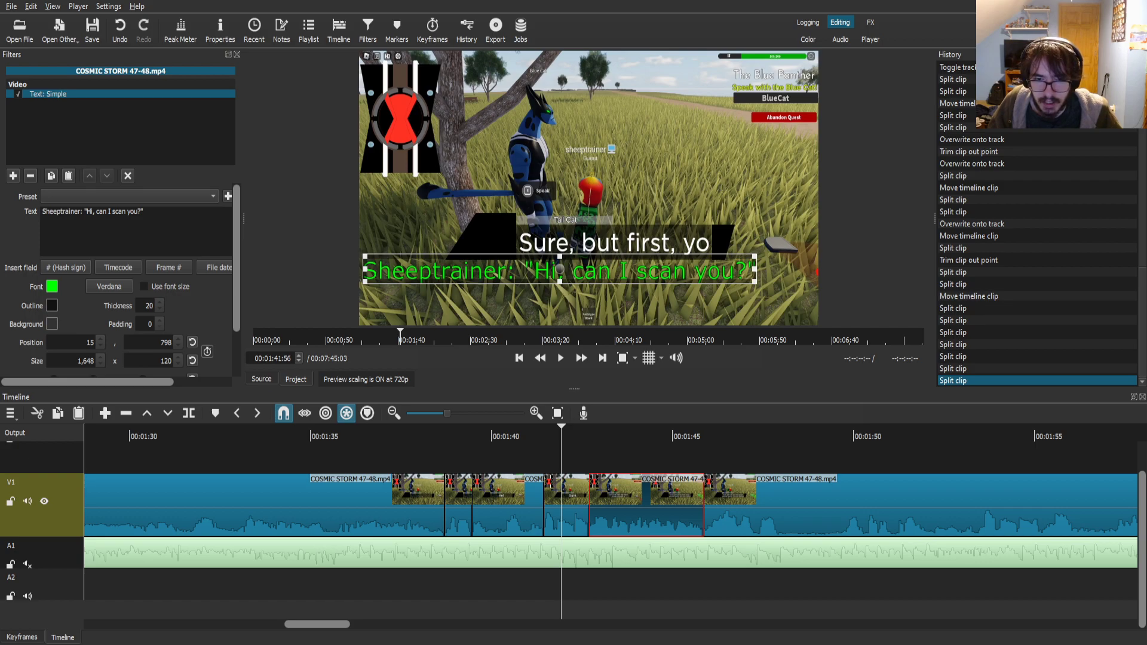
# - Place the Pokemon (A Button) sound effect on A2 under the first captioned section, cutting its silent start and aligning it with the section's beginning
pyautogui.click(261, 379)
pyautogui.moveTo(573, 239); pyautogui.dragTo(545, 584)
pyautogui.moveTo(562, 431); pyautogui.dragTo(550, 432)
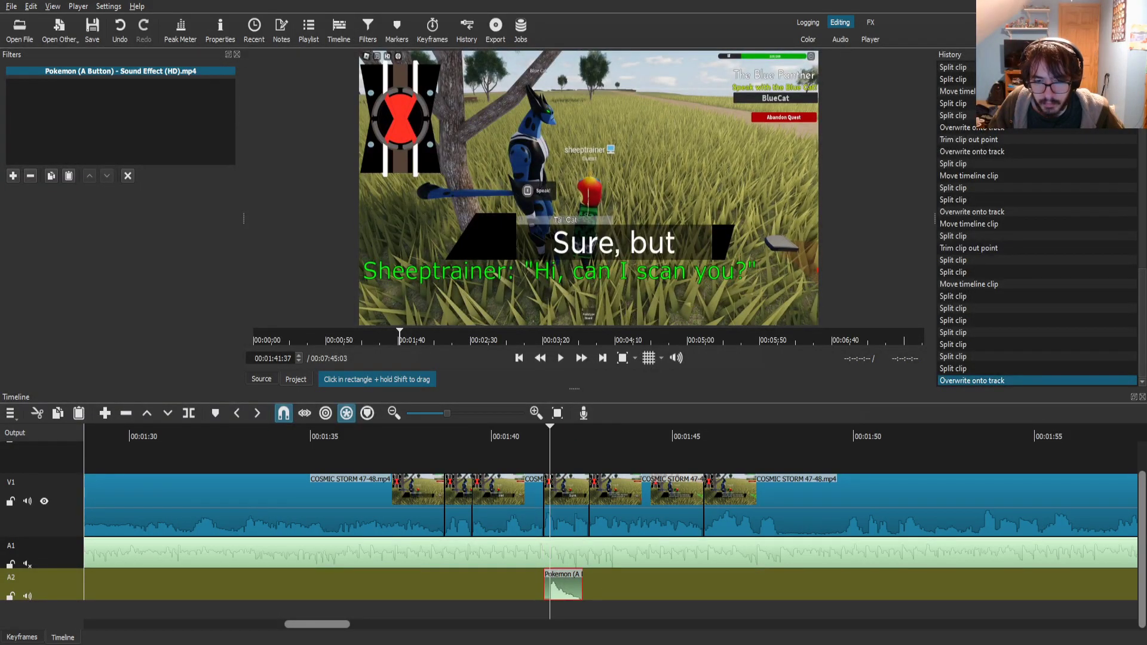
pyautogui.press('s')
pyautogui.moveTo(565, 585); pyautogui.dragTo(558, 585)
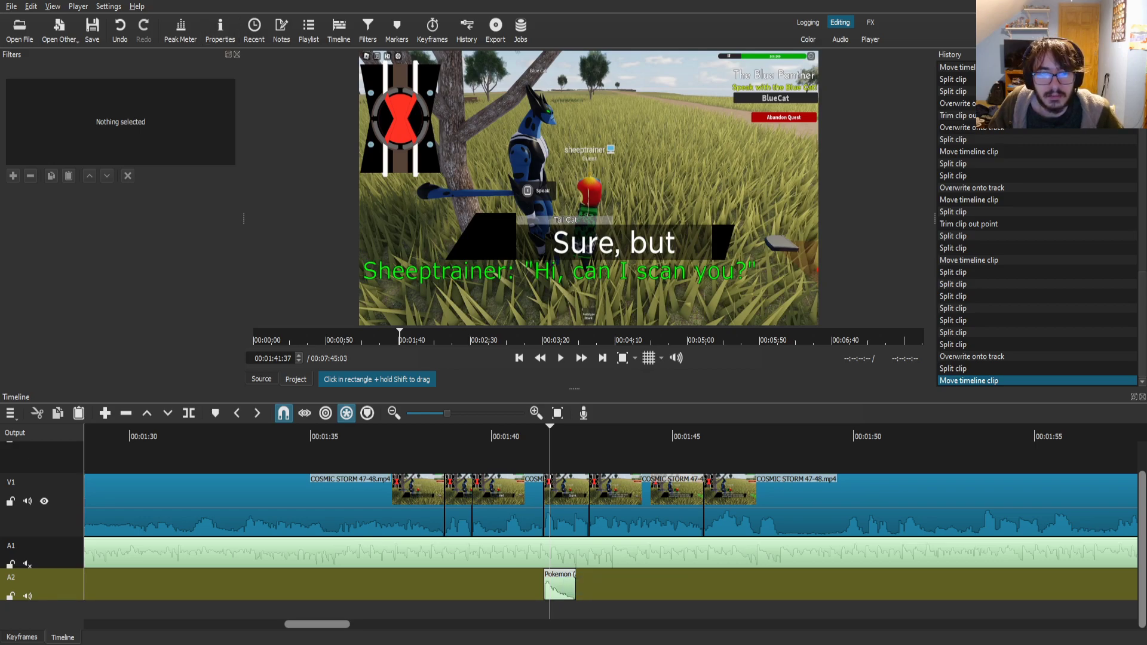
# - Place another Pokemon (A Button) sound effect on A2 at about 00:01:42, cutting its silent start and aligning it with the second dialogue section
pyautogui.click(262, 378)
pyautogui.moveTo(495, 251); pyautogui.dragTo(594, 584)
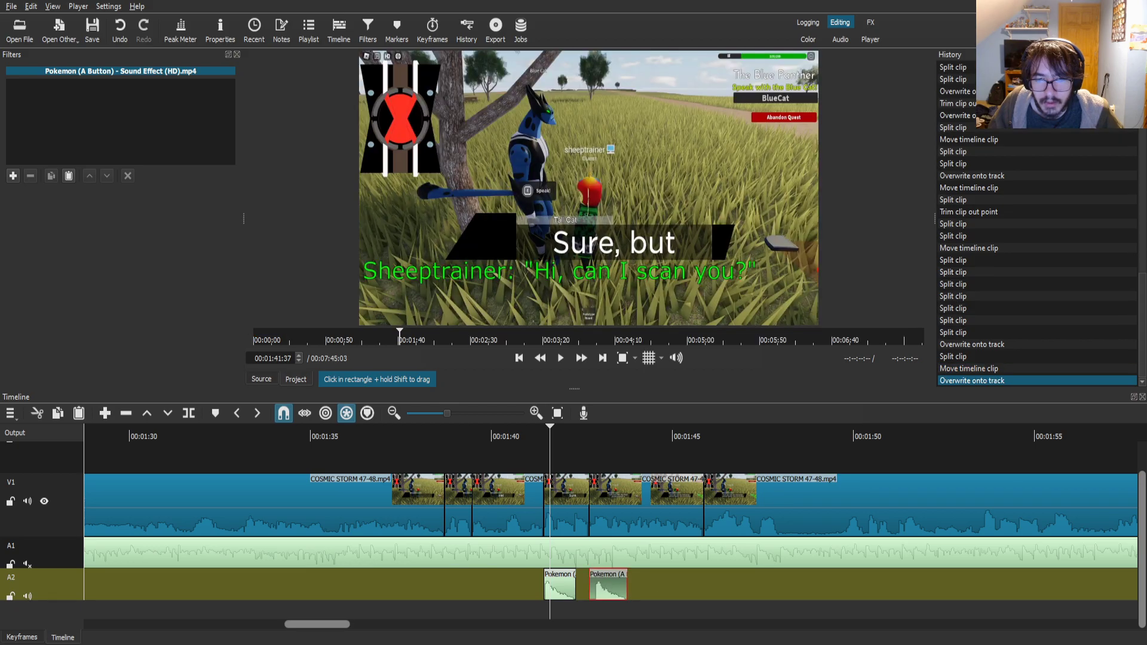
pyautogui.moveTo(582, 436); pyautogui.dragTo(595, 436)
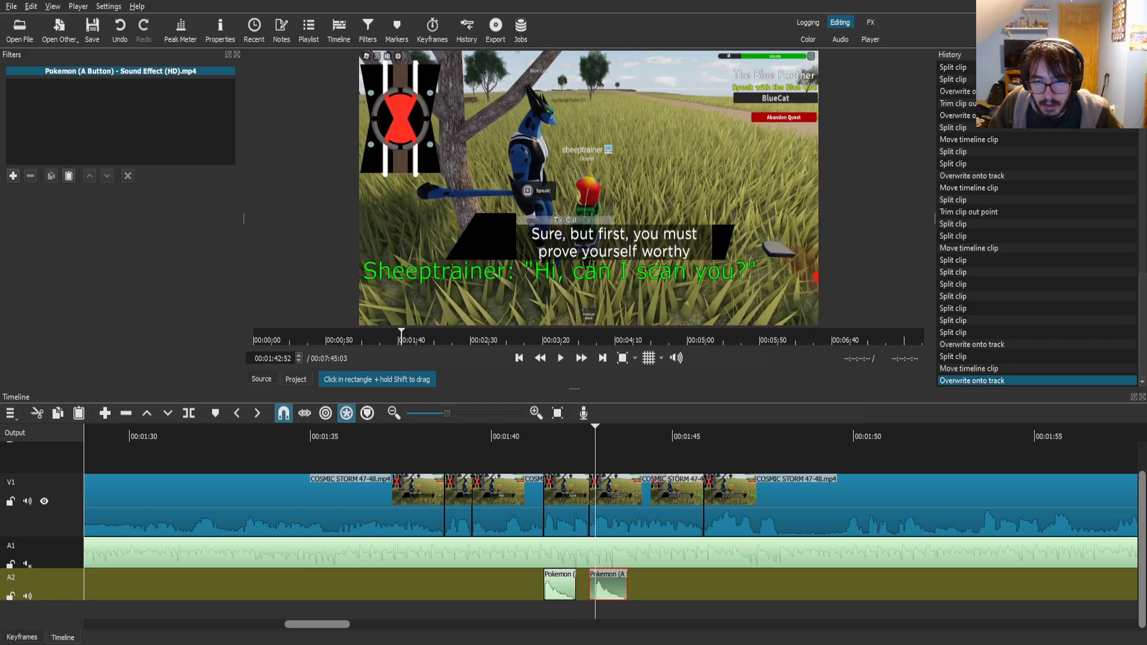
pyautogui.press('s')
pyautogui.click(579, 436)
pyautogui.moveTo(615, 586); pyautogui.dragTo(621, 584)
# - Add another Text: Simple filter to the second dialogue section reading Tall Cat: "Sure, but first, you must prove yourself worthy
pyautogui.click(617, 520)
pyautogui.moveTo(588, 436); pyautogui.dragTo(595, 436)
pyautogui.click(13, 176)
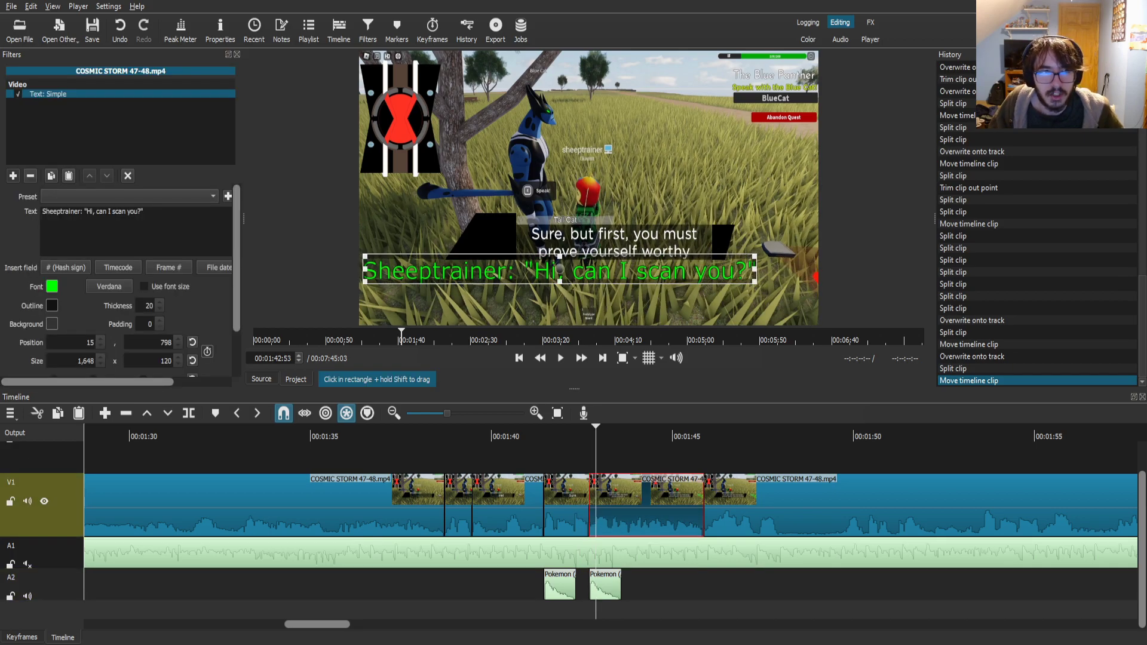
pyautogui.write('text')
pyautogui.click(53, 159)
pyautogui.click(96, 211)
pyautogui.hotkey('ctrl', 'a')
pyautogui.write('Tall')
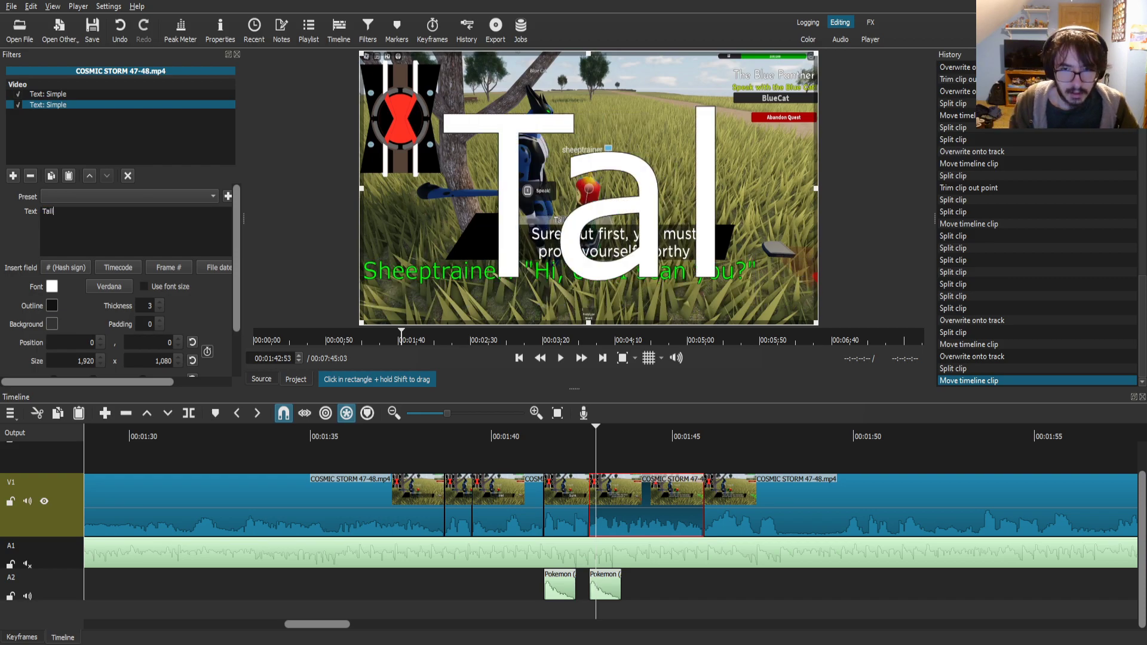
pyautogui.write(' Cat:')
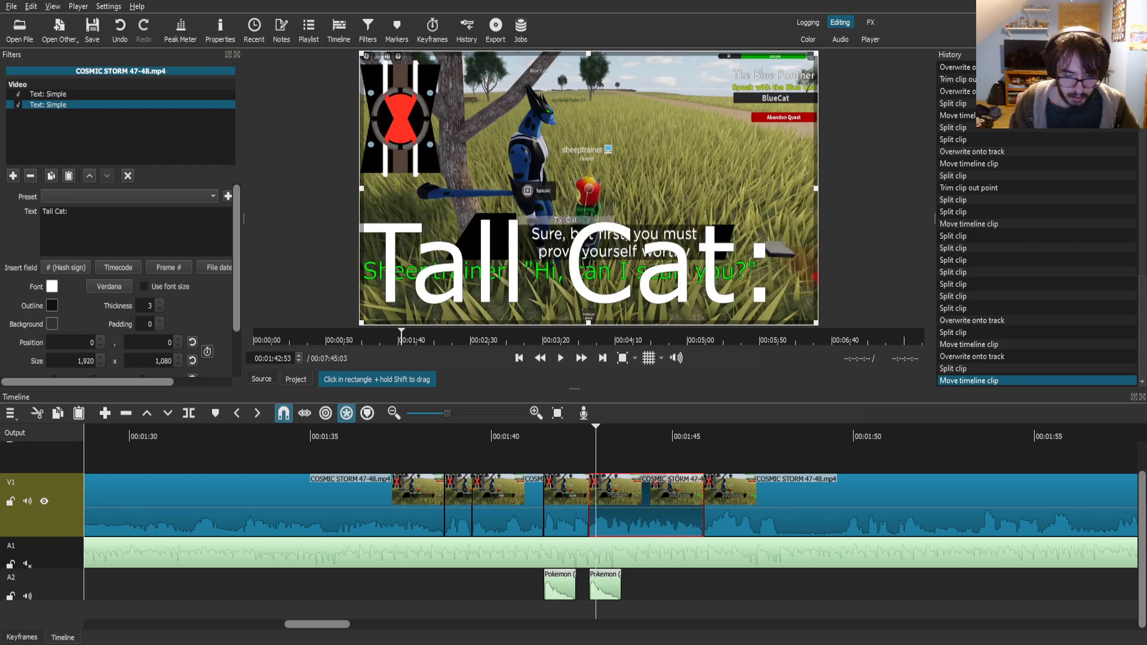
pyautogui.write(' "Sure, bu')
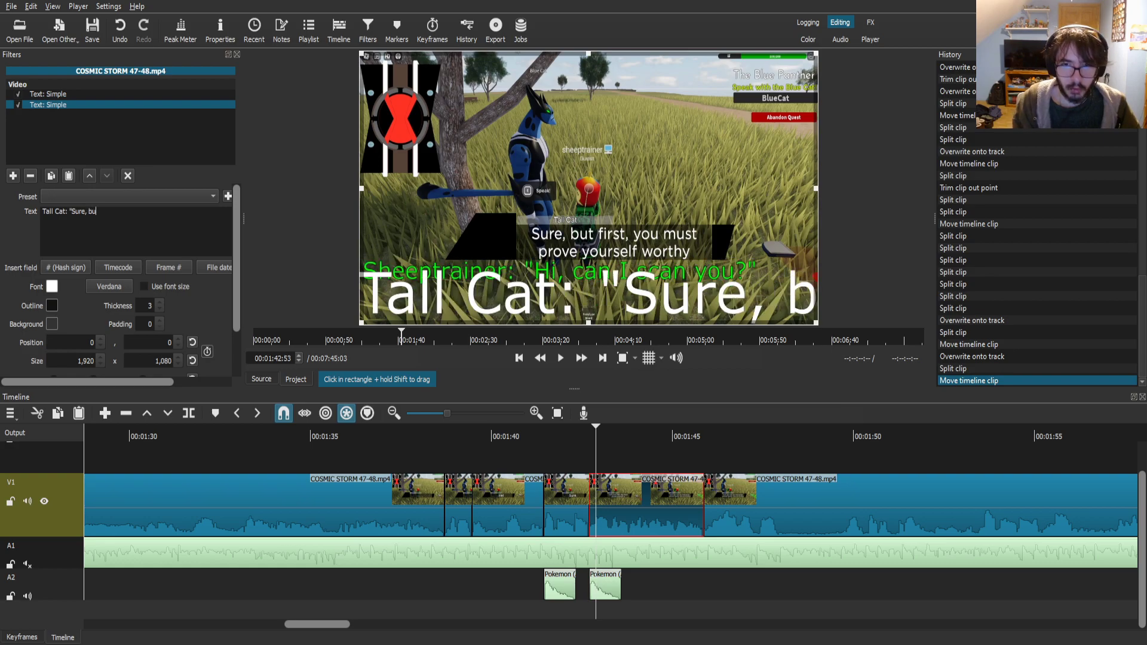
pyautogui.write('t first, you')
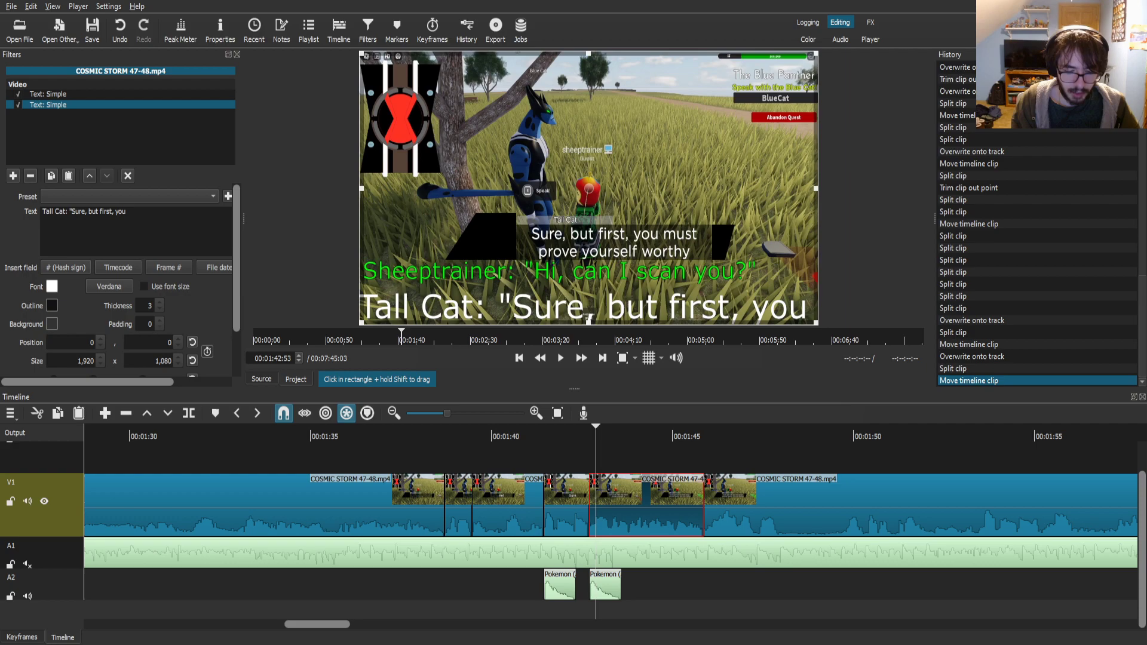
pyautogui.write(' must')
pyautogui.press('Return')
pyautogui.write('prove yourself worthy')
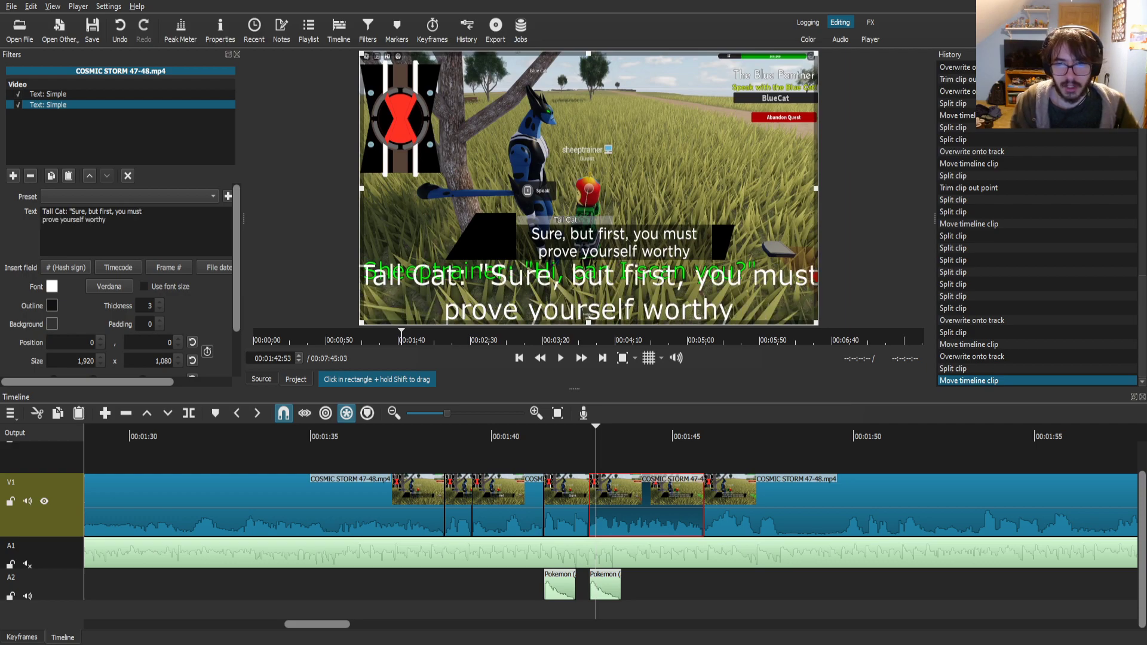
# - Move the Tall Cat caption's line break to after "prove" and extend its ending with ", and run 4 miles!"
pyautogui.moveTo(595, 427); pyautogui.dragTo(698, 427)
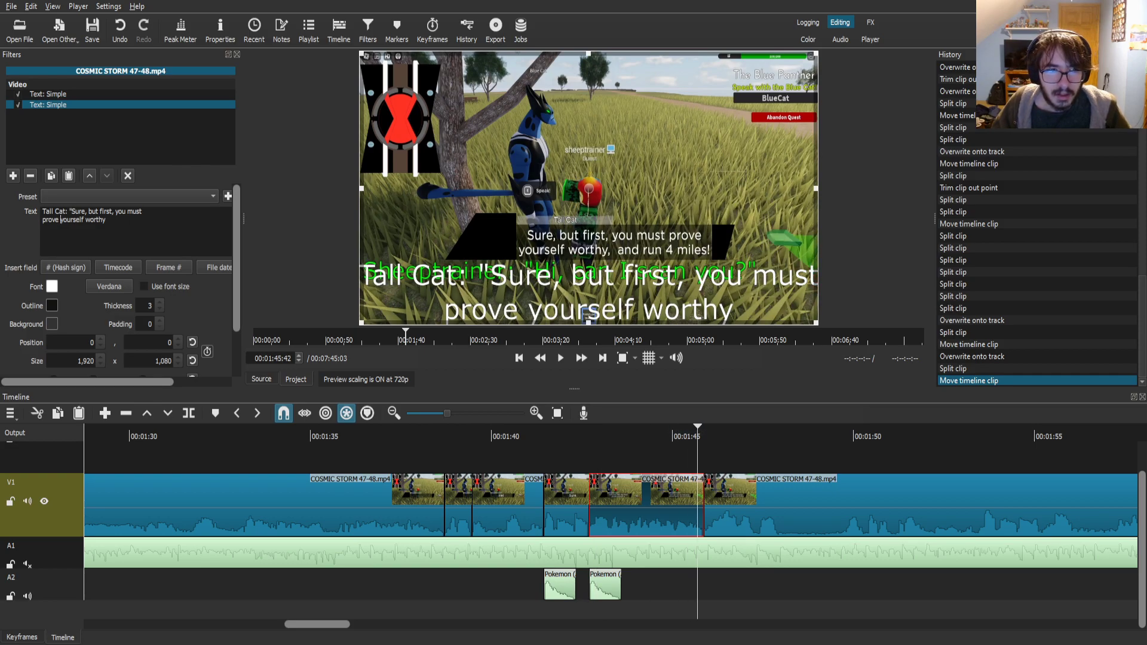
pyautogui.press('BackSpace')
pyautogui.press('BackSpace')
pyautogui.press('BackSpace')
pyautogui.press('BackSpace')
pyautogui.press('BackSpace')
pyautogui.press('BackSpace')
pyautogui.press('BackSpace')
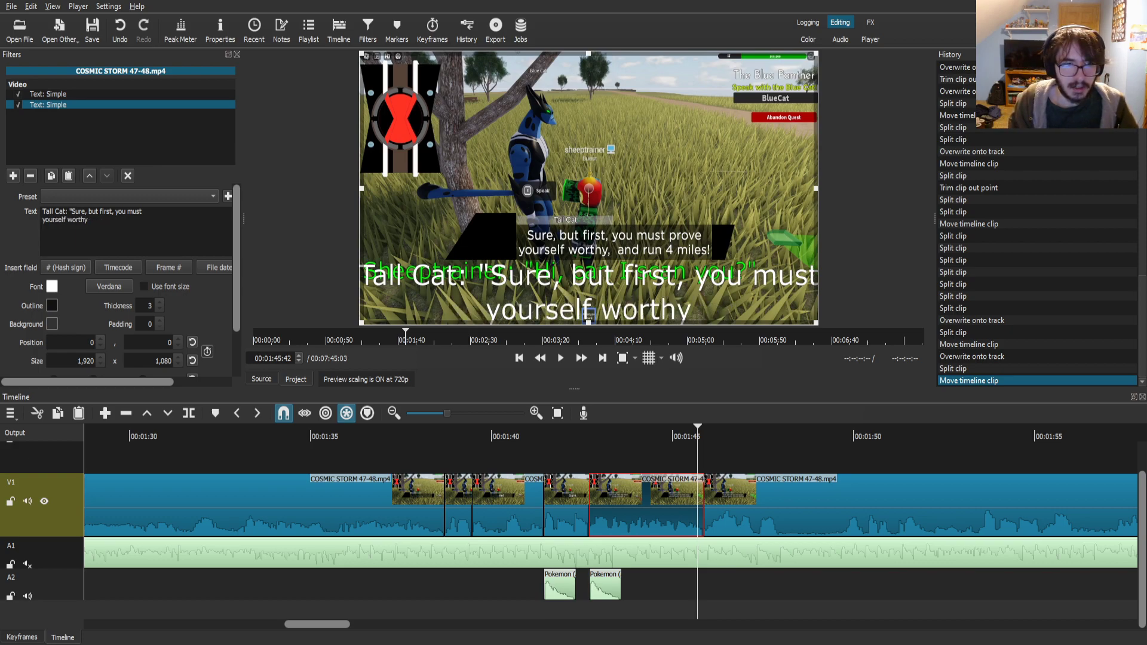
pyautogui.write('proveyourself worthy')
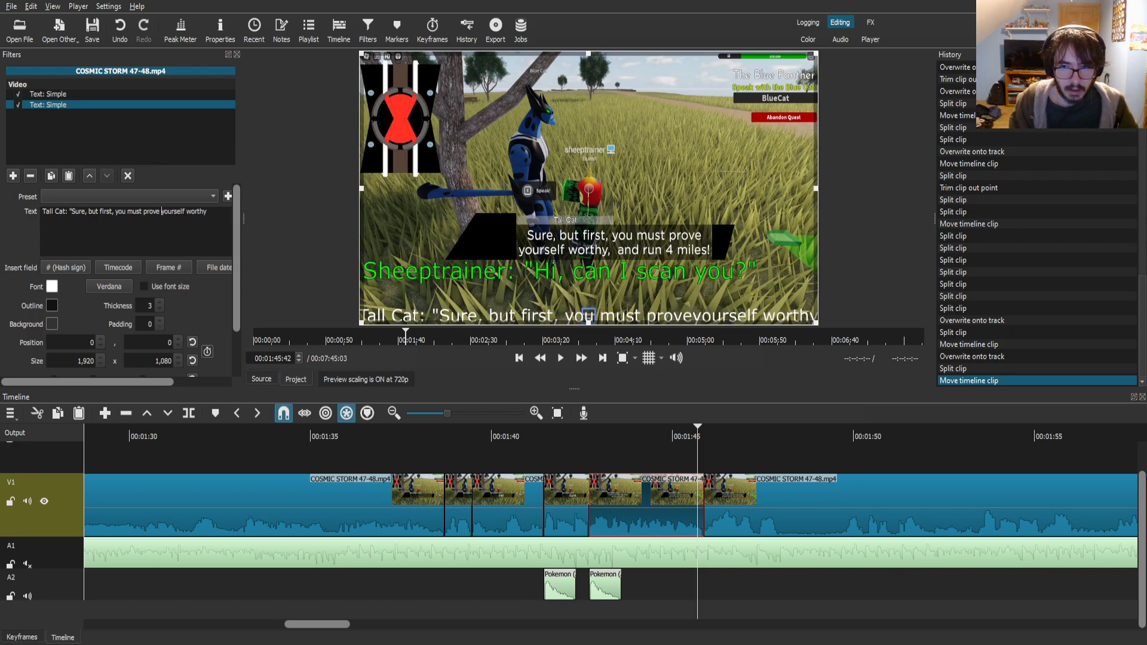
pyautogui.press('Return')
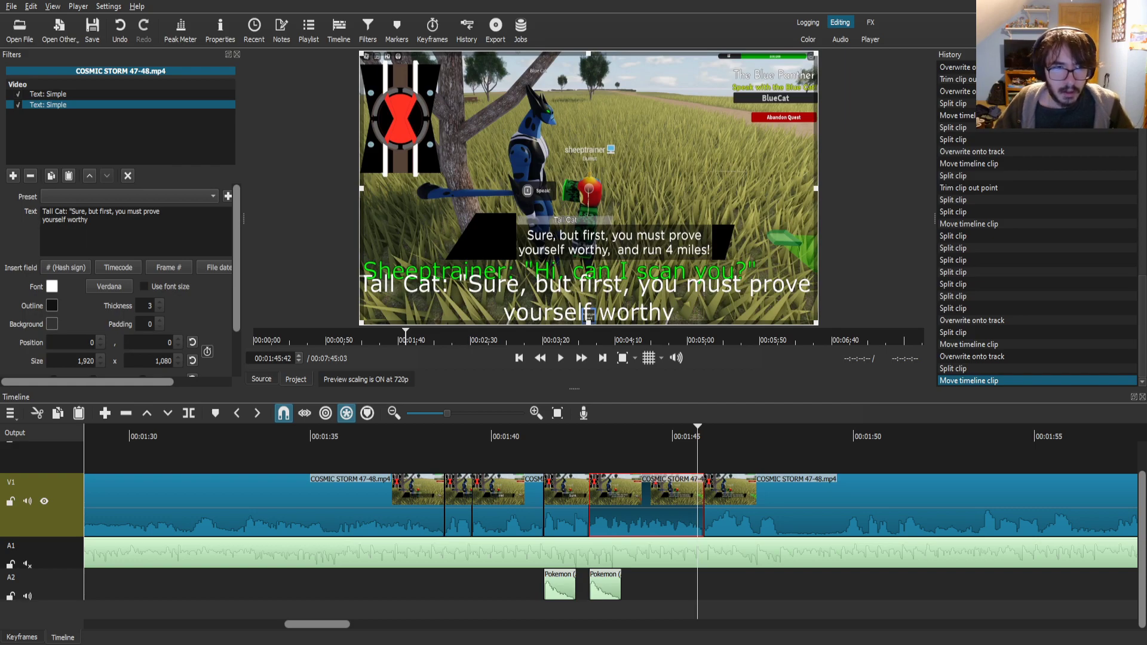
pyautogui.write(', and run 4 miles!')
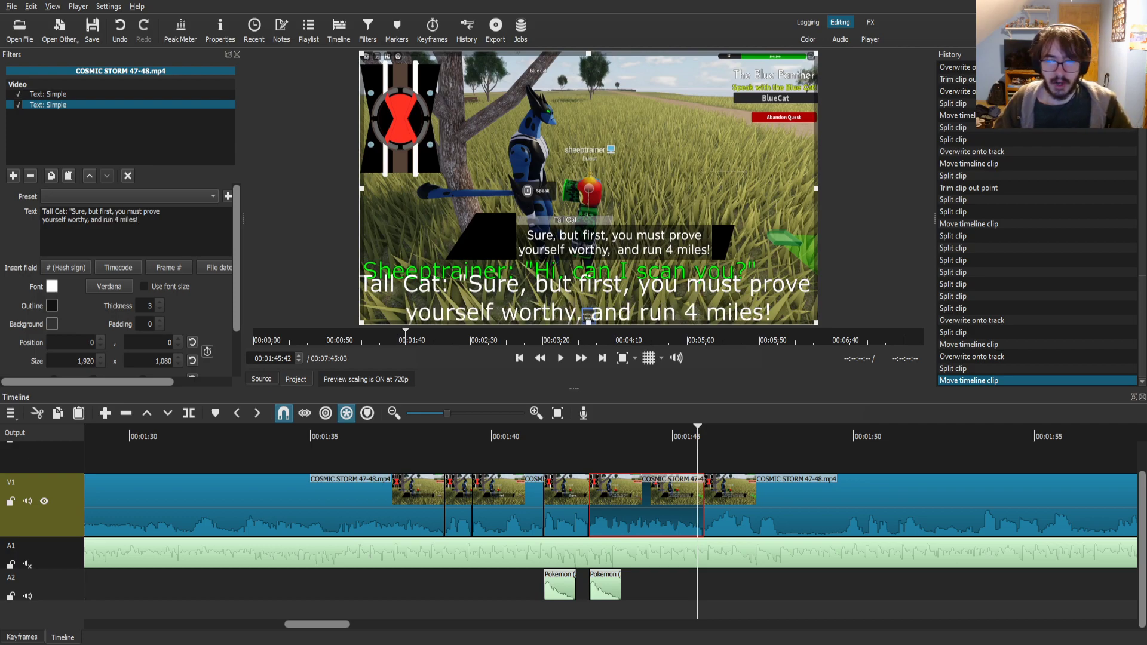
# - Set the Tall Cat caption's outline thickness to 15
pyautogui.click(160, 302)
pyautogui.click(160, 302)
pyautogui.click(160, 302)
pyautogui.click(159, 302)
pyautogui.click(159, 302)
pyautogui.click(159, 302)
pyautogui.click(159, 302)
pyautogui.click(159, 302)
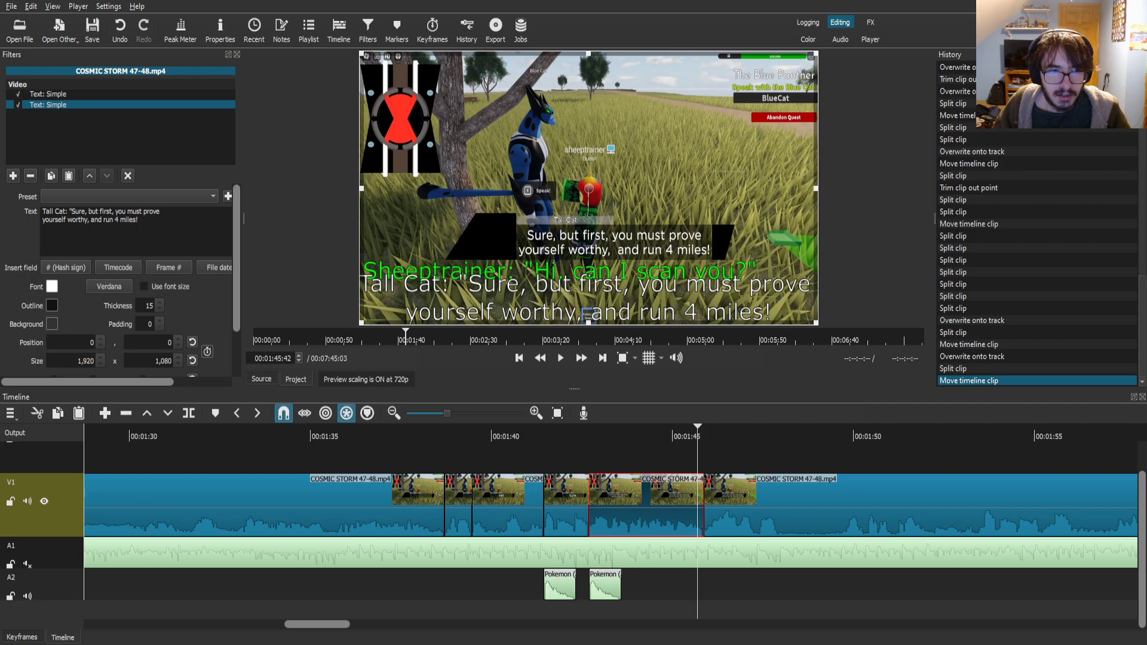
# - Color the Tall Cat caption dark blue and resize it to 1366 x 175 at position 0, 905, beneath the green caption
pyautogui.scroll(-3, 119, 287)
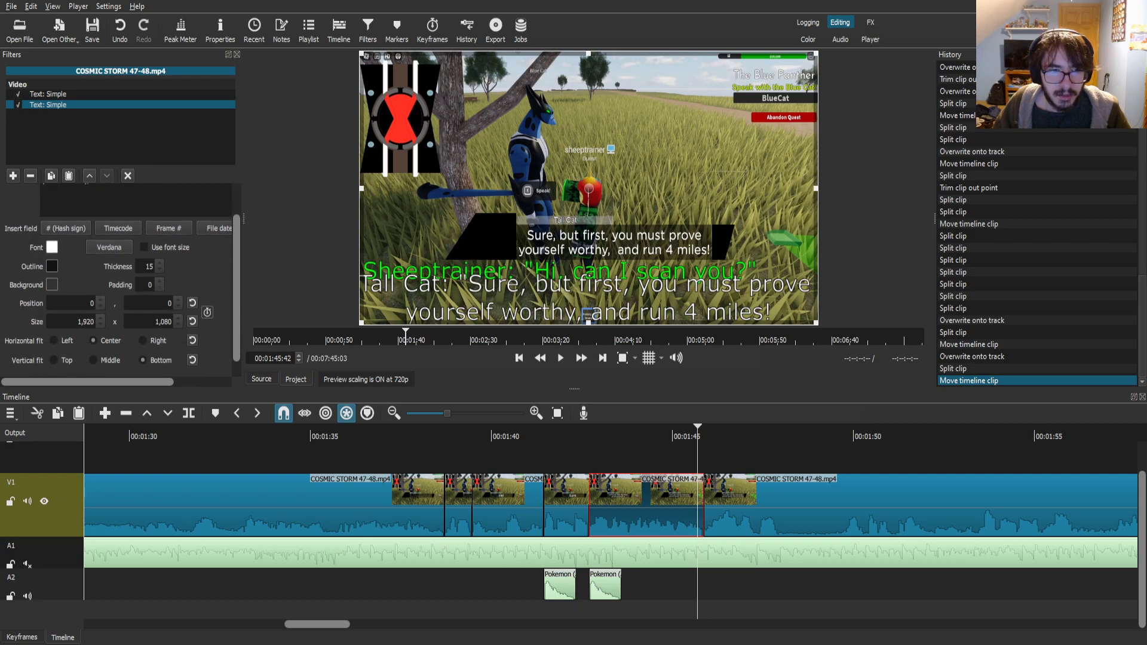
pyautogui.scroll(3, 120, 287)
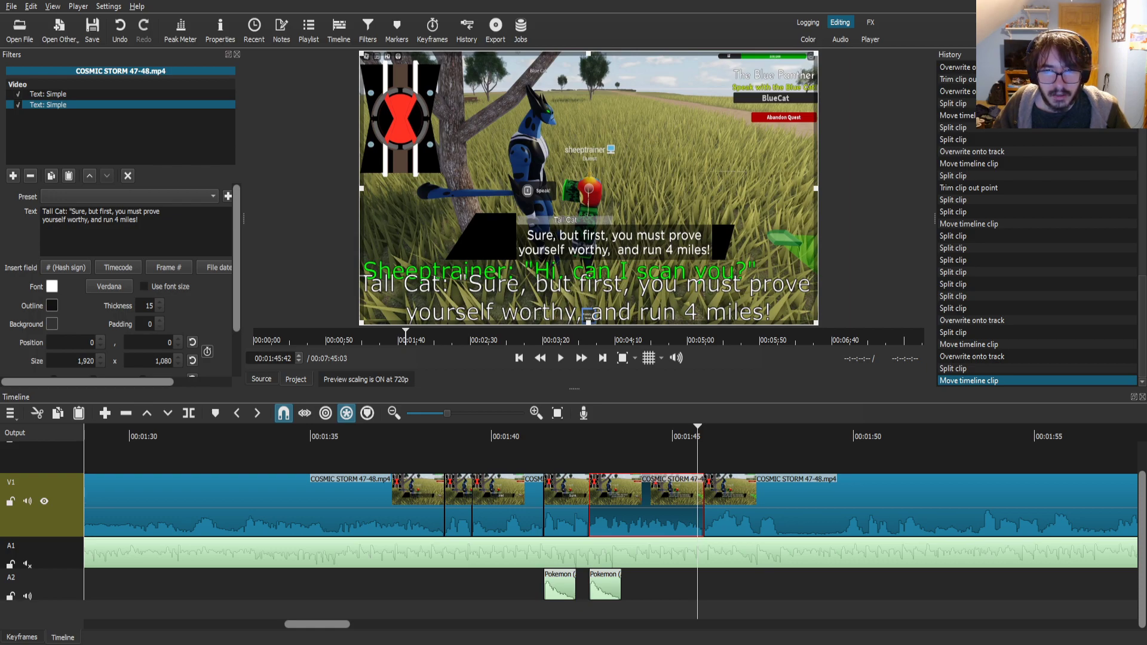
pyautogui.click(685, 437)
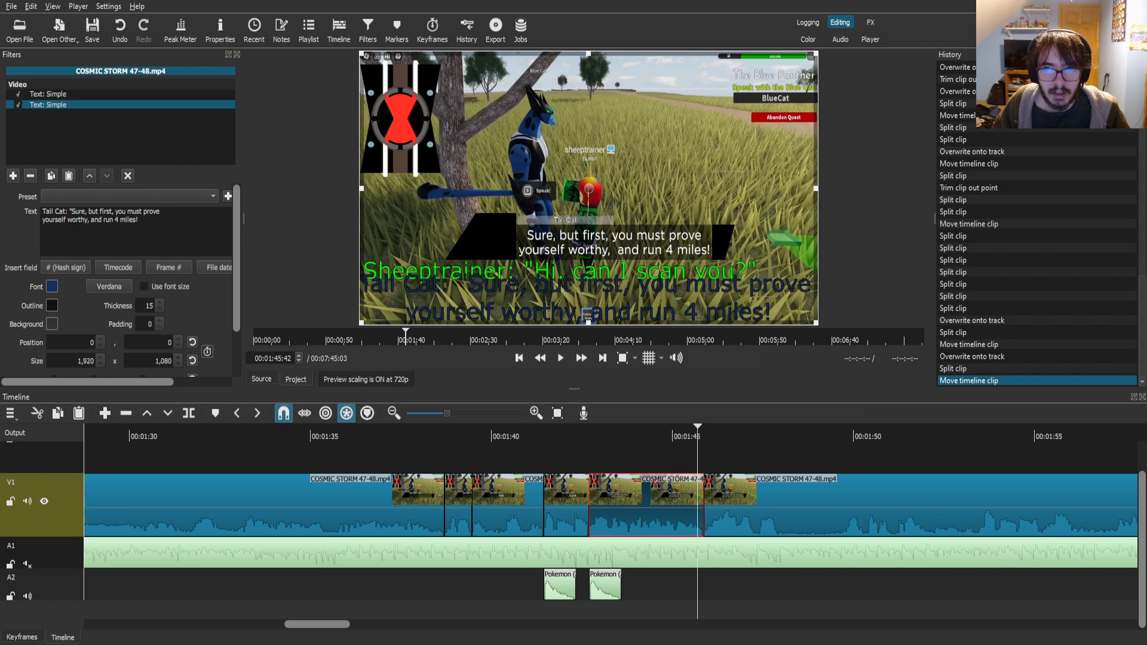
pyautogui.moveTo(816, 53); pyautogui.dragTo(684, 284)
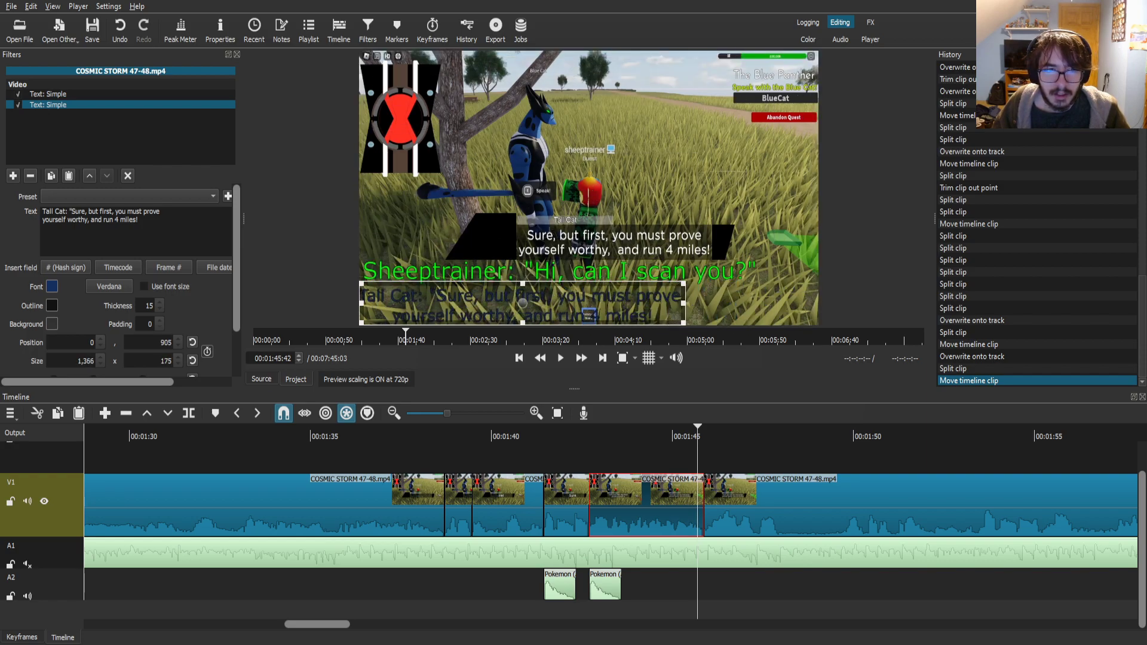
# - Change the Tall Cat caption's font to a lighter blue and move the caption to position 22, 895
pyautogui.scroll(-3, 149, 306)
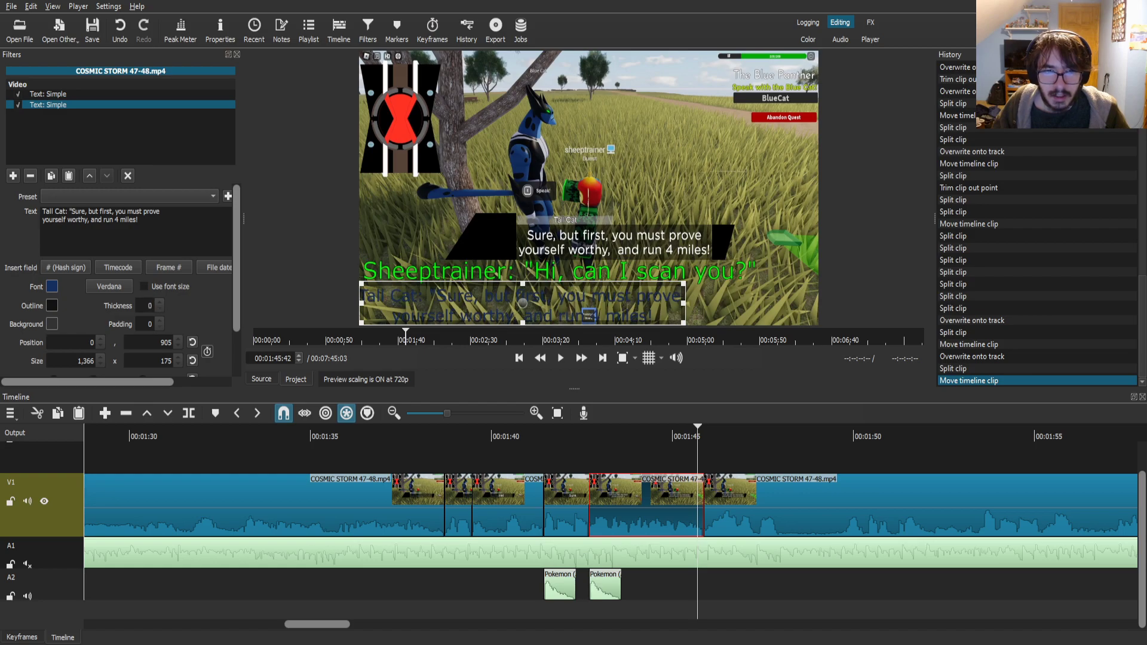
pyautogui.scroll(5, 149, 305)
pyautogui.moveTo(522, 303); pyautogui.dragTo(528, 301)
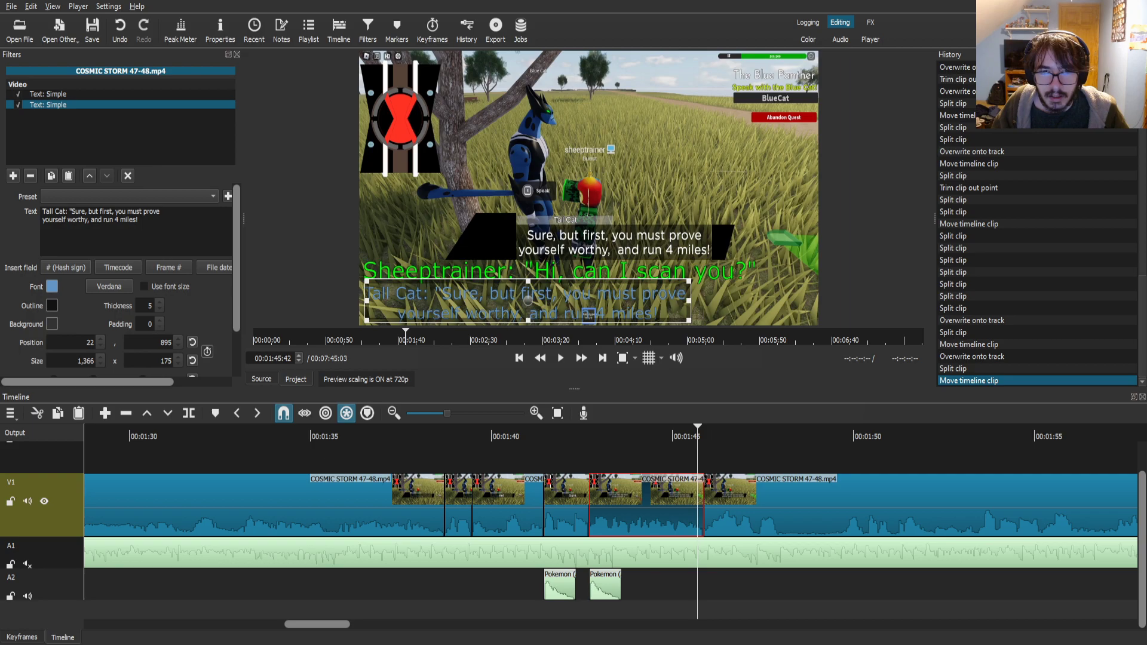
# - Set the Tall Cat caption's outline thickness to 20 and size to 1663 x 185, add its closing quotation mark, and save the project
pyautogui.click(160, 303)
pyautogui.click(159, 302)
pyautogui.scroll(6, 159, 301)
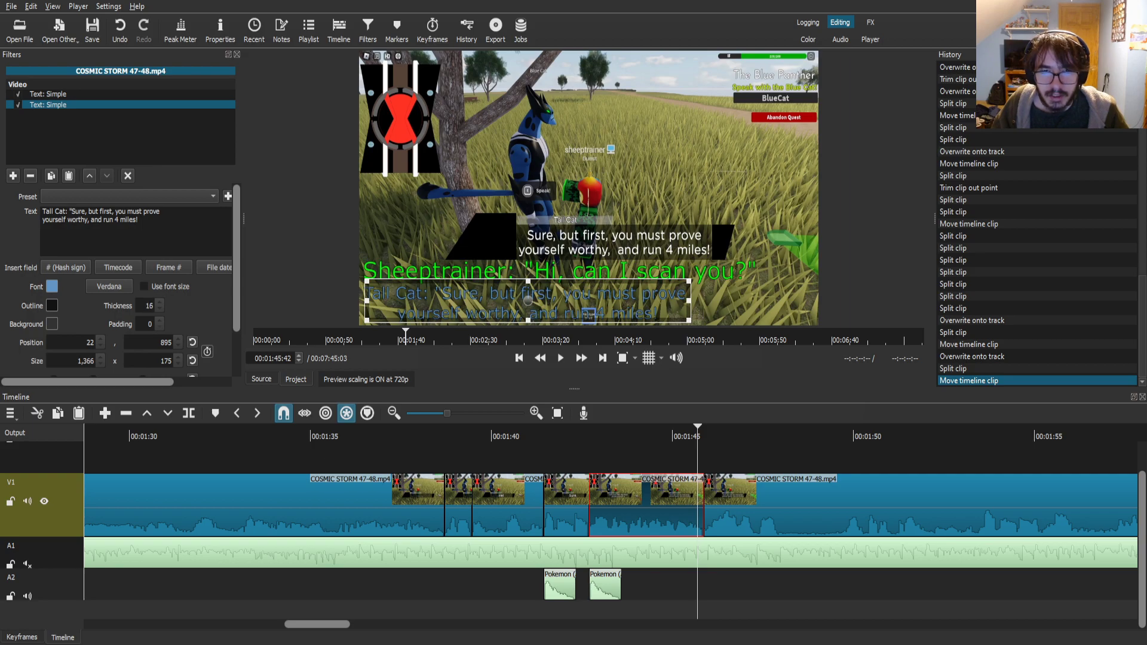
pyautogui.scroll(1, 159, 301)
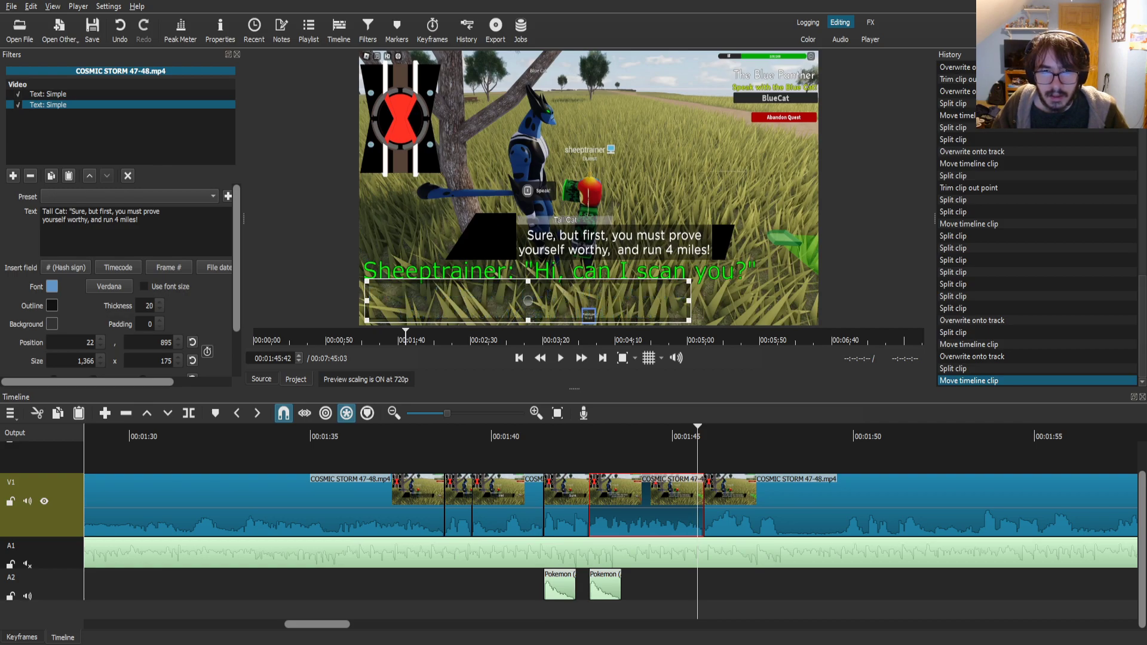
pyautogui.moveTo(689, 320); pyautogui.dragTo(760, 325)
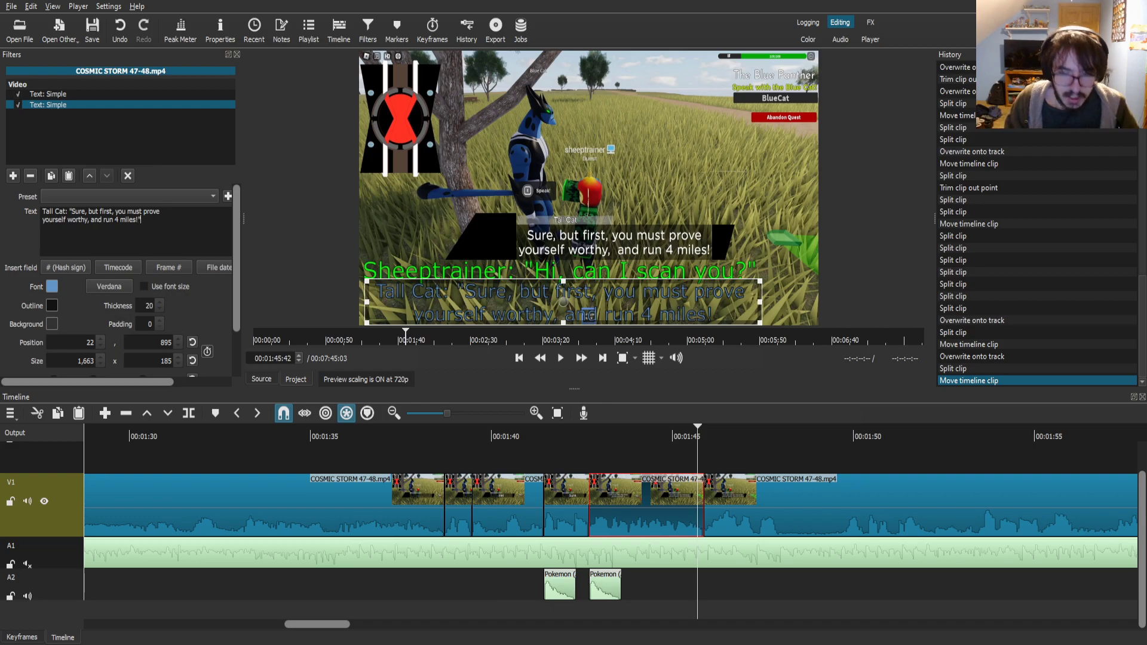
pyautogui.hotkey('ctrl', 's')
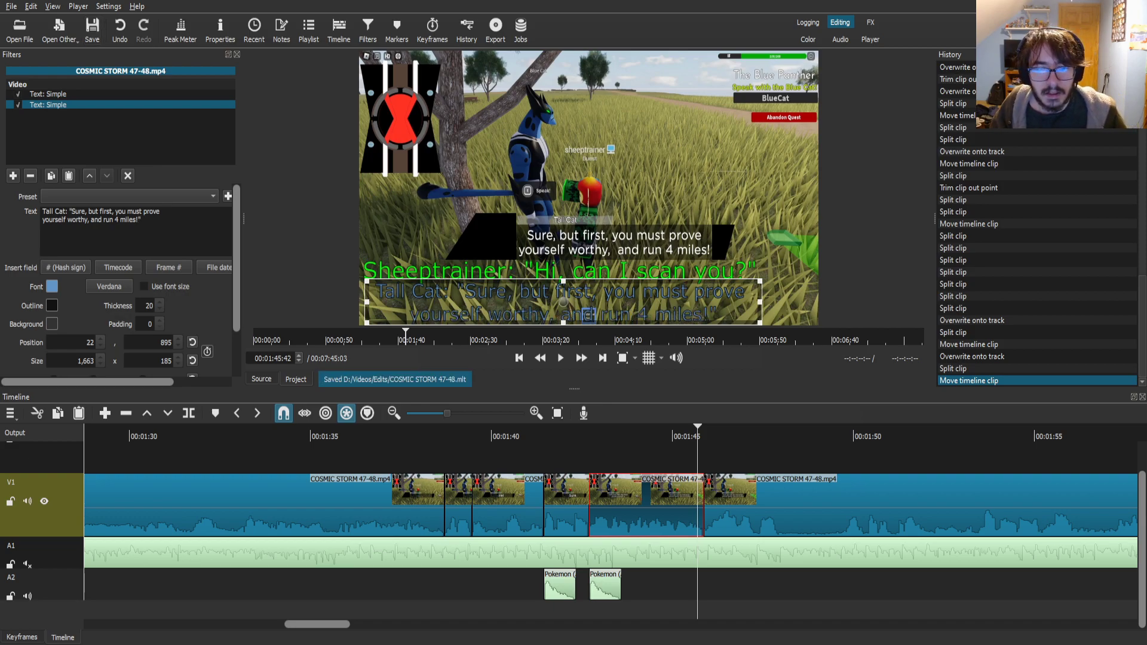
# - Play the footage following the Tall Cat dialogue and split the gameplay clip at 00:01:49:38
pyautogui.click(770, 505)
pyautogui.moveTo(506, 436); pyautogui.dragTo(501, 436)
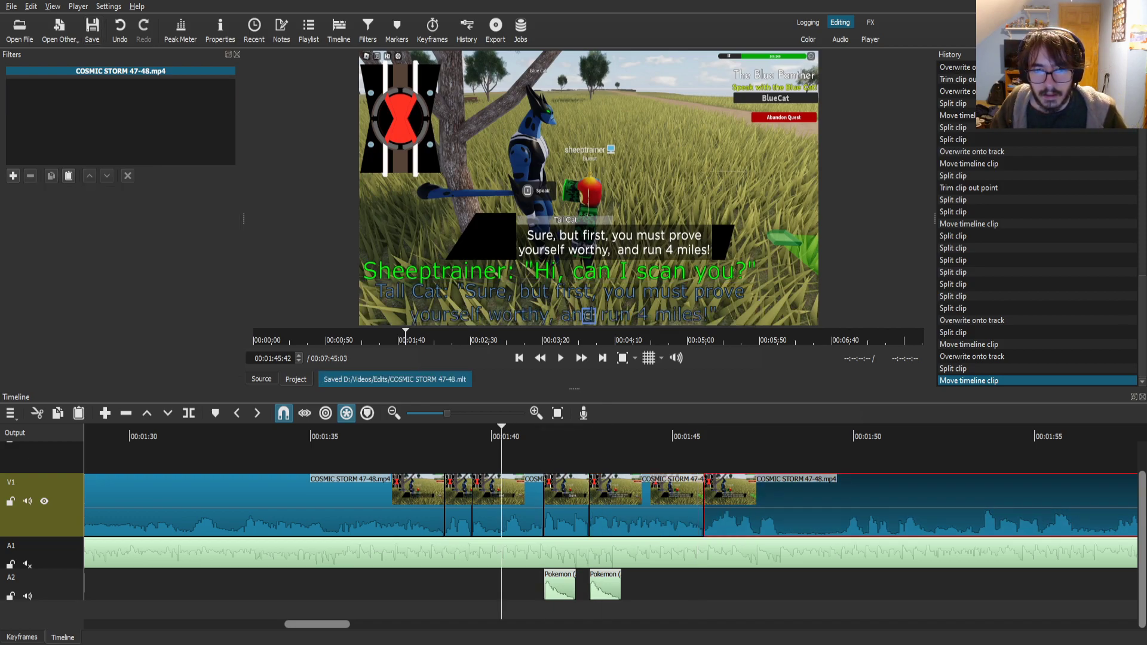
pyautogui.press('space')
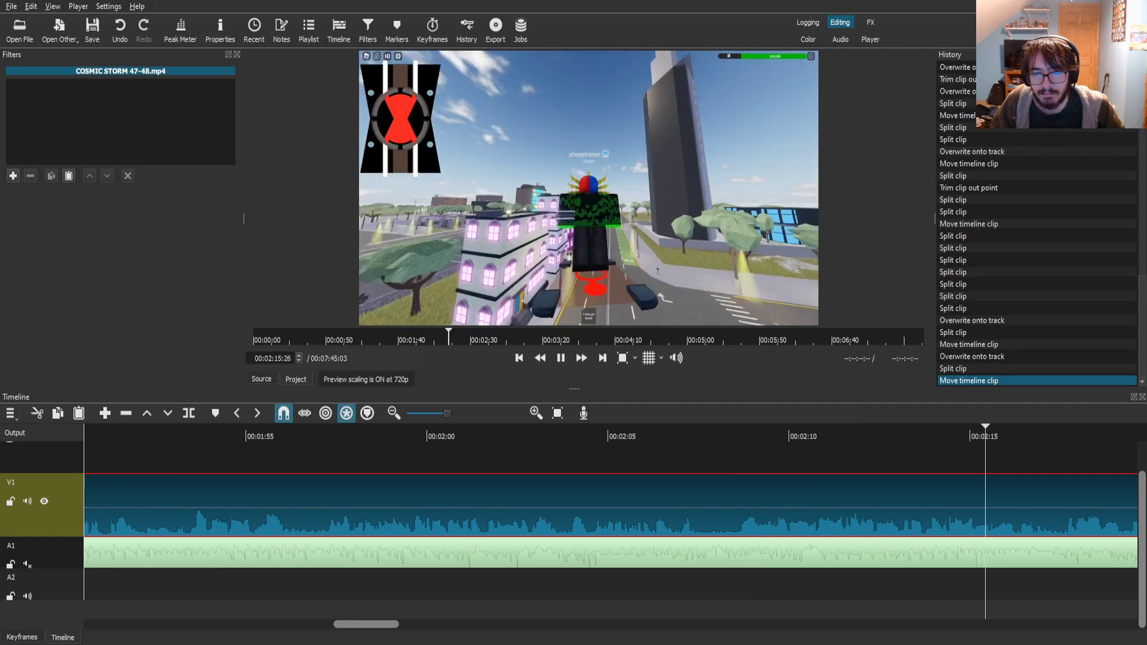
pyautogui.moveTo(1055, 435); pyautogui.dragTo(181, 435)
pyautogui.press('space')
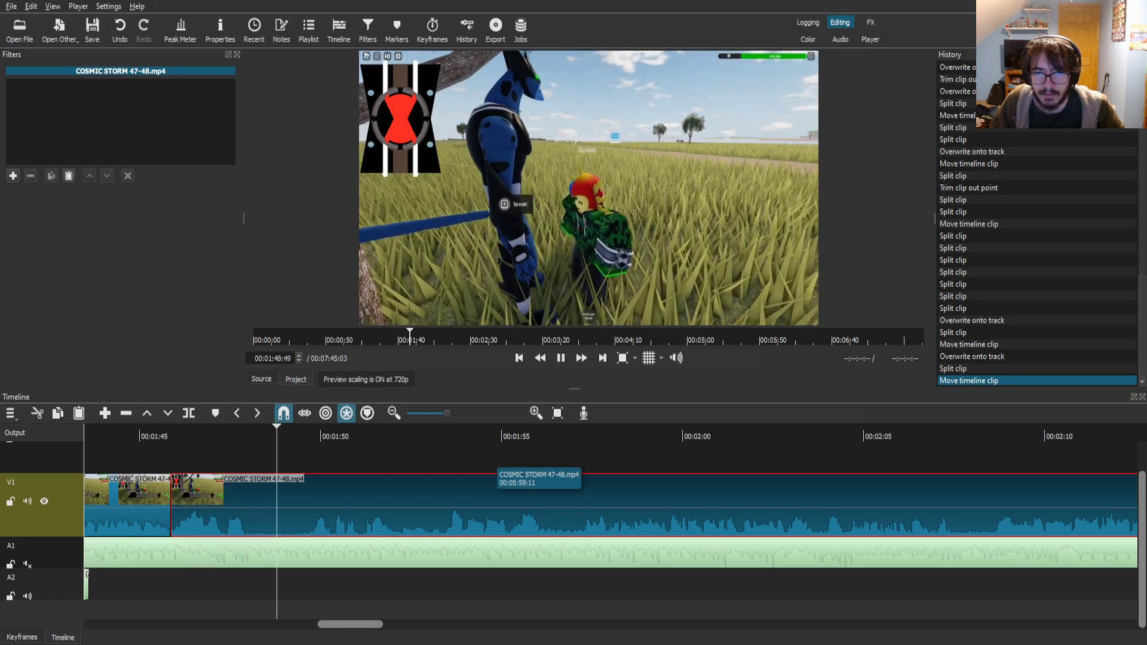
pyautogui.moveTo(319, 436); pyautogui.dragTo(308, 436)
pyautogui.press('s')
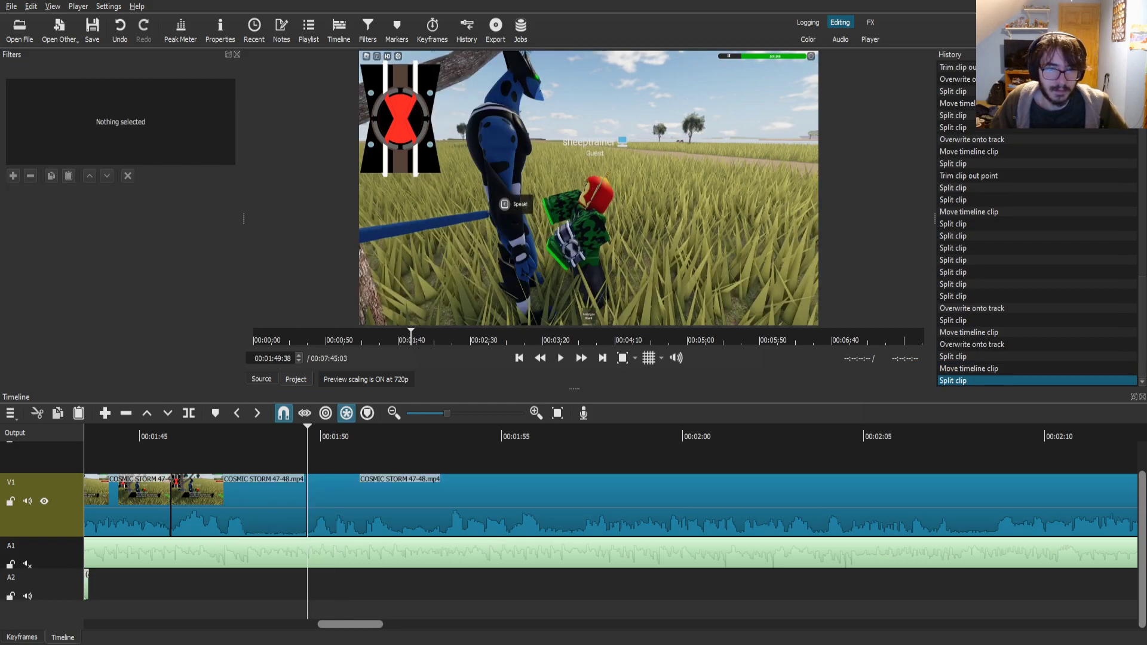
# - Add a Text: Simple filter reading "Stage 1: Denial" with outline thickness 19 to the section ending at 00:01:49:38
pyautogui.click(13, 176)
pyautogui.write('tex')
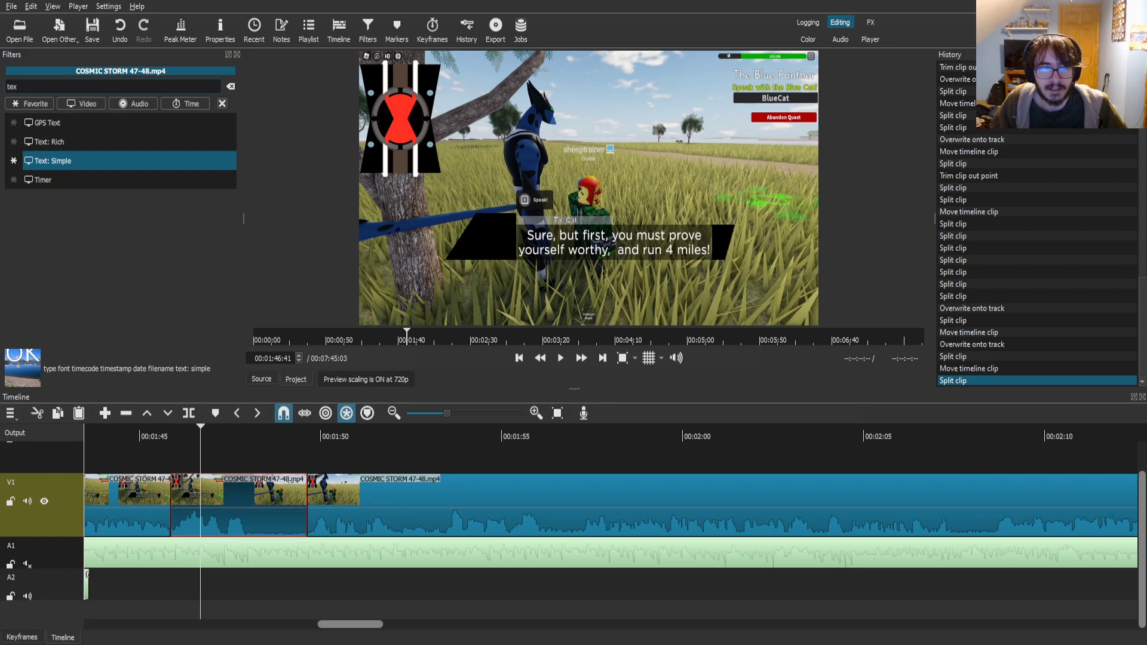
pyautogui.press('Return')
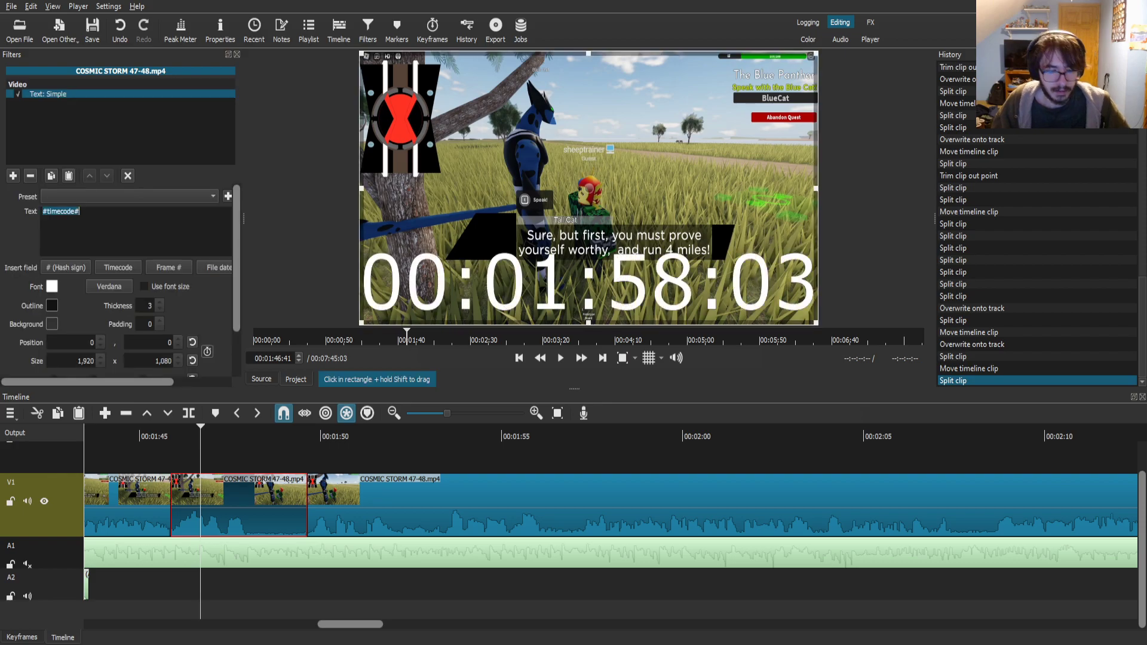
pyautogui.write('Stage 1')
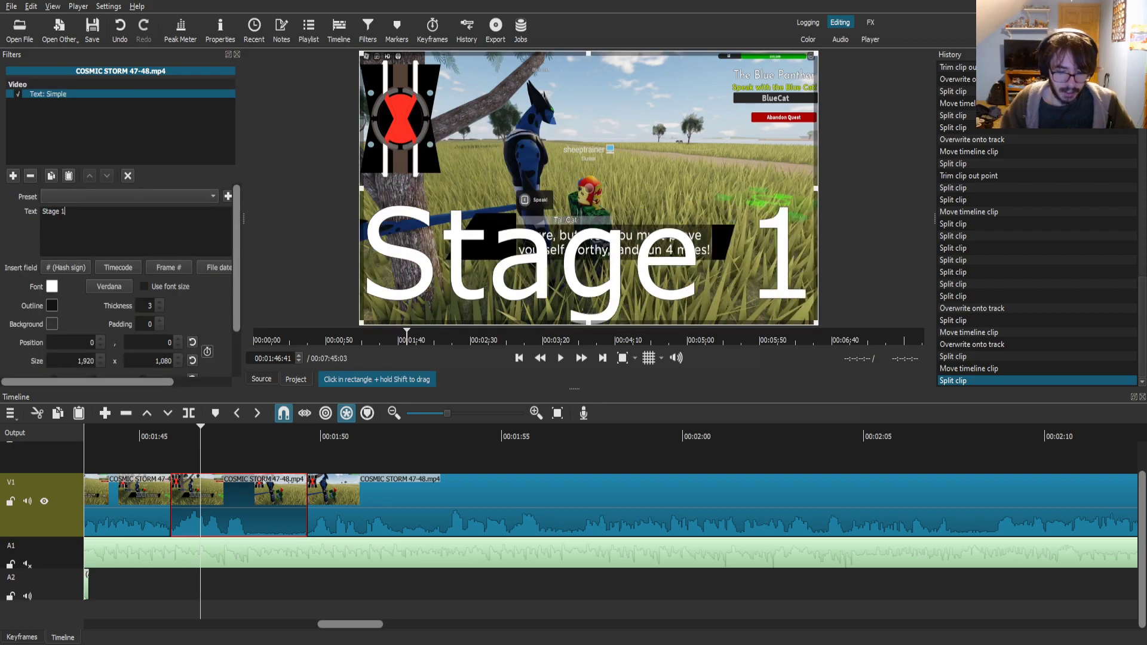
pyautogui.write(': Denial')
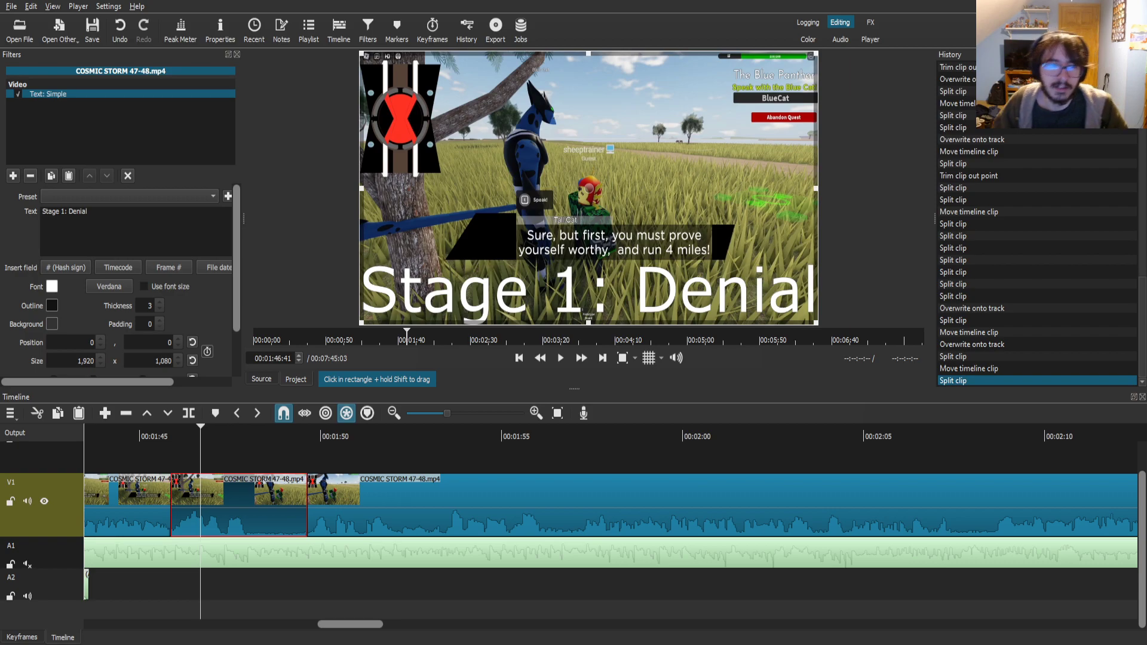
pyautogui.scroll(13, 150, 305)
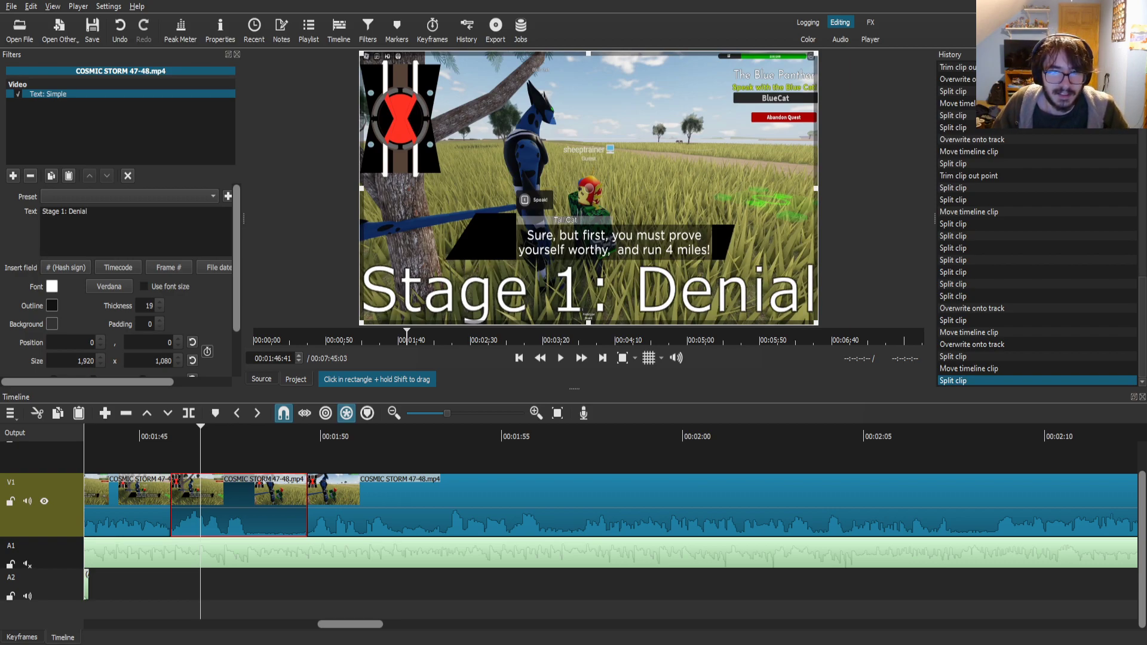
# - Play back the Stage 1 caption and the footage after it, and split the gameplay clip at 00:01:53:25
pyautogui.click(406, 508)
pyautogui.scroll(2, 406, 508)
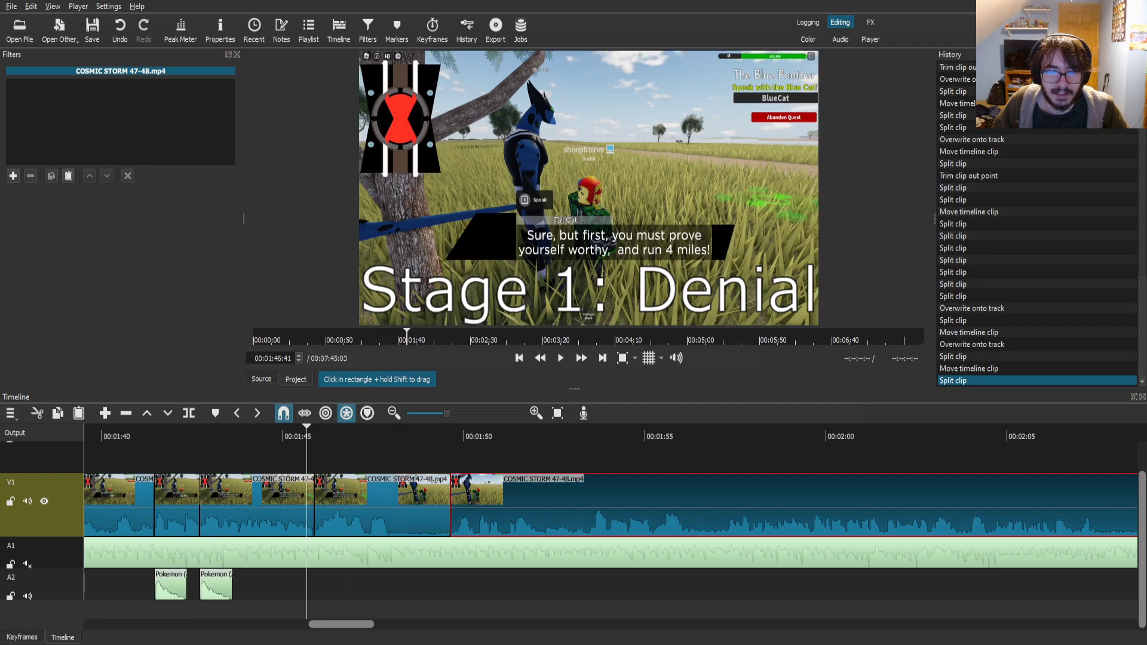
pyautogui.moveTo(307, 436); pyautogui.dragTo(304, 436)
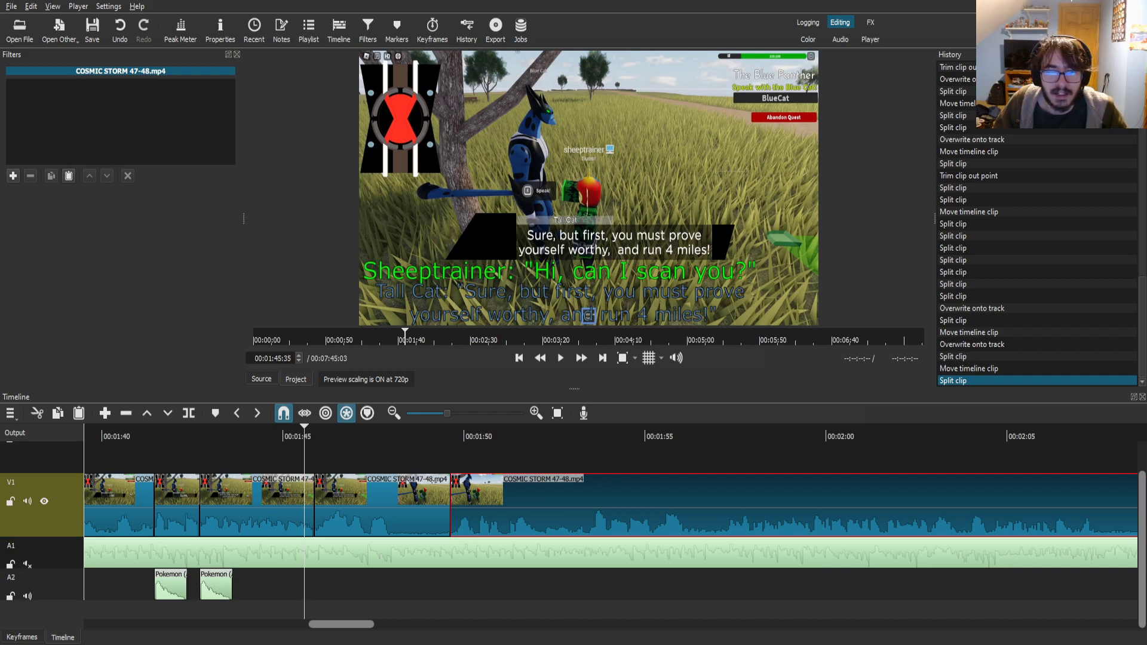
pyautogui.click(561, 357)
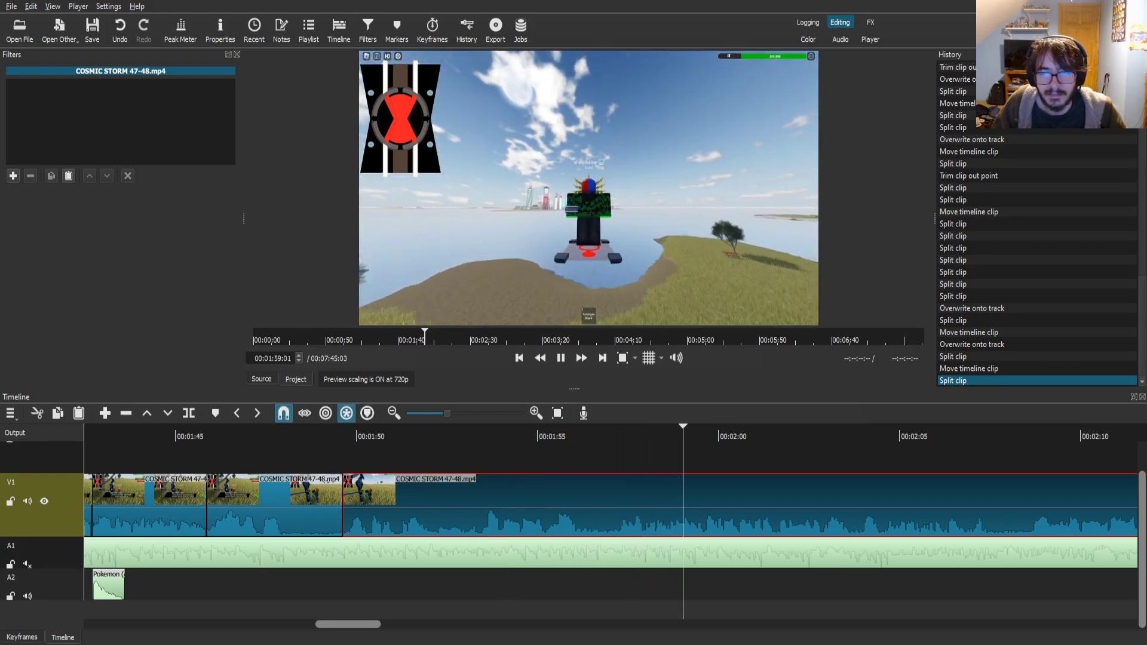
pyautogui.moveTo(487, 436); pyautogui.dragTo(480, 436)
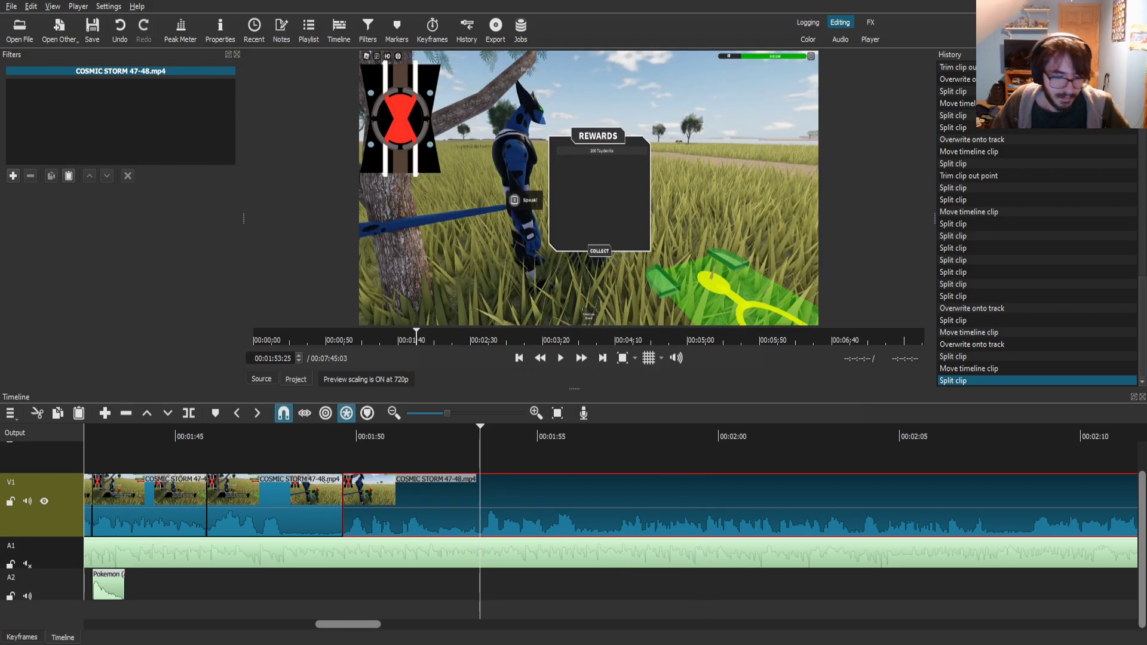
pyautogui.press('s')
# - Play the gameplay section starting at 00:01:53:25 and split it at 00:02:07:27
pyautogui.click(513, 502)
pyautogui.click(561, 358)
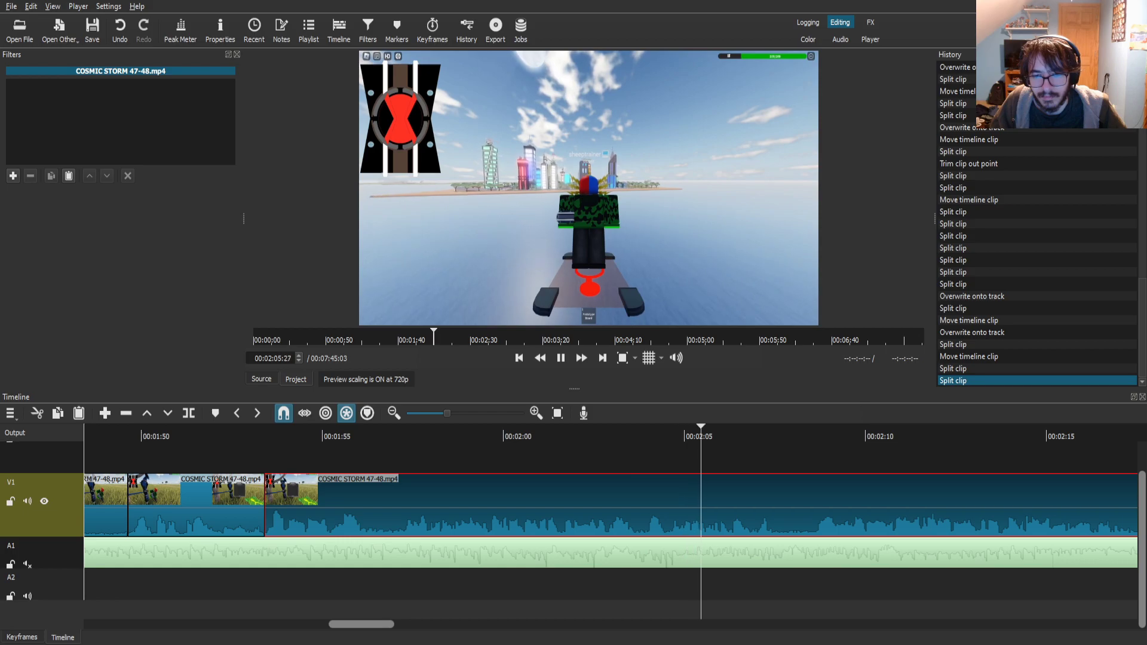
pyautogui.press('space')
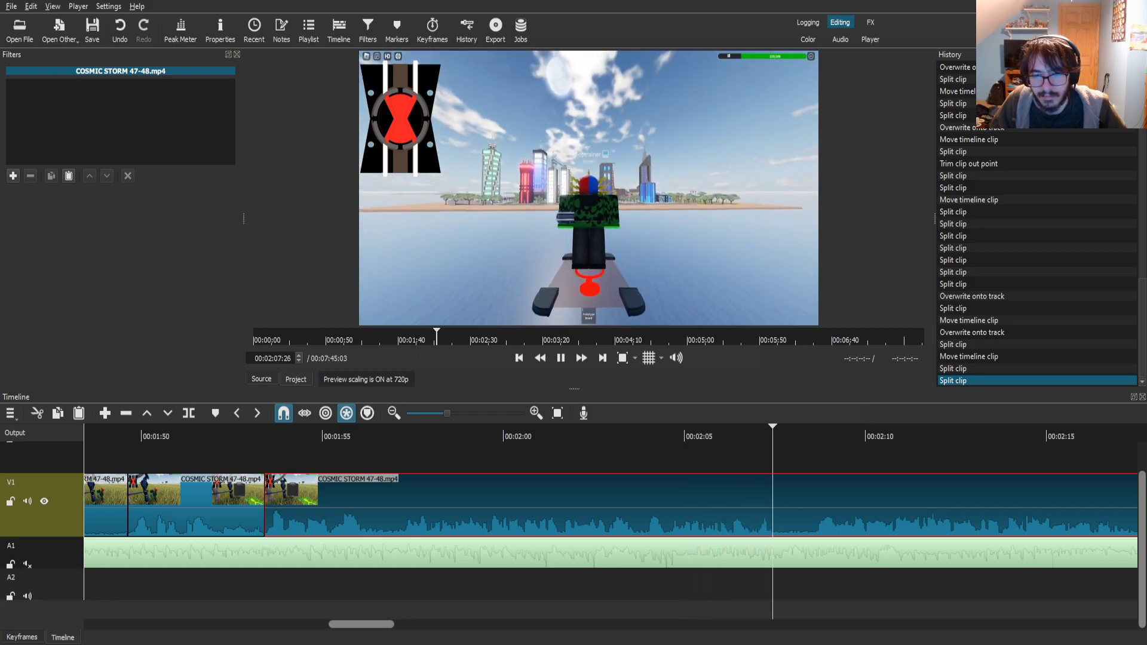
pyautogui.press('s')
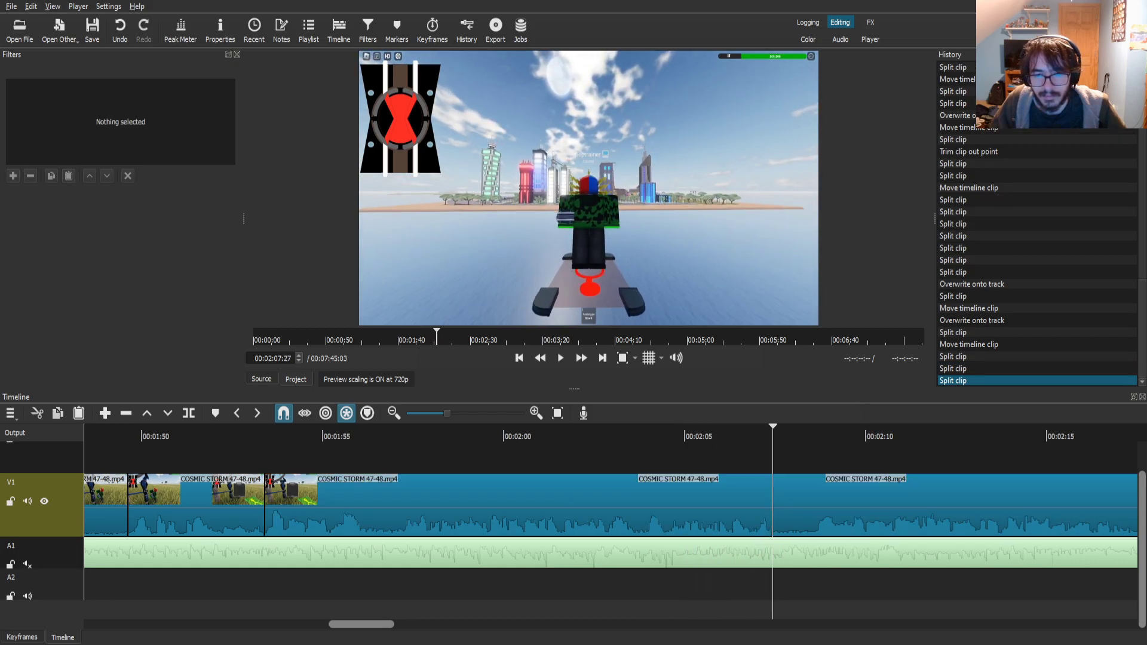
# - Add a Text: Simple filter reading "Stage 2: Anger" with outline thickness 20 to the section from 00:01:53:25 to 00:02:07:27
pyautogui.moveTo(592, 437); pyautogui.dragTo(572, 437)
pyautogui.click(12, 175)
pyautogui.write('tex')
pyautogui.press('Return')
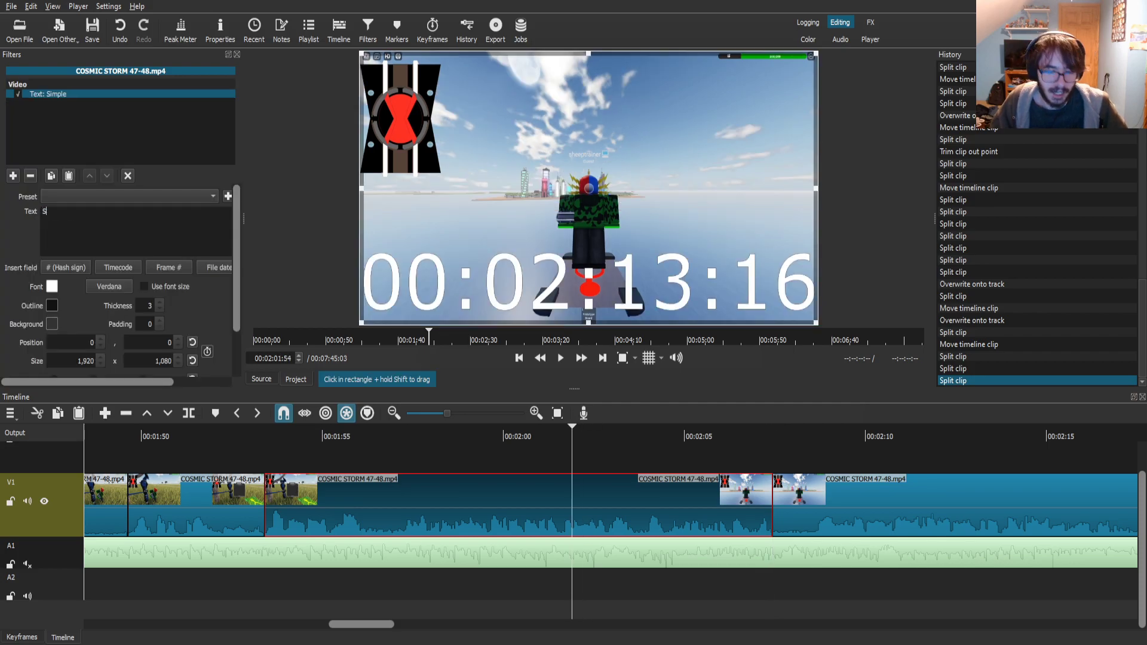
pyautogui.write('Stage 2')
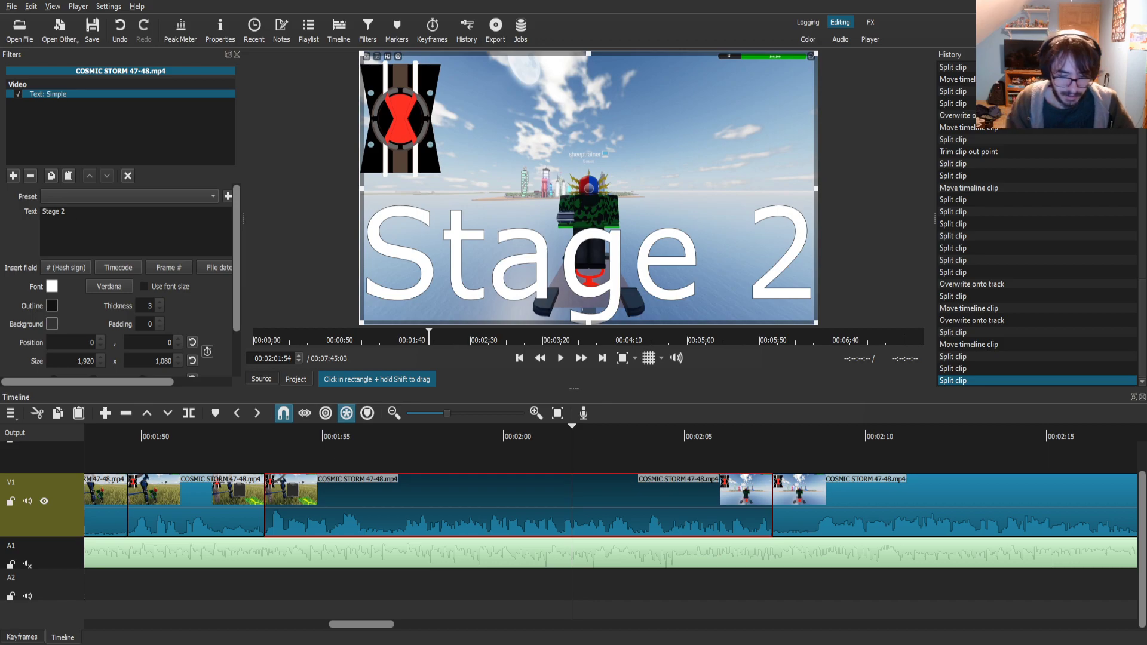
pyautogui.write(': Anger')
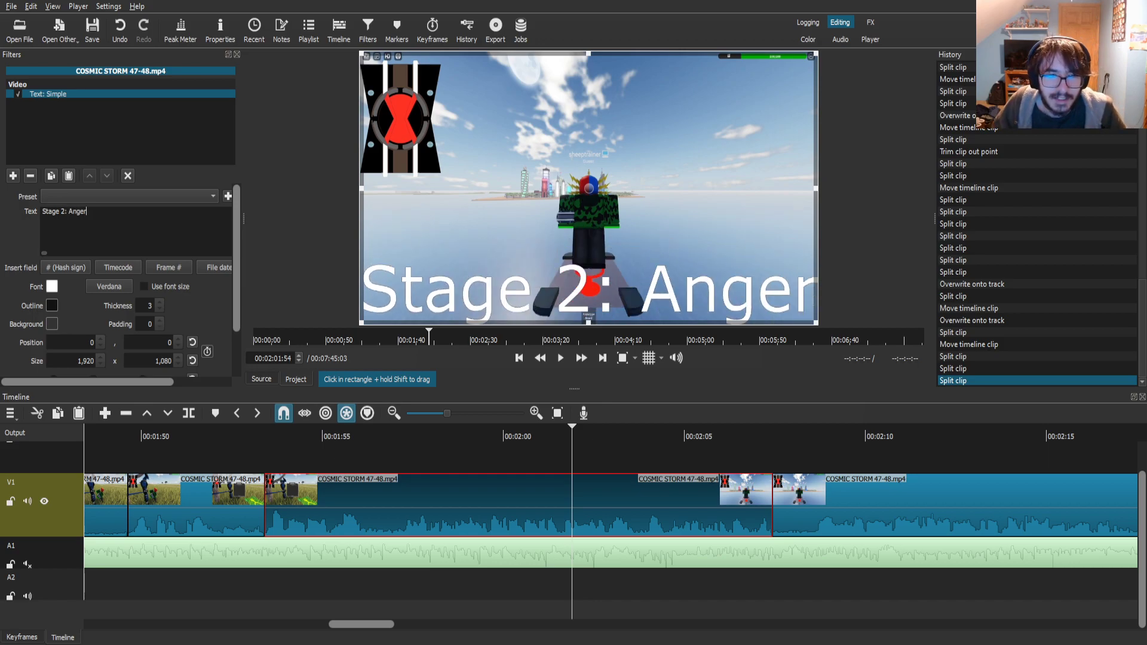
pyautogui.click(160, 302)
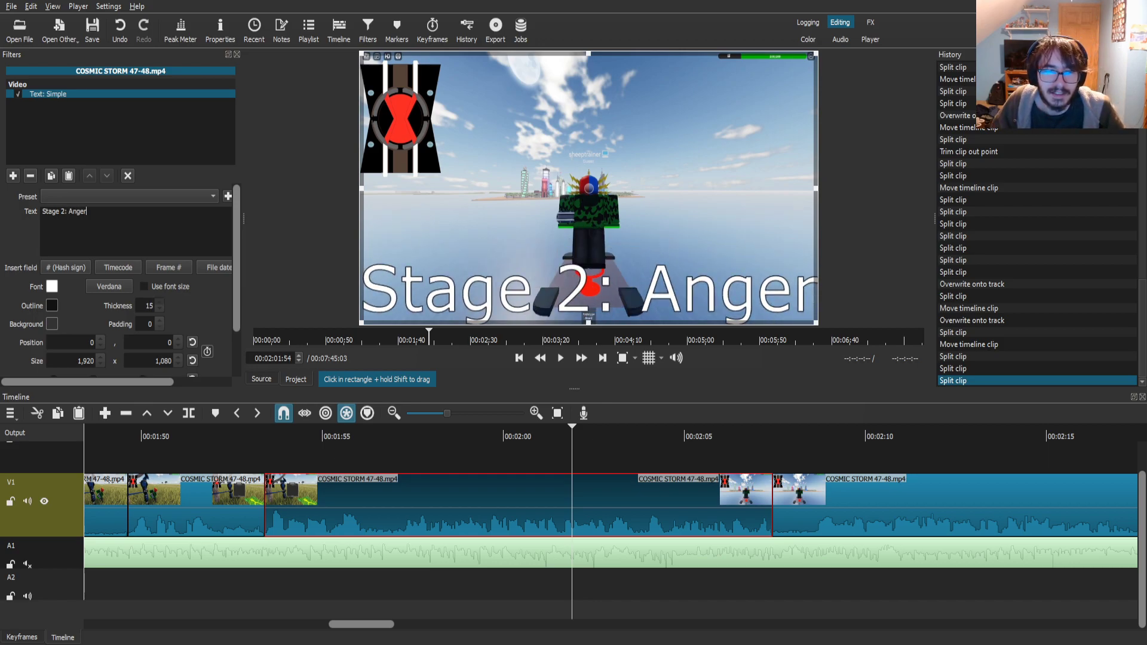
# - Play back the Stage 2: Anger section from just before its start, select the following clip and save the project
pyautogui.press('j')
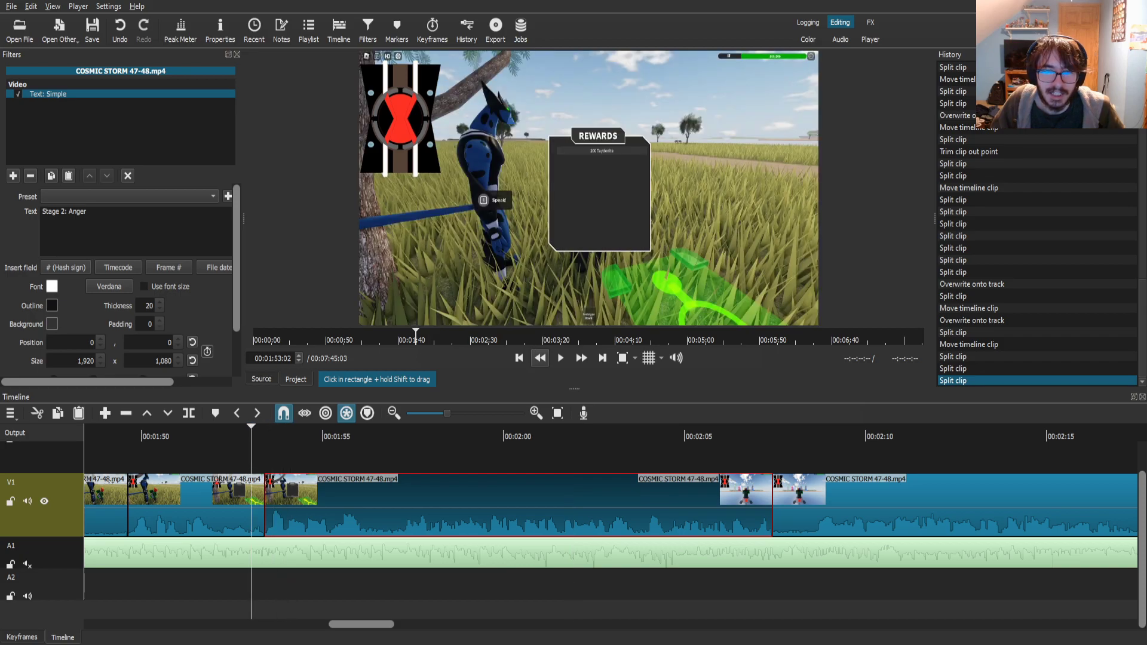
pyautogui.press('space')
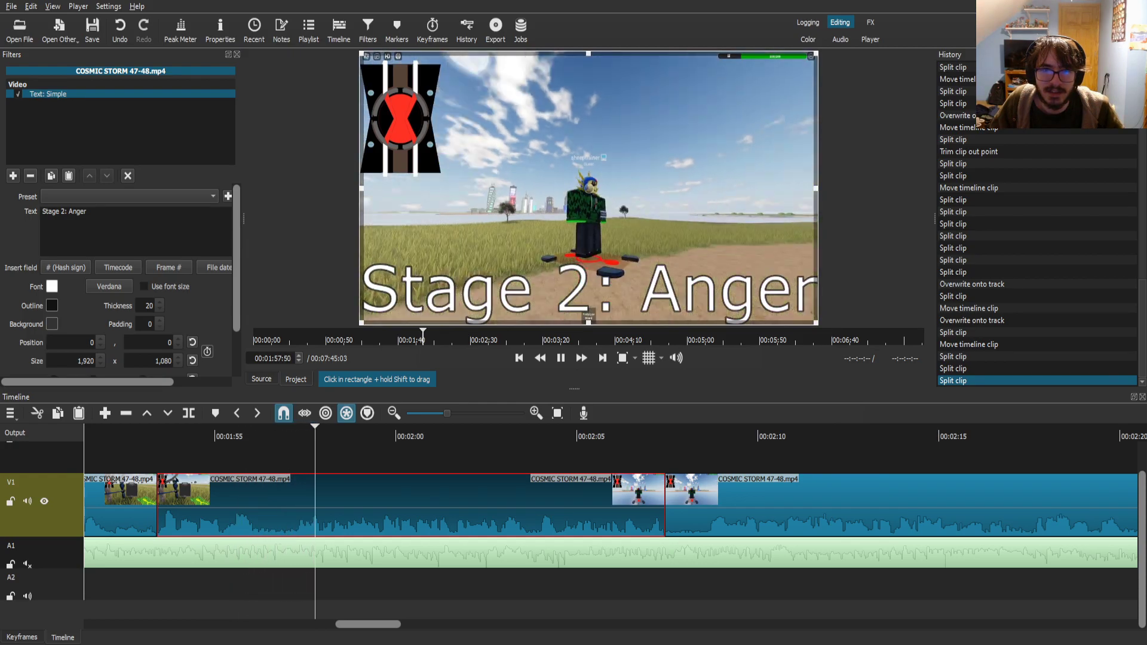
pyautogui.click(836, 505)
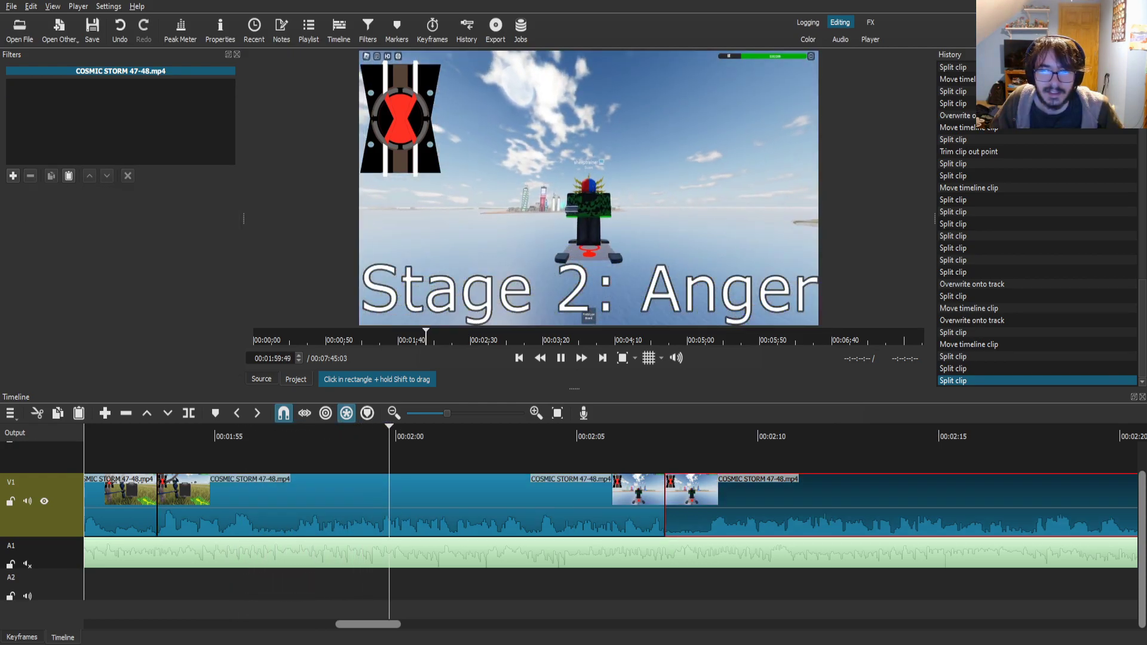
pyautogui.hotkey('ctrl', 's')
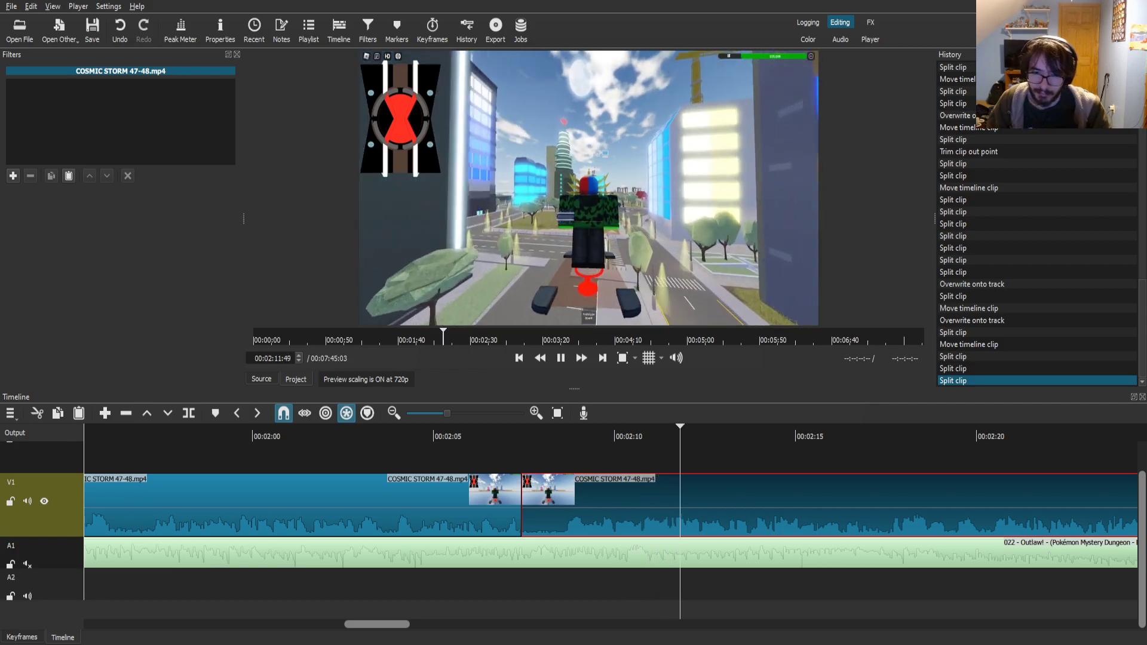
# - Find the next cut point by playing the city flight footage and split the gameplay clip at 00:02:10:59
pyautogui.click(572, 436)
pyautogui.click(561, 358)
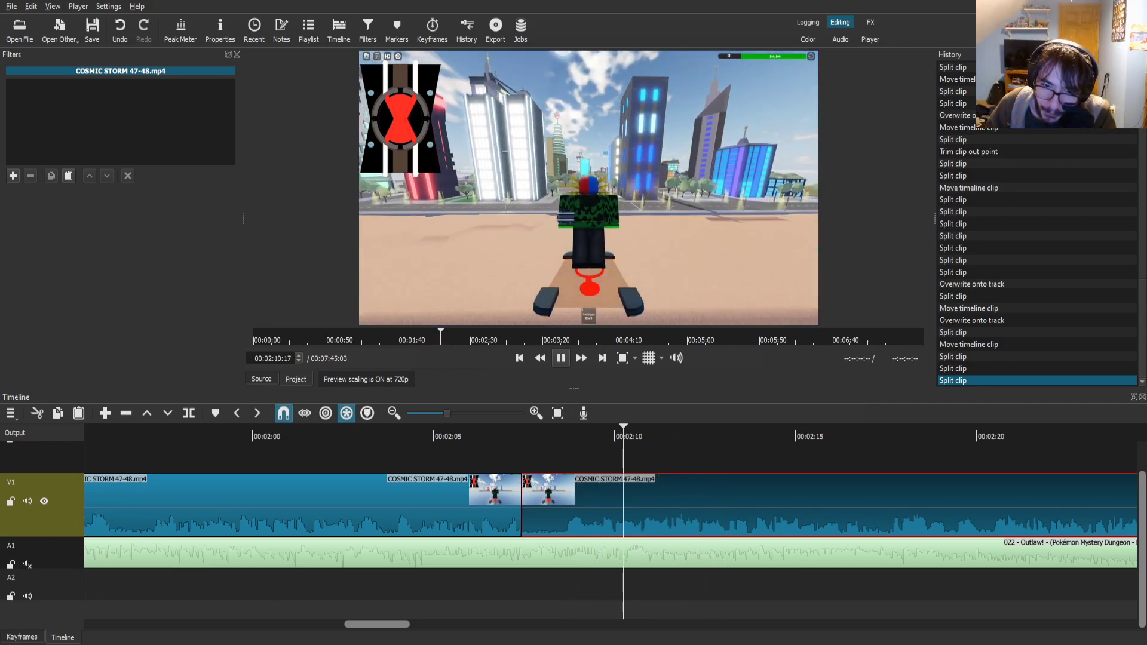
pyautogui.click(642, 436)
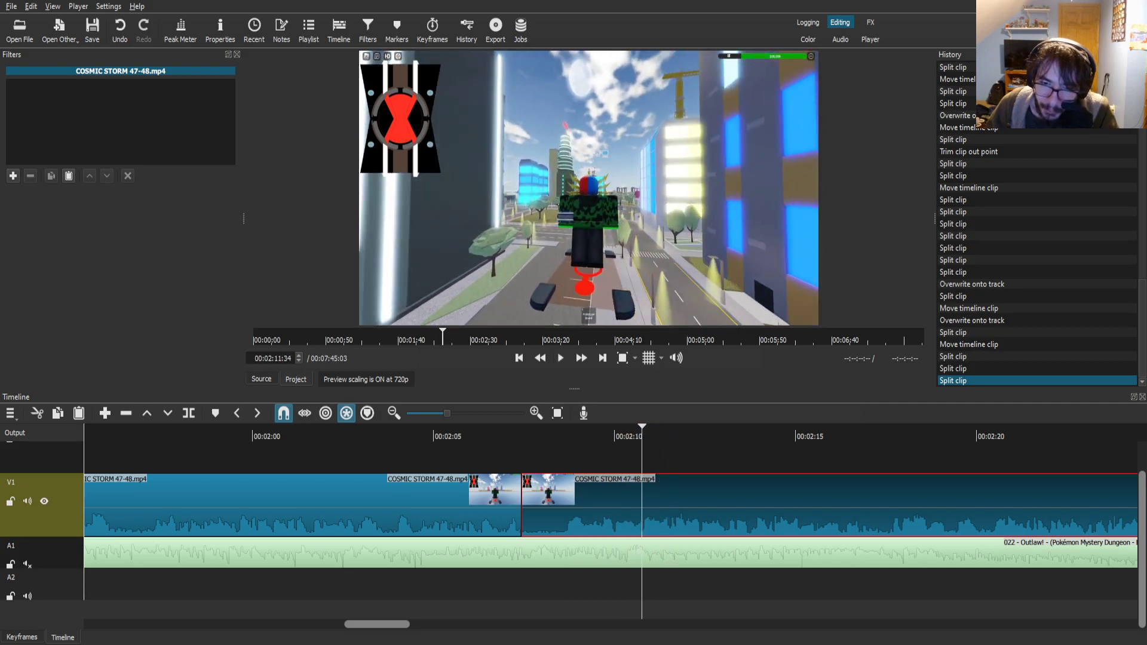
pyautogui.press('space')
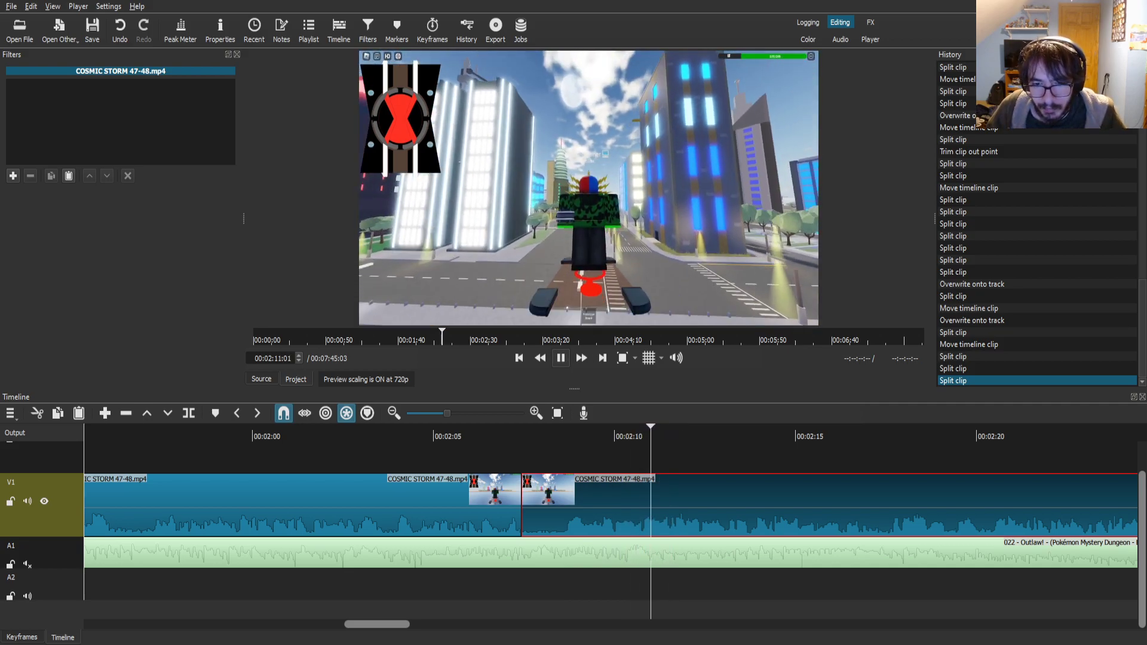
pyautogui.click(650, 436)
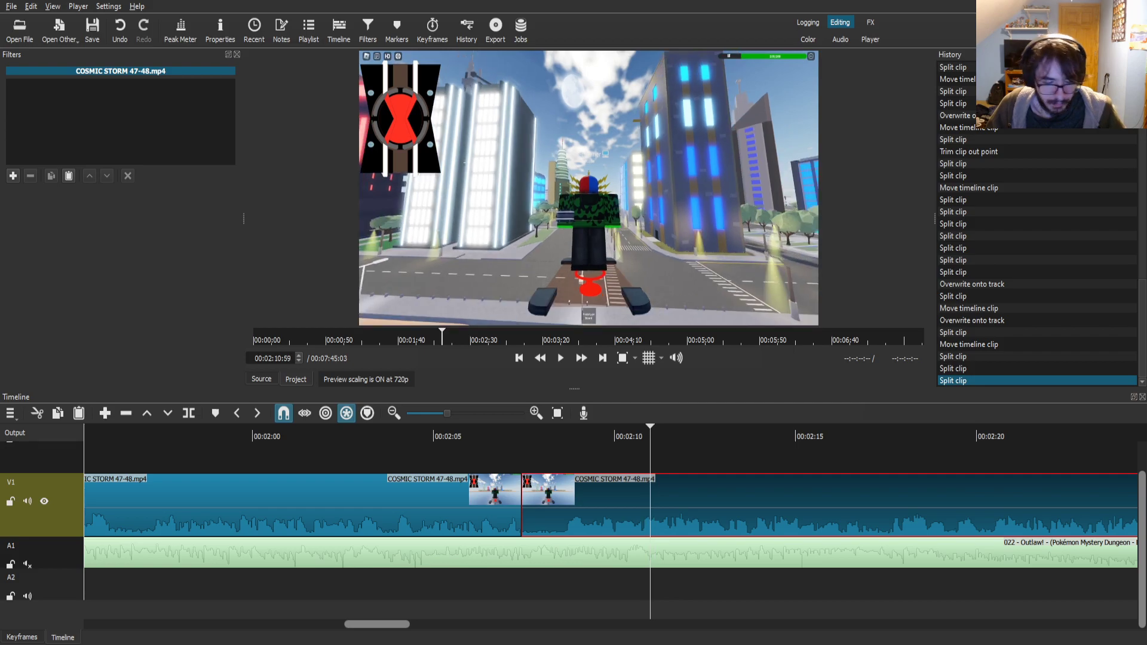
pyautogui.press('s')
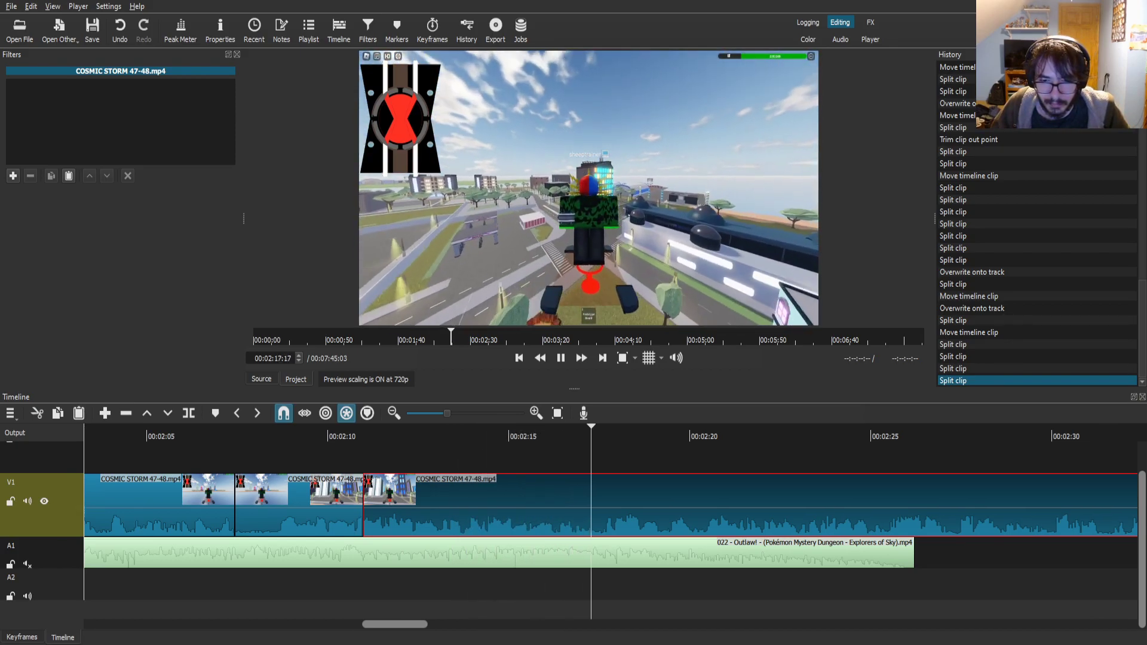
# - Play the city flight footage to the next stage change and split the gameplay clip at 00:02:17:36
pyautogui.press('space')
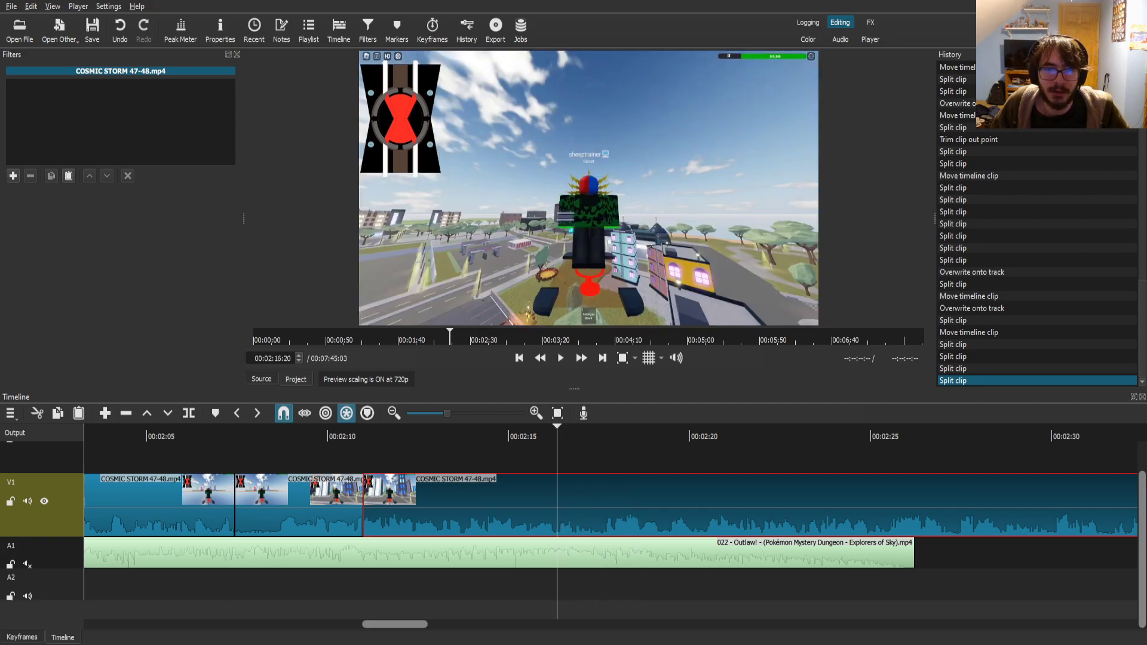
pyautogui.press('space')
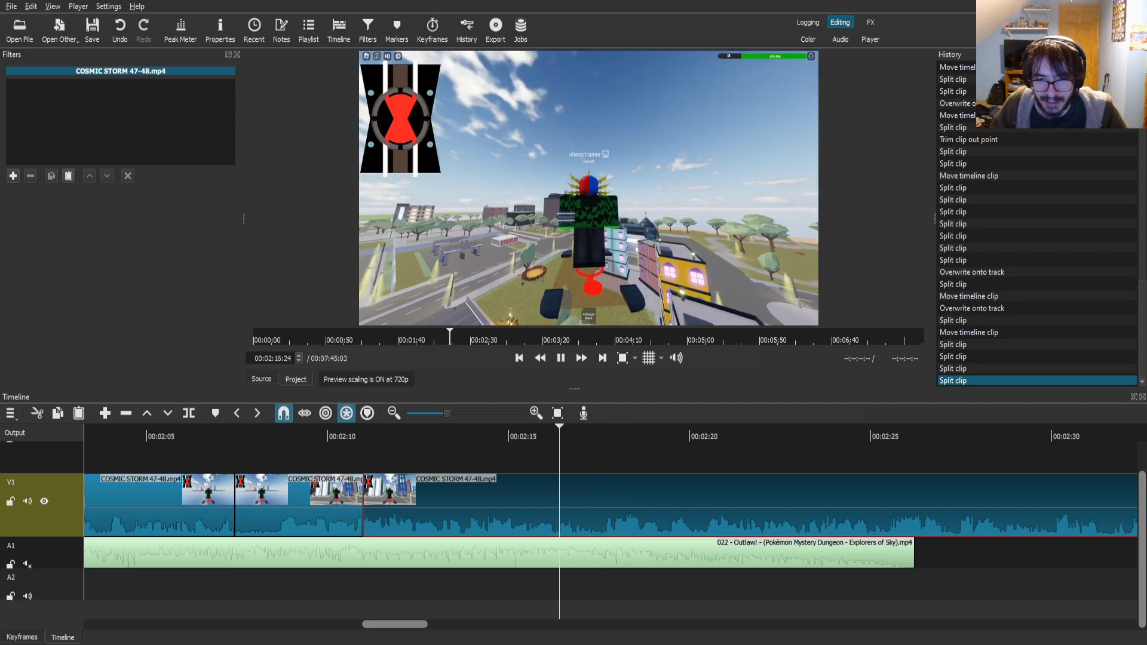
pyautogui.press('space')
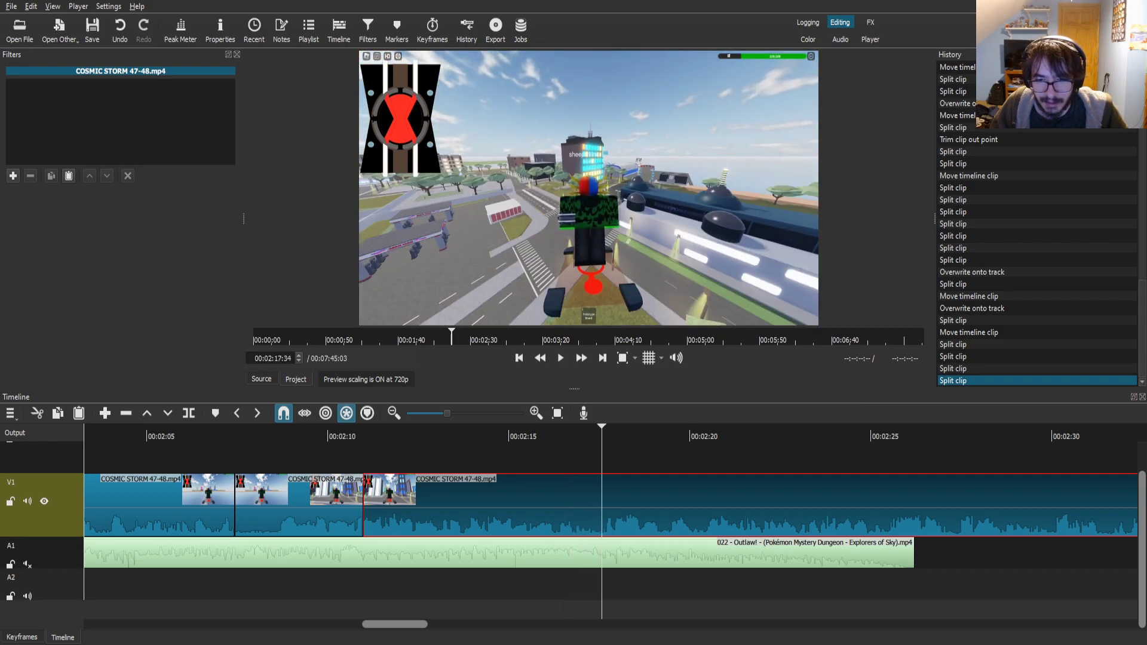
pyautogui.press('s')
# - Split the Outlaw! music clip on A1 at 00:02:17:36 and lift the part after the split
pyautogui.click(633, 555)
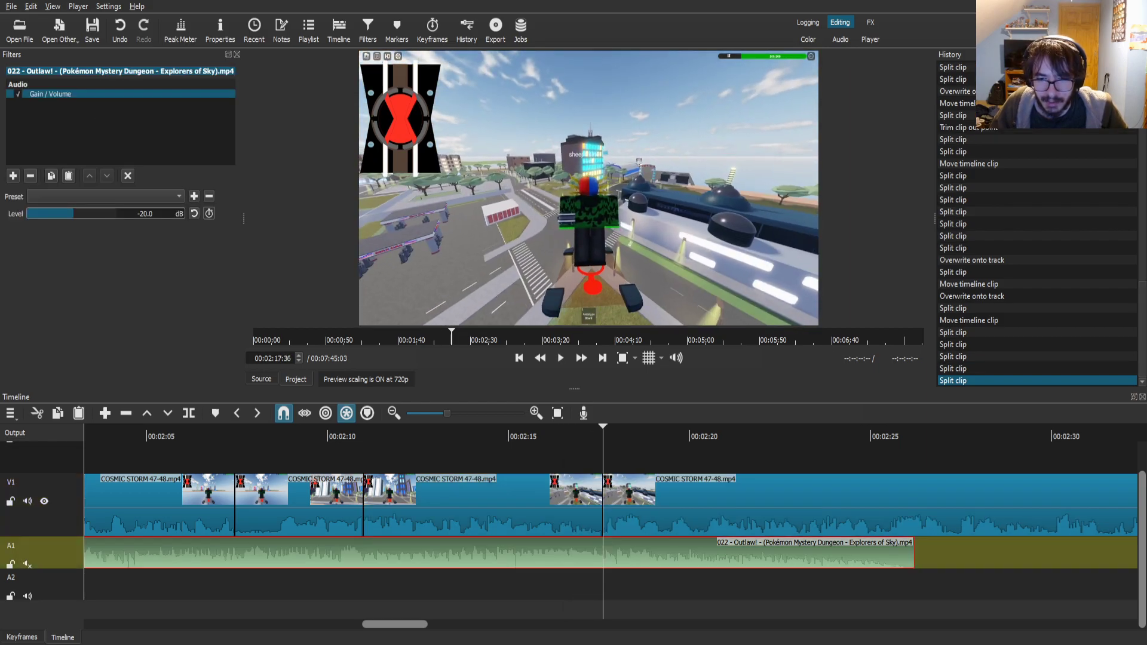
pyautogui.press('s')
pyautogui.click(664, 549)
pyautogui.press('z')
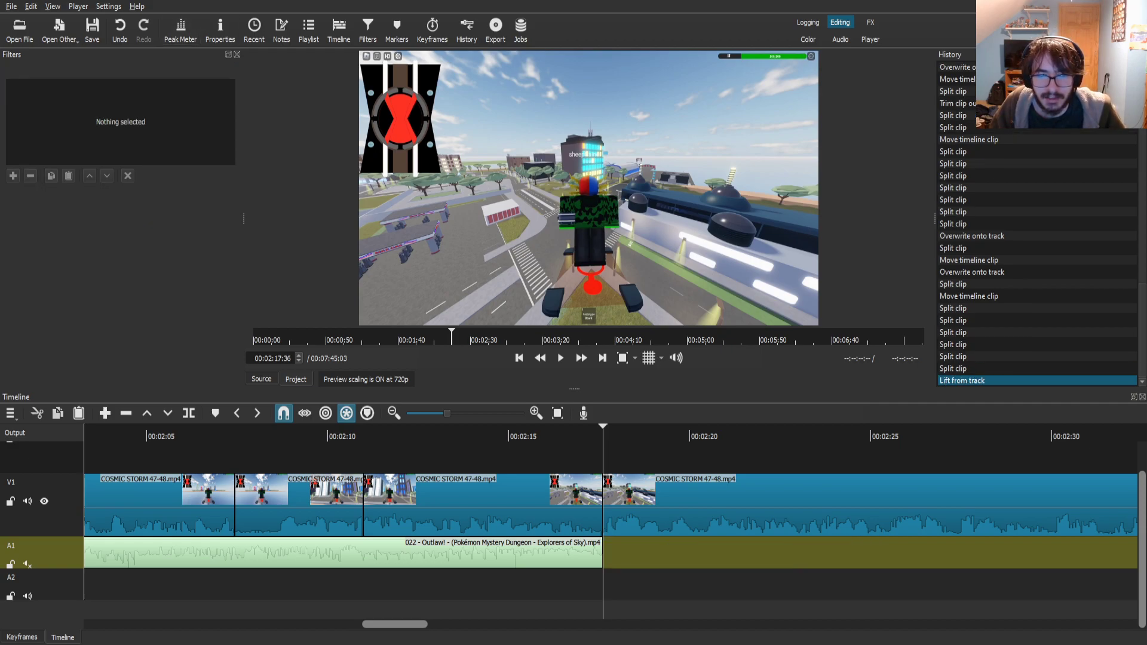
# - Place the Outlaw! music again on A1 from 00:02:17:36 and add a Gain / Volume filter at -20 dB
pyautogui.click(261, 379)
pyautogui.moveTo(507, 256); pyautogui.dragTo(606, 553)
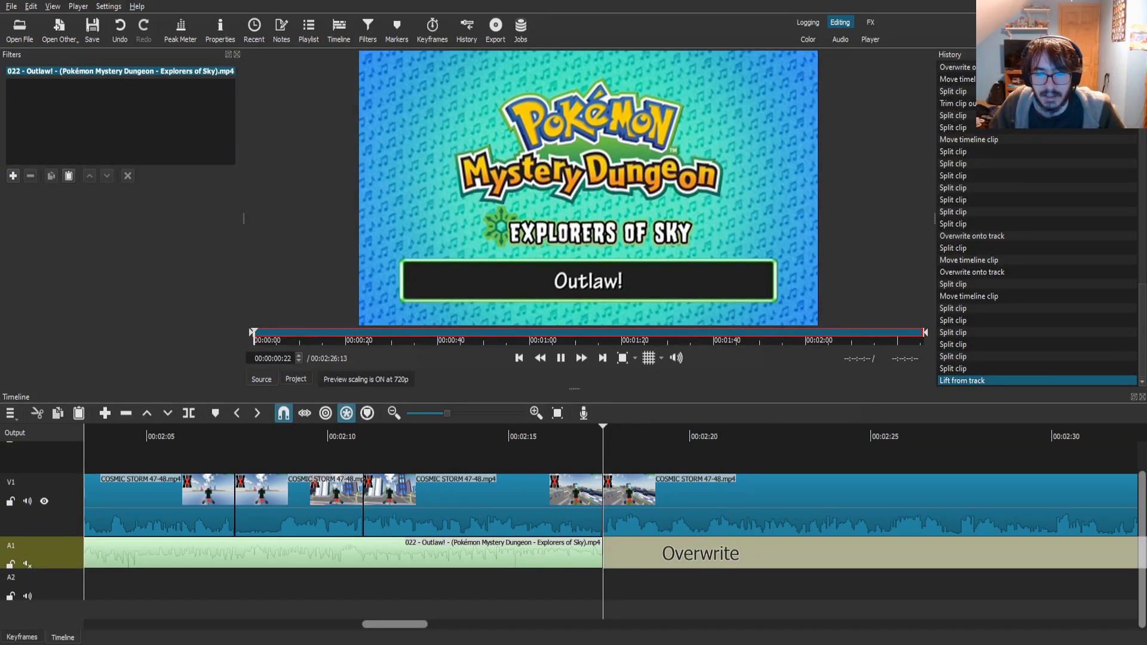
pyautogui.moveTo(700, 553); pyautogui.dragTo(700, 553)
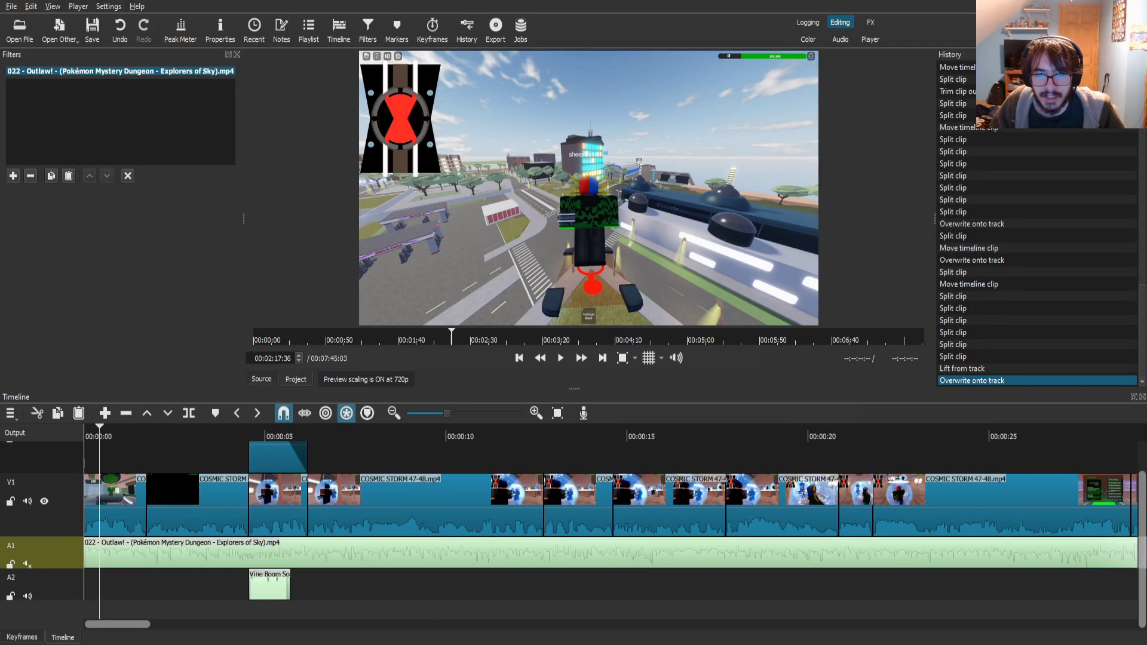
pyautogui.hscroll(8, 610, 519)
pyautogui.write('fga')
pyautogui.click(55, 160)
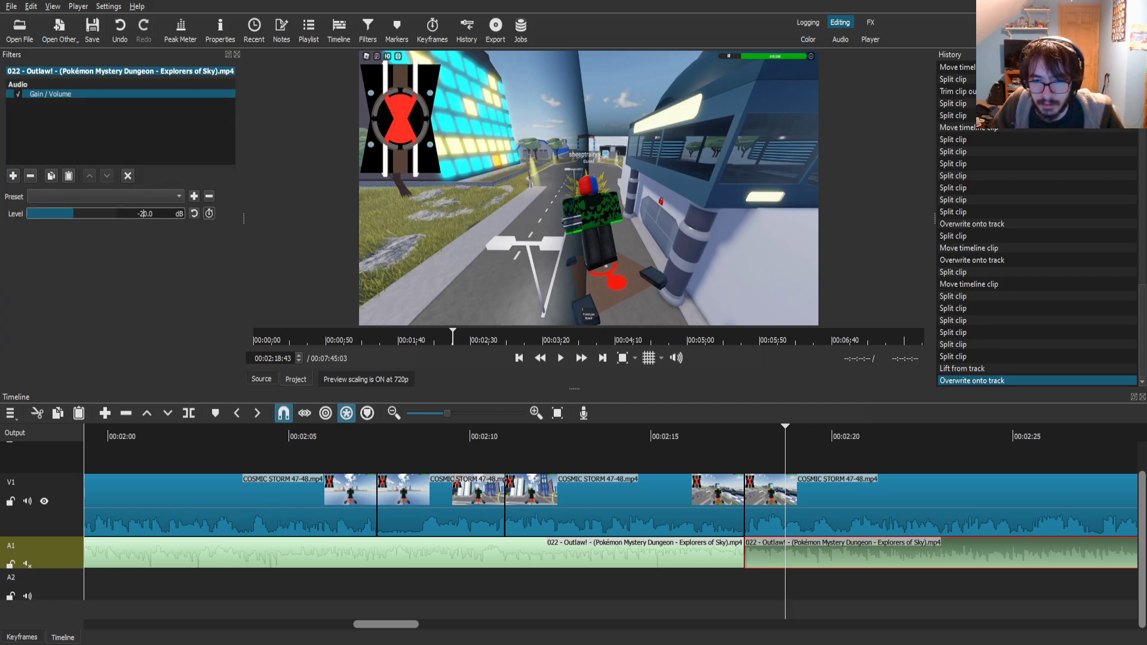
# - Add a Text: Simple filter reading "Stage 3: Bargaining" with a thicker outline to the gameplay section ending at 00:02:17:36
pyautogui.click(625, 518)
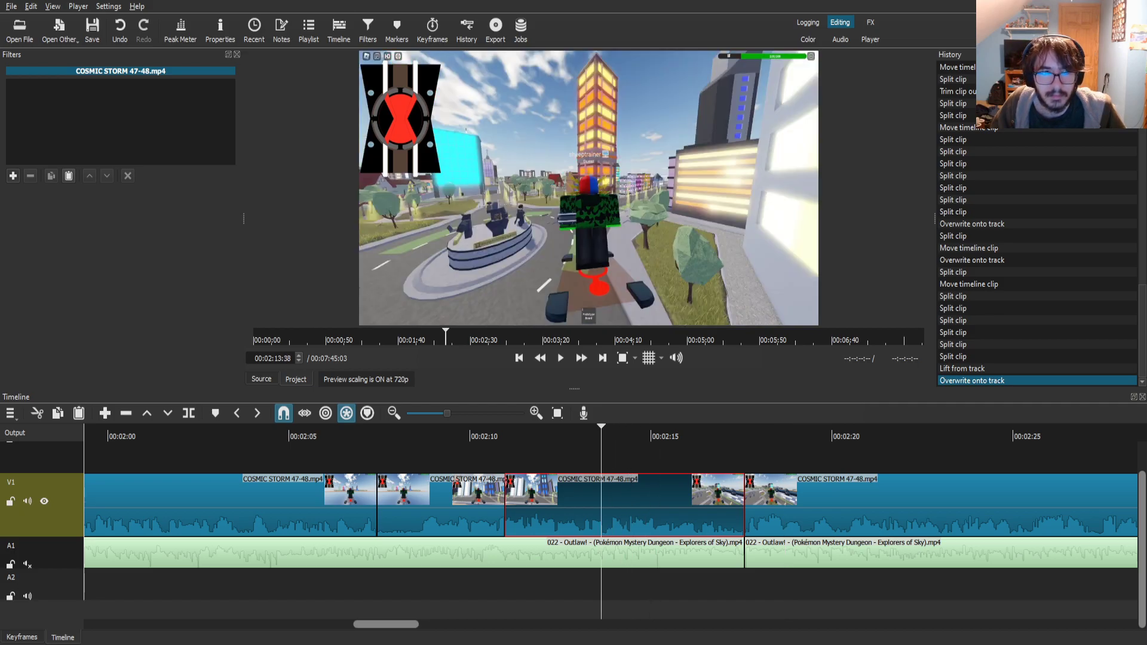
pyautogui.write('fs')
pyautogui.write('ex')
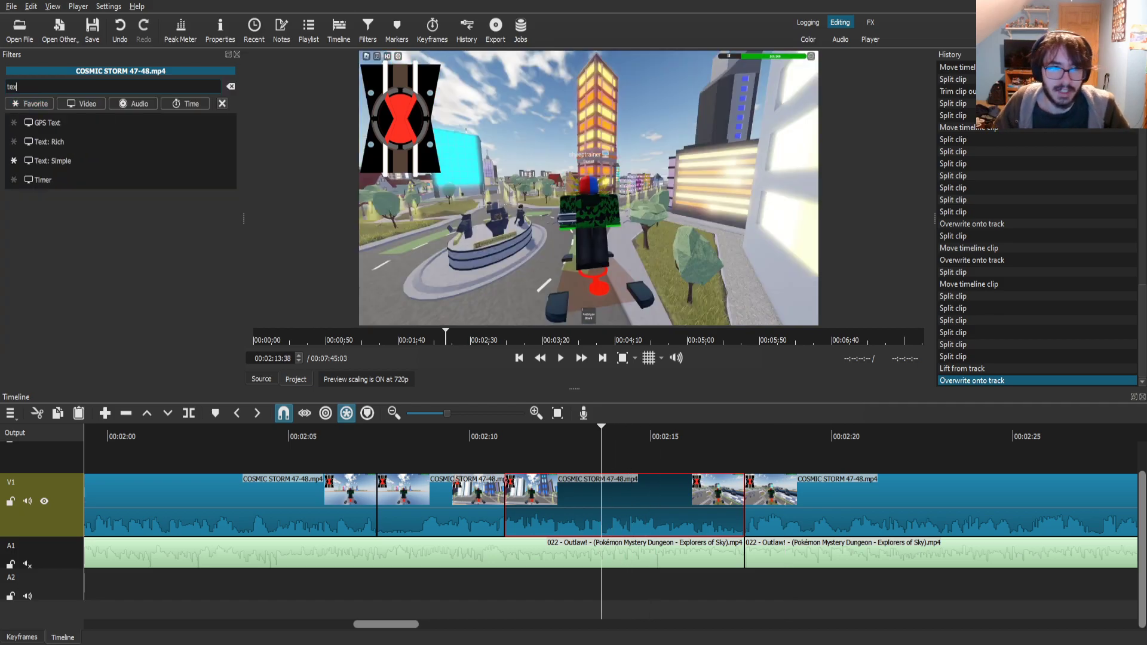
pyautogui.click(54, 161)
pyautogui.write('St')
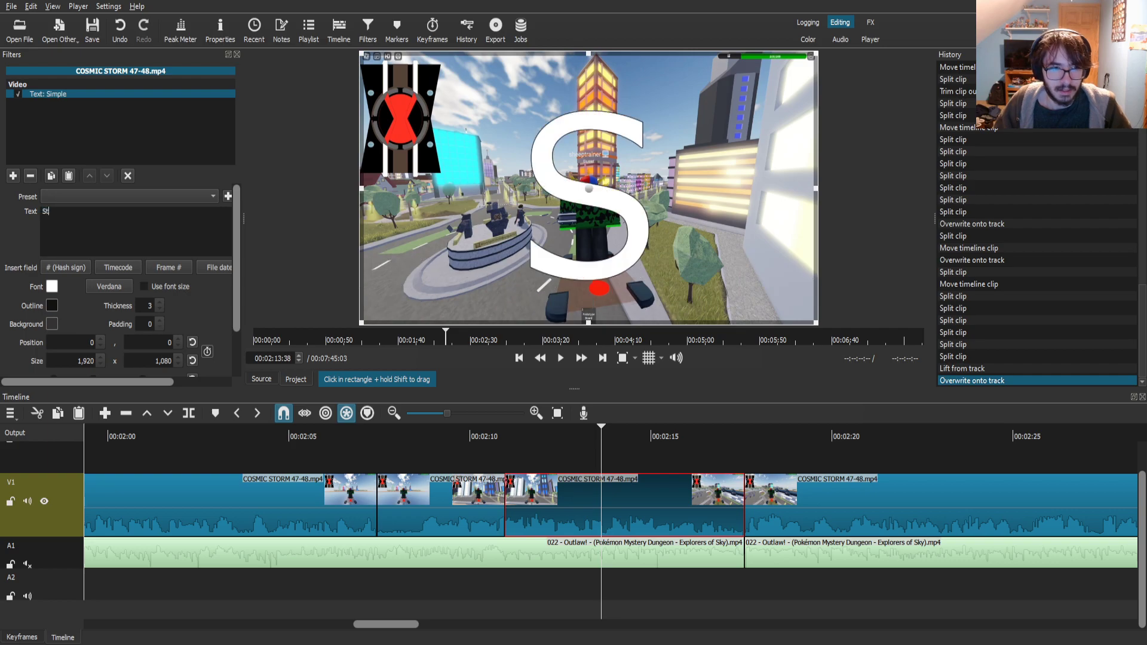
pyautogui.write('age 3:')
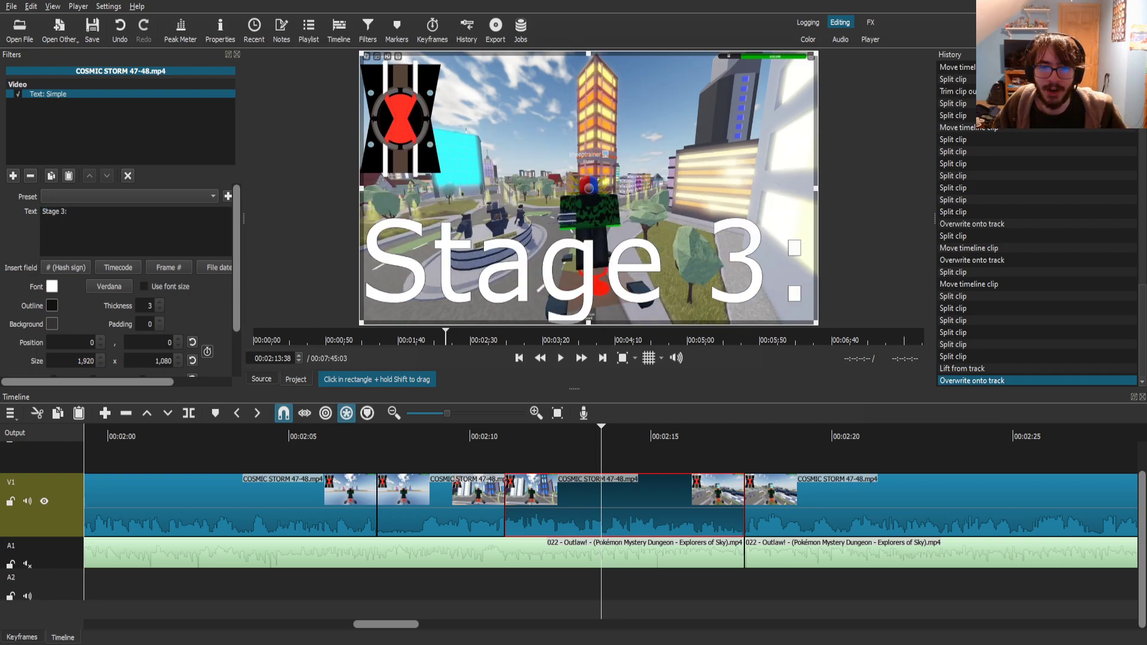
pyautogui.write(' Bargai')
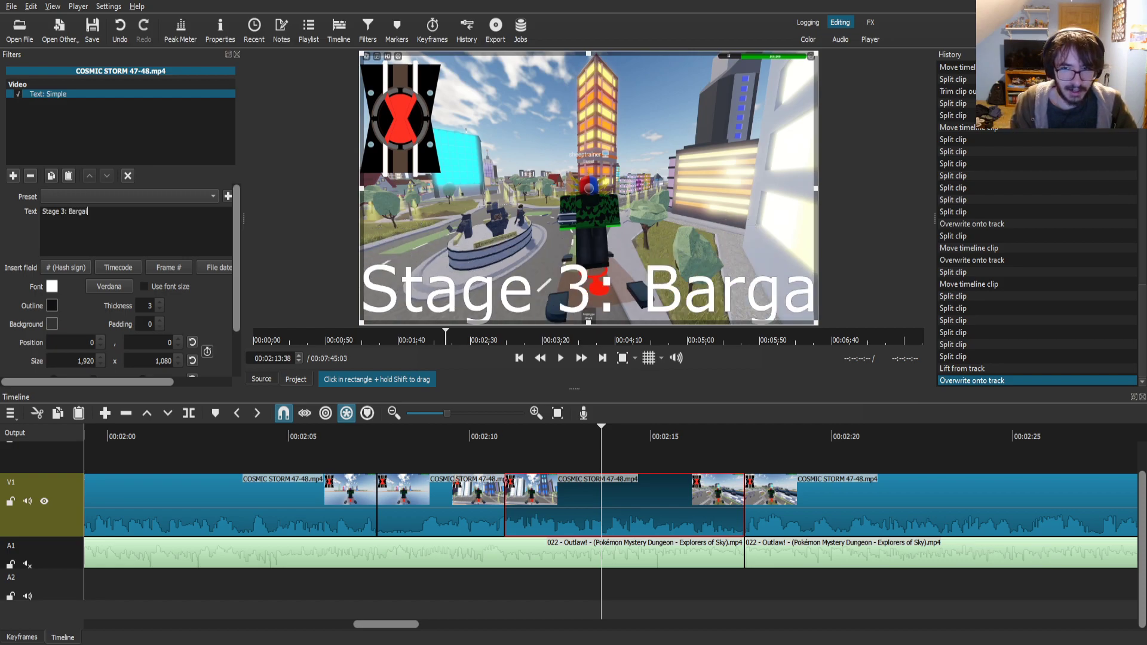
pyautogui.write('ning')
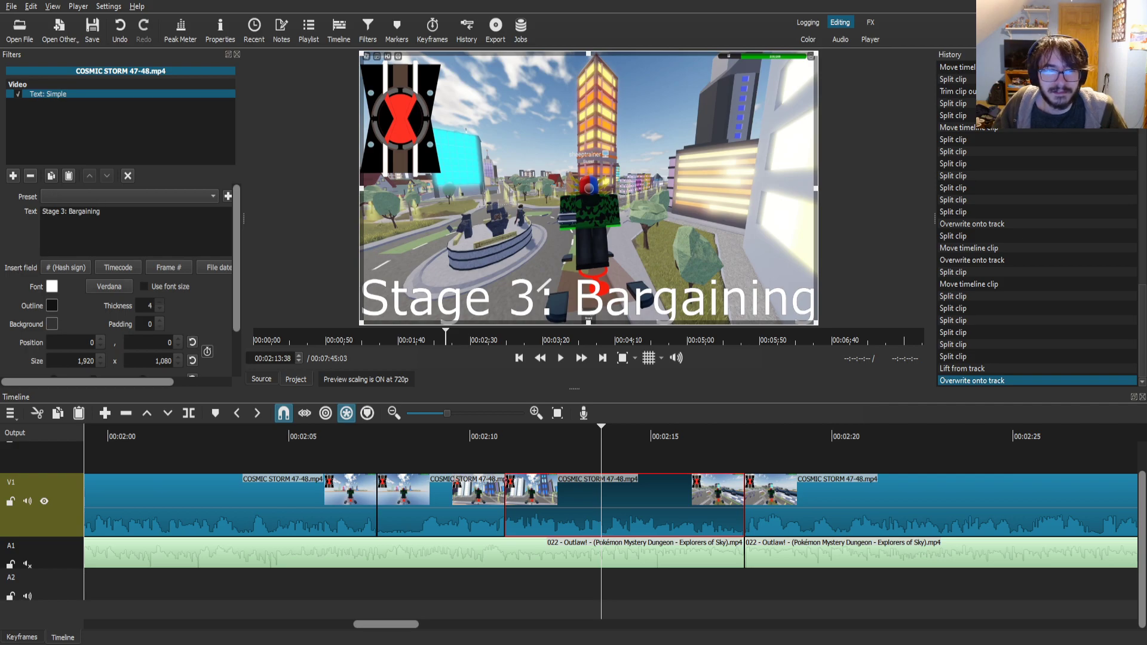
pyautogui.click(160, 303)
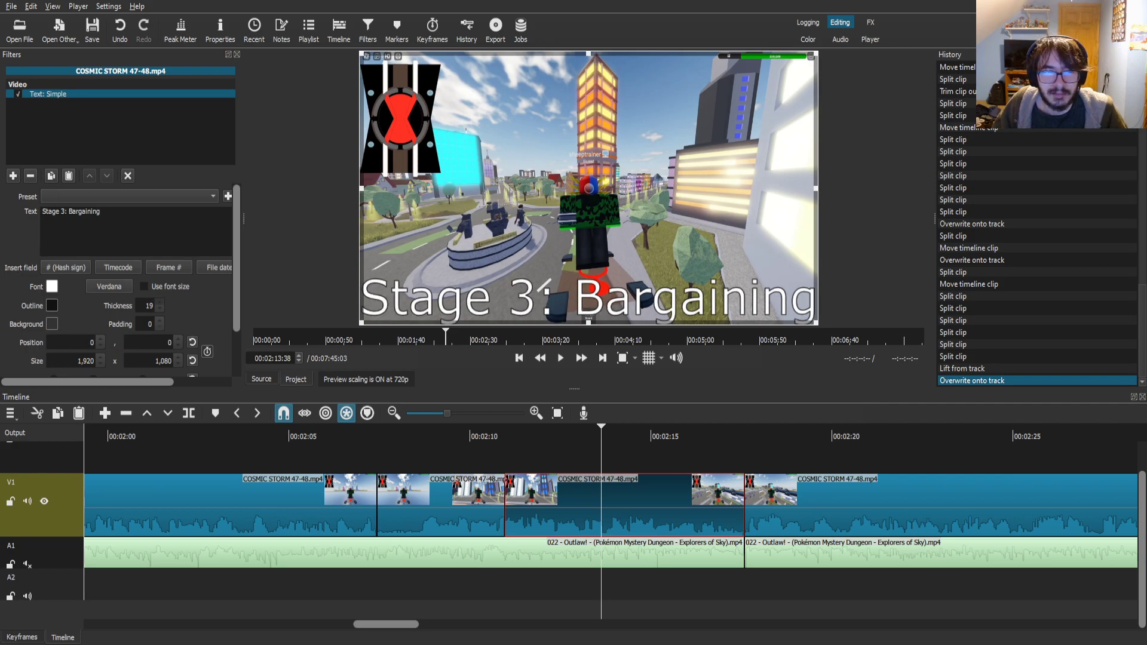
# - Review the gameplay after the Stage 3 section and split the clip at 00:02:24:57
pyautogui.press('space')
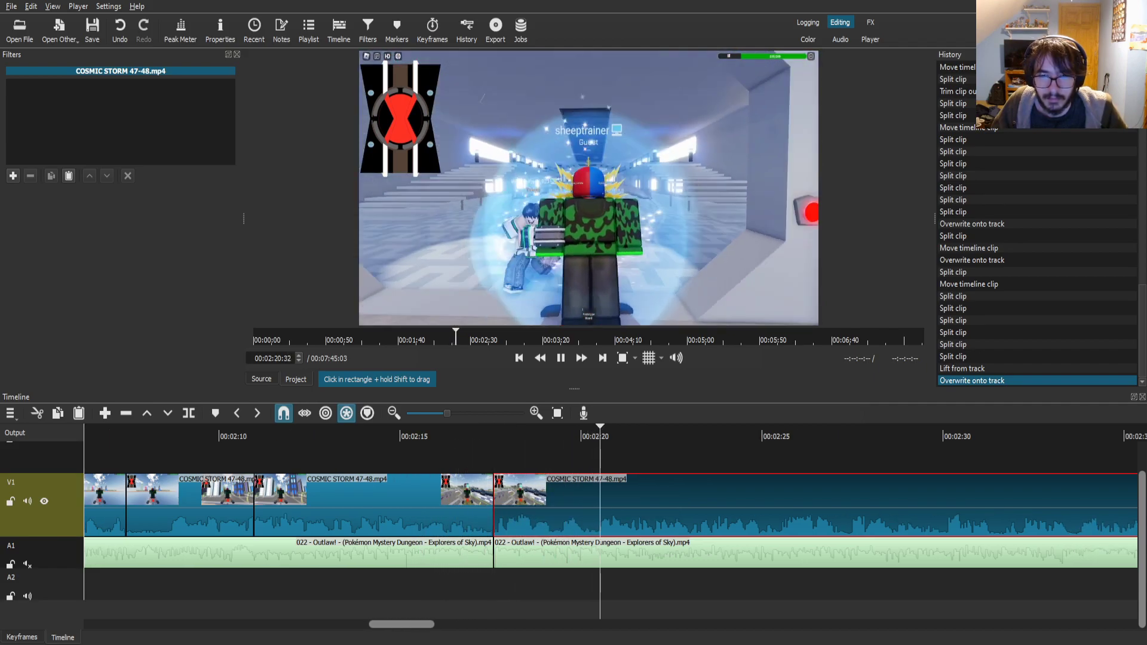
pyautogui.moveTo(584, 437); pyautogui.dragTo(563, 437)
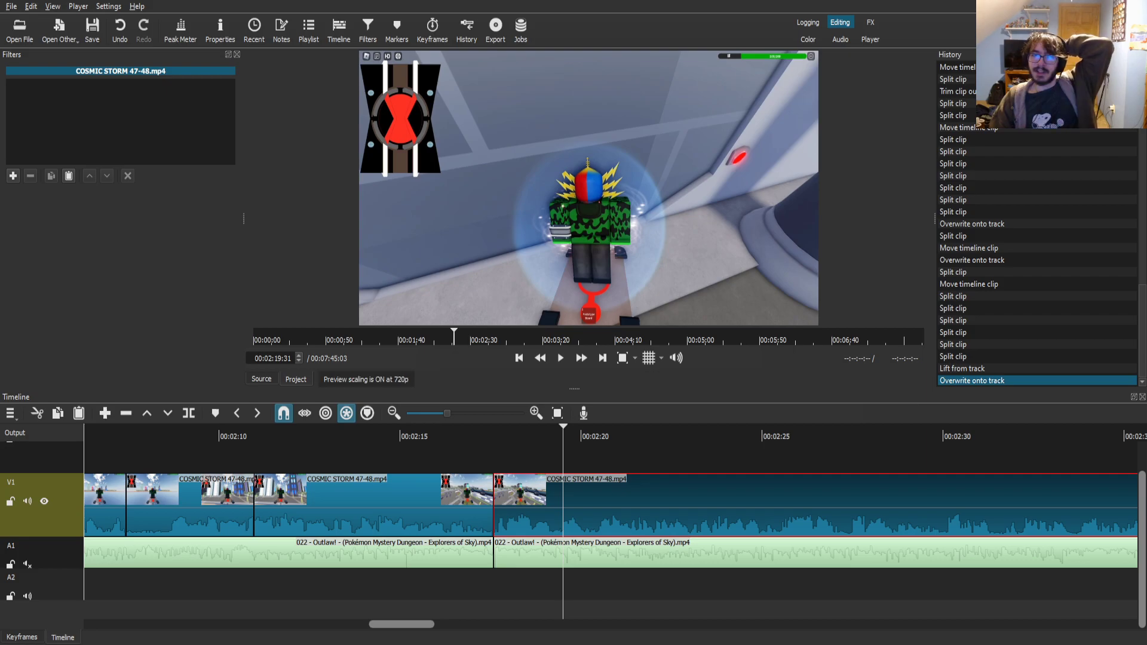
pyautogui.press('space')
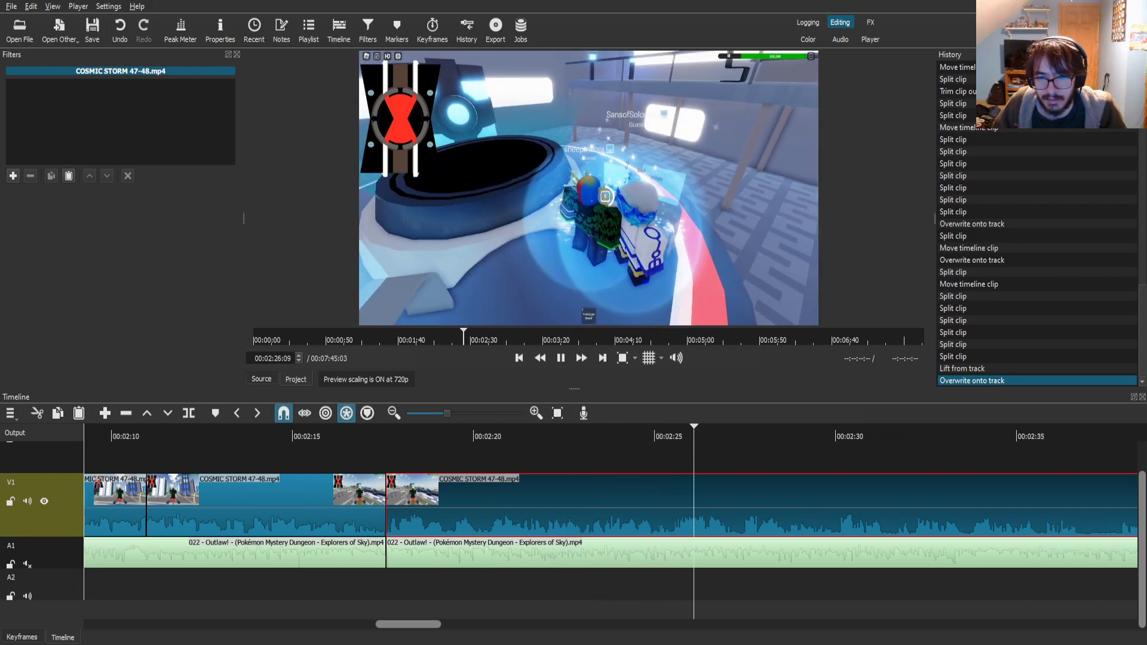
pyautogui.click(589, 436)
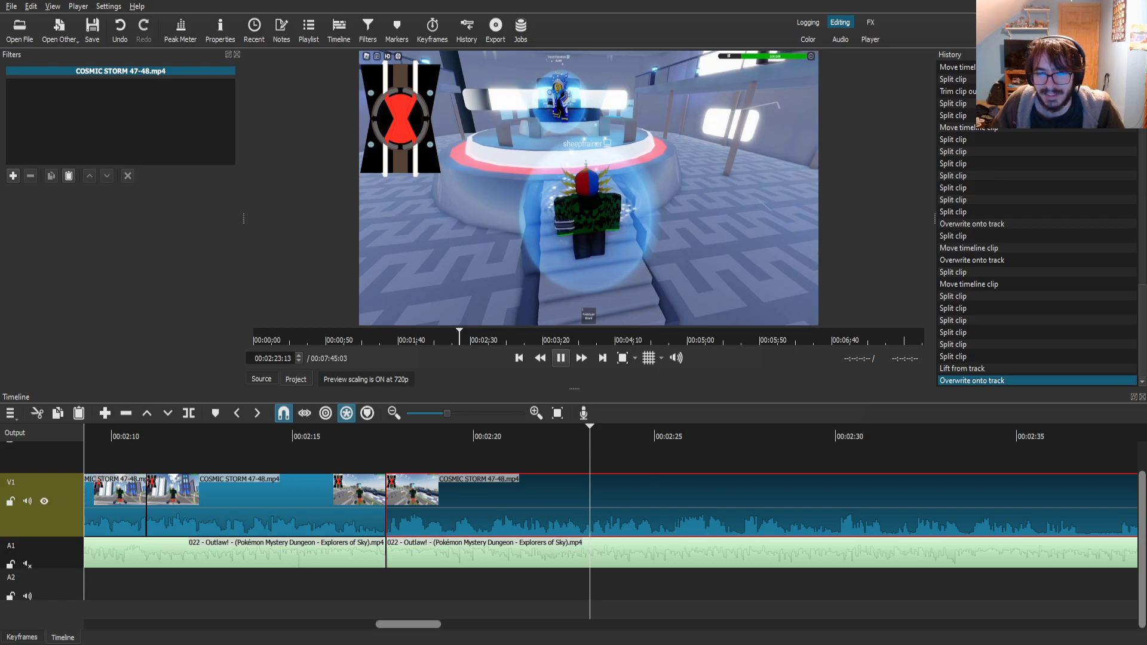
pyautogui.moveTo(650, 437); pyautogui.dragTo(605, 437)
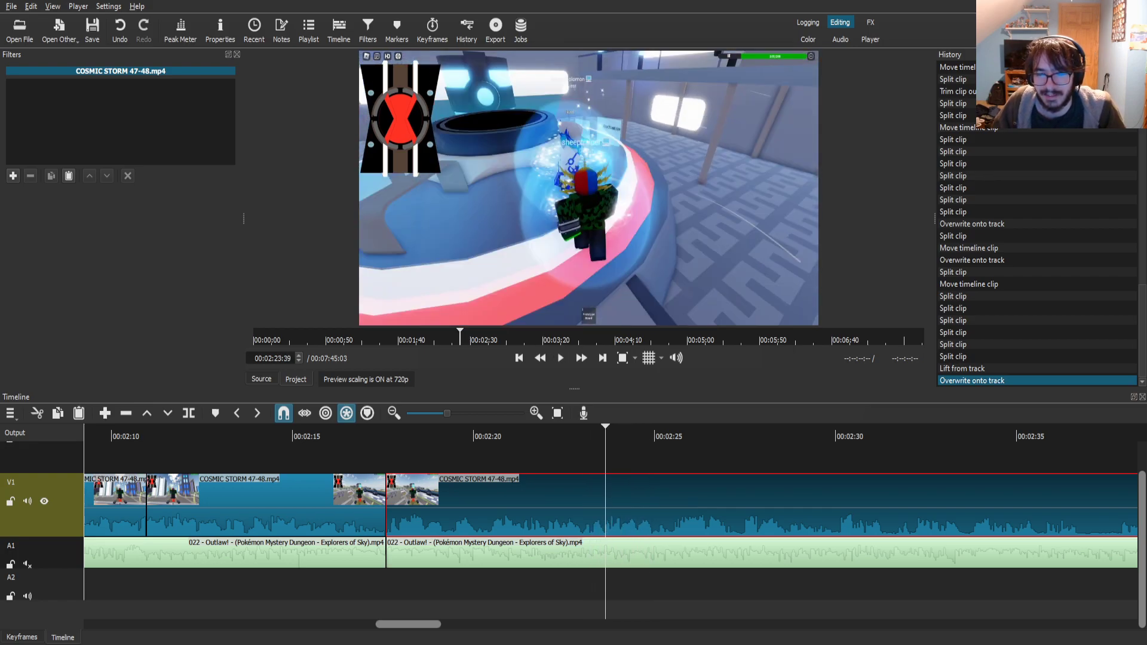
pyautogui.press('l')
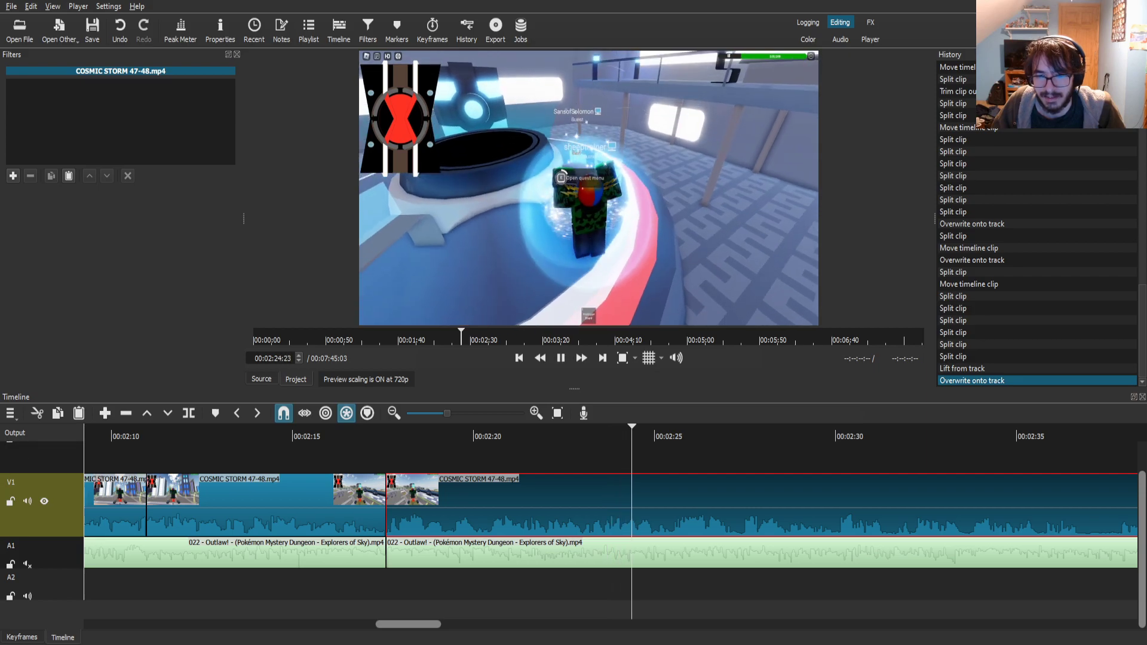
pyautogui.press('k')
pyautogui.press('s')
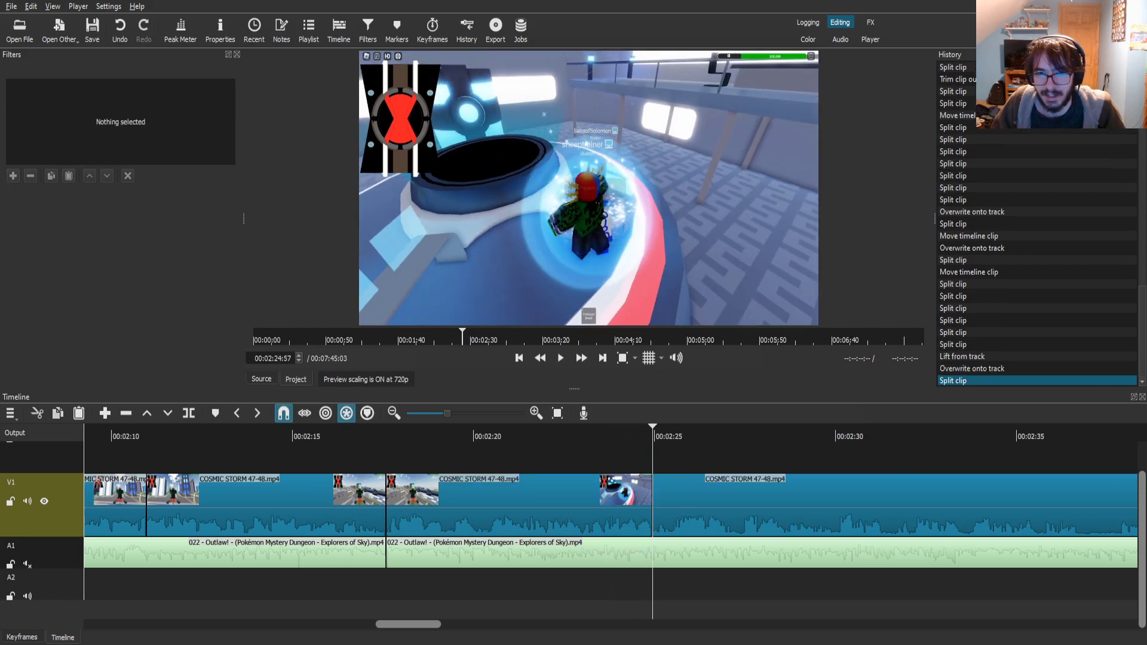
# - Add a Text: Simple filter reading "Stage 4: Depression" with outline thickness 20 to the section from 00:02:17:36 to 00:02:24:57
pyautogui.click(536, 502)
pyautogui.click(13, 175)
pyautogui.write('text')
pyautogui.click(54, 161)
pyautogui.write('Stage 4')
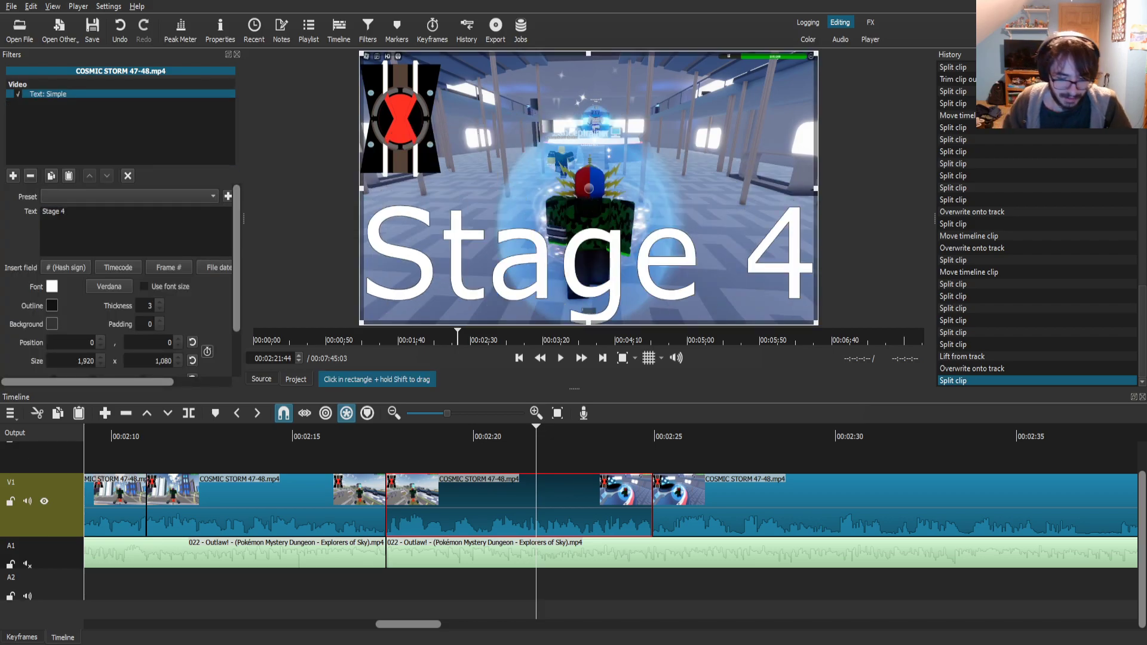
pyautogui.write(': Depression')
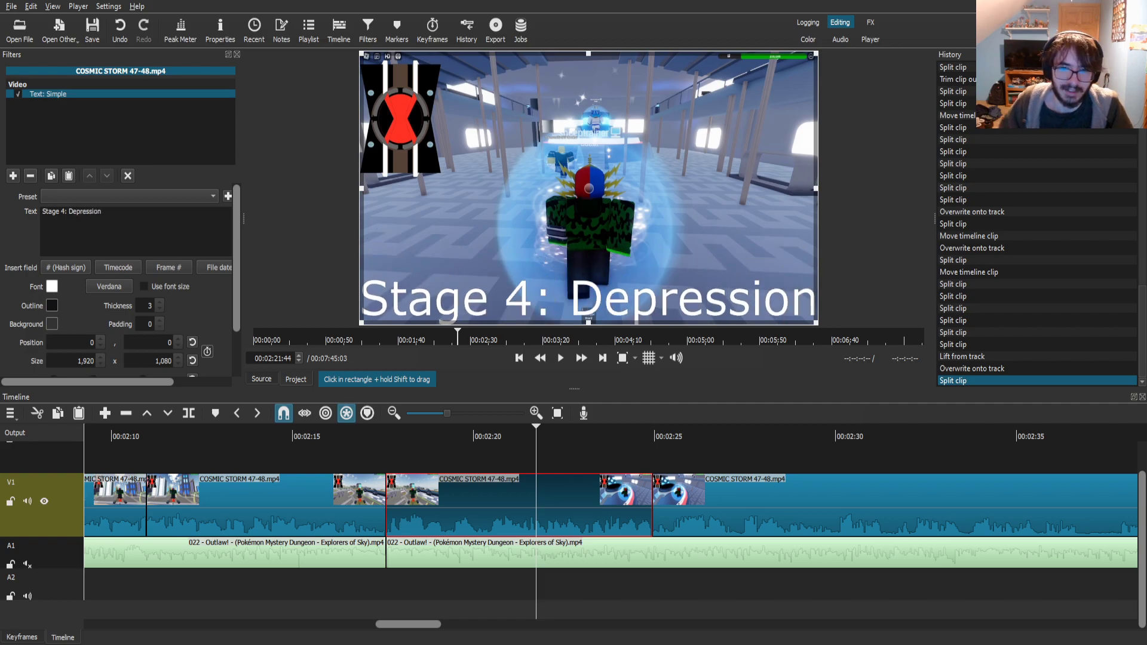
pyautogui.click(159, 302)
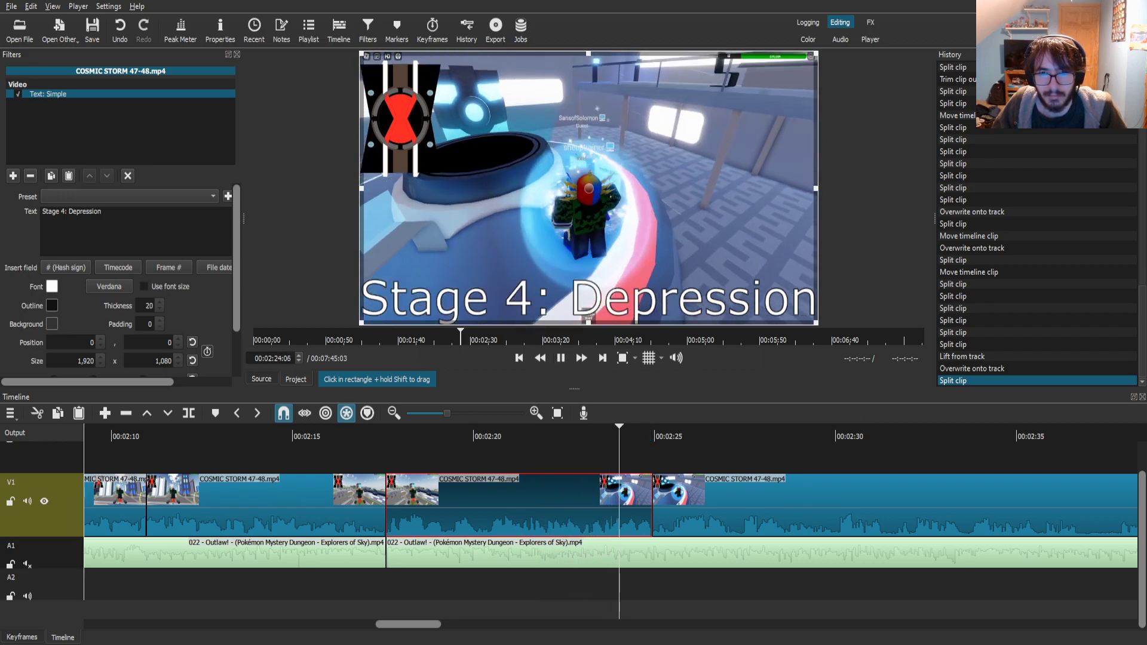
# - Step back frame by frame in the Stage 4: Depression section and split it at 00:02:23:44
pyautogui.press('space')
pyautogui.press('Left')
pyautogui.press('Left')
pyautogui.press('Left')
pyautogui.press('Left')
pyautogui.press('Left')
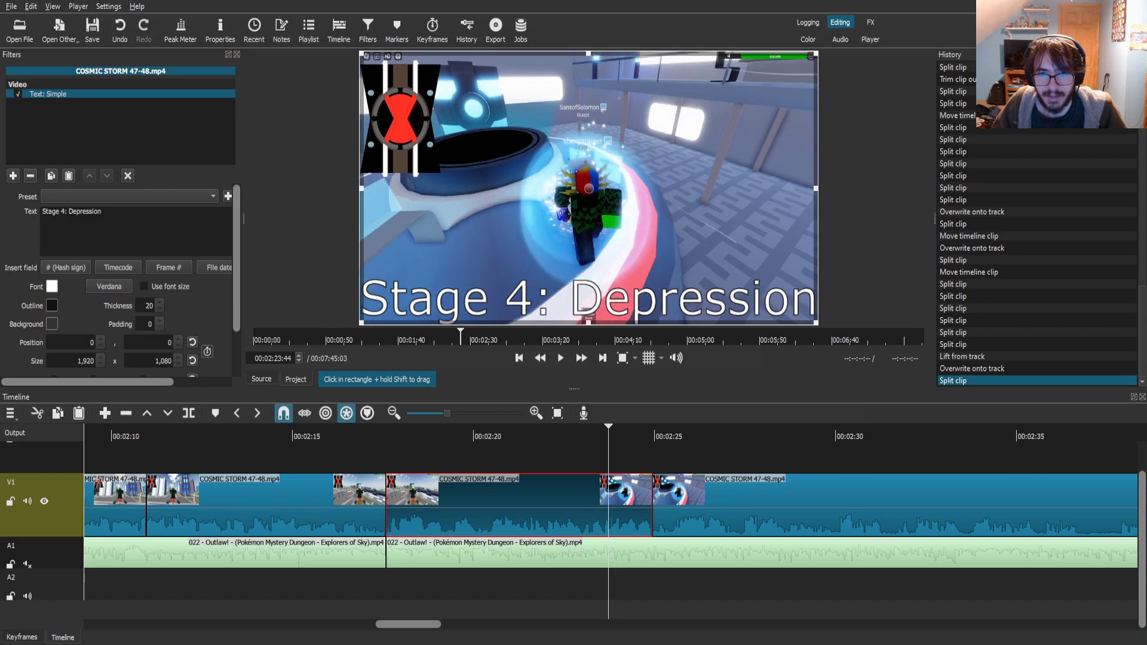
pyautogui.press('Left')
pyautogui.press('Left')
pyautogui.press('Left')
pyautogui.press('Left')
pyautogui.press('Left')
pyautogui.press('Left')
pyautogui.press('s')
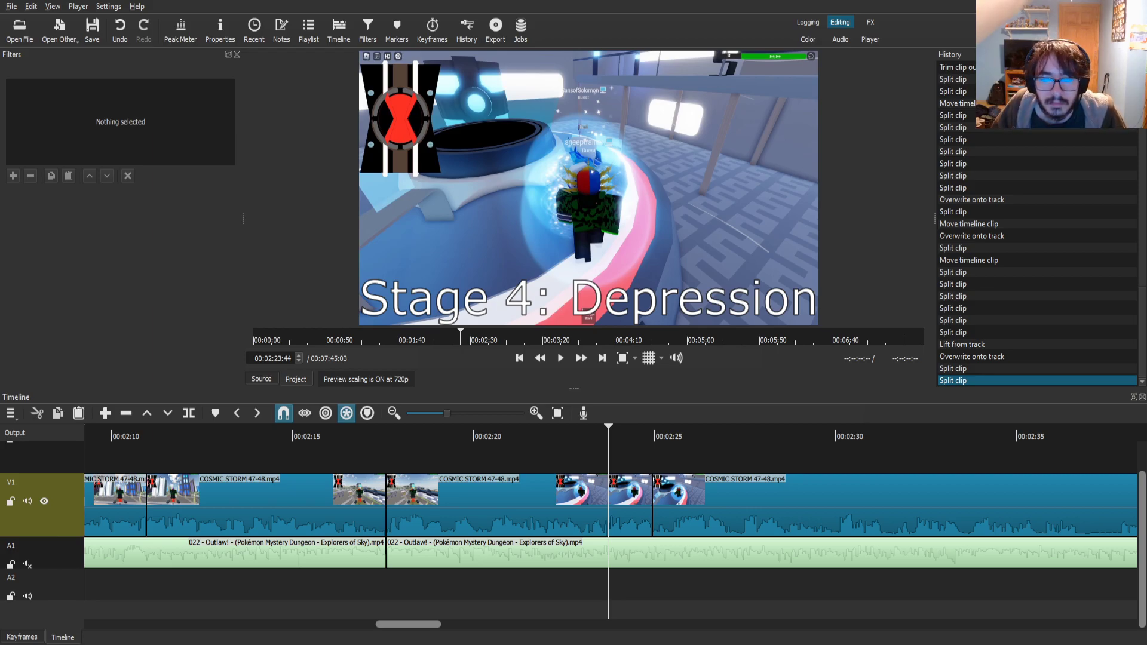
# - Add a Size, Position & Rotate filter at 190% zoom to the short clip from 00:02:23:44 to 00:02:24:57 and play it back
pyautogui.click(630, 517)
pyautogui.moveTo(620, 436); pyautogui.dragTo(643, 436)
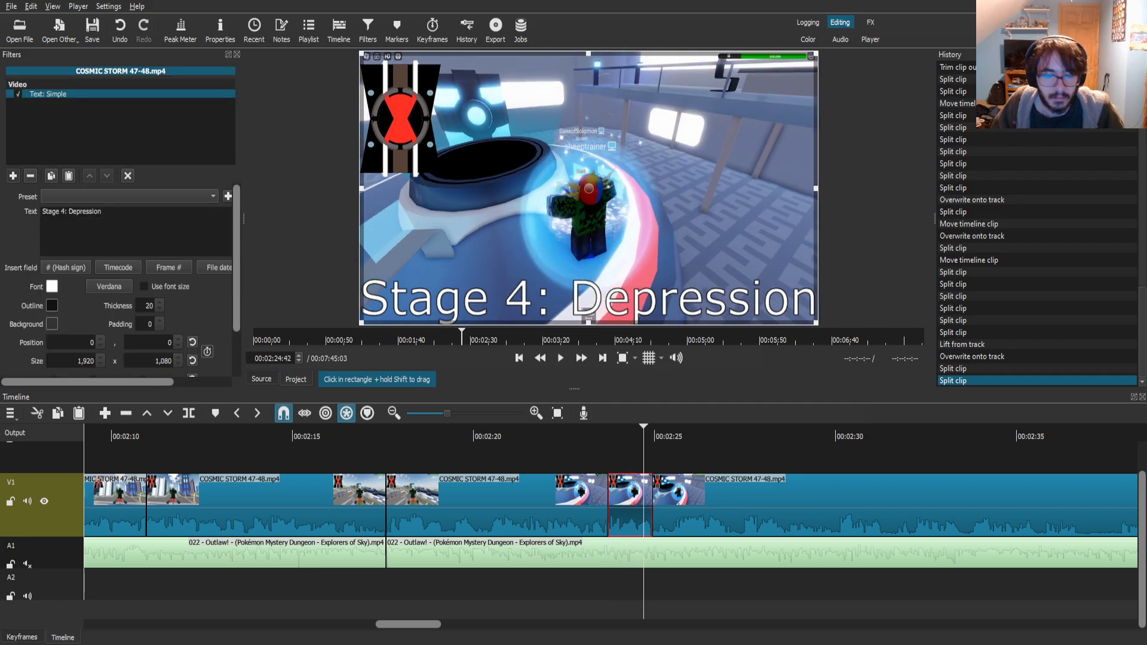
pyautogui.click(13, 176)
pyautogui.write('siz')
pyautogui.click(63, 141)
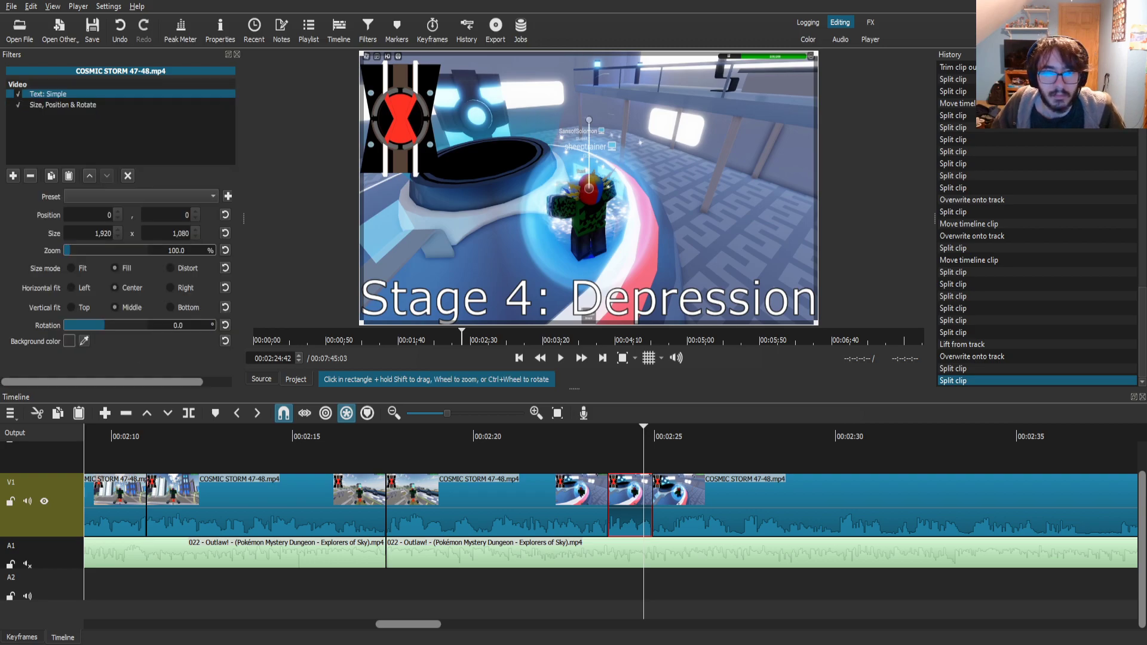
pyautogui.scroll(7, 589, 188)
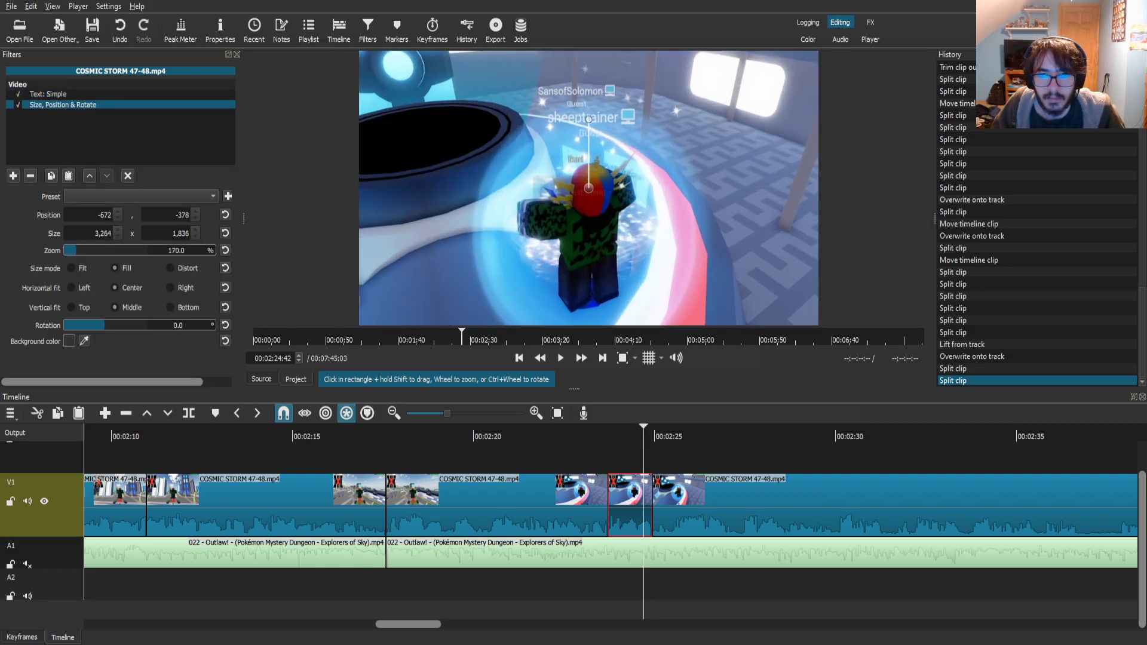
pyautogui.scroll(2, 588, 189)
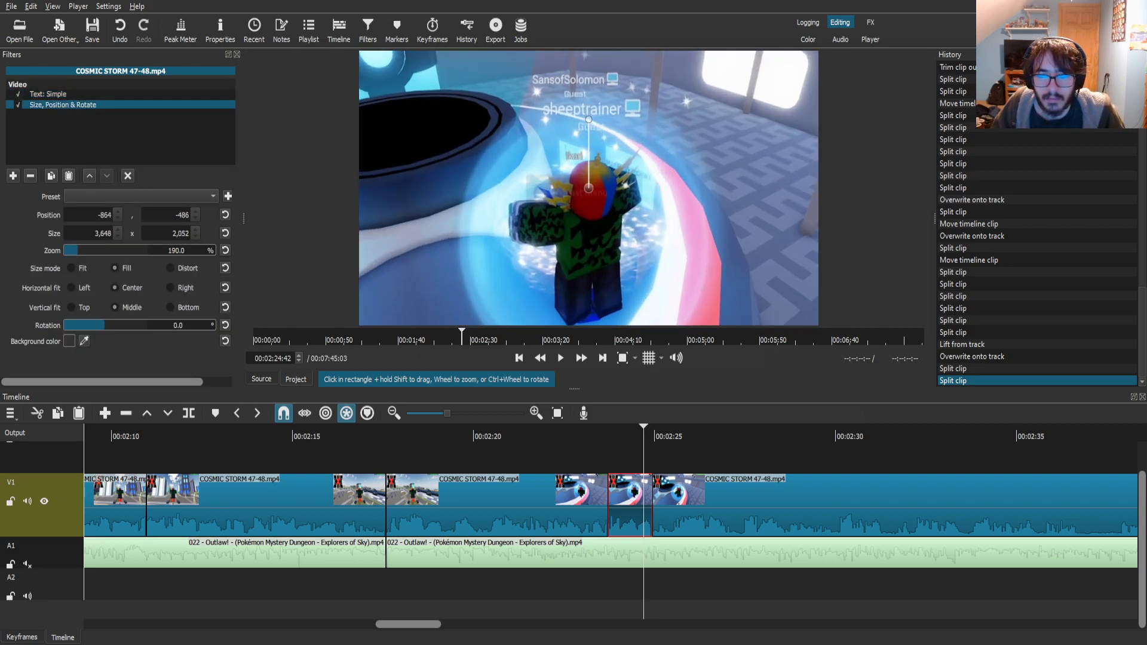
pyautogui.moveTo(648, 436); pyautogui.dragTo(631, 435)
pyautogui.click(699, 505)
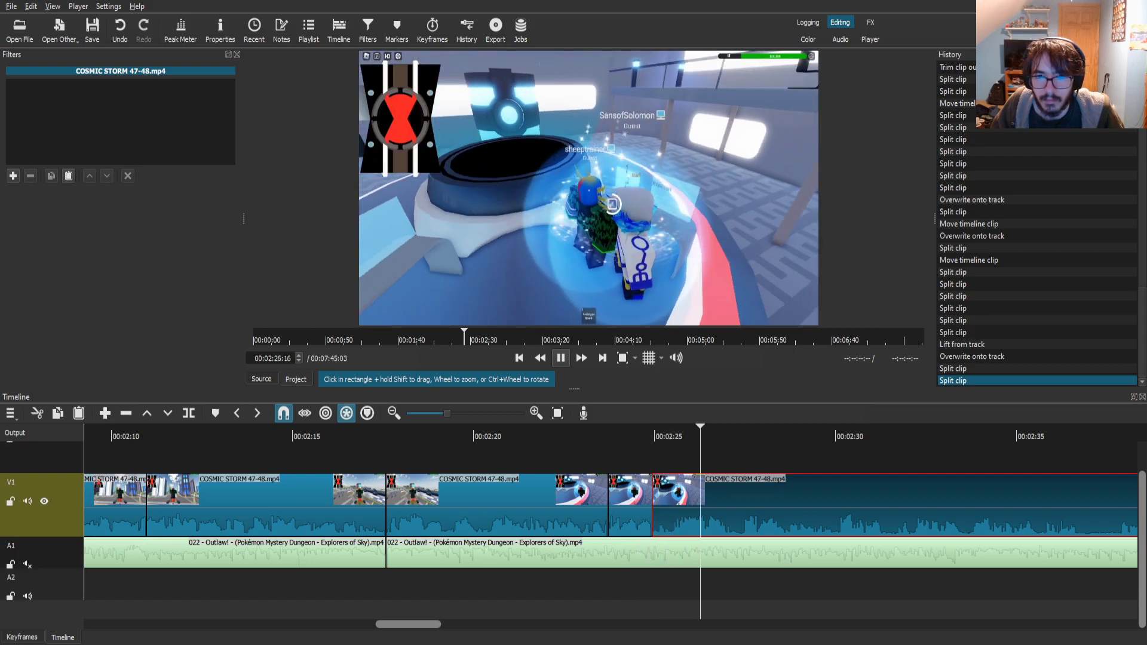
# - Place Garry's Mod Ragdoll Sound on A2 from the zoomed clip's start and remove everything after 00:02:25:12
pyautogui.moveTo(703, 434); pyautogui.dragTo(661, 435)
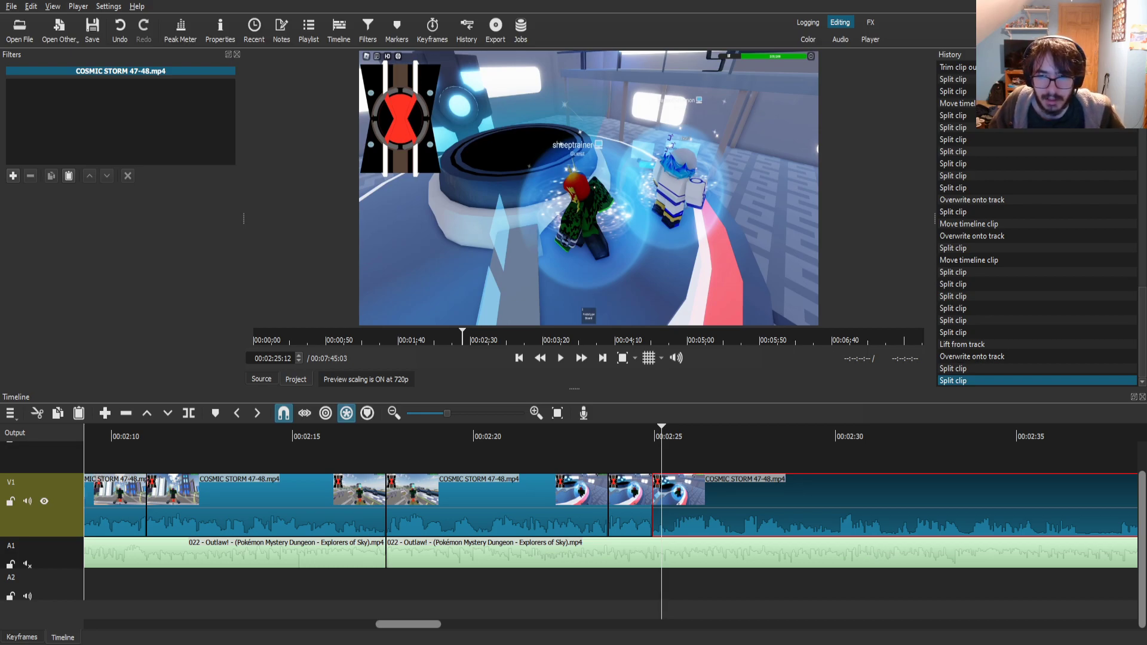
pyautogui.moveTo(589, 188); pyautogui.dragTo(608, 584)
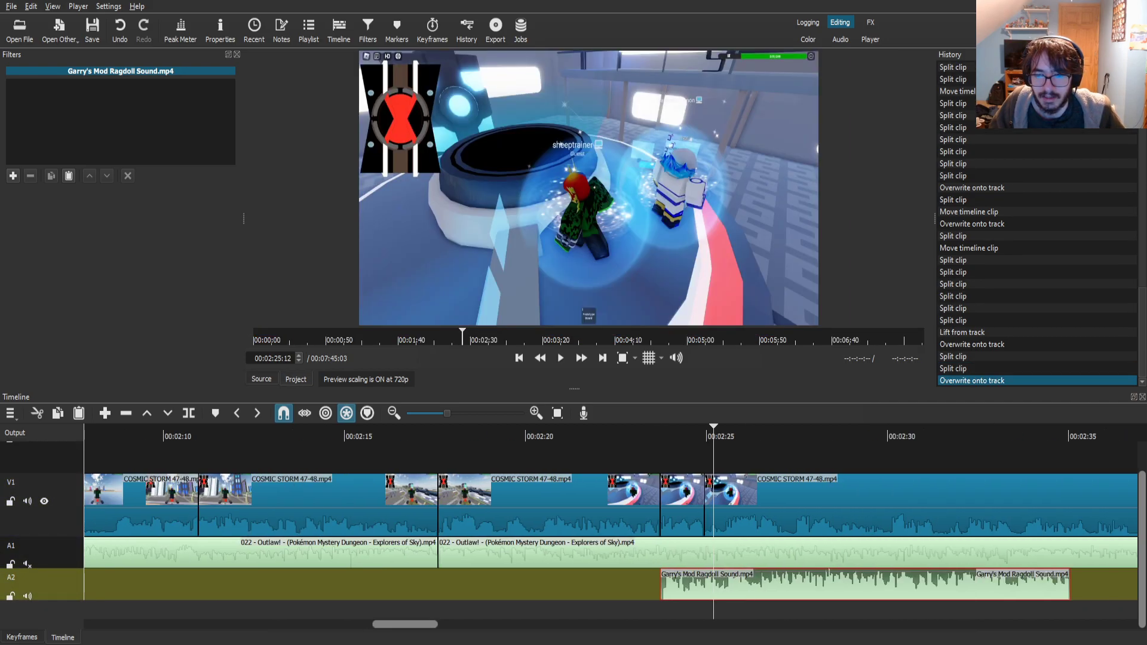
pyautogui.click(824, 585)
pyautogui.press('Delete')
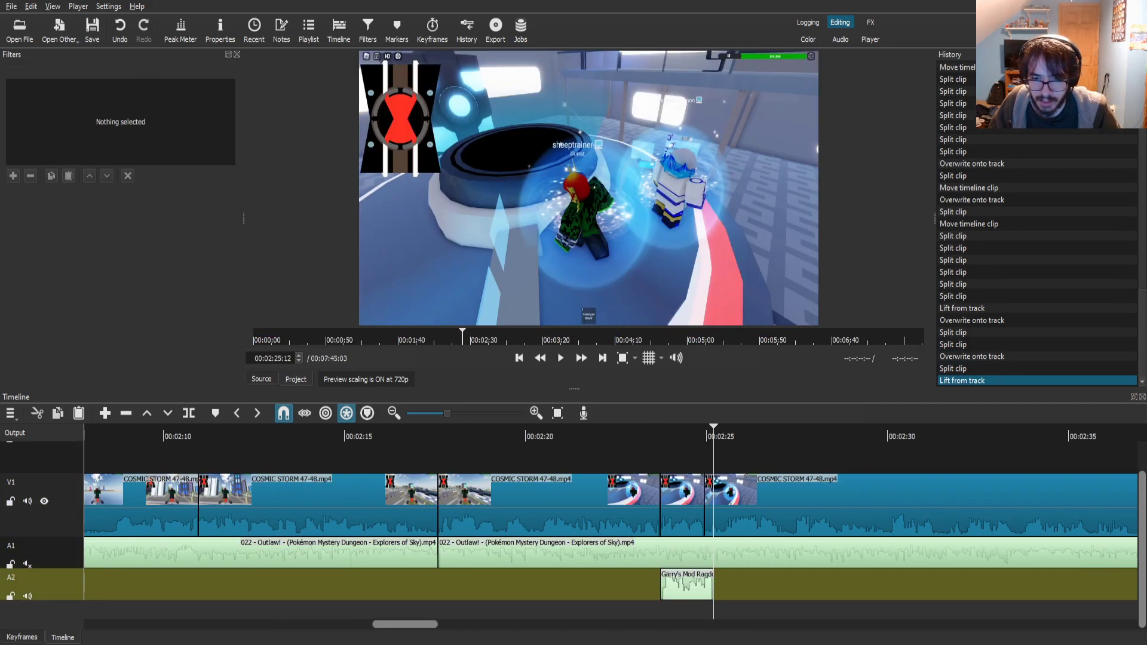
# - Trim the end of Garry's Mod Ragdoll Sound to the end of the zoomed clip and play it back
pyautogui.moveTo(684, 436); pyautogui.dragTo(674, 437)
pyautogui.moveTo(710, 586); pyautogui.dragTo(704, 585)
pyautogui.click(644, 436)
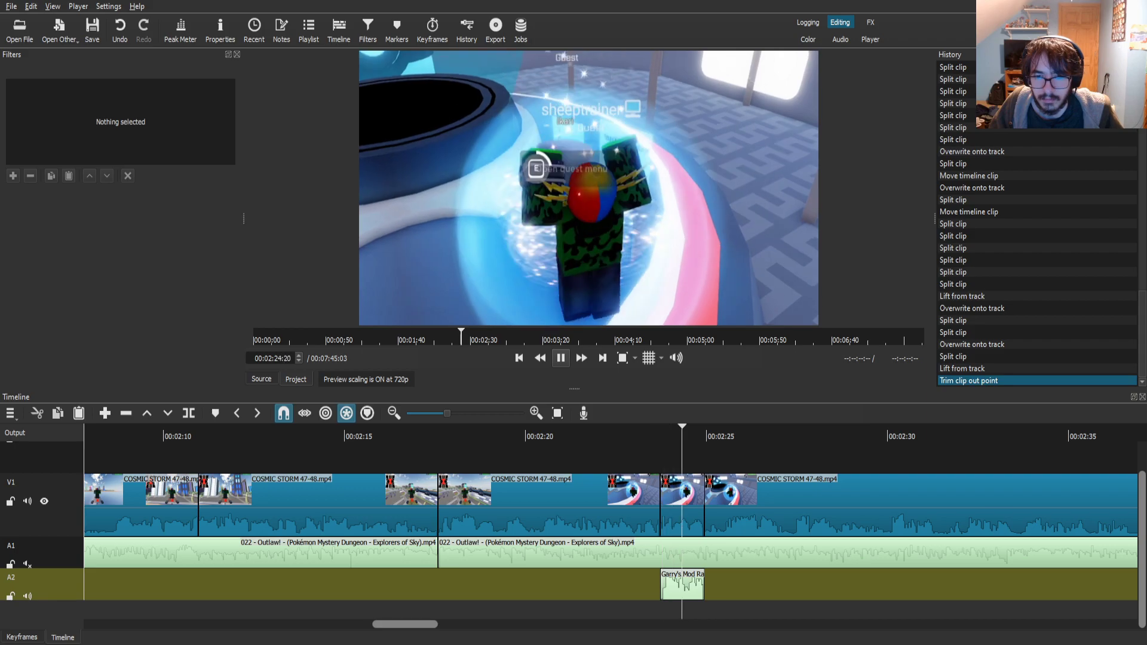
pyautogui.press('space')
# - Add a Gain / Volume filter at -10.0 dB to Garry's Mod Ragdoll Sound and play the section back
pyautogui.click(682, 586)
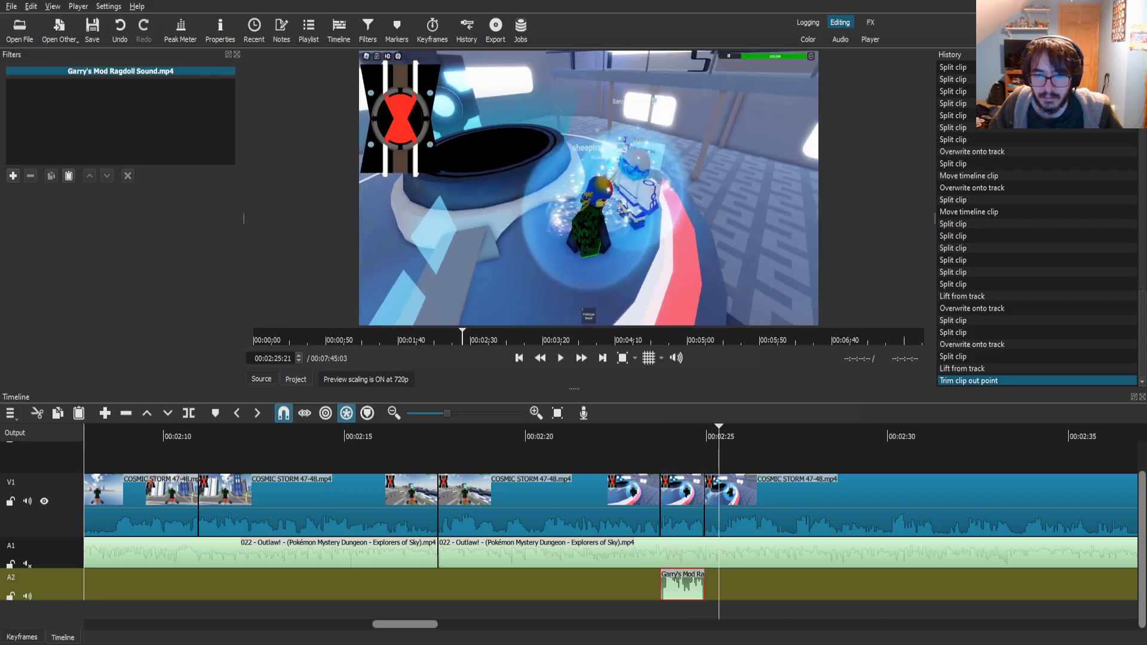
pyautogui.click(13, 175)
pyautogui.write('ga')
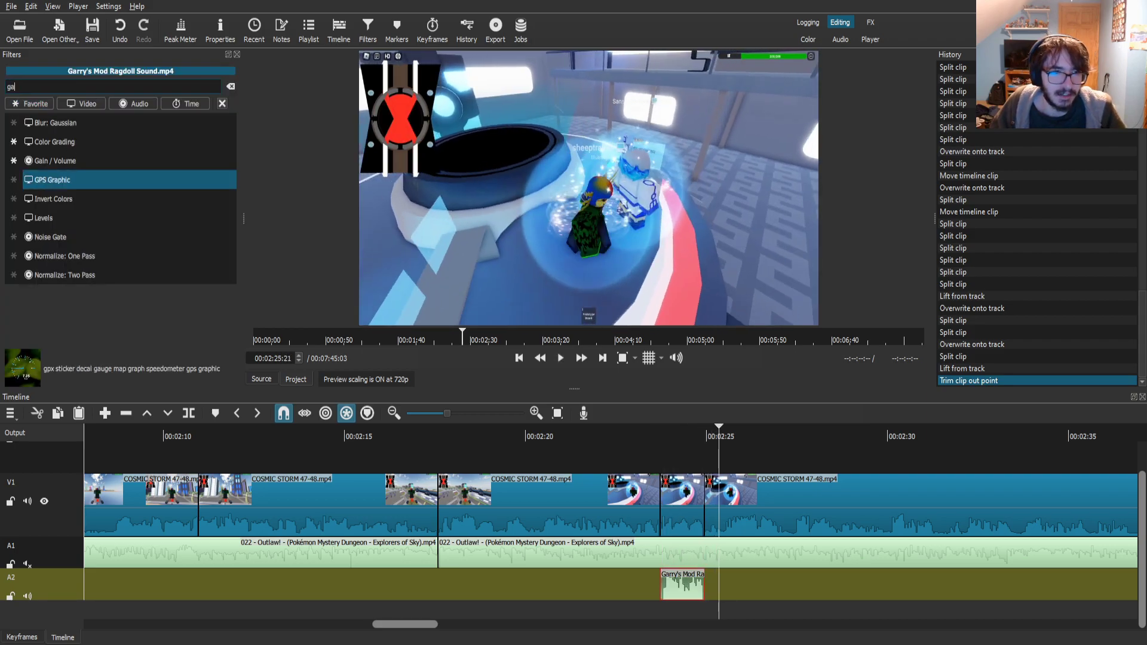
pyautogui.click(51, 159)
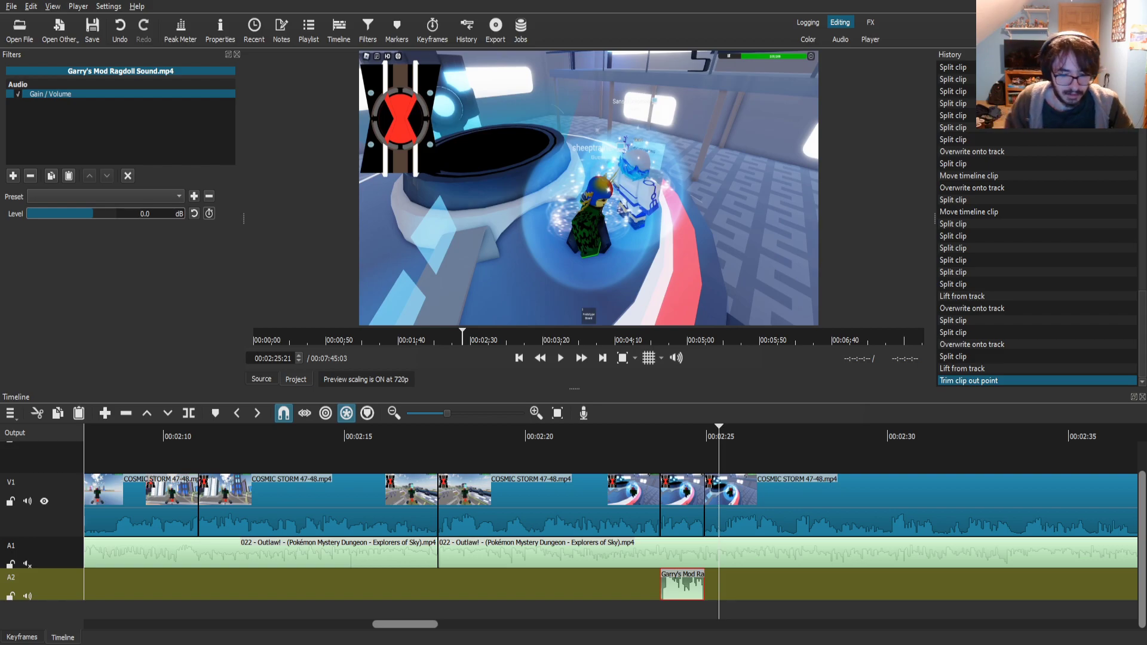
pyautogui.click(646, 435)
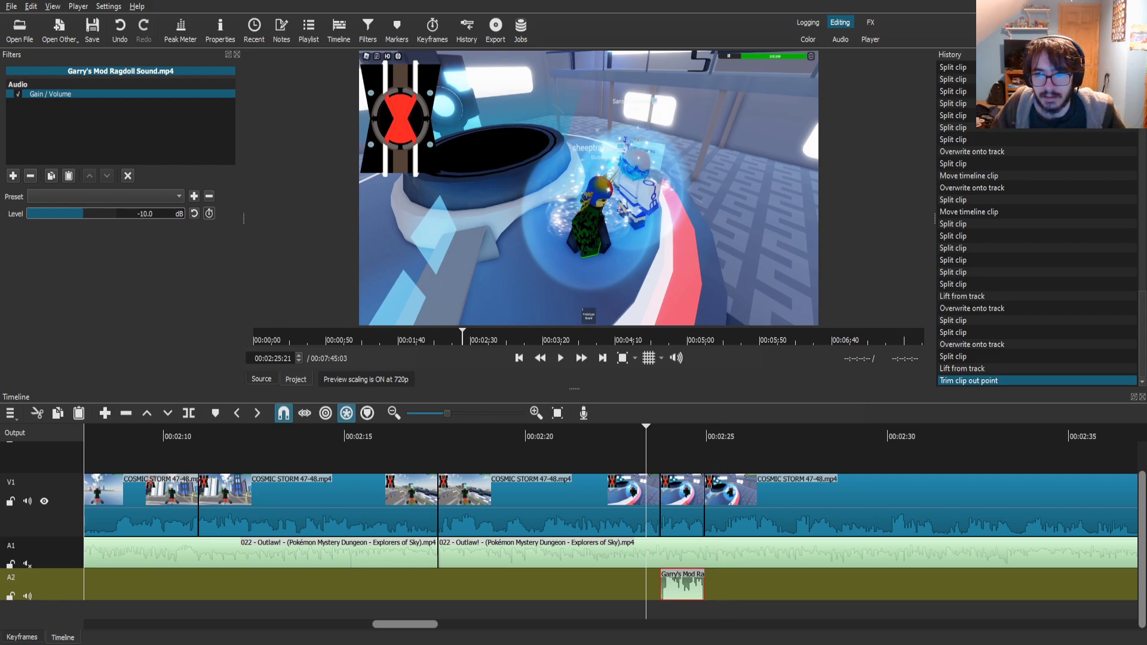
pyautogui.press('space')
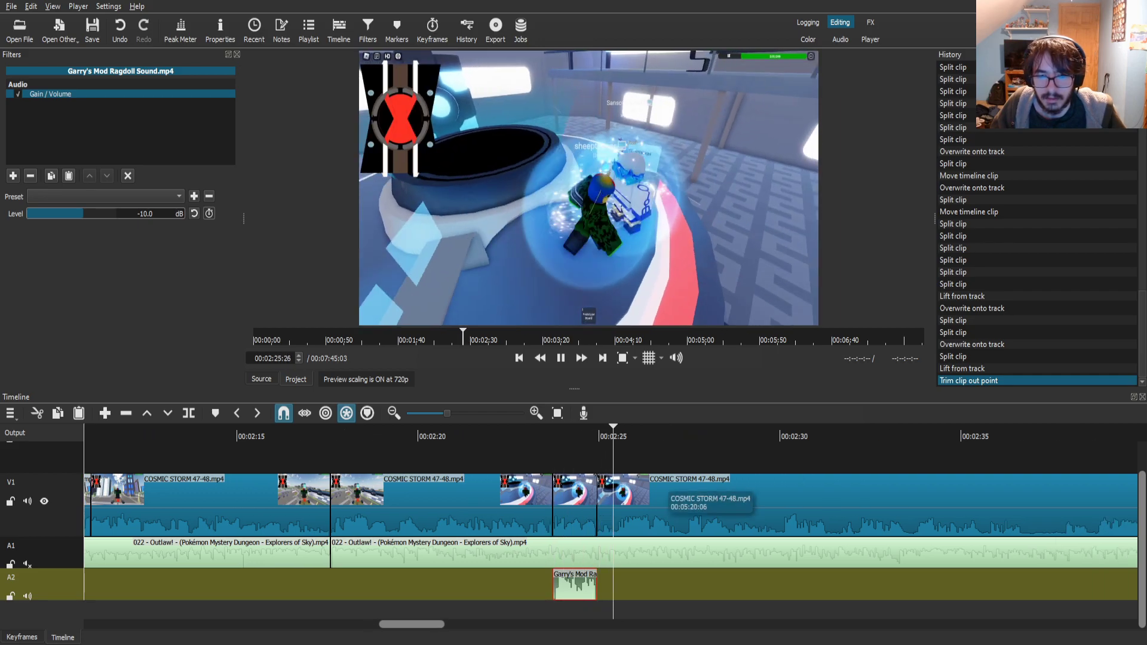
# - Split the V1 gameplay clip about half a second after the zoomed clip ends
pyautogui.click(669, 492)
pyautogui.click(613, 435)
pyautogui.click(617, 435)
pyautogui.press('s')
# - Add a Text: Simple filter reading "*audible desk slam" with outline thickness 10 to the short clip after the zoomed one
pyautogui.click(607, 502)
pyautogui.click(605, 435)
pyautogui.write('ftext')
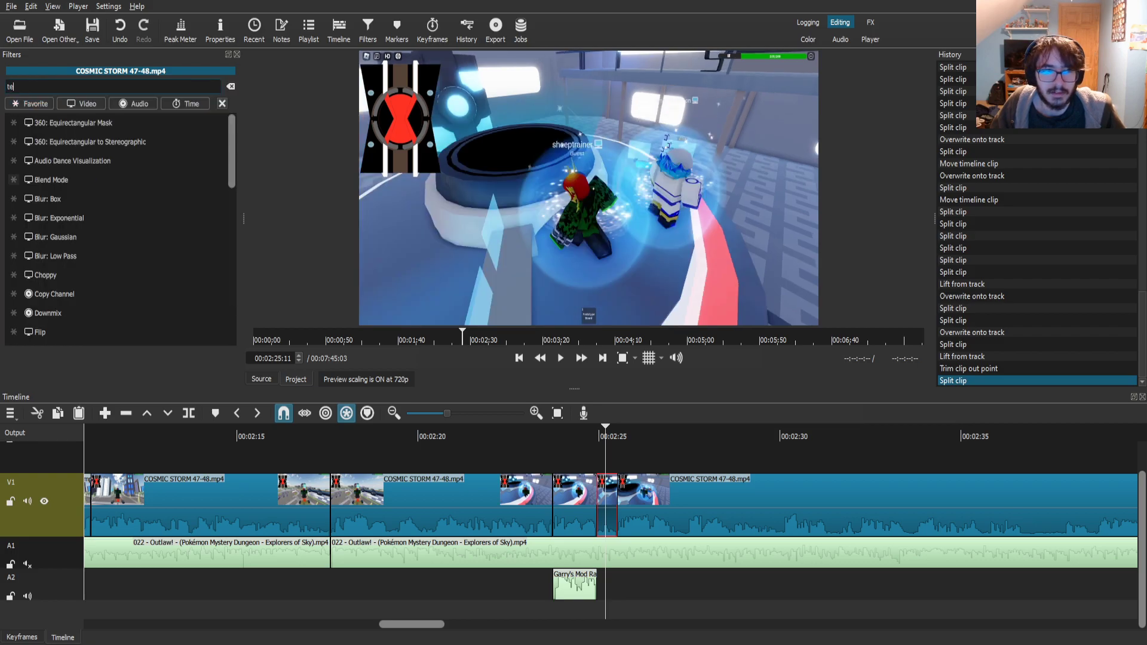
pyautogui.click(57, 159)
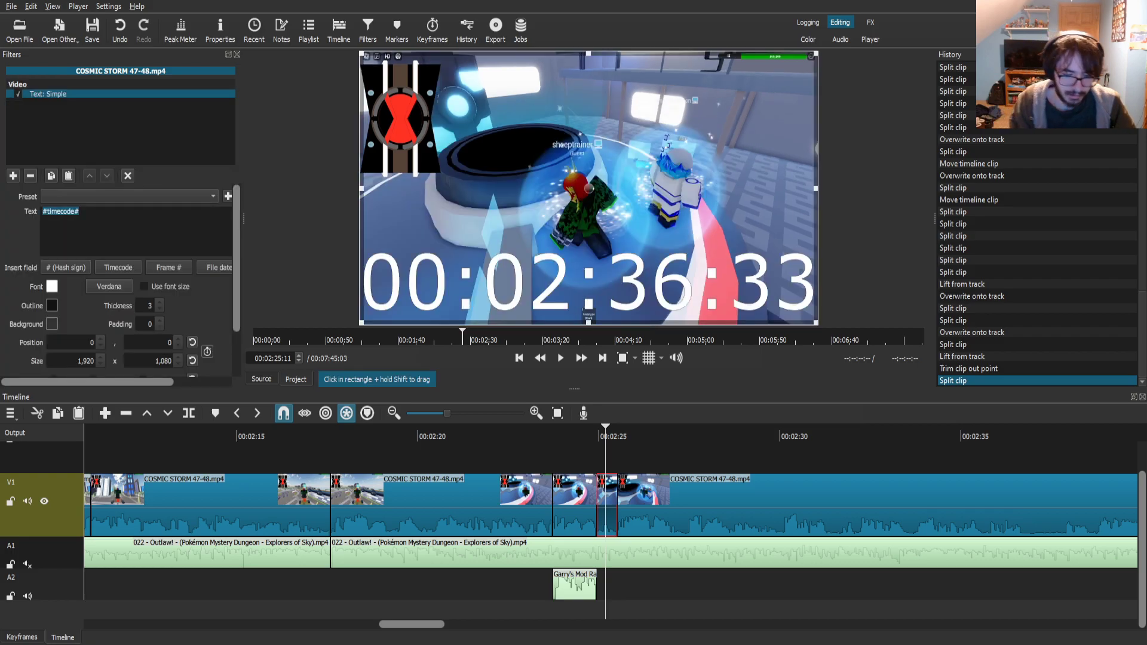
pyautogui.write('*audible desk slam')
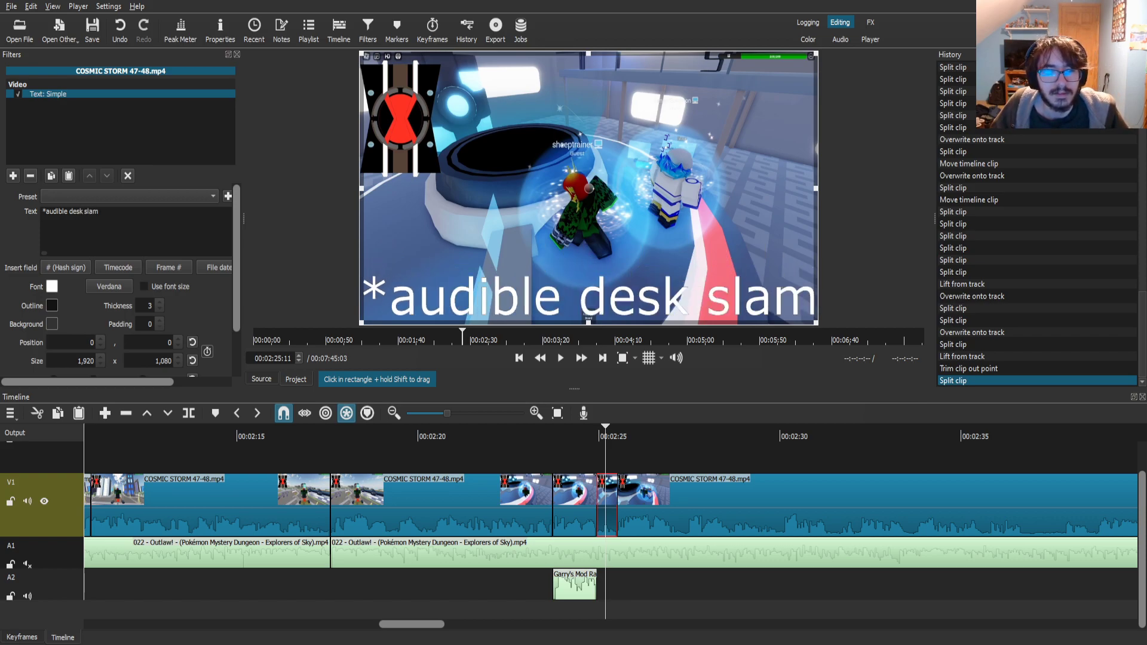
pyautogui.scroll(5, 146, 306)
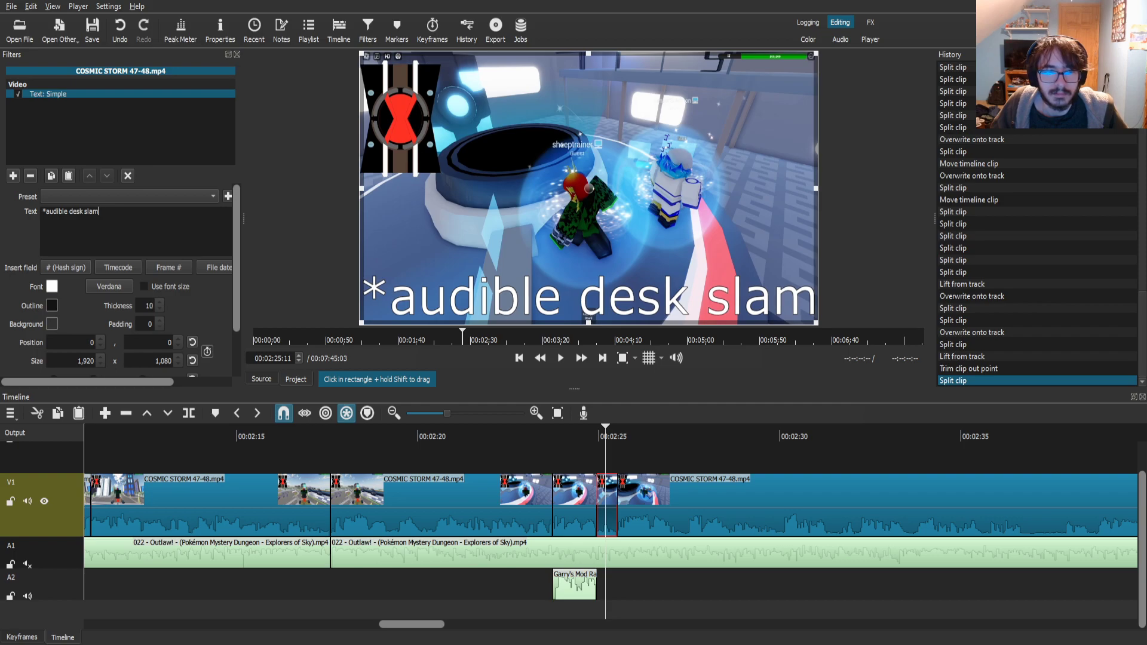
# - Shrink the desk slam caption to about 1,366 x 182, move it to the top of the frame, and play it back
pyautogui.moveTo(360, 53); pyautogui.dragTo(491, 280)
pyautogui.moveTo(654, 302); pyautogui.dragTo(611, 76)
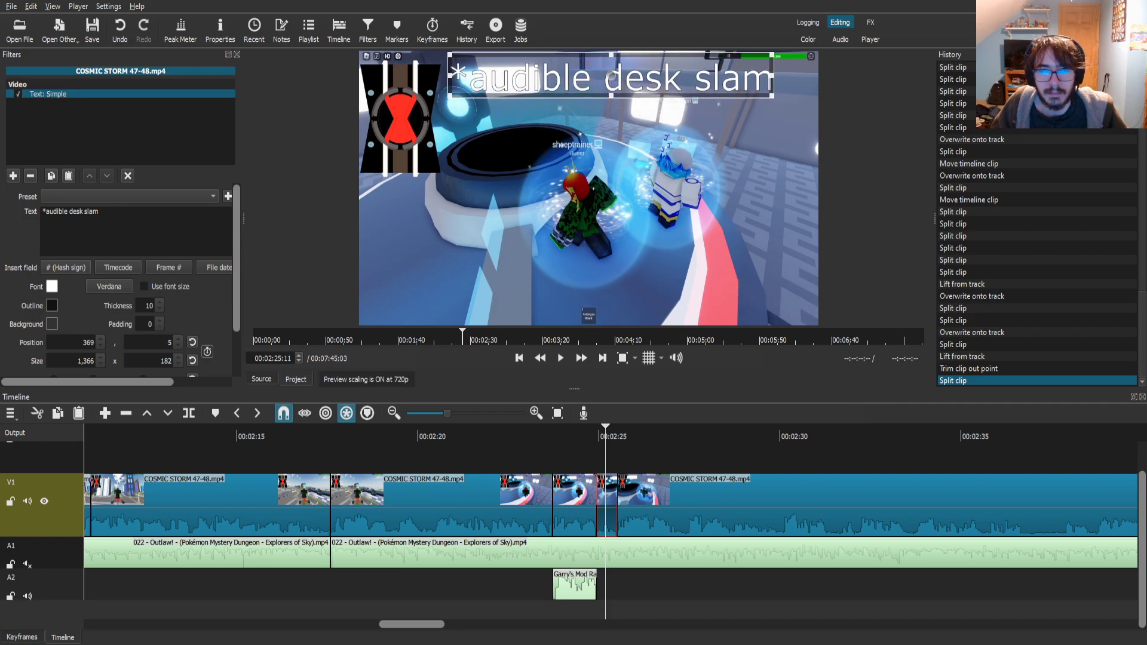
pyautogui.click(681, 507)
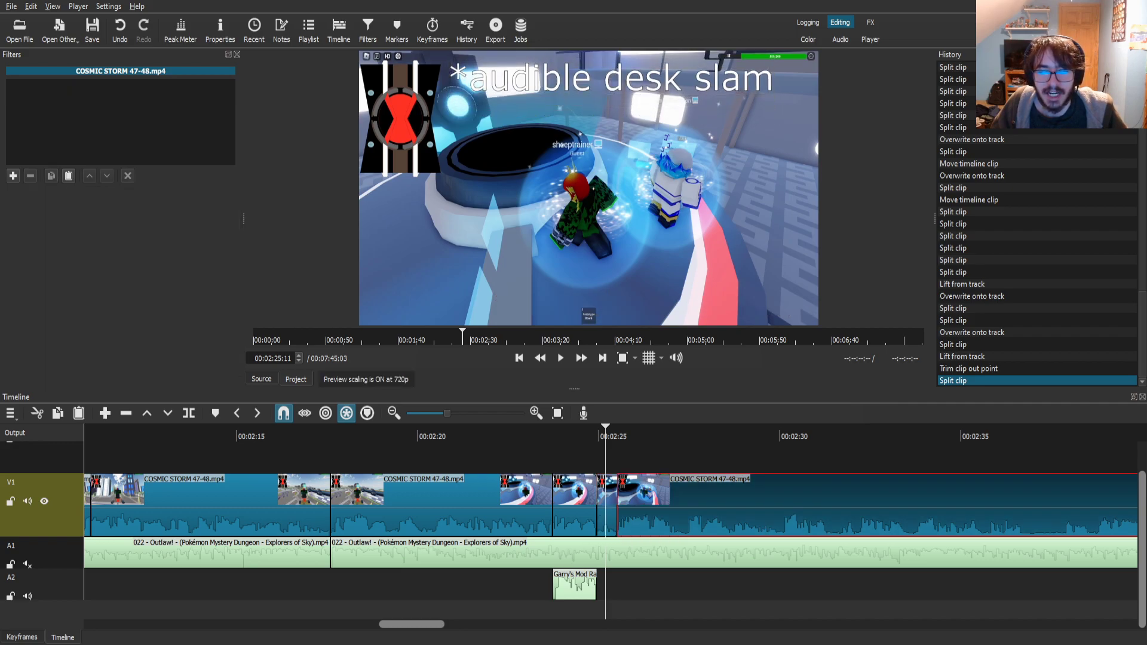
pyautogui.click(536, 436)
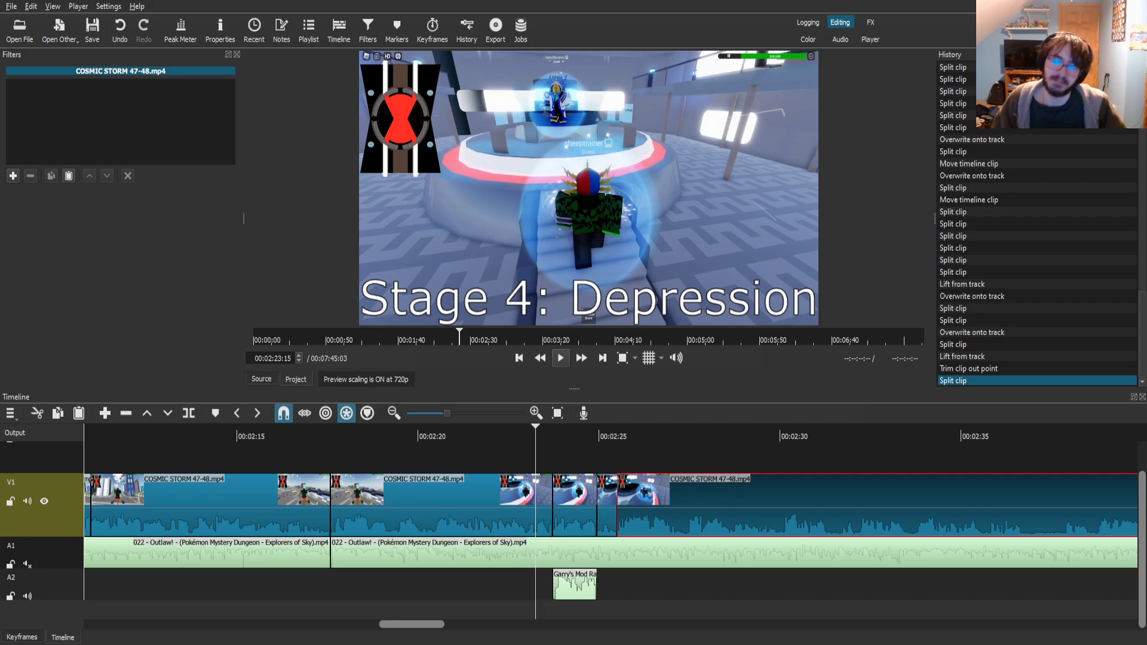
pyautogui.press('space')
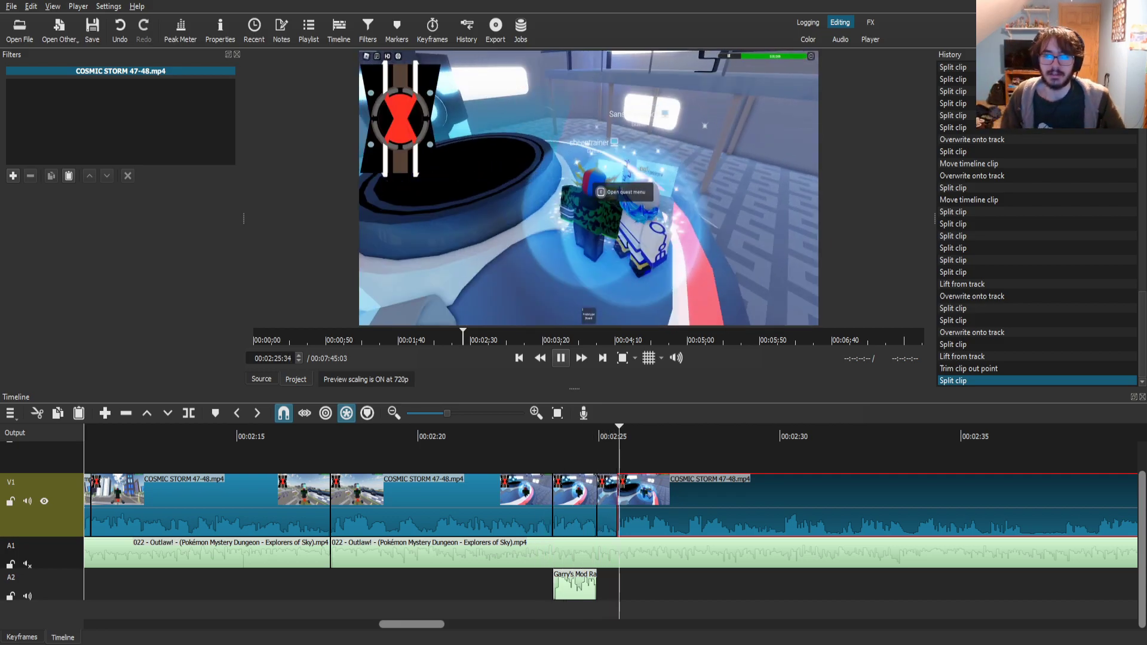
# - Split the quest menu footage just after quest 48 is selected and again at 00:02:36:46
pyautogui.click(606, 513)
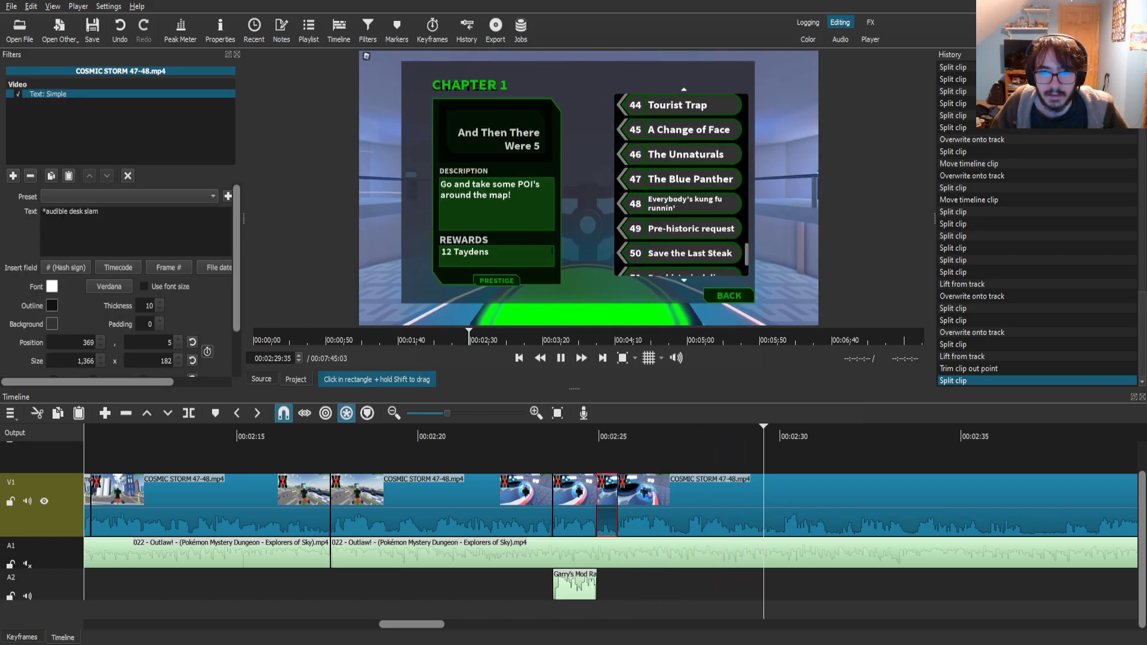
pyautogui.click(728, 508)
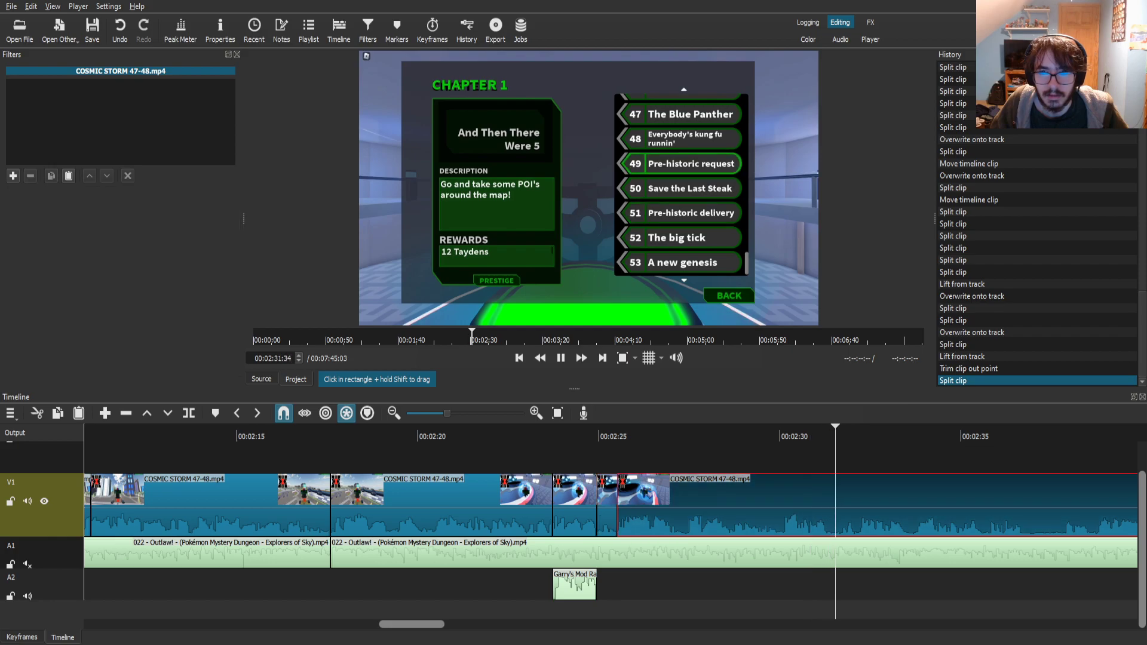
pyautogui.scroll(-3, 729, 508)
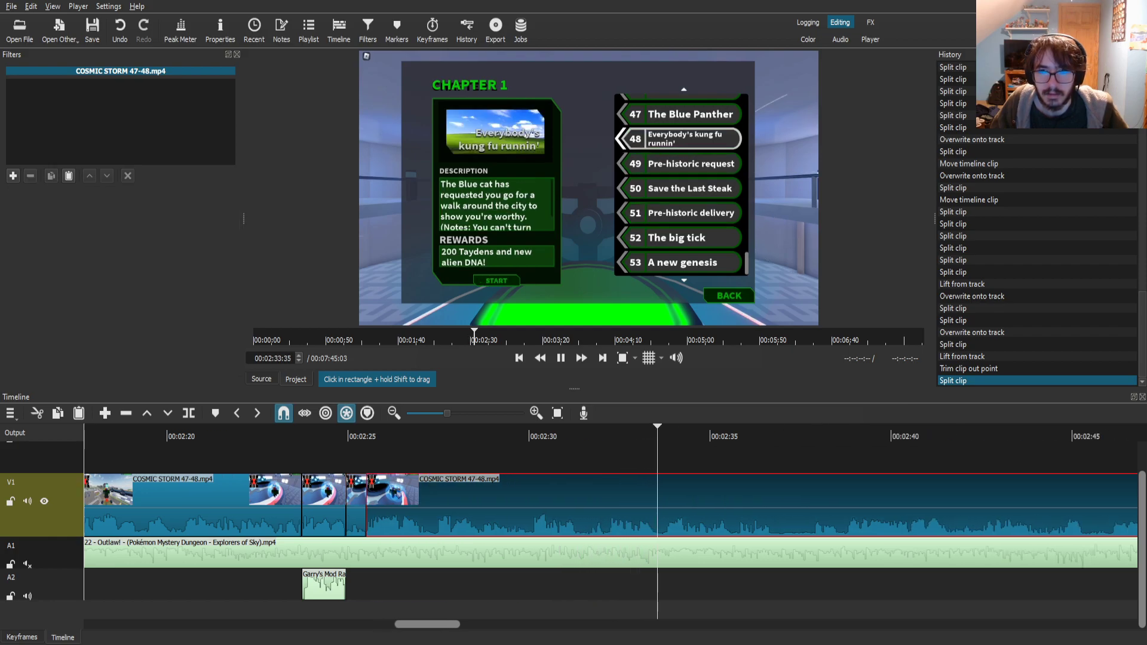
pyautogui.press('space')
pyautogui.moveTo(605, 435); pyautogui.dragTo(527, 435)
pyautogui.press('space')
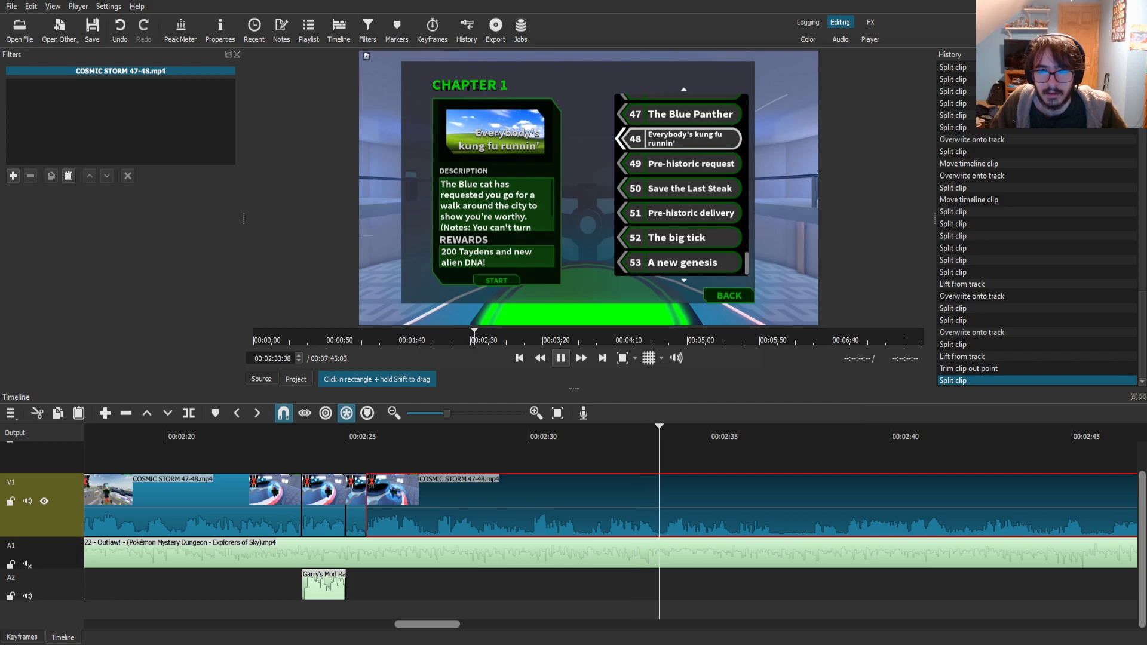
pyautogui.press('space')
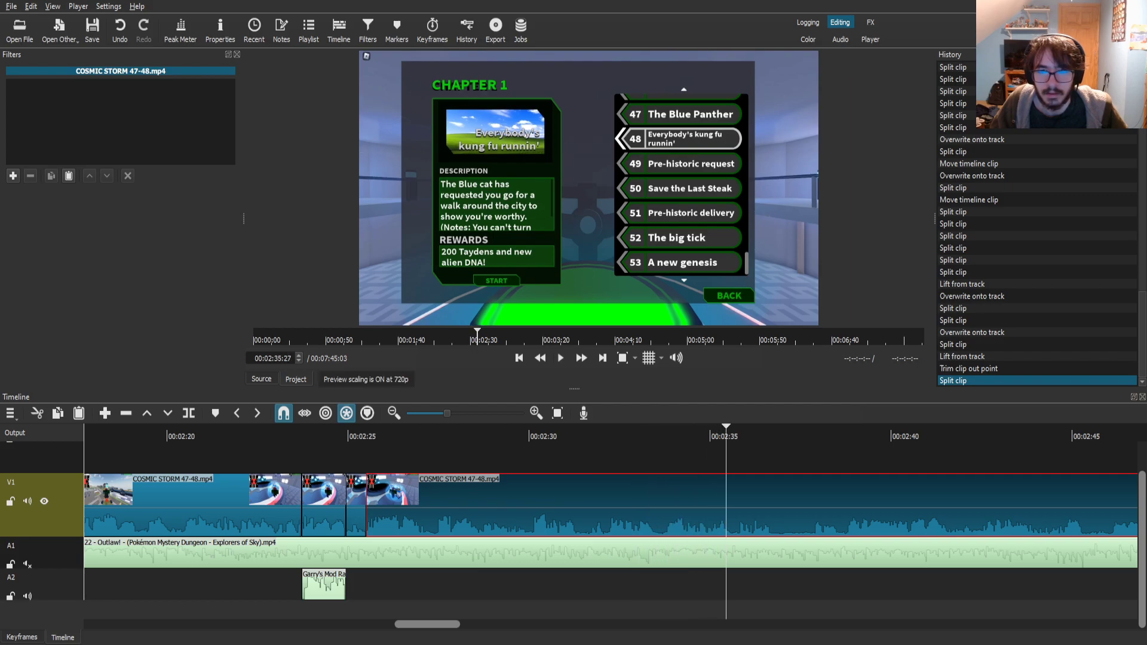
pyautogui.click(665, 437)
pyautogui.press('s')
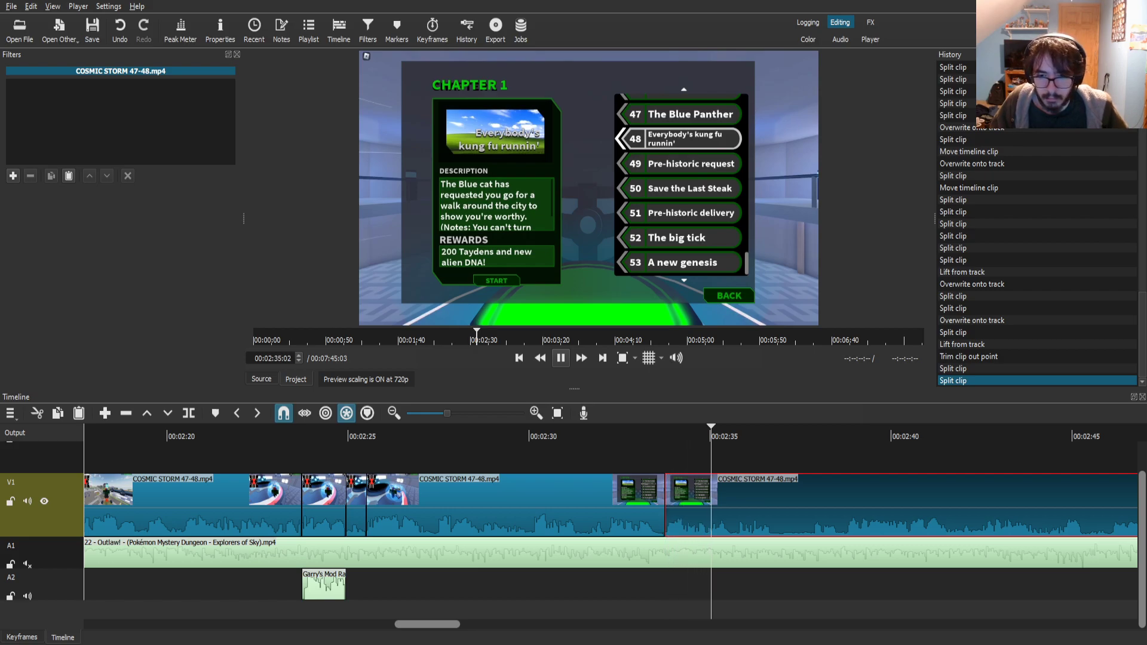
pyautogui.press('space')
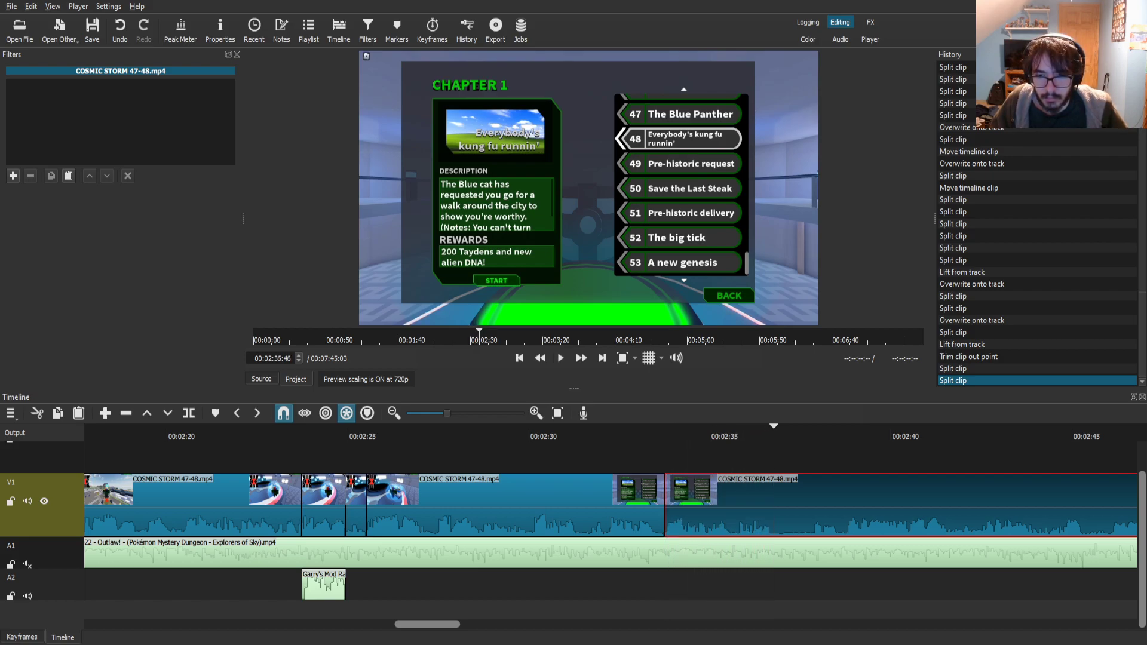
pyautogui.press('s')
# - Add a Text: Simple filter reading "Stage 5: Acceptance" with outline thickness 20 to the quest menu section between the two splits
pyautogui.click(696, 514)
pyautogui.click(13, 176)
pyautogui.write('text')
pyautogui.click(52, 159)
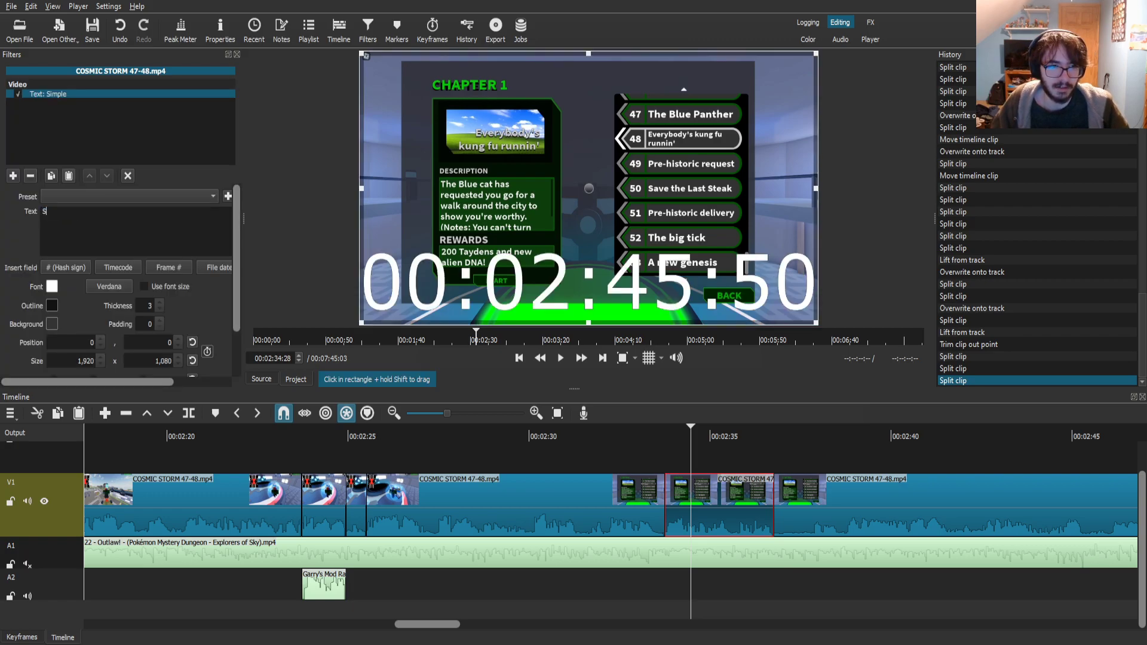
pyautogui.write('Stage')
pyautogui.write(': Acceptance')
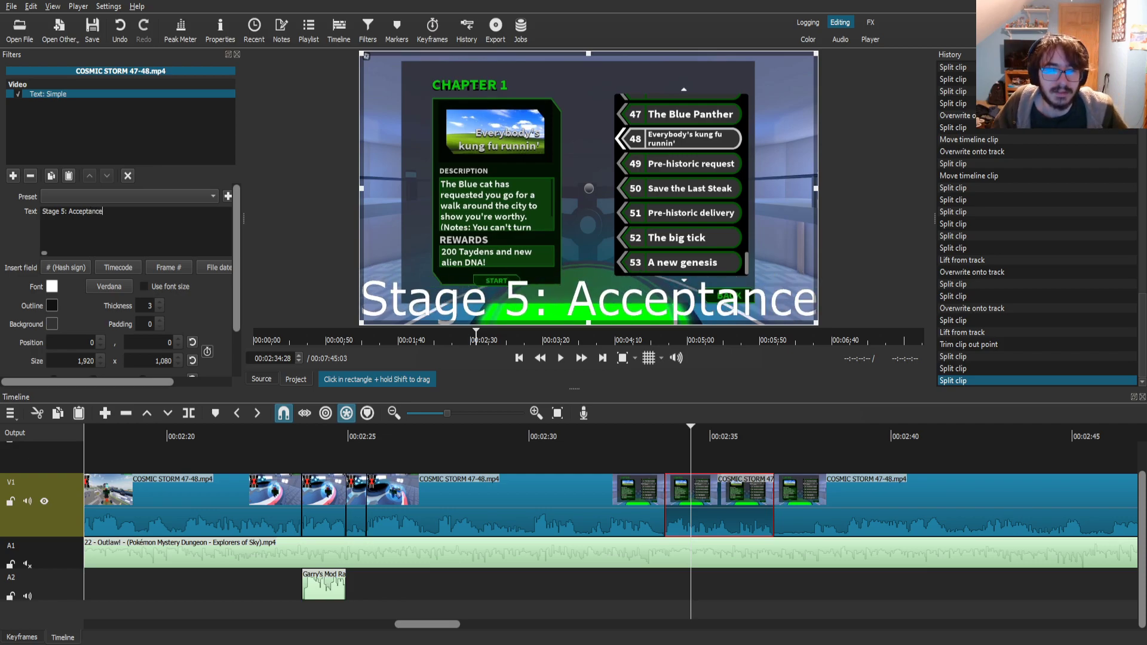
pyautogui.click(159, 302)
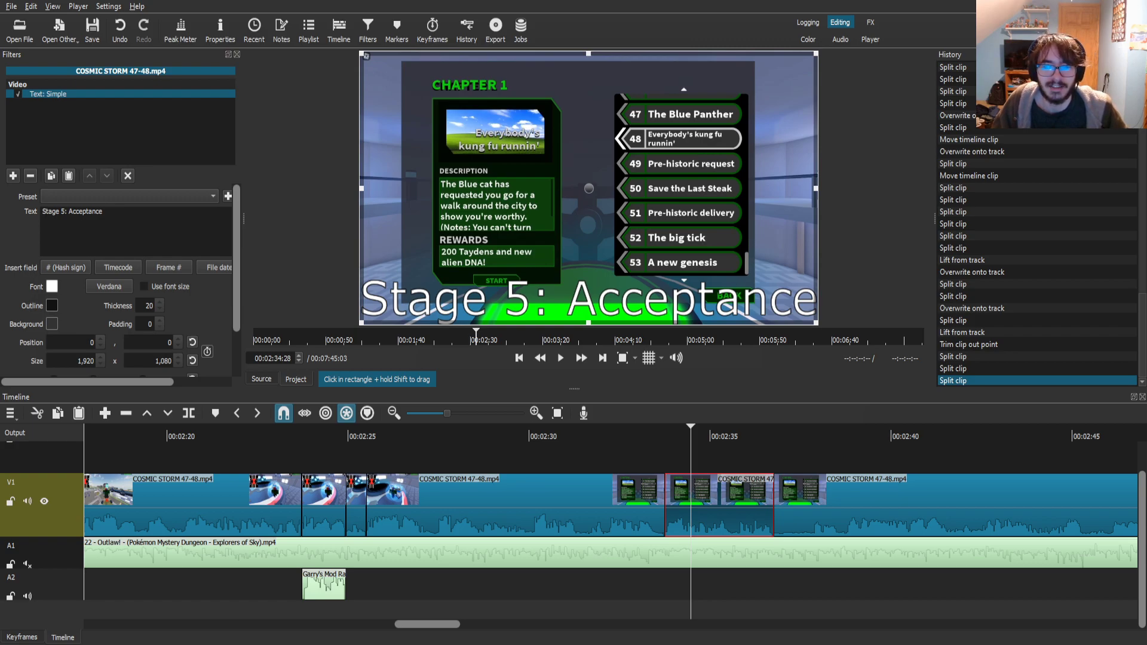
# - Keep the Stage 5 caption's font white, play back the footage around it, and save the project
pyautogui.click(641, 435)
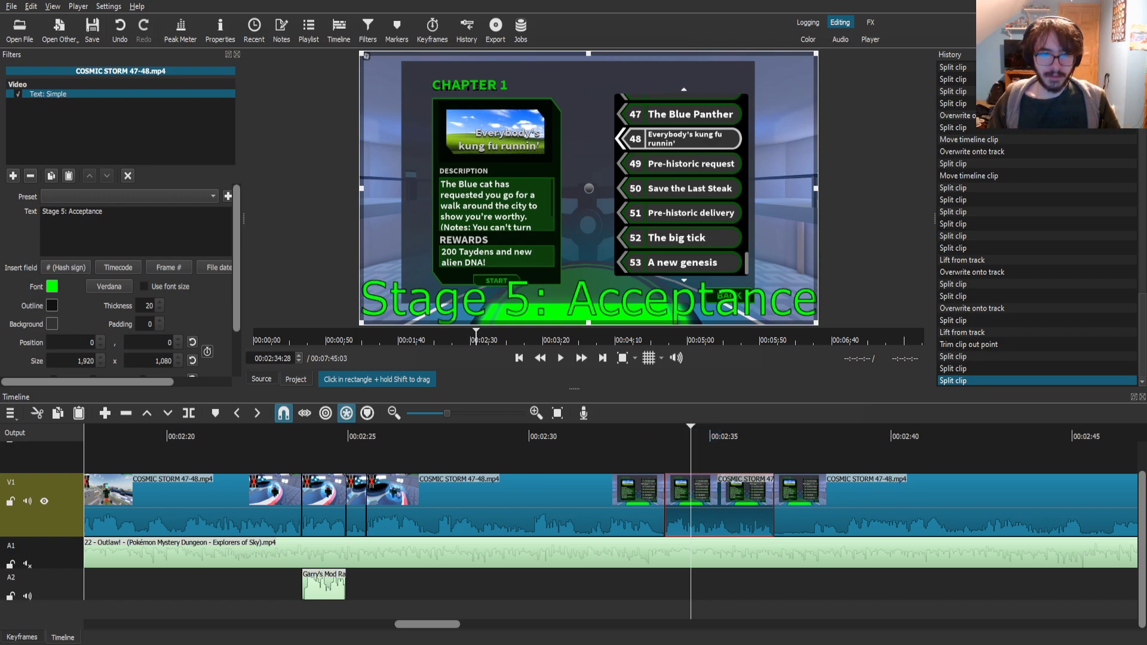
pyautogui.click(645, 434)
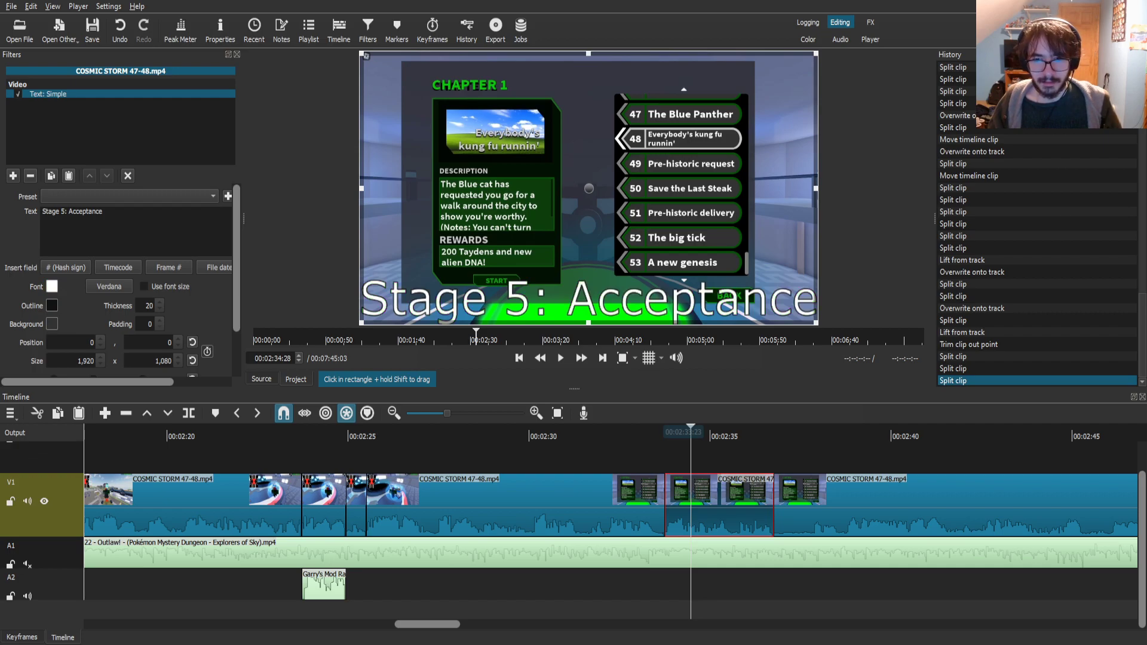
pyautogui.click(806, 505)
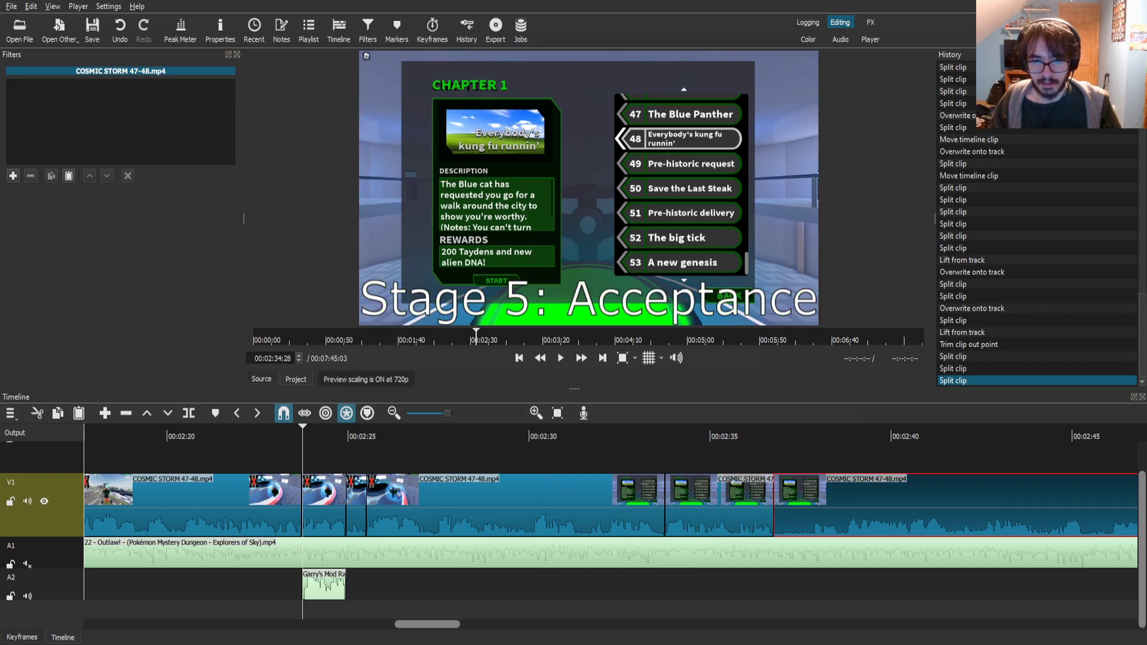
pyautogui.press('Up')
pyautogui.moveTo(337, 431); pyautogui.dragTo(559, 427)
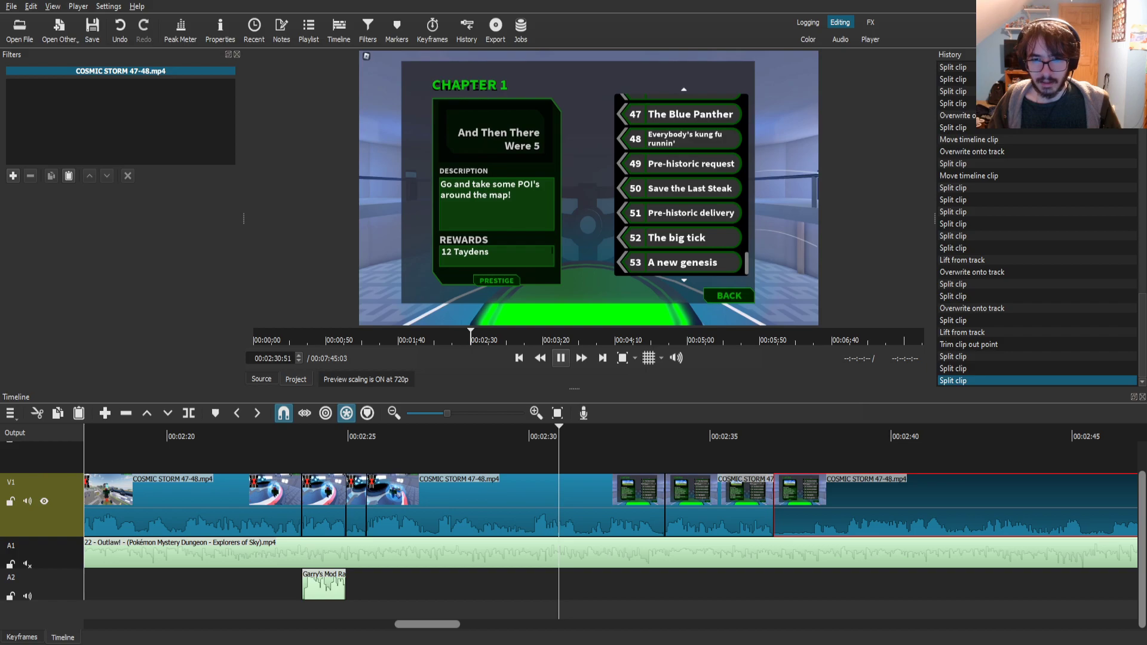
pyautogui.hotkey('ctrl', 's')
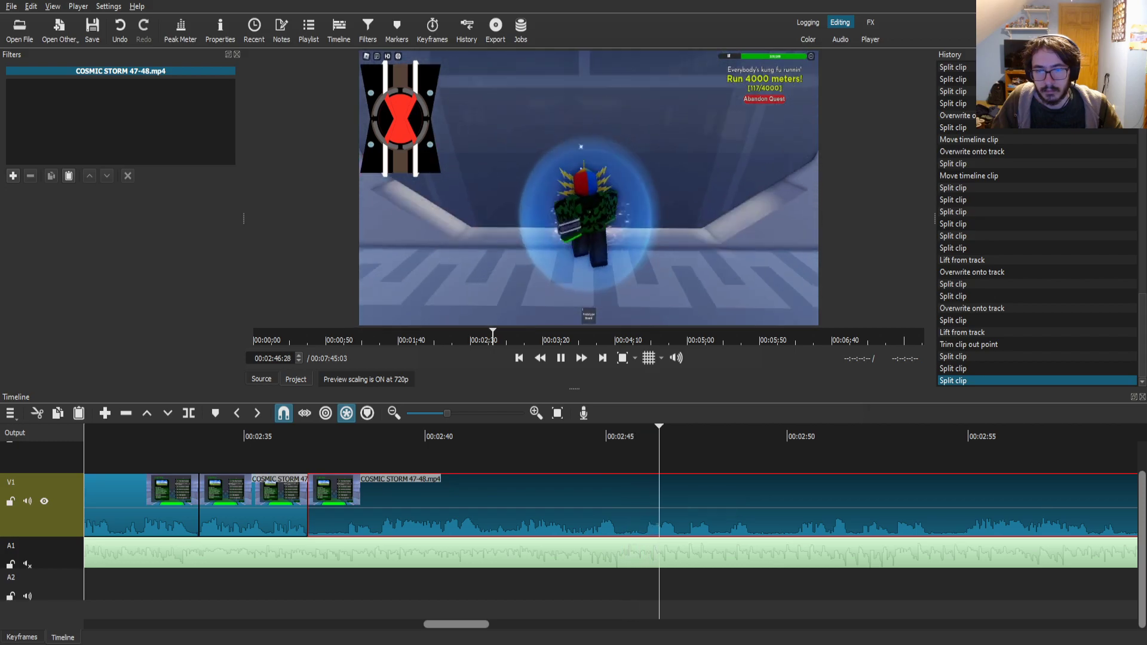
# - Split the gameplay clip on V1 at 00:02:44:45 and again just before 00:02:55
pyautogui.moveTo(595, 436); pyautogui.dragTo(575, 436)
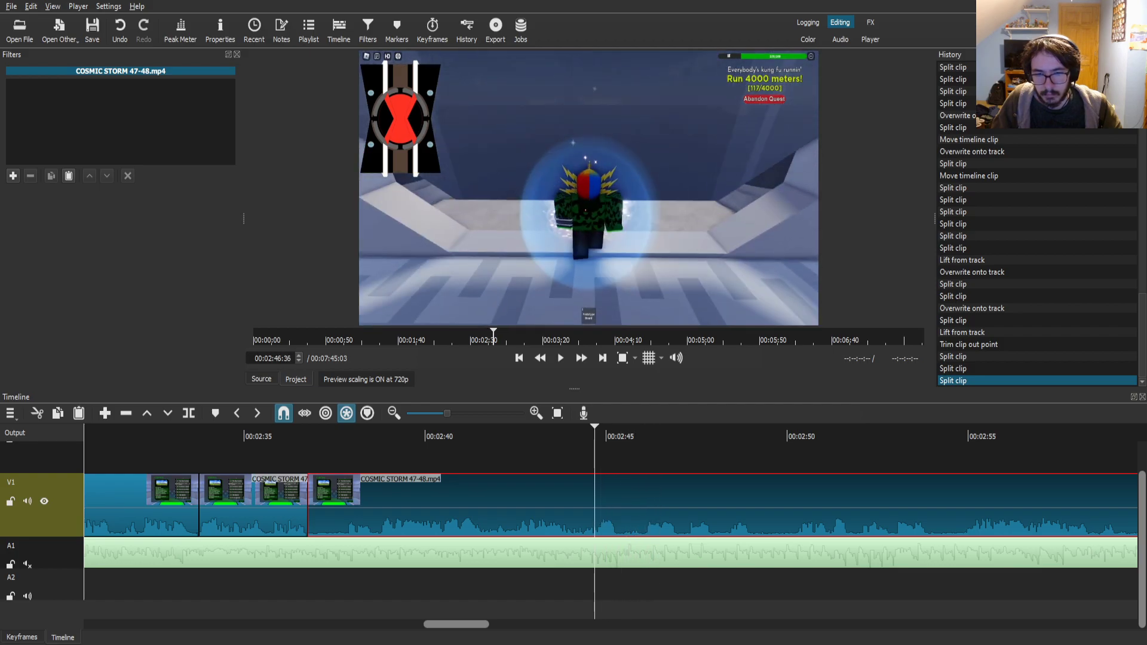
pyautogui.moveTo(594, 436); pyautogui.dragTo(592, 436)
pyautogui.press('s')
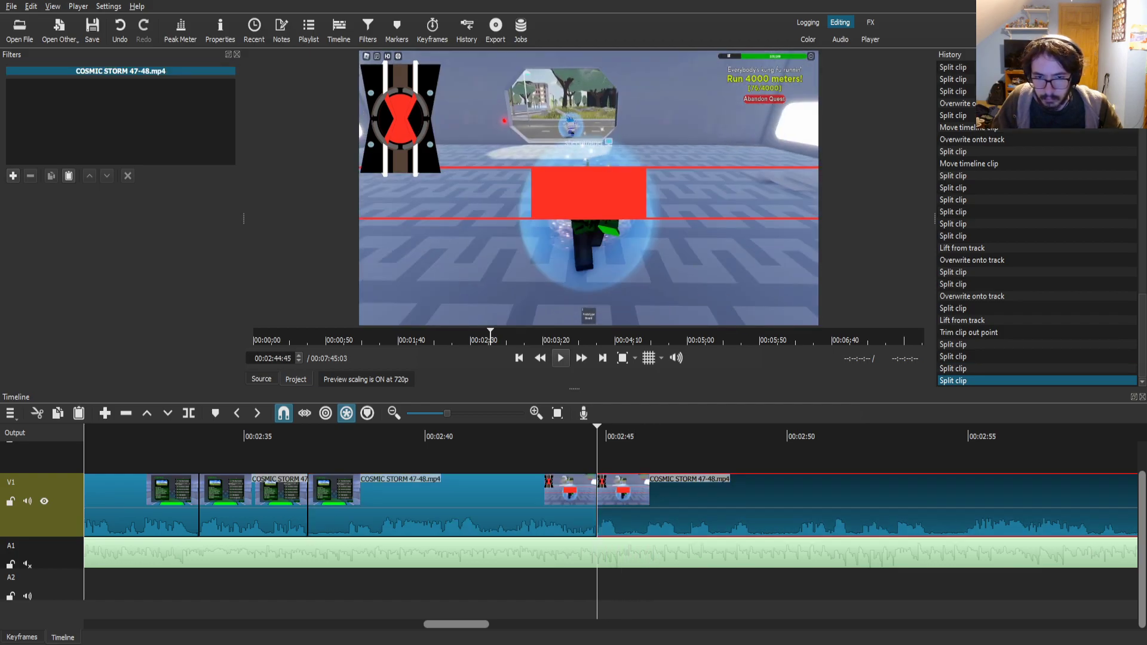
pyautogui.press('l')
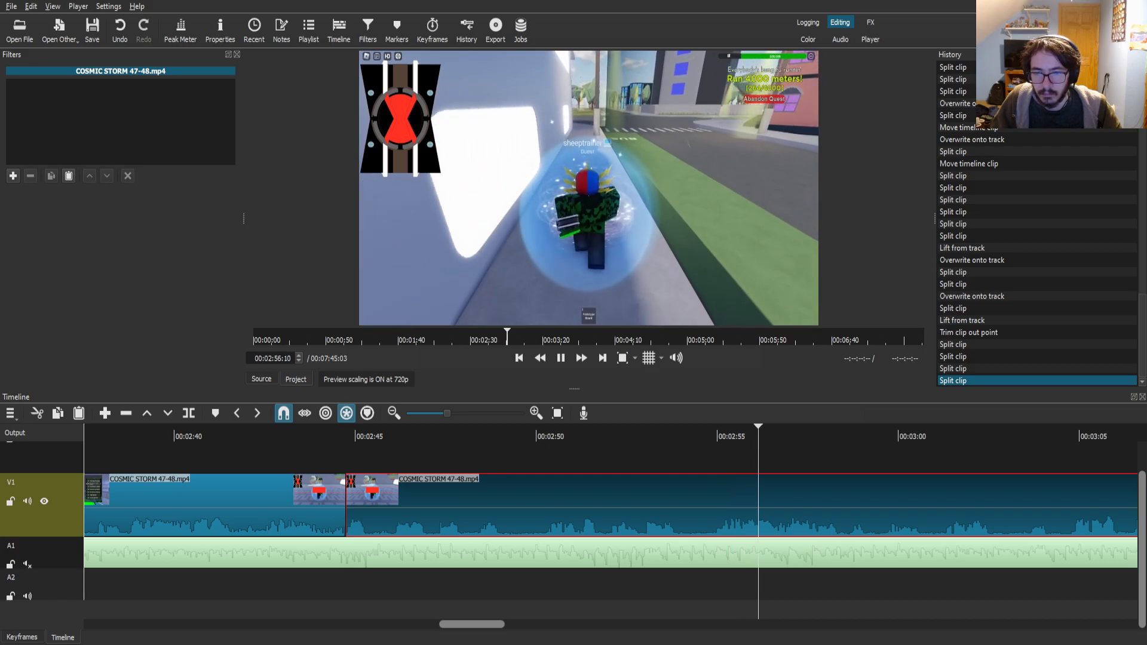
pyautogui.click(713, 437)
pyautogui.press('s')
pyautogui.click(616, 437)
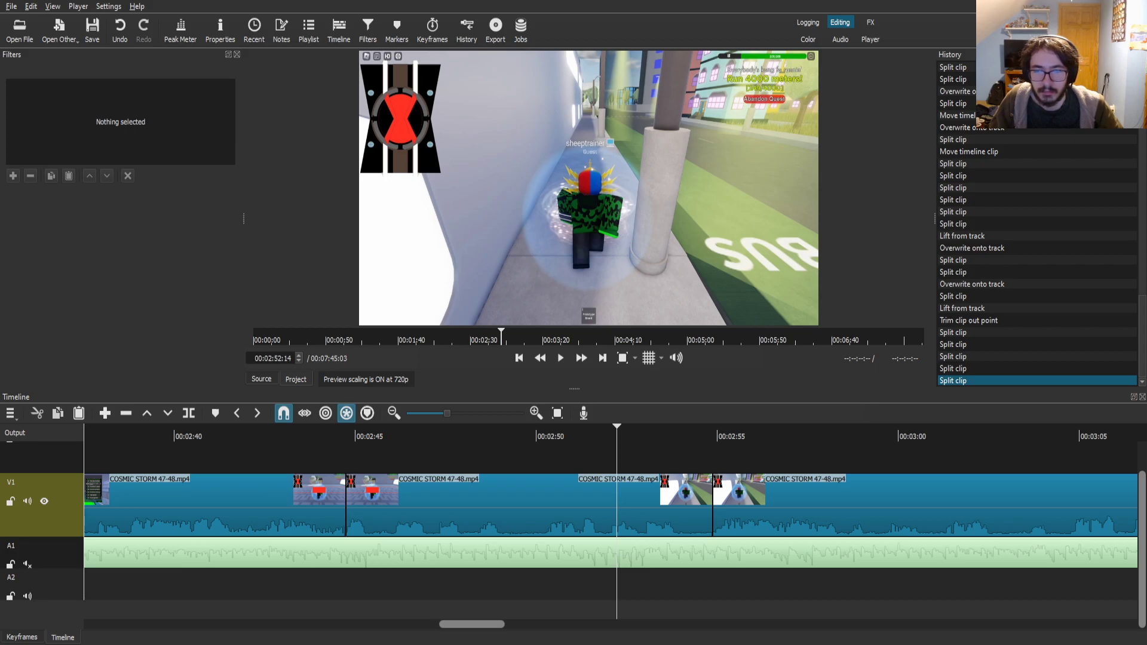
# - Place PepeTired.png on the track above V1 from 00:02:44:45 and extend it to the split just before 00:02:55
pyautogui.moveTo(538, 227); pyautogui.dragTo(348, 458)
pyautogui.hscroll(10, 609, 458)
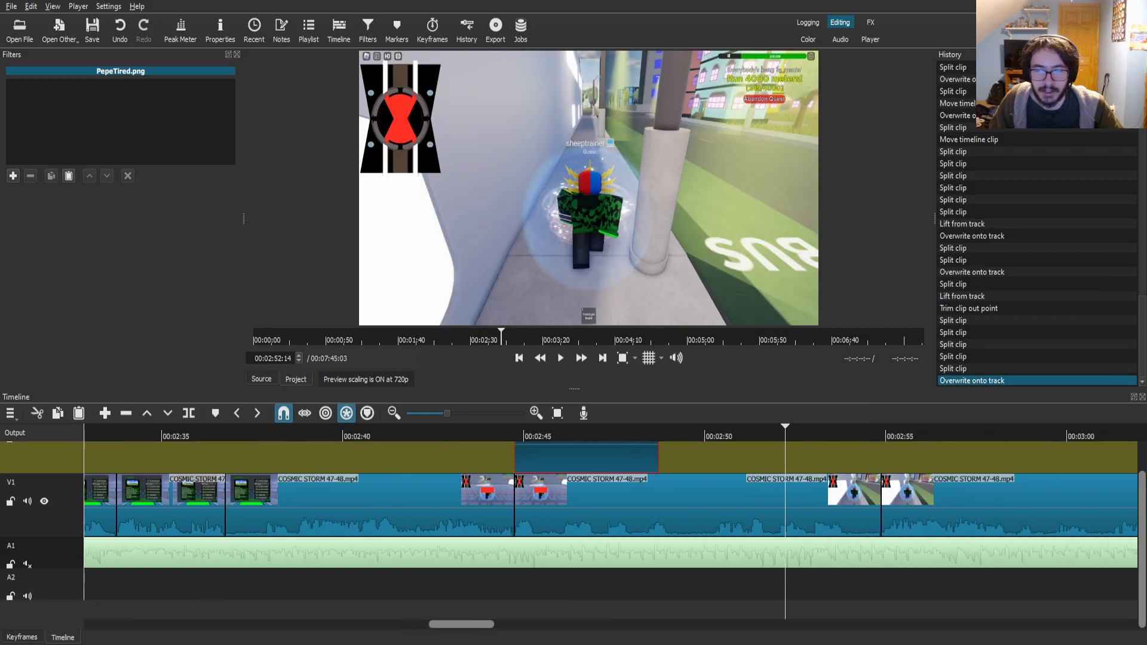
pyautogui.moveTo(605, 459)
pyautogui.mouseDown()
pyautogui.moveTo(594, 458)
pyautogui.moveTo(605, 458)
pyautogui.mouseUp()
pyautogui.moveTo(590, 436); pyautogui.dragTo(844, 458)
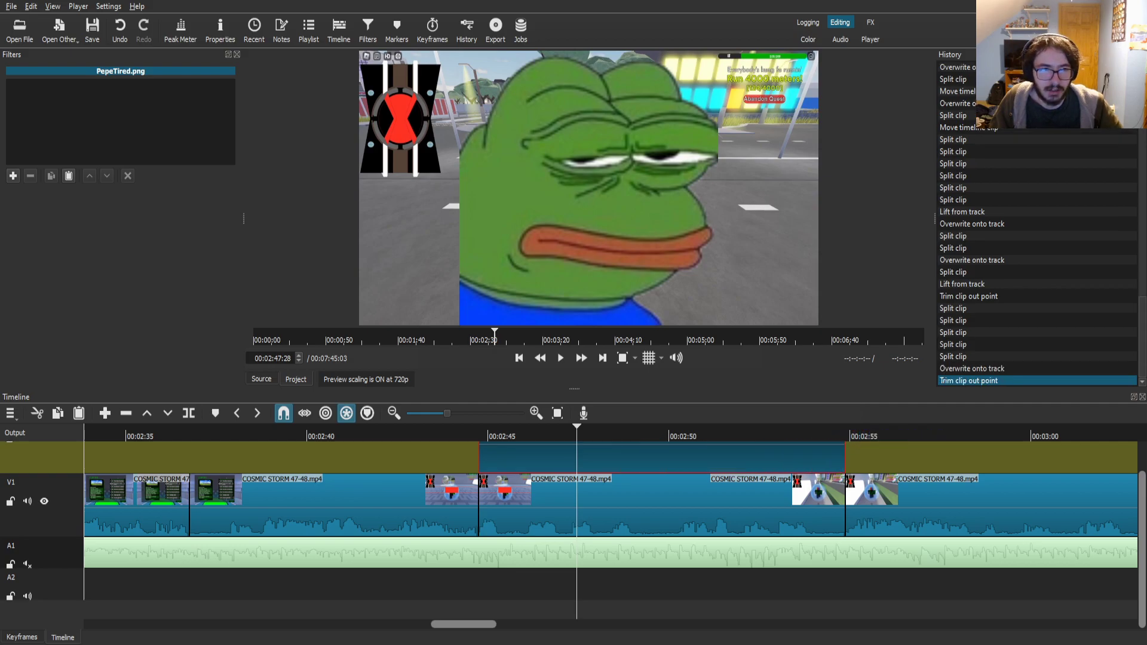
# - Add a Size, Position & Rotate filter to PepeTired.png, shrink it to about 54.2%, and place it in the video frame's upper-left corner
pyautogui.click(13, 175)
pyautogui.write('siz')
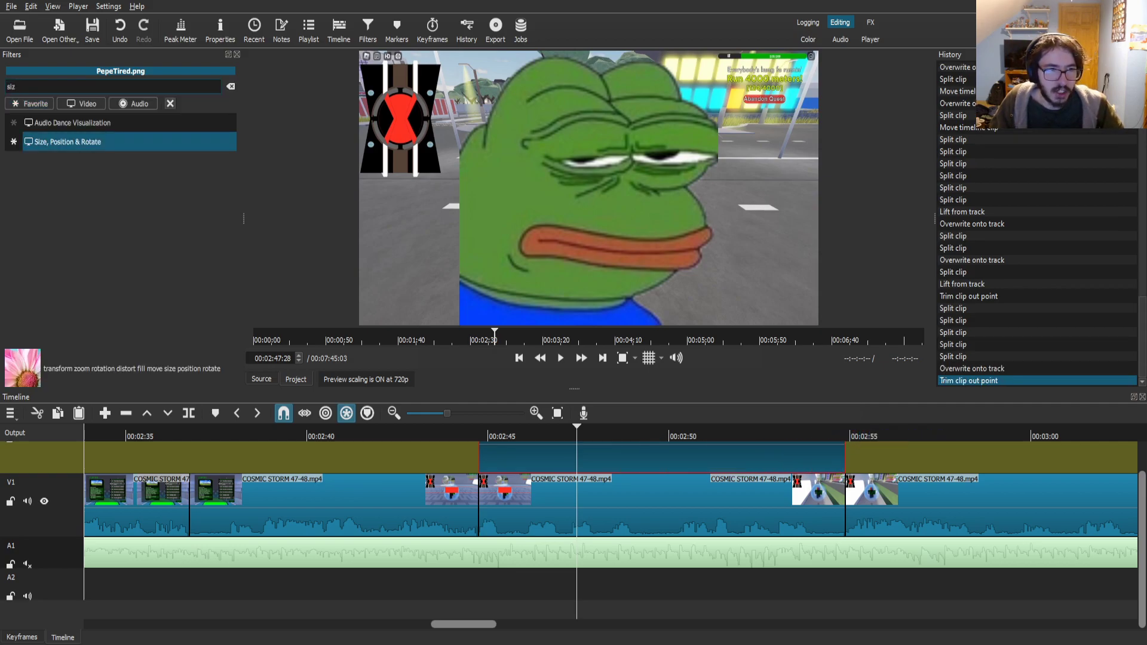
pyautogui.click(65, 142)
pyautogui.moveTo(462, 54); pyautogui.dragTo(579, 178)
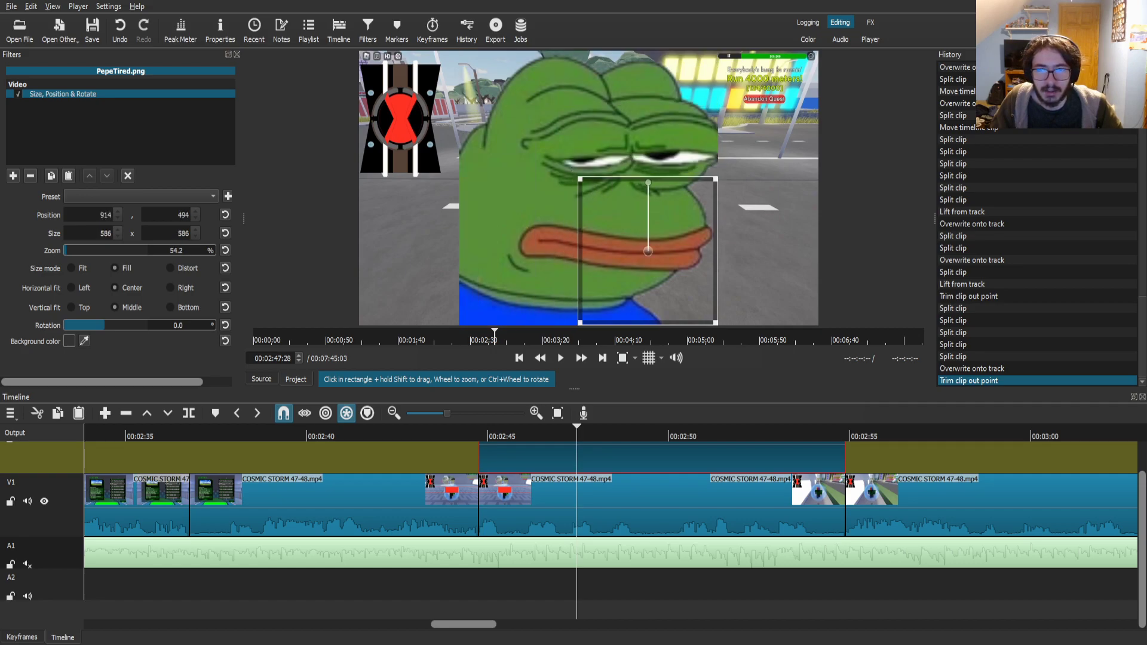
pyautogui.moveTo(647, 251); pyautogui.dragTo(450, 136)
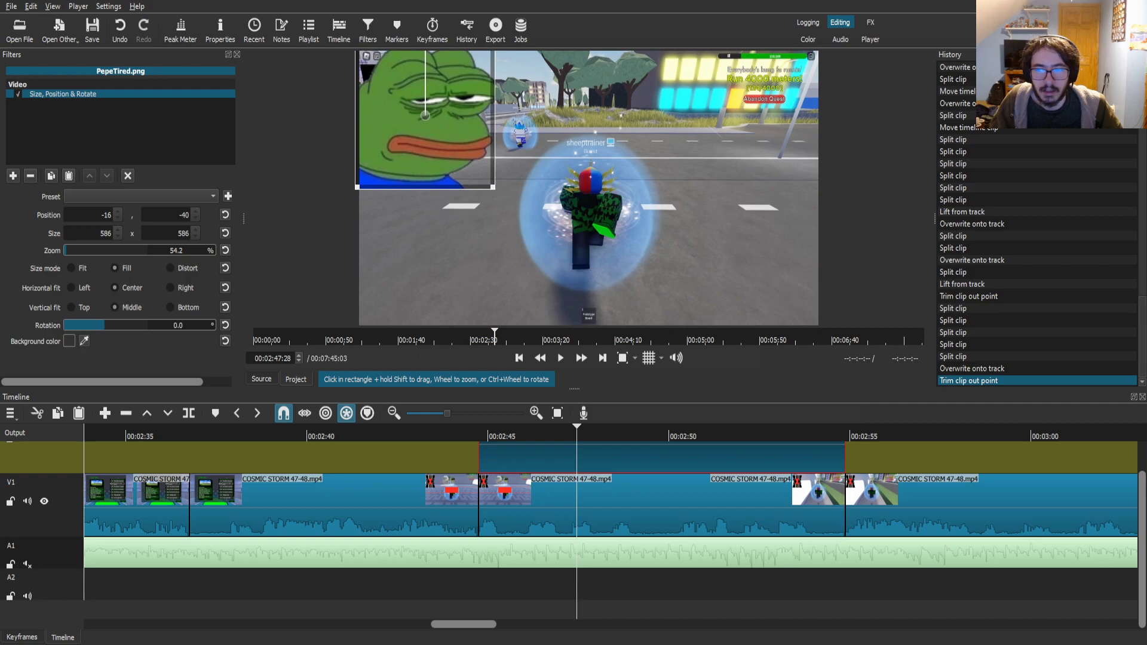
# - Add a Text: Simple filter reading "Sheep POV" to the PepeTired.png clip
pyautogui.click(581, 503)
pyautogui.click(581, 459)
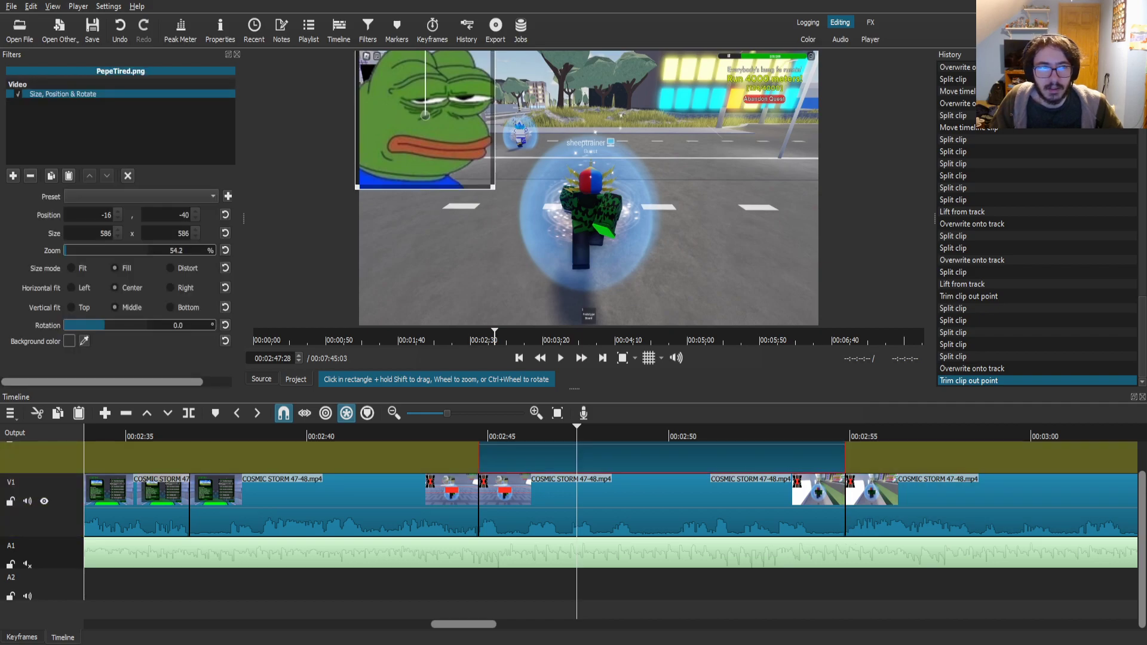
pyautogui.click(13, 175)
pyautogui.write('tex')
pyautogui.click(51, 159)
pyautogui.write('Sheep POV')
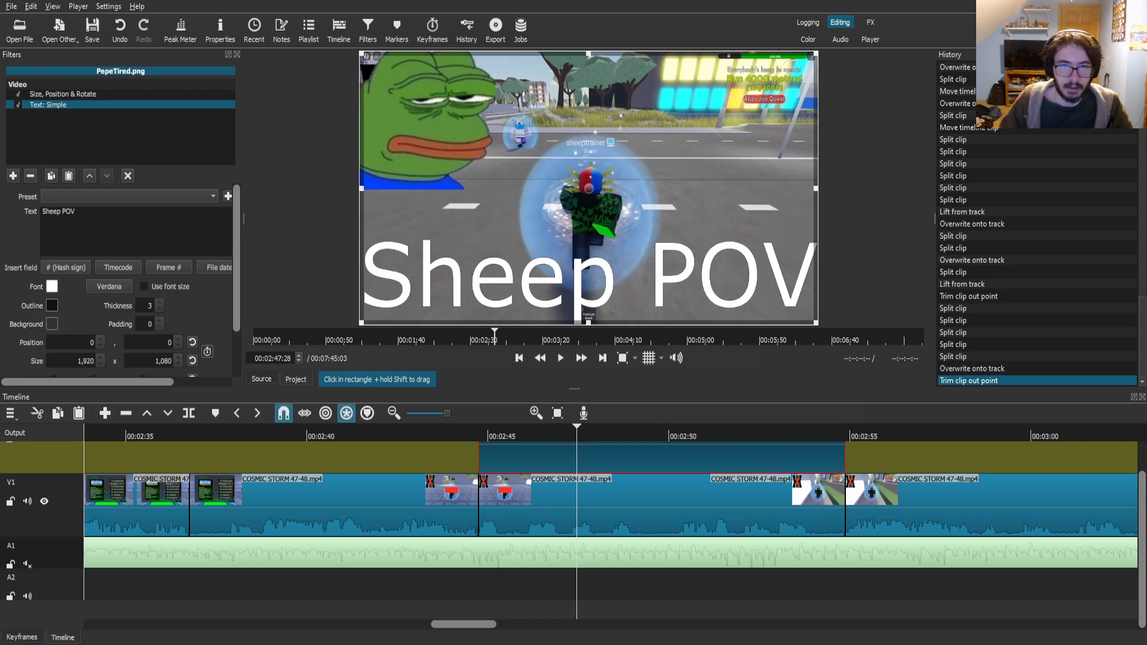
# - Shrink the "Sheep POV" caption to about 643 x 140, place it just below Pepe, and give it outline thickness 20 and a green font
pyautogui.moveTo(362, 53); pyautogui.dragTo(667, 293)
pyautogui.moveTo(740, 308); pyautogui.dragTo(436, 200)
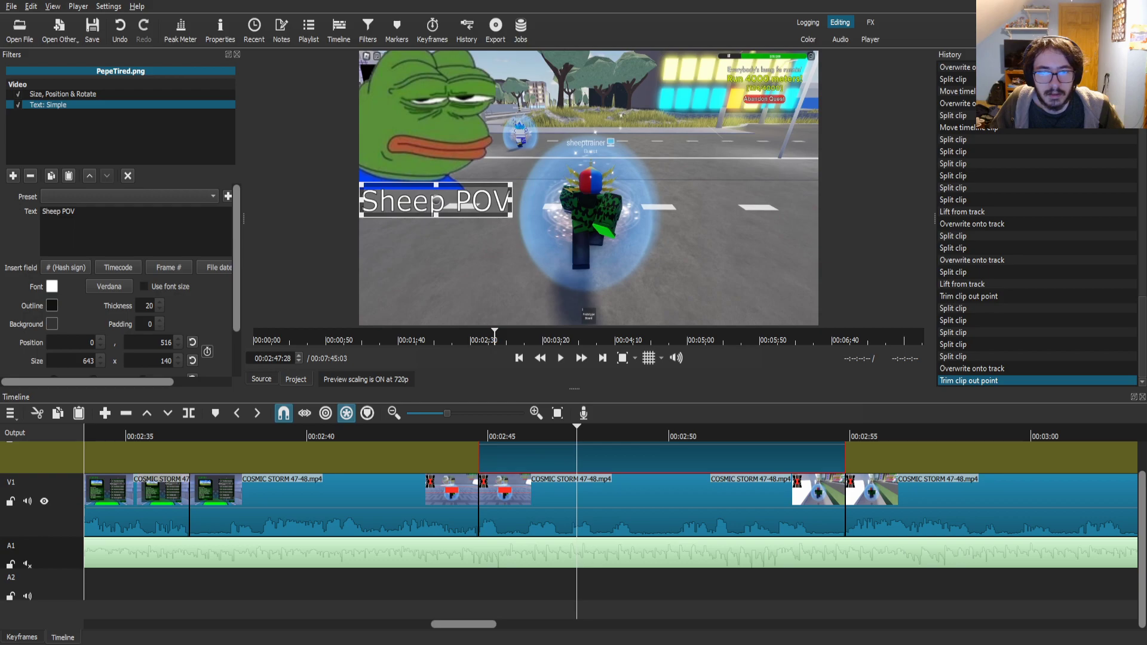
pyautogui.press('Return')
pyautogui.click(950, 508)
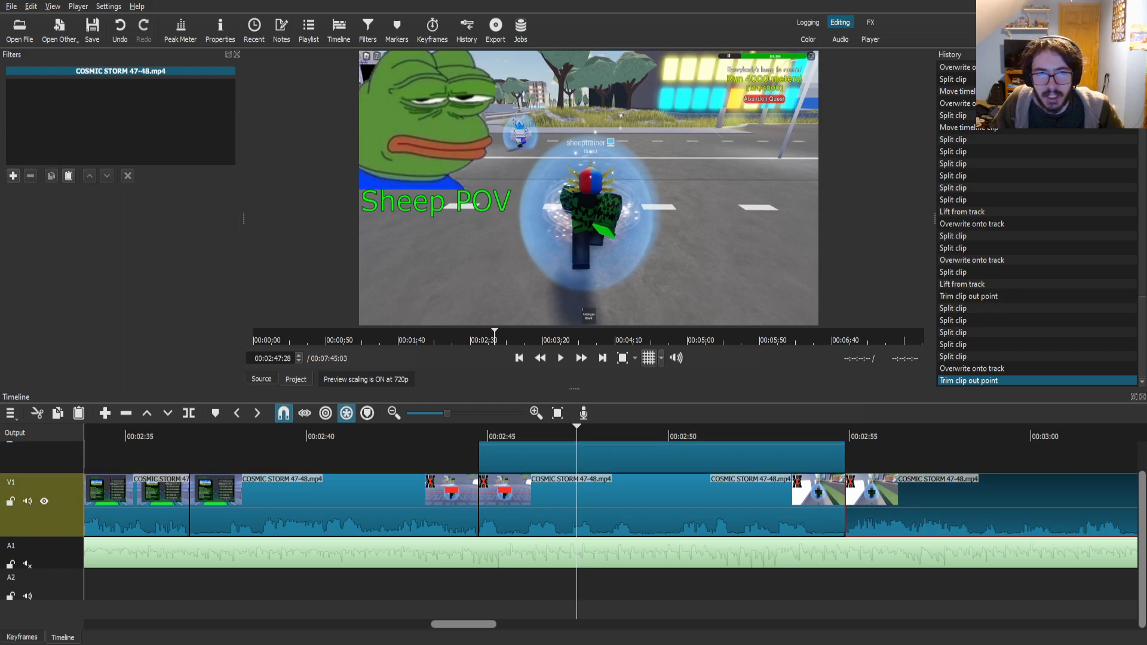
# - Save the project and play back the footage from just before the PepeTired.png clip
pyautogui.hotkey('ctrl', 's')
pyautogui.moveTo(475, 431); pyautogui.dragTo(469, 432)
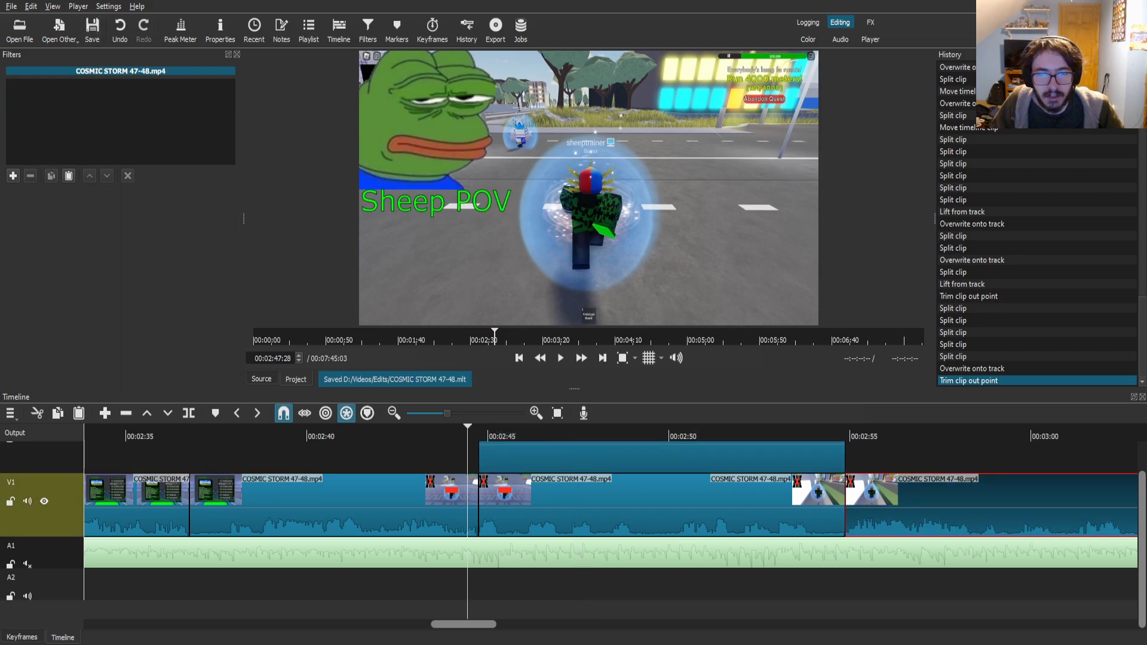
pyautogui.click(560, 358)
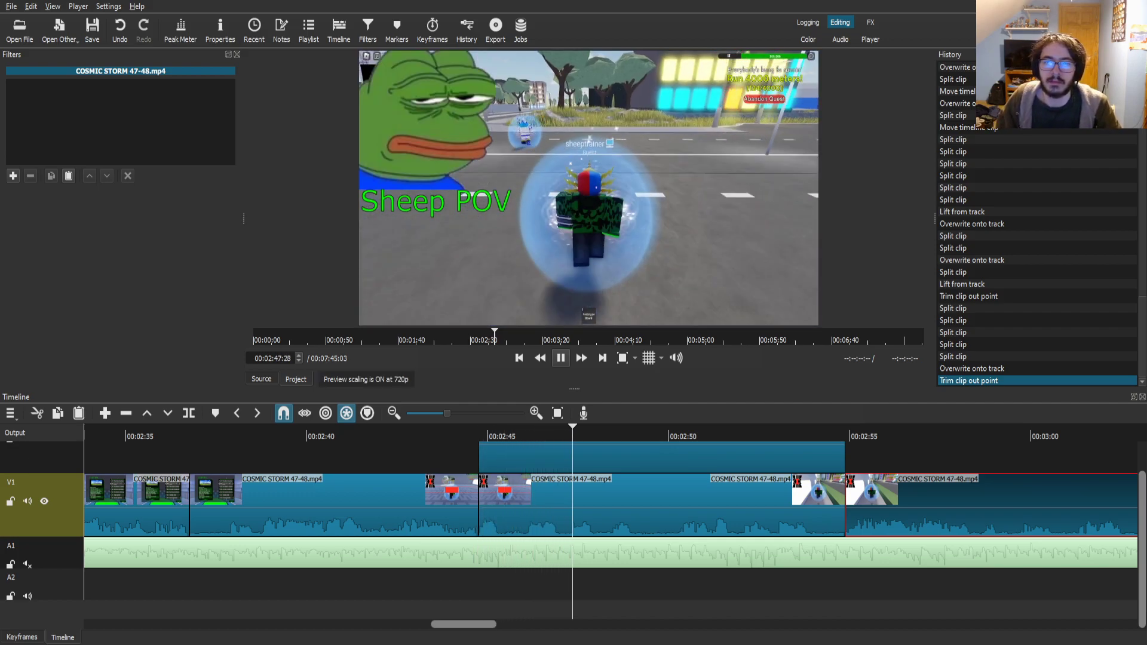
pyautogui.scroll(-9, 740, 491)
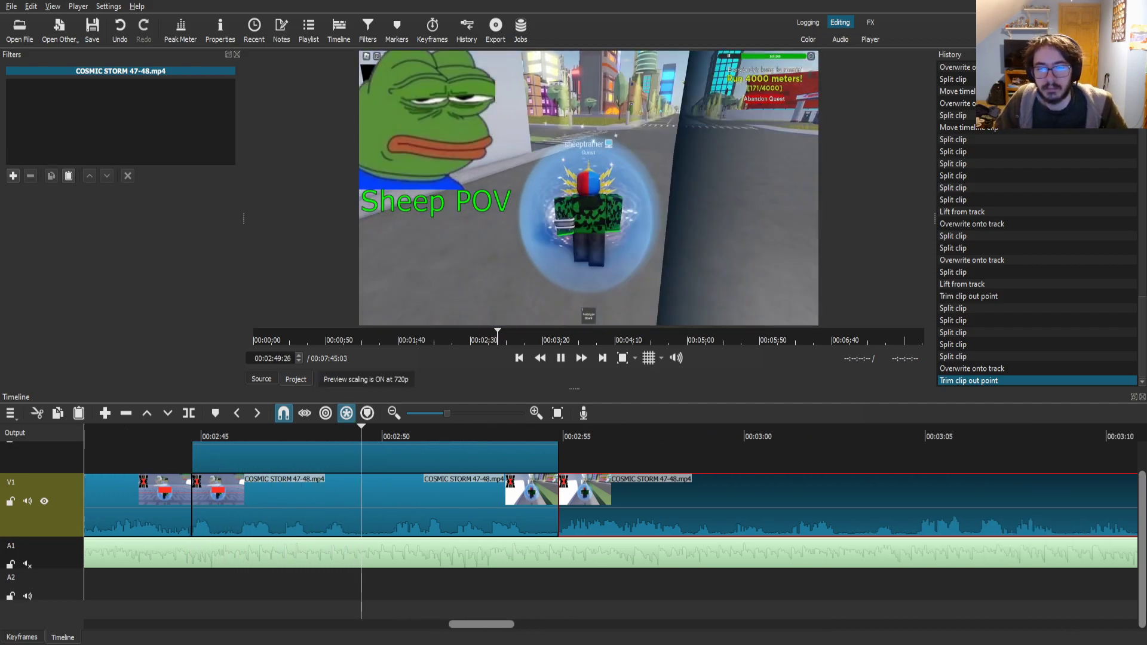
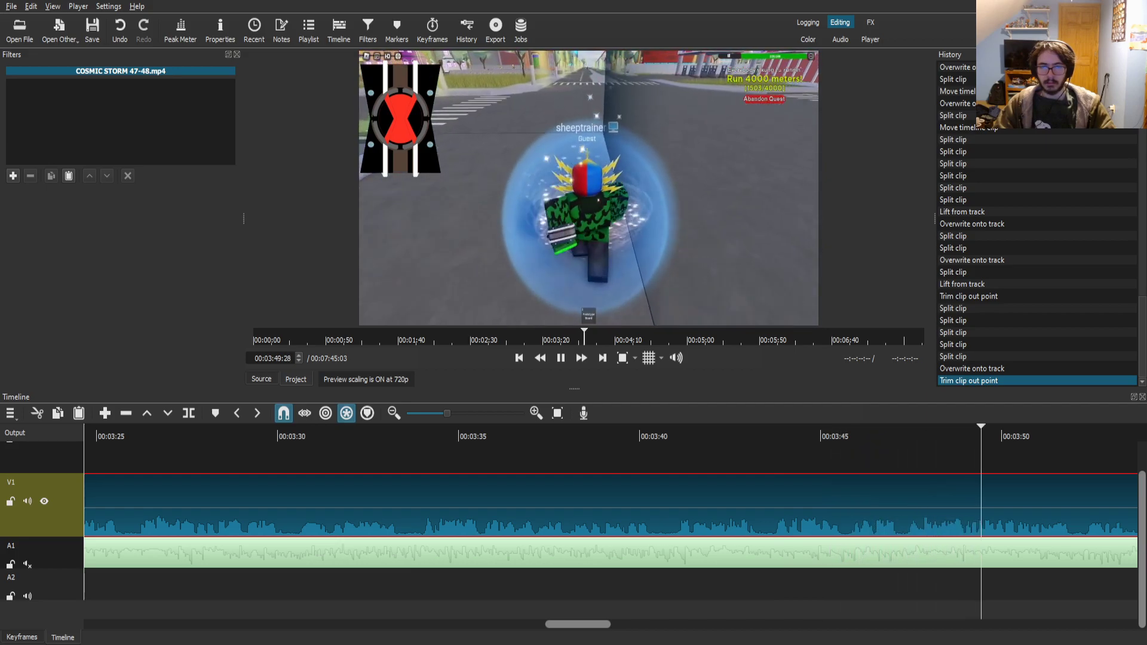
# - Split the gameplay clip on V1 at about 00:03:14, where the two characters stand ahead across the road
pyautogui.moveTo(621, 436); pyautogui.dragTo(378, 436)
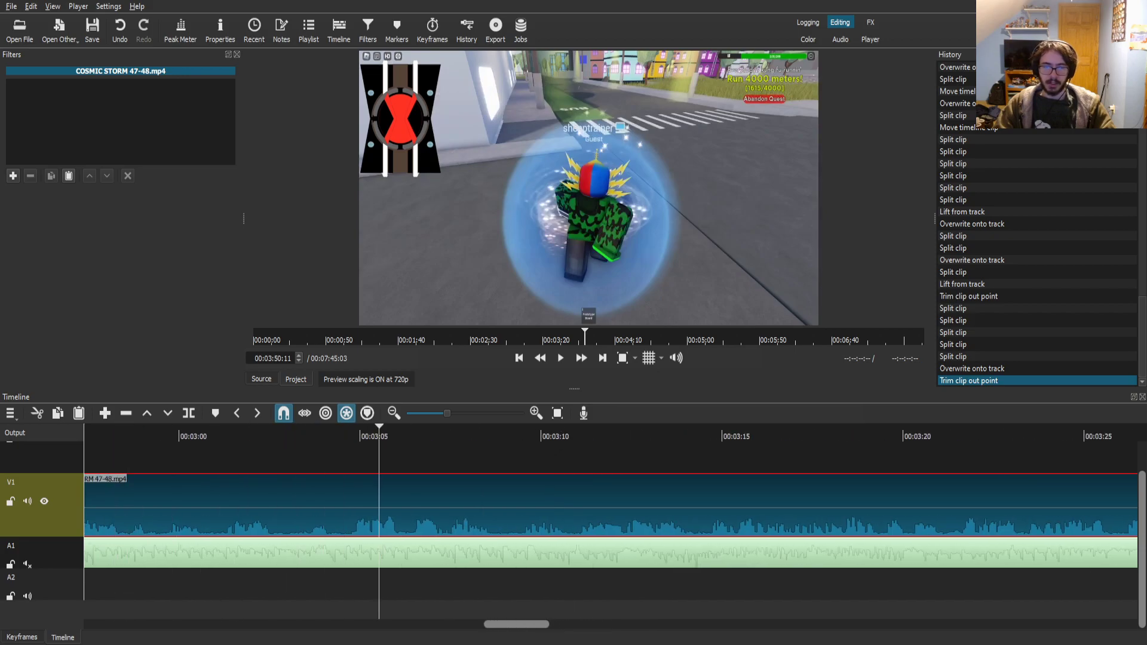
pyautogui.moveTo(526, 436); pyautogui.dragTo(623, 436)
pyautogui.press('space')
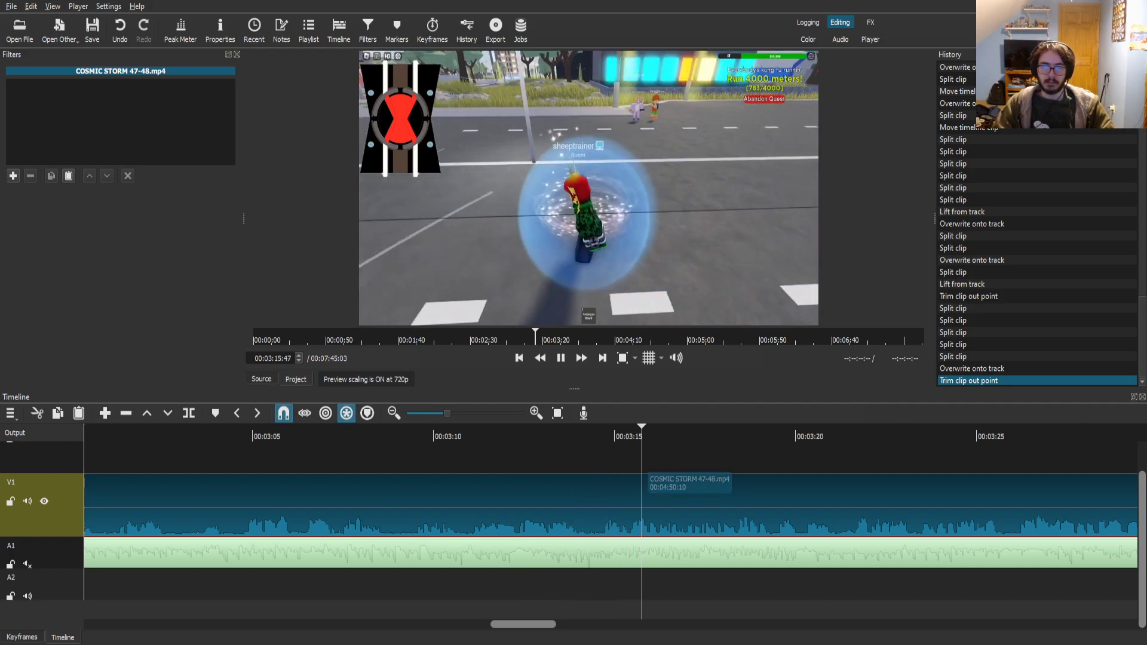
pyautogui.moveTo(592, 436)
pyautogui.mouseDown()
pyautogui.moveTo(559, 436)
pyautogui.moveTo(570, 437)
pyautogui.mouseUp()
pyautogui.press('Right')
pyautogui.press('Right')
pyautogui.press('Right')
pyautogui.press('Right')
pyautogui.press('Right')
pyautogui.press('Right')
pyautogui.press('Right')
pyautogui.press('Right')
pyautogui.press('Right')
pyautogui.press('Right')
pyautogui.press('Right')
pyautogui.press('Right')
pyautogui.press('Right')
pyautogui.press('Right')
pyautogui.press('Right')
pyautogui.press('Right')
pyautogui.press('Right')
pyautogui.press('Right')
pyautogui.press('Right')
pyautogui.press('Right')
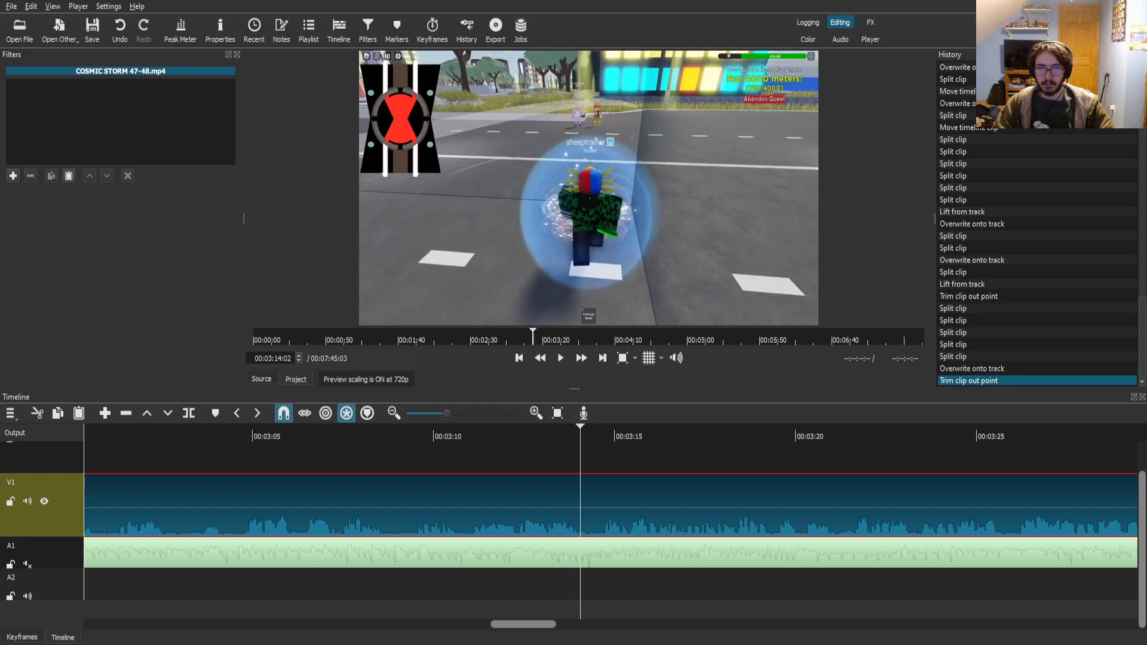
pyautogui.press('s')
# - Split the gameplay clip on V1 again at about 00:03:14:40 to isolate a short section
pyautogui.press('Right')
pyautogui.press('Right')
pyautogui.press('Right')
pyautogui.press('Right')
pyautogui.press('Right')
pyautogui.press('Right')
pyautogui.press('Right')
pyautogui.press('Right')
pyautogui.press('Right')
pyautogui.press('Right')
pyautogui.press('Right')
pyautogui.press('Right')
pyautogui.press('Right')
pyautogui.press('Right')
pyautogui.press('Right')
pyautogui.press('Right')
pyautogui.press('Right')
pyautogui.press('Right')
pyautogui.press('Right')
pyautogui.press('Right')
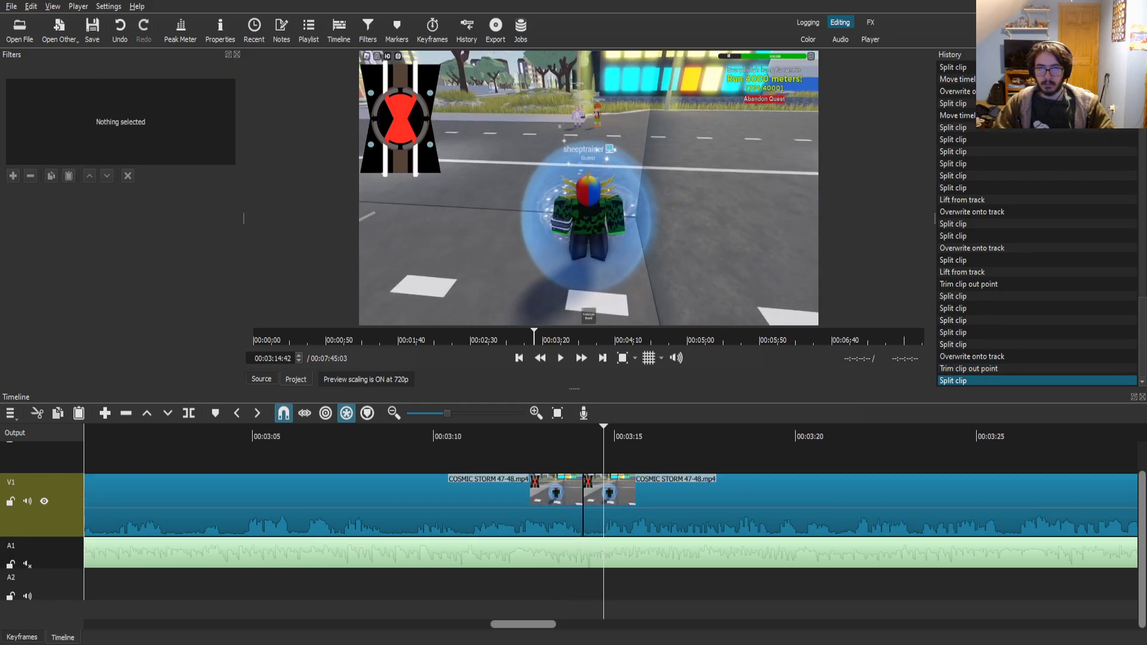
pyautogui.press('Left')
pyautogui.press('Left')
pyautogui.press('Left')
pyautogui.press('Left')
pyautogui.press('Left')
pyautogui.press('Left')
pyautogui.press('Left')
pyautogui.press('Left')
pyautogui.press('Left')
pyautogui.press('Left')
pyautogui.press('Left')
pyautogui.press('Left')
pyautogui.press('Left')
pyautogui.press('Left')
pyautogui.press('Left')
pyautogui.press('Left')
pyautogui.press('Left')
pyautogui.press('Left')
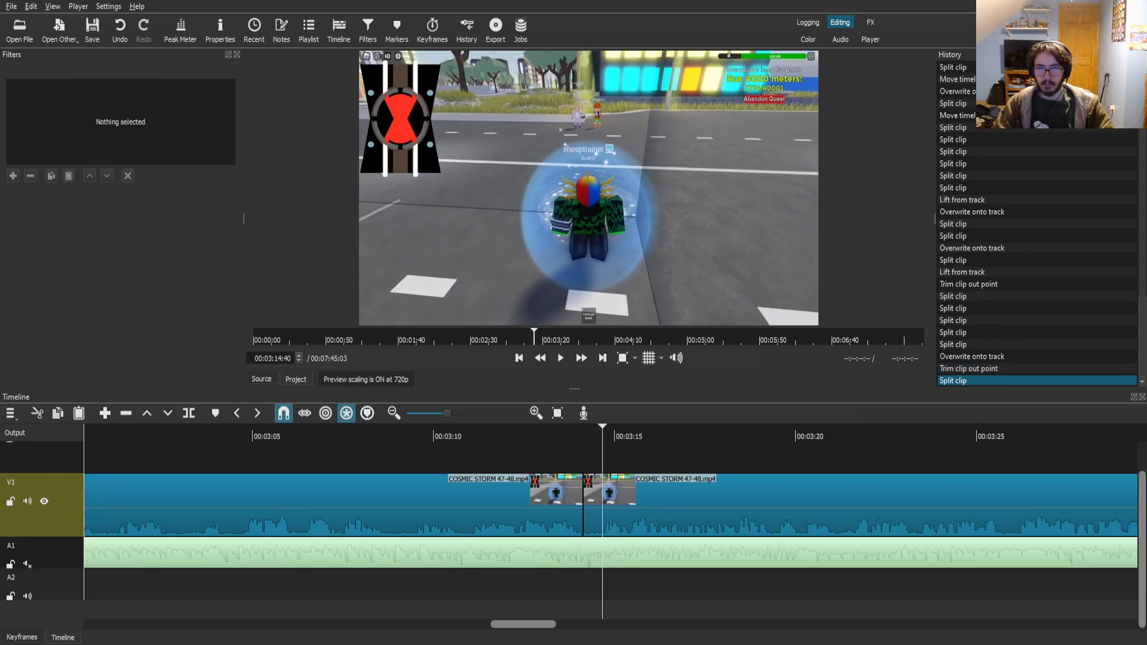
pyautogui.press('s')
# - Add a Size, Position & Rotate filter to the short section, zoom it to 230%, and shift the picture down to reveal the two characters
pyautogui.click(592, 518)
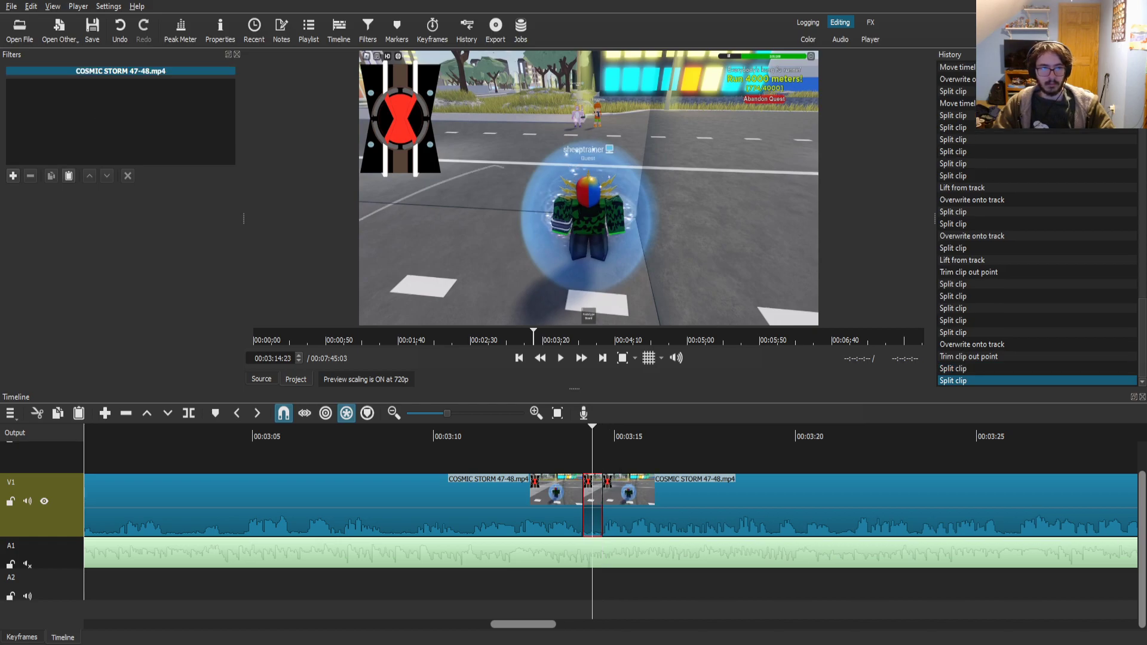
pyautogui.write('fs')
pyautogui.write('iz')
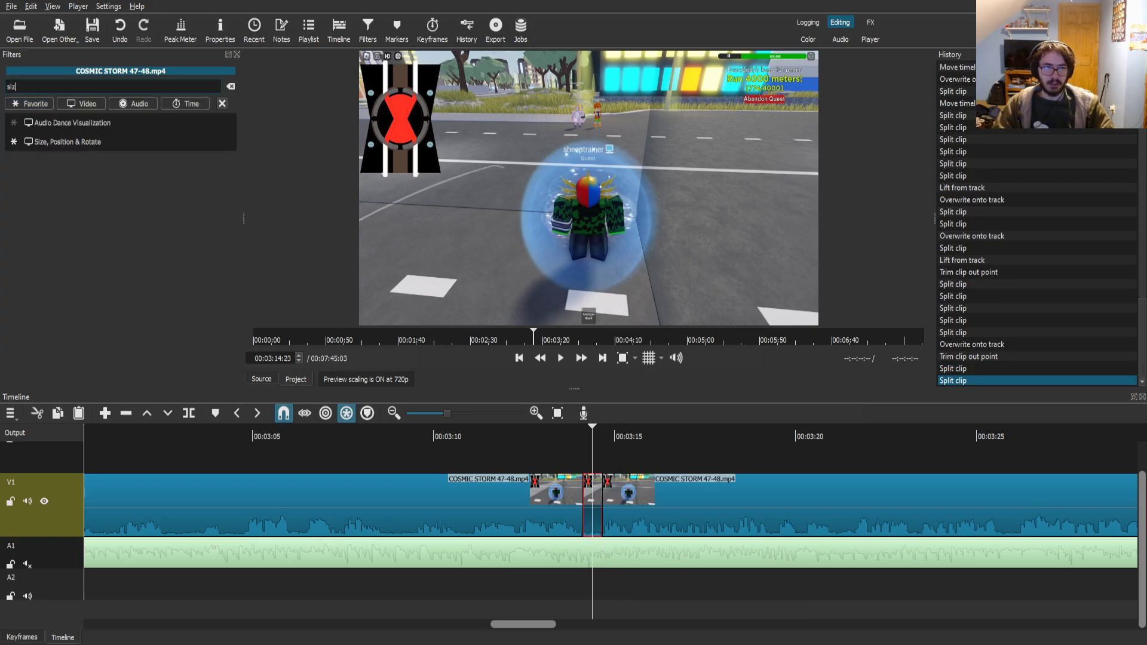
pyautogui.click(63, 142)
pyautogui.scroll(7, 589, 188)
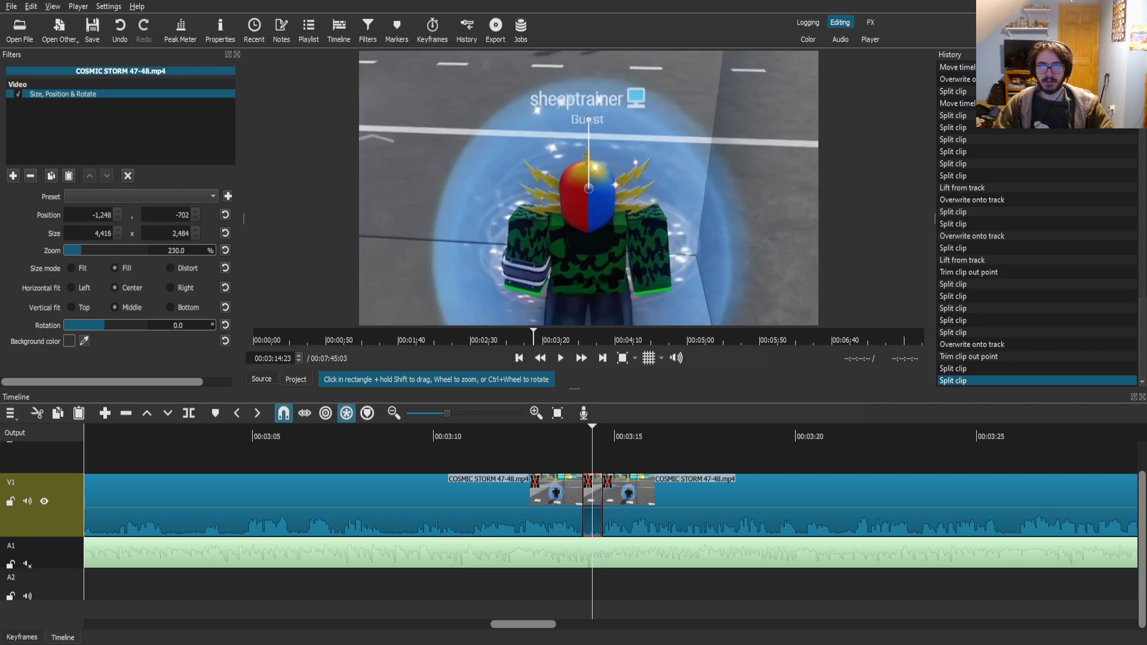
pyautogui.moveTo(592, 228); pyautogui.dragTo(586, 271)
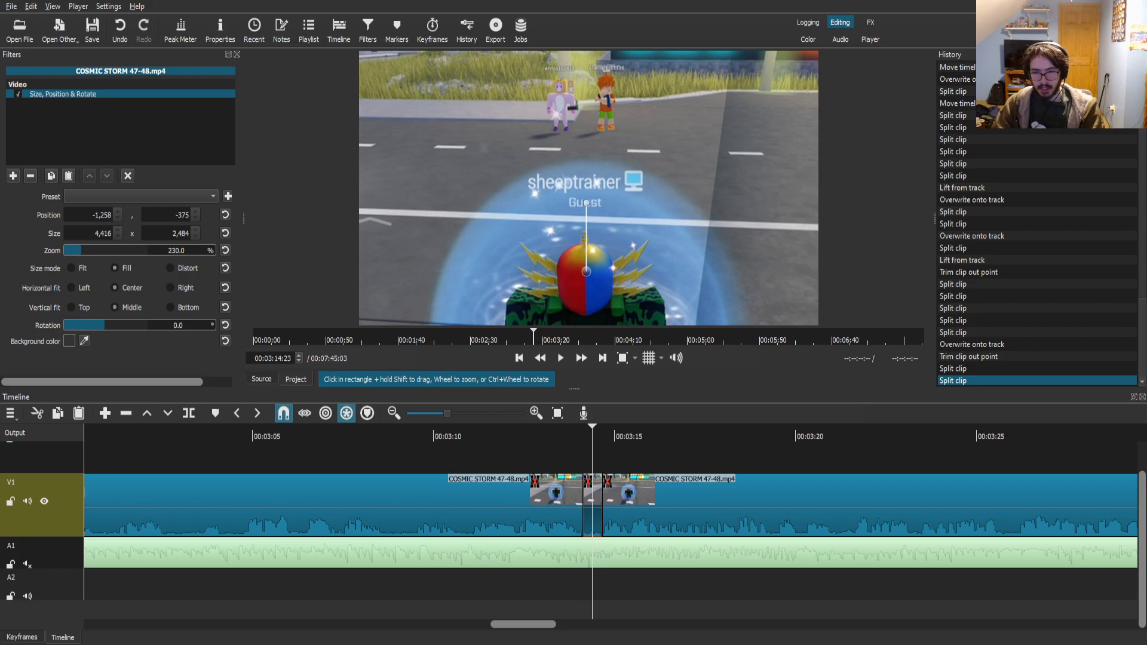
# - Overlay the dark troll face image on V2 for the zoomed section's length, shrunk to about 6.9% over the orange-haired character's head
pyautogui.moveTo(588, 189); pyautogui.dragTo(583, 458)
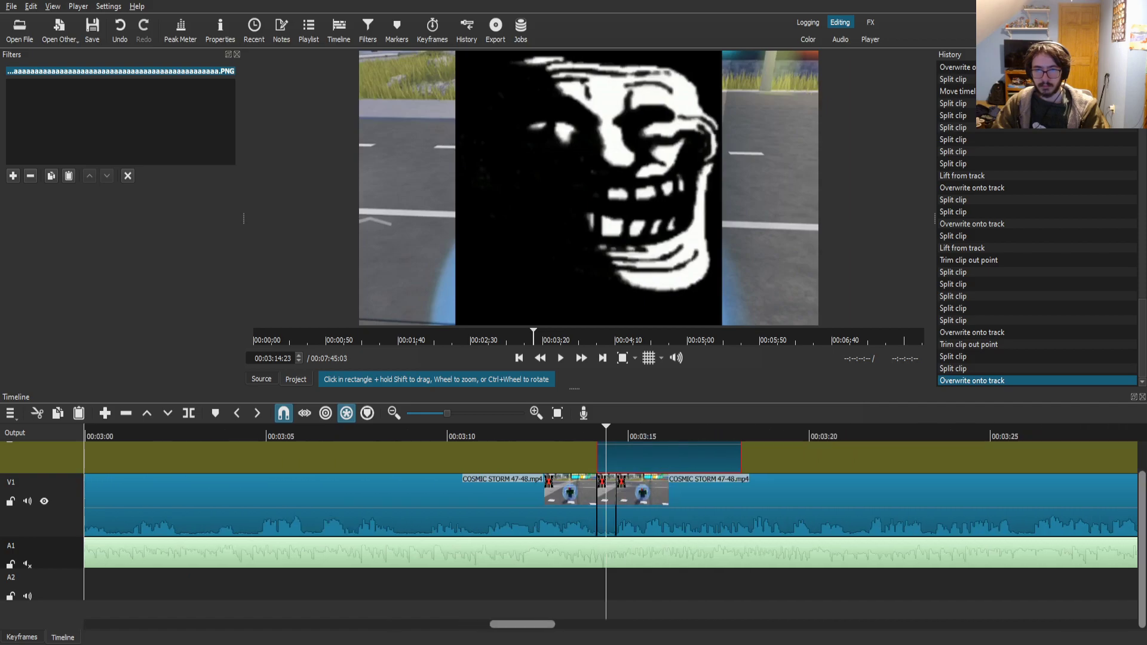
pyautogui.moveTo(739, 457); pyautogui.dragTo(615, 457)
pyautogui.click(13, 176)
pyautogui.write('siz')
pyautogui.click(65, 141)
pyautogui.moveTo(457, 52); pyautogui.dragTo(620, 99)
pyautogui.scroll(-10, 621, 99)
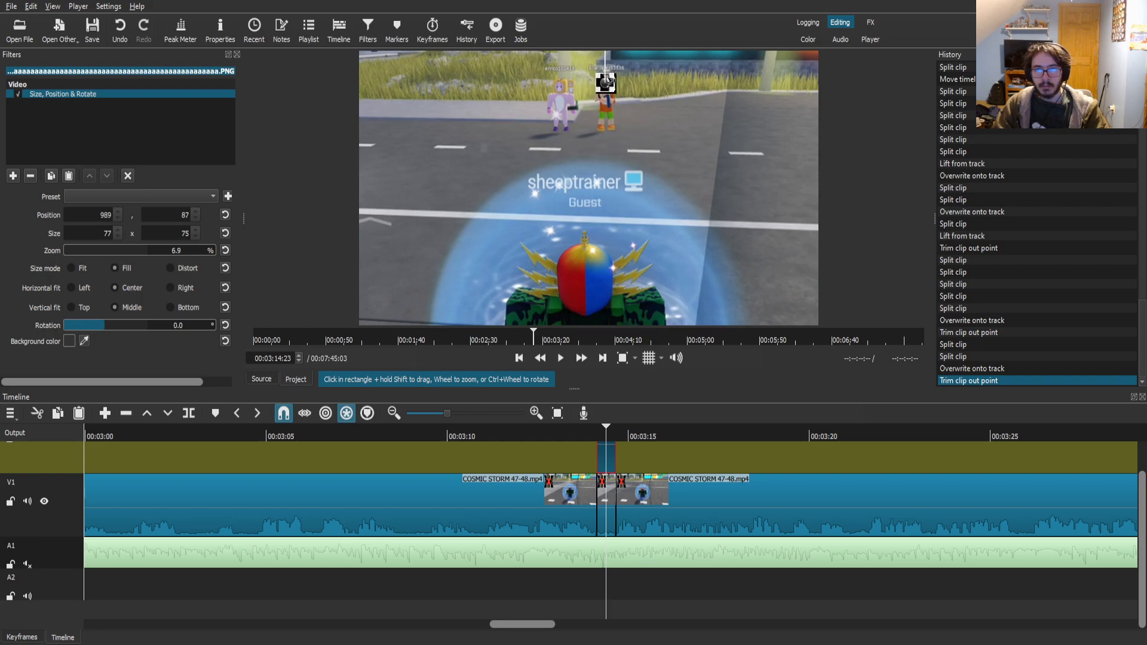
# - Add video track V3 and place the round grinning face image on it, trimmed to the length of the zoomed section
pyautogui.click(656, 499)
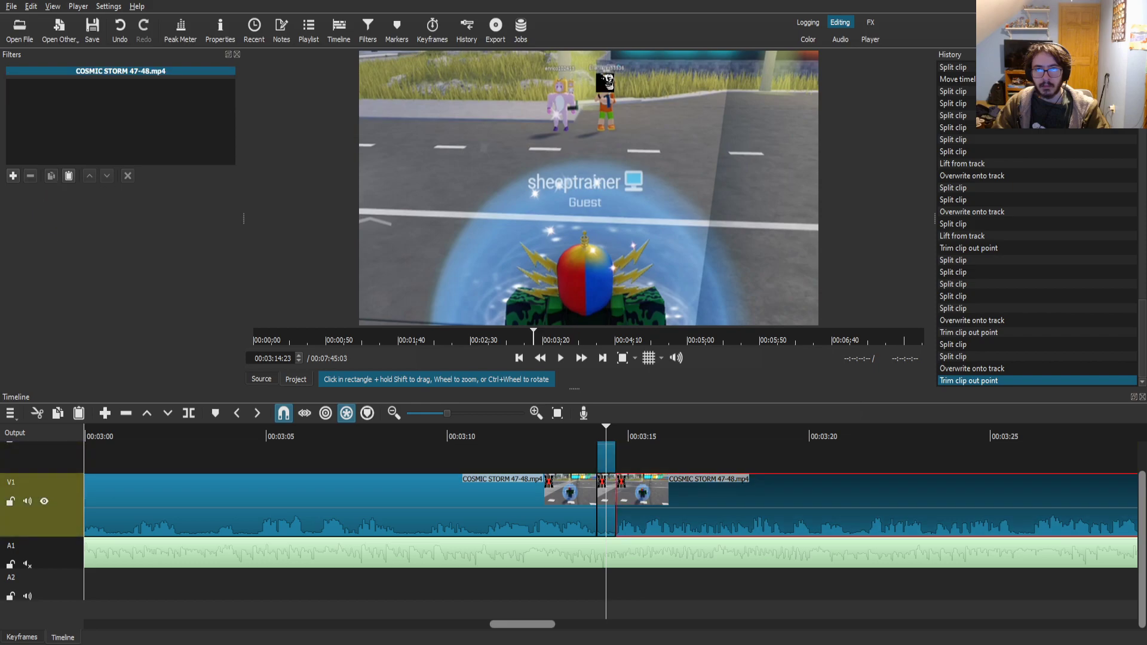
pyautogui.scroll(1, 609, 537)
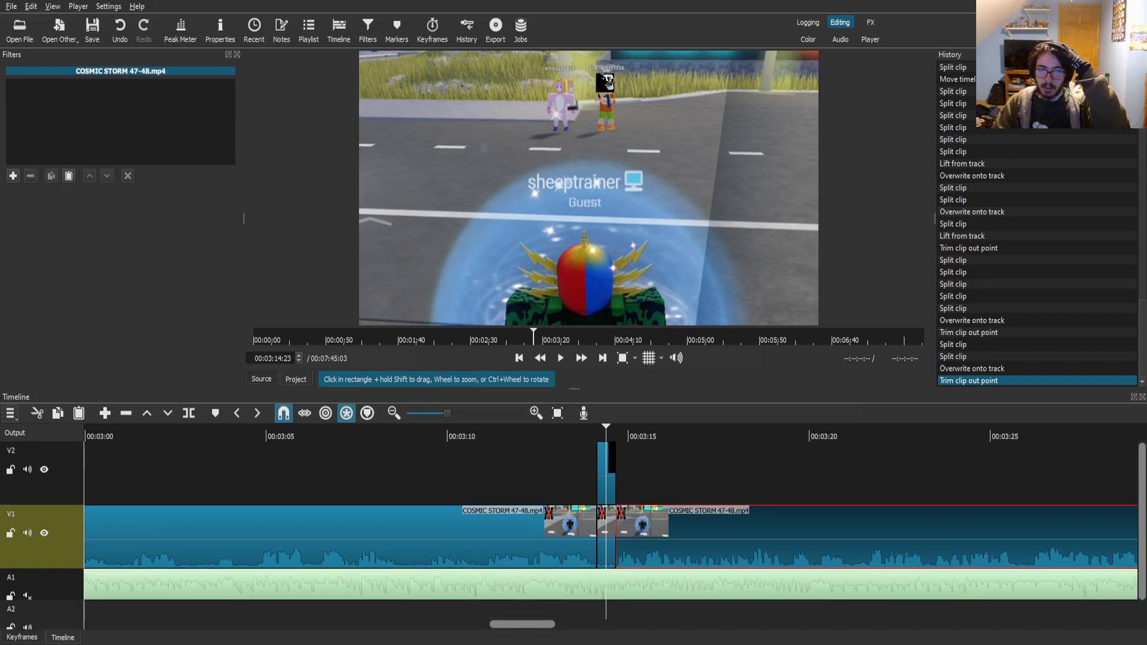
pyautogui.hotkey('ctrl', 'i')
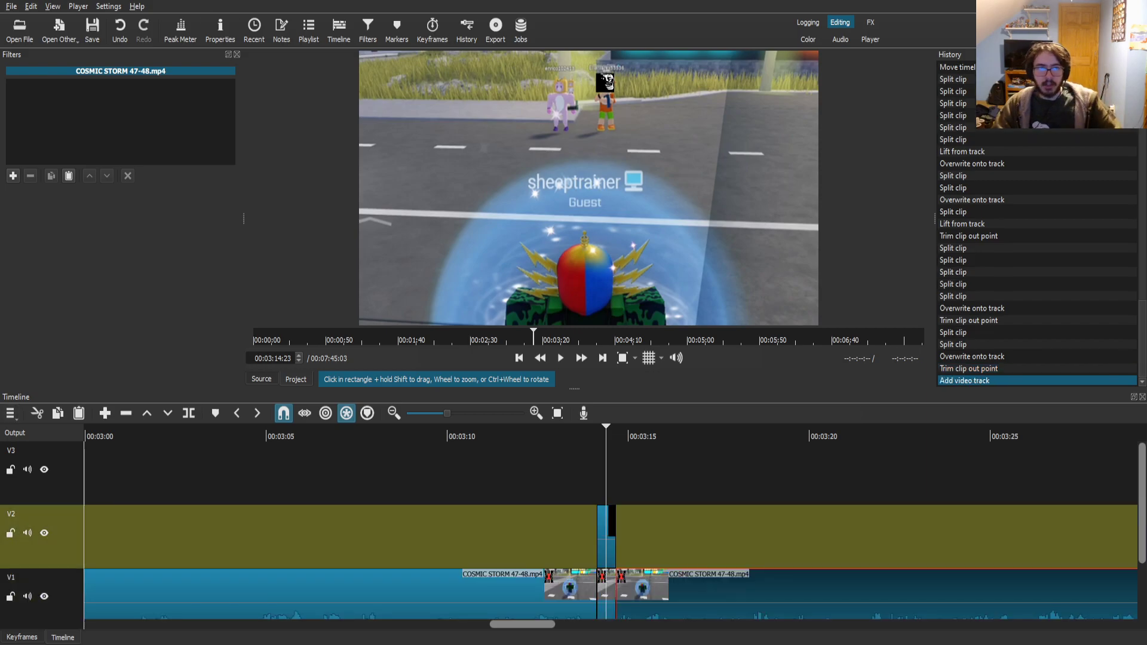
pyautogui.moveTo(589, 188); pyautogui.dragTo(669, 474)
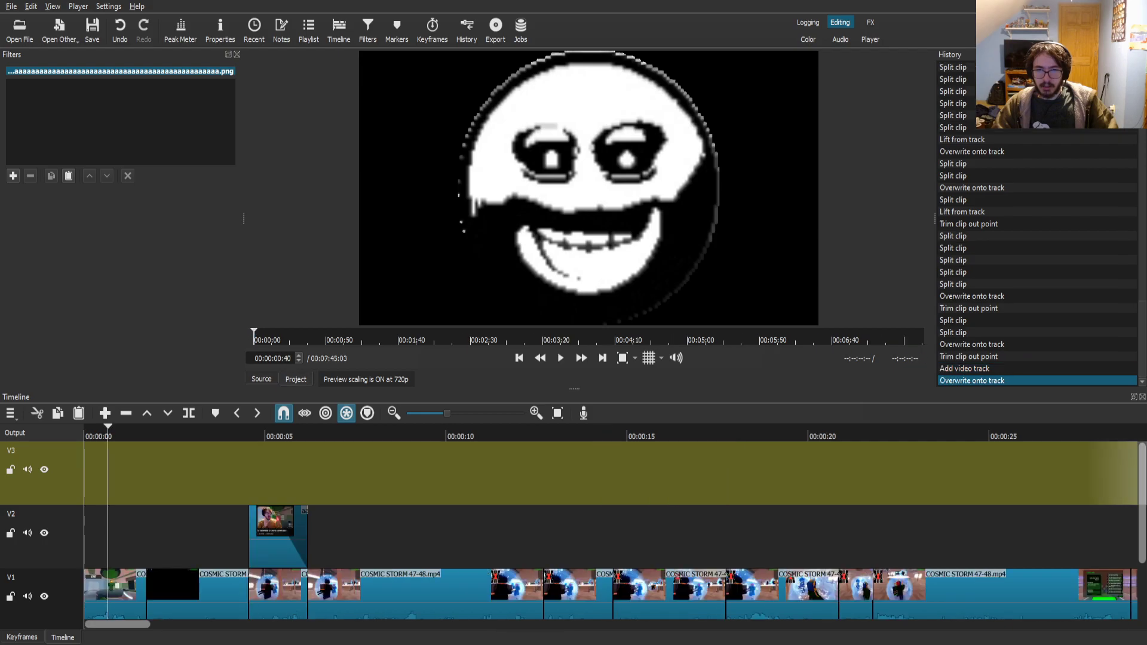
pyautogui.moveTo(848, 472); pyautogui.dragTo(723, 472)
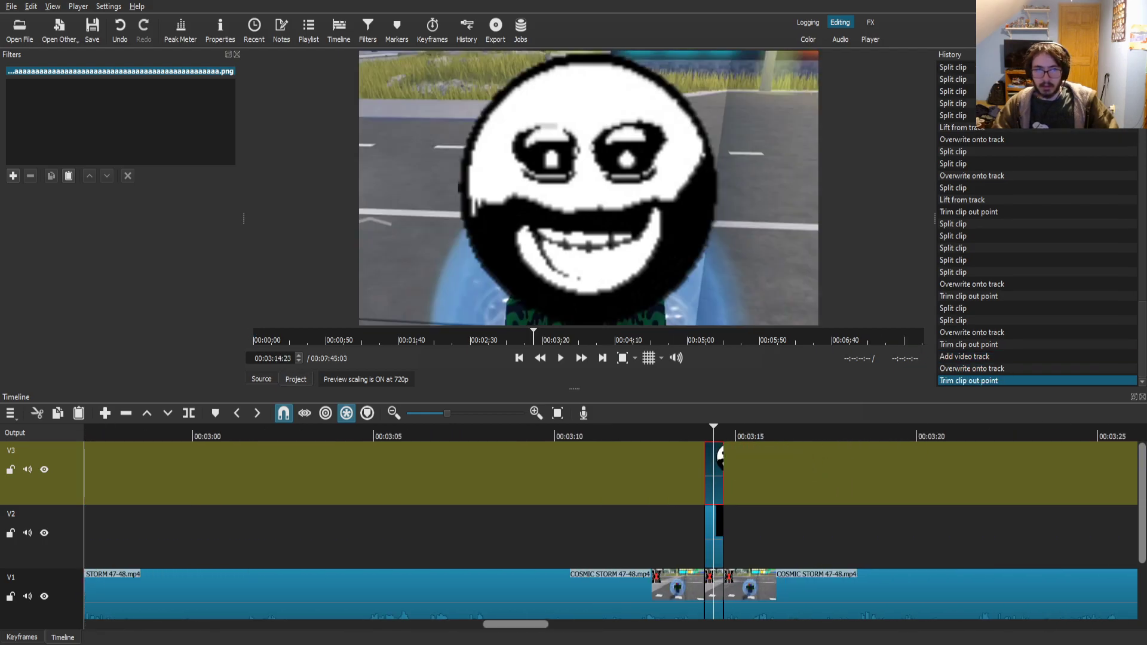
# - Add a Size, Position & Rotate filter to the grinning face, shrink it to about 9.9%, and place it over the purple character's head
pyautogui.click(12, 176)
pyautogui.write('siz')
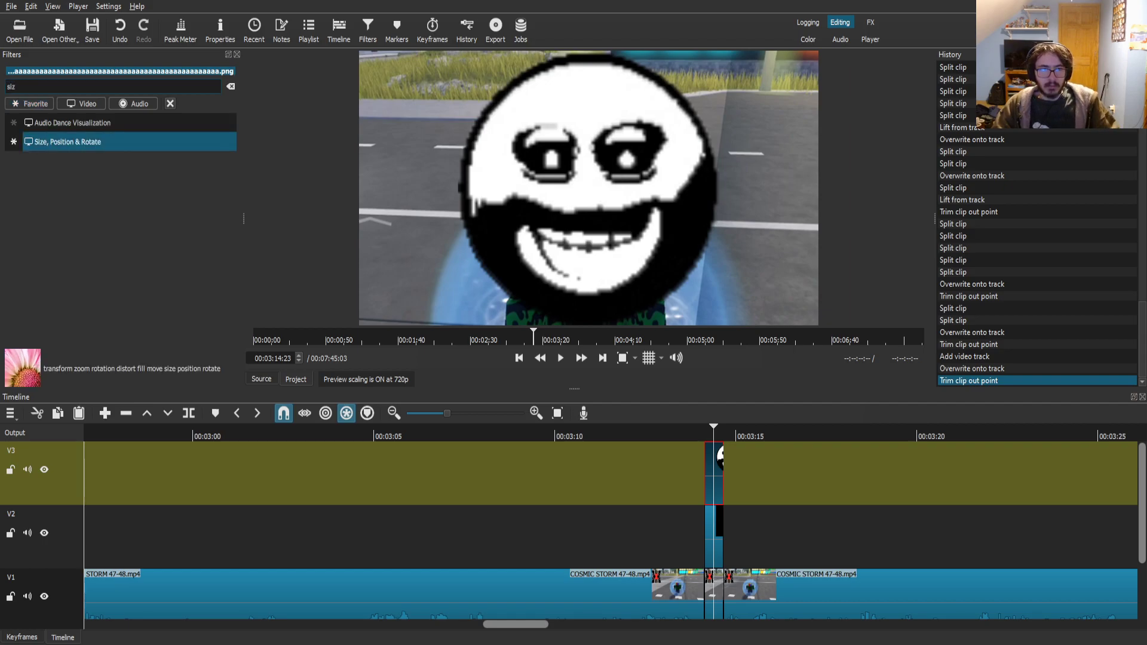
pyautogui.press('Return')
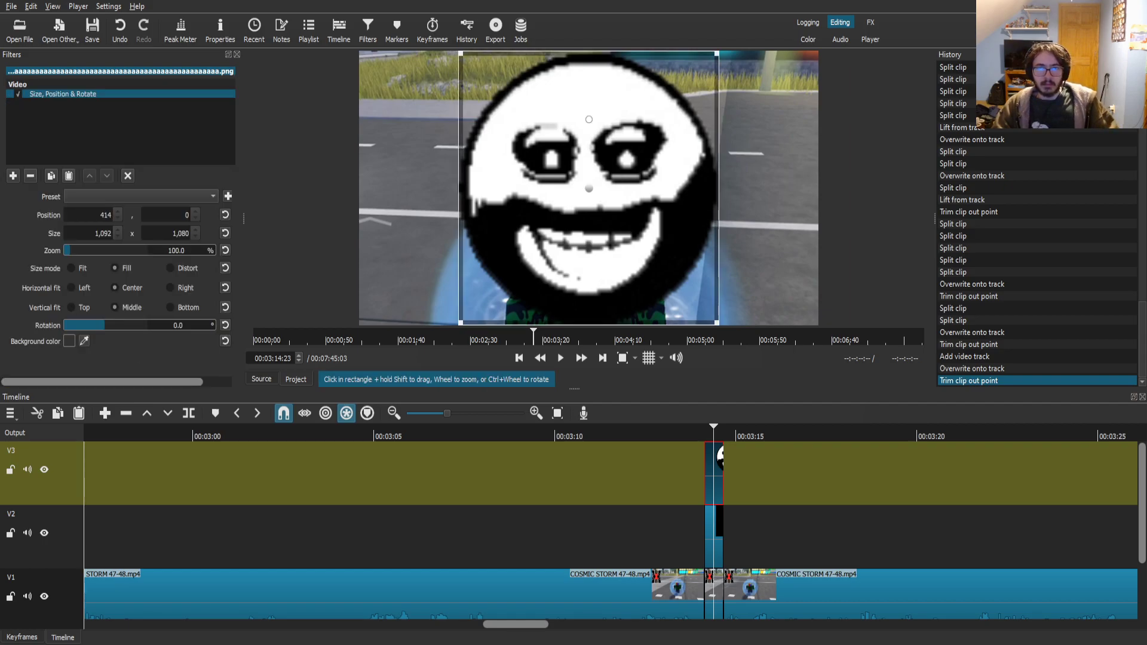
pyautogui.moveTo(460, 54); pyautogui.dragTo(560, 81)
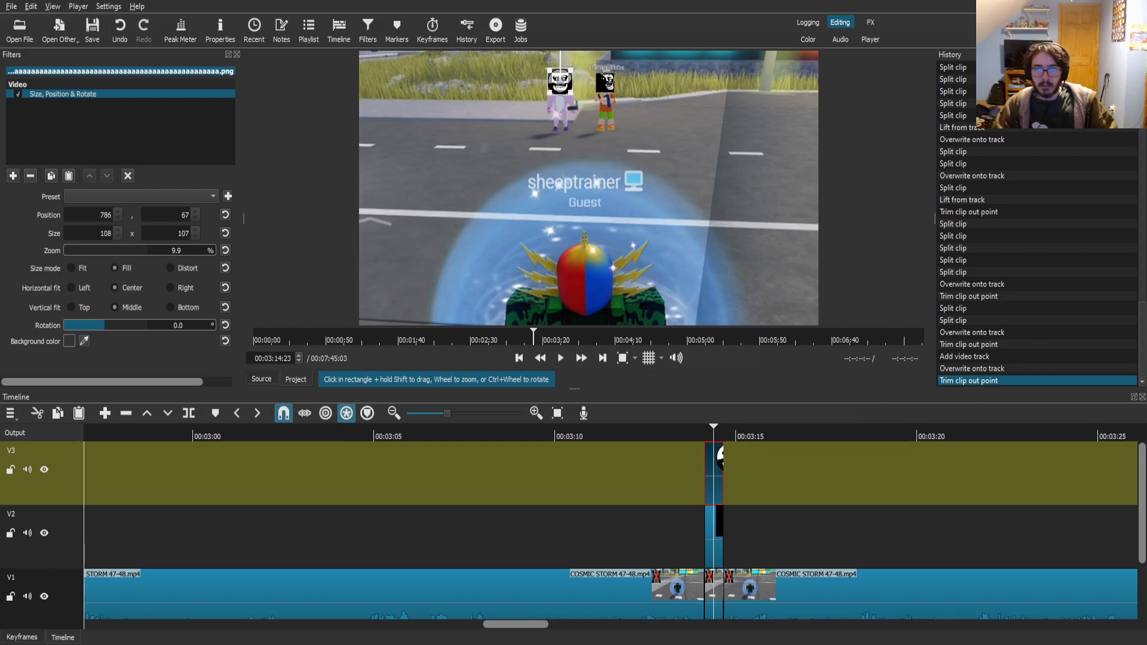
pyautogui.click(801, 598)
# - Play back the zoomed section and the footage after it, and split the V1 clip at about 00:03:18:35
pyautogui.click(677, 435)
pyautogui.press('space')
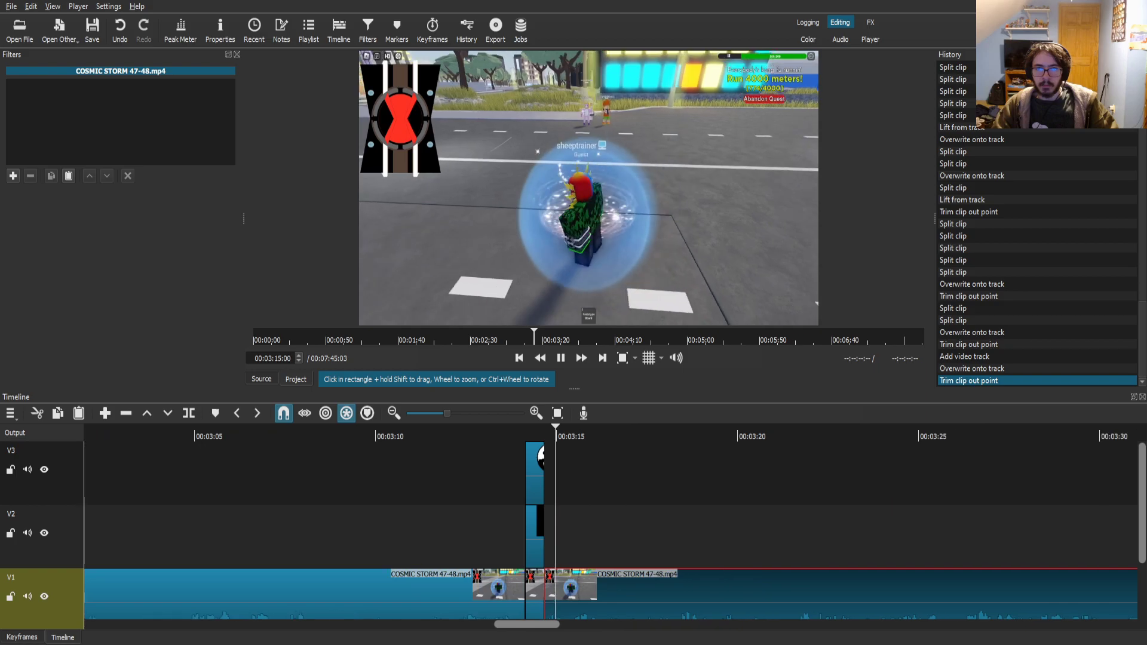
pyautogui.hscroll(1, 611, 531)
pyautogui.scroll(-1, 610, 532)
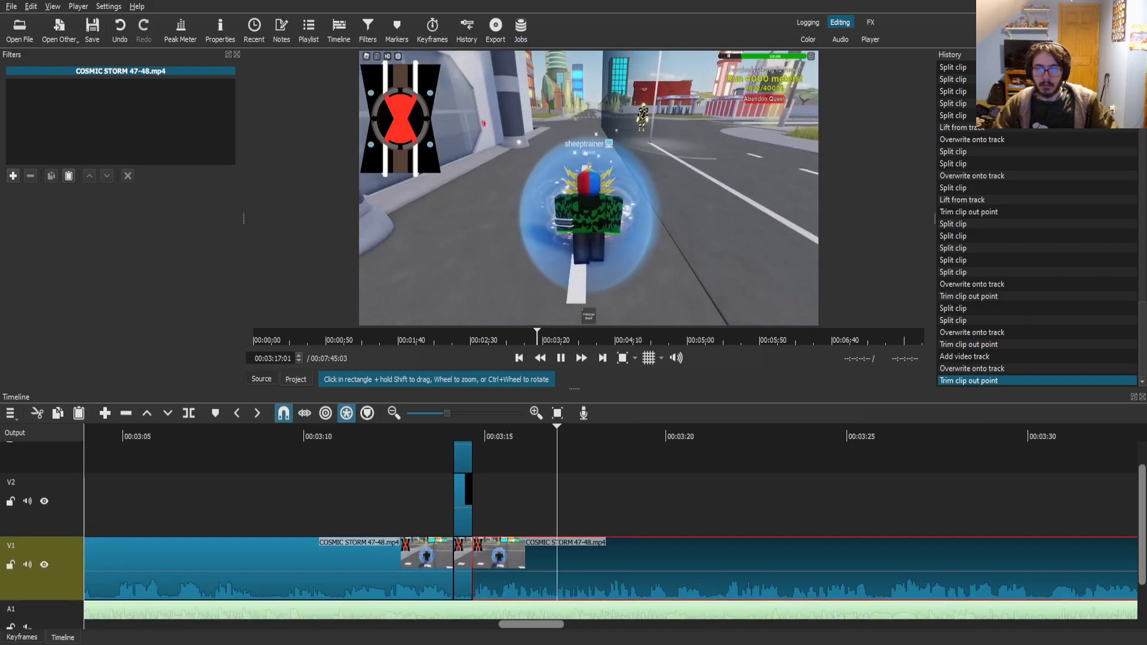
pyautogui.press('space')
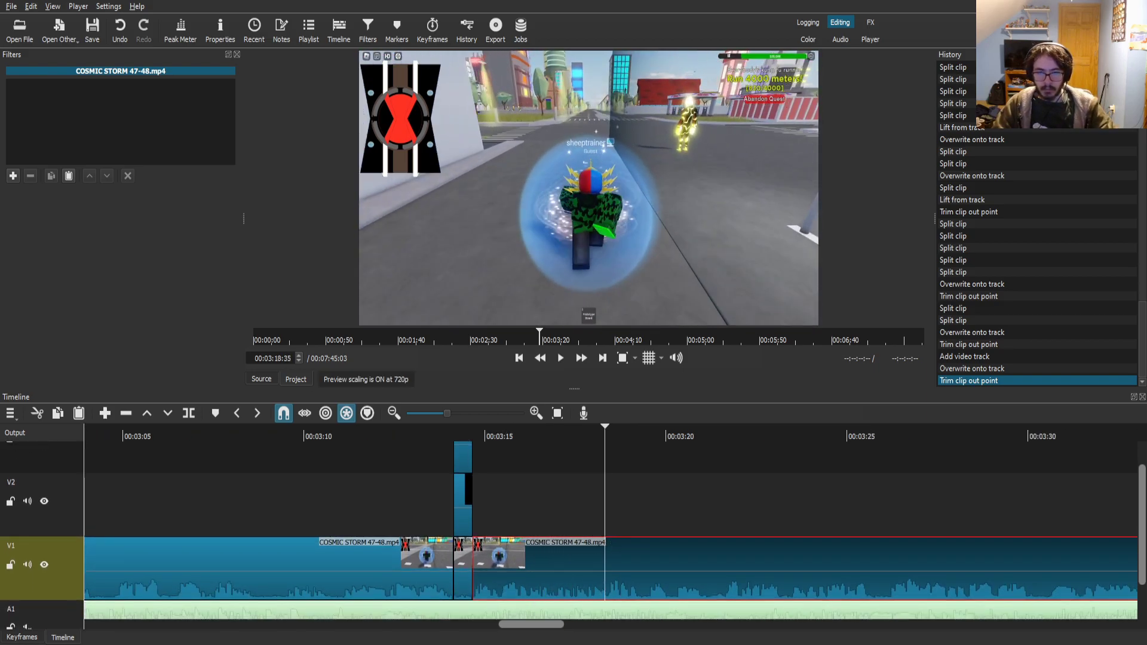
pyautogui.press('s')
# - Place PepeStare.png on V2 from the end of the zoomed section and extend it to the split at 00:03:18:35
pyautogui.click(533, 436)
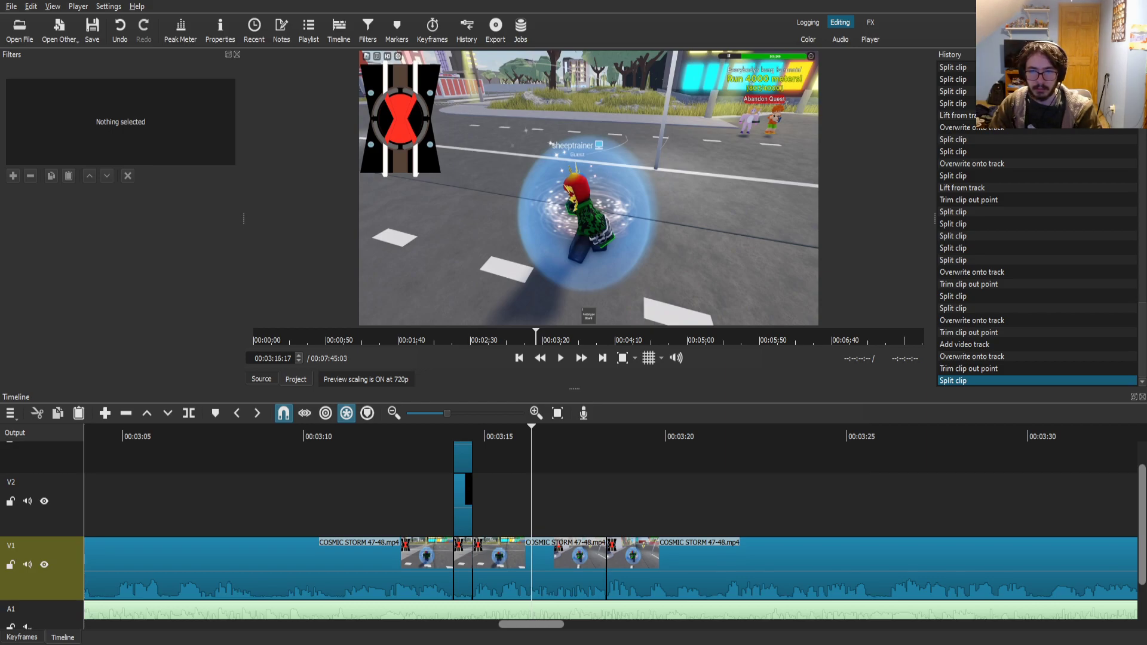
pyautogui.moveTo(588, 188); pyautogui.dragTo(472, 505)
pyautogui.moveTo(798, 506); pyautogui.dragTo(788, 506)
# - Add a Size, Position & Rotate filter to PepeStare.png, shrink it to about 40.6%, and place it in the lower-left corner of the frame
pyautogui.click(13, 176)
pyautogui.write('siz')
pyautogui.click(65, 141)
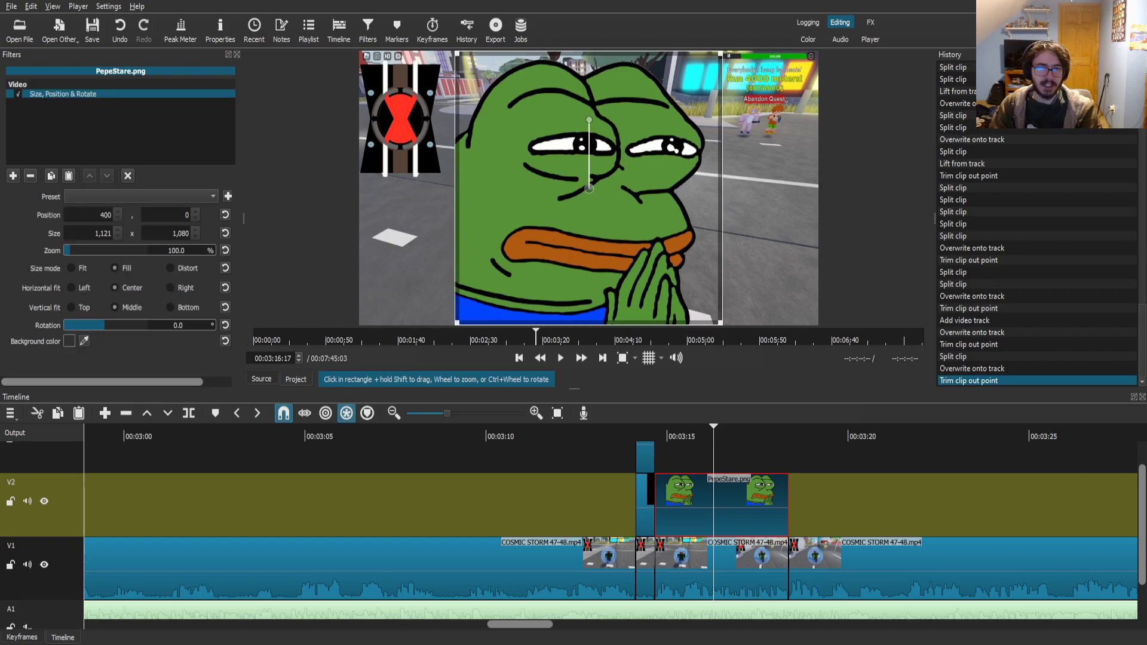
pyautogui.moveTo(589, 189); pyautogui.dragTo(492, 194)
pyautogui.moveTo(624, 60); pyautogui.dragTo(465, 223)
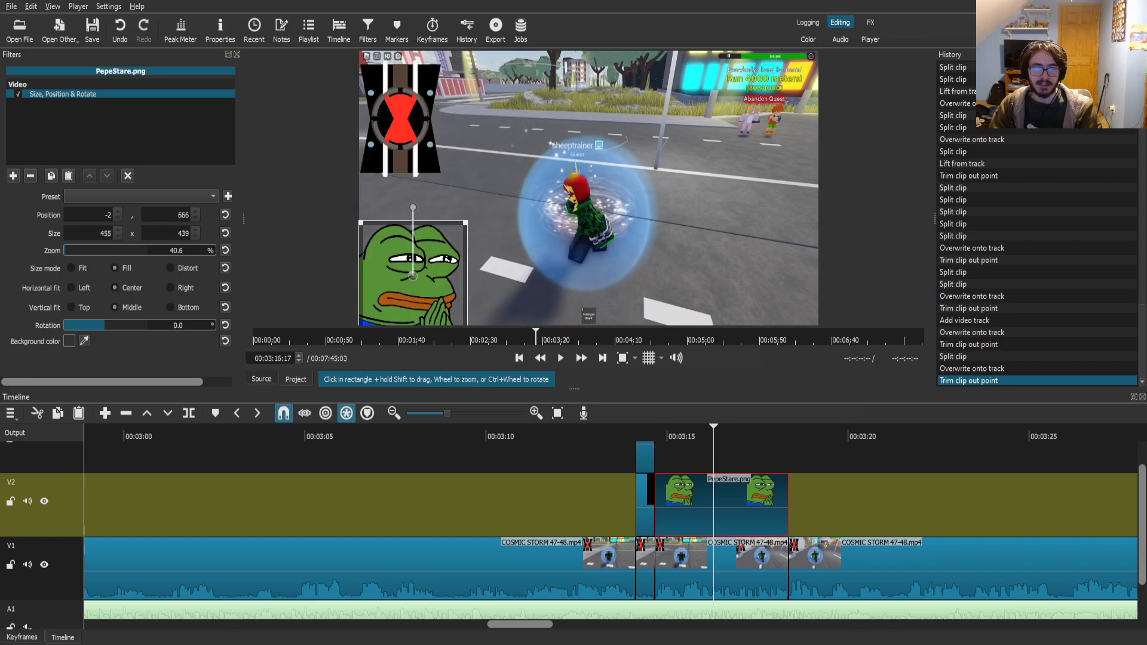
pyautogui.moveTo(412, 276); pyautogui.dragTo(413, 271)
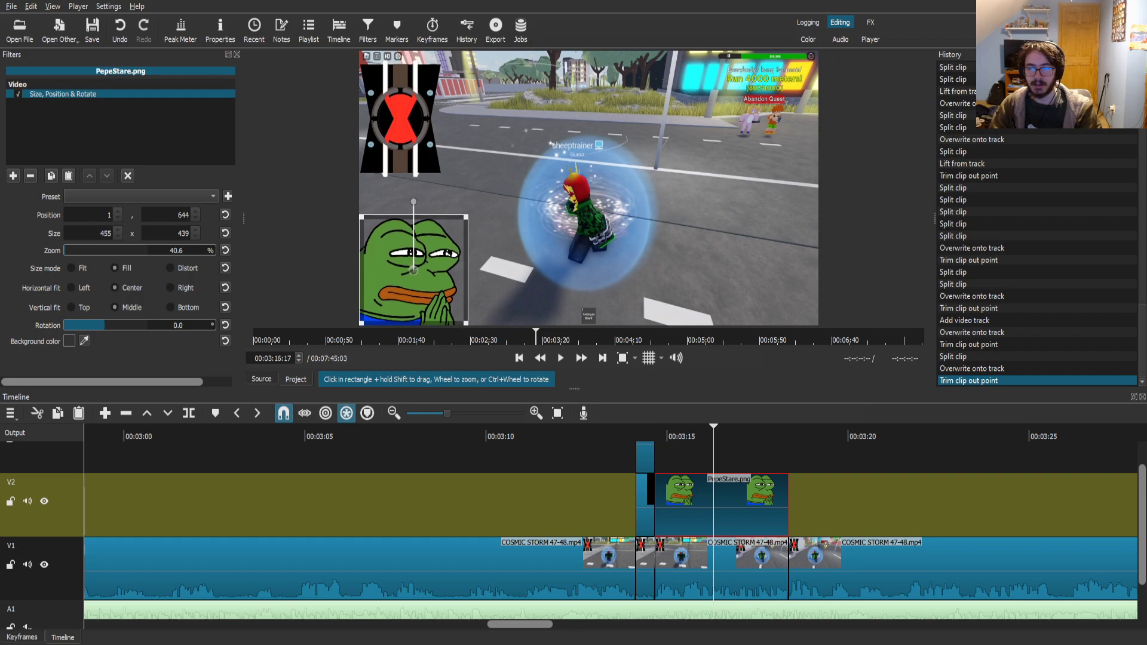
# - Select the V1 clip that follows the PepeStare.png section and save the project
pyautogui.click(866, 569)
pyautogui.scroll(-2, 866, 569)
pyautogui.click(92, 31)
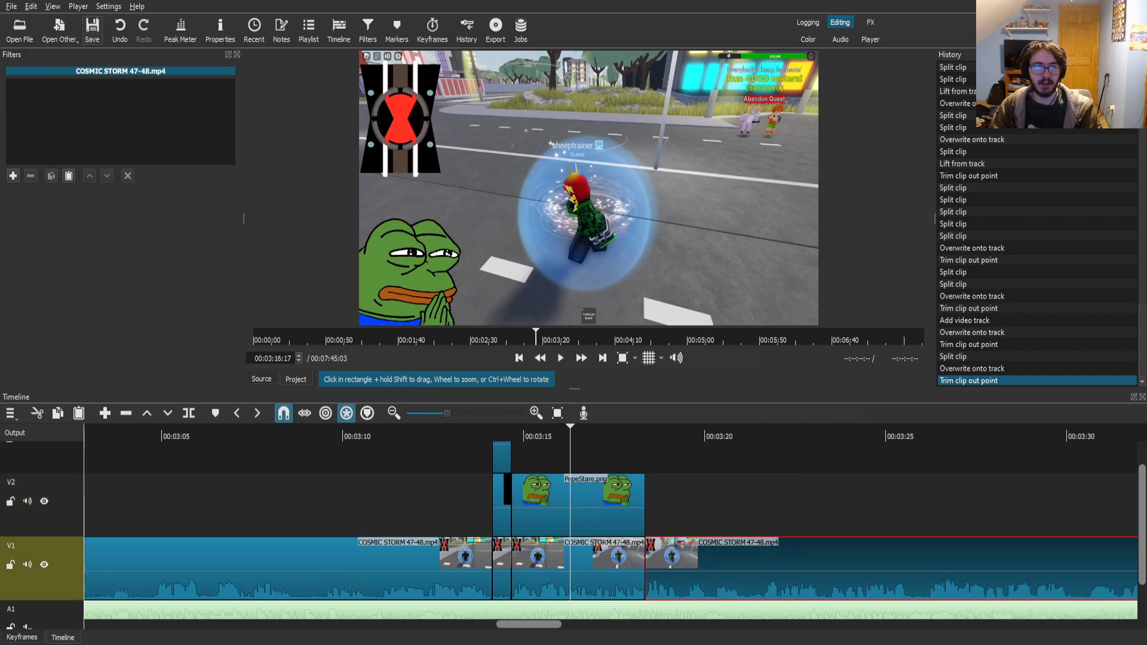
pyautogui.hotkey('ctrl', 's')
# - Play on past the end of the PepeStare.png image and split the V1 clip at 00:03:19:36
pyautogui.press('space')
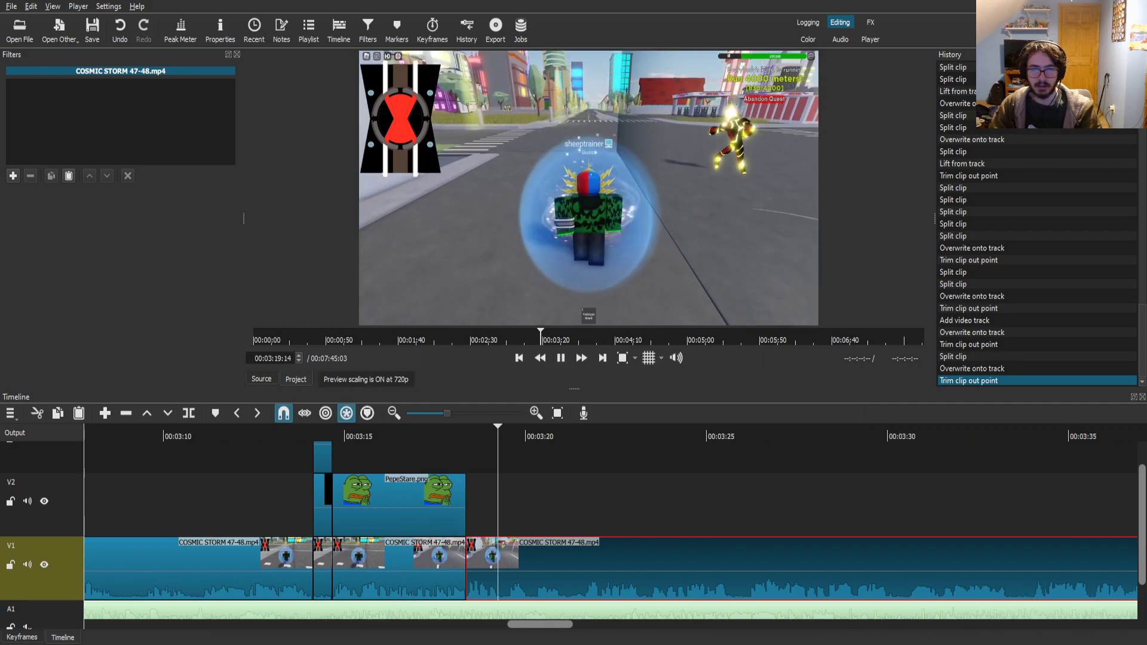
pyautogui.press('space')
pyautogui.press('Right')
pyautogui.press('Right')
pyautogui.press('Right')
pyautogui.press('Right')
pyautogui.press('Right')
pyautogui.press('Right')
pyautogui.press('Right')
pyautogui.press('Right')
pyautogui.press('Right')
pyautogui.press('Right')
pyautogui.press('Right')
pyautogui.press('Right')
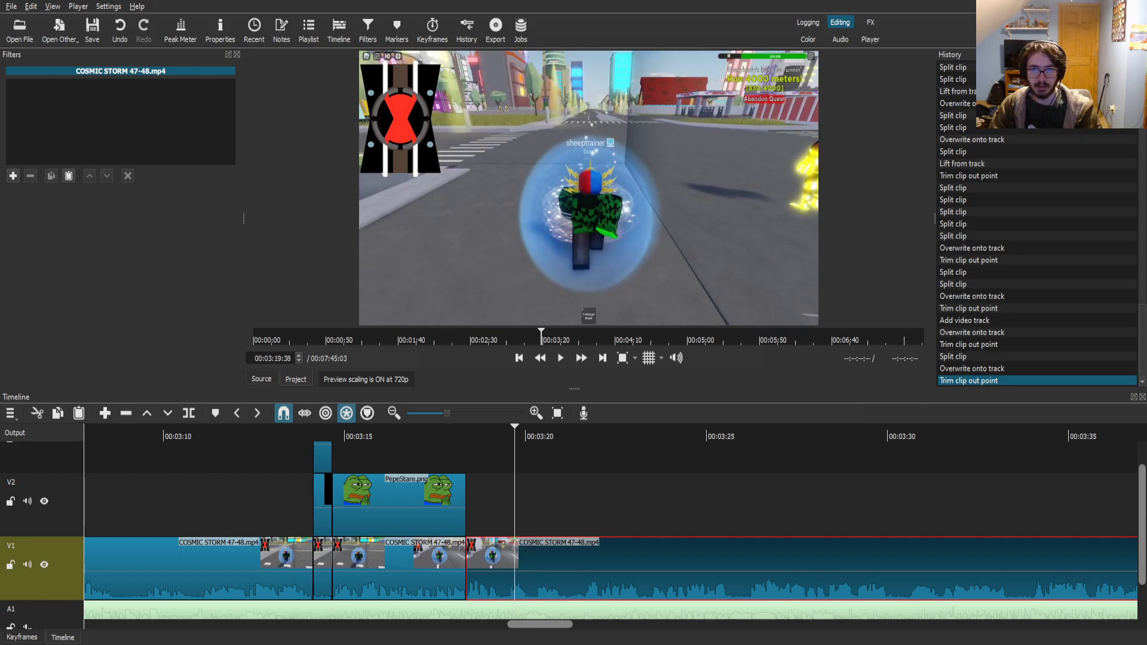
pyautogui.press('Left')
pyautogui.press('Left')
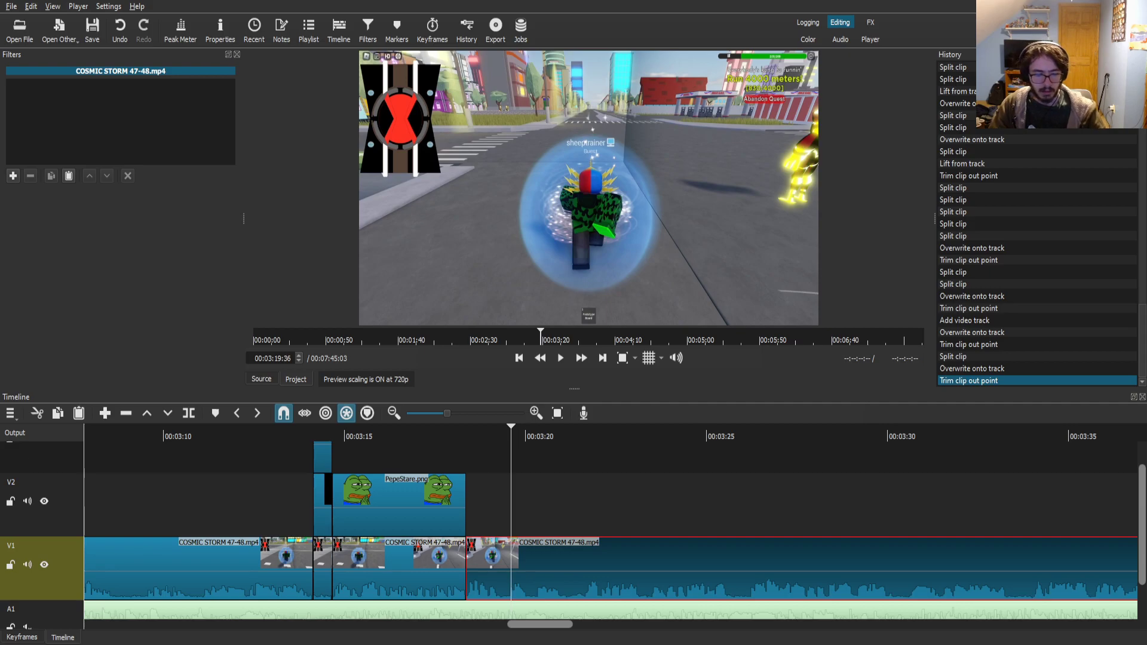
pyautogui.press('s')
# - Add a Size, Position & Rotate filter to the short V1 section before that split, zoomed to 170% and positioned at about -1198, -296
pyautogui.click(489, 570)
pyautogui.click(491, 436)
pyautogui.write('fsiz')
pyautogui.press('Down')
pyautogui.press('Down')
pyautogui.press('Return')
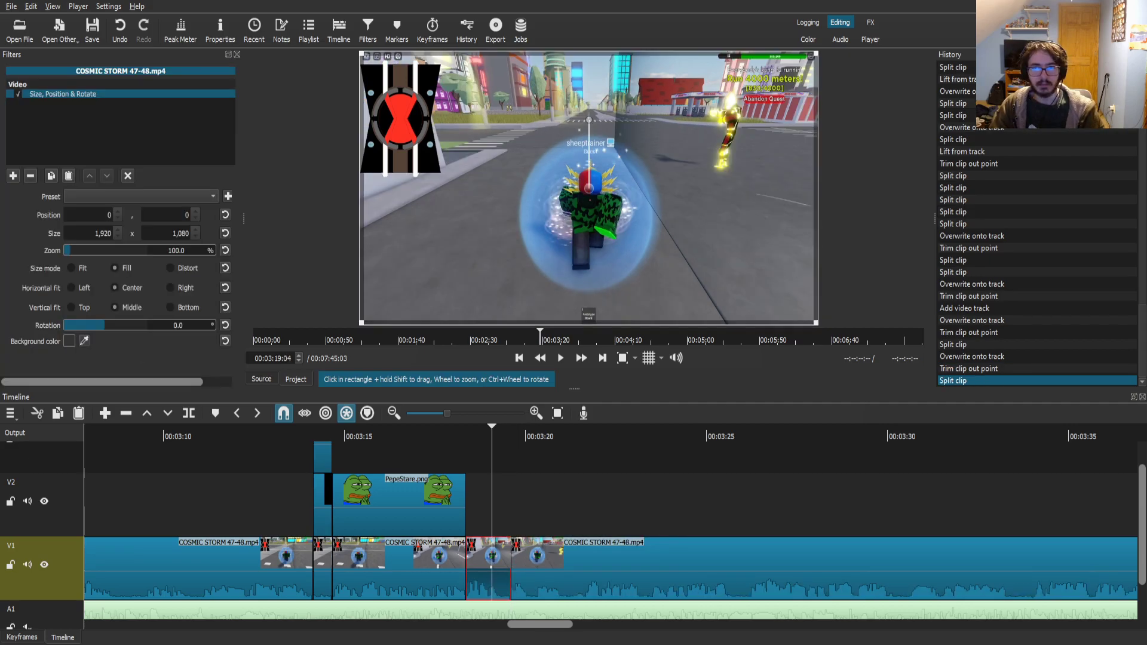
pyautogui.scroll(7, 768, 159)
pyautogui.moveTo(462, 208); pyautogui.dragTo(462, 209)
# - Play back V1 from just before the 170% zoomed section through the footage to about 00:03:31
pyautogui.moveTo(492, 436); pyautogui.dragTo(453, 436)
pyautogui.press('Right')
pyautogui.press('Right')
pyautogui.press('Right')
pyautogui.press('Right')
pyautogui.press('Right')
pyautogui.press('Right')
pyautogui.press('Right')
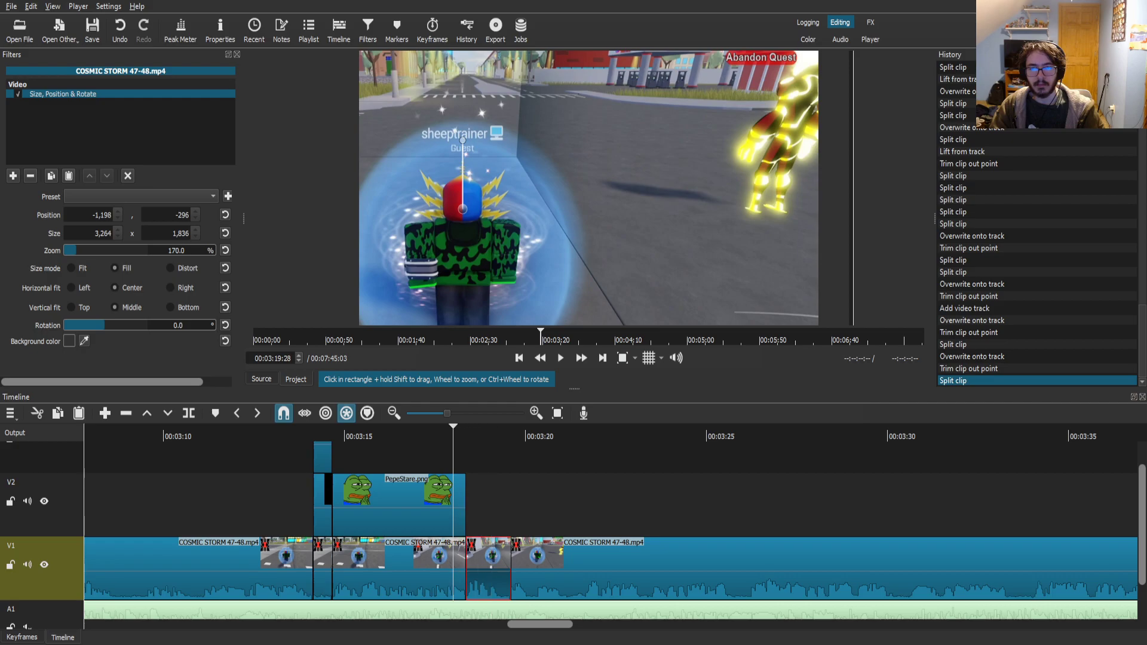
pyautogui.click(561, 358)
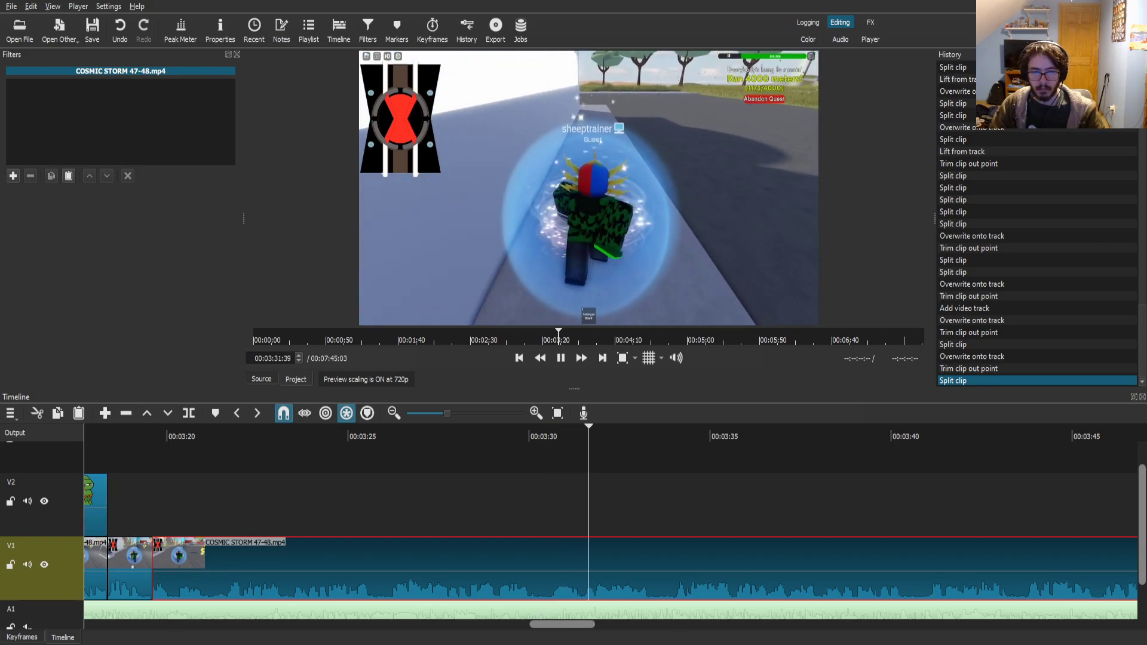
# - Split V1 at both ends of a short section just after 00:03:30, and move the footage behind it back over that section
pyautogui.moveTo(552, 436)
pyautogui.mouseDown()
pyautogui.moveTo(528, 436)
pyautogui.moveTo(550, 436)
pyautogui.mouseUp()
pyautogui.press('s')
pyautogui.press('s')
pyautogui.moveTo(625, 567); pyautogui.dragTo(603, 567)
# - Play the footage leading up to the cut, split the V1 clip at 00:03:29:09, and select the clip after the cut
pyautogui.moveTo(474, 436); pyautogui.dragTo(497, 431)
pyautogui.click(561, 358)
pyautogui.click(490, 564)
pyautogui.press('s')
pyautogui.click(559, 565)
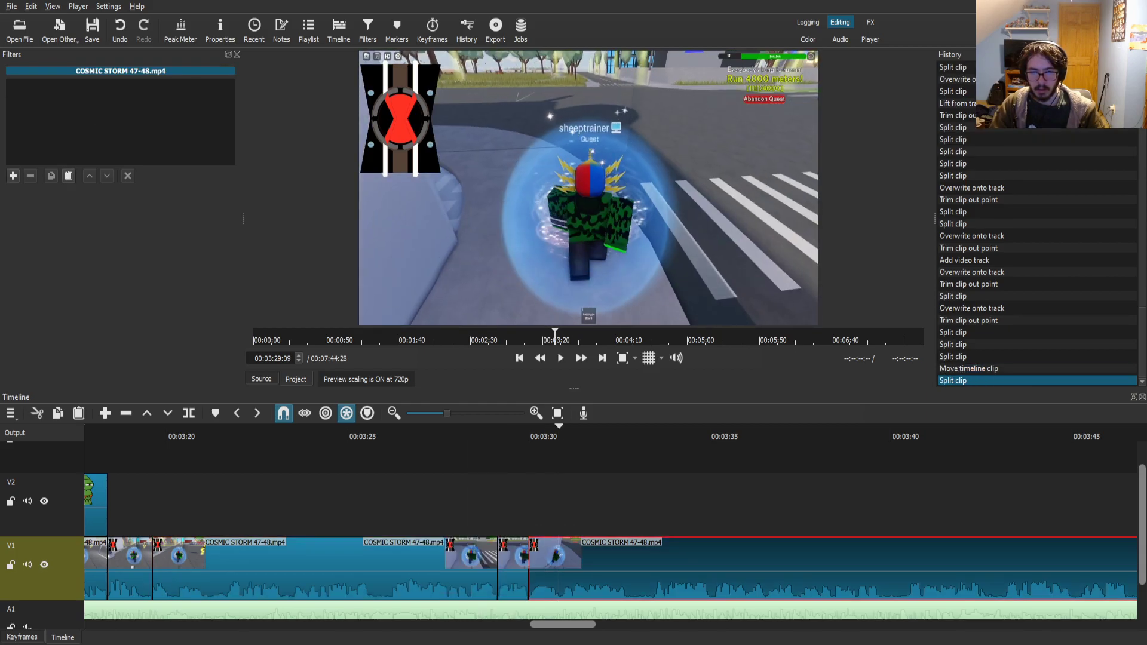
# - Play on from the cut and split the V1 clip at about 00:03:32:40
pyautogui.click(560, 358)
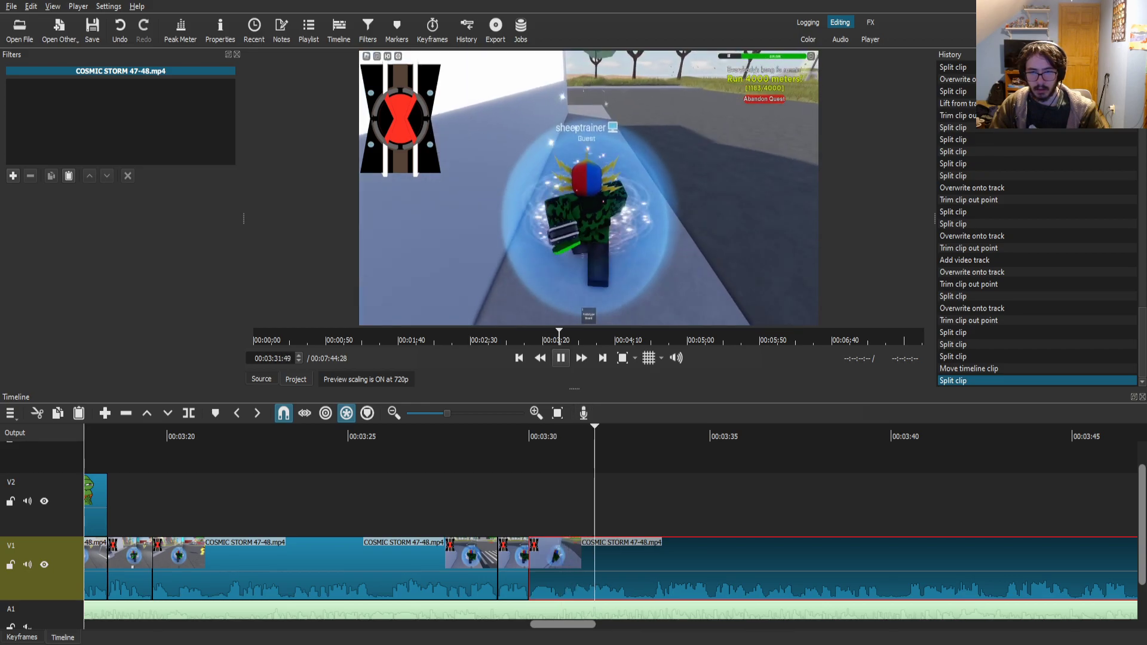
pyautogui.click(560, 357)
pyautogui.moveTo(633, 431); pyautogui.dragTo(650, 430)
pyautogui.press('s')
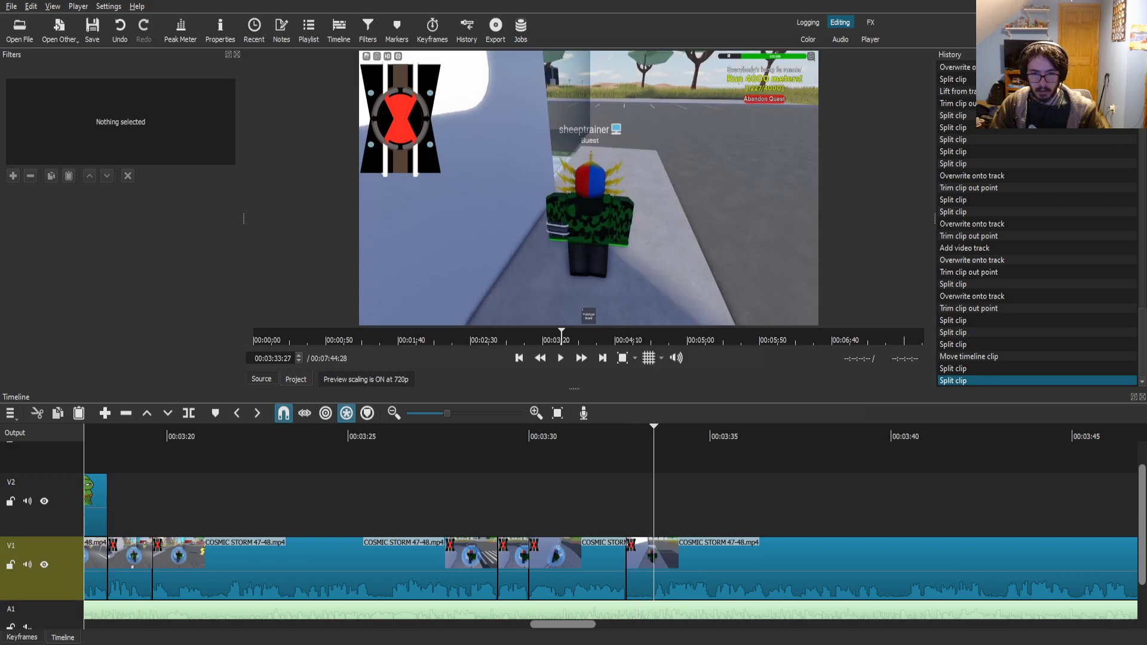
# - Play the footage after the newest split, select that clip, and return the playhead to 00:03:31:26
pyautogui.click(560, 357)
pyautogui.click(663, 567)
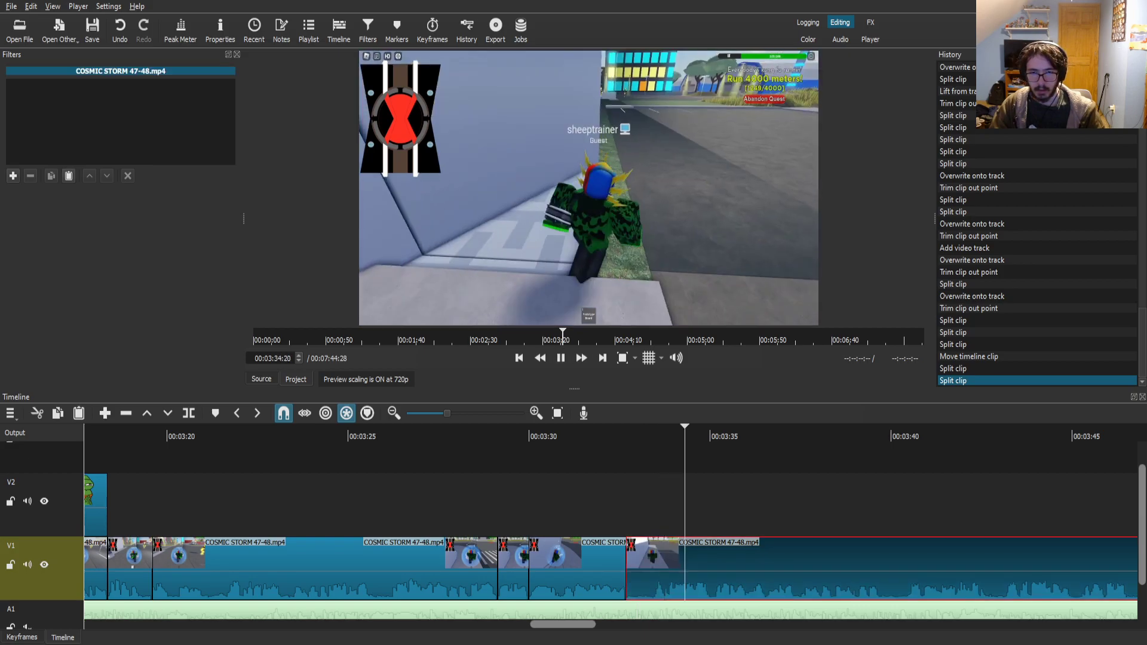
pyautogui.moveTo(657, 430); pyautogui.dragTo(581, 436)
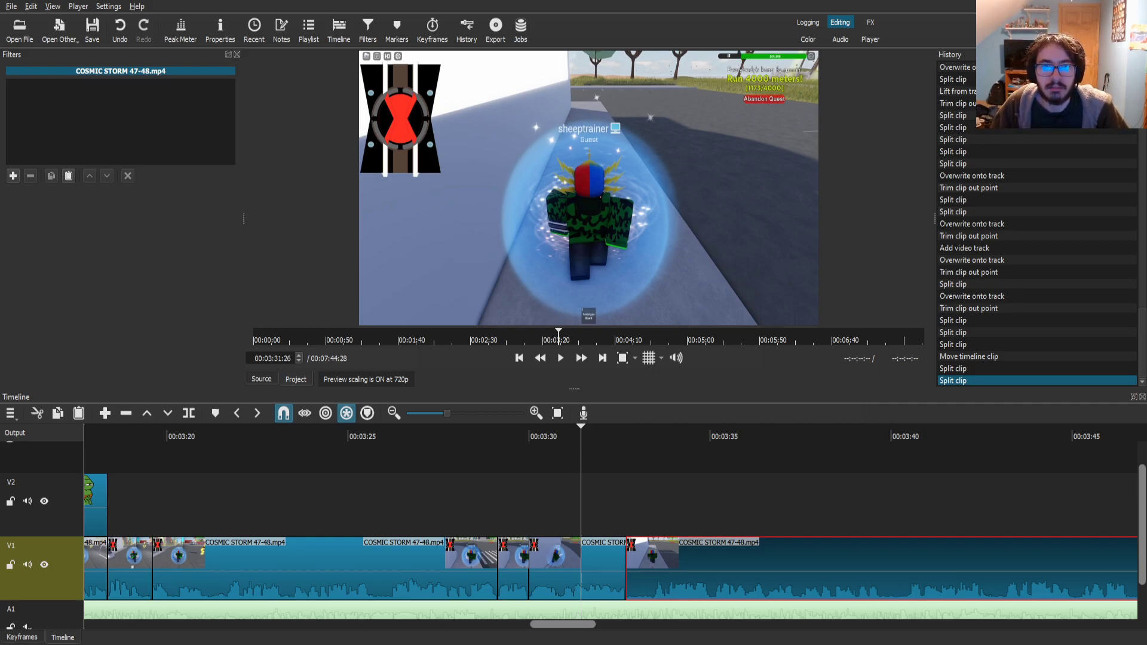
# - Overlay the Cannonbolt video screenshot PNG on V2 above the gameplay from about 00:03:29 and trim its end to the V1 cut, 00:00:03:32 long
pyautogui.press('Left')
pyautogui.press('Left')
pyautogui.press('Left')
pyautogui.press('Left')
pyautogui.press('Left')
pyautogui.press('Left')
pyautogui.press('Left')
pyautogui.press('Left')
pyautogui.press('Left')
pyautogui.press('Left')
pyautogui.press('Left')
pyautogui.press('Left')
pyautogui.press('Left')
pyautogui.press('Left')
pyautogui.press('Left')
pyautogui.press('Left')
pyautogui.press('Left')
pyautogui.press('Left')
pyautogui.press('Left')
pyautogui.press('Left')
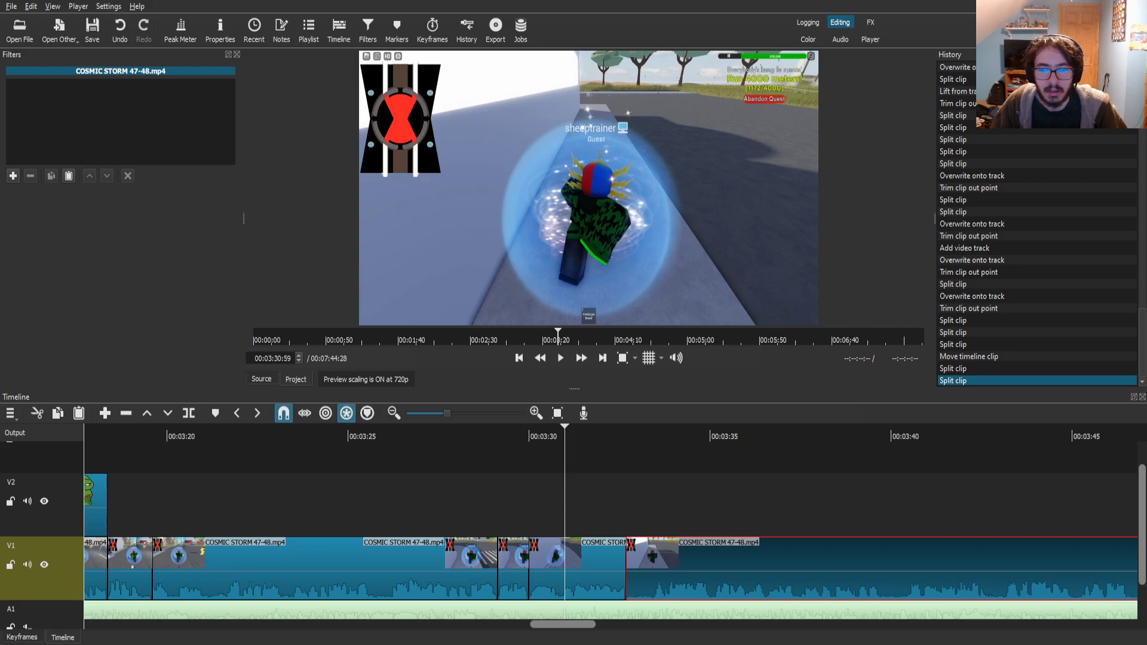
pyautogui.moveTo(588, 188); pyautogui.dragTo(498, 504)
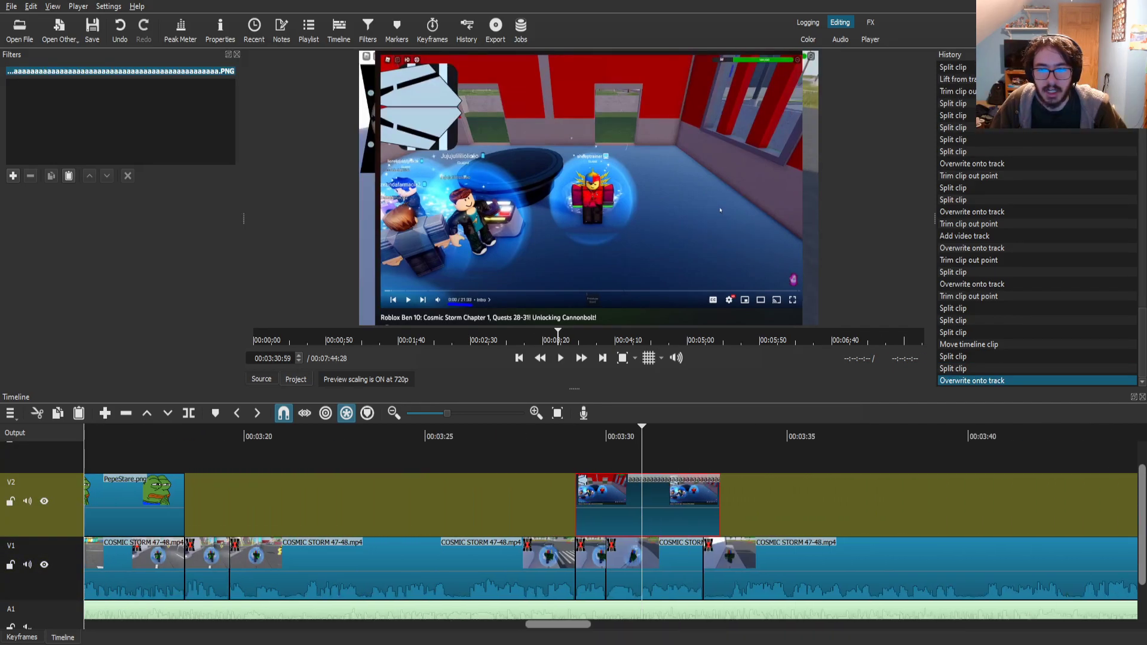
pyautogui.moveTo(719, 505); pyautogui.dragTo(703, 504)
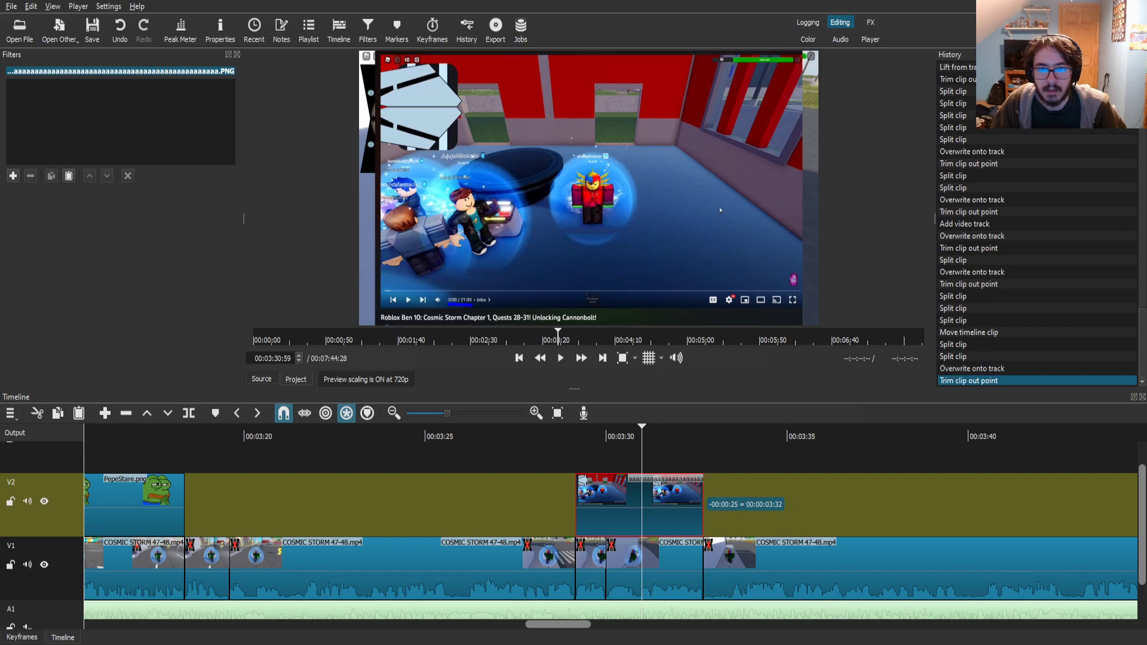
# - Split the V1 gameplay clip at 00:03:33:24 and move the remainder 43 frames earlier, over the short piece after the screenshot overlay
pyautogui.click(618, 436)
pyautogui.moveTo(618, 436); pyautogui.dragTo(728, 437)
pyautogui.press('Down')
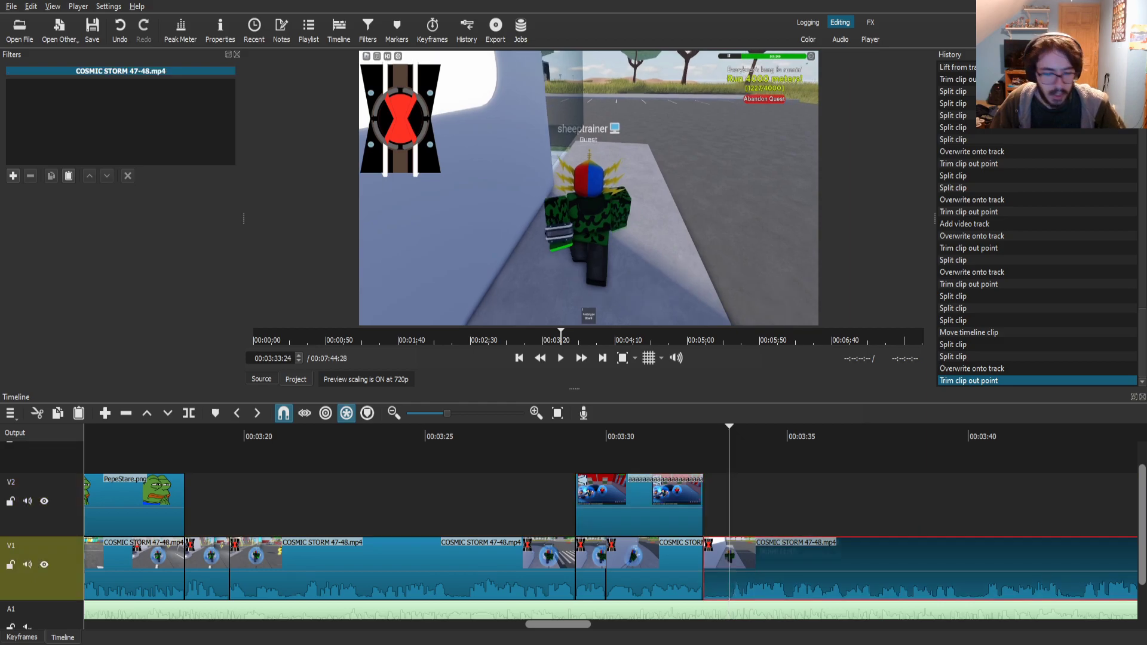
pyautogui.press('s')
pyautogui.moveTo(799, 565); pyautogui.dragTo(772, 565)
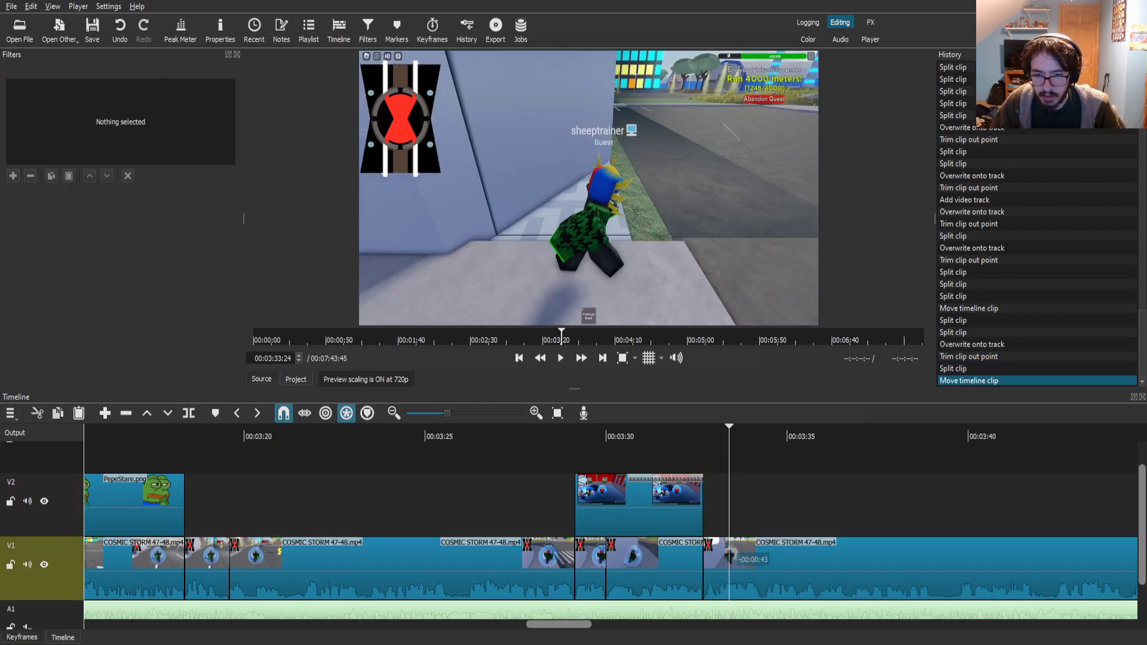
# - Play the V1 gameplay across the new cut and split the clip at about 00:03:34:17
pyautogui.moveTo(727, 436); pyautogui.dragTo(697, 437)
pyautogui.click(560, 359)
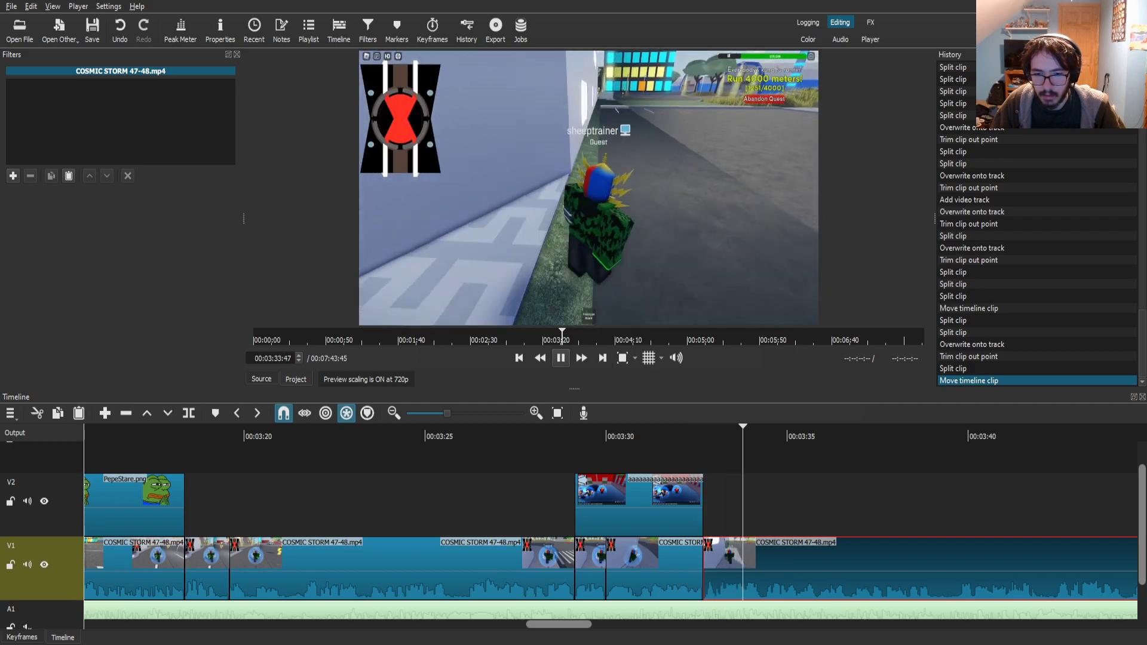
pyautogui.press('space')
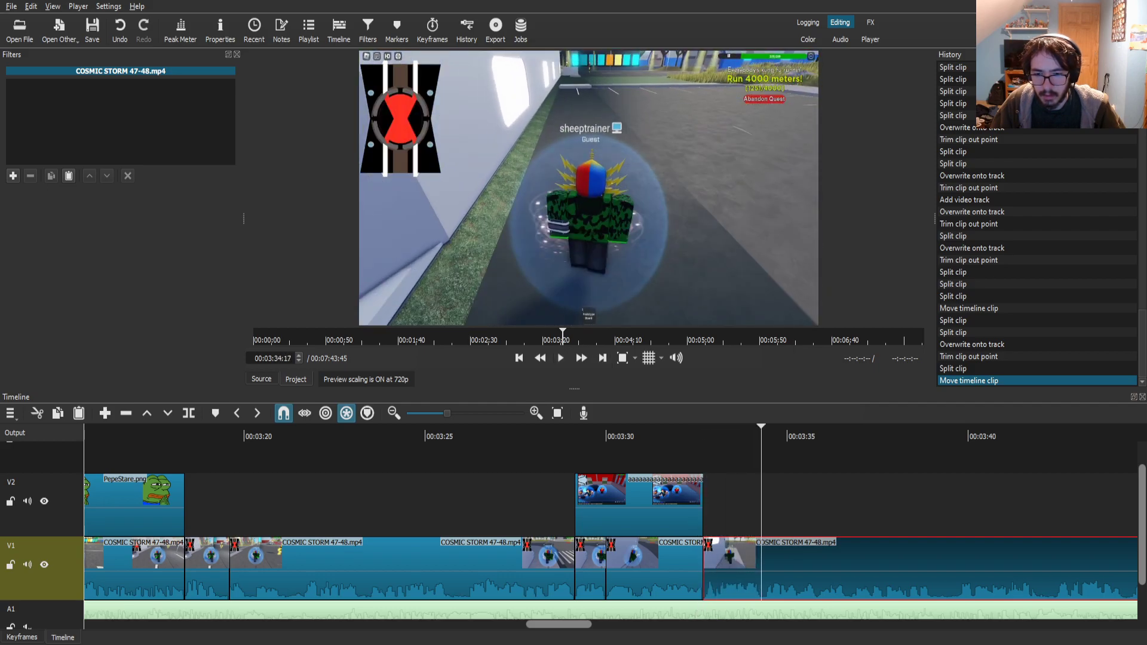
pyautogui.press('s')
# - Add a second copy of the screenshot PNG on V2 directly after the first and trim its end to the next V1 cut
pyautogui.moveTo(713, 431); pyautogui.dragTo(675, 431)
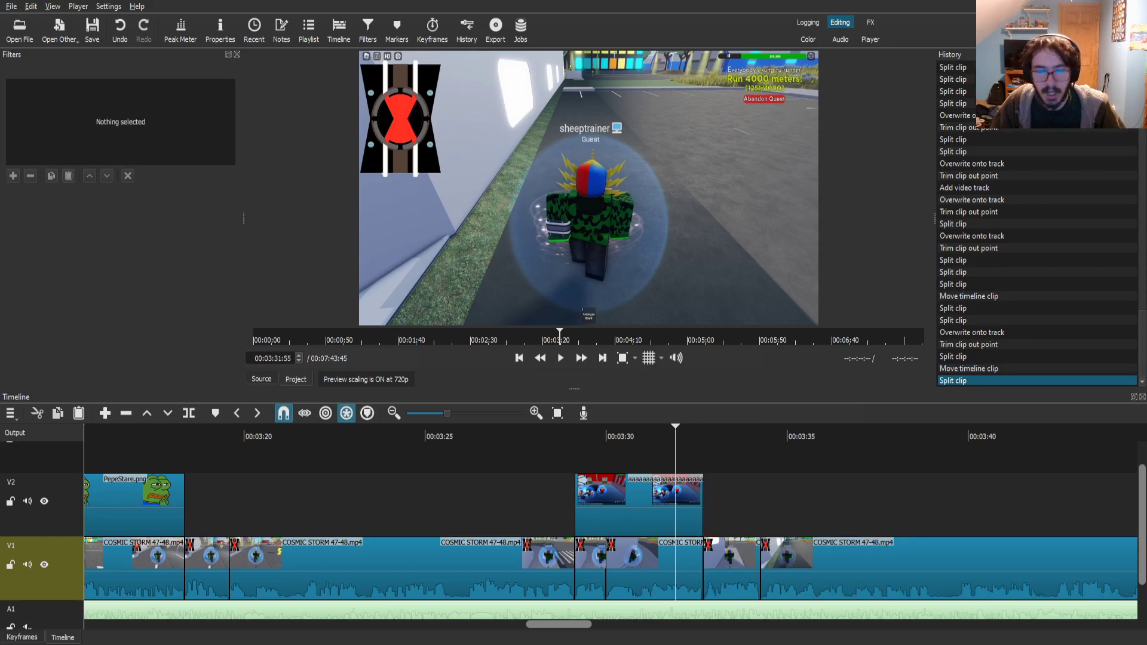
pyautogui.moveTo(588, 192); pyautogui.dragTo(704, 505)
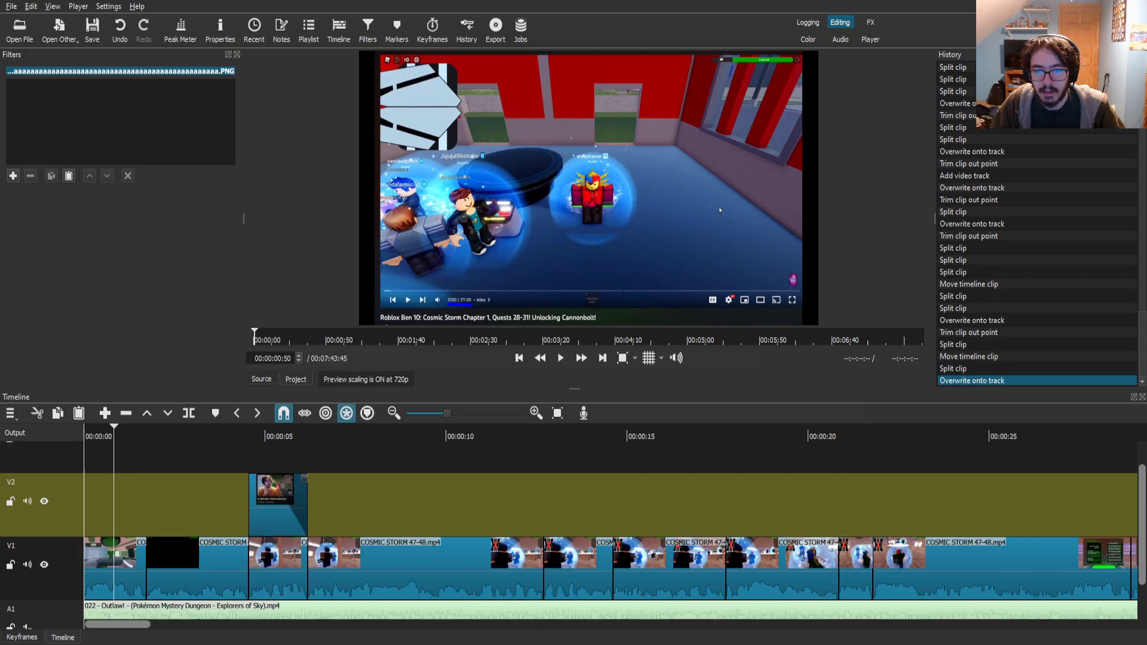
pyautogui.moveTo(777, 498); pyautogui.dragTo(690, 499)
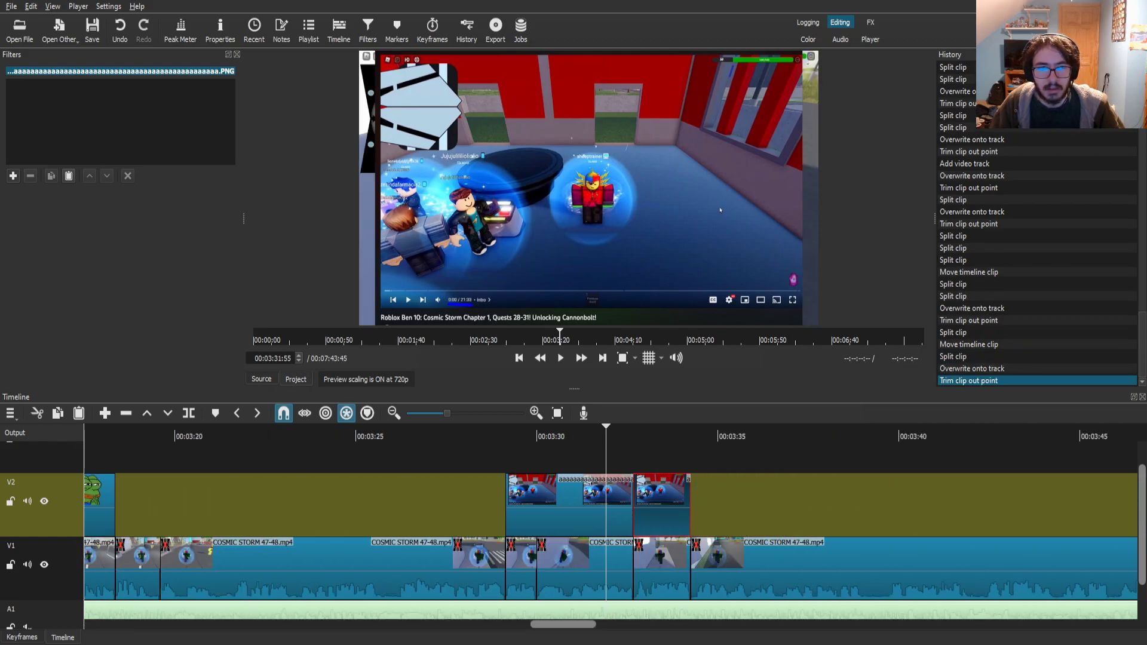
# - Add a Crop: Source filter to the second screenshot overlay, cropping 931 px from the top and 900 px from the right
pyautogui.click(13, 176)
pyautogui.write('cr')
pyautogui.press('Down')
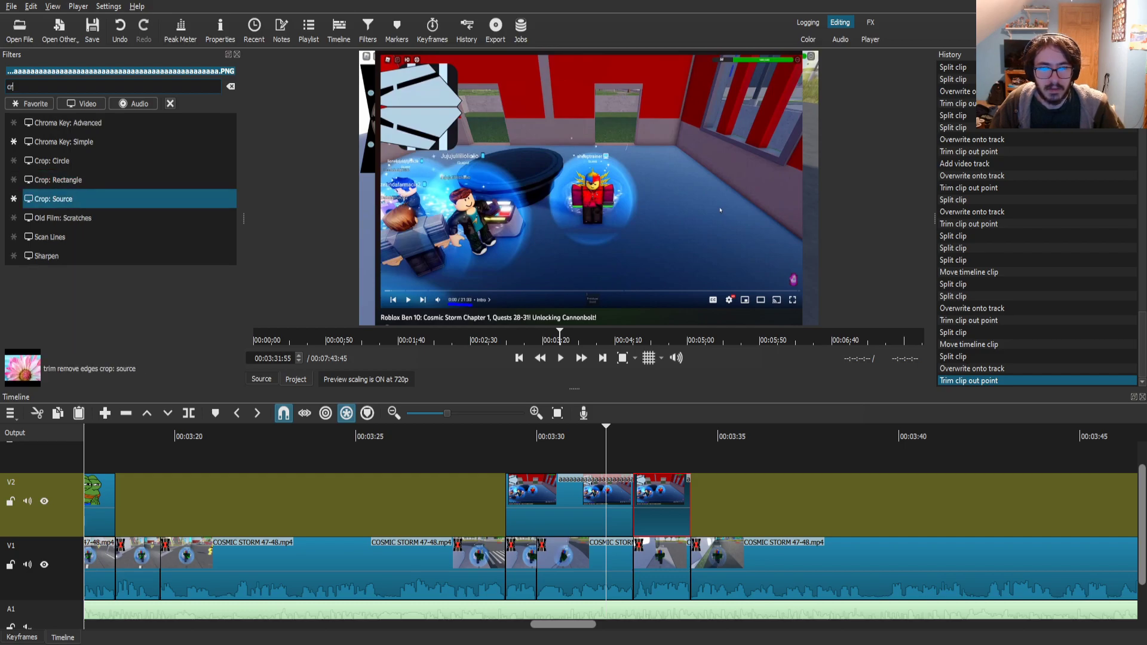
pyautogui.press('Return')
pyautogui.moveTo(47, 249); pyautogui.dragTo(77, 249)
pyautogui.click(654, 436)
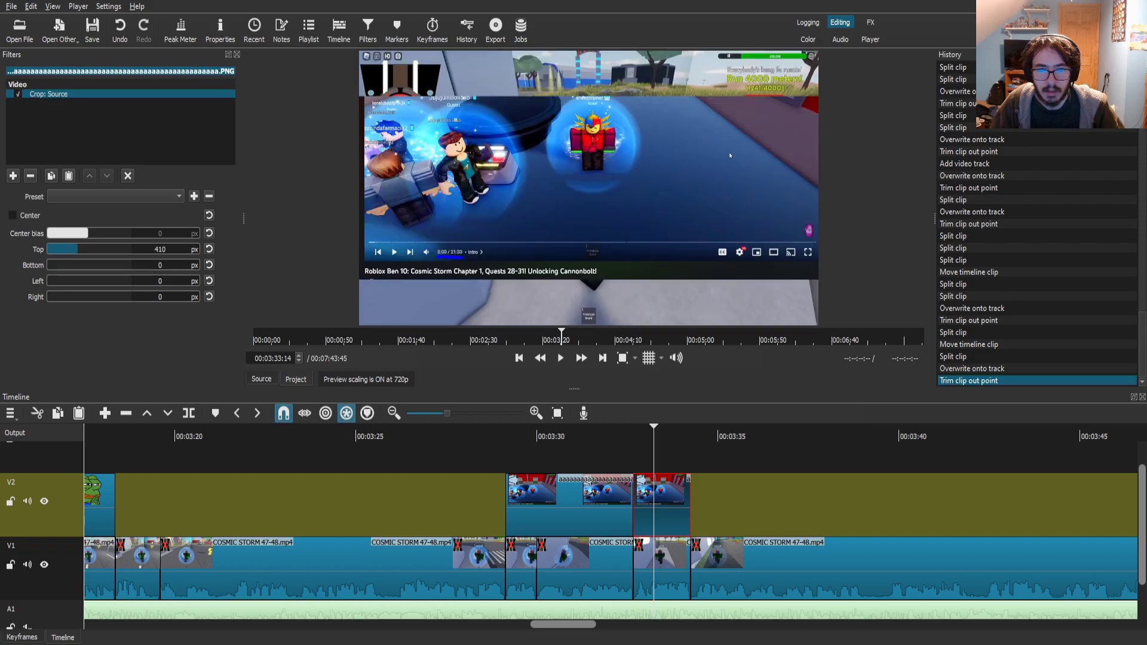
pyautogui.moveTo(78, 249); pyautogui.dragTo(120, 249)
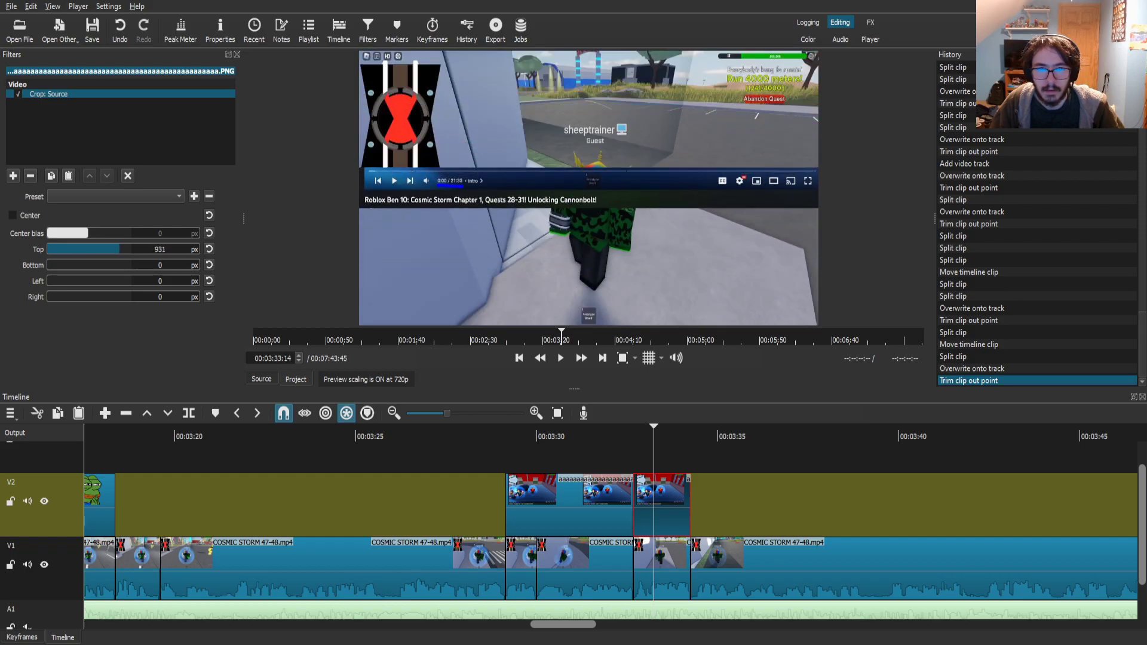
pyautogui.moveTo(48, 297); pyautogui.dragTo(85, 297)
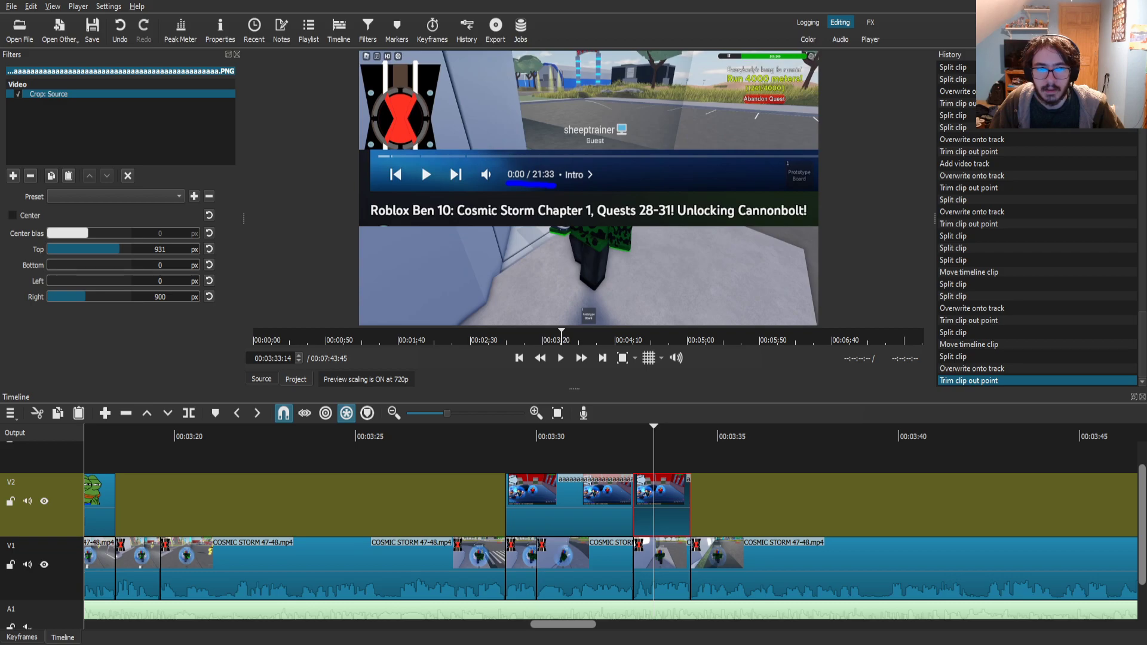
# - Place Bruh Sound Effect #2.mp4 on A2 under the cropped overlay, cut off its lead-in, and preview the section
pyautogui.scroll(-1, 573, 536)
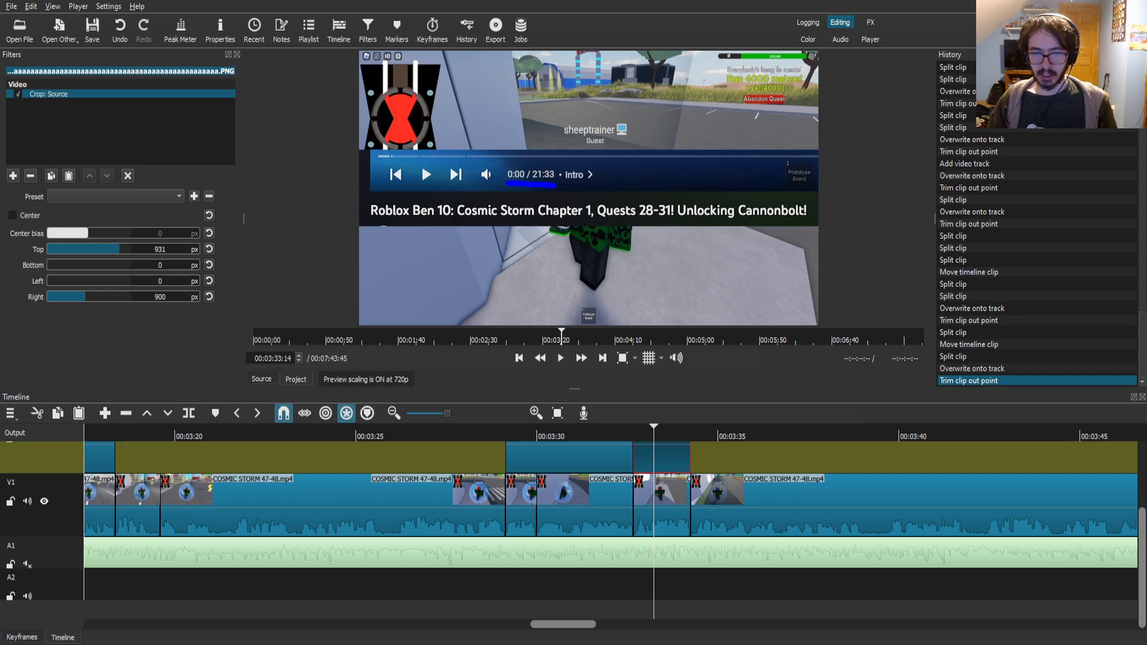
pyautogui.moveTo(588, 189); pyautogui.dragTo(654, 584)
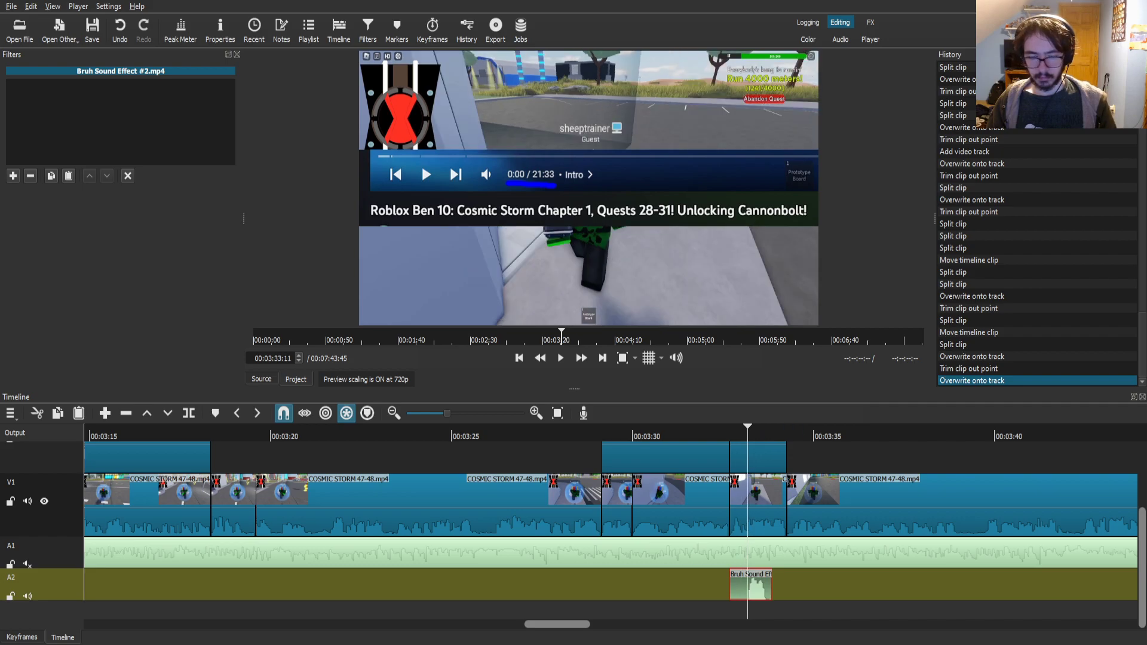
pyautogui.press('Left')
pyautogui.press('Left')
pyautogui.press('Left')
pyautogui.press('Left')
pyautogui.press('s')
pyautogui.moveTo(760, 586); pyautogui.dragTo(742, 586)
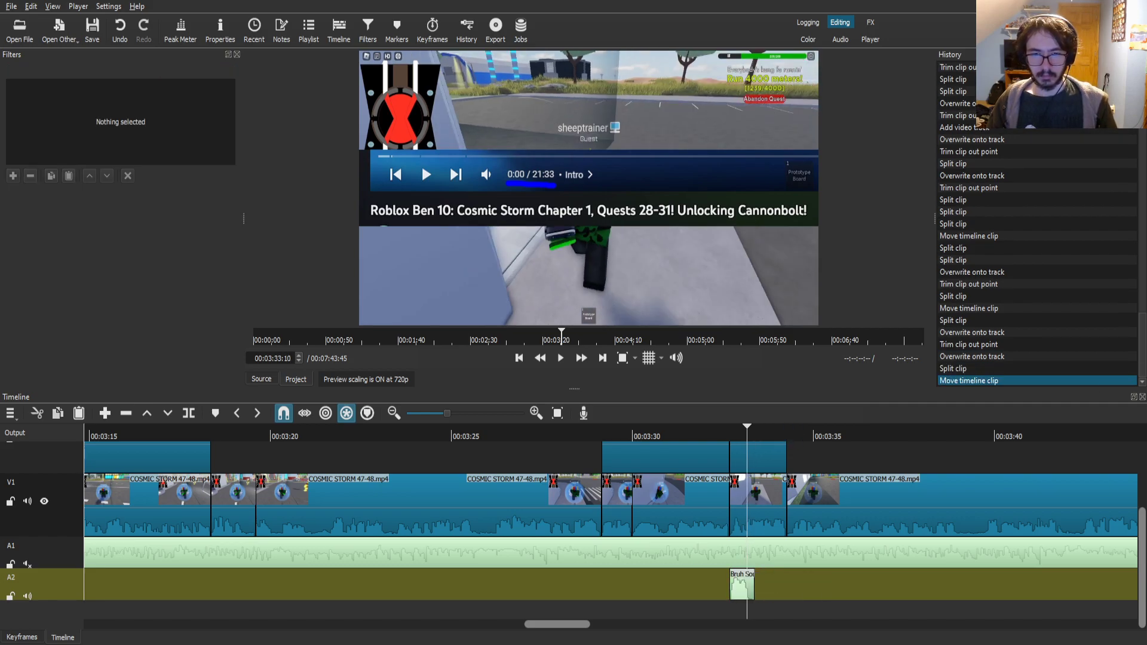
pyautogui.click(580, 436)
pyautogui.press('space')
pyautogui.press('space')
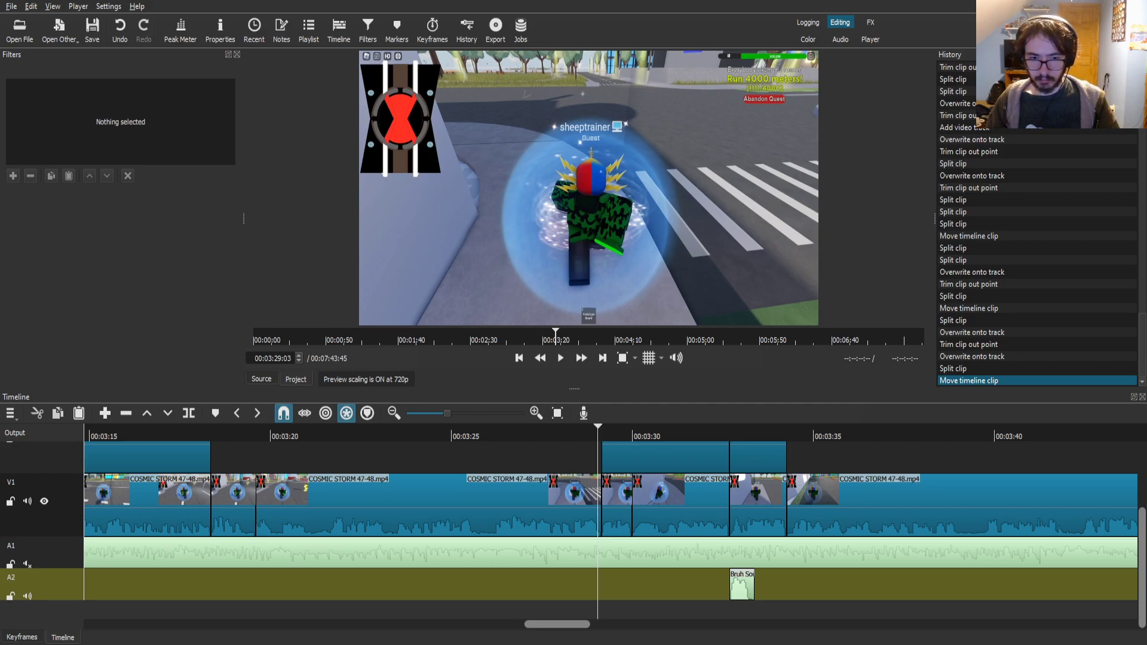
# - Place the OH MY GOD!!! WAAAAAAH!!!!.mp4 sound on A2 at the start of the cropped overlay and cut off its lead-in
pyautogui.moveTo(588, 188); pyautogui.dragTo(741, 584)
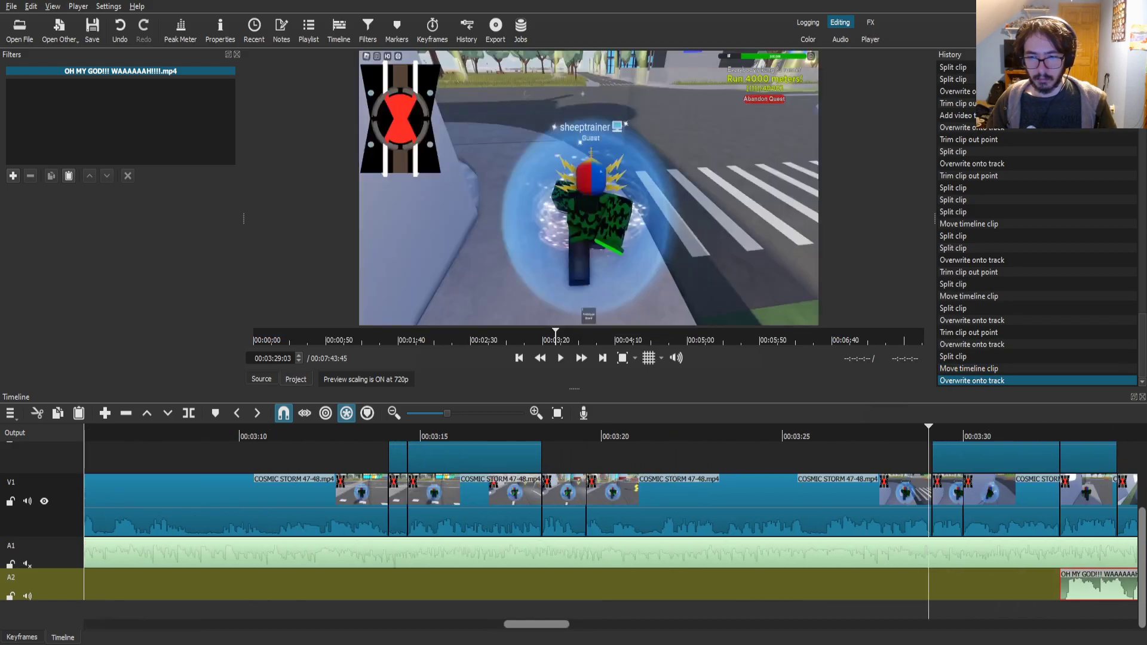
pyautogui.click(670, 434)
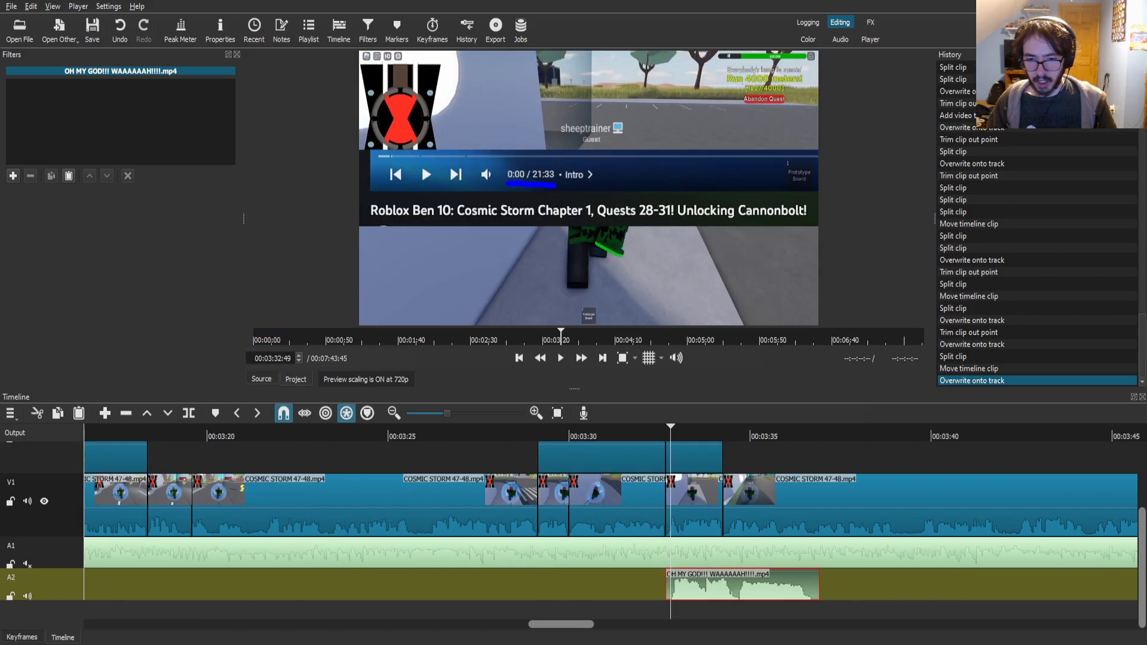
pyautogui.press('s')
pyautogui.moveTo(670, 430); pyautogui.dragTo(652, 430)
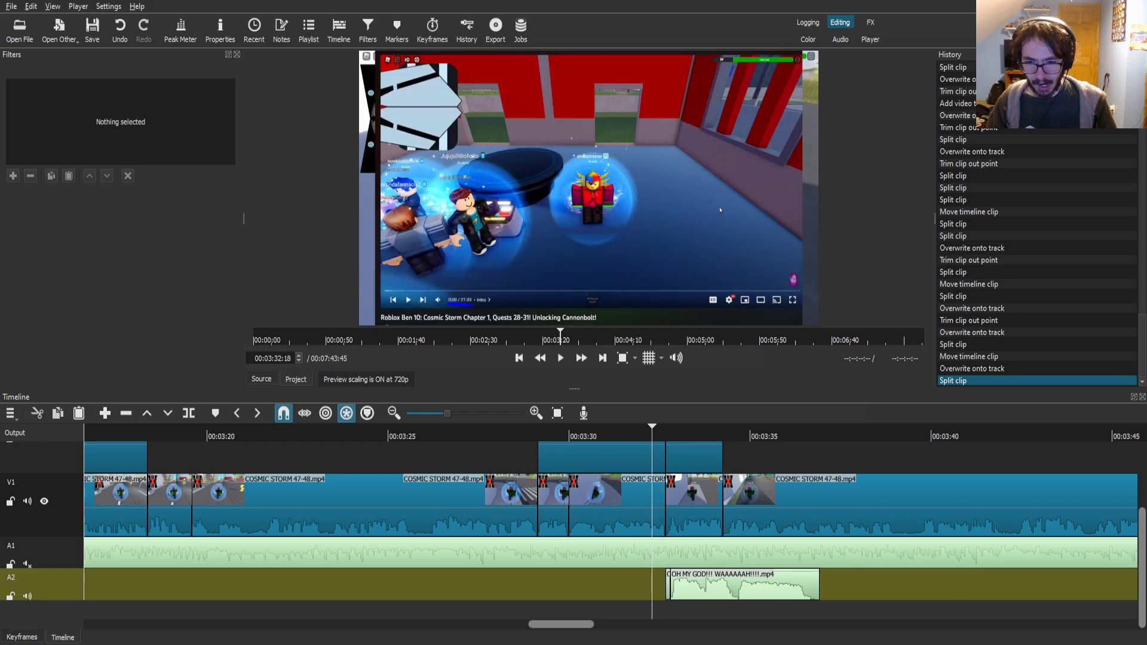
pyautogui.moveTo(755, 584); pyautogui.dragTo(750, 584)
pyautogui.click(750, 584)
# - Split the OH MY GOD sound clip on A2 shortly past the cropped overlay's end, delete its tail, and preview the result
pyautogui.moveTo(712, 430); pyautogui.dragTo(527, 430)
pyautogui.press('s')
pyautogui.click(771, 585)
pyautogui.press('Delete')
pyautogui.click(560, 357)
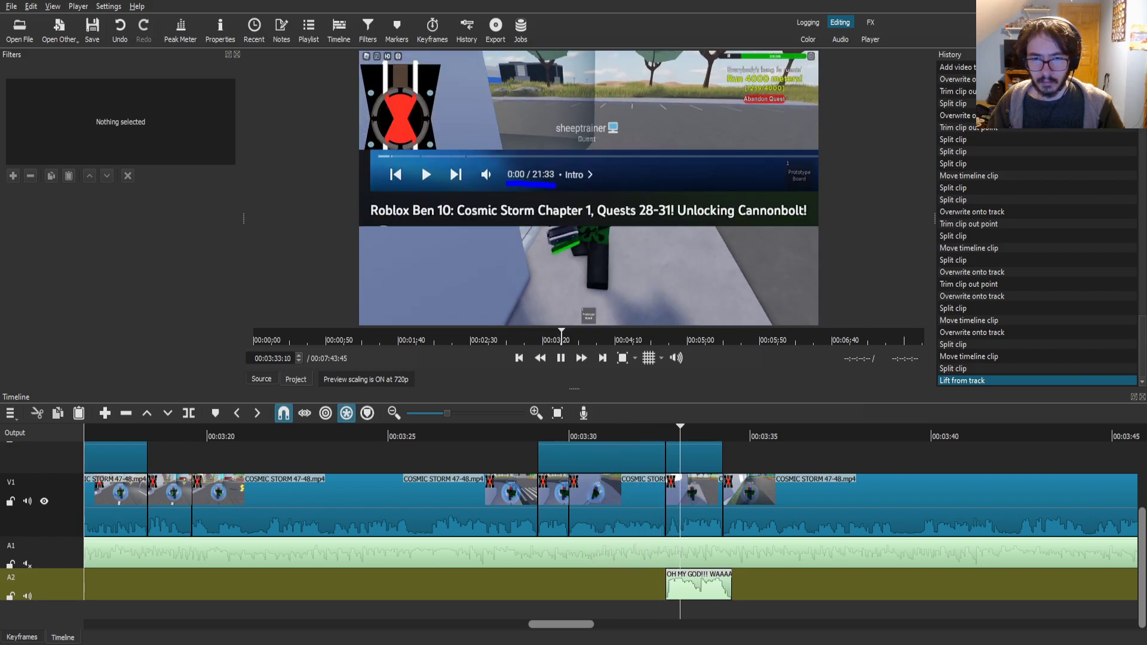
# - Add a Gain / Volume filter to the OH MY GOD sound clip and set its level to -10.0 dB
pyautogui.click(698, 587)
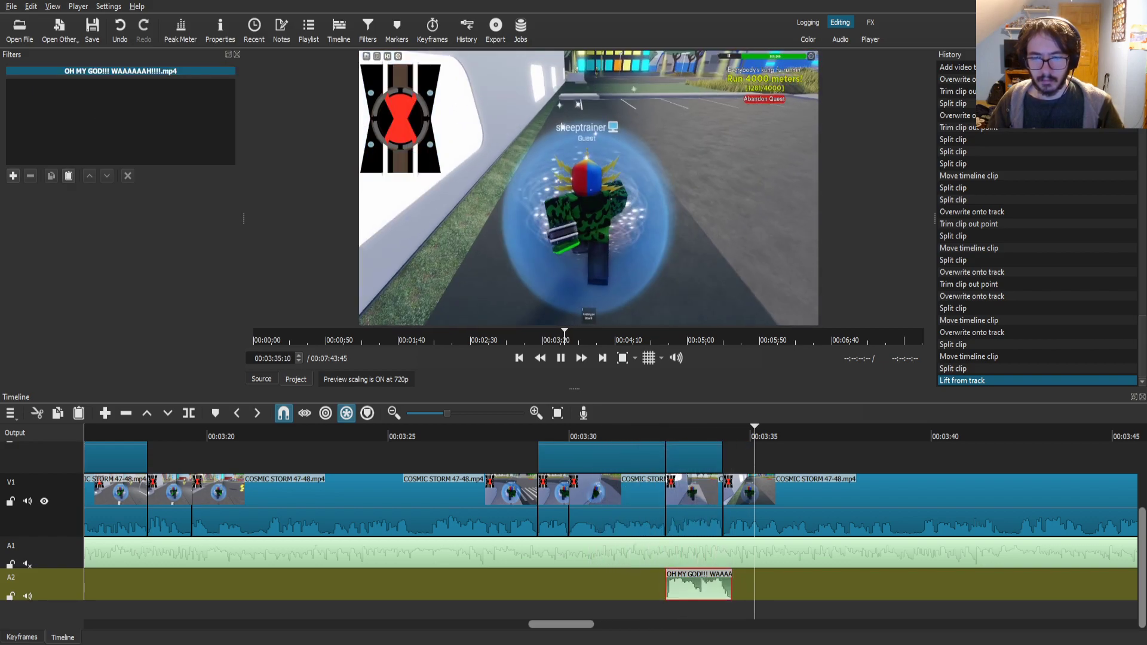
pyautogui.moveTo(732, 435); pyautogui.dragTo(690, 435)
pyautogui.click(13, 176)
pyautogui.write('ga')
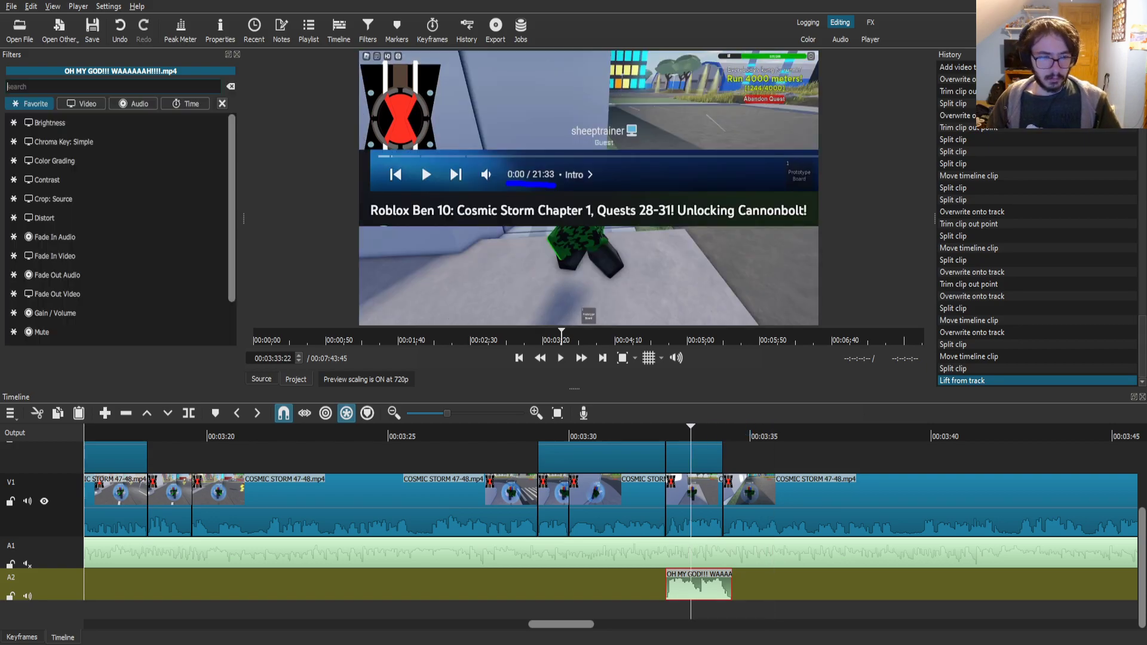
pyautogui.click(27, 160)
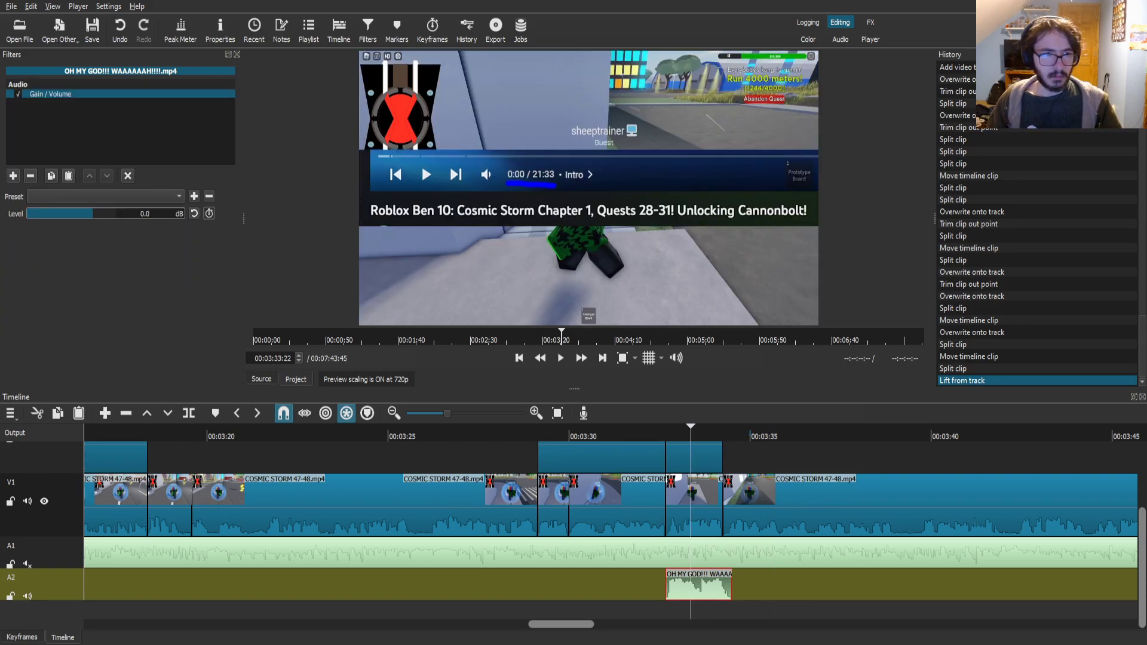
pyautogui.click(141, 213)
pyautogui.write('-1')
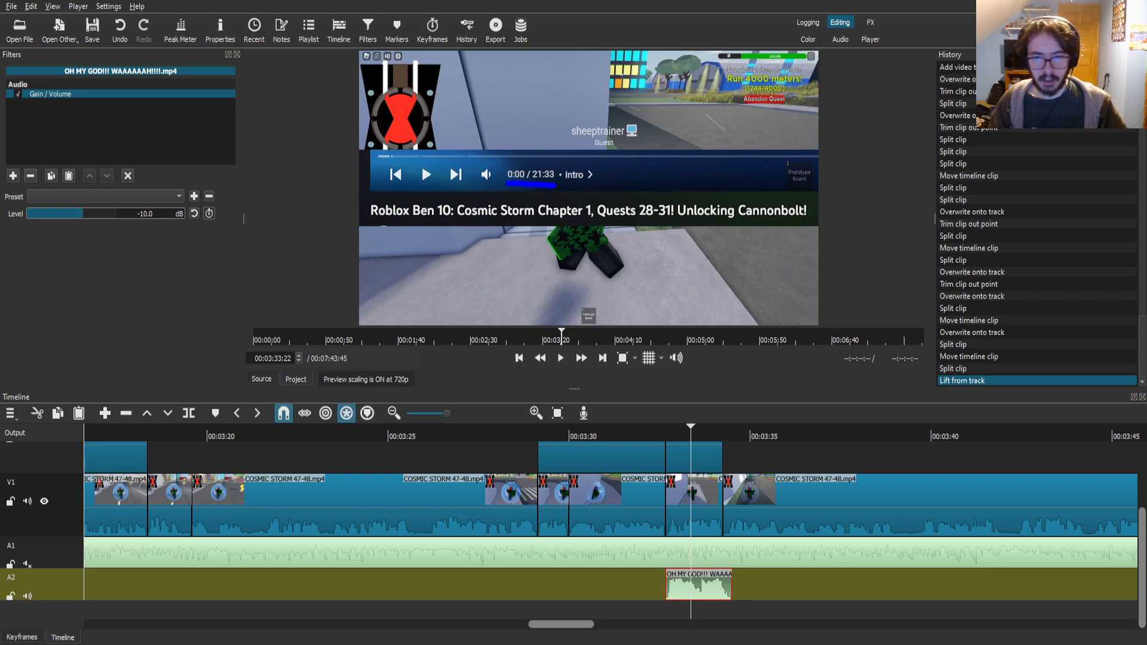
# - Split the first screenshot overlay on V2 at about 00:03:30:03, near the V1 cut beneath it
pyautogui.click(622, 458)
pyautogui.moveTo(598, 431); pyautogui.dragTo(571, 432)
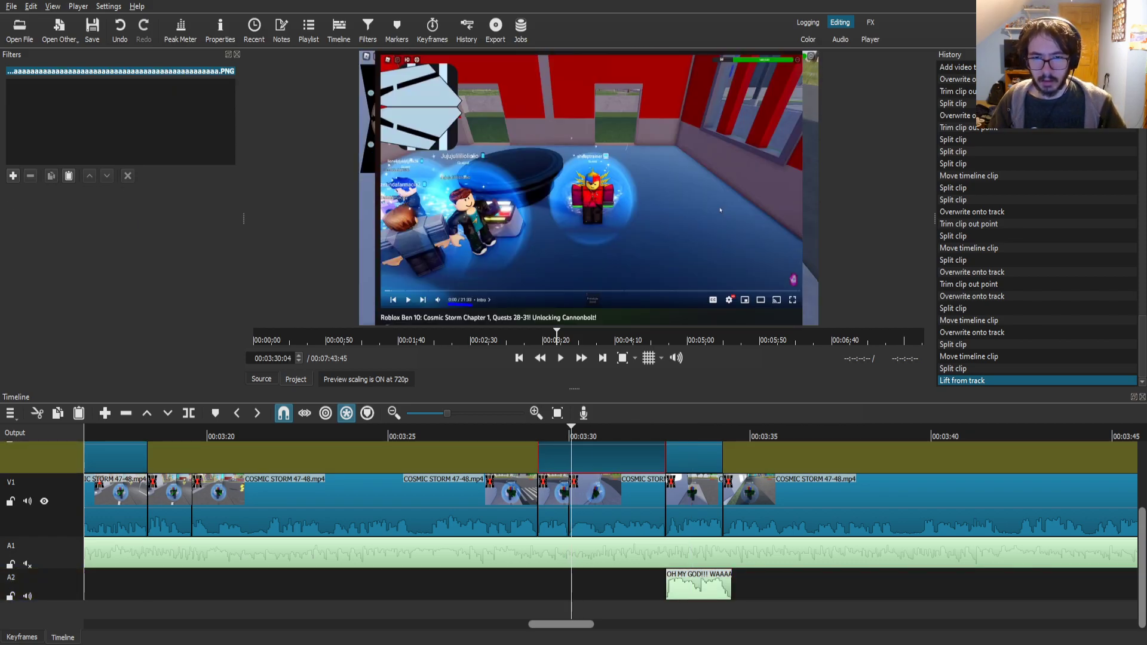
pyautogui.press('Right')
pyautogui.press('Right')
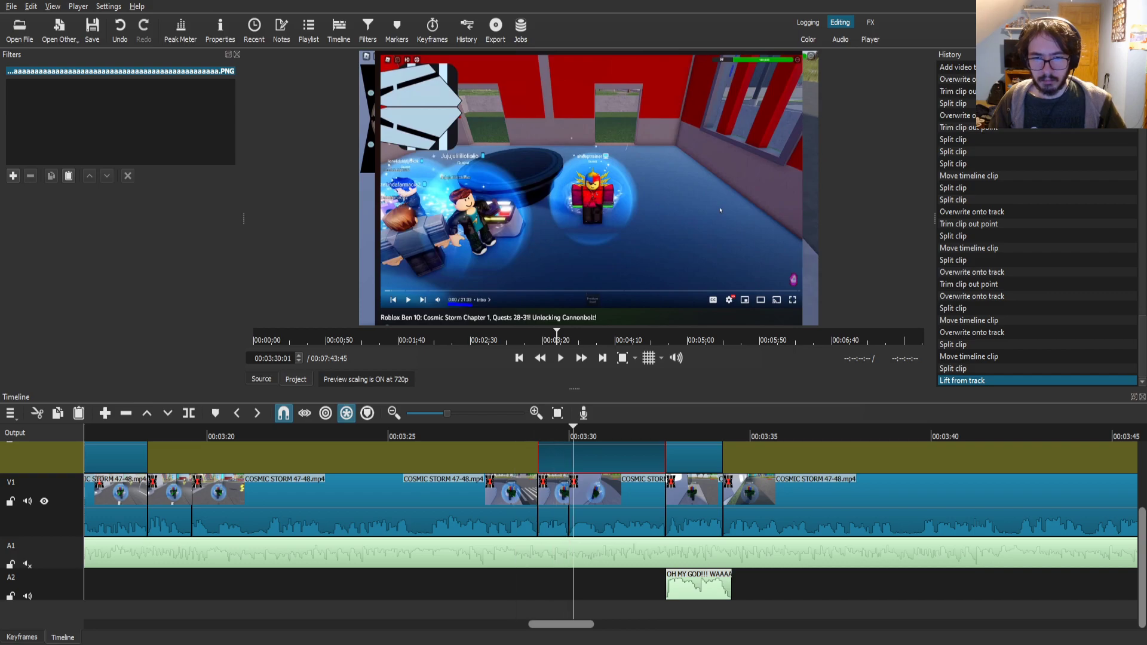
pyautogui.press('Left')
pyautogui.press('Left')
pyautogui.press('Left')
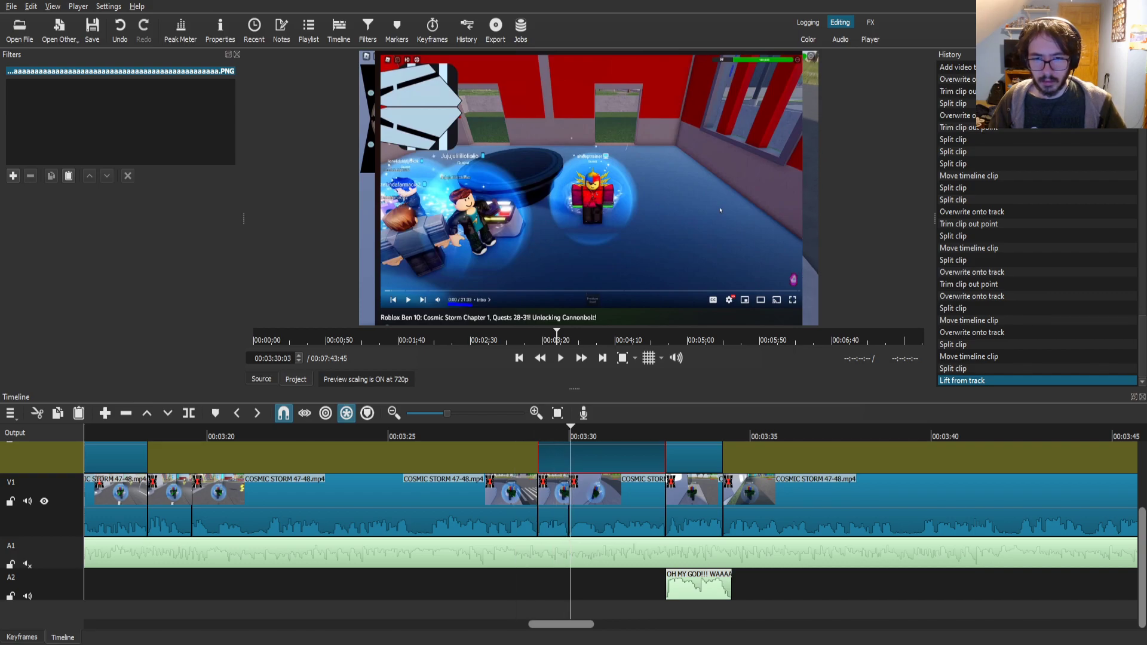
pyautogui.press('s')
# - Lift the short screenshot piece before the split from V2 and extend the remaining overlay's start to the V1 cut
pyautogui.click(600, 457)
pyautogui.moveTo(571, 431); pyautogui.dragTo(534, 431)
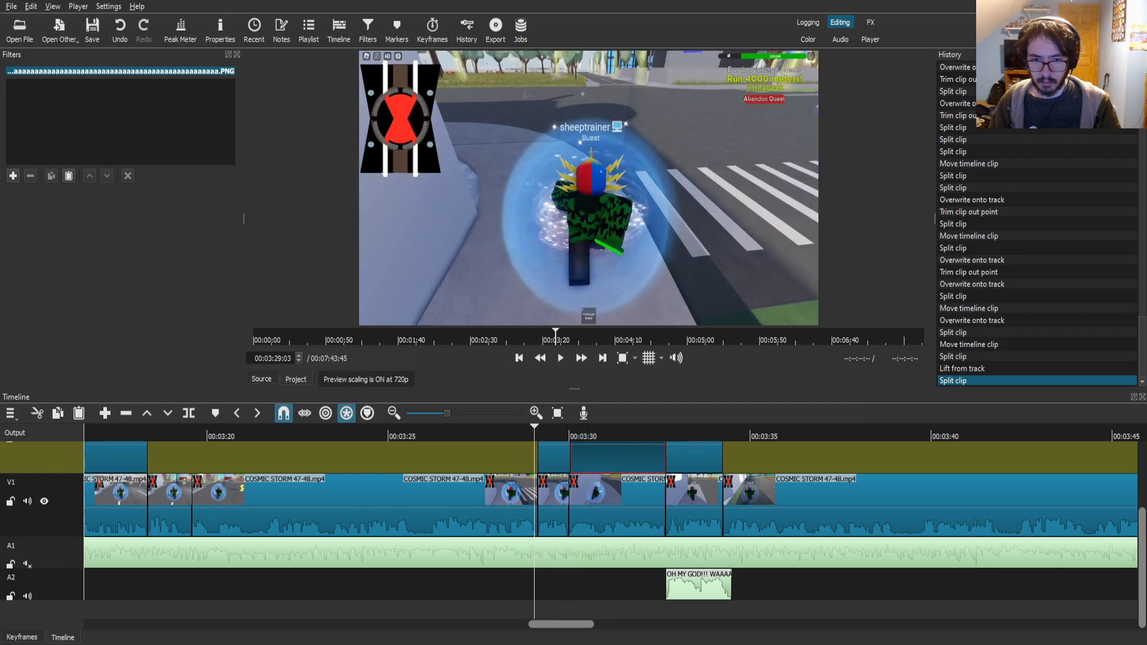
pyautogui.click(555, 458)
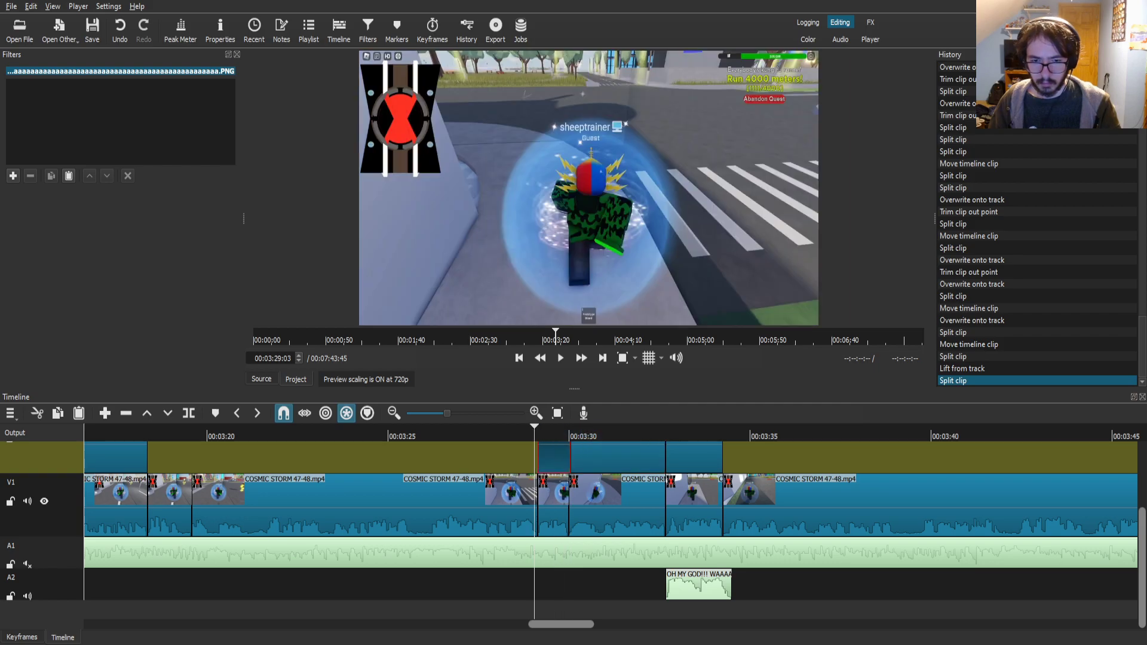
pyautogui.press('z')
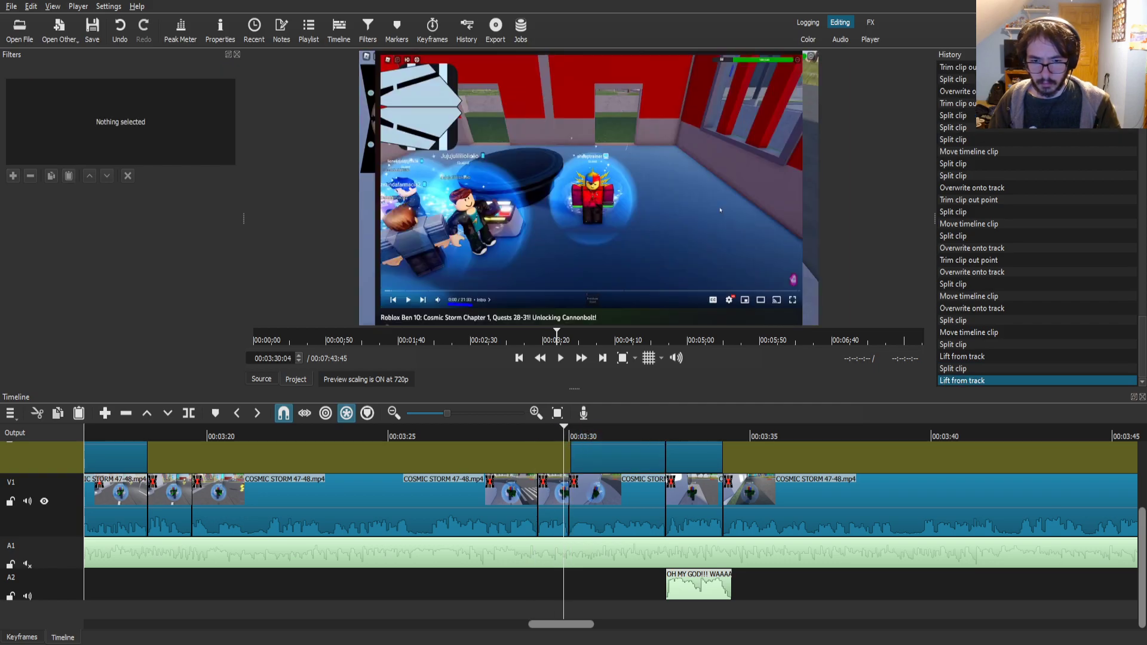
pyautogui.moveTo(572, 458); pyautogui.dragTo(568, 458)
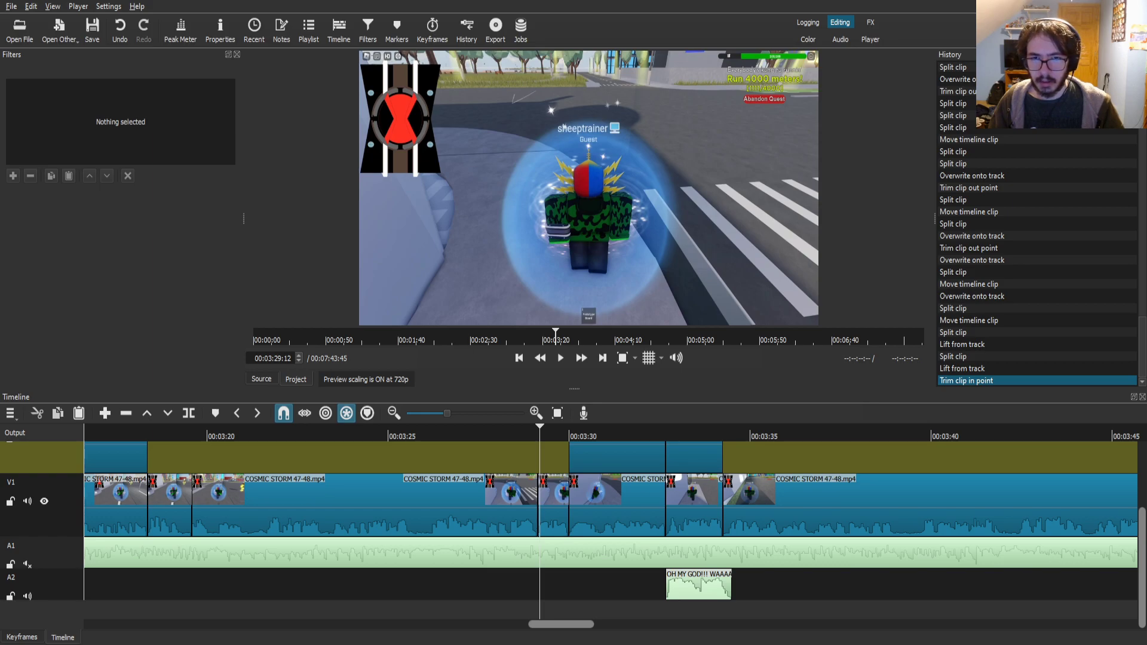
# - Place a new copy of the screenshot PNG on V2 before the remaining overlay and trim its start to the preceding V1 cut
pyautogui.press('Return')
pyautogui.moveTo(589, 188); pyautogui.dragTo(425, 458)
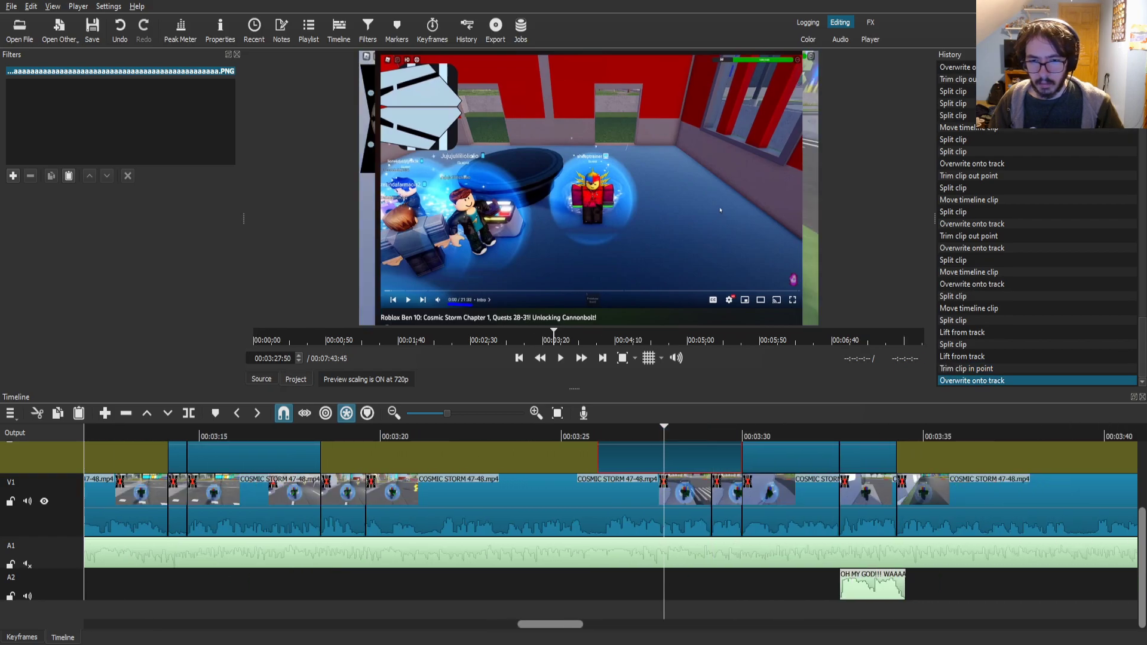
pyautogui.moveTo(599, 457); pyautogui.dragTo(712, 457)
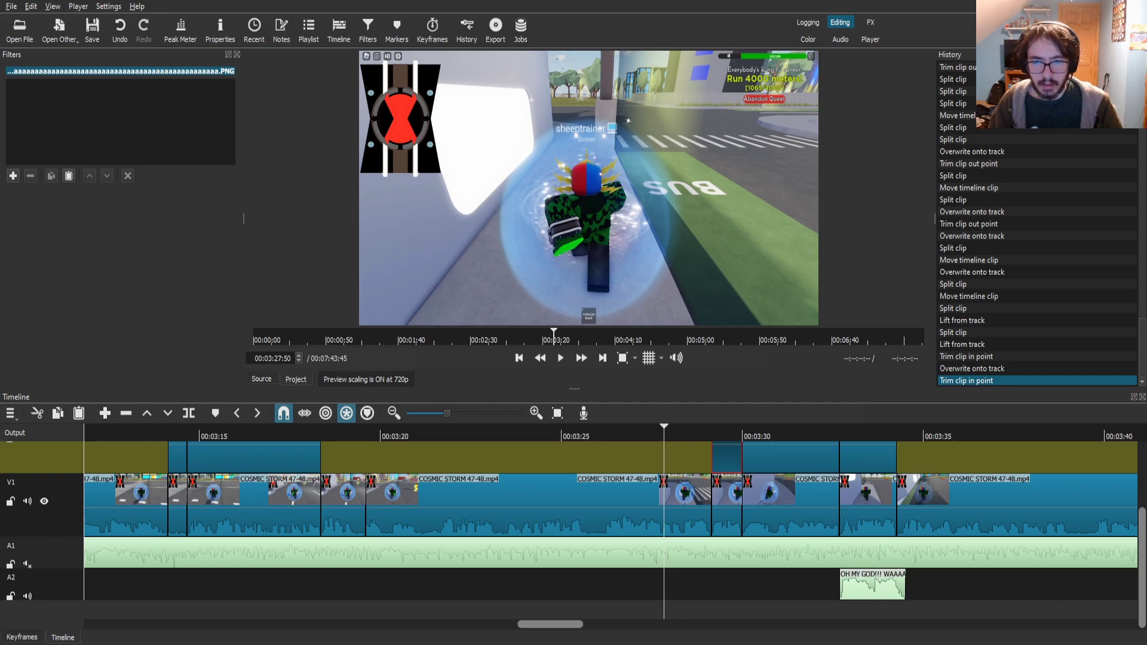
# - Open the "aaaa…" GIF and place it on V3, starting at the V1 cut near 00:03:30
pyautogui.doubleClick(790, 457)
pyautogui.scroll(3, 598, 531)
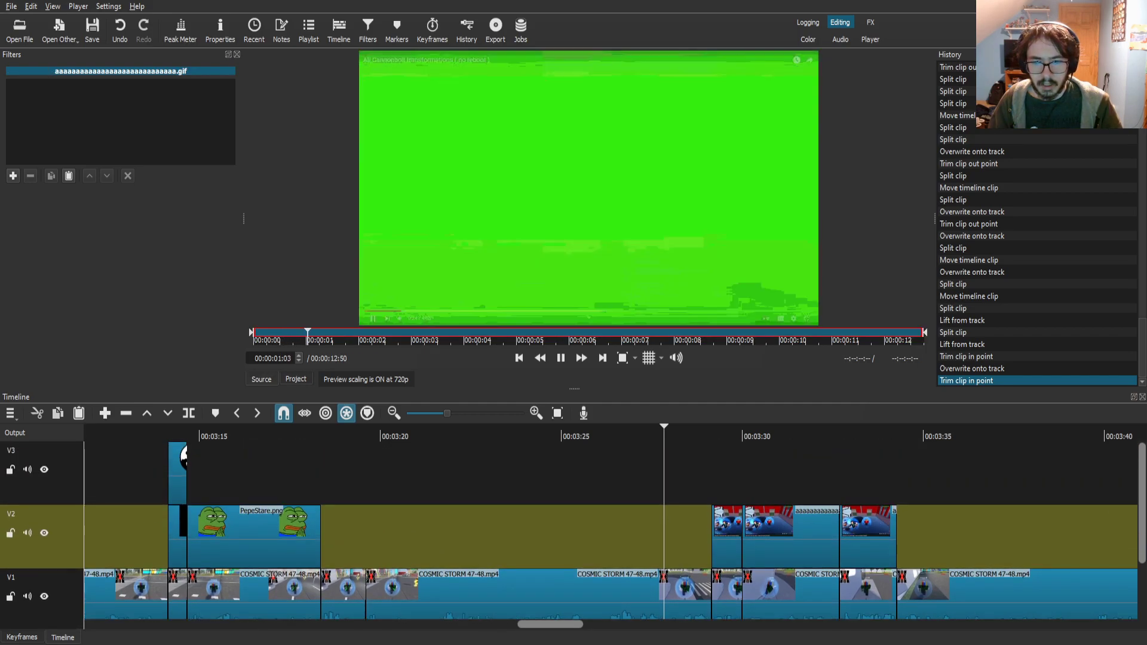
pyautogui.moveTo(589, 188); pyautogui.dragTo(747, 473)
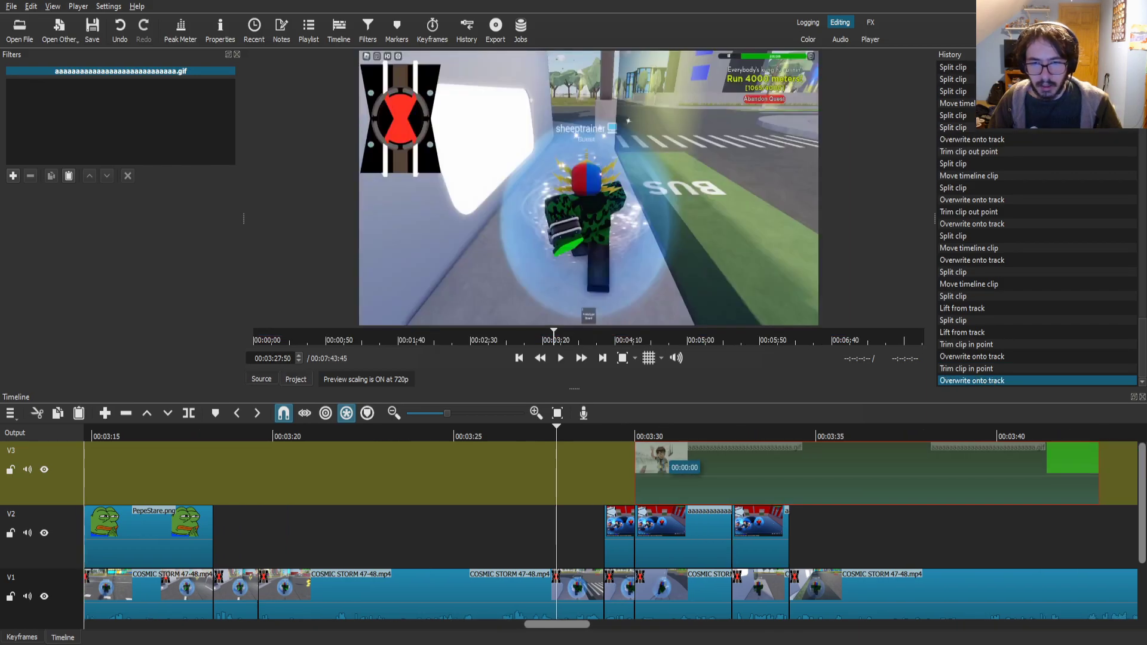
# - Split the GIF on V3 at about 00:03:31:07 and move the later part back over the opening piece to the 00:03:30 cut
pyautogui.hscroll(2, 664, 463)
pyautogui.click(511, 434)
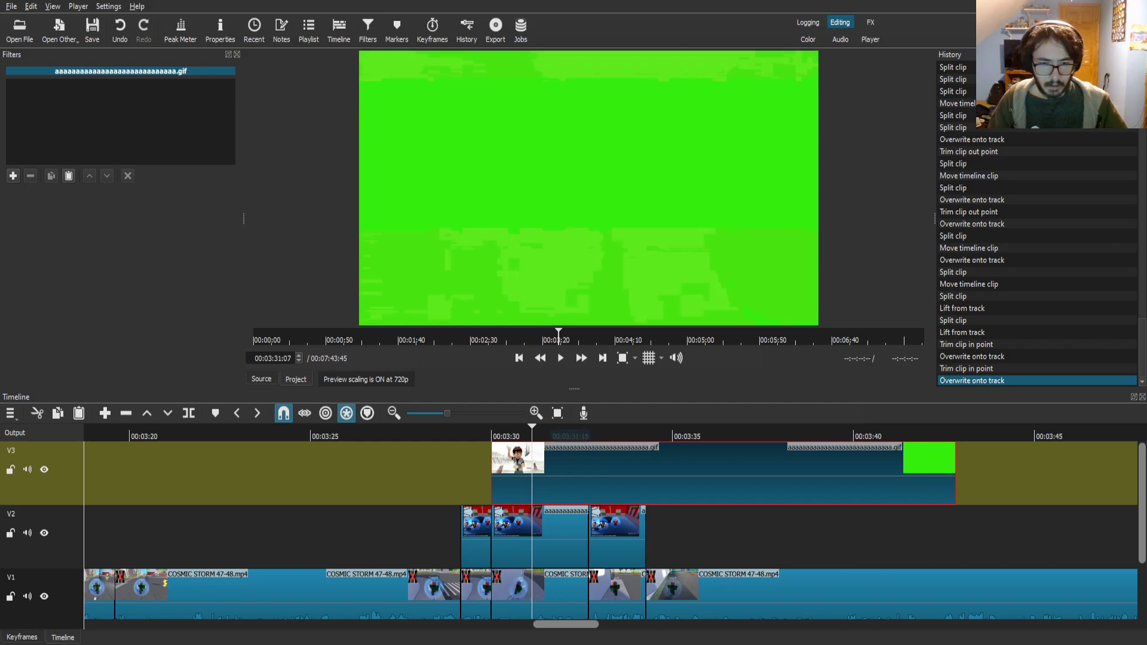
pyautogui.press('s')
pyautogui.moveTo(558, 476); pyautogui.dragTo(528, 475)
# - Split the GIF at about 00:03:35:31, lift the piece before the split, and move the remaining part to the 00:03:30 cut
pyautogui.moveTo(526, 435); pyautogui.dragTo(541, 435)
pyautogui.press('space')
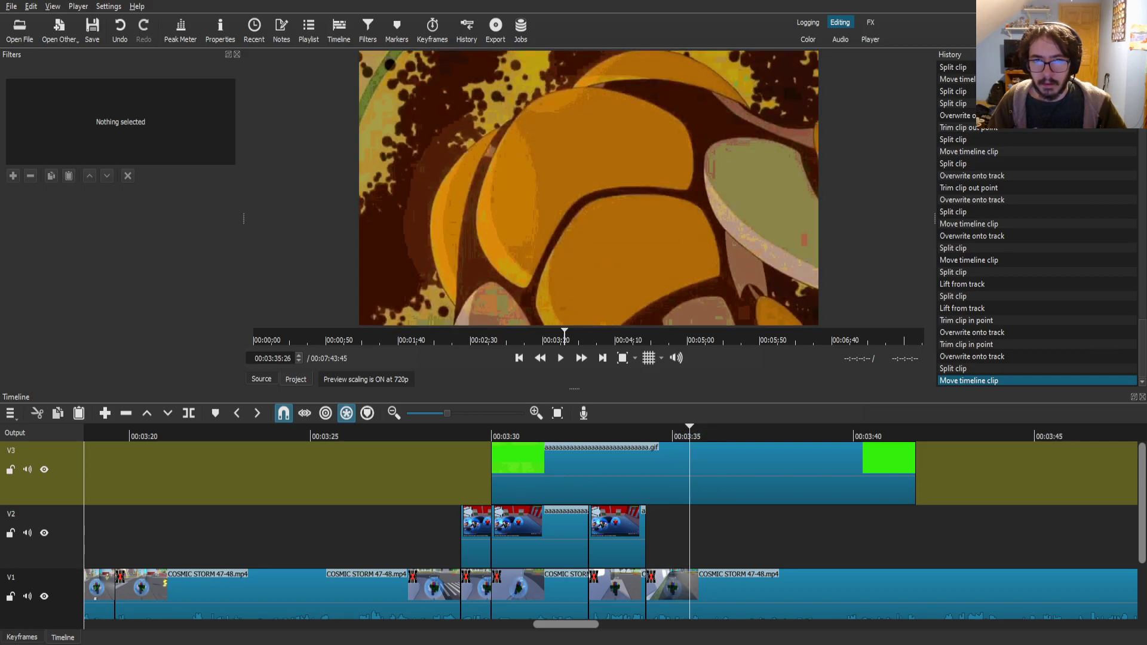
pyautogui.press('s')
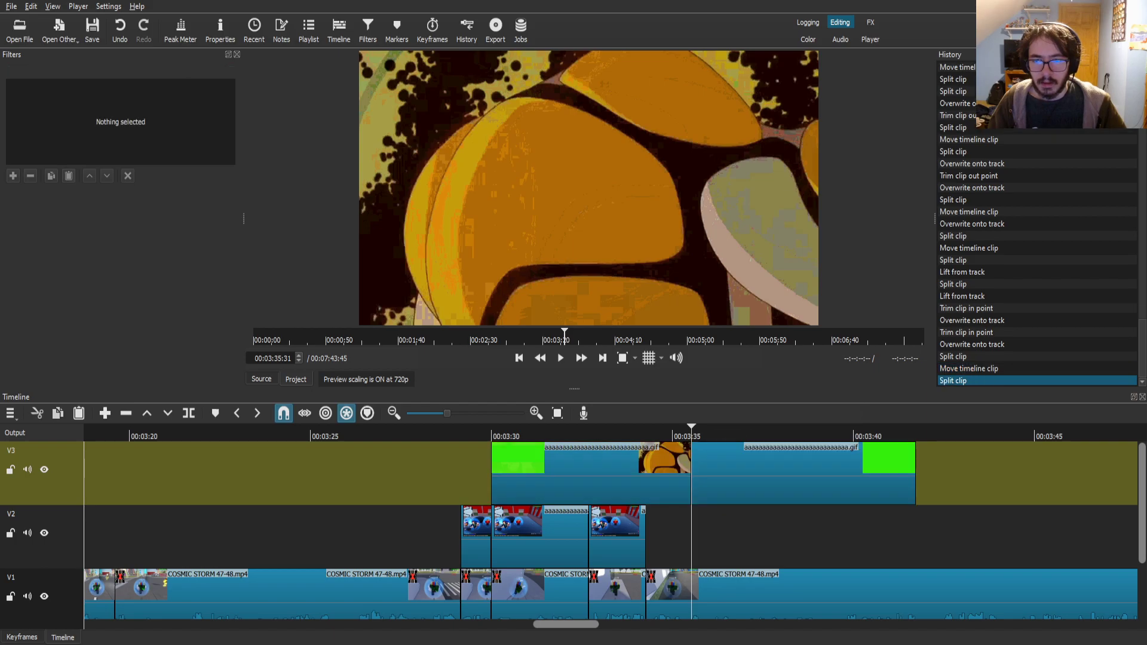
pyautogui.click(621, 478)
pyautogui.press('Delete')
pyautogui.moveTo(771, 481); pyautogui.dragTo(570, 481)
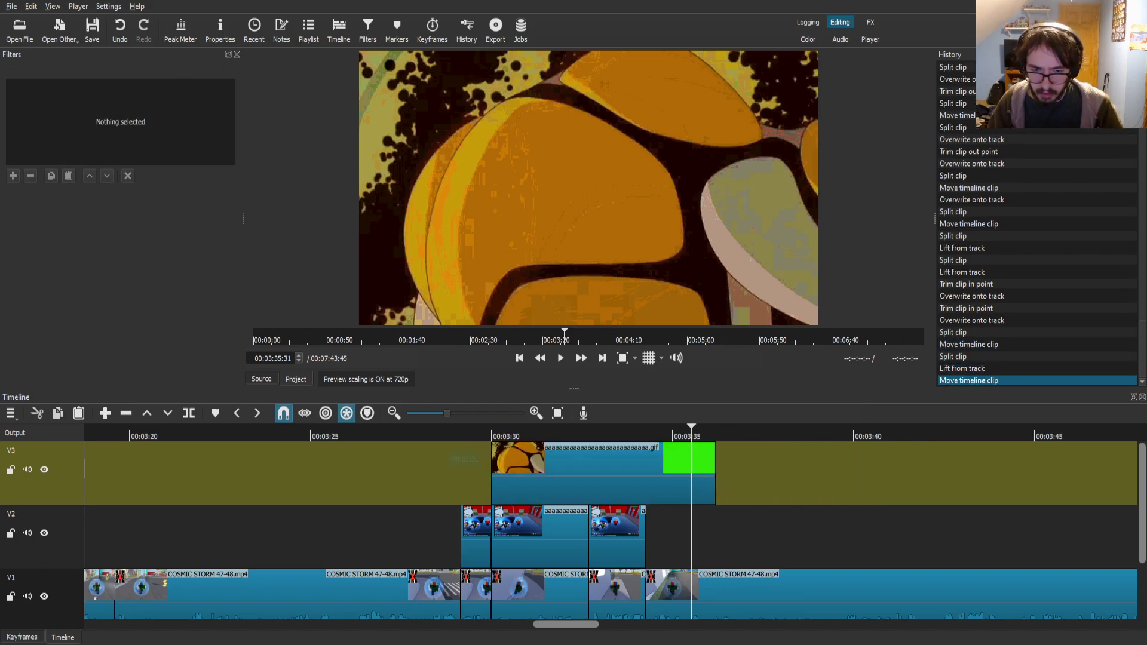
# - Review the transformation GIF and try splitting it on V3 at about 00:03:32:12
pyautogui.moveTo(526, 433); pyautogui.dragTo(548, 433)
pyautogui.press('space')
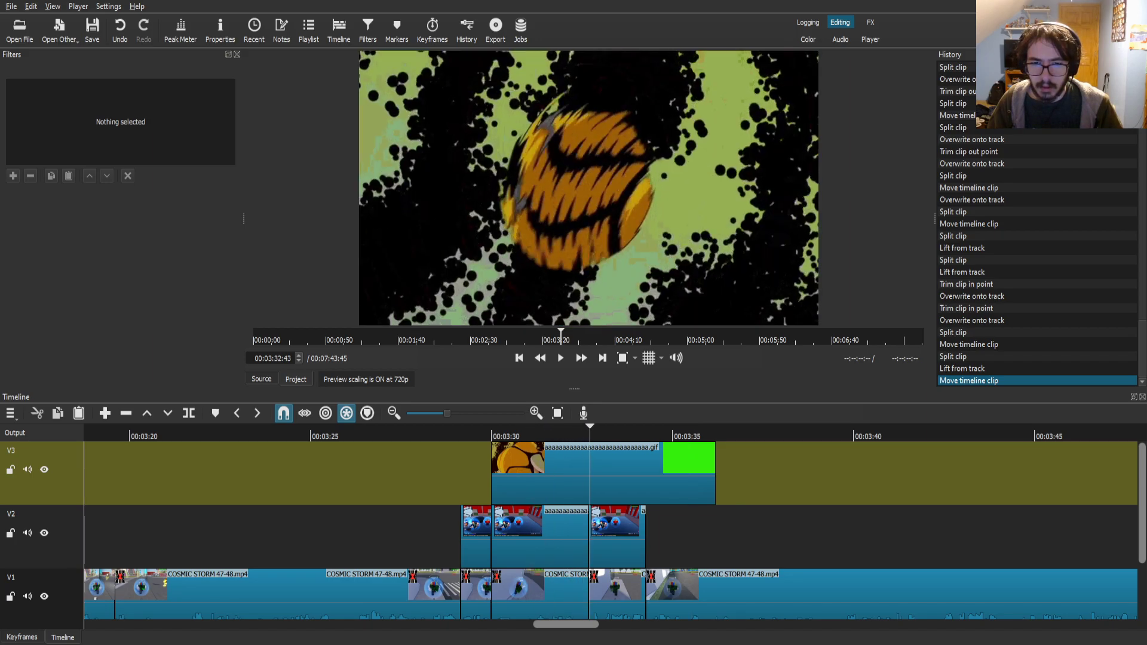
pyautogui.moveTo(550, 432); pyautogui.dragTo(530, 433)
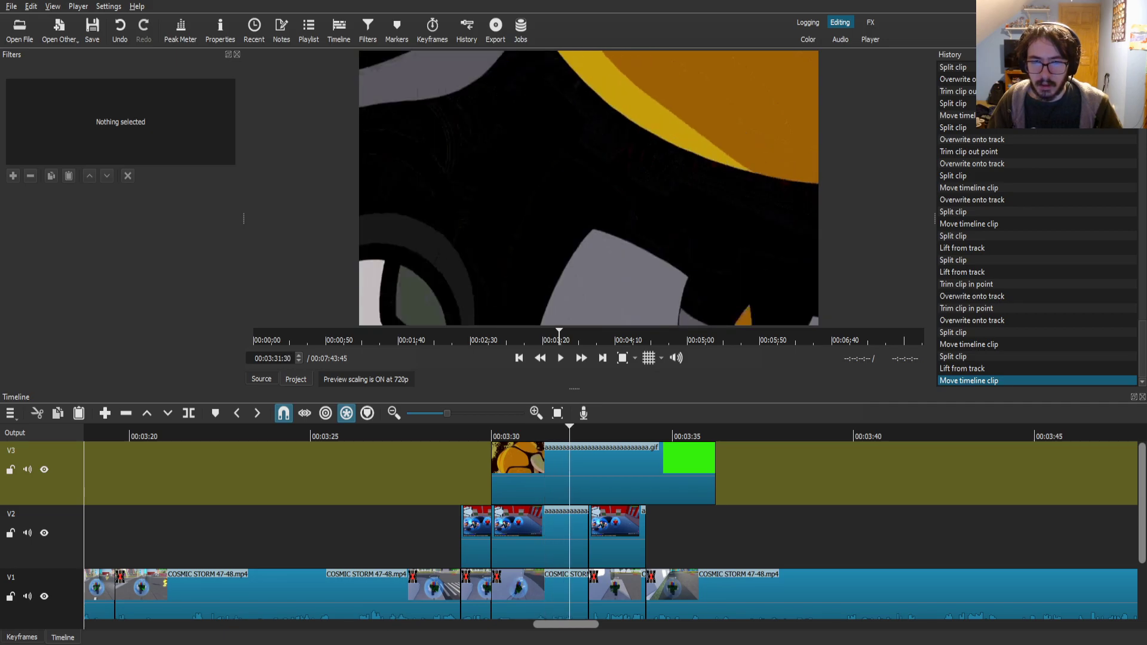
pyautogui.moveTo(563, 433)
pyautogui.mouseDown()
pyautogui.moveTo(544, 432)
pyautogui.moveTo(555, 432)
pyautogui.mouseUp()
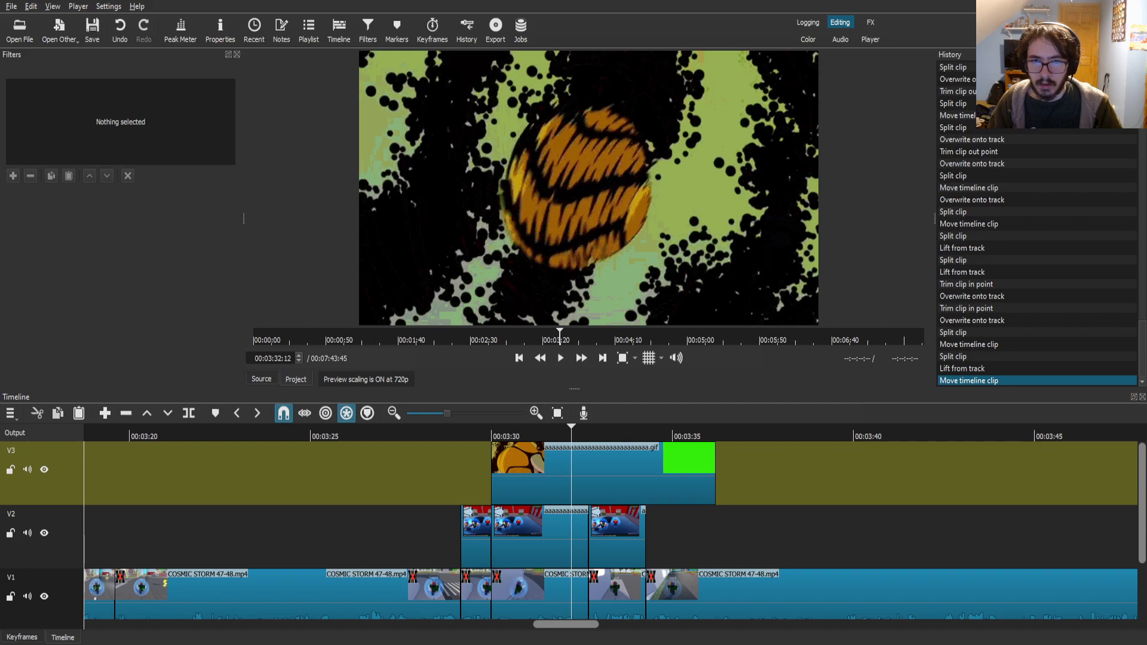
pyautogui.click(598, 472)
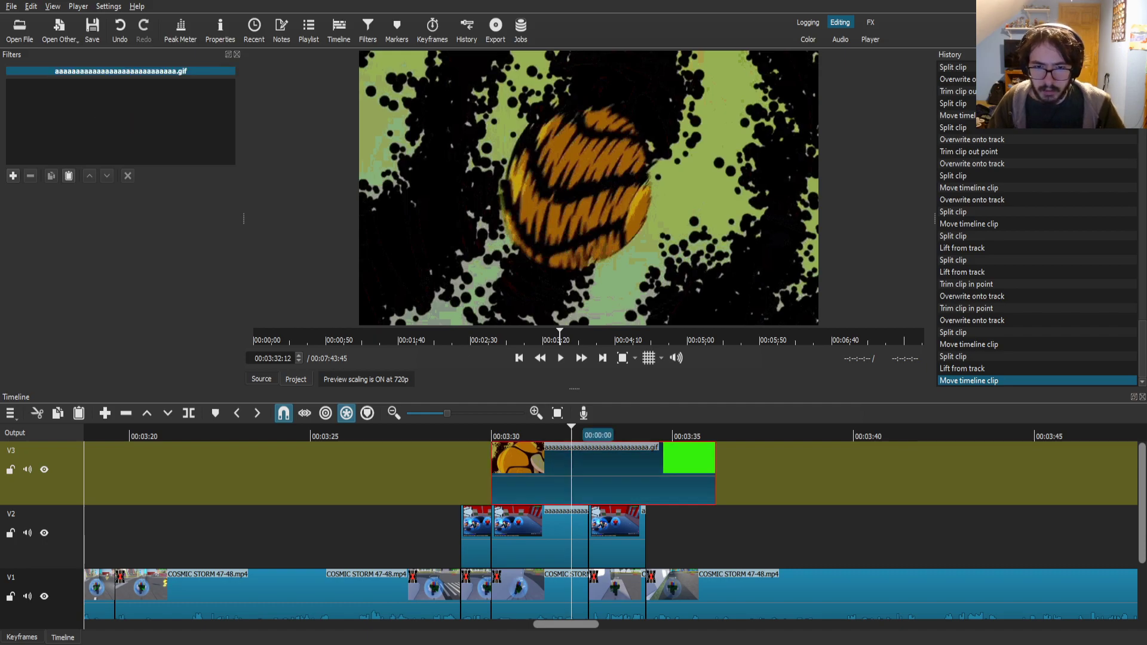
pyautogui.click(564, 435)
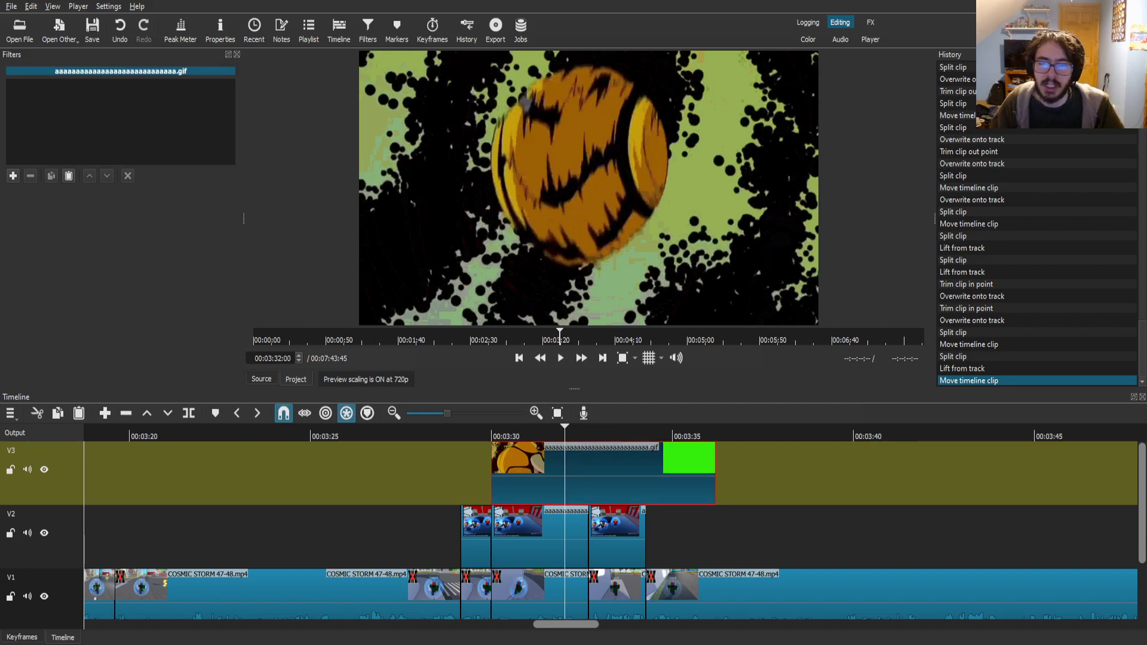
pyautogui.press('s')
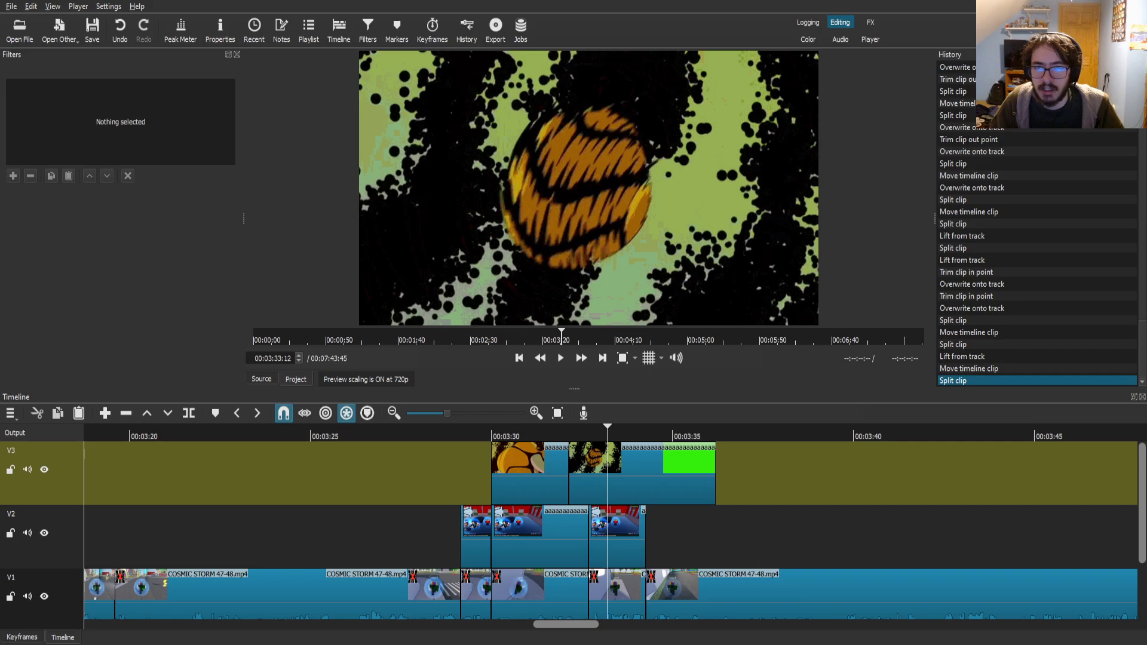
# - Try to cut the repeated spinning frames by splitting the GIF near 00:03:33 and moving the later piece back over them
pyautogui.press('Left')
pyautogui.press('Left')
pyautogui.press('Left')
pyautogui.press('Left')
pyautogui.press('Left')
pyautogui.press('Left')
pyautogui.press('Left')
pyautogui.press('Left')
pyautogui.press('Left')
pyautogui.press('Left')
pyautogui.press('Left')
pyautogui.press('Left')
pyautogui.press('Left')
pyautogui.press('Left')
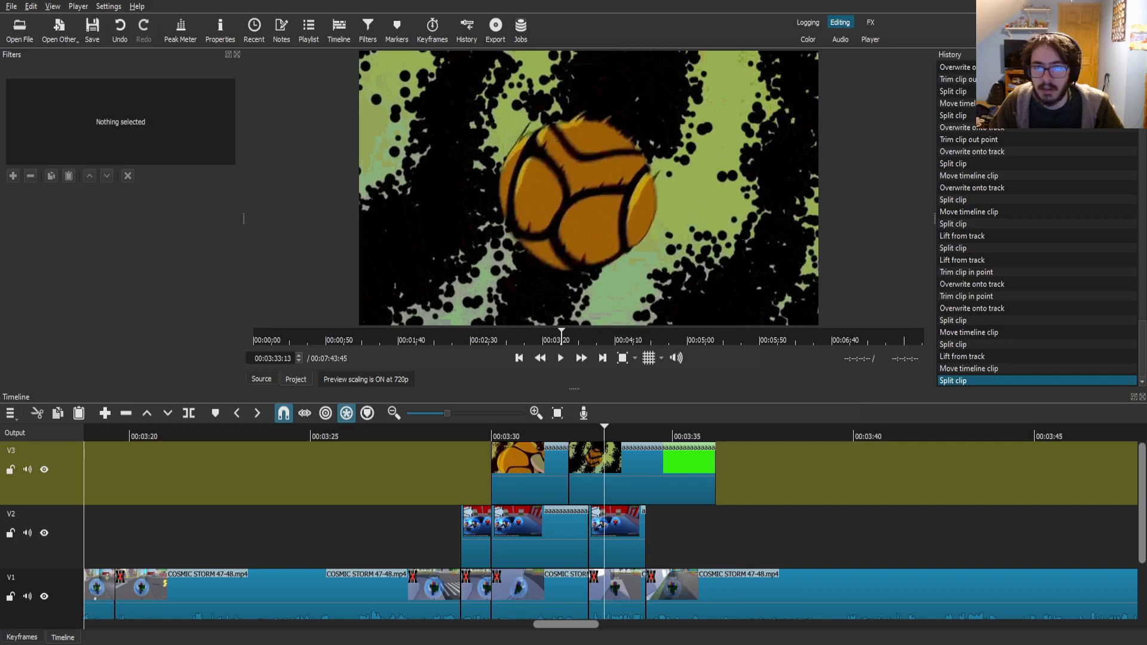
pyautogui.press('s')
pyautogui.moveTo(677, 475); pyautogui.dragTo(643, 476)
pyautogui.moveTo(602, 432); pyautogui.dragTo(594, 432)
pyautogui.press('j')
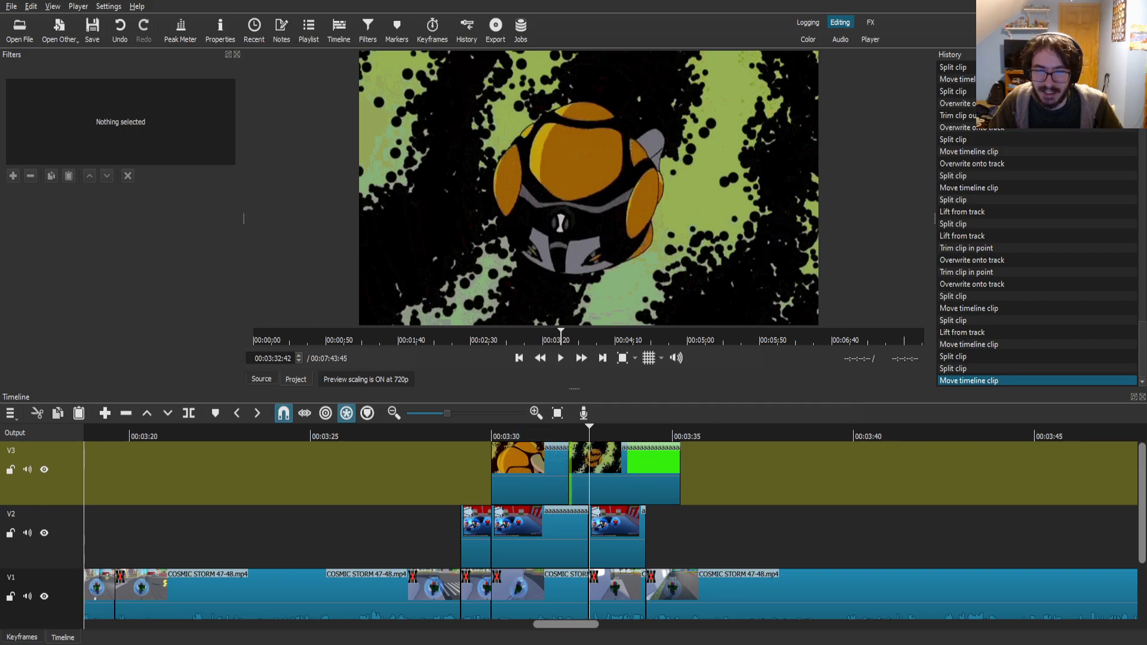
# - Undo the last clip move and the two preceding GIF splits
pyautogui.hotkey('ctrl', 'z')
pyautogui.hotkey('ctrl', 'z')
pyautogui.hotkey('ctrl', 'z')
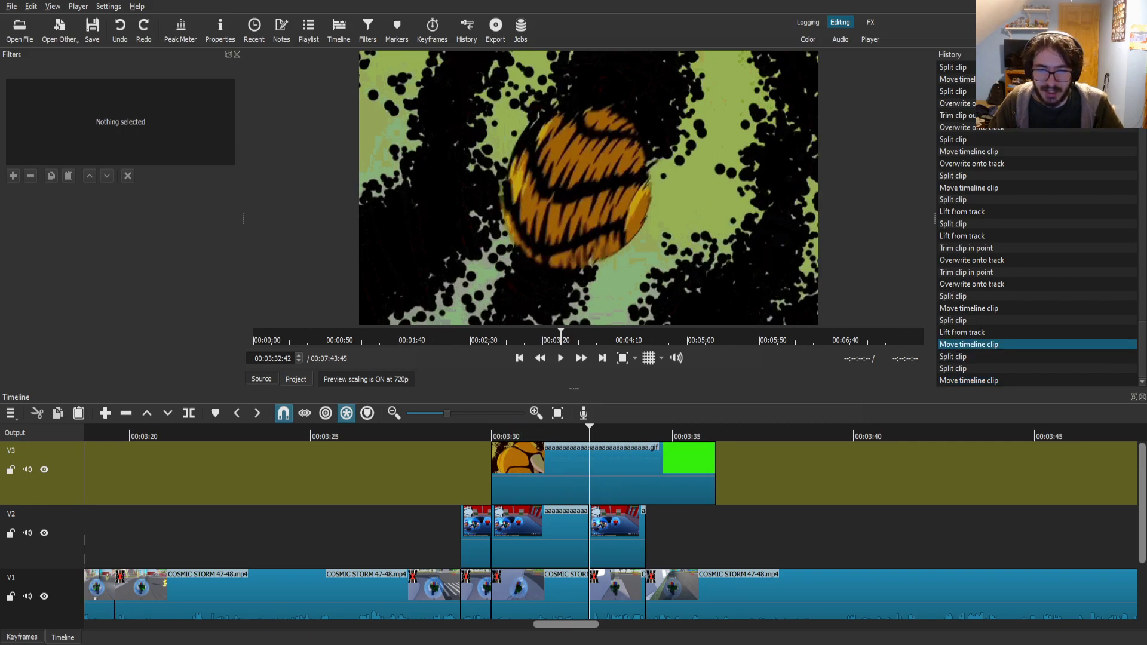
# - Move the GIF on V3 earlier to start with the first V2 screenshot overlay near 00:03:29, and play it back
pyautogui.moveTo(556, 475); pyautogui.dragTo(504, 460)
pyautogui.click(478, 430)
pyautogui.press('space')
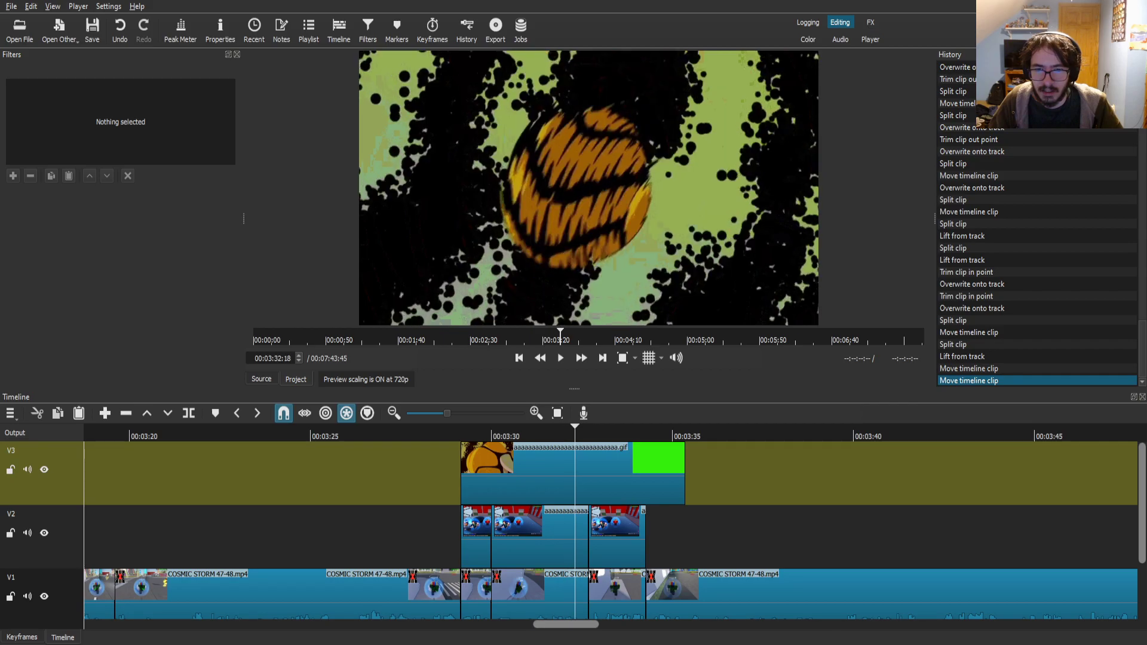
# - Split the GIF on V3 at about 00:03:31:17, where the spinning ball frames repeat
pyautogui.press('space')
pyautogui.moveTo(528, 432)
pyautogui.mouseDown()
pyautogui.moveTo(504, 431)
pyautogui.moveTo(529, 431)
pyautogui.mouseUp()
pyautogui.press('Right')
pyautogui.press('Right')
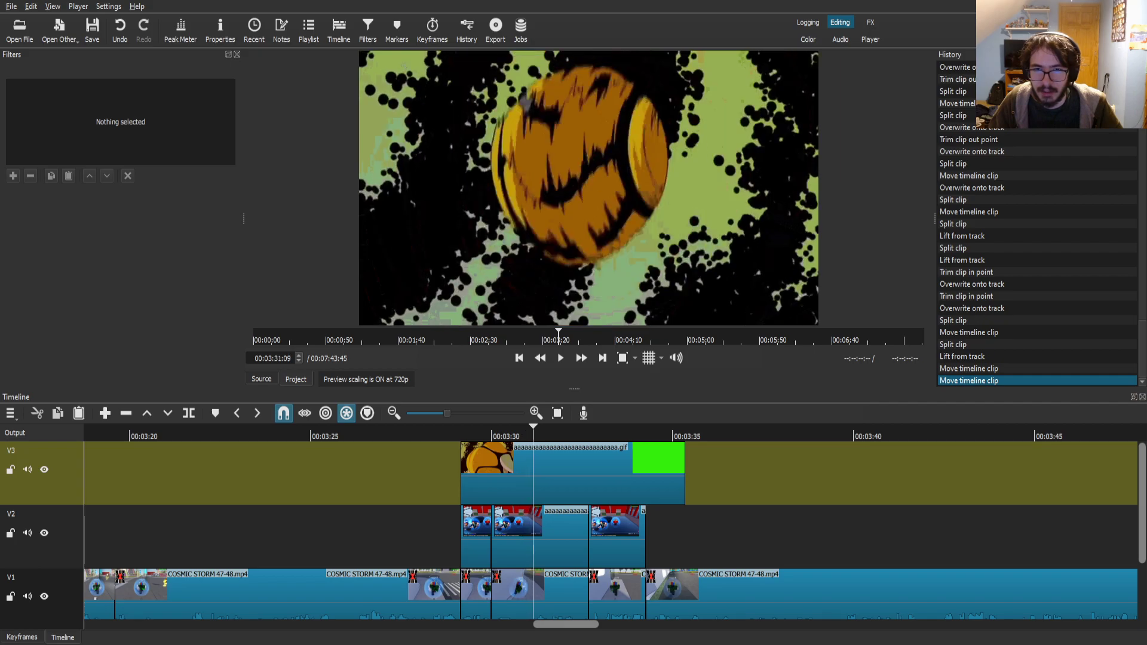
pyautogui.press('Right')
pyautogui.press('Right')
pyautogui.press('Right')
pyautogui.press('Right')
pyautogui.press('Right')
pyautogui.press('Right')
pyautogui.press('Right')
pyautogui.press('Right')
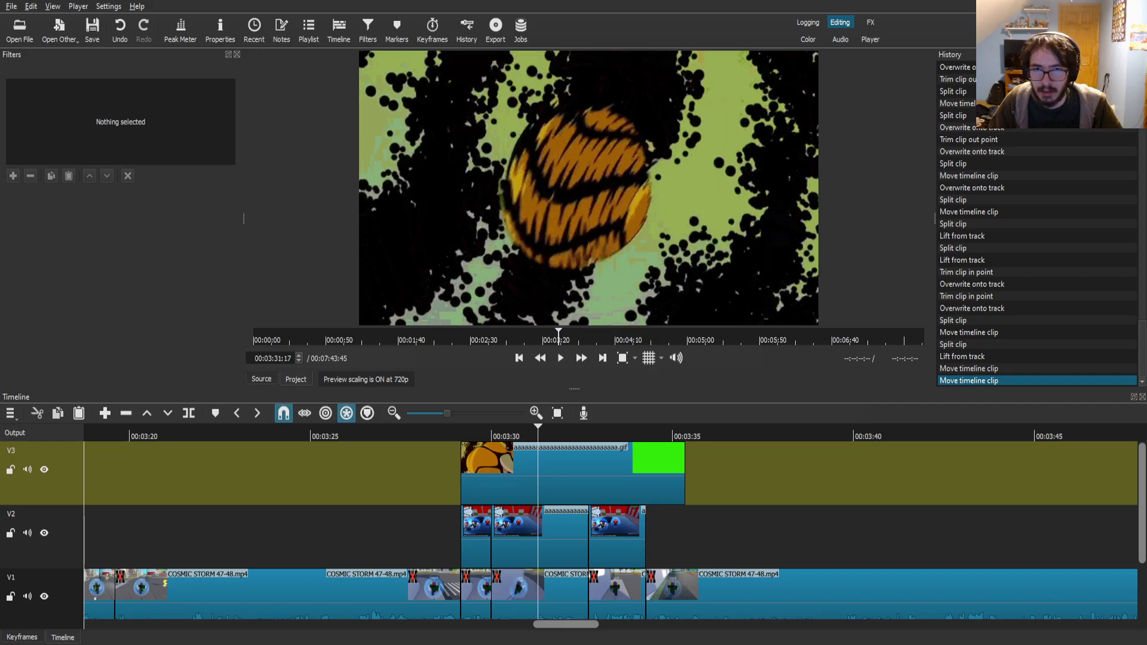
pyautogui.press('s')
# - Split the GIF again at about 00:03:32:20 and move the later piece back over the repeated frames to end with the V2 overlay
pyautogui.press('Right')
pyautogui.press('Right')
pyautogui.press('Right')
pyautogui.press('Right')
pyautogui.press('Right')
pyautogui.press('Right')
pyautogui.press('Right')
pyautogui.press('Right')
pyautogui.press('Right')
pyautogui.press('Right')
pyautogui.press('Right')
pyautogui.press('Right')
pyautogui.press('Right')
pyautogui.press('Right')
pyautogui.press('Right')
pyautogui.press('Right')
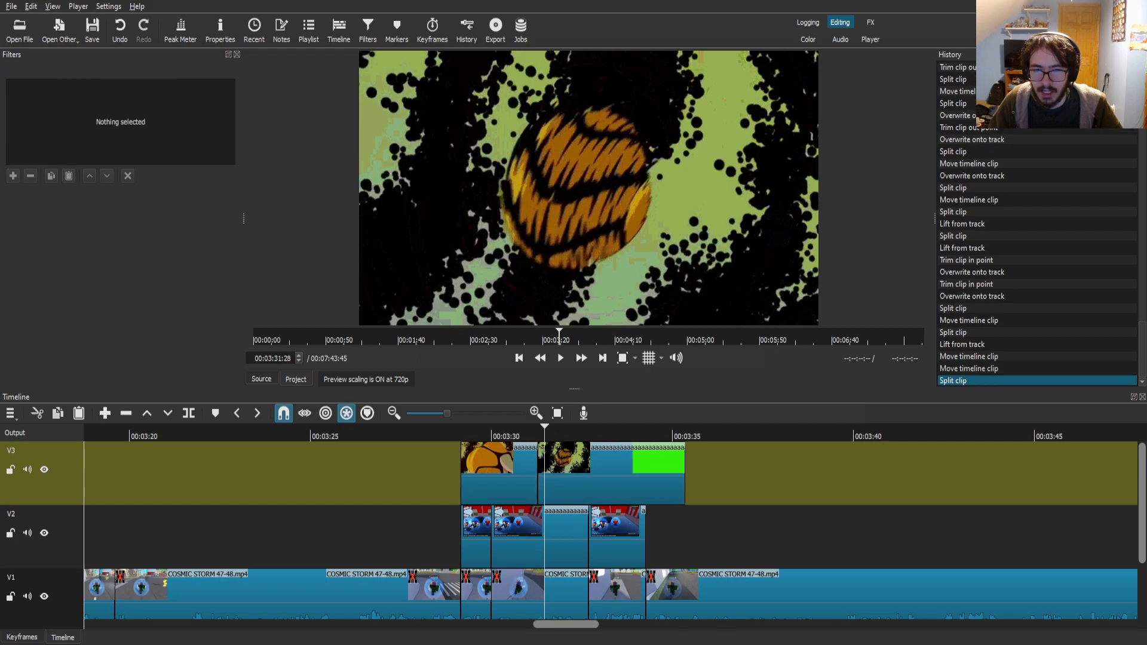
pyautogui.press('Right')
pyautogui.press('Right')
pyautogui.press('Right')
pyautogui.press('Right')
pyautogui.press('Right')
pyautogui.press('Right')
pyautogui.press('Right')
pyautogui.press('Right')
pyautogui.press('Right')
pyautogui.press('Right')
pyautogui.press('Right')
pyautogui.press('Right')
pyautogui.press('Right')
pyautogui.press('Right')
pyautogui.press('Right')
pyautogui.press('Right')
pyautogui.press('Right')
pyautogui.press('Right')
pyautogui.press('Right')
pyautogui.press('Right')
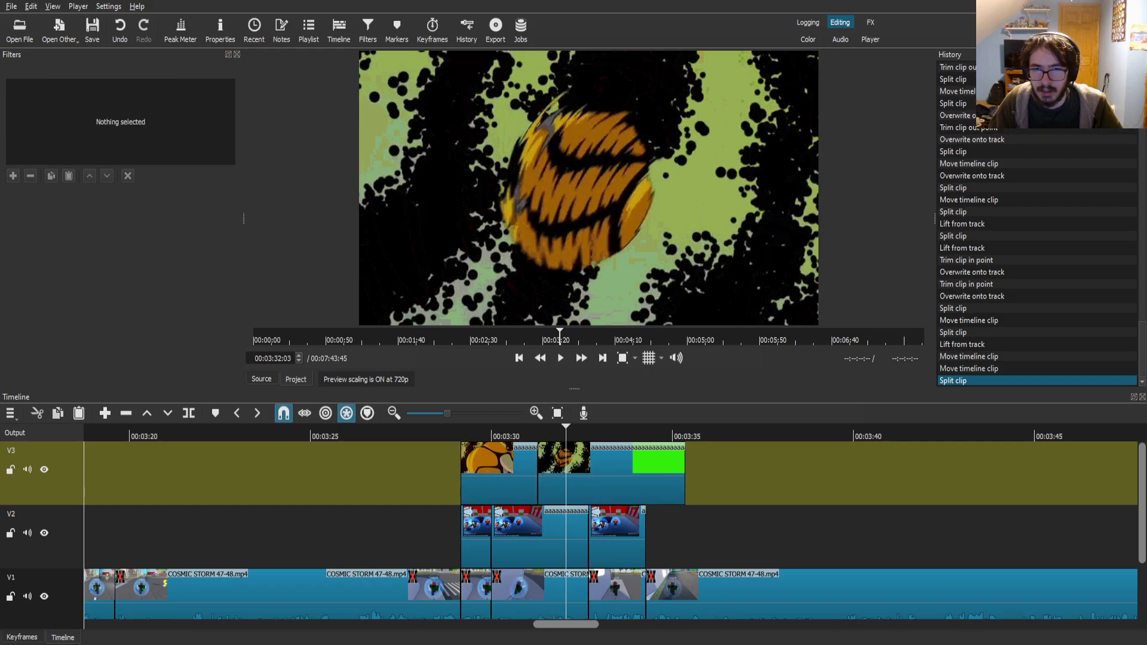
pyautogui.press('Right')
pyautogui.press('Right')
pyautogui.press('Right')
pyautogui.press('Right')
pyautogui.press('Right')
pyautogui.press('Right')
pyautogui.press('Right')
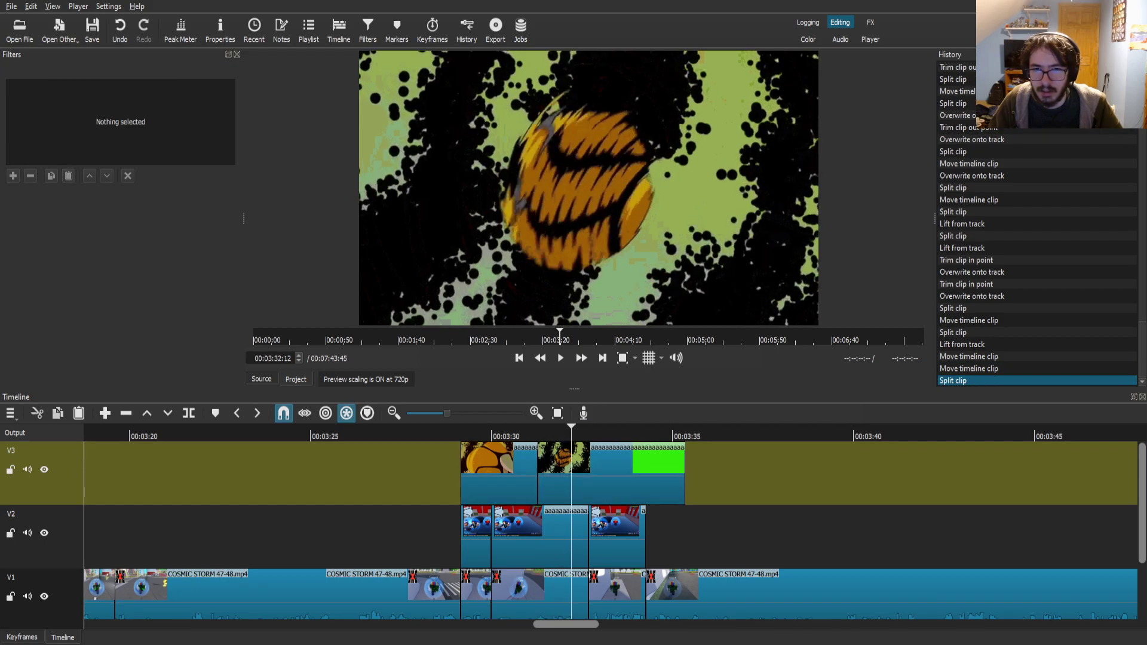
pyautogui.press('Right')
pyautogui.press('Right')
pyautogui.press('Right')
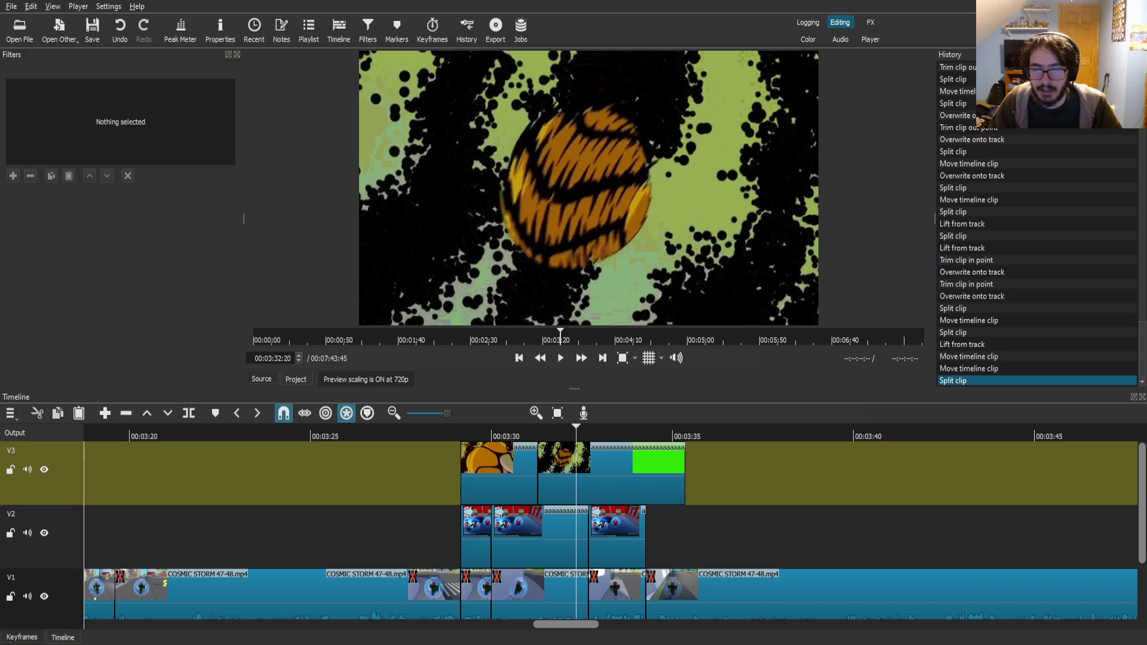
pyautogui.press('s')
pyautogui.moveTo(655, 476); pyautogui.dragTo(615, 476)
# - Check the new join and split the GIF at about 00:03:32:15, on the alien's full pose
pyautogui.click(533, 430)
pyautogui.press('Right')
pyautogui.press('Right')
pyautogui.press('Right')
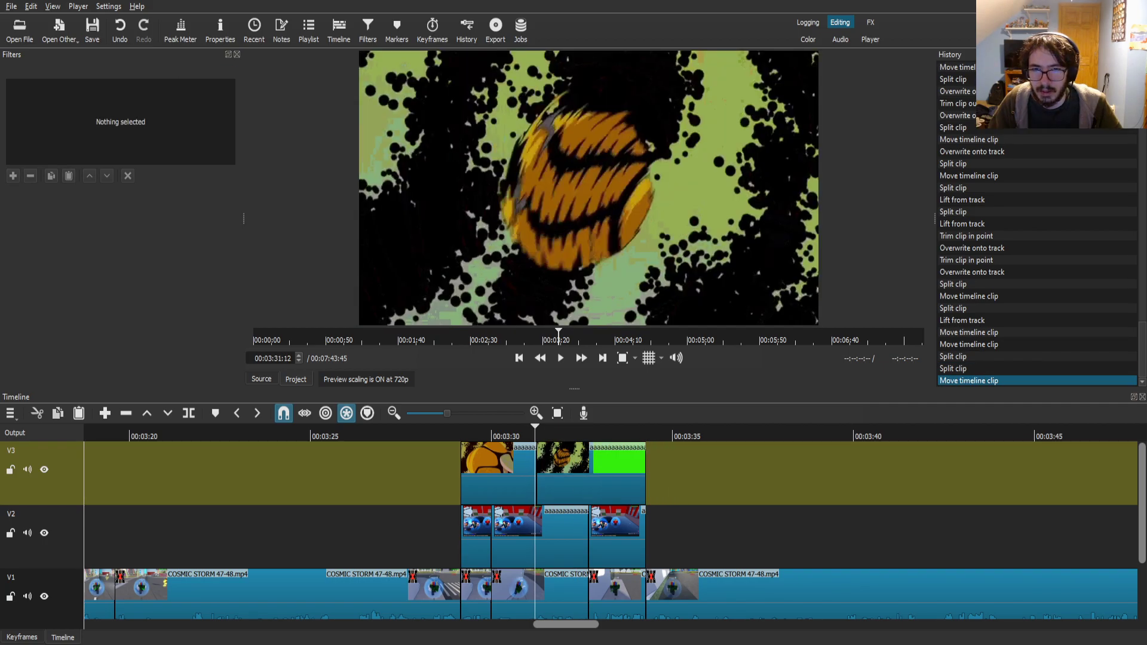
pyautogui.moveTo(538, 431); pyautogui.dragTo(578, 432)
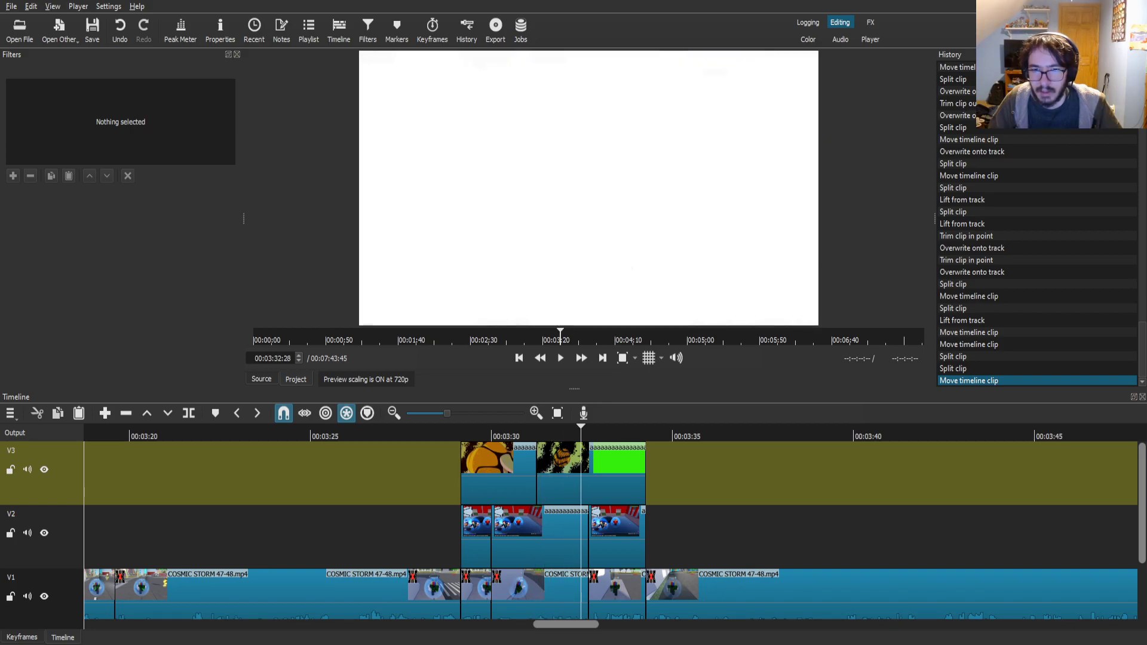
pyautogui.press('Right')
pyautogui.press('Right')
pyautogui.press('Right')
pyautogui.press('Right')
pyautogui.press('Left')
pyautogui.press('Left')
pyautogui.press('Left')
pyautogui.press('Left')
pyautogui.press('Left')
pyautogui.press('Left')
pyautogui.press('Left')
pyautogui.press('Left')
pyautogui.press('Left')
pyautogui.press('Left')
pyautogui.press('Left')
pyautogui.press('Left')
pyautogui.press('Left')
pyautogui.press('Left')
pyautogui.press('Left')
pyautogui.press('Left')
pyautogui.press('Left')
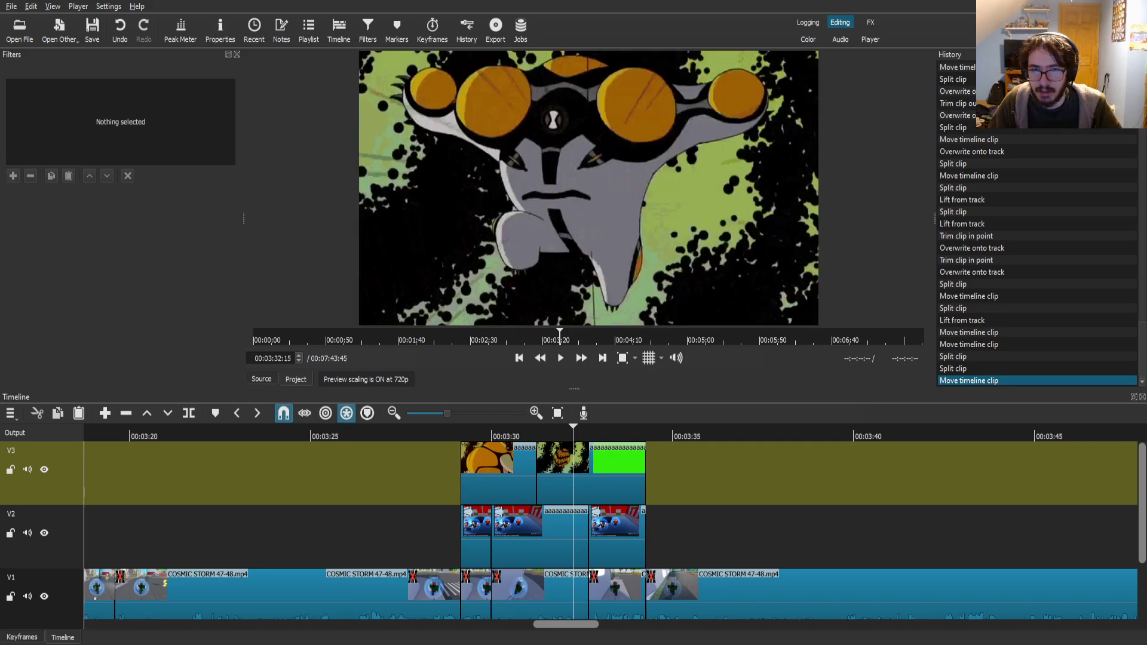
pyautogui.press('s')
# - Step frame by frame through the last GIF piece on V3 and split it at about 00:03:33:22, after the repeated pose frames
pyautogui.press('Right')
pyautogui.press('Right')
pyautogui.press('Right')
pyautogui.press('Right')
pyautogui.press('Right')
pyautogui.press('Right')
pyautogui.press('Right')
pyautogui.press('Right')
pyautogui.press('Right')
pyautogui.press('Right')
pyautogui.press('Right')
pyautogui.press('Right')
pyautogui.press('Right')
pyautogui.press('Right')
pyautogui.press('Right')
pyautogui.press('Right')
pyautogui.press('Right')
pyautogui.press('Right')
pyautogui.press('Right')
pyautogui.press('Right')
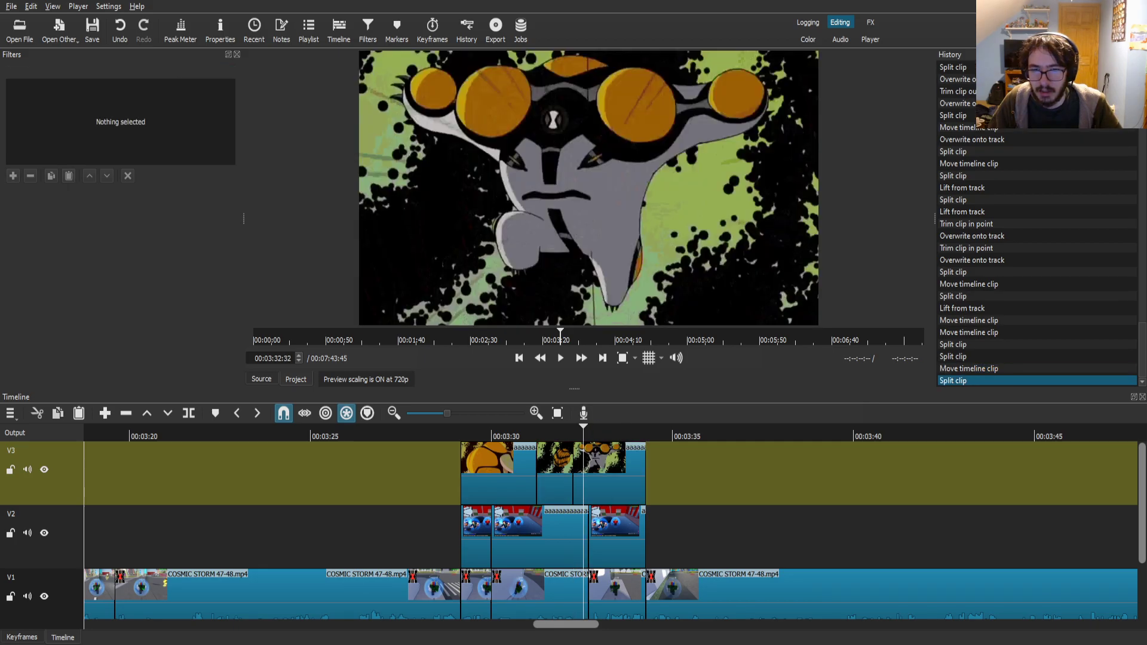
pyautogui.press('Right')
pyautogui.press('Right')
pyautogui.press('Right')
pyautogui.press('Right')
pyautogui.press('Right')
pyautogui.press('Right')
pyautogui.press('Right')
pyautogui.press('Right')
pyautogui.press('Right')
pyautogui.press('Right')
pyautogui.press('Right')
pyautogui.press('Right')
pyautogui.press('Right')
pyautogui.press('Right')
pyautogui.press('Right')
pyautogui.press('Right')
pyautogui.press('Right')
pyautogui.press('Right')
pyautogui.press('Right')
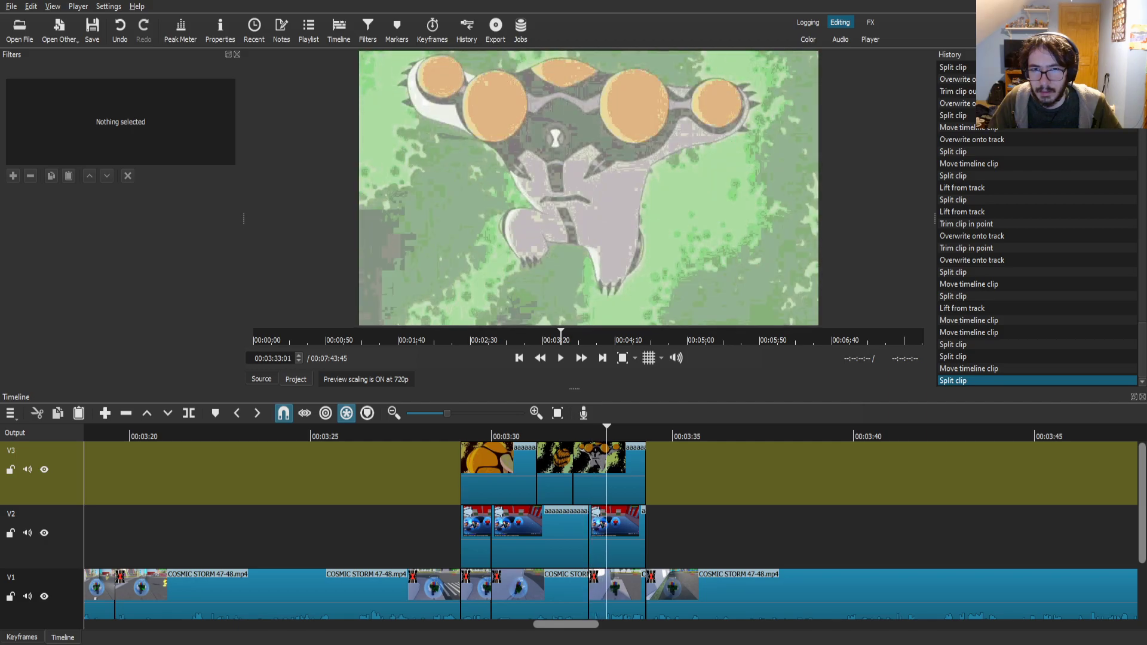
pyautogui.press('s')
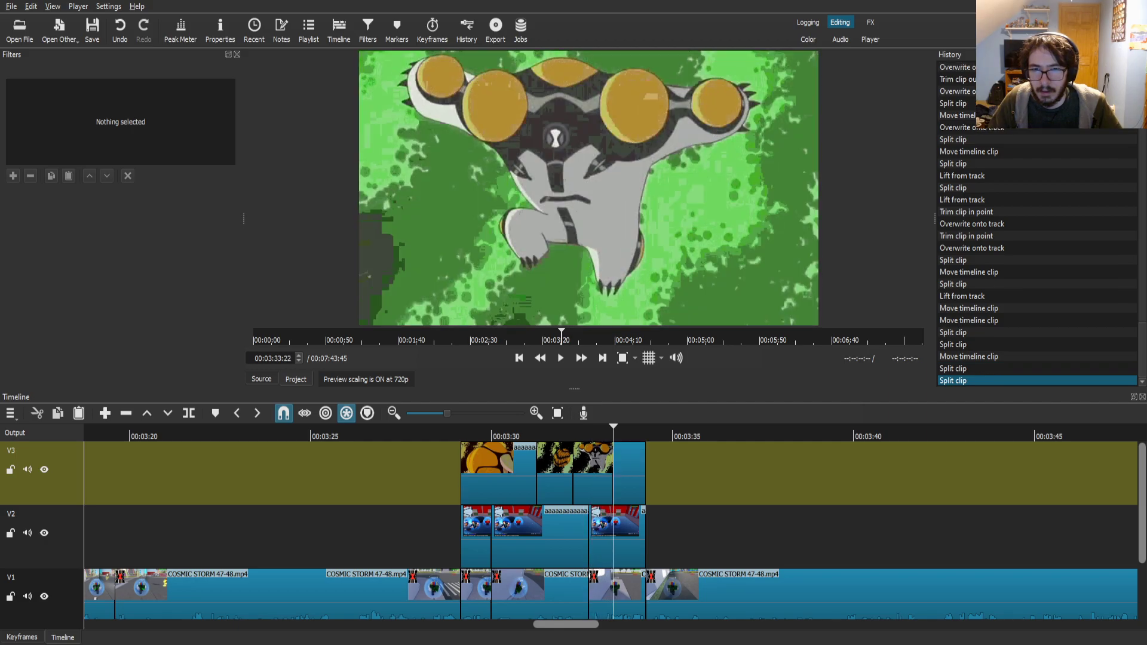
# - Delete the GIF piece between 00:03:32:15 and 00:03:33:22 on V3 and move the last piece back to close the gap
pyautogui.click(593, 485)
pyautogui.press('Delete')
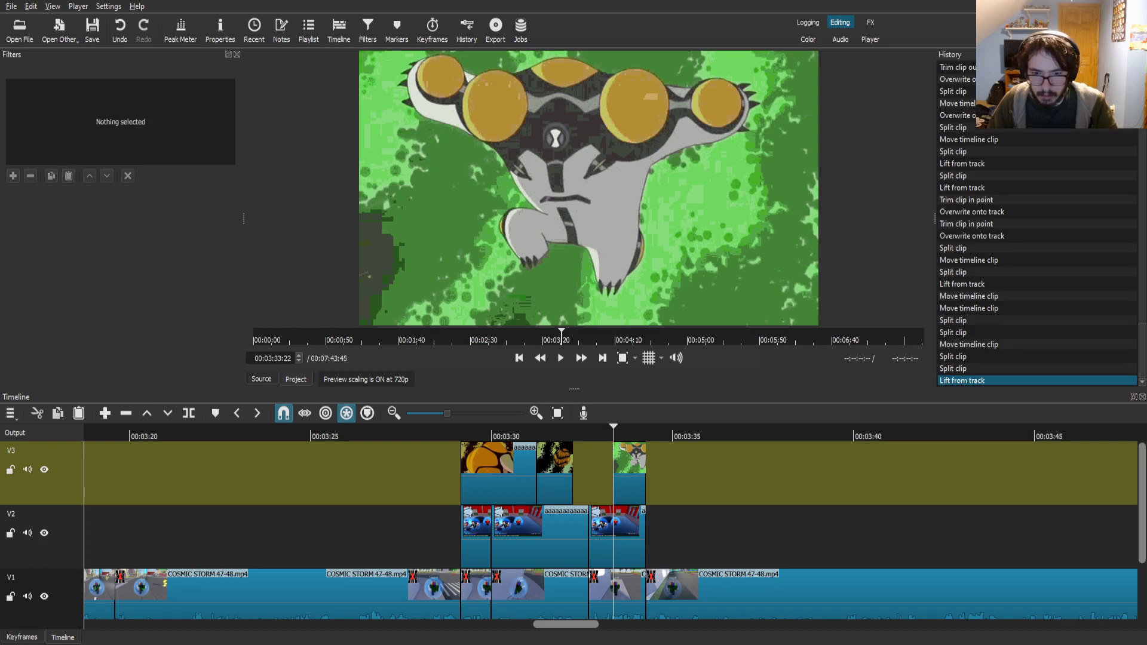
pyautogui.moveTo(629, 472); pyautogui.dragTo(589, 472)
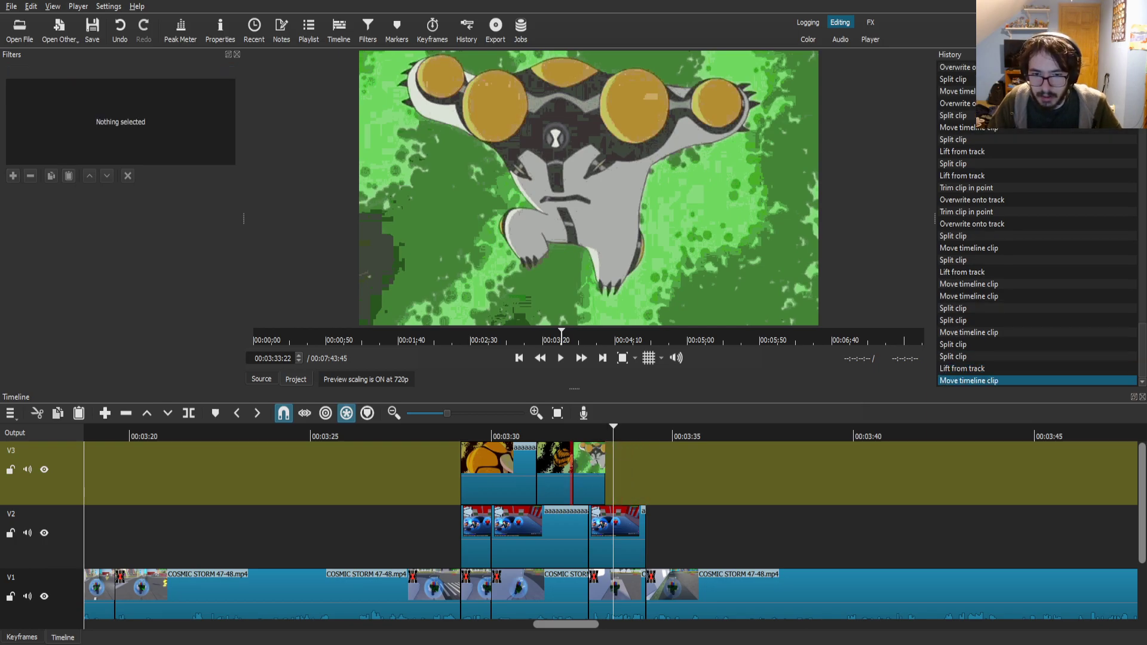
pyautogui.click(584, 427)
pyautogui.moveTo(583, 428); pyautogui.dragTo(525, 428)
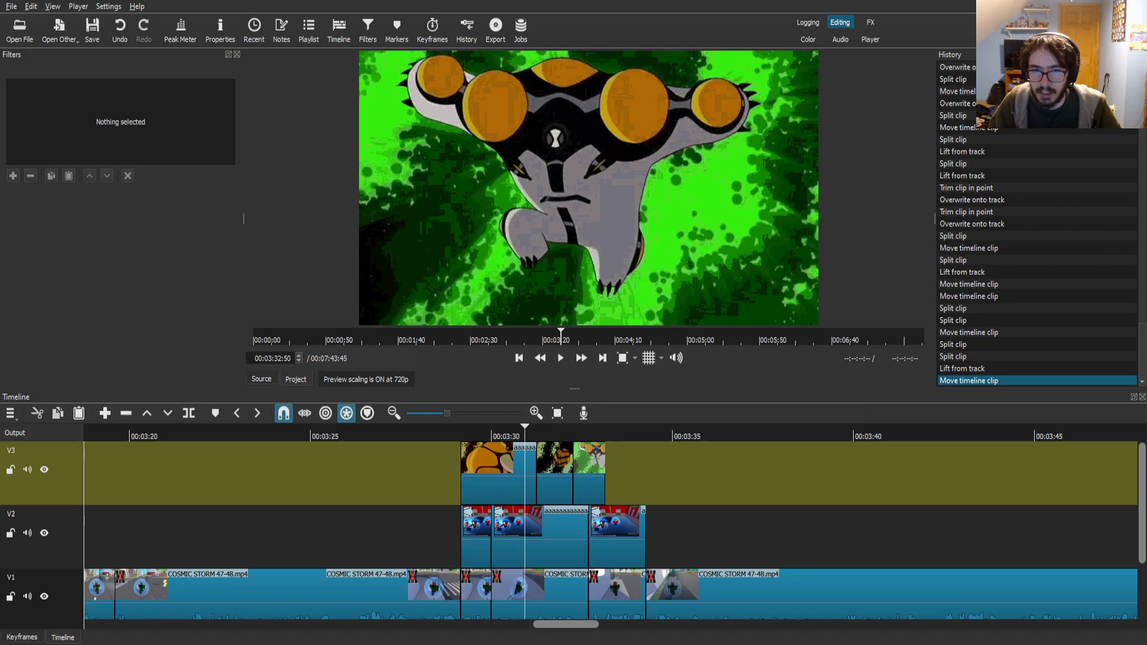
# - Add a Size, Position & Rotate filter to the first GIF piece and scale it to about 709 x 399 in the frame's upper-right corner
pyautogui.click(508, 482)
pyautogui.click(14, 177)
pyautogui.write('siz')
pyautogui.click(62, 143)
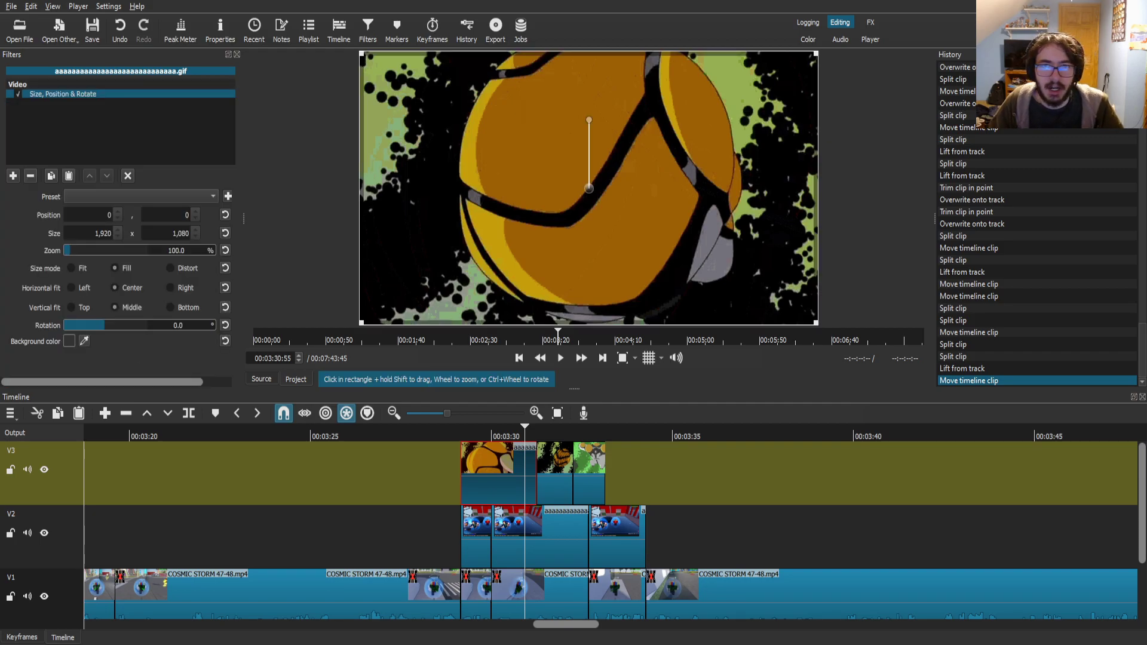
pyautogui.moveTo(360, 52); pyautogui.dragTo(650, 226)
pyautogui.moveTo(733, 275); pyautogui.dragTo(734, 102)
# - Copy the Size, Position & Rotate filter to the other two GIF pieces on V3 and play the sequence back
pyautogui.click(555, 475)
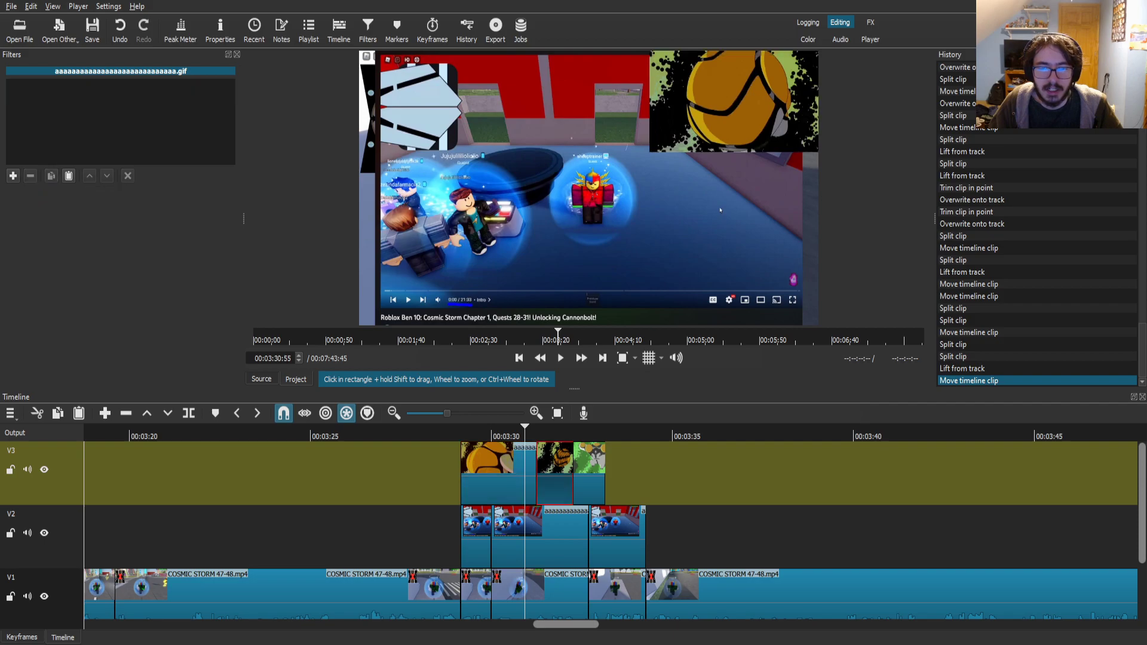
pyautogui.click(69, 175)
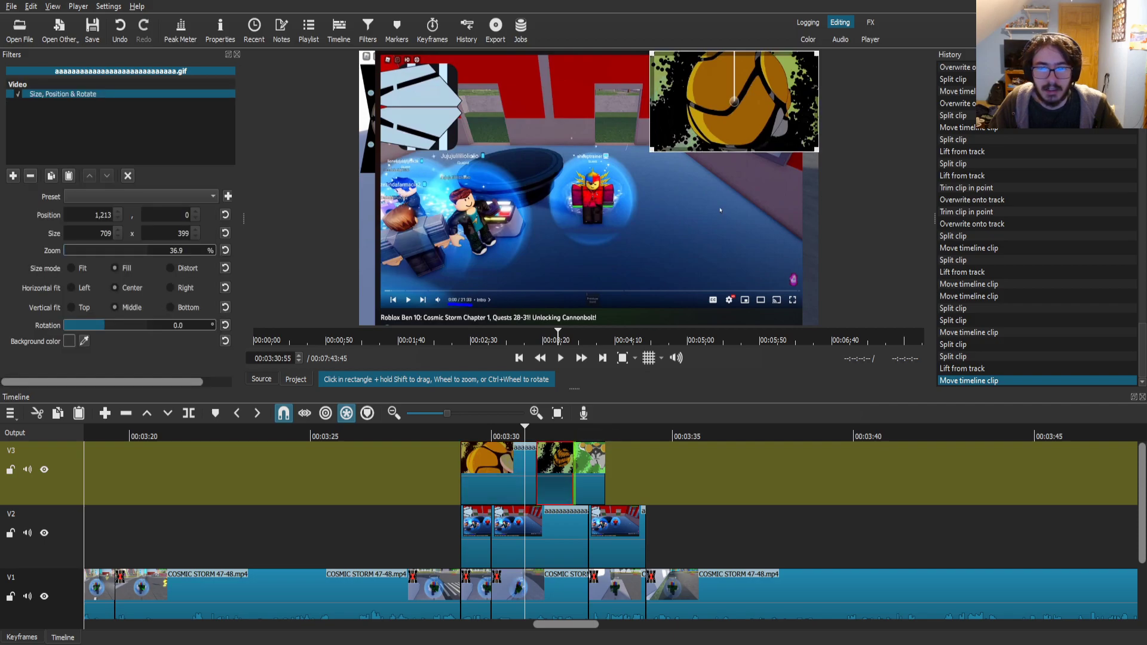
pyautogui.hotkey('alt', 'Right')
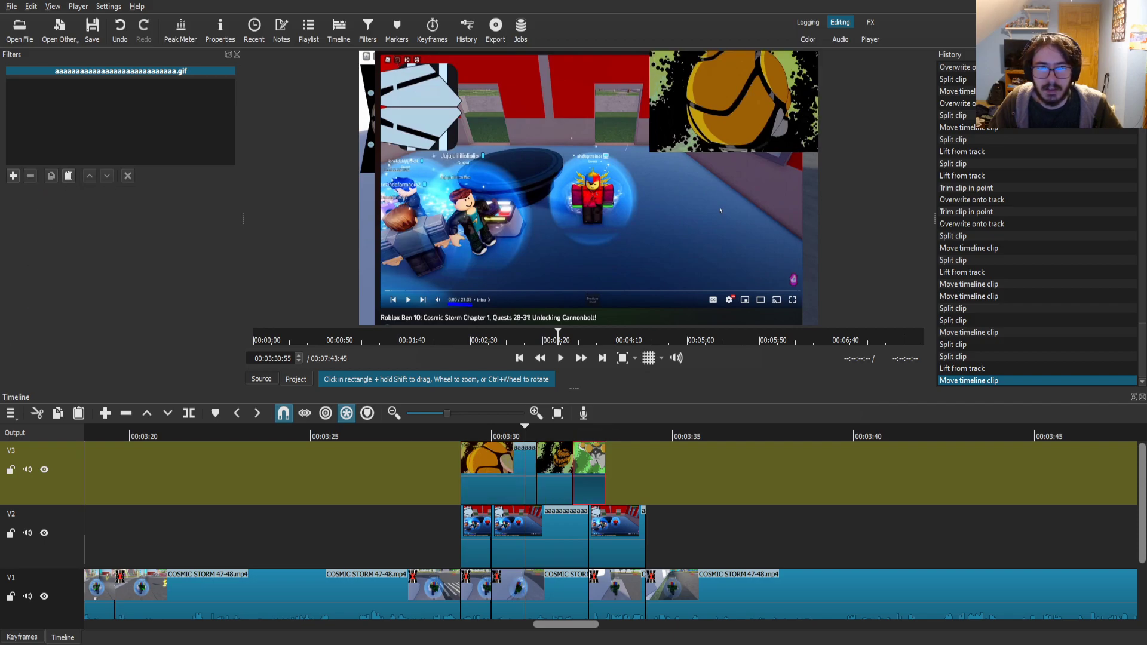
pyautogui.hotkey('ctrl', 'alt', 'v')
pyautogui.moveTo(507, 432); pyautogui.dragTo(425, 431)
pyautogui.press('space')
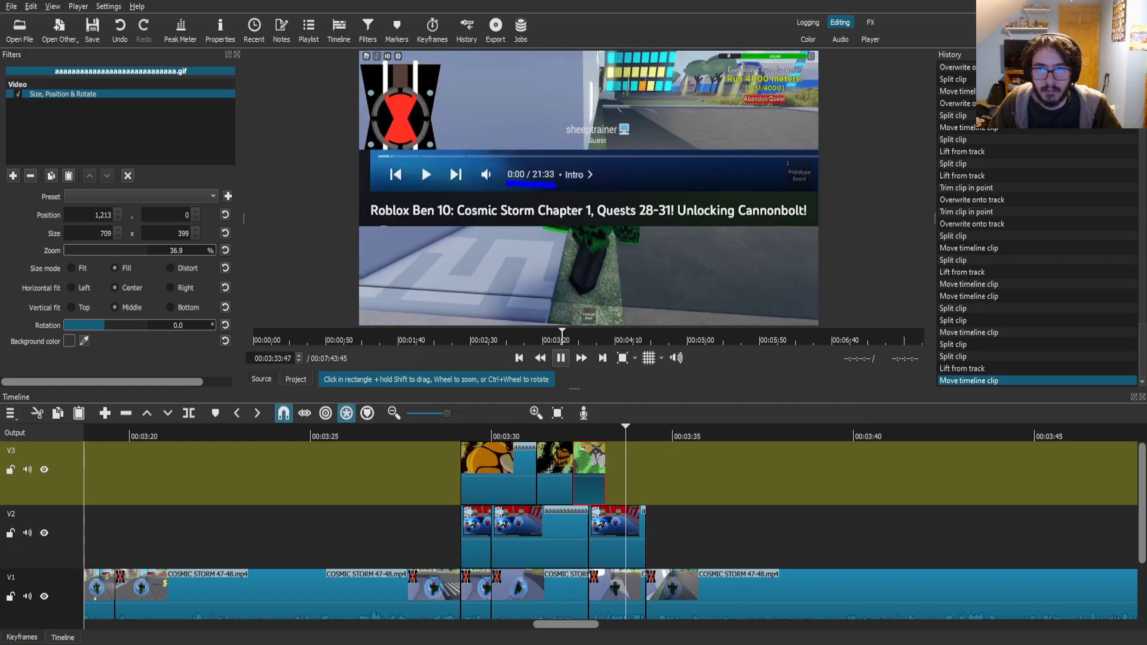
pyautogui.press('space')
# - Trim the end of the last GIF piece by 27 frames to finish with the second V2 screenshot clip, and play it back
pyautogui.moveTo(604, 474); pyautogui.dragTo(588, 475)
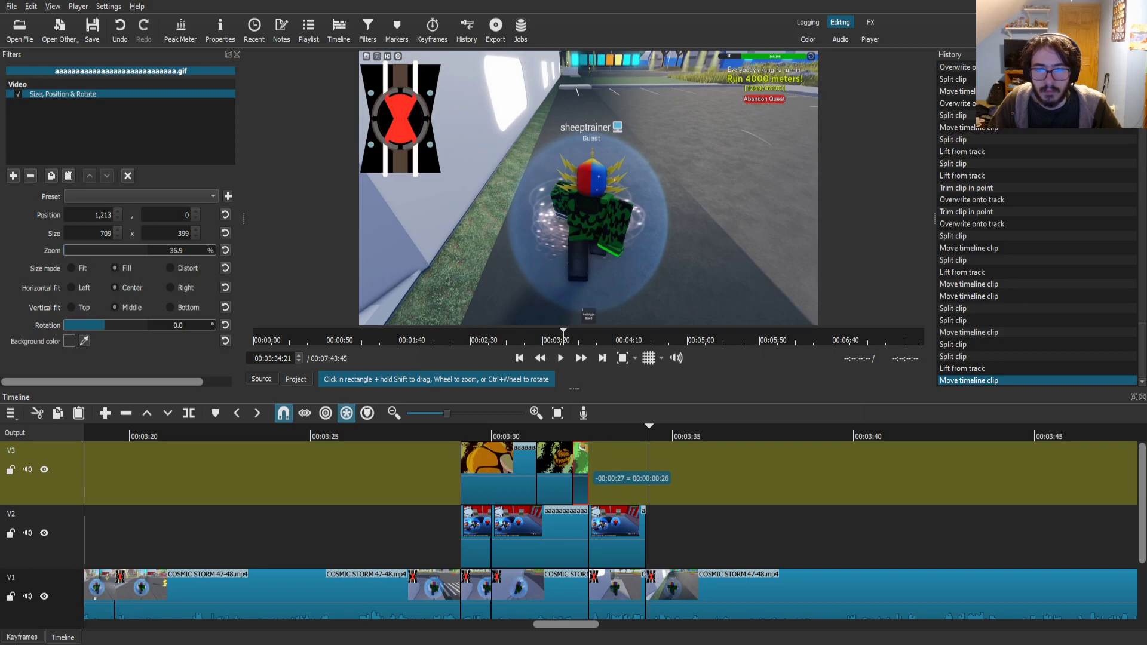
pyautogui.click(458, 432)
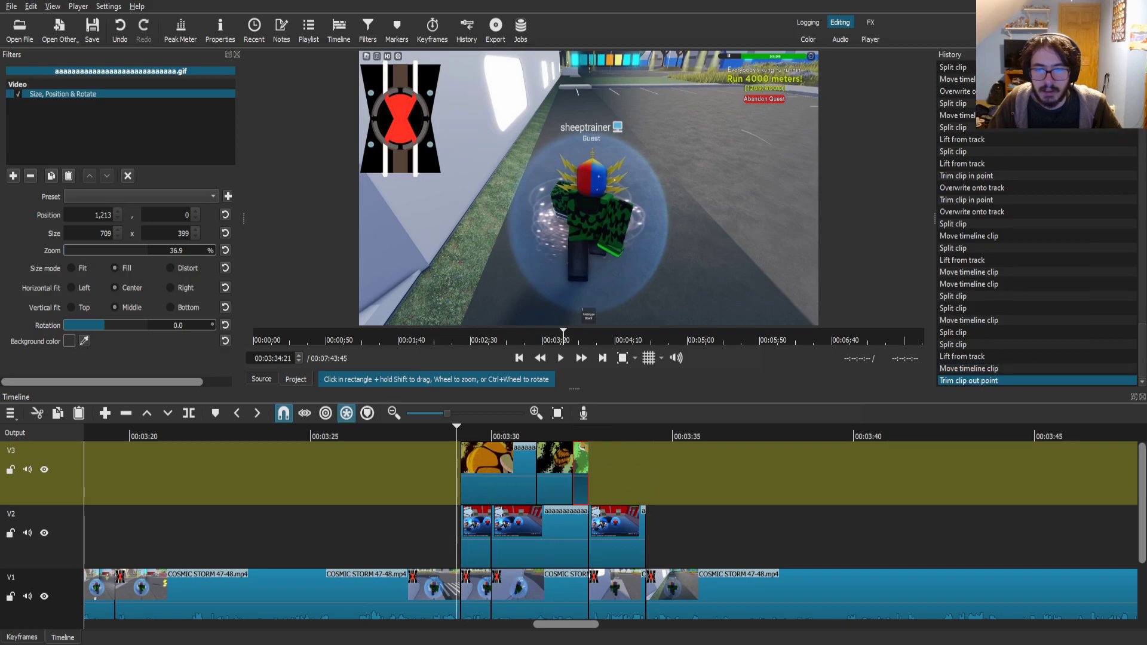
pyautogui.press('space')
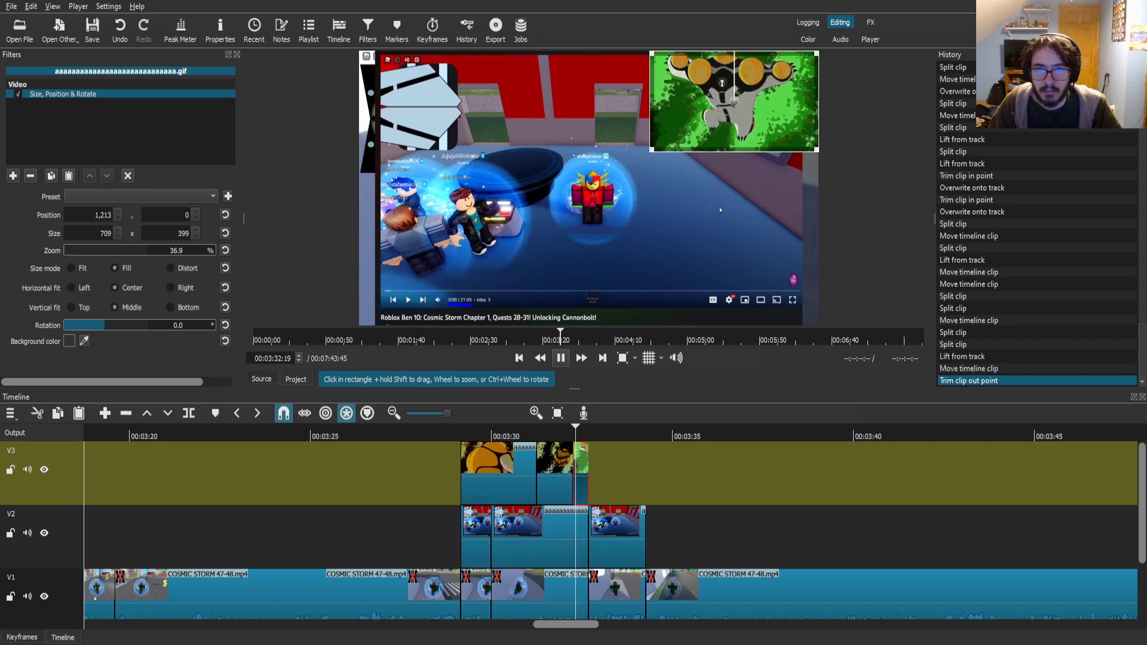
pyautogui.press('space')
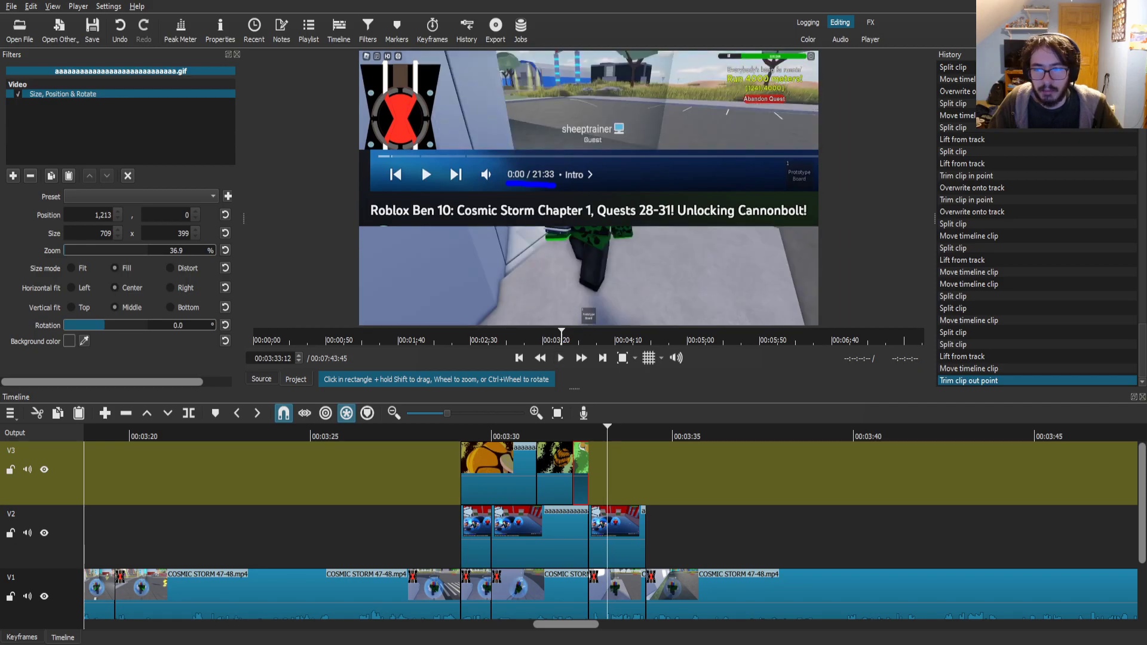
# - Play the overlay section back from about 00:03:28 and save the project
pyautogui.scroll(-1, 597, 538)
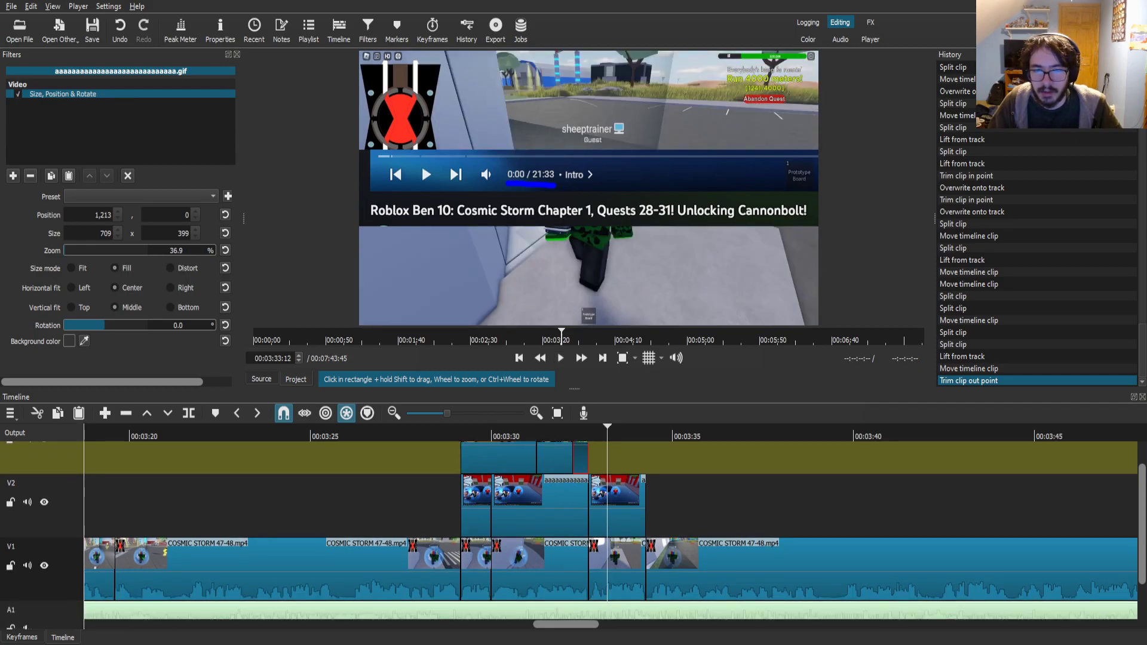
pyautogui.click(440, 434)
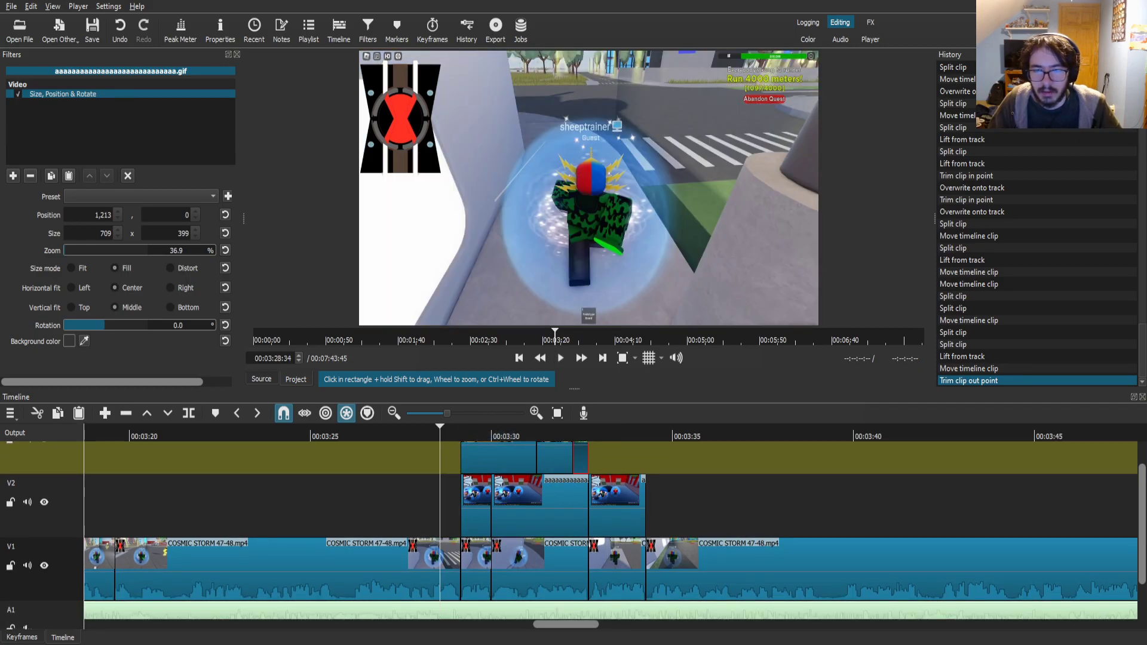
pyautogui.click(705, 565)
pyautogui.press('space')
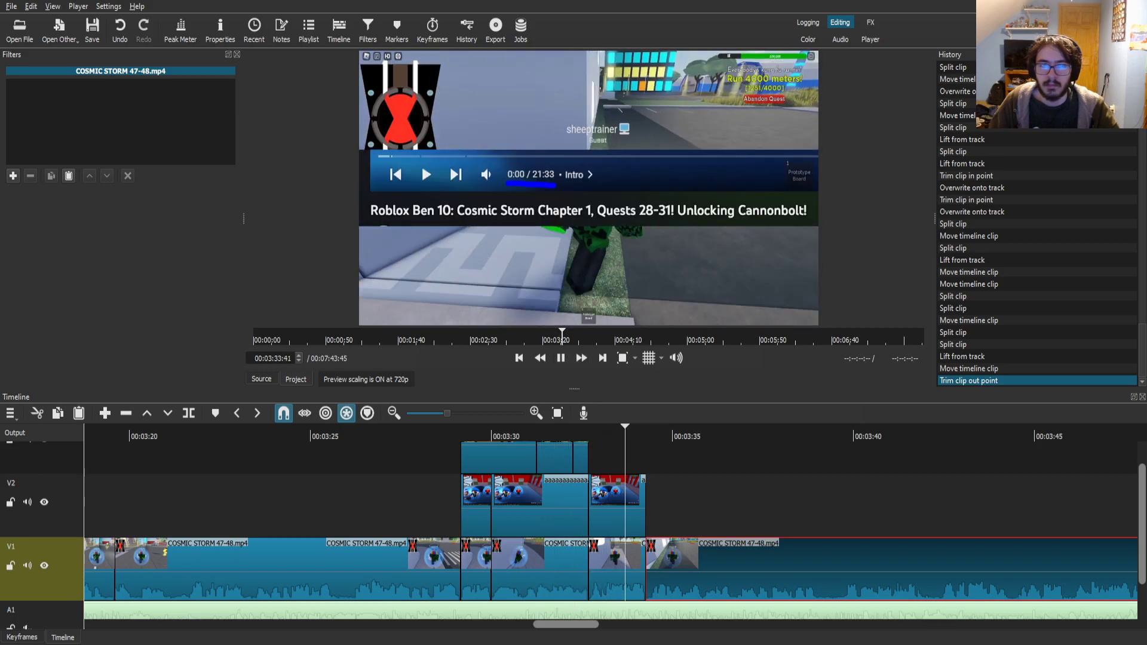
pyautogui.hotkey('ctrl', 's')
pyautogui.scroll(-1, 610, 525)
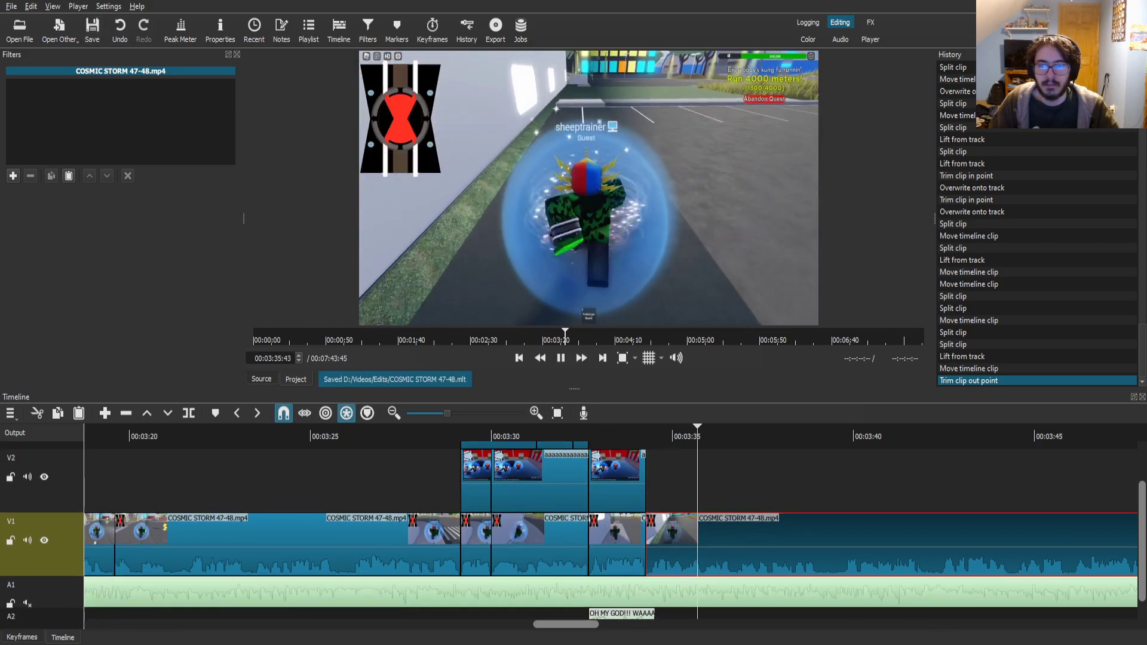
# - Review the gameplay footage from about 00:03:24 onward and split the V1 clip at 00:03:49:29
pyautogui.moveTo(467, 436); pyautogui.dragTo(299, 436)
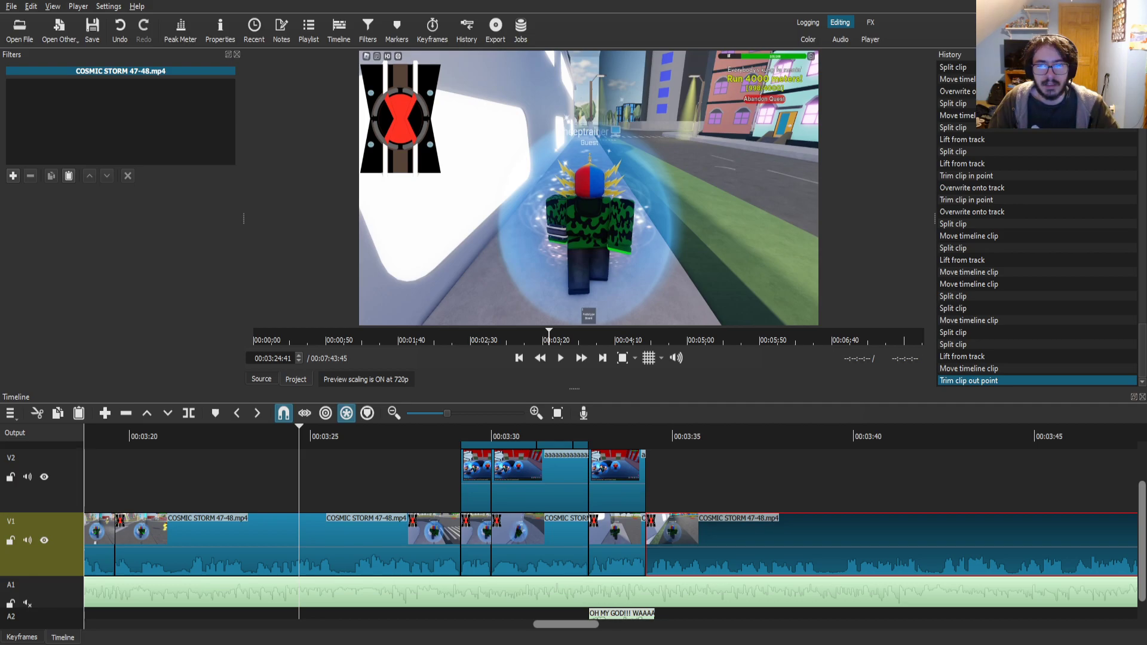
pyautogui.click(560, 358)
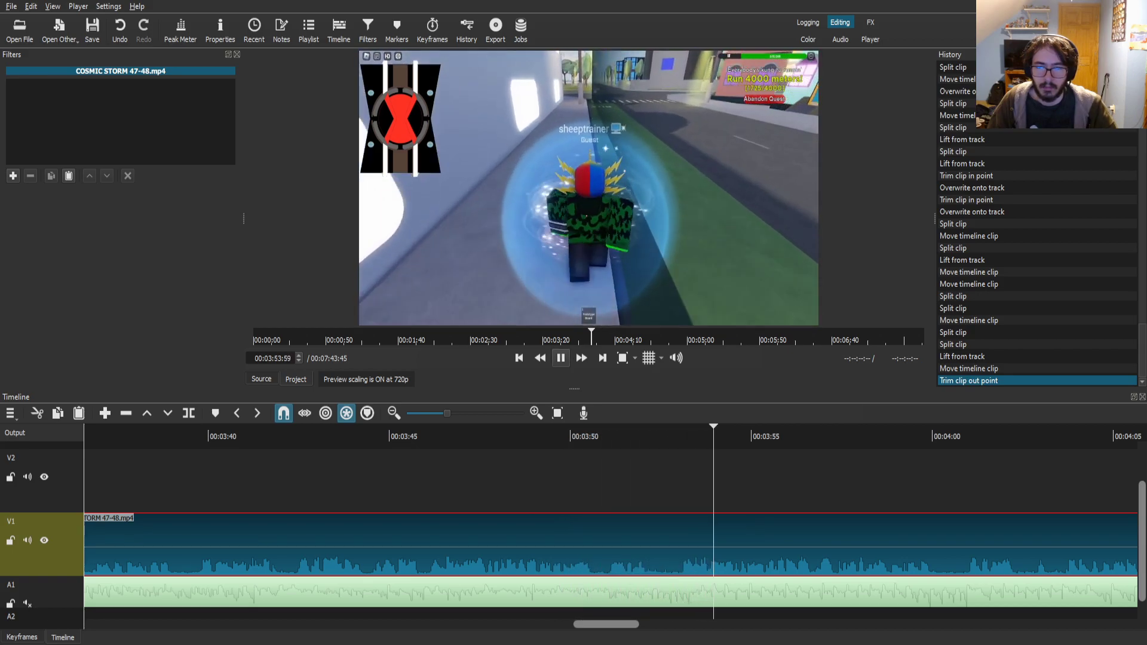
pyautogui.press('space')
pyautogui.moveTo(494, 436); pyautogui.dragTo(414, 436)
pyautogui.click(560, 358)
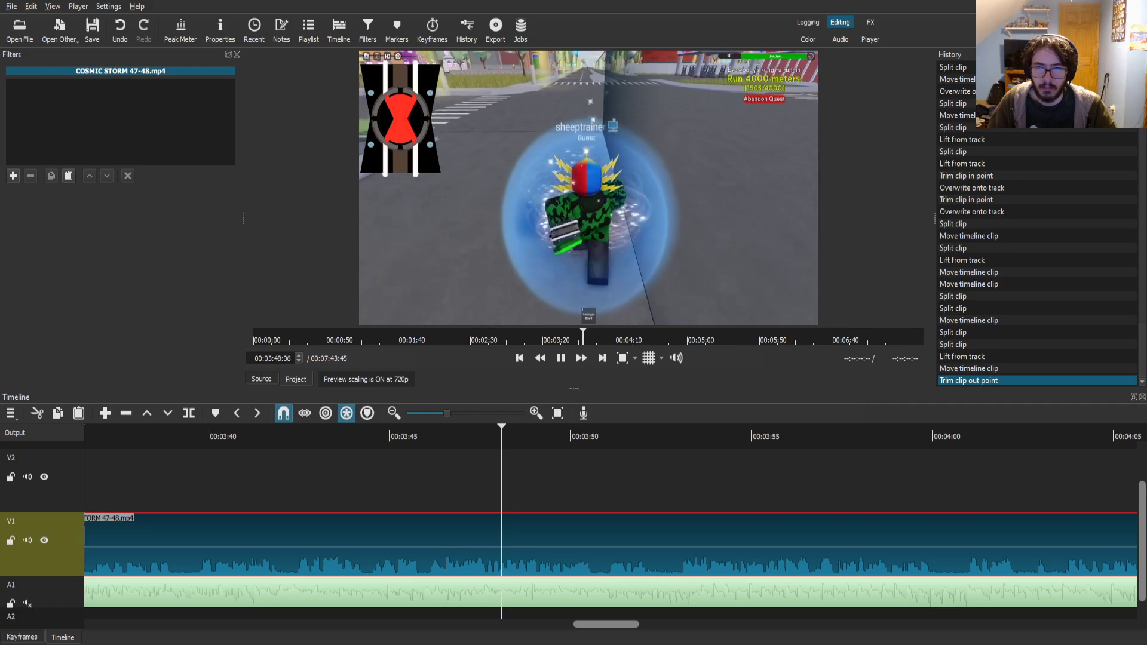
pyautogui.press('space')
pyautogui.moveTo(545, 436); pyautogui.dragTo(552, 436)
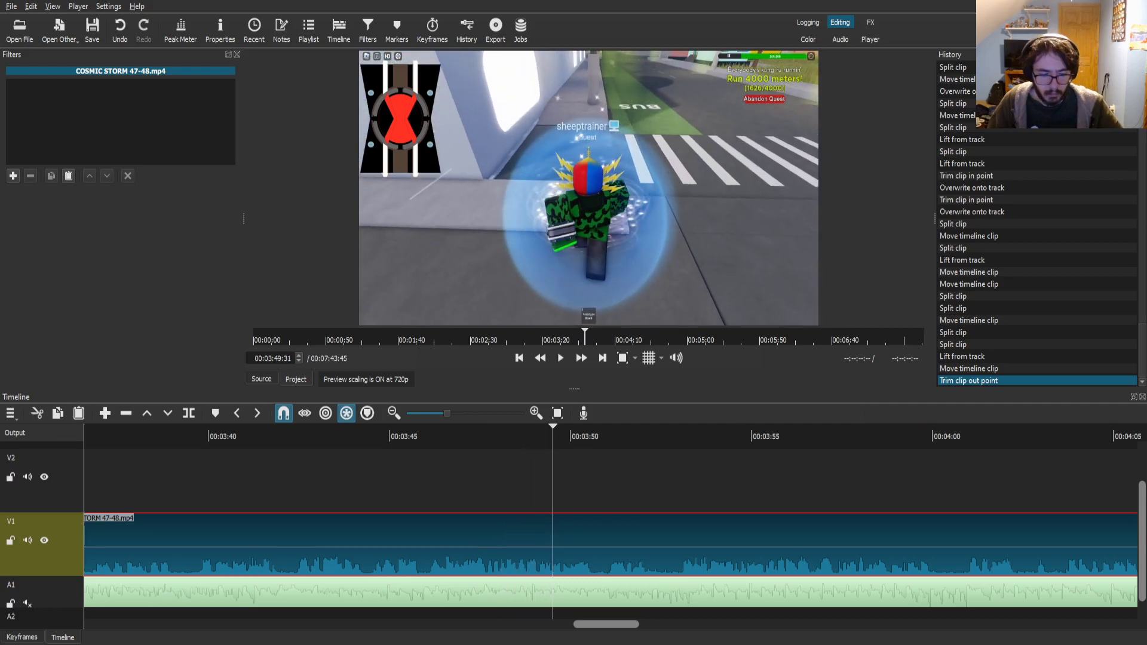
pyautogui.press('Left')
pyautogui.press('Left')
pyautogui.press('s')
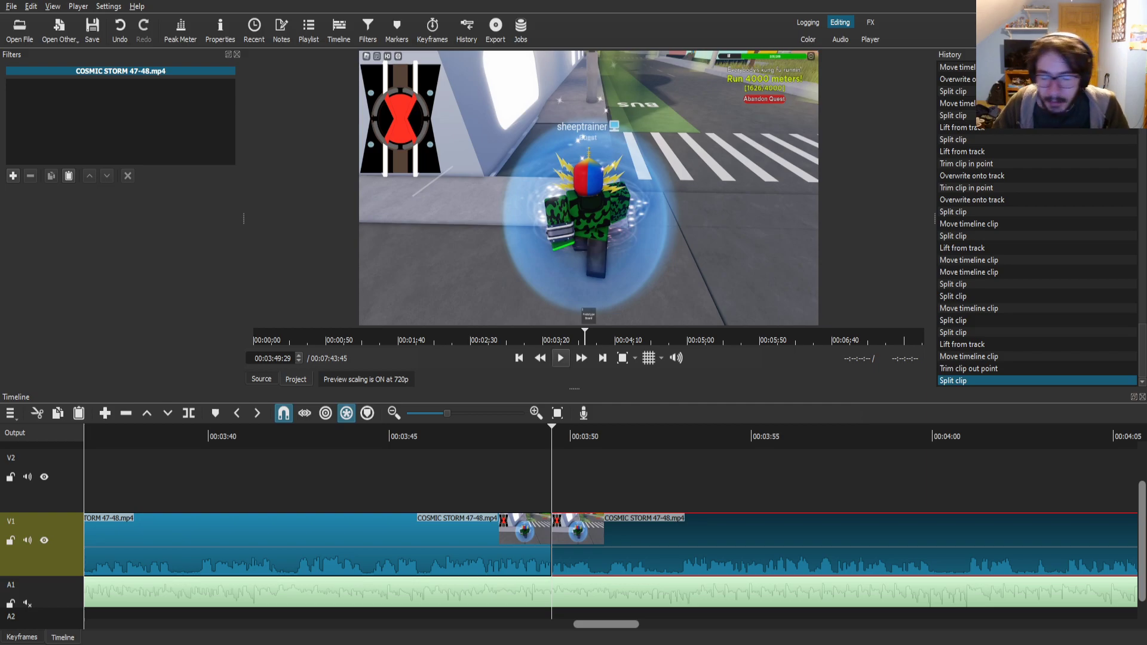
# - Play on from the cut and split the V1 gameplay clip again at about 00:03:52:59
pyautogui.click(560, 358)
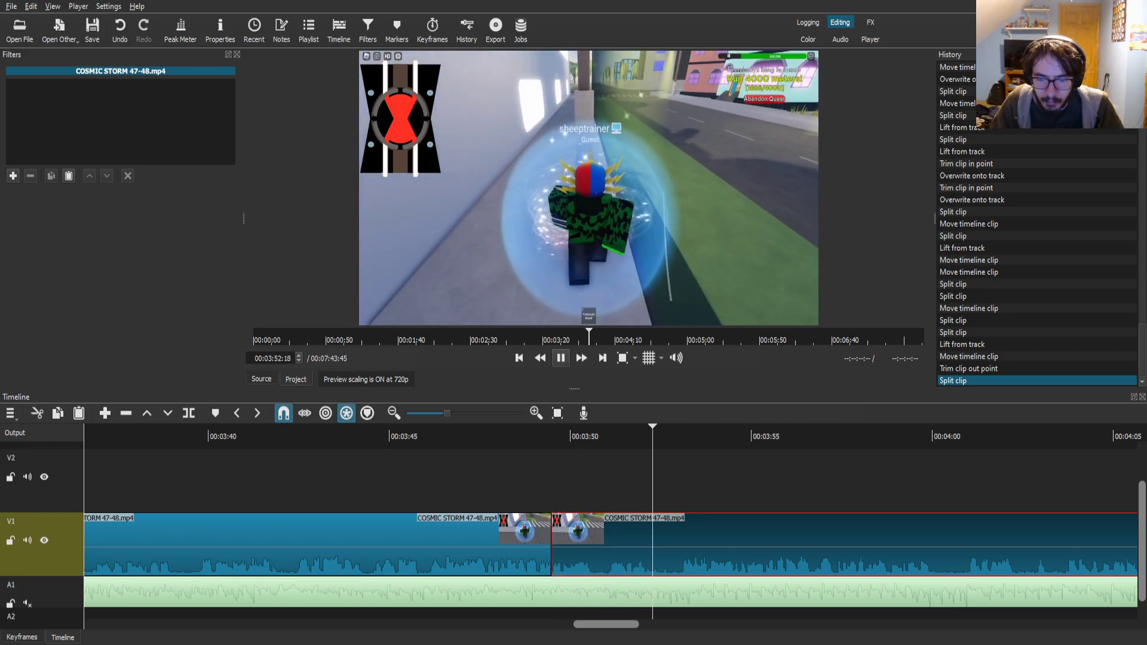
pyautogui.click(561, 358)
pyautogui.press('s')
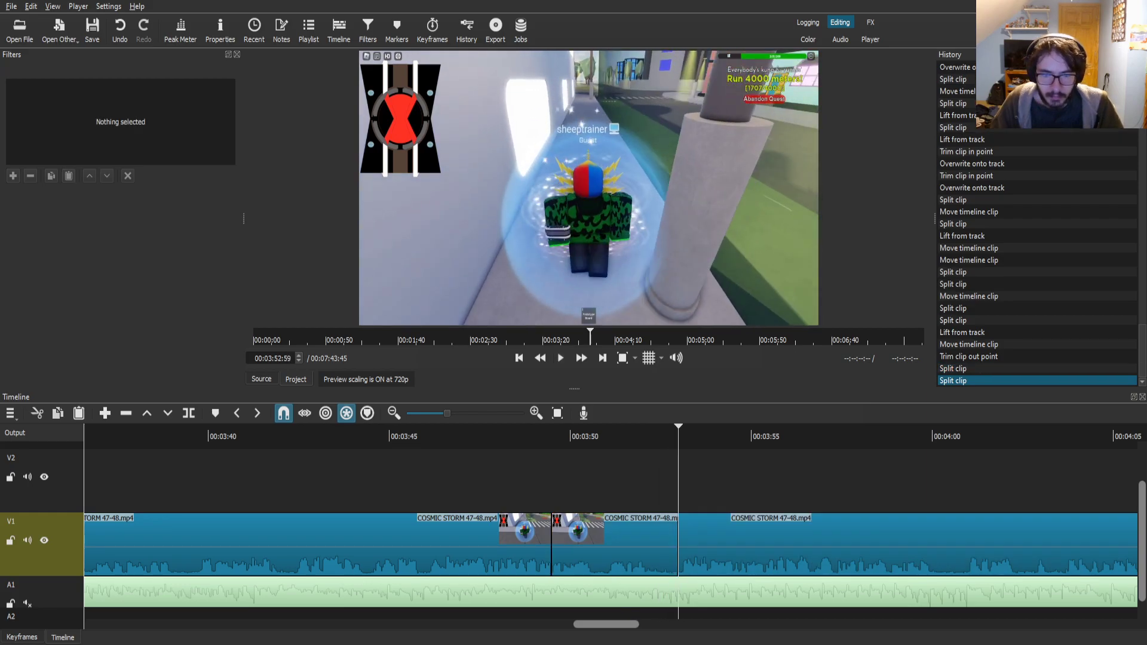
# - Place the urinal meme PNG on V2 above the newly cut V1 segment and trim its end to match the segment
pyautogui.click(601, 549)
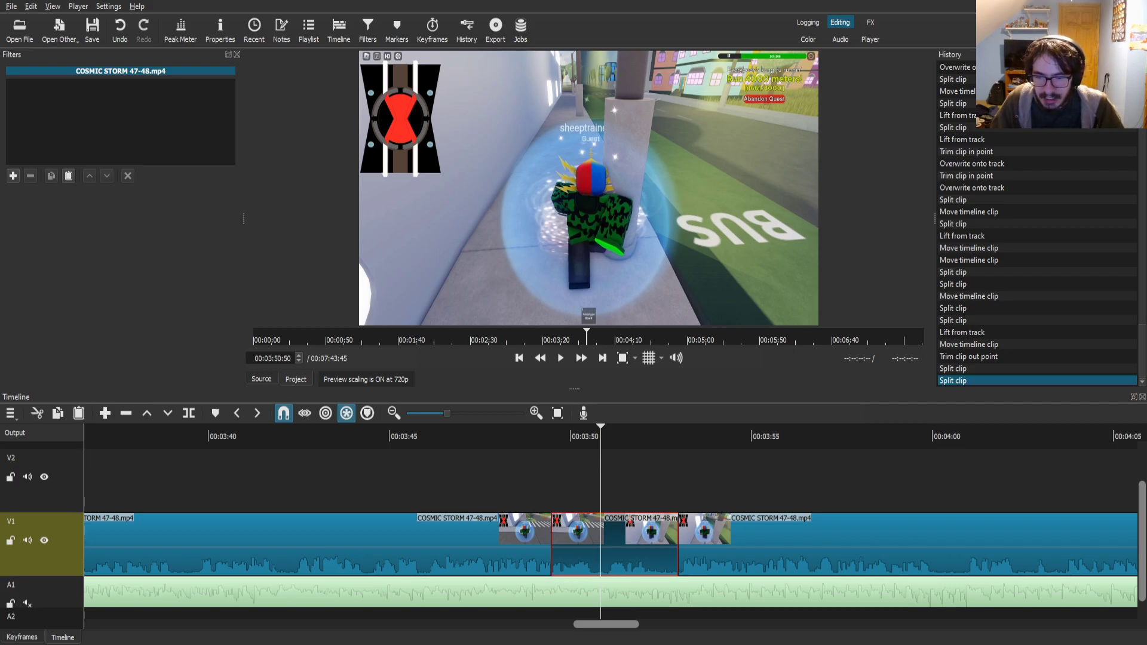
pyautogui.moveTo(588, 188); pyautogui.dragTo(552, 481)
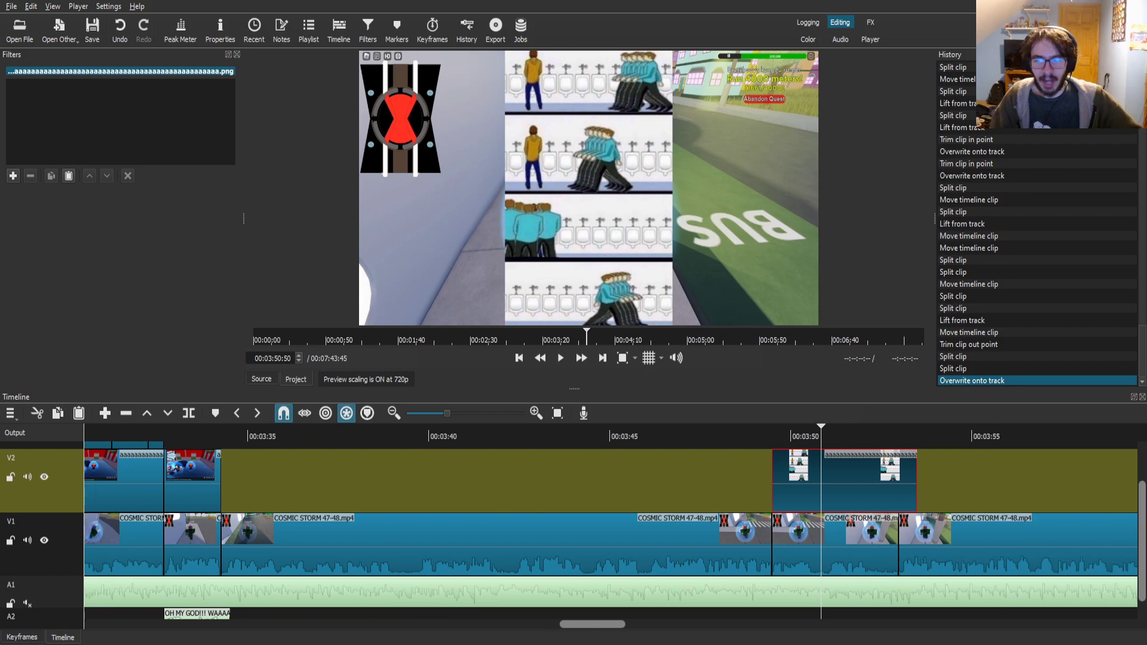
pyautogui.moveTo(807, 478); pyautogui.dragTo(791, 478)
pyautogui.click(13, 176)
pyautogui.write('text')
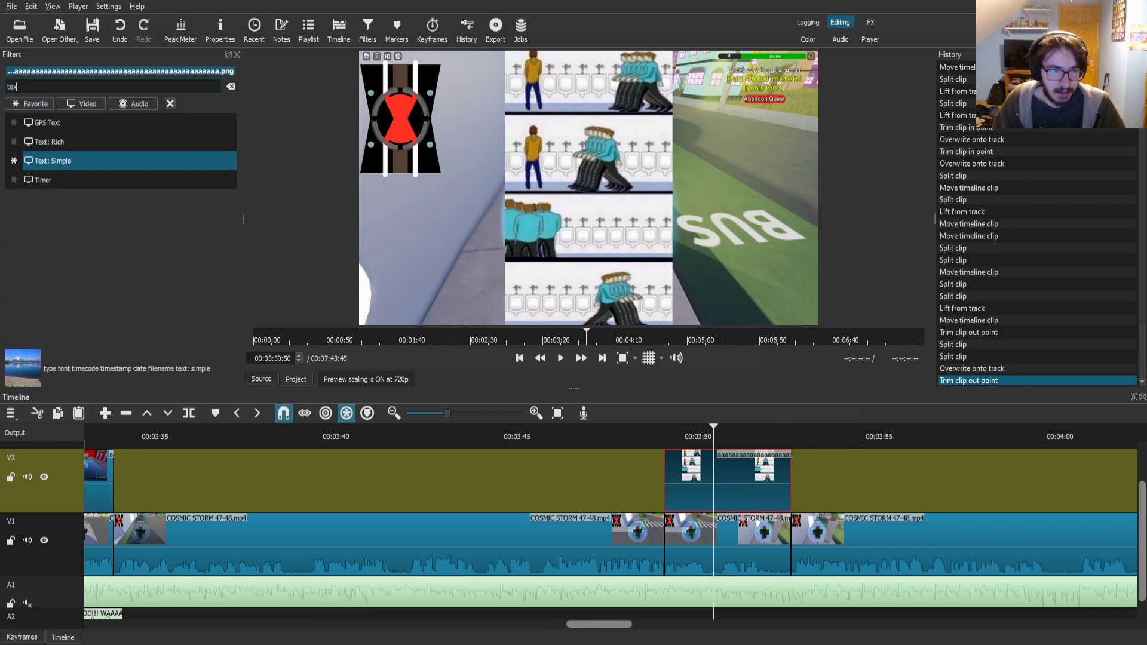
pyautogui.click(52, 159)
pyautogui.hotkey('ctrl', 'a')
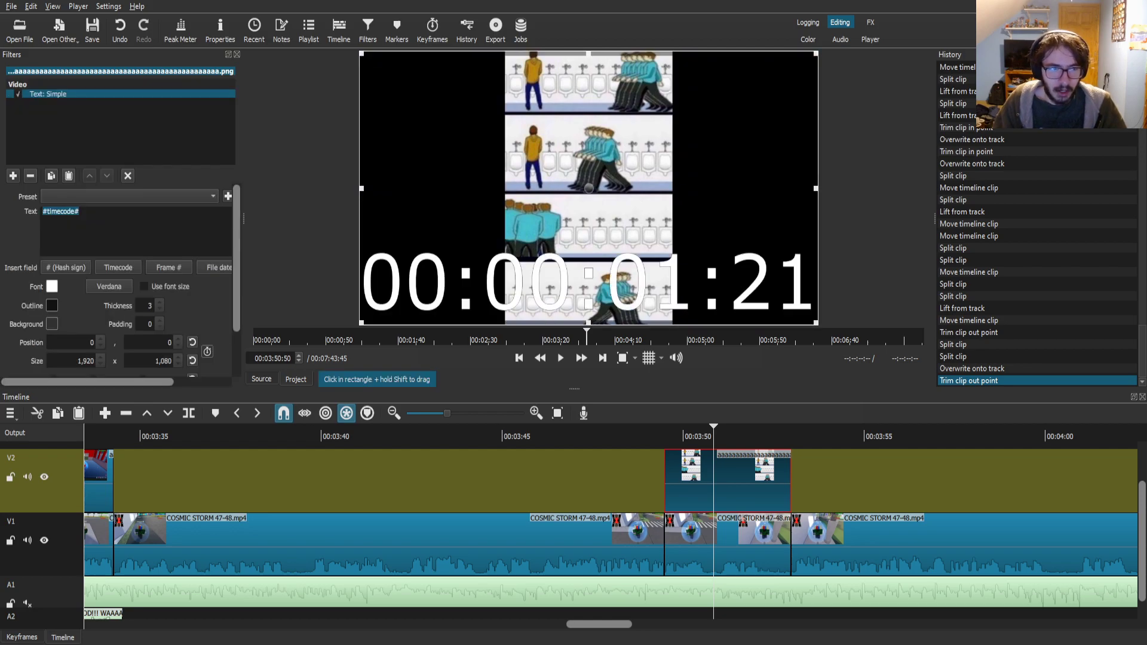
pyautogui.click(31, 176)
# - Add a Size, Position & Rotate filter to the meme PNG on V2
pyautogui.click(13, 175)
pyautogui.write('siz')
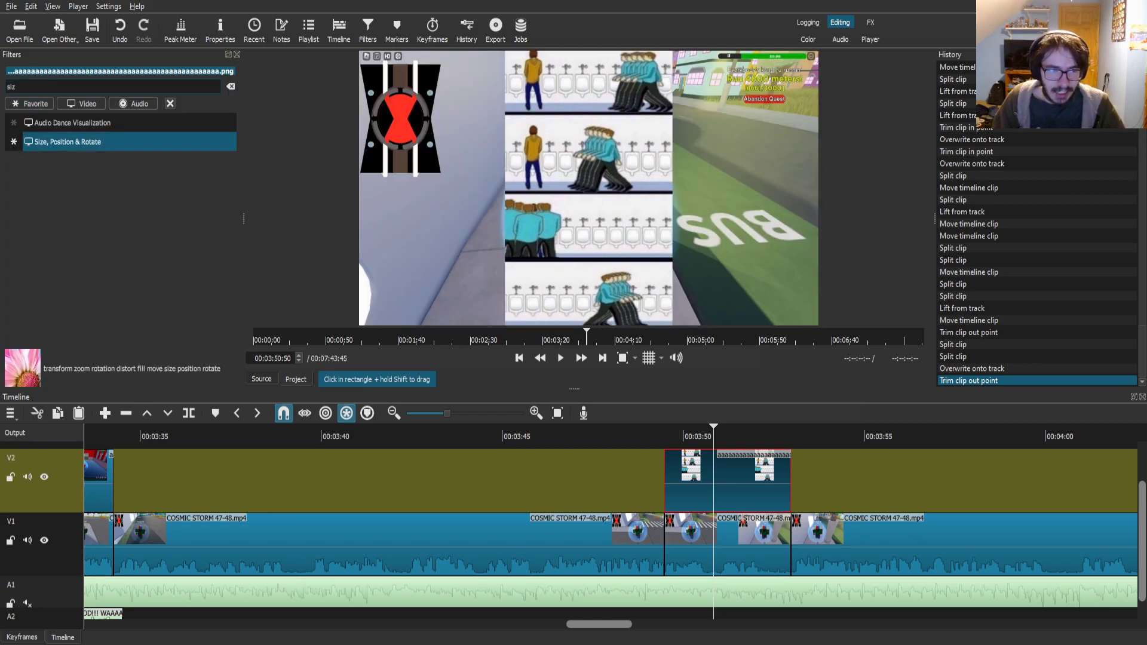
pyautogui.click(65, 141)
# - Add a Text: Simple filter to the meme PNG and replace the timecode with "Cosmic Storm Videos"
pyautogui.click(13, 175)
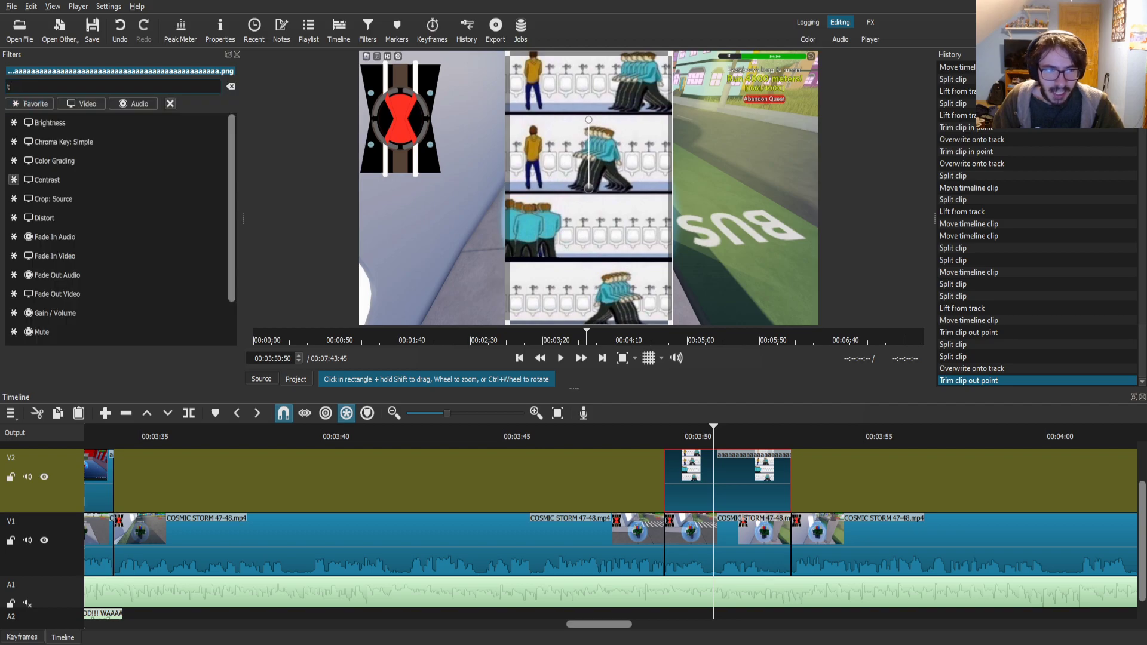
pyautogui.write('tex')
pyautogui.click(66, 161)
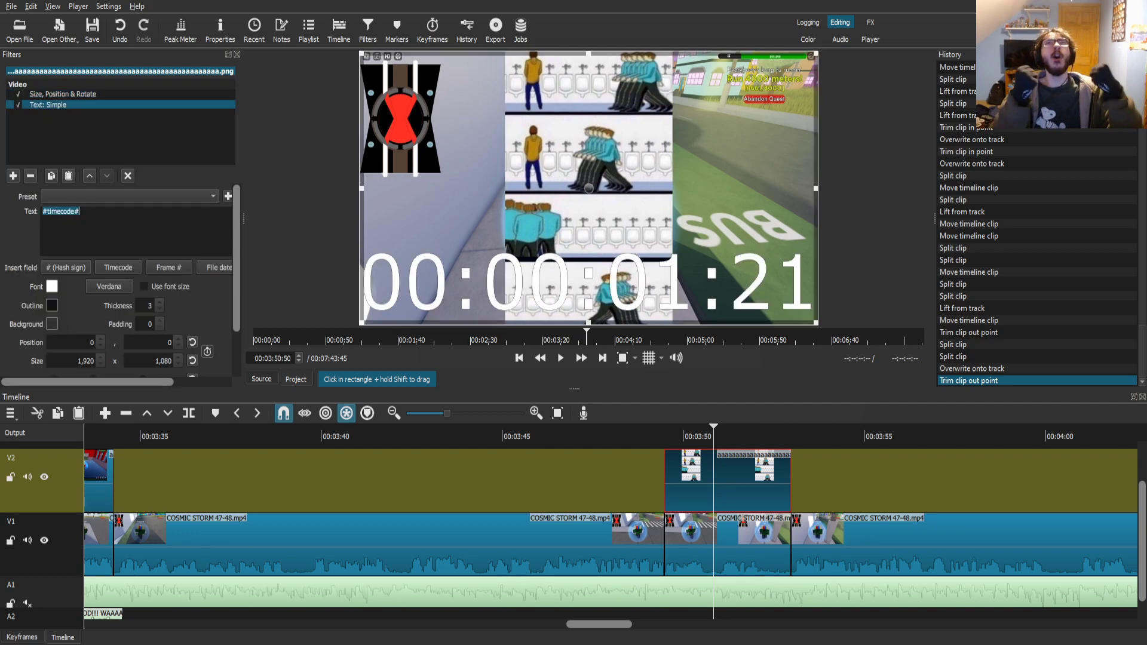
pyautogui.write('Cosmic')
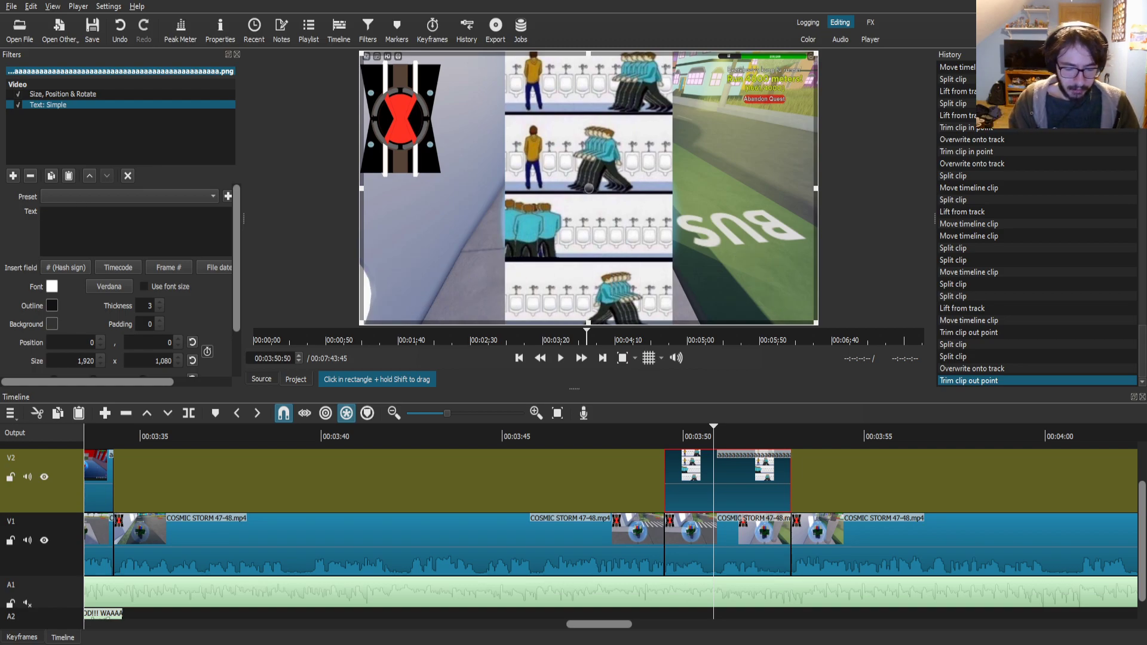
pyautogui.write(' Storm Videos')
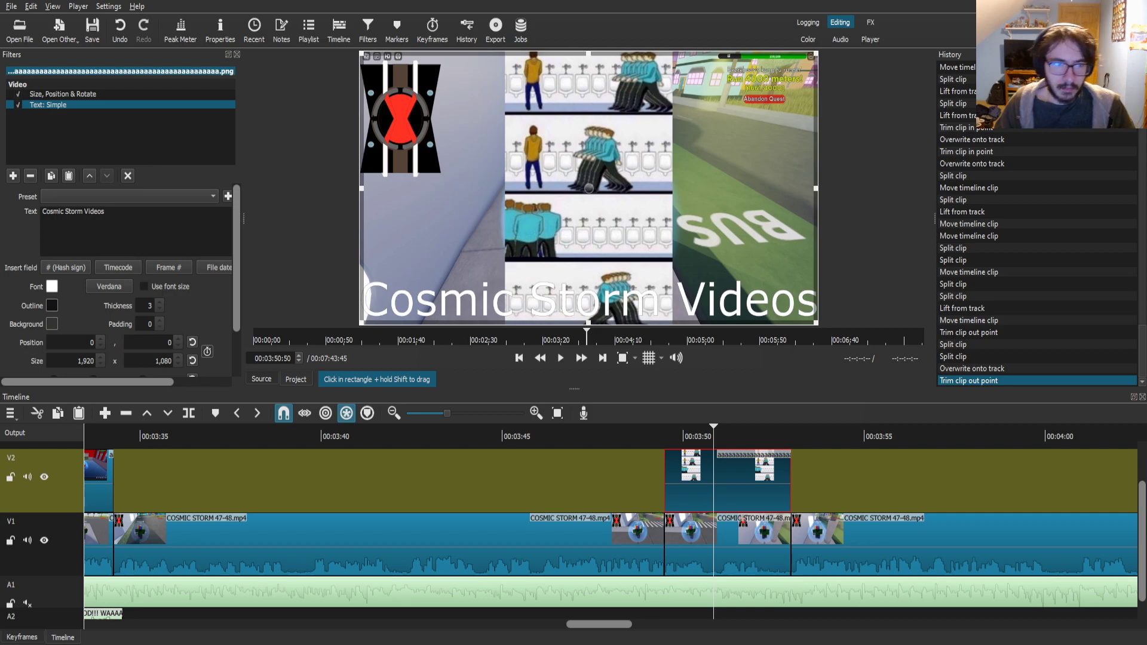
# - Break the meme caption before "Videos" and style it with a bright green font and an outline thickness of 15
pyautogui.click(84, 211)
pyautogui.press('Return')
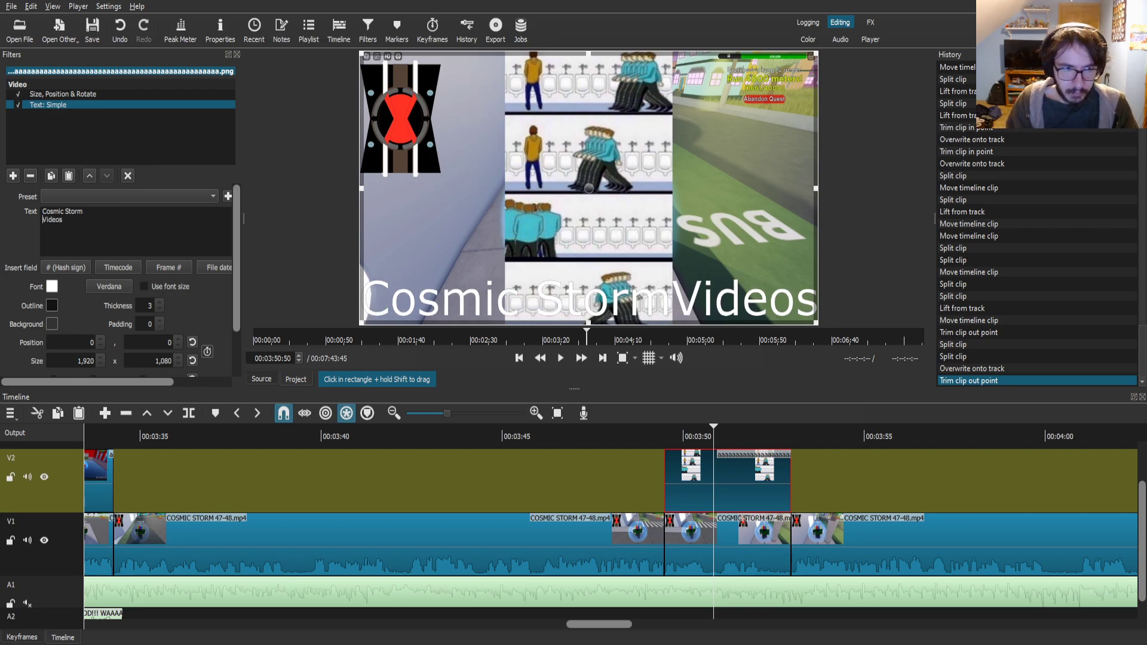
pyautogui.click(160, 302)
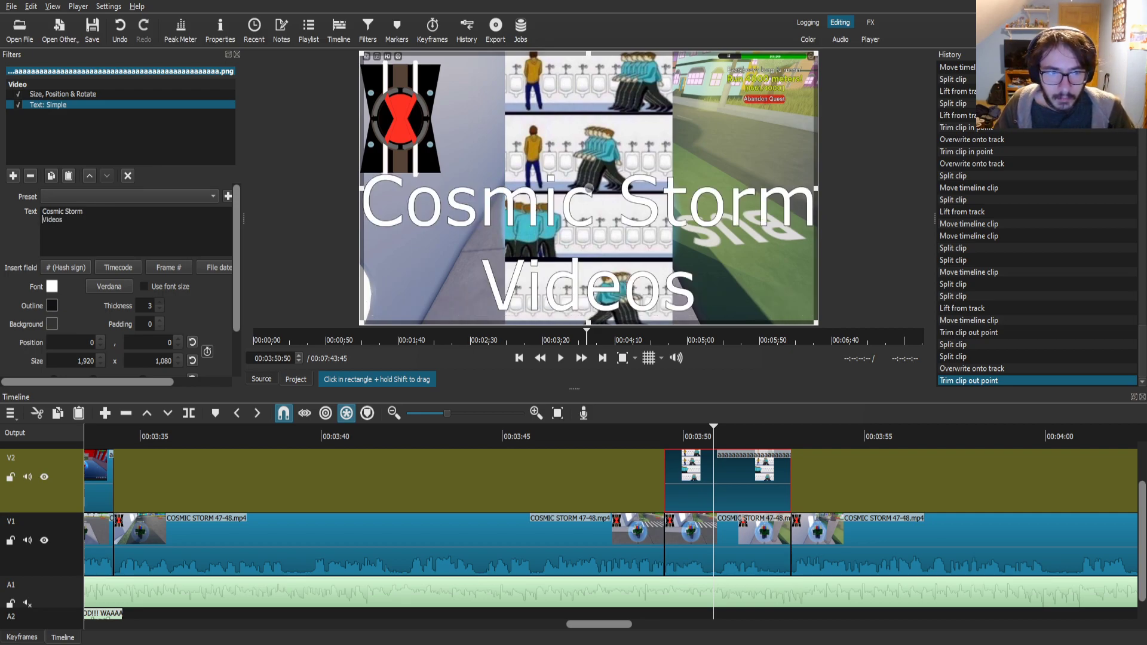
pyautogui.press('Up')
pyautogui.press('Up')
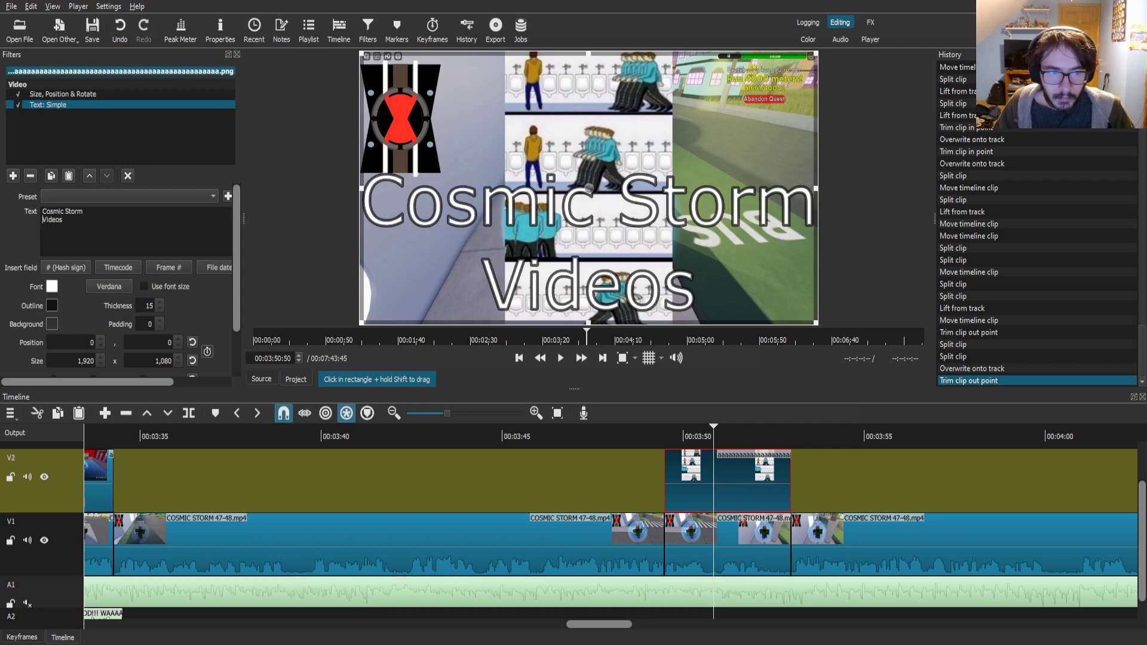
pyautogui.hotkey('shift', 'End')
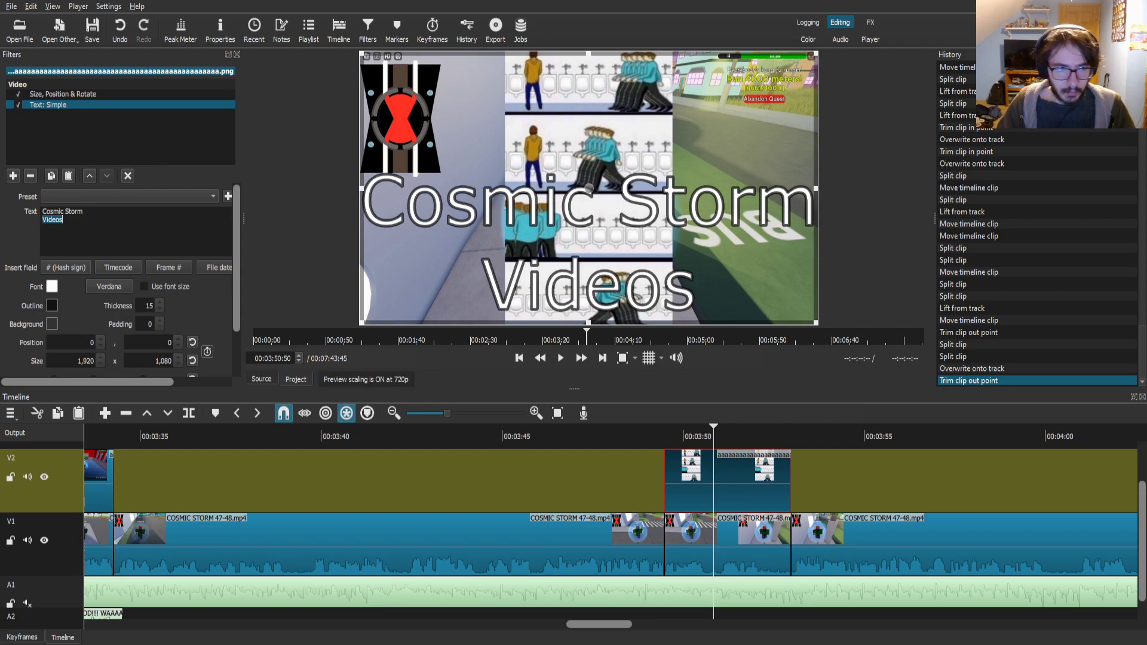
pyautogui.click(63, 220)
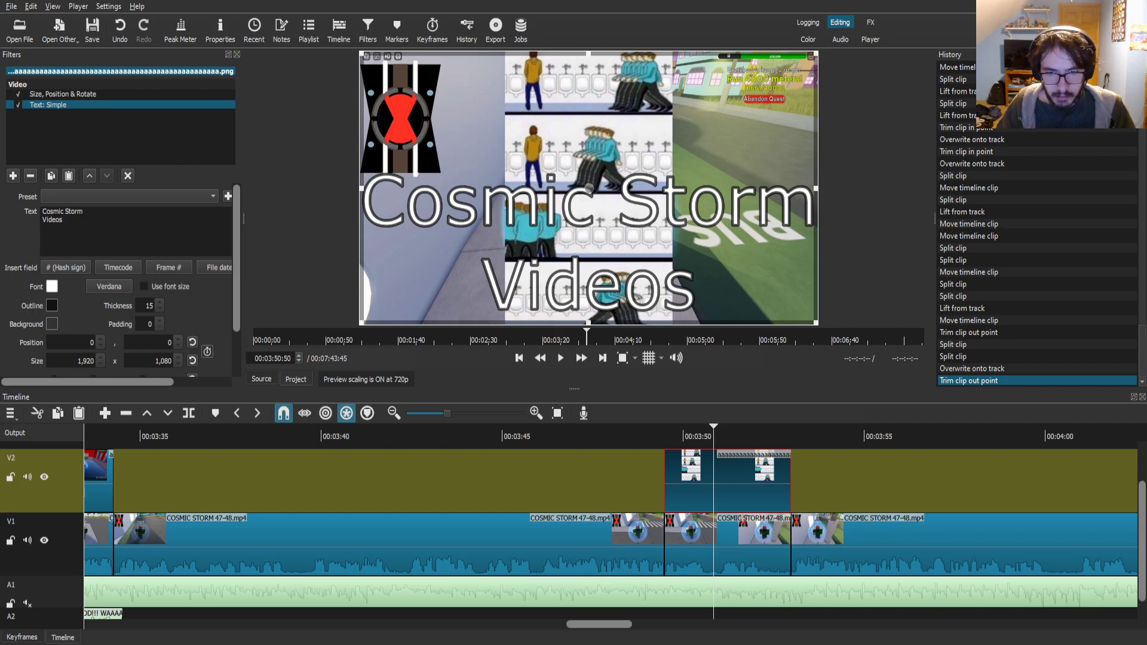
pyautogui.press('Return')
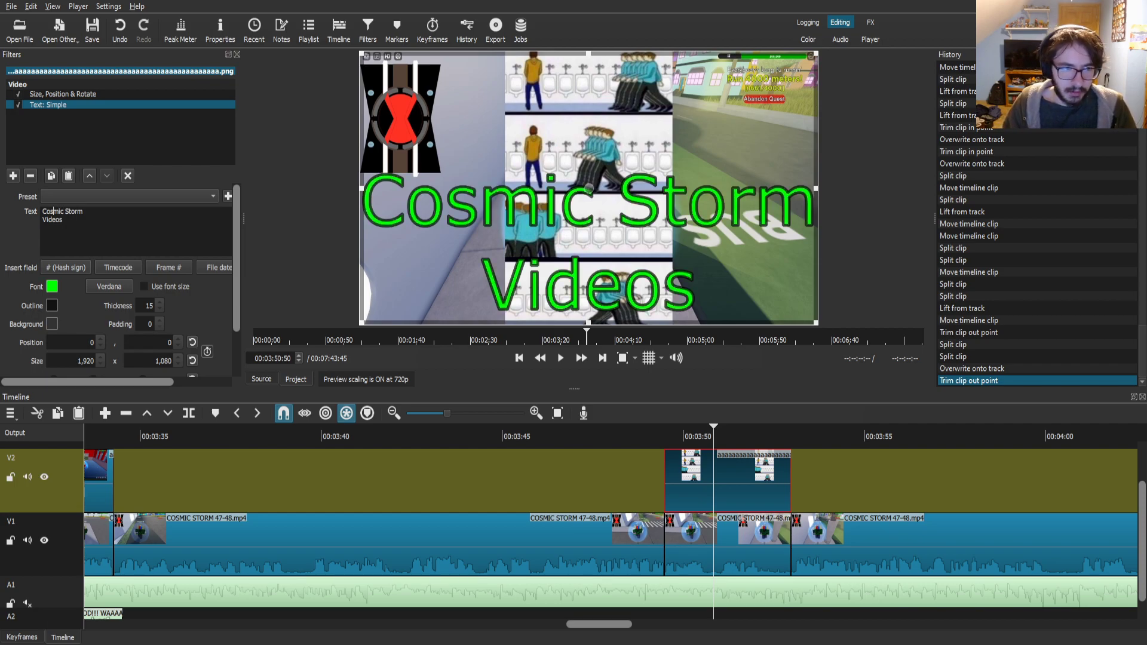
# - Add "Sheeptrainer" as the caption's first line and shrink its box to about 361 x 172 over the first panel's teal figures
pyautogui.write('Sheeptrainer')
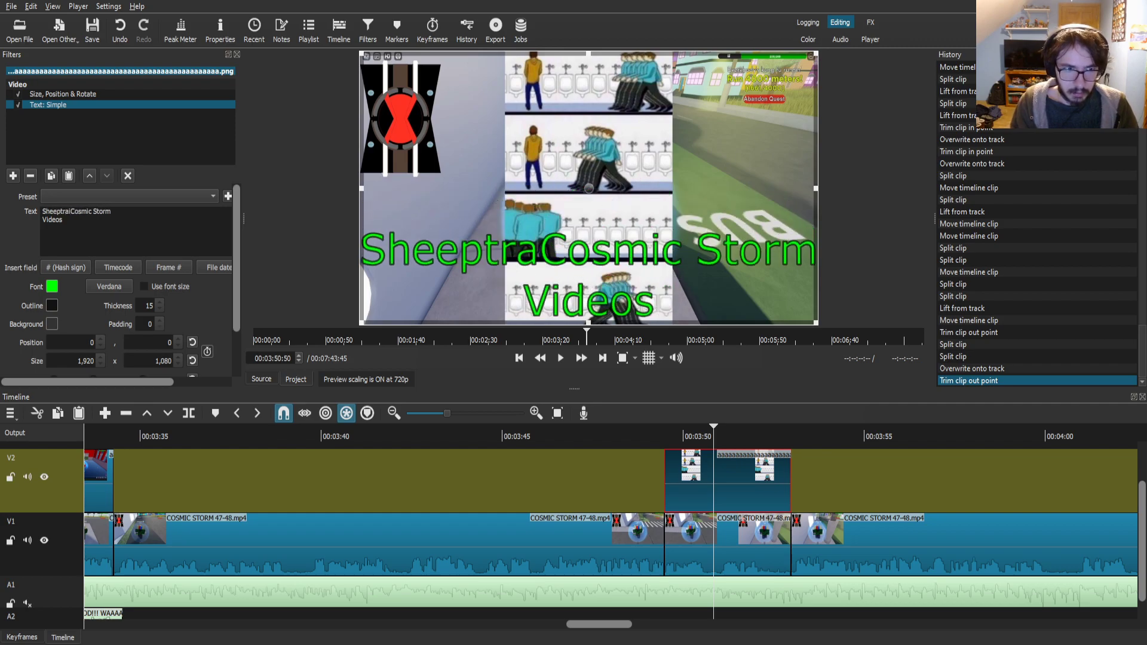
pyautogui.press('Return')
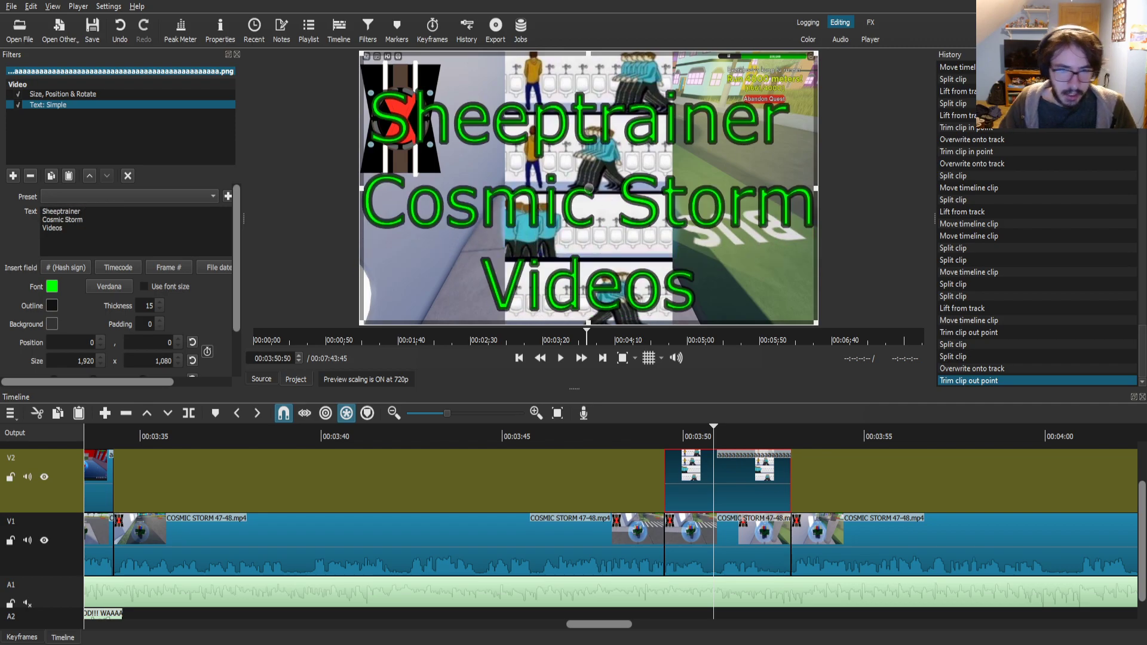
pyautogui.moveTo(361, 53); pyautogui.dragTo(630, 91)
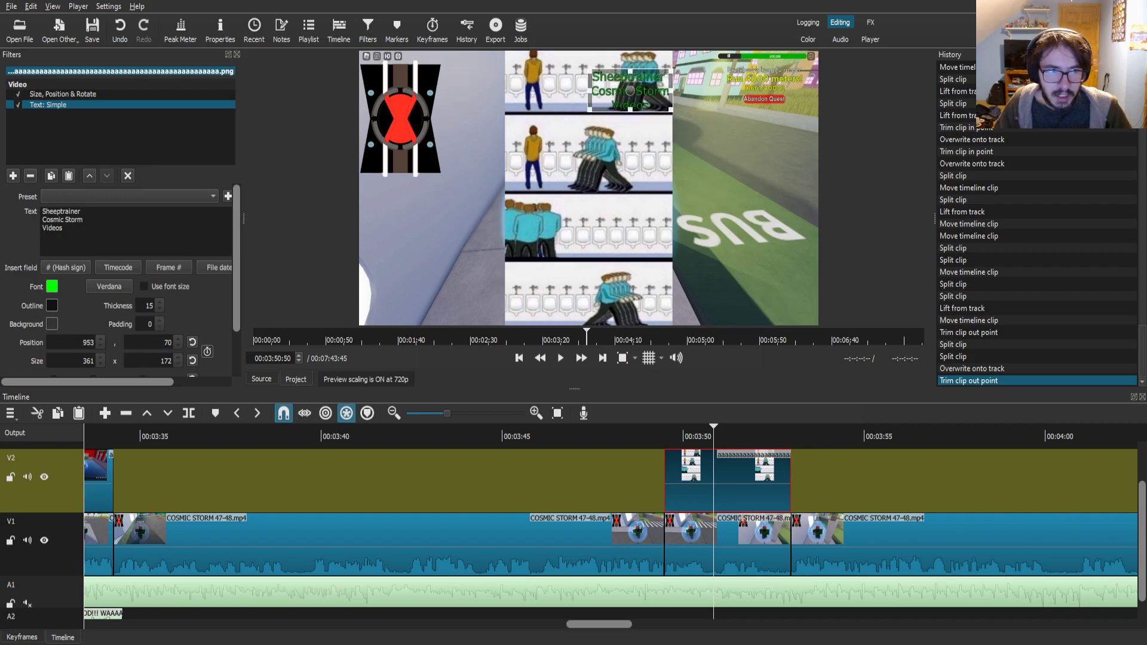
pyautogui.click(68, 176)
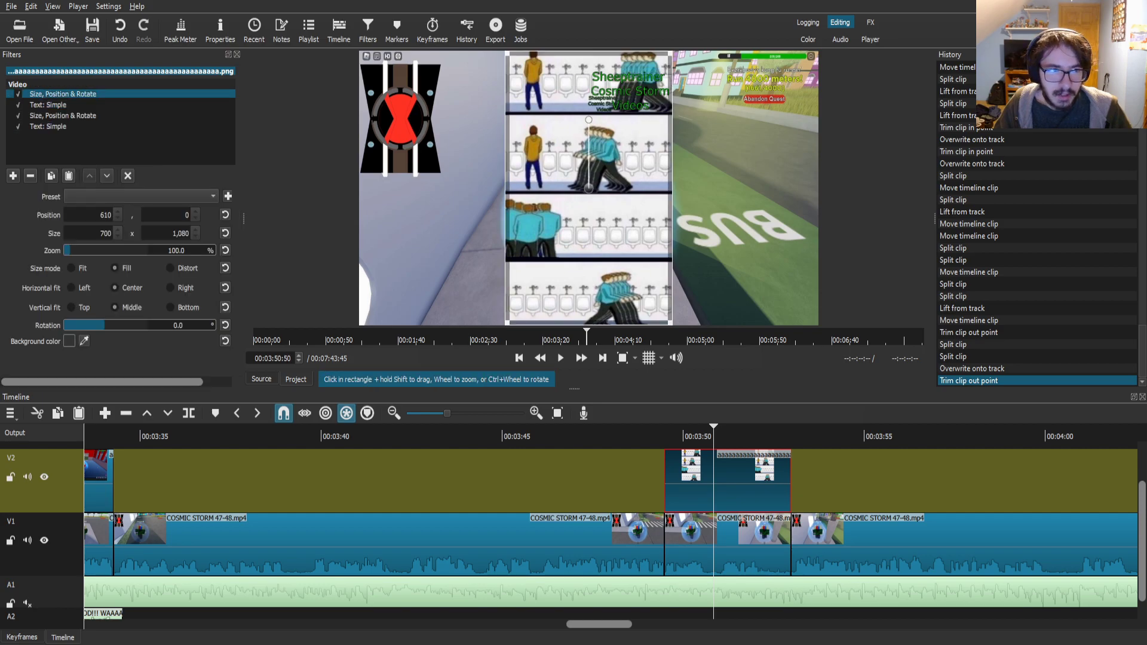
pyautogui.click(62, 115)
pyautogui.click(30, 175)
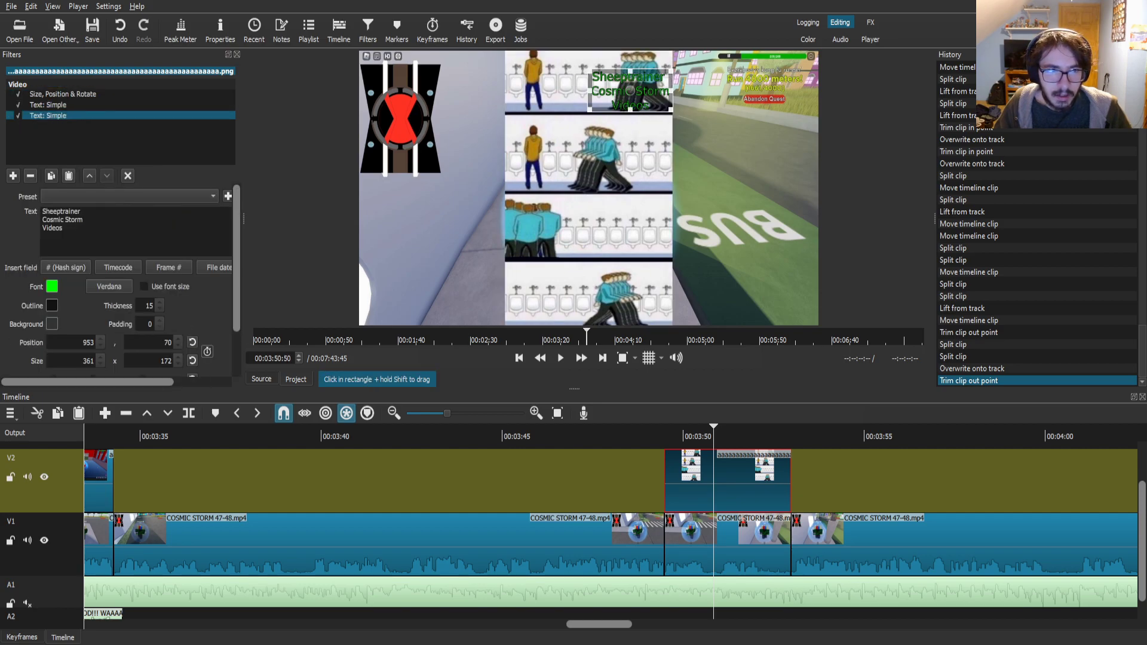
pyautogui.click(69, 176)
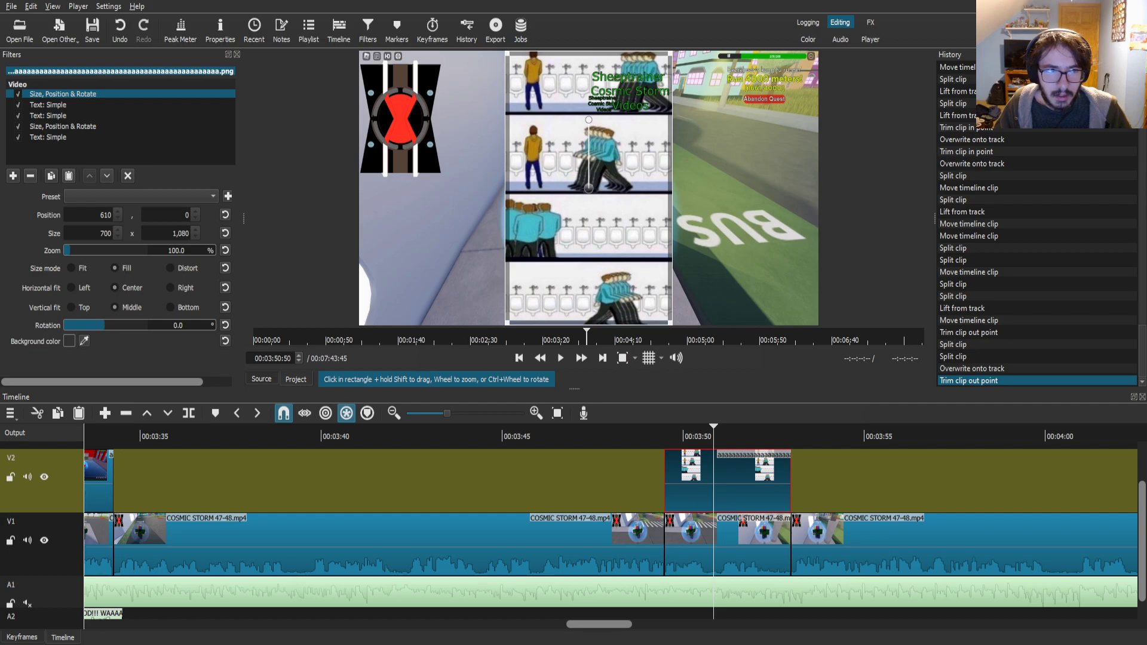
pyautogui.click(31, 175)
pyautogui.click(63, 115)
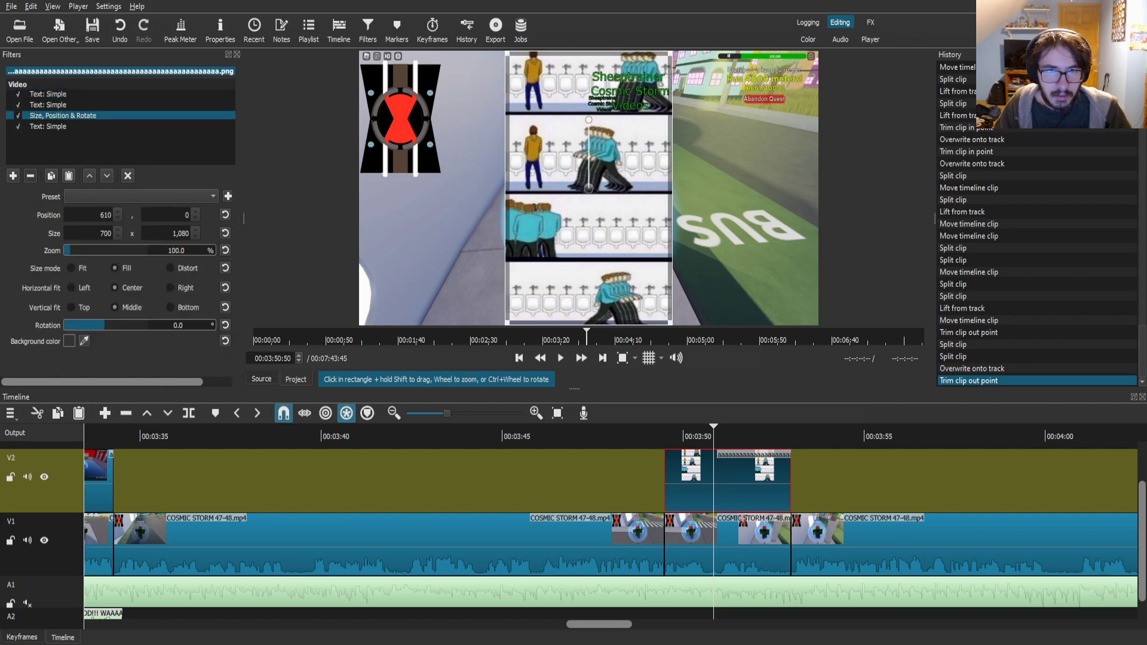
pyautogui.click(31, 175)
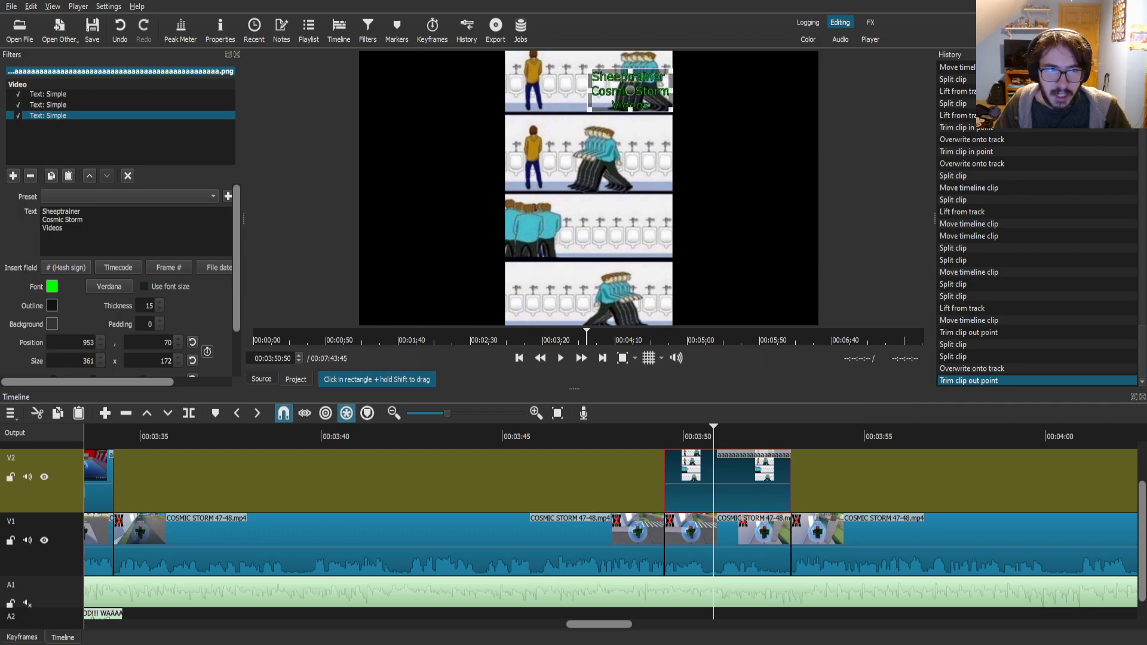
pyautogui.click(69, 176)
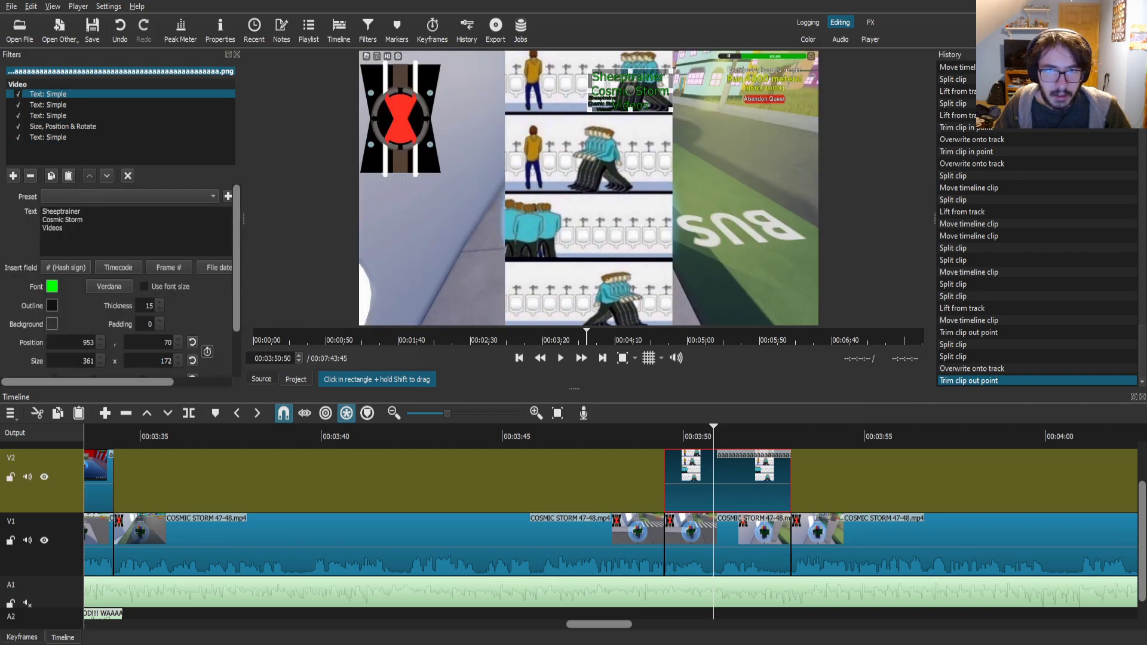
pyautogui.moveTo(630, 91); pyautogui.dragTo(611, 160)
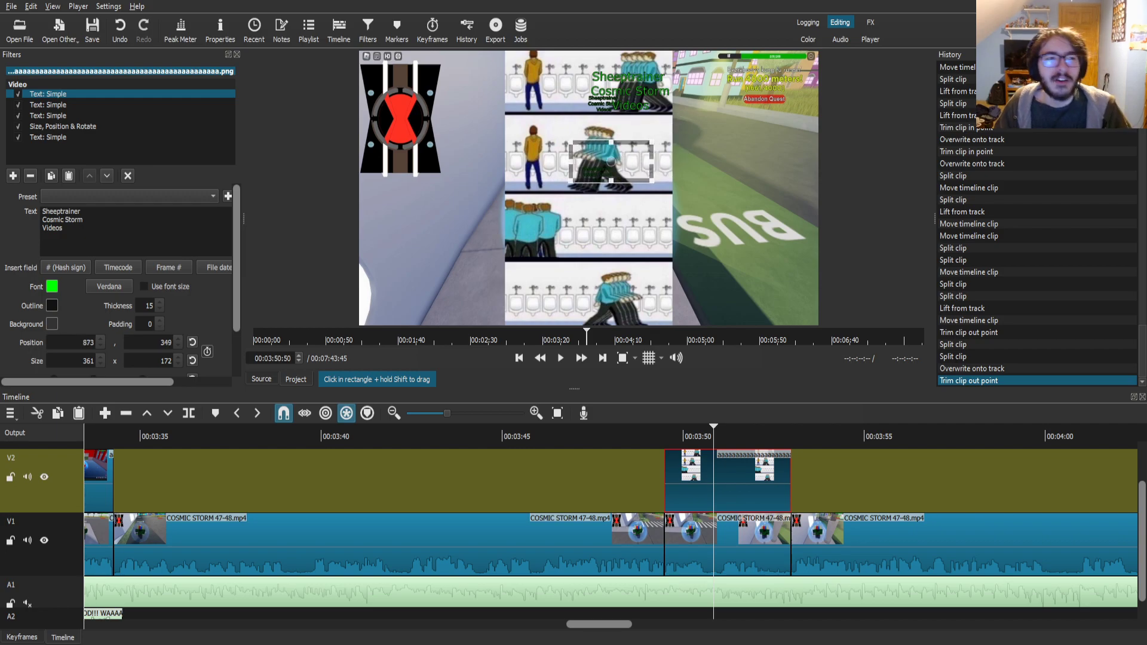
pyautogui.click(31, 176)
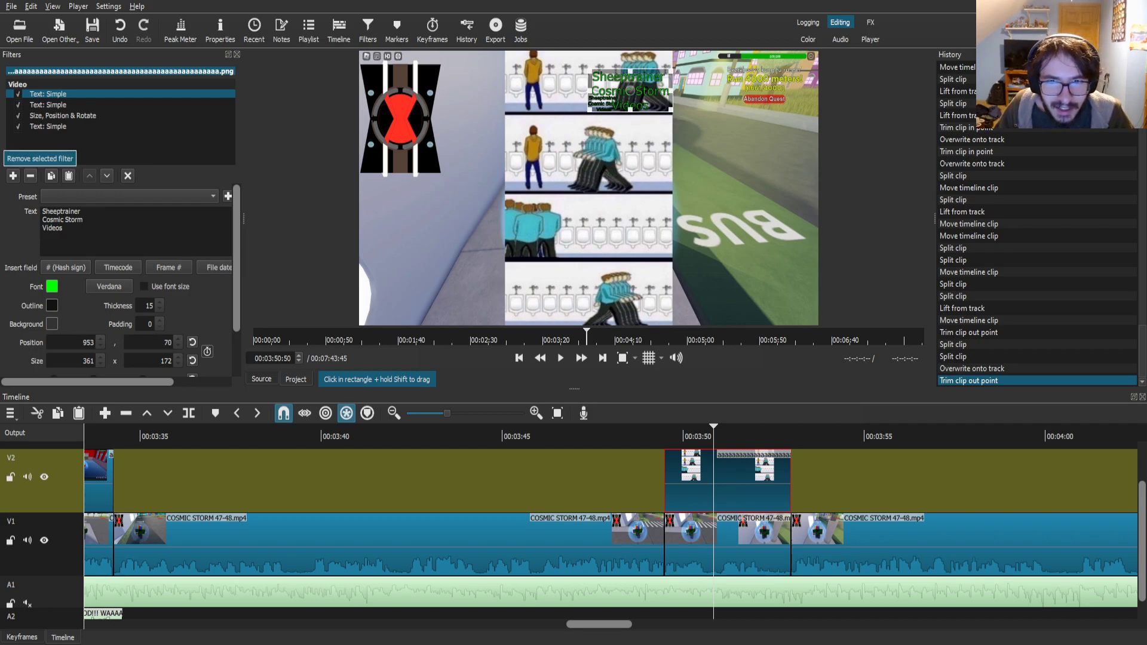
pyautogui.moveTo(631, 91); pyautogui.dragTo(629, 130)
pyautogui.click(30, 175)
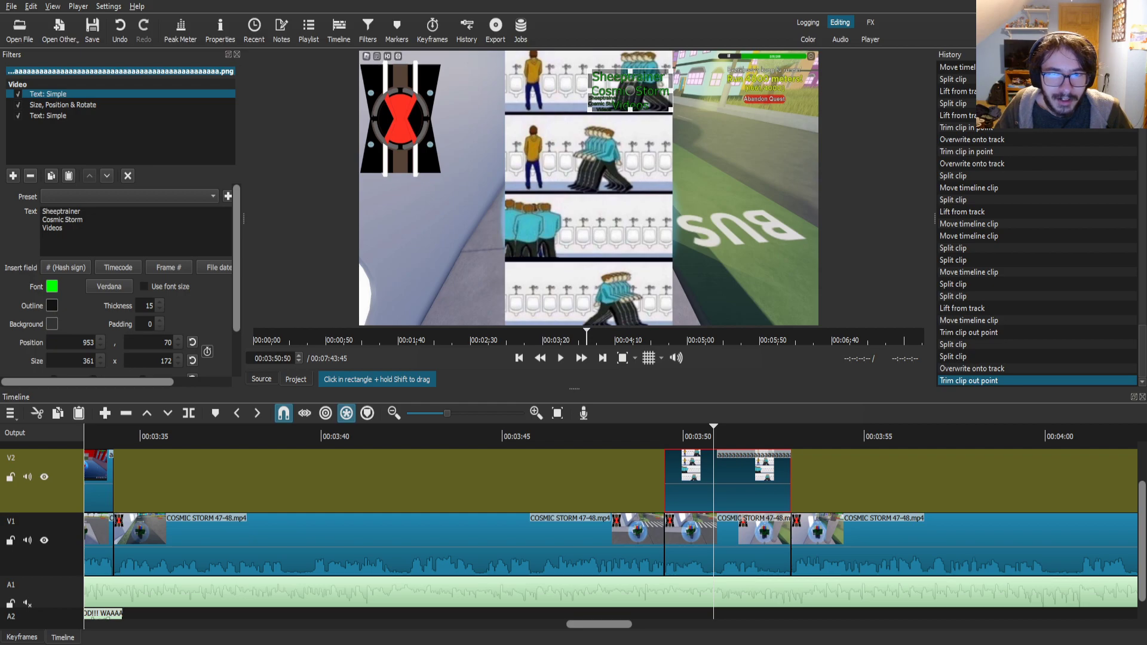
pyautogui.moveTo(630, 90); pyautogui.dragTo(629, 150)
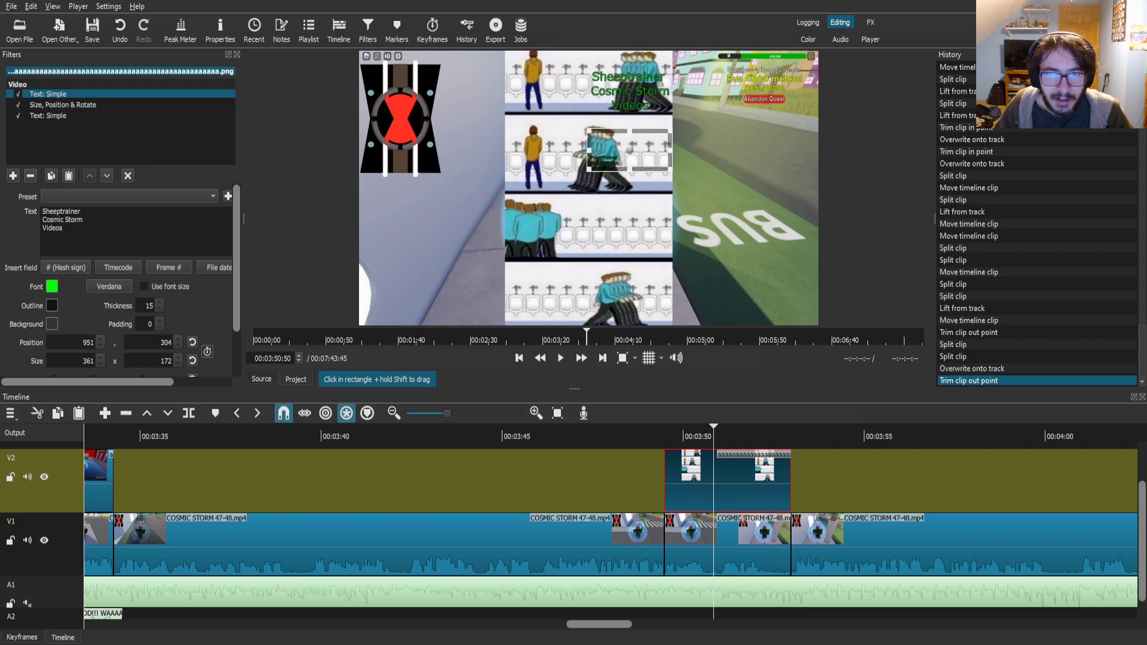
pyautogui.click(30, 175)
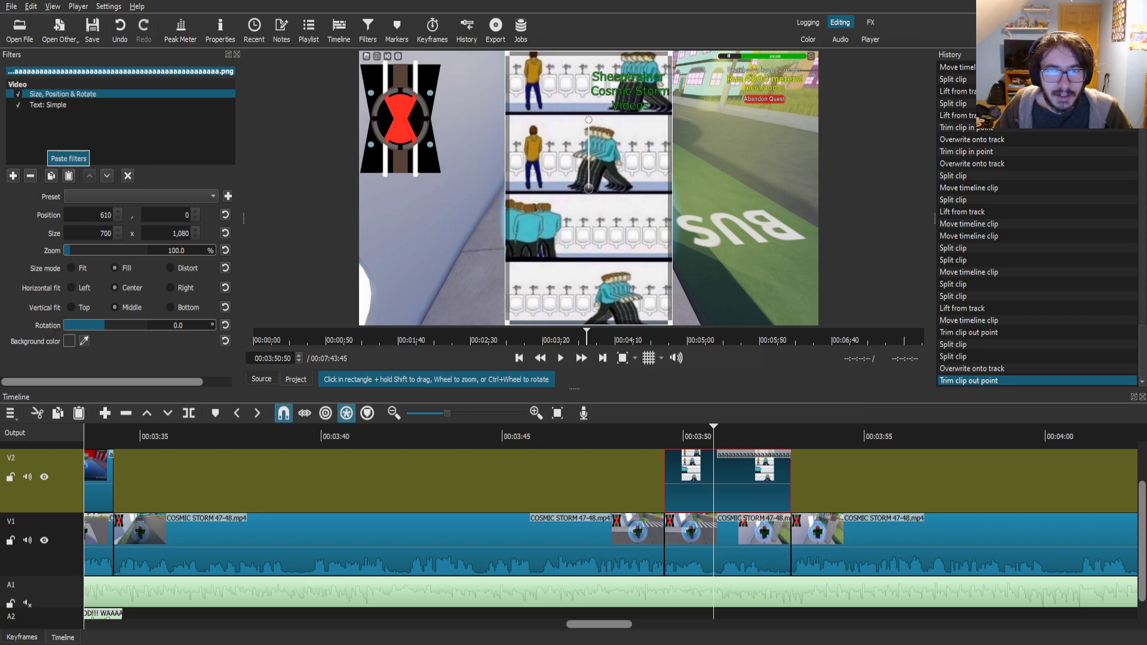
# - Duplicate the green caption without the extra Size, Position & Rotate filter and place it on the second meme panel at about 846, 364
pyautogui.click(68, 175)
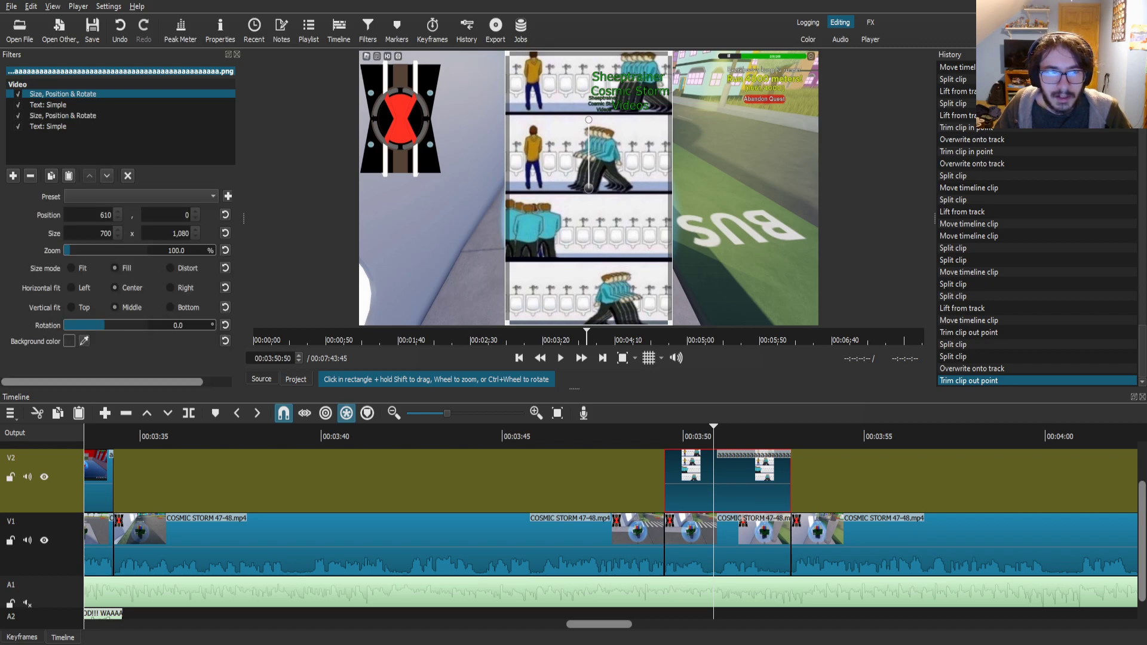
pyautogui.click(48, 105)
pyautogui.click(62, 115)
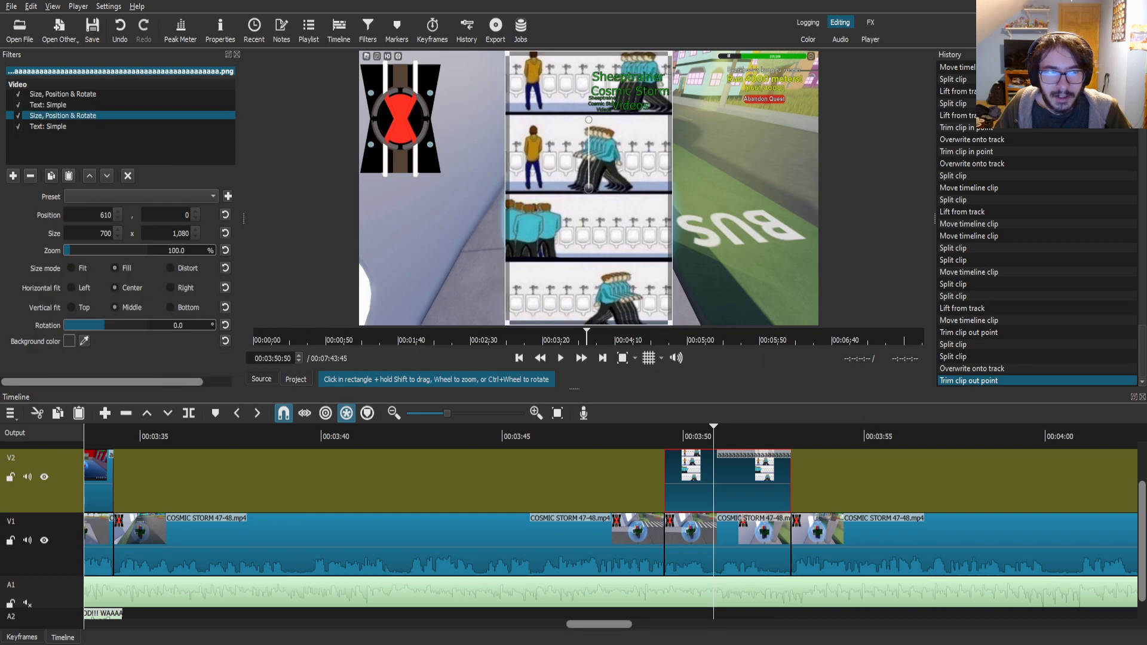
pyautogui.click(31, 176)
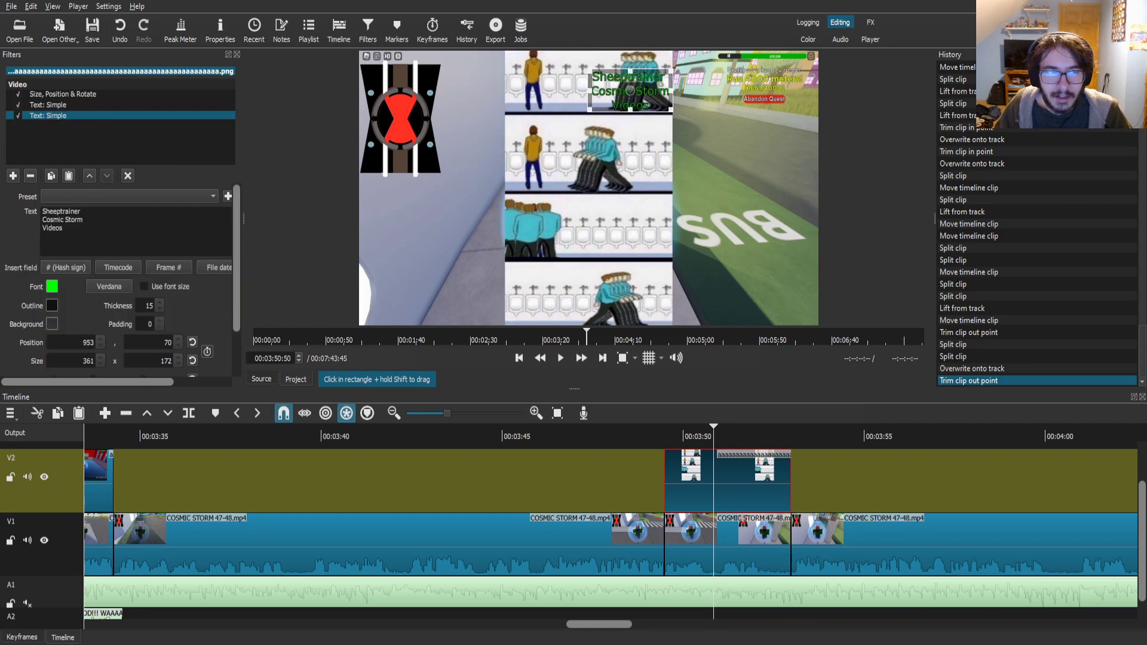
pyautogui.moveTo(630, 90); pyautogui.dragTo(604, 165)
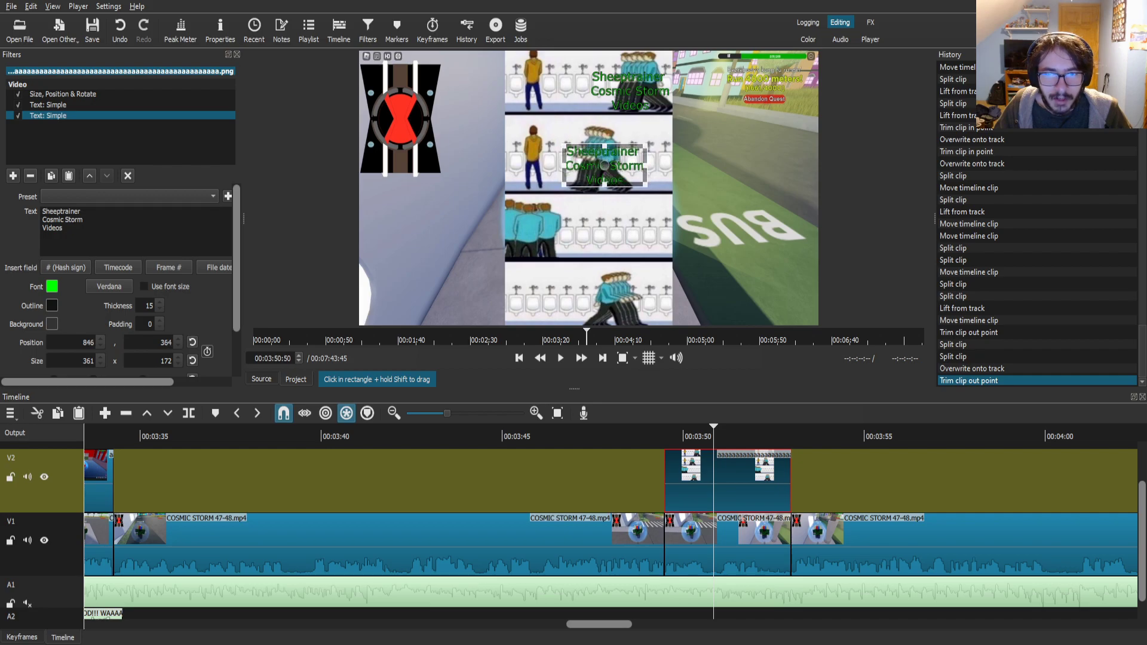
# - Place two more copies of the green caption on the third panel at about 619, 639 and the fourth at about 913, 903
pyautogui.click(68, 176)
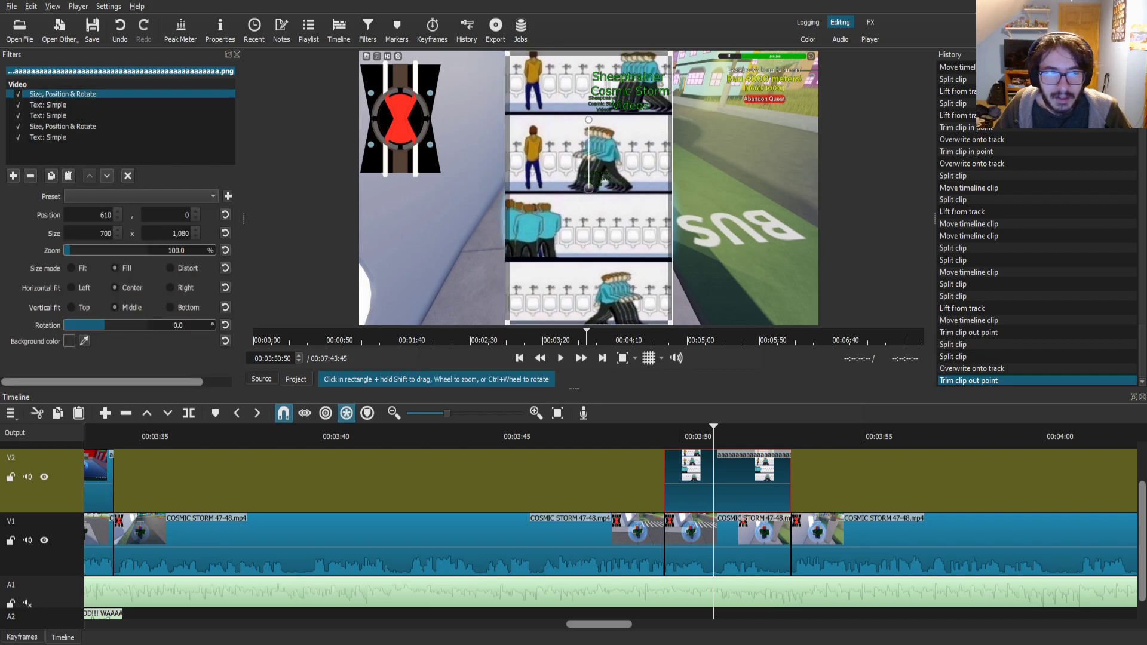
pyautogui.click(62, 126)
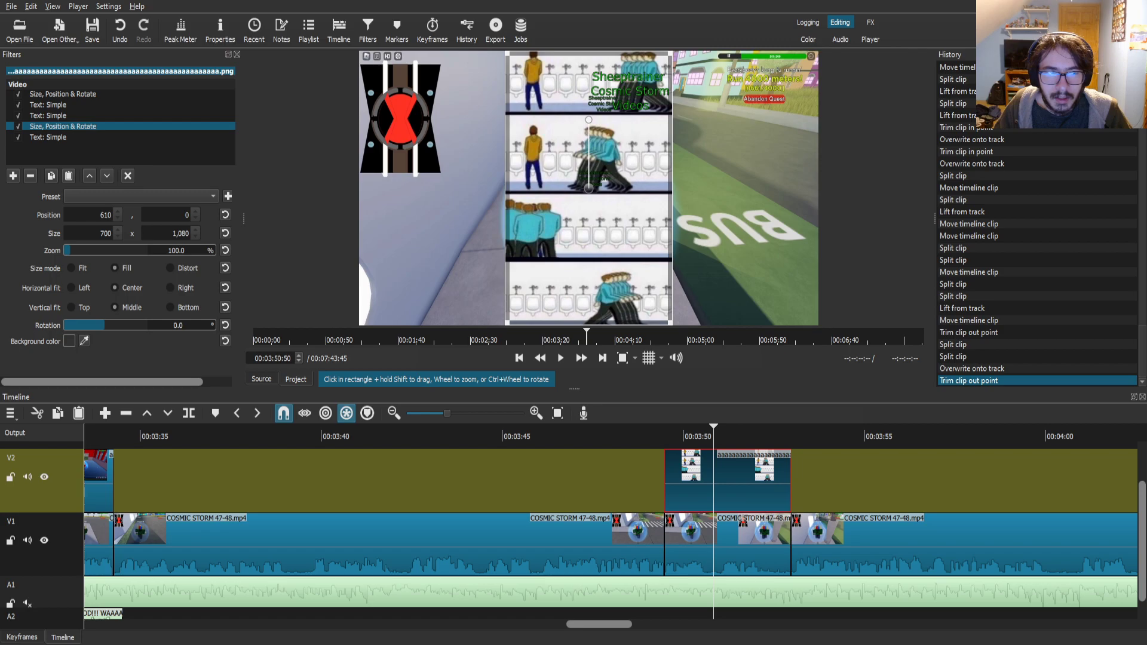
pyautogui.click(30, 176)
pyautogui.moveTo(630, 89); pyautogui.dragTo(549, 235)
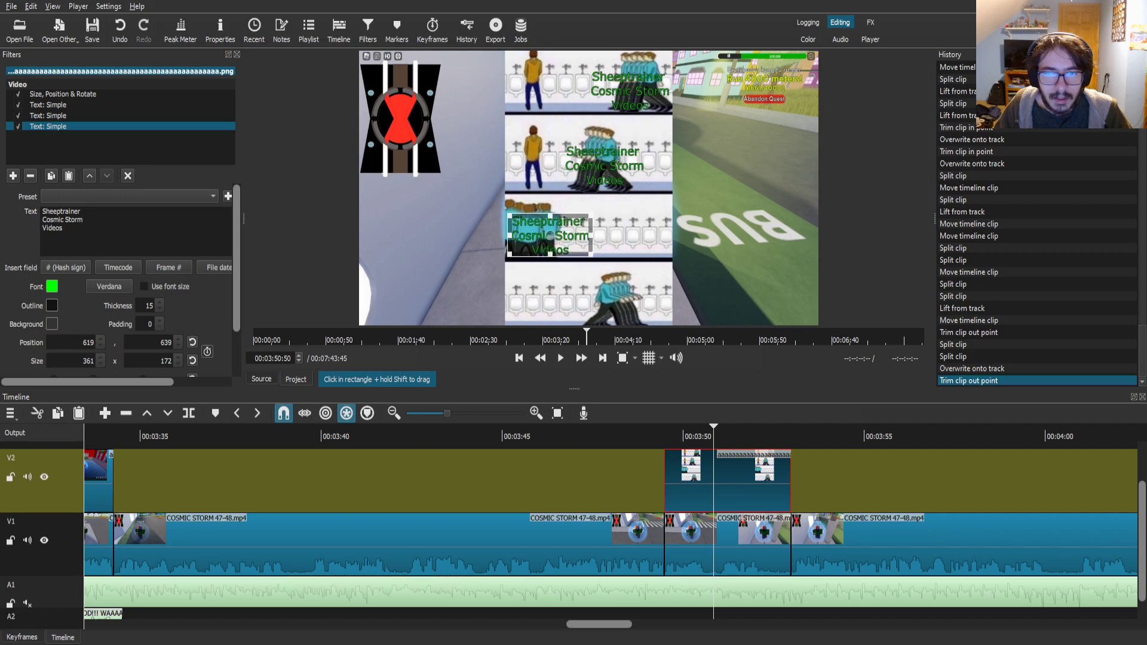
pyautogui.click(68, 176)
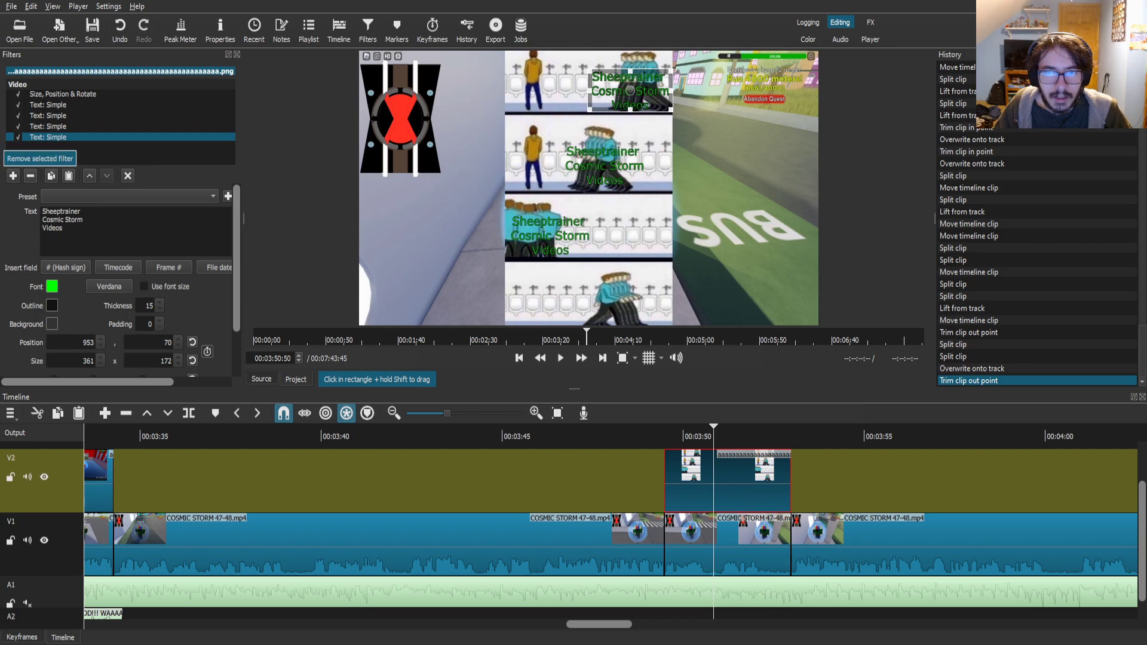
pyautogui.moveTo(630, 90); pyautogui.dragTo(620, 302)
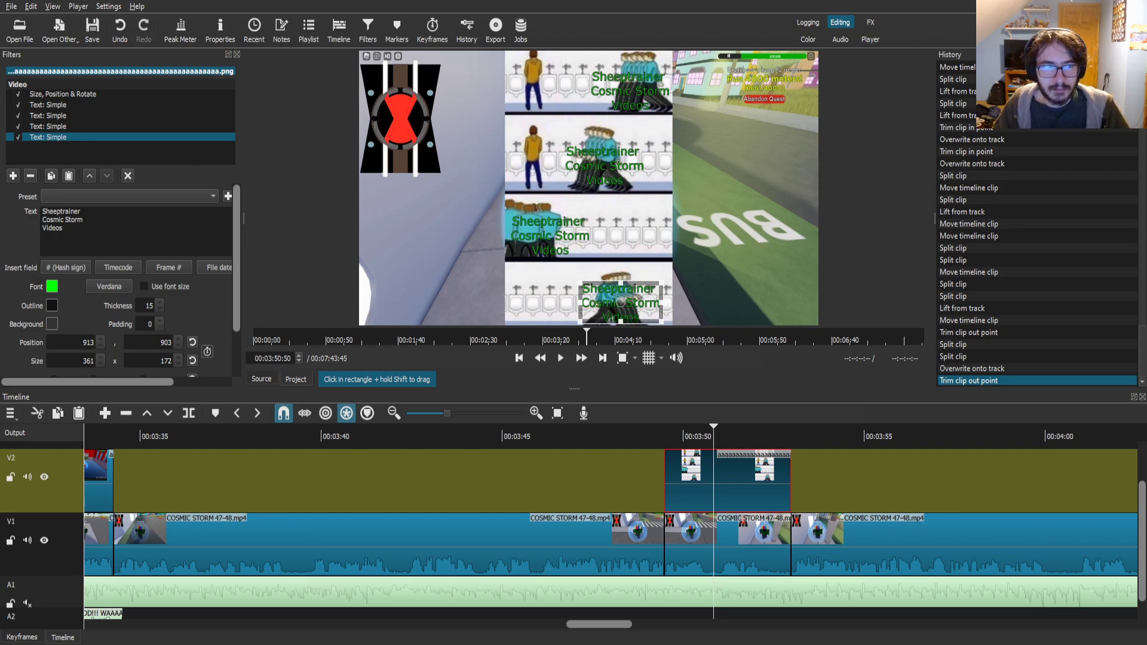
# - Add another Text: Simple filter to the meme PNG and replace its timecode with "Walking Simulators"
pyautogui.click(13, 176)
pyautogui.write('tex')
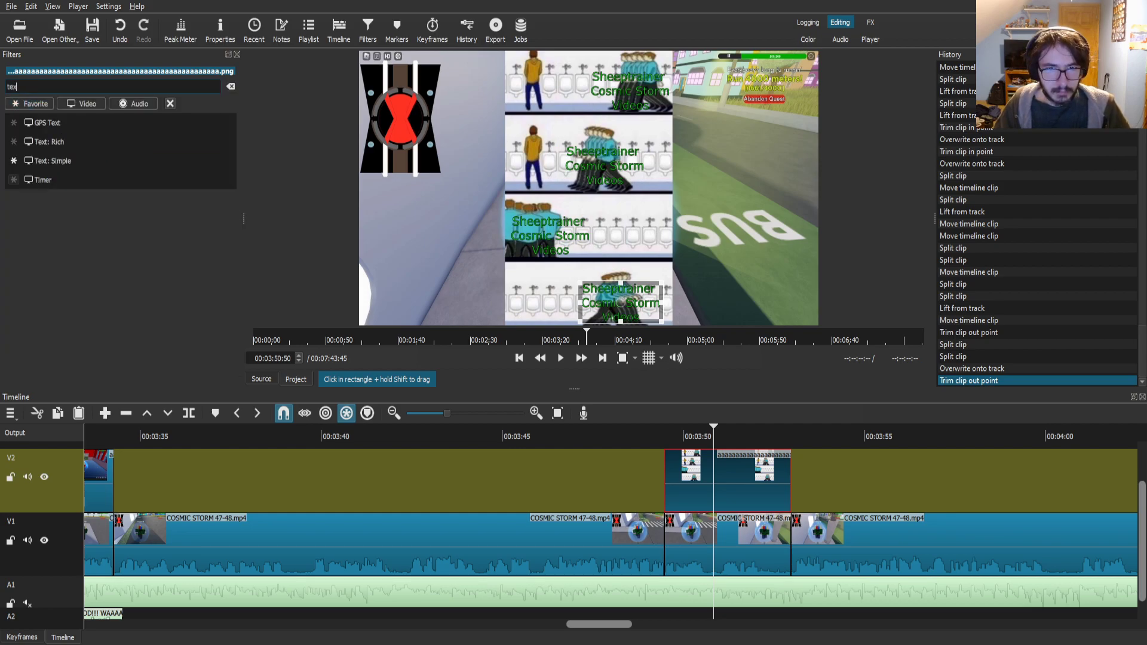
pyautogui.press('Return')
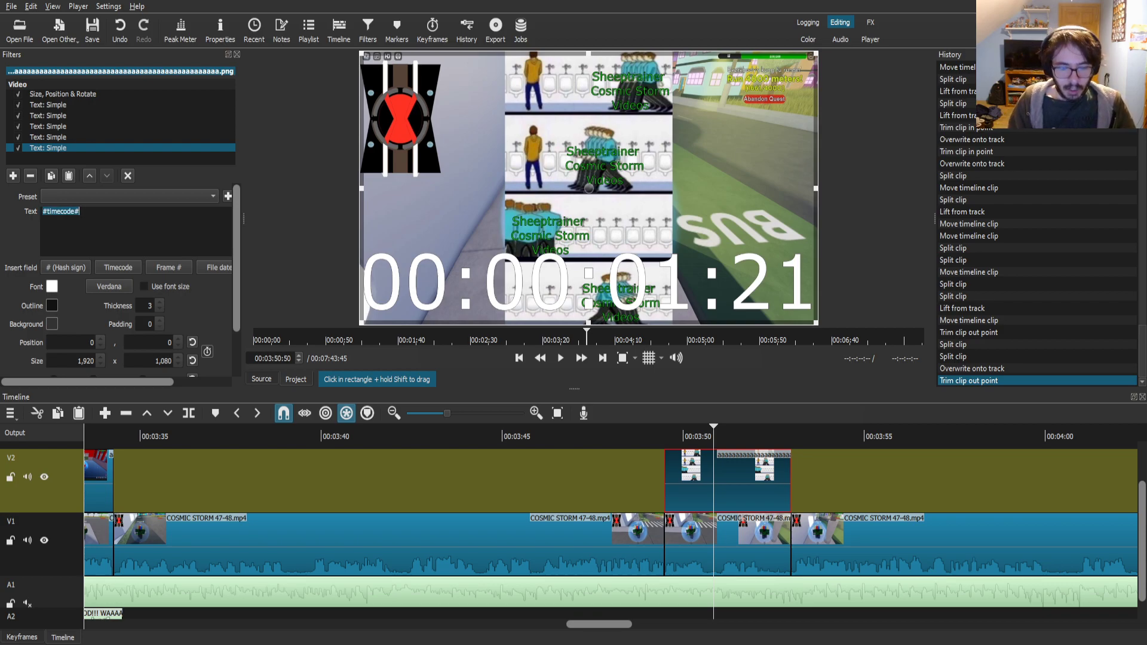
pyautogui.write('Viewq')
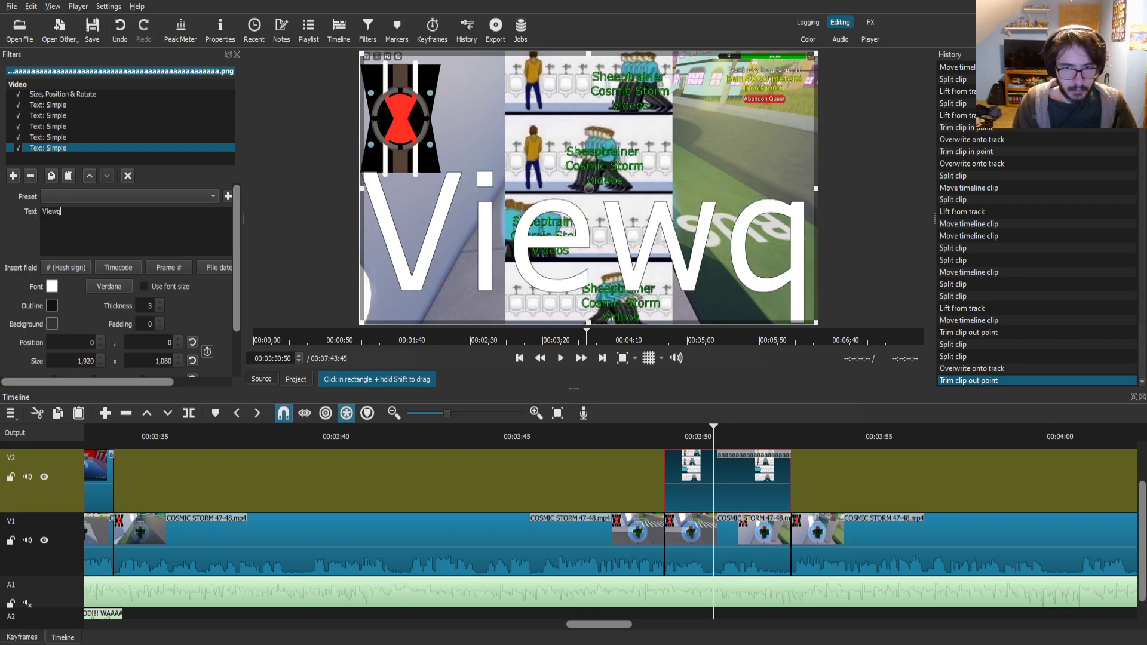
pyautogui.press('BackSpace')
pyautogui.press('BackSpace')
pyautogui.press('BackSpace')
pyautogui.press('BackSpace')
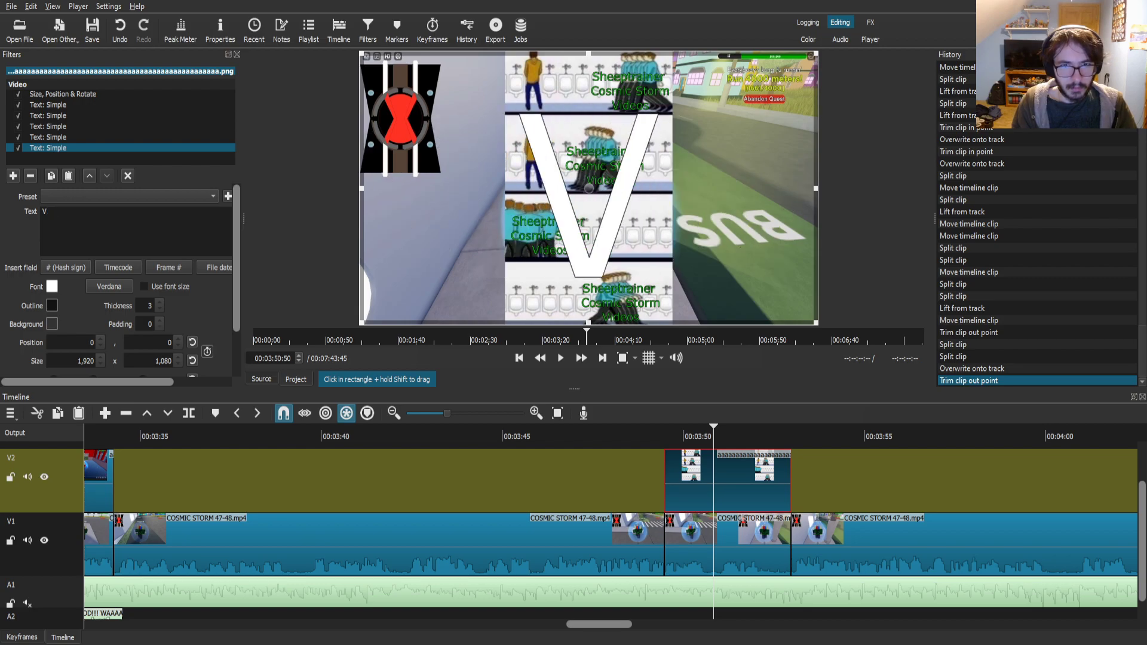
pyautogui.write('Walk')
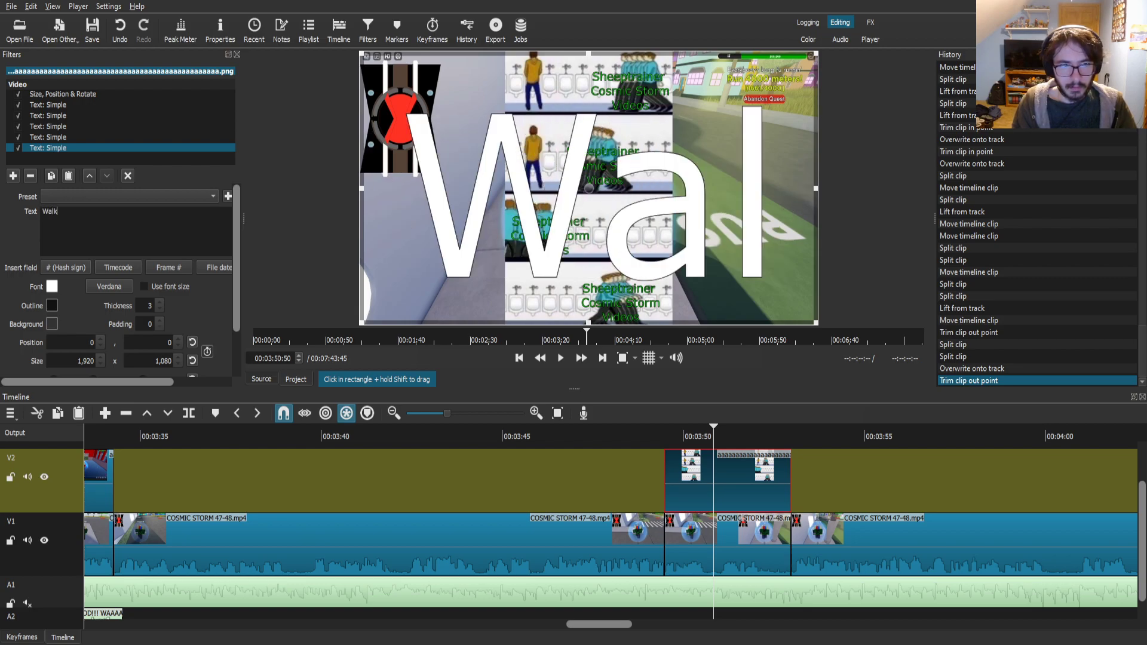
pyautogui.write('ing Simulators')
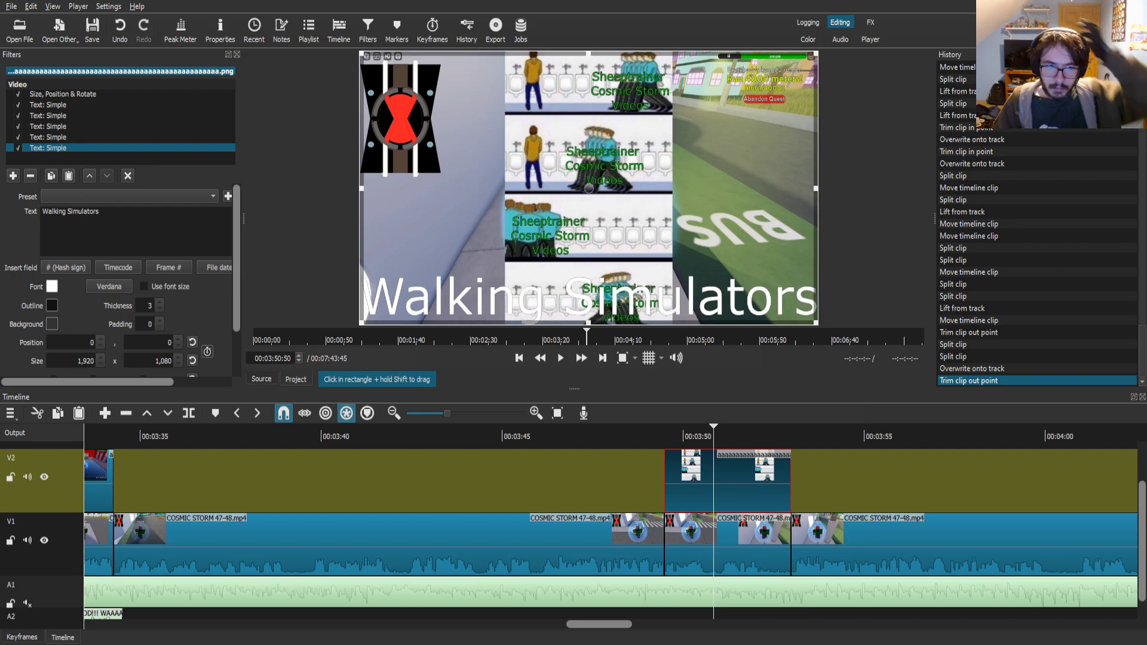
# - Set the "Walking Simulators" outline thickness to 20, break it into two lines and shrink it over the first panel's yellow-shirted figure
pyautogui.click(160, 302)
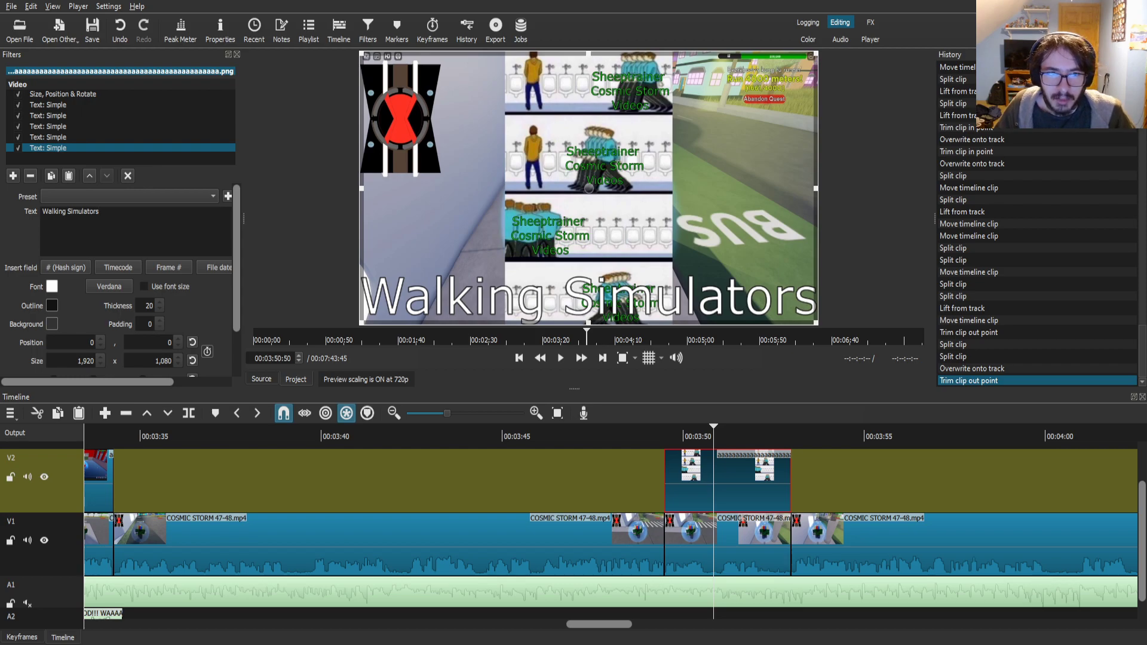
pyautogui.click(66, 212)
pyautogui.press('Return')
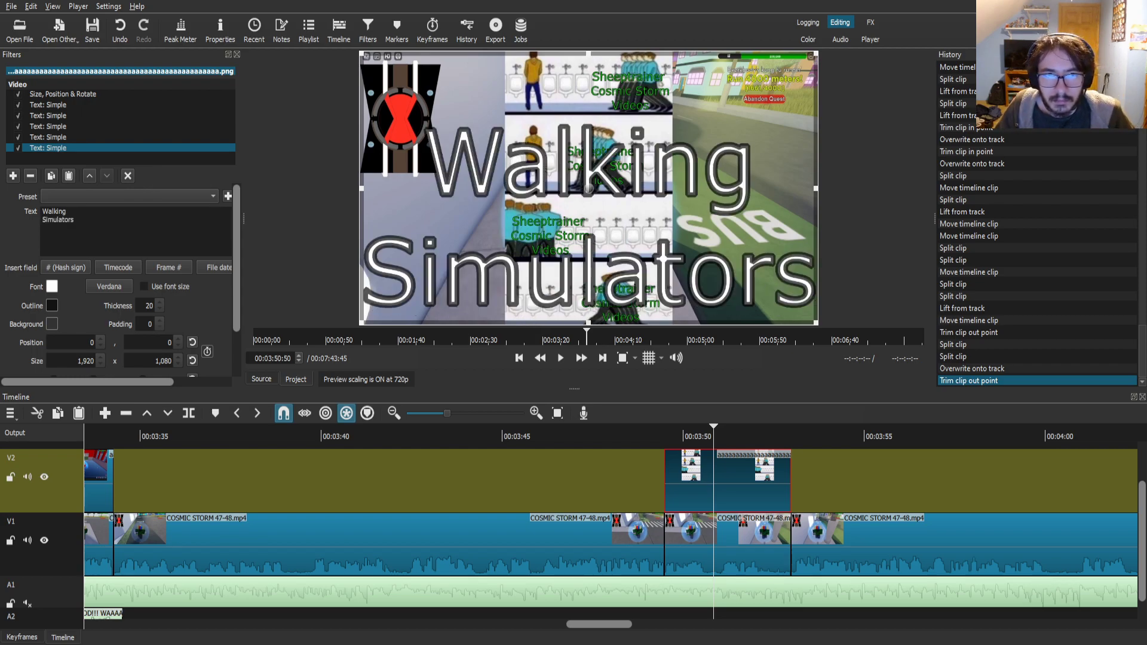
pyautogui.moveTo(361, 53); pyautogui.dragTo(544, 96)
# - Add another Text: Simple filter to the meme PNG and replace its timecode with "Walking" and "Simulators" on two lines
pyautogui.click(13, 175)
pyautogui.write('tex')
pyautogui.hotkey('ctrl', 'a')
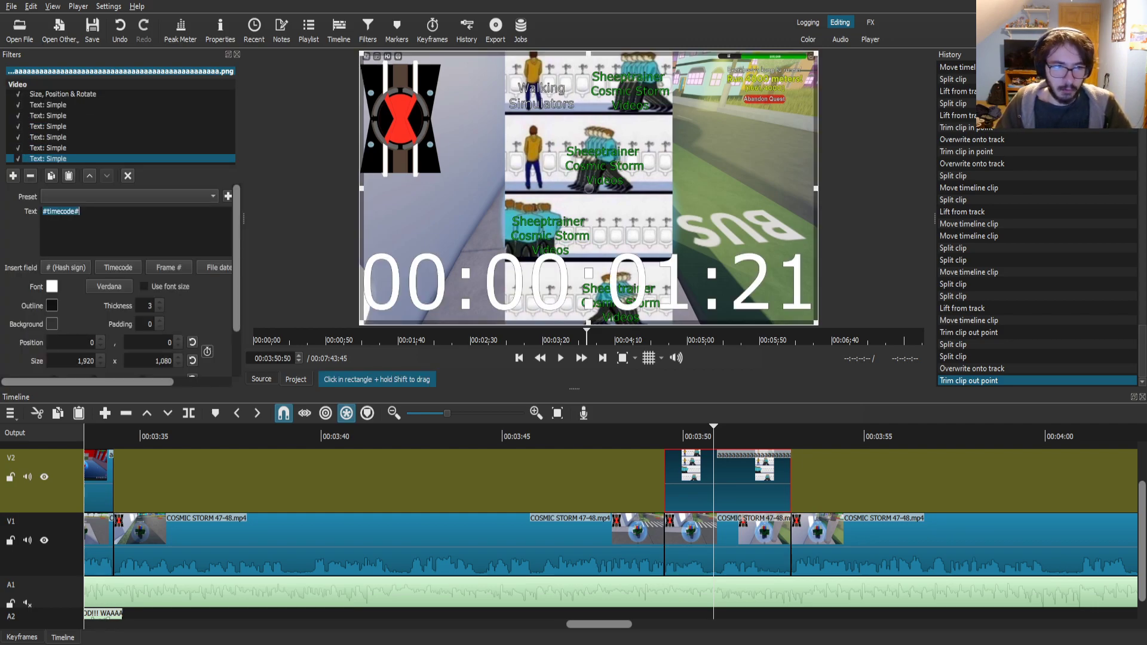
pyautogui.write('Walking')
pyautogui.press('Return')
pyautogui.write('Simulators')
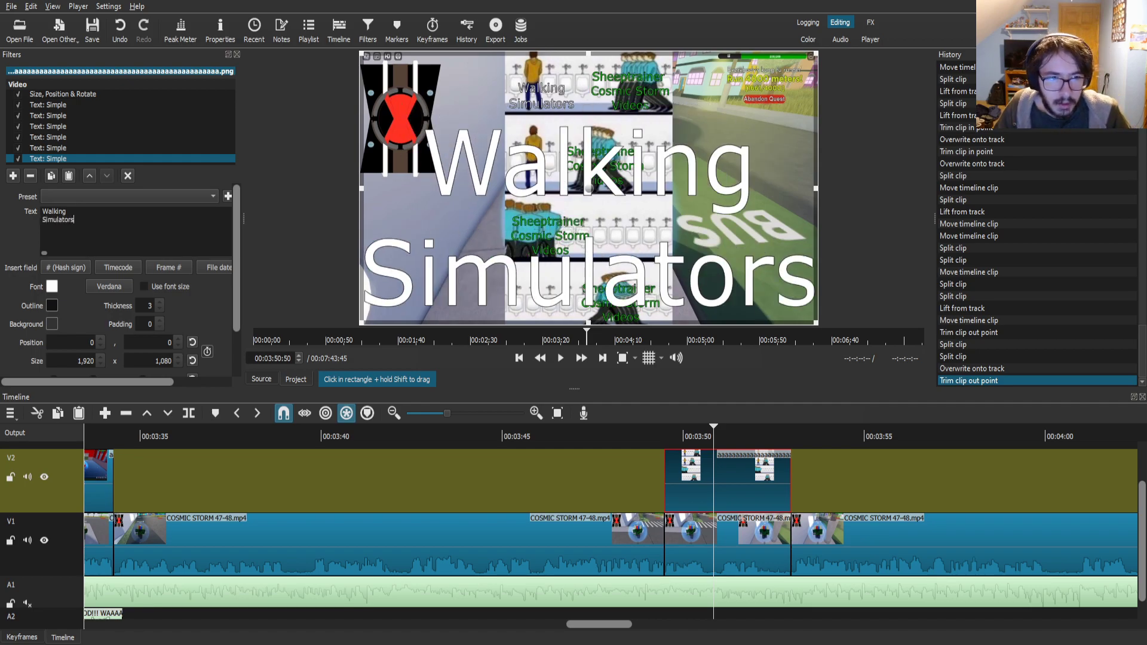
# - Set the new caption's outline thickness to 20 and shrink it to about 291 x 117 at about 616, 432 over the second panel's yellow-shirted figure
pyautogui.scroll(15, 146, 305)
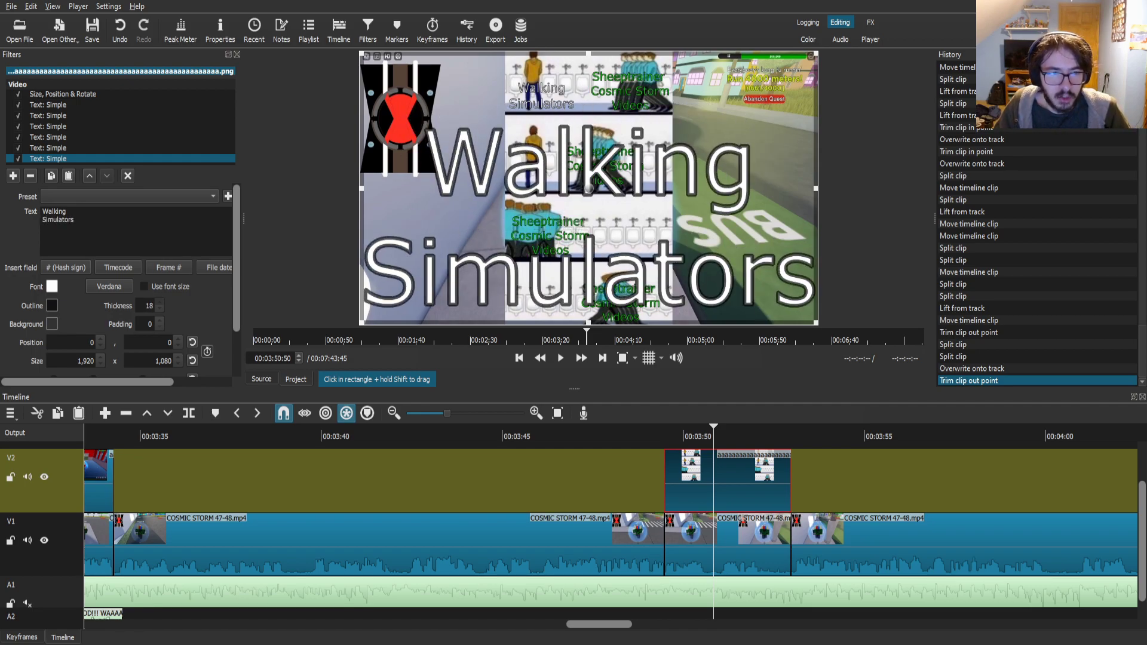
pyautogui.scroll(1, 146, 305)
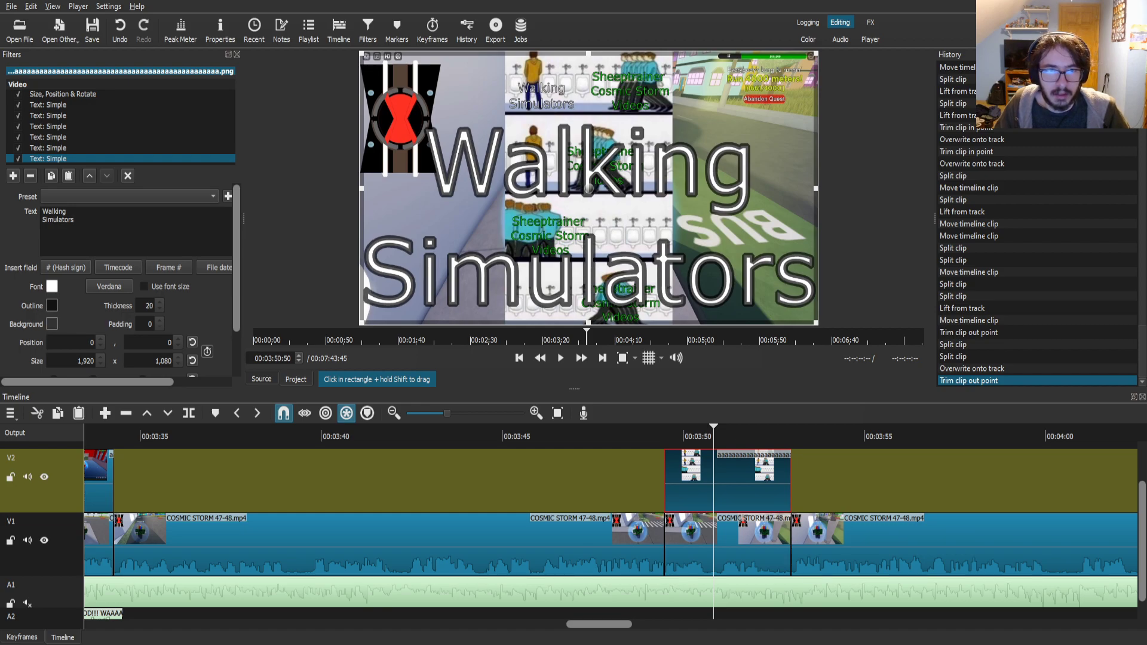
pyautogui.moveTo(362, 53); pyautogui.dragTo(576, 163)
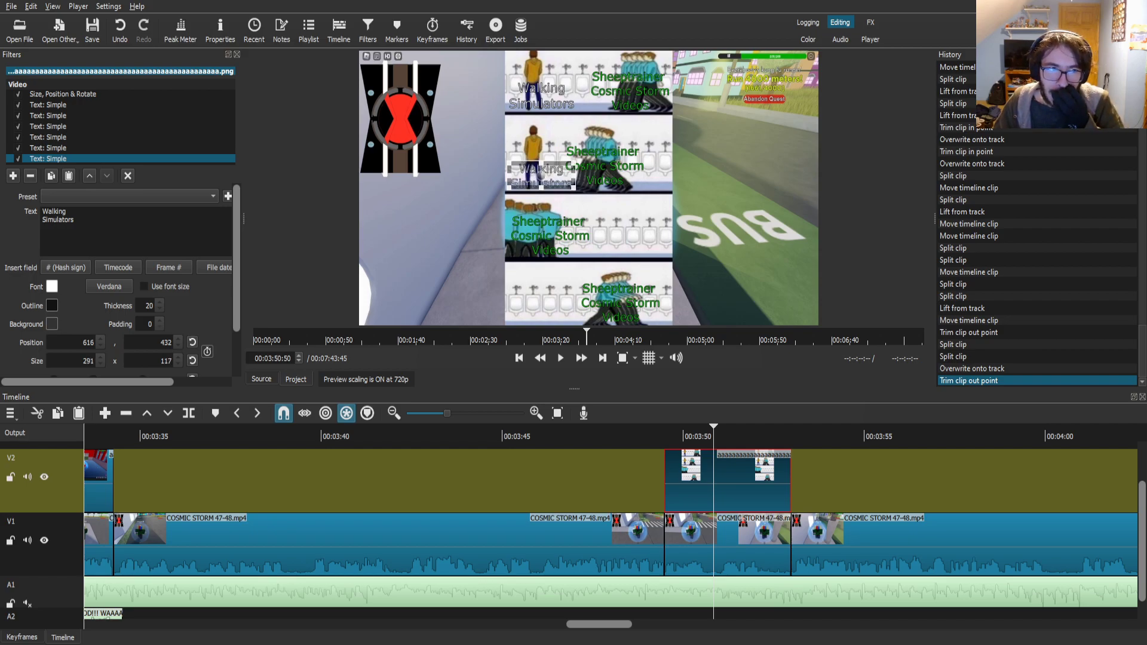
# - Shift the third panel's green "Sheeptrainer Cosmic Storm Videos" caption to about 599, 639
pyautogui.click(49, 148)
pyautogui.click(49, 137)
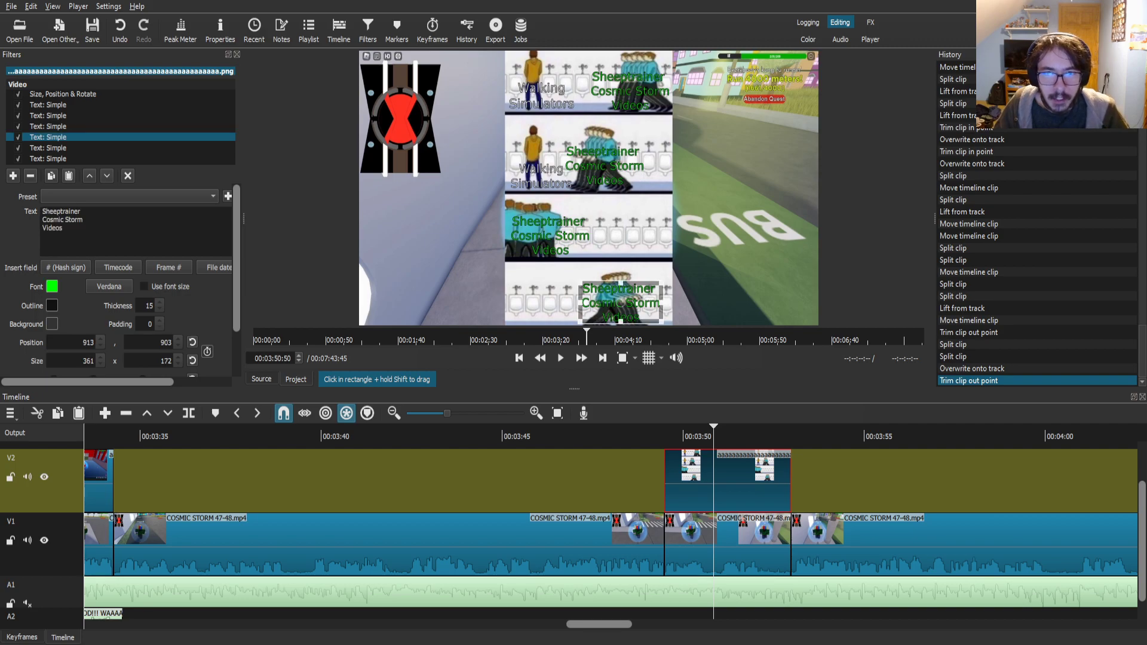
pyautogui.click(49, 127)
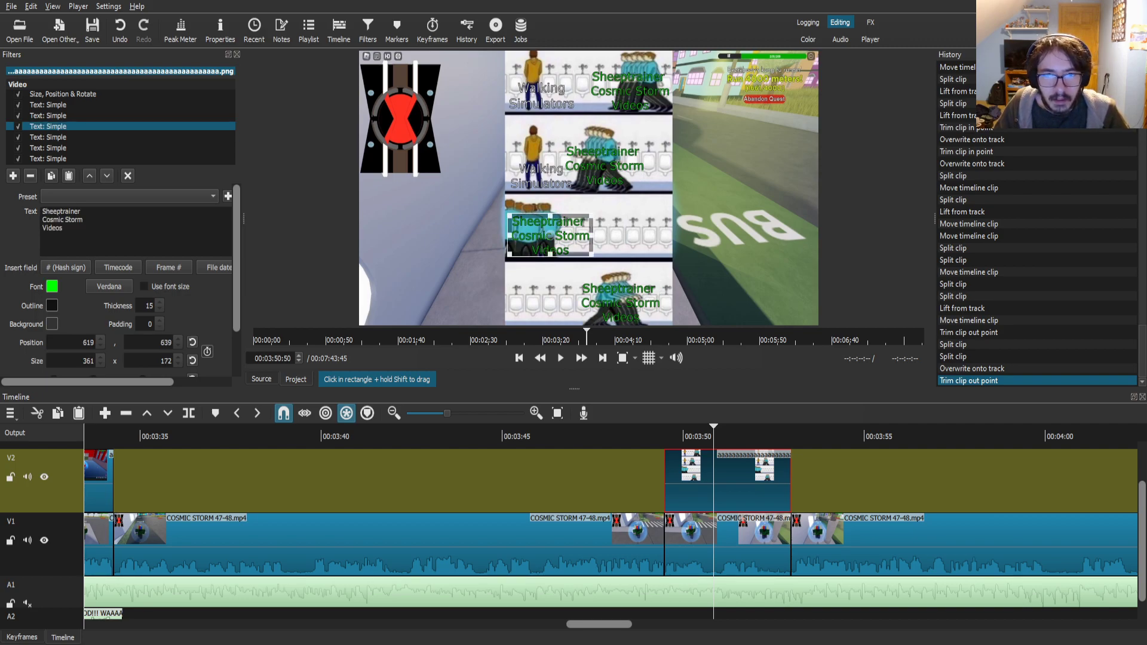
pyautogui.moveTo(550, 236); pyautogui.dragTo(545, 235)
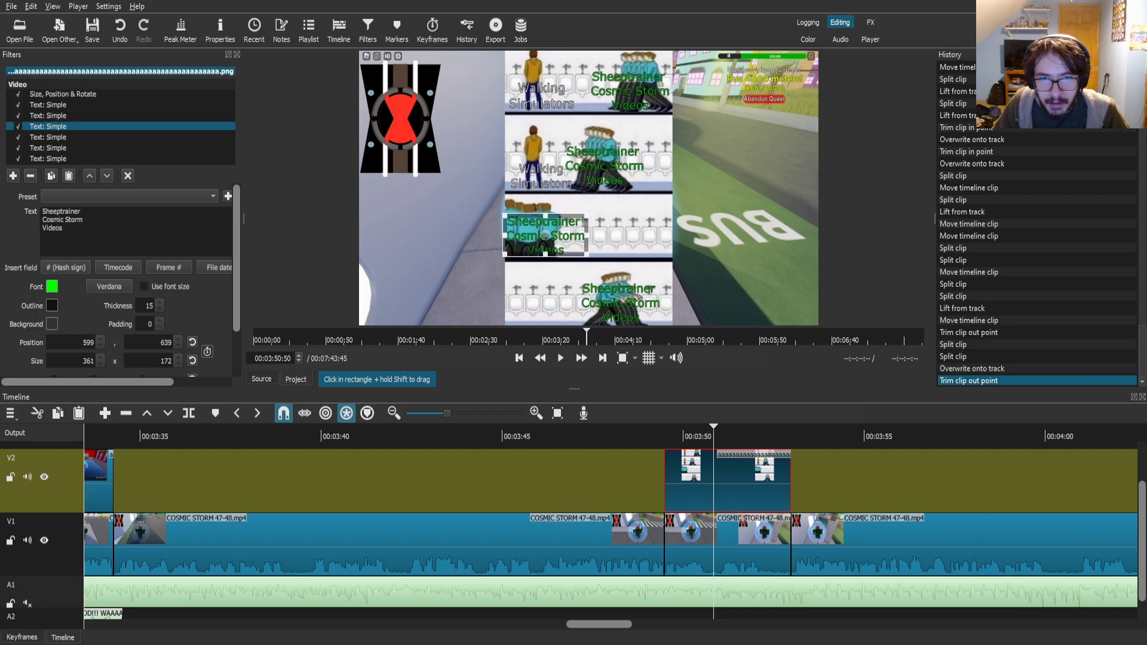
# - Save the project and play the gameplay footage that follows the captioned meme
pyautogui.click(884, 546)
pyautogui.hotkey('ctrl', 's')
pyautogui.scroll(-1, 611, 530)
pyautogui.hscroll(7, 611, 530)
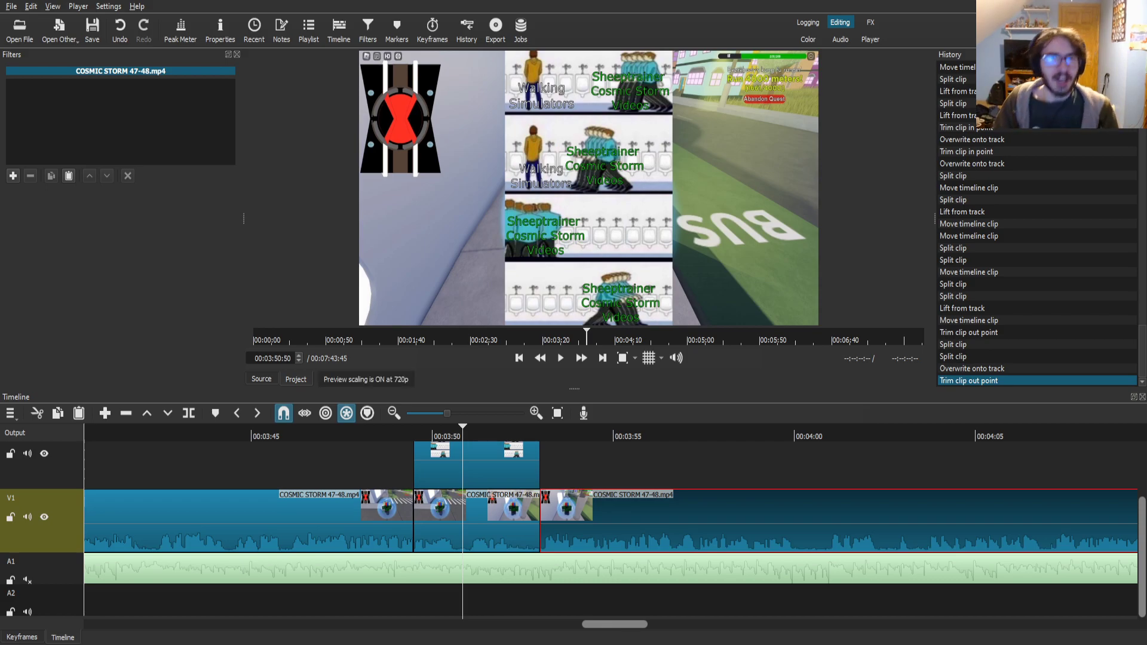
pyautogui.hscroll(1, 609, 526)
pyautogui.hscroll(-3, 609, 526)
pyautogui.moveTo(534, 431); pyautogui.dragTo(459, 432)
pyautogui.press('space')
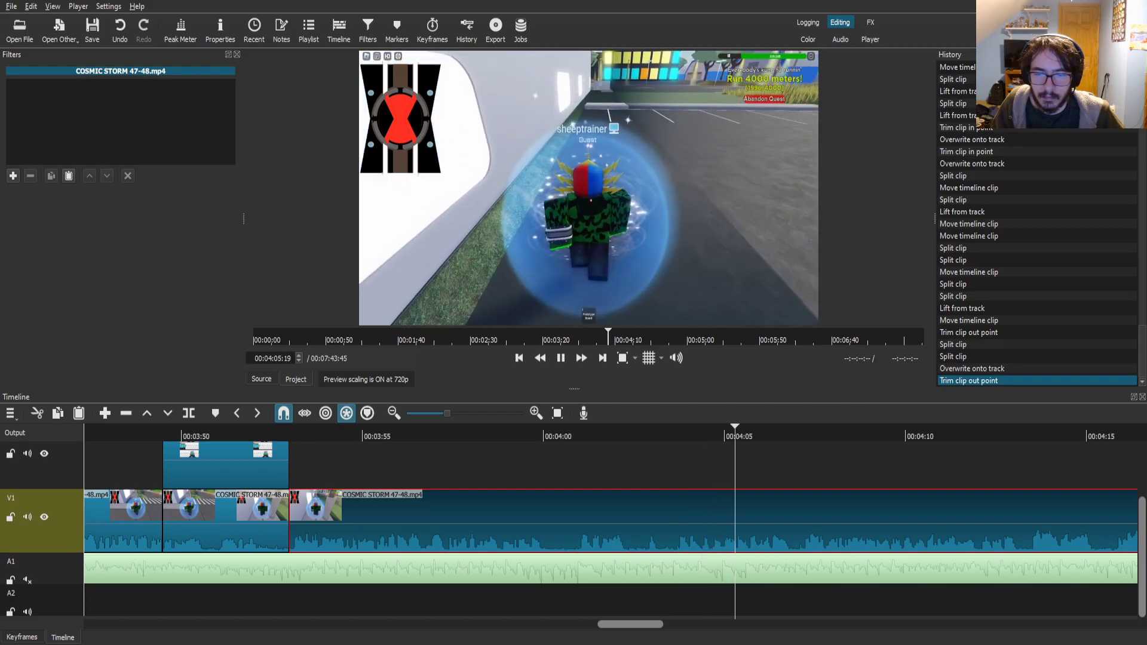
# - Split the V1 gameplay clip at 00:04:03:41 and again at about 00:04:07
pyautogui.click(672, 436)
pyautogui.moveTo(672, 436); pyautogui.dragTo(677, 436)
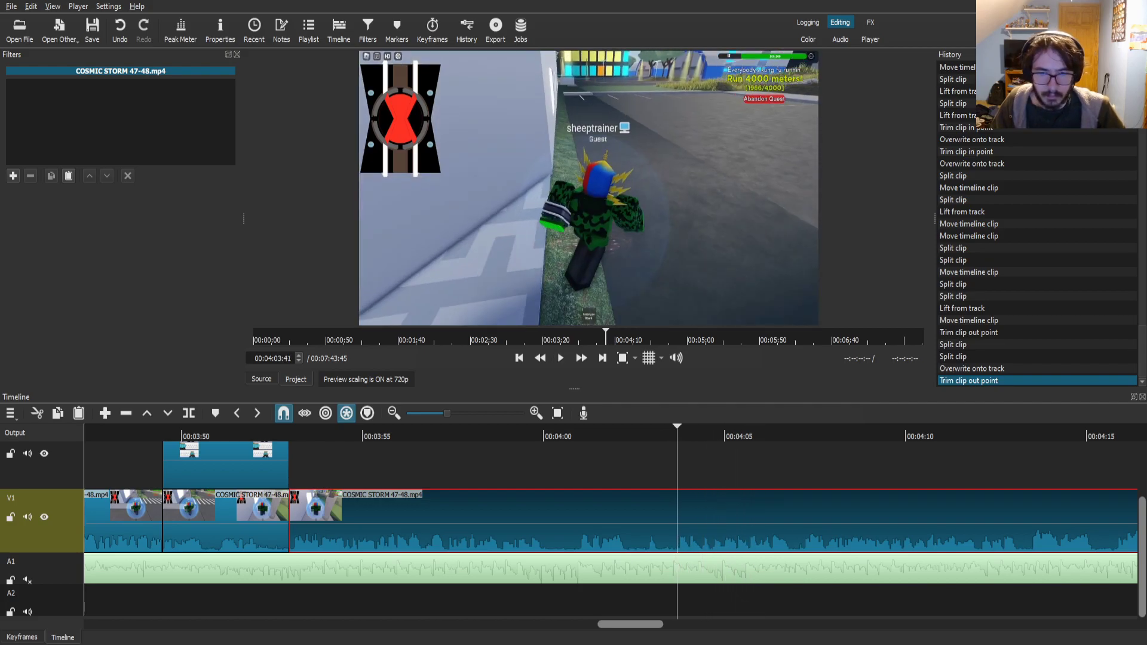
pyautogui.press('s')
pyautogui.press('space')
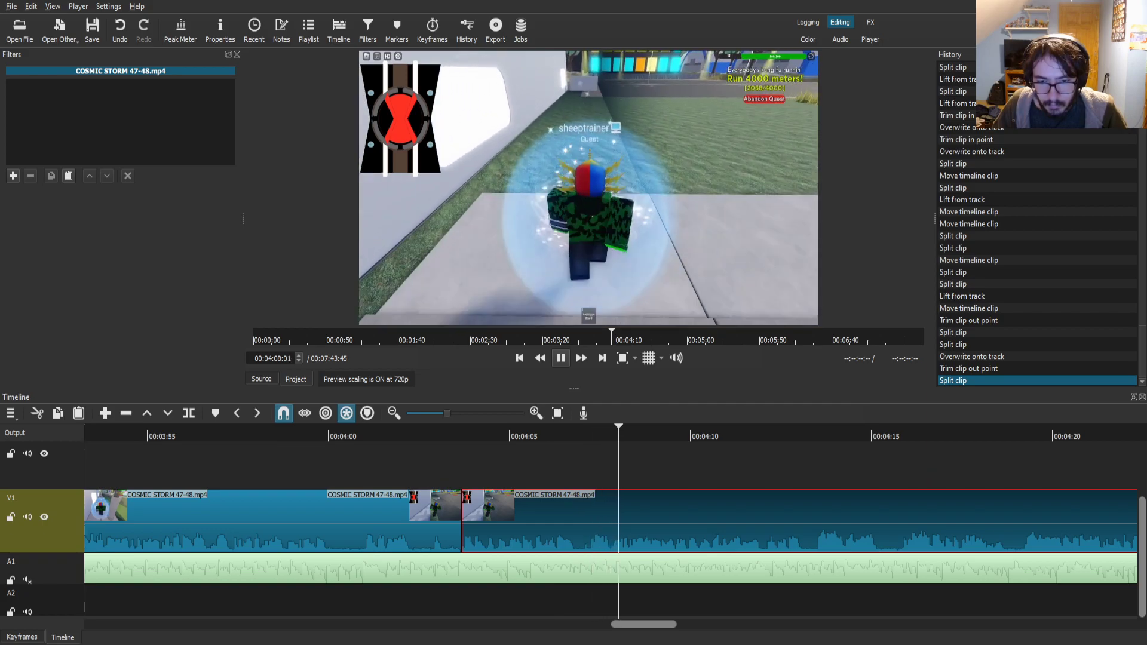
pyautogui.press('space')
pyautogui.press('s')
# - Overlay the blue alien PNG on V2 above the newly split gameplay segment and trim its end to match the segment
pyautogui.click(537, 436)
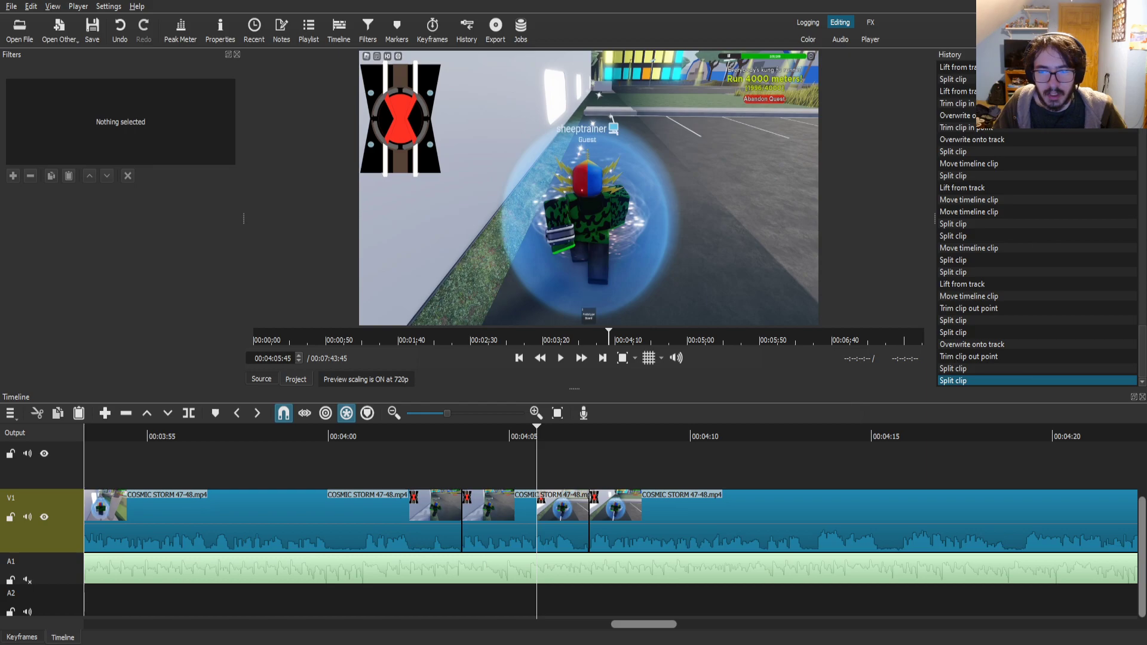
pyautogui.moveTo(588, 188); pyautogui.dragTo(463, 466)
pyautogui.moveTo(534, 466); pyautogui.dragTo(534, 465)
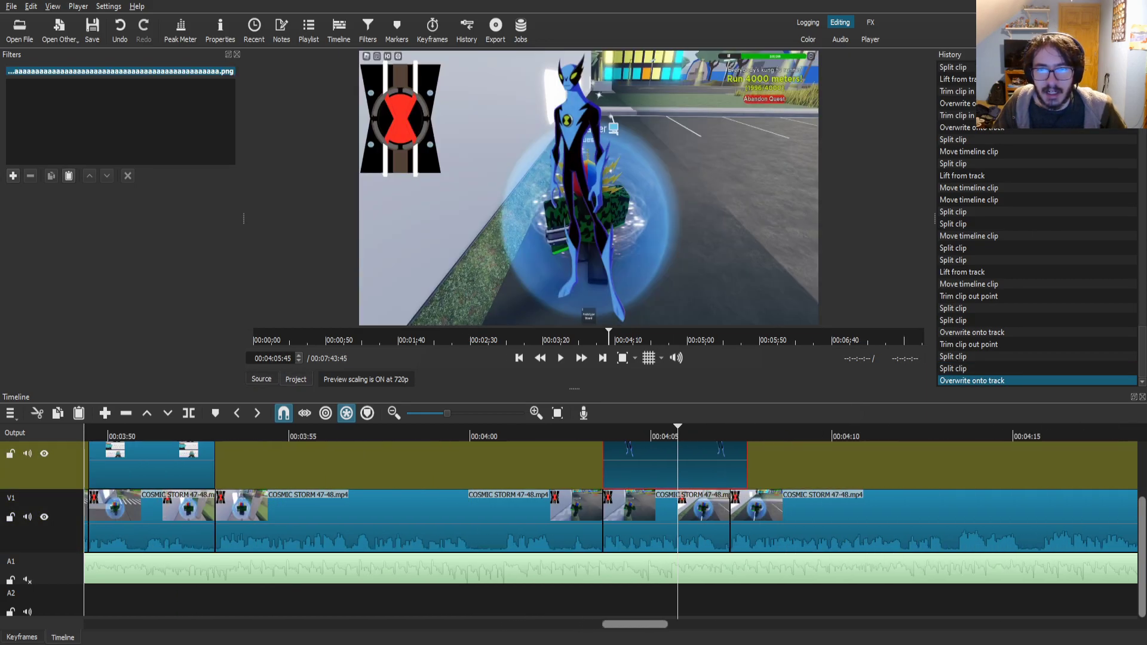
pyautogui.moveTo(631, 466); pyautogui.dragTo(623, 466)
# - Play on through the gameplay, split the "Outlaw!" music on A1 at 00:04:36:40 and remove its remaining tail
pyautogui.click(651, 507)
pyautogui.click(486, 434)
pyautogui.press('space')
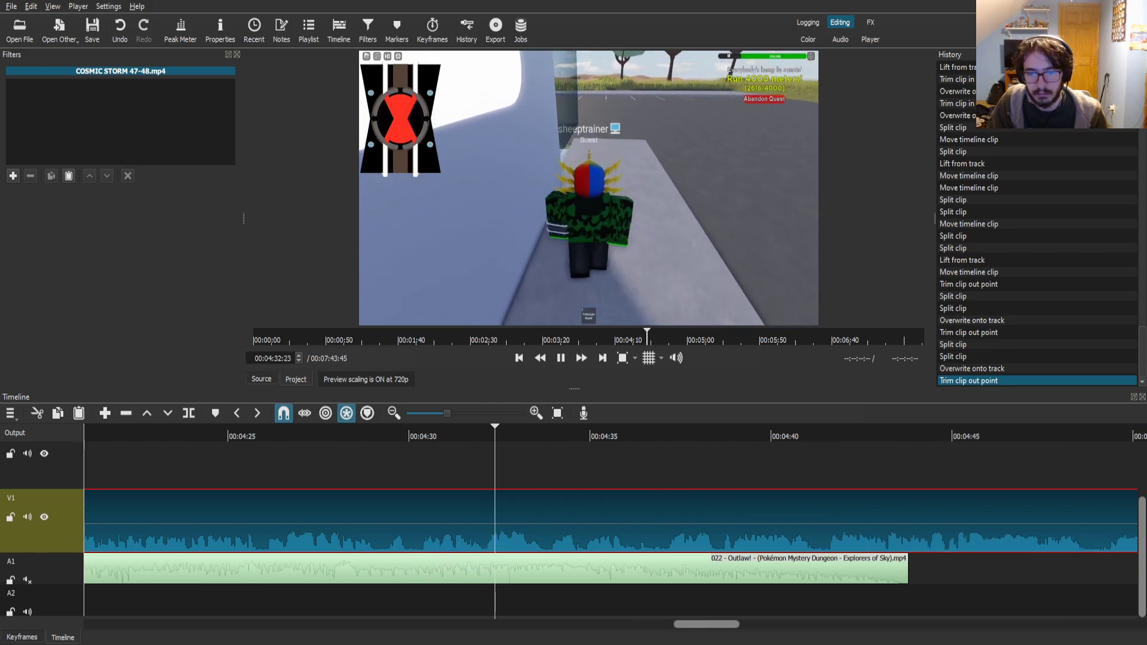
pyautogui.click(496, 569)
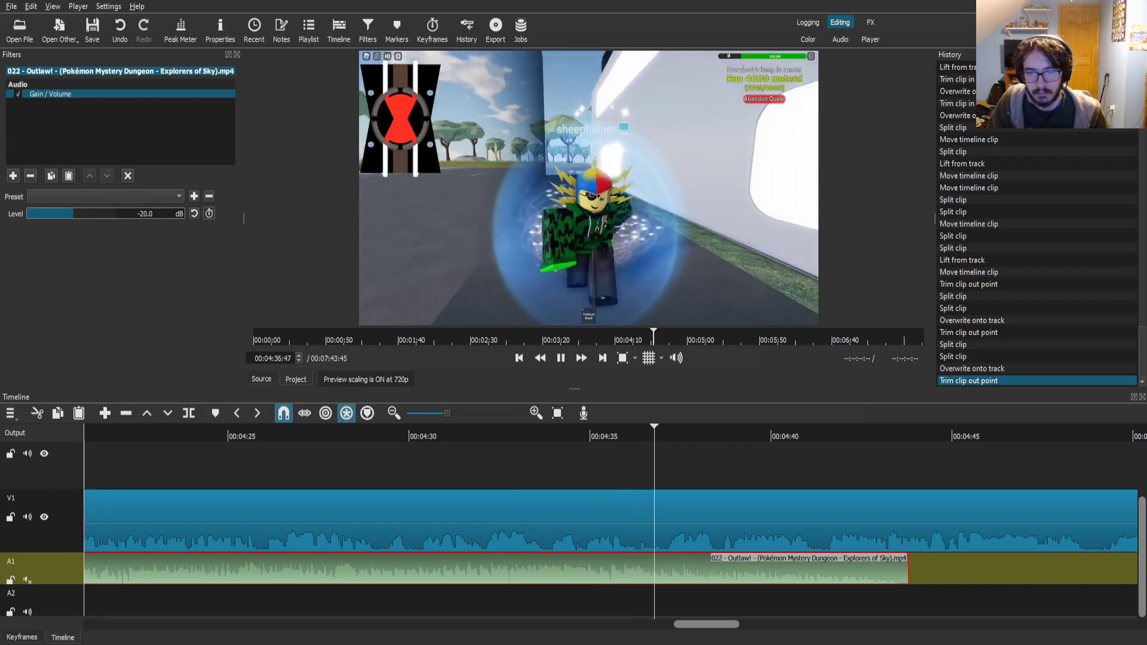
pyautogui.press('space')
pyautogui.press('s')
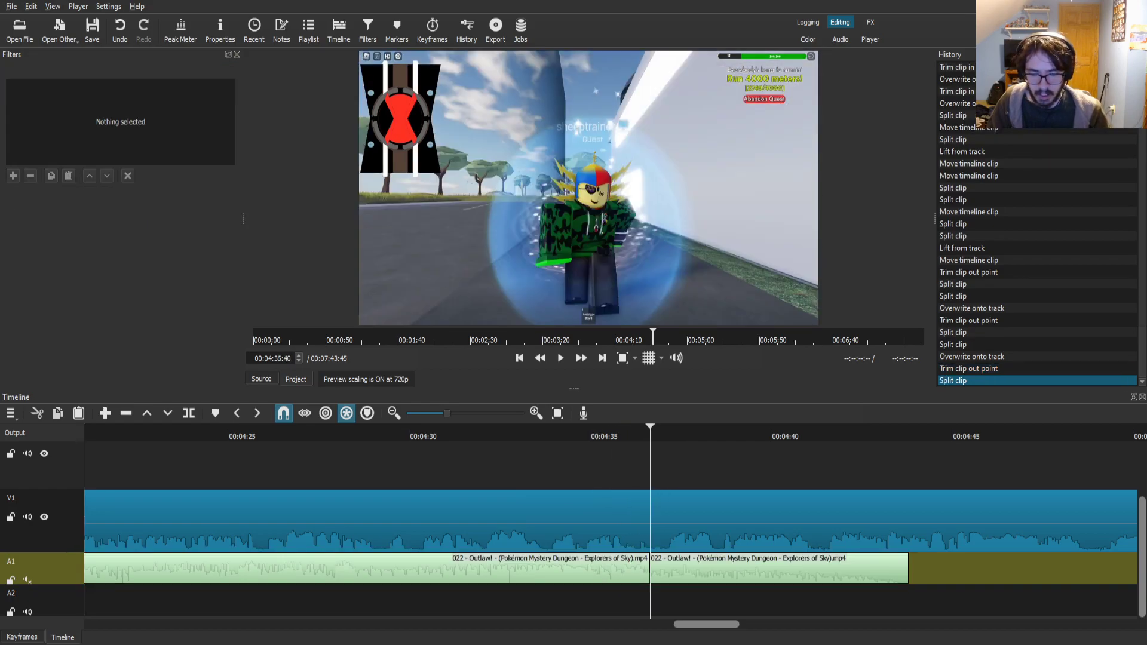
pyautogui.press('z')
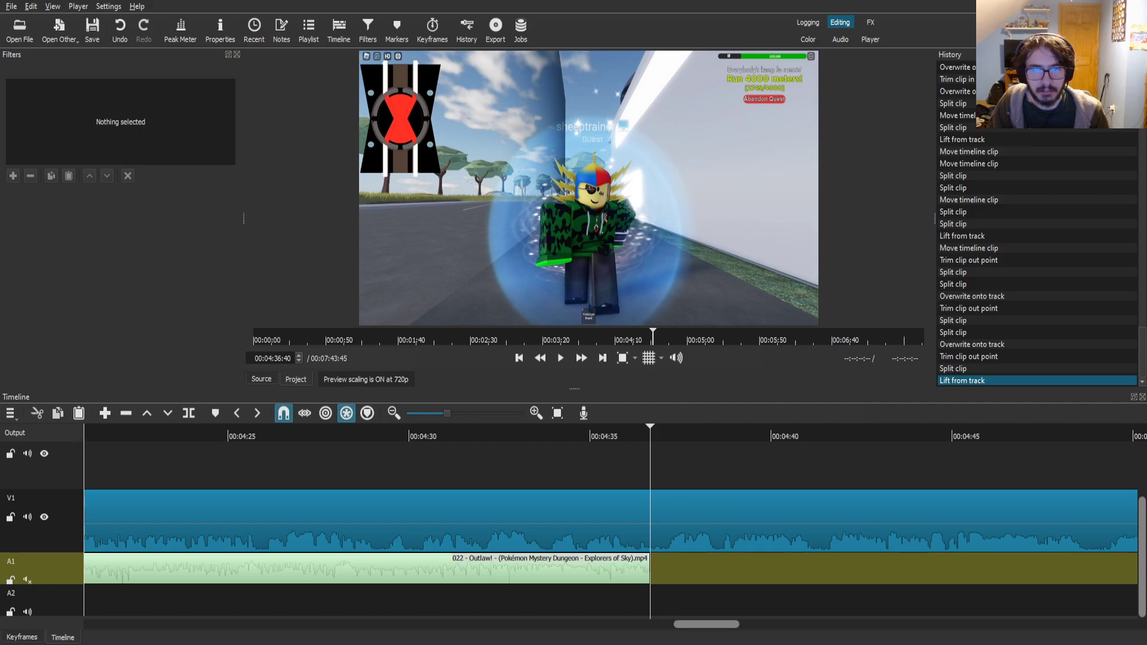
# - Place a fresh copy of the "Outlaw!" music on A1 at 00:04:36:40 and add a Gain / Volume filter to it
pyautogui.press('Escape')
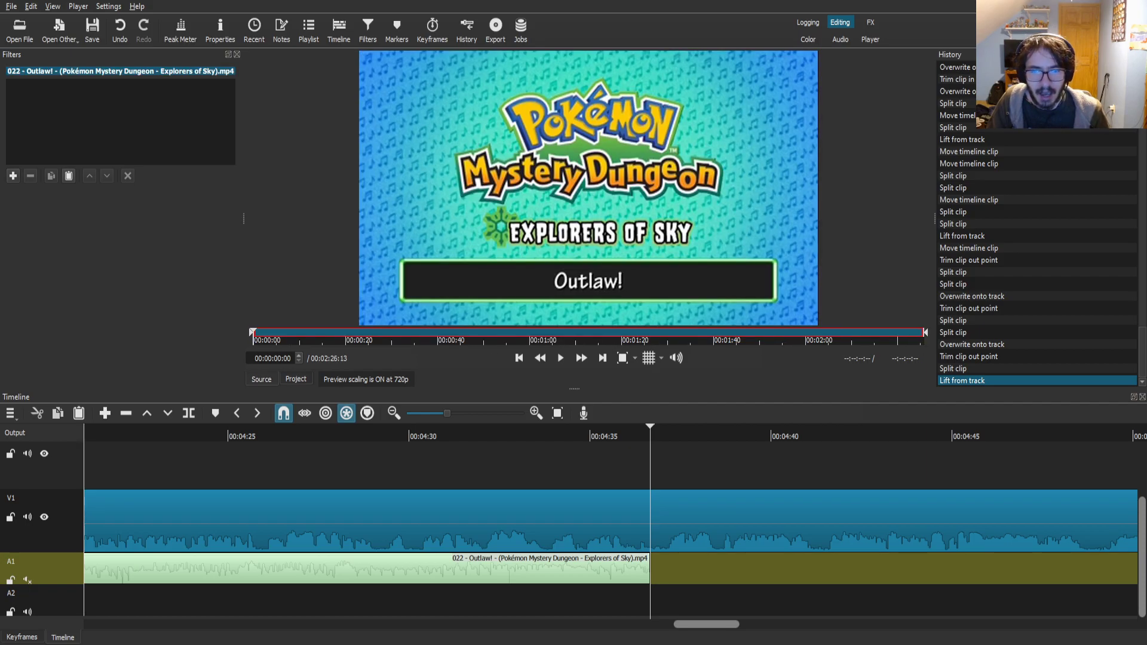
pyautogui.moveTo(589, 188); pyautogui.dragTo(687, 568)
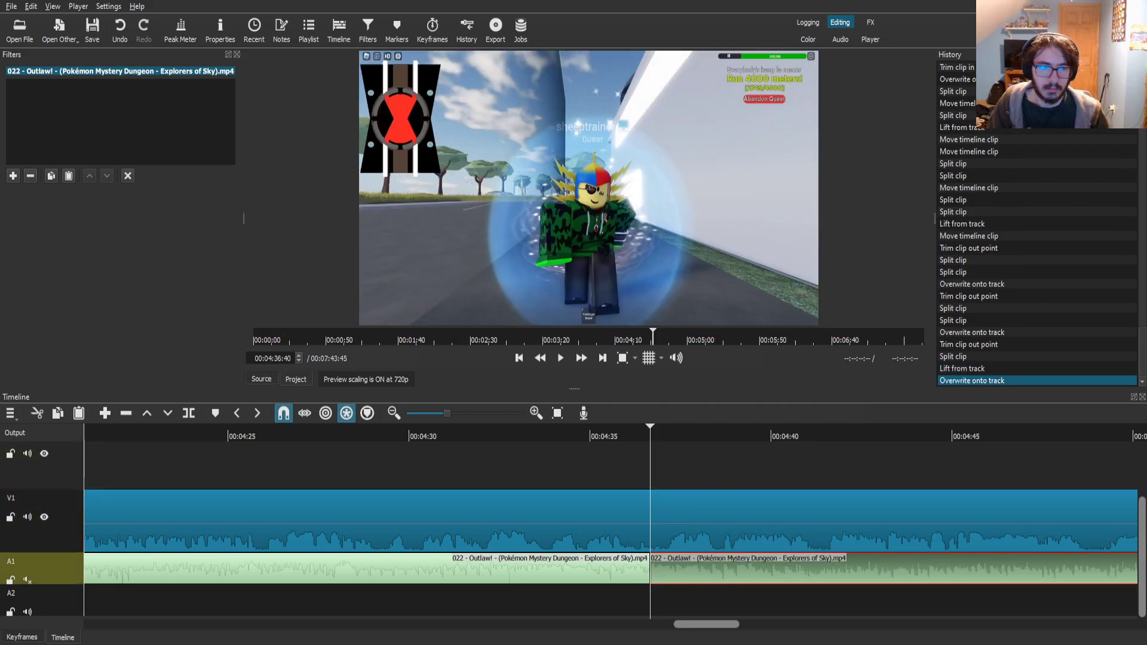
pyautogui.write('fga')
pyautogui.press('Return')
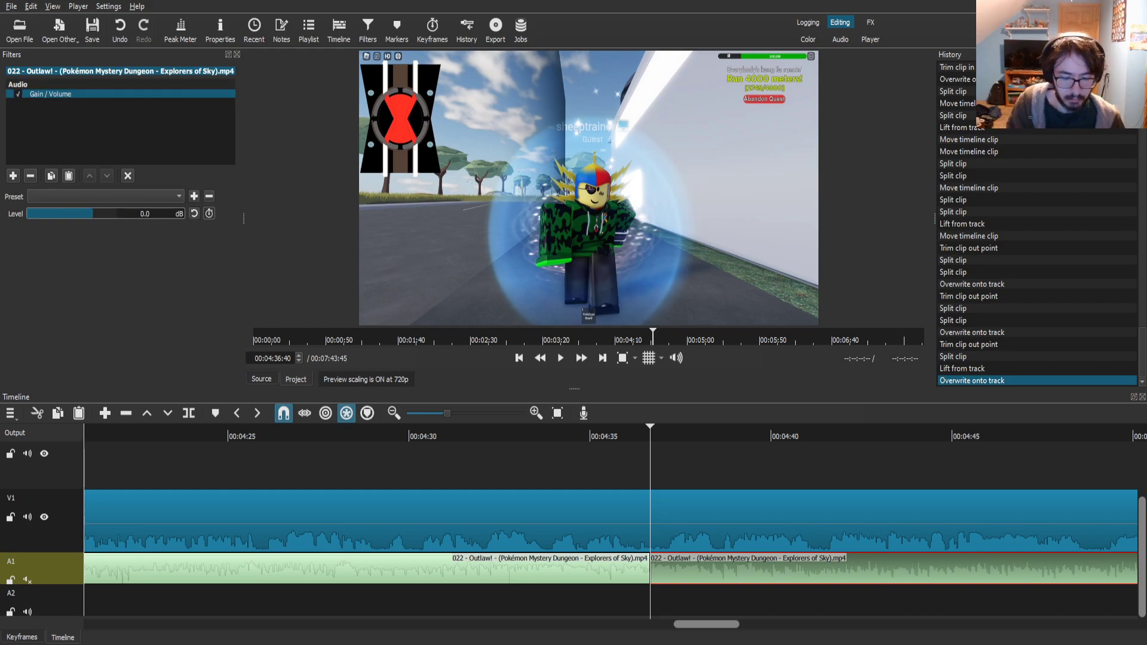
# - Play back the gameplay from the music join and save the project
pyautogui.click(561, 513)
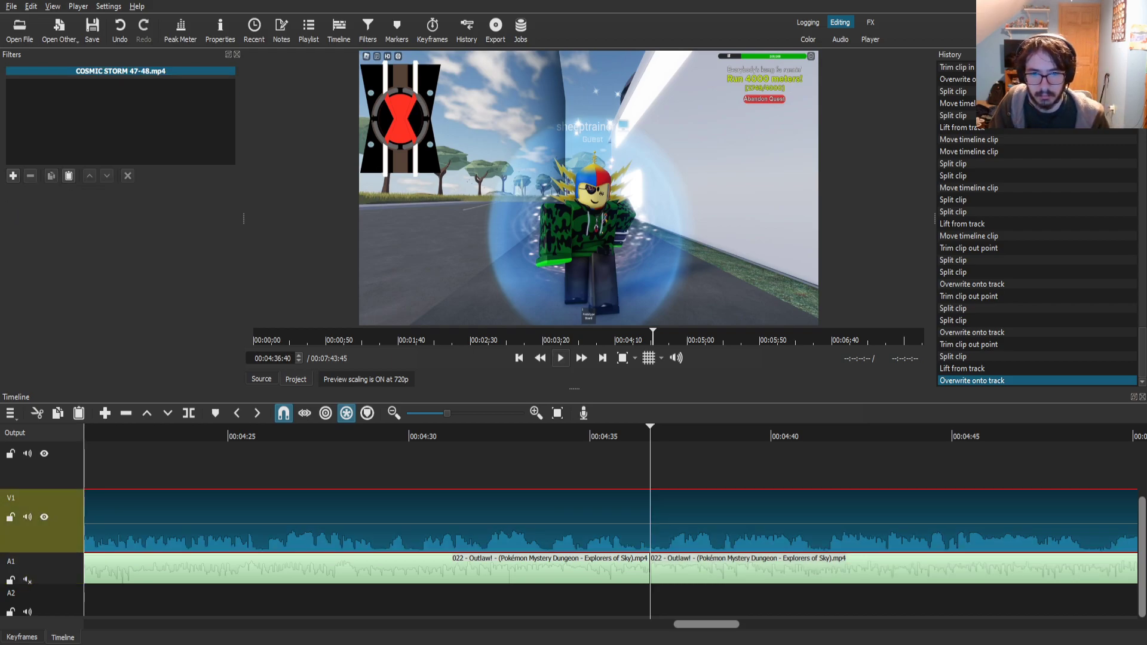
pyautogui.click(561, 359)
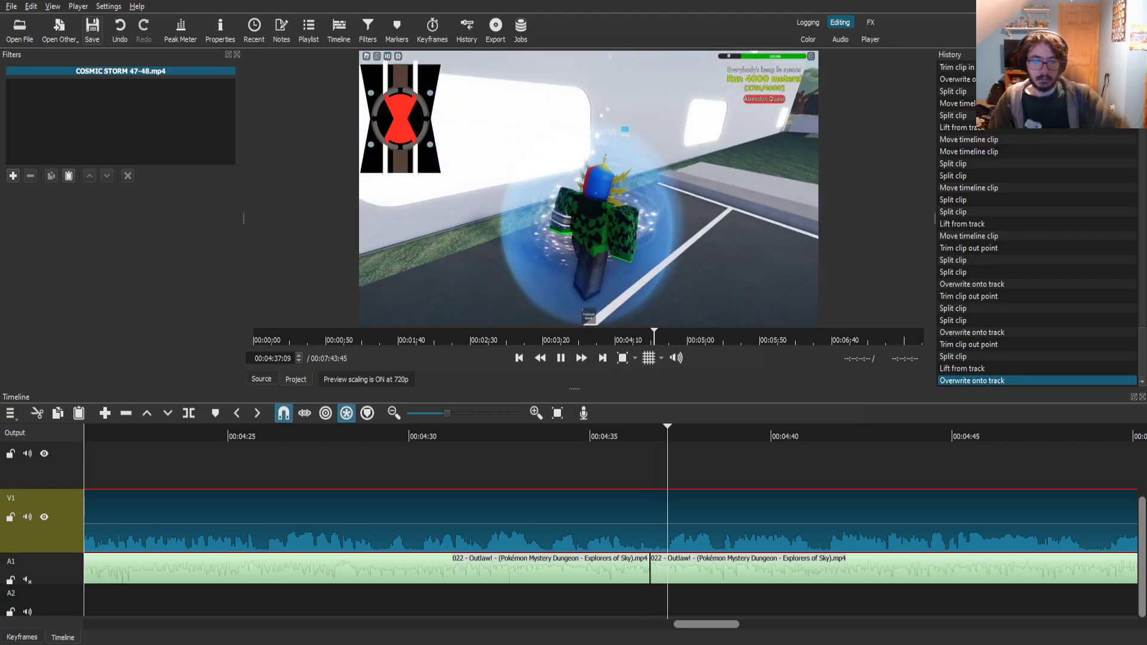
pyautogui.hotkey('ctrl', 's')
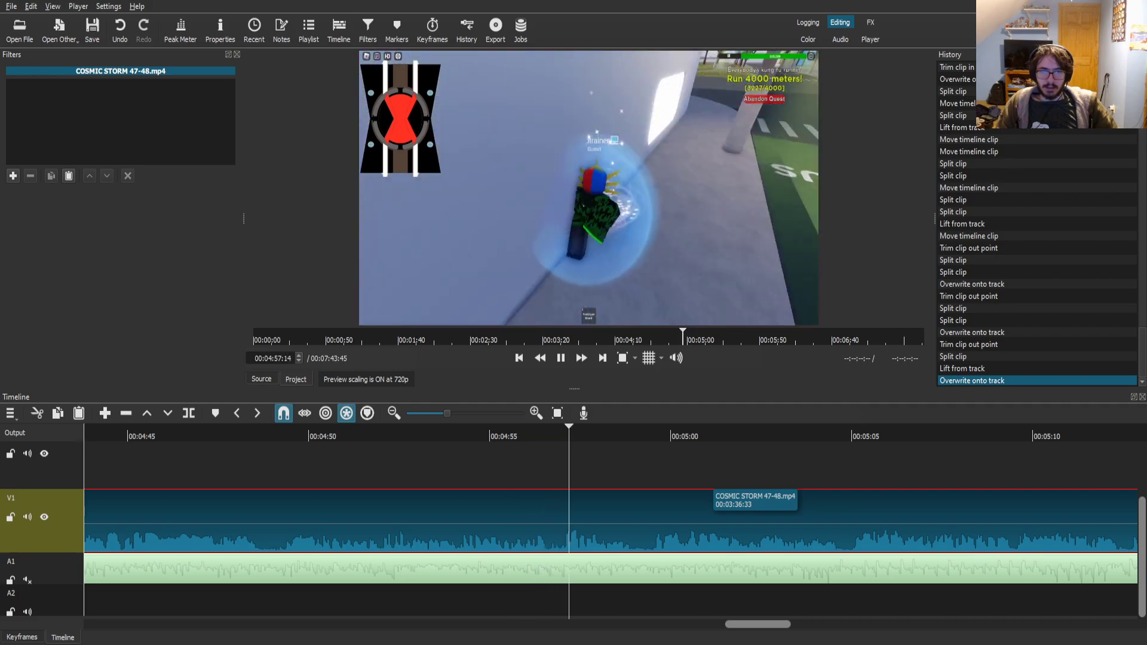
# - Return to 00:04:51:40, split the V1 gameplay clip there and select the part after the cut
pyautogui.press('space')
pyautogui.moveTo(473, 432); pyautogui.dragTo(370, 431)
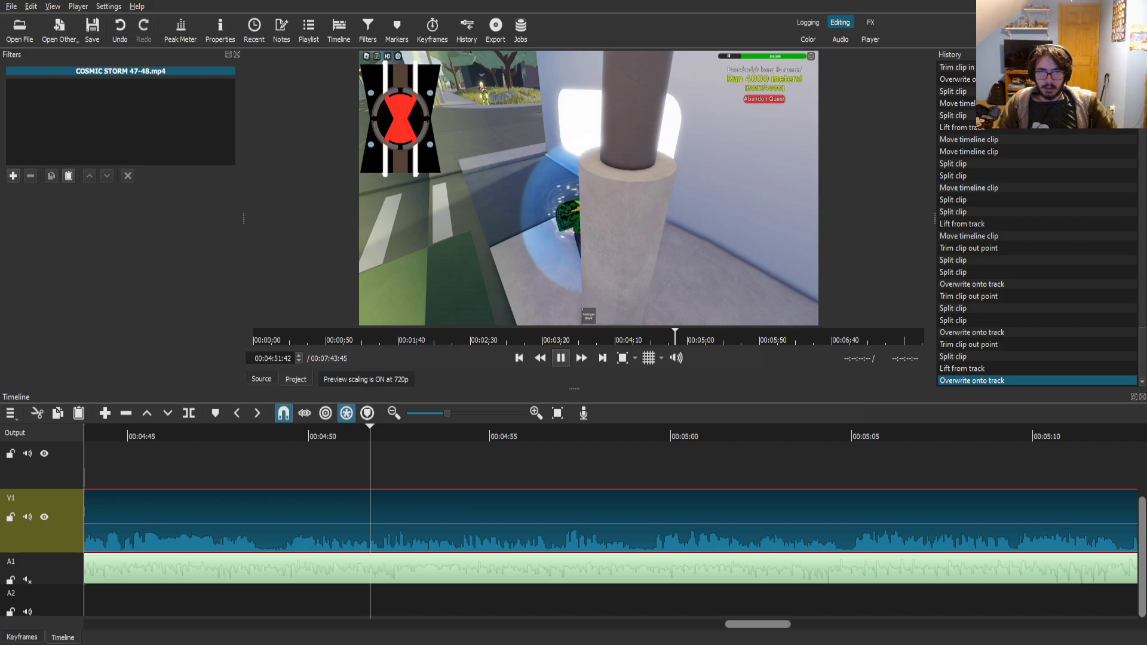
pyautogui.press('k')
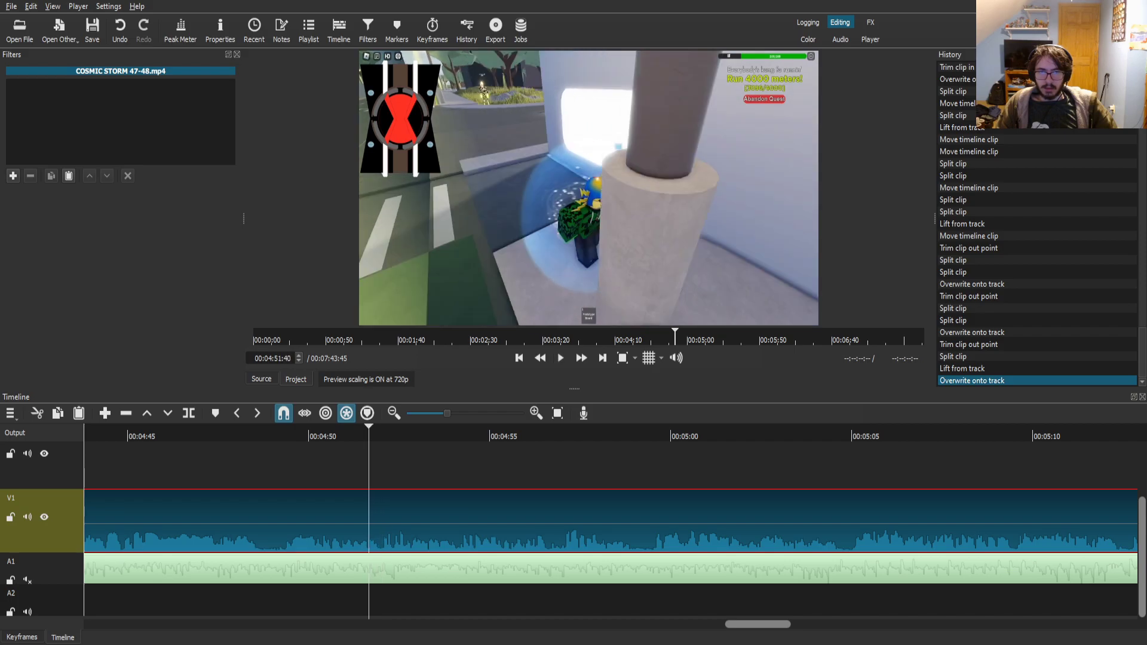
pyautogui.press('s')
pyautogui.click(430, 519)
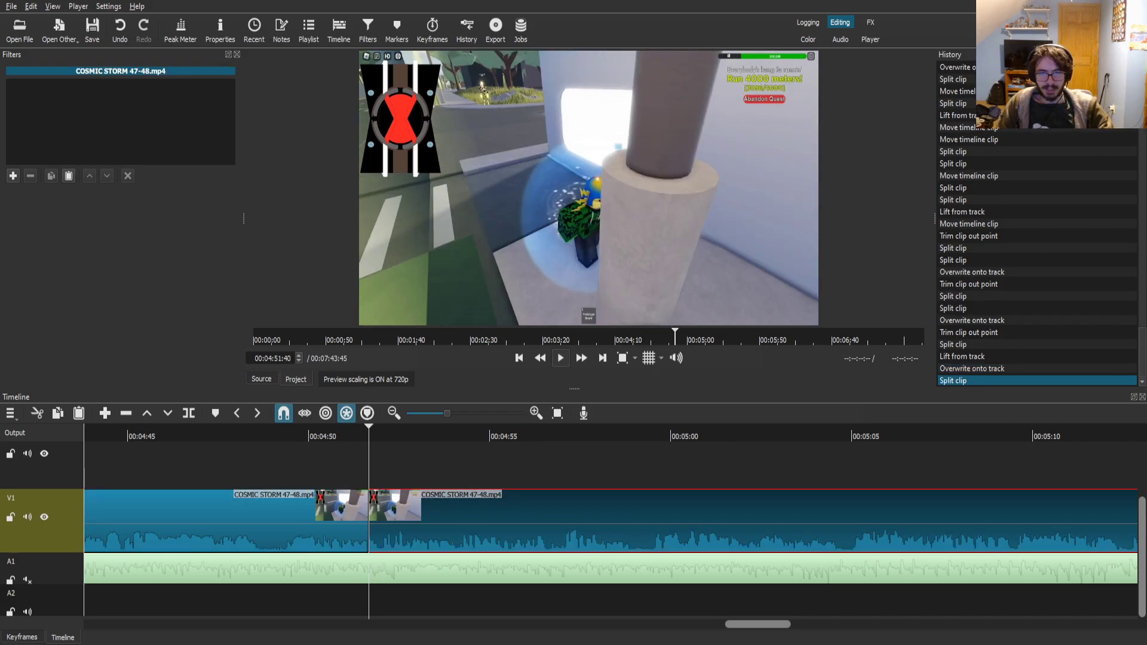
# - Find the end of the short moment frame by frame and split the V1 gameplay clip again at 00:04:52:12
pyautogui.click(560, 358)
pyautogui.click(560, 358)
pyautogui.press('space')
pyautogui.press('Left')
pyautogui.press('Left')
pyautogui.press('Left')
pyautogui.press('Left')
pyautogui.press('Left')
pyautogui.press('Left')
pyautogui.press('Left')
pyautogui.press('Left')
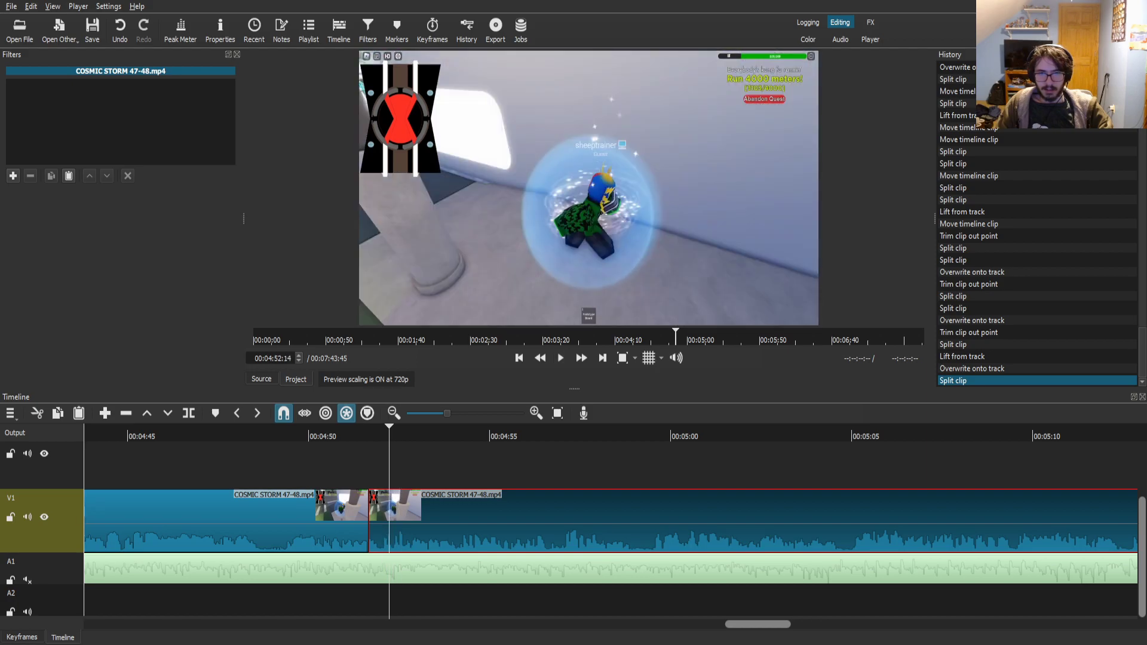
pyautogui.press('s')
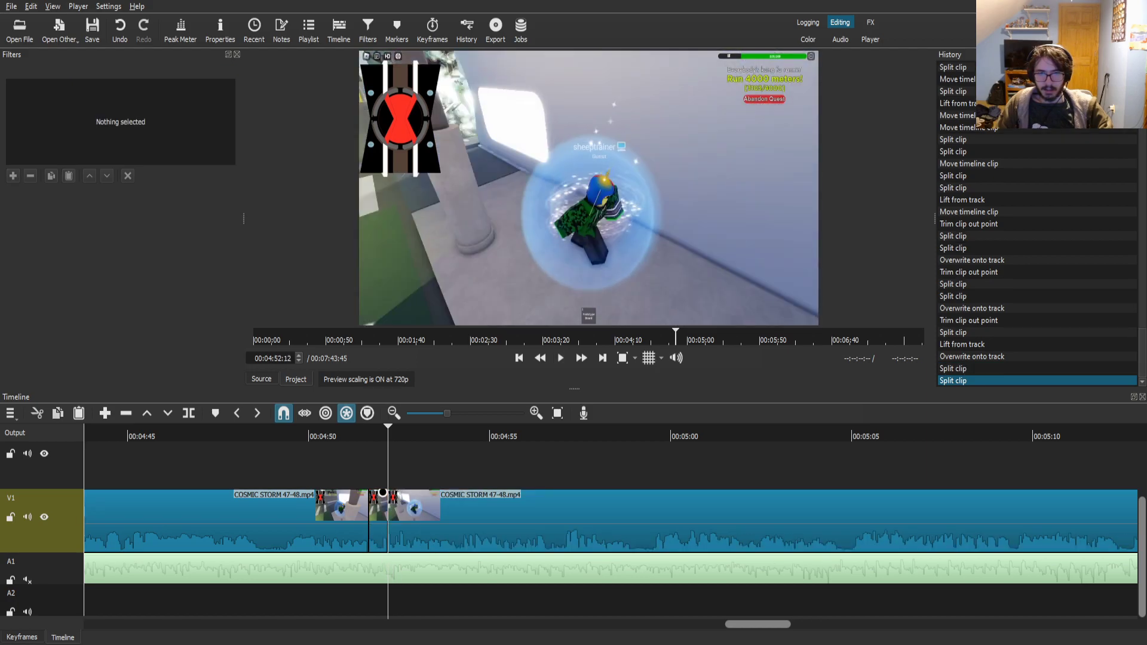
# - Add a Size, Position & Rotate filter to the short split segment, zoom it to 280% and position it at about -965, -219
pyautogui.click(380, 519)
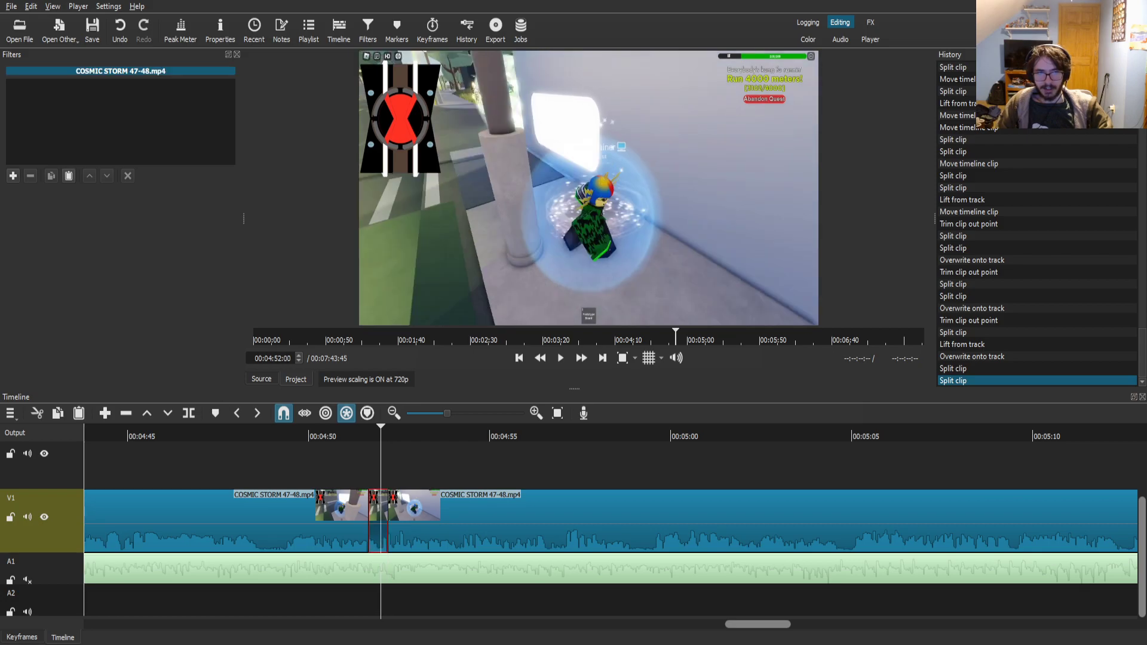
pyautogui.write('fsl')
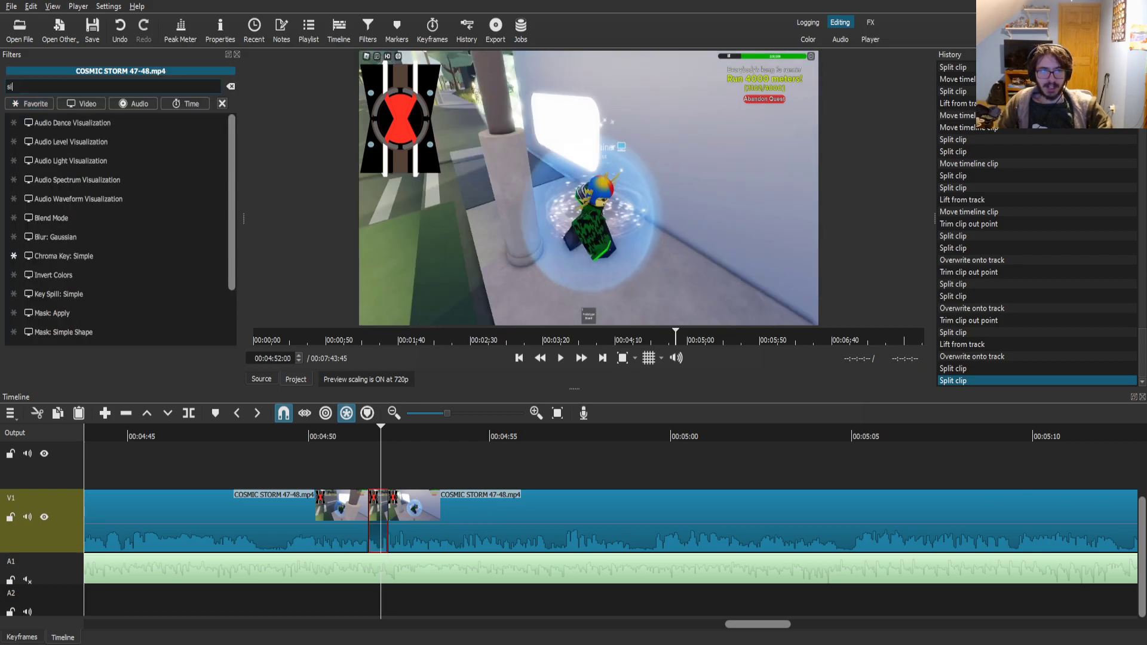
pyautogui.press('Return')
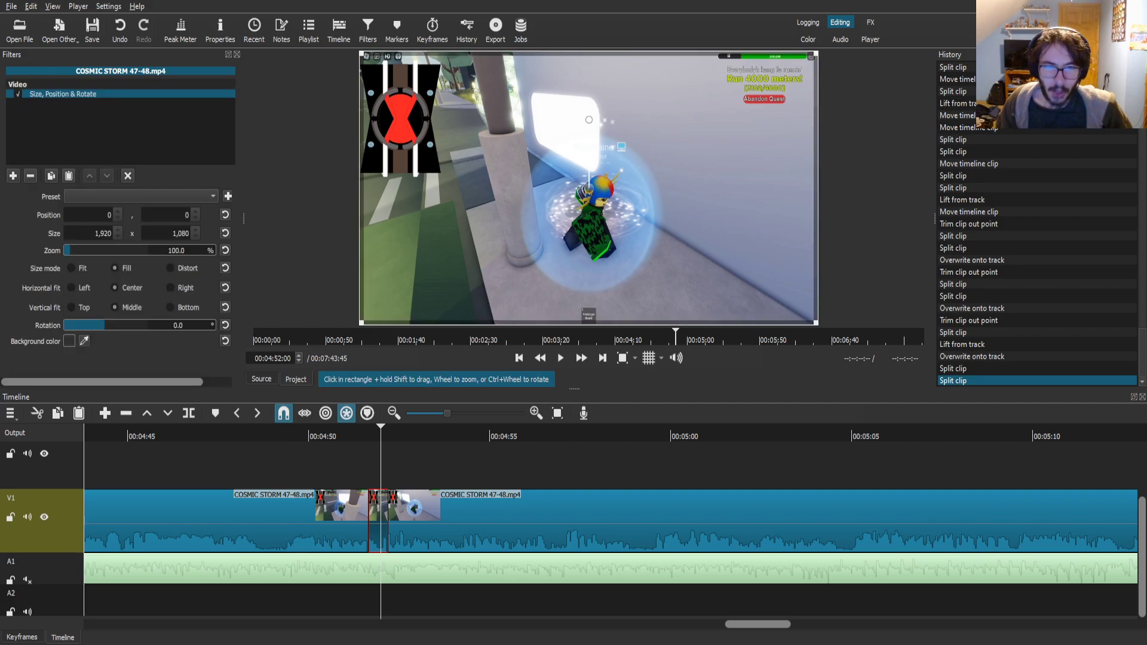
pyautogui.scroll(9, 588, 120)
pyautogui.moveTo(588, 187); pyautogui.dragTo(813, 348)
pyautogui.scroll(9, 634, 166)
pyautogui.moveTo(633, 166); pyautogui.dragTo(593, 193)
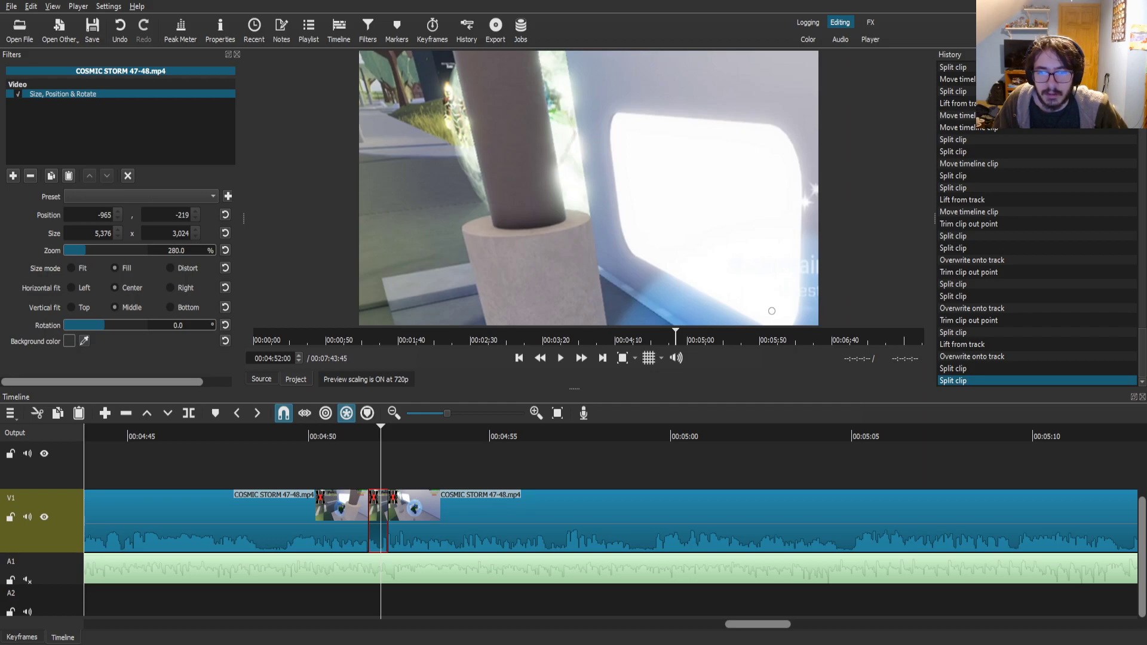
# - Add the SMG4 FOR THE MOTHERLAND sound effect to A2, cut off its opening moment and align it with the start of the zoomed segment
pyautogui.click(262, 379)
pyautogui.click(560, 358)
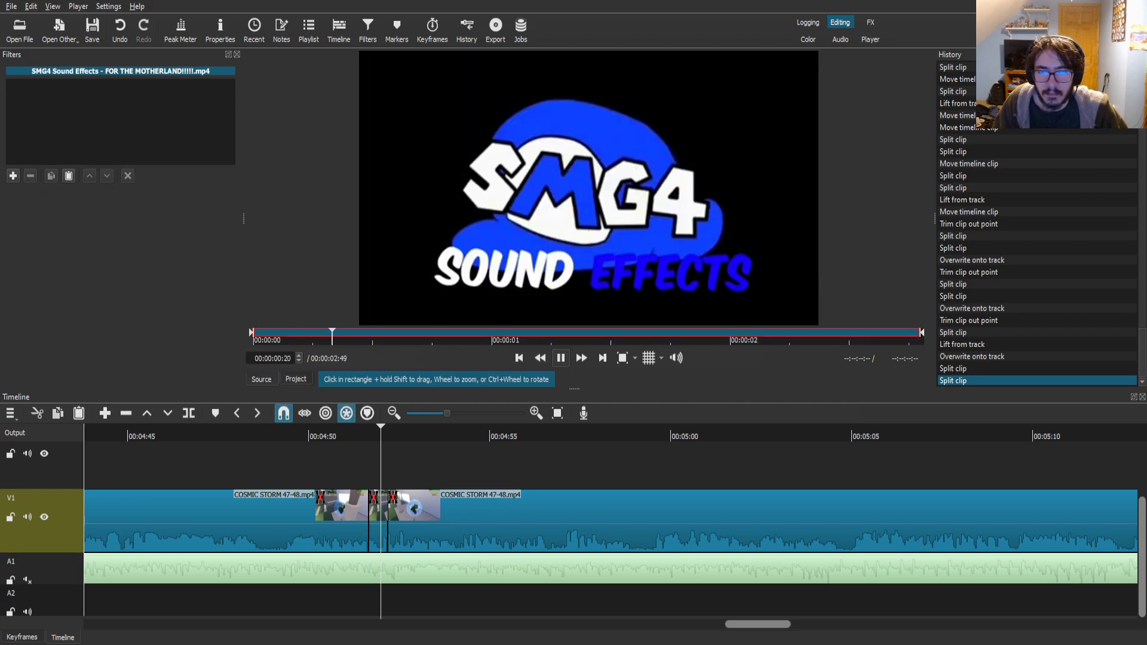
pyautogui.moveTo(556, 269); pyautogui.dragTo(376, 600)
pyautogui.click(374, 436)
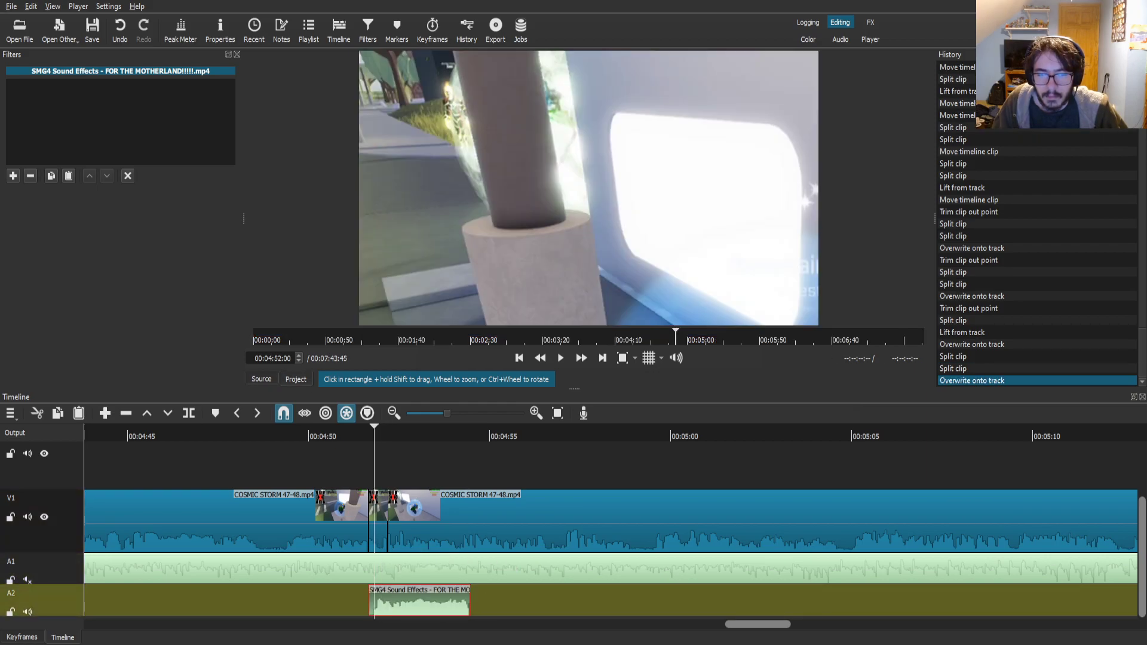
pyautogui.press('s')
pyautogui.moveTo(418, 602); pyautogui.dragTo(413, 602)
pyautogui.click(413, 602)
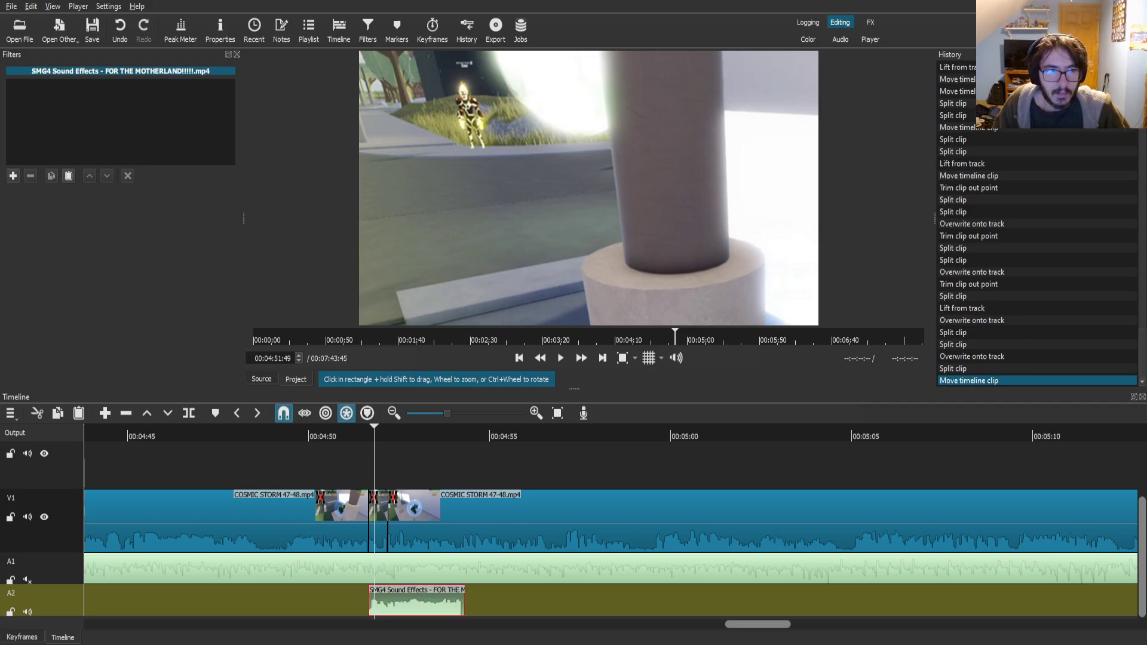
# - Add a Gain / Volume filter at -10.0 dB to the sound effect on A2
pyautogui.click(13, 176)
pyautogui.write('ga')
pyautogui.click(50, 159)
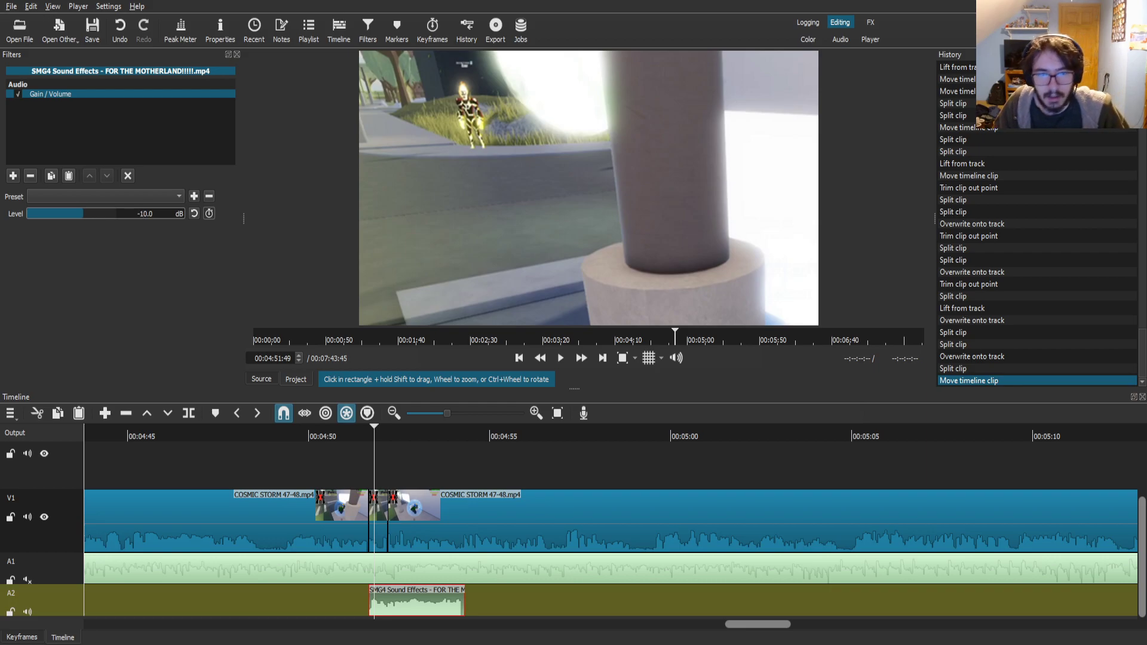
# - Play back the zoomed segment with its sound effect and save the project
pyautogui.click(412, 514)
pyautogui.click(355, 435)
pyautogui.click(560, 358)
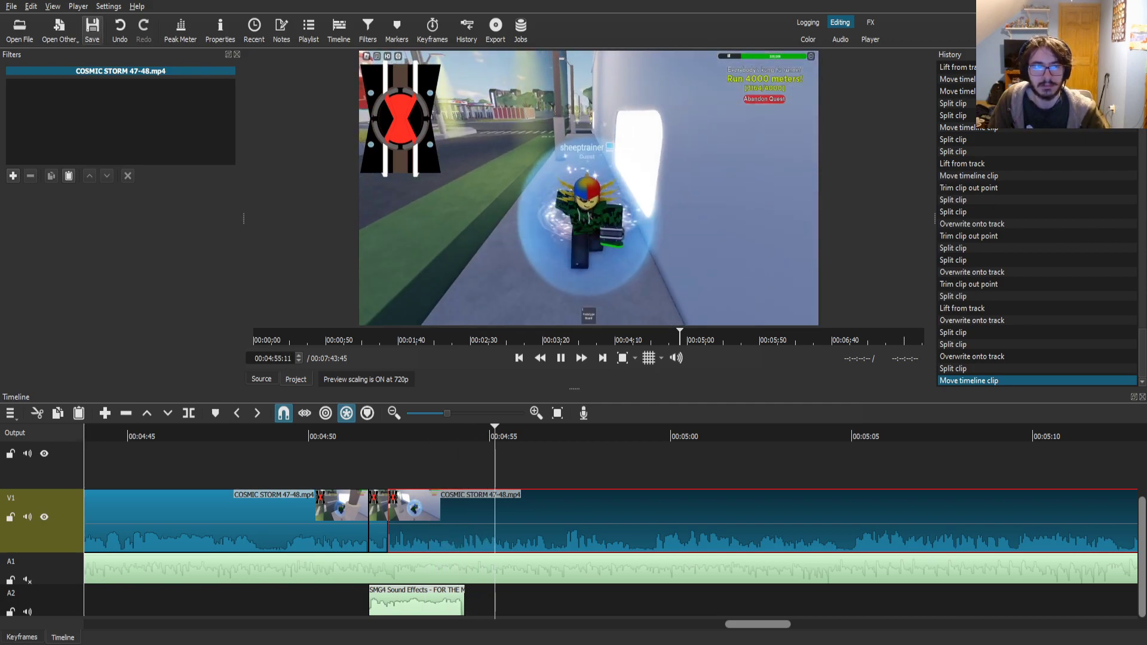
pyautogui.hotkey('ctrl', 's')
# - Isolate a short section of the V1 gameplay clip with splits at 00:04:54:15 and about 00:04:56
pyautogui.click(456, 435)
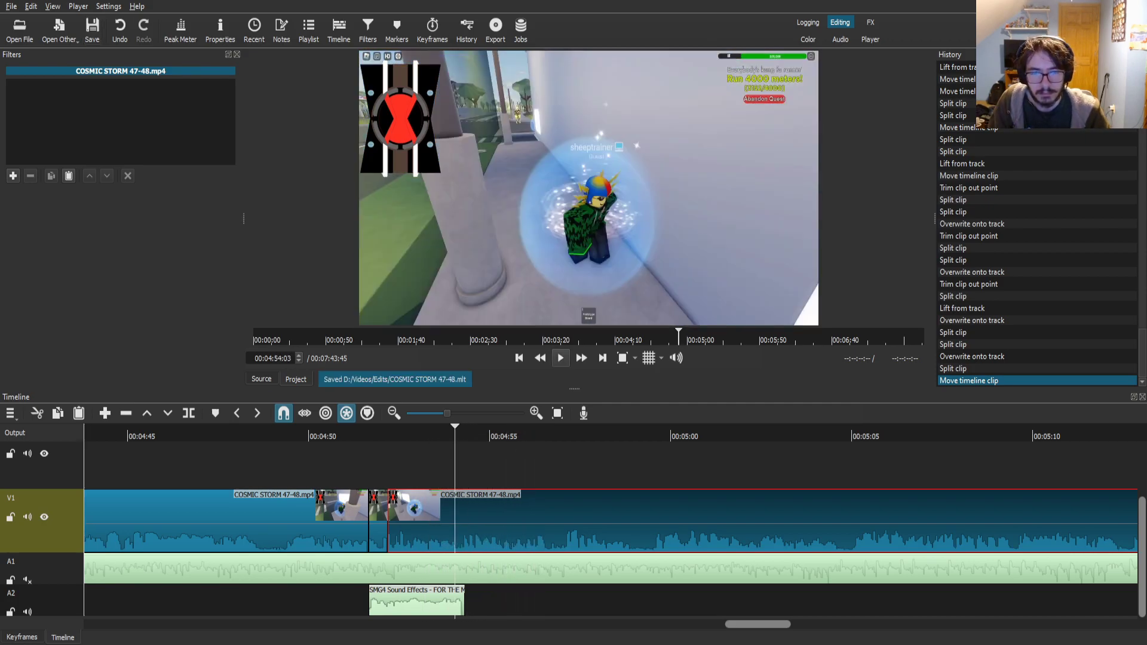
pyautogui.click(560, 359)
pyautogui.press('space')
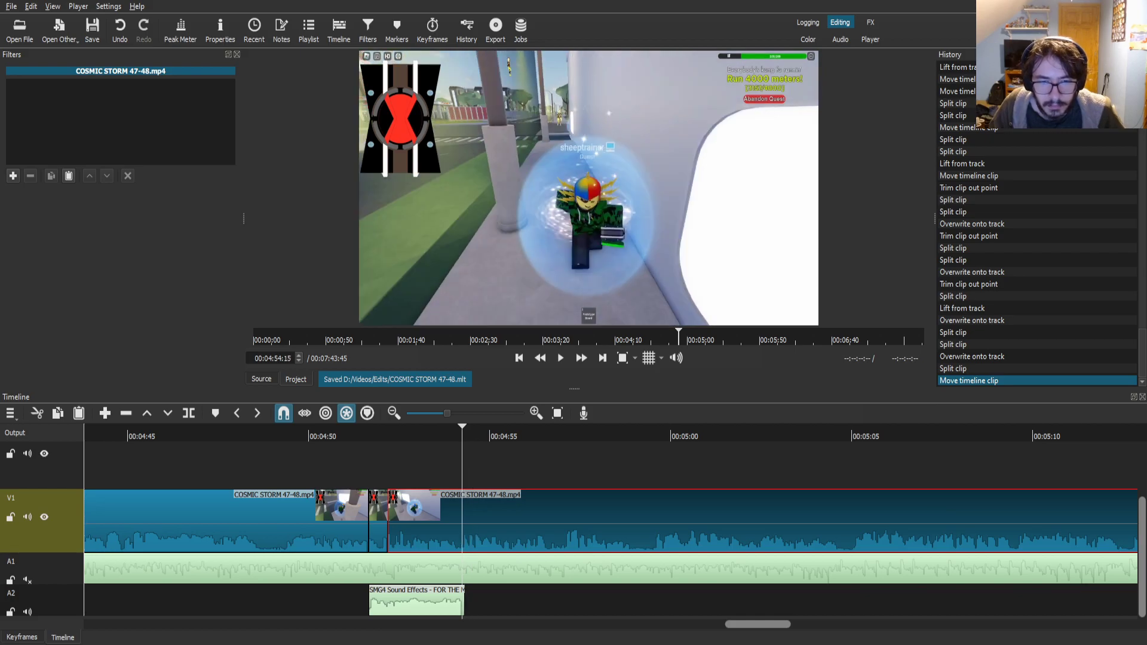
pyautogui.press('s')
pyautogui.click(597, 514)
pyautogui.press('space')
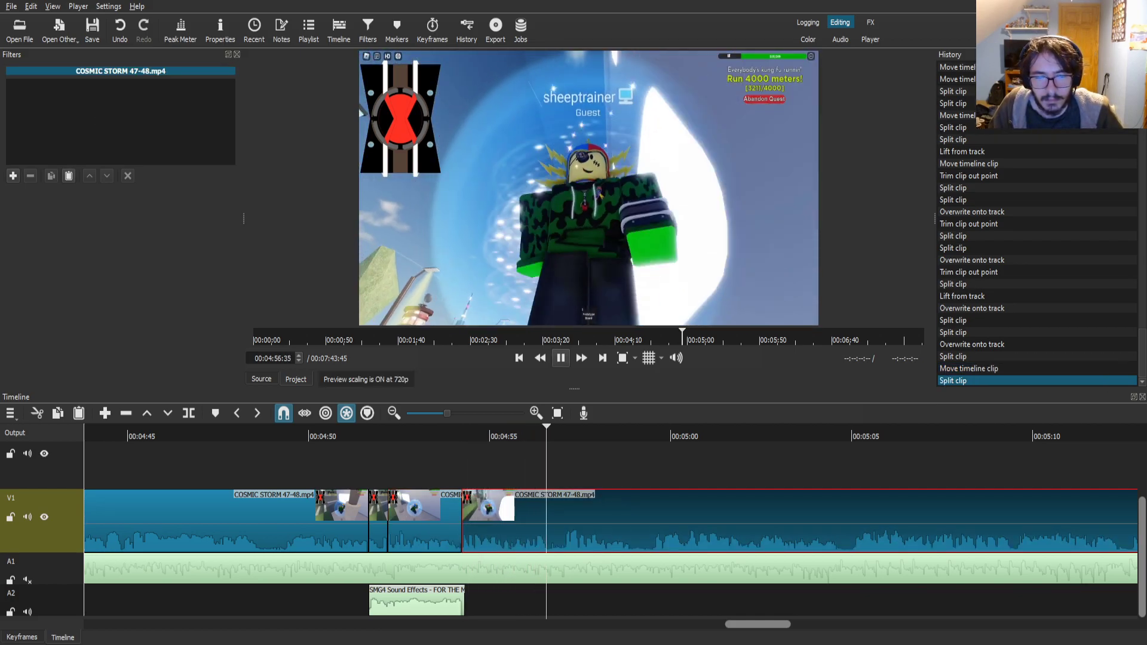
pyautogui.moveTo(512, 436)
pyautogui.mouseDown()
pyautogui.moveTo(531, 436)
pyautogui.moveTo(504, 436)
pyautogui.mouseUp()
pyautogui.press('s')
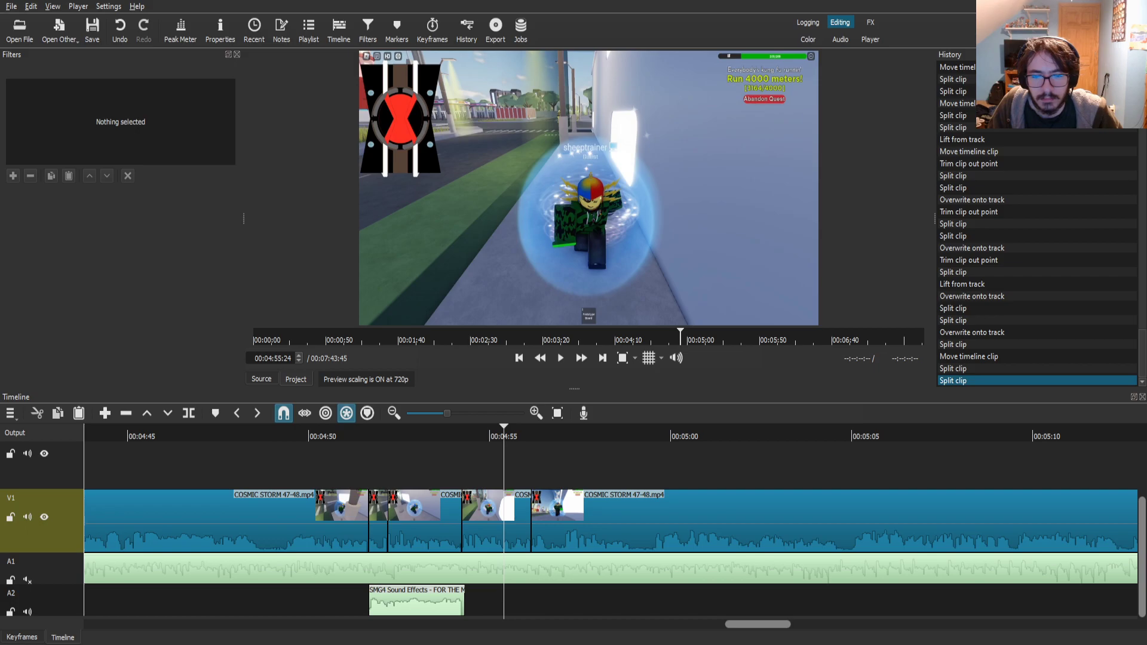
# - Place PepeWhat.png on the video track above V1 and trim both ends to span the newly split gameplay section
pyautogui.moveTo(588, 188); pyautogui.dragTo(466, 465)
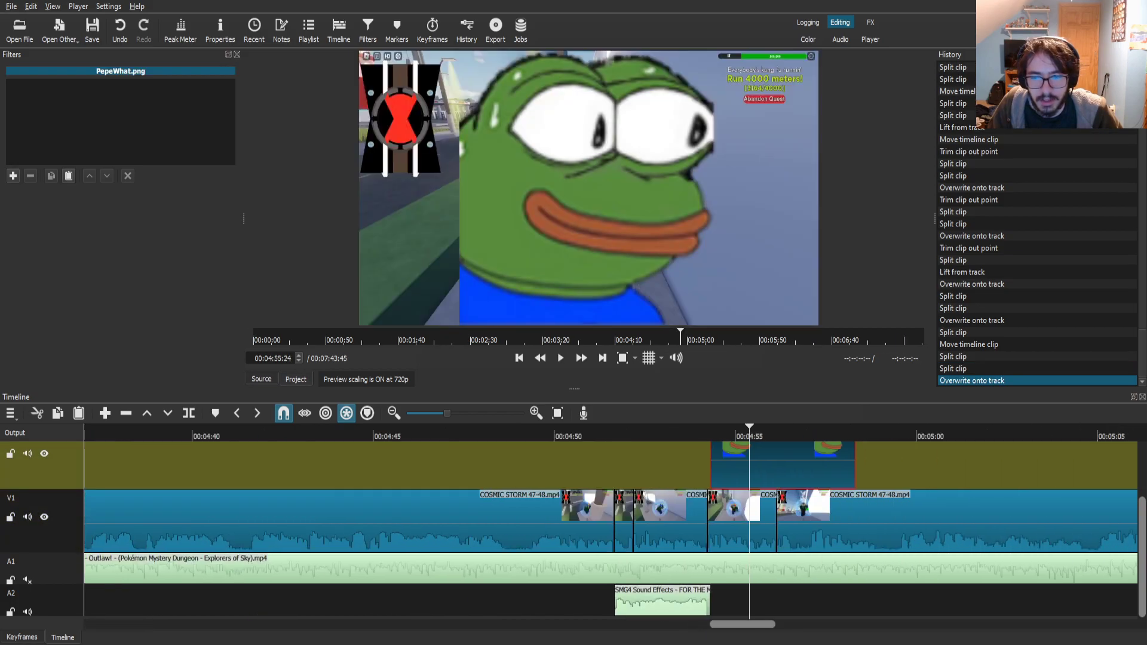
pyautogui.moveTo(739, 467); pyautogui.dragTo(644, 465)
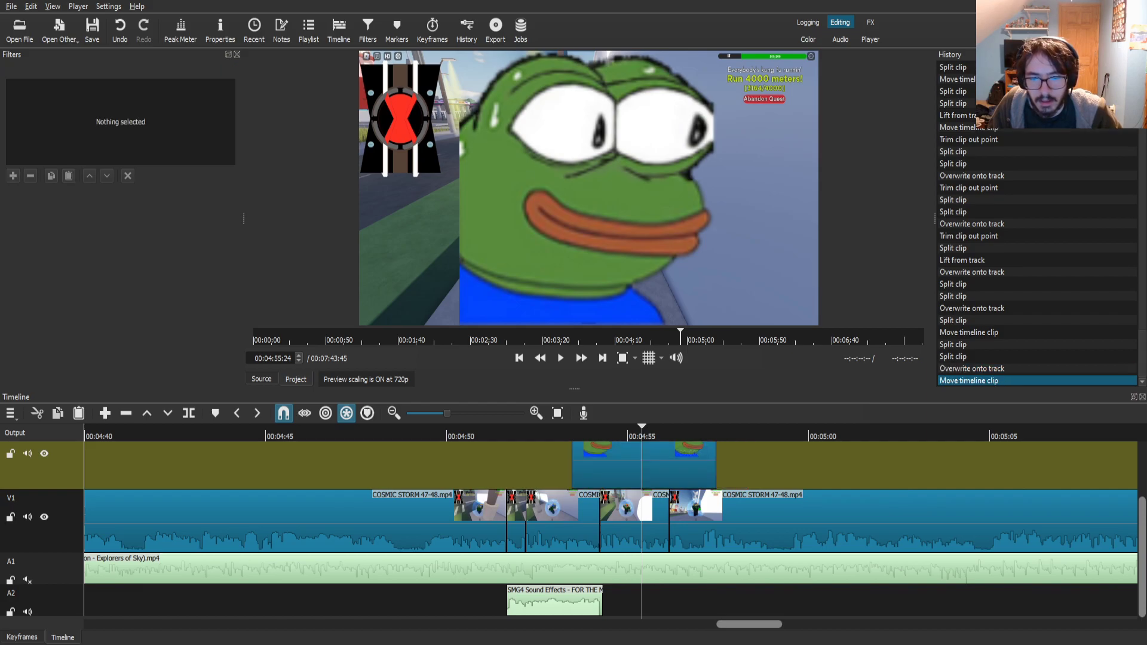
pyautogui.moveTo(573, 465); pyautogui.dragTo(601, 465)
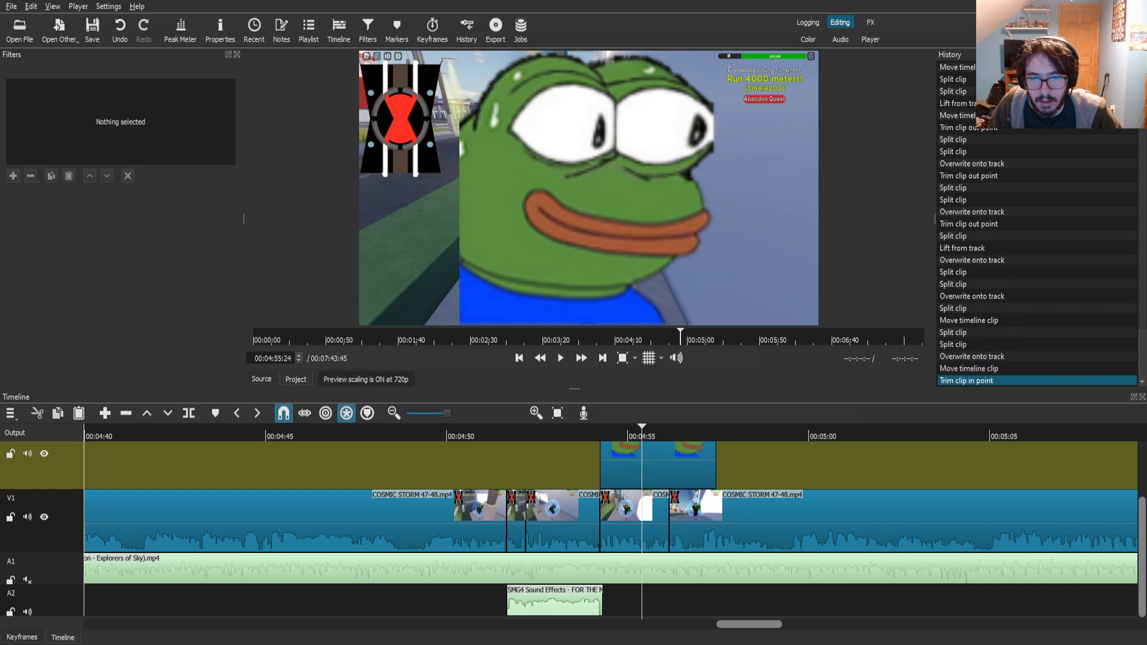
pyautogui.moveTo(715, 465); pyautogui.dragTo(669, 465)
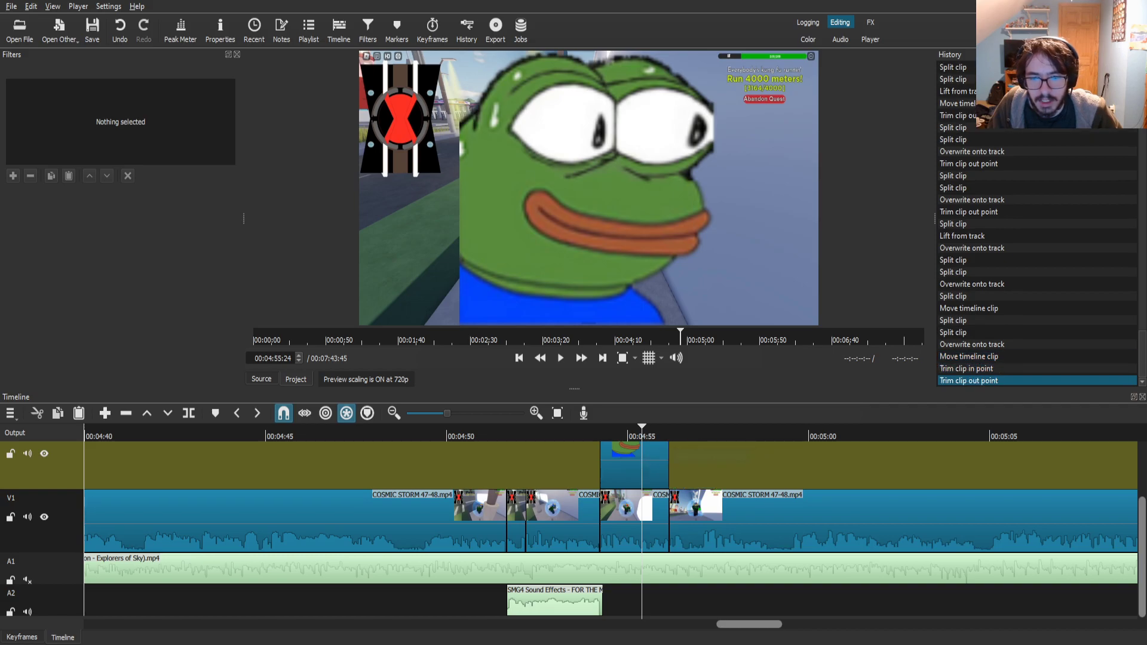
# - Add a Size, Position & Rotate filter to PepeWhat.png, scale it to 60.9% and place it in the frame's lower-left corner at -9, 429
pyautogui.click(13, 176)
pyautogui.write('siz')
pyautogui.click(63, 142)
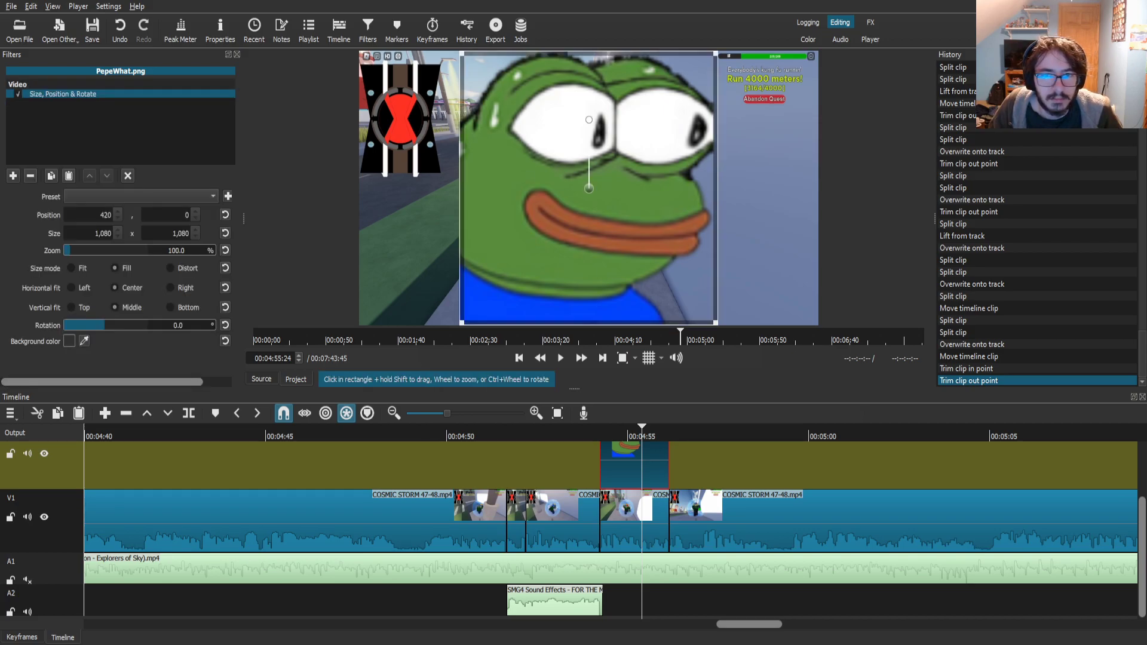
pyautogui.moveTo(589, 188); pyautogui.dragTo(486, 190)
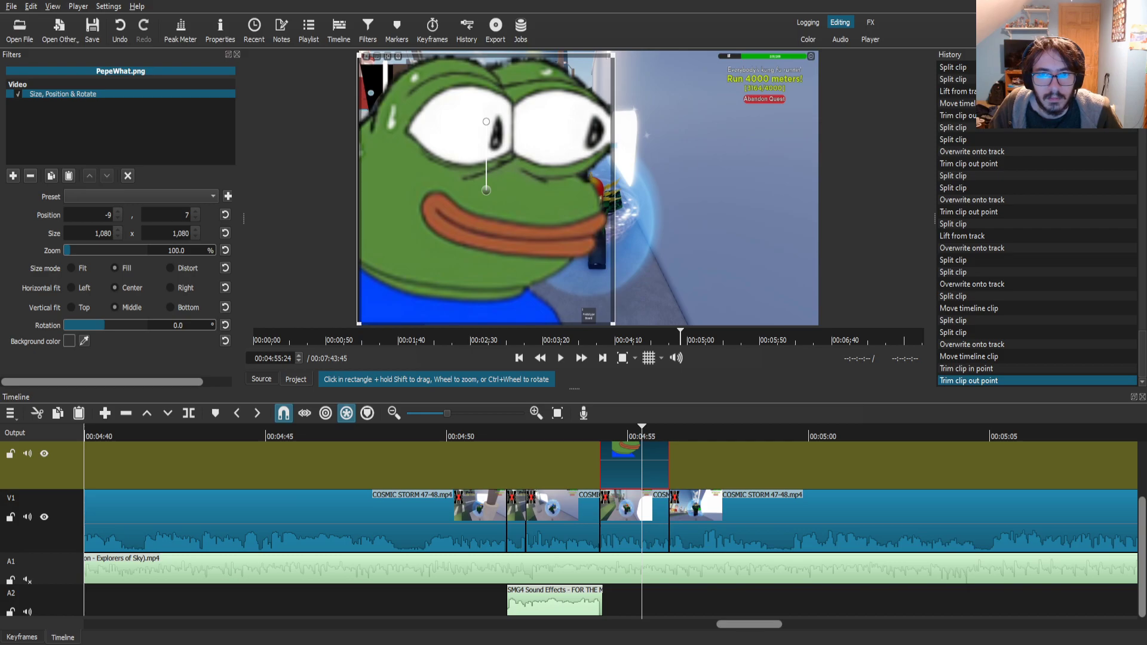
pyautogui.moveTo(613, 55); pyautogui.dragTo(512, 161)
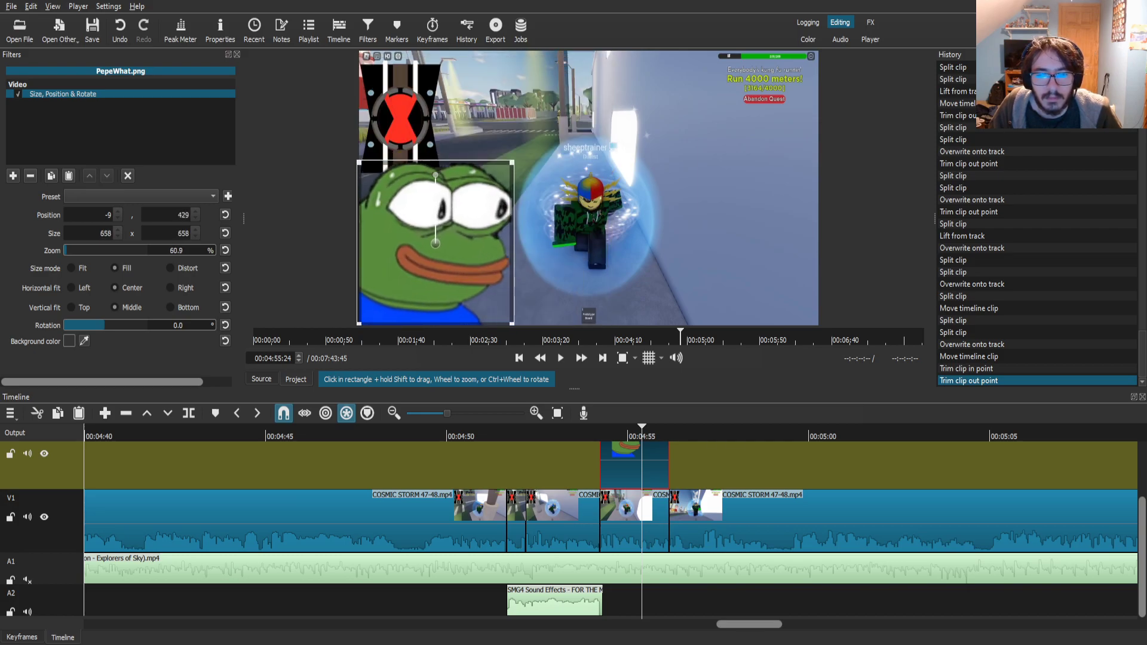
# - Save the project and play back the gameplay from before the Pepe overlay
pyautogui.click(735, 525)
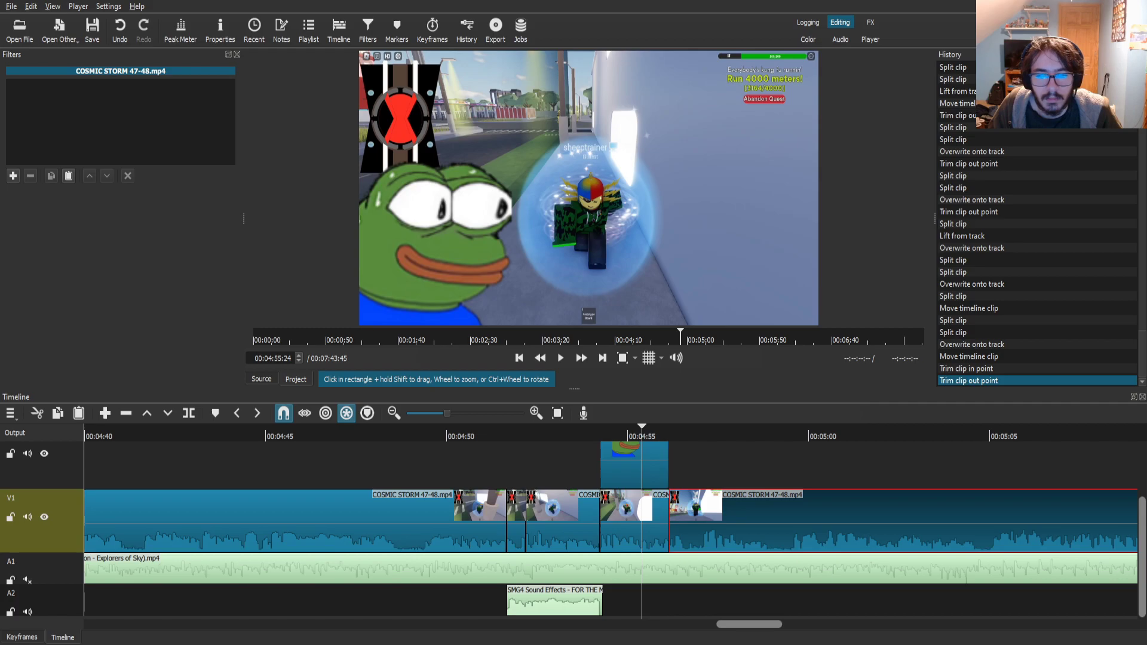
pyautogui.click(92, 30)
pyautogui.moveTo(642, 434); pyautogui.dragTo(498, 434)
pyautogui.scroll(-3, 693, 511)
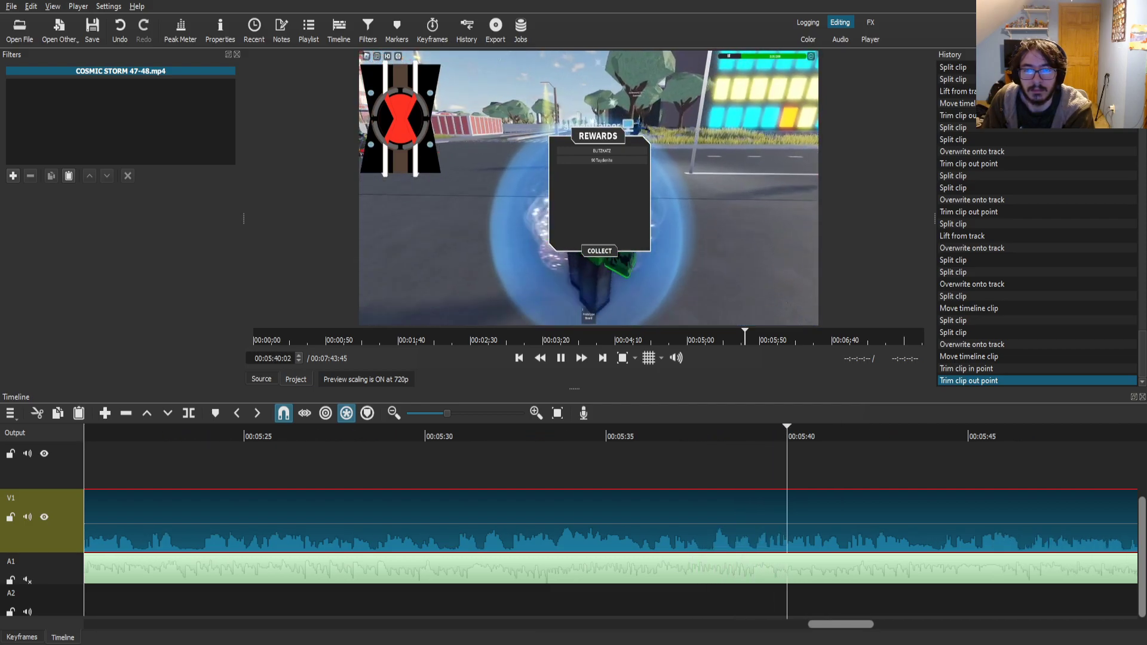
# - Isolate the rewards window moment on the V1 gameplay clip with splits at about 00:05:36 and 00:05:37:39, and select that segment
pyautogui.moveTo(538, 436); pyautogui.dragTo(510, 428)
pyautogui.press('space')
pyautogui.press('space')
pyautogui.press('space')
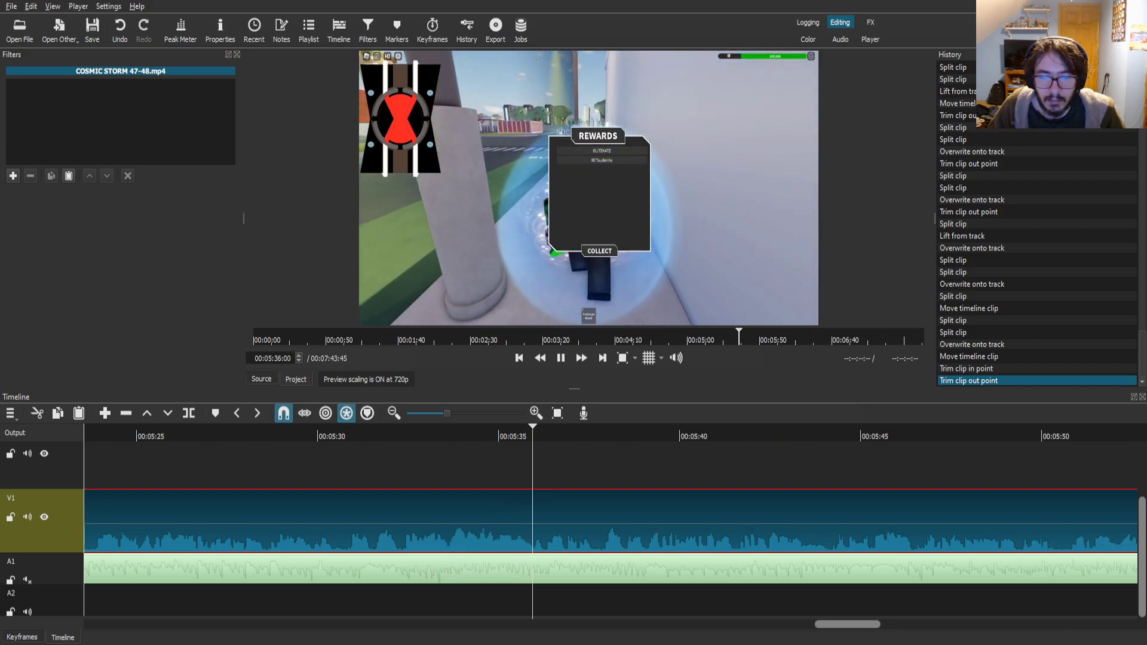
pyautogui.press('space')
pyautogui.press('s')
pyautogui.click(637, 515)
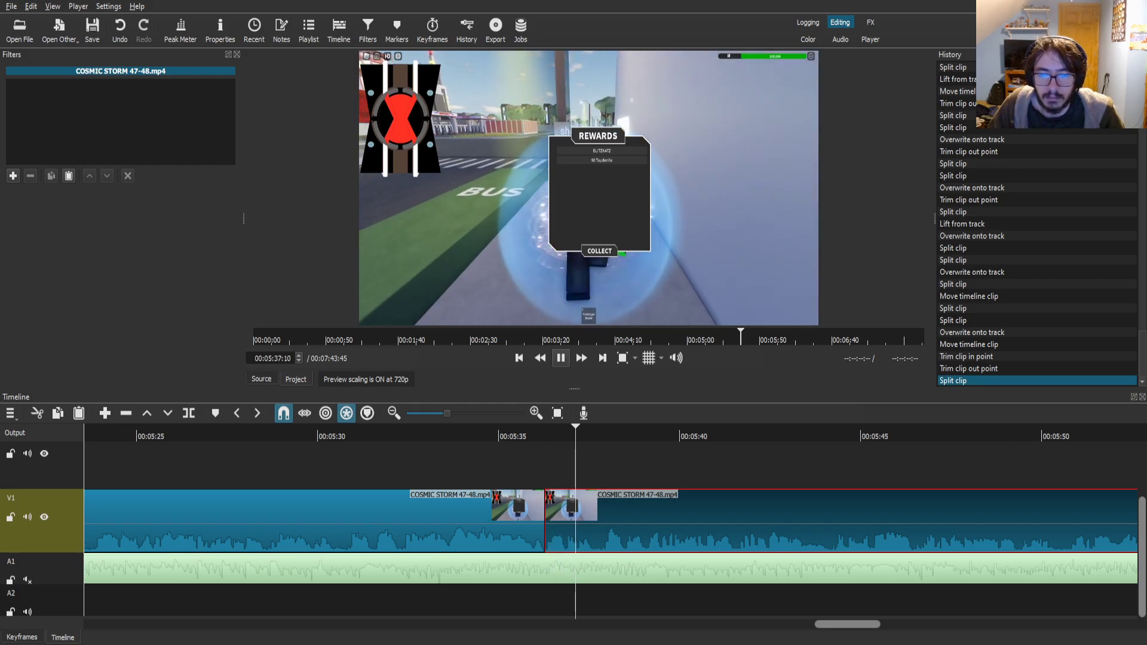
pyautogui.press('space')
pyautogui.press('s')
pyautogui.click(555, 521)
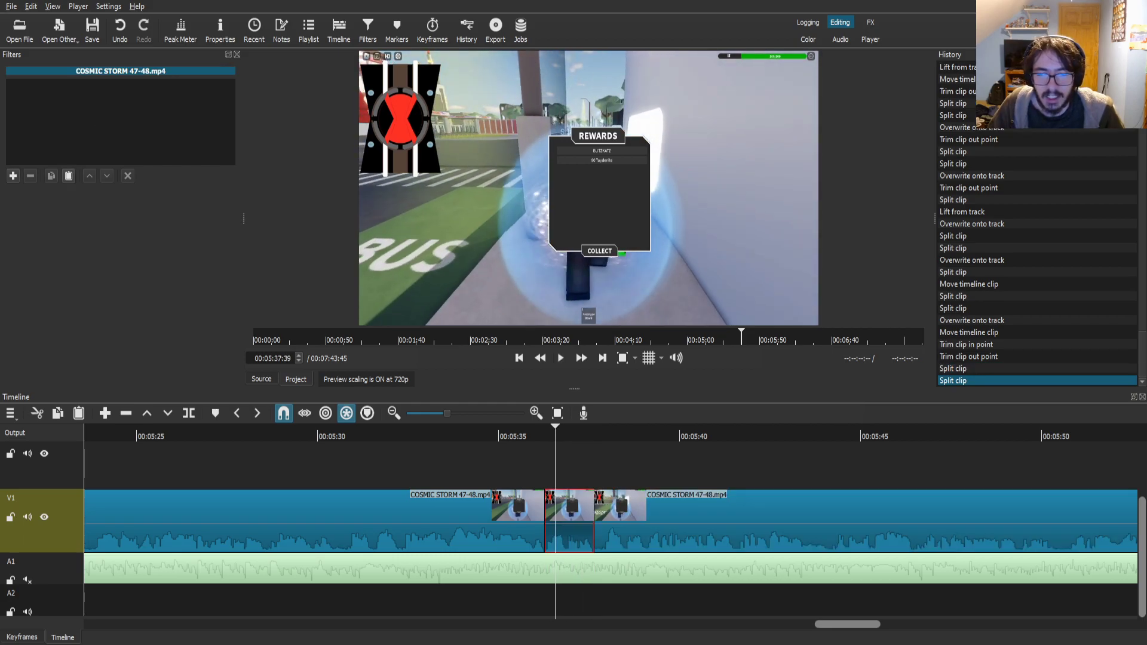
# - Add a Size, Position & Rotate filter to the rewards window segment and zoom it to 190%
pyautogui.write('fsiz')
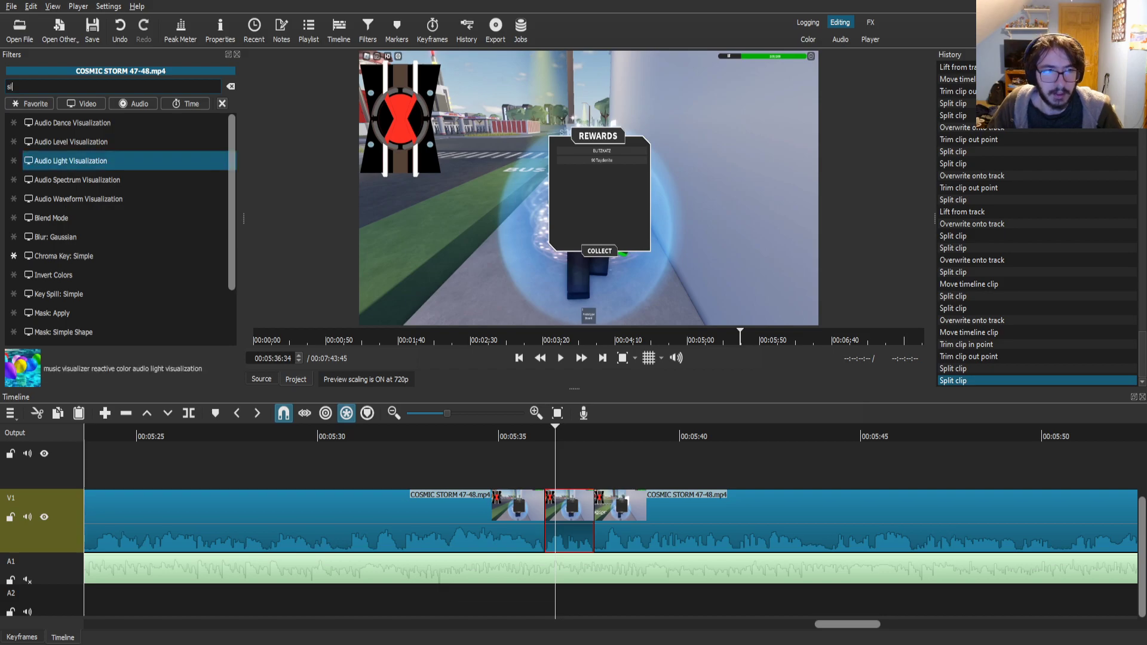
pyautogui.click(119, 141)
pyautogui.scroll(7, 588, 189)
pyautogui.scroll(2, 588, 188)
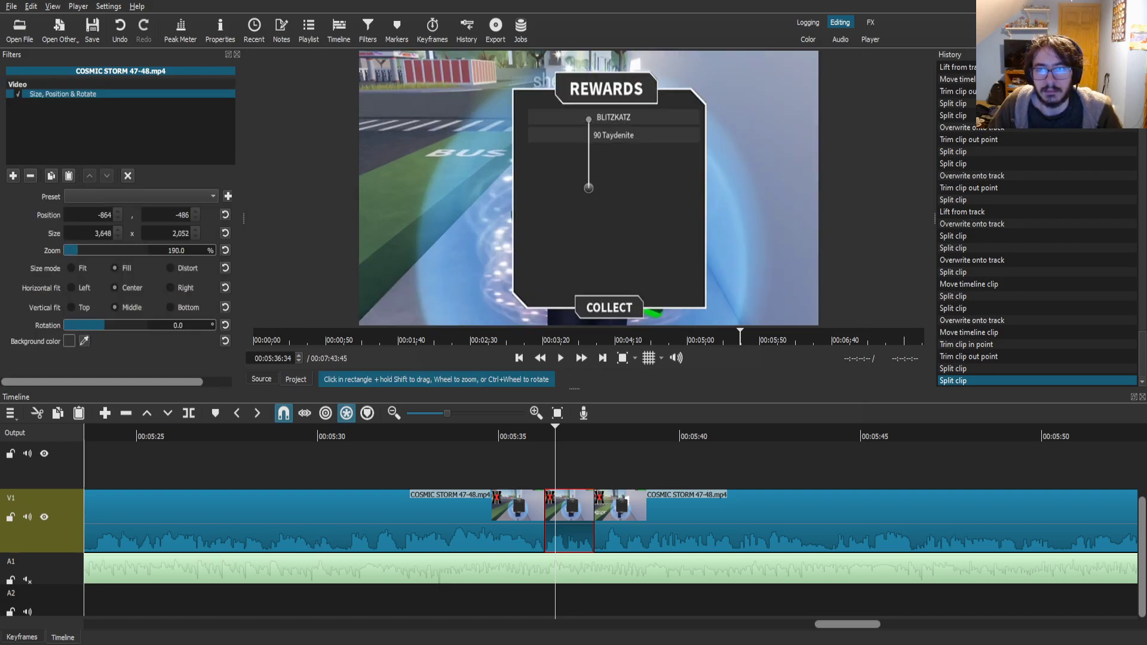
# - Play back the zoomed rewards segment and save the project
pyautogui.click(615, 521)
pyautogui.moveTo(554, 433); pyautogui.dragTo(540, 433)
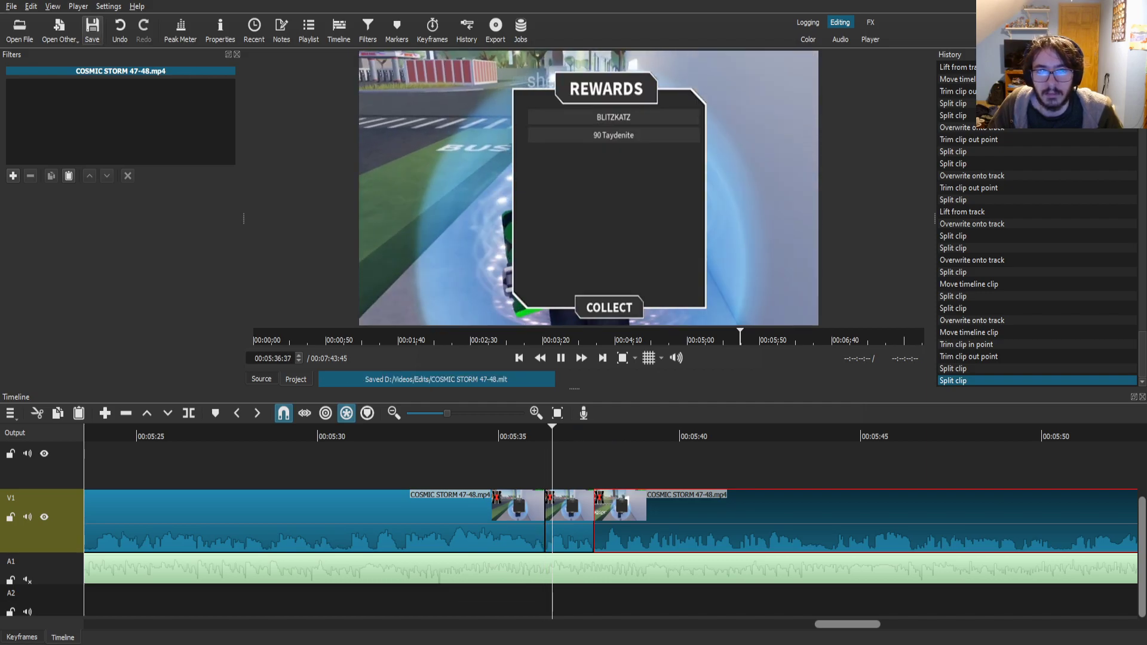
pyautogui.hotkey('ctrl', 's')
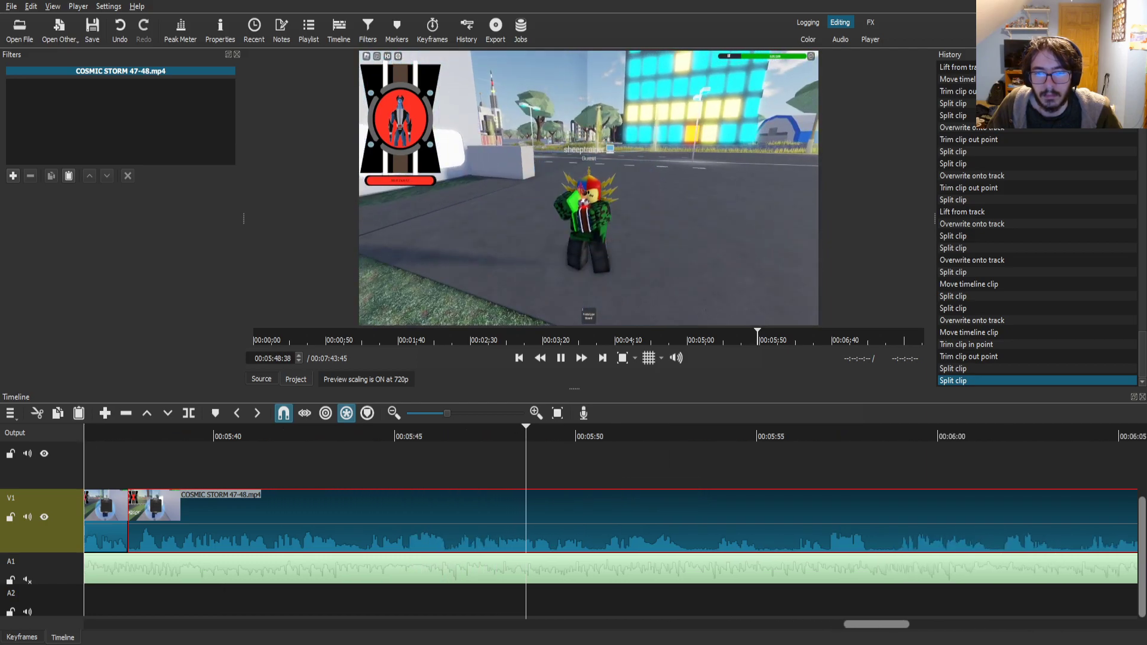
# - Return to about 00:05:46, find the start of the unwanted gameplay and split the V1 clip at 00:05:47:28
pyautogui.moveTo(437, 436); pyautogui.dragTo(447, 436)
pyautogui.press('space')
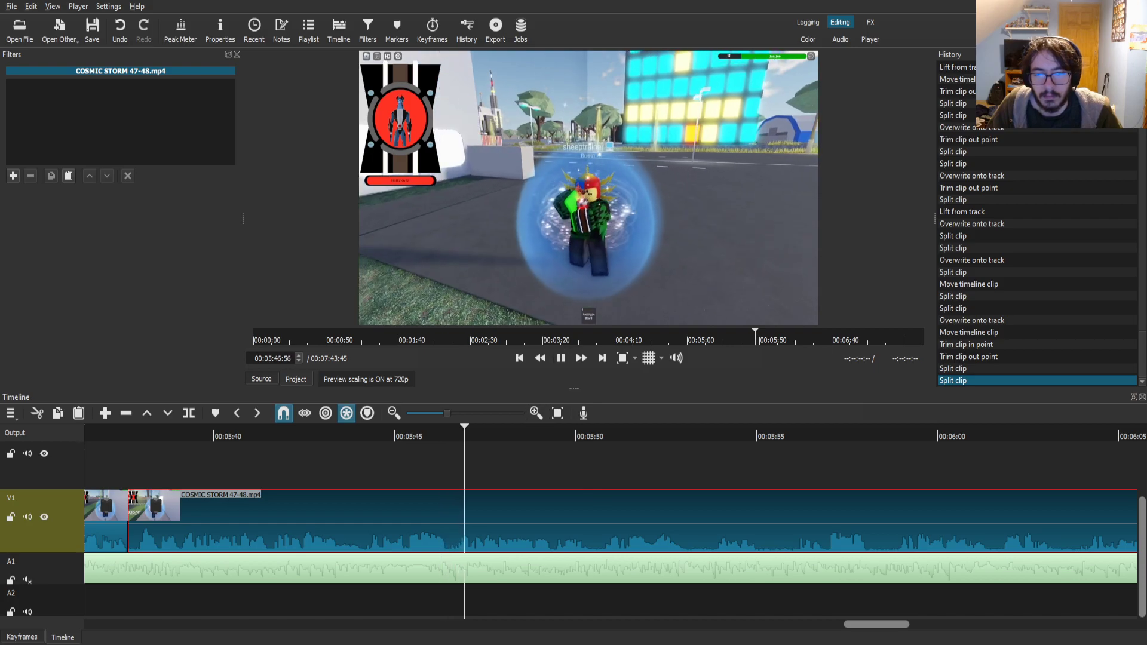
pyautogui.press('space')
pyautogui.press('s')
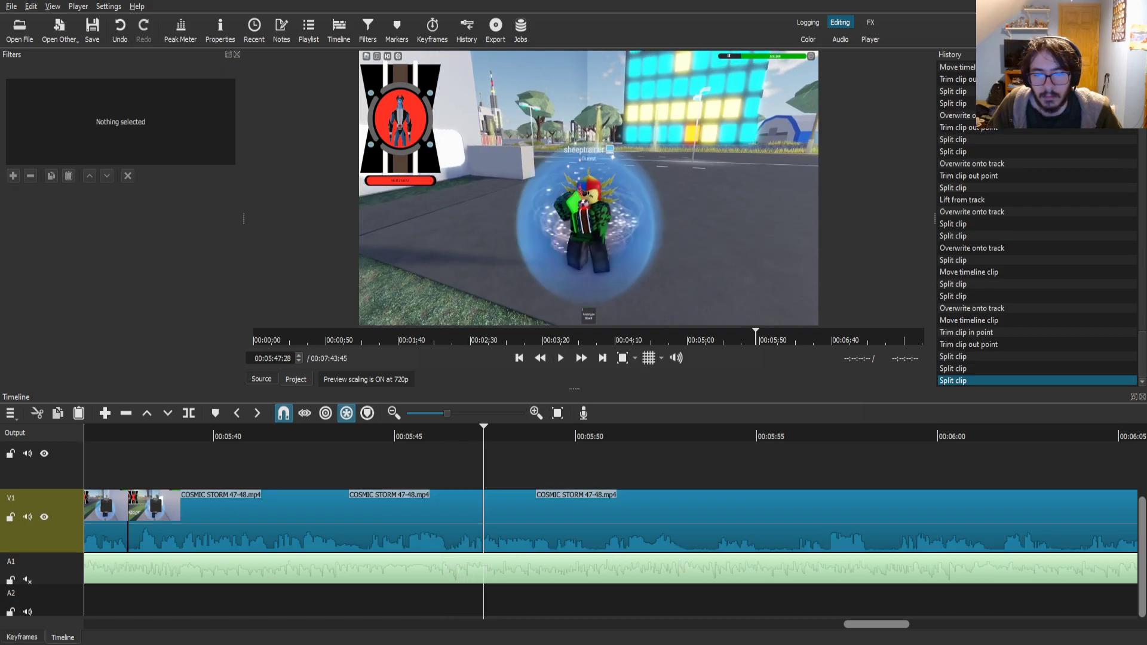
# - Split the V1 clip at 00:05:50:19 and move the remaining gameplay back over the unwanted section to the 00:05:47:28 cut
pyautogui.click(540, 511)
pyautogui.moveTo(545, 437); pyautogui.dragTo(556, 436)
pyautogui.press('space')
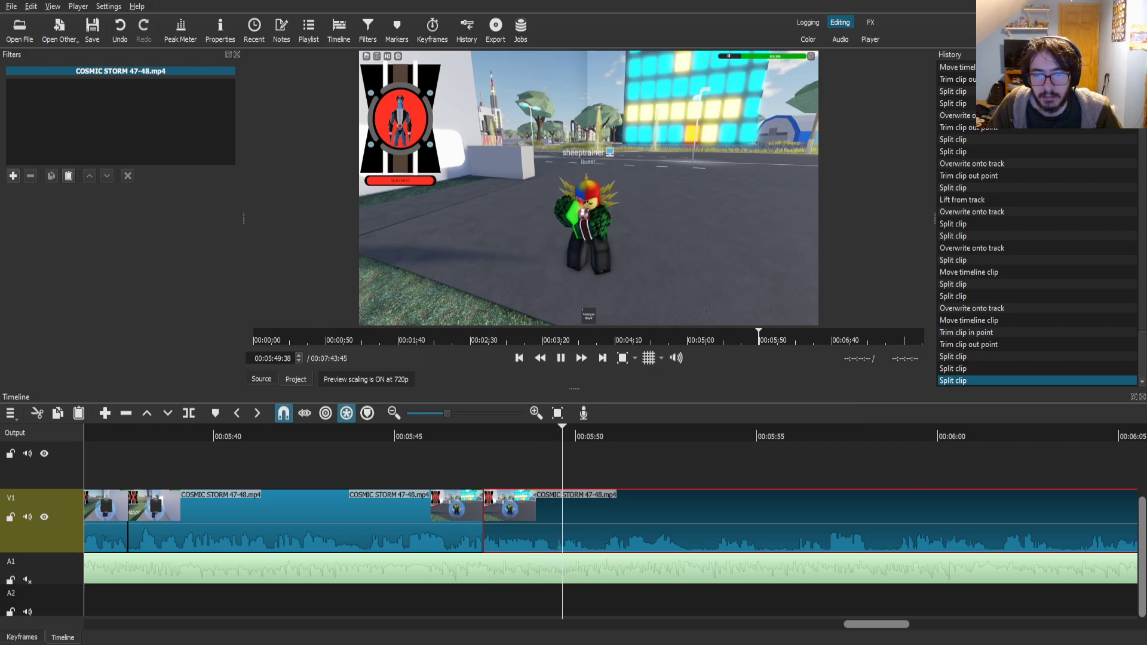
pyautogui.press('space')
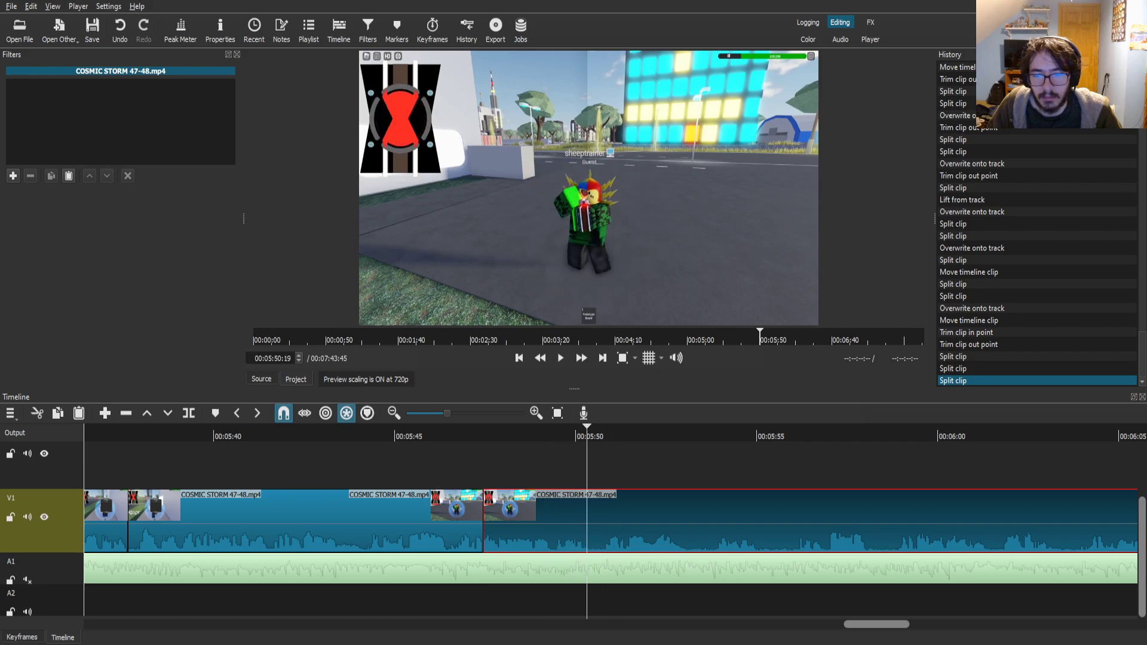
pyautogui.press('s')
pyautogui.moveTo(648, 515); pyautogui.dragTo(545, 515)
# - Play back the new gameplay join, save the project and select the V1 clip after the cut
pyautogui.click(466, 436)
pyautogui.press('space')
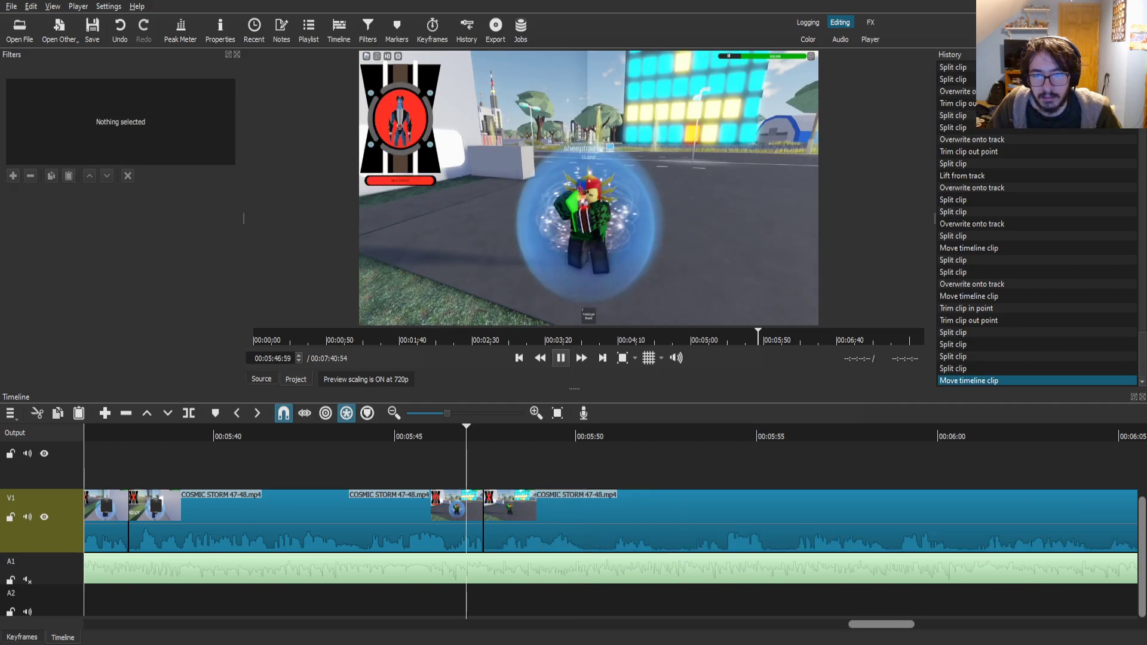
pyautogui.hotkey('ctrl', 's')
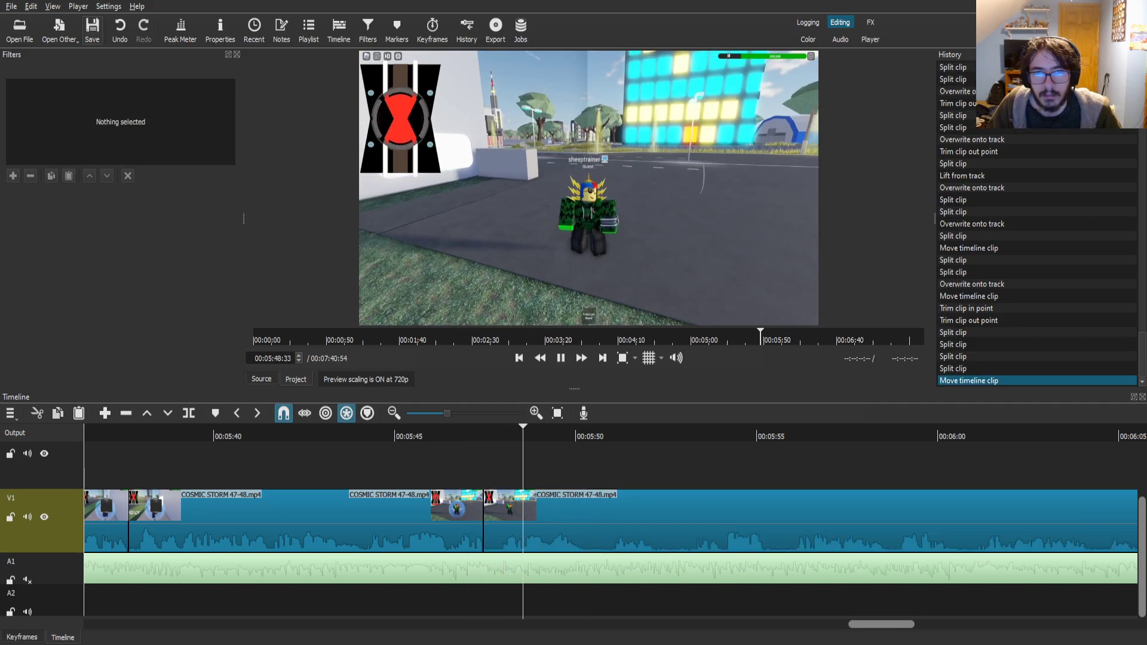
pyautogui.click(603, 515)
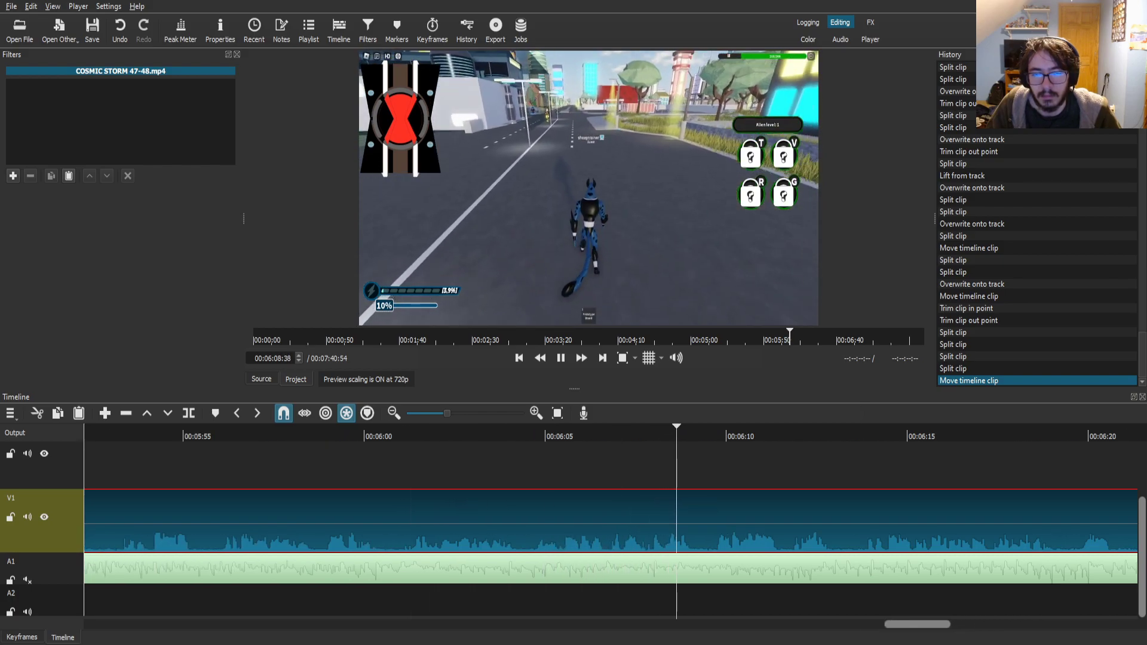
# - Return to just before 00:06:05, split the V1 gameplay clip at 00:06:05:30 and resume playback
pyautogui.click(536, 436)
pyautogui.click(561, 358)
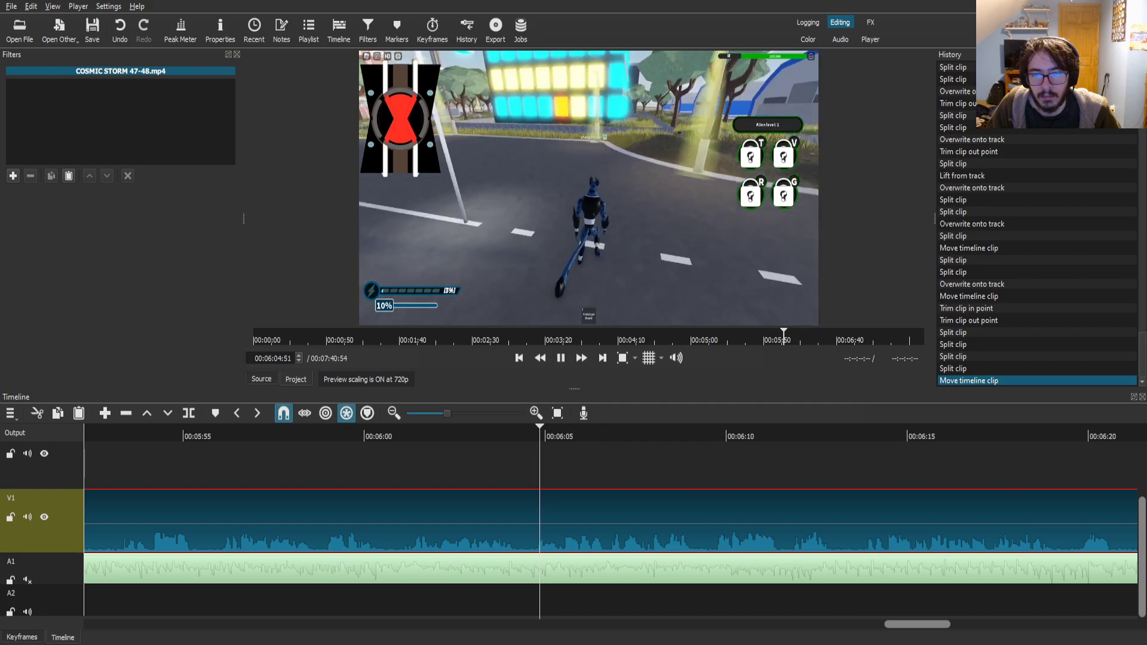
pyautogui.press('space')
pyautogui.press('s')
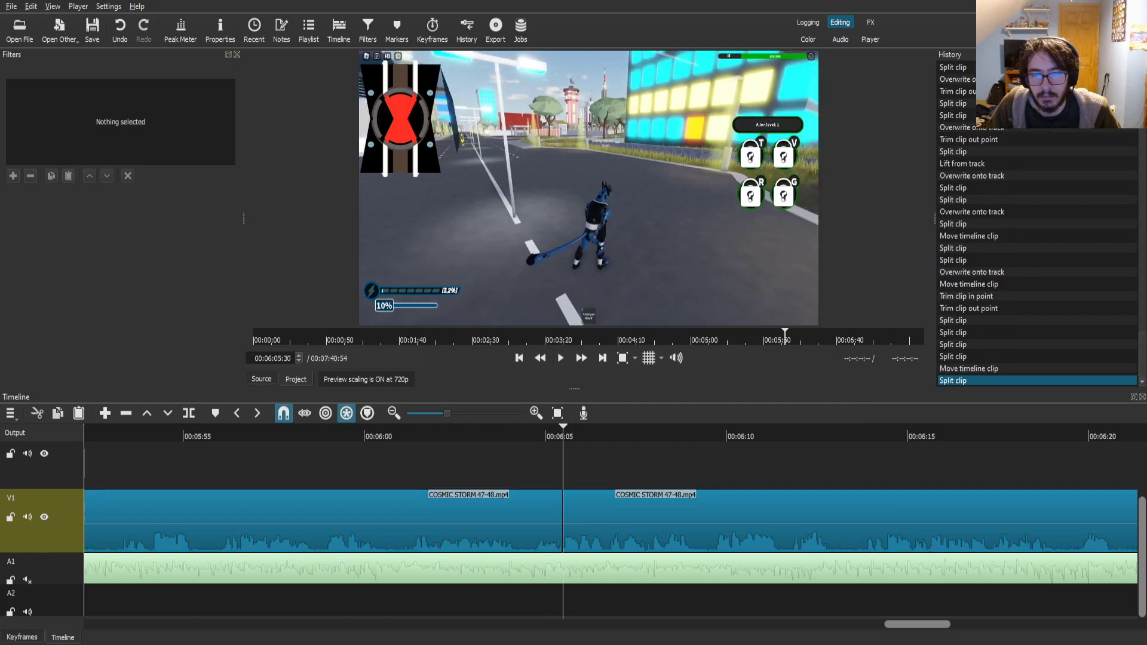
pyautogui.press('space')
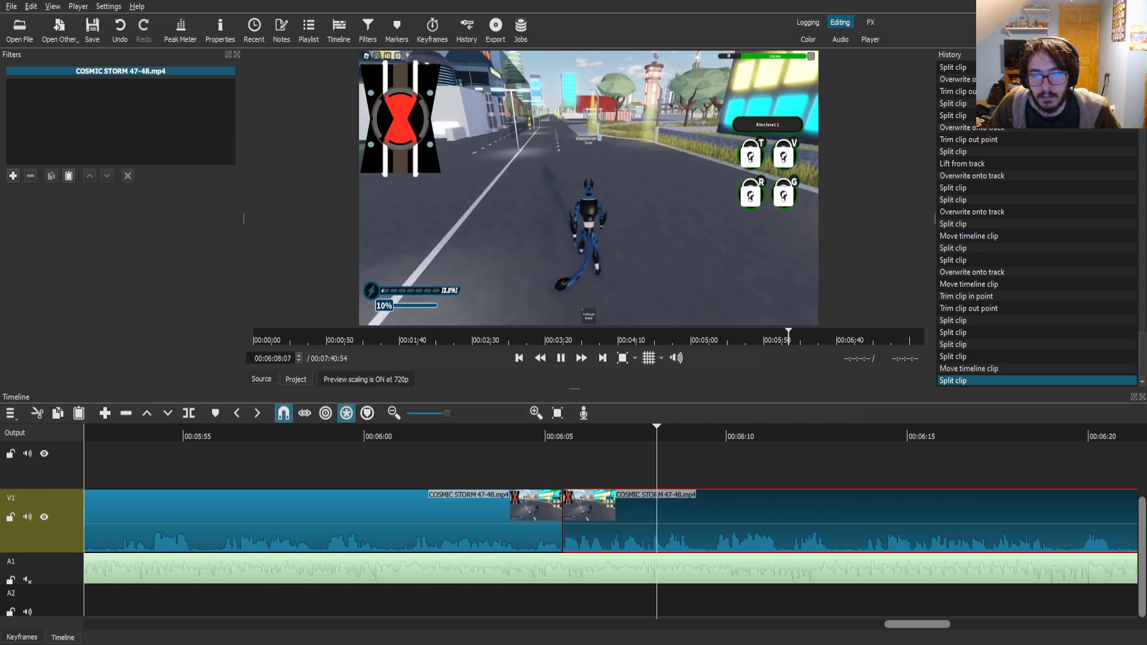
# - Split the V1 gameplay clip at about 00:06:09 and overlay PepeConfused.png on the section between the two cuts
pyautogui.press('space')
pyautogui.press('s')
pyautogui.moveTo(627, 435); pyautogui.dragTo(614, 434)
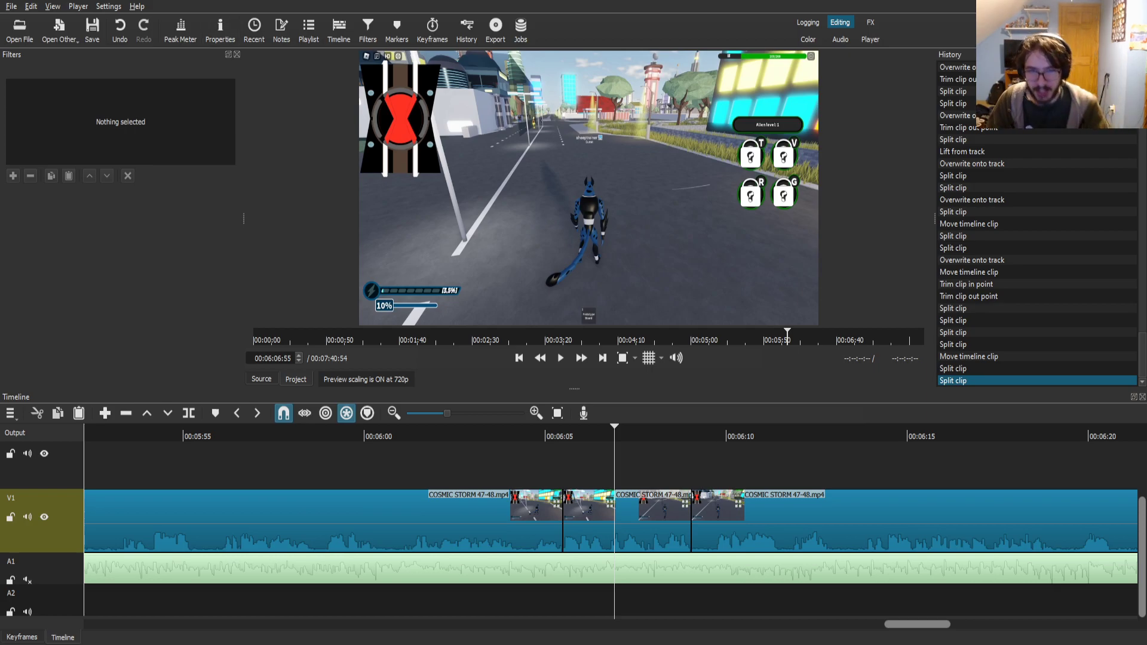
pyautogui.moveTo(588, 188); pyautogui.dragTo(633, 465)
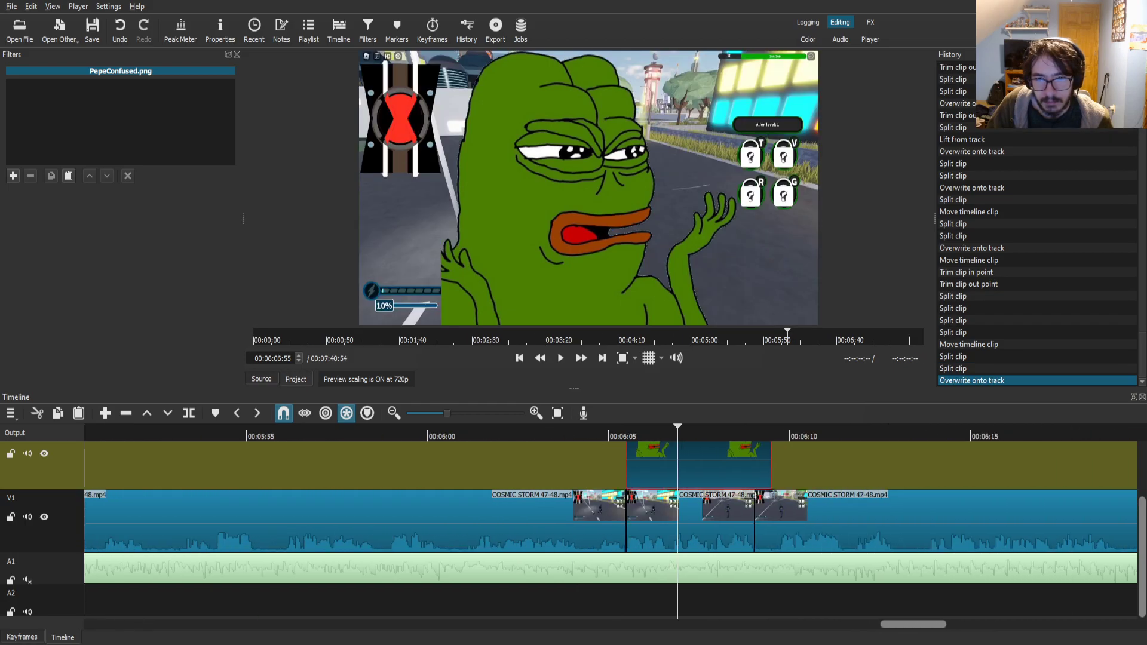
pyautogui.moveTo(771, 465); pyautogui.dragTo(753, 465)
# - Add Size, Position & Rotate to PepeConfused.png and scale it to 59.8% at position -22, 436
pyautogui.click(13, 175)
pyautogui.write('siz')
pyautogui.click(67, 142)
pyautogui.moveTo(589, 188); pyautogui.dragTo(487, 198)
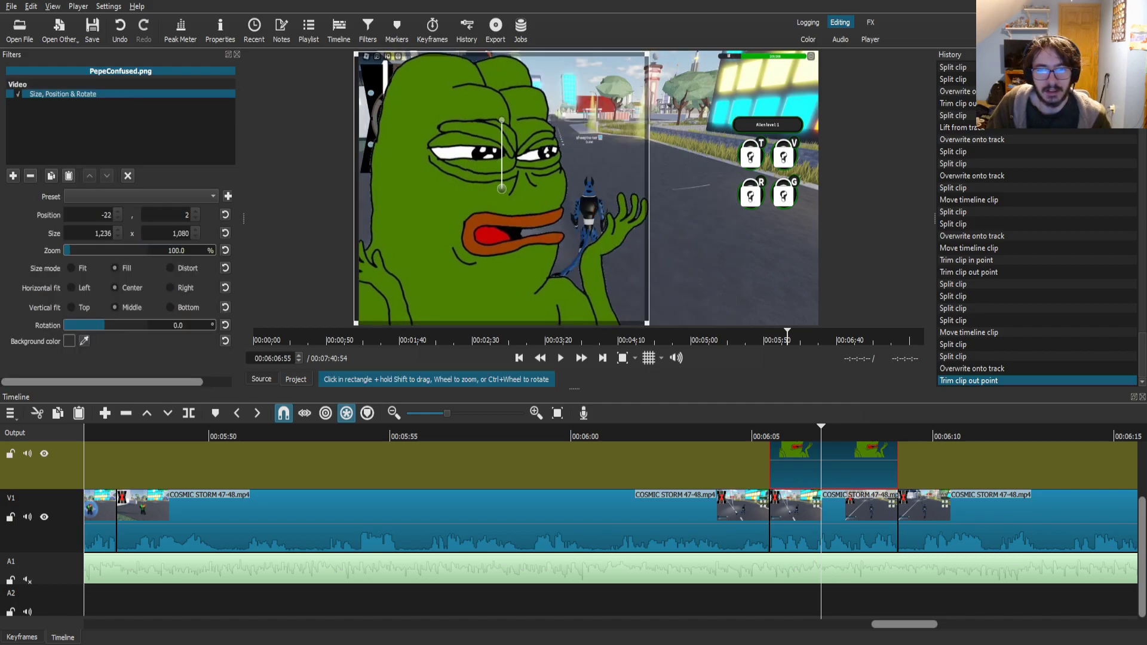
pyautogui.moveTo(647, 54); pyautogui.dragTo(528, 163)
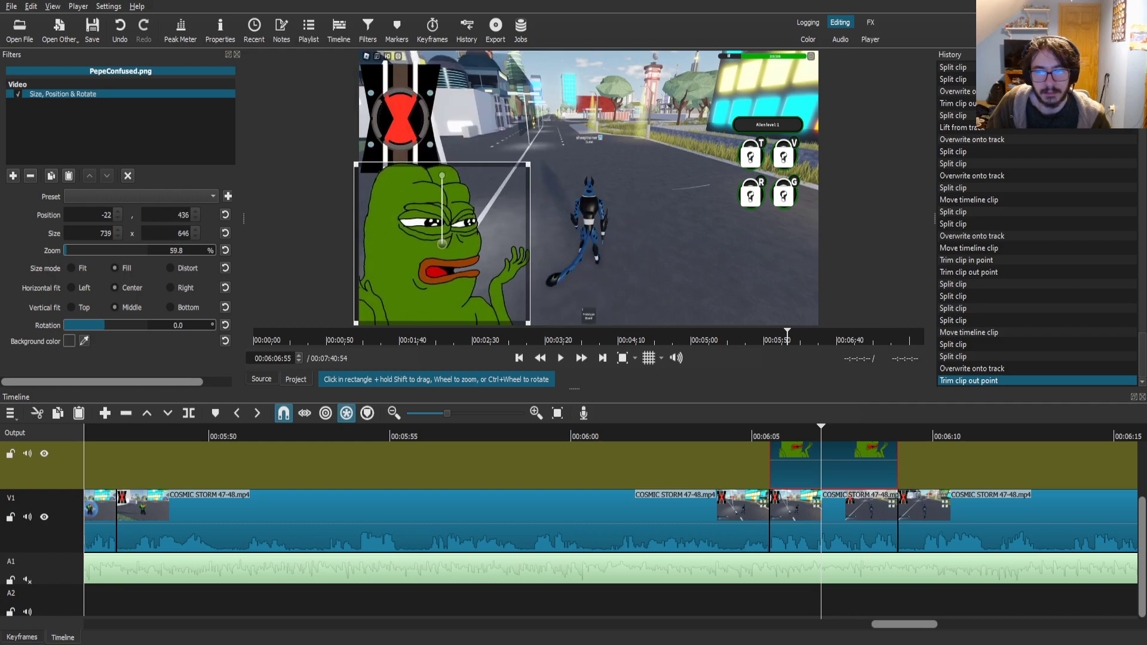
# - Split the V1 clip and PepeConfused.png at 00:06:07:56 and delete the second part of the image
pyautogui.click(834, 526)
pyautogui.press('space')
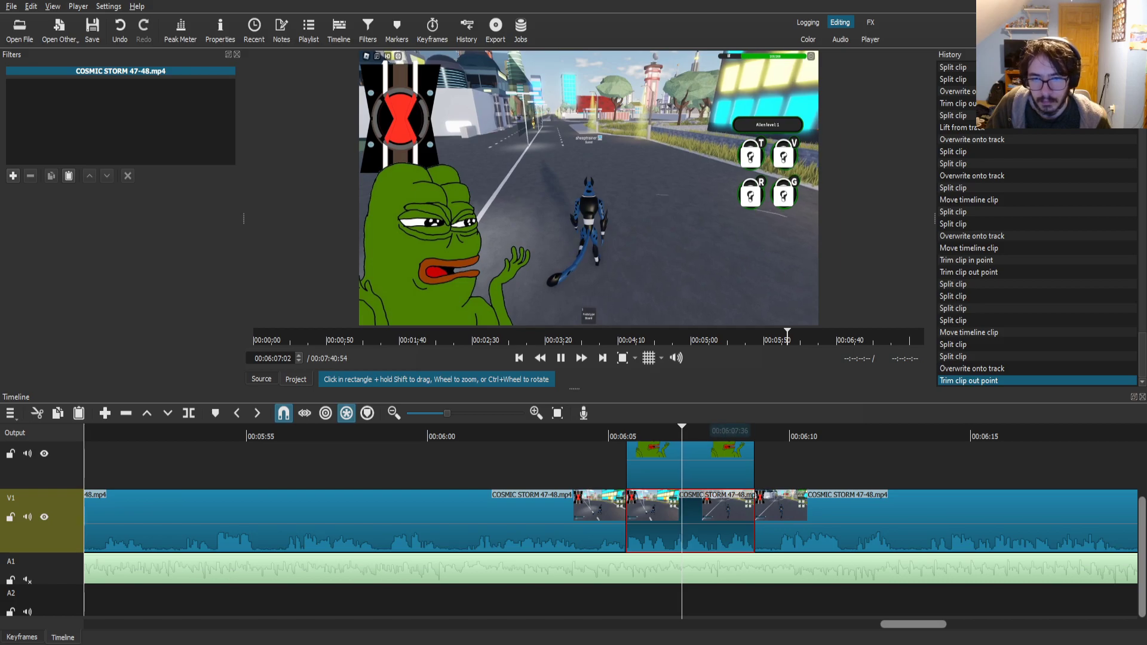
pyautogui.press('space')
pyautogui.press('s')
pyautogui.click(735, 472)
pyautogui.press('s')
pyautogui.click(734, 471)
pyautogui.press('Delete')
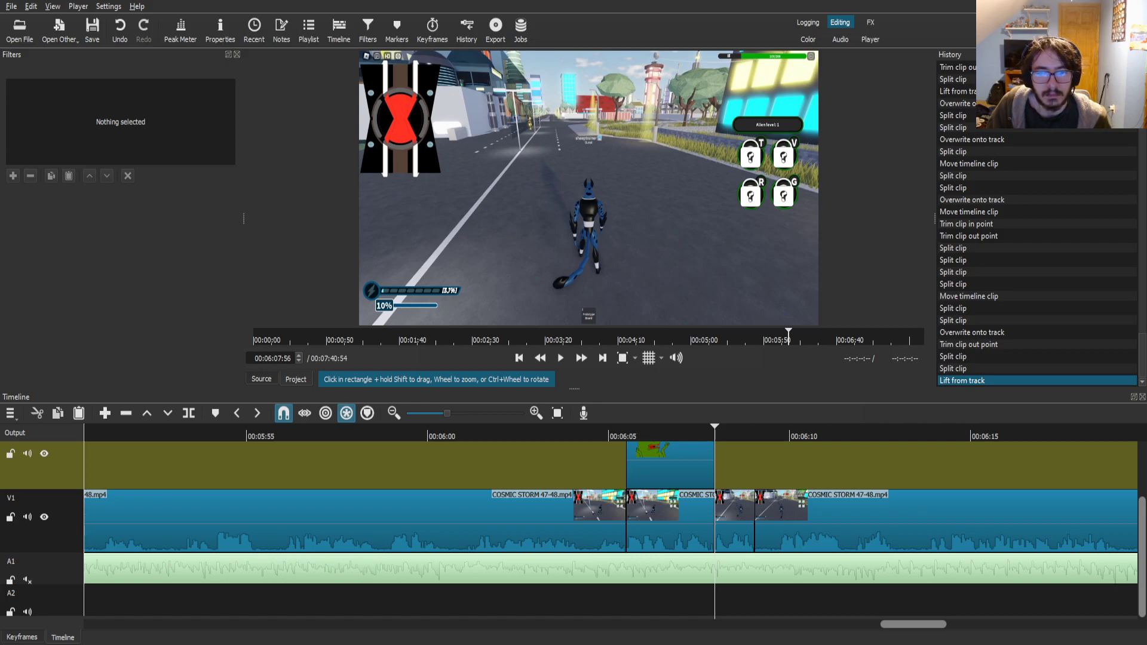
# - Try PepeAngry.png over the section from 00:06:07:56 to the following V1 cut, and remove it again
pyautogui.moveTo(603, 227); pyautogui.dragTo(717, 465)
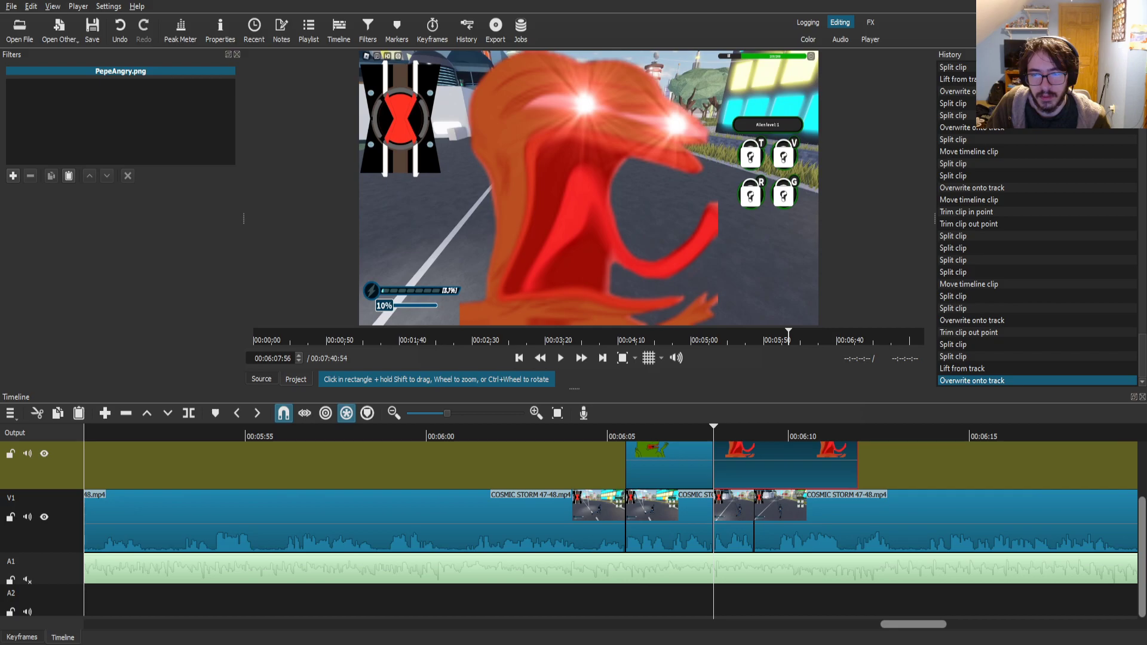
pyautogui.moveTo(857, 466); pyautogui.dragTo(754, 465)
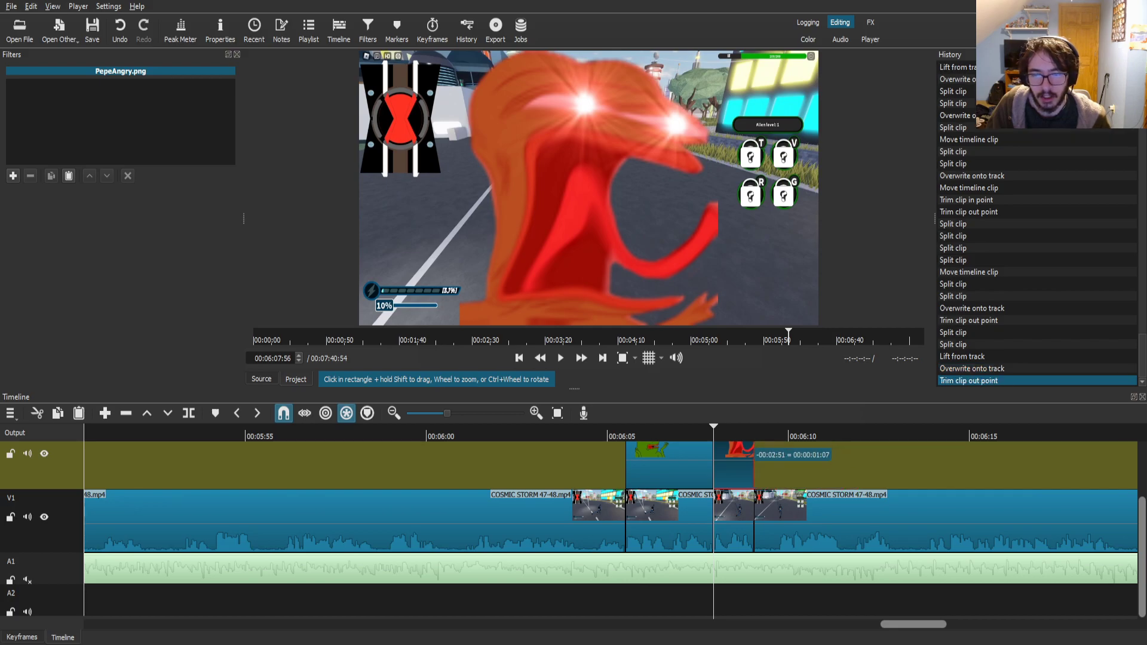
pyautogui.press('z')
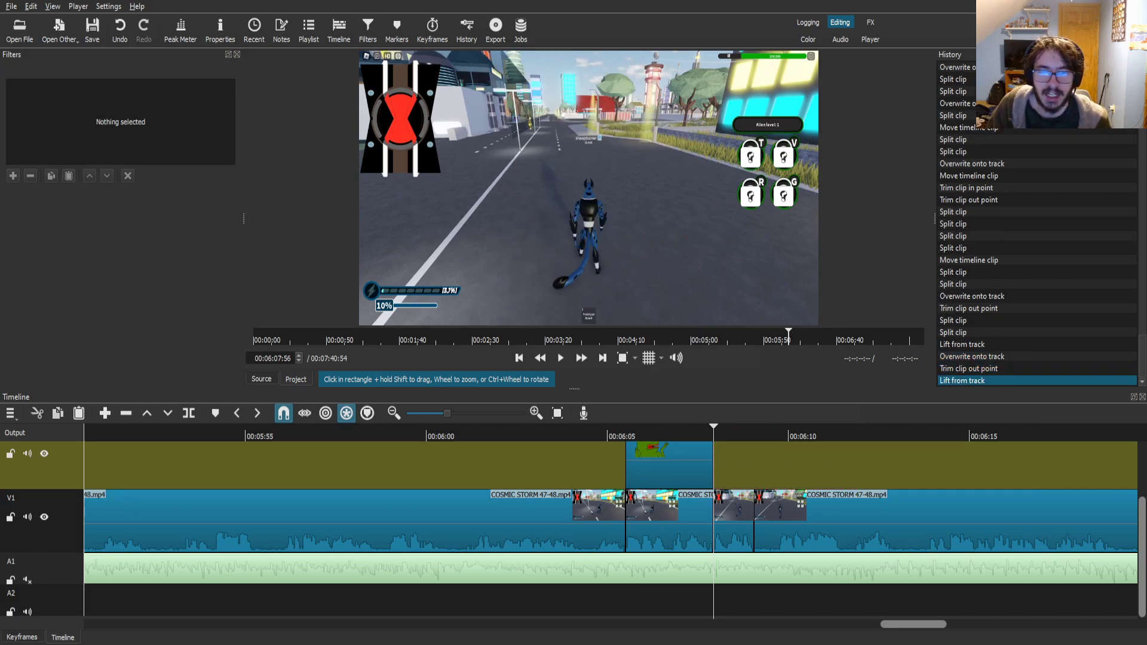
# - Overlay PepeGun.gif at 00:06:07:56 and use Size, Position & Rotate to scale it to 45.7% at position -24, 596
pyautogui.click(261, 379)
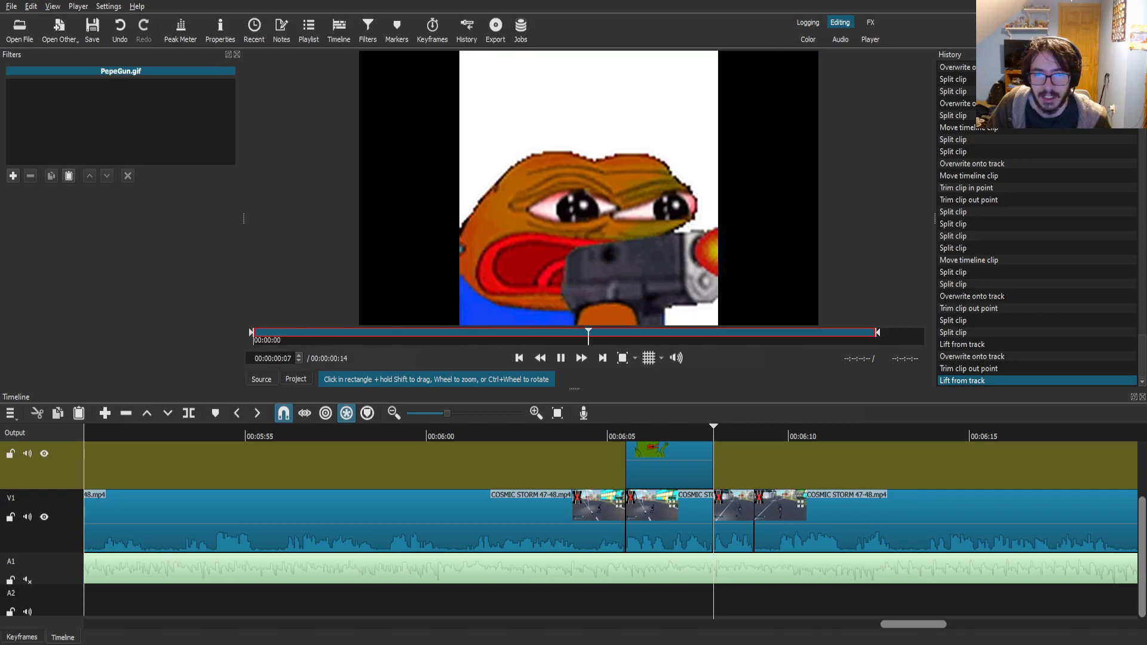
pyautogui.moveTo(588, 188); pyautogui.dragTo(717, 465)
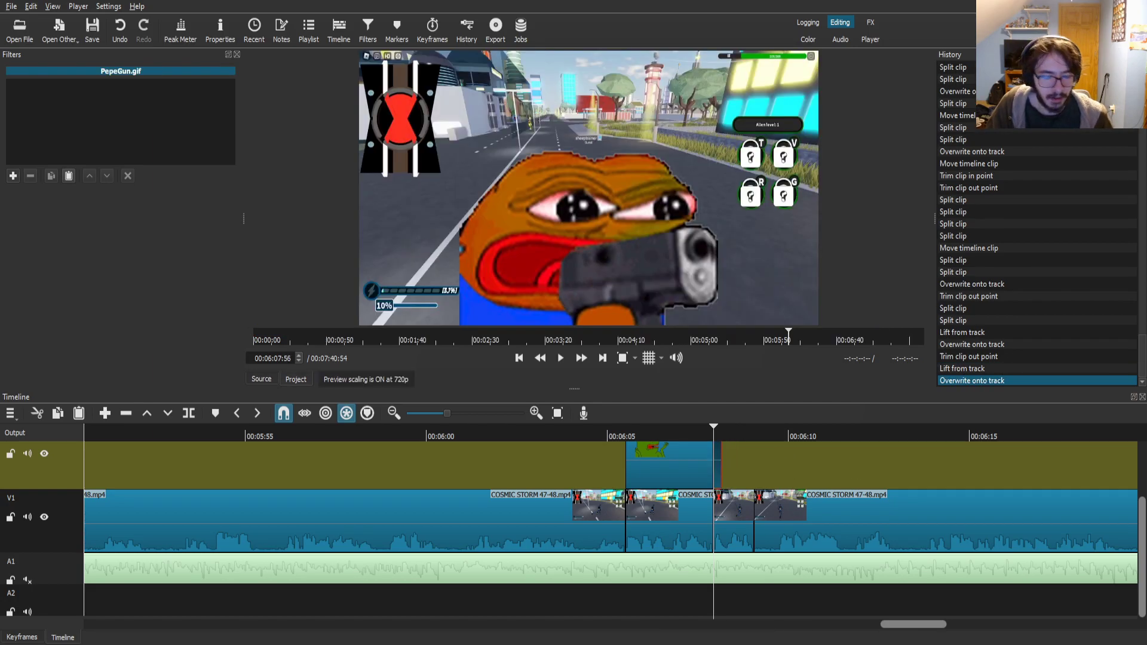
pyautogui.click(13, 175)
pyautogui.write('siz')
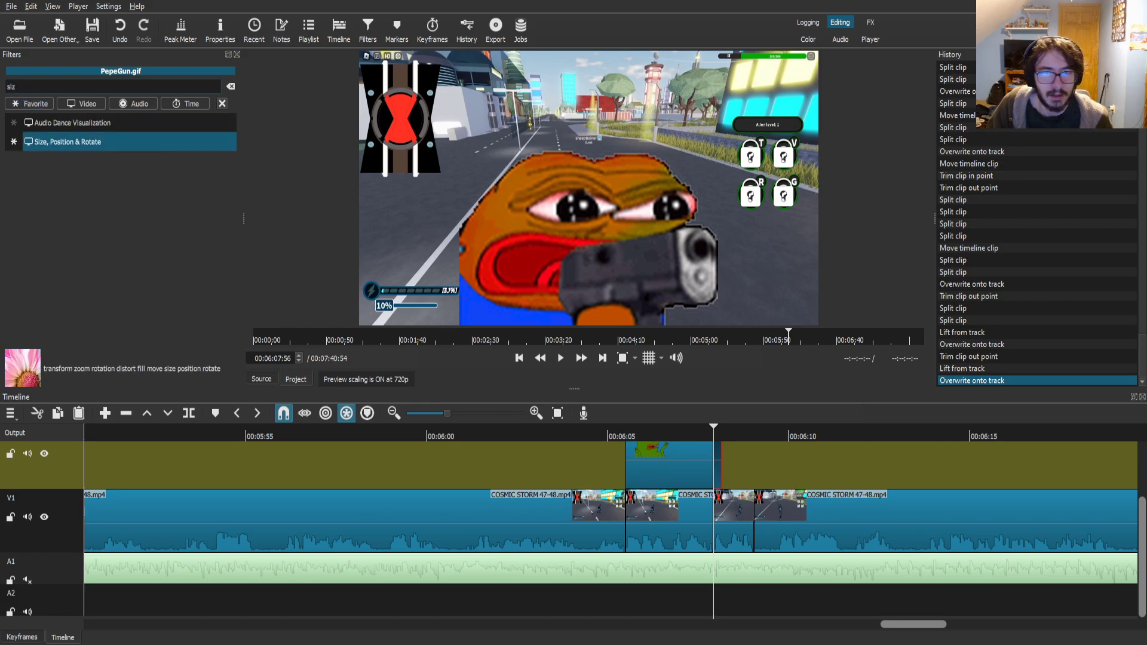
pyautogui.press('Return')
pyautogui.moveTo(485, 188); pyautogui.dragTo(483, 191)
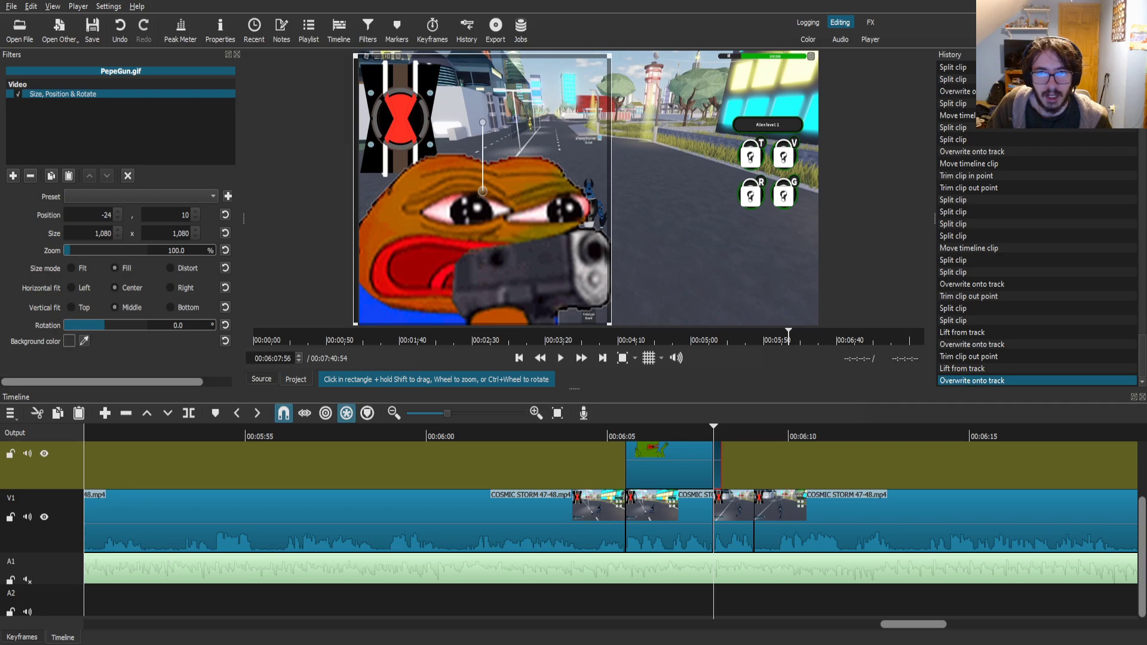
pyautogui.moveTo(609, 56); pyautogui.dragTo(469, 205)
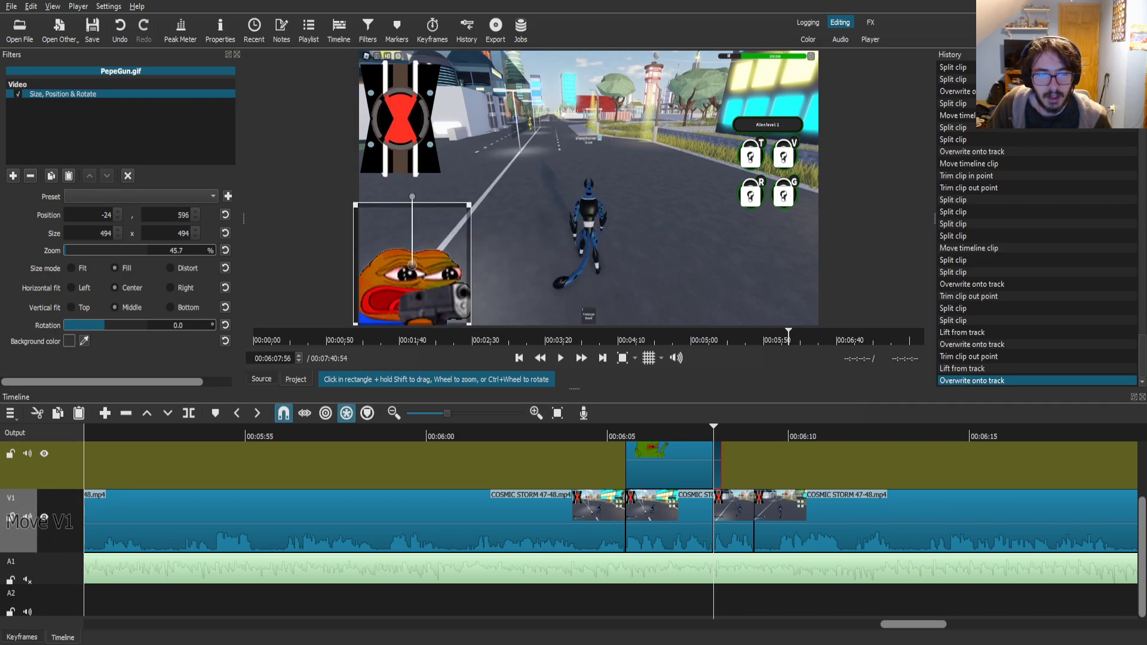
# - Lock A1 and V1, and insert four more copies of PepeGun.gif, trimming the last to the V1 cut
pyautogui.click(11, 580)
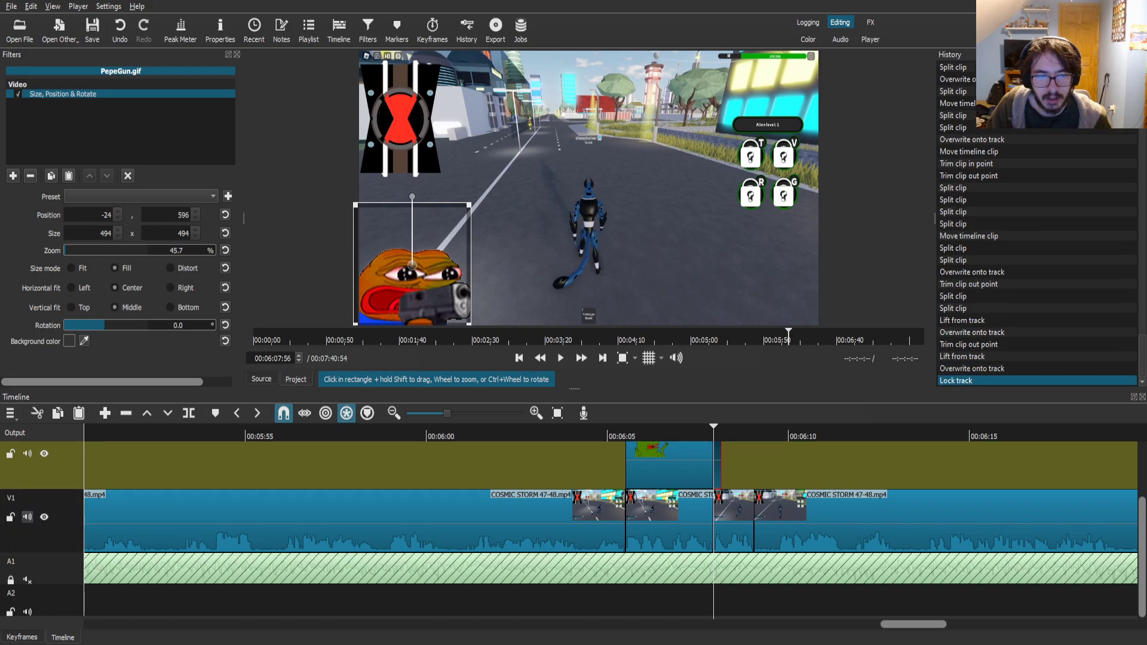
pyautogui.click(10, 516)
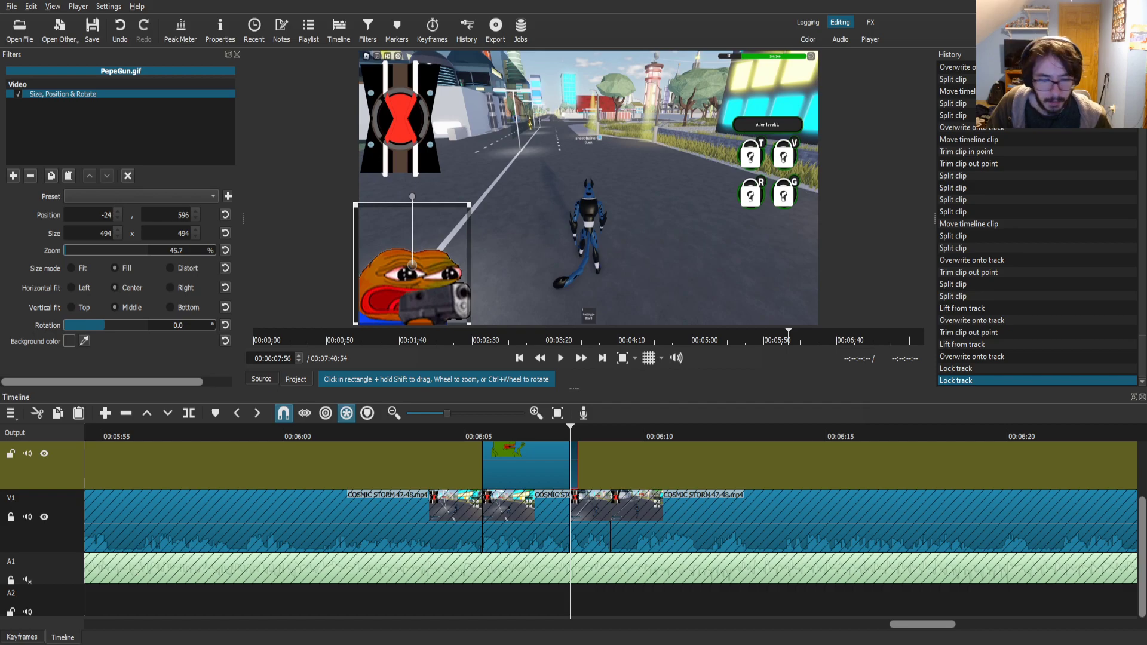
pyautogui.press('v')
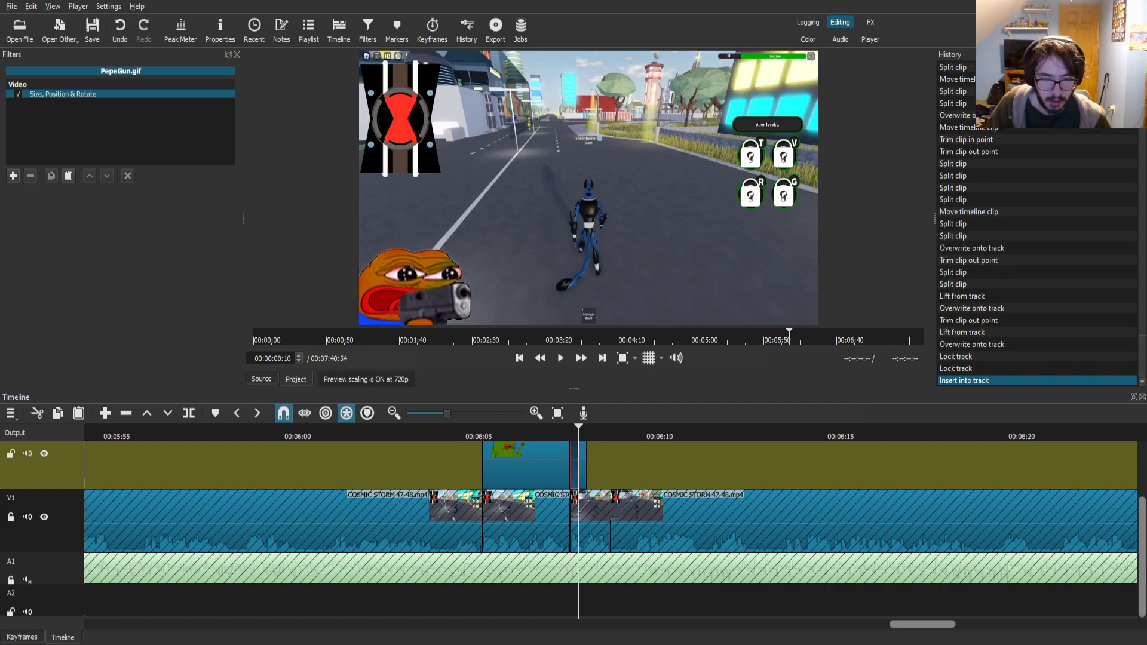
pyautogui.press('v')
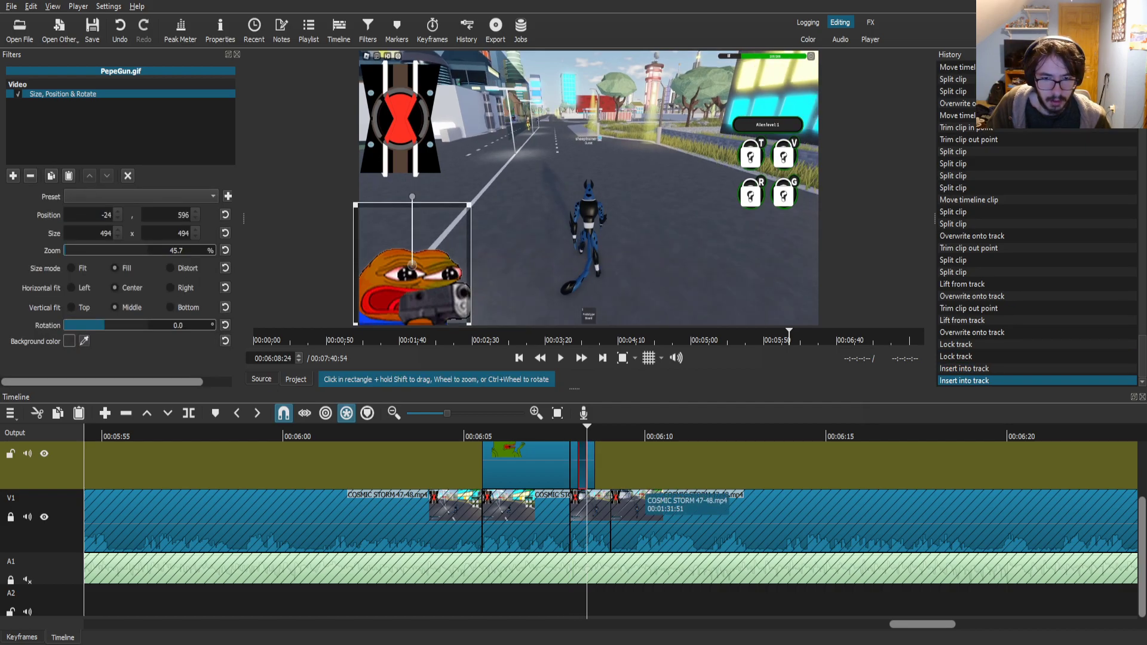
pyautogui.press('v')
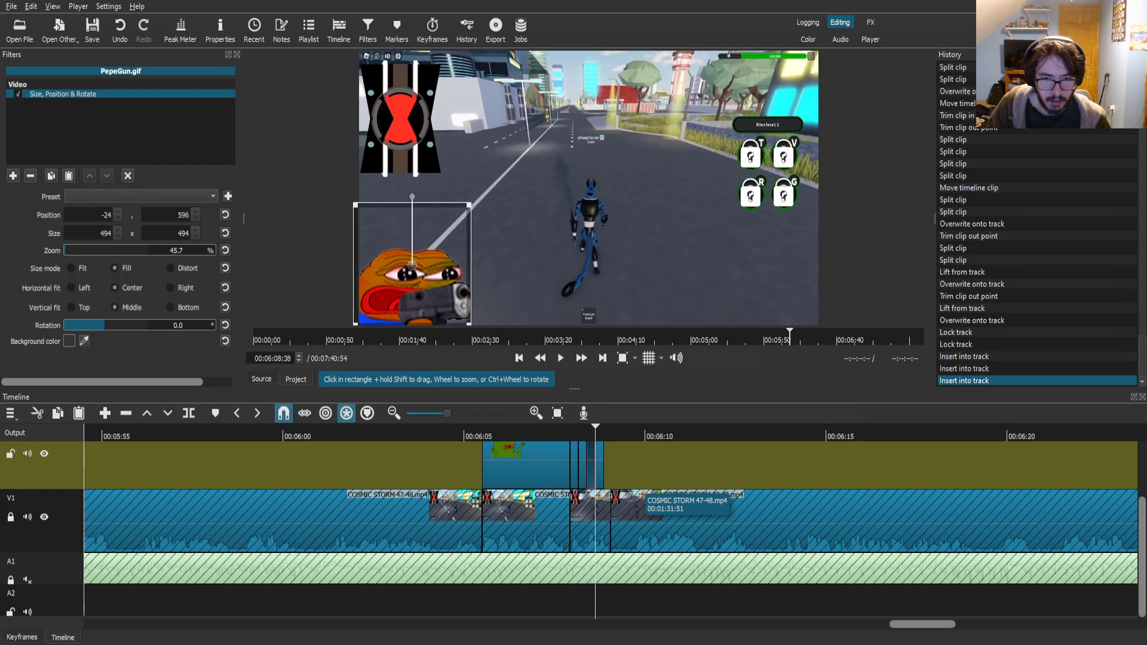
pyautogui.press('v')
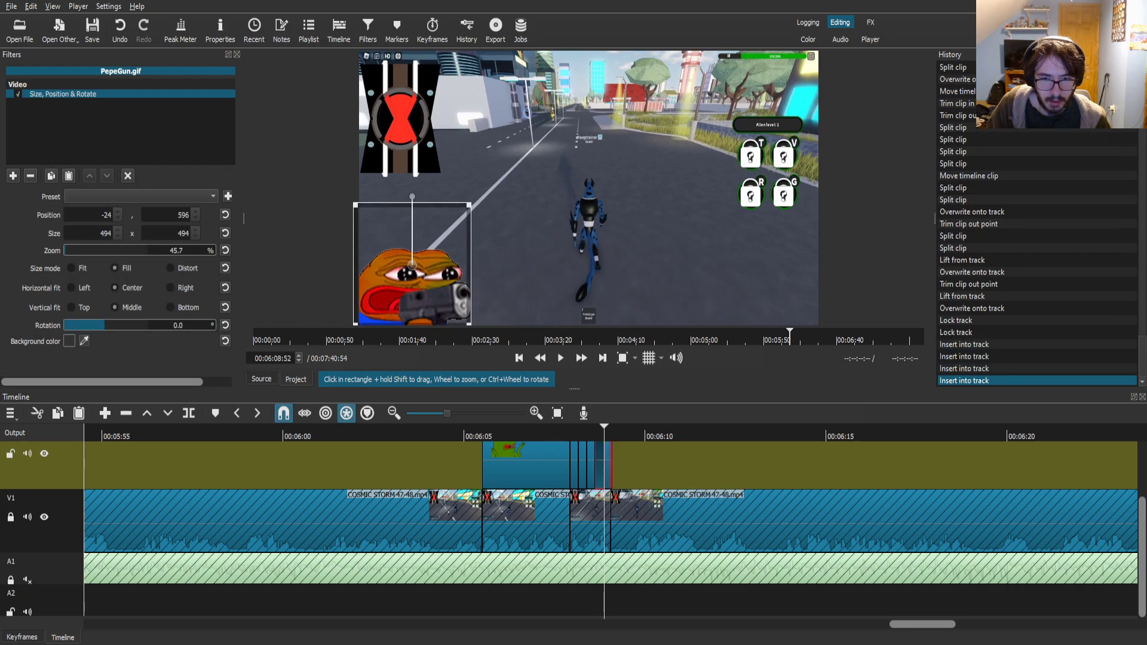
pyautogui.moveTo(611, 466); pyautogui.dragTo(610, 467)
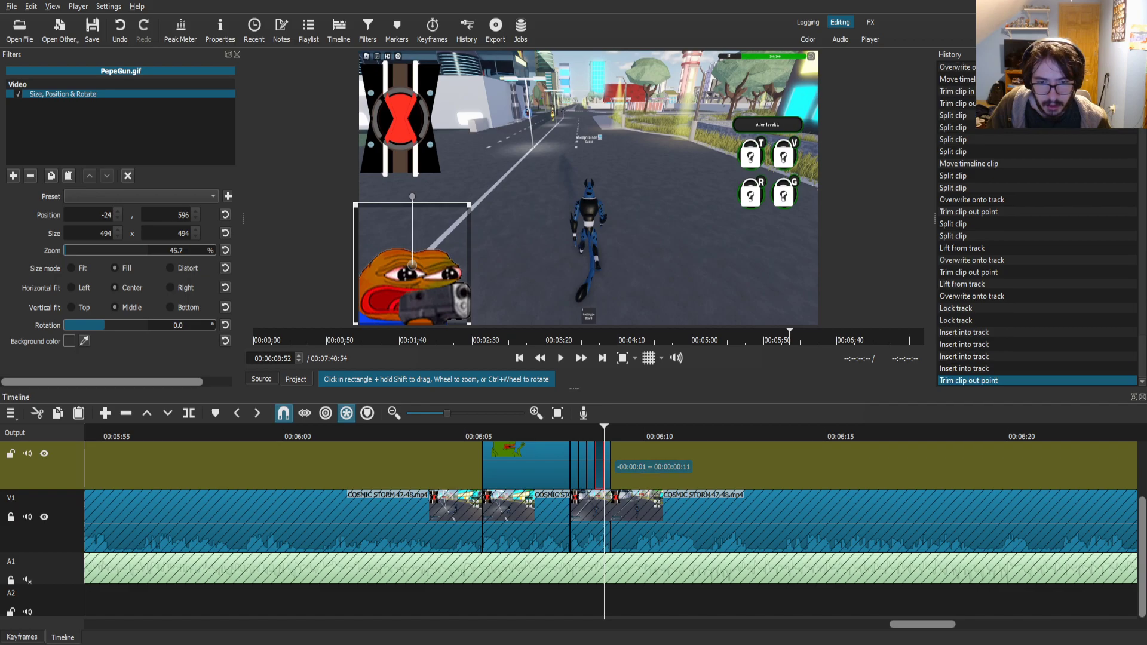
# - Unlock tracks V1 and A1 and save the project
pyautogui.click(11, 517)
pyautogui.hotkey('ctrl', 'l')
pyautogui.hotkey('ctrl', 's')
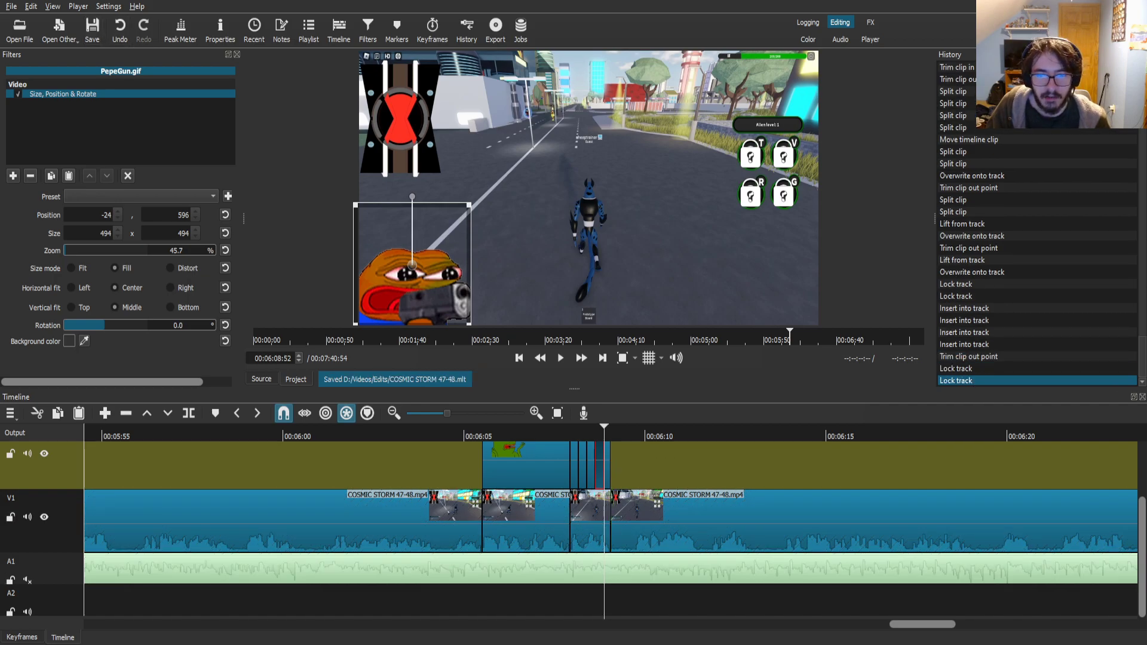
# - Select the V1 clip after the Pepe images, and play back from just before them to about 00:06:19
pyautogui.click(631, 515)
pyautogui.moveTo(604, 429); pyautogui.dragTo(472, 429)
pyautogui.click(560, 359)
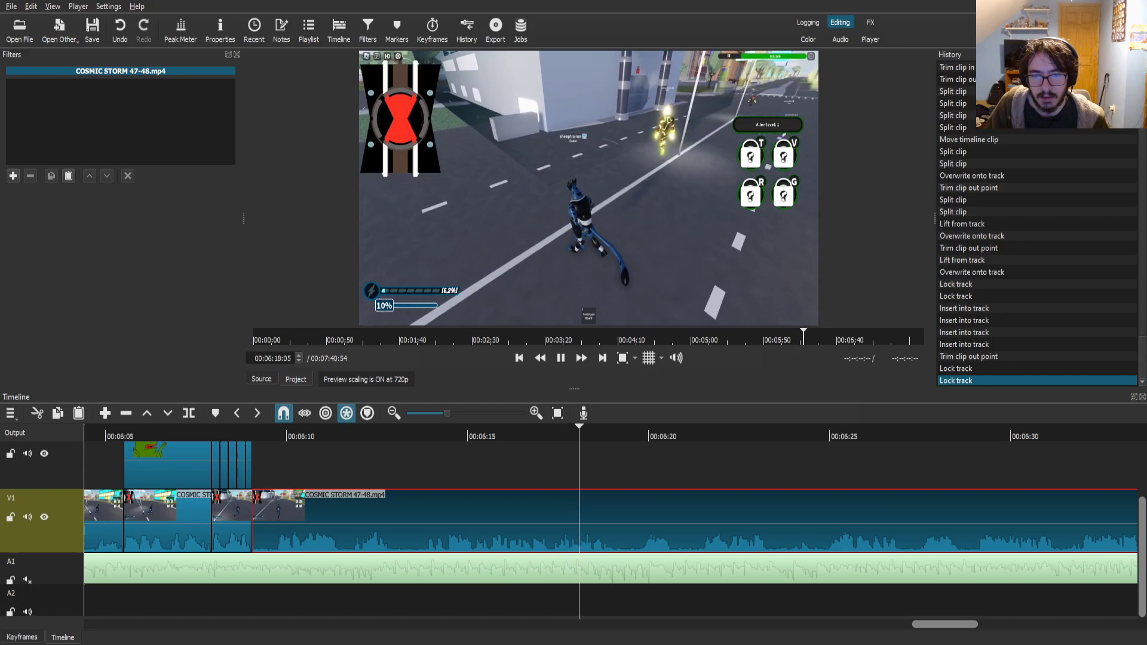
pyautogui.press('space')
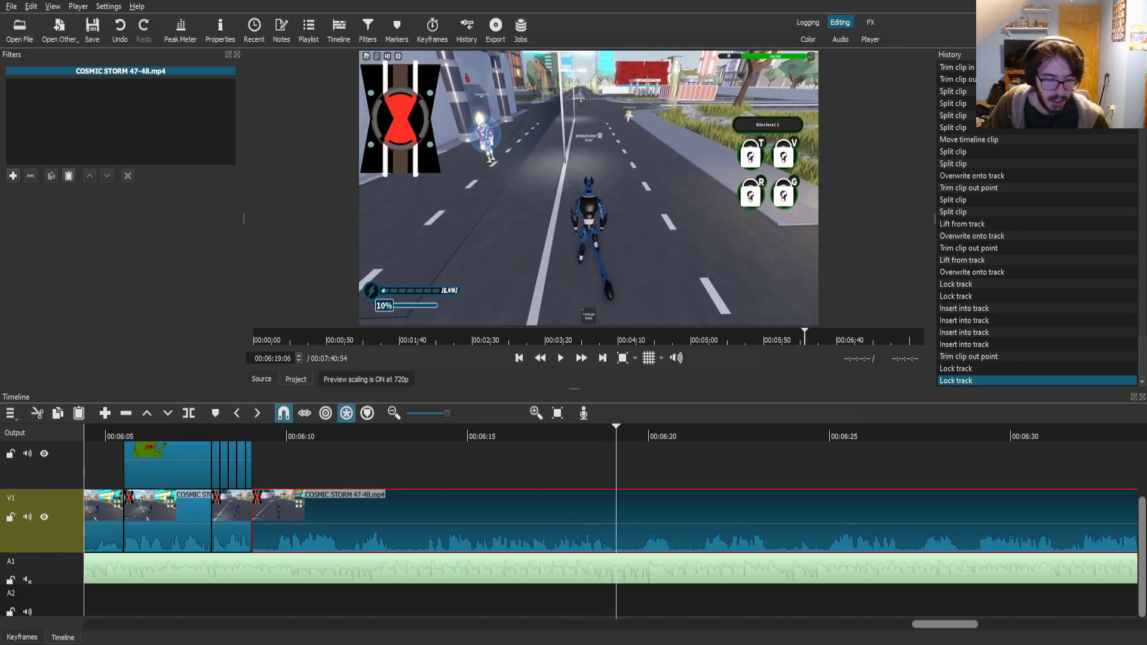
# - Find the start of the dash in the gameplay, split the V1 clip just before 00:06:20 and play to 00:06:20:36
pyautogui.hscroll(5, 609, 520)
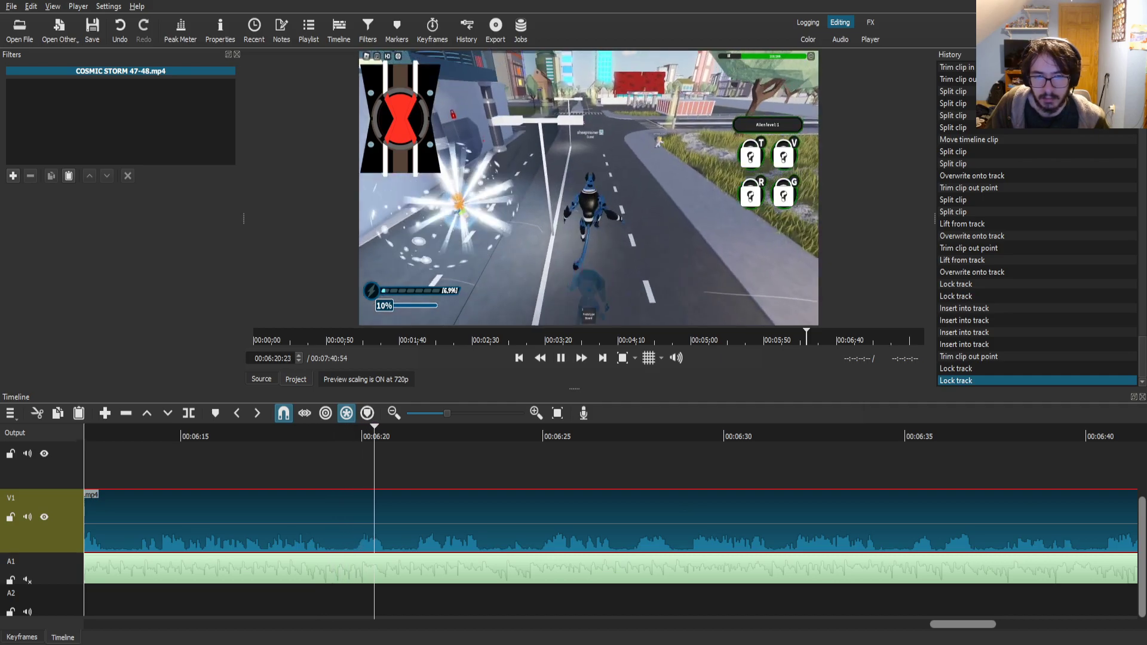
pyautogui.hscroll(-3, 610, 520)
pyautogui.click(462, 436)
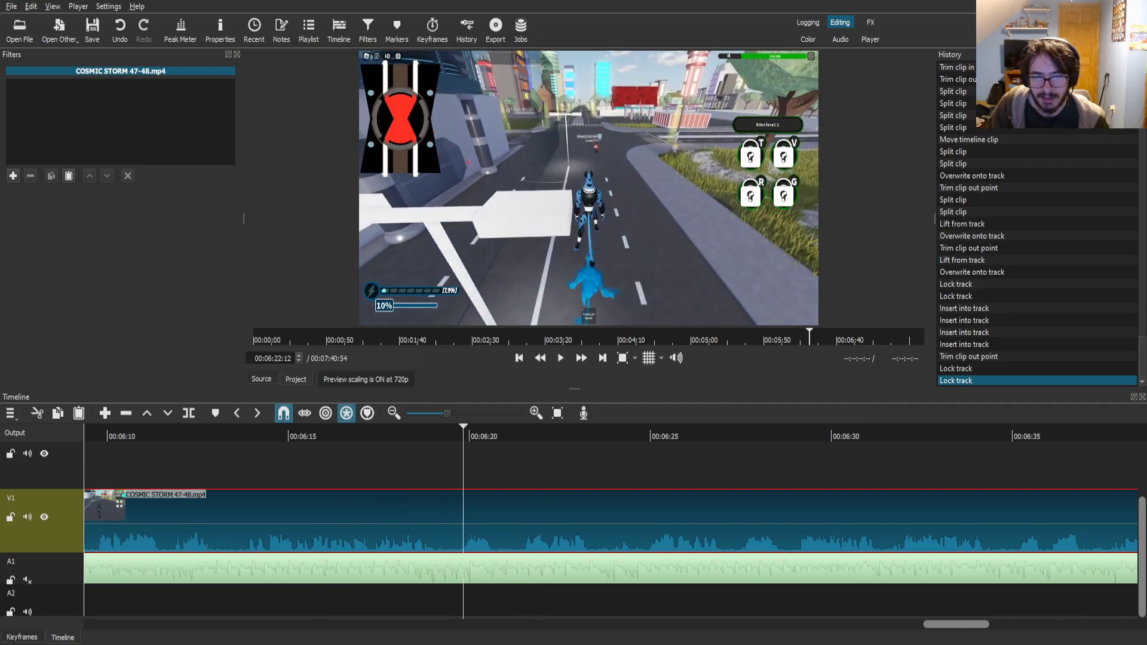
pyautogui.press('s')
pyautogui.press('l')
pyautogui.press('k')
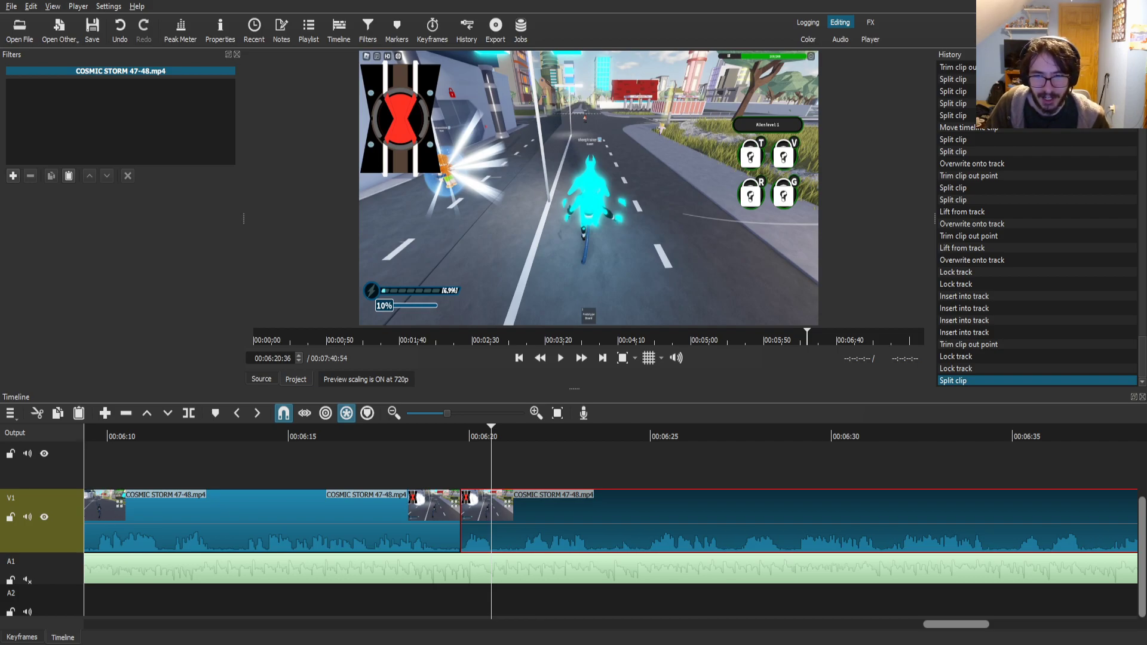
# - Preview the whip sound effects and place Whip Crack Sound Effect.mp4 on A2 at the new V1 cut
pyautogui.click(261, 379)
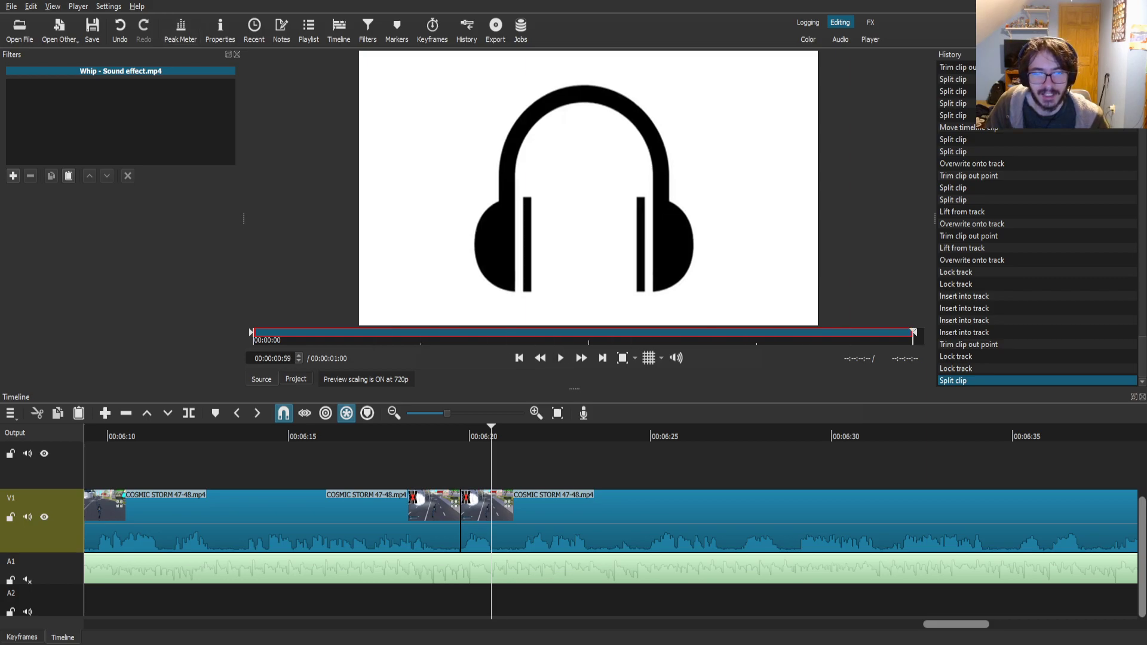
pyautogui.press('space')
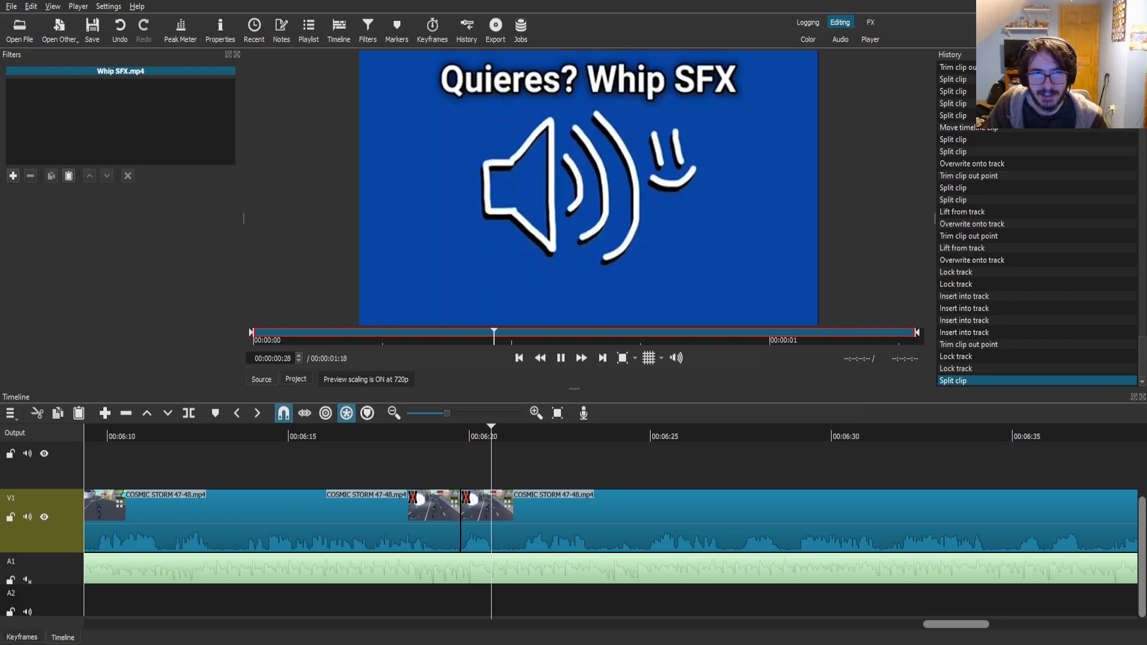
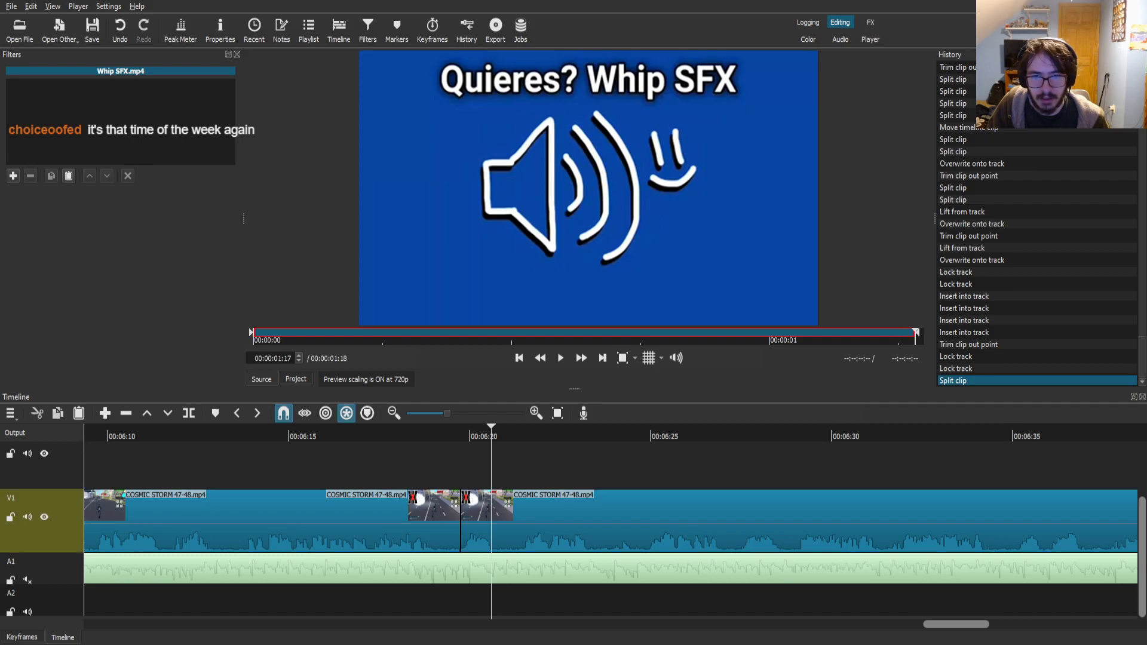
pyautogui.moveTo(589, 188); pyautogui.dragTo(465, 600)
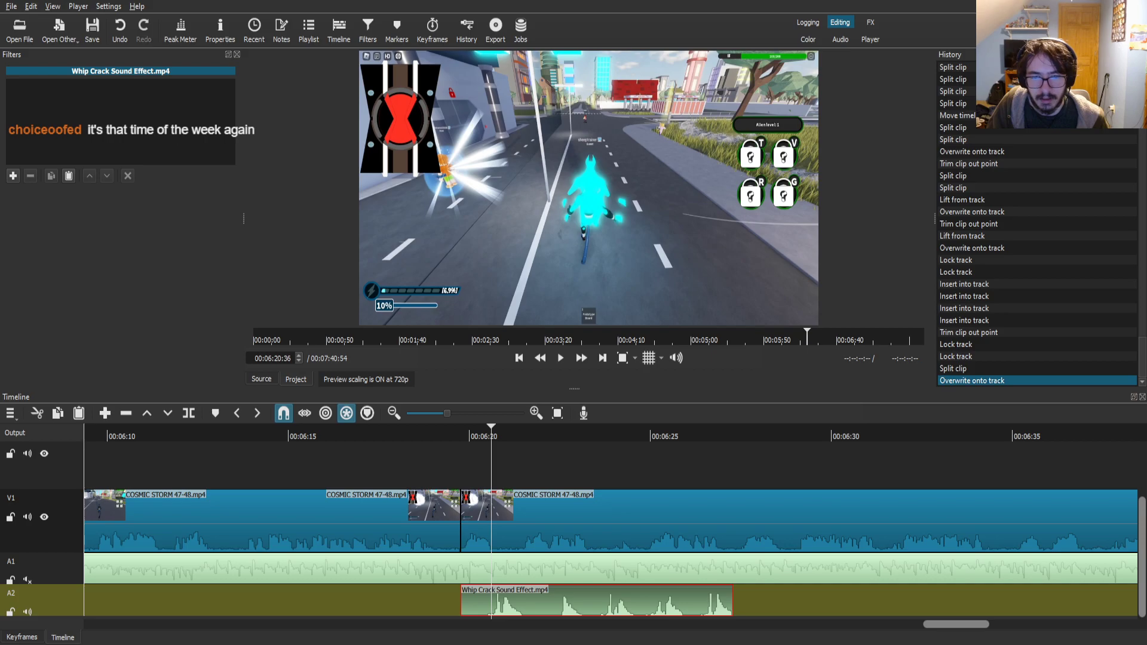
# - Play back the whip crack sound against the gameplay from about 00:06:20 to 00:06:26:29
pyautogui.moveTo(476, 431)
pyautogui.mouseDown()
pyautogui.moveTo(604, 432)
pyautogui.moveTo(480, 431)
pyautogui.mouseUp()
pyautogui.press('space')
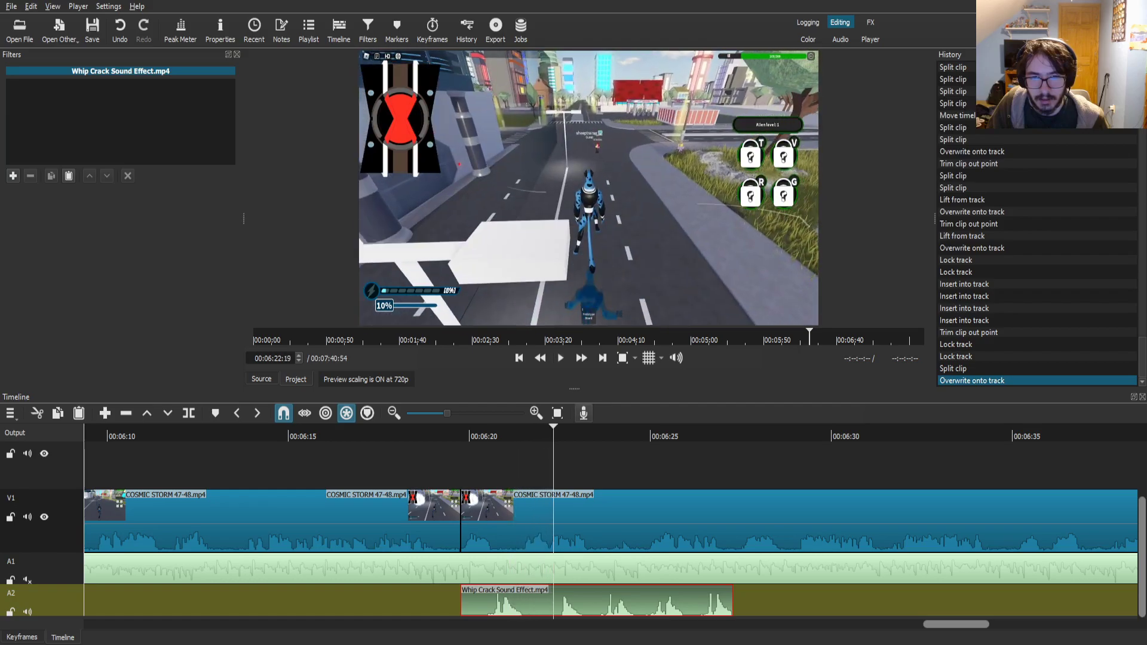
pyautogui.press('space')
pyautogui.moveTo(662, 431); pyautogui.dragTo(552, 431)
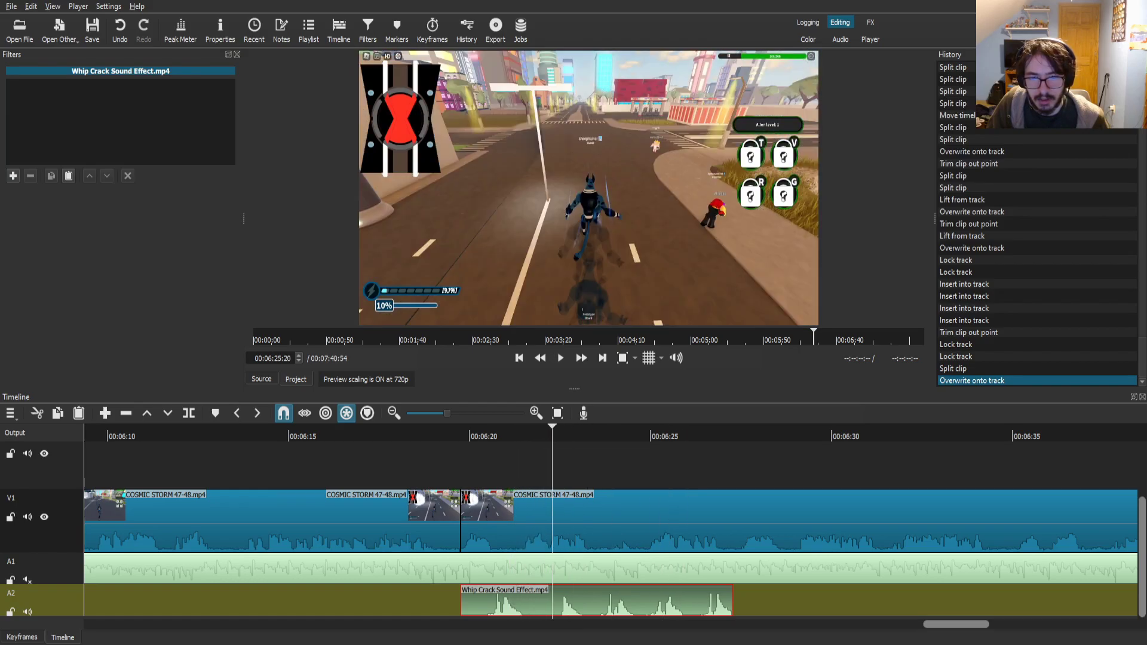
pyautogui.press('space')
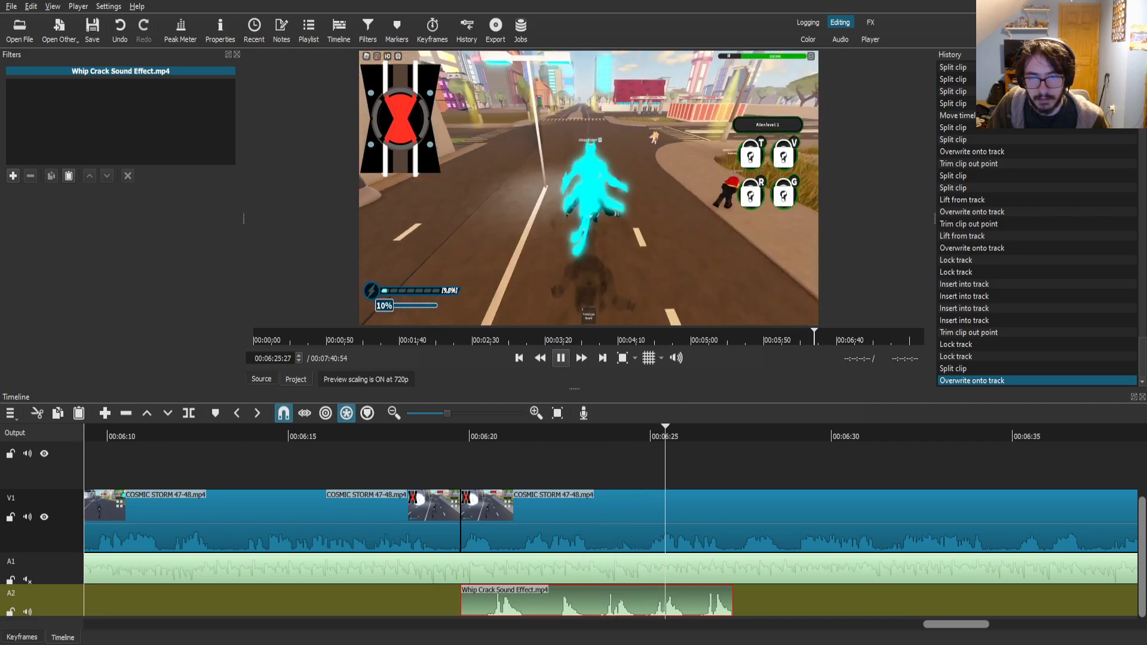
pyautogui.press('space')
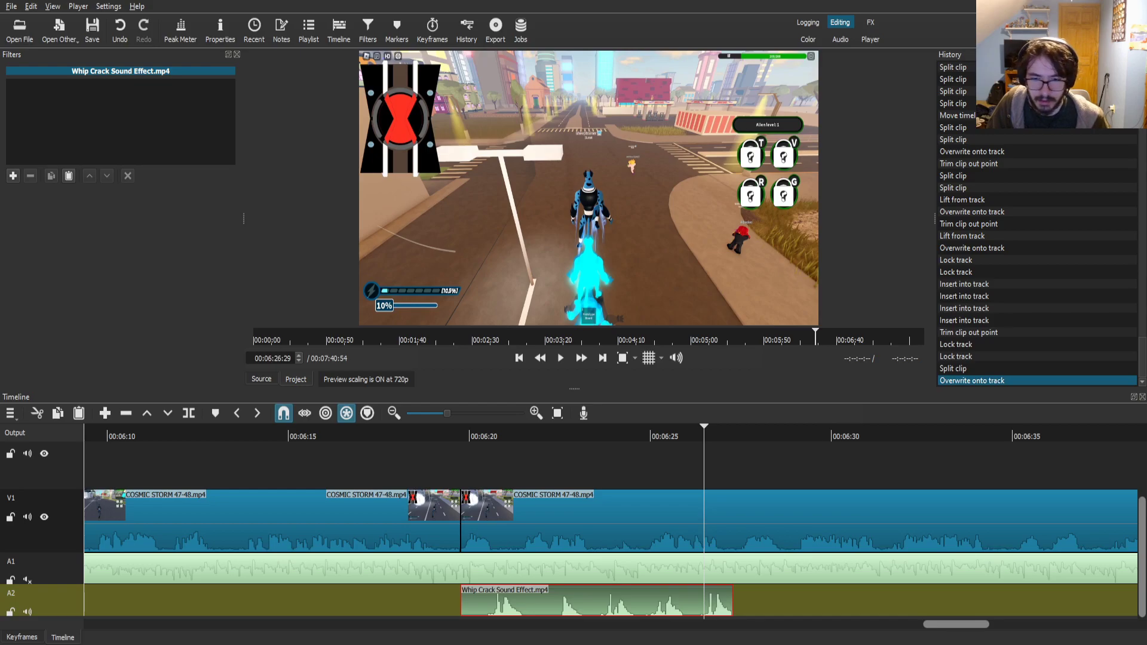
# - Trim the whip crack clip on A2 to the part after 00:06:26:26 and move it back to the V1 cut
pyautogui.press('Left')
pyautogui.press('Left')
pyautogui.press('Left')
pyautogui.press('s')
pyautogui.press('z')
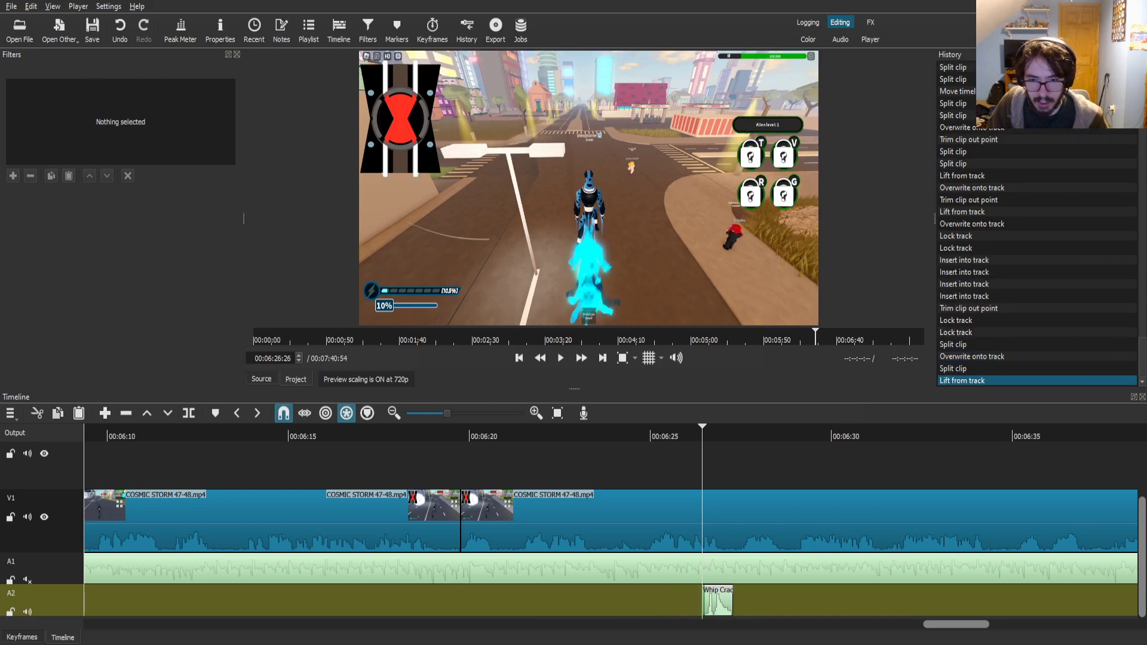
pyautogui.moveTo(717, 601); pyautogui.dragTo(470, 600)
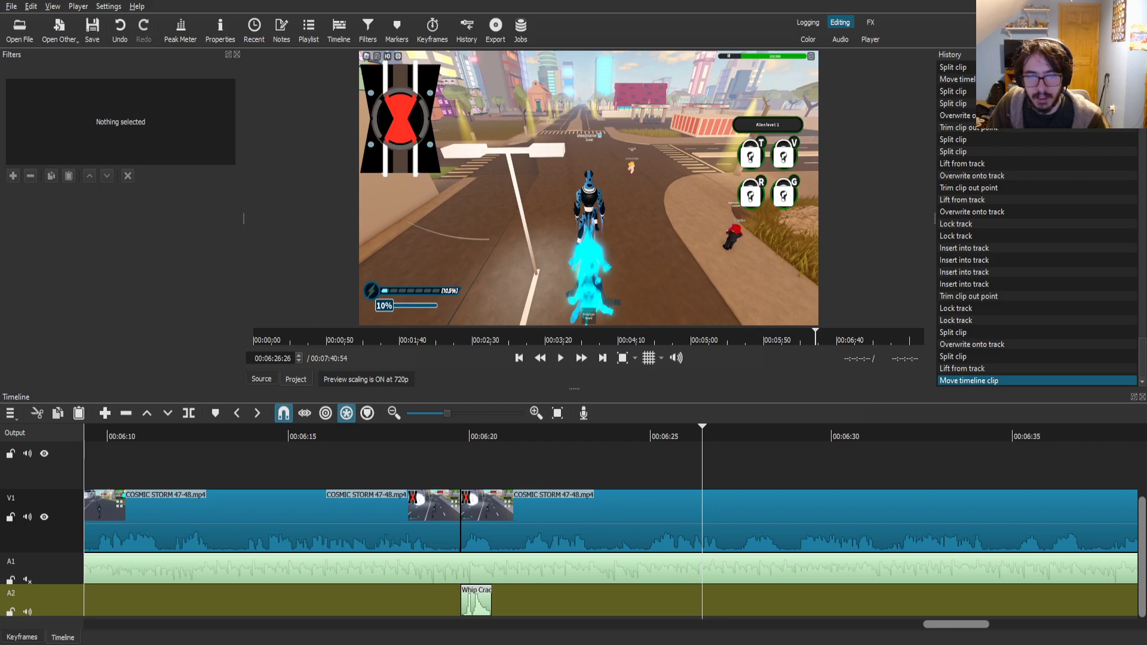
# - Place aaaaaaaaaaaaaaaaaaaaaaaaaaa.gif above V1 at the whip crack and split the V1 clip where the gif ends
pyautogui.moveTo(588, 188); pyautogui.dragTo(475, 465)
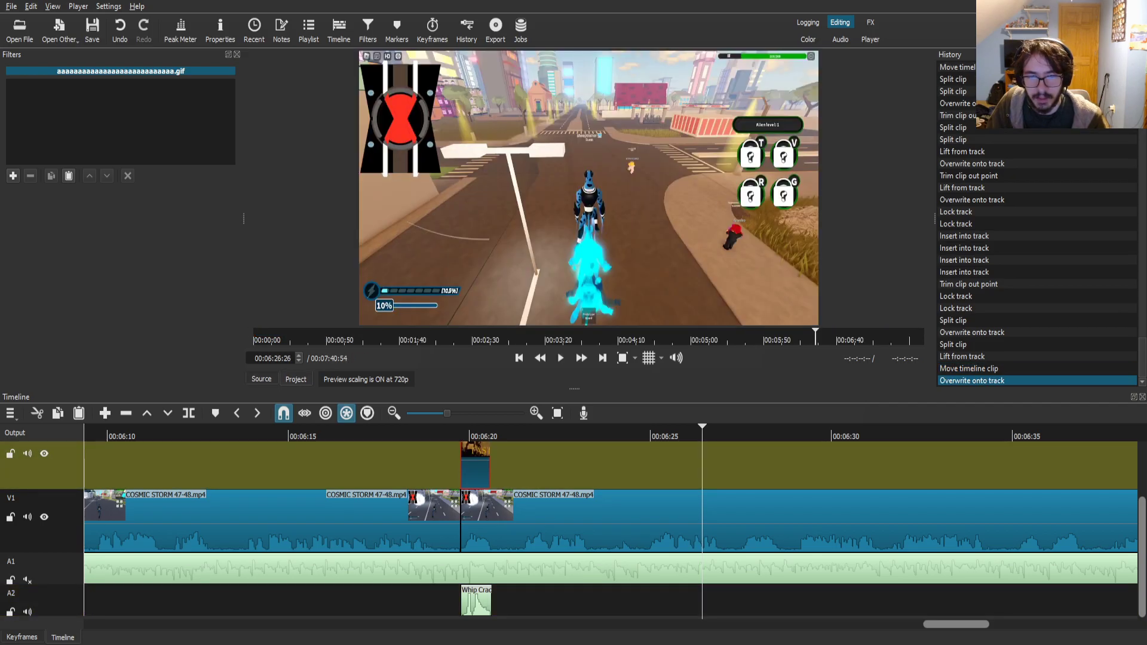
pyautogui.click(502, 511)
pyautogui.click(494, 435)
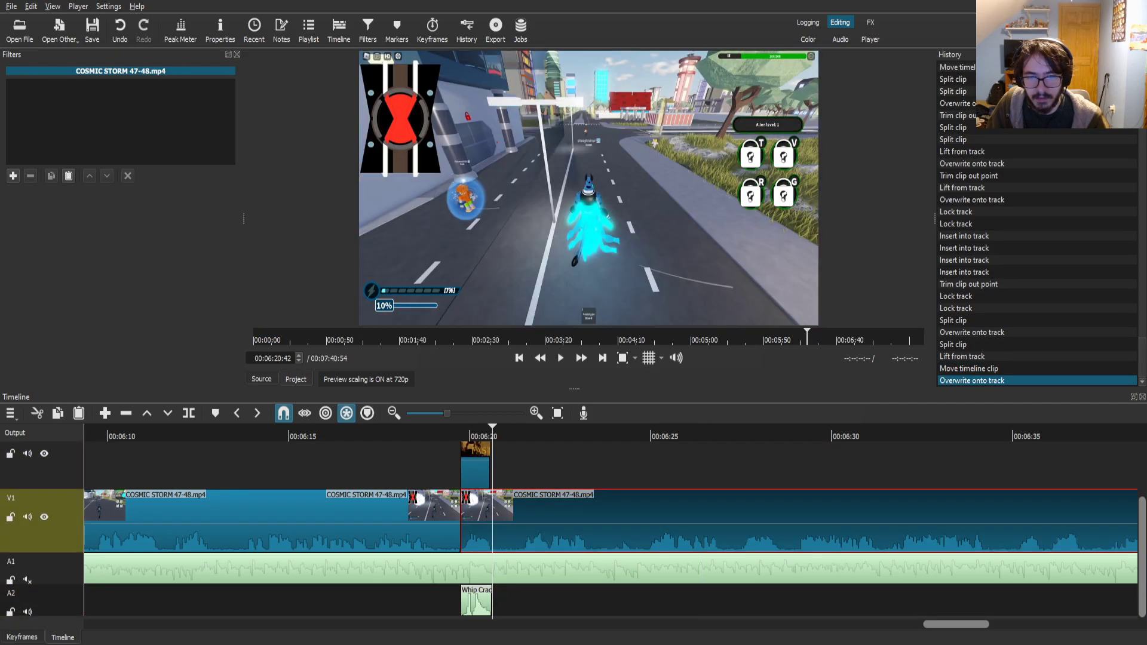
pyautogui.press('Left')
pyautogui.press('s')
# - Add a Size, Position & Rotate filter to the FASTER gif and shrink it into the frame's lower-right corner
pyautogui.moveTo(498, 435); pyautogui.dragTo(429, 435)
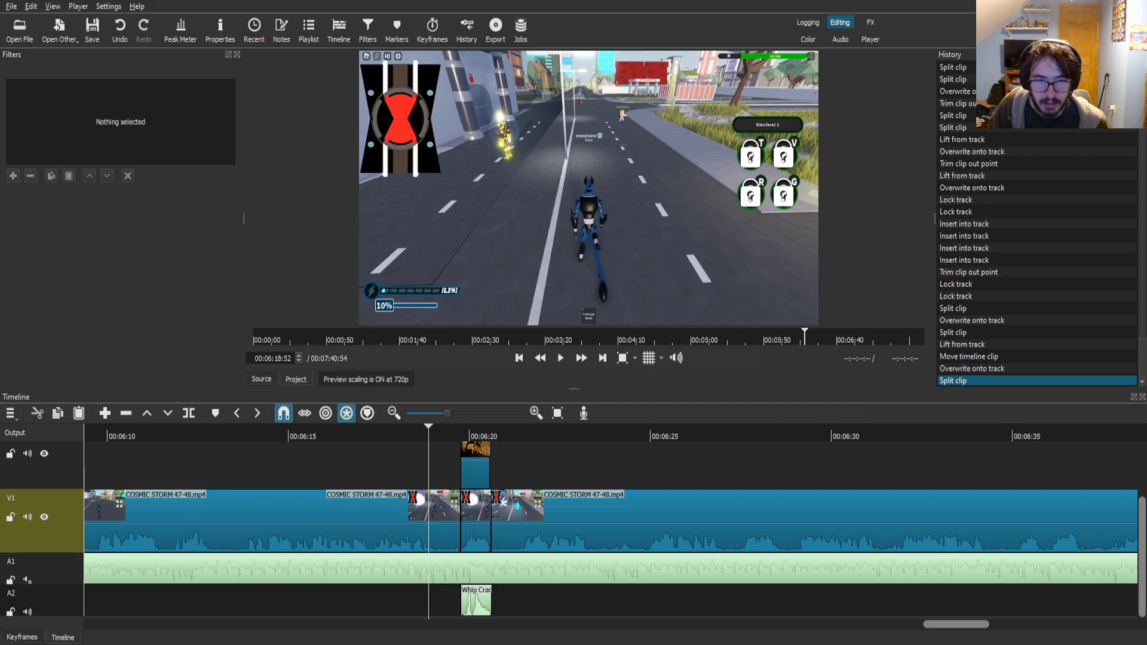
pyautogui.click(474, 472)
pyautogui.click(474, 435)
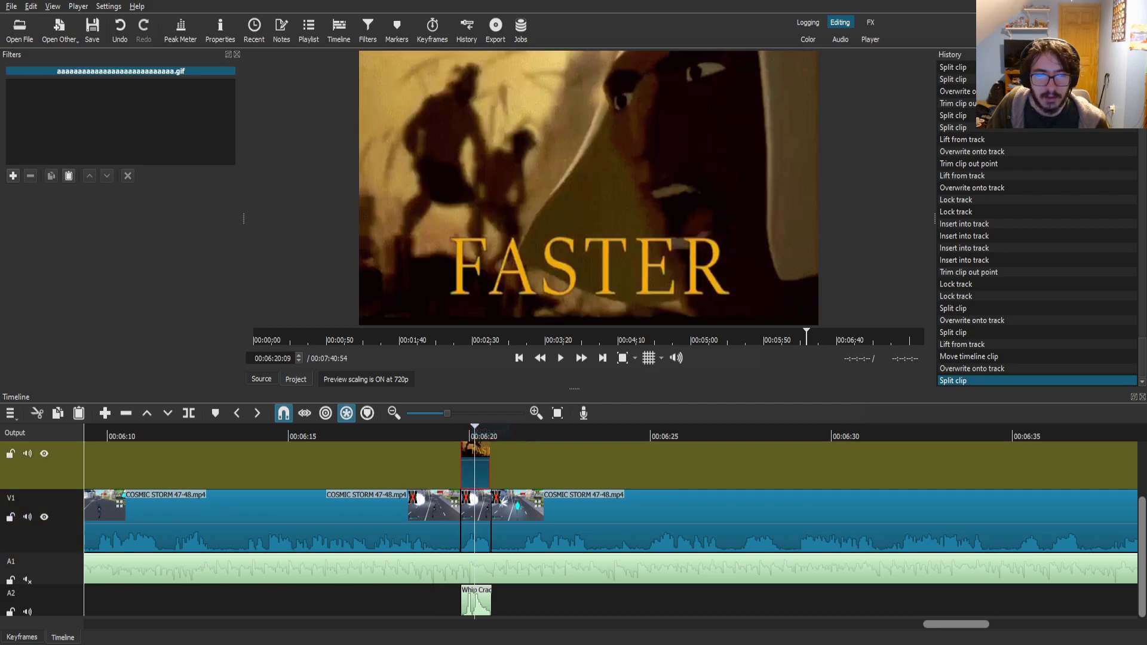
pyautogui.click(13, 176)
pyautogui.write('siz')
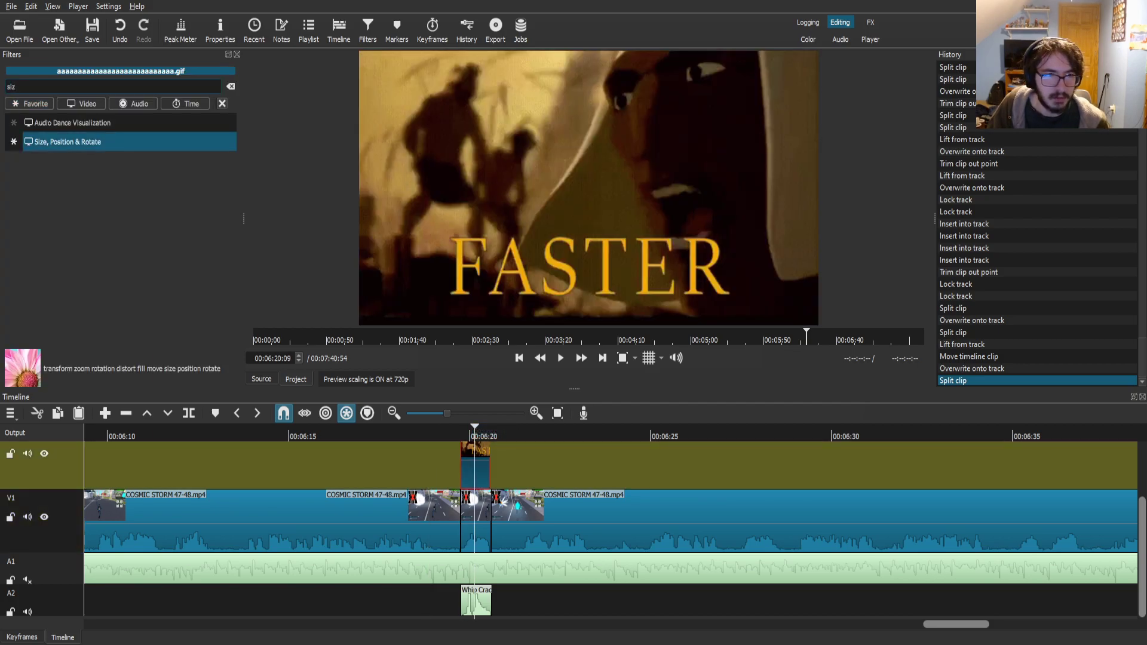
pyautogui.press('Return')
pyautogui.moveTo(361, 52); pyautogui.dragTo(630, 213)
# - Save the project and play back from just before the gif to about 00:06:46
pyautogui.click(519, 518)
pyautogui.moveTo(475, 434); pyautogui.dragTo(447, 435)
pyautogui.press('space')
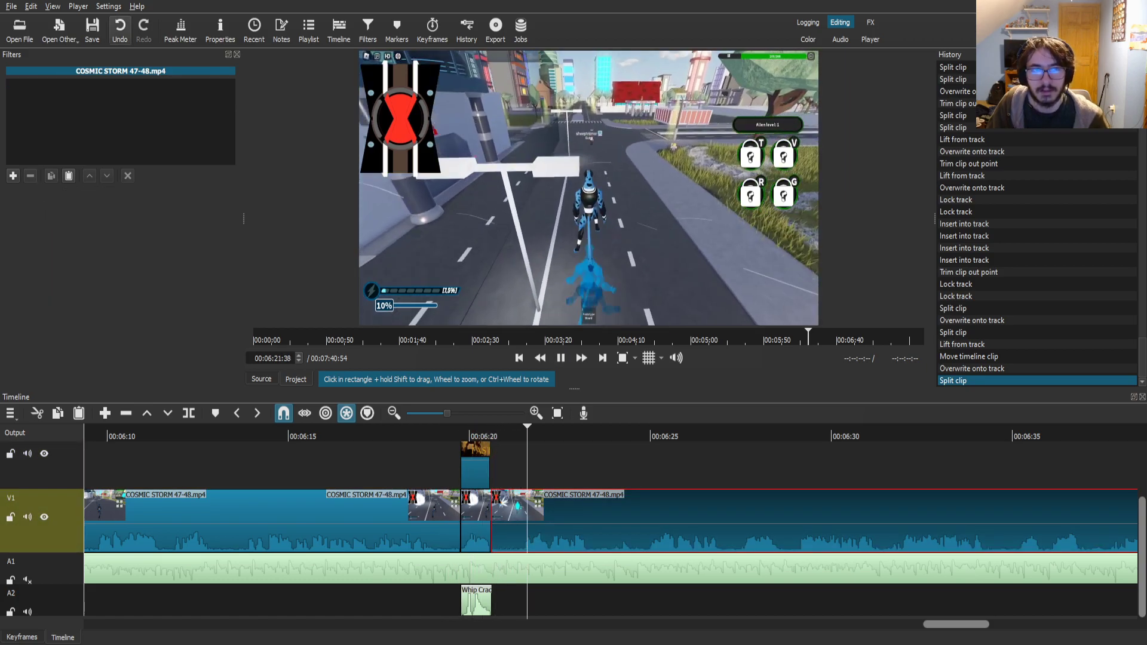
pyautogui.click(92, 30)
pyautogui.moveTo(563, 434); pyautogui.dragTo(411, 435)
pyautogui.press('space')
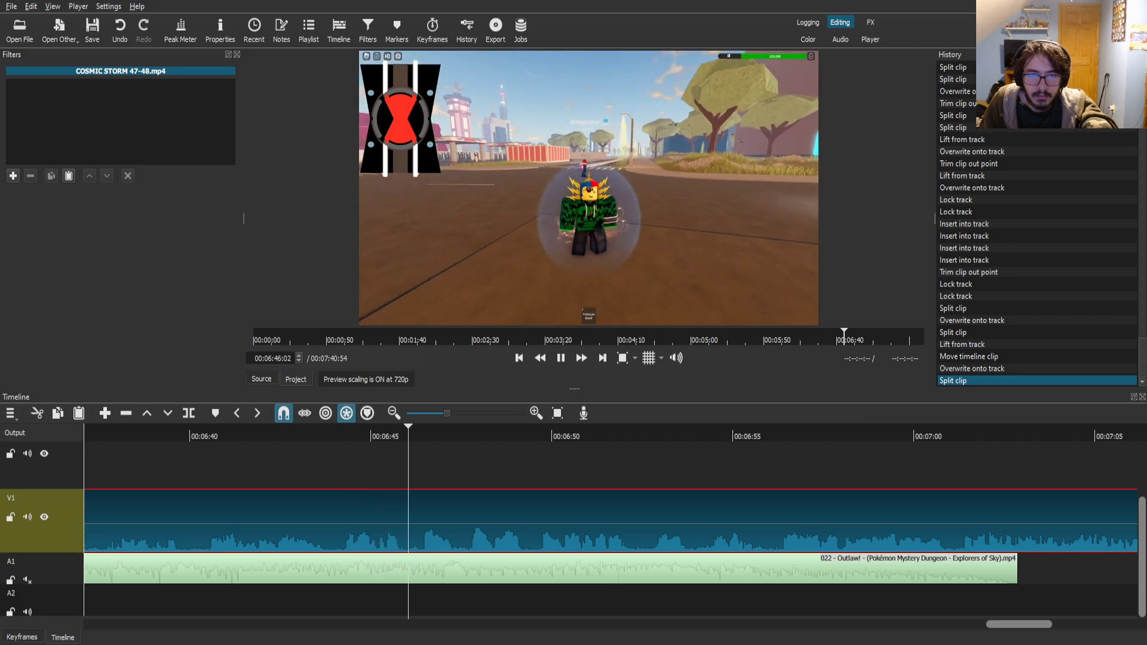
# - Play on to about 00:06:52, then step back through the gameplay and split the V1 clip at 00:06:46:26
pyautogui.click(501, 569)
pyautogui.scroll(-3, 501, 570)
pyautogui.scroll(3, 501, 569)
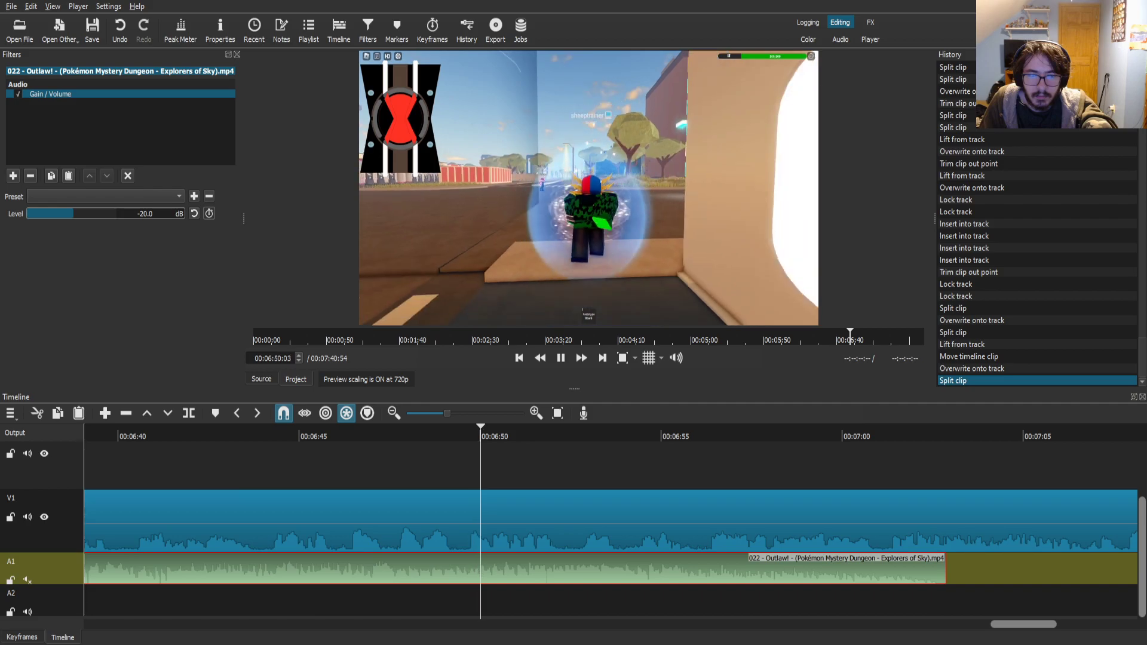
pyautogui.press('Up')
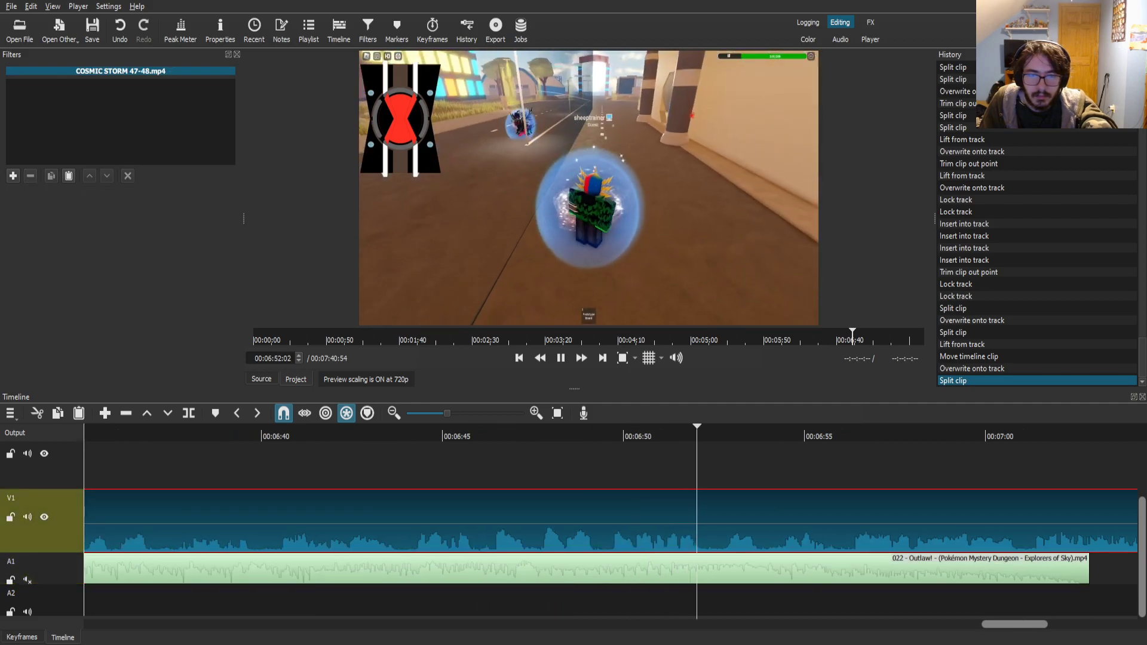
pyautogui.press('space')
pyautogui.press('space')
pyautogui.press('space')
pyautogui.press('Left')
pyautogui.press('Left')
pyautogui.press('Left')
pyautogui.press('Left')
pyautogui.press('Left')
pyautogui.press('Left')
pyautogui.press('s')
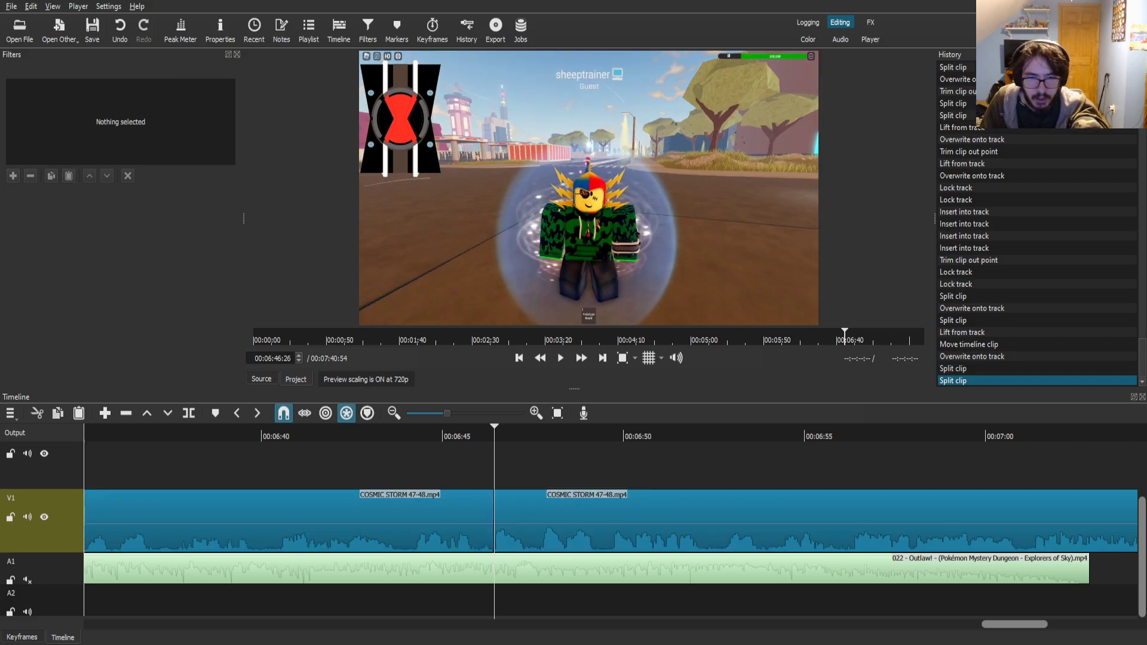
# - Review the gameplay after the new cut and split the V1 clip at 00:06:56:21
pyautogui.press('space')
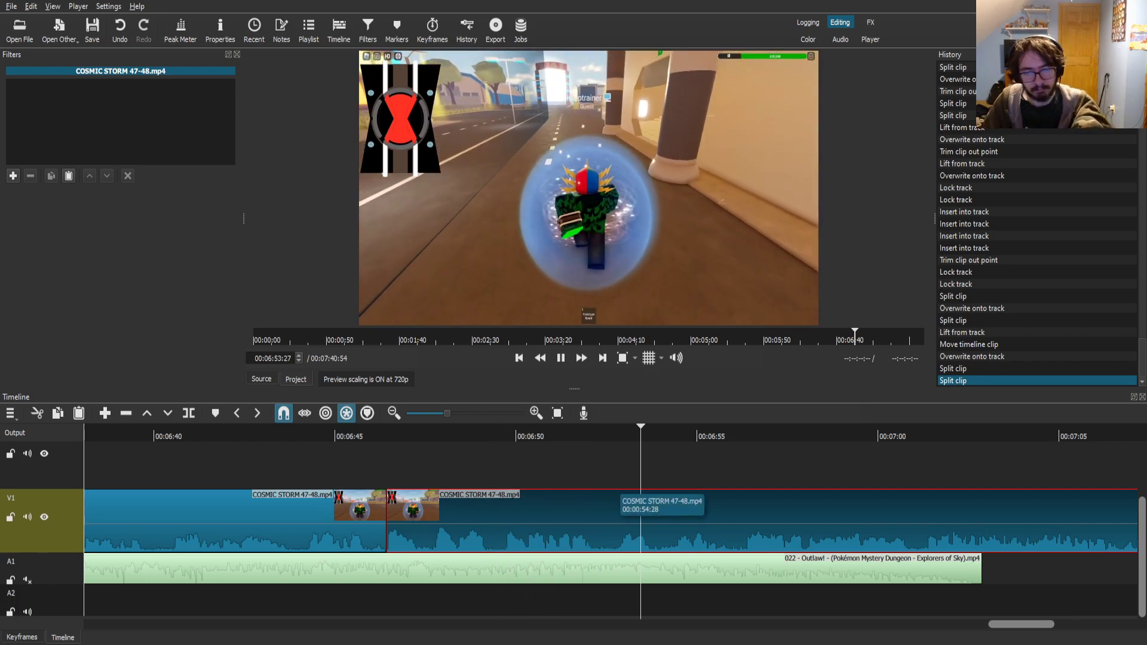
pyautogui.click(618, 436)
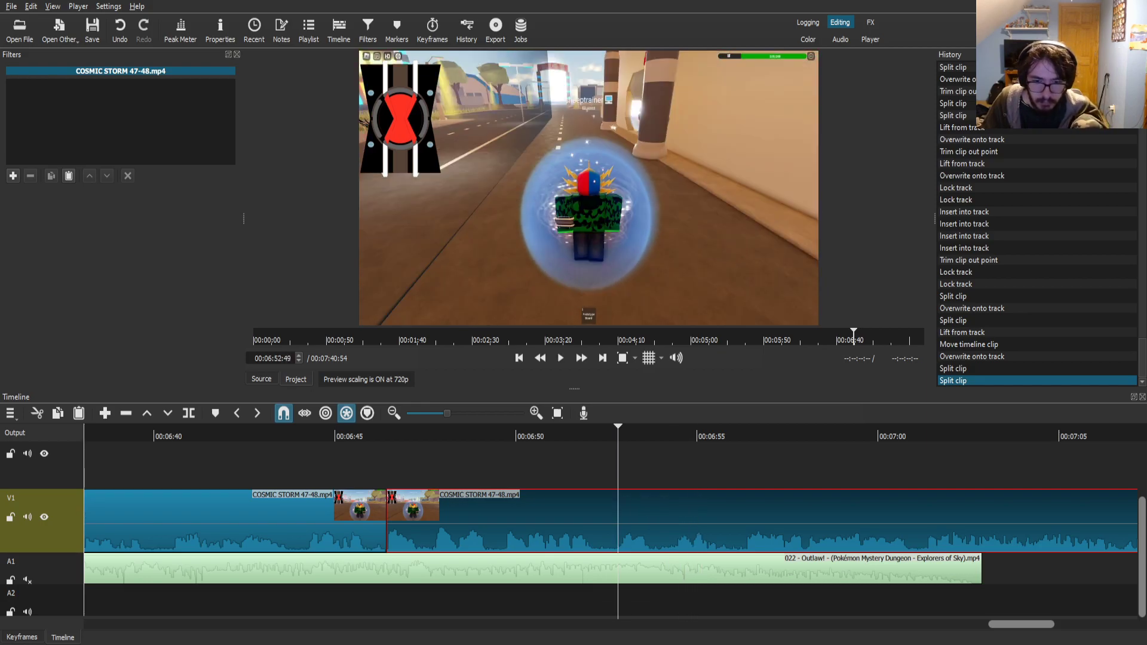
pyautogui.press('space')
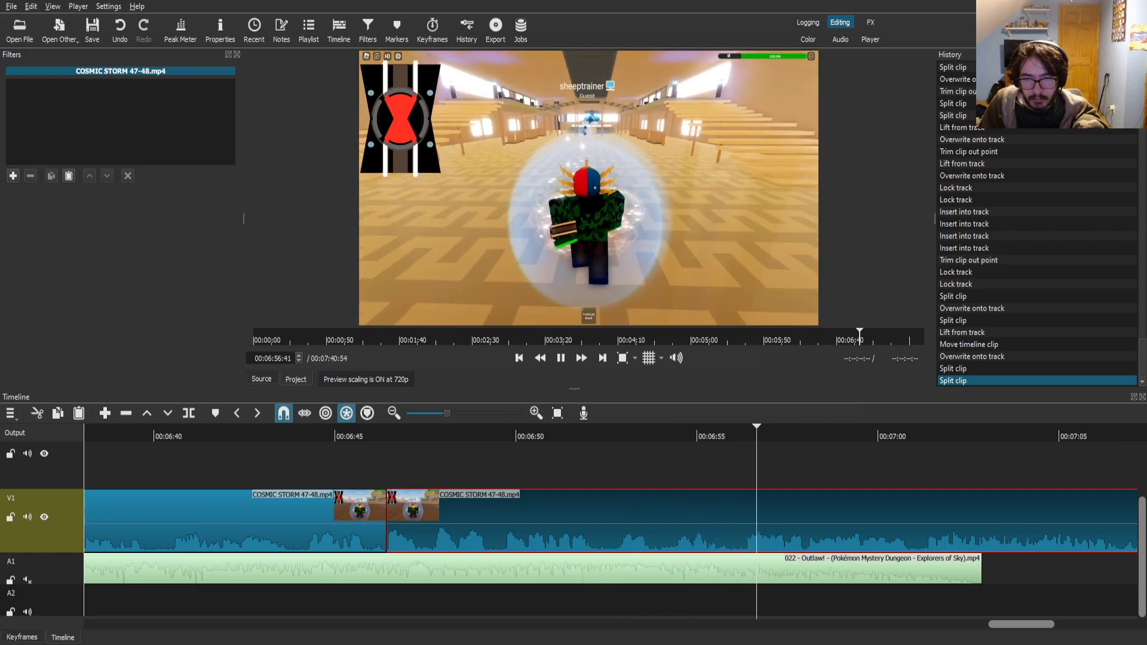
pyautogui.press('space')
pyautogui.press('s')
# - Split the music clip on A1 at 00:06:56:21 and remove the part after the cut
pyautogui.press('Down')
pyautogui.press('s')
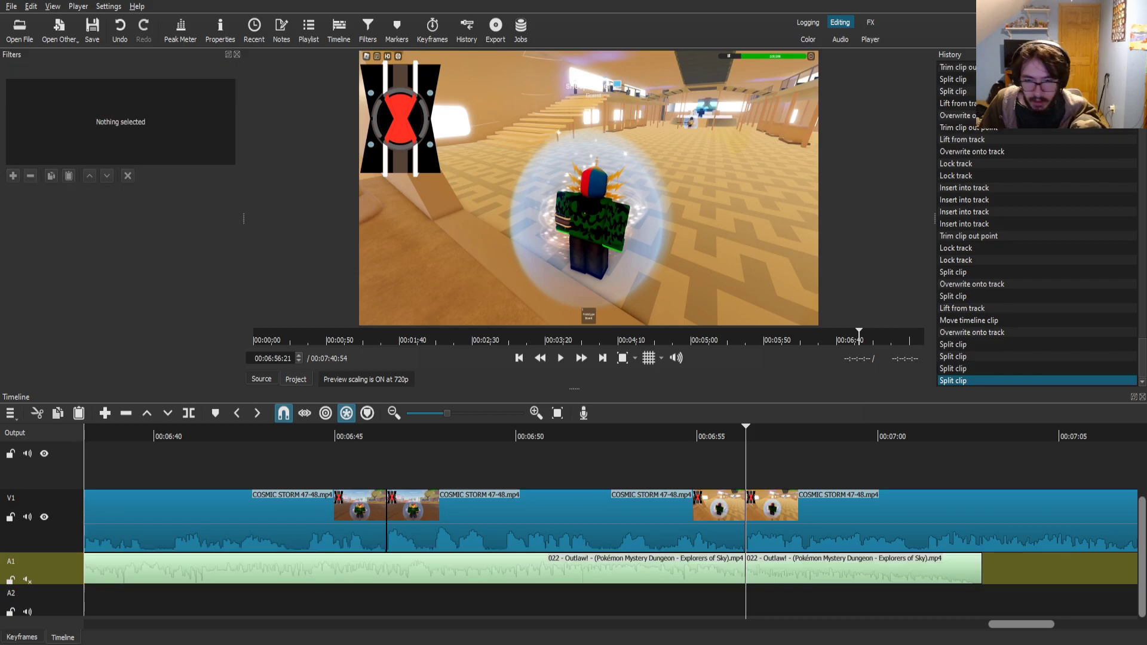
pyautogui.press('z')
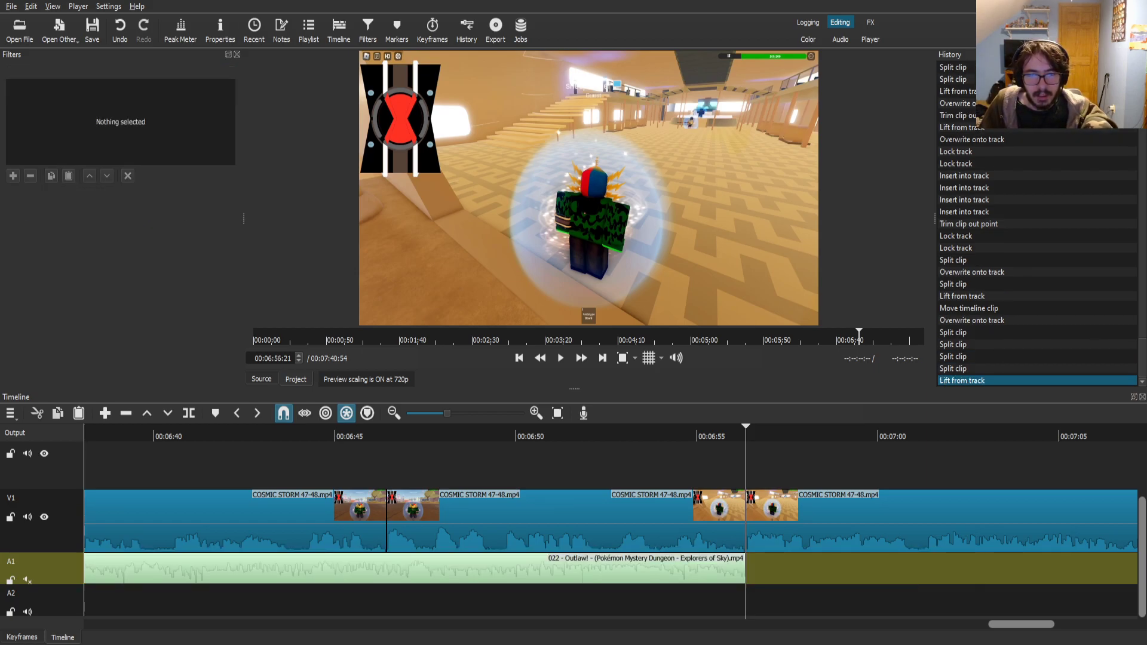
# - Place 022 - Outlaw! from its beginning on A1 at 00:06:56:21 and add a Gain / Volume filter at -20.0 dB
pyautogui.click(261, 379)
pyautogui.moveTo(507, 239); pyautogui.dragTo(747, 569)
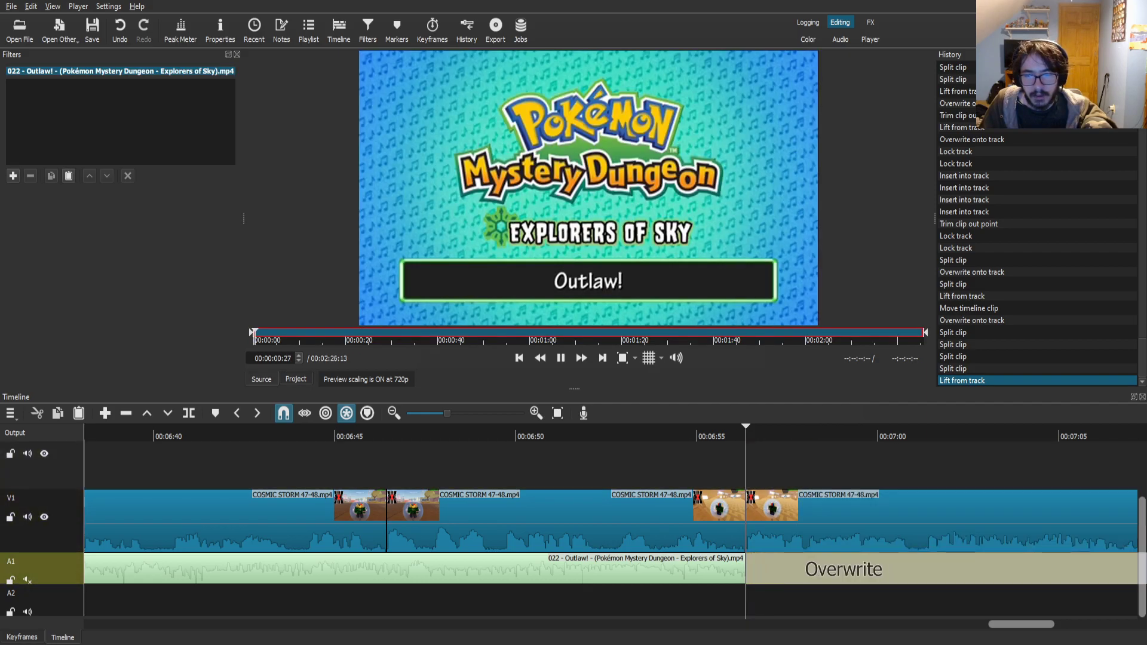
pyautogui.moveTo(836, 568); pyautogui.dragTo(836, 569)
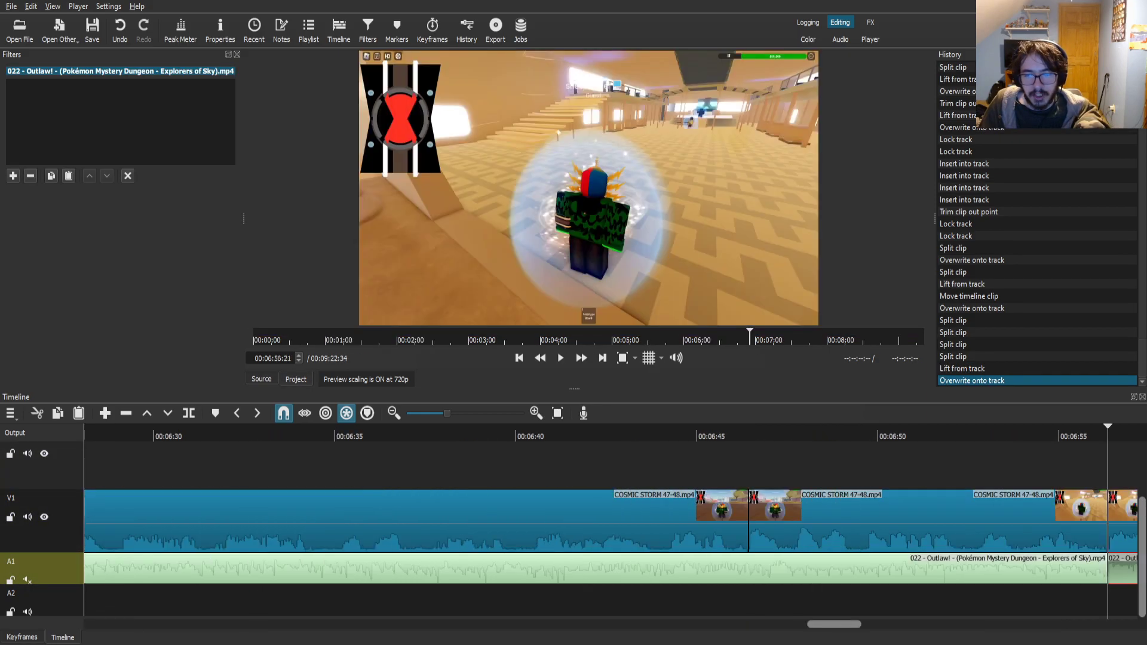
pyautogui.click(14, 176)
pyautogui.write('ga')
pyautogui.press('Return')
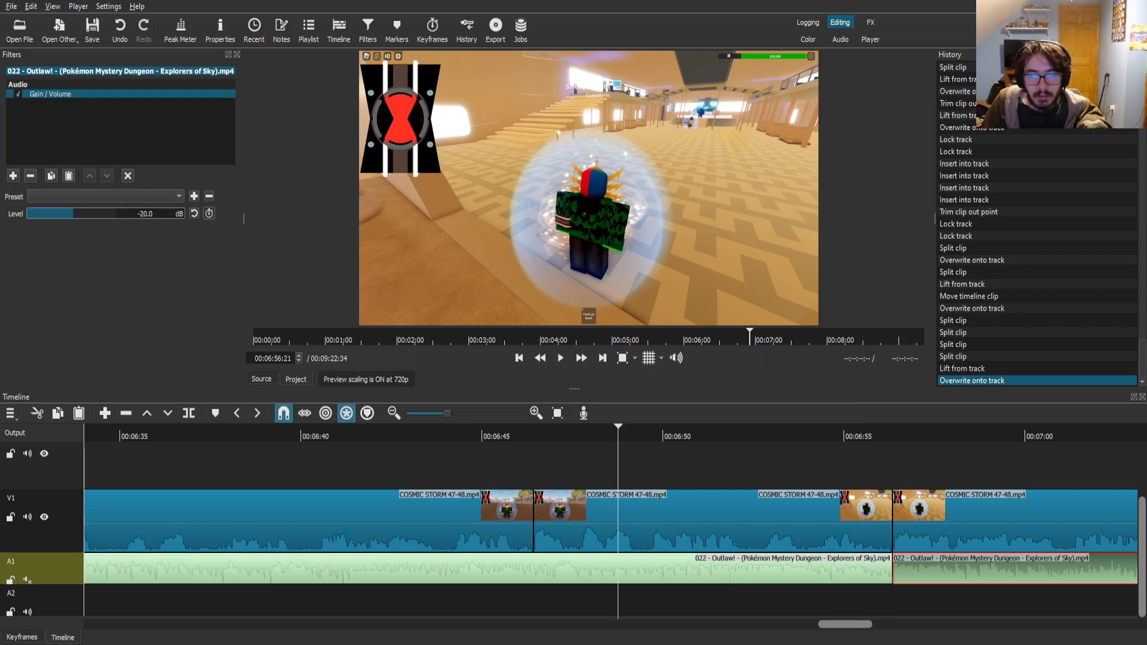
# - Select the V1 clip between the two cuts and play it from just before its start to 00:06:49:34
pyautogui.click(618, 517)
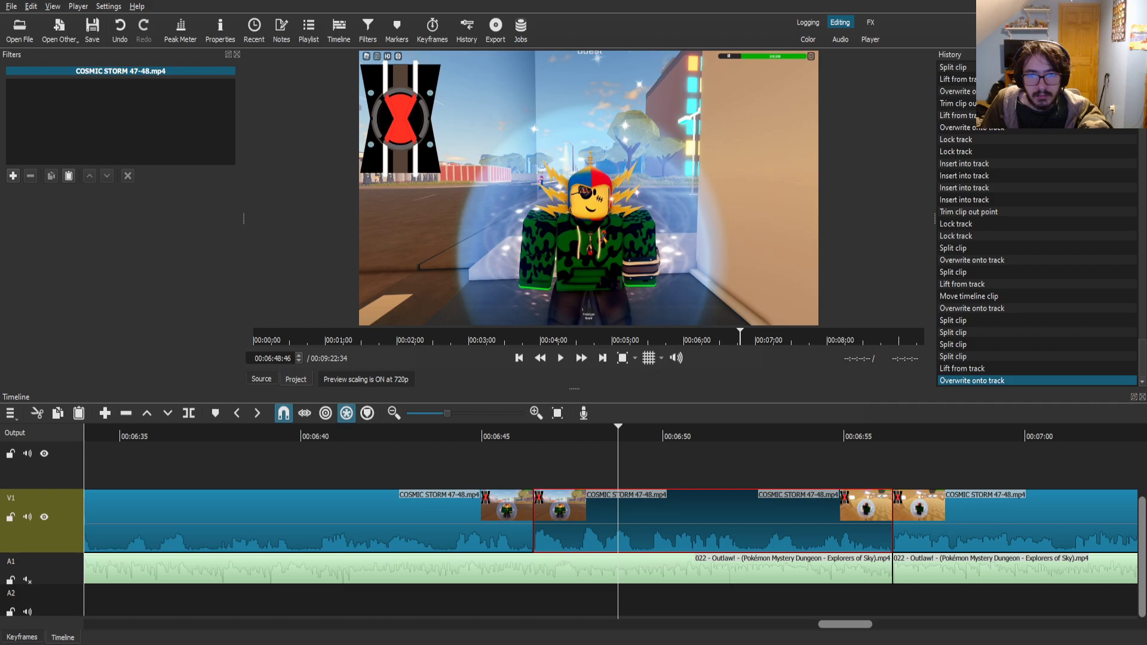
pyautogui.moveTo(553, 434); pyautogui.dragTo(527, 434)
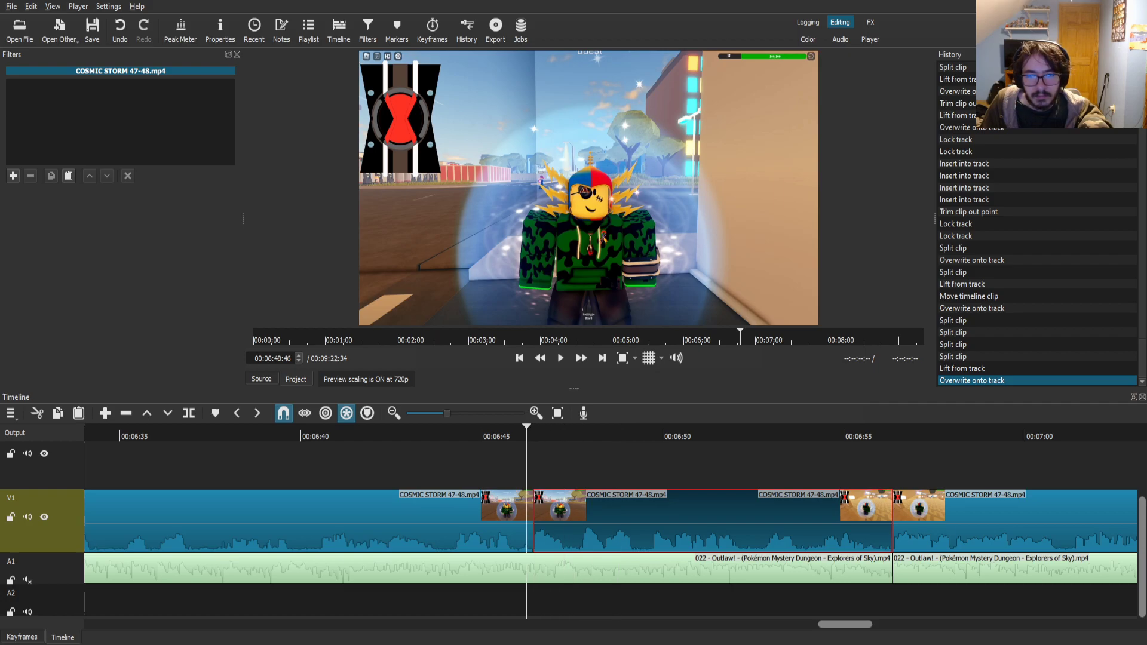
pyautogui.click(561, 358)
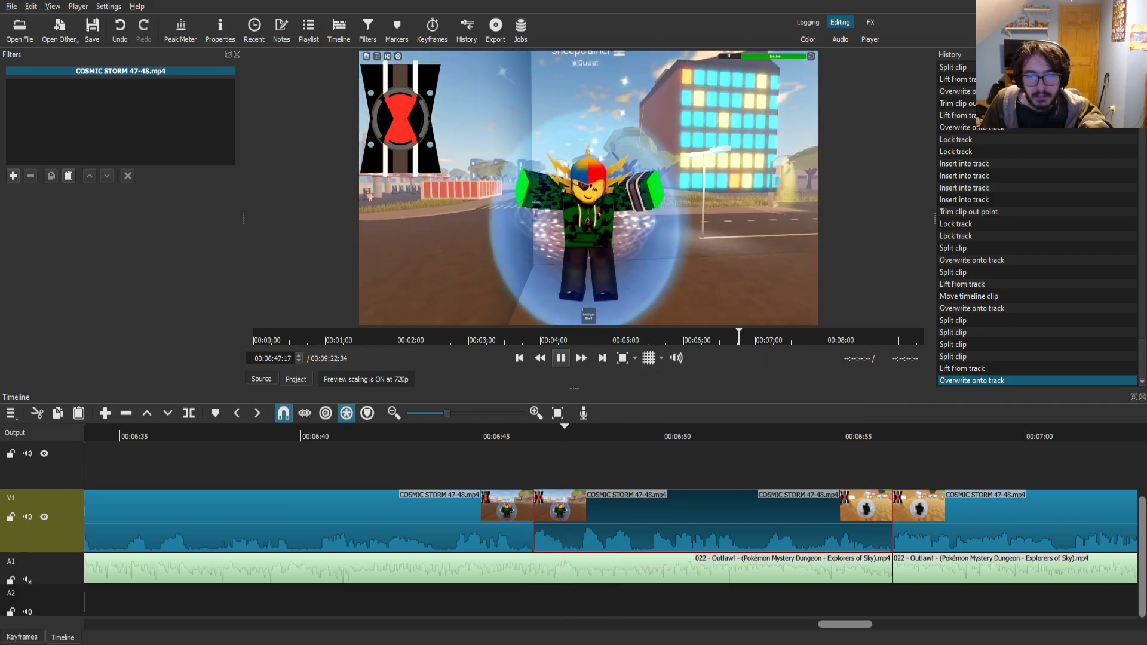
pyautogui.press('space')
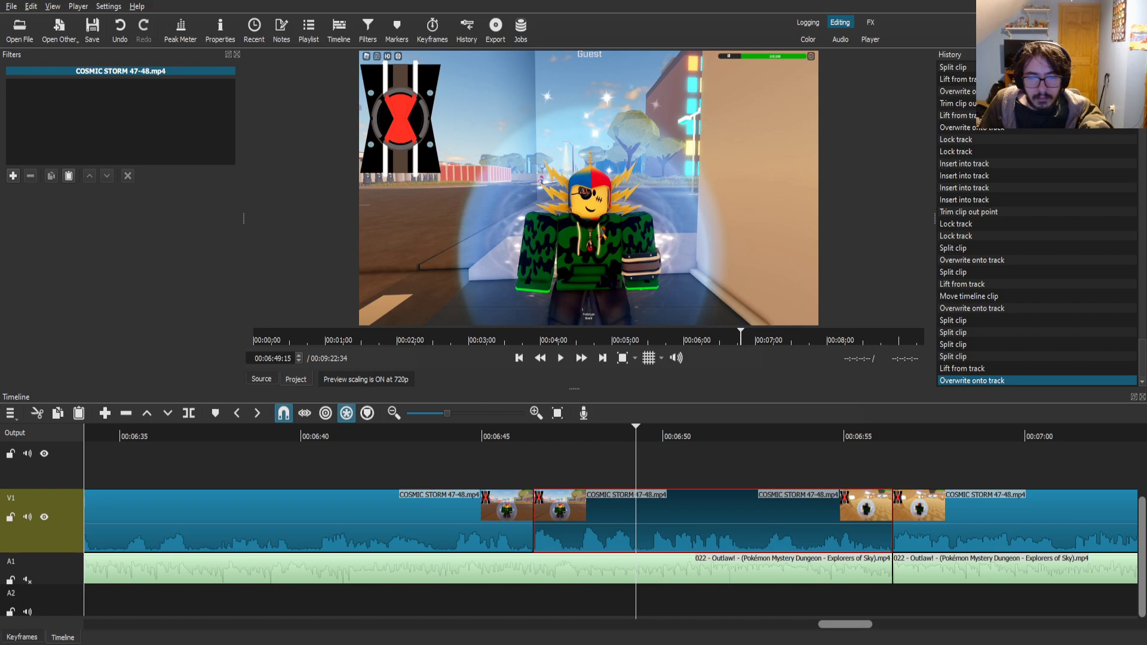
pyautogui.moveTo(575, 435); pyautogui.dragTo(578, 435)
pyautogui.press('space')
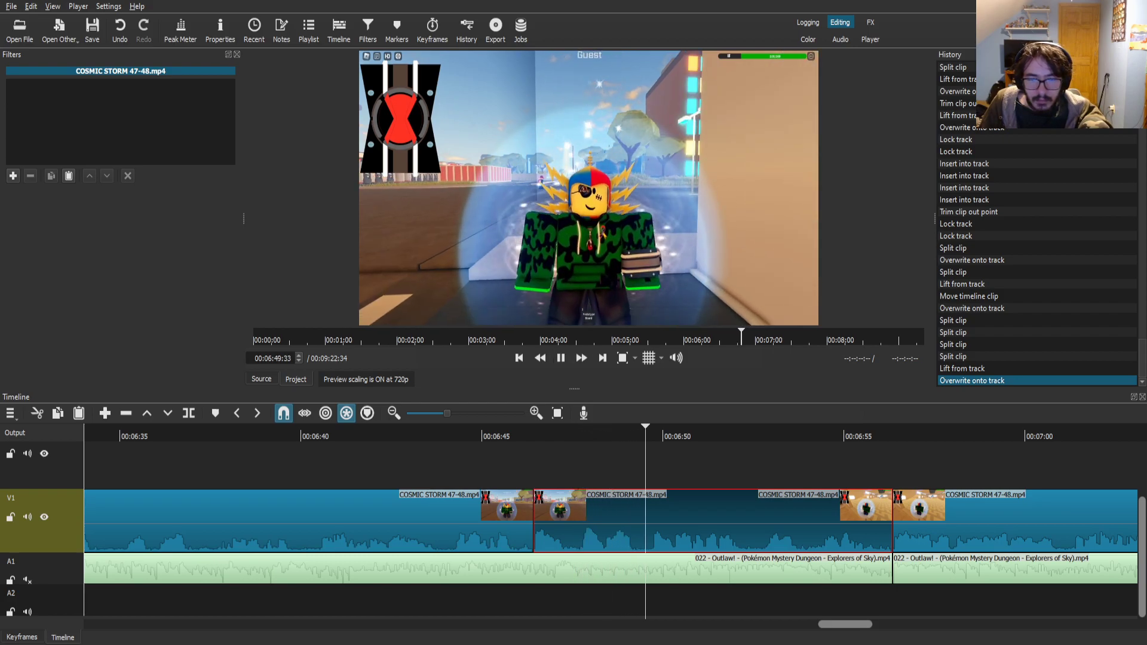
pyautogui.press('space')
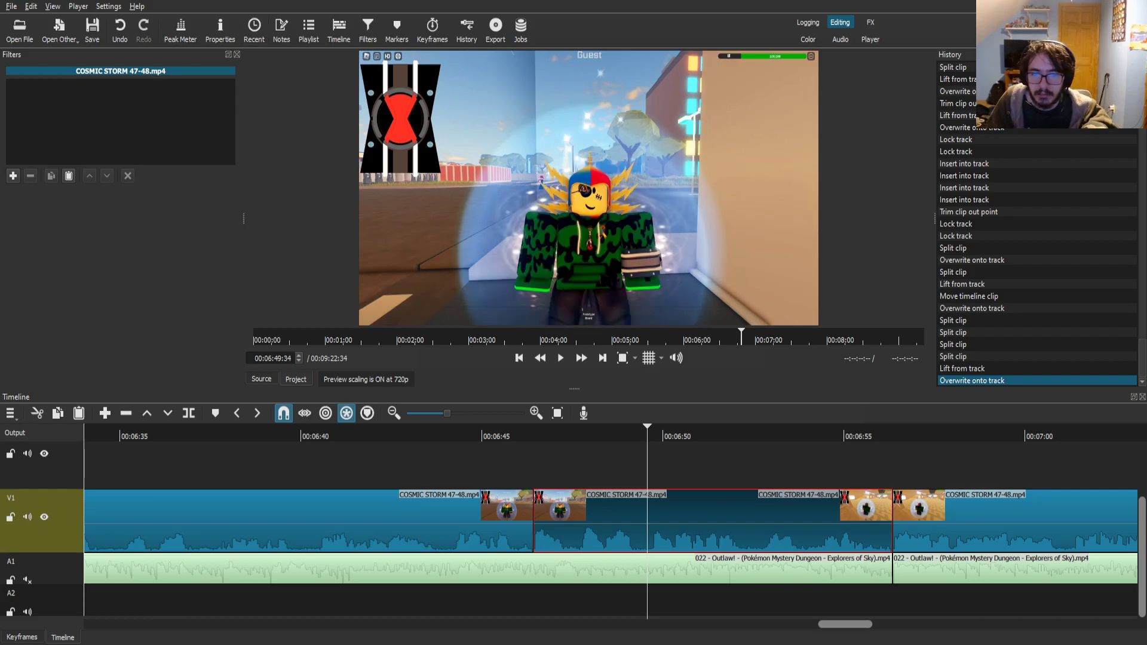
# - Place PepeSad3.png above V1 for the whole middle clip and size it to 589 x 589 at position -9, 509
pyautogui.moveTo(589, 188); pyautogui.dragTo(535, 466)
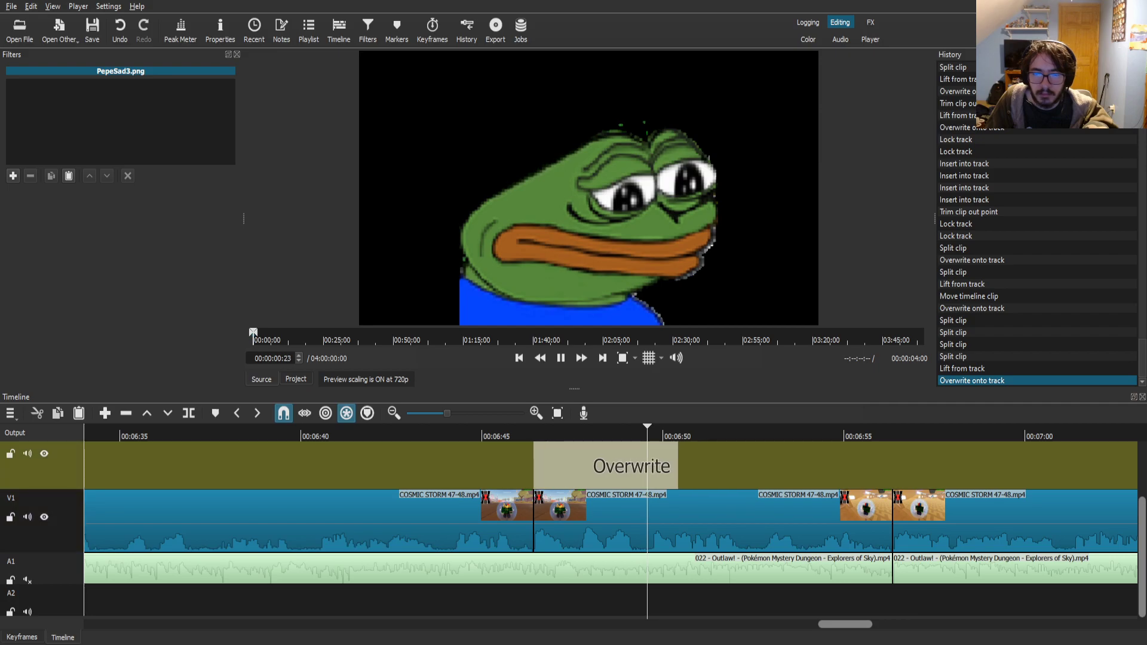
pyautogui.moveTo(605, 466); pyautogui.dragTo(814, 466)
pyautogui.click(13, 175)
pyautogui.write('sl')
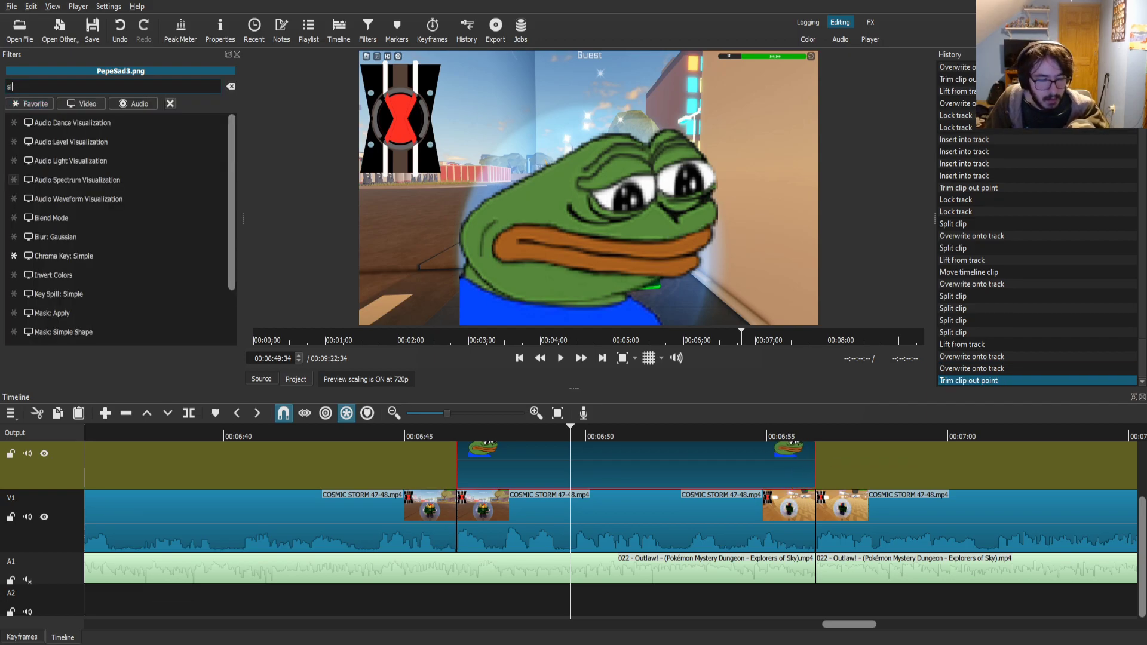
pyautogui.write('z')
pyautogui.click(65, 141)
pyautogui.moveTo(588, 187); pyautogui.dragTo(486, 193)
pyautogui.moveTo(613, 58); pyautogui.dragTo(495, 182)
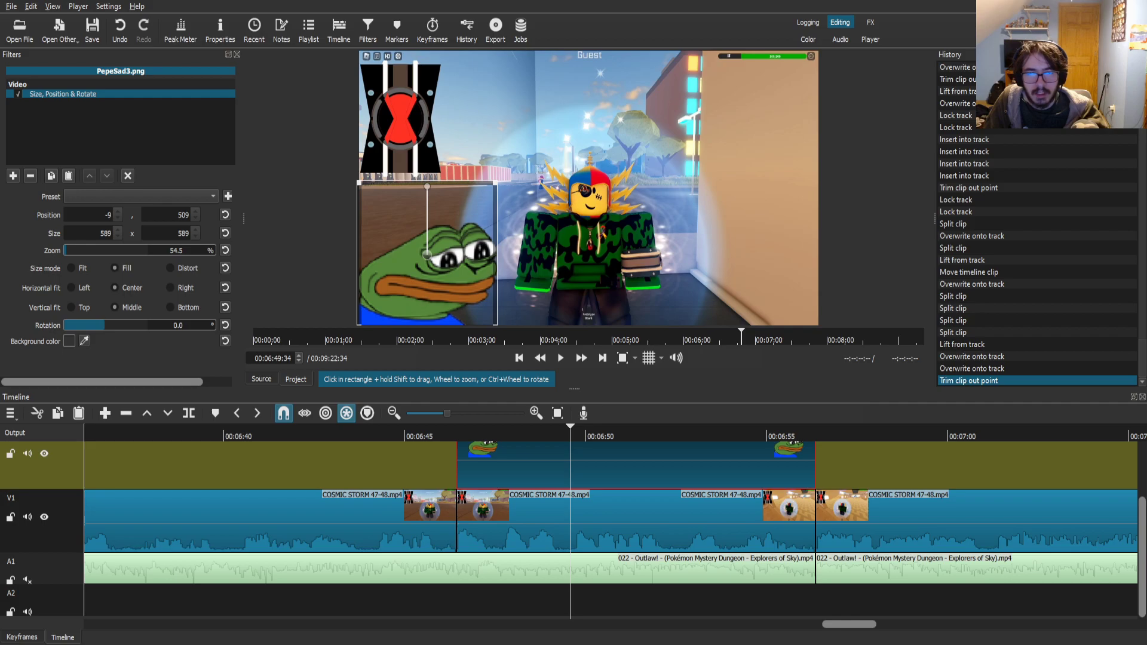
# - Play the V1 clip after the Pepe image from 00:06:56:33 and save the project
pyautogui.click(860, 525)
pyautogui.moveTo(530, 431); pyautogui.dragTo(823, 432)
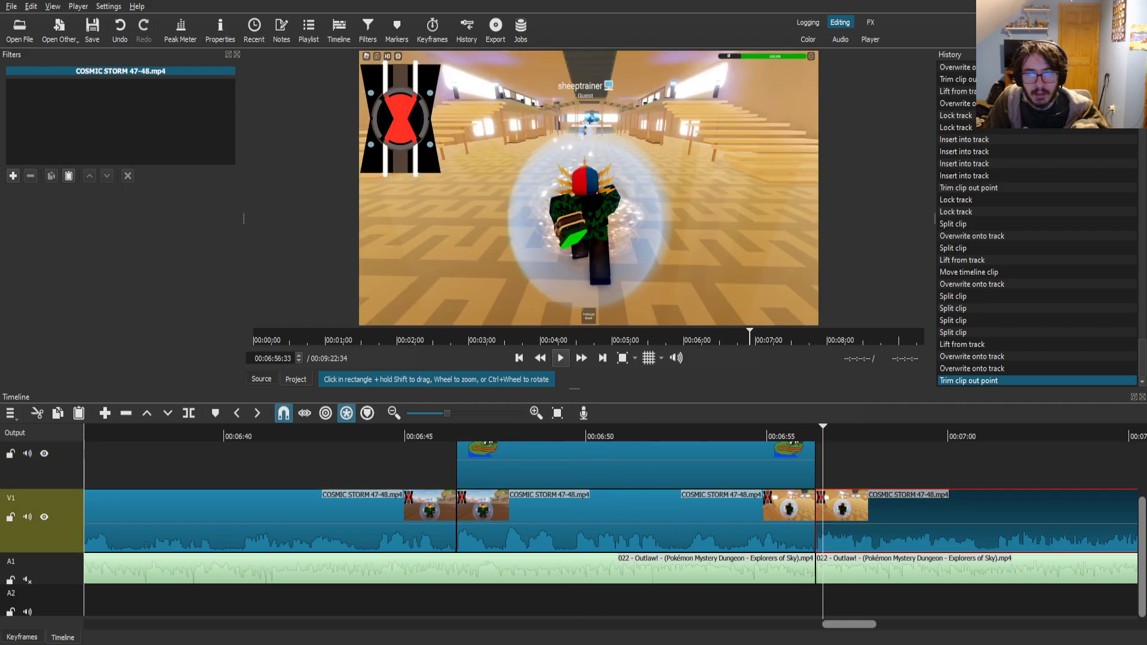
pyautogui.press('space')
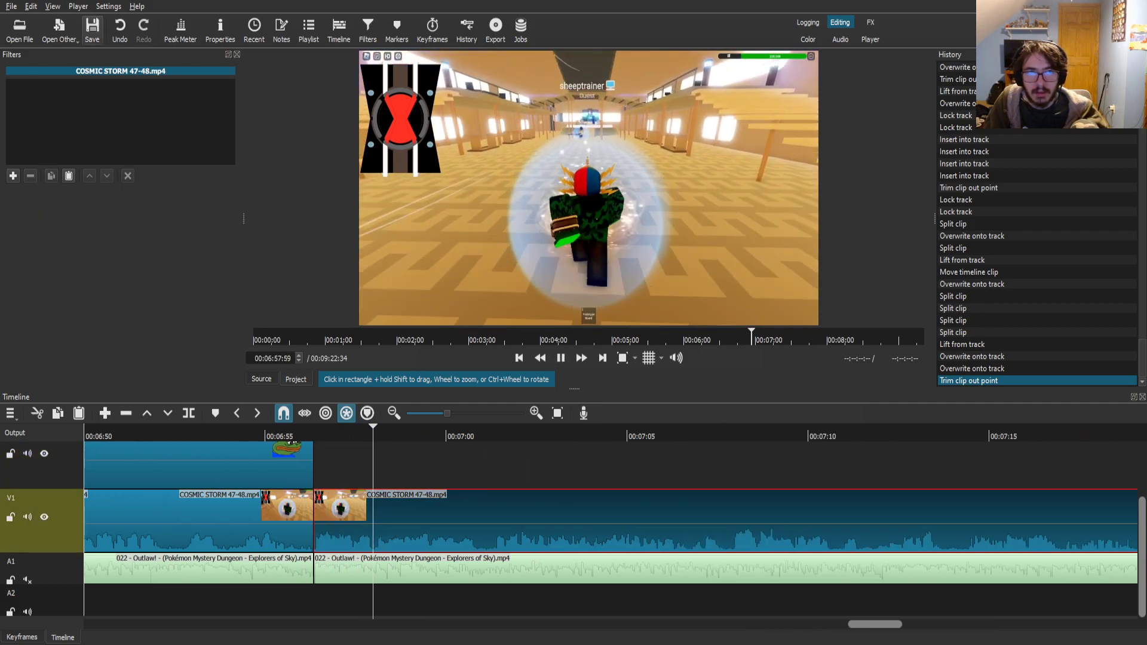
pyautogui.hotkey('ctrl', 's')
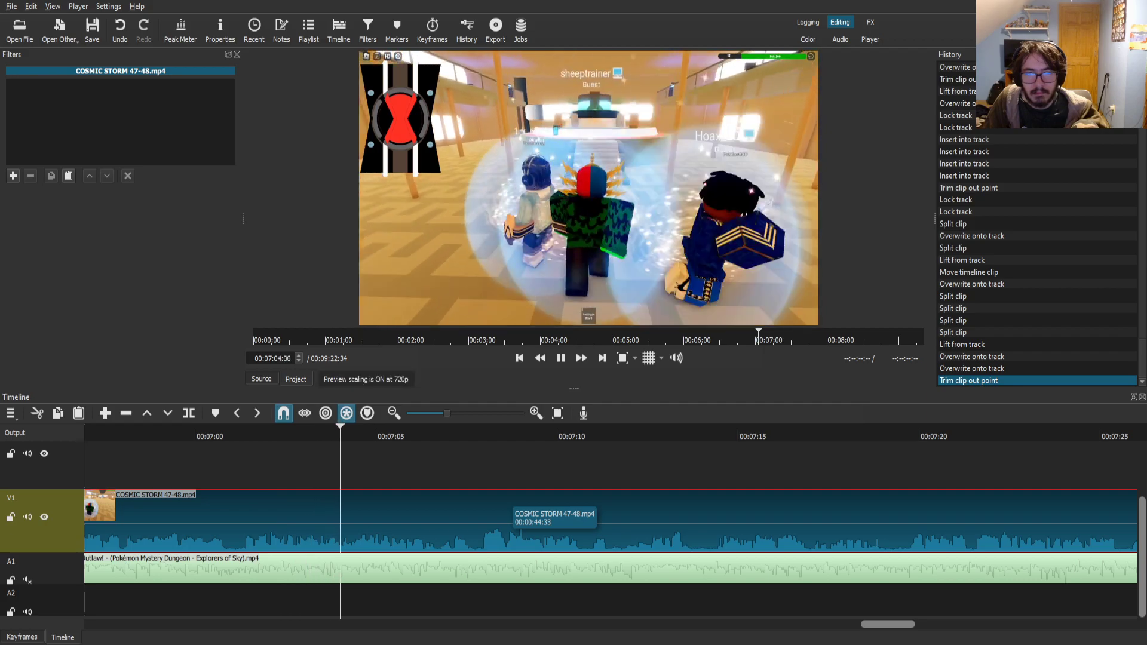
# - Split the V1 clip at 00:07:02:57 as the characters meet and play on to 00:07:04:03
pyautogui.moveTo(319, 436)
pyautogui.mouseDown()
pyautogui.moveTo(286, 437)
pyautogui.moveTo(300, 436)
pyautogui.mouseUp()
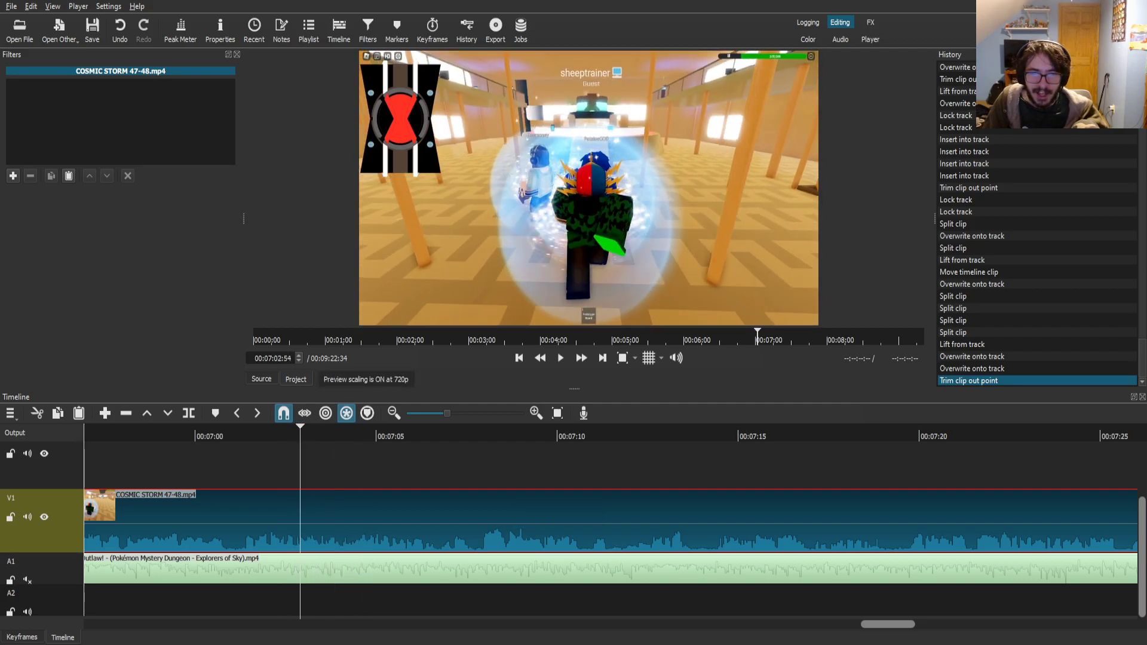
pyautogui.press('Right')
pyautogui.press('Right')
pyautogui.press('Right')
pyautogui.press('s')
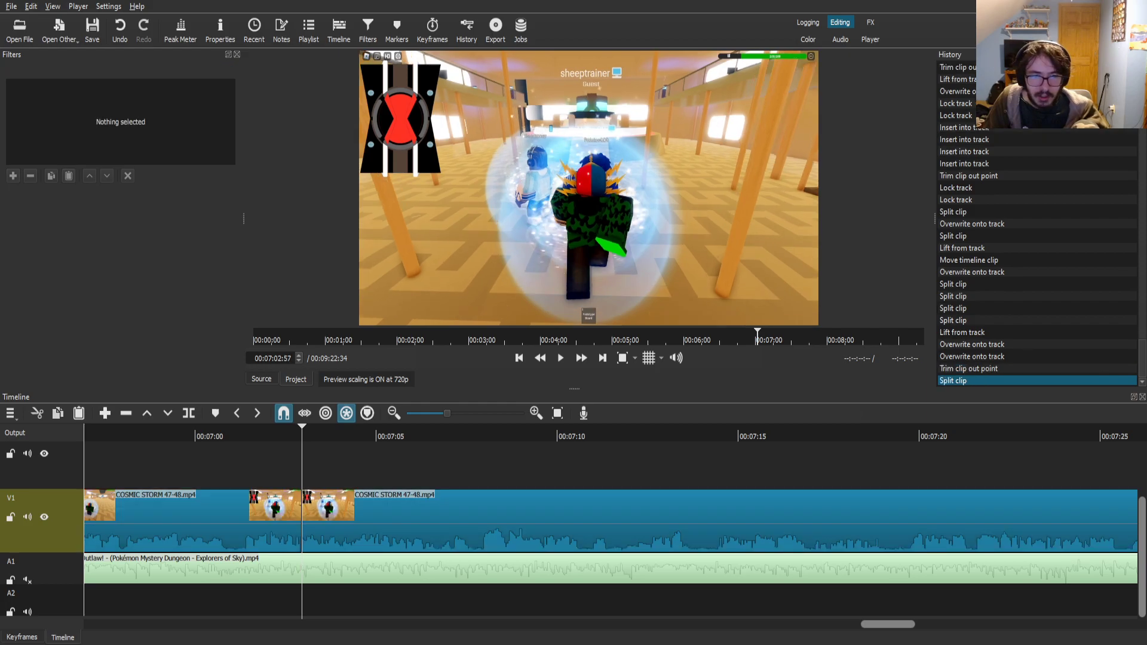
pyautogui.press('l')
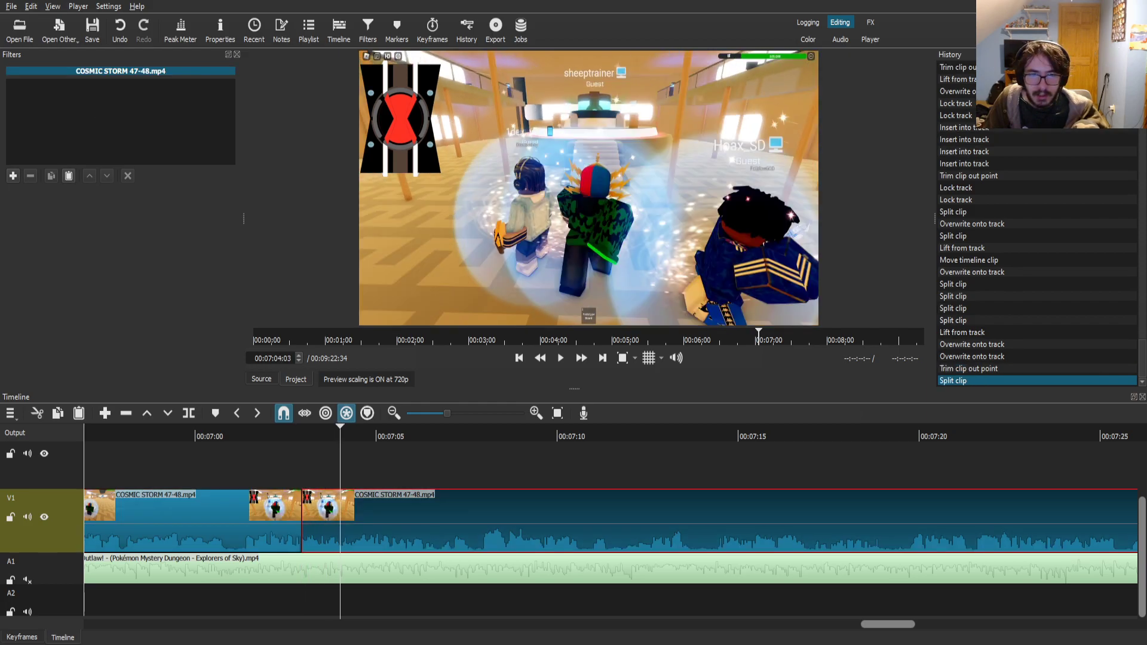
# - Split the V1 clip at 00:07:03:47 and zoom the short piece before it to 150% at position -495, -415
pyautogui.press('j')
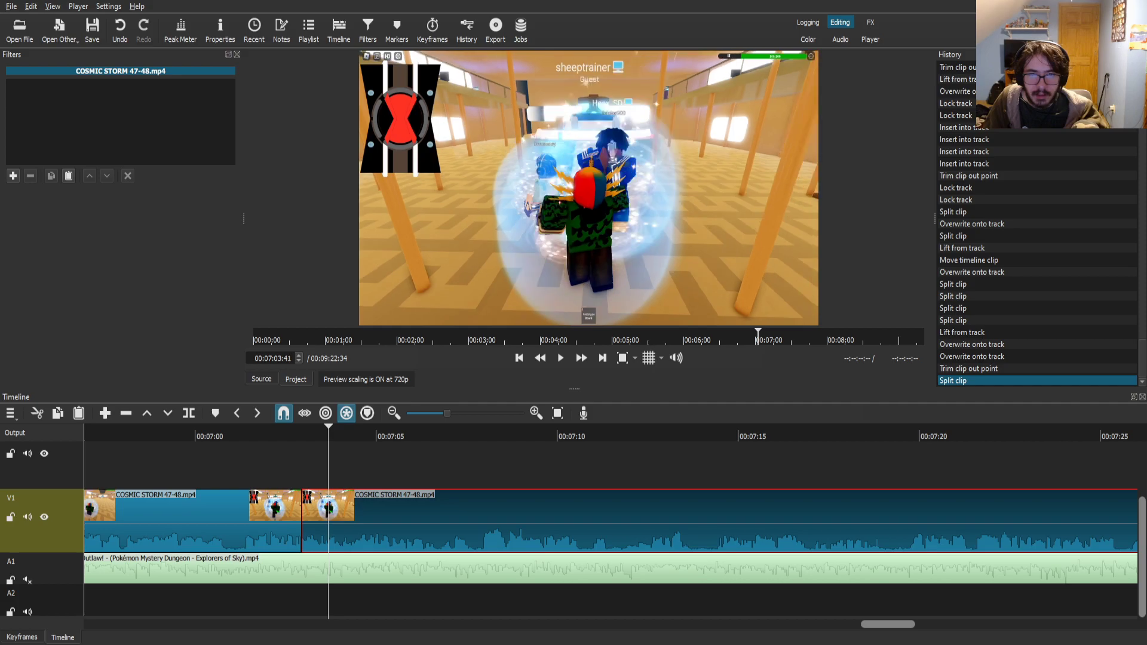
pyautogui.press('s')
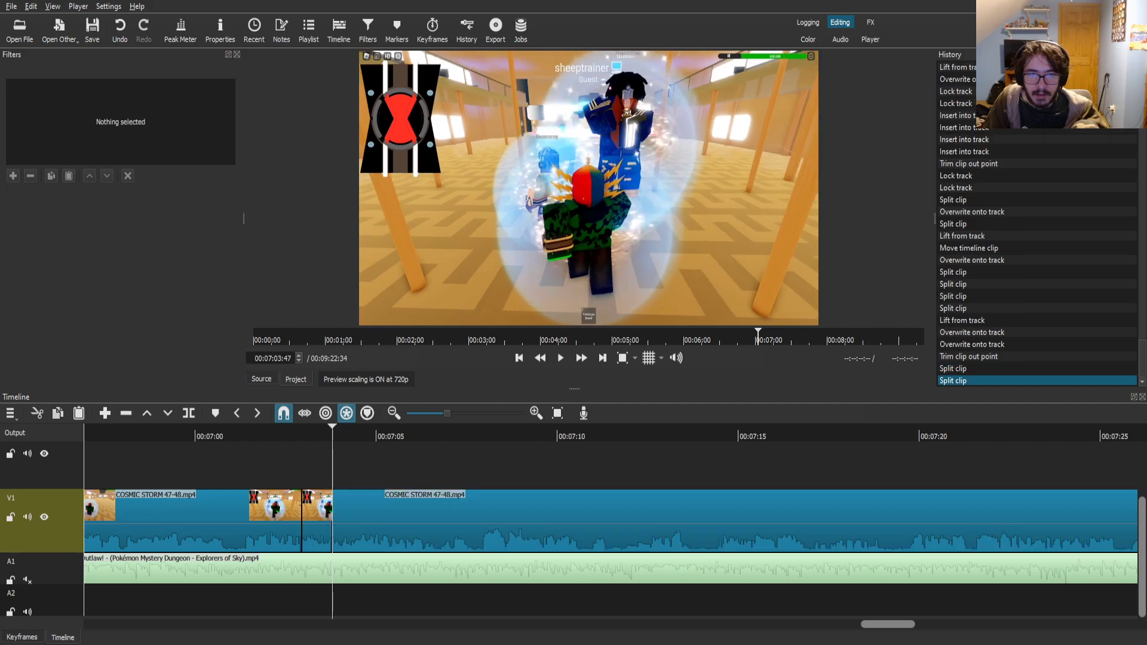
pyautogui.click(317, 536)
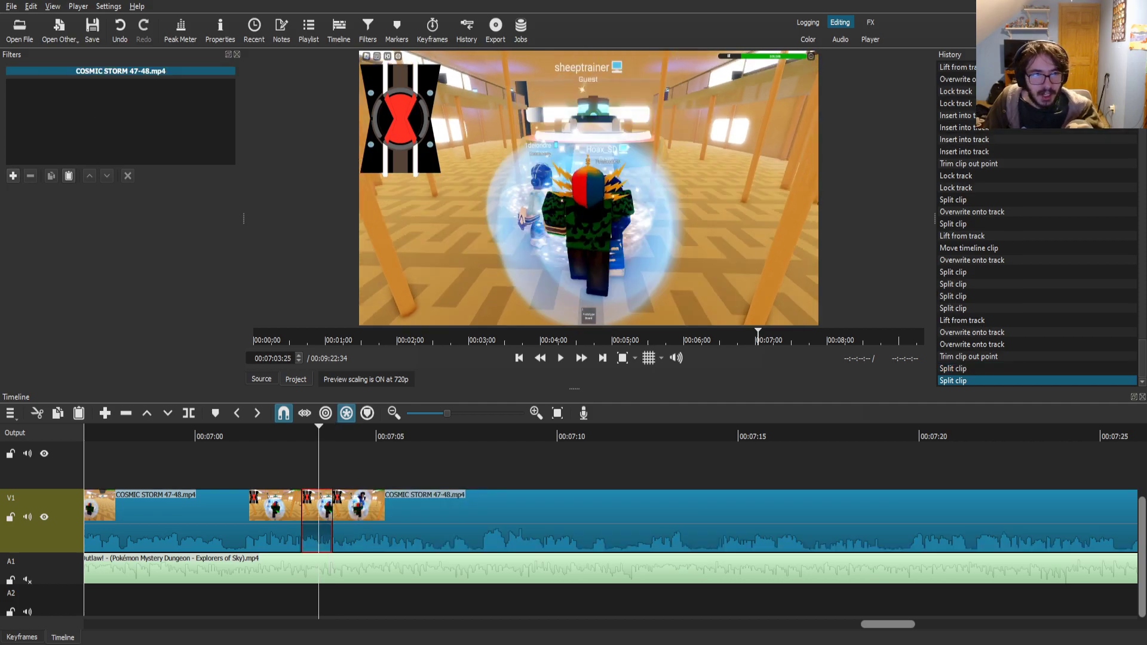
pyautogui.write('fsiz')
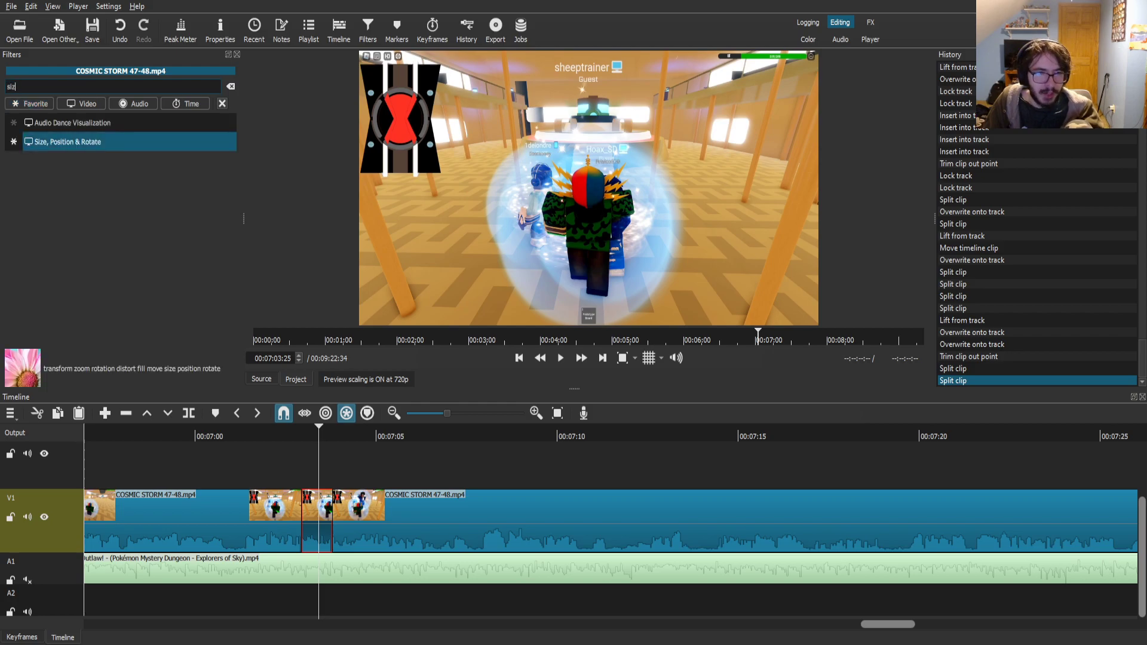
pyautogui.press('Return')
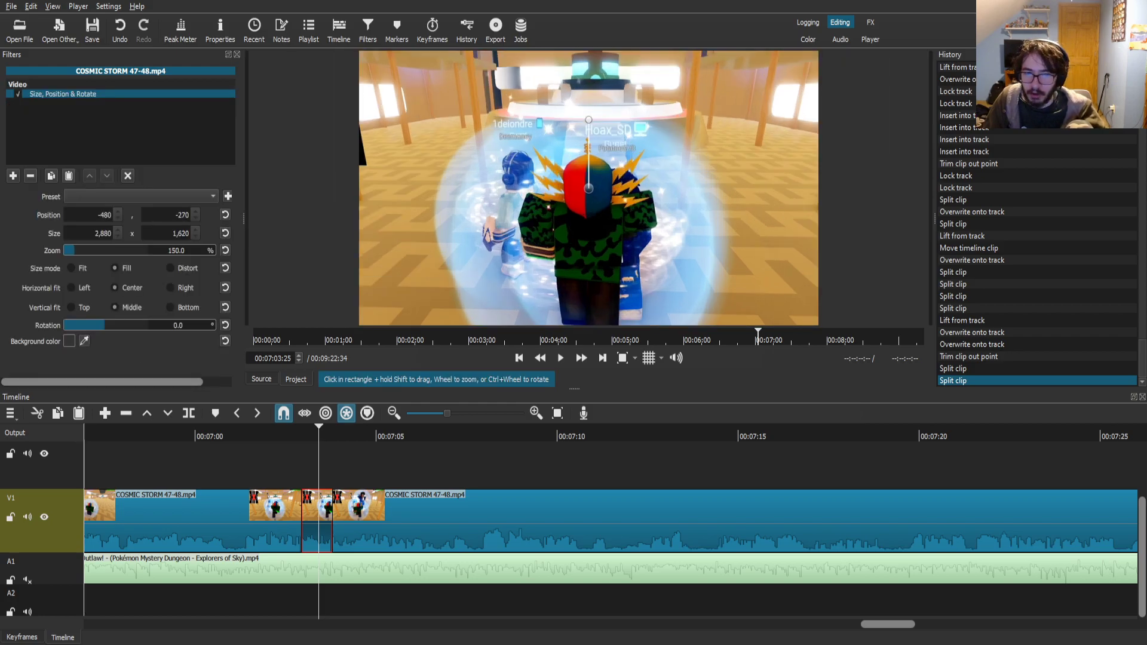
pyautogui.press('Right')
pyautogui.press('Right')
pyautogui.moveTo(588, 188); pyautogui.dragTo(585, 152)
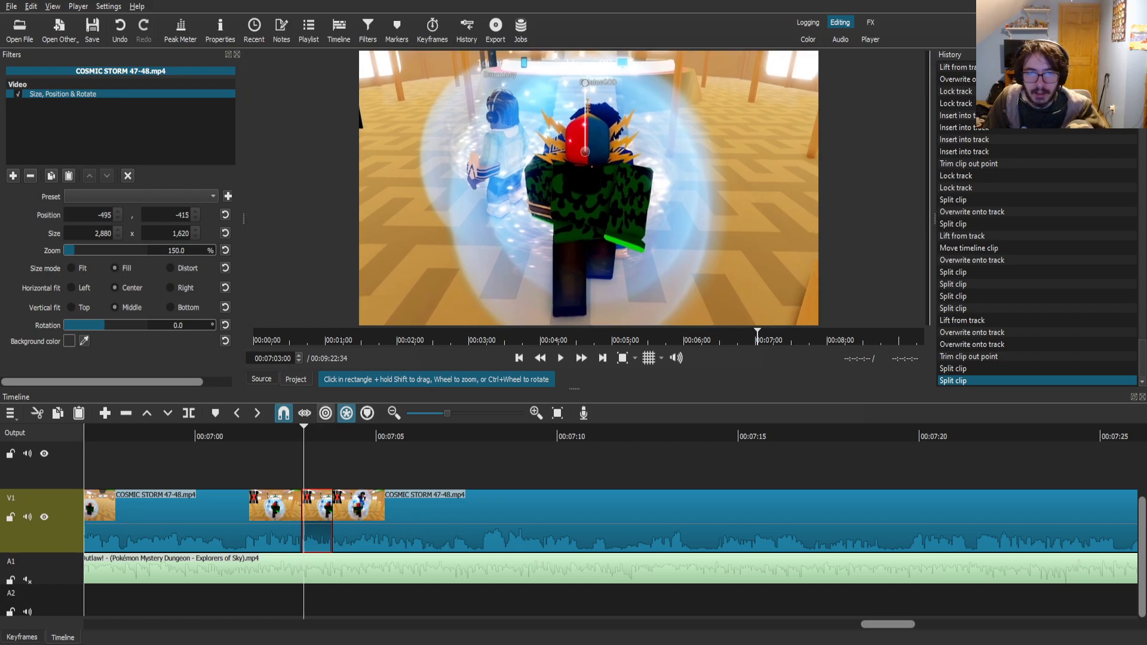
pyautogui.press('Right')
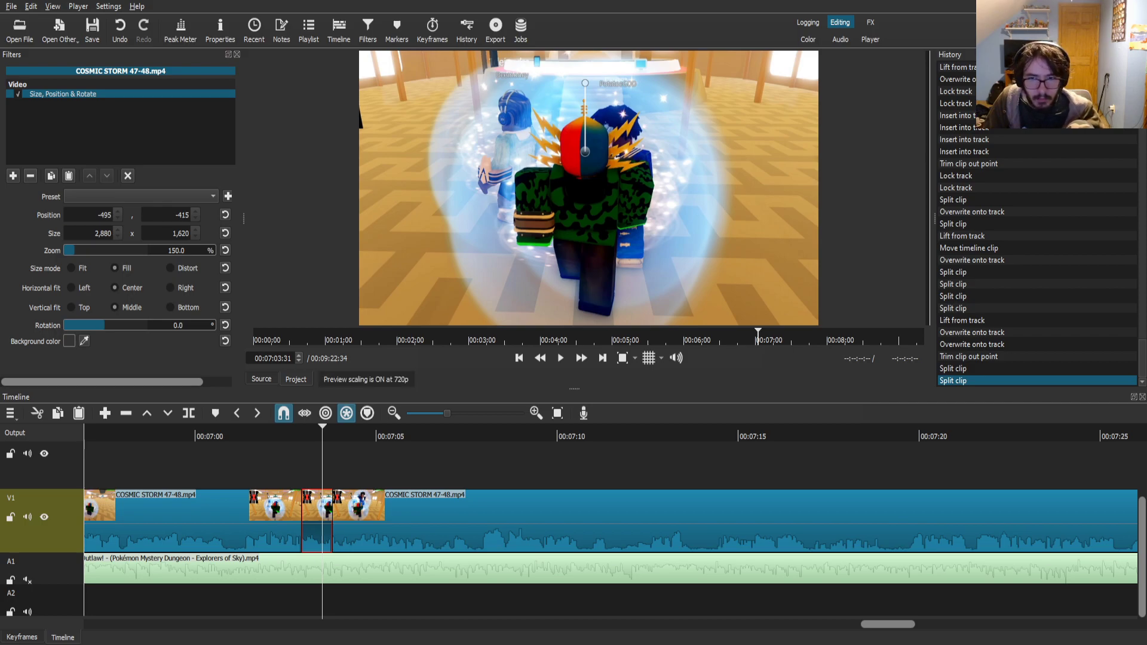
# - Place Garry's Mod Ragdoll Sound.mp4 on A2 at the zoomed piece's start and trim it to that piece's end
pyautogui.moveTo(588, 191); pyautogui.dragTo(308, 600)
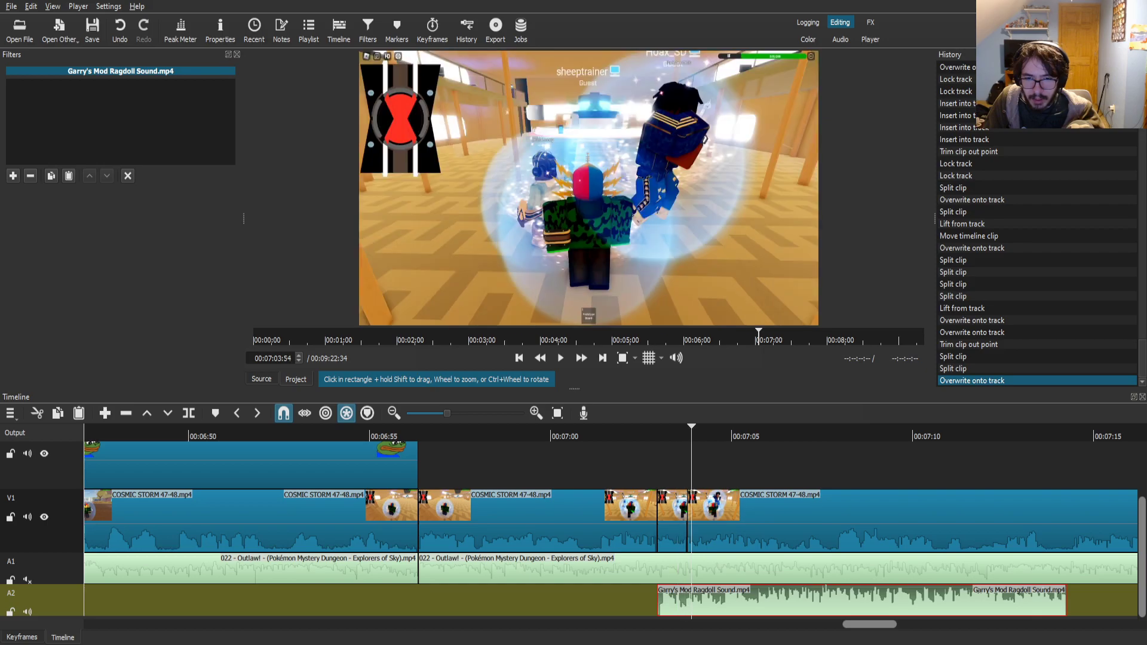
pyautogui.press('s')
pyautogui.press('z')
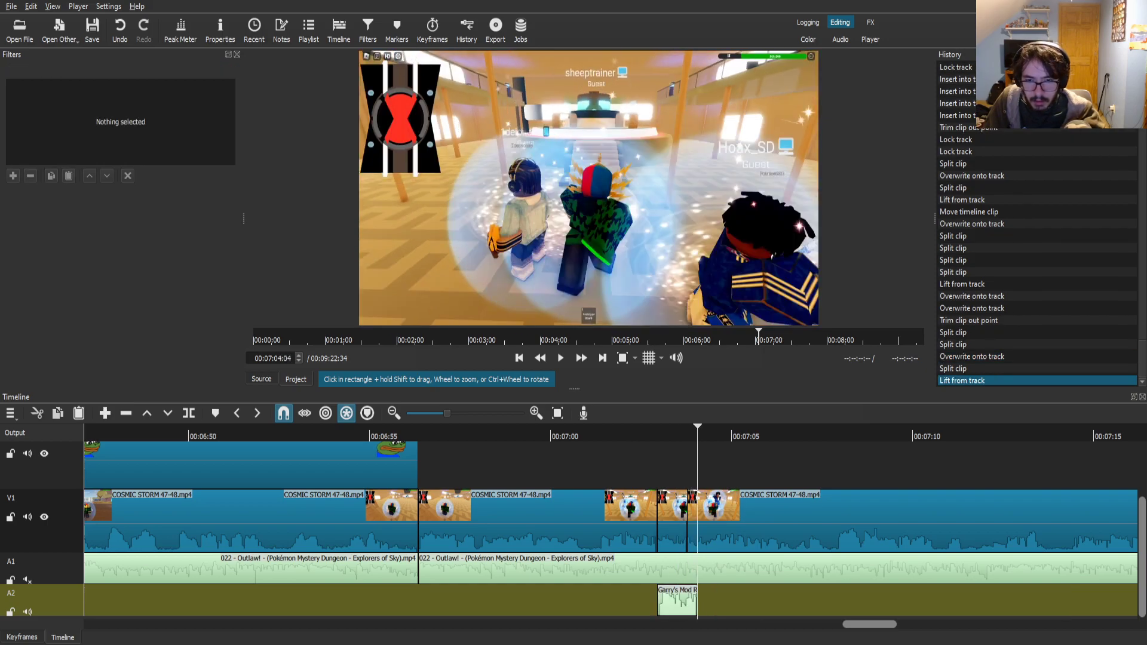
pyautogui.moveTo(695, 602); pyautogui.dragTo(687, 601)
# - Add a Gain / Volume filter at -10 dB to the ragdoll sound on A2
pyautogui.click(675, 602)
pyautogui.click(13, 175)
pyautogui.write('ga')
pyautogui.click(41, 159)
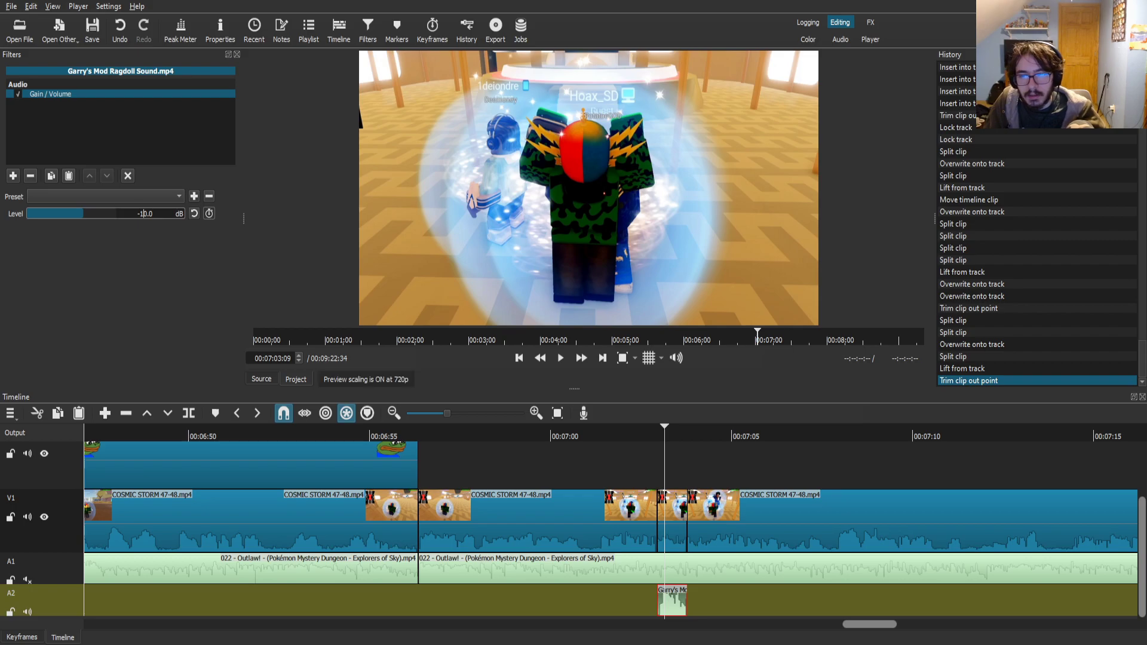
# - Select the V1 clip after the zoomed piece, play from just before the ragdoll sound and save the project
pyautogui.click(717, 521)
pyautogui.click(639, 435)
pyautogui.press('space')
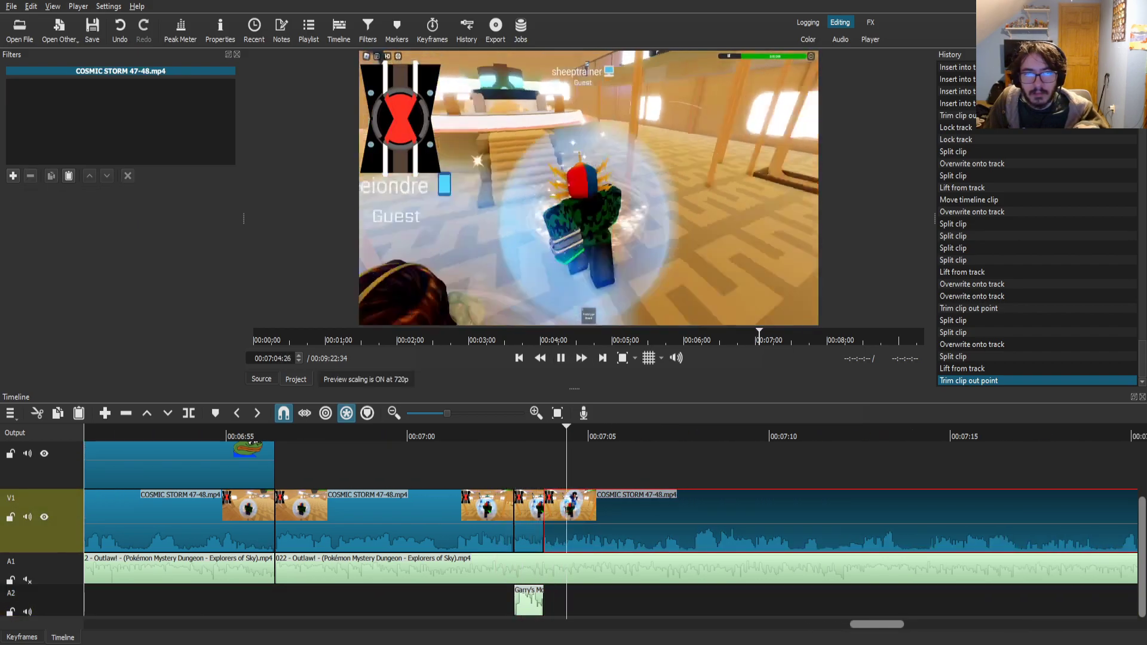
pyautogui.hotkey('ctrl', 's')
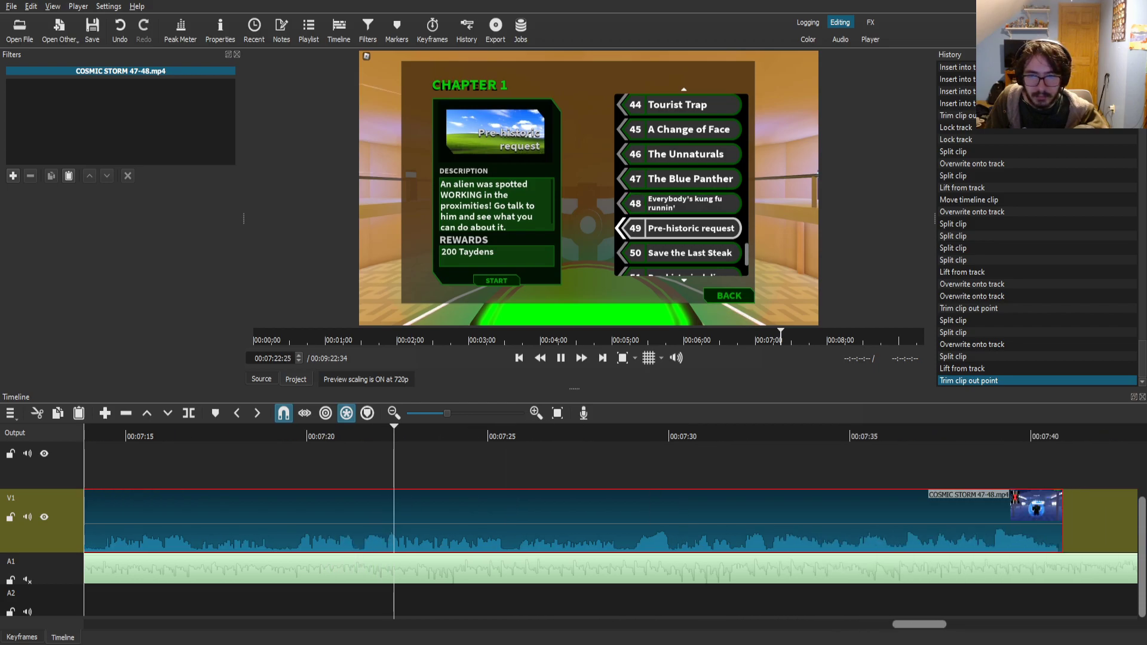
# - Cut the short stretch of V1 ending at 00:07:21:29 in the quest menu, close the gap and replay the join
pyautogui.hscroll(-2, 610, 520)
pyautogui.moveTo(499, 436); pyautogui.dragTo(434, 436)
pyautogui.press('l')
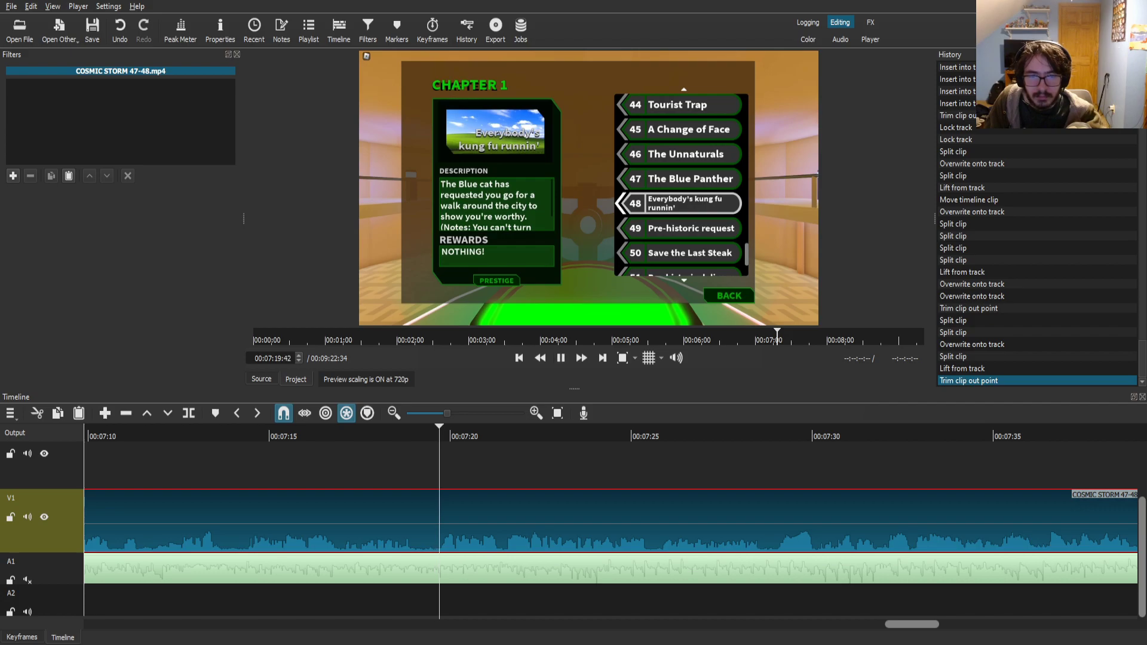
pyautogui.moveTo(487, 436); pyautogui.dragTo(493, 436)
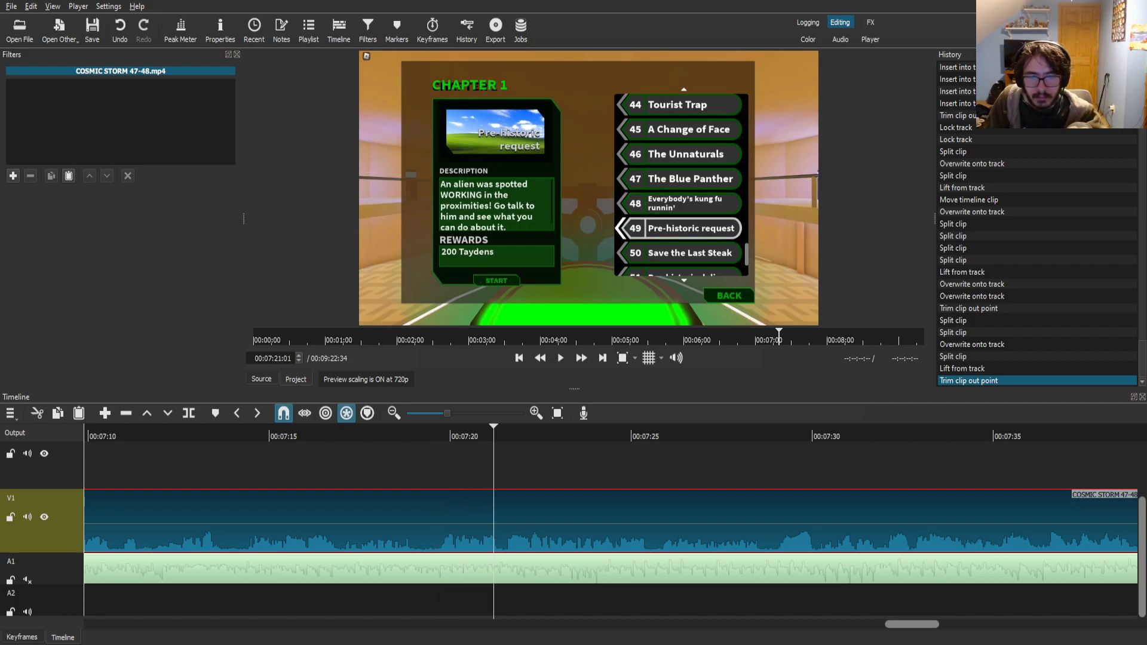
pyautogui.press('s')
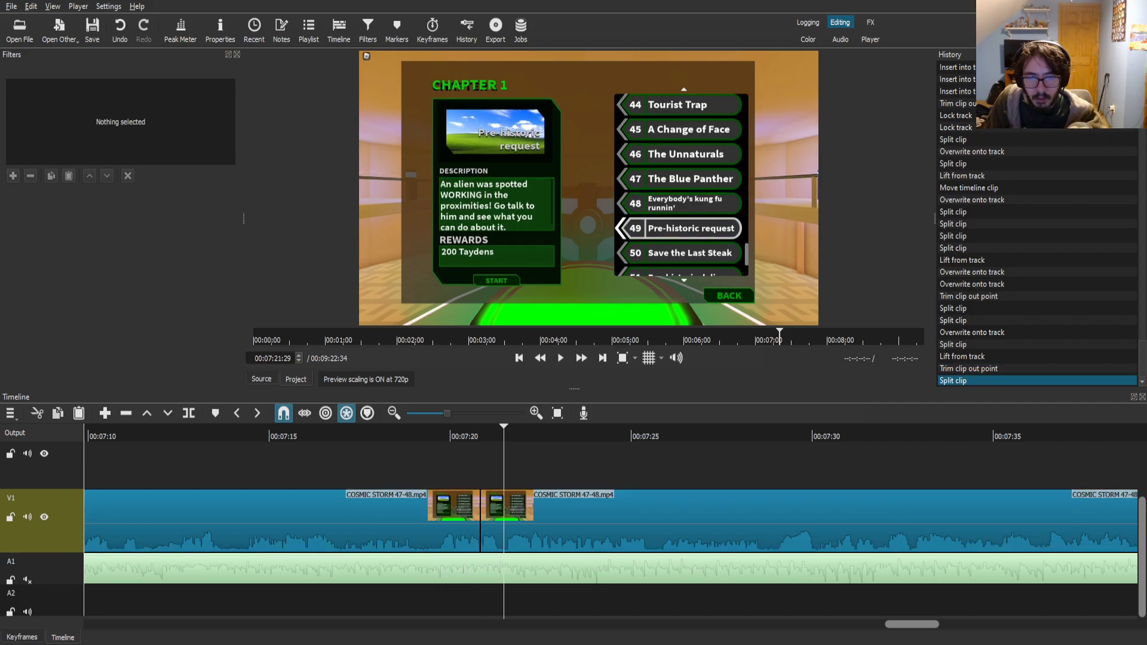
pyautogui.press('s')
pyautogui.moveTo(574, 526); pyautogui.dragTo(548, 526)
pyautogui.click(463, 436)
pyautogui.press('space')
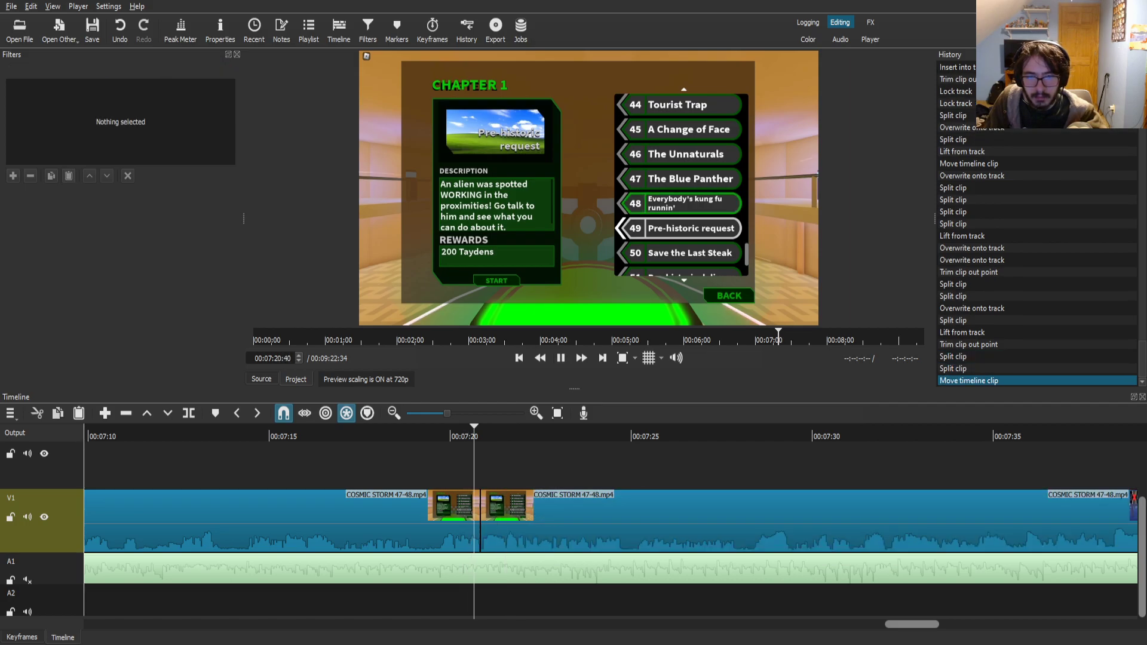
# - Cut the short stretch of V1 starting at 00:07:24:44 in the quest menu and close the gap
pyautogui.click(565, 521)
pyautogui.scroll(-1, 565, 521)
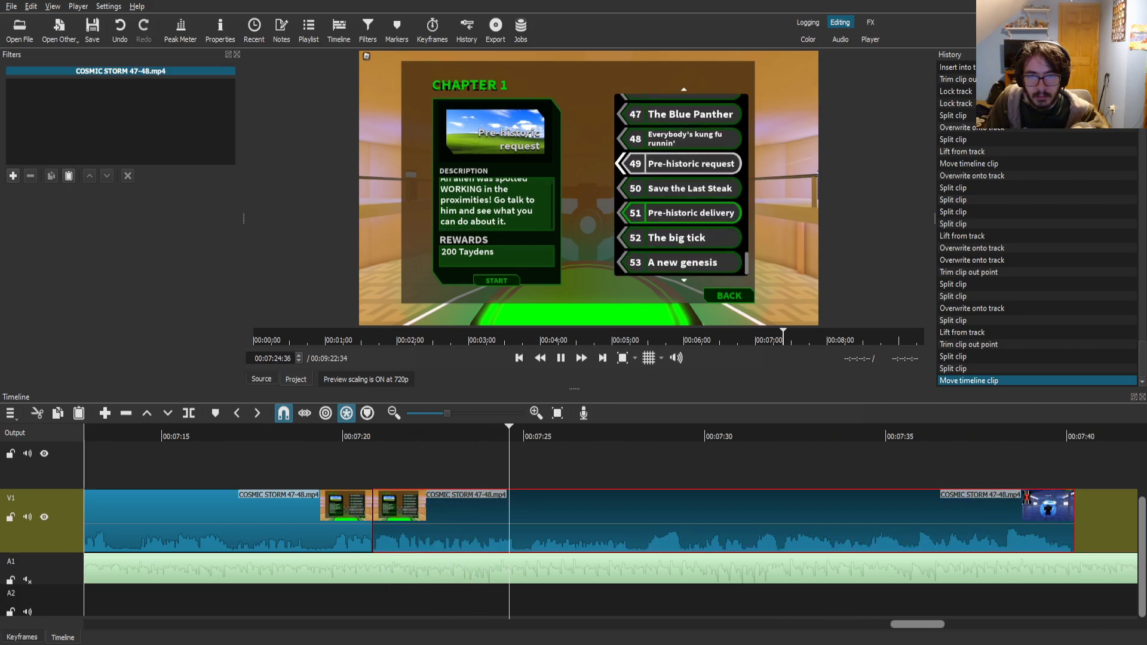
pyautogui.press('space')
pyautogui.press('s')
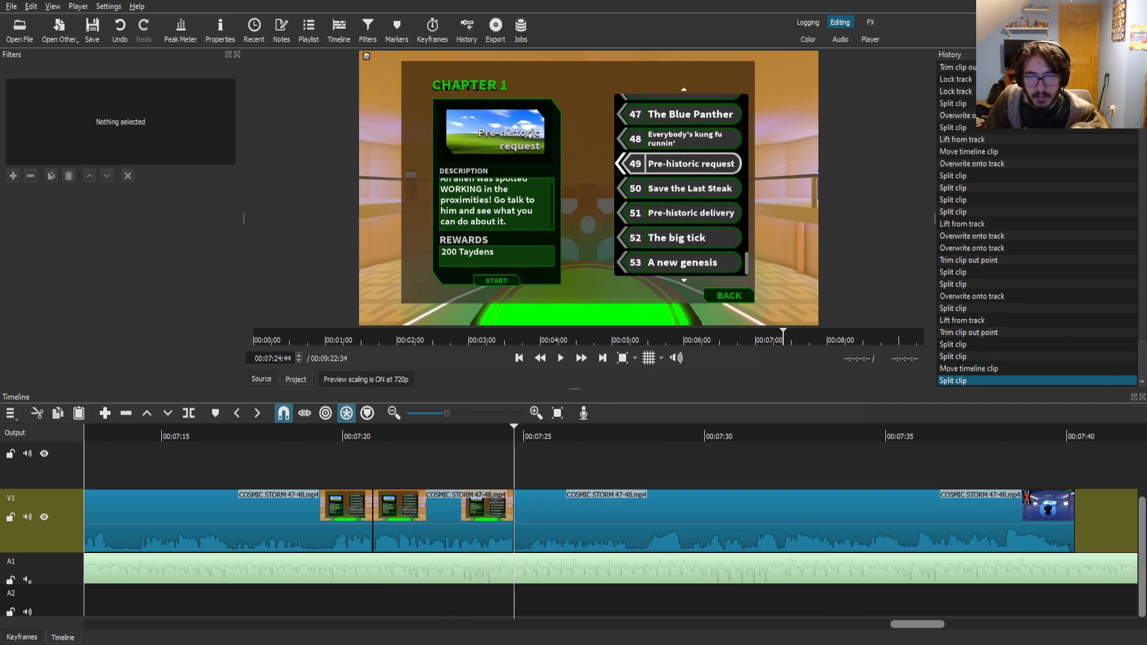
pyautogui.click(565, 521)
pyautogui.press('space')
pyautogui.press('space')
pyautogui.press('s')
pyautogui.moveTo(635, 531); pyautogui.dragTo(618, 530)
# - Add Size, Position & Rotate to the V1 clip between the two menu cuts, zoom to 210% and shift towards the quest description
pyautogui.click(434, 521)
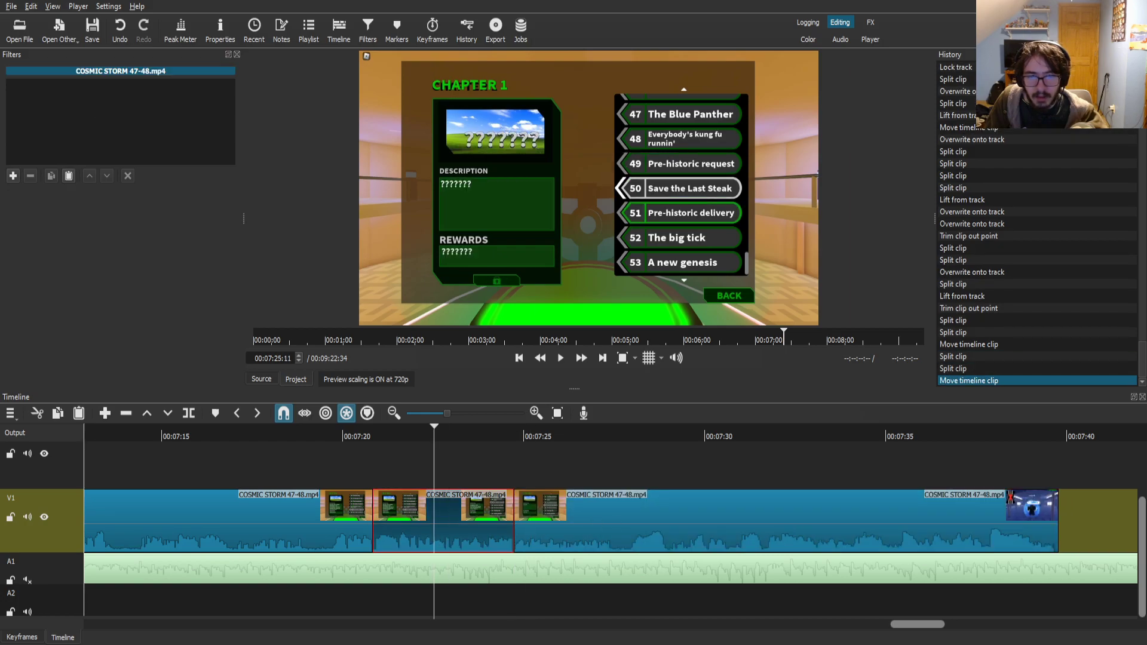
pyautogui.write('fs')
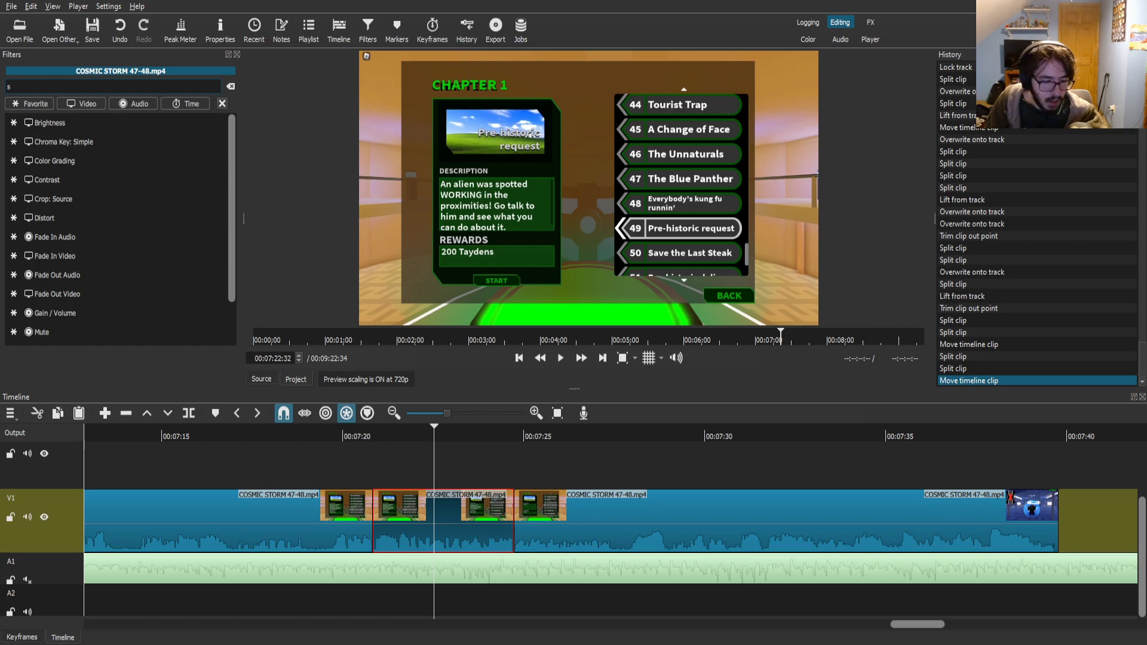
pyautogui.write('iz')
pyautogui.press('Down')
pyautogui.press('Down')
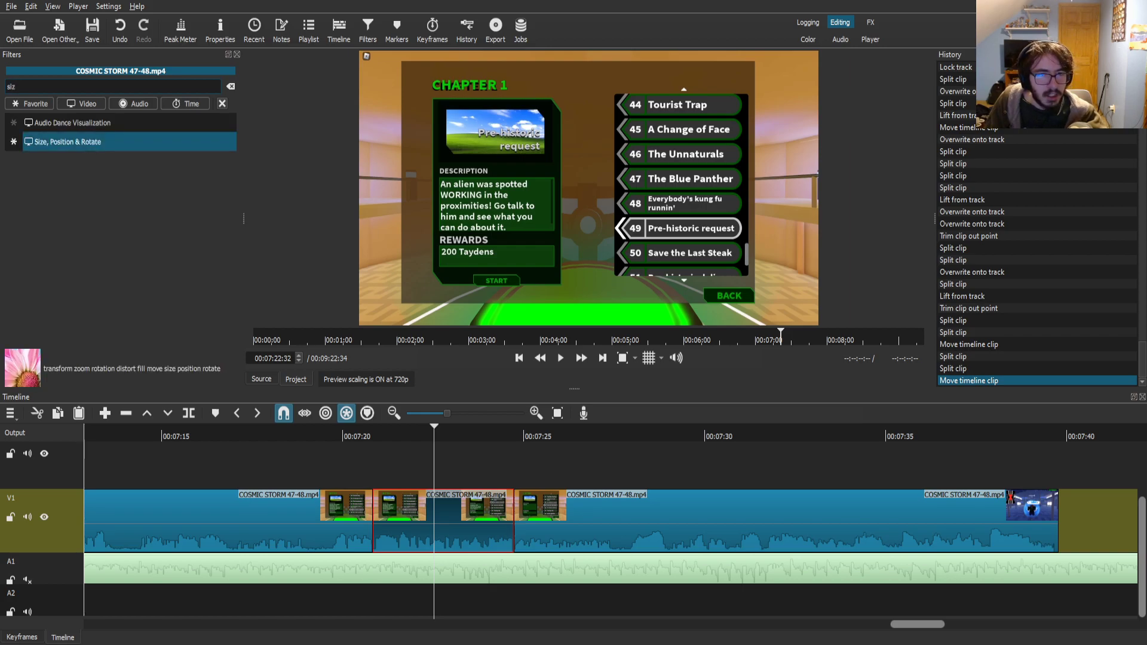
pyautogui.press('Return')
pyautogui.scroll(9, 588, 188)
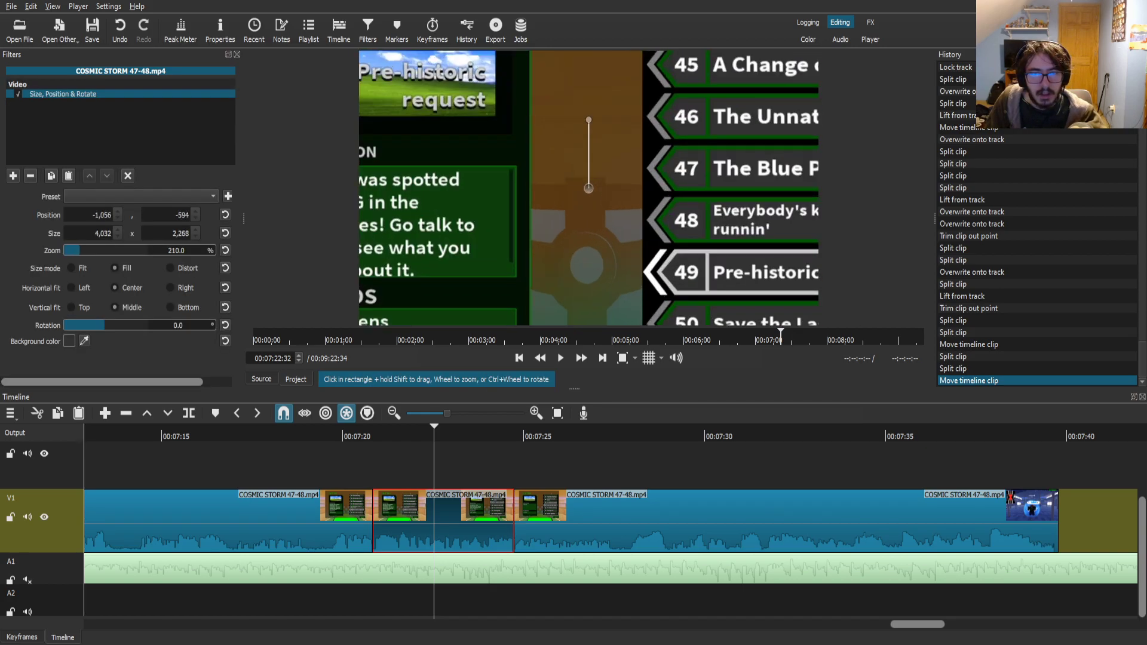
pyautogui.moveTo(589, 188); pyautogui.dragTo(772, 117)
# - Select the last V1 clip, play it from just before its start towards the end of the gameplay and save the project
pyautogui.click(541, 531)
pyautogui.moveTo(491, 436); pyautogui.dragTo(519, 437)
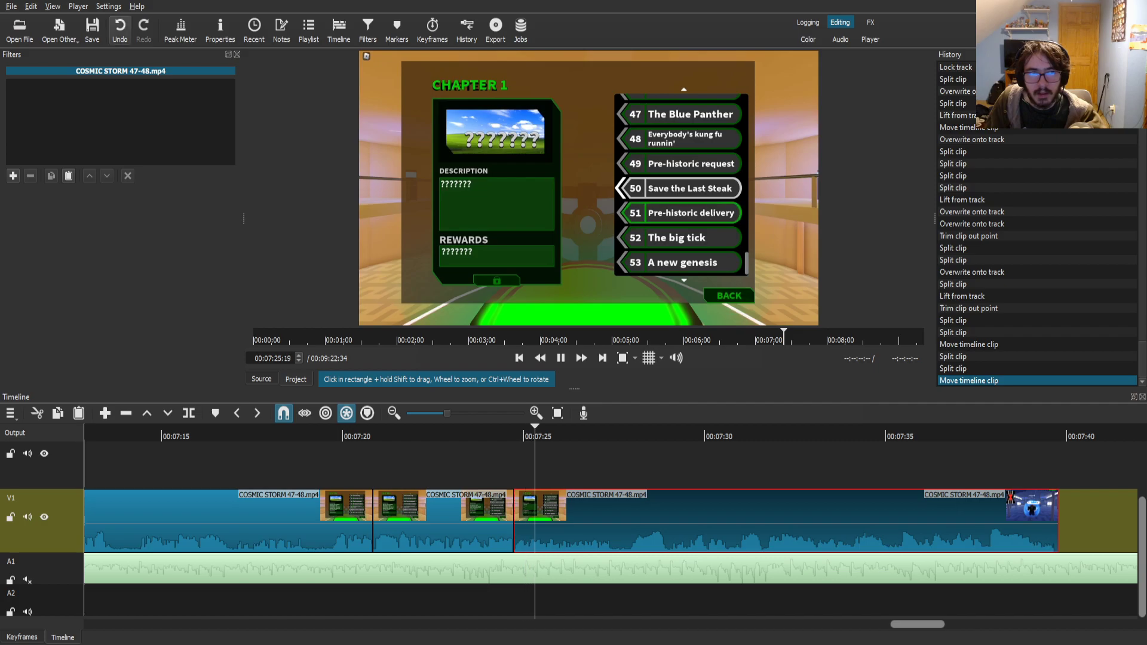
pyautogui.hotkey('ctrl', 's')
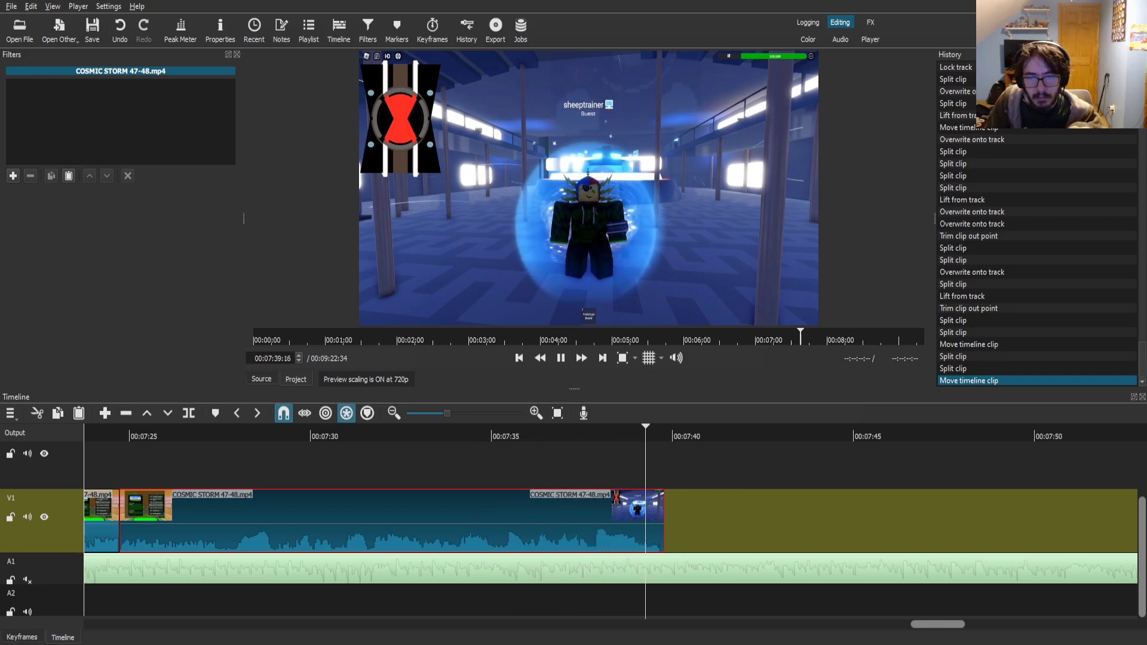
# - Find the ending frame of the gameplay and split both V1 and A1 at 00:07:39:19
pyautogui.press('space')
pyautogui.press('Left')
pyautogui.press('Left')
pyautogui.press('Left')
pyautogui.press('Left')
pyautogui.press('Left')
pyautogui.press('Left')
pyautogui.press('Left')
pyautogui.press('Left')
pyautogui.press('Left')
pyautogui.press('Left')
pyautogui.press('Left')
pyautogui.press('Left')
pyautogui.press('Right')
pyautogui.press('Right')
pyautogui.press('Right')
pyautogui.press('Right')
pyautogui.press('Right')
pyautogui.press('Right')
pyautogui.press('Right')
pyautogui.press('Right')
pyautogui.press('Right')
pyautogui.press('Right')
pyautogui.press('Right')
pyautogui.press('Right')
pyautogui.press('Right')
pyautogui.press('Right')
pyautogui.press('Right')
pyautogui.press('Right')
pyautogui.press('Right')
pyautogui.press('Right')
pyautogui.press('Right')
pyautogui.press('Right')
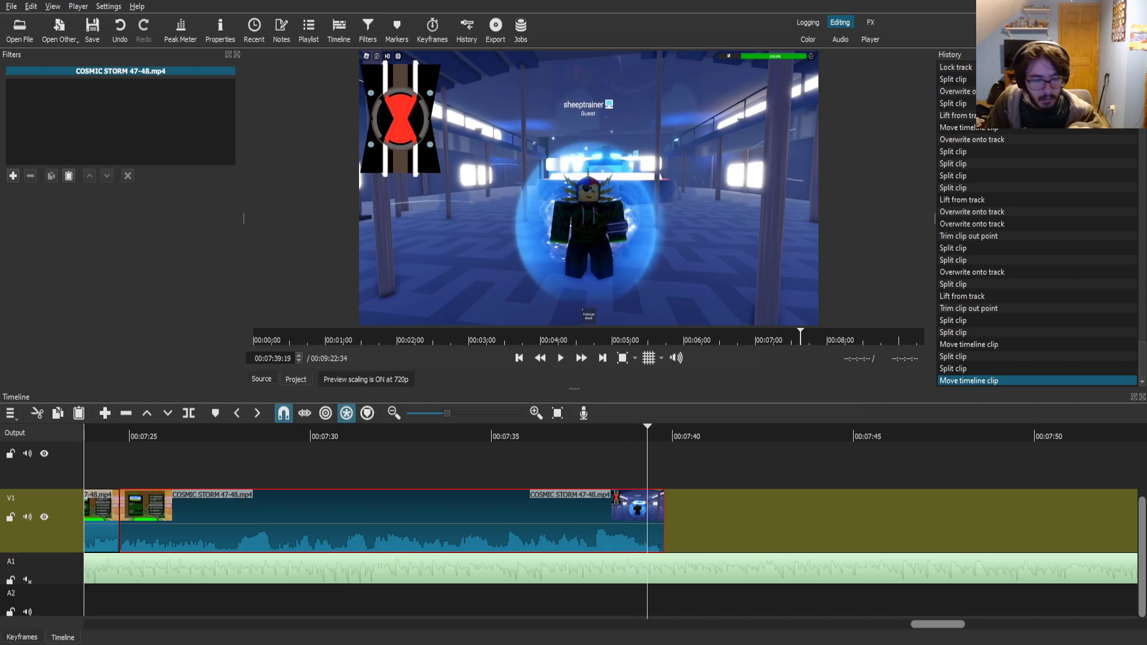
pyautogui.press('s')
pyautogui.hotkey('ctrl', 'Down')
pyautogui.press('s')
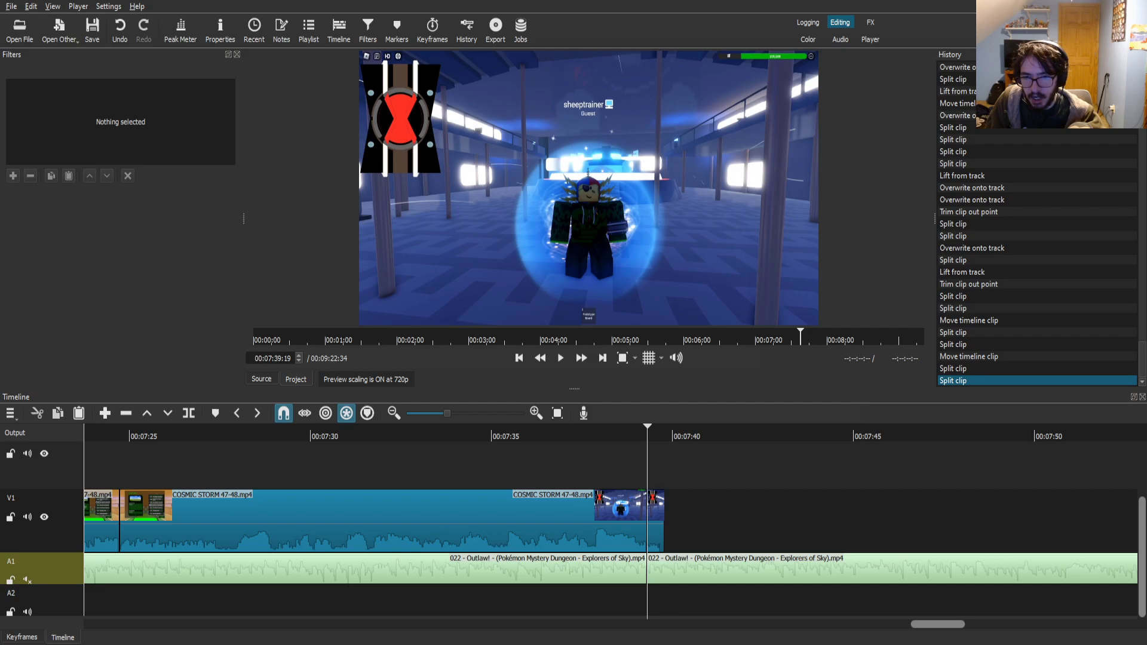
# - Remove the remaining gameplay and music after the cut from V1 and A1 and save the project
pyautogui.press('z')
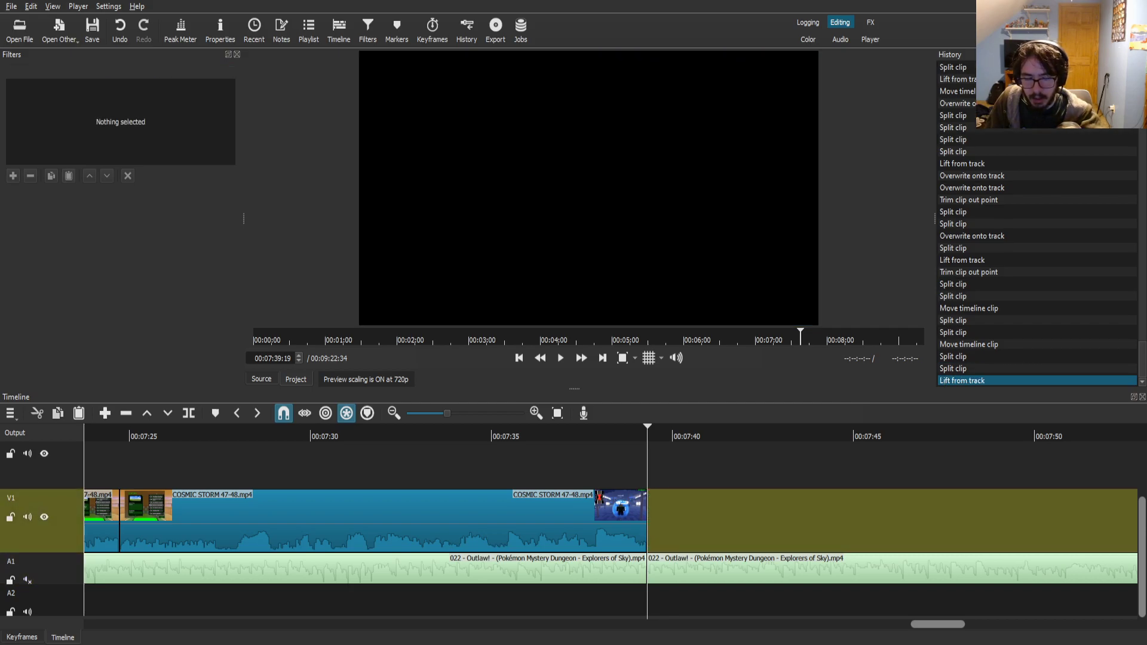
pyautogui.hotkey('ctrl', 'Down')
pyautogui.press('z')
pyautogui.hotkey('ctrl', 's')
# - Open COSMIC STORM 49-51.mp4 in a new project and place it at the start of video track V1
pyautogui.click(20, 21)
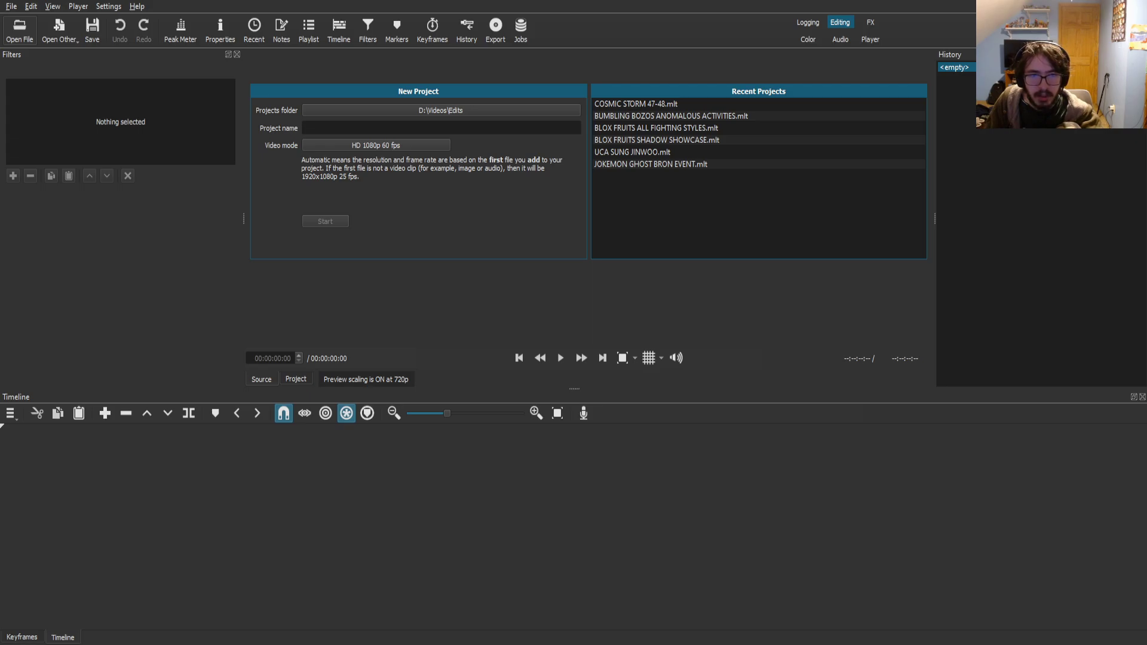
pyautogui.click(561, 358)
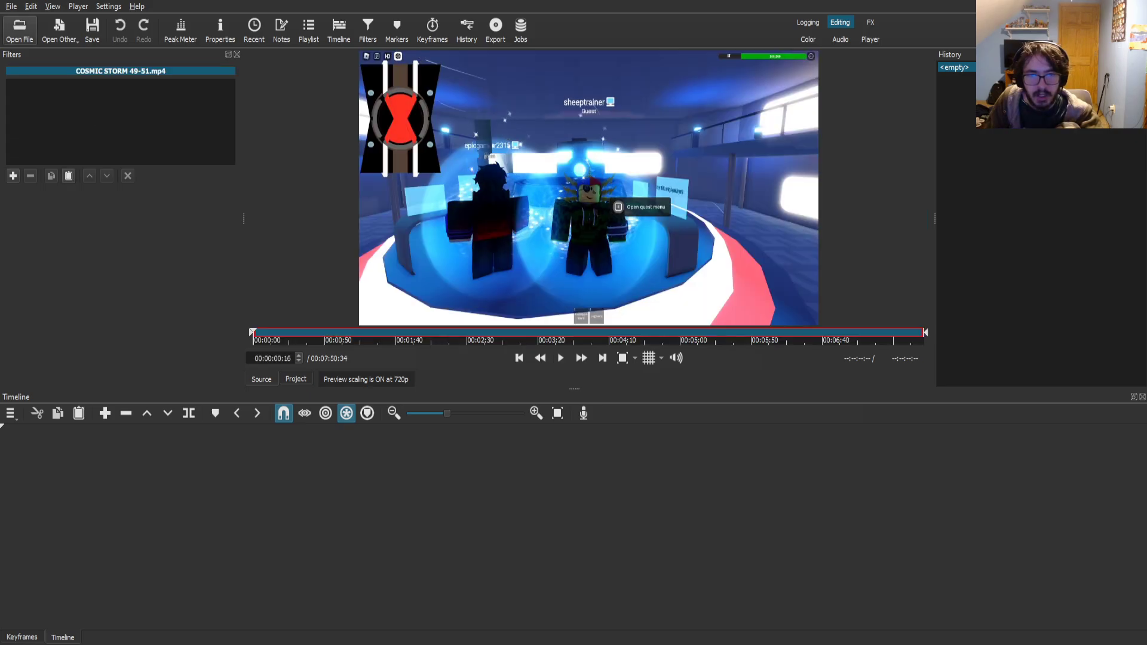
pyautogui.press('b')
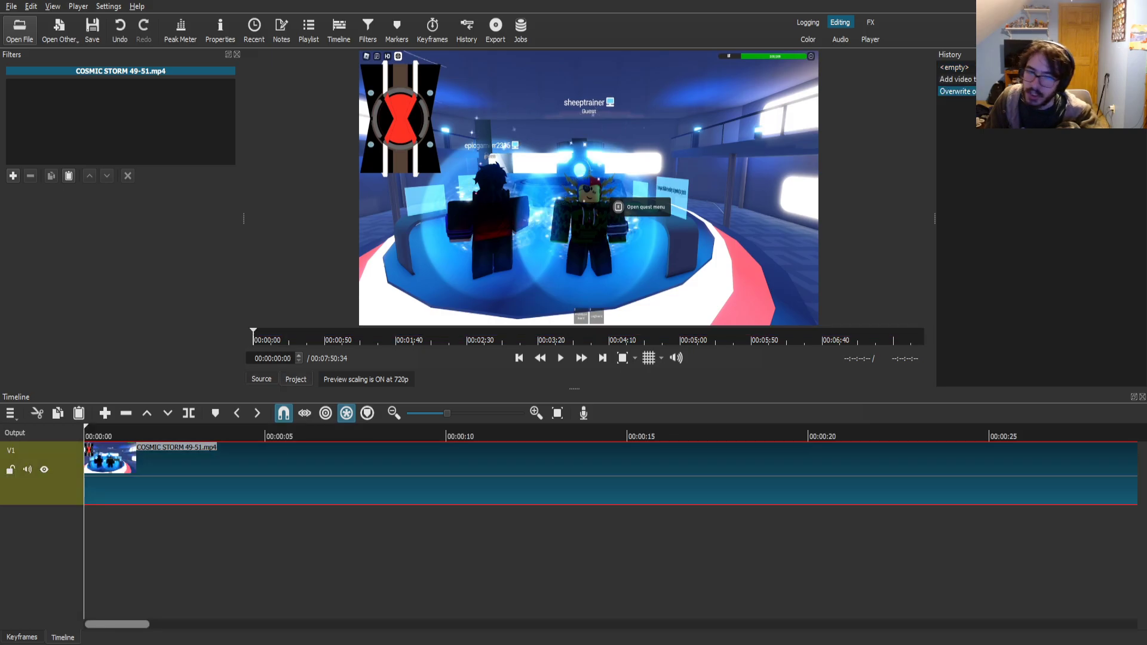
# - Add two audio tracks and a second video track to the new timeline
pyautogui.hotkey('ctrl', 'u')
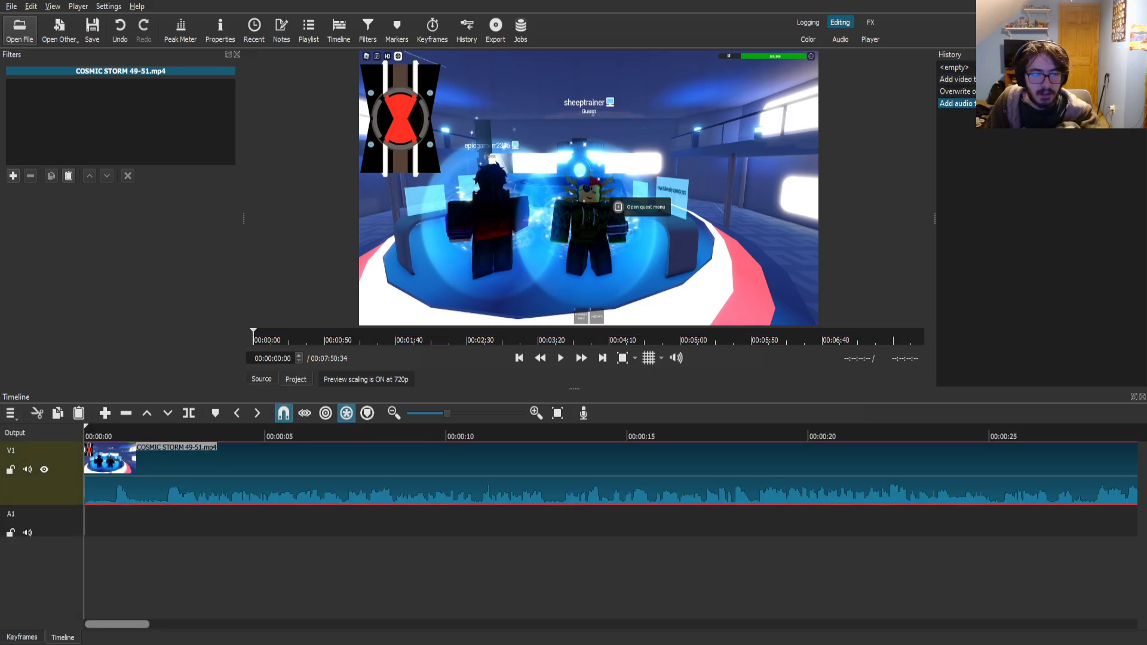
pyautogui.hotkey('ctrl', 'u')
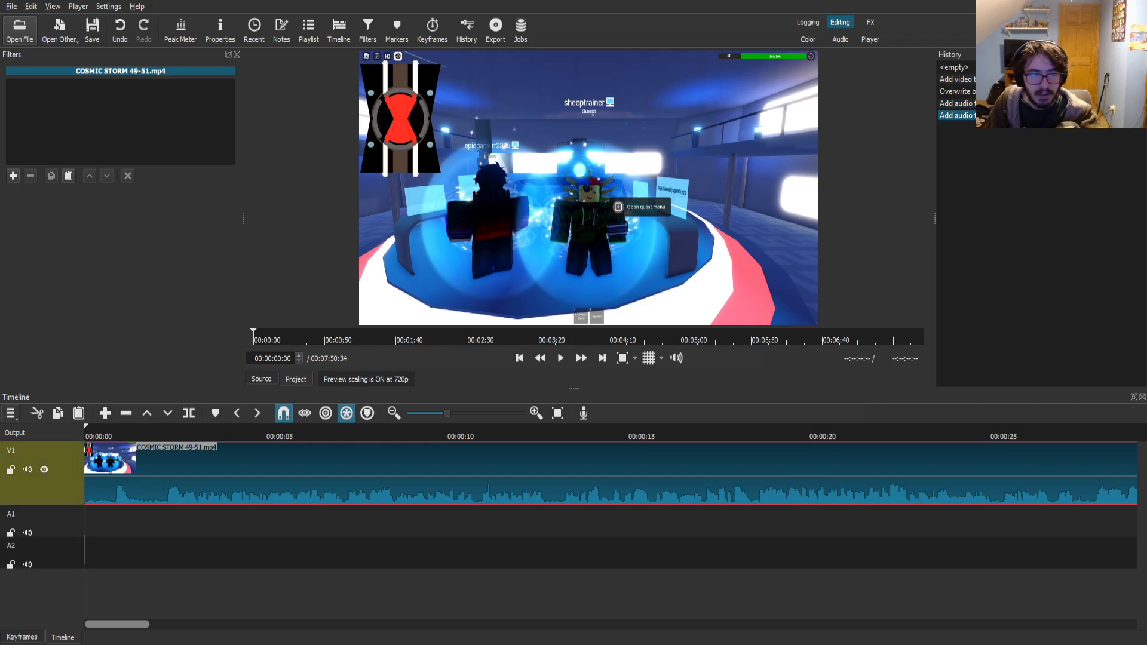
pyautogui.hotkey('ctrl', 'i')
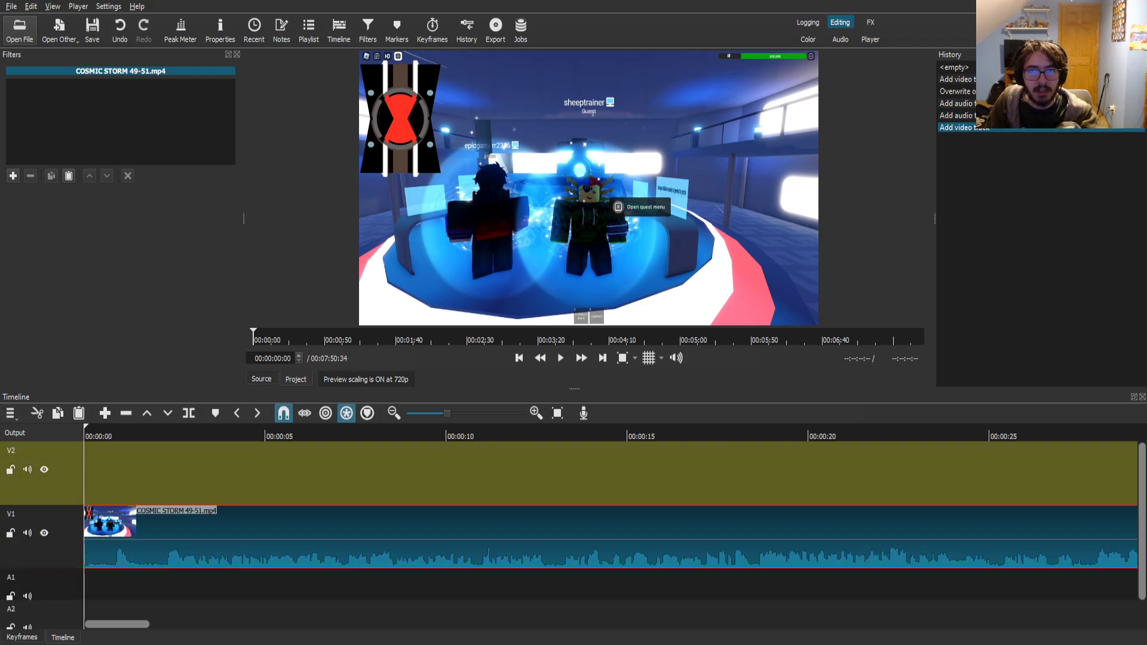
# - Cut the first 00:00:02:16 off the COSMIC STORM 49-51.mp4 clip on V1, move the rest to the timeline start and return there
pyautogui.click(179, 526)
pyautogui.moveTo(125, 435)
pyautogui.mouseDown()
pyautogui.moveTo(146, 435)
pyautogui.moveTo(116, 435)
pyautogui.mouseUp()
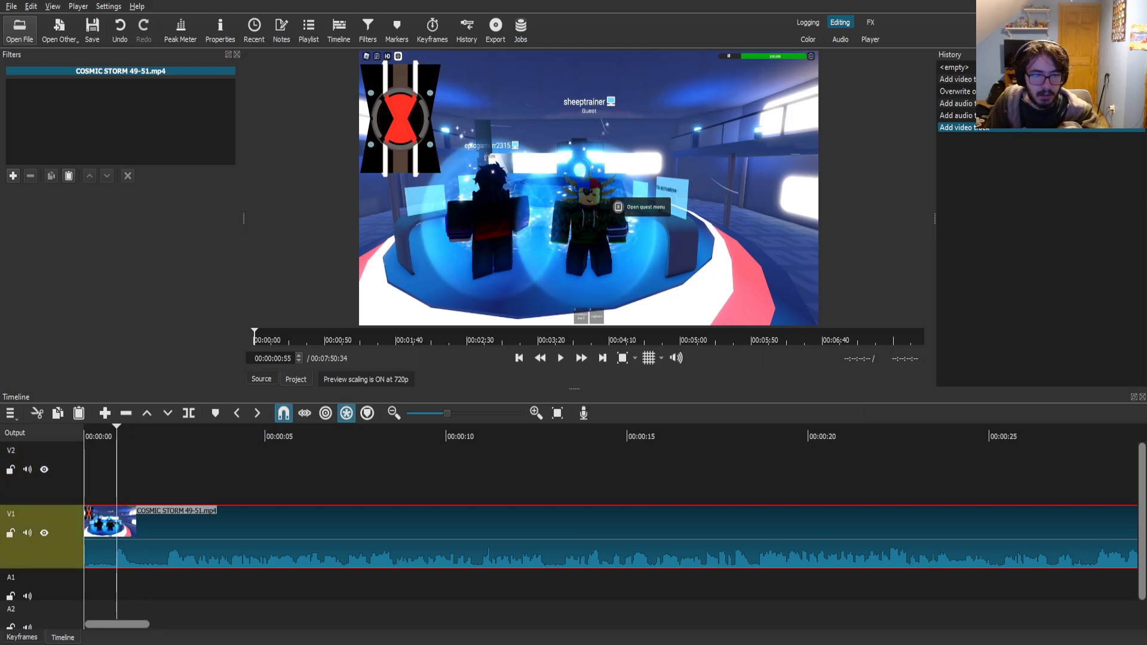
pyautogui.press('space')
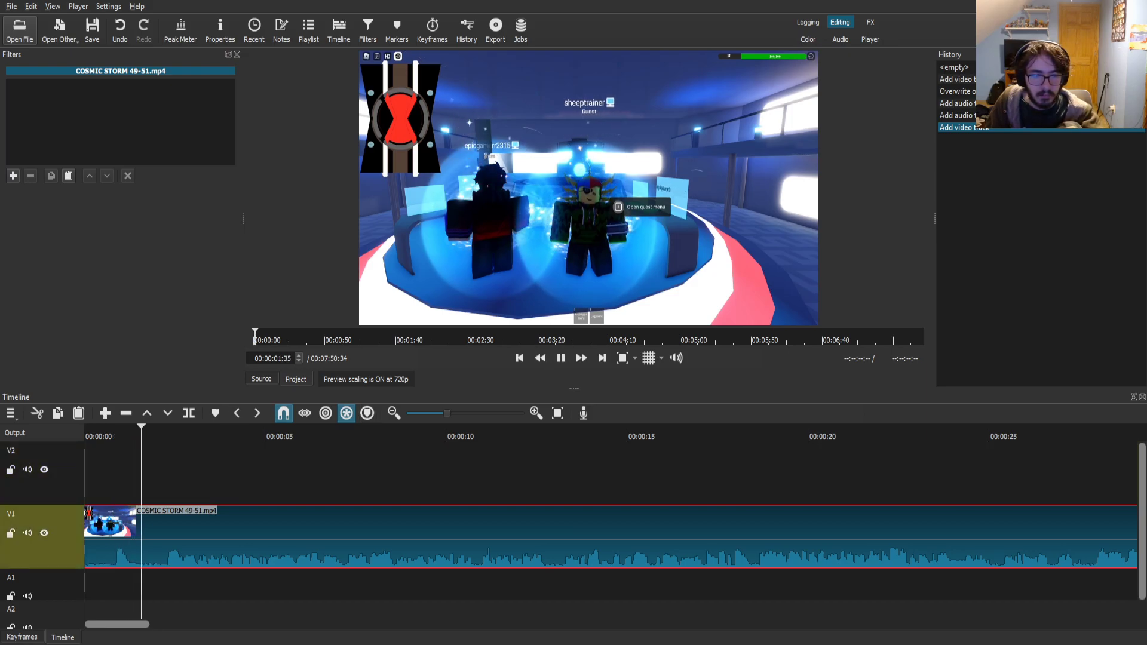
pyautogui.press('space')
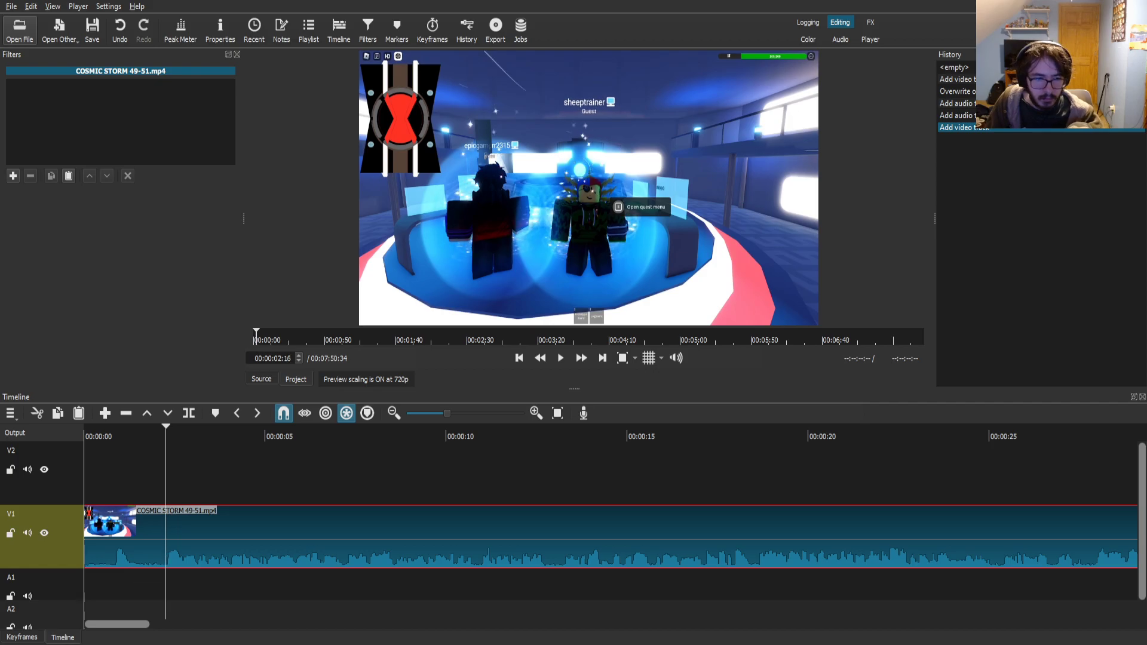
pyautogui.press('s')
pyautogui.moveTo(209, 528); pyautogui.dragTo(127, 528)
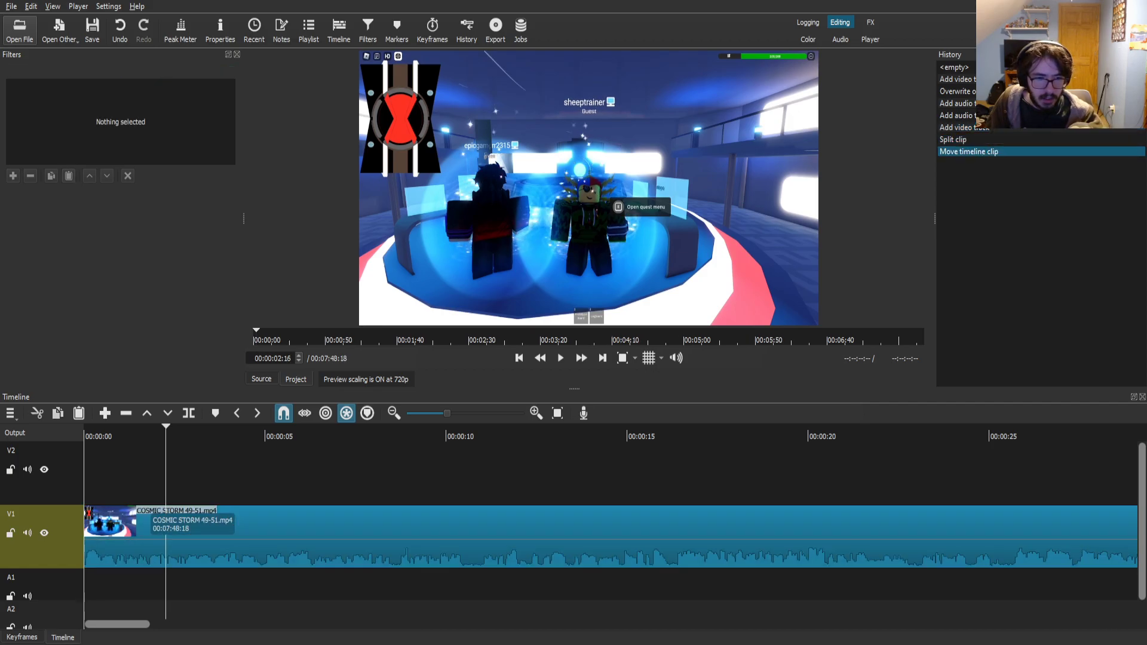
pyautogui.press('pageup')
pyautogui.press('pageup')
pyautogui.press('pageup')
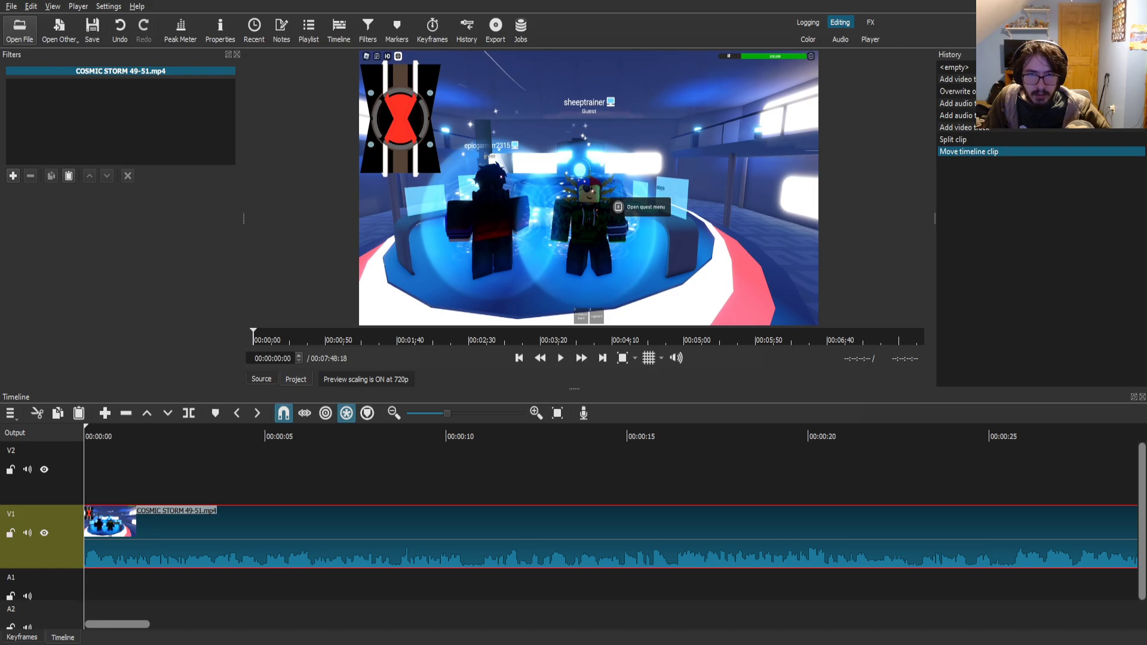
# - Place Gourmet Race - Kirby Super Star.mp4 at the start of A1 and cut off its opening up to 00:00:00:11
pyautogui.click(560, 358)
pyautogui.moveTo(526, 274); pyautogui.dragTo(93, 585)
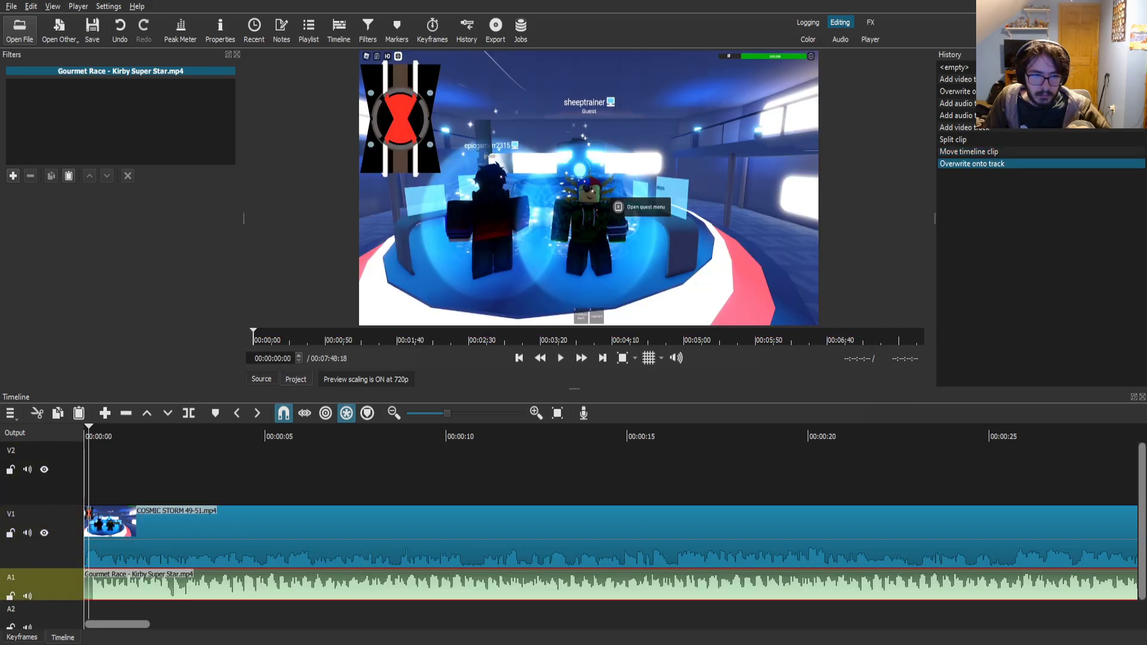
pyautogui.press('s')
pyautogui.moveTo(191, 589); pyautogui.dragTo(183, 589)
# - Split the music on A1 at 00:02:10:45 and delete the fading end portion after the cut
pyautogui.moveTo(118, 624); pyautogui.dragTo(396, 624)
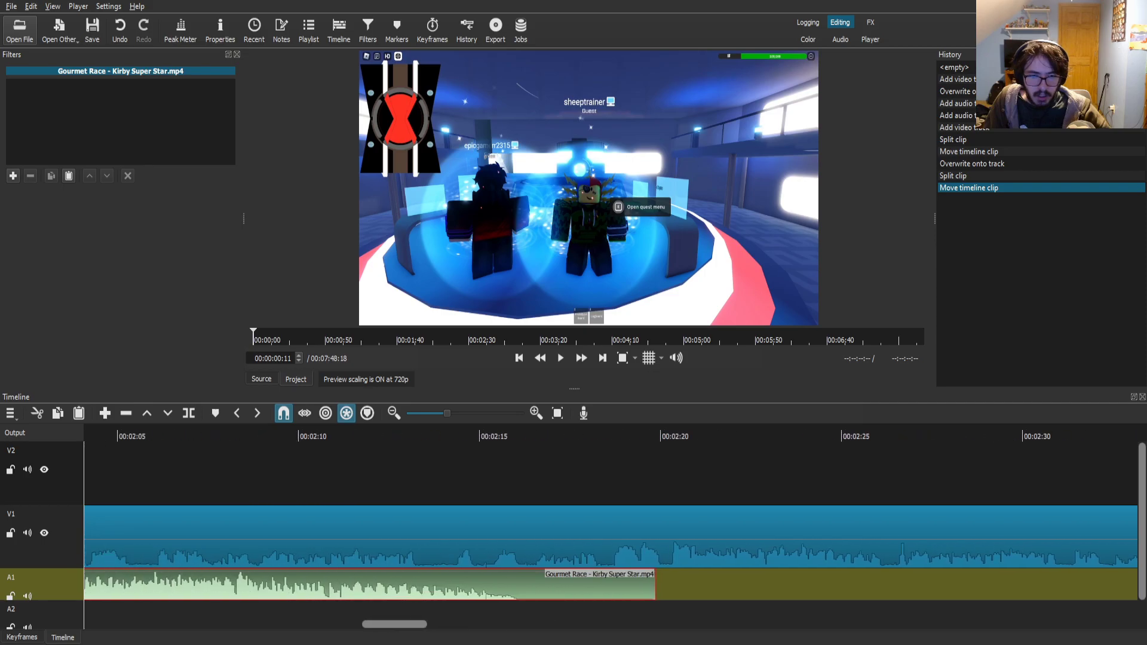
pyautogui.hscroll(-2, 611, 525)
pyautogui.moveTo(537, 428); pyautogui.dragTo(557, 428)
pyautogui.press('s')
pyautogui.click(621, 586)
pyautogui.press('Delete')
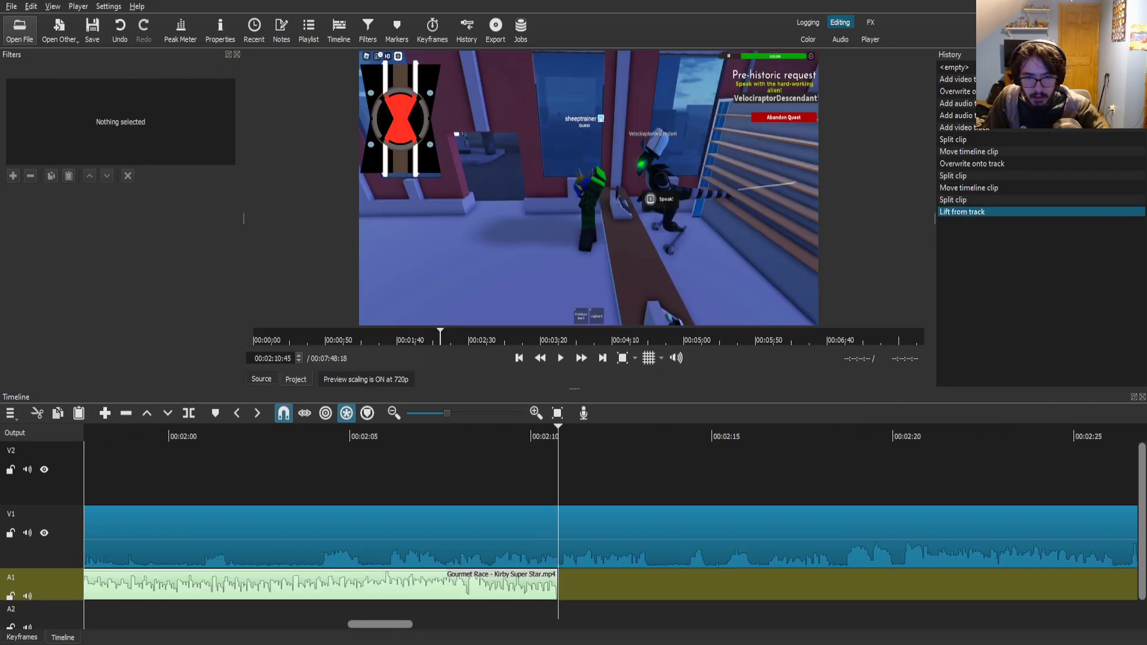
# - Add a Gain / Volume filter at -20.0 dB to the music clip on A1 and play a short section to check the level
pyautogui.click(359, 587)
pyautogui.click(267, 432)
pyautogui.press('space')
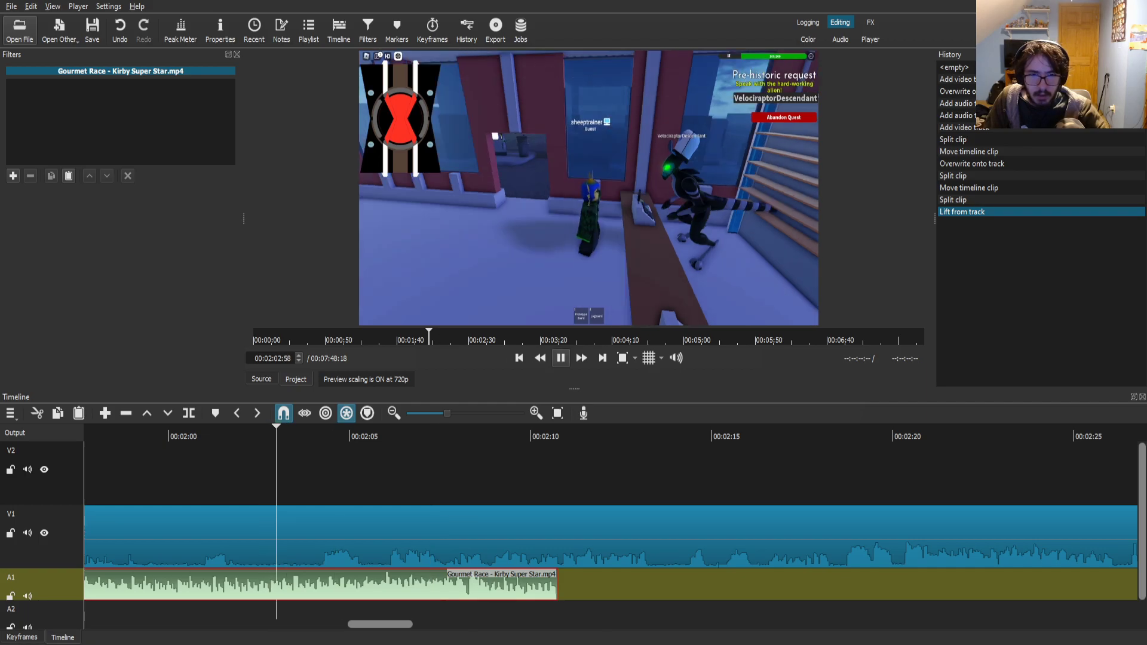
pyautogui.press('space')
pyautogui.write('fga')
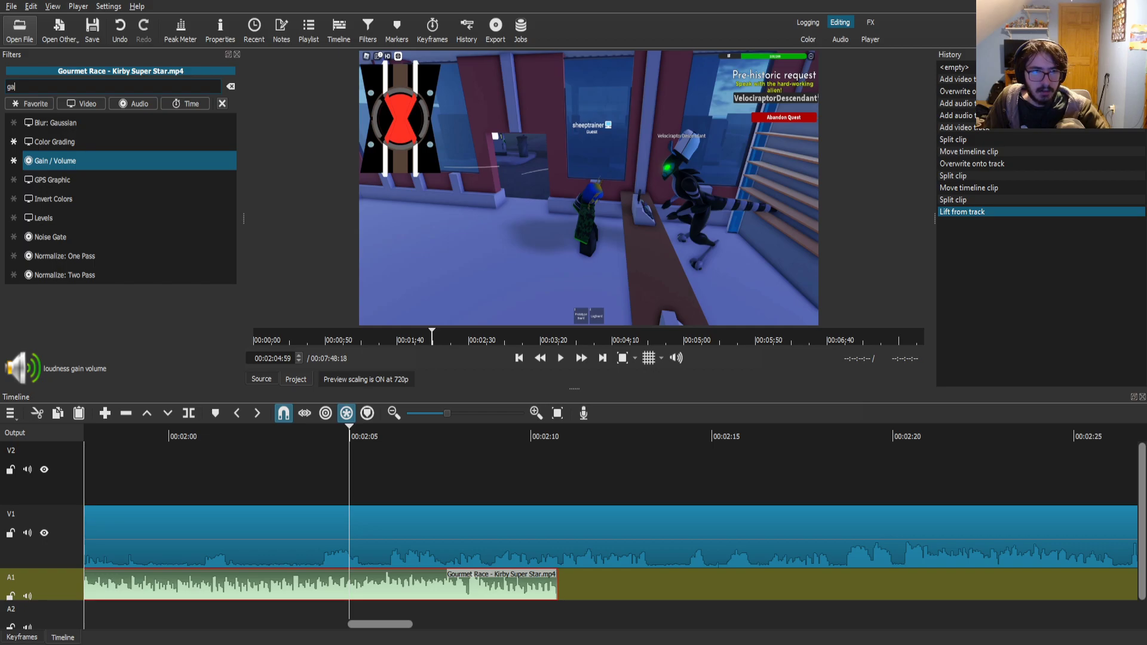
pyautogui.click(60, 161)
pyautogui.click(142, 213)
pyautogui.write('-20.0')
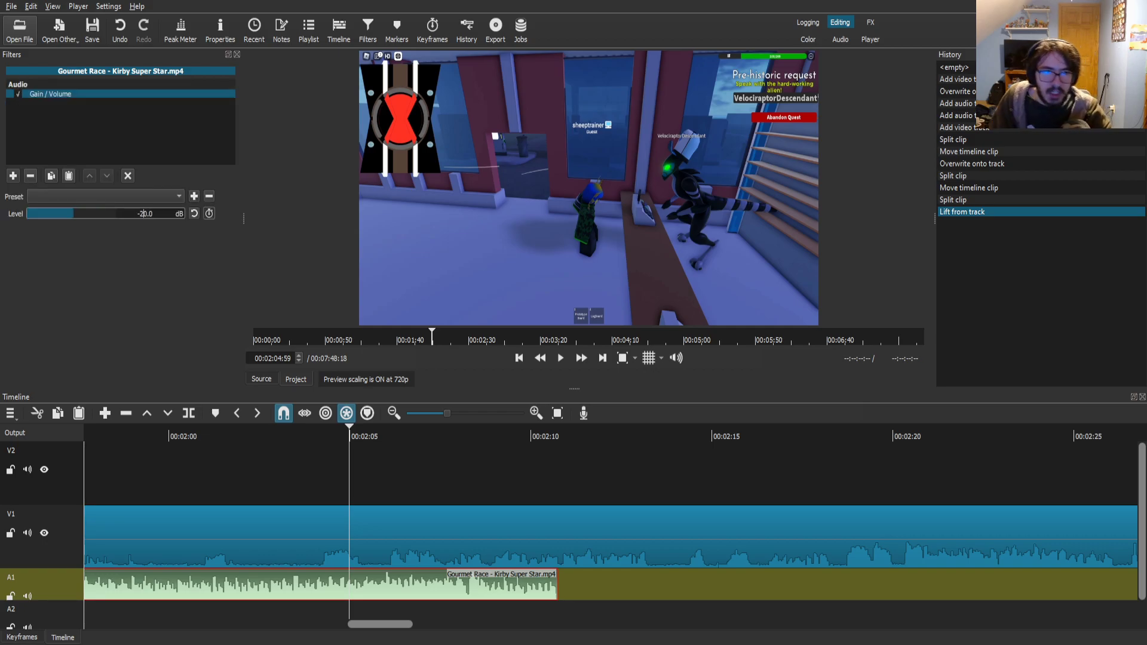
pyautogui.click(312, 436)
pyautogui.click(561, 358)
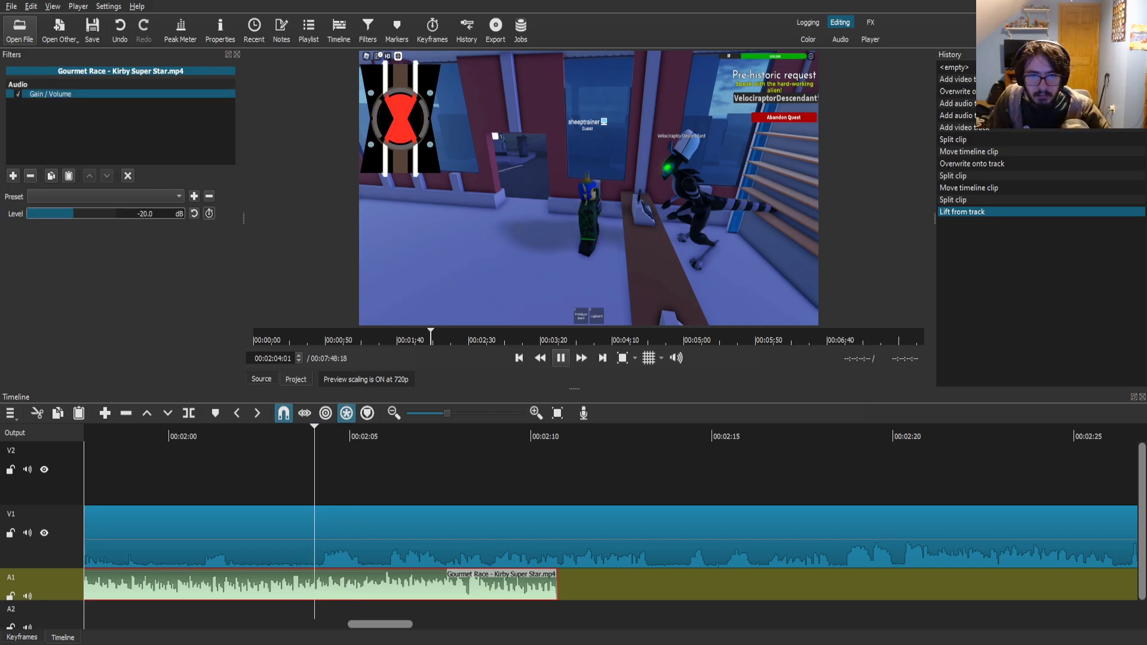
pyautogui.press('space')
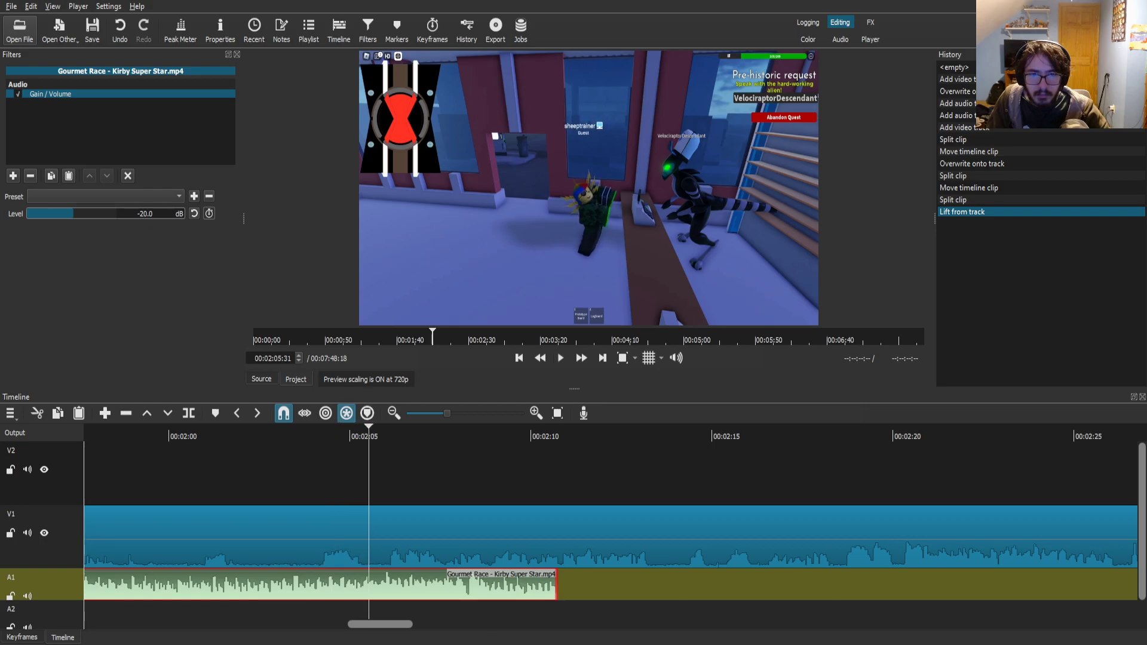
# - Examine the frames around the end of the music clip on A1 to check the cut point
pyautogui.moveTo(529, 436); pyautogui.dragTo(556, 436)
pyautogui.press('Right')
pyautogui.press('Right')
pyautogui.press('Right')
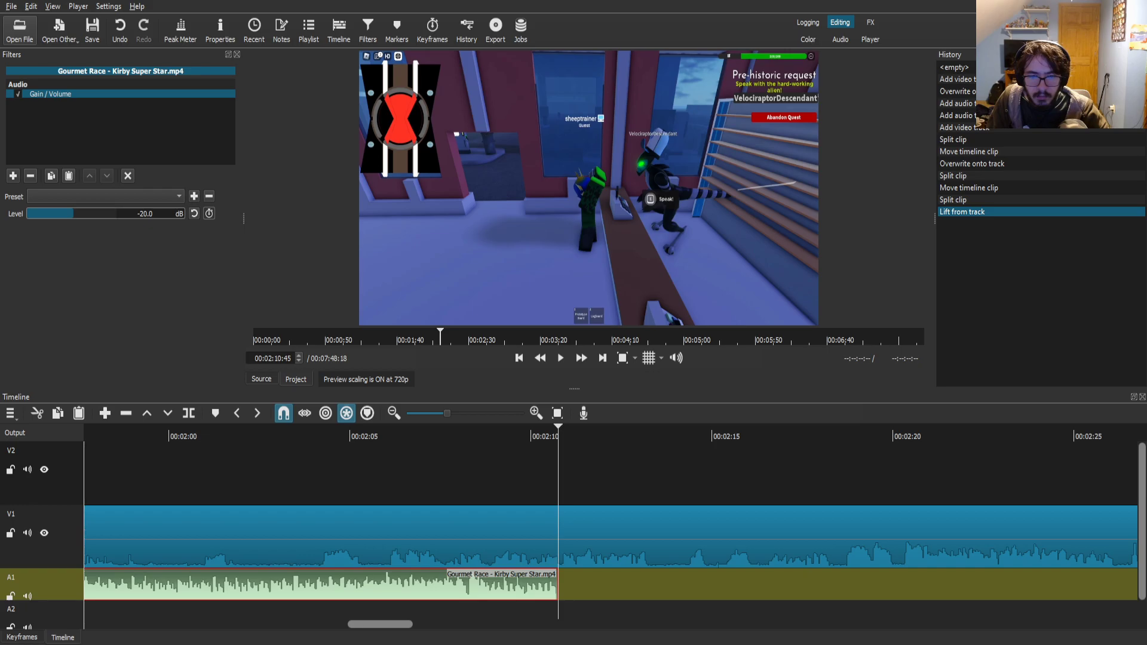
pyautogui.press('Left')
pyautogui.press('Left')
pyautogui.press('Left')
pyautogui.press('Left')
pyautogui.press('Left')
pyautogui.press('Left')
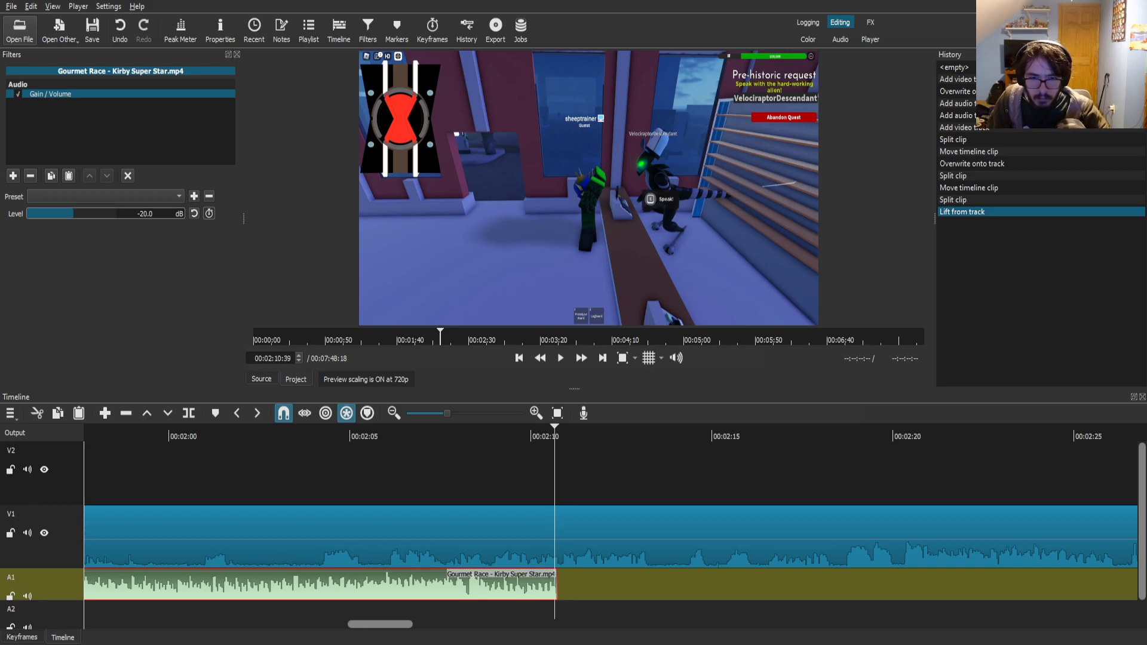
# - Extend the end of the music clip on A1 slightly, split it again at 00:02:10:45 and remove the leftover piece
pyautogui.moveTo(556, 584); pyautogui.dragTo(563, 584)
pyautogui.press('Right')
pyautogui.press('Right')
pyautogui.press('Right')
pyautogui.press('Right')
pyautogui.press('Right')
pyautogui.press('Right')
pyautogui.press('s')
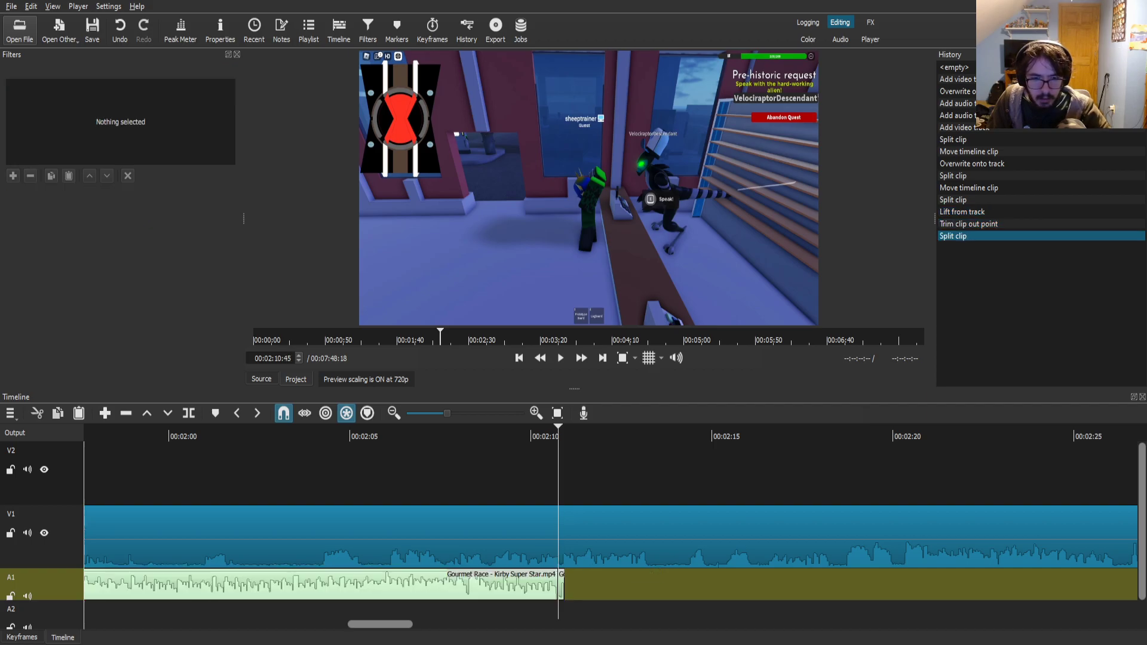
pyautogui.moveTo(563, 585); pyautogui.dragTo(580, 584)
pyautogui.press('z')
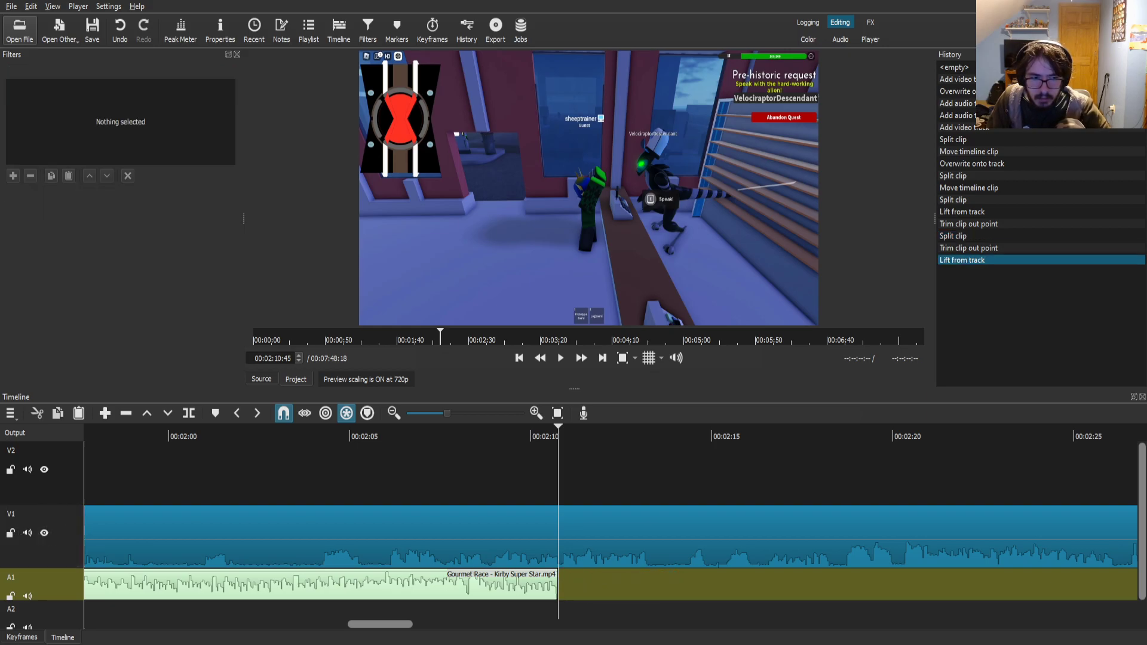
# - Insert three copies of the trimmed music end to end on A1 with V1 locked during the insertion, and save the project
pyautogui.click(10, 533)
pyautogui.click(359, 586)
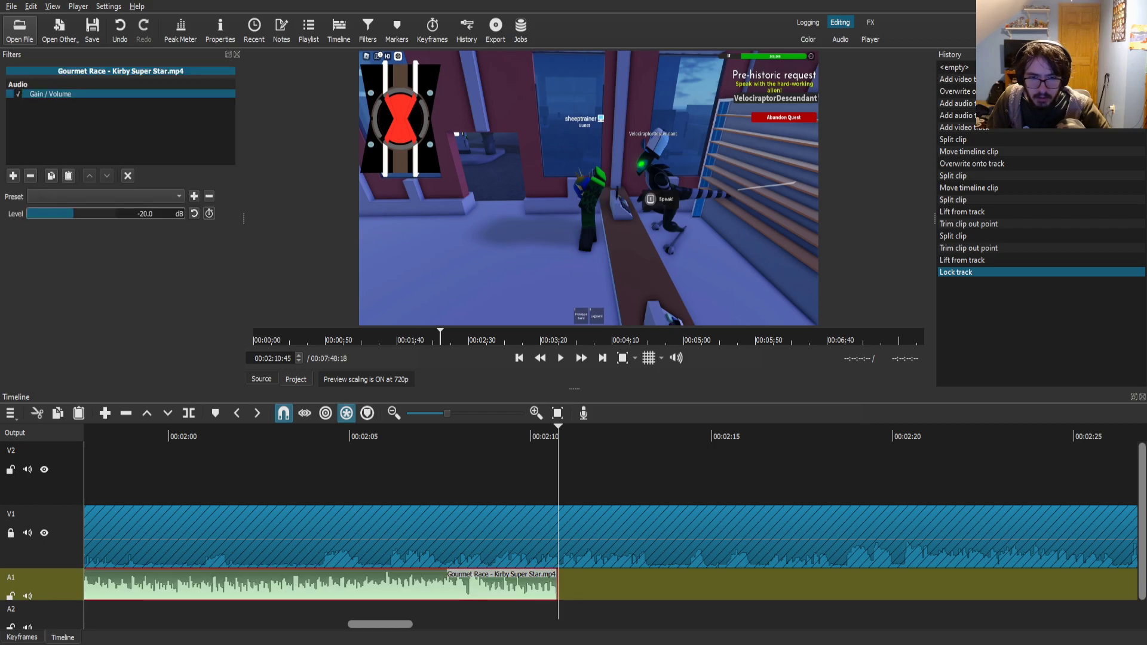
pyautogui.hotkey('ctrl', 'v')
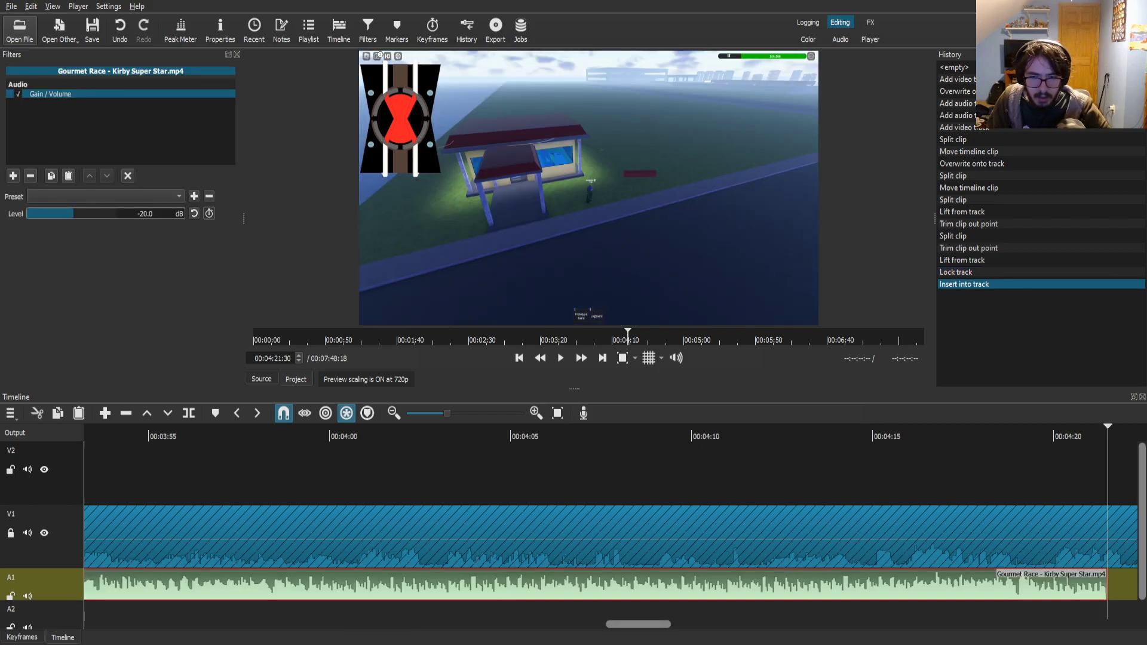
pyautogui.hotkey('ctrl', 'v')
pyautogui.hotkey('ctrl', 'v')
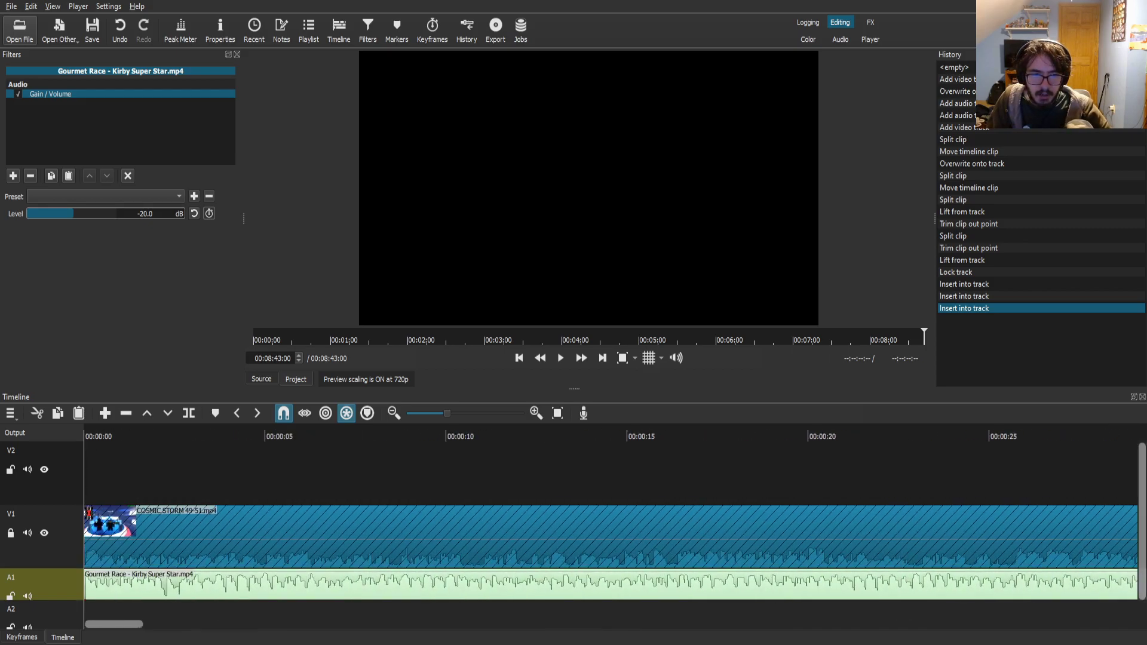
pyautogui.click(11, 533)
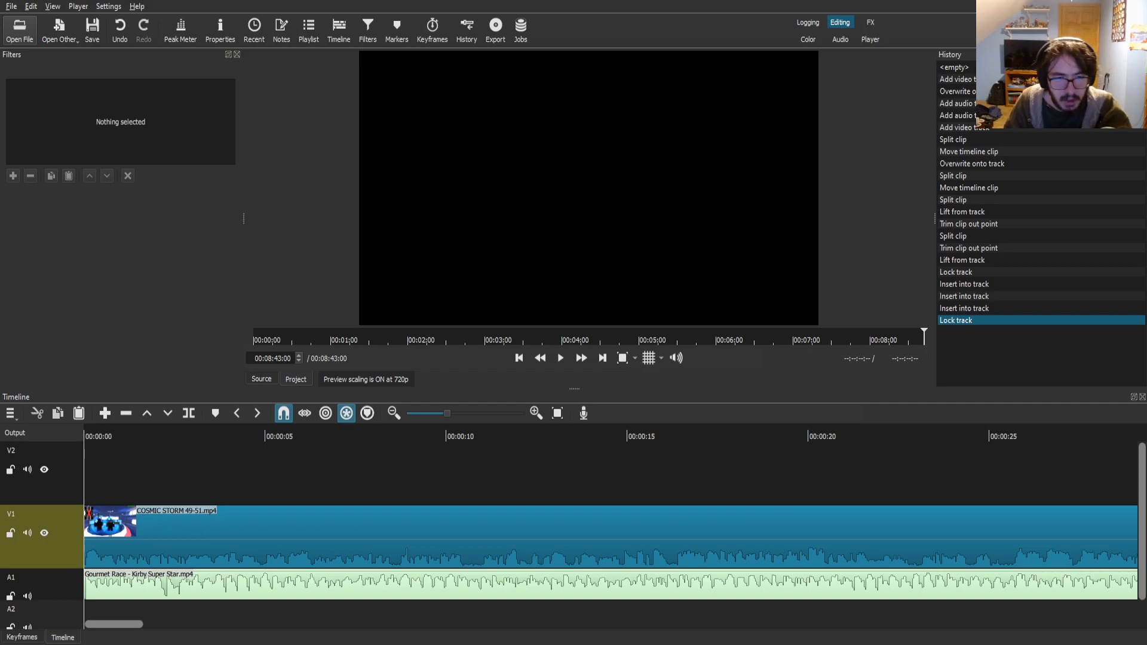
pyautogui.hotkey('ctrl', 's')
# - Play the gameplay from the timeline start and stop at the Chapters menu around 00:00:08:24
pyautogui.click(155, 528)
pyautogui.moveTo(92, 436); pyautogui.dragTo(84, 436)
pyautogui.press('space')
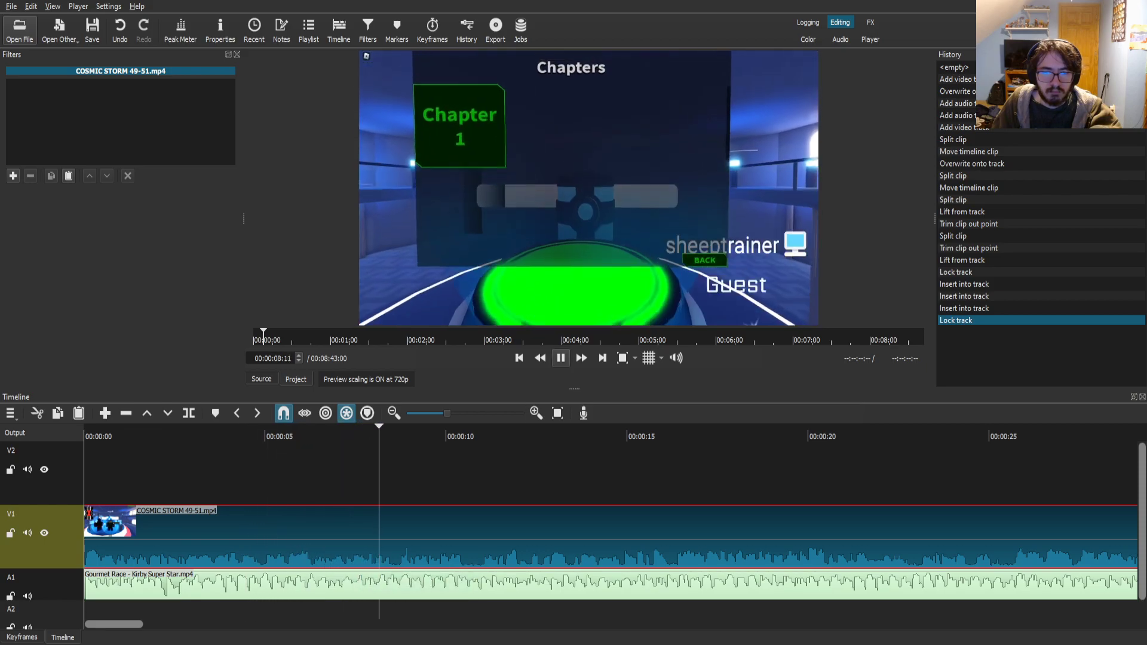
pyautogui.press('space')
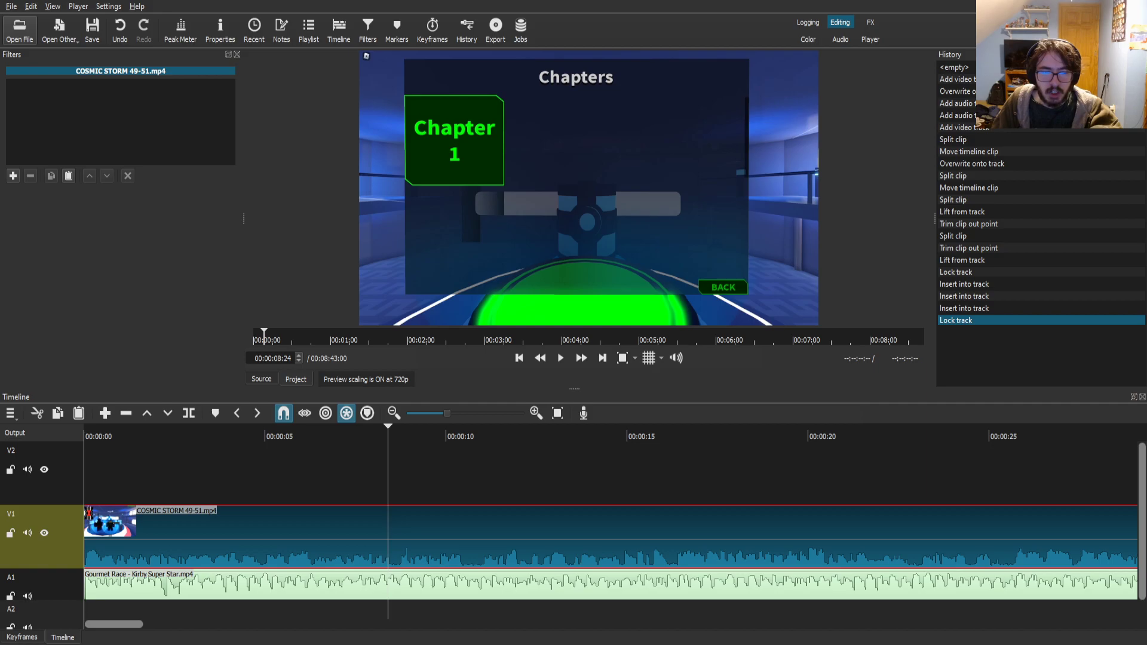
# - Mute the Gourmet Race music track A1 and play the timeline
pyautogui.click(137, 588)
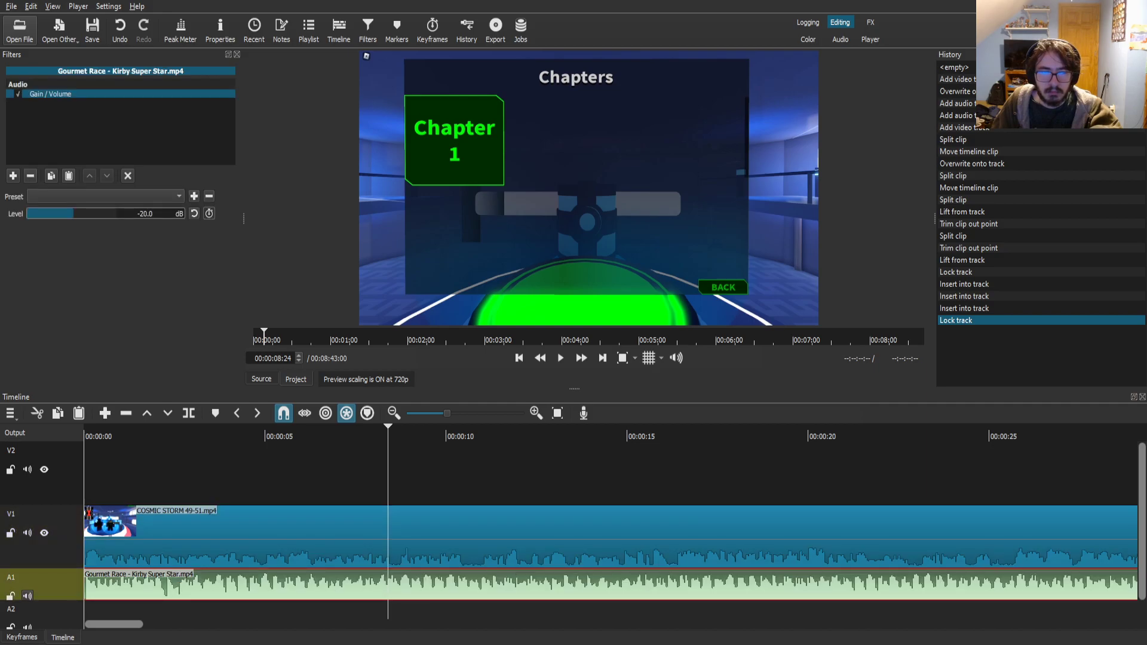
pyautogui.click(27, 596)
pyautogui.click(561, 358)
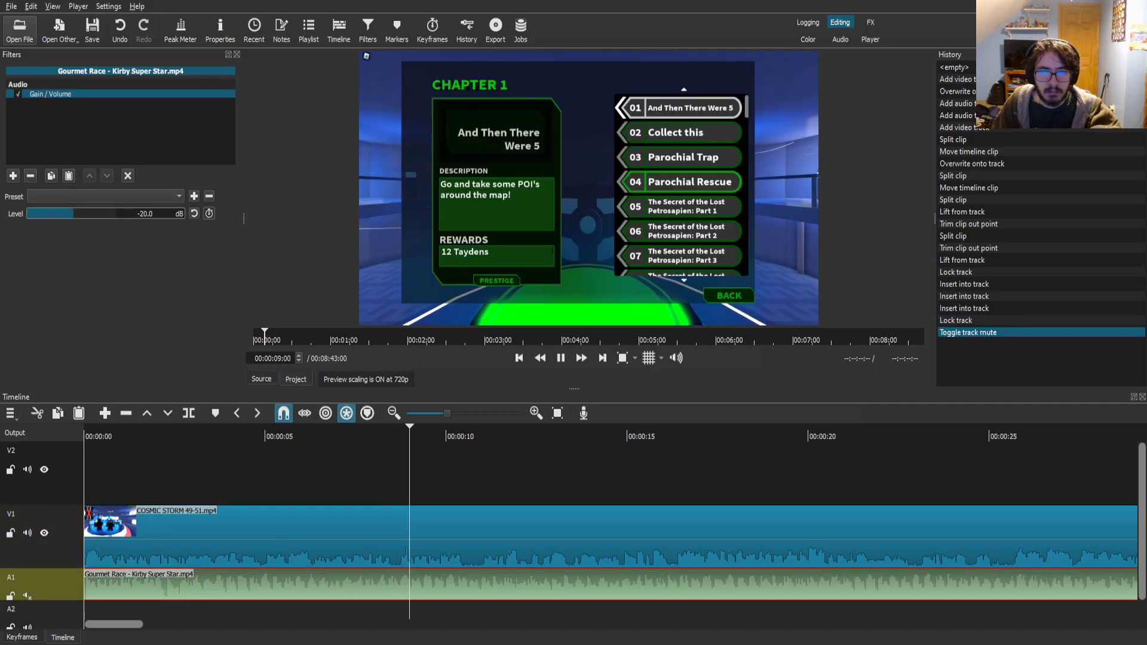
# - Split the V1 gameplay clip twice shortly after 10 seconds and move the remaining footage 31 frames earlier over the cut-out section
pyautogui.press('Up')
pyautogui.moveTo(481, 428)
pyautogui.mouseDown()
pyautogui.moveTo(462, 428)
pyautogui.moveTo(481, 429)
pyautogui.mouseUp()
pyautogui.press('s')
pyautogui.click(480, 429)
pyautogui.press('s')
pyautogui.moveTo(561, 533); pyautogui.dragTo(543, 533)
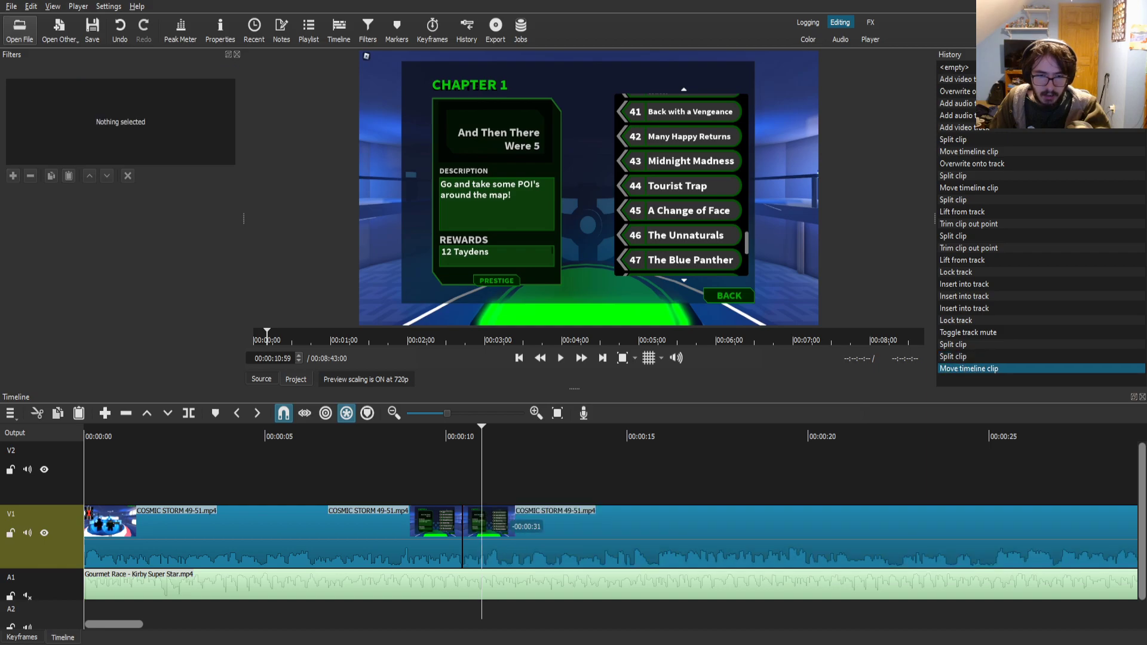
# - Split the V1 gameplay clip at 00:00:15:50, where the Pre-historic request quest is selected
pyautogui.click(560, 358)
pyautogui.click(552, 529)
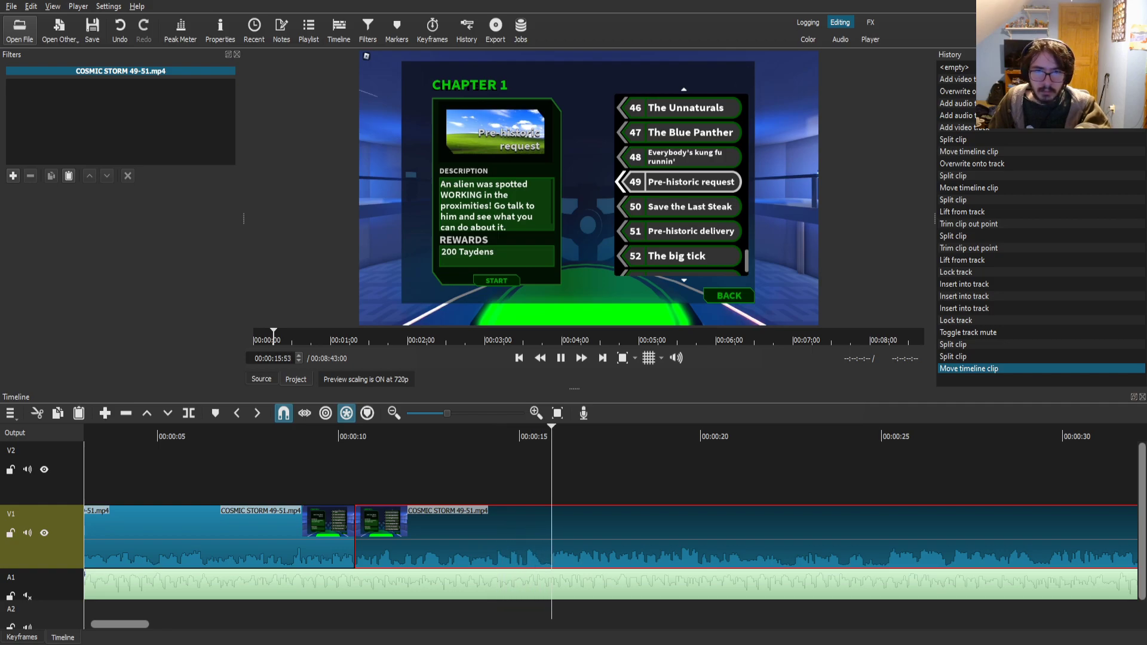
pyautogui.moveTo(555, 436); pyautogui.dragTo(549, 436)
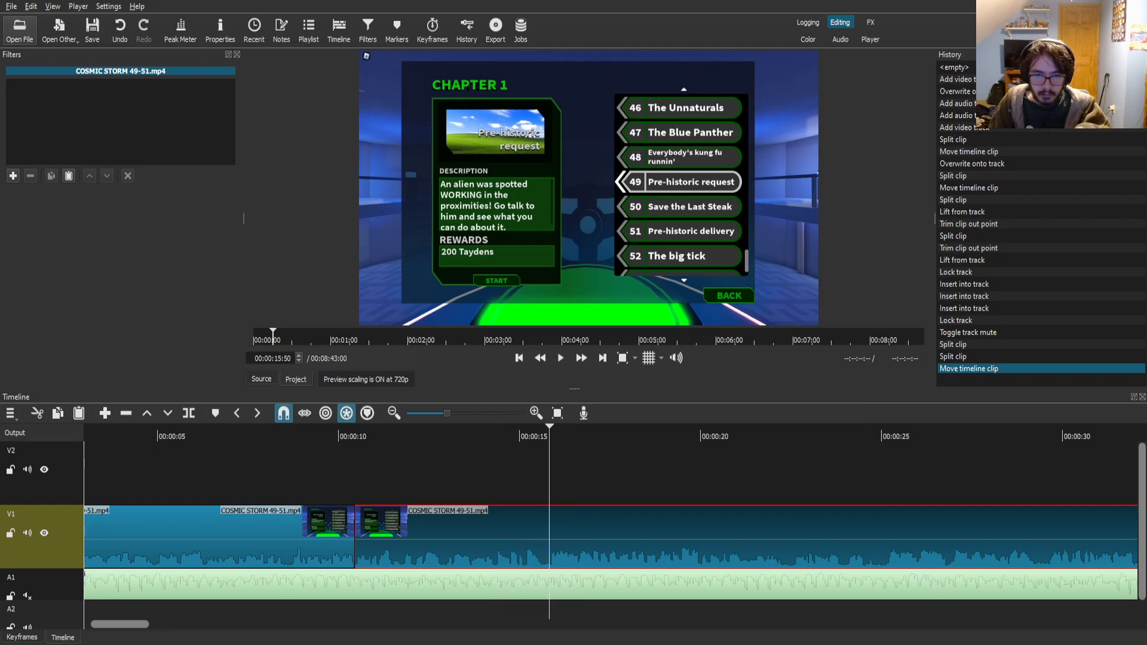
pyautogui.press('s')
# - Split the V1 gameplay clip at 00:00:19:59 and select the part before the split
pyautogui.press('l')
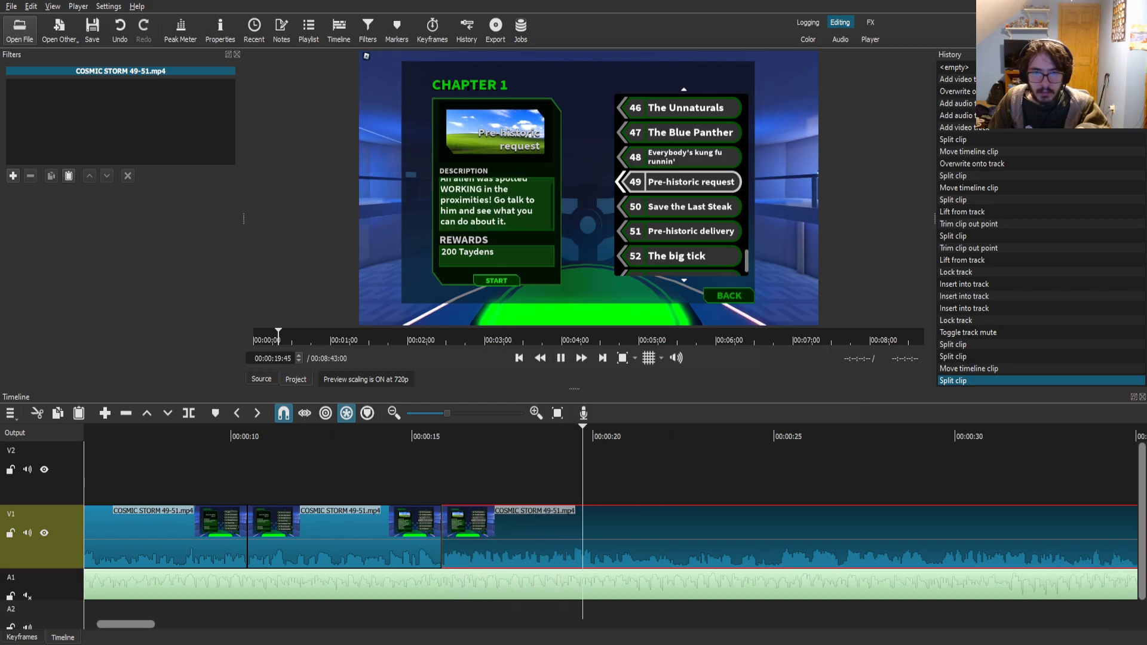
pyautogui.press('k')
pyautogui.press('Left')
pyautogui.press('Left')
pyautogui.press('Left')
pyautogui.press('Left')
pyautogui.press('Left')
pyautogui.press('Left')
pyautogui.press('Left')
pyautogui.press('Left')
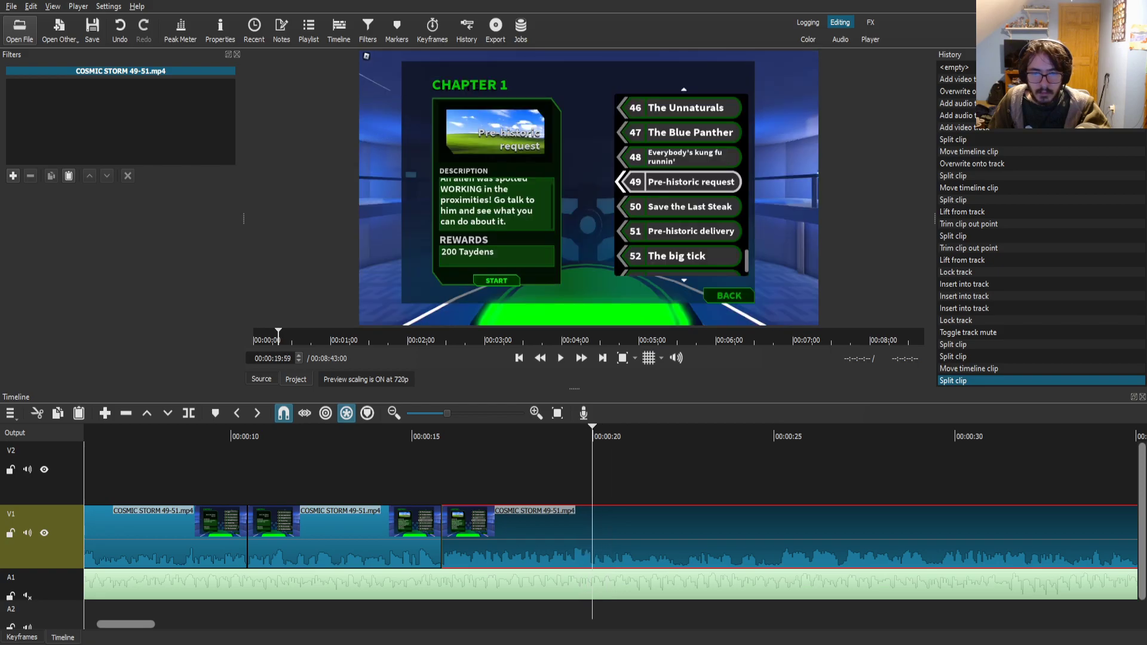
pyautogui.press('s')
pyautogui.click(534, 526)
# - Undo the last split and split the V1 gameplay clip at 00:00:20:19 instead
pyautogui.moveTo(534, 436); pyautogui.dragTo(604, 436)
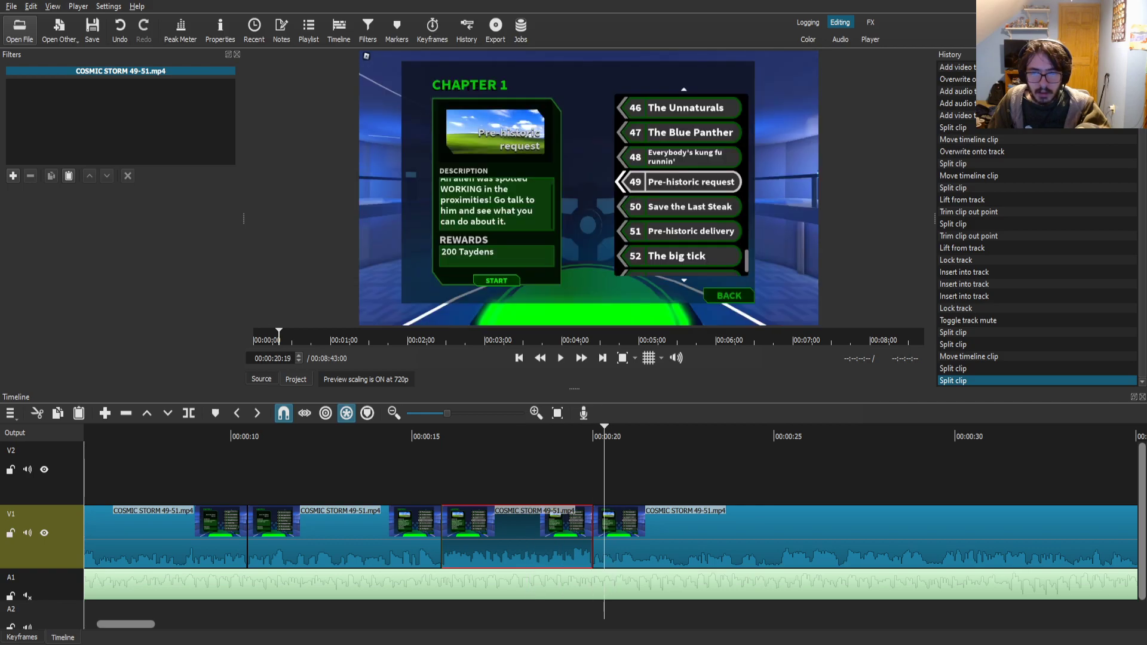
pyautogui.hotkey('ctrl', 'z')
pyautogui.press('s')
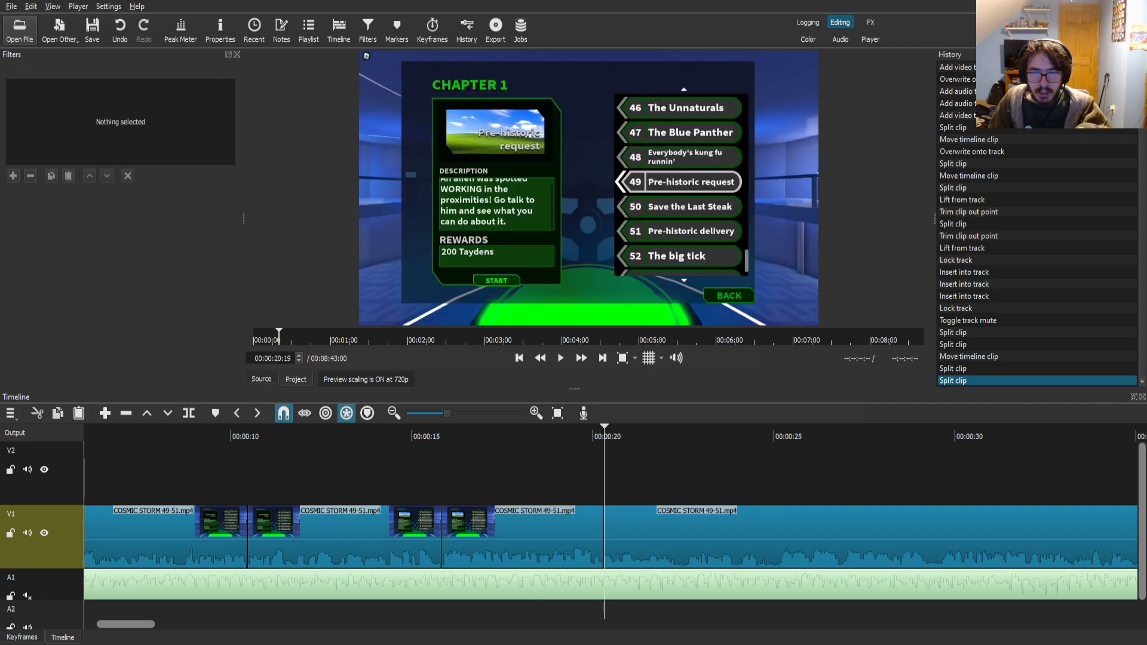
# - Add a Size, Position & Rotate filter to the quest description segment, zoomed to 180% and positioned at -159, -801
pyautogui.click(568, 525)
pyautogui.write('fsiz')
pyautogui.press('Down')
pyautogui.press('Return')
pyautogui.scroll(8, 588, 188)
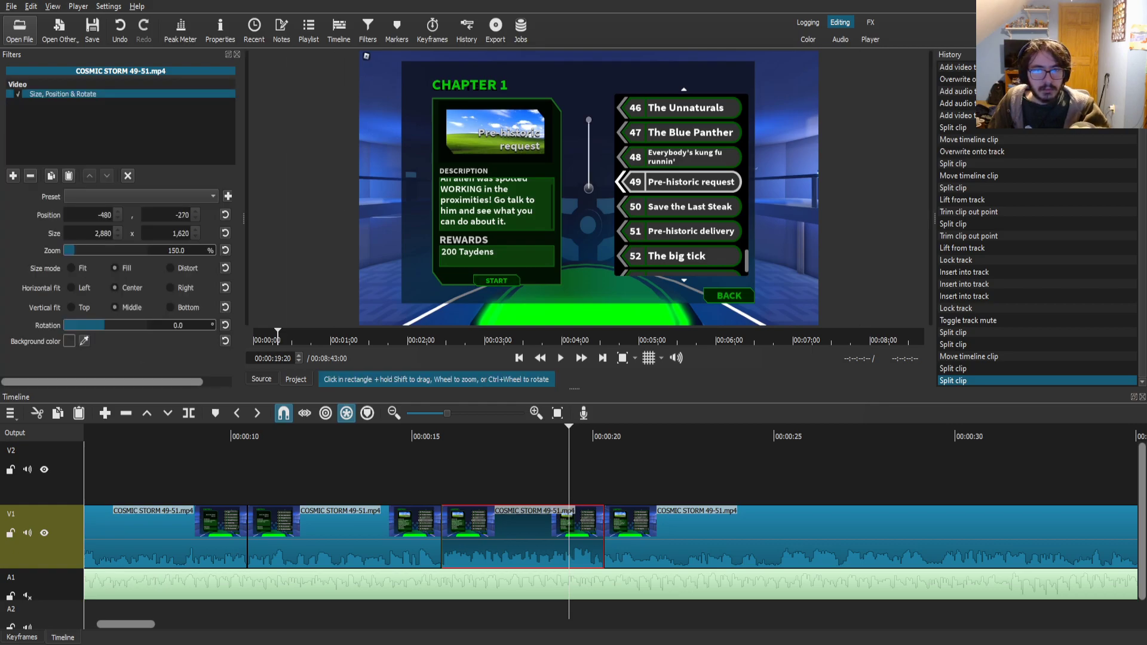
pyautogui.moveTo(589, 188); pyautogui.dragTo(735, 94)
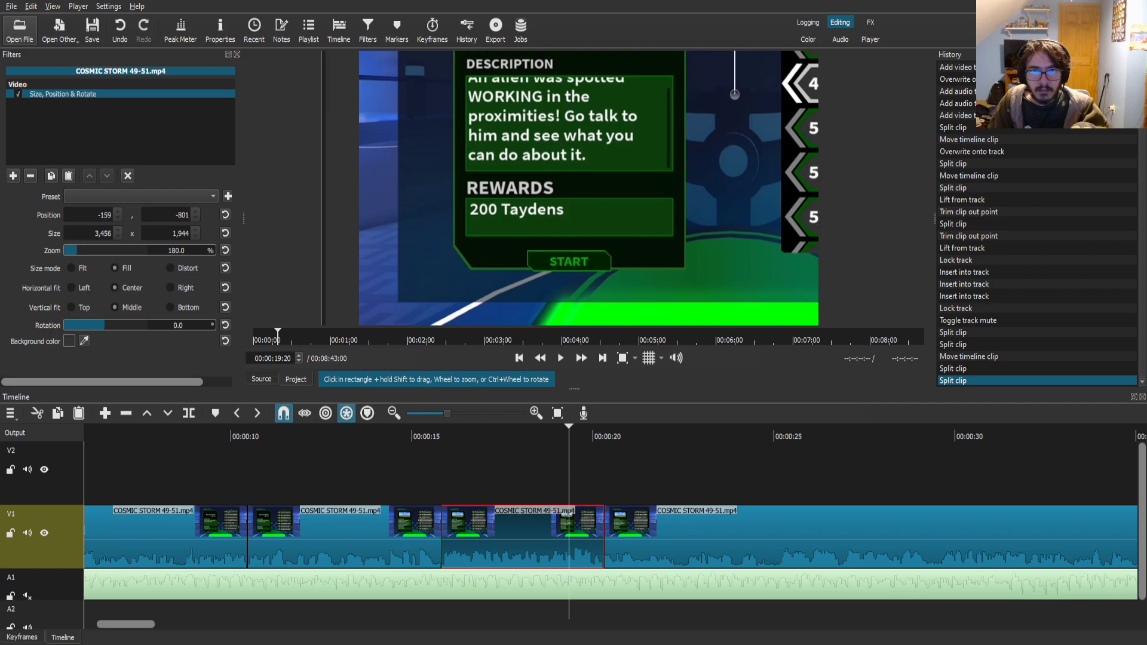
# - Play back the zoomed quest description segment and the footage following it, and save the project
pyautogui.click(663, 529)
pyautogui.moveTo(569, 434); pyautogui.dragTo(431, 435)
pyautogui.click(560, 358)
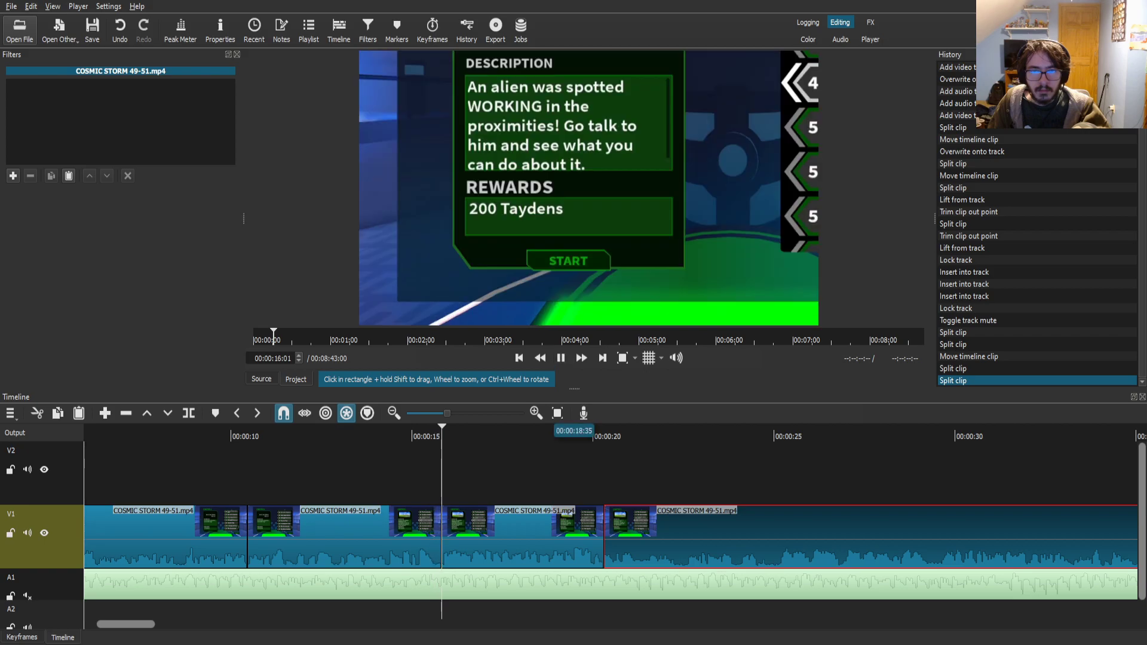
pyautogui.hotkey('ctrl', 's')
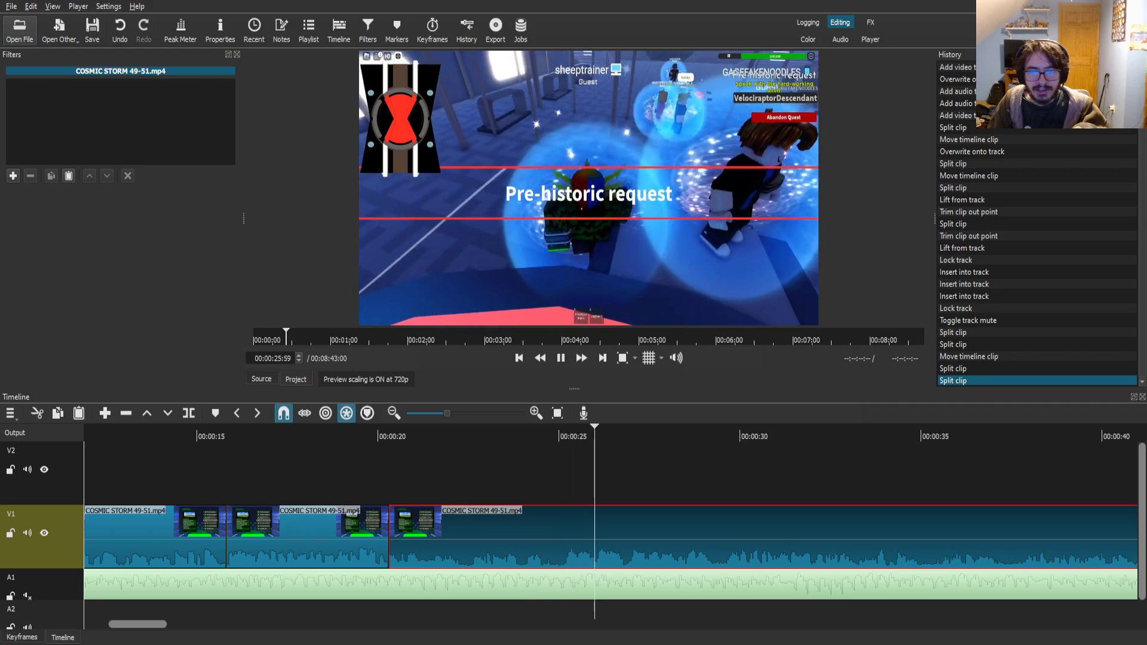
# - Find the moment at 00:00:22:24 in the gameplay footage and place Hitman4.mp4 on audio track A2 there
pyautogui.click(446, 436)
pyautogui.press('Right')
pyautogui.press('Right')
pyautogui.press('Right')
pyautogui.press('Right')
pyautogui.press('Right')
pyautogui.press('Right')
pyautogui.press('Right')
pyautogui.press('Right')
pyautogui.press('Right')
pyautogui.press('Right')
pyautogui.press('Right')
pyautogui.press('Right')
pyautogui.press('Right')
pyautogui.press('Right')
pyautogui.press('Right')
pyautogui.press('Right')
pyautogui.press('Right')
pyautogui.press('Right')
pyautogui.press('Right')
pyautogui.press('Right')
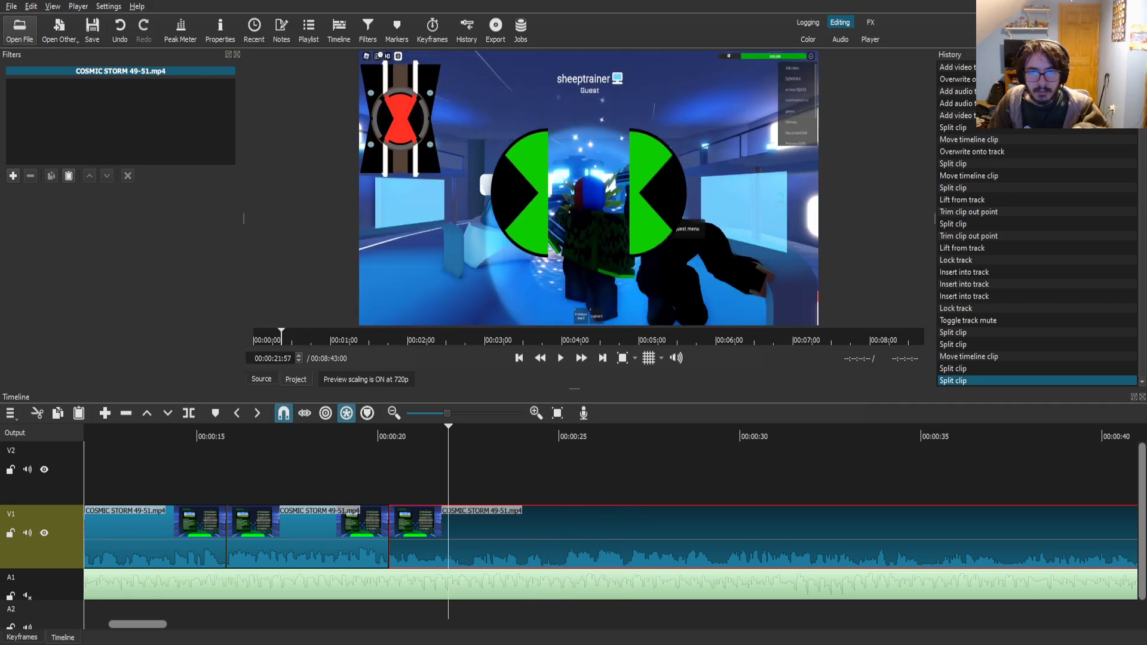
pyautogui.press('space')
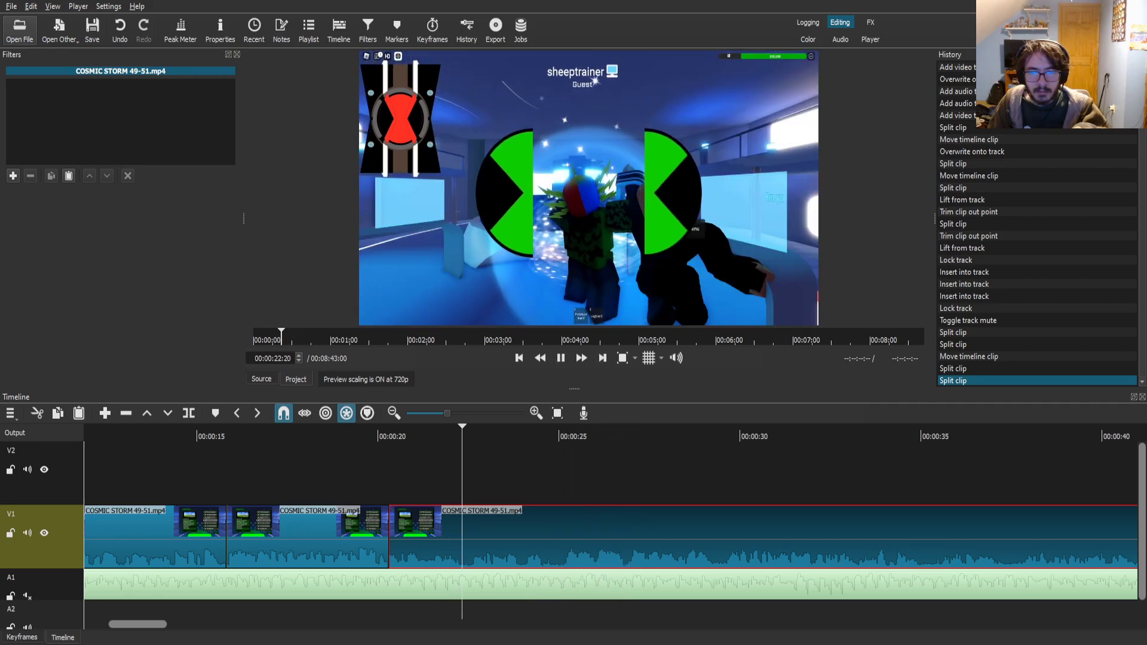
pyautogui.moveTo(473, 436); pyautogui.dragTo(464, 436)
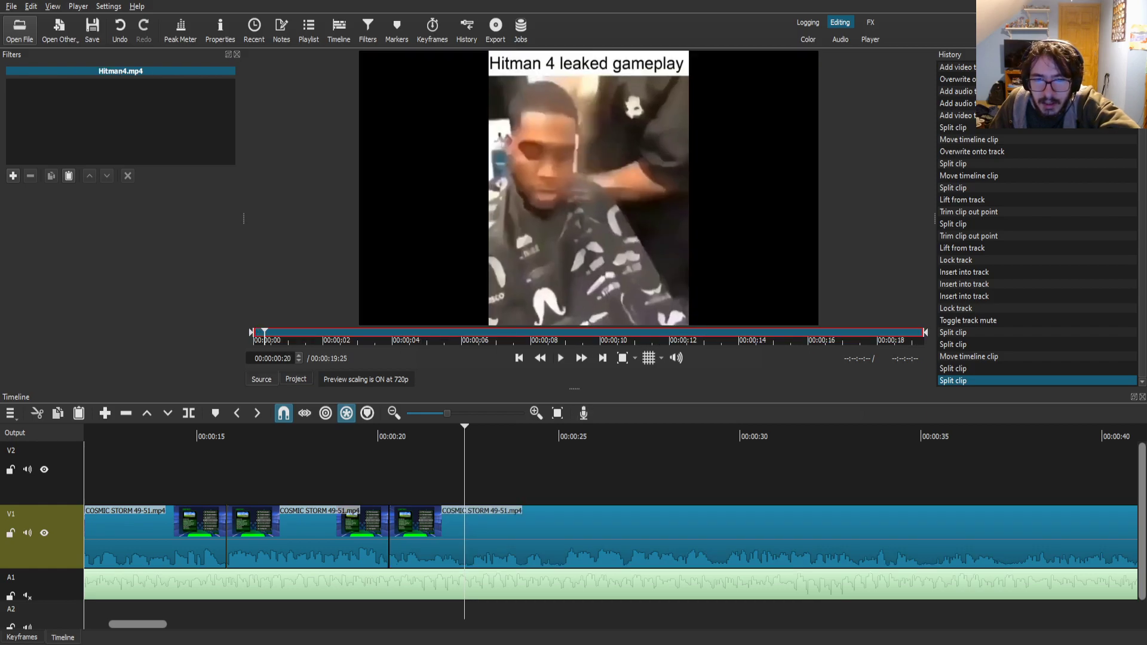
pyautogui.moveTo(492, 313); pyautogui.dragTo(471, 615)
pyautogui.scroll(-2, 472, 597)
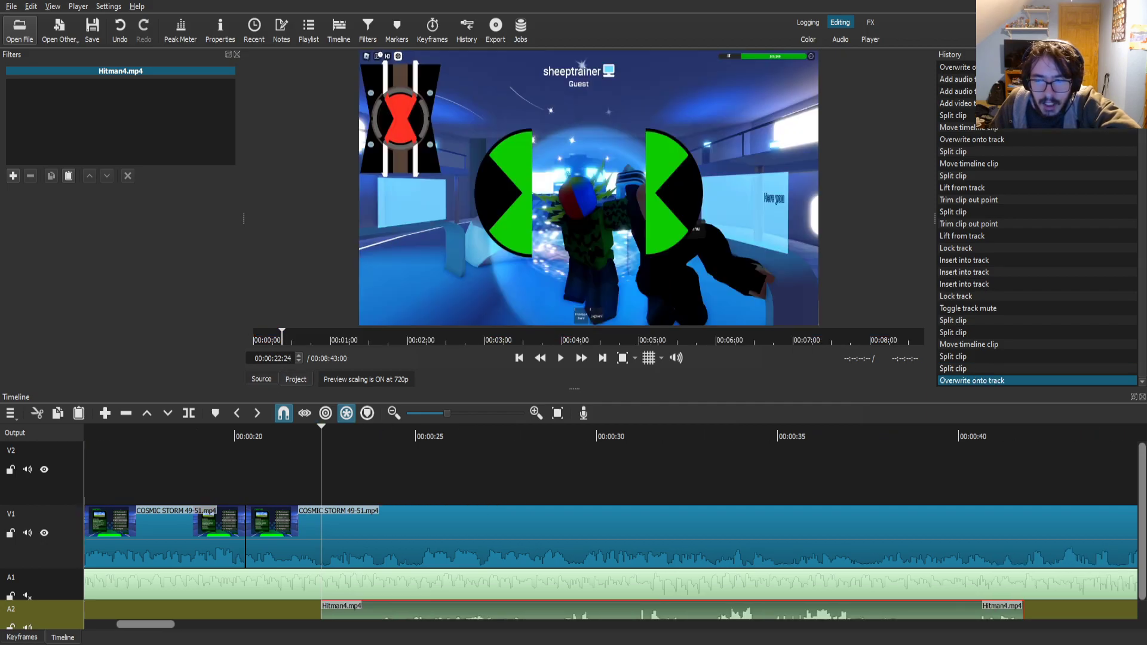
# - Play the end of the Hitman4.mp4 clip on A2 and split it at 00:00:41:06
pyautogui.scroll(-1, 472, 598)
pyautogui.moveTo(921, 437); pyautogui.dragTo(955, 437)
pyautogui.press('space')
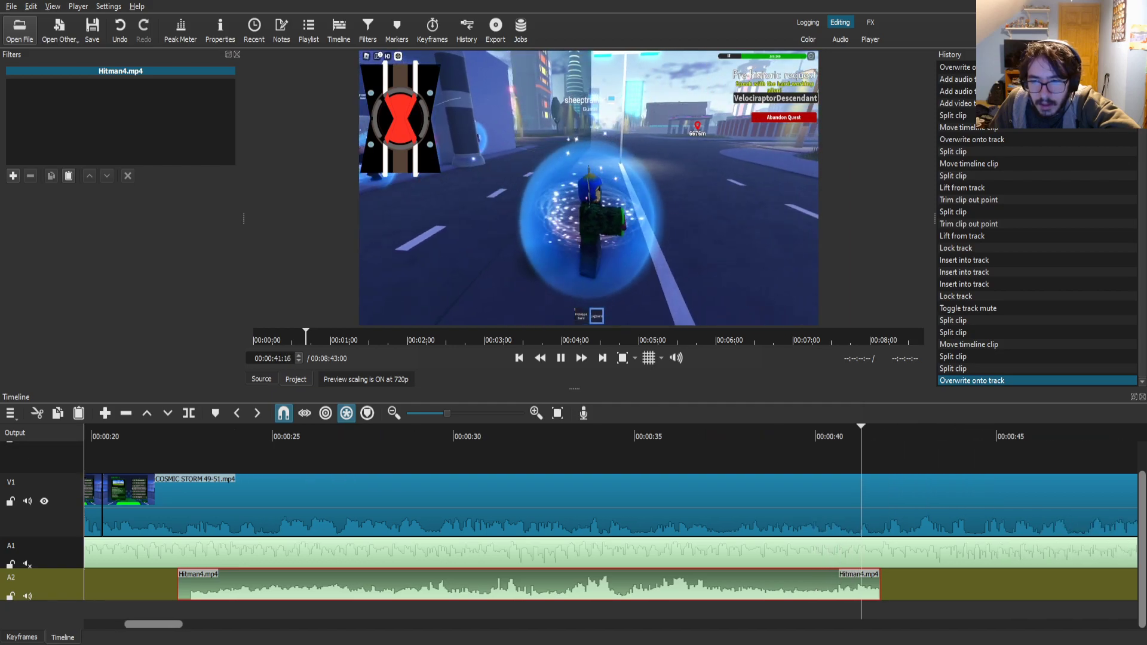
pyautogui.press('space')
pyautogui.click(854, 436)
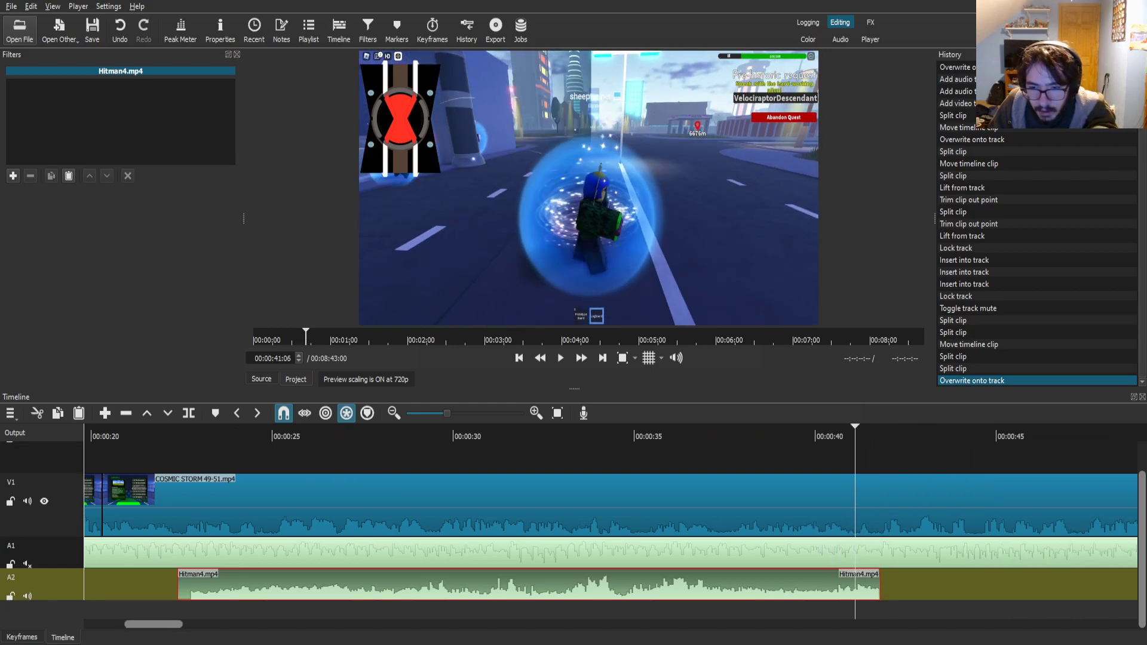
pyautogui.press('s')
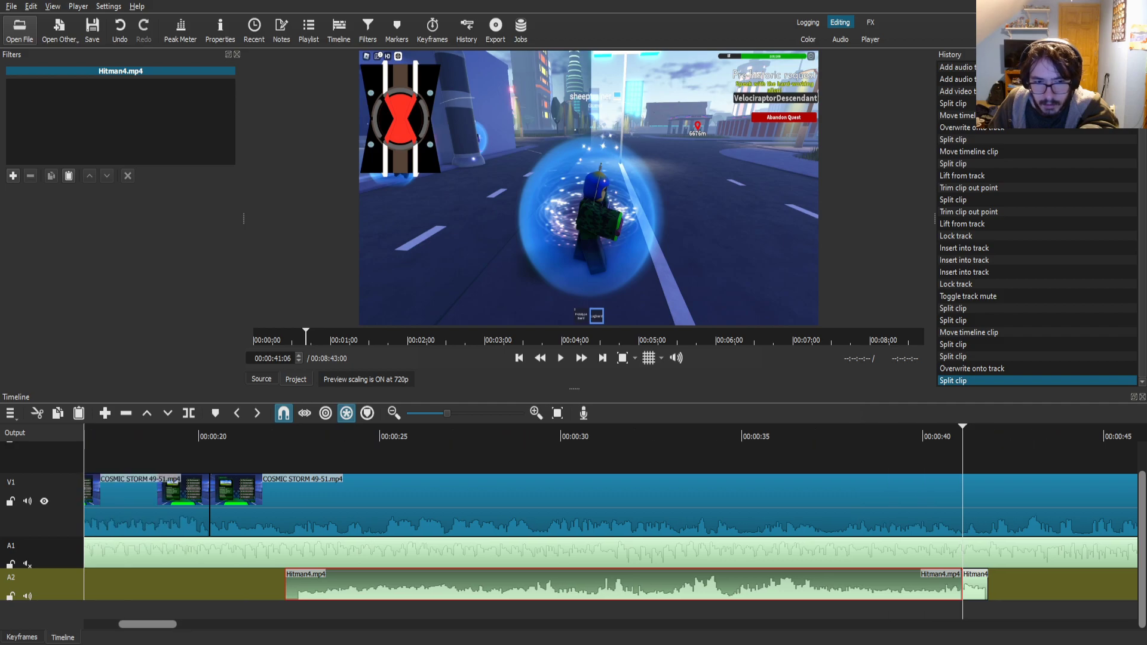
# - Split the V1 gameplay clip at 00:00:22:35 and 00:00:23:55, on either side of the full green flash
pyautogui.click(287, 508)
pyautogui.click(284, 437)
pyautogui.press('space')
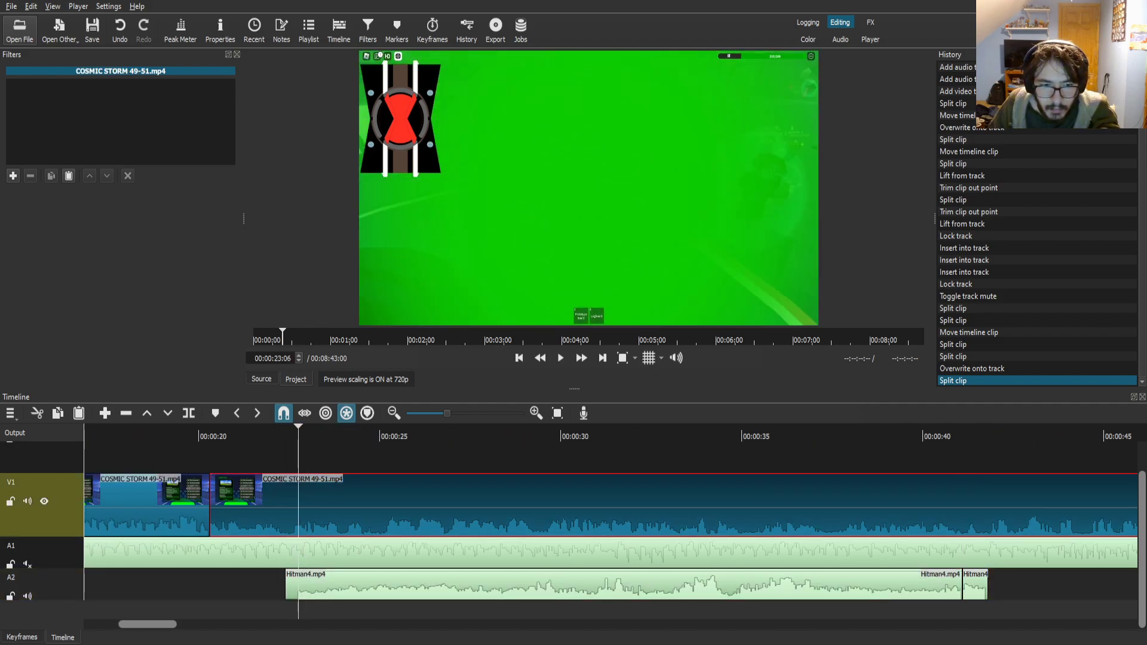
pyautogui.press('space')
pyautogui.press('s')
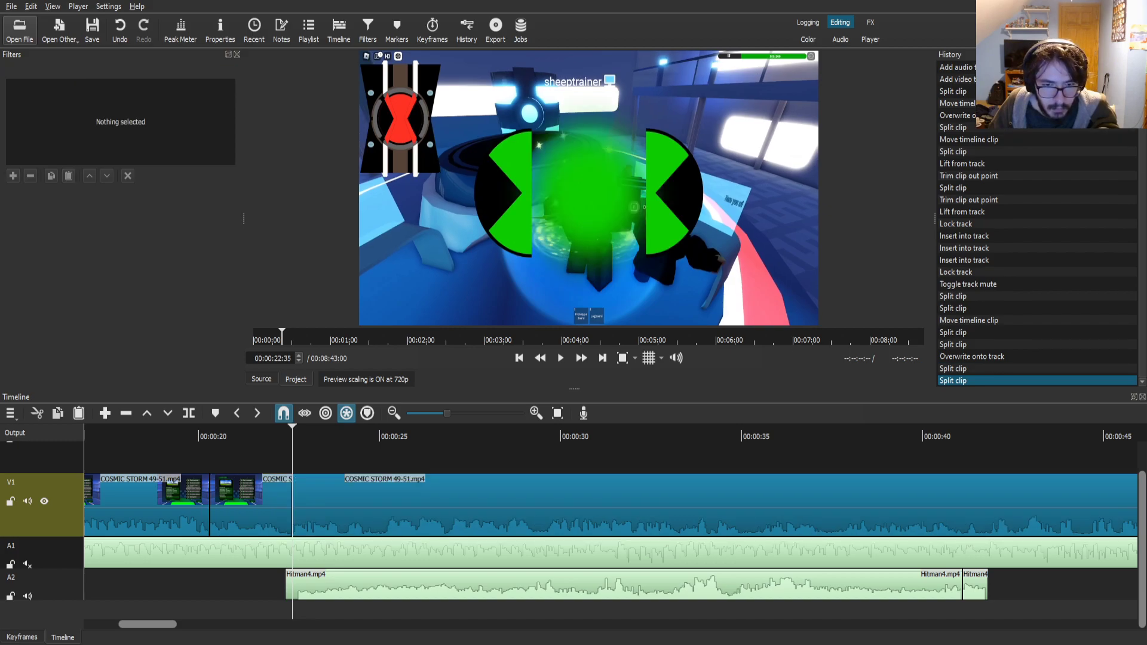
pyautogui.click(334, 508)
pyautogui.press('space')
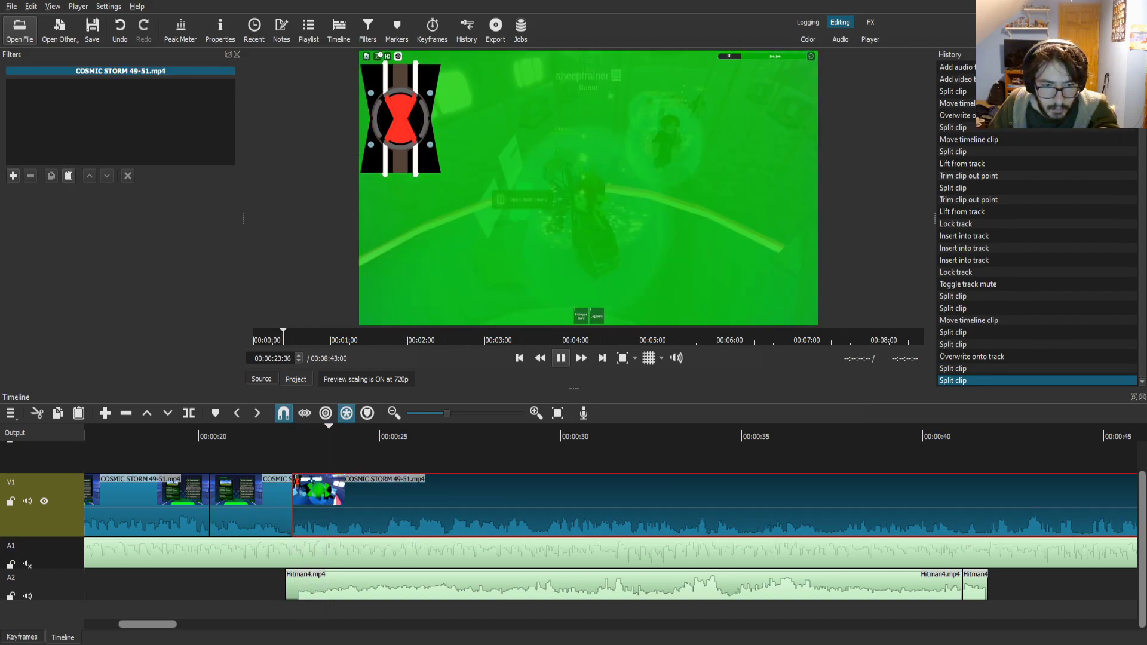
pyautogui.press('space')
pyautogui.press('s')
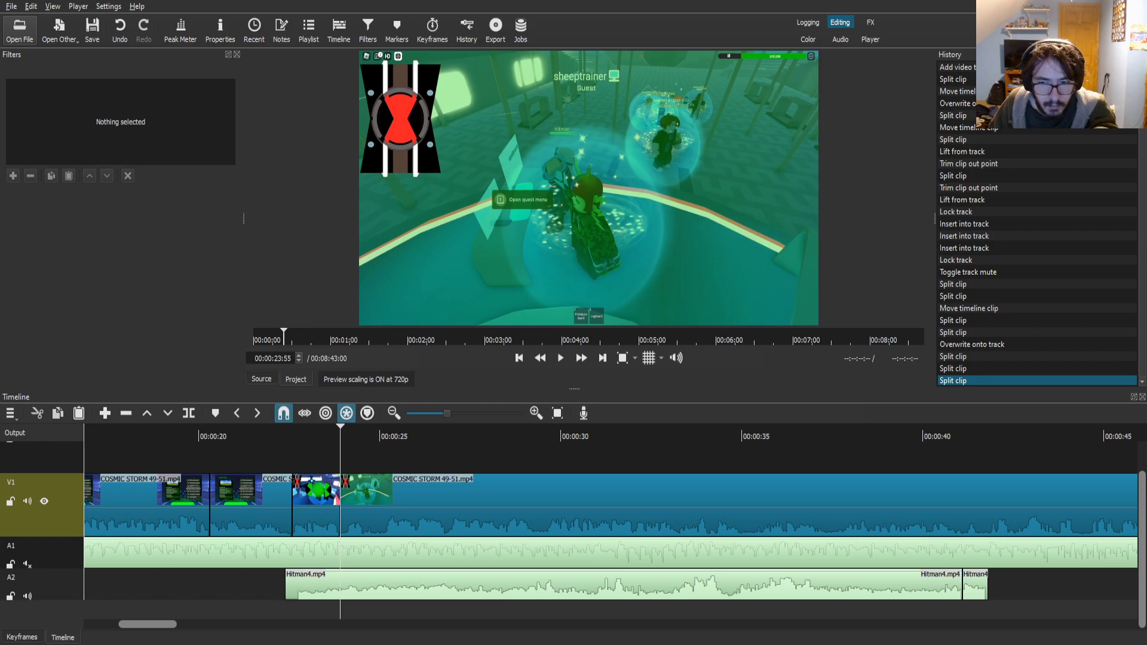
# - Delete the long first part of Hitman4.mp4 on A2 and move its short tail to the V1 split at 00:00:22:35
pyautogui.click(624, 584)
pyautogui.press('Delete')
pyautogui.moveTo(975, 585); pyautogui.dragTo(305, 586)
# - Play back the green flash section repeatedly to check the timing of the Hitman4.mp4 snippet
pyautogui.moveTo(293, 433); pyautogui.dragTo(281, 433)
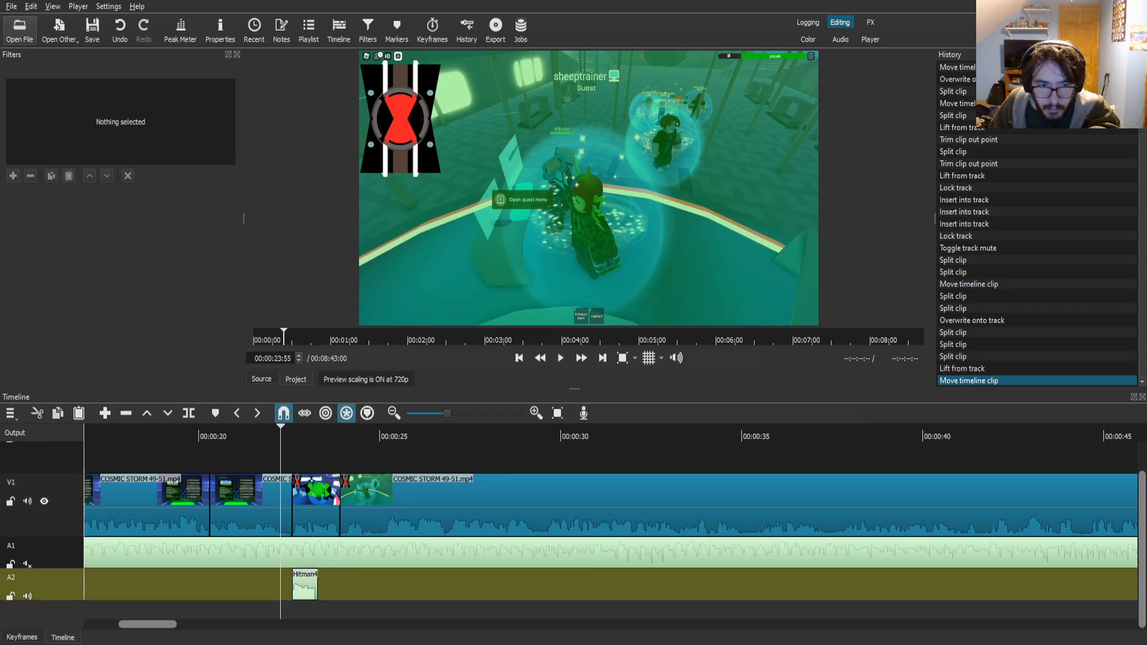
pyautogui.click(560, 359)
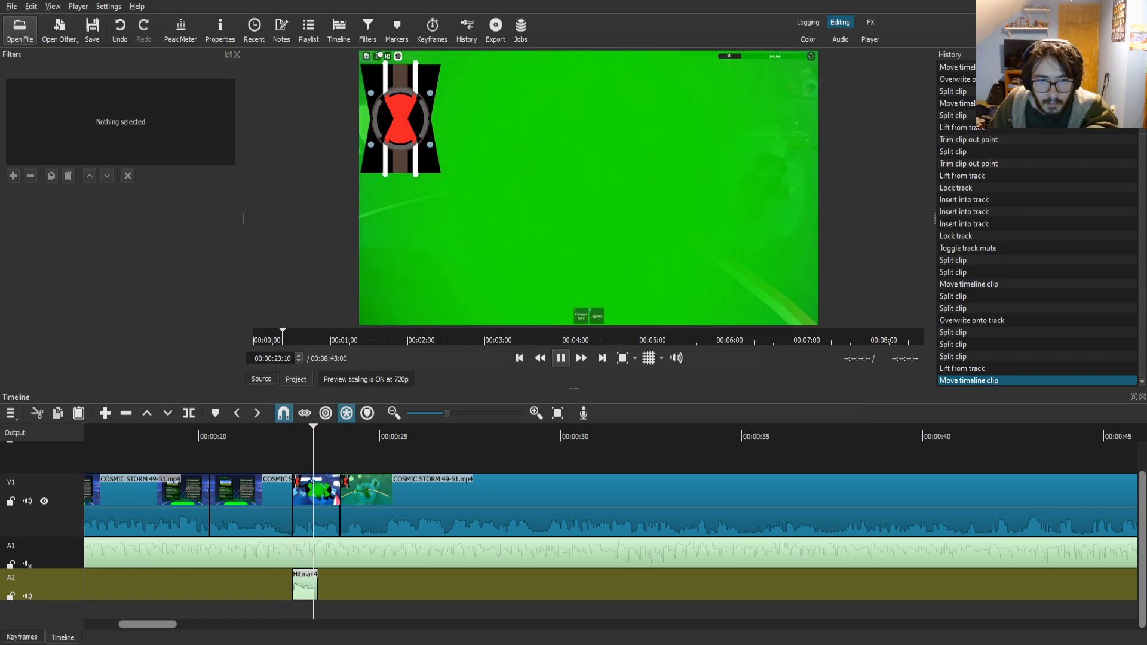
pyautogui.press('Up')
pyautogui.press('Up')
pyautogui.press('Up')
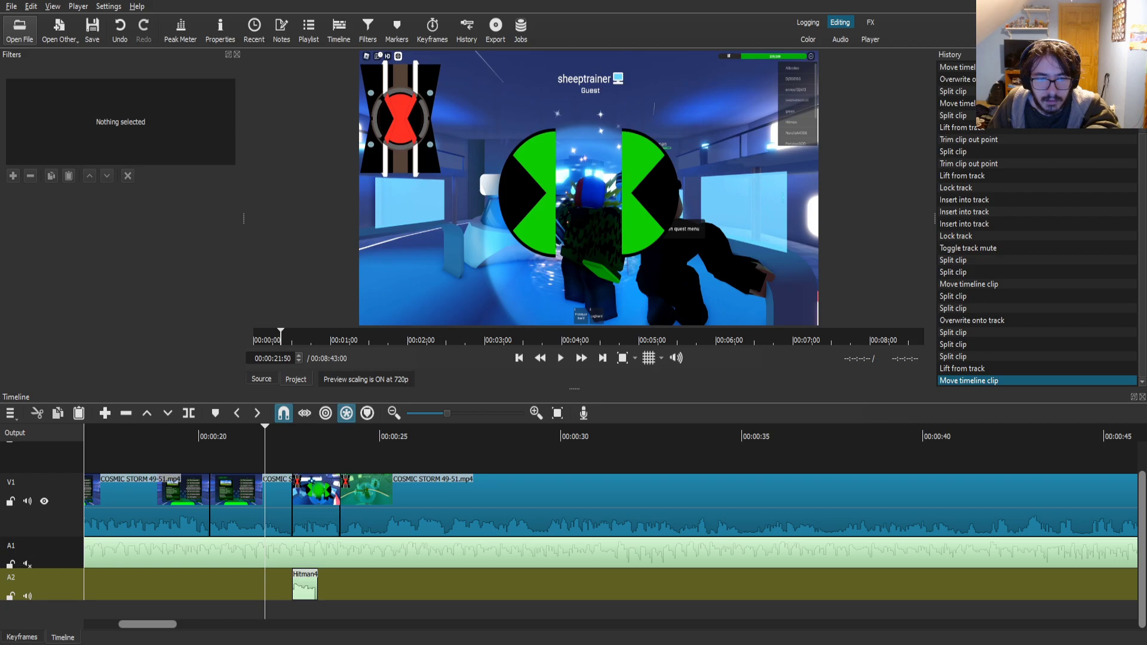
pyautogui.press('space')
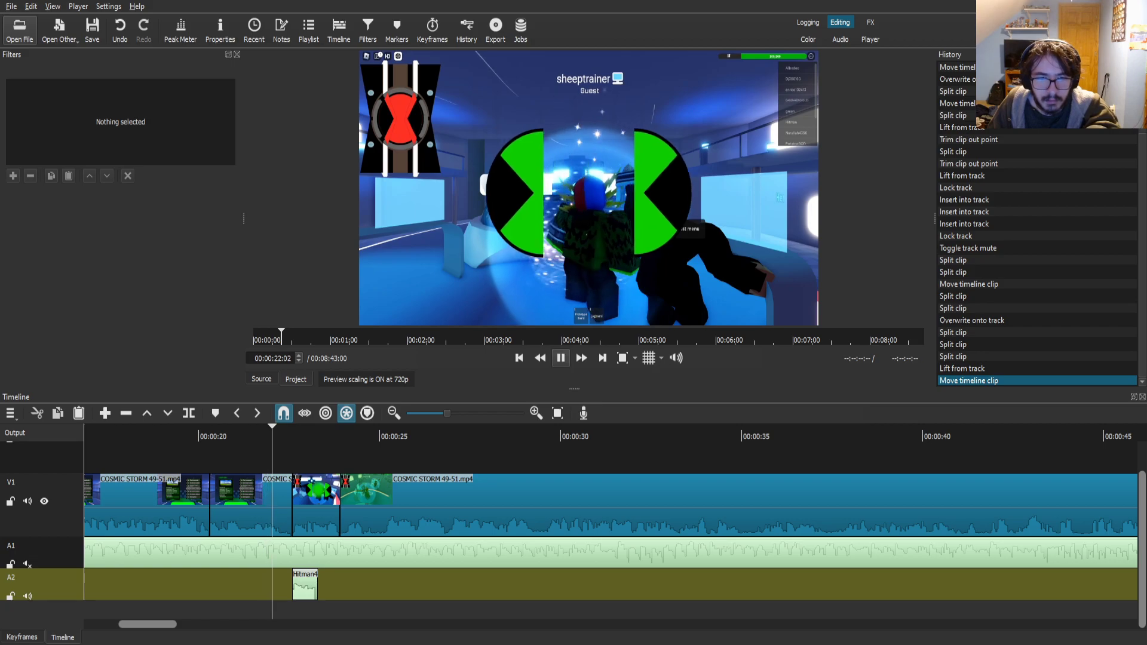
pyautogui.press('space')
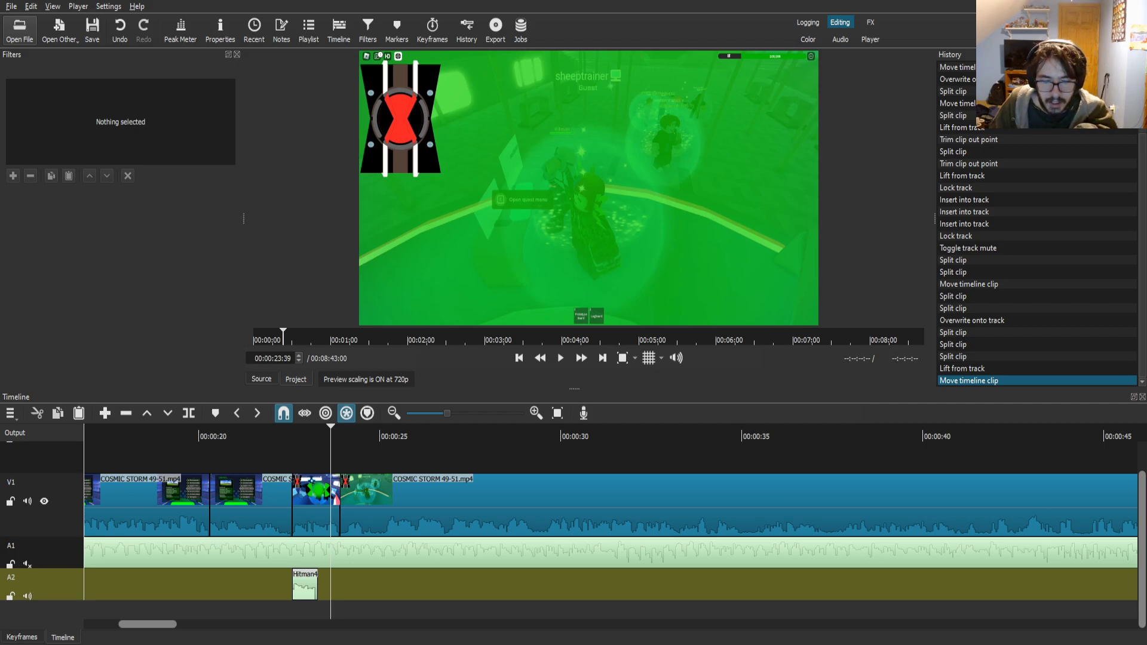
# - Replace the Hitman4.mp4 snippet on A2 with Hitman Well done 47 Sound Effect.mp4, starting at the V1 split at 00:00:22:35
pyautogui.click(305, 587)
pyautogui.press('Delete')
pyautogui.moveTo(292, 436); pyautogui.dragTo(283, 436)
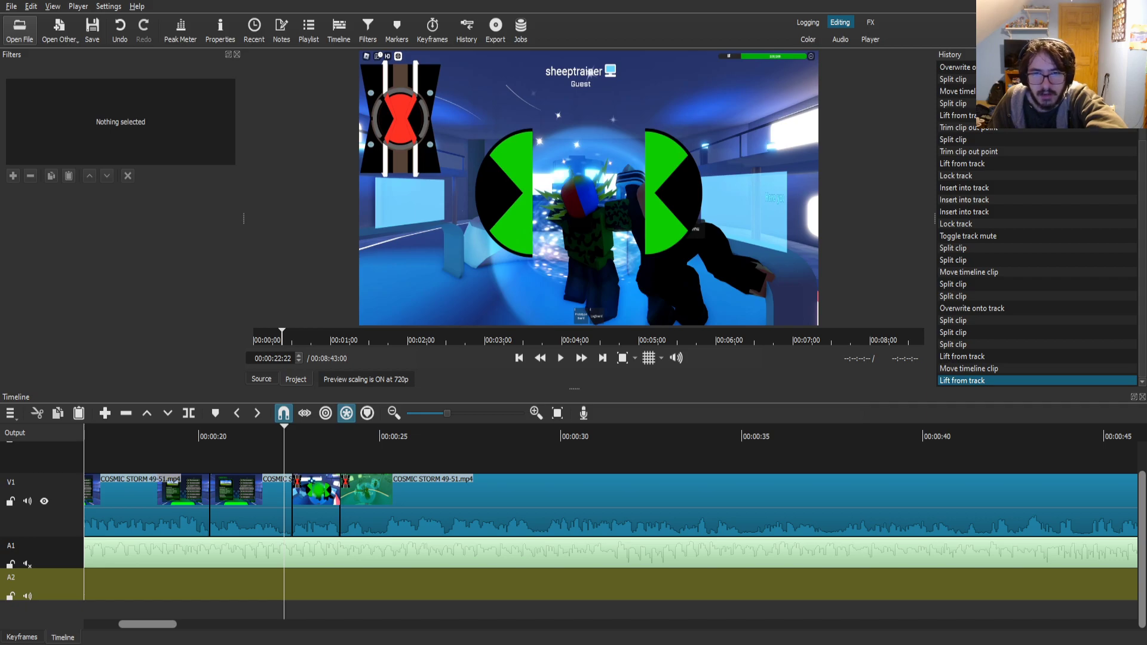
pyautogui.moveTo(573, 203); pyautogui.dragTo(292, 584)
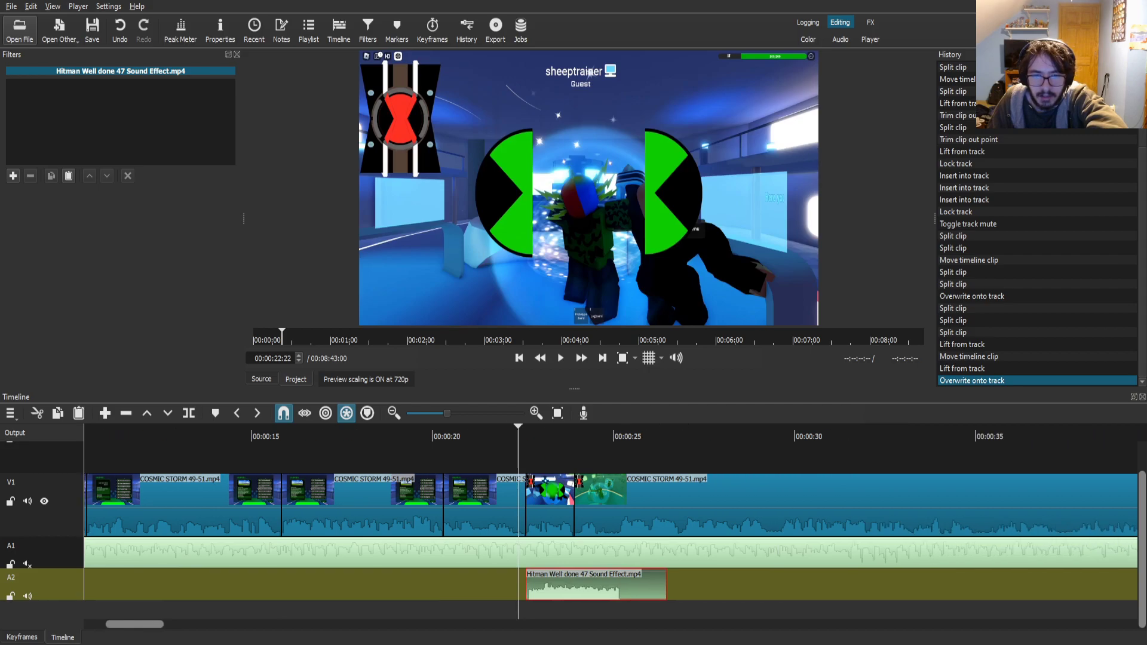
# - Split the sound effect on A2 at 00:00:25:13, remove the piece after the split, and play back the section
pyautogui.press('s')
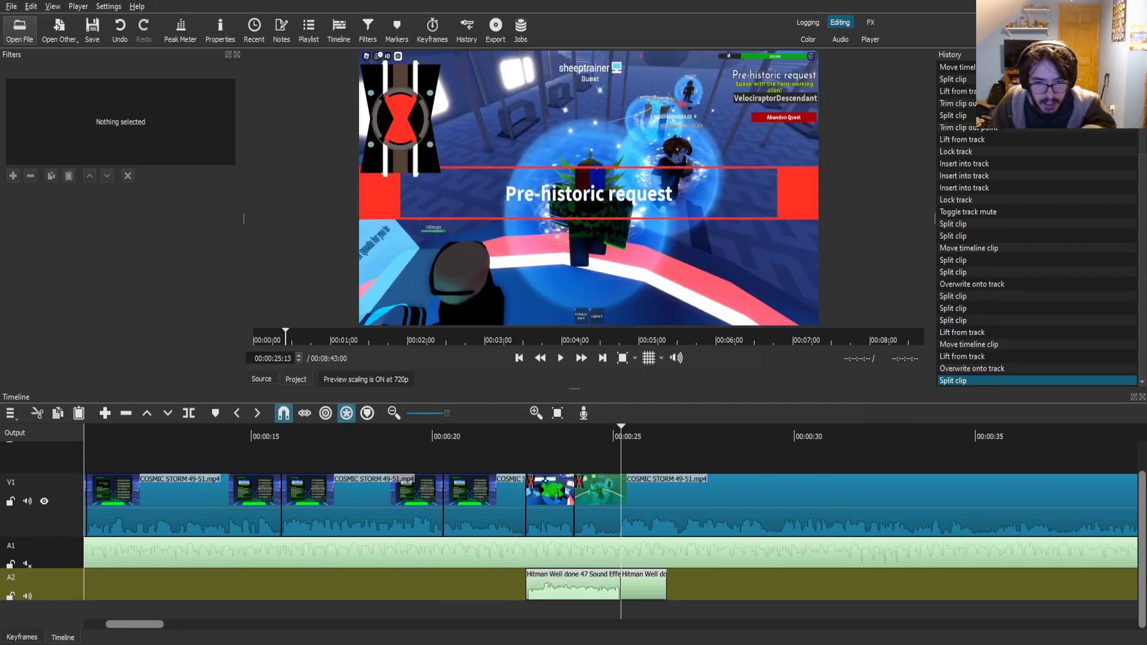
pyautogui.press('z')
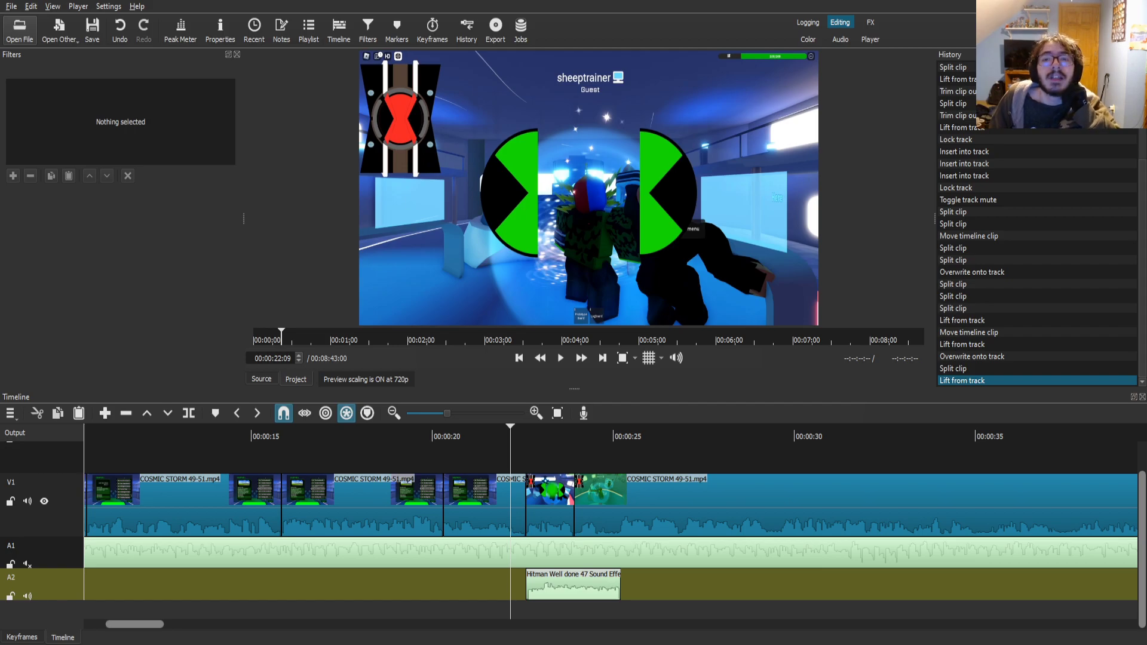
pyautogui.click(573, 585)
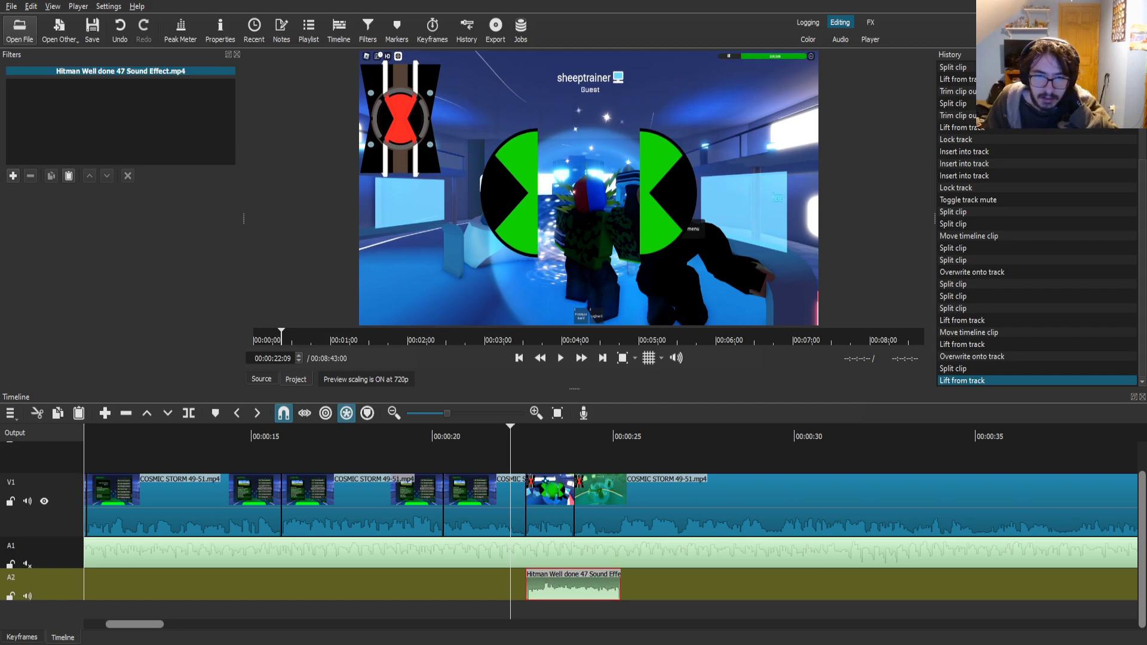
pyautogui.click(561, 358)
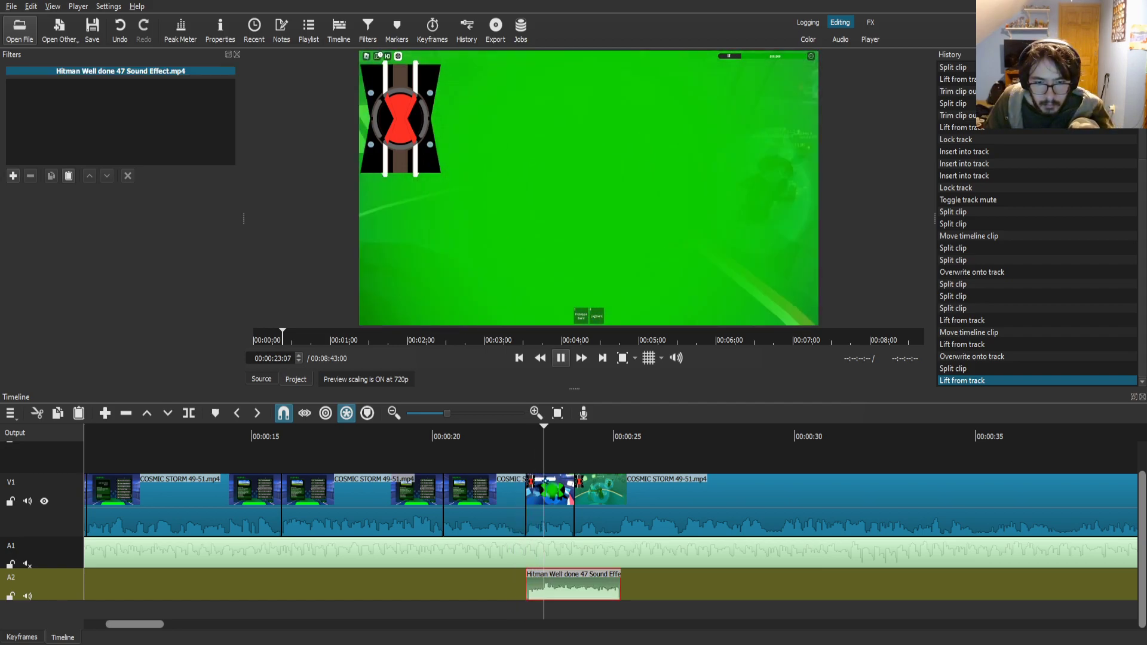
# - Split the sound effect on A2 at 00:00:23:01, move the later piece over the first to start at the V1 split, and play it back
pyautogui.click(560, 358)
pyautogui.moveTo(540, 436); pyautogui.dragTo(541, 436)
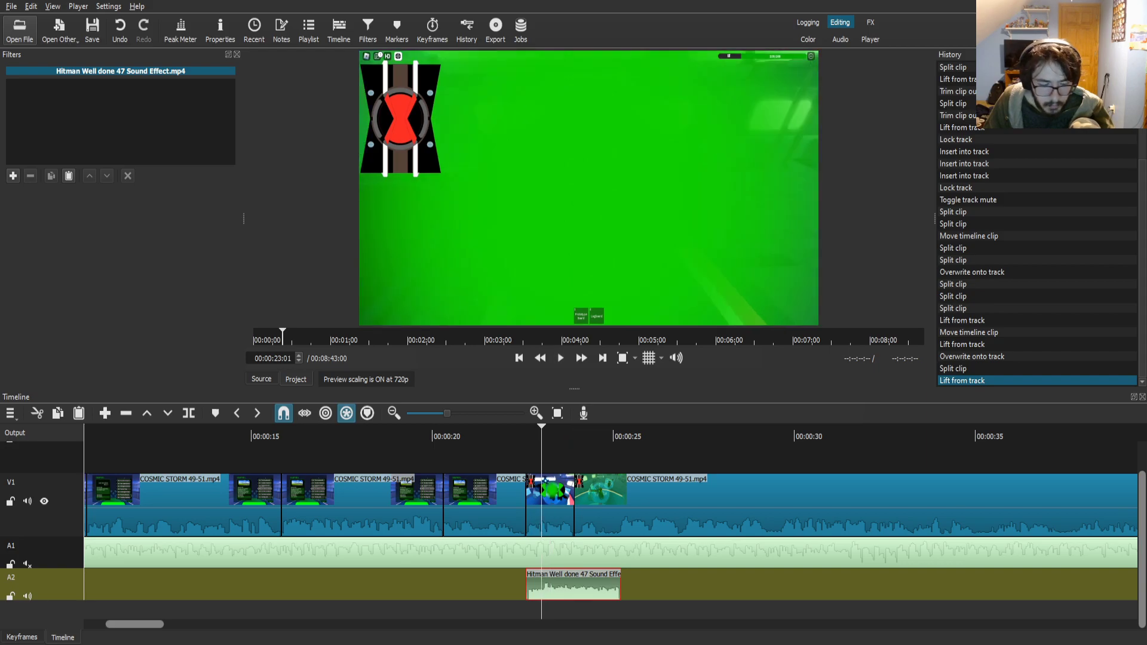
pyautogui.press('s')
pyautogui.moveTo(581, 586); pyautogui.dragTo(565, 586)
pyautogui.click(565, 586)
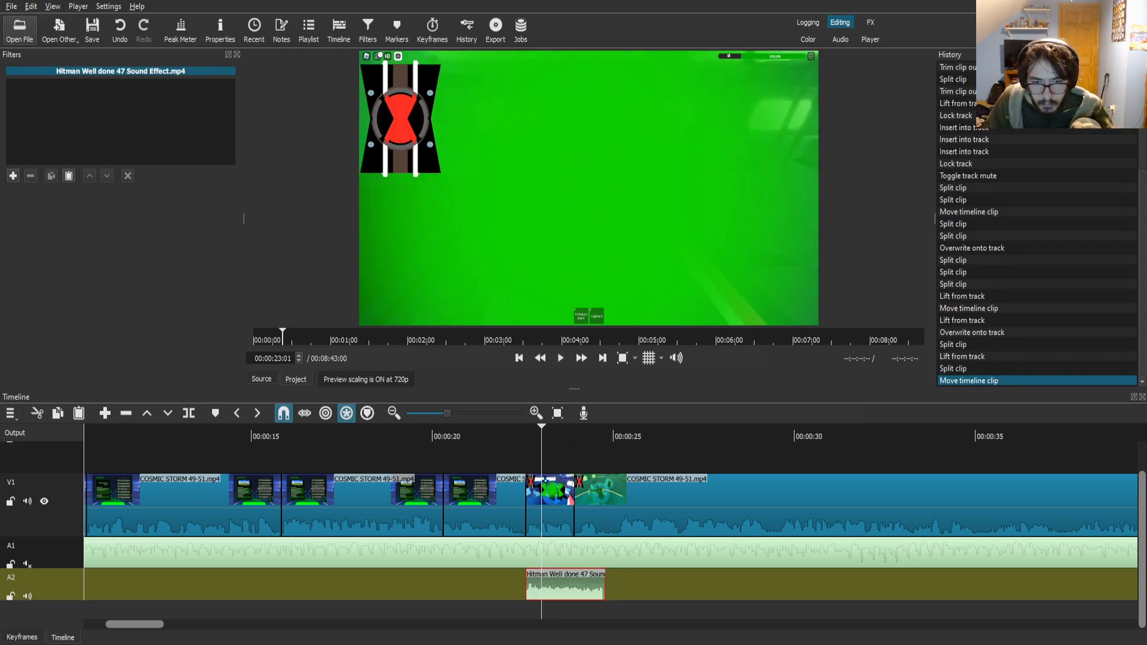
pyautogui.press('space')
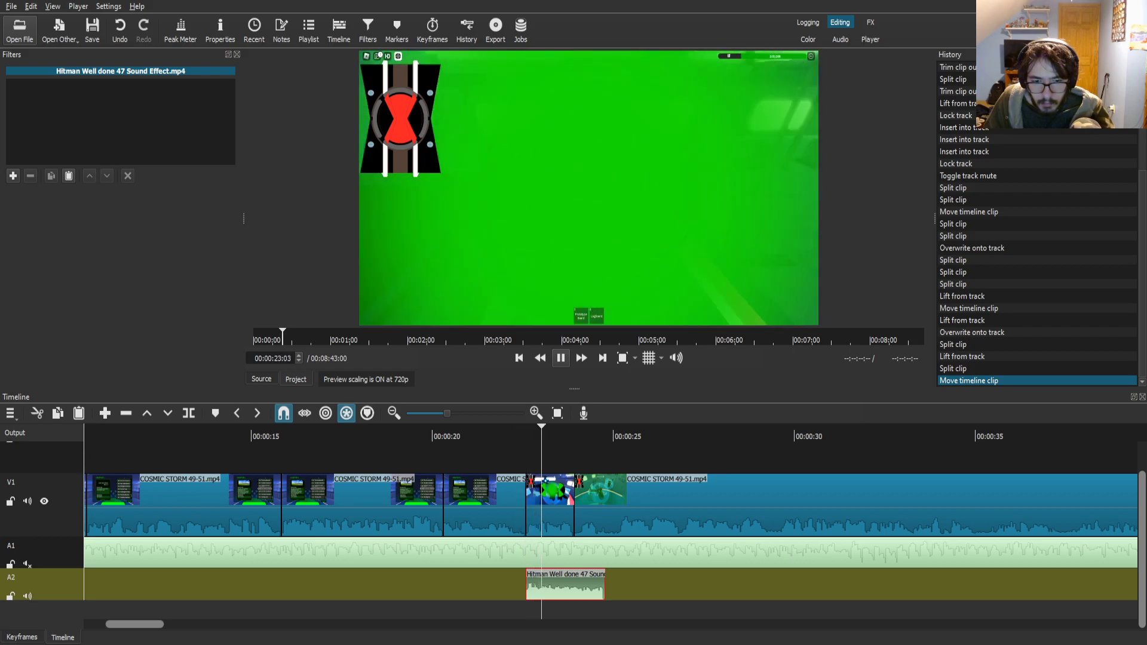
pyautogui.press('space')
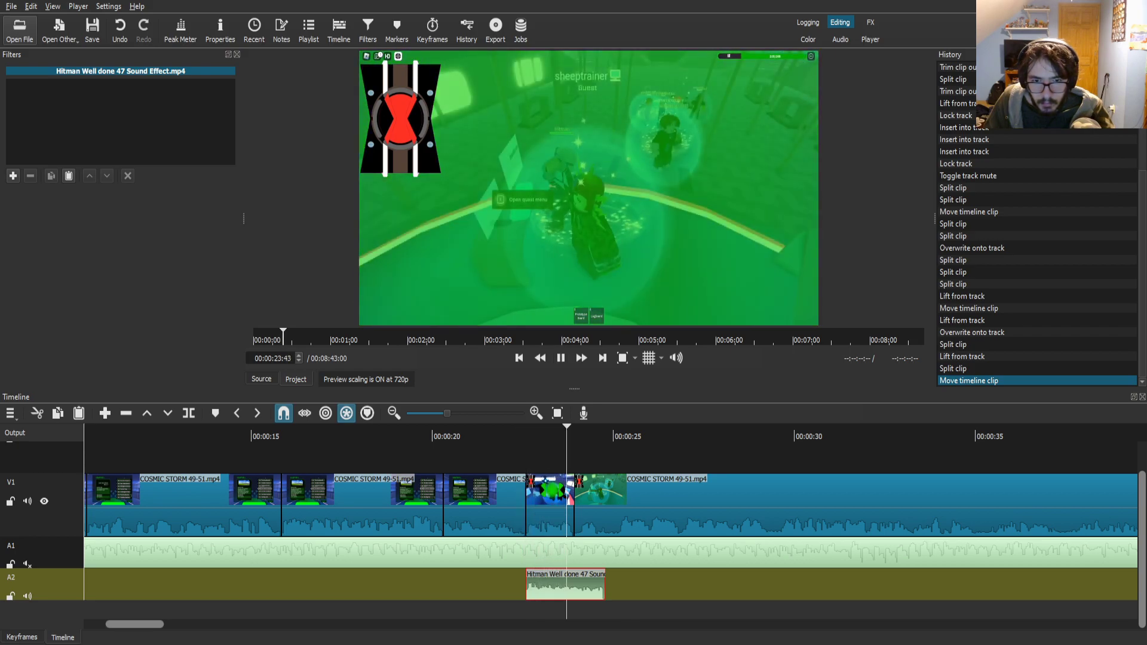
# - Play back the sound effect, split it on A2 at 00:00:23:34, and remove the piece after the split
pyautogui.moveTo(542, 436); pyautogui.dragTo(536, 436)
pyautogui.click(560, 357)
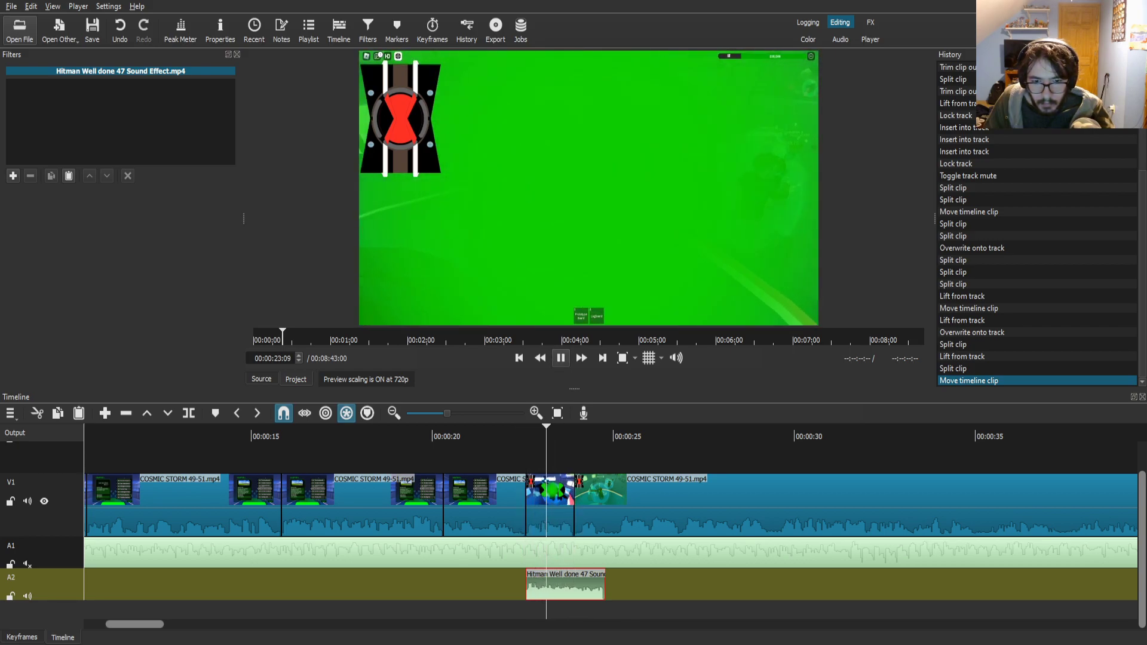
pyautogui.press('space')
pyautogui.press('space')
pyautogui.press('s')
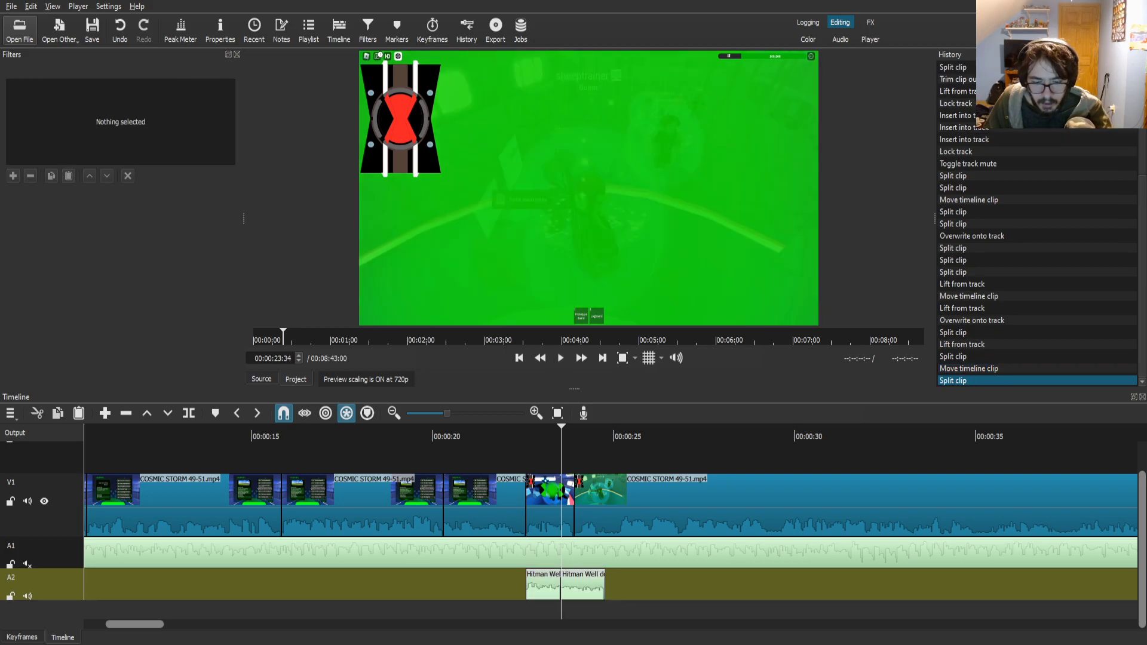
pyautogui.click(582, 587)
pyautogui.press('Delete')
# - Add a Gain / Volume filter at -5.0 dB to the remaining sound effect piece and play back the section
pyautogui.click(545, 588)
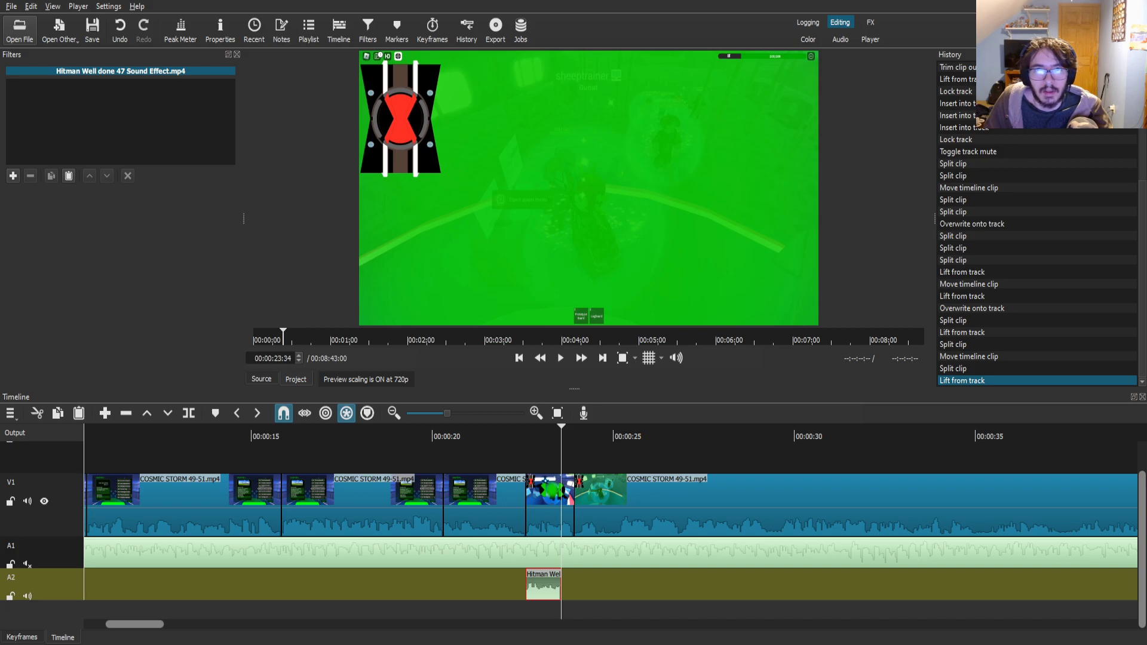
pyautogui.click(13, 176)
pyautogui.write('g')
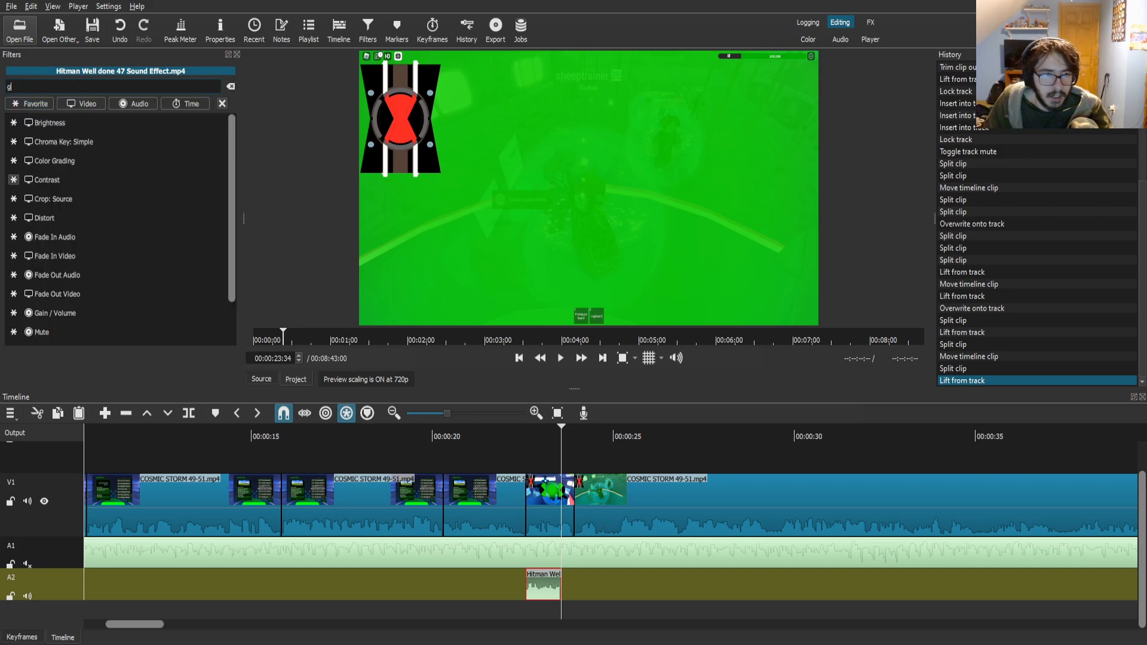
pyautogui.write('a')
pyautogui.click(54, 160)
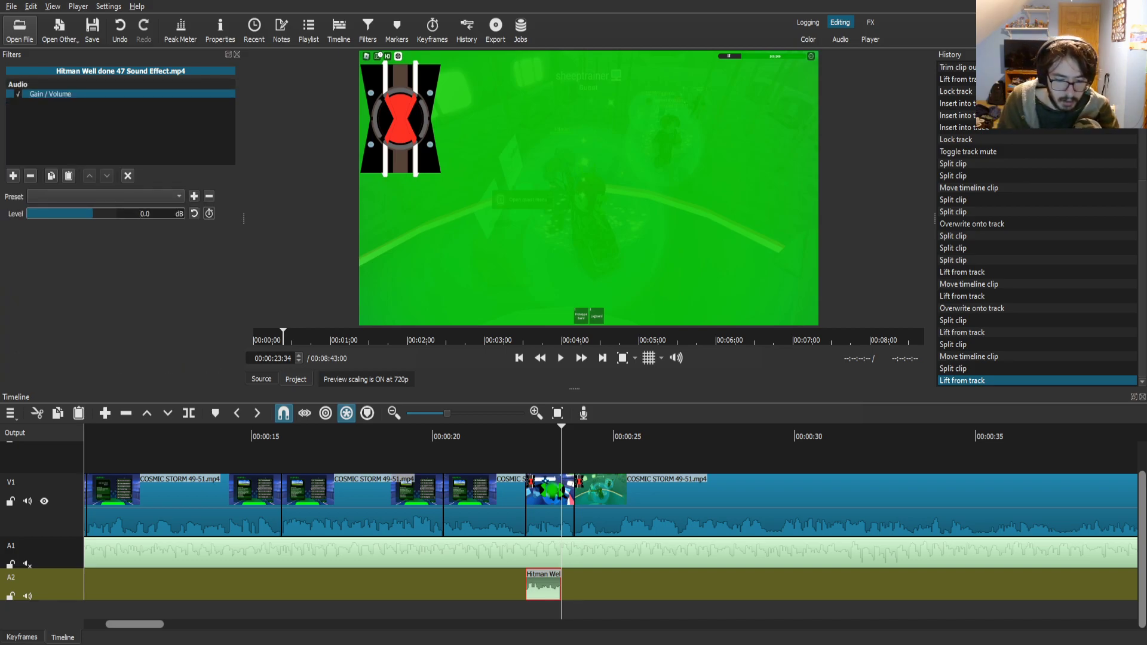
pyautogui.press('space')
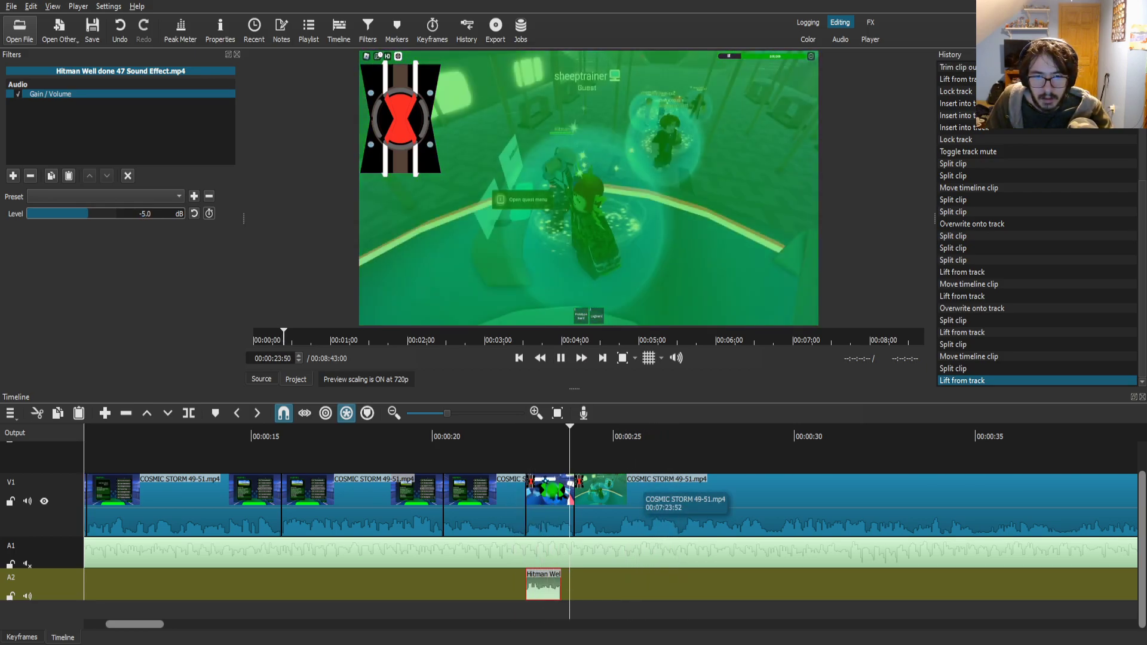
# - Split the V1 footage at 00:00:25:07 and move the part after it back to the split that ends the green flash piece
pyautogui.click(644, 485)
pyautogui.hscroll(2, 644, 485)
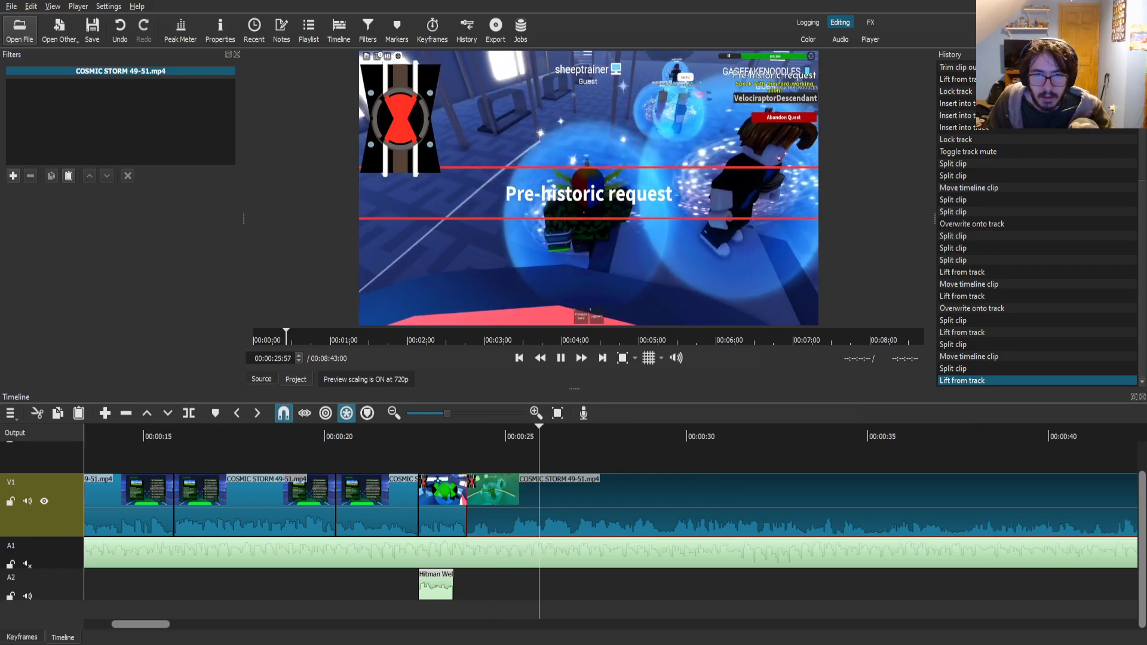
pyautogui.press('s')
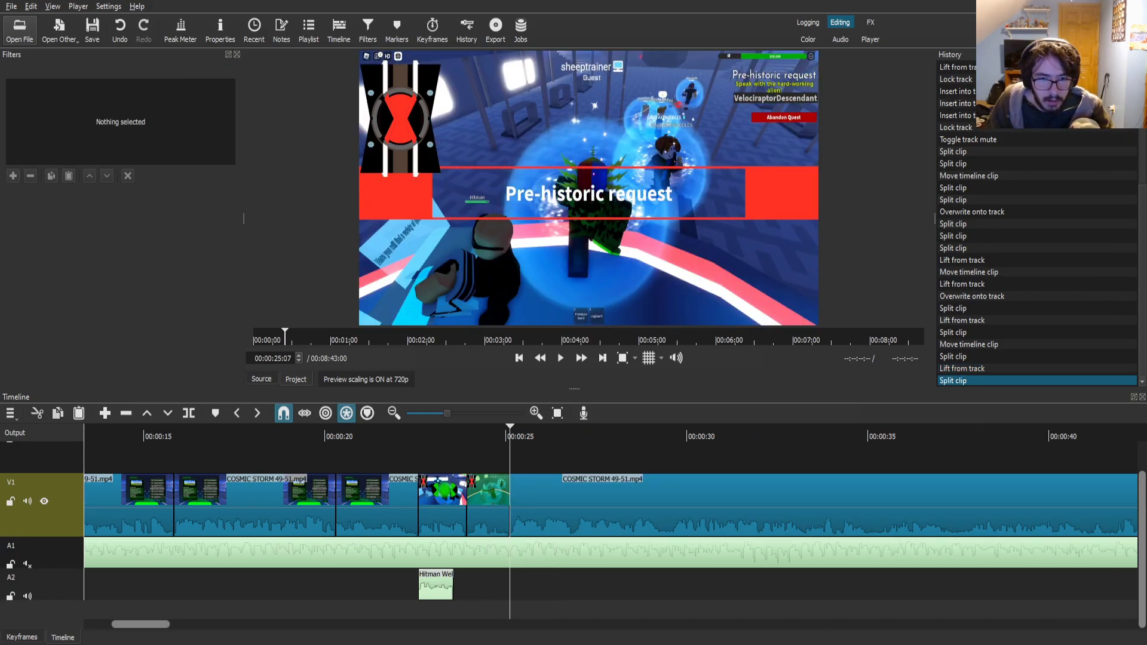
pyautogui.moveTo(594, 505); pyautogui.dragTo(551, 505)
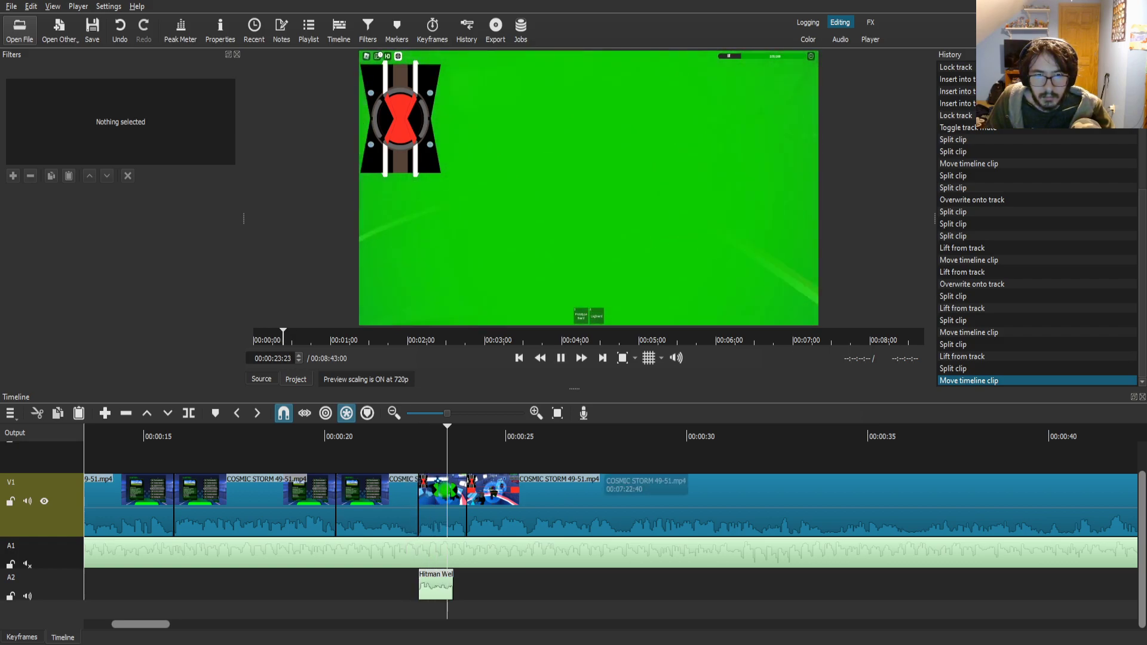
# - Split the V1 footage at about 00:00:38 and at 00:00:56:12, and move the last part back to the first of these splits
pyautogui.click(598, 478)
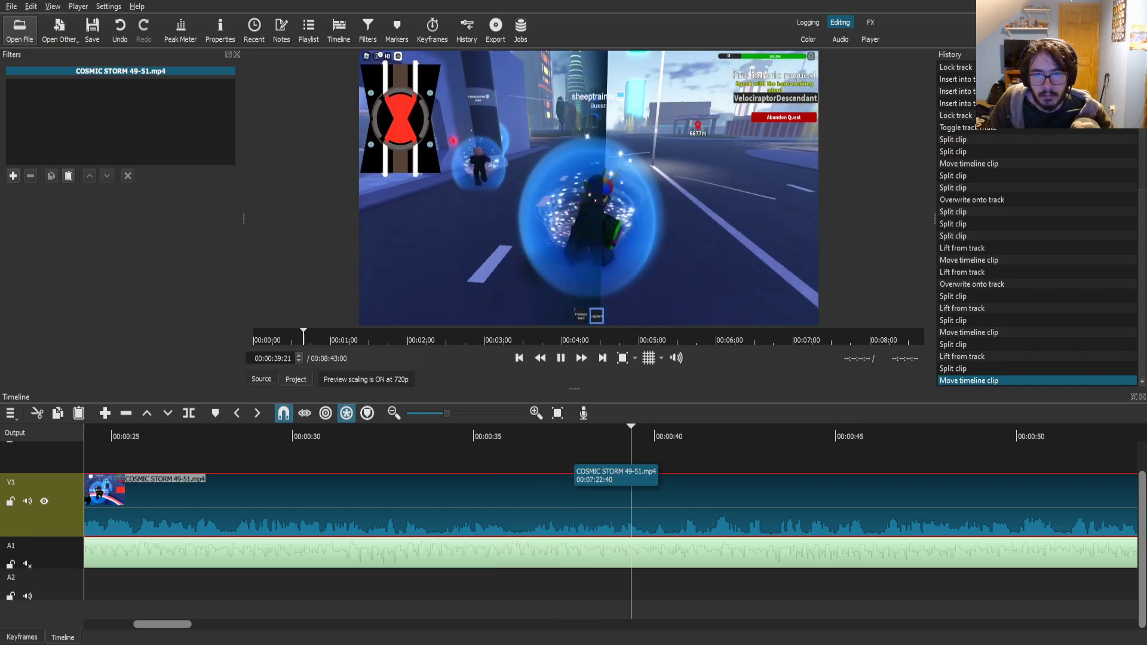
pyautogui.click(489, 436)
pyautogui.click(560, 357)
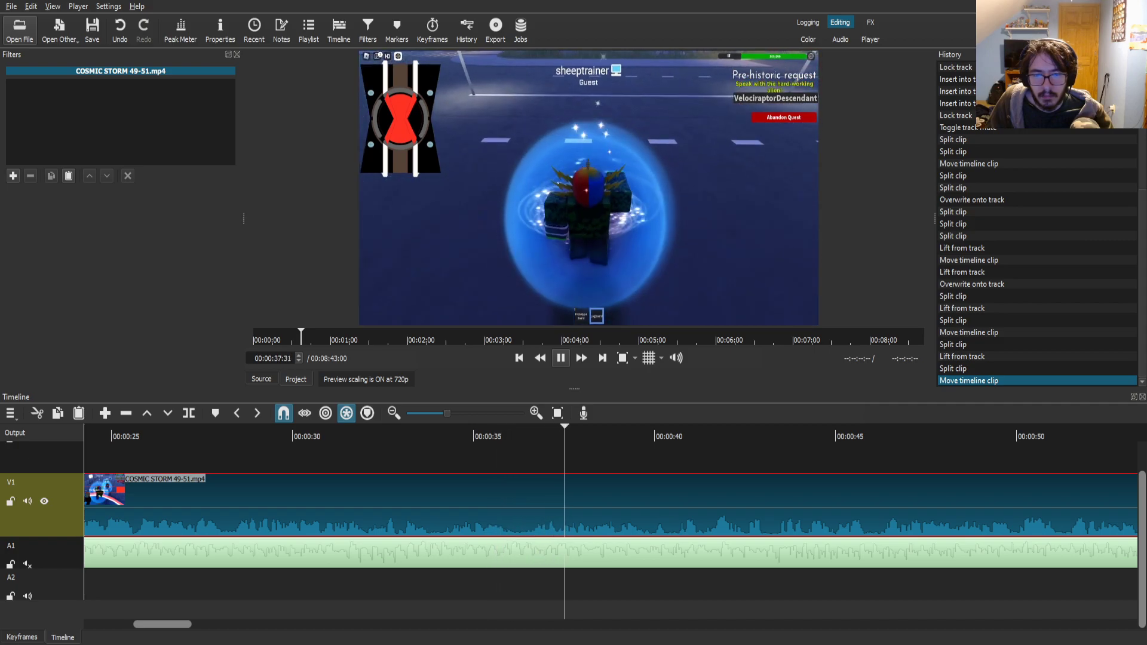
pyautogui.press('s')
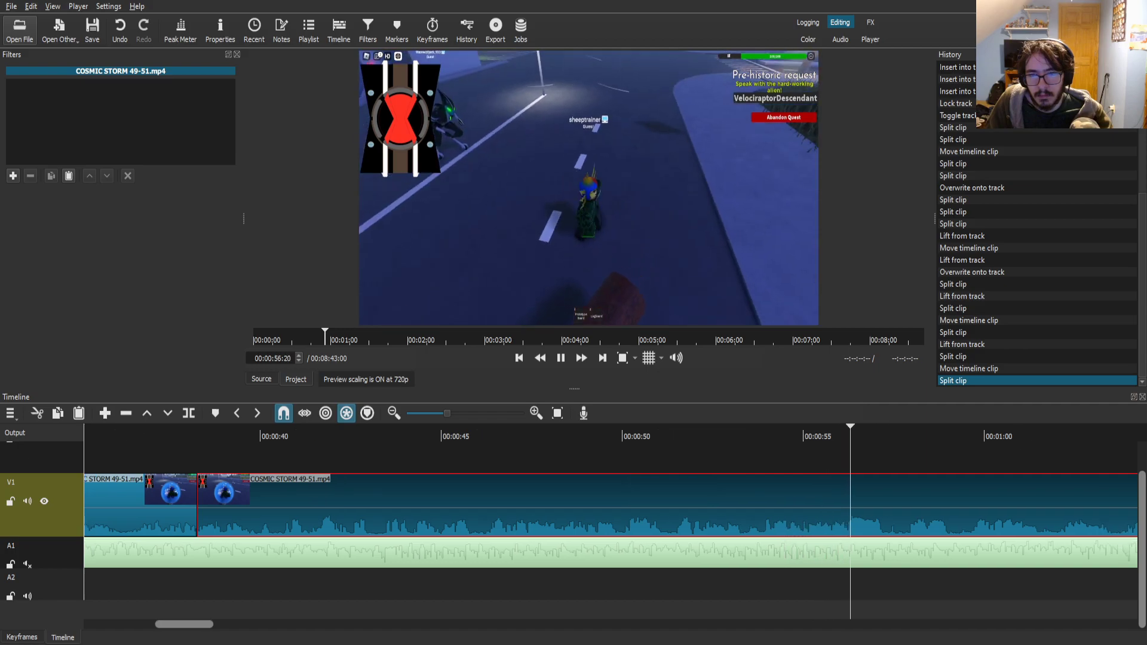
pyautogui.press('space')
pyautogui.press('pageup')
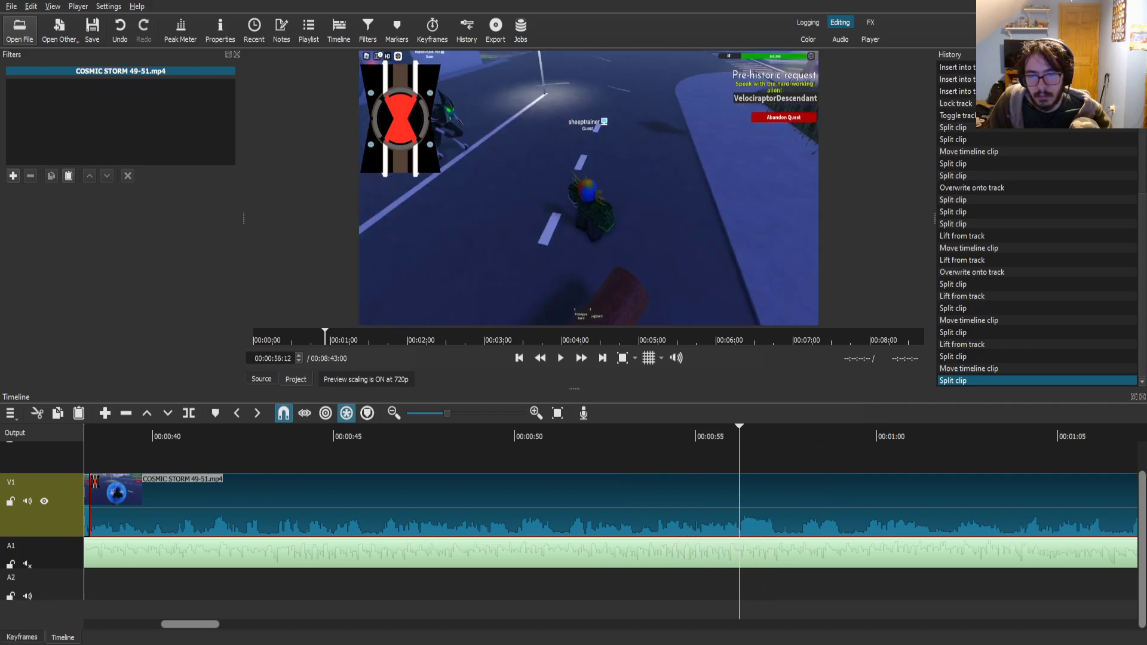
pyautogui.press('s')
pyautogui.scroll(4, 955, 507)
pyautogui.moveTo(956, 508); pyautogui.dragTo(304, 508)
# - Play the footage after the latest cut and split the V1 clip at 00:00:58:27
pyautogui.click(222, 436)
pyautogui.press('space')
pyautogui.click(334, 508)
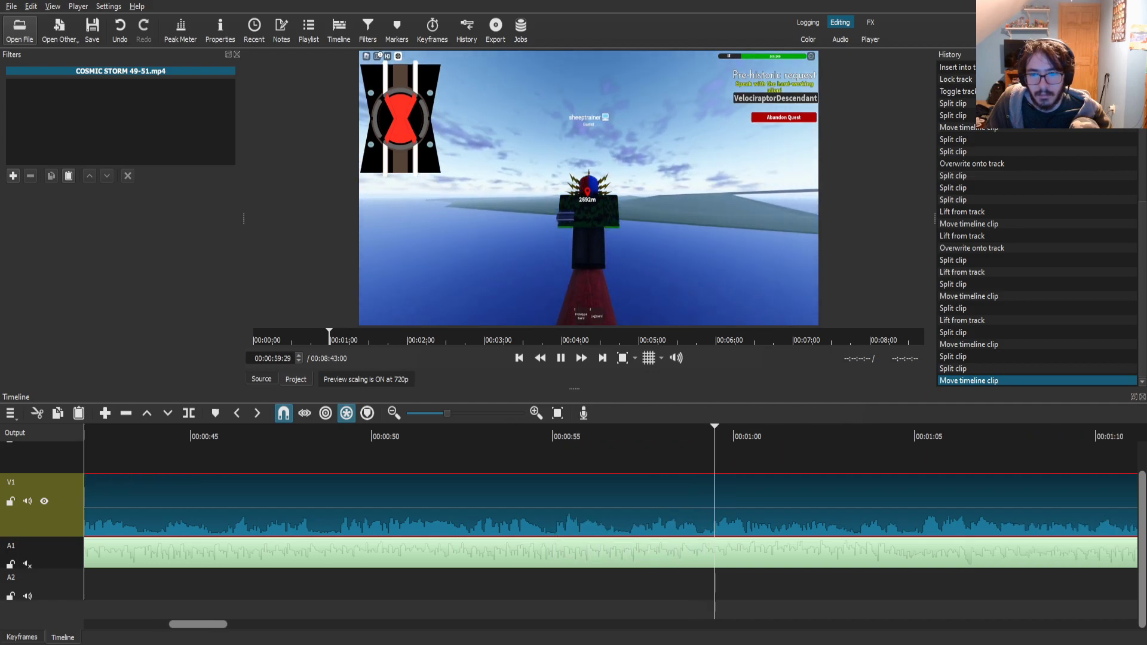
pyautogui.click(627, 436)
pyautogui.press('space')
pyautogui.press('space')
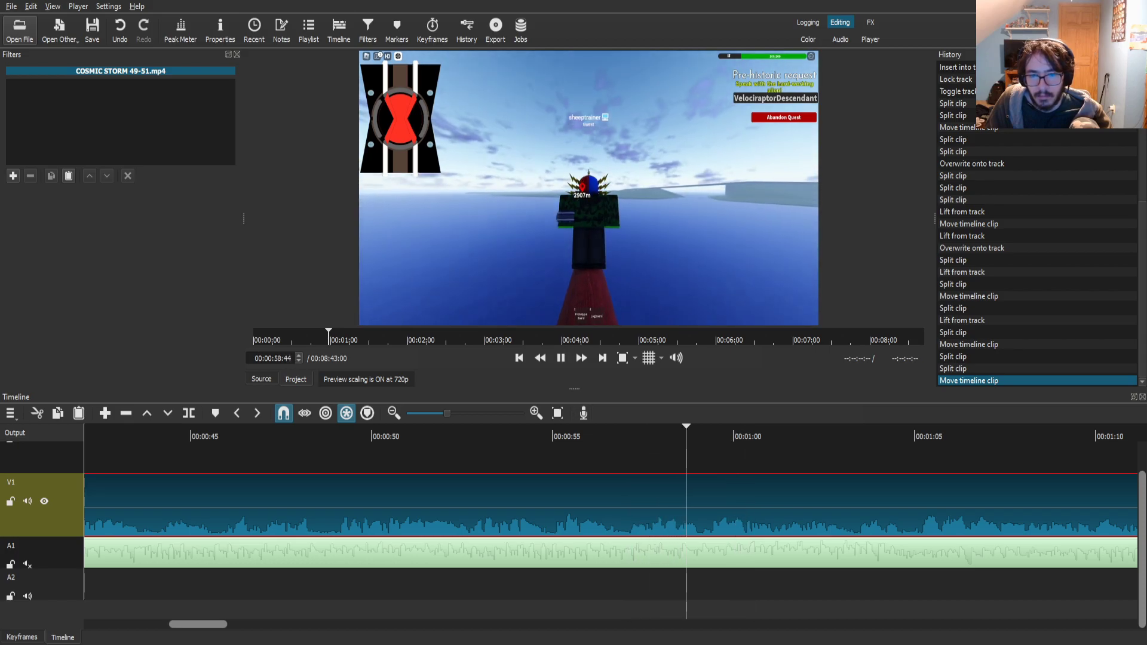
pyautogui.press('s')
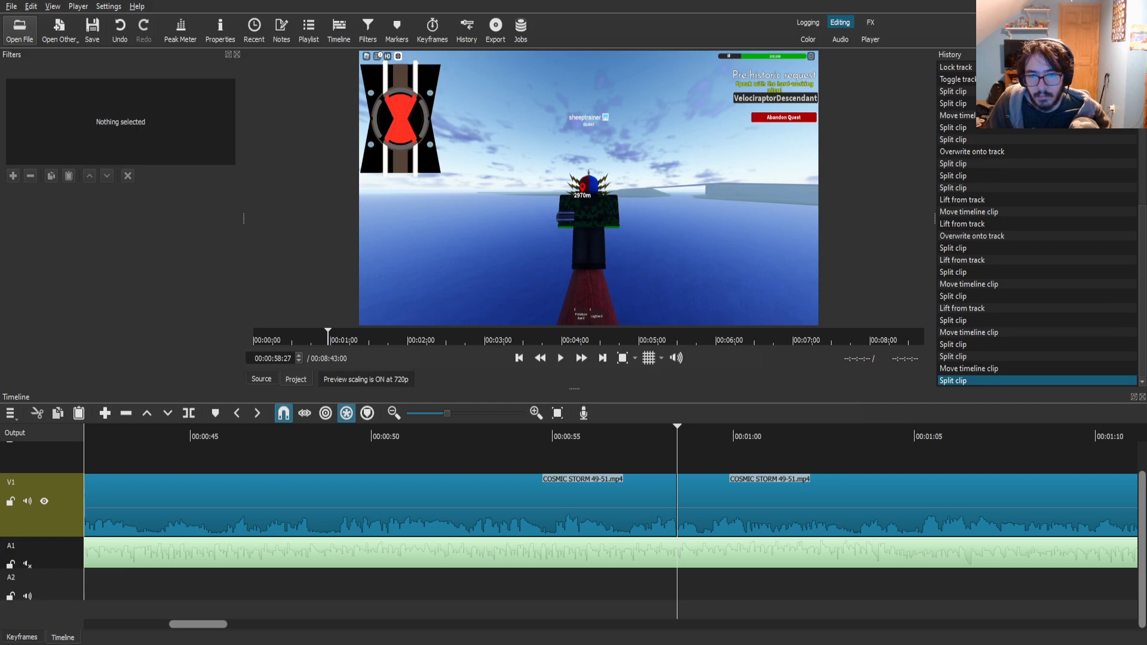
# - Step through the frames after the 00:00:58:27 split and split the V1 clip again at 00:00:58:59
pyautogui.press('space')
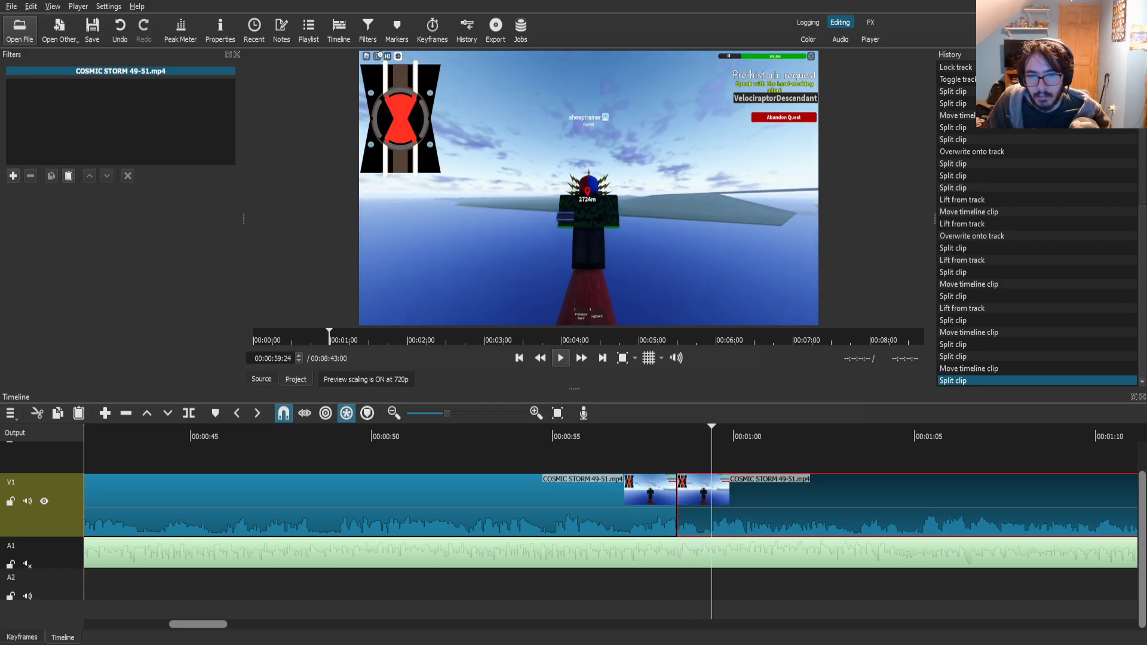
pyautogui.press('Left')
pyautogui.press('Left')
pyautogui.press('Left')
pyautogui.press('Left')
pyautogui.press('Left')
pyautogui.press('Left')
pyautogui.press('Left')
pyautogui.press('Left')
pyautogui.press('Left')
pyautogui.press('Left')
pyautogui.press('Left')
pyautogui.press('Left')
pyautogui.press('Left')
pyautogui.press('Left')
pyautogui.press('Left')
pyautogui.press('Left')
pyautogui.press('Left')
pyautogui.press('Left')
pyautogui.press('Left')
pyautogui.press('Left')
pyautogui.press('Right')
pyautogui.press('Right')
pyautogui.press('Right')
pyautogui.press('Right')
pyautogui.press('Right')
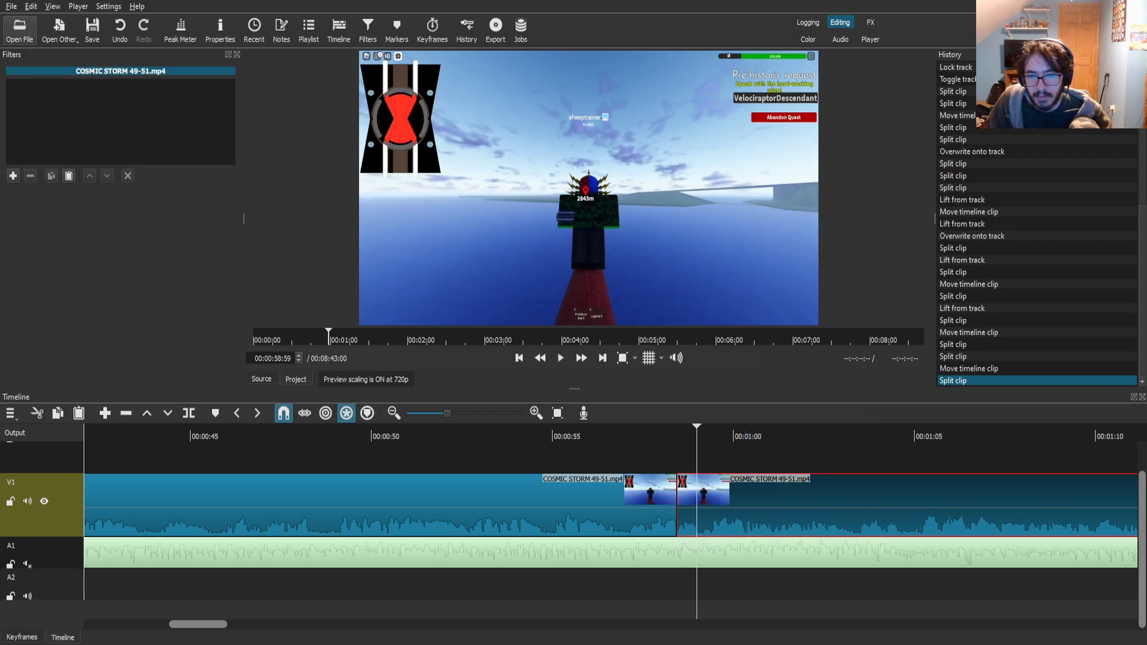
pyautogui.press('s')
# - Add a Size, Position & Rotate filter to the short piece, with 300% zoom and position -3,838, -197, framing the quest text
pyautogui.click(687, 508)
pyautogui.click(688, 436)
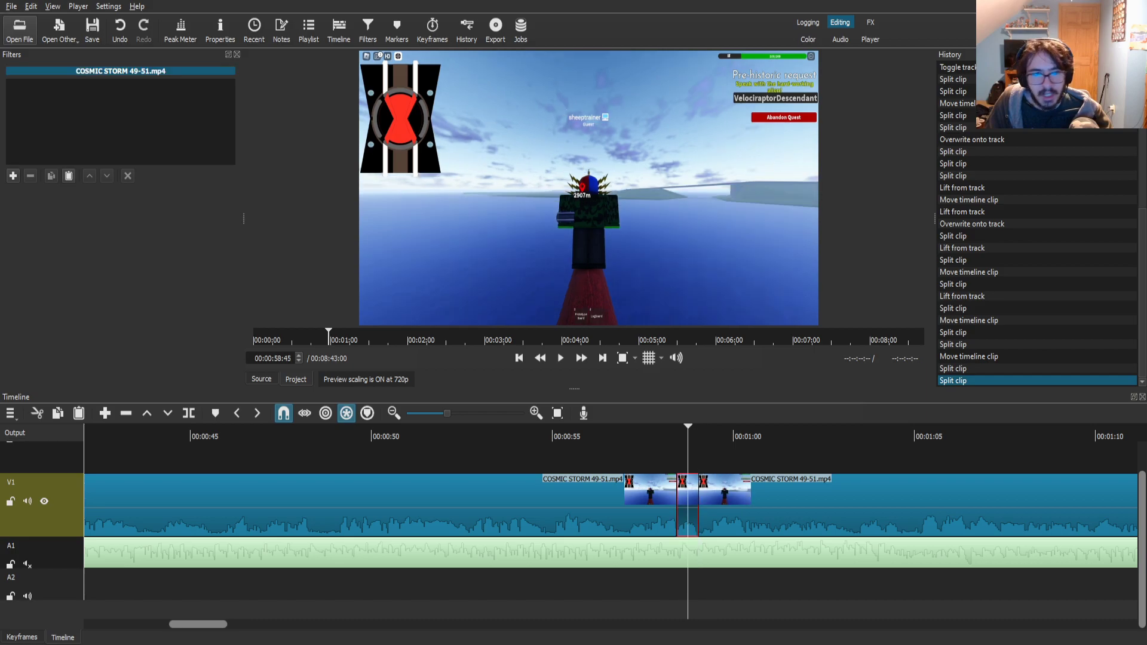
pyautogui.click(13, 176)
pyautogui.write('siz')
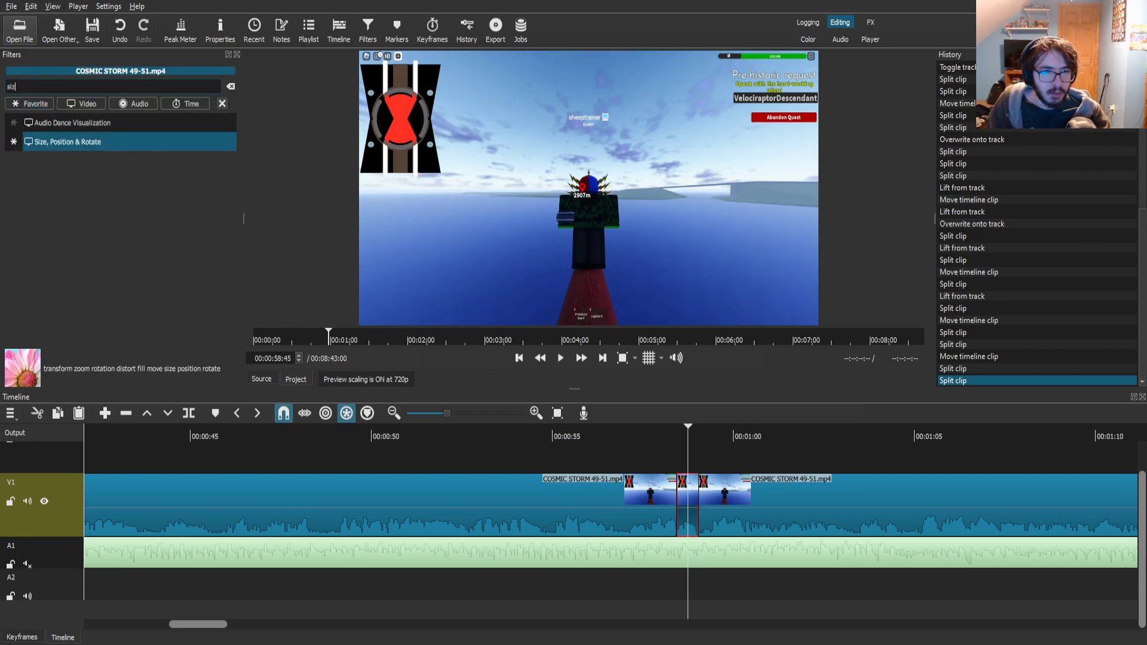
pyautogui.click(63, 142)
pyautogui.scroll(10, 589, 188)
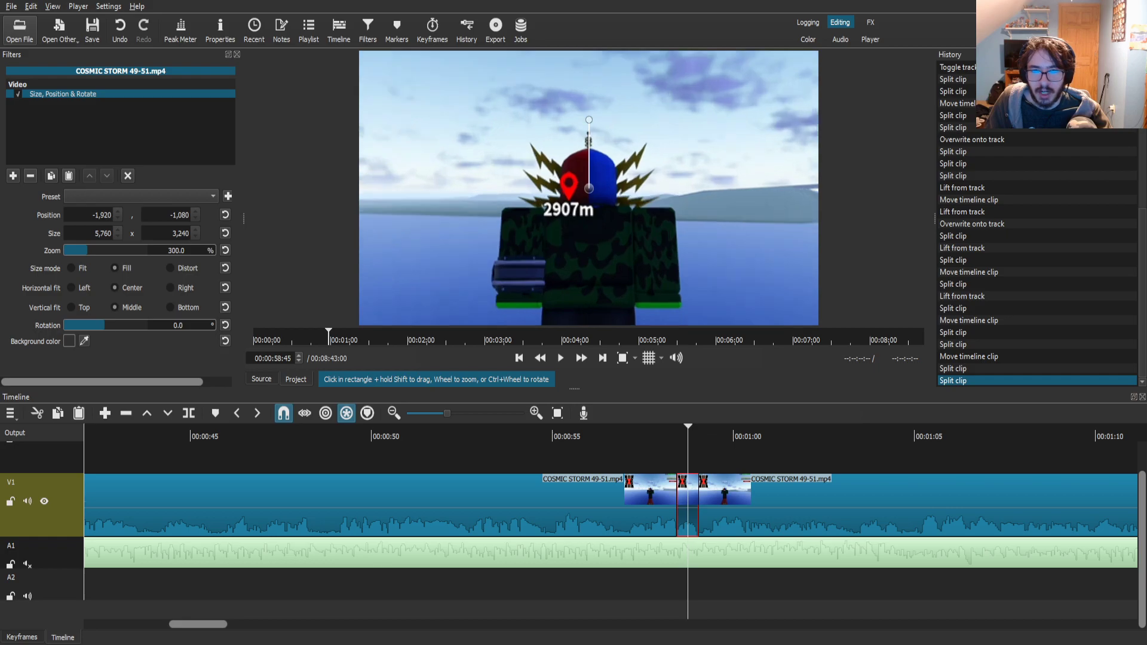
pyautogui.moveTo(588, 188); pyautogui.dragTo(130, 400)
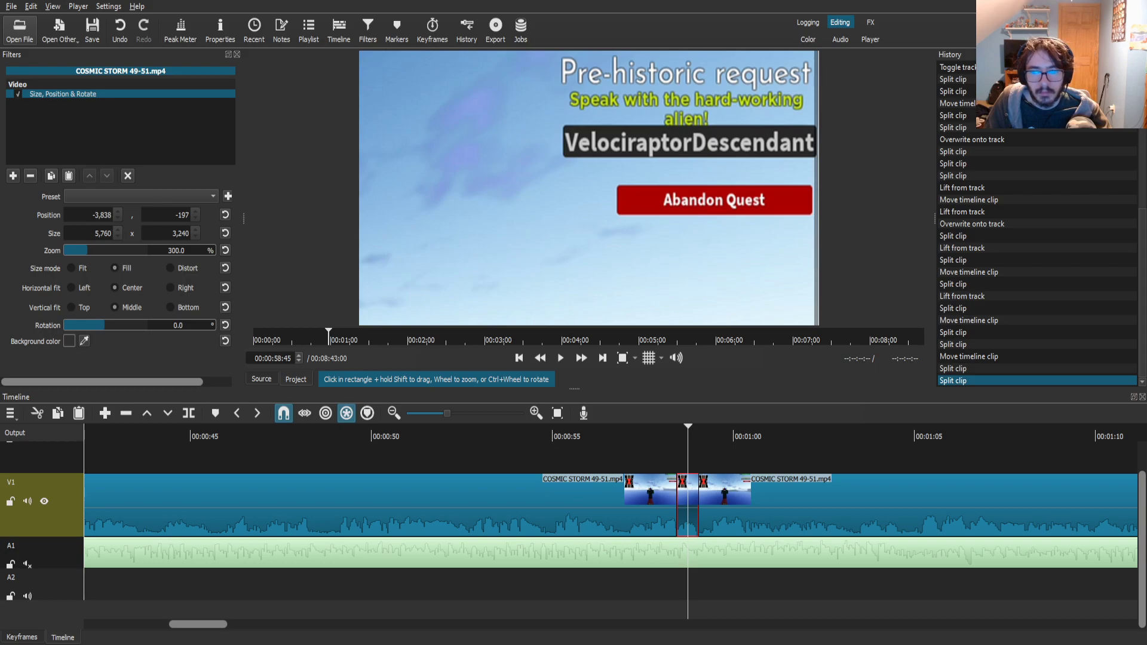
# - Split the V1 footage following the zoomed piece at about 00:00:59:23
pyautogui.click(724, 508)
pyautogui.moveTo(702, 436); pyautogui.dragTo(711, 437)
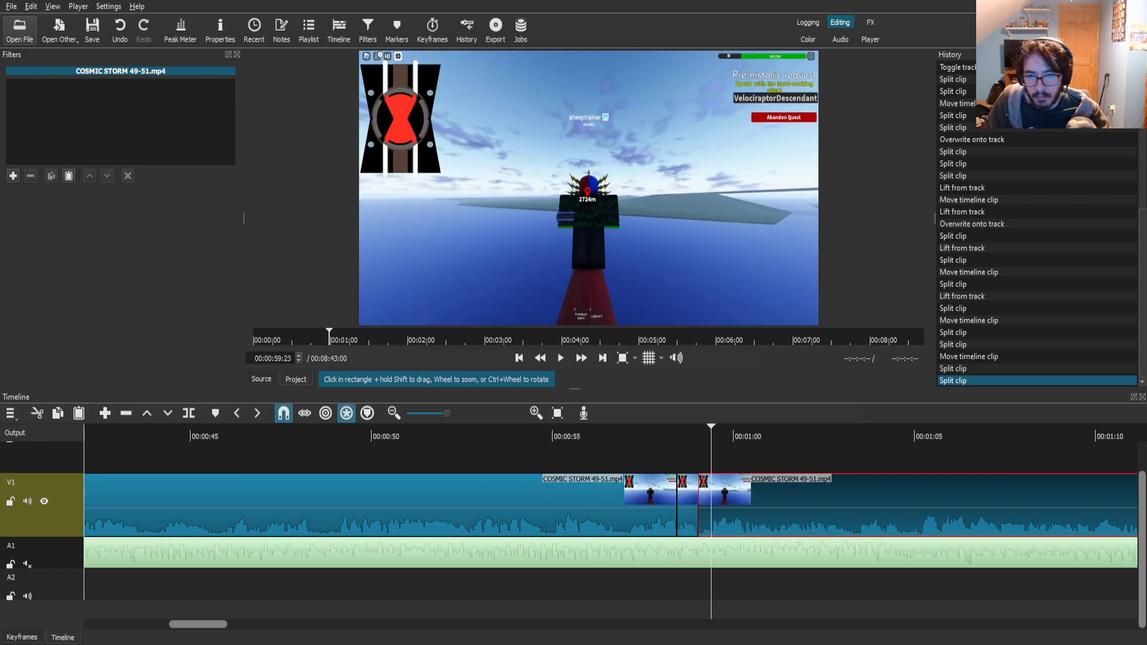
pyautogui.press('Left')
pyautogui.press('s')
# - Play on from the new split and split the V1 footage again at about 00:01:01:09
pyautogui.press('space')
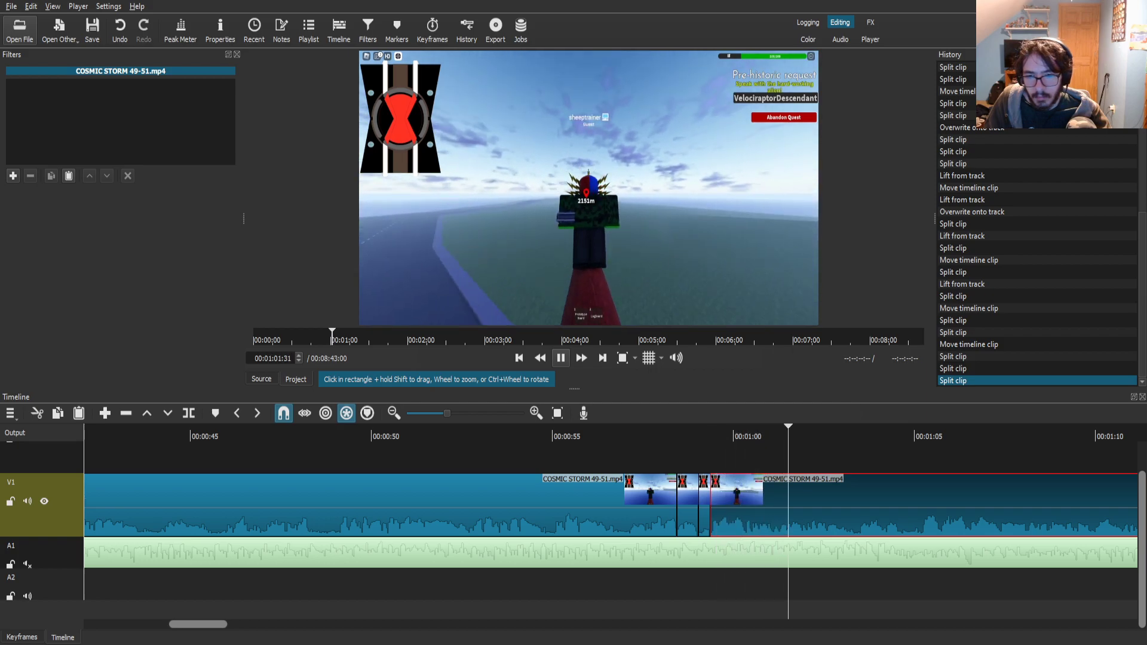
pyautogui.press('space')
pyautogui.click(762, 436)
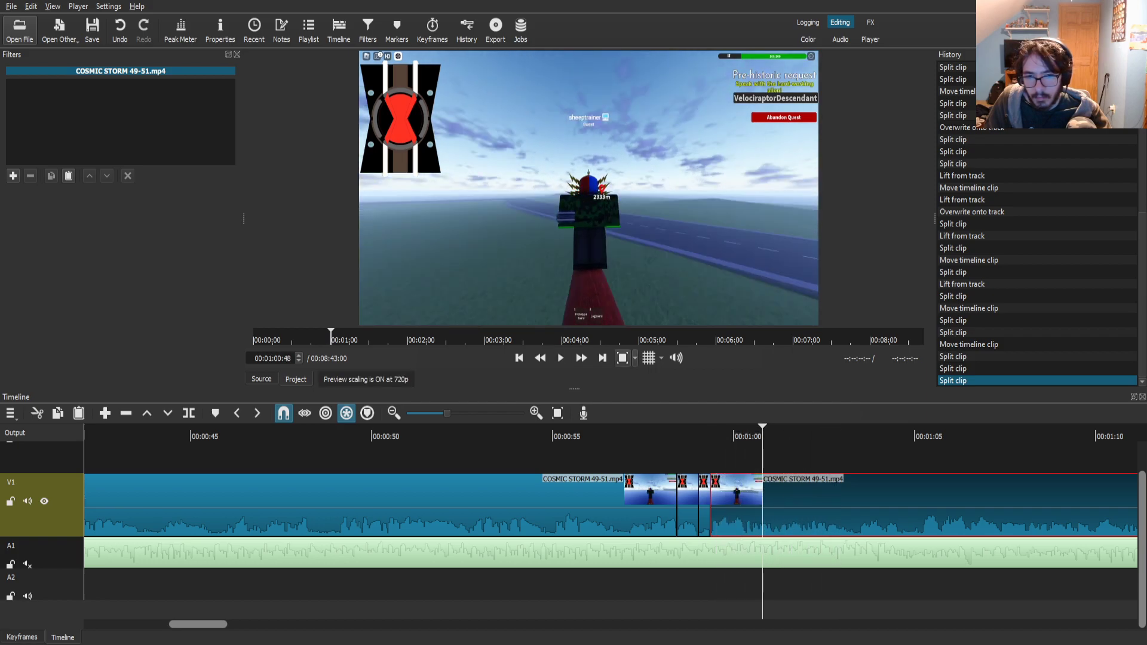
pyautogui.press('space')
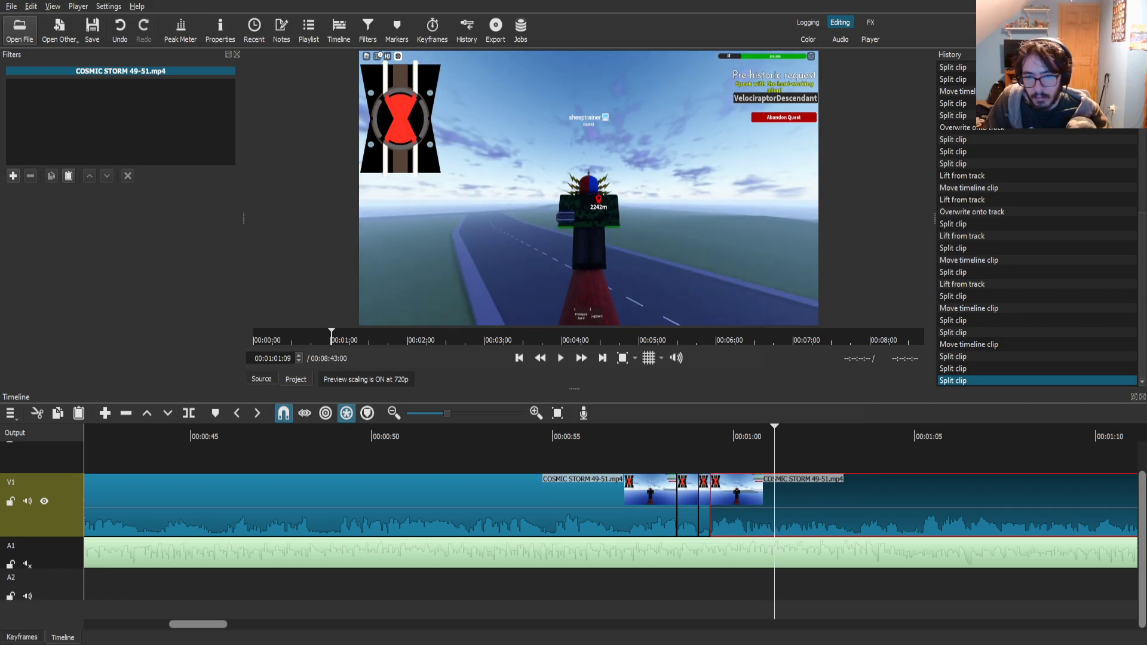
pyautogui.press('s')
# - Paste the copied Size, Position & Rotate filter onto the V1 piece ending at about 00:01:01:09 and save the project
pyautogui.click(731, 507)
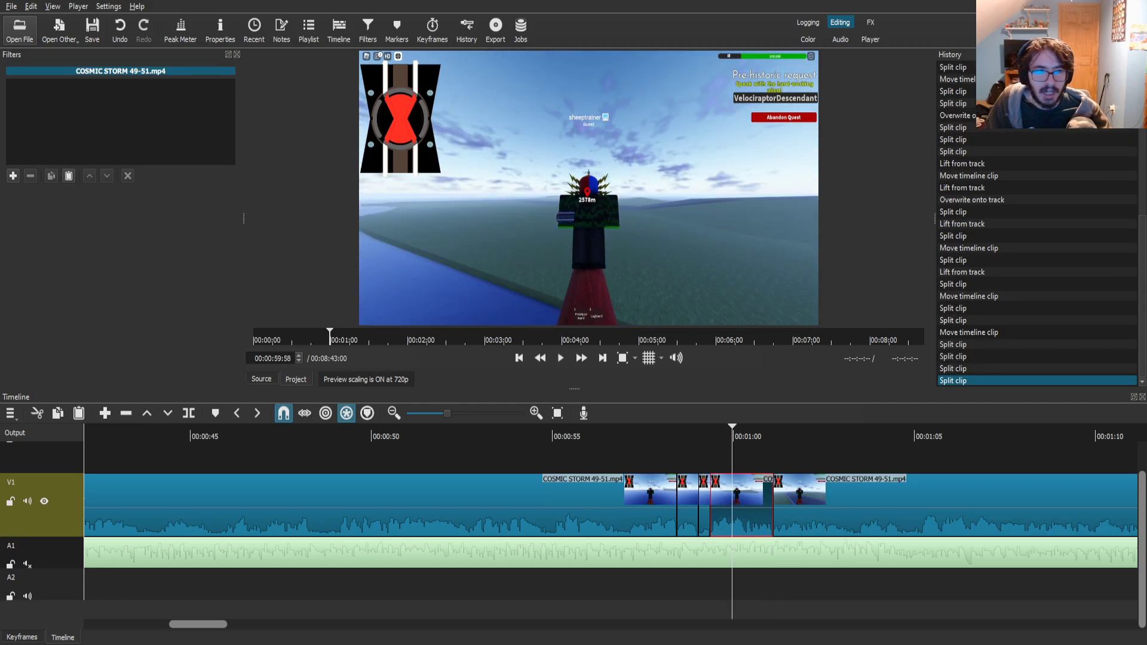
pyautogui.click(69, 175)
pyautogui.hotkey('ctrl', 's')
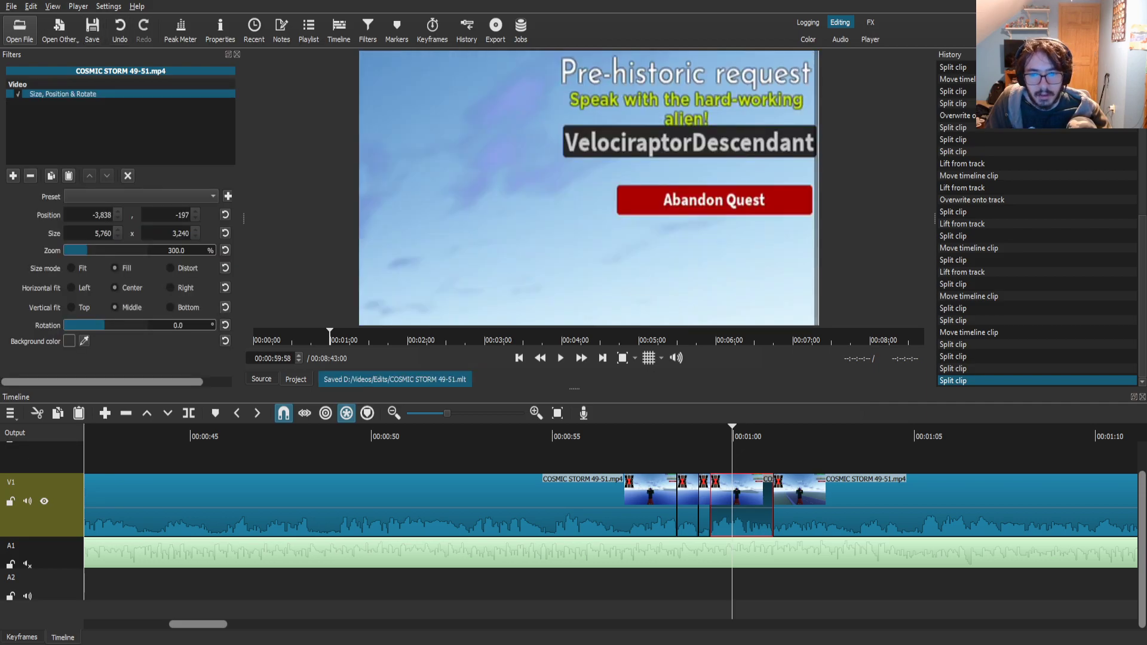
# - Place TheRockEyebrowRaise.PNG on the track above the short unzoomed V1 piece and trim its end to match that piece
pyautogui.click(703, 507)
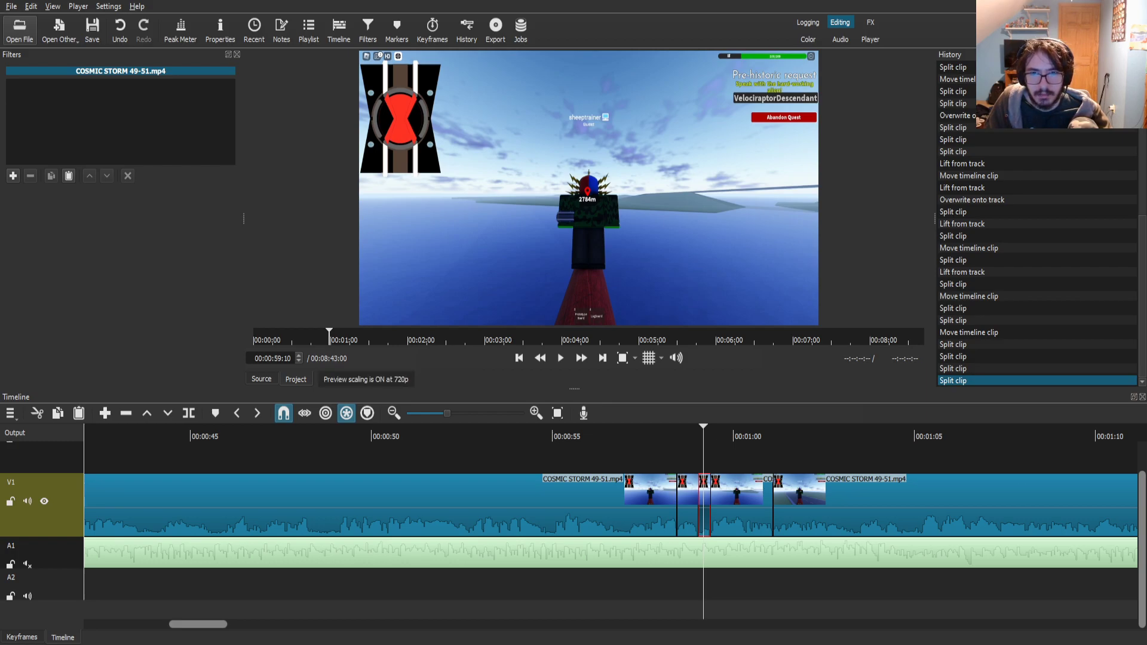
pyautogui.moveTo(588, 188); pyautogui.dragTo(700, 459)
pyautogui.moveTo(770, 458); pyautogui.dragTo(613, 457)
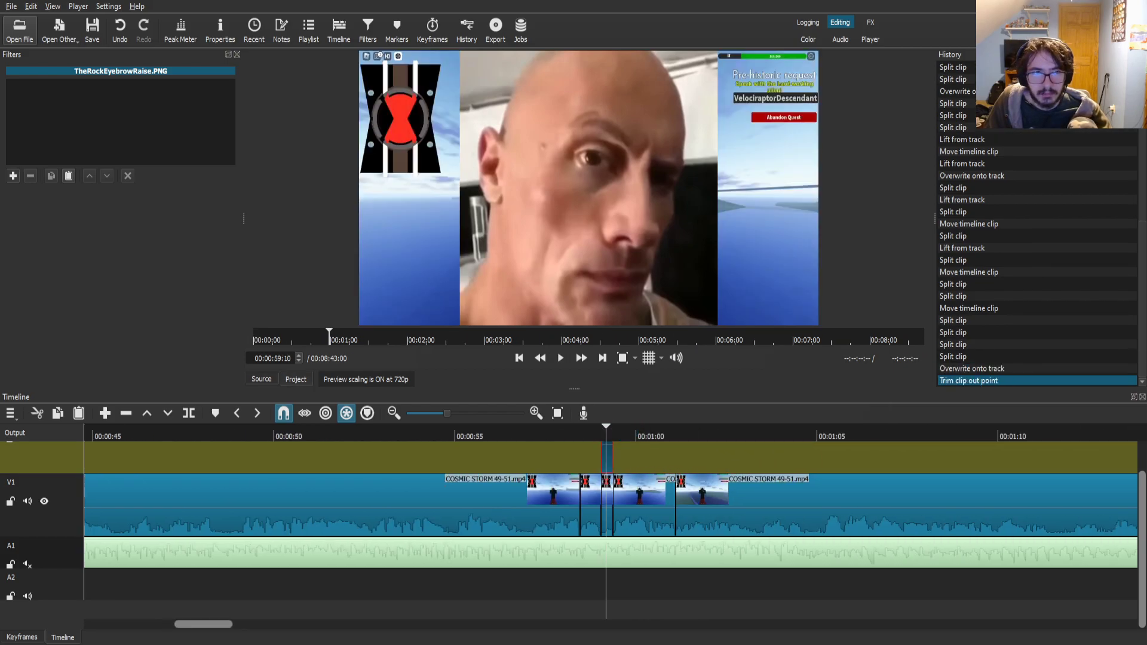
# - Add a Size, Position & Rotate filter to TheRockEyebrowRaise.PNG and shrink it to about 13% over the red hourglass symbol's centre
pyautogui.click(13, 175)
pyautogui.write('siz')
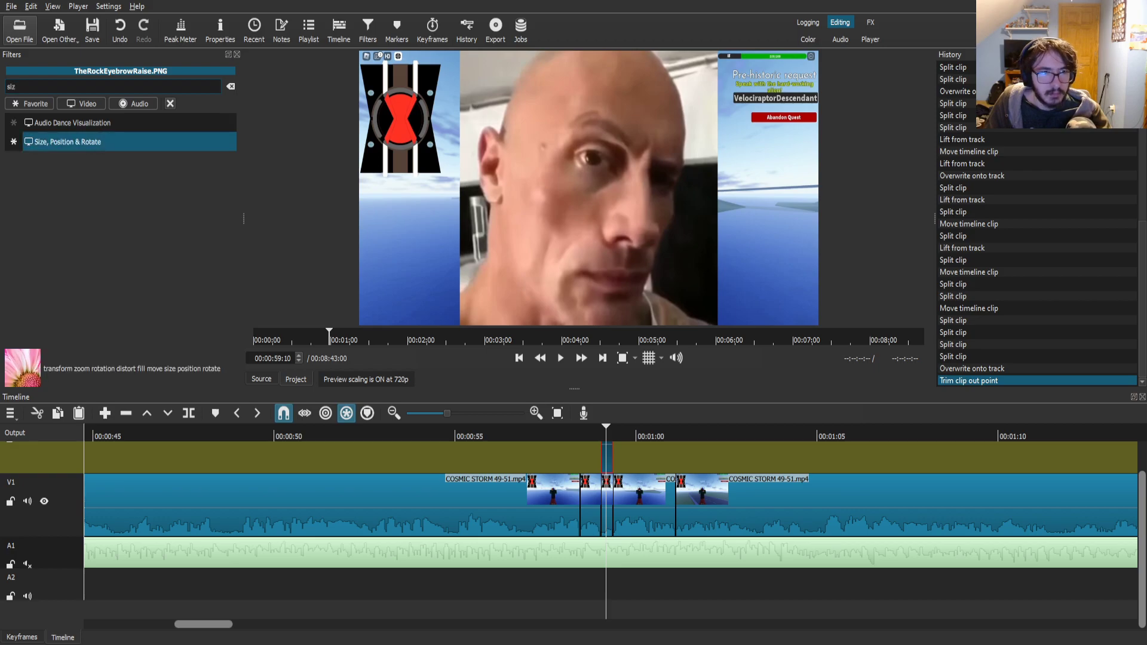
pyautogui.click(68, 142)
pyautogui.moveTo(461, 52); pyautogui.dragTo(399, 114)
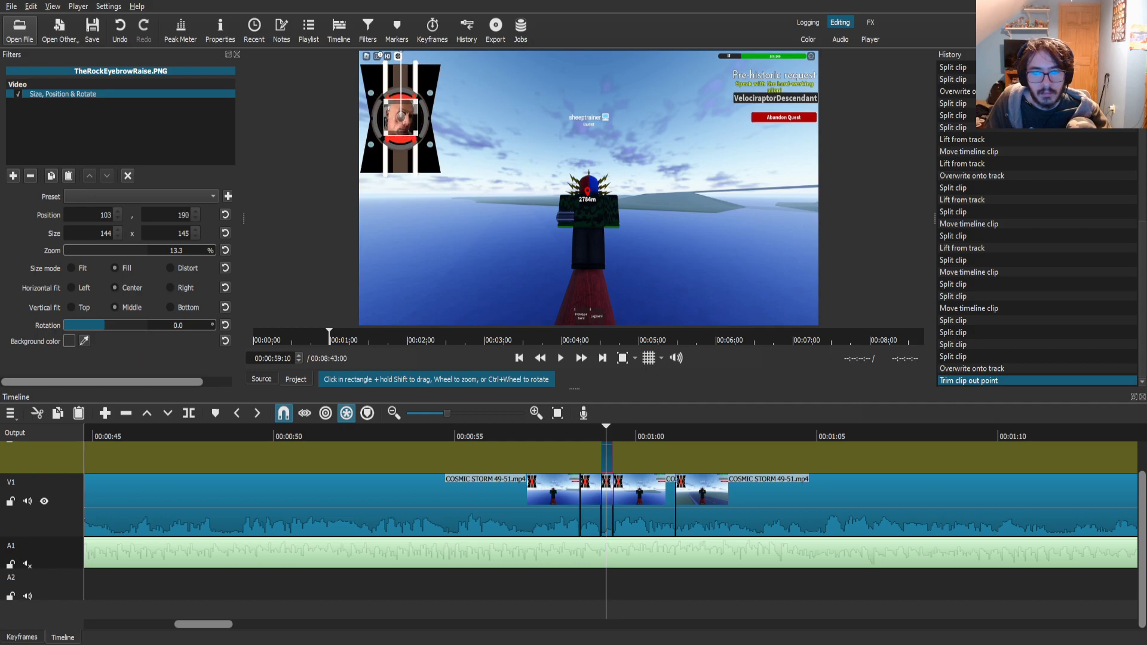
# - Add a Text: Simple filter reading "..." with outline thickness 20 to the short V1 piece beneath the meme image
pyautogui.click(607, 515)
pyautogui.click(13, 176)
pyautogui.write('text')
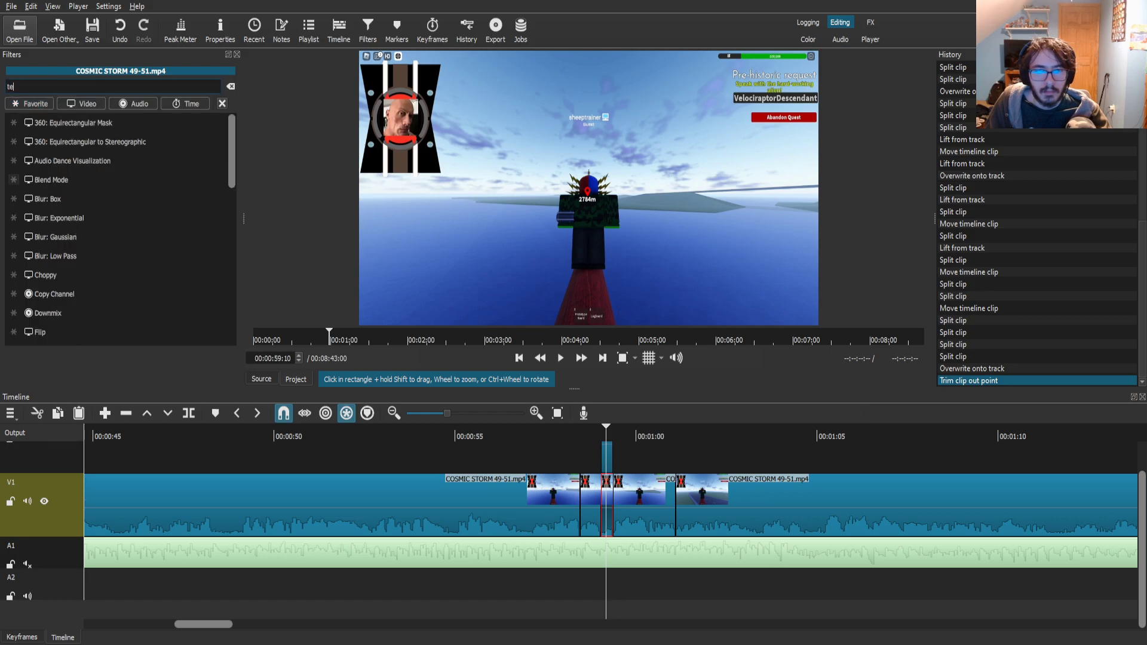
pyautogui.click(51, 160)
pyautogui.hotkey('ctrl', 'a')
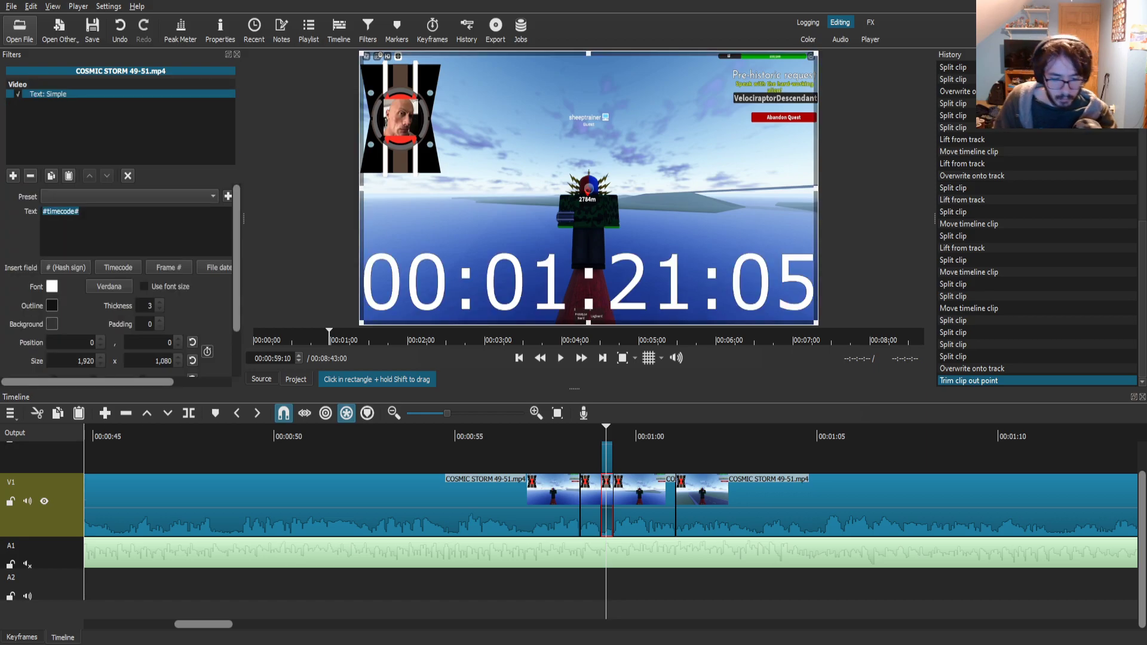
pyautogui.write('...')
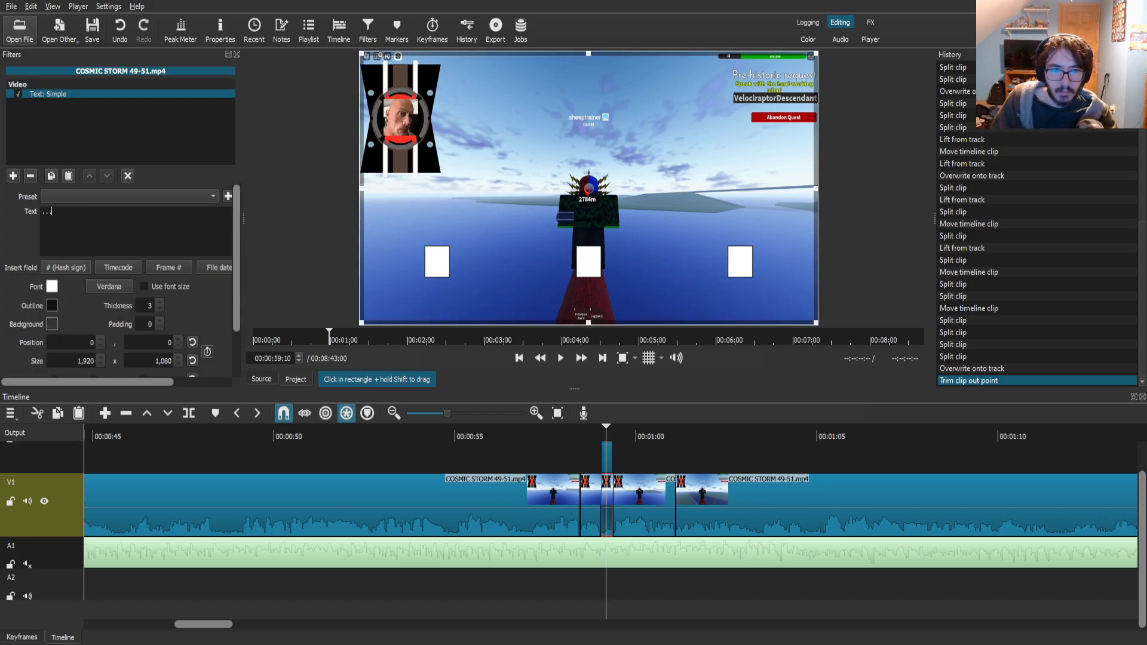
pyautogui.click(159, 302)
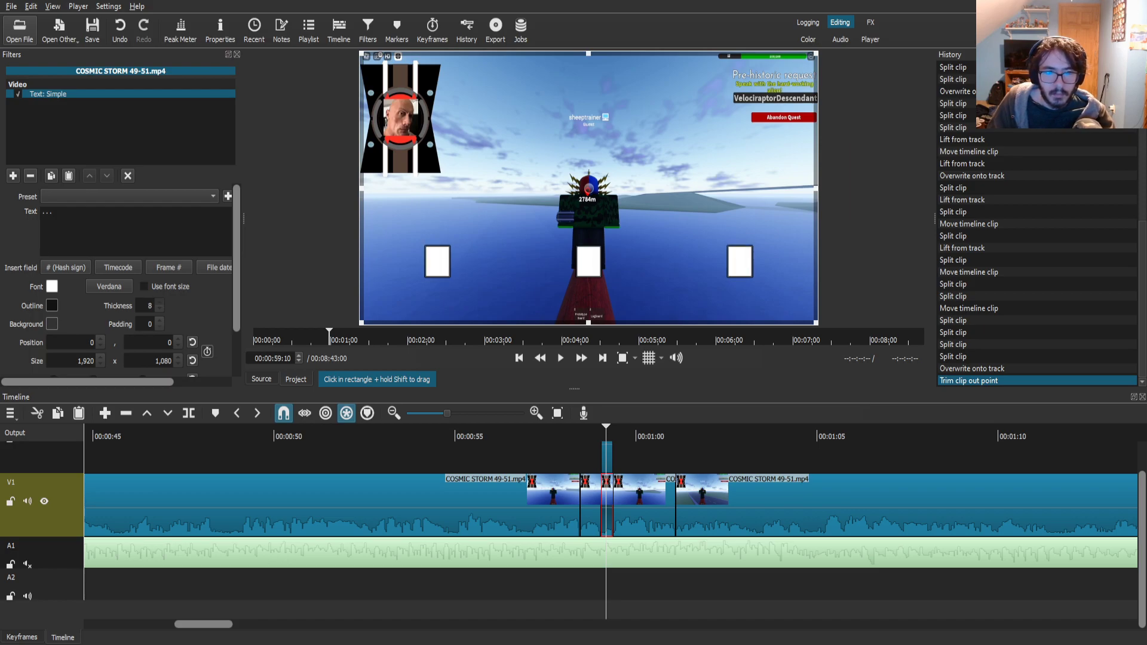
pyautogui.scroll(3, 150, 305)
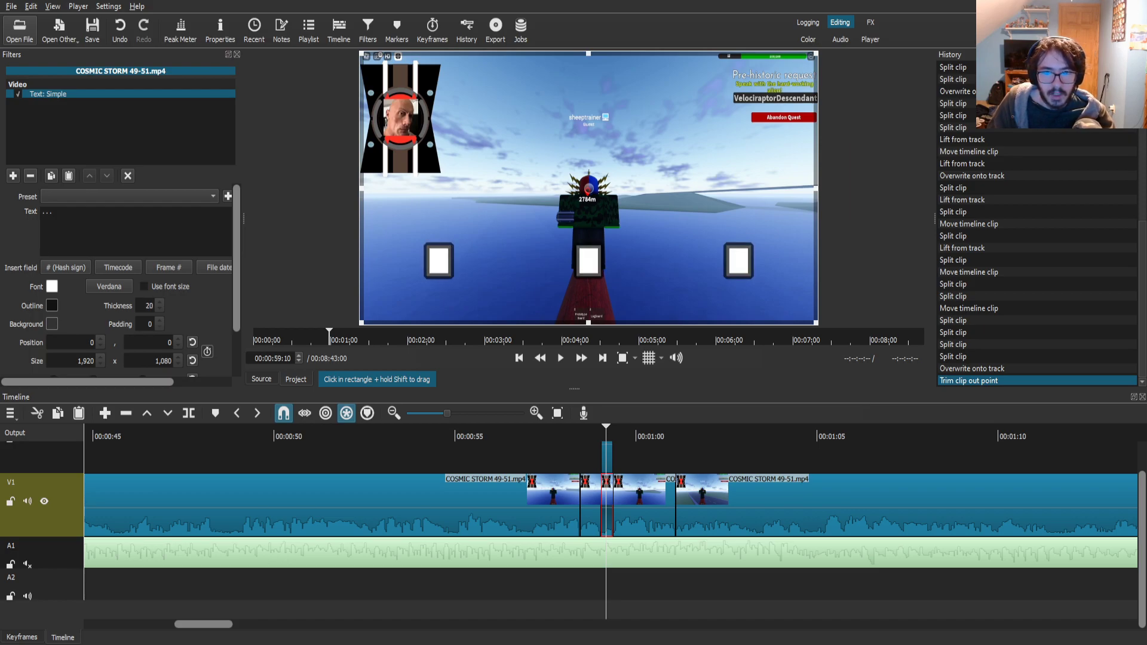
# - Split the V1 footage just past 00:01:05, move the later part back to the 00:01:01:09 cut over the stretch between, and save the project
pyautogui.click(717, 507)
pyautogui.moveTo(606, 429); pyautogui.dragTo(564, 429)
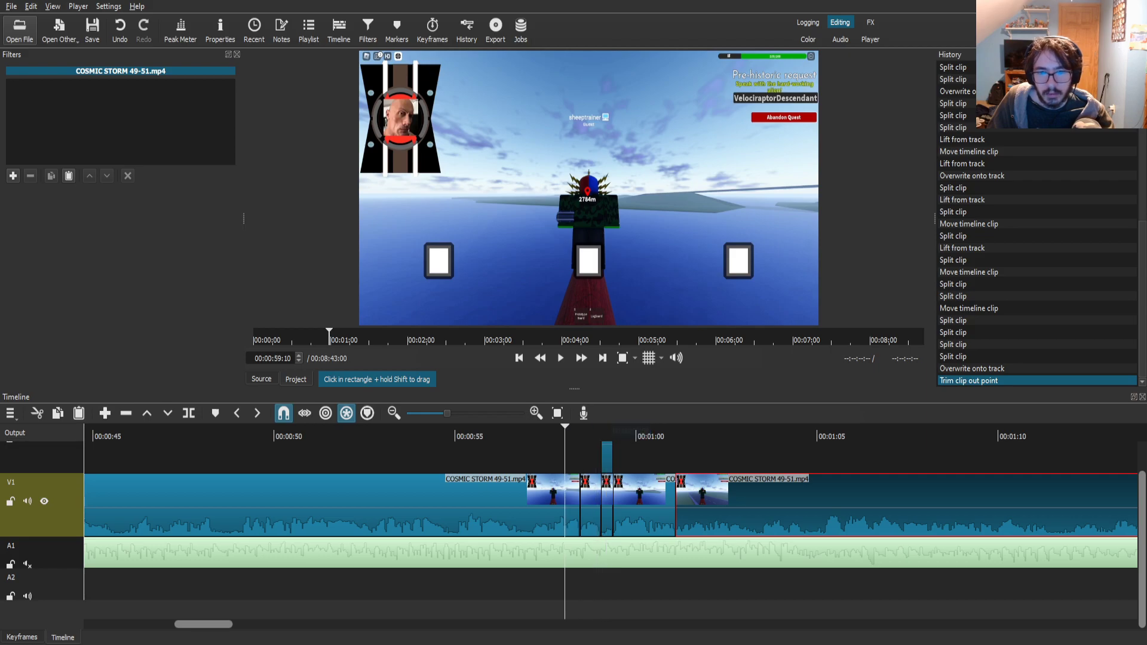
pyautogui.press('space')
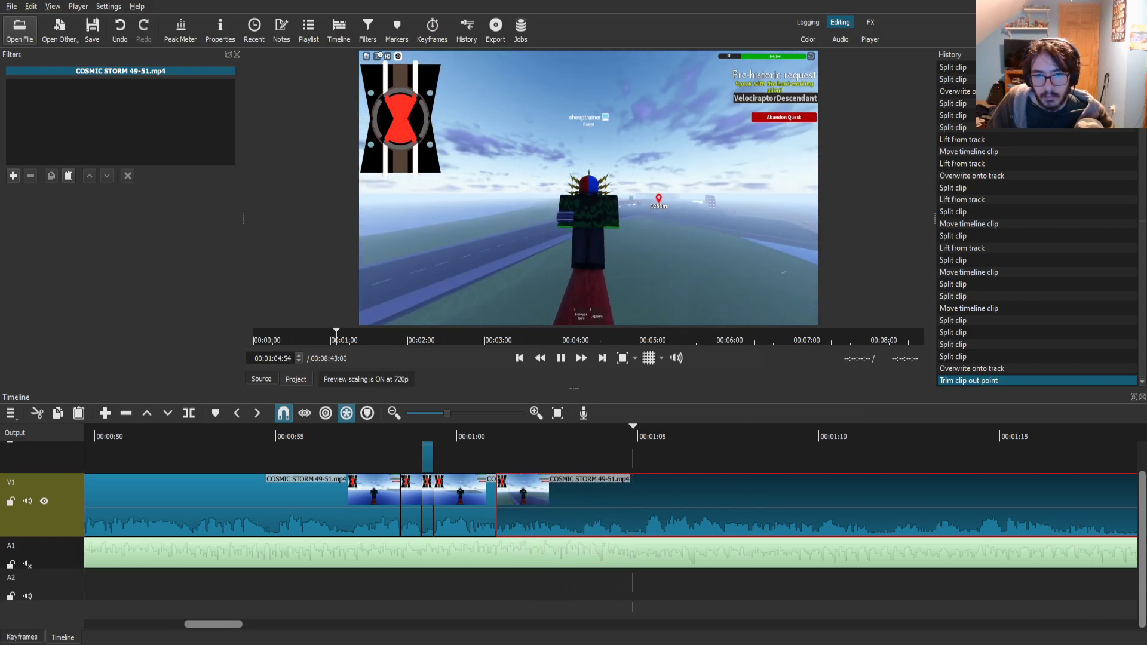
pyautogui.moveTo(651, 436); pyautogui.dragTo(644, 436)
pyautogui.press('s')
pyautogui.moveTo(718, 501); pyautogui.dragTo(571, 501)
pyautogui.click(490, 436)
pyautogui.press('space')
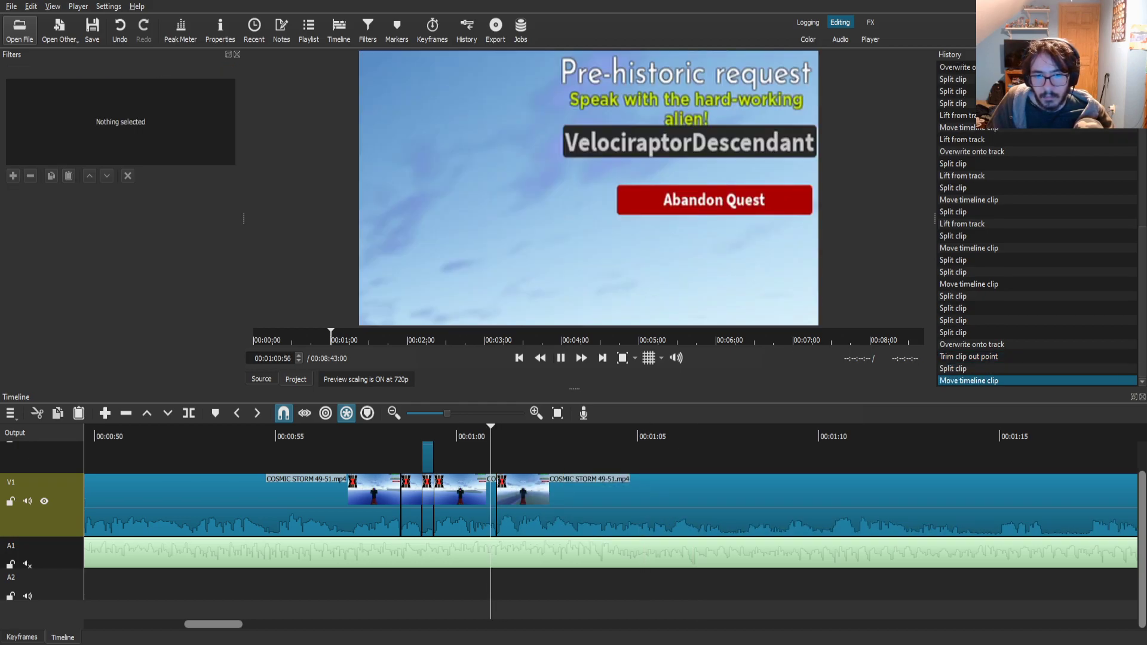
pyautogui.hotkey('ctrl', 's')
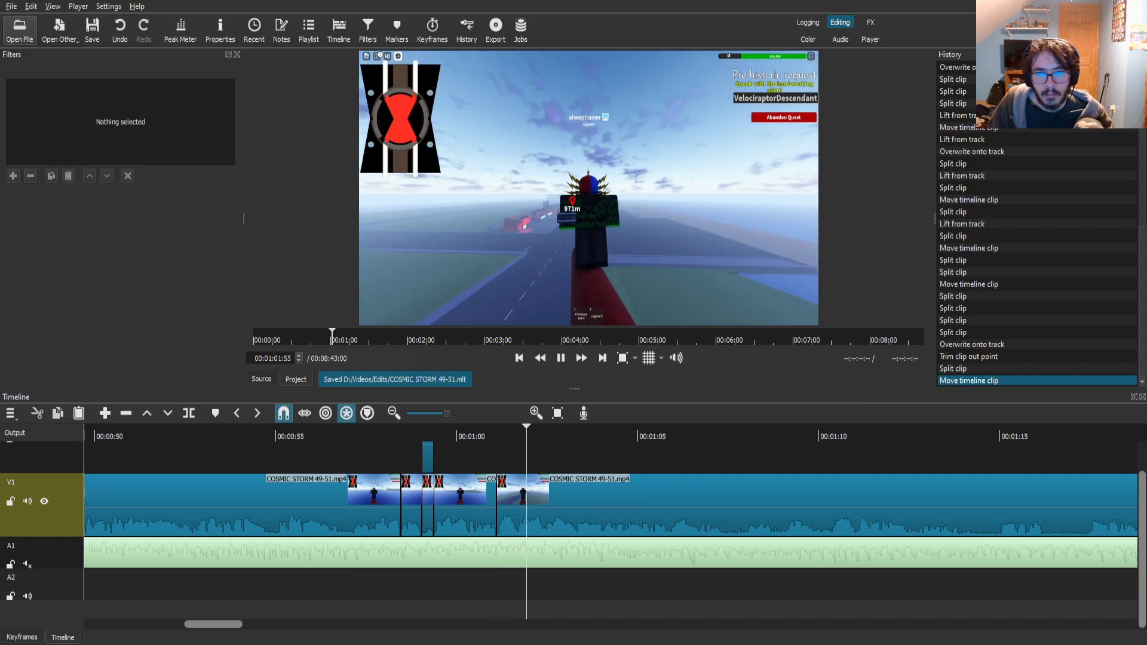
# - Play the V1 footage up to the alien encounter and split it at about 00:01:13:45
pyautogui.click(598, 500)
pyautogui.scroll(-3, 597, 500)
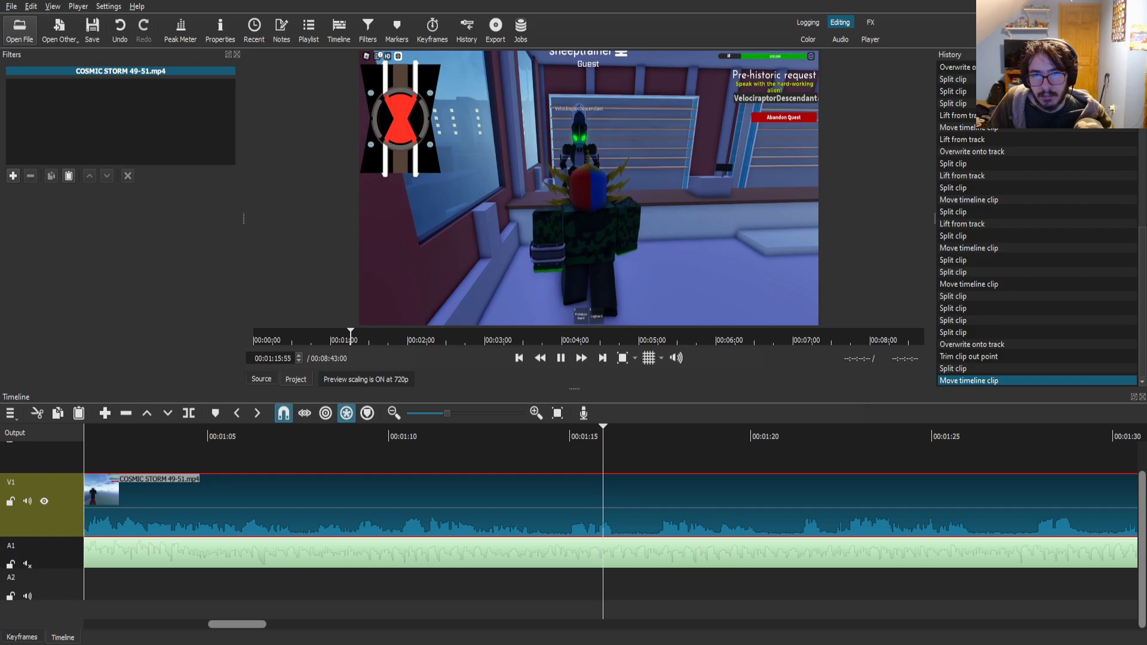
pyautogui.moveTo(497, 436); pyautogui.dragTo(520, 436)
pyautogui.press('Right')
pyautogui.press('Right')
pyautogui.press('Right')
pyautogui.press('Right')
pyautogui.press('Right')
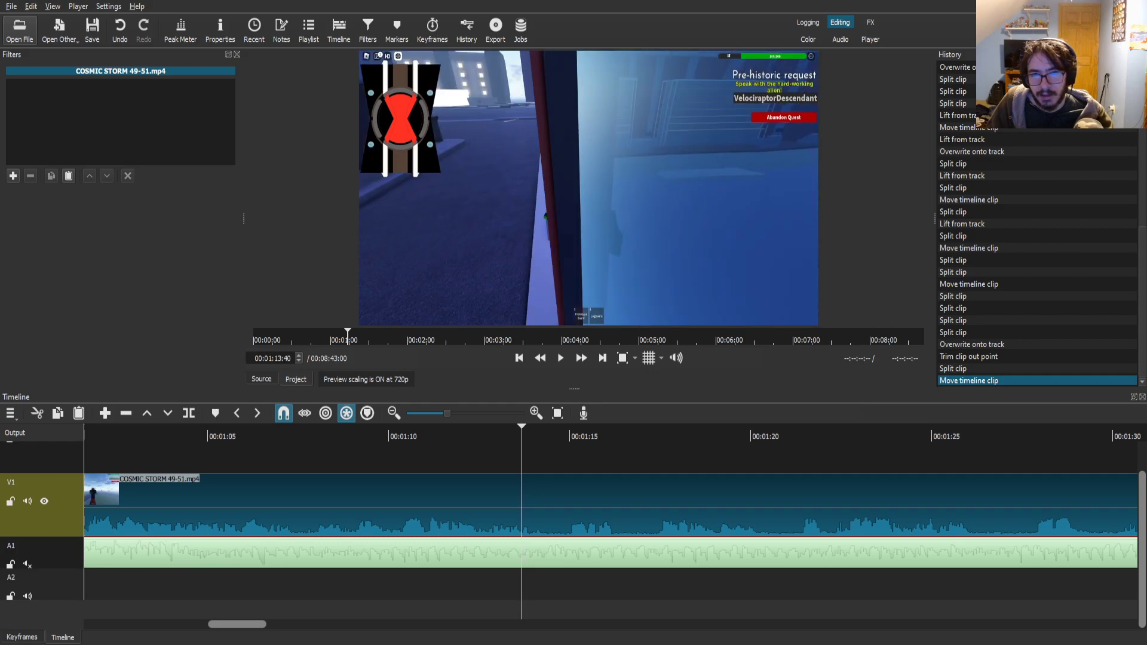
pyautogui.press('Right')
pyautogui.press('Right')
pyautogui.press('Right')
pyautogui.press('s')
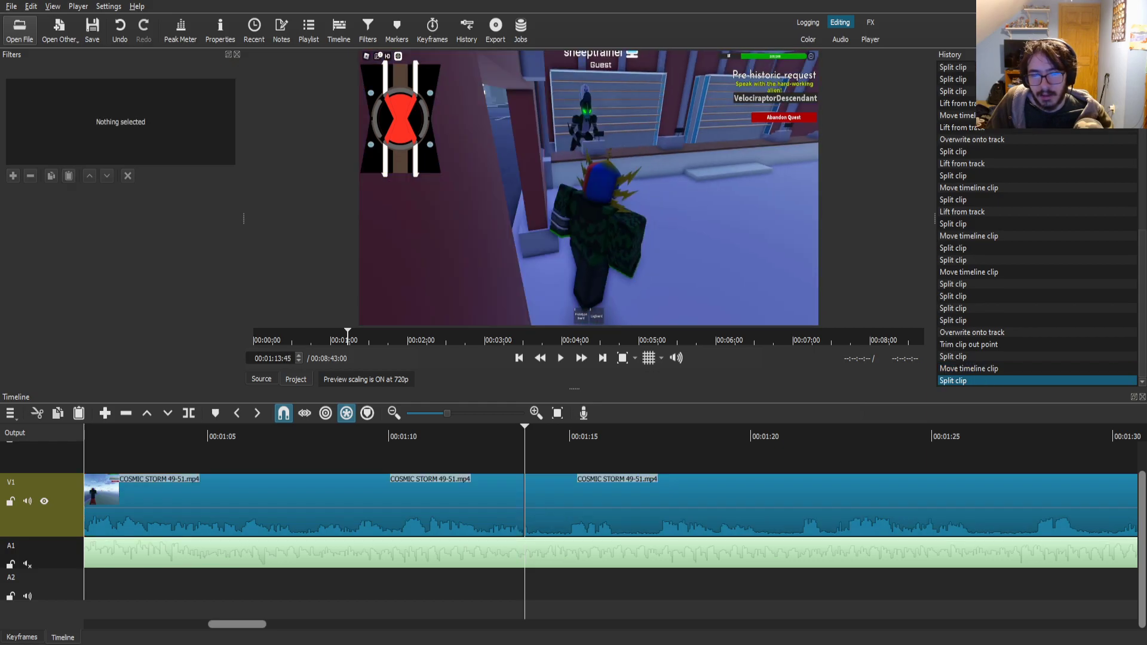
# - Split the V1 footage at about 00:01:14:57 and place SpongeBob Hi, how are ya.mp4 on A2 from the start of the new piece
pyautogui.moveTo(553, 436); pyautogui.dragTo(567, 436)
pyautogui.press('Right')
pyautogui.press('Right')
pyautogui.press('s')
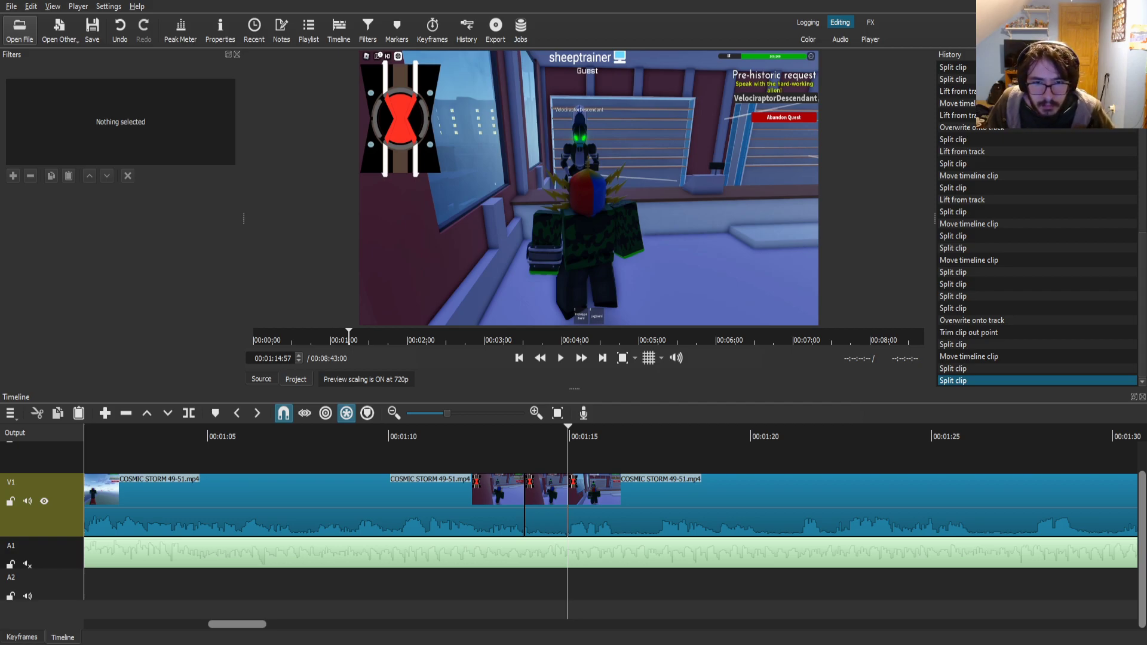
pyautogui.moveTo(573, 238); pyautogui.dragTo(554, 584)
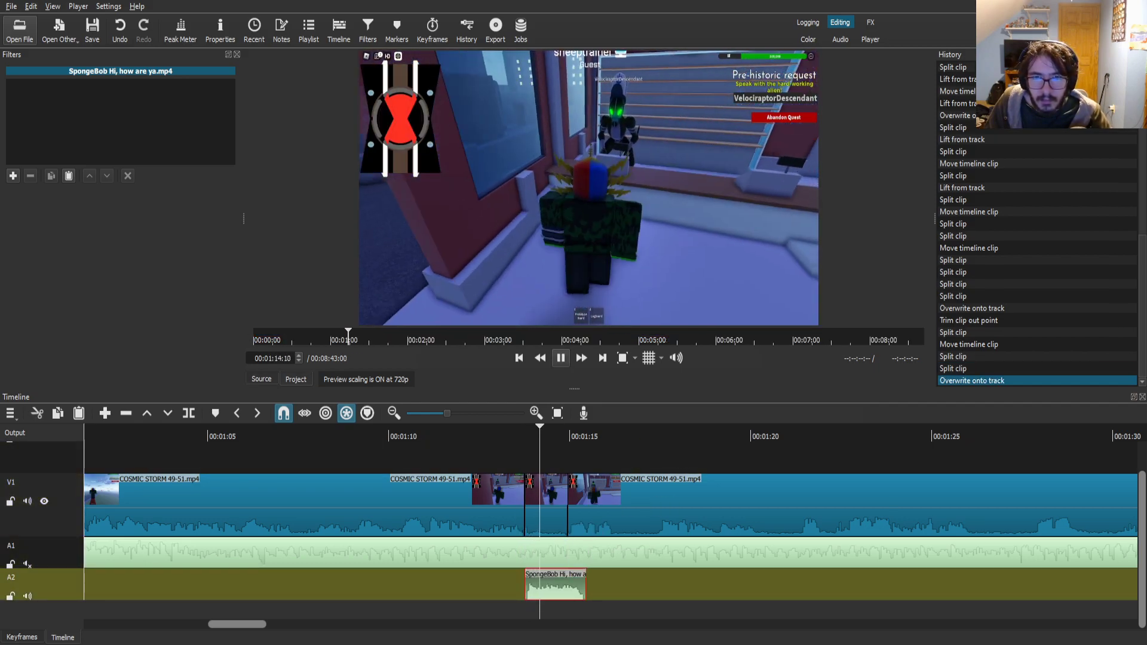
pyautogui.press('space')
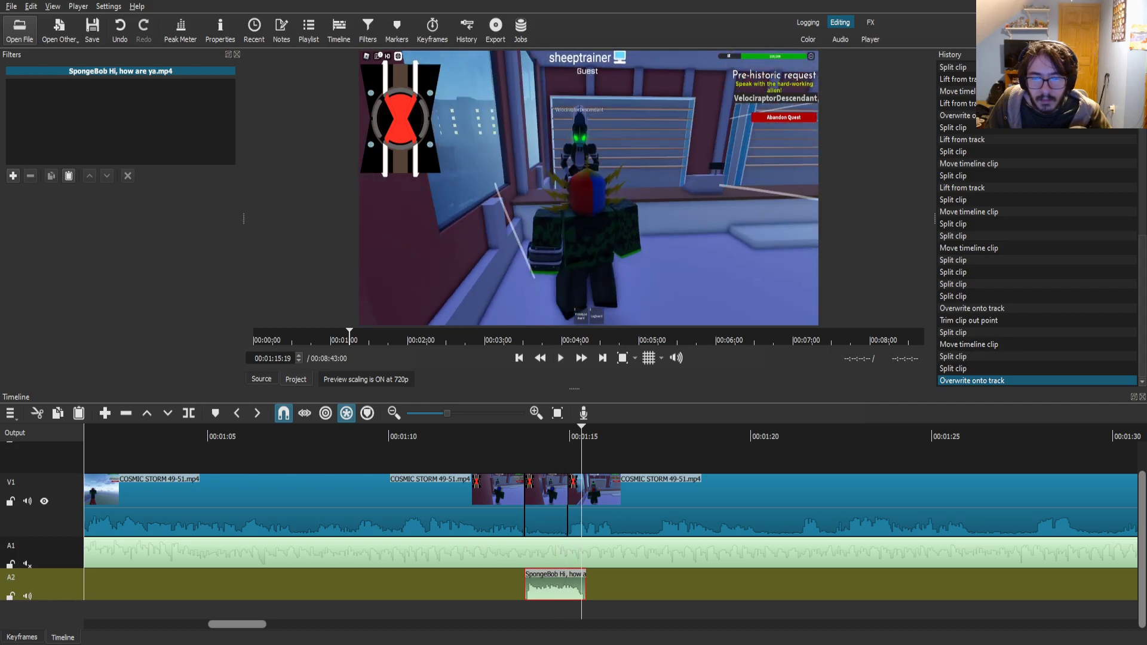
# - Add a Size, Position & Rotate filter to the V1 piece above the SpongeBob clip, zoomed to 160% and positioned at -566, -117
pyautogui.click(546, 517)
pyautogui.click(13, 176)
pyautogui.write('siz')
pyautogui.click(69, 142)
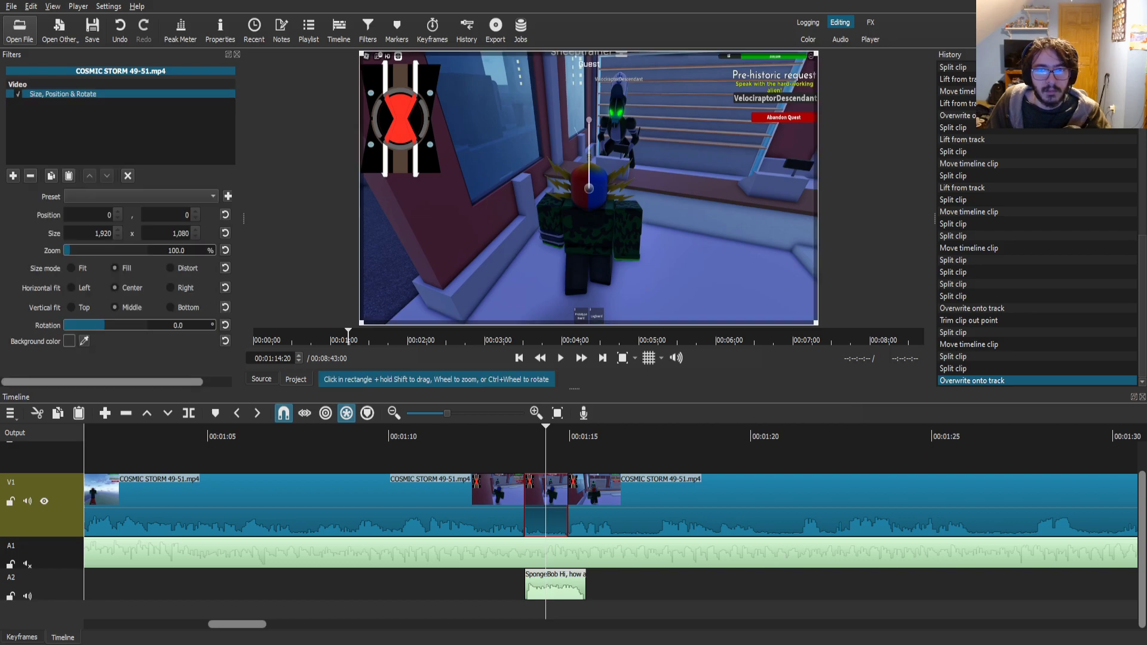
pyautogui.scroll(6, 589, 188)
pyautogui.moveTo(545, 427)
pyautogui.mouseDown()
pyautogui.moveTo(529, 427)
pyautogui.moveTo(559, 427)
pyautogui.mouseUp()
pyautogui.moveTo(589, 188); pyautogui.dragTo(591, 241)
# - Split the SpongeBob clip at about 00:01:13:51, move the later part back to the V1 piece's start, and trim its end slightly
pyautogui.click(528, 434)
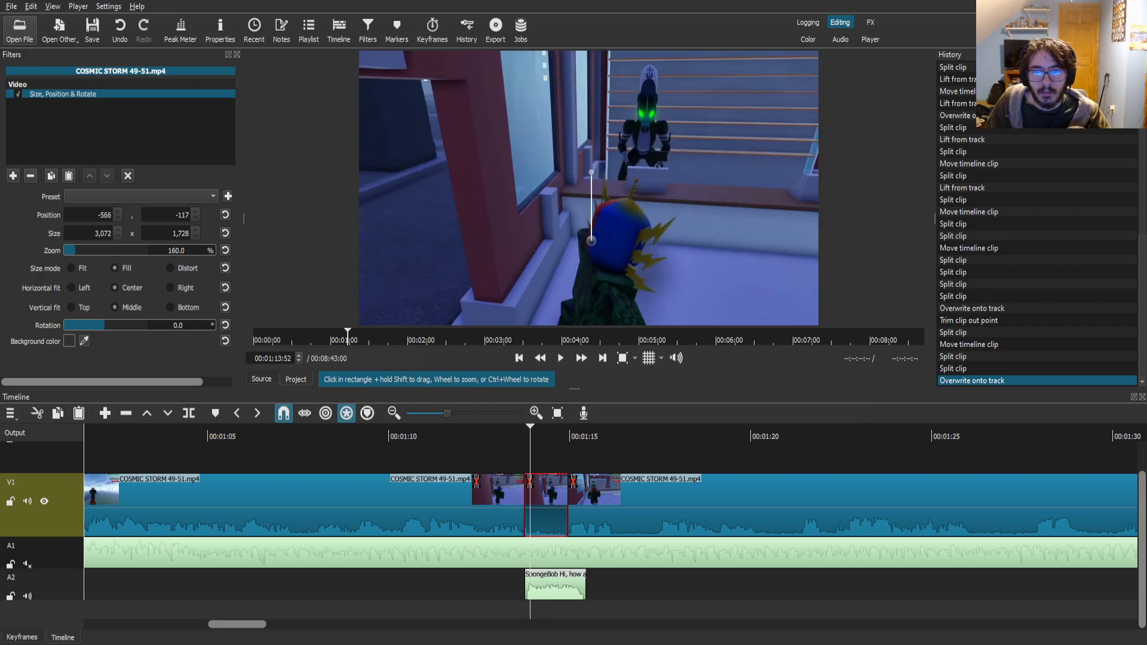
pyautogui.press('Left')
pyautogui.press('Left')
pyautogui.click(553, 585)
pyautogui.moveTo(527, 434); pyautogui.dragTo(528, 433)
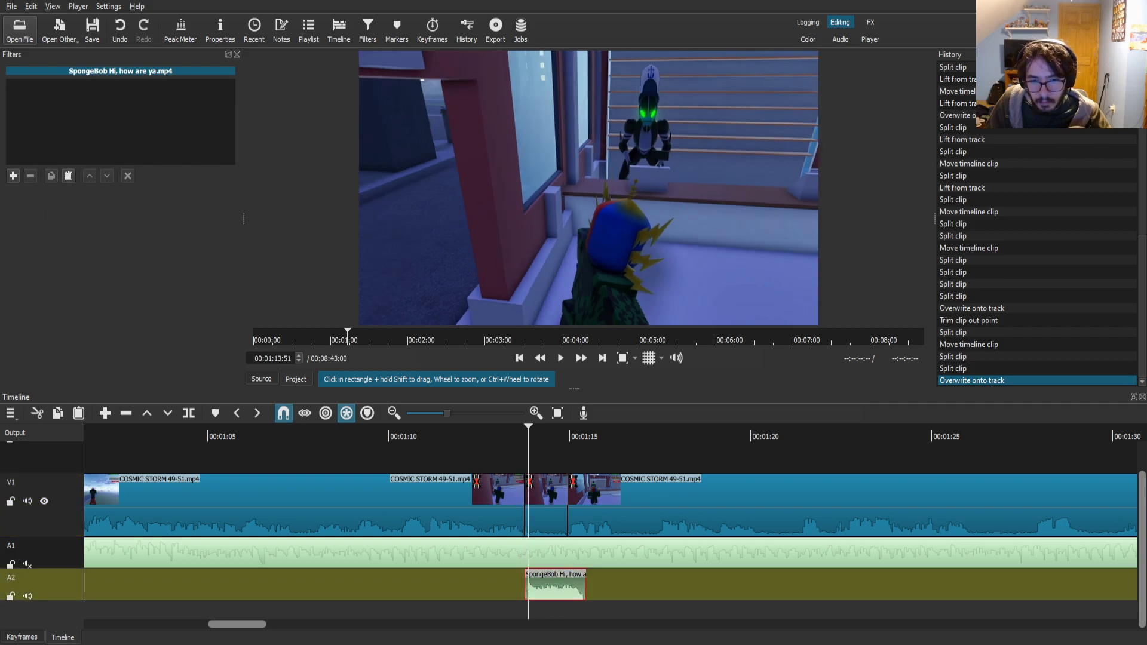
pyautogui.press('s')
pyautogui.press('pageup')
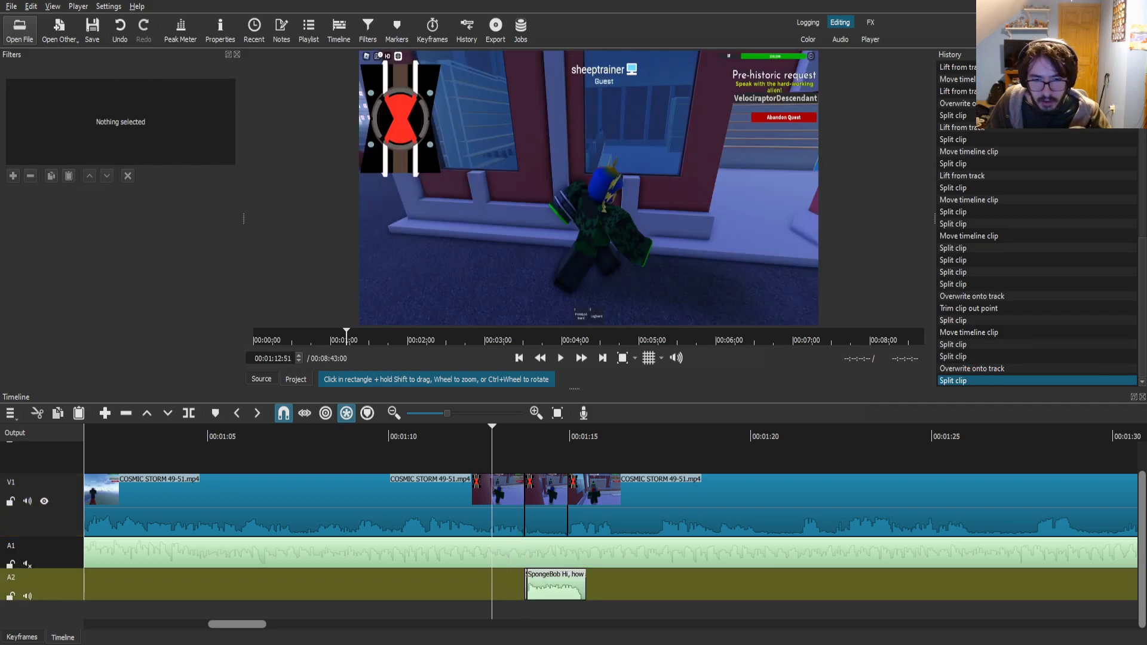
pyautogui.moveTo(567, 586); pyautogui.dragTo(579, 582)
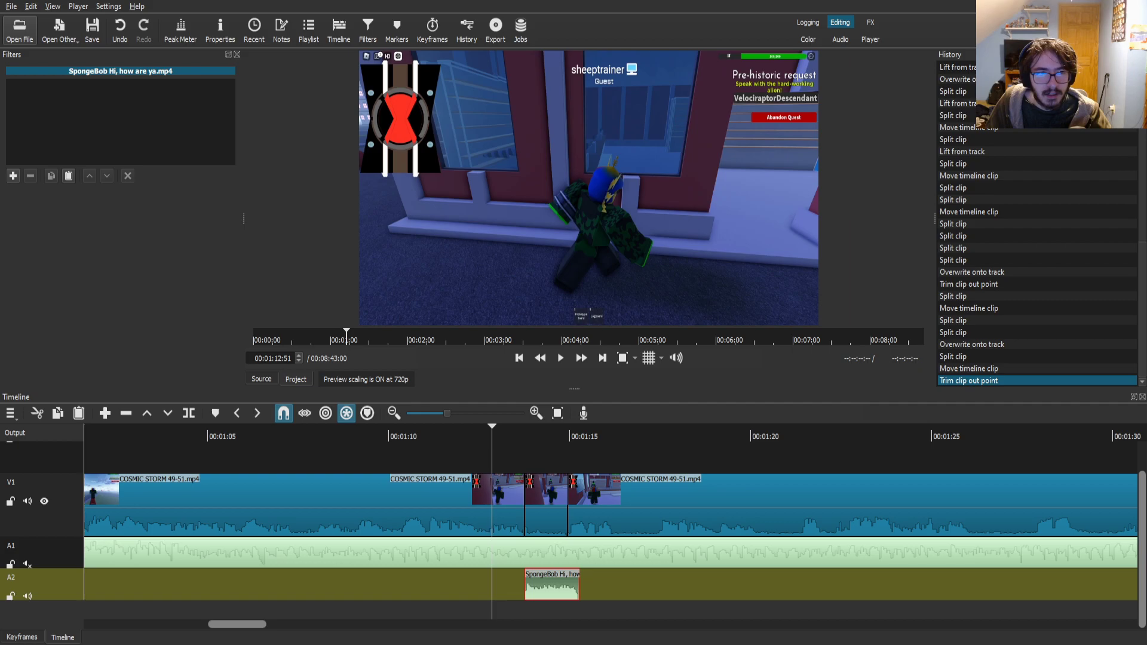
# - Add a Gain / Volume filter to the SpongeBob clip, set its level to -10 dB, and play the result
pyautogui.click(13, 176)
pyautogui.write('ga')
pyautogui.click(48, 159)
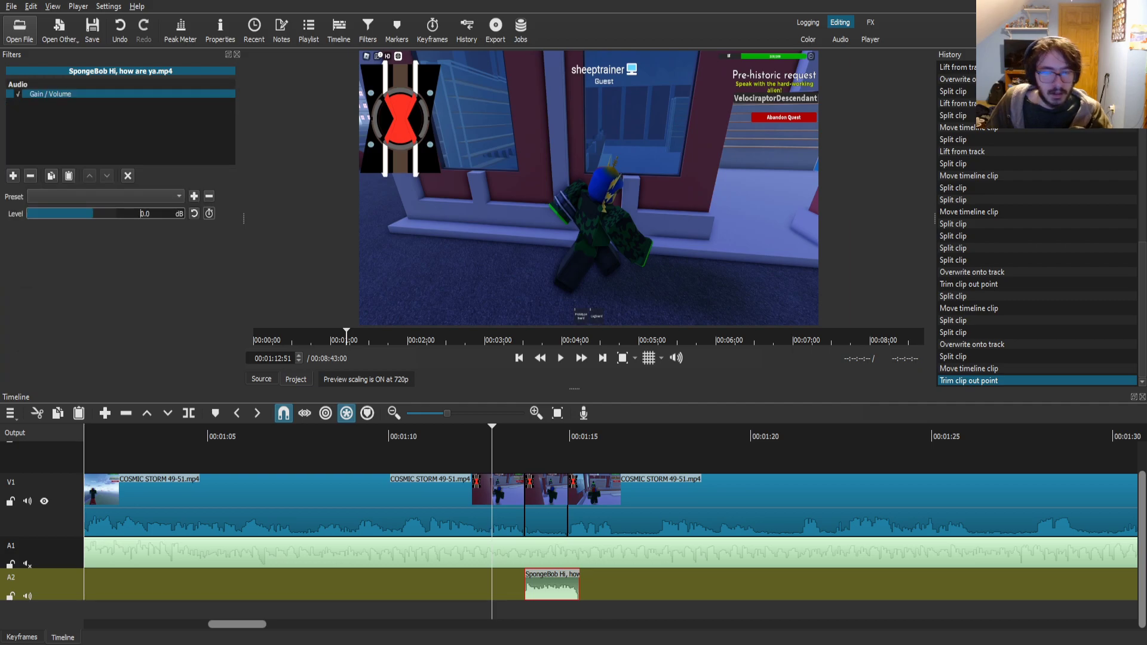
pyautogui.write('-1')
pyautogui.click(560, 358)
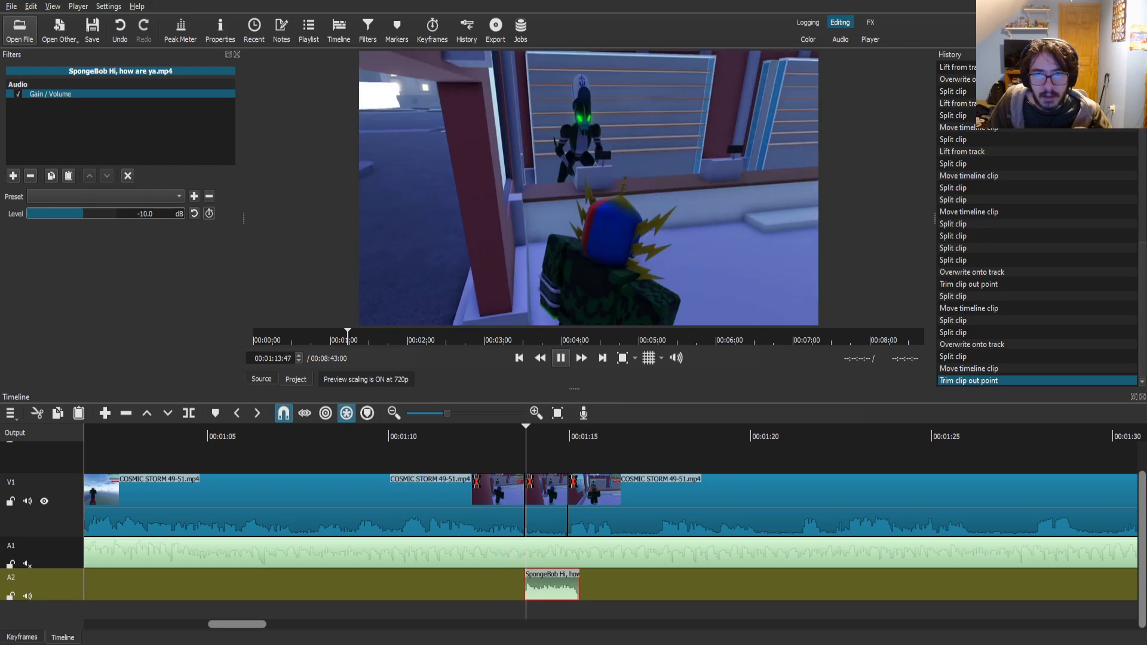
pyautogui.click(560, 358)
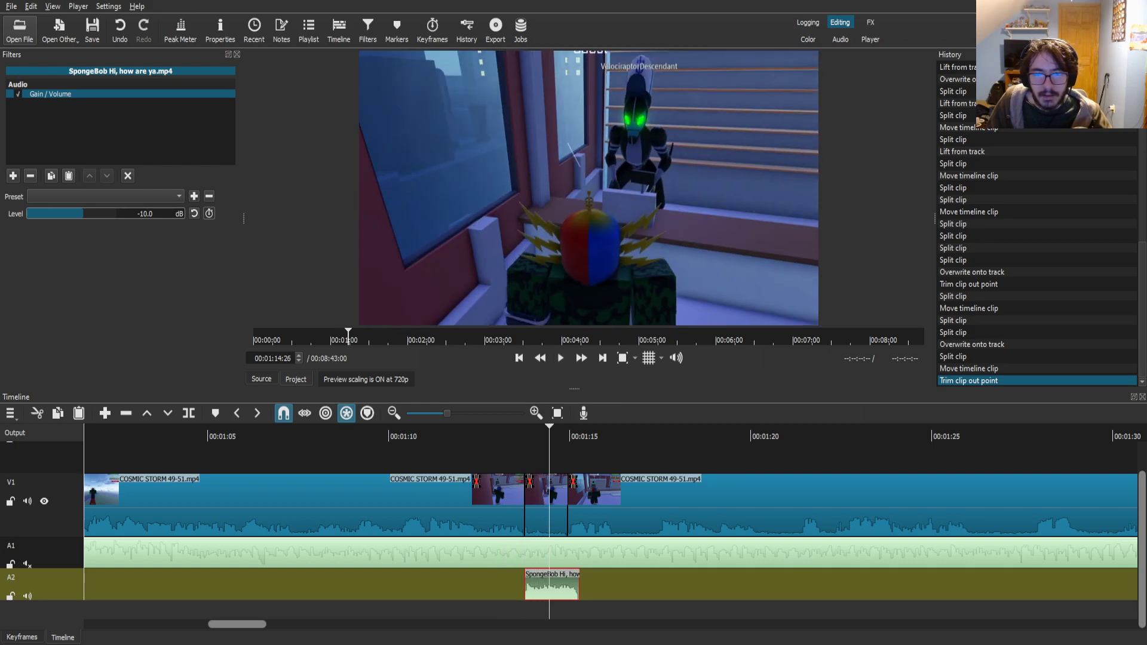
# - Split the SpongeBob clip at about 00:01:14:14 and move its second part back to the zoomed V1 piece's start, over the first part
pyautogui.press('Left')
pyautogui.press('Left')
pyautogui.press('Left')
pyautogui.press('Left')
pyautogui.press('Left')
pyautogui.press('Left')
pyautogui.press('Left')
pyautogui.press('Left')
pyautogui.press('Left')
pyautogui.press('Left')
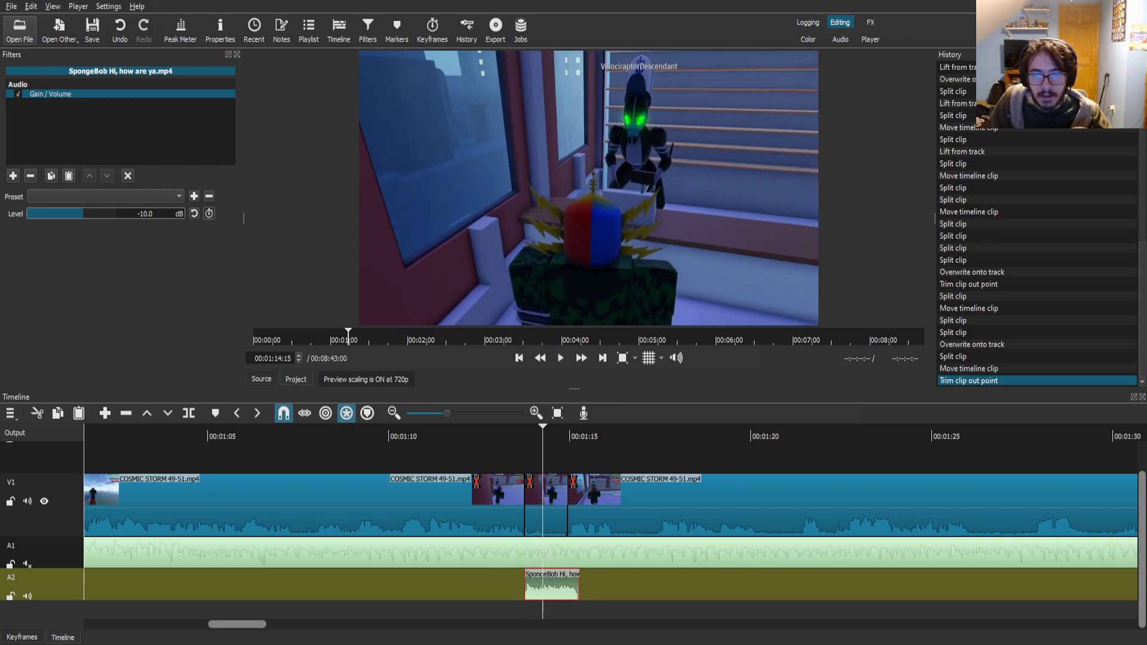
pyautogui.press('Left')
pyautogui.press('Left')
pyautogui.press('s')
pyautogui.moveTo(566, 589); pyautogui.dragTo(544, 583)
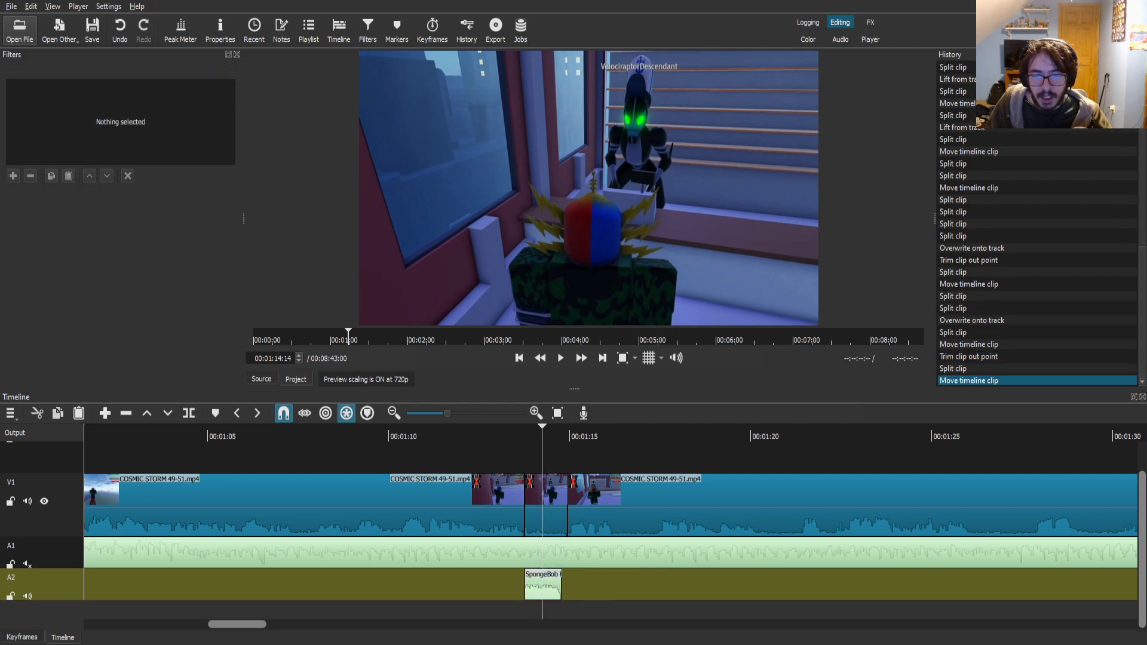
# - Play through the SpongeBob sound and split the following V1 footage at about 00:01:16:11
pyautogui.click(513, 585)
pyautogui.click(560, 358)
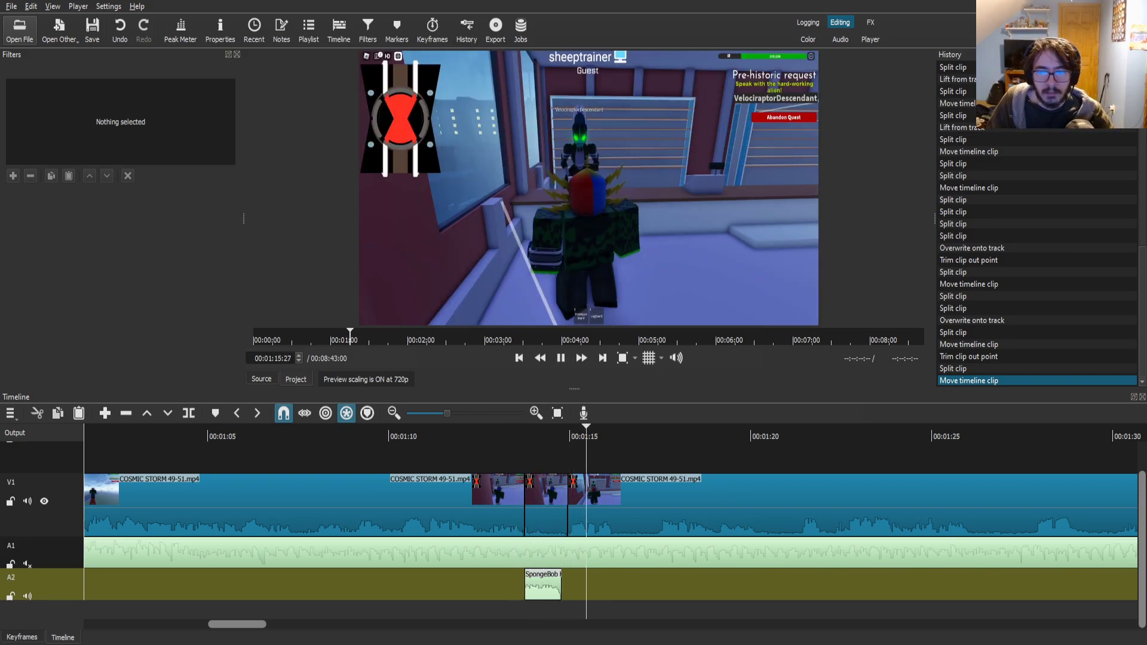
pyautogui.click(605, 518)
pyautogui.press('space')
pyautogui.press('s')
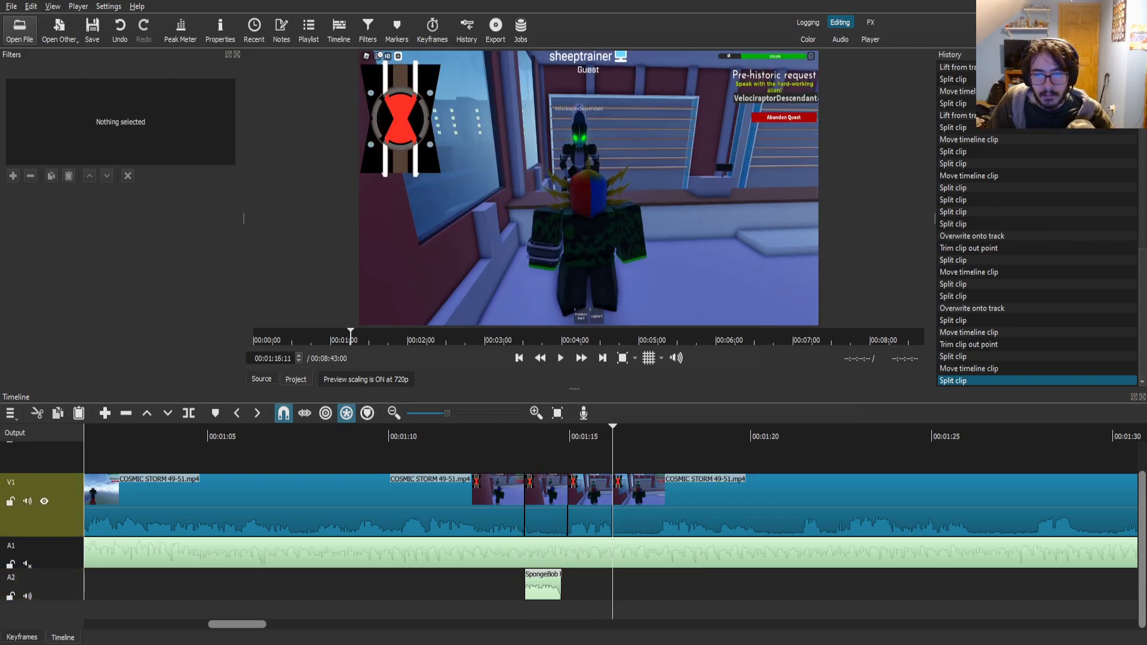
# - Place PepeSmug2.png on the track above the V1 piece ending at about 00:01:16:11 and trim its end to match that piece
pyautogui.click(594, 436)
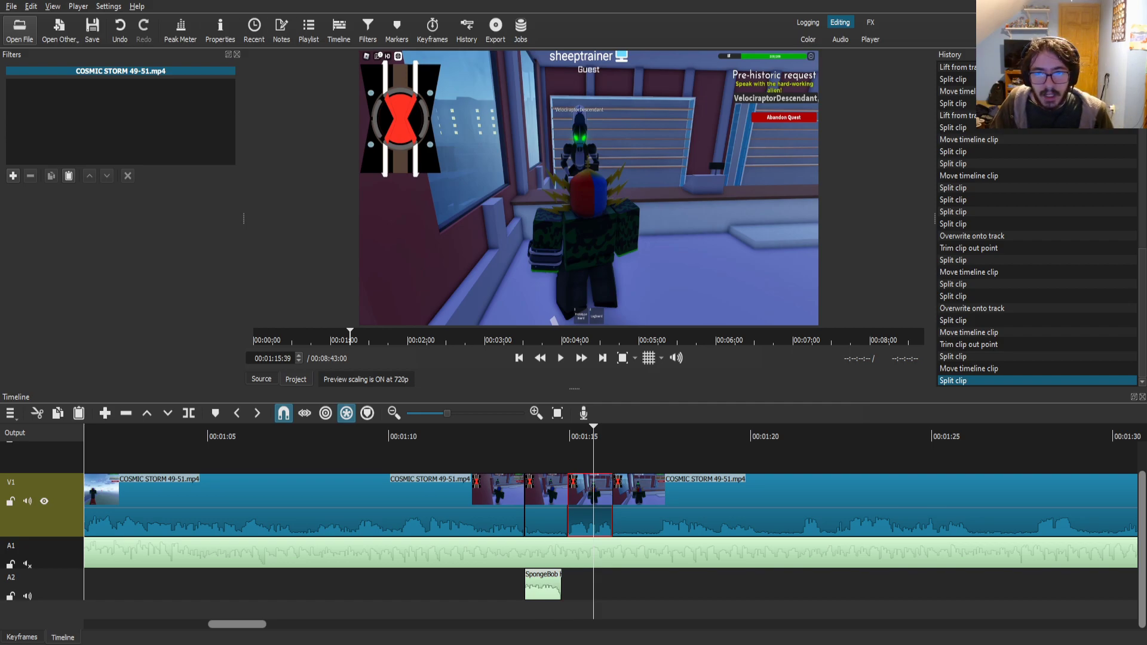
pyautogui.moveTo(588, 239); pyautogui.dragTo(581, 457)
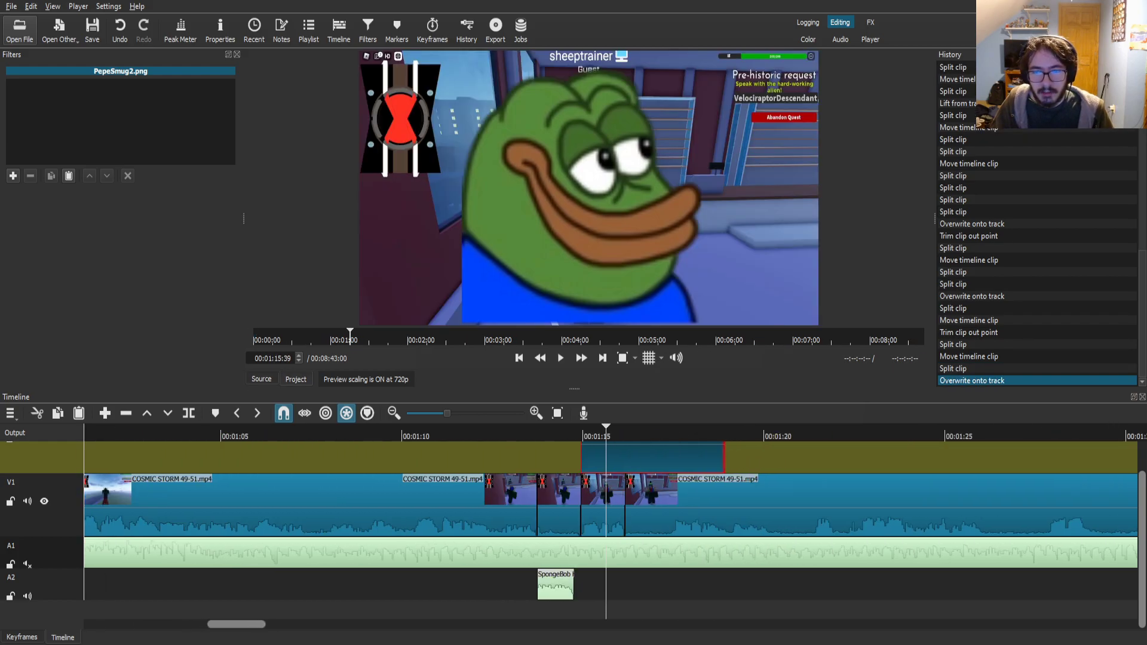
pyautogui.moveTo(723, 456); pyautogui.dragTo(625, 457)
# - Add a Size, Position & Rotate filter to PepeSmug2.png and place it in the frame's lower-left corner at 54.5% zoom, position -4, 514
pyautogui.click(14, 175)
pyautogui.write('siz')
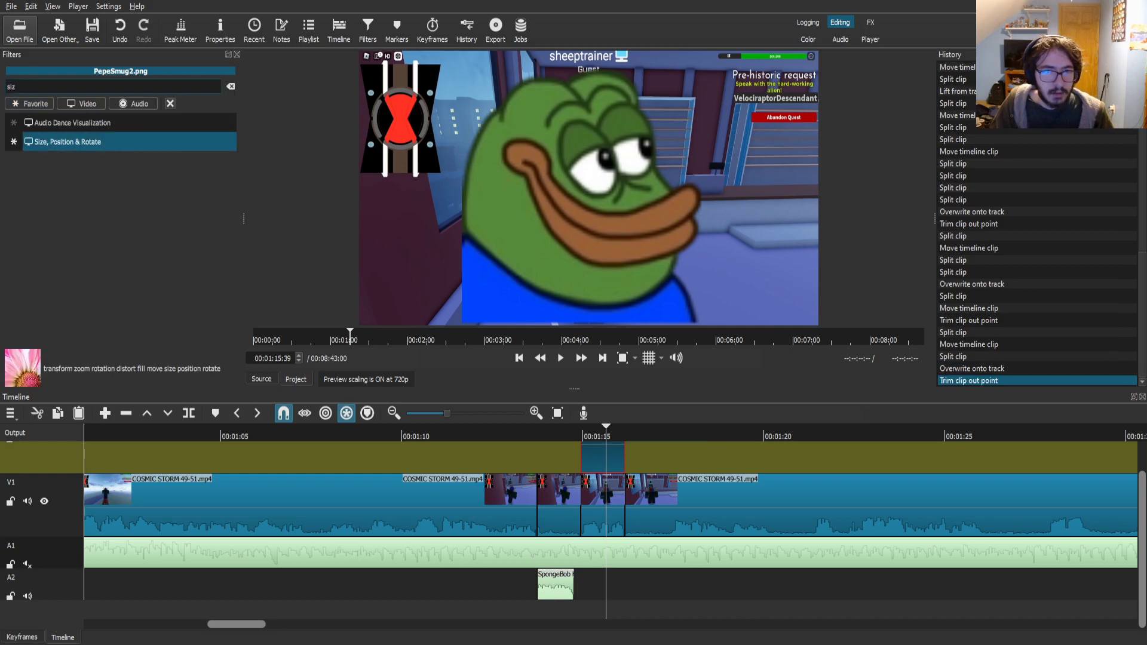
pyautogui.click(67, 141)
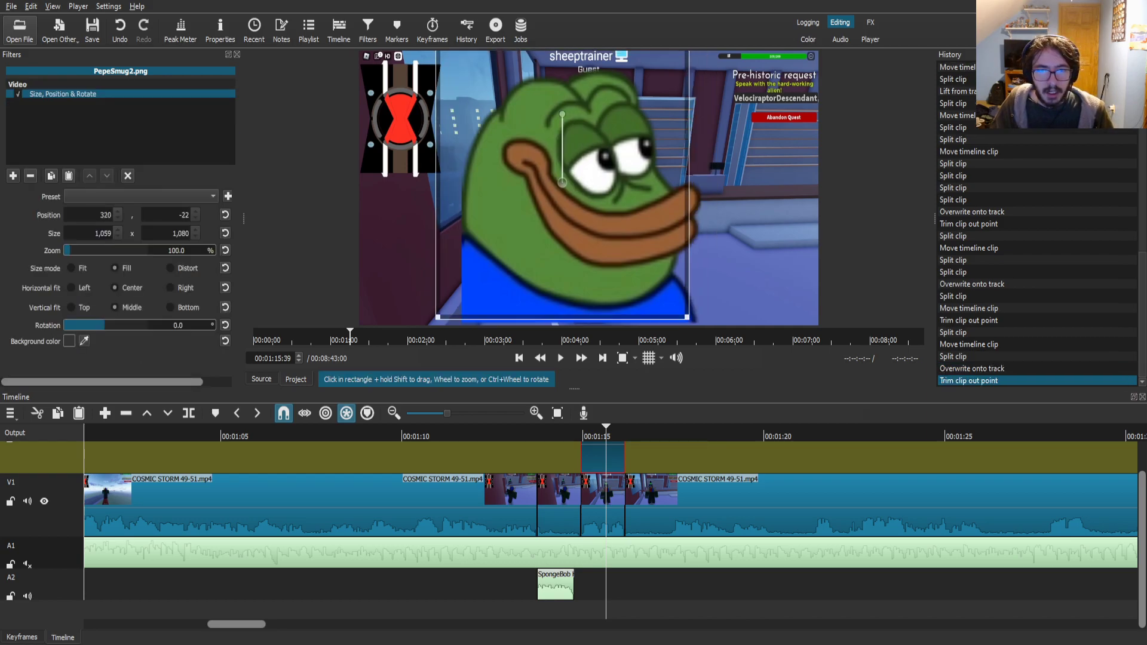
pyautogui.moveTo(494, 185); pyautogui.dragTo(484, 194)
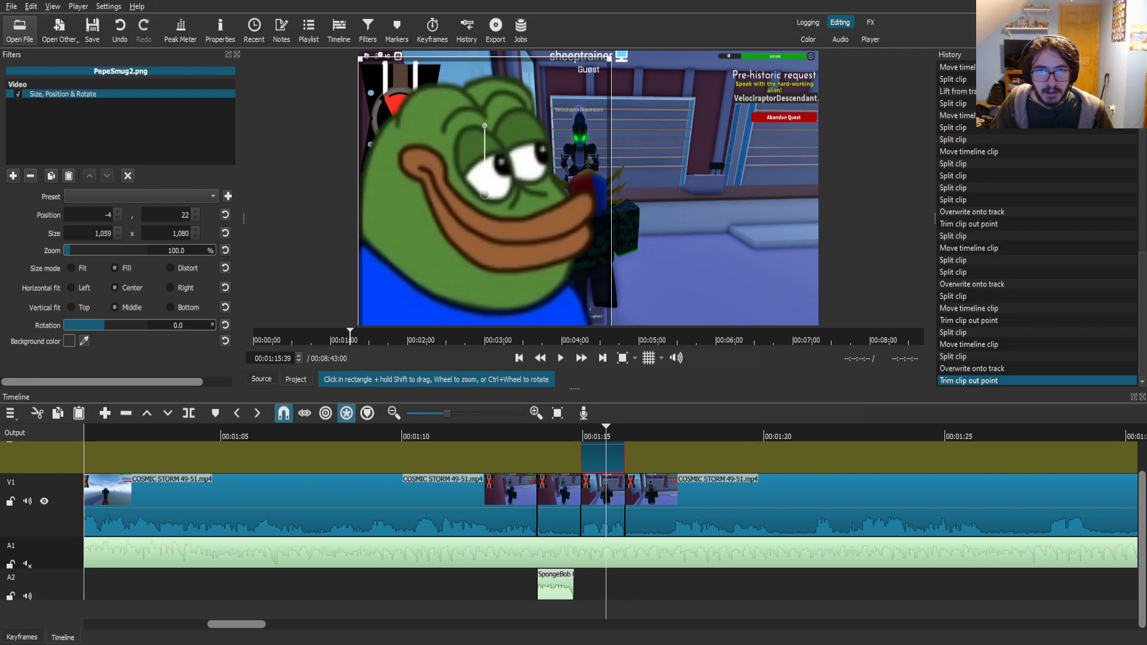
pyautogui.moveTo(609, 59); pyautogui.dragTo(493, 184)
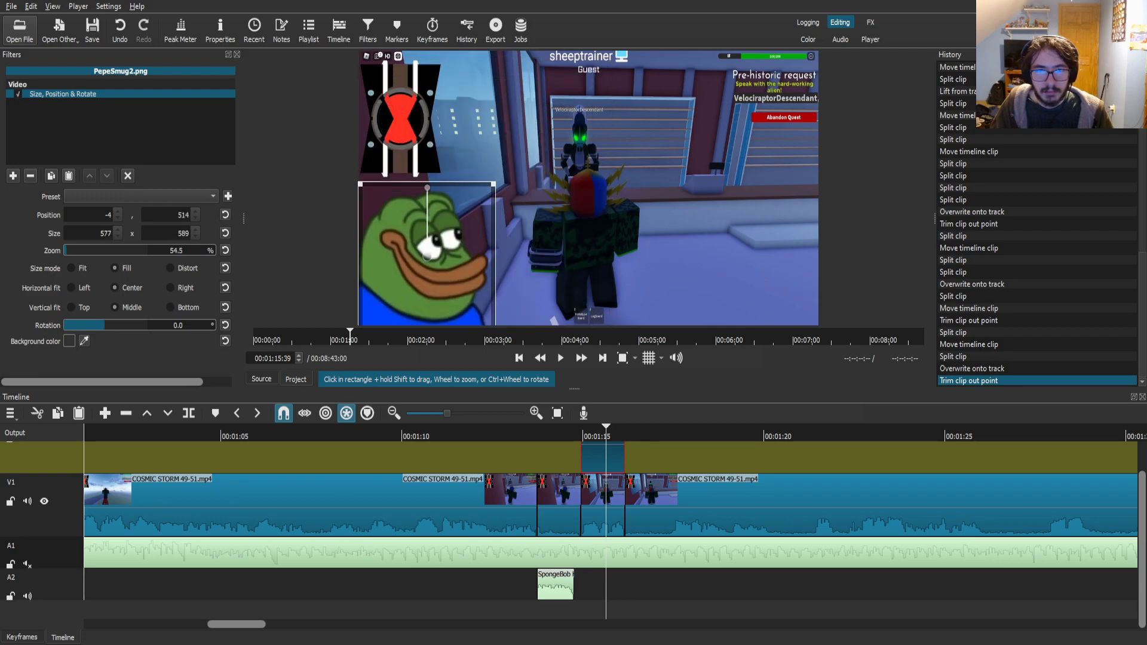
# - Save the project, add a V3 video track, and place the green gun-hand PNG on it, trimmed to match PepeSmug2.png
pyautogui.hotkey('ctrl', 's')
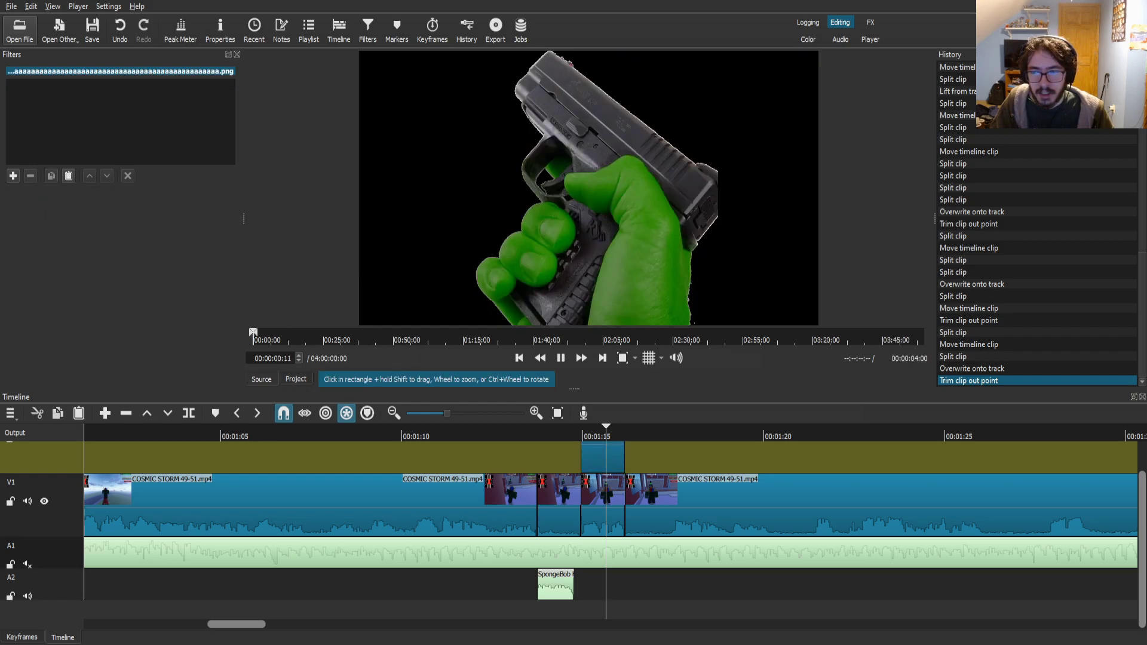
pyautogui.scroll(1, 605, 531)
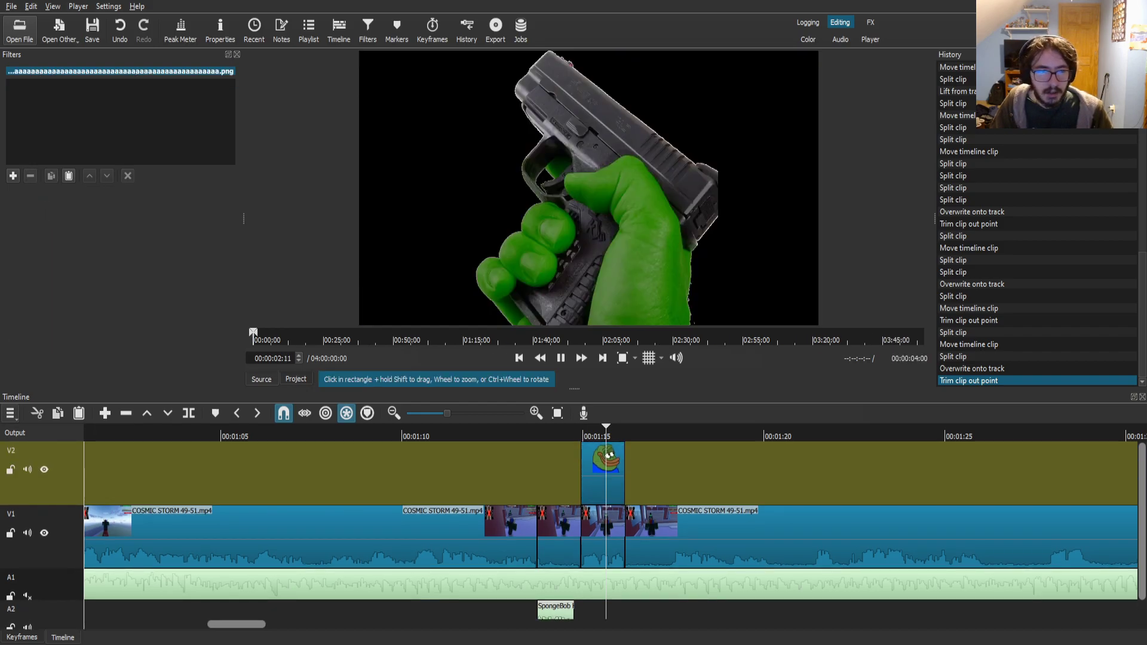
pyautogui.hotkey('ctrl', 'i')
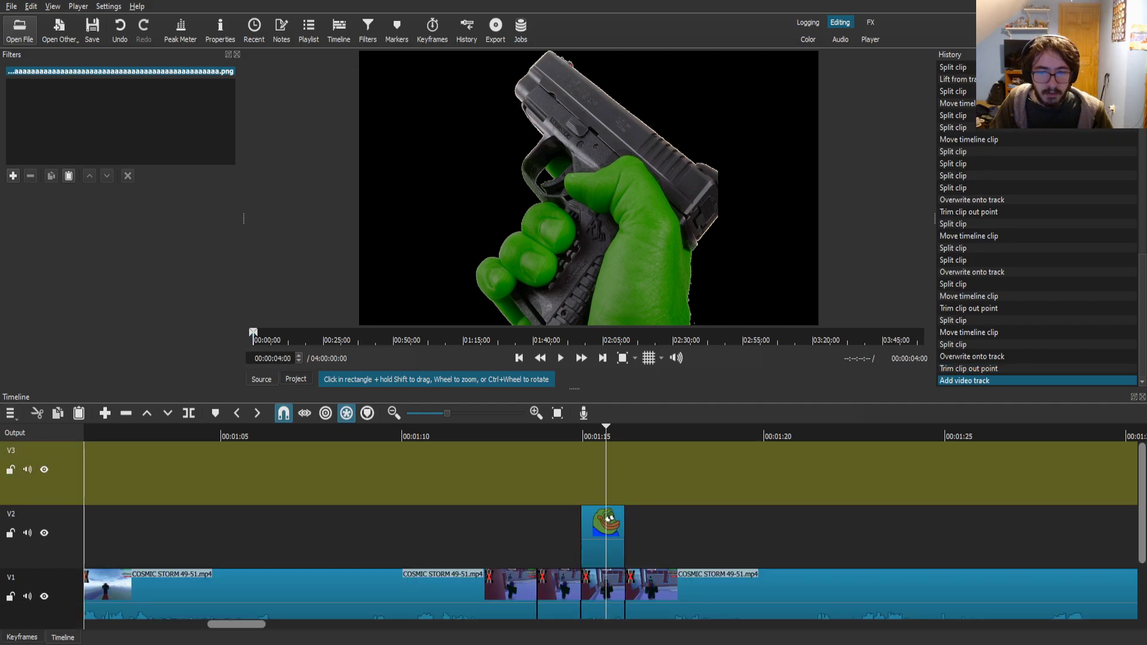
pyautogui.moveTo(591, 227); pyautogui.dragTo(481, 468)
pyautogui.scroll(-4, 580, 471)
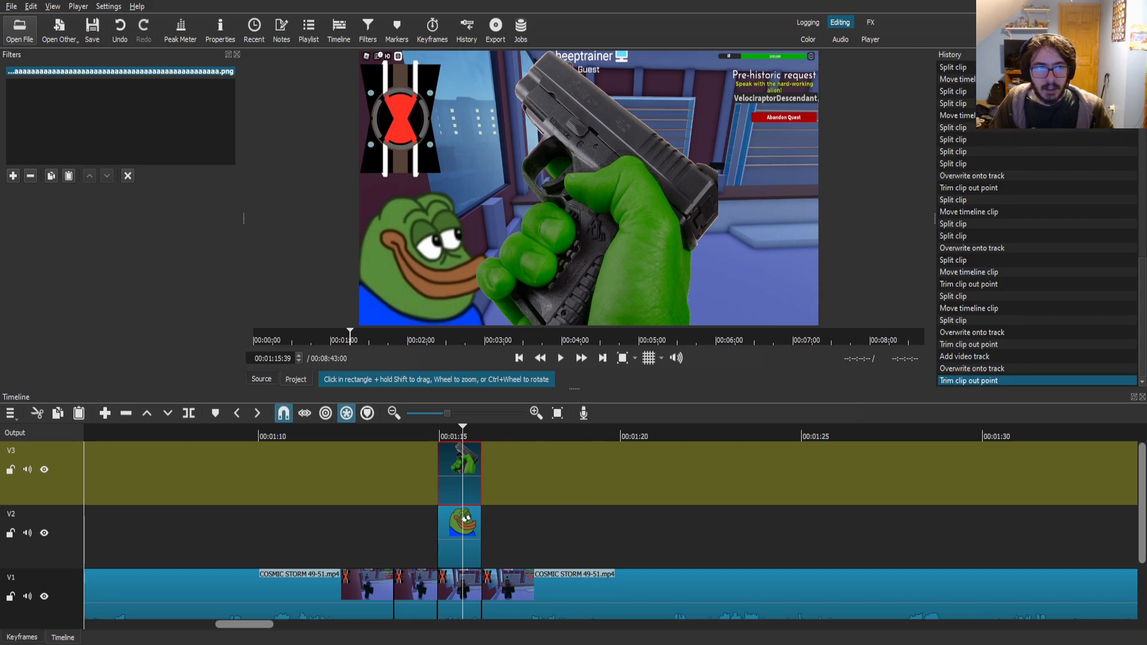
# - Add a Size, Position & Rotate filter to the gun-hand image, setting zoom 33.0%, position 400, 763 and rotation 348.7° beside Pepe
pyautogui.click(14, 176)
pyautogui.write('siz')
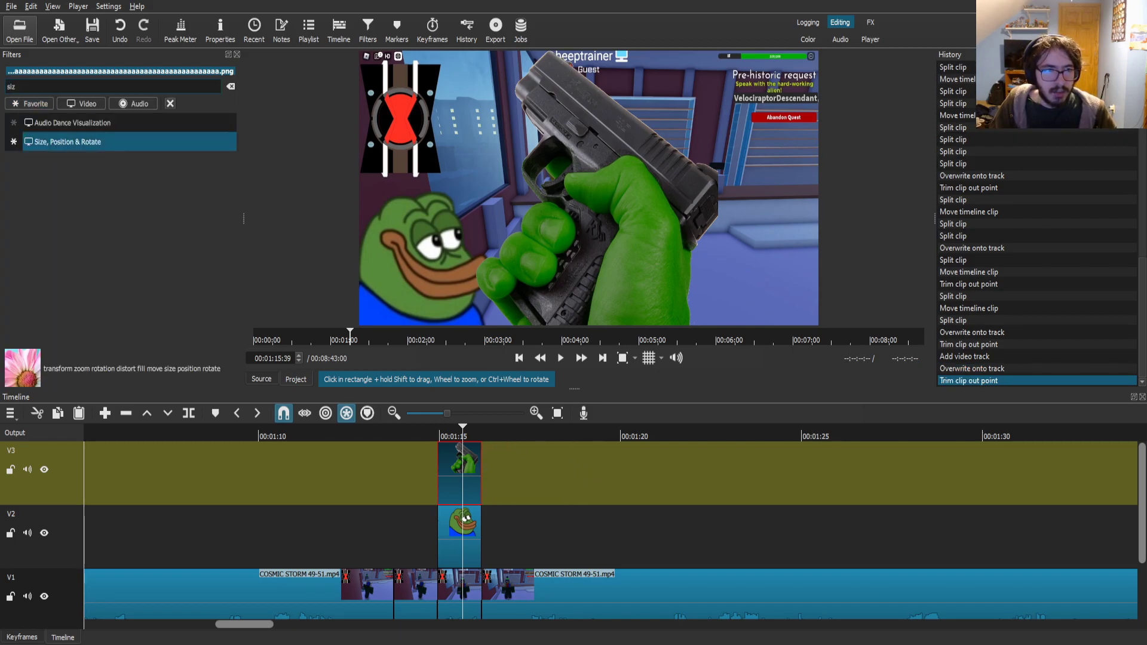
pyautogui.press('Return')
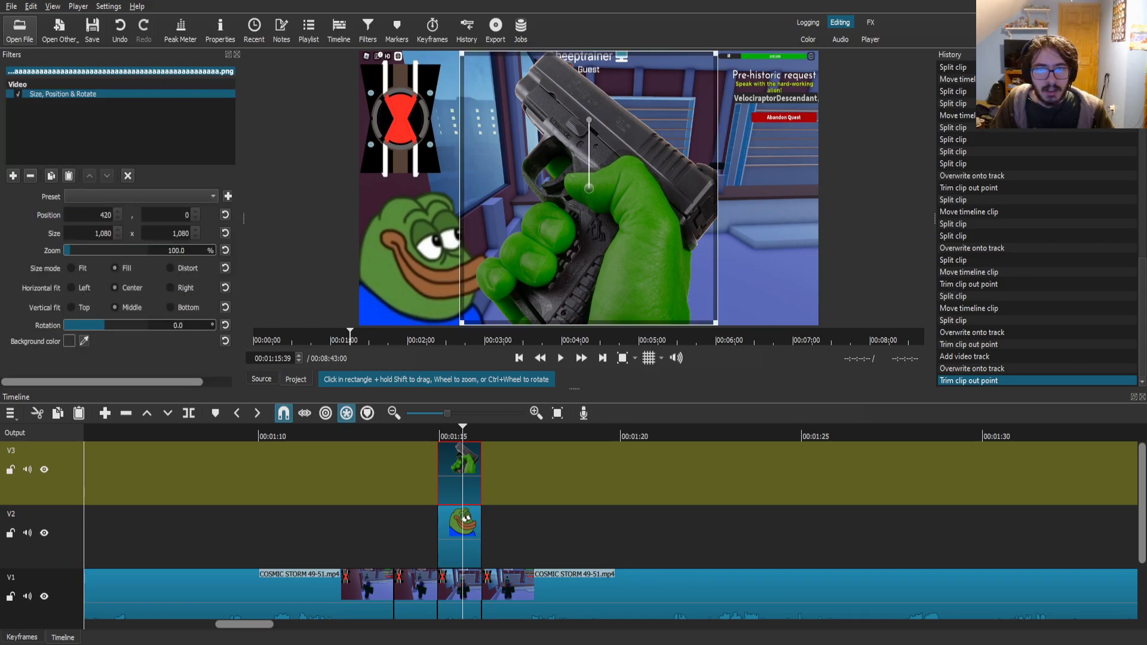
pyautogui.moveTo(715, 54); pyautogui.dragTo(542, 236)
pyautogui.moveTo(502, 279); pyautogui.dragTo(493, 283)
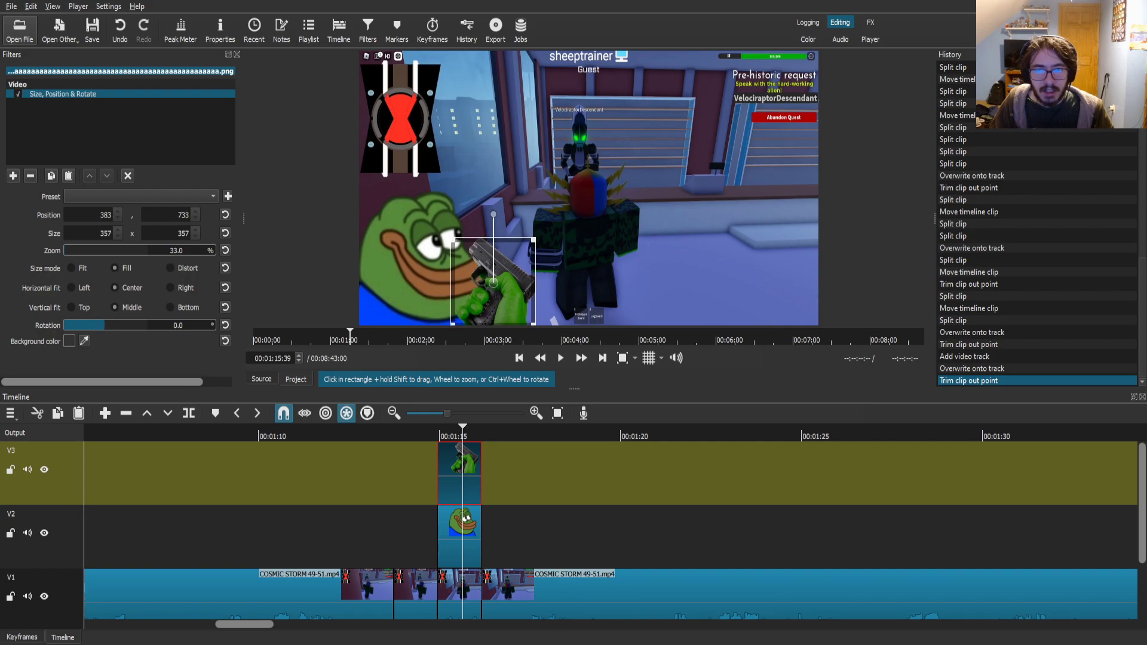
pyautogui.moveTo(494, 215); pyautogui.dragTo(482, 218)
pyautogui.moveTo(494, 283); pyautogui.dragTo(498, 290)
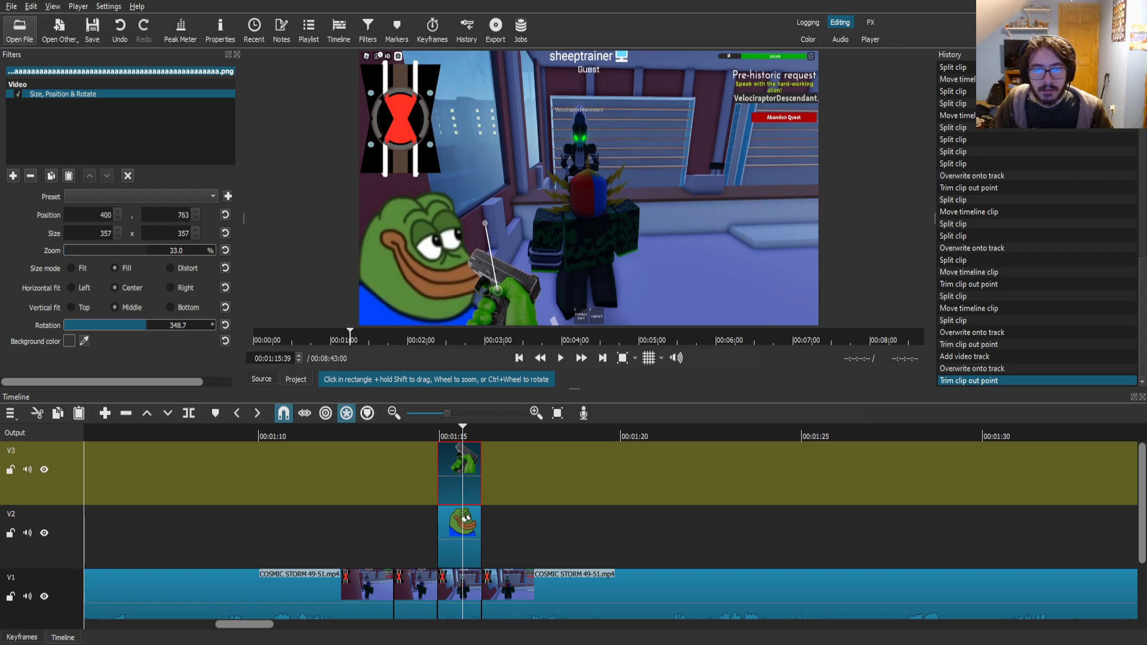
# - Add a Text: Simple filter reading "Sheep" to PepeSmug2.png with outline thickness 20
pyautogui.scroll(-1, 597, 531)
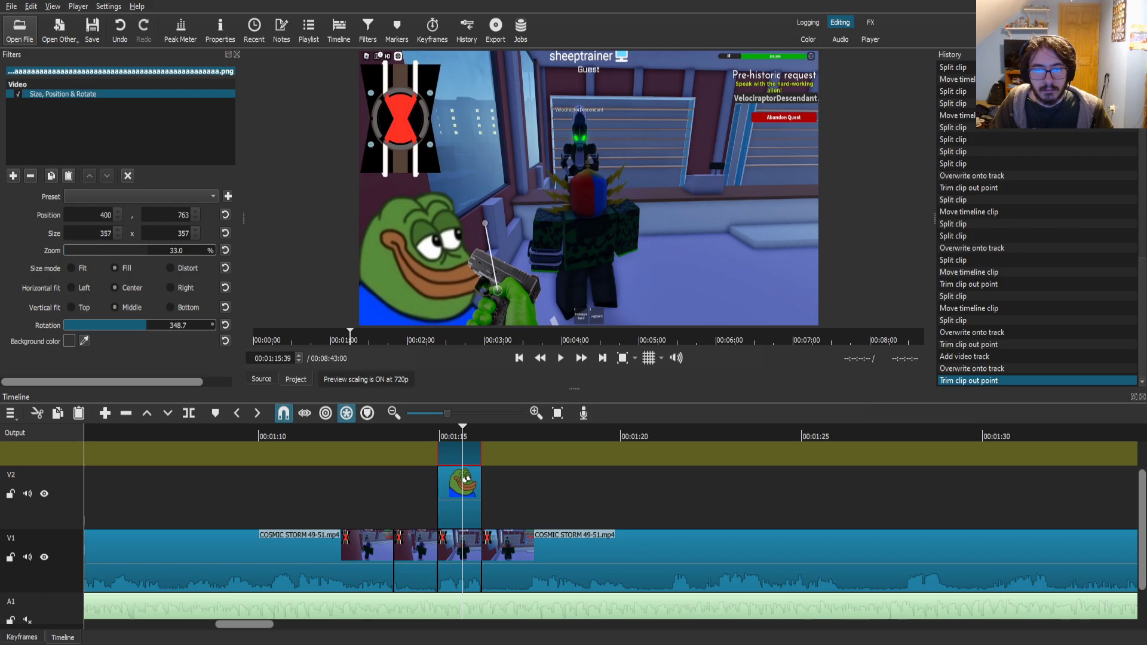
pyautogui.click(459, 497)
pyautogui.write('ftex')
pyautogui.click(52, 161)
pyautogui.tripleClick(60, 211)
pyautogui.write('Sheep')
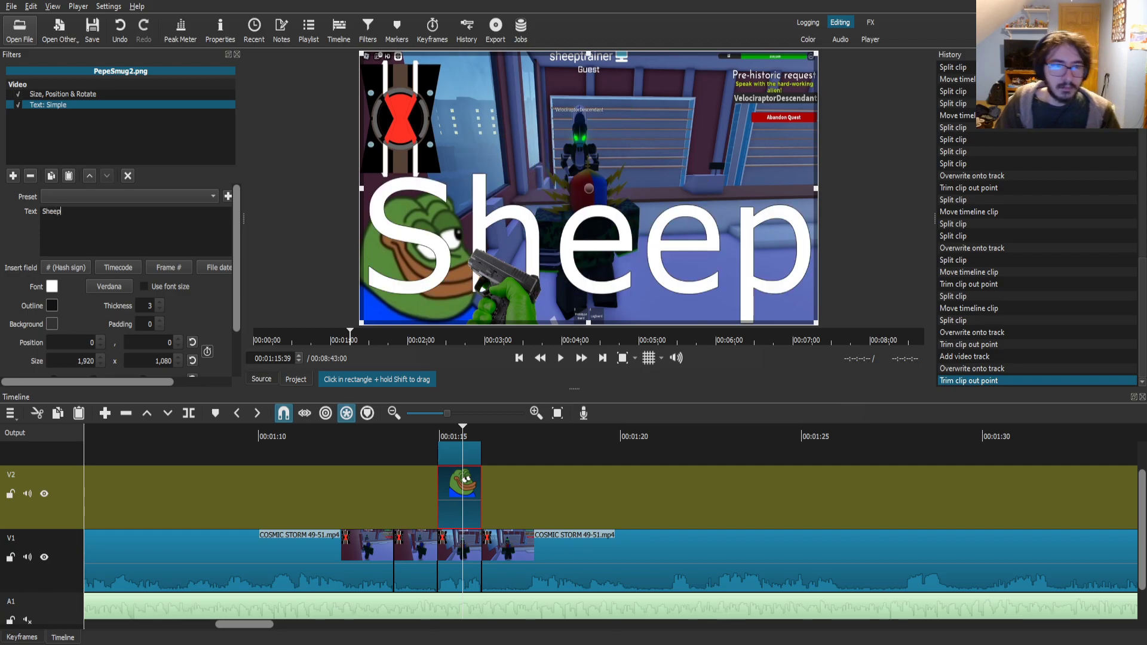
pyautogui.click(160, 303)
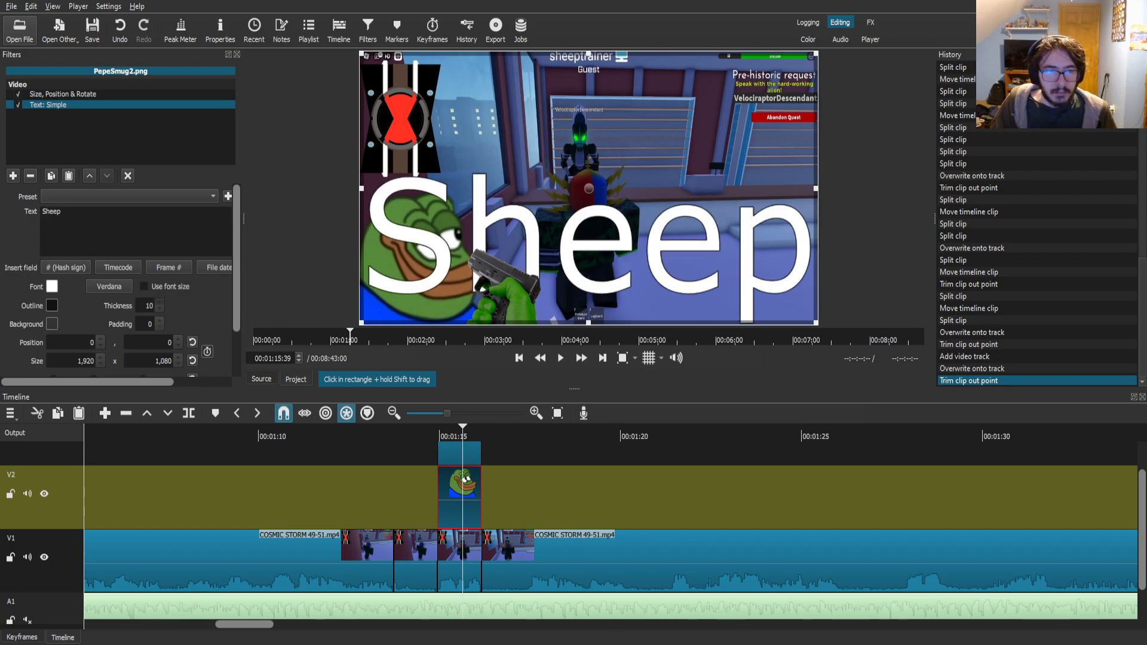
pyautogui.scroll(1, 146, 306)
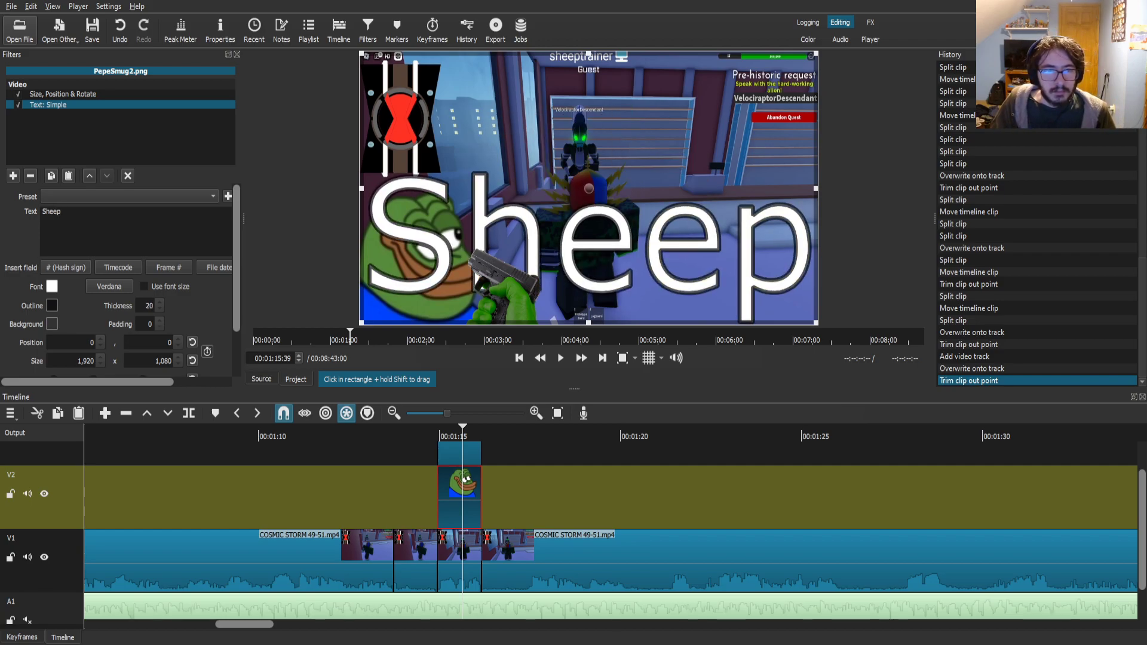
# - Shrink the "Sheep" text to 618 x 210, colour it green and place it just above Pepe at position -7, 354
pyautogui.moveTo(362, 53); pyautogui.dragTo(672, 275)
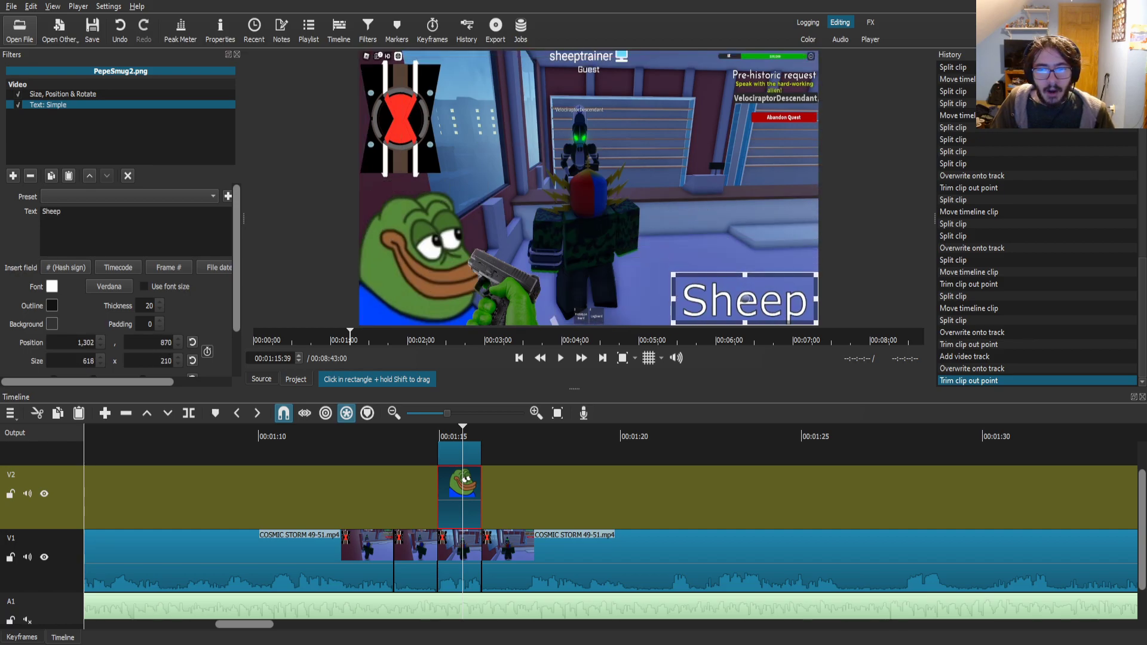
pyautogui.moveTo(744, 298); pyautogui.dragTo(383, 162)
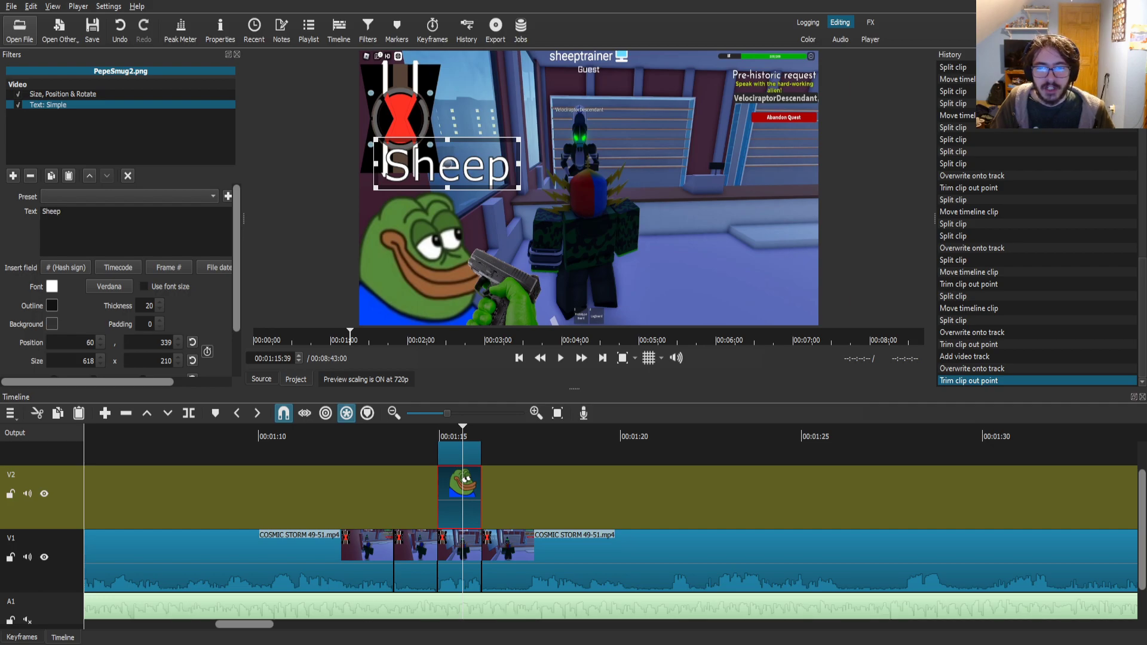
pyautogui.press('Return')
pyautogui.moveTo(446, 164); pyautogui.dragTo(431, 166)
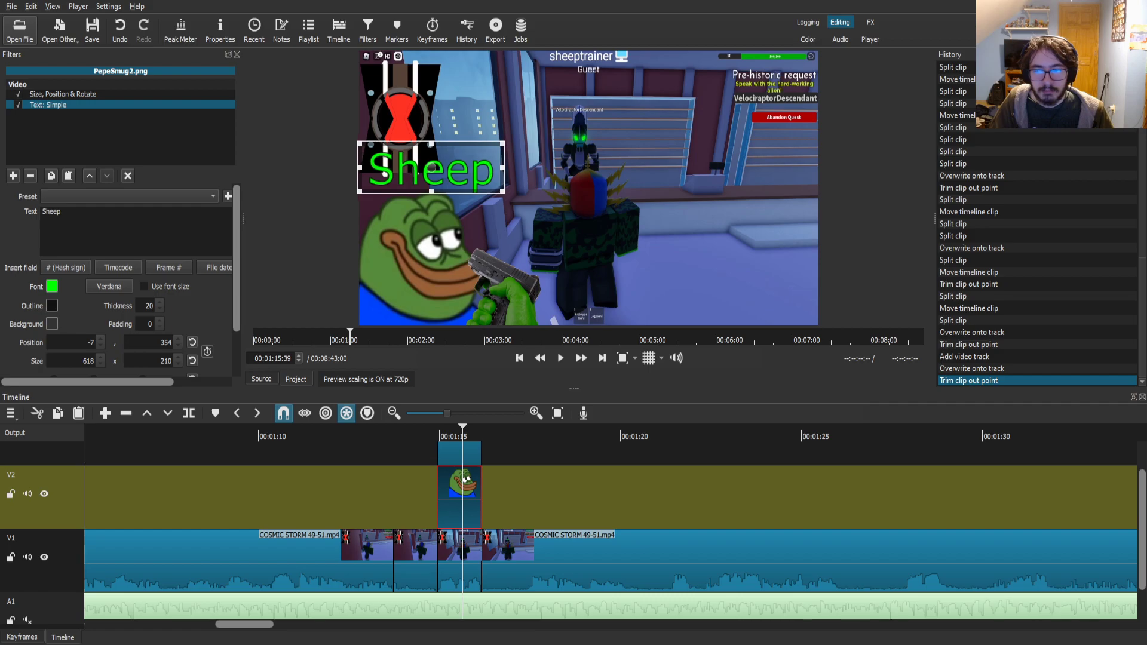
# - Play through the Pepe moment, split the following V1 footage at about 00:01:17:26 and lift the piece before the split, leaving a gap
pyautogui.scroll(-1, 609, 530)
pyautogui.click(609, 530)
pyautogui.moveTo(395, 435); pyautogui.dragTo(367, 435)
pyautogui.press('space')
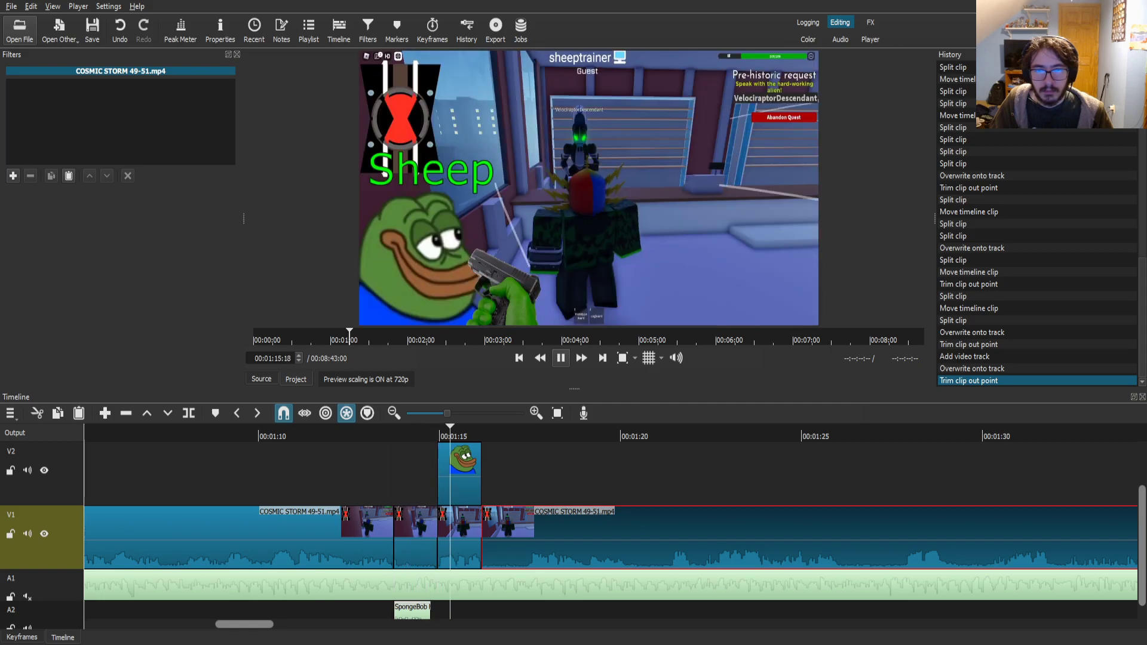
pyautogui.press('space')
pyautogui.press('s')
pyautogui.click(504, 537)
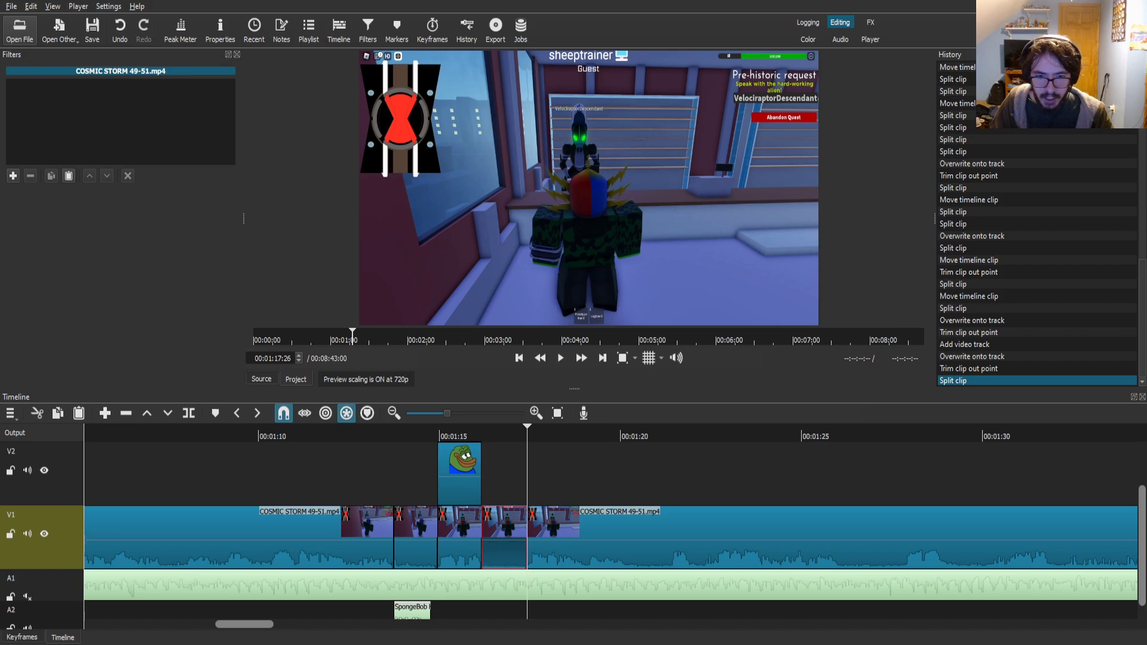
pyautogui.press('Delete')
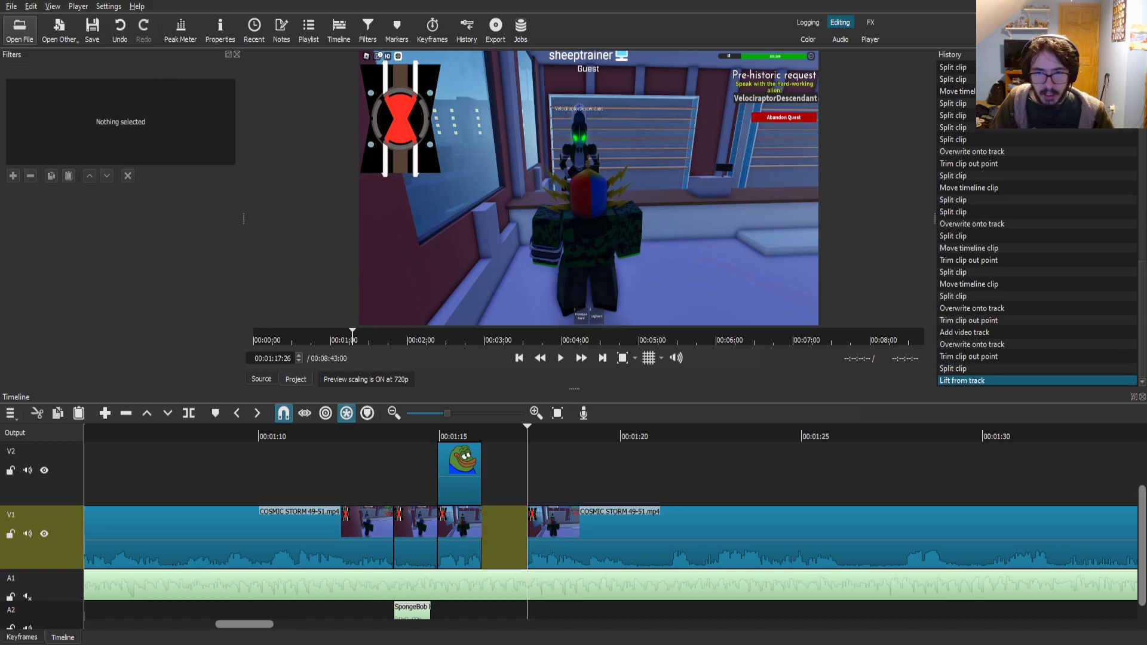
# - Bring in NONONOWAITWAITWAIT.mp4, shift the later V1 footage to make room, and place the clip on V1 right after the Pepe piece
pyautogui.moveTo(588, 239); pyautogui.dragTo(482, 472)
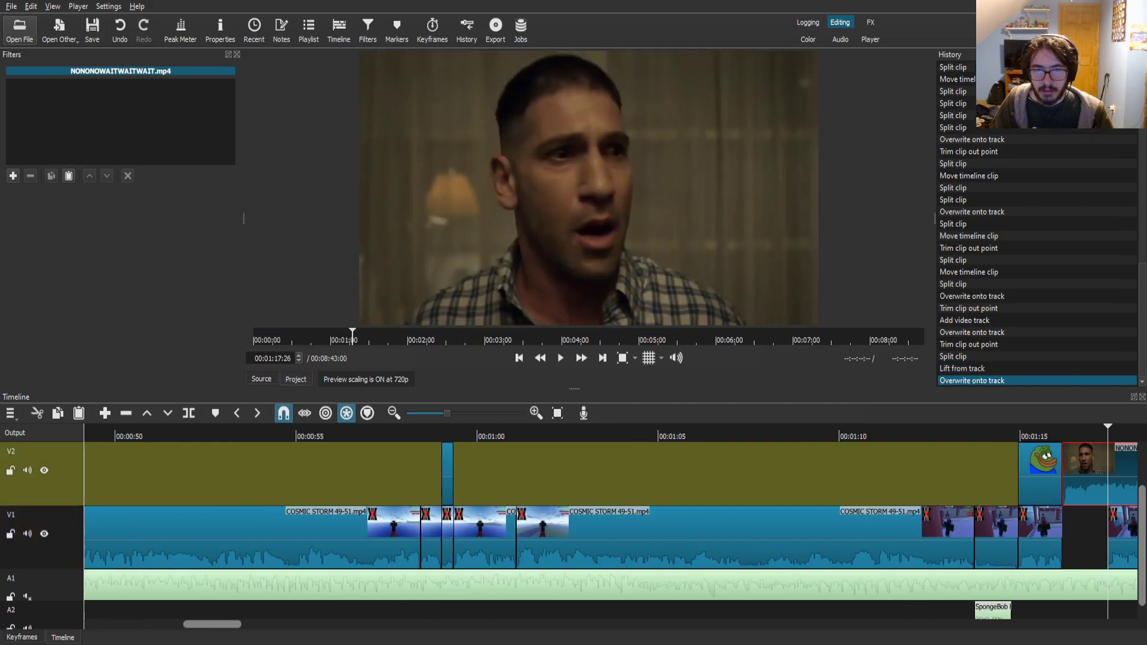
pyautogui.moveTo(695, 532); pyautogui.dragTo(846, 531)
pyautogui.moveTo(648, 474); pyautogui.dragTo(648, 534)
pyautogui.click(633, 532)
# - Find the first shot change in NONONOWAITWAITWAIT.mp4 frame by frame and split the clip at 00:01:18:16
pyautogui.moveTo(537, 433); pyautogui.dragTo(577, 434)
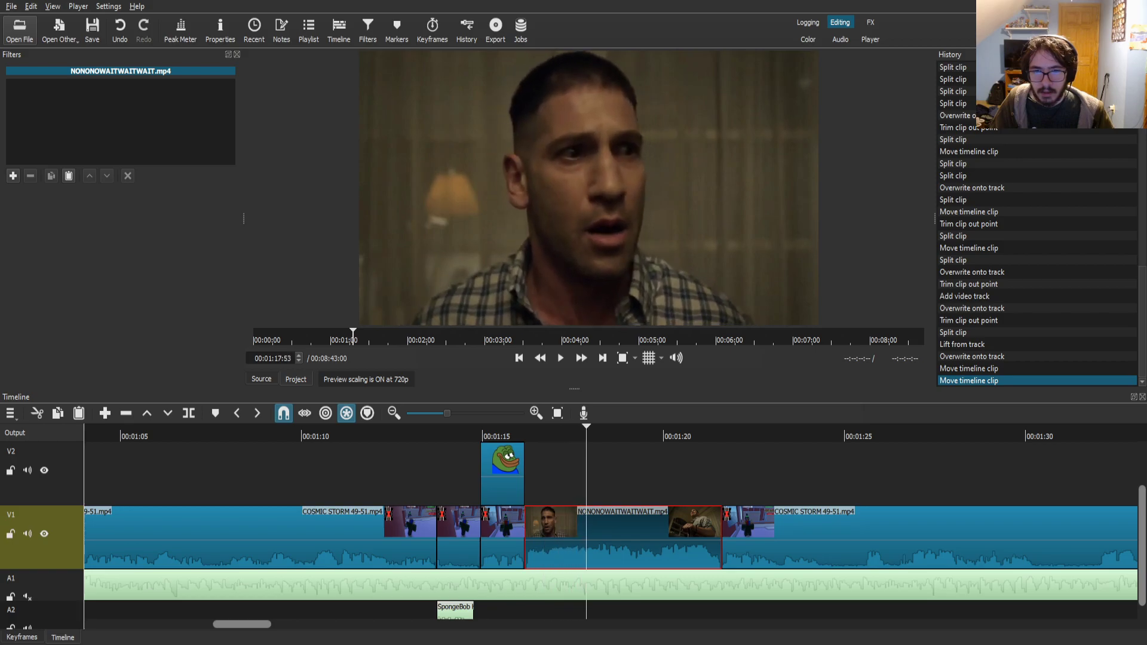
pyautogui.press('Left')
pyautogui.press('Left')
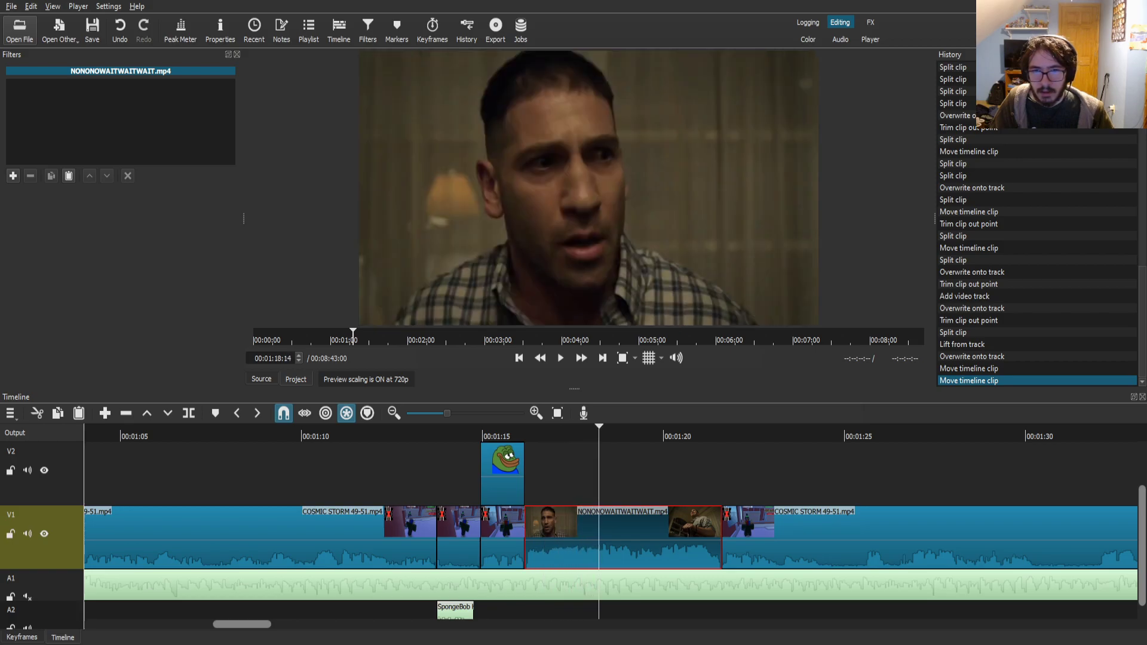
pyautogui.press('Right')
pyautogui.press('Right')
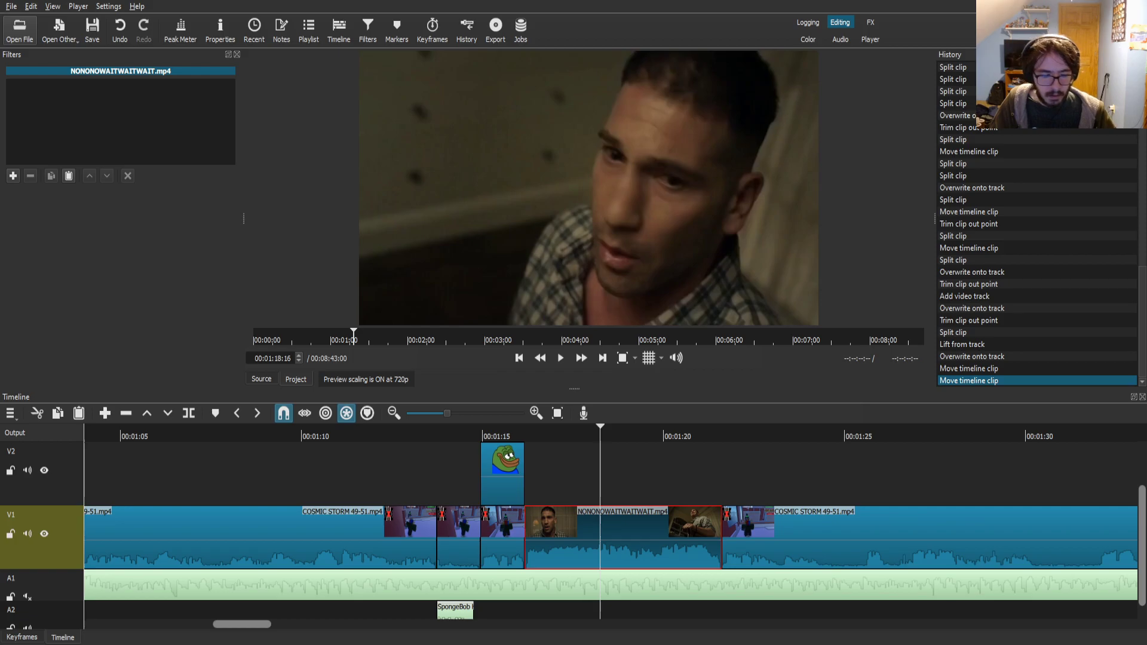
pyautogui.press('s')
# - Find the next shot change in the remaining NONONOWAITWAITWAIT.mp4 part and split it at 00:01:19:41
pyautogui.click(634, 537)
pyautogui.moveTo(600, 433); pyautogui.dragTo(654, 433)
pyautogui.press('Left')
pyautogui.press('Left')
pyautogui.press('Left')
pyautogui.press('Left')
pyautogui.press('Left')
pyautogui.press('Left')
pyautogui.press('Left')
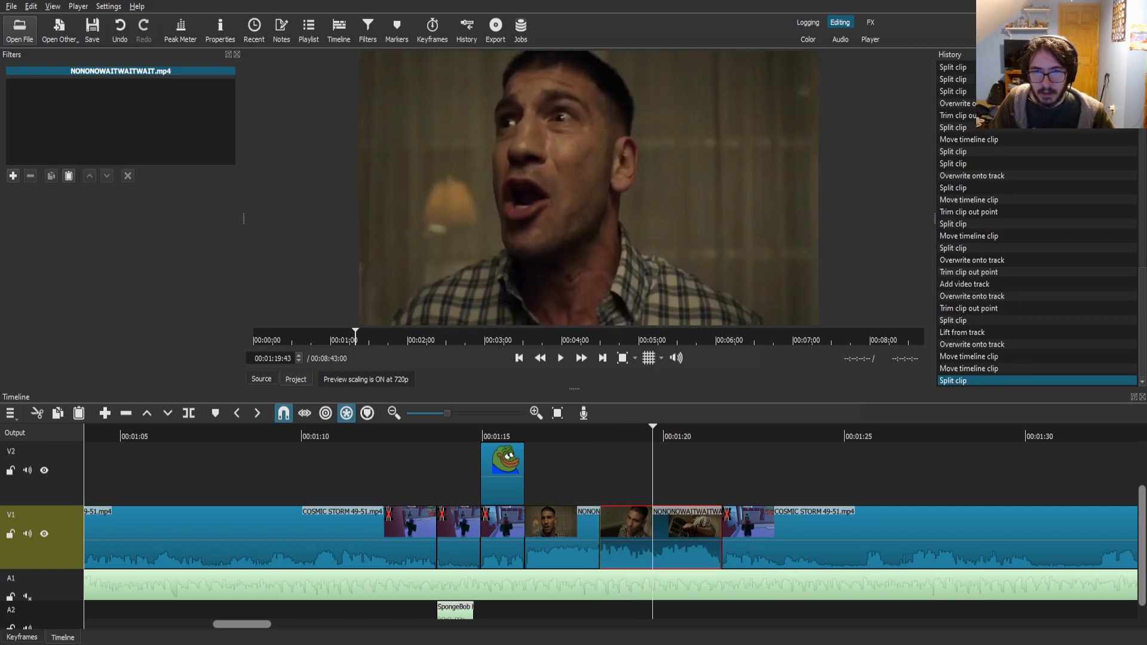
pyautogui.press('Right')
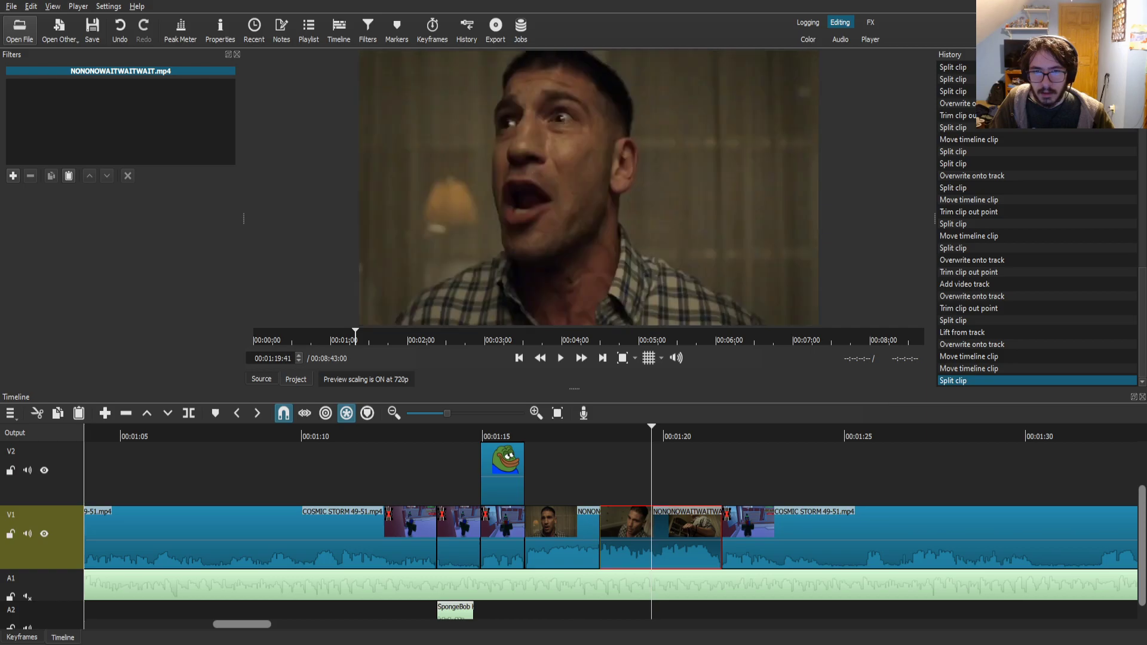
pyautogui.press('s')
# - Play the last NONONOWAITWAITWAIT.mp4 part and split it at the low-angle shot at 00:01:21:27
pyautogui.click(675, 537)
pyautogui.click(668, 433)
pyautogui.press('space')
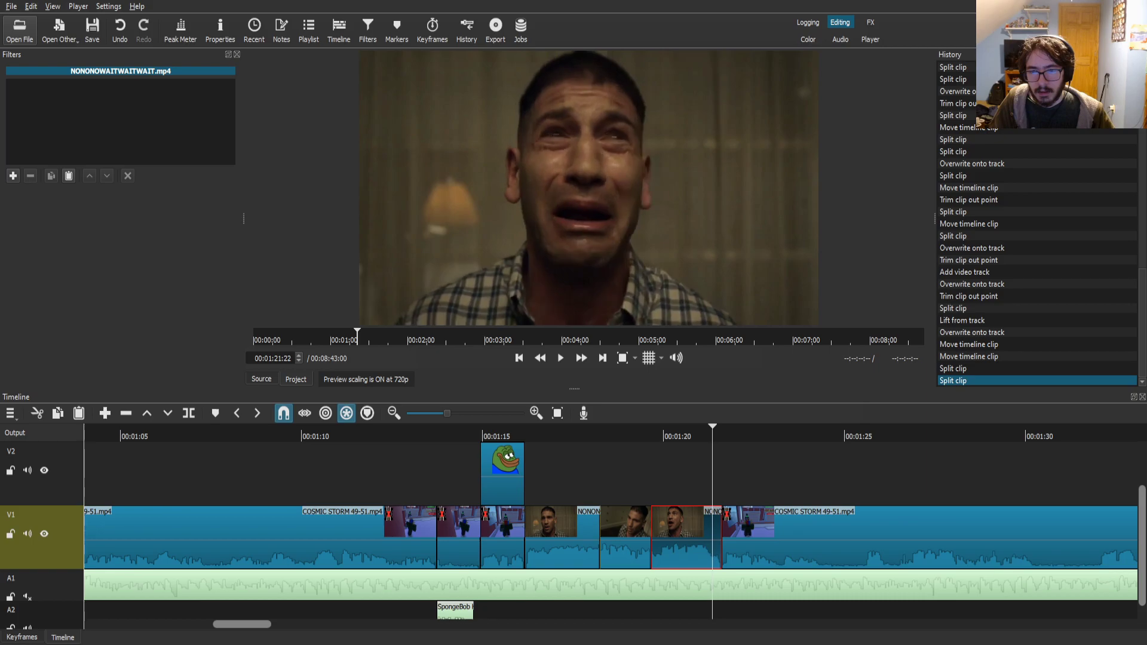
pyautogui.press('s')
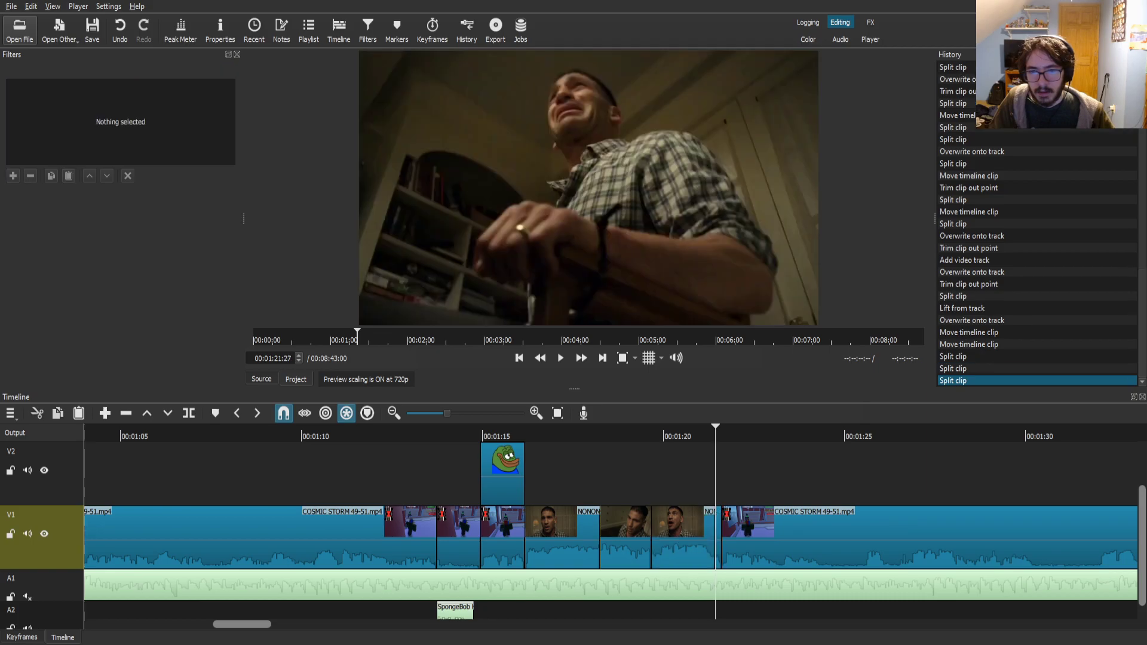
pyautogui.moveTo(791, 519); pyautogui.dragTo(757, 521)
pyautogui.press('space')
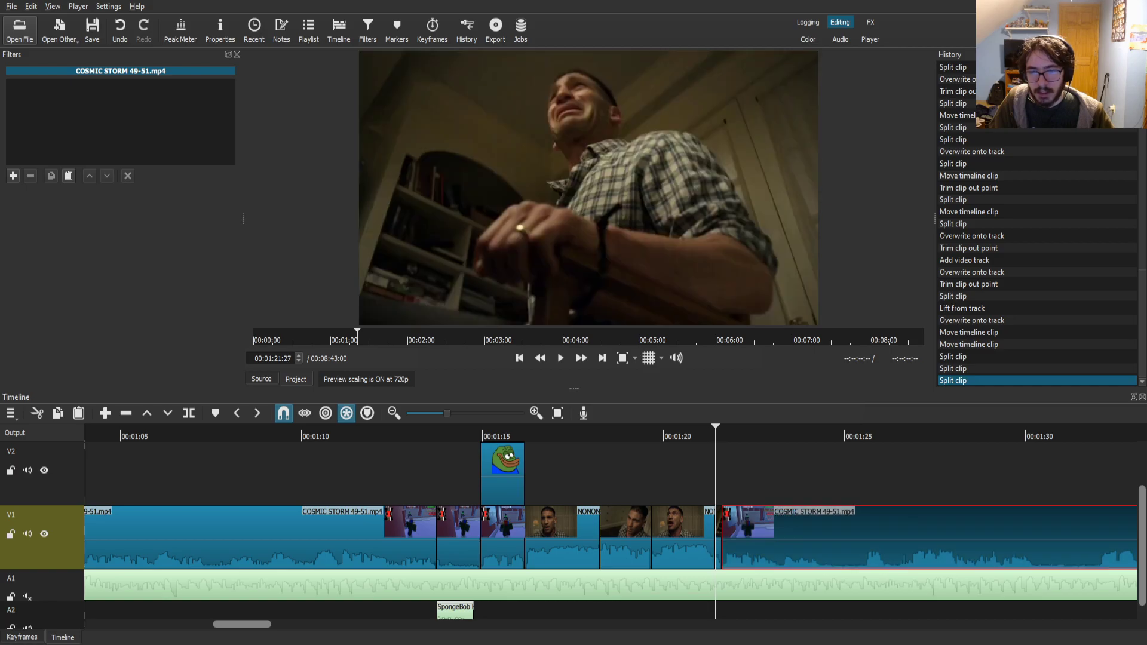
# - Step frame by frame across the split at 00:01:21:27 to check the final low-angle shot
pyautogui.moveTo(720, 435); pyautogui.dragTo(711, 435)
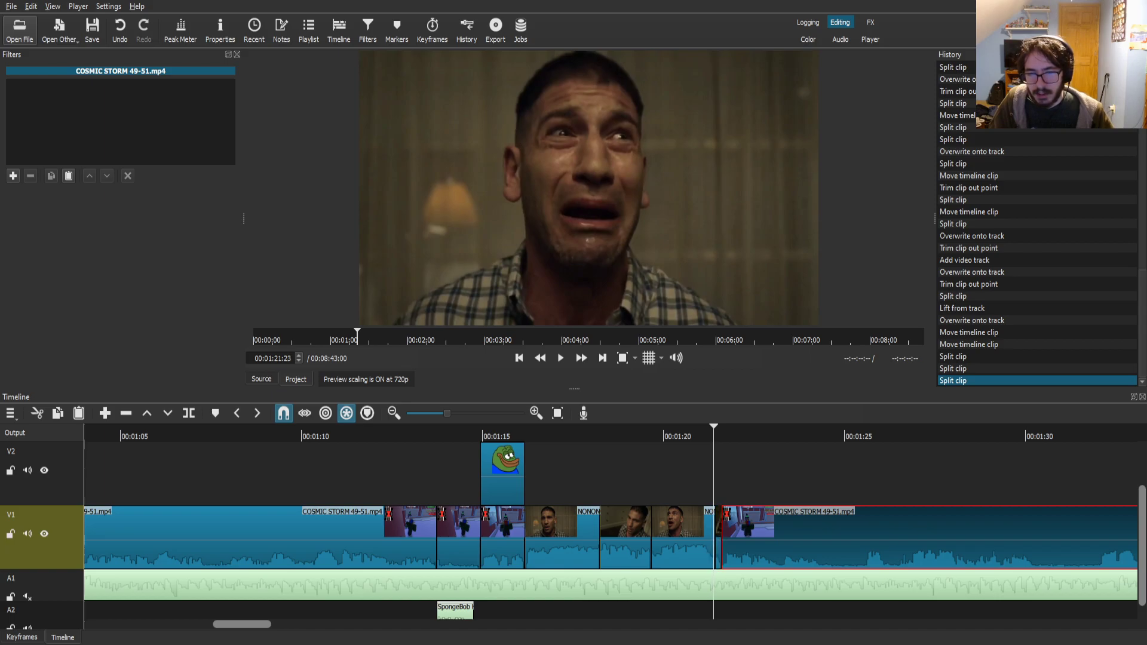
pyautogui.press('Right')
pyautogui.press('Right')
pyautogui.press('Right')
pyautogui.press('Right')
pyautogui.press('Right')
pyautogui.press('Right')
pyautogui.press('Right')
pyautogui.press('Right')
pyautogui.press('Right')
pyautogui.press('Right')
pyautogui.press('Right')
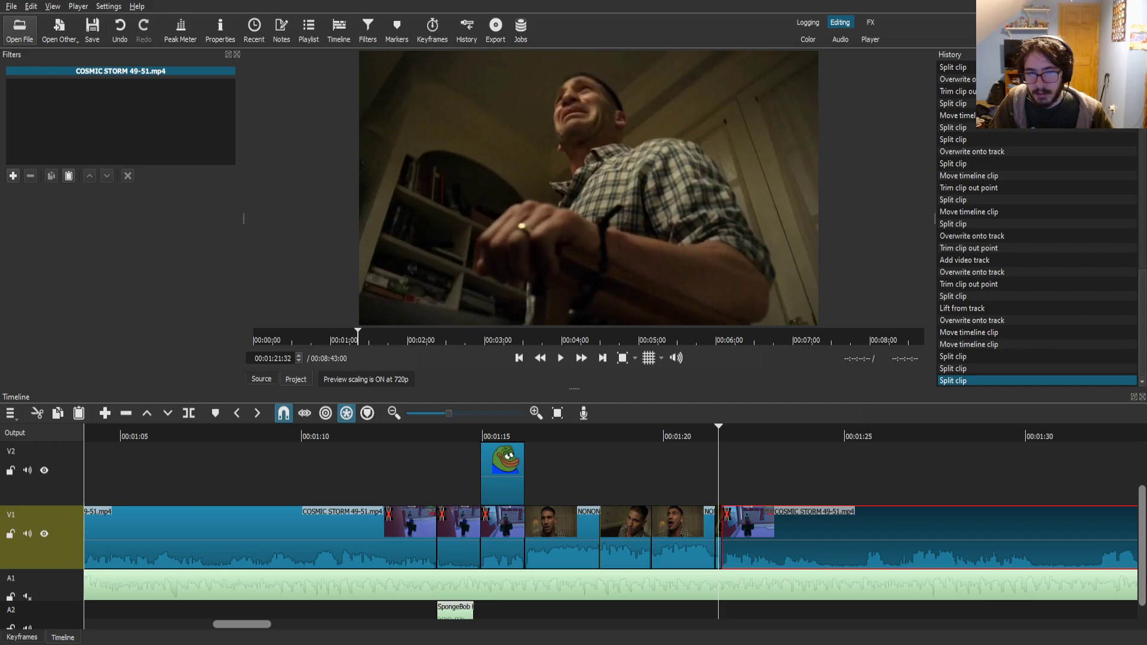
# - Add a Text: Simple filter to the short final NONONOWAITWAITWAIT.mp4 piece with the text "Editing Sheep"
pyautogui.hotkey('ctrl', '=')
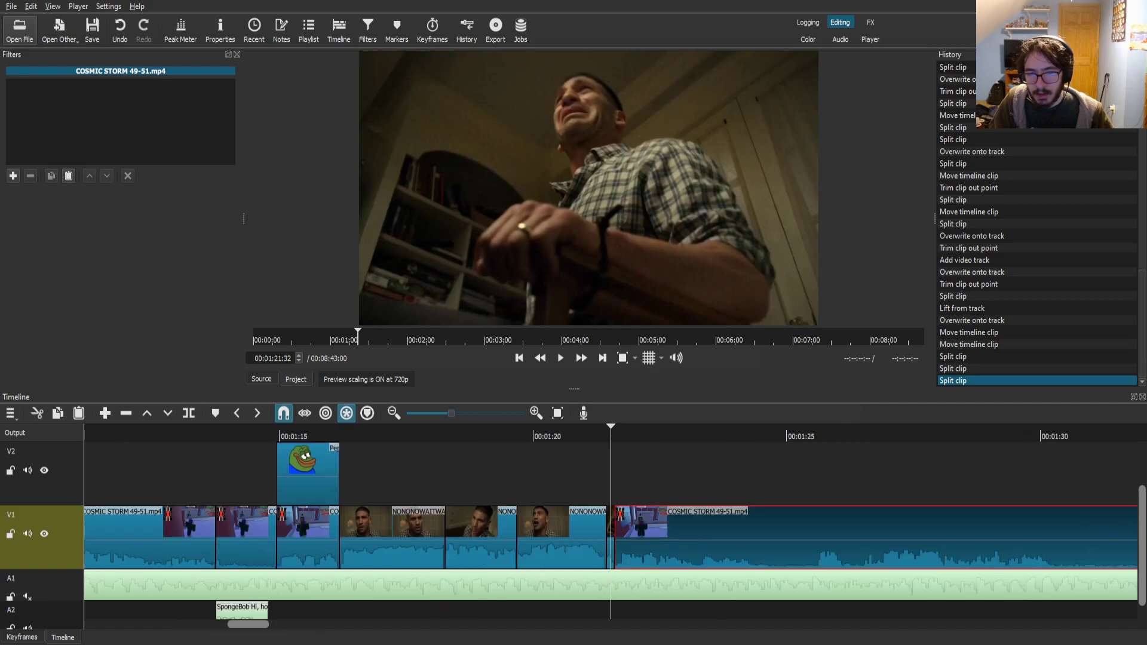
pyautogui.click(611, 550)
pyautogui.click(13, 175)
pyautogui.write('text')
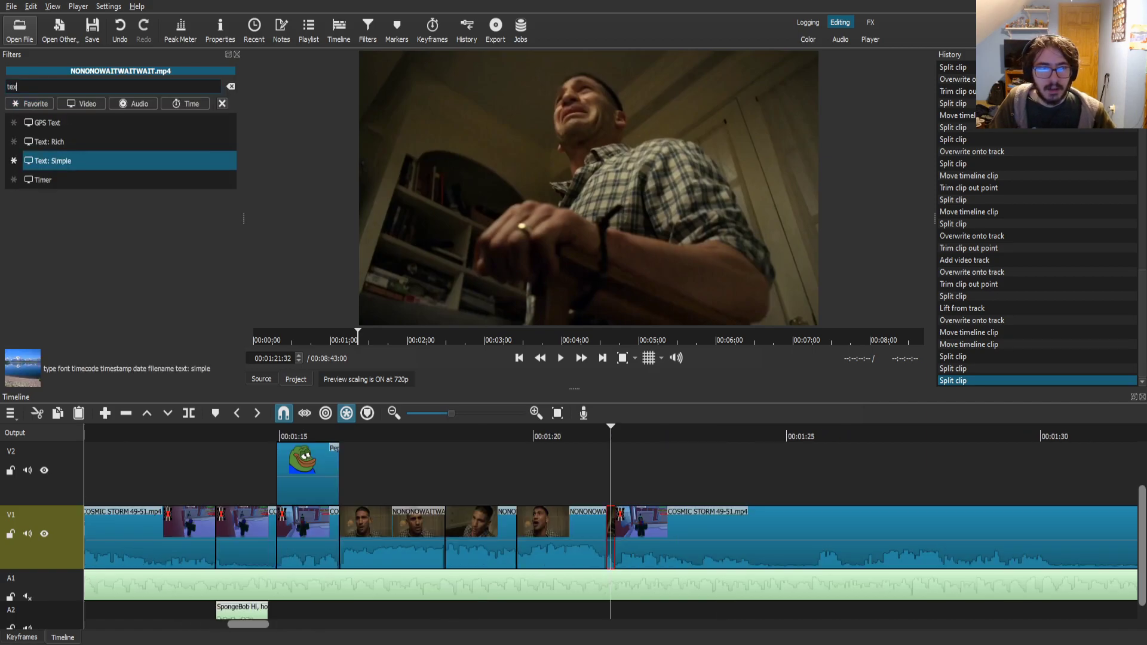
pyautogui.click(54, 160)
pyautogui.click(78, 215)
pyautogui.hotkey('ctrl', 'a')
pyautogui.write('Edi')
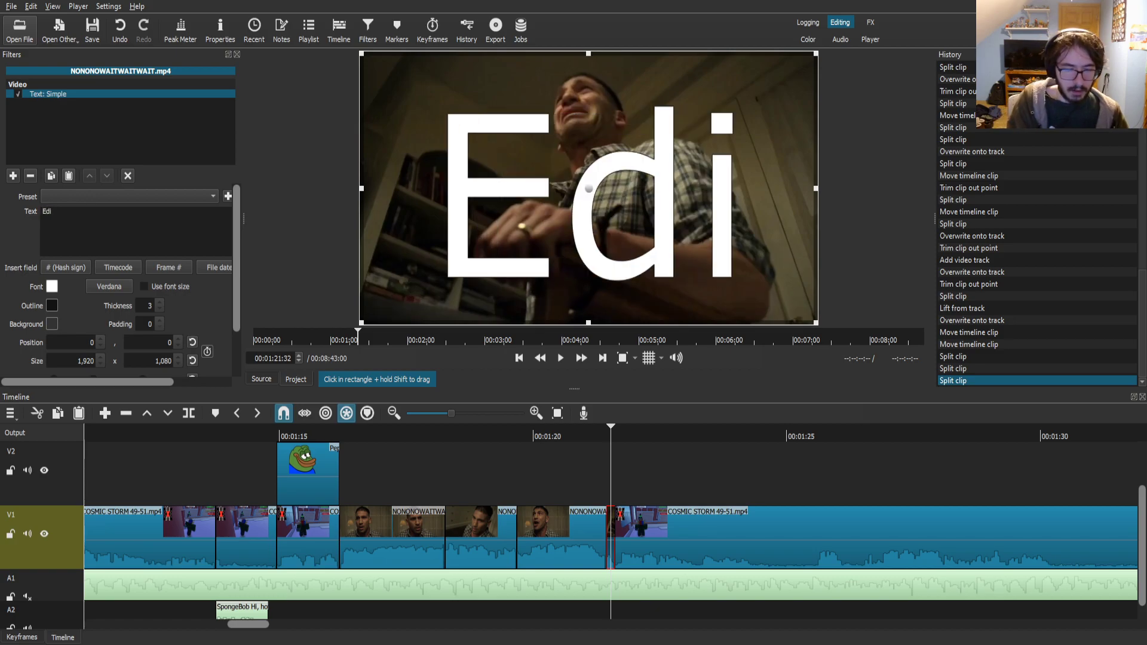
pyautogui.write('ting Sheep')
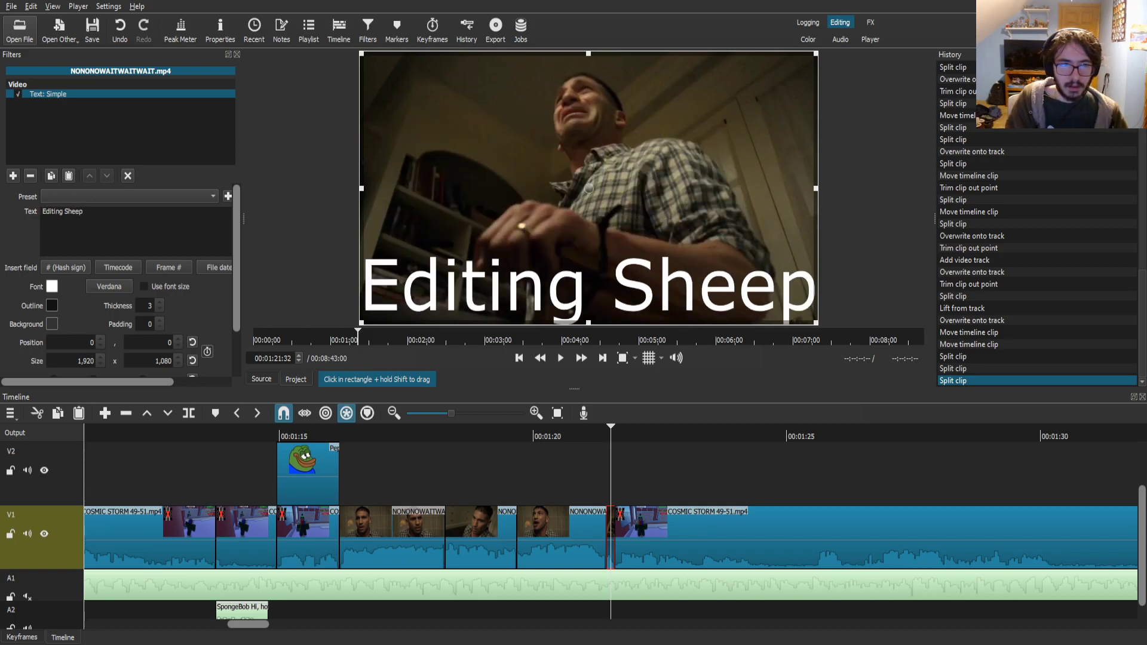
pyautogui.press('Return')
pyautogui.write('realzin')
pyautogui.press('BackSpace')
pyautogui.press('BackSpace')
pyautogui.press('BackSpace')
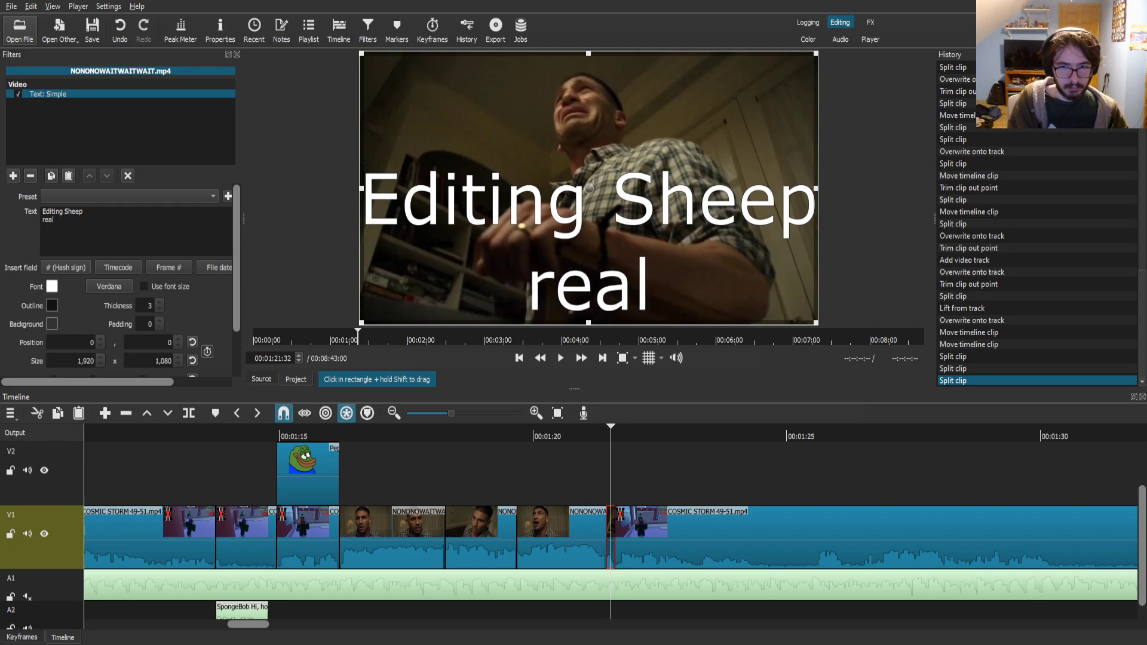
pyautogui.write('iz')
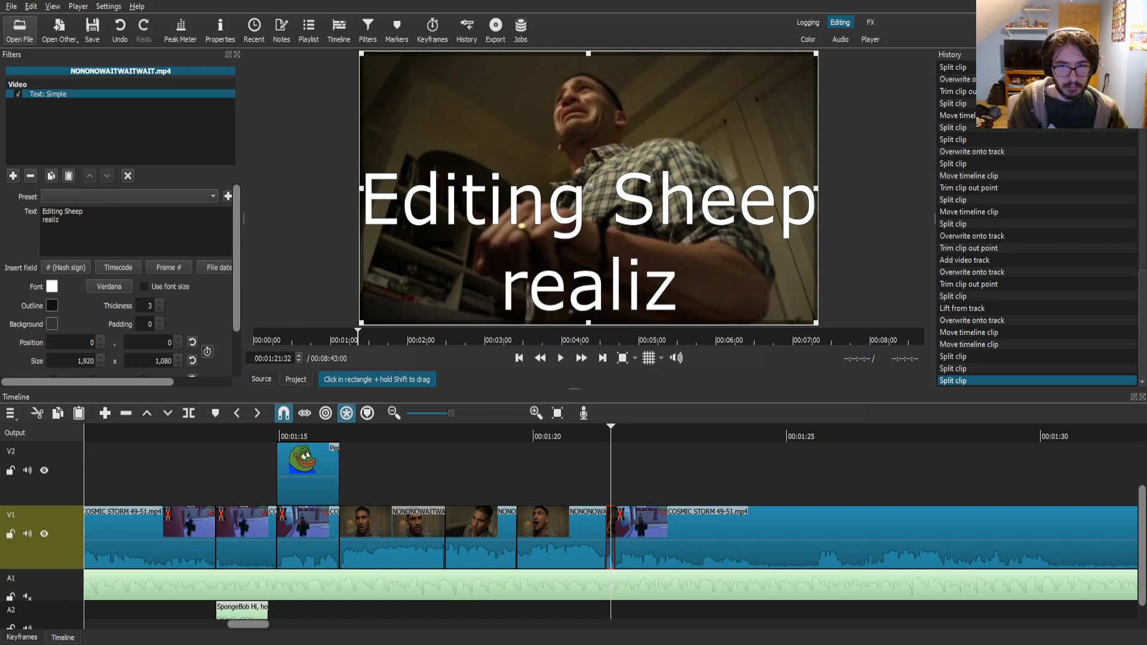
pyautogui.write('ing')
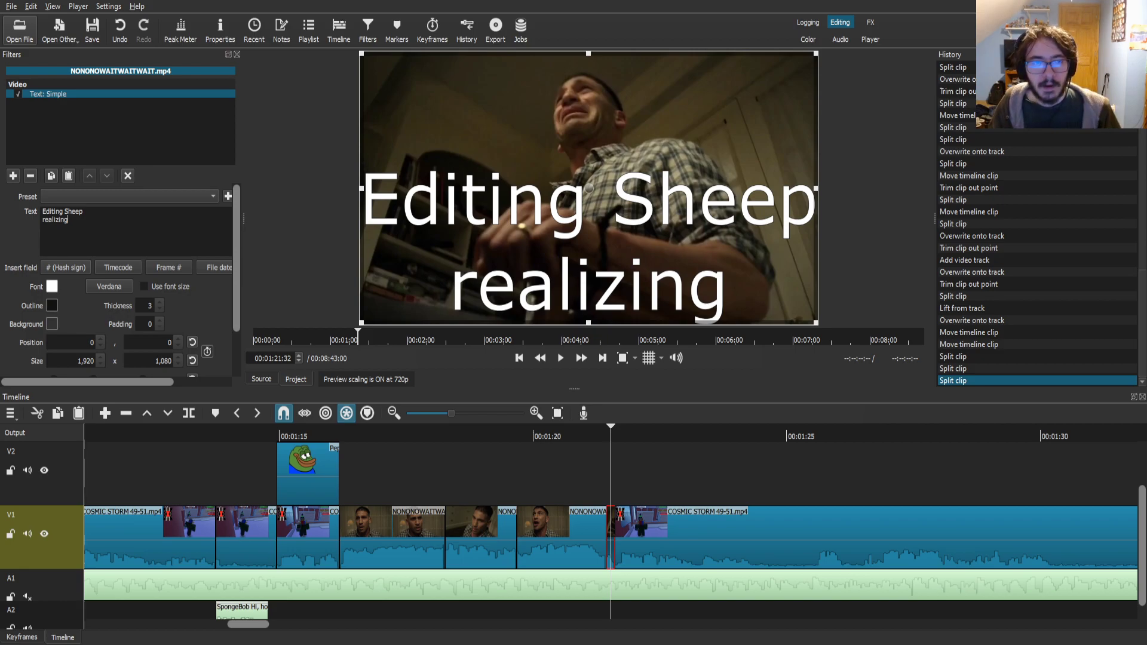
pyautogui.write('Past ')
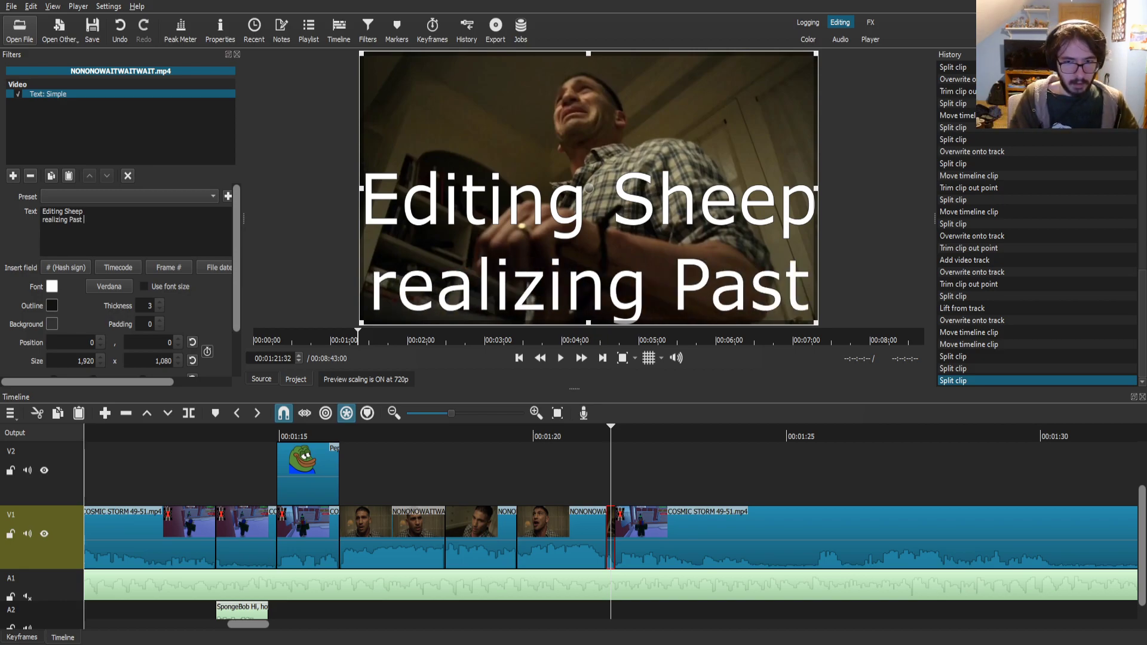
pyautogui.write('Shee')
pyautogui.press('BackSpace')
pyautogui.press('BackSpace')
pyautogui.press('BackSpace')
pyautogui.press('BackSpace')
pyautogui.press('BackSpace')
pyautogui.press('BackSpace')
pyautogui.press('BackSpace')
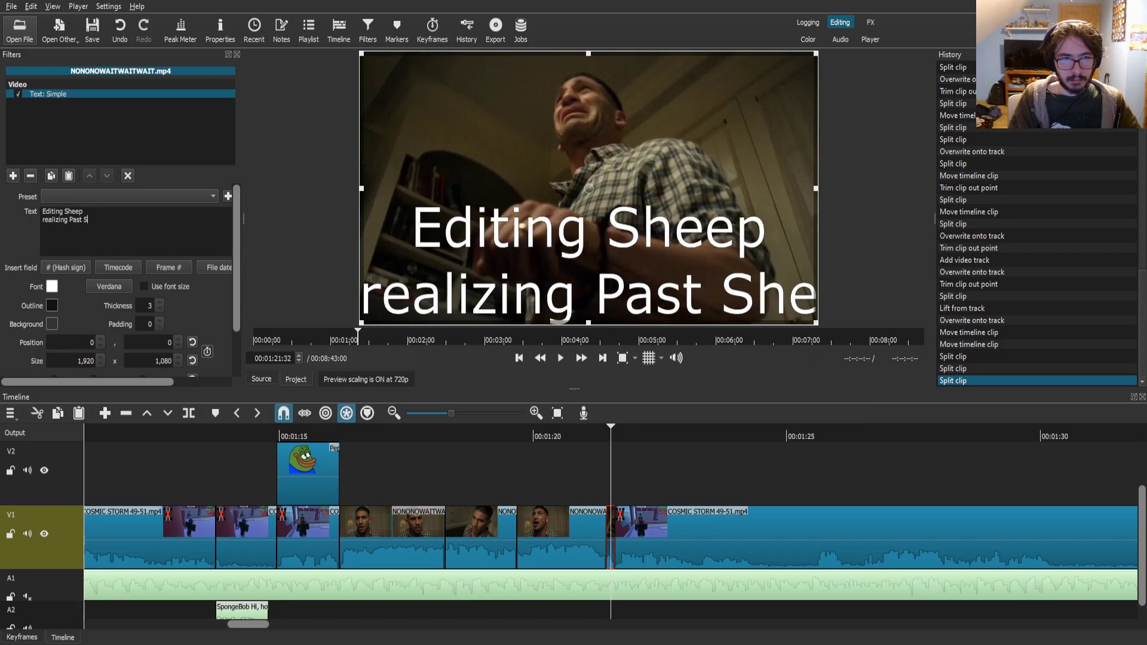
pyautogui.press('BackSpace')
pyautogui.press('BackSpace')
pyautogui.write('whats hap')
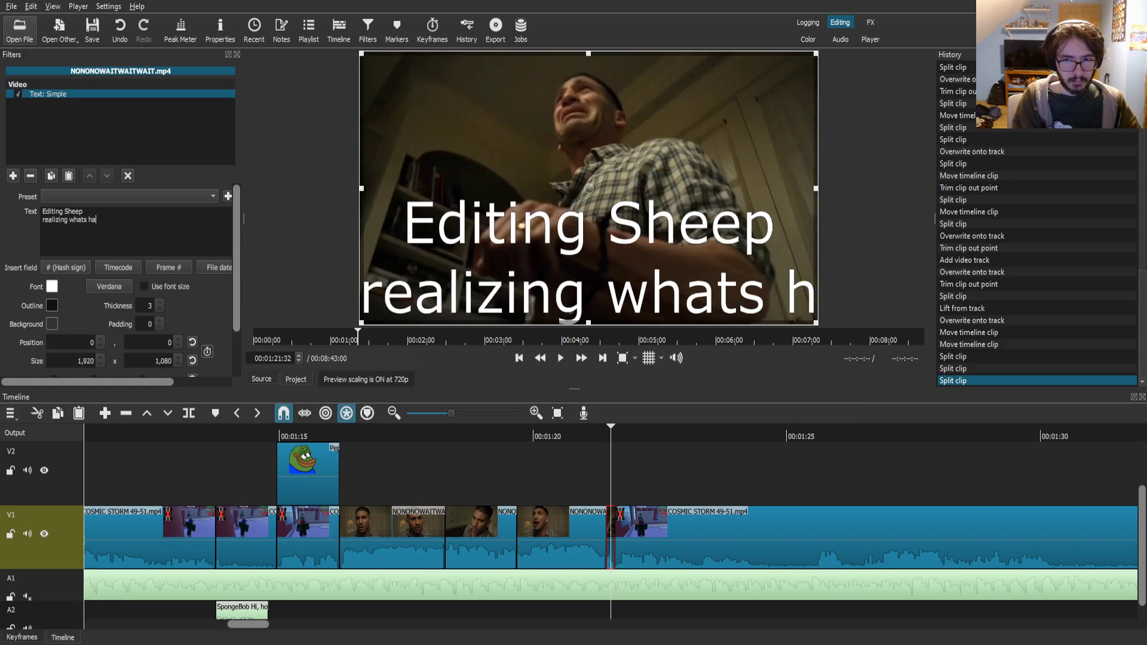
pyautogui.press('BackSpace')
pyautogui.press('BackSpace')
pyautogui.press('BackSpace')
pyautogui.press('Return')
pyautogui.write('about')
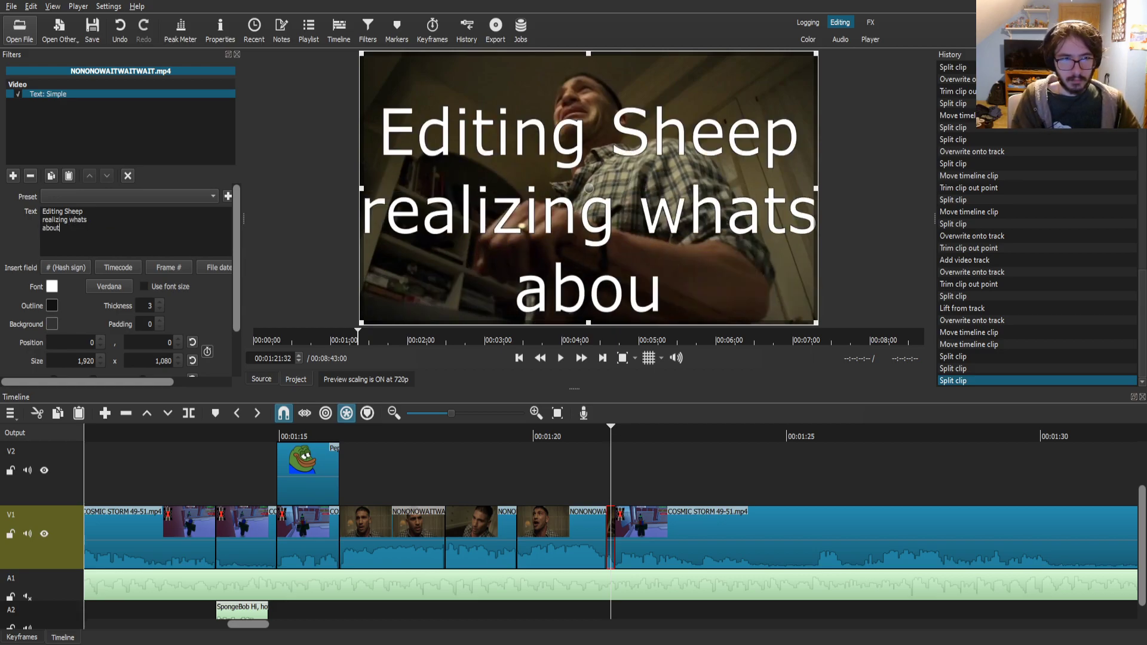
pyautogui.write(' to happen')
pyautogui.press('BackSpace')
pyautogui.press('BackSpace')
pyautogui.press('BackSpace')
pyautogui.press('BackSpace')
pyautogui.press('BackSpace')
pyautogui.press('BackSpace')
pyautogui.press('BackSpace')
pyautogui.press('BackSpace')
pyautogui.press('BackSpace')
pyautogui.press('BackSpace')
pyautogui.press('BackSpace')
pyautogui.press('BackSpace')
pyautogui.press('BackSpace')
pyautogui.press('BackSpace')
pyautogui.press('BackSpace')
pyautogui.press('BackSpace')
pyautogui.press('BackSpace')
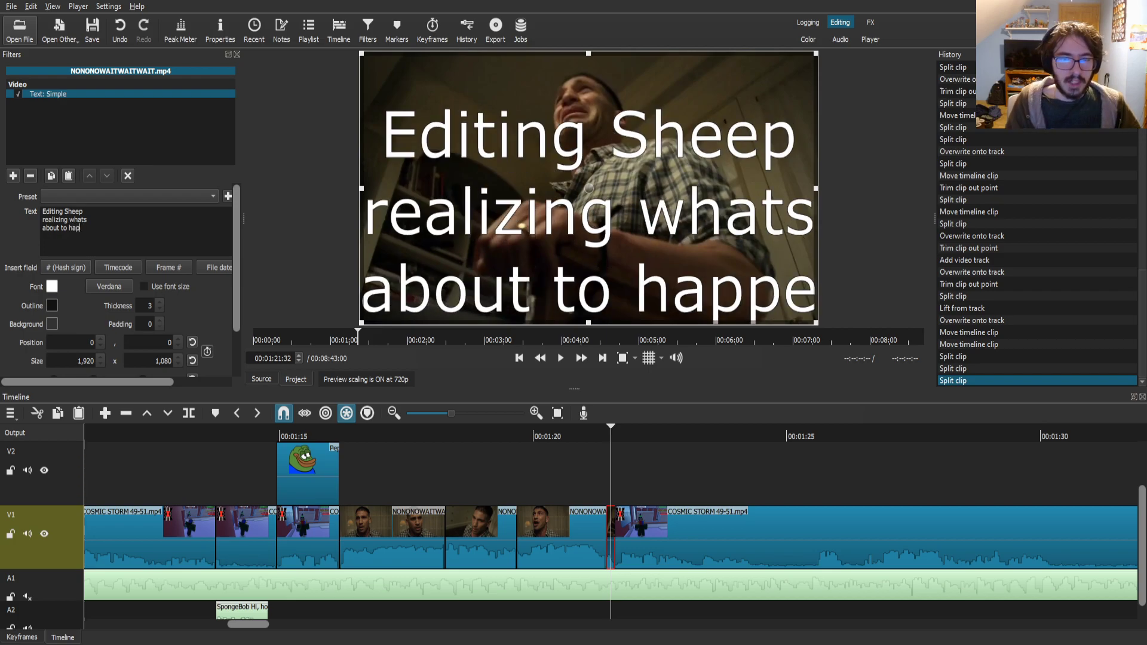
pyautogui.press('BackSpace')
pyautogui.press('BackSpace')
pyautogui.press('BackSpace')
pyautogui.press('BackSpace')
pyautogui.press('BackSpace')
pyautogui.press('BackSpace')
pyautogui.press('BackSpace')
pyautogui.press('BackSpace')
pyautogui.press('BackSpace')
pyautogui.press('BackSpace')
pyautogui.press('BackSpace')
pyautogui.press('BackSpace')
pyautogui.press('BackSpace')
pyautogui.press('BackSpace')
pyautogui.press('BackSpace')
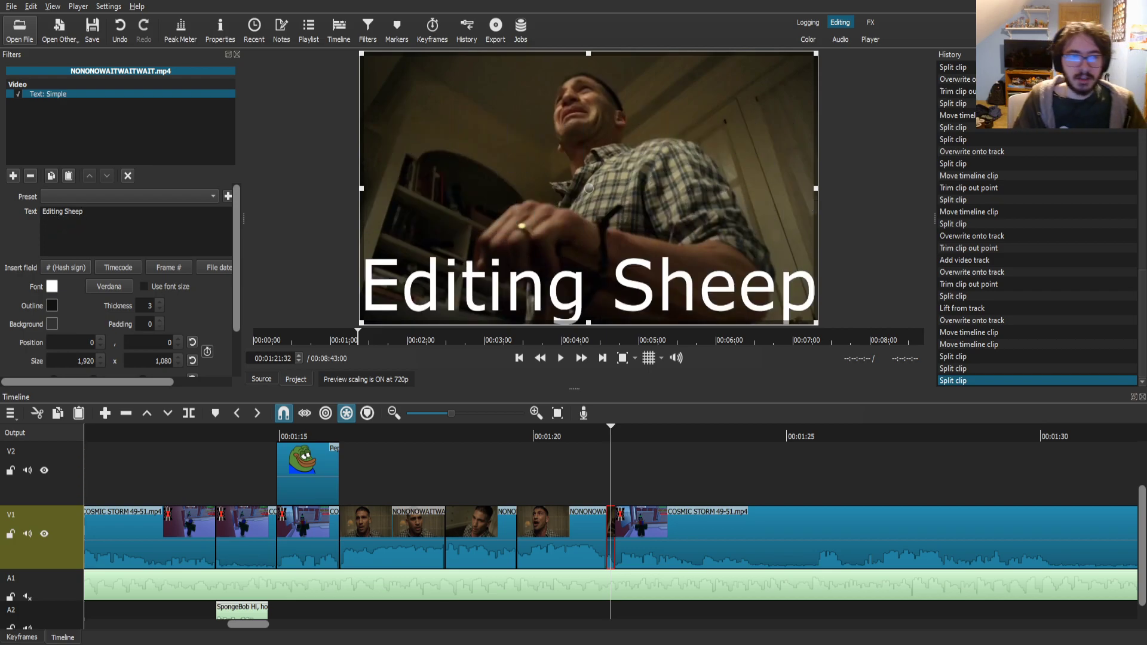
# - Add "knowing" as the caption's second line, and resize its text box to 947 x 312 at position 486, 337
pyautogui.press('Return')
pyautogui.write('knowing')
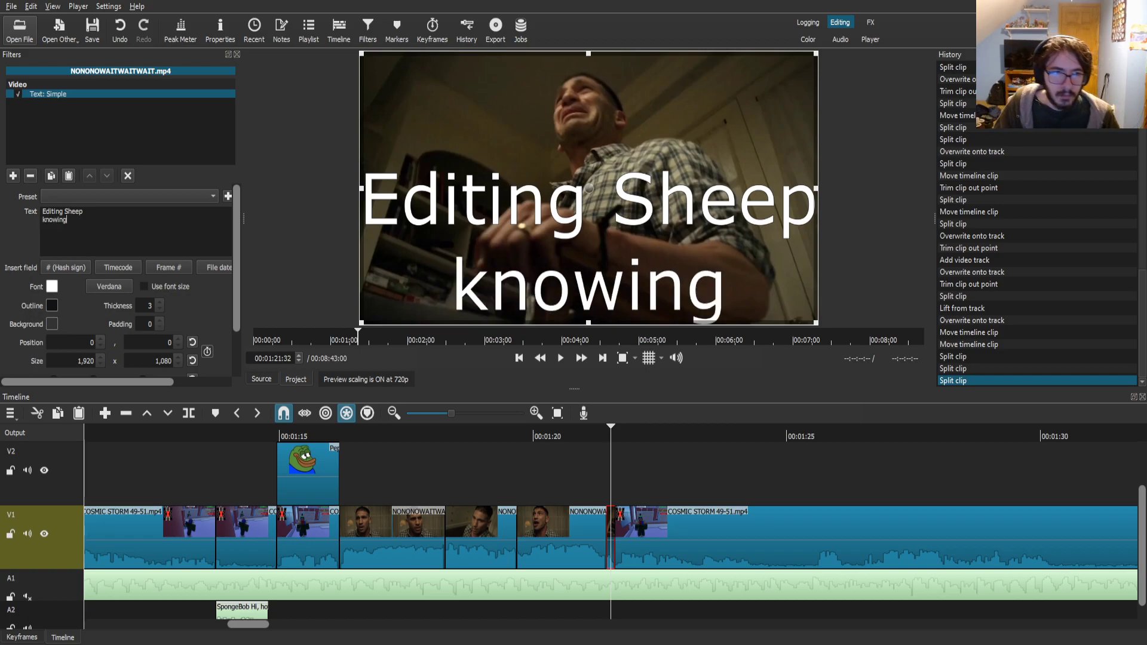
pyautogui.moveTo(360, 52); pyautogui.dragTo(594, 248)
pyautogui.moveTo(706, 286); pyautogui.dragTo(589, 177)
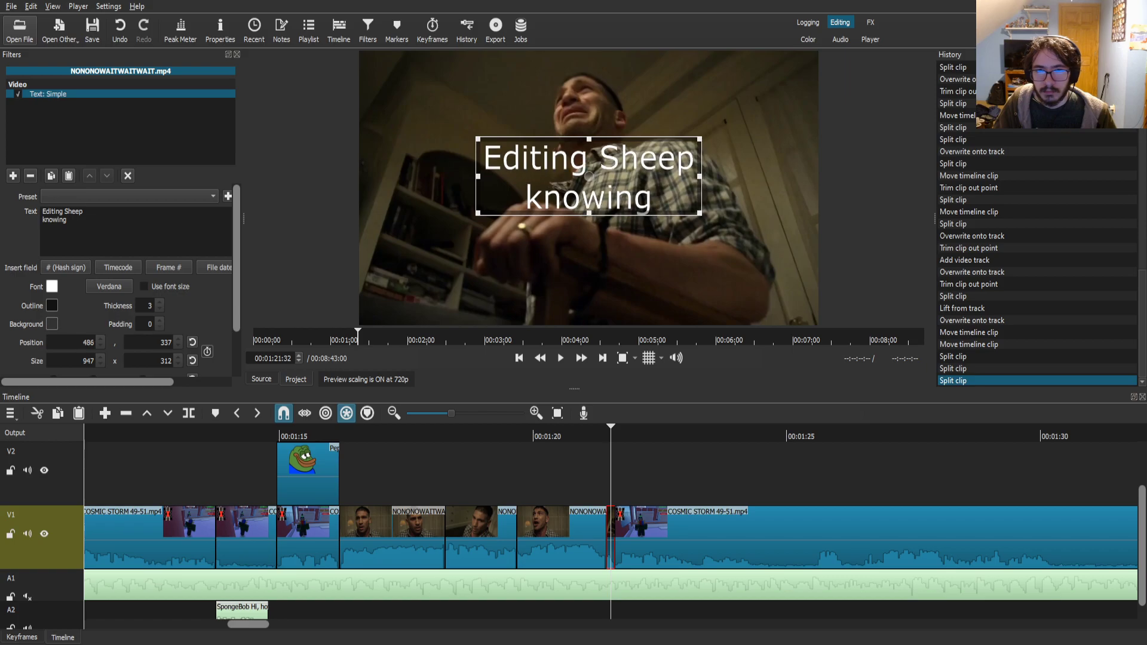
# - Set the caption's outline thickness to 20 and its font color to green
pyautogui.click(159, 302)
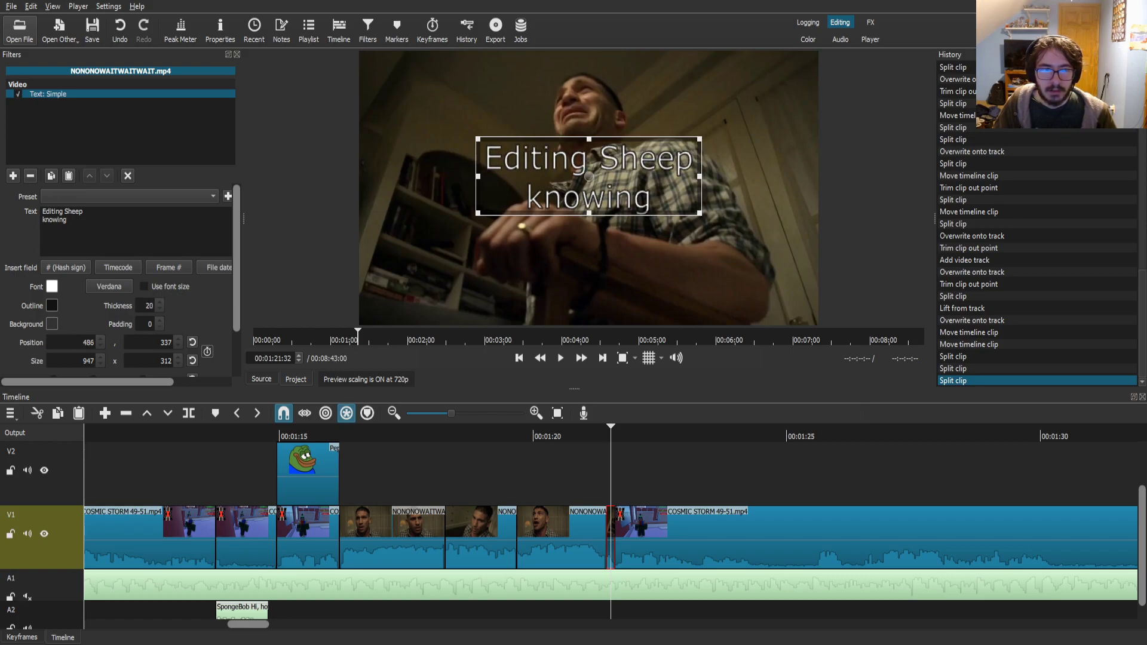
pyautogui.press('Return')
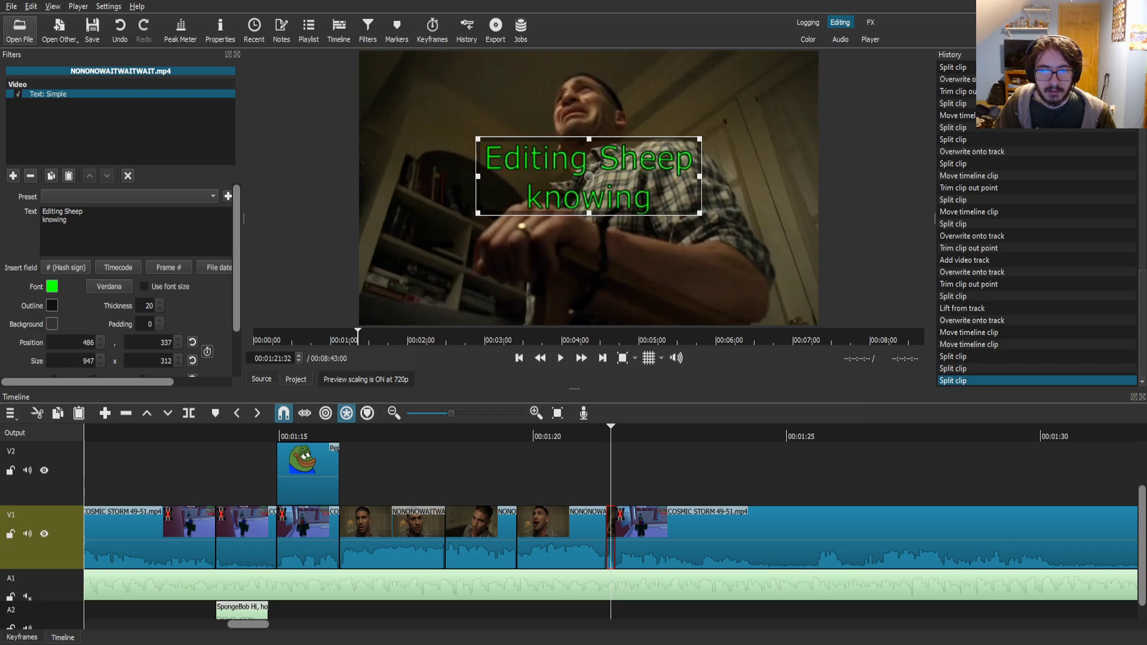
# - Copy the caption filter from the short final piece to the preceding NONONOWAITWAITWAIT.mp4 close-up and move its text to position 456, 766
pyautogui.click(561, 538)
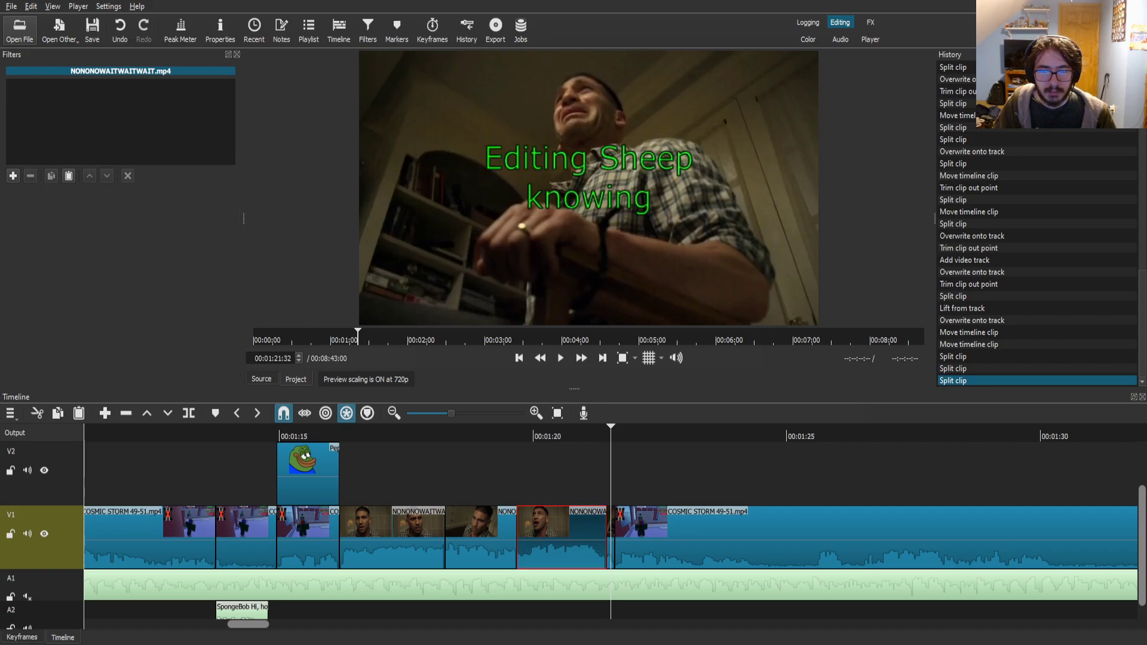
pyautogui.click(610, 538)
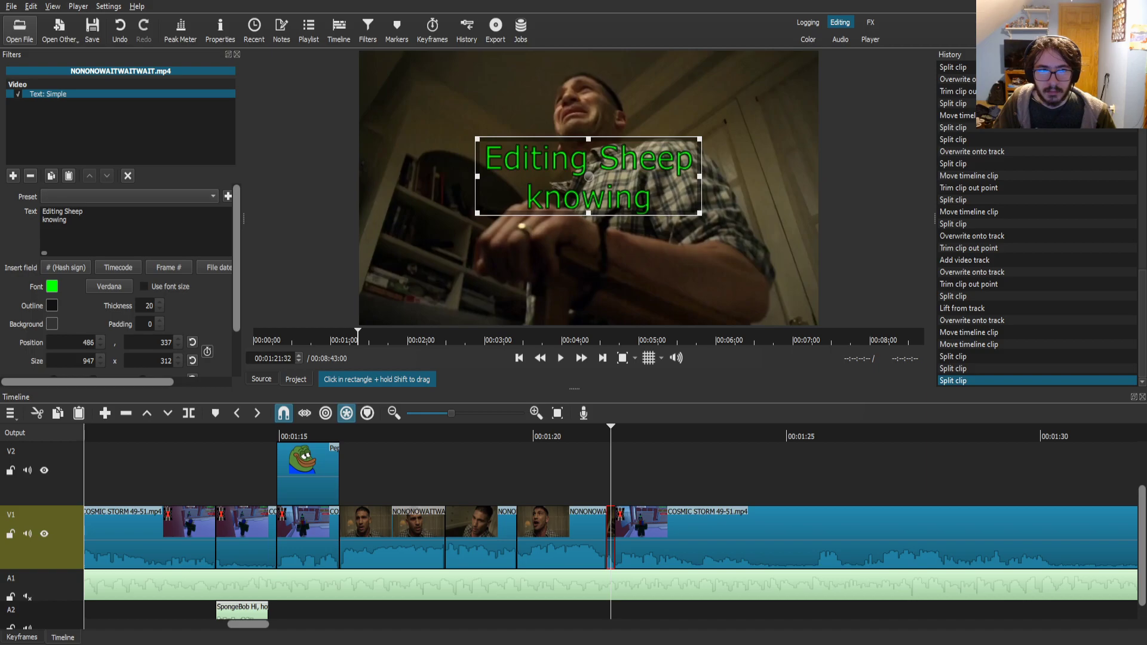
pyautogui.moveTo(571, 435); pyautogui.dragTo(566, 435)
pyautogui.click(565, 531)
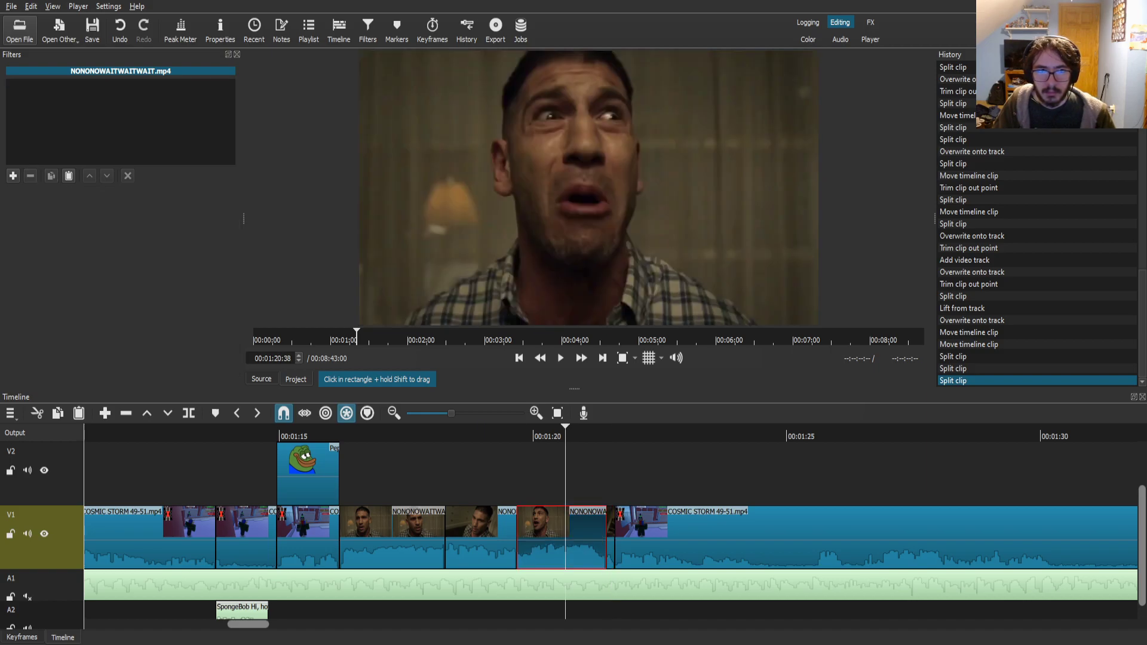
pyautogui.click(68, 176)
pyautogui.moveTo(589, 176); pyautogui.dragTo(581, 285)
# - Paste the caption filter onto the NONONOWAITWAITWAIT.mp4 piece at 00:01:19:06 and move its text to position 45, 761
pyautogui.moveTo(566, 435); pyautogui.dragTo(487, 435)
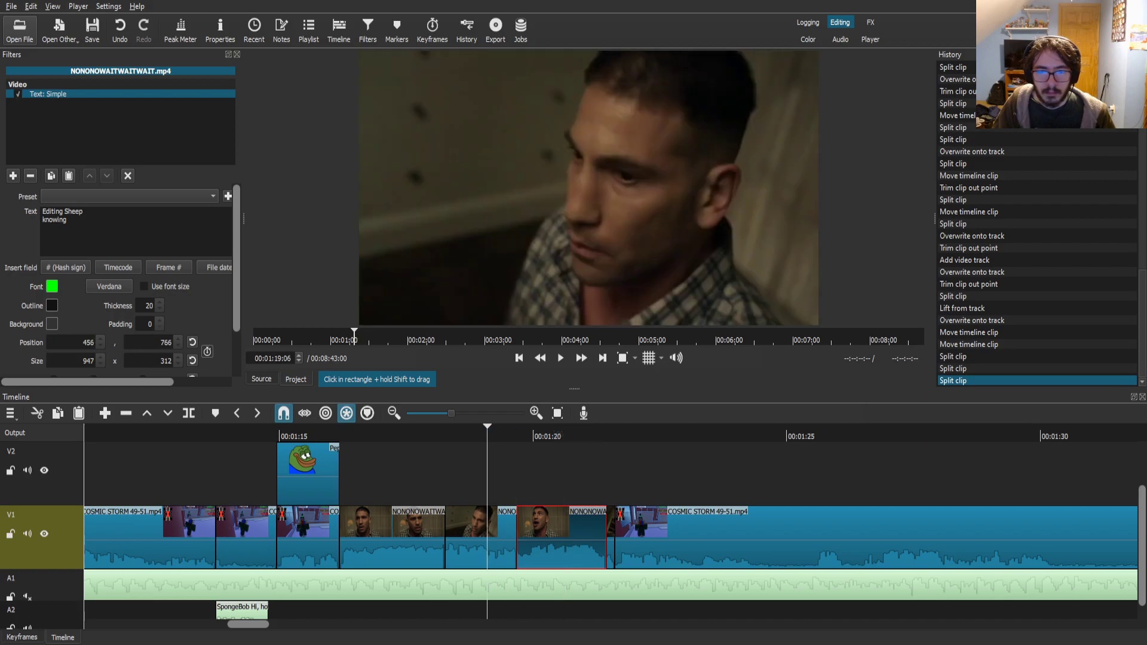
pyautogui.click(482, 542)
pyautogui.click(69, 176)
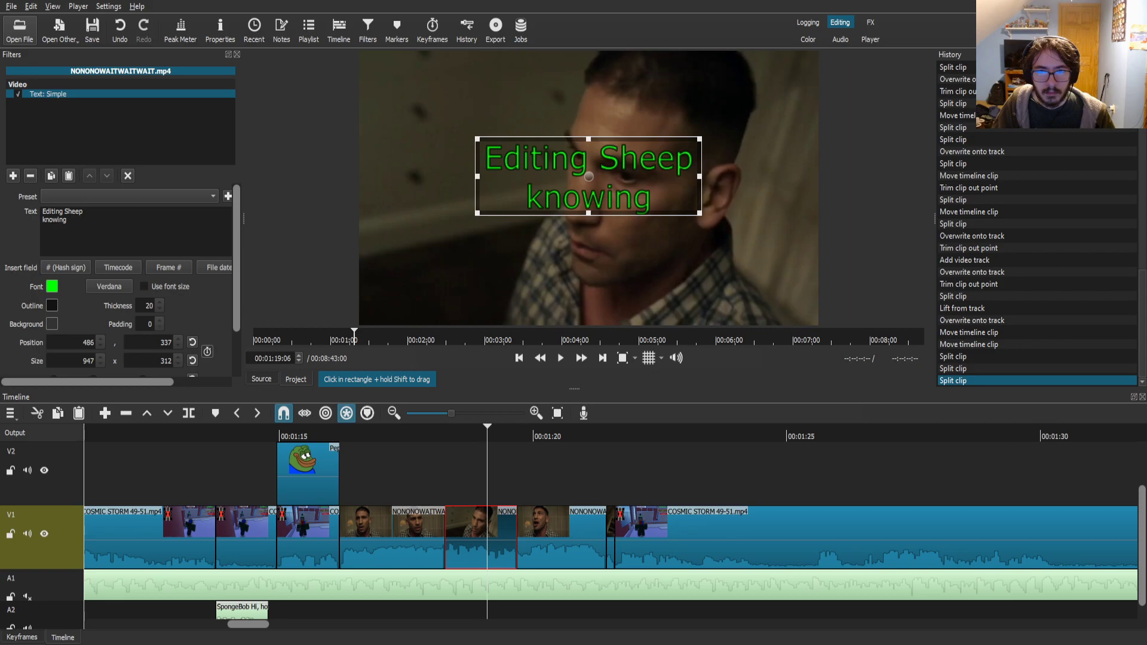
pyautogui.moveTo(588, 177); pyautogui.dragTo(483, 284)
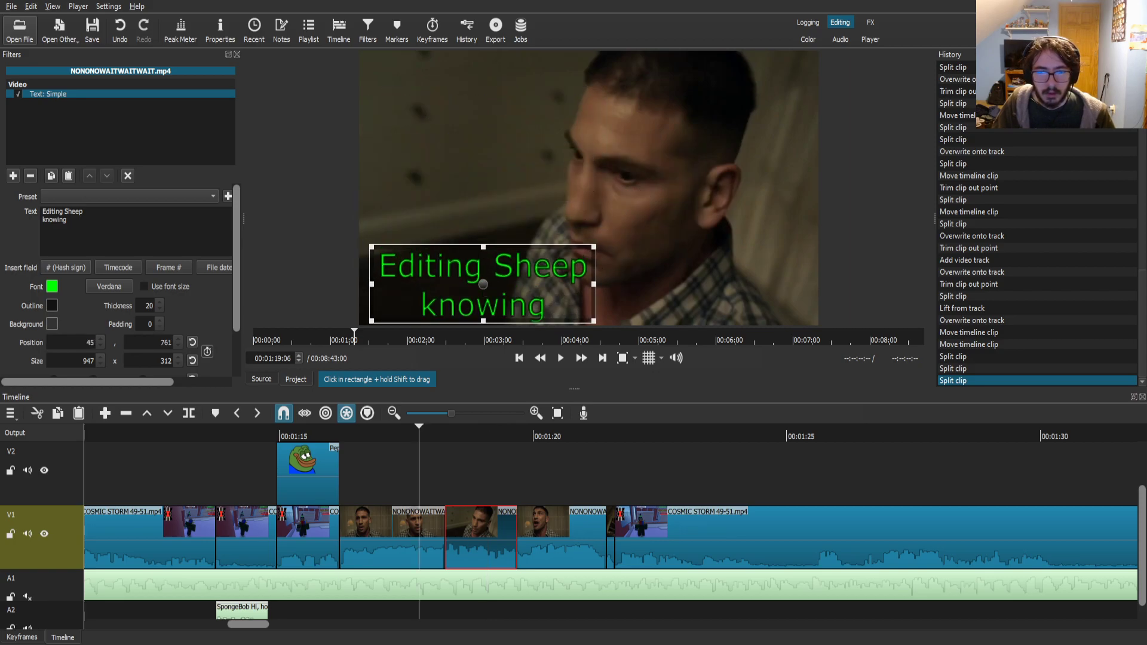
# - Copy the caption filter from the close-up after 00:01:20 to the first NONONOWAITWAITWAIT.mp4 piece, at 00:01:17:26
pyautogui.click(402, 526)
pyautogui.click(562, 538)
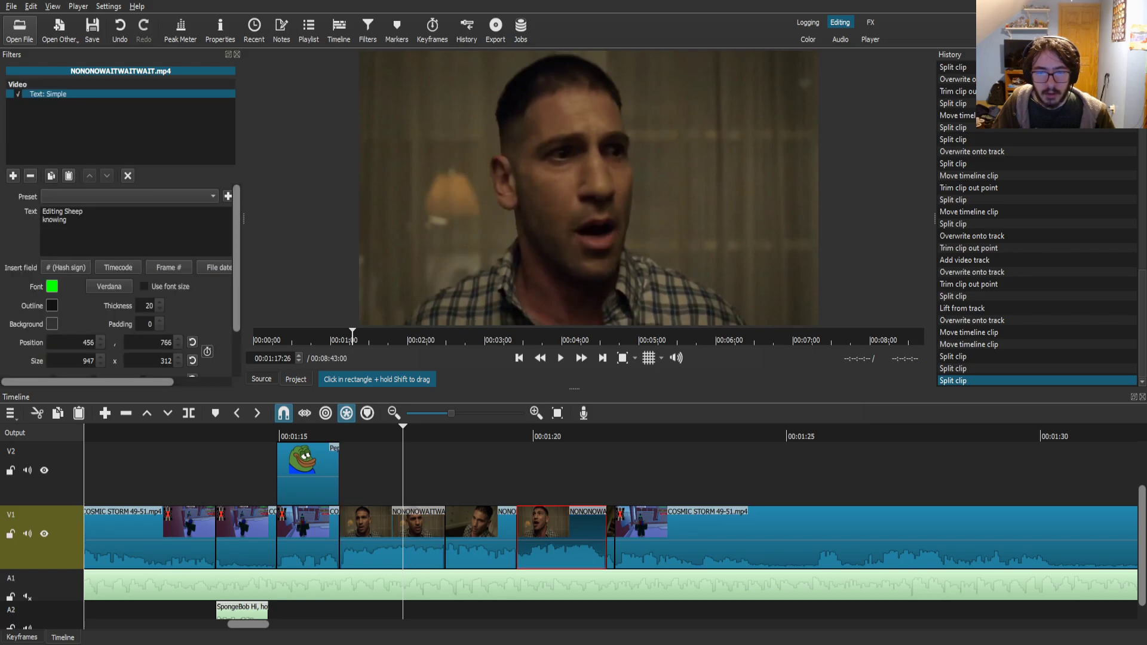
pyautogui.click(407, 528)
pyautogui.click(68, 176)
# - Play from the gameplay before the meme clip through all captioned pieces to check the captions and find the next gameplay moment
pyautogui.click(705, 534)
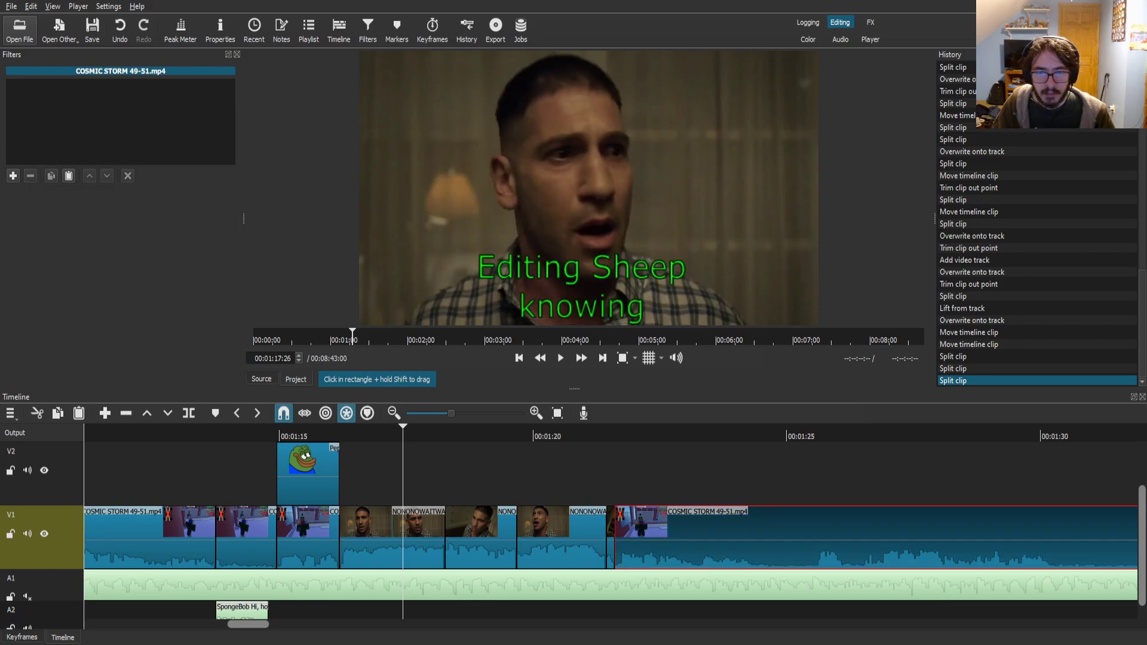
pyautogui.click(477, 436)
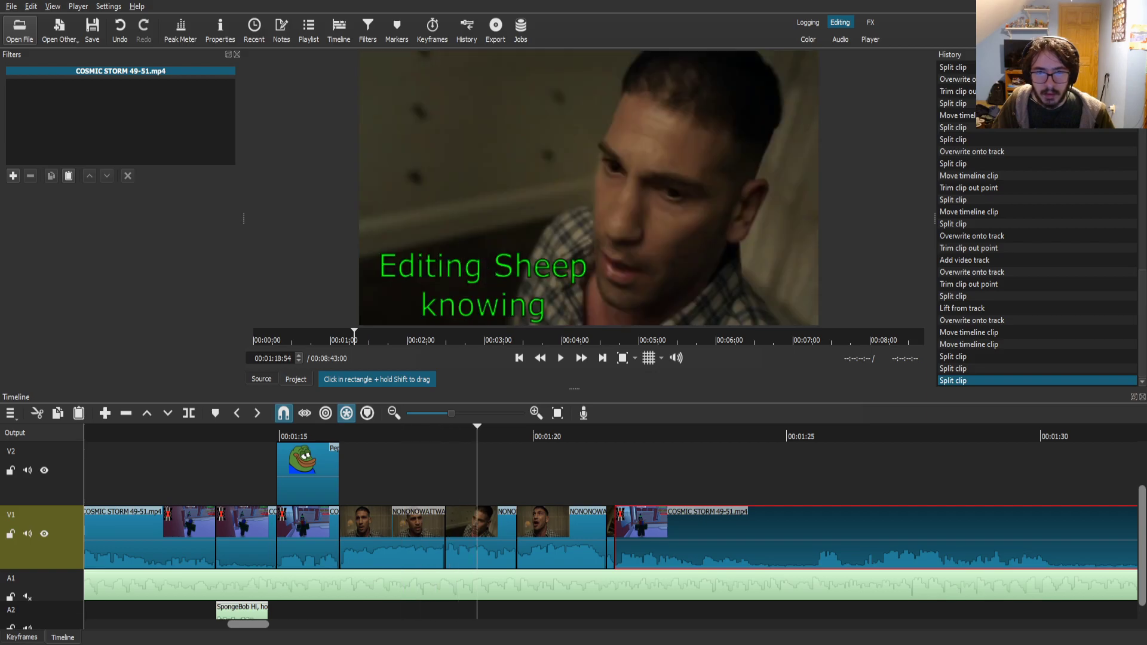
pyautogui.moveTo(476, 436); pyautogui.dragTo(193, 436)
pyautogui.press('space')
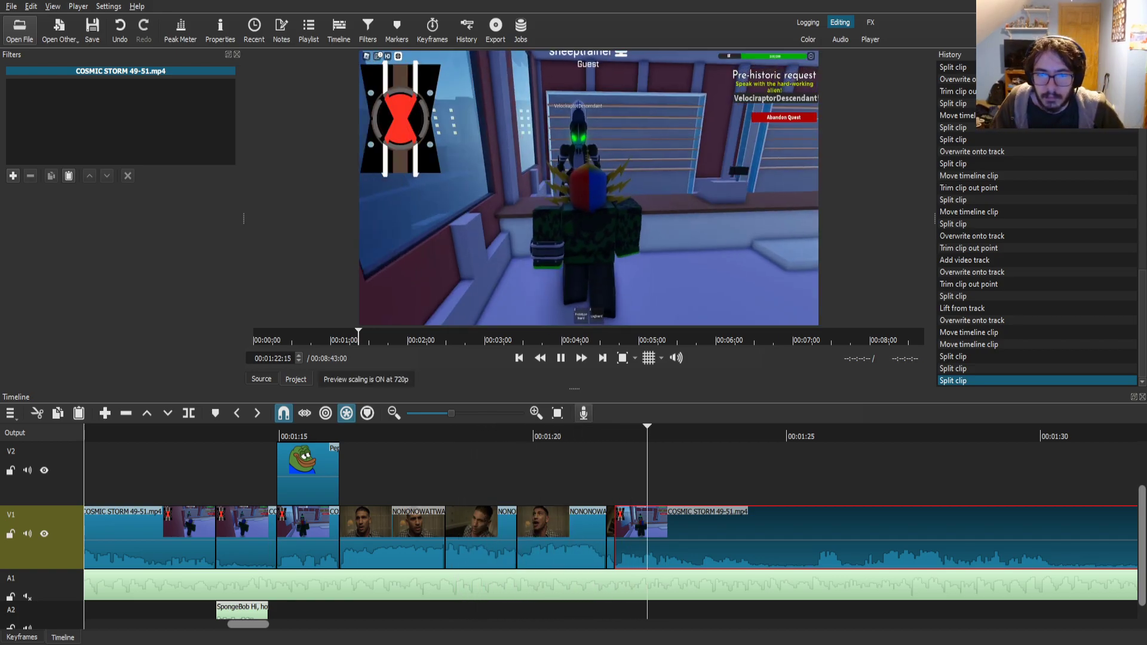
pyautogui.press('space')
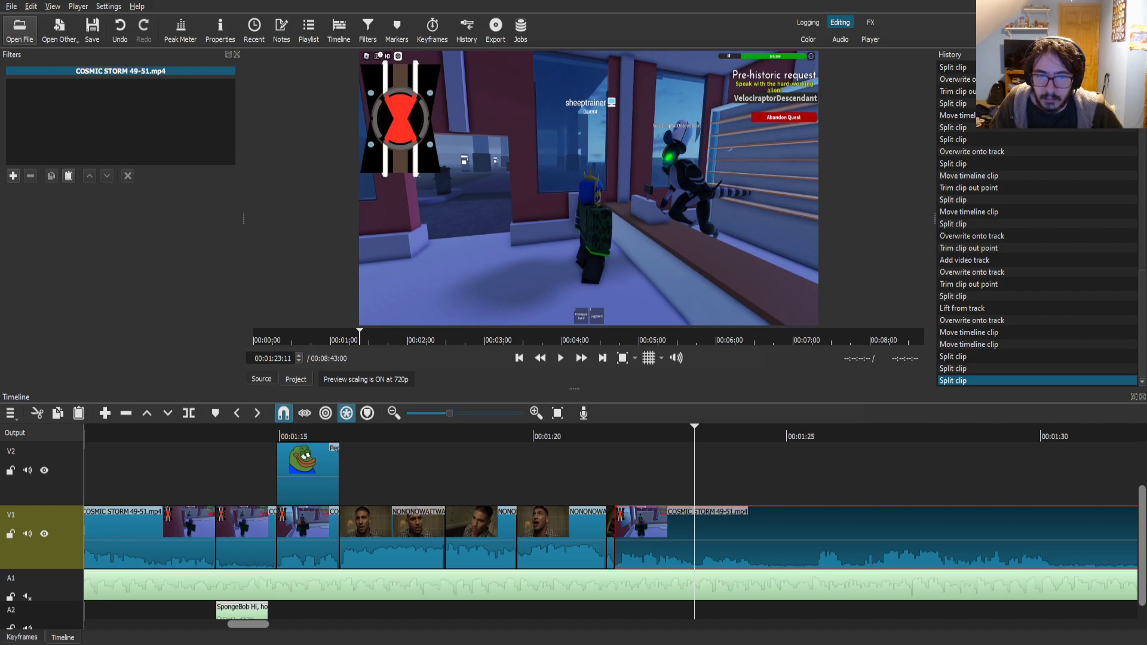
# - Replay the gameplay following the meme clip and split it at 00:01:23:15
pyautogui.press('-')
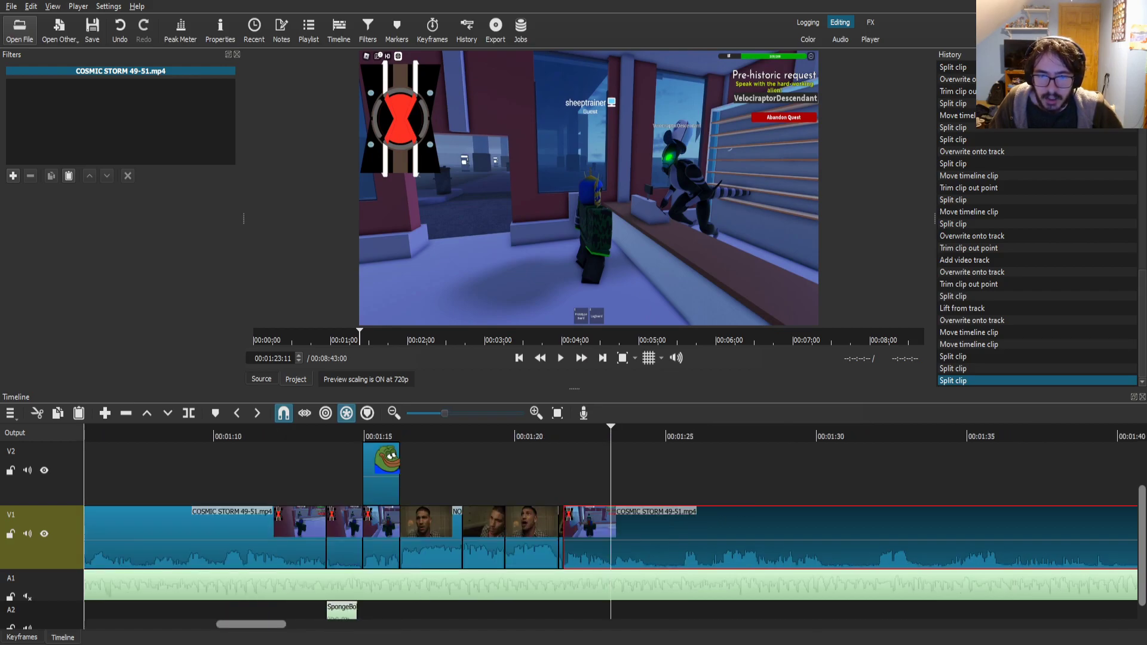
pyautogui.click(587, 436)
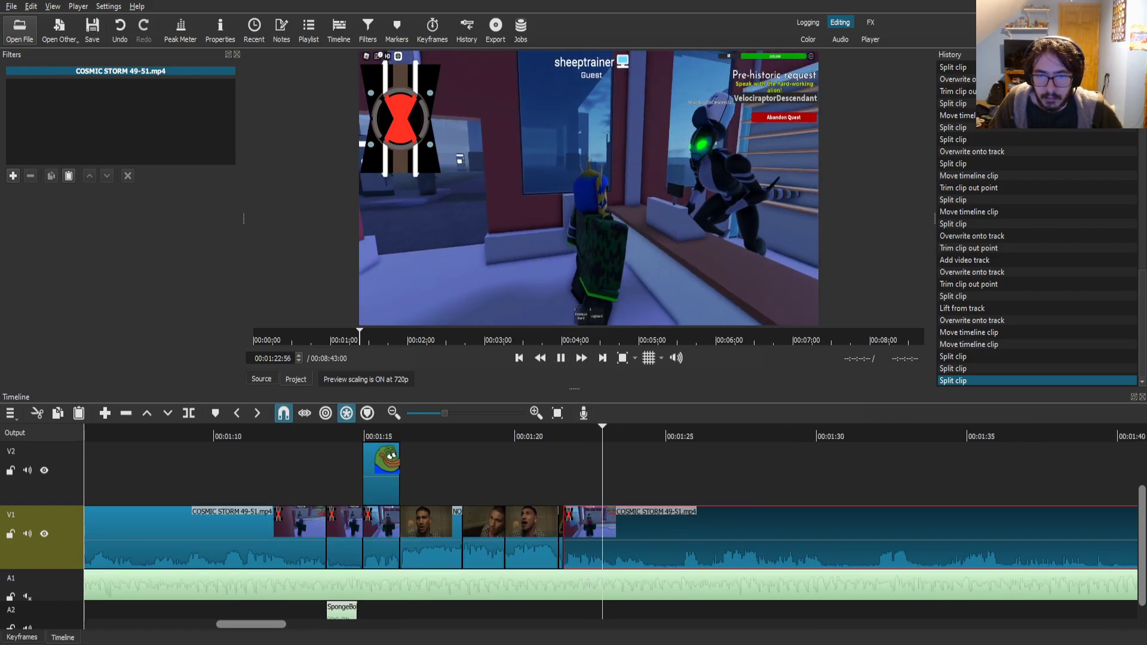
pyautogui.press('space')
pyautogui.press('s')
# - Add a Size, Position & Rotate filter to the gameplay piece before 00:01:23:15, zoomed to 230% at position -1555, -405
pyautogui.click(587, 539)
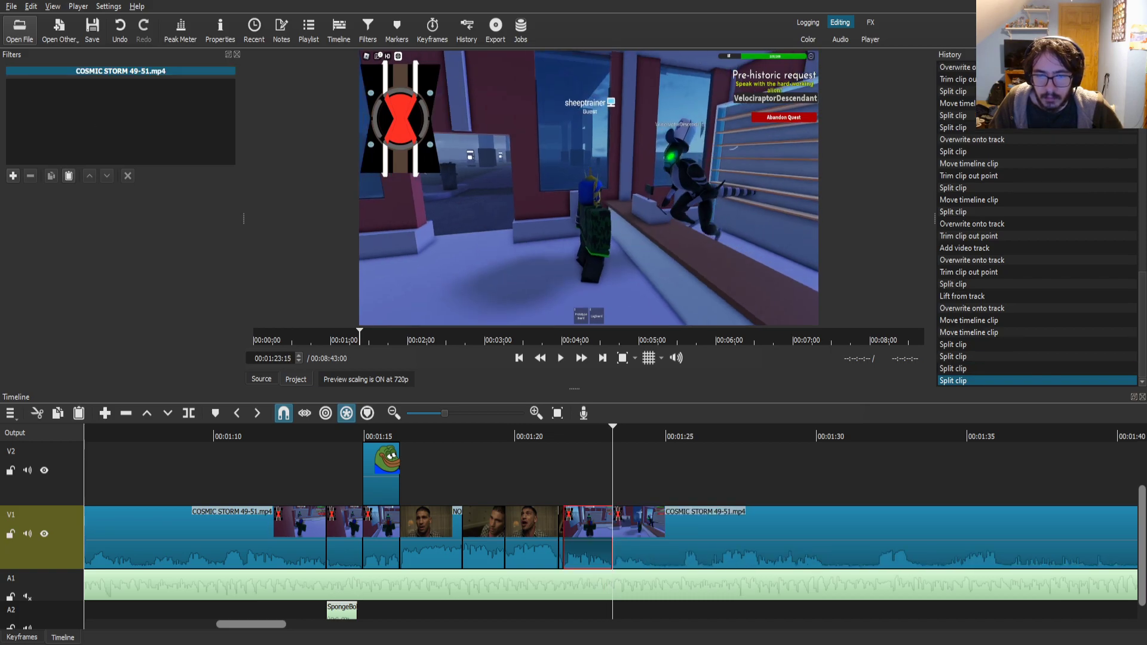
pyautogui.write('fsiz')
pyautogui.click(65, 143)
pyautogui.click(79, 251)
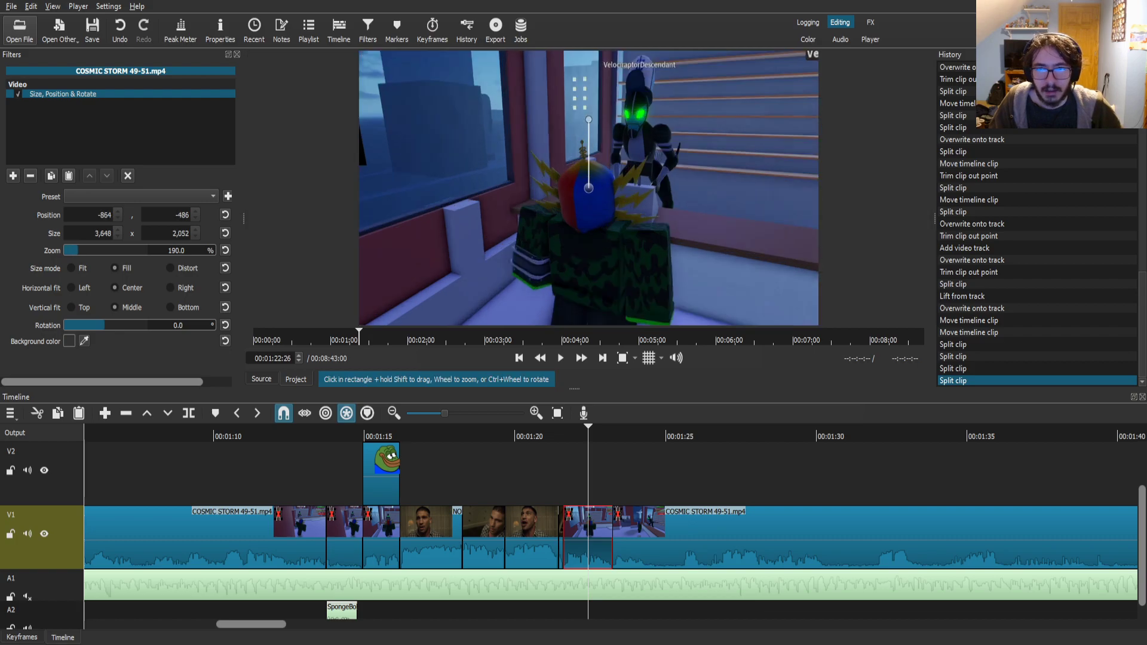
pyautogui.scroll(4, 588, 188)
pyautogui.moveTo(588, 188); pyautogui.dragTo(515, 264)
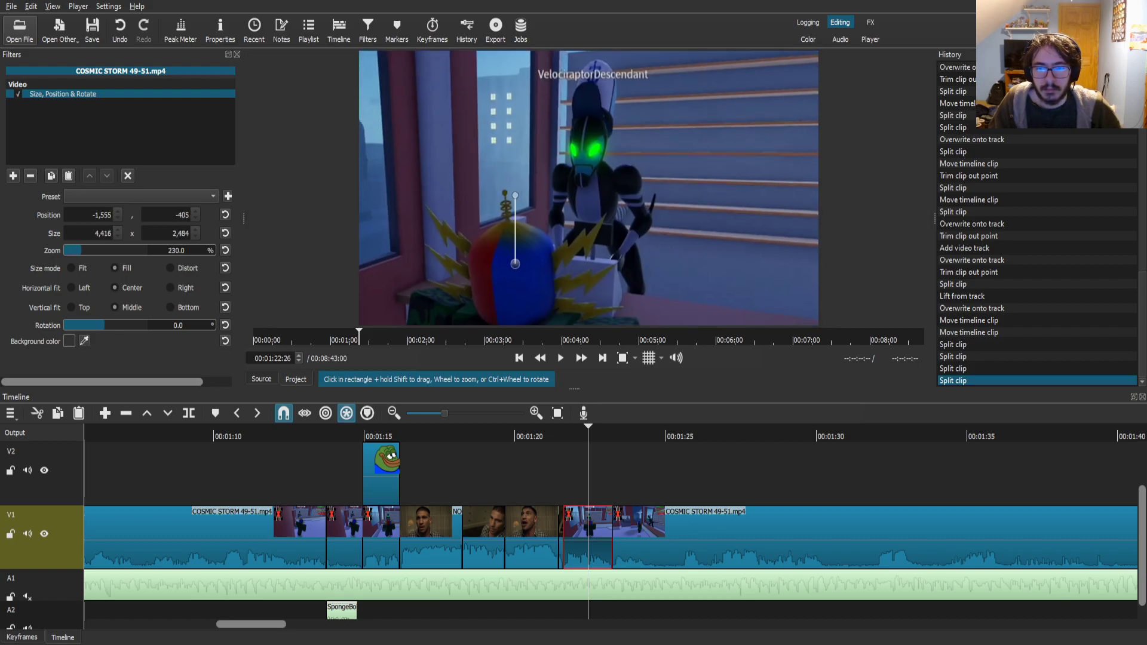
# - Play back the zoomed gameplay piece and set its zoom to 220%
pyautogui.click(642, 529)
pyautogui.click(571, 436)
pyautogui.press('space')
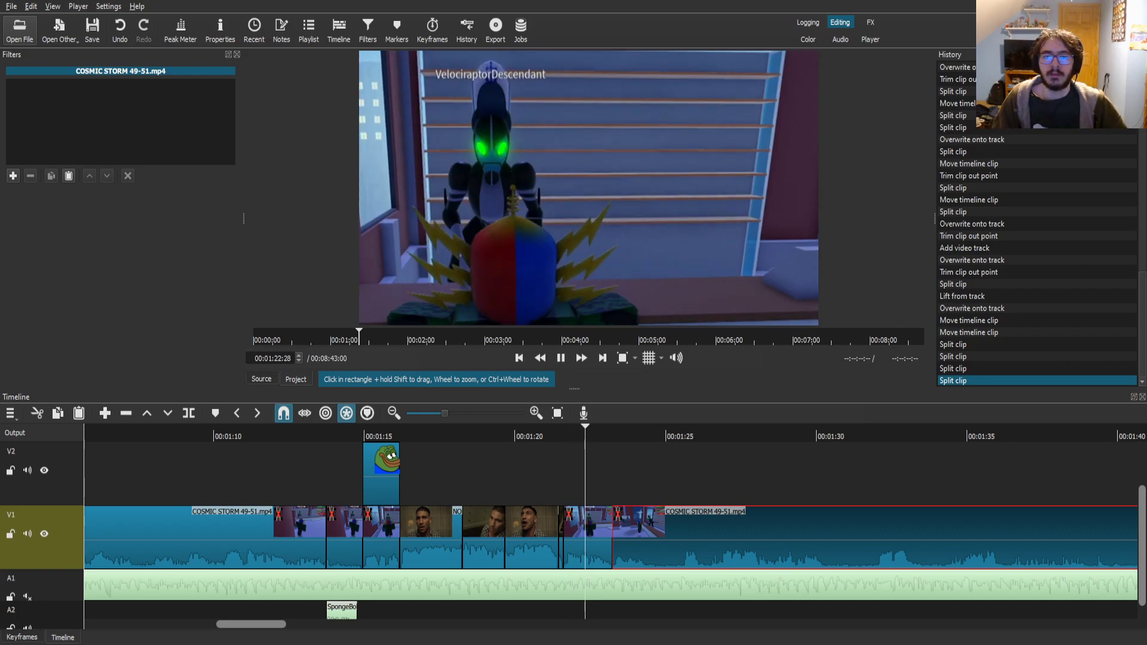
pyautogui.press('space')
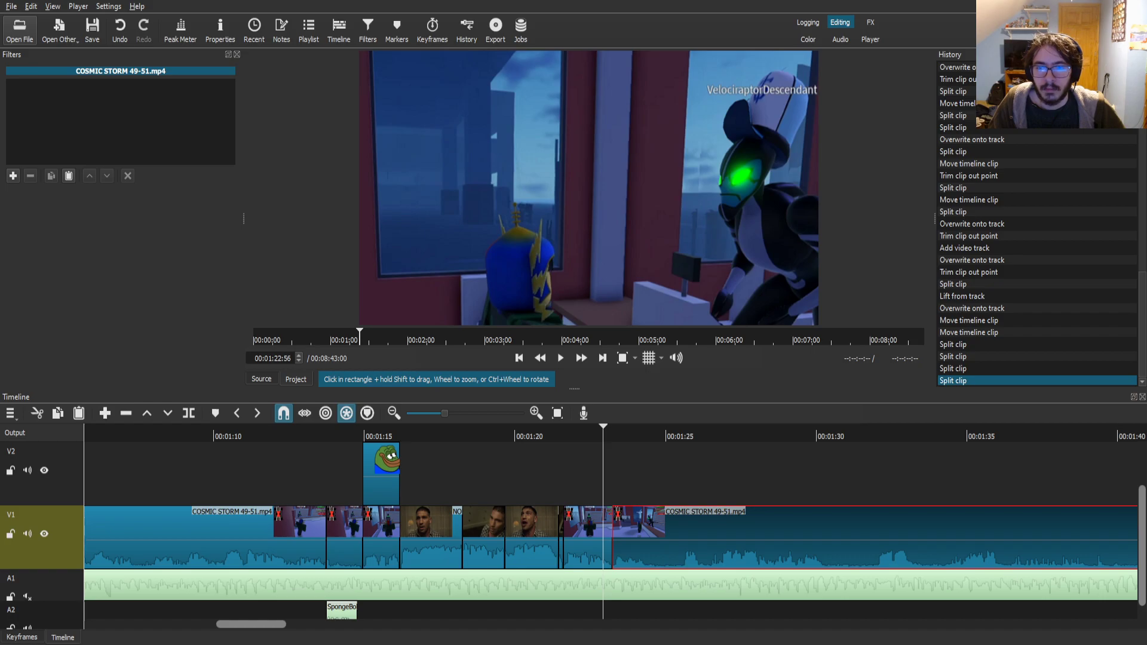
pyautogui.click(588, 546)
pyautogui.scroll(-1, 588, 188)
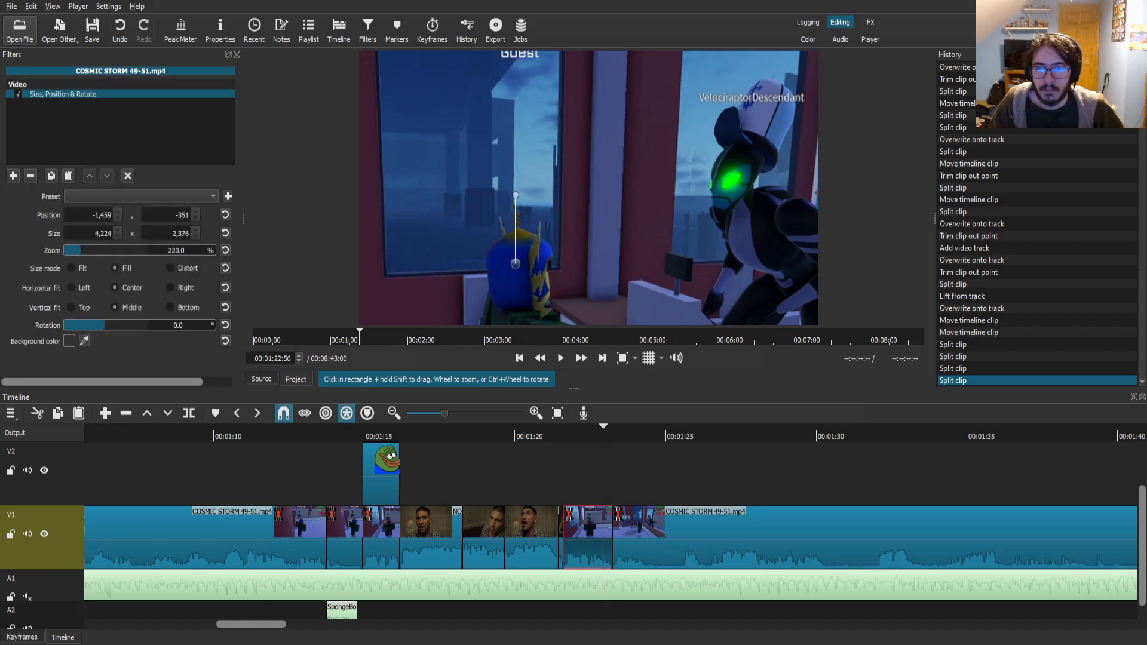
# - Split the following COSMIC STORM 49-51.mp4 gameplay shortly after 00:01:24:00 and again at 00:01:25:32
pyautogui.click(642, 546)
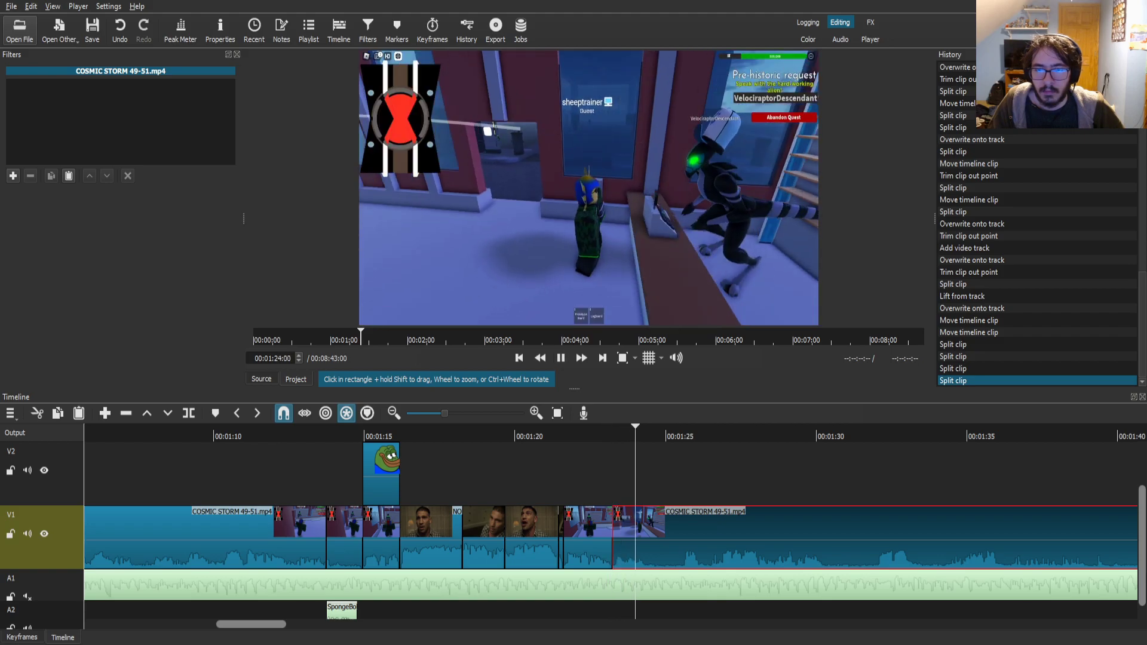
pyautogui.press('space')
pyautogui.moveTo(646, 434); pyautogui.dragTo(682, 434)
pyautogui.press('s')
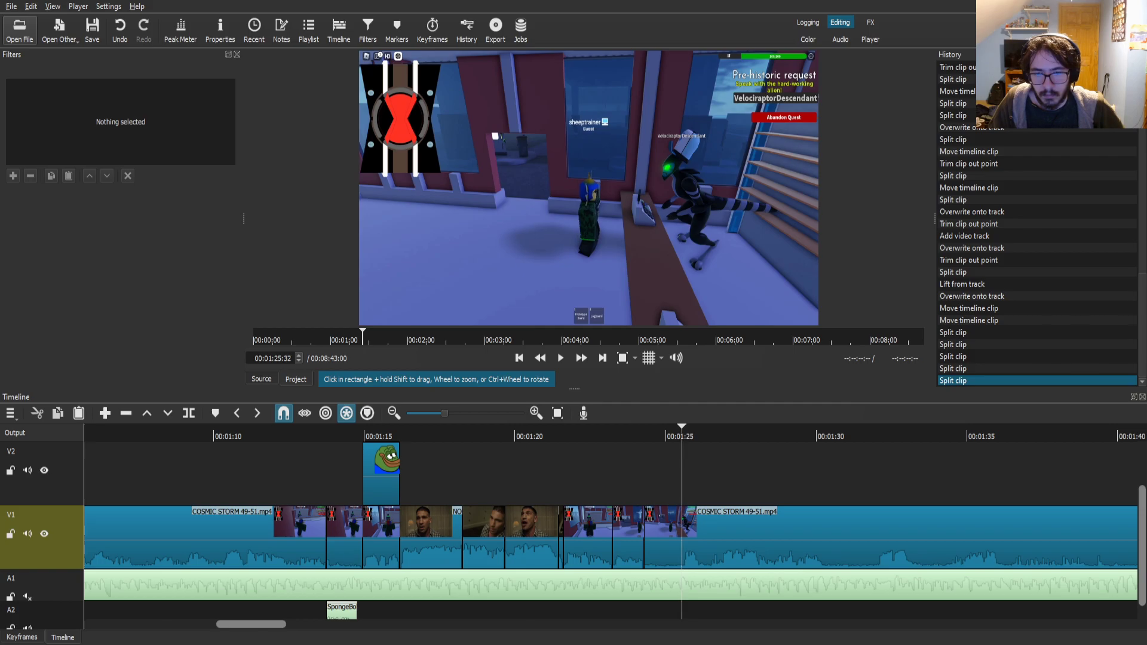
pyautogui.press('s')
pyautogui.click(659, 435)
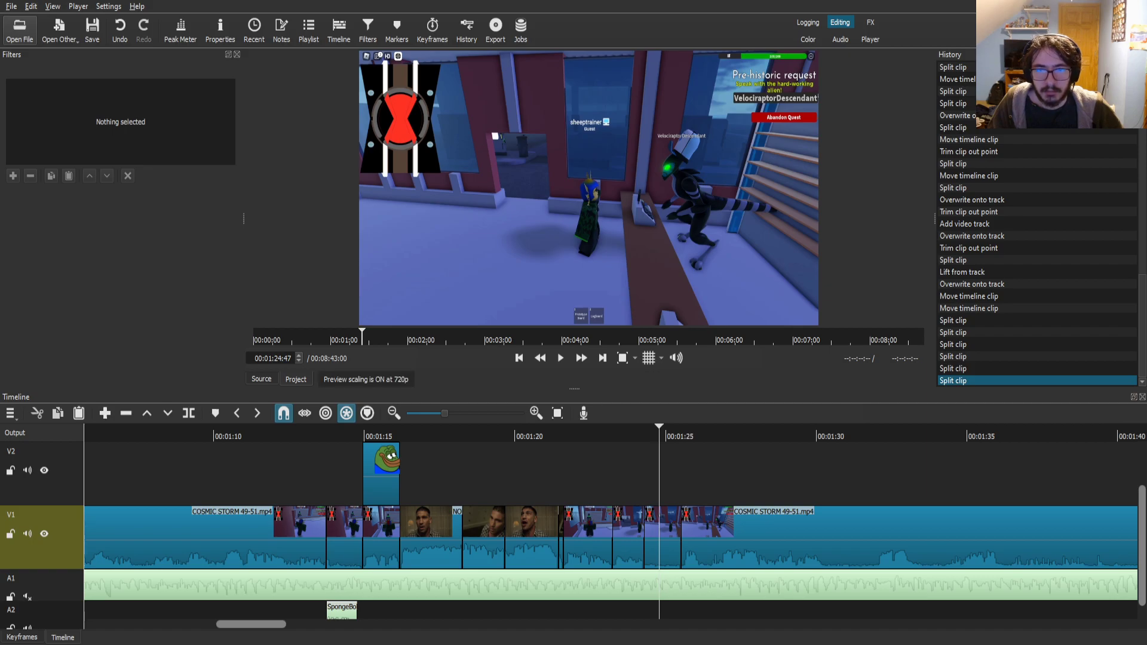
# - Place Concern.png on V2 around 00:01:24:47 and shrink it to 8.5% over the character's head with a Size, Position & Rotate filter
pyautogui.moveTo(589, 188); pyautogui.dragTo(663, 475)
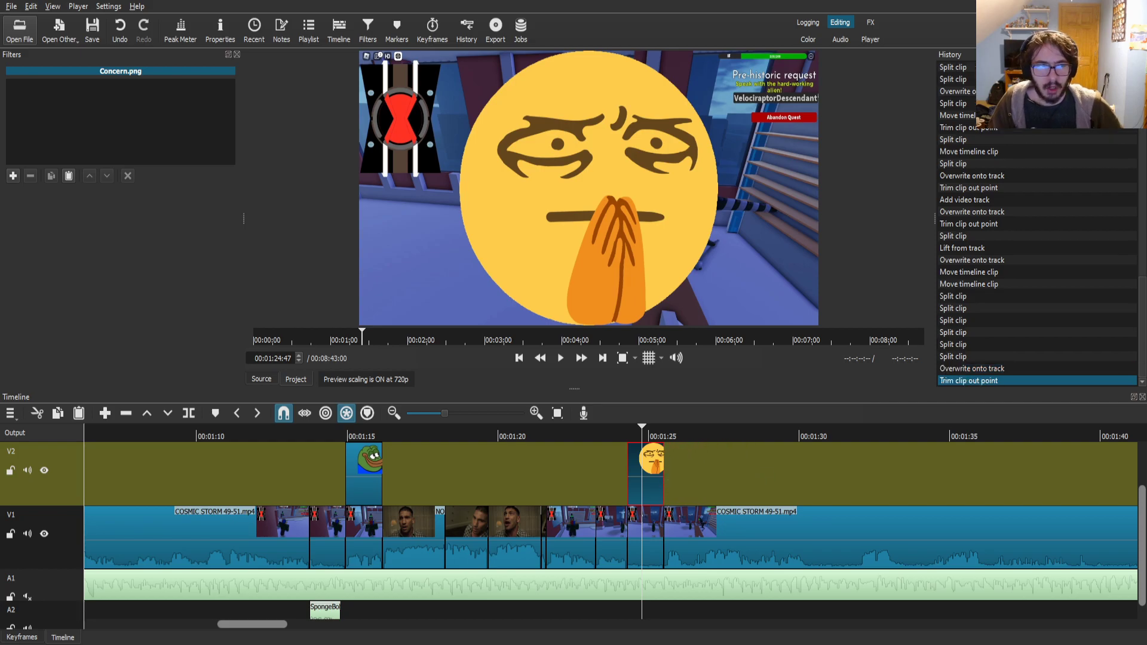
pyautogui.click(12, 175)
pyautogui.write('siz')
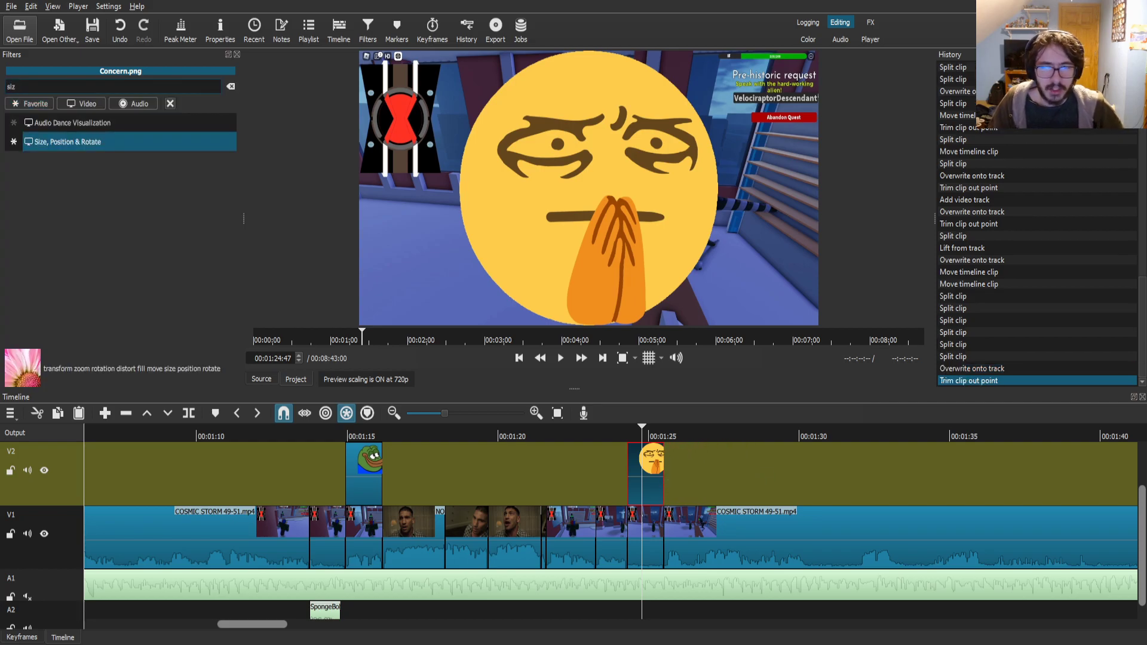
pyautogui.press('Return')
pyautogui.moveTo(715, 53); pyautogui.dragTo(590, 192)
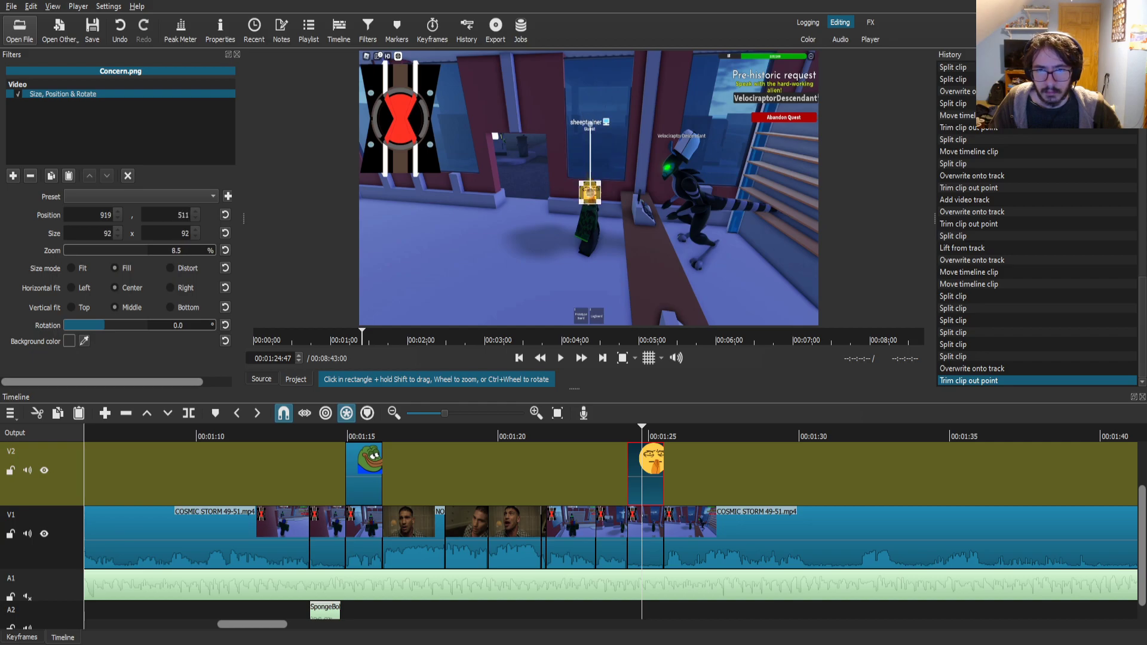
# - Add a Fade In Video filter to the Concern.png overlay
pyautogui.write('f')
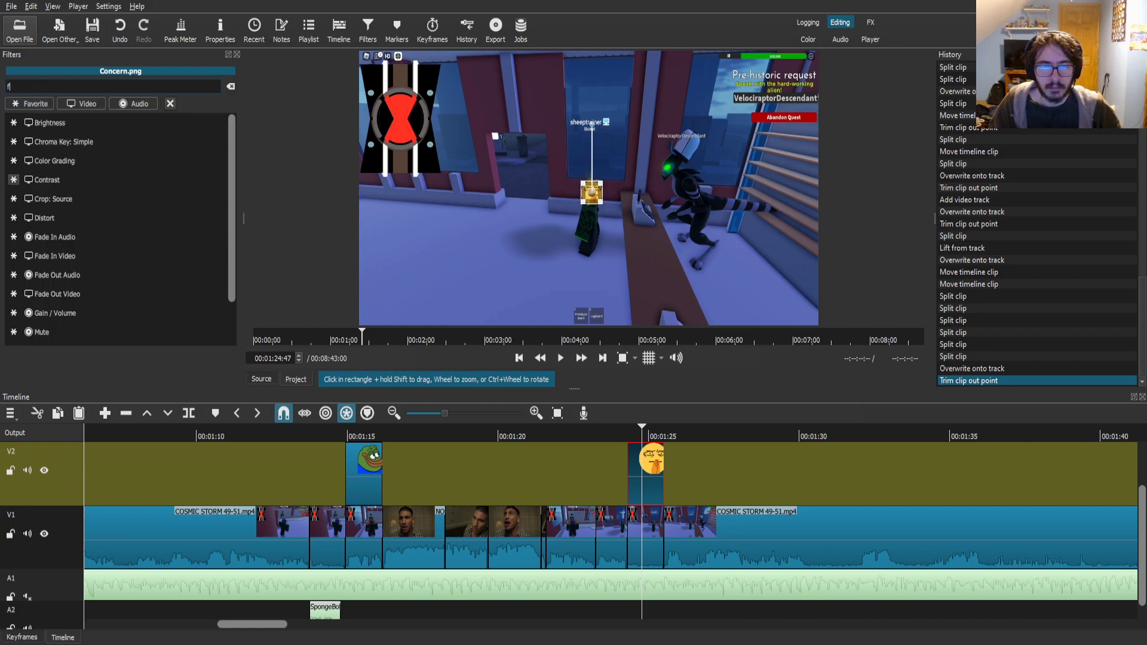
pyautogui.write('fad')
pyautogui.press('Down')
pyautogui.press('Up')
pyautogui.press('Up')
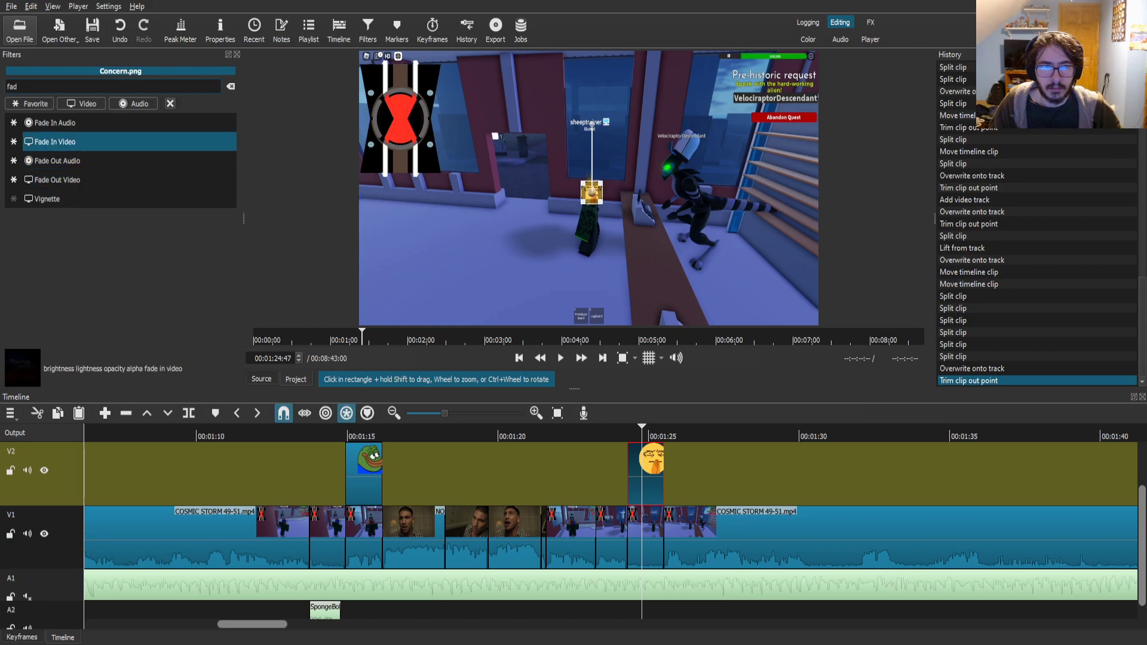
pyautogui.press('Return')
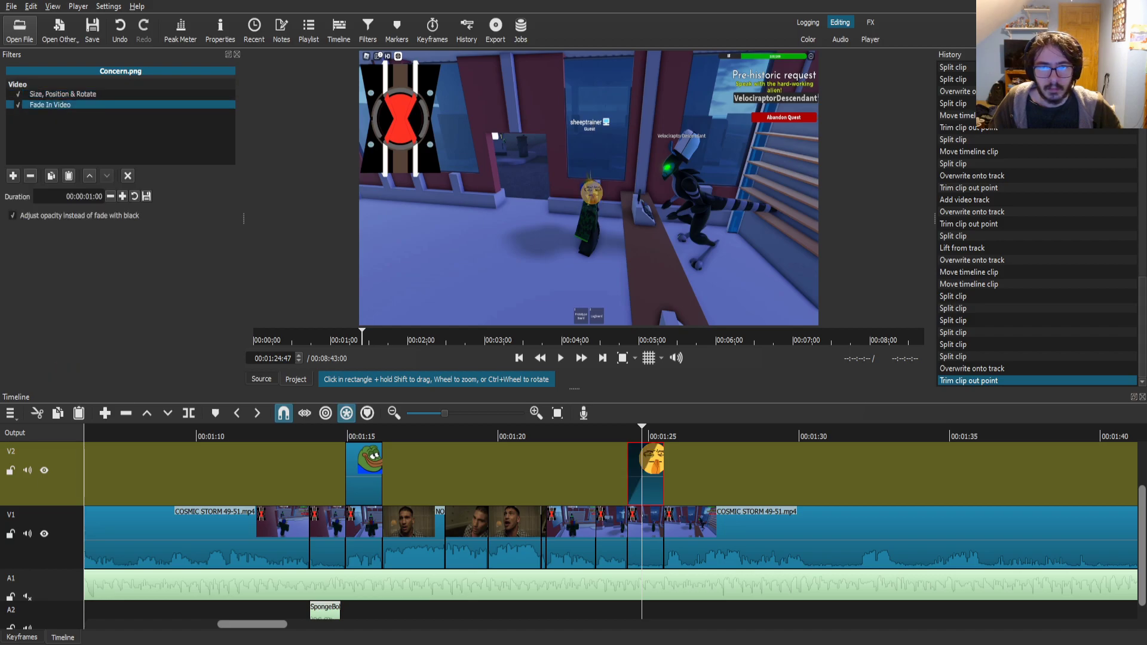
# - Check the Concern.png overlay's fade over the character, and split the following gameplay at 00:01:30:18
pyautogui.click(693, 532)
pyautogui.moveTo(642, 433)
pyautogui.mouseDown()
pyautogui.moveTo(618, 433)
pyautogui.moveTo(636, 433)
pyautogui.mouseUp()
pyautogui.click(644, 485)
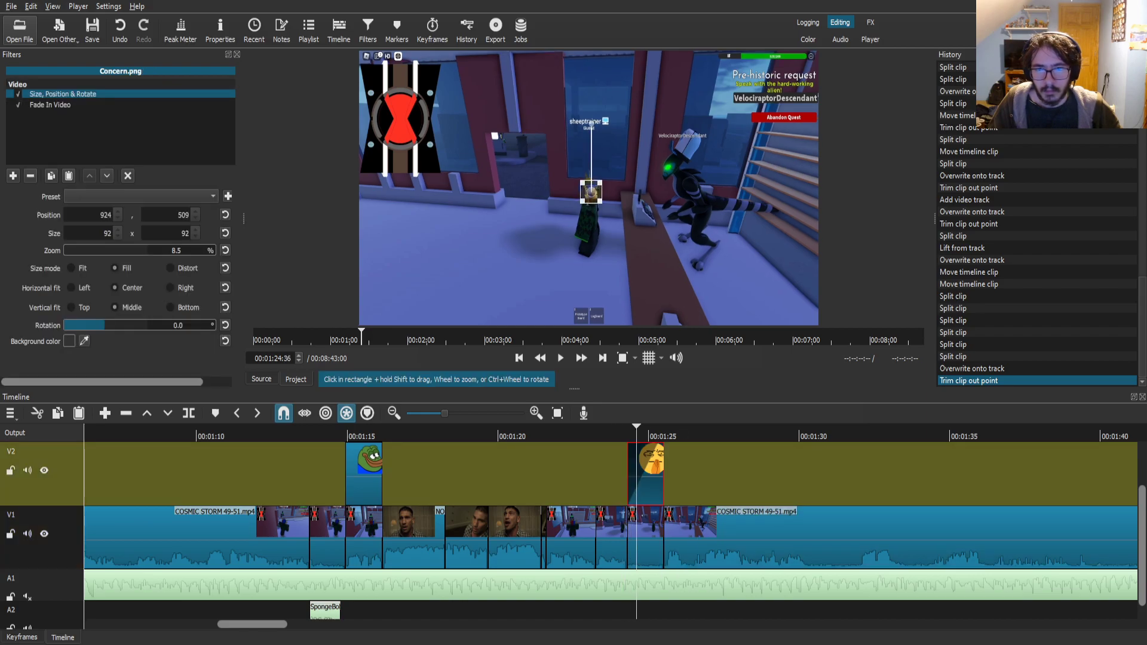
pyautogui.click(696, 533)
pyautogui.moveTo(636, 434); pyautogui.dragTo(616, 433)
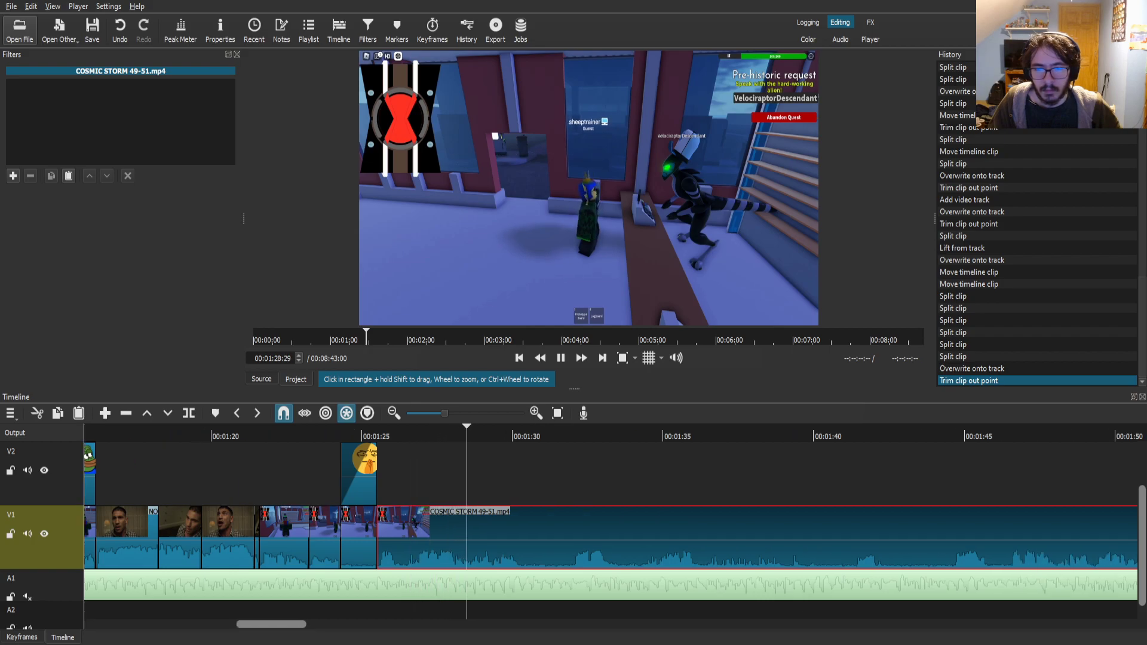
pyautogui.press('space')
pyautogui.press('s')
# - Split the gameplay again at 00:01:44:33 and clear the footage between 00:01:30:18 and that cut, leaving a gap
pyautogui.click(615, 537)
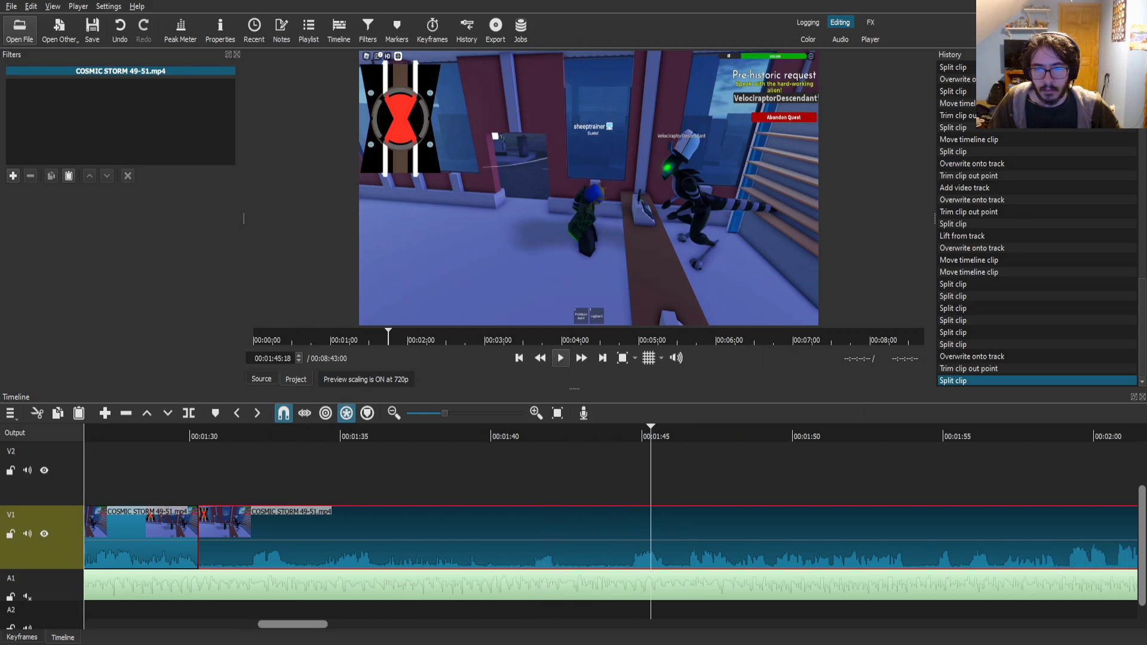
pyautogui.scroll(-2, 598, 478)
pyautogui.moveTo(600, 435); pyautogui.dragTo(541, 434)
pyautogui.press('space')
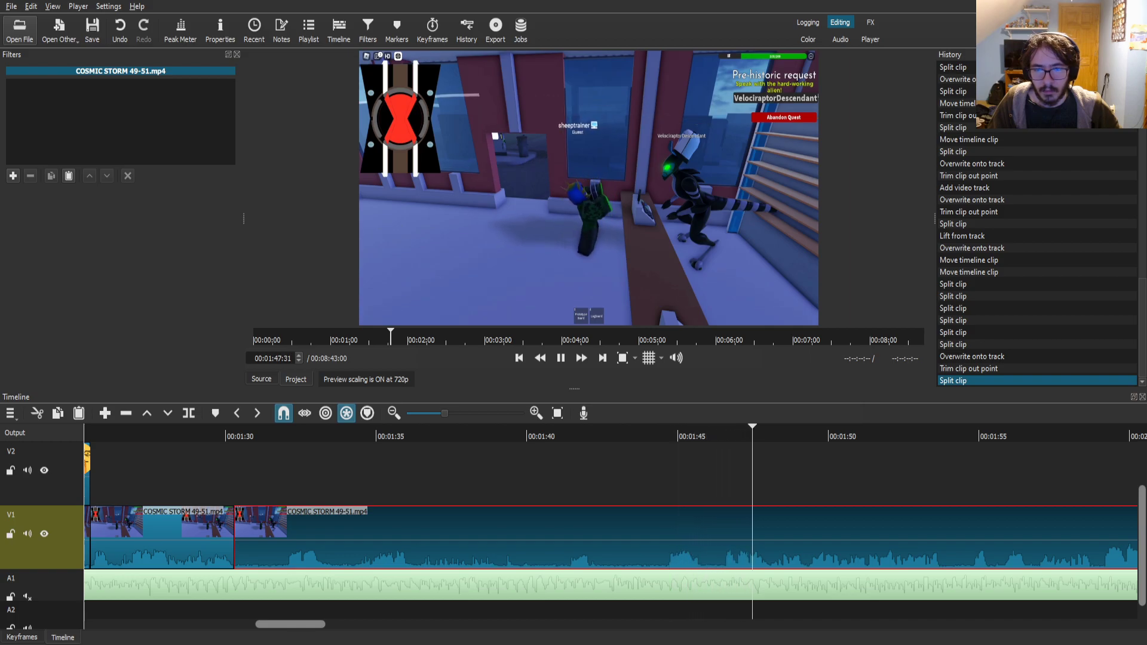
pyautogui.click(664, 436)
pyautogui.press('s')
pyautogui.moveTo(744, 533); pyautogui.dragTo(316, 532)
pyautogui.moveTo(492, 533); pyautogui.dragTo(903, 530)
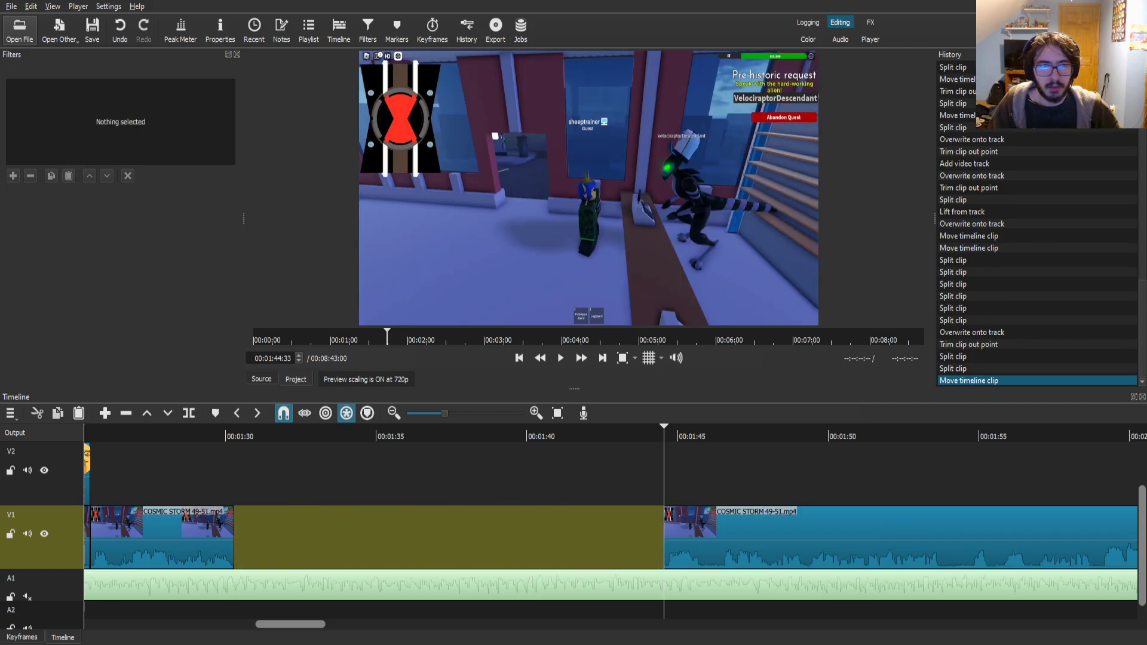
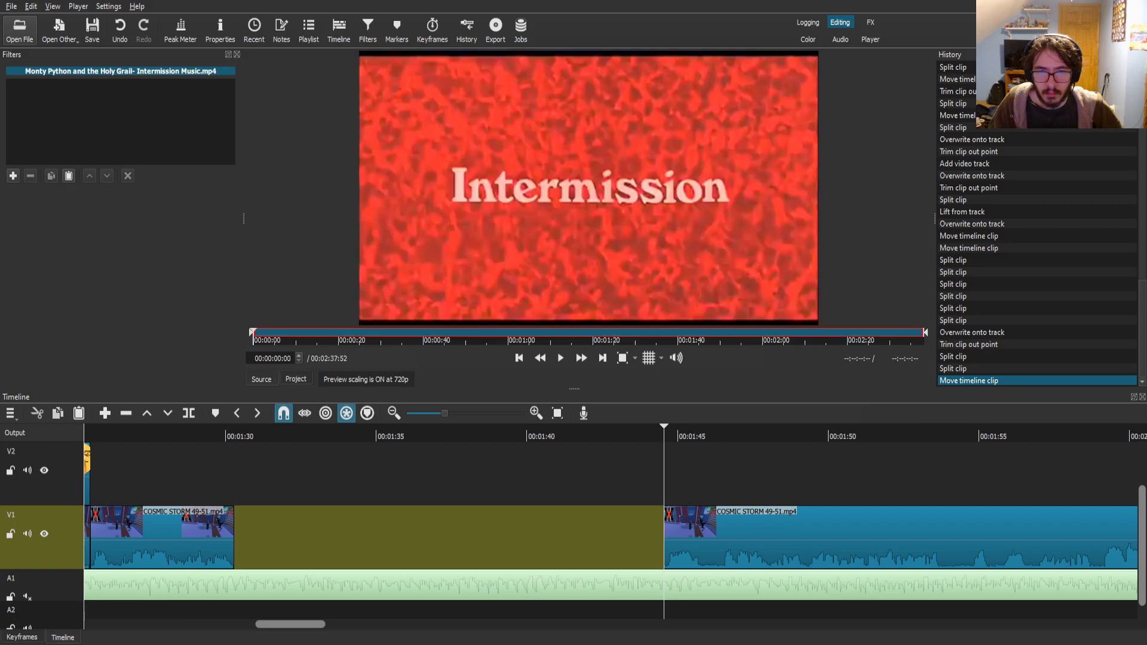
# - Place the Monty Python Intermission Music clip on V2 at 00:01:30:18 and add a Gain / Volume filter at -70.0 dB
pyautogui.click(560, 358)
pyautogui.moveTo(541, 286); pyautogui.dragTo(234, 475)
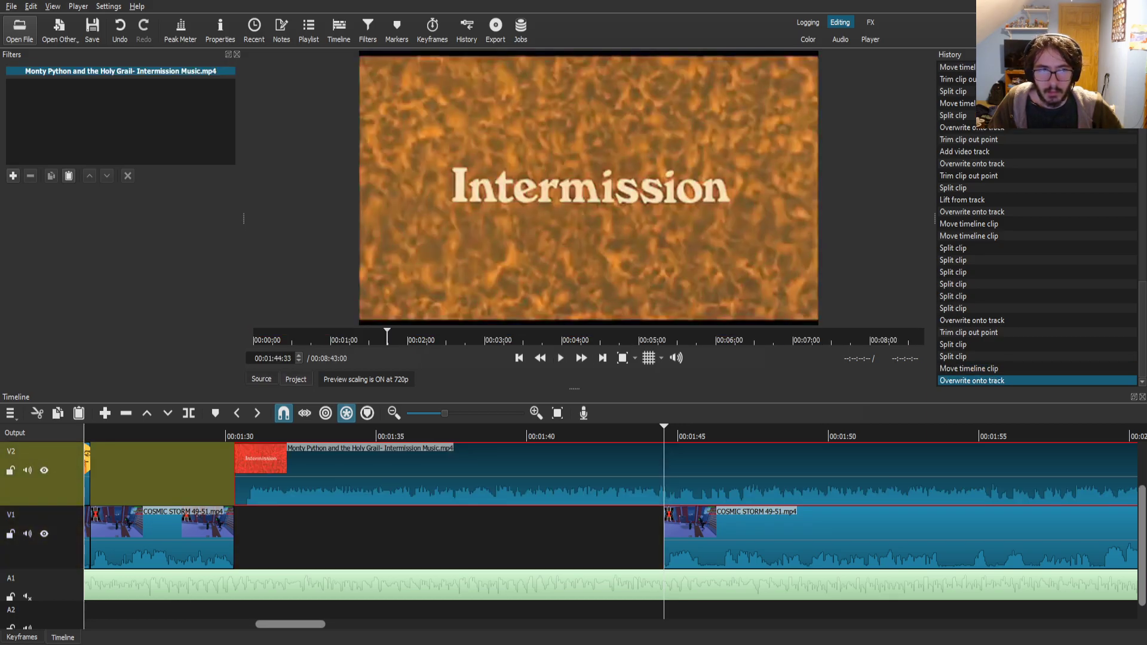
pyautogui.click(13, 177)
pyautogui.write('ga')
pyautogui.click(52, 159)
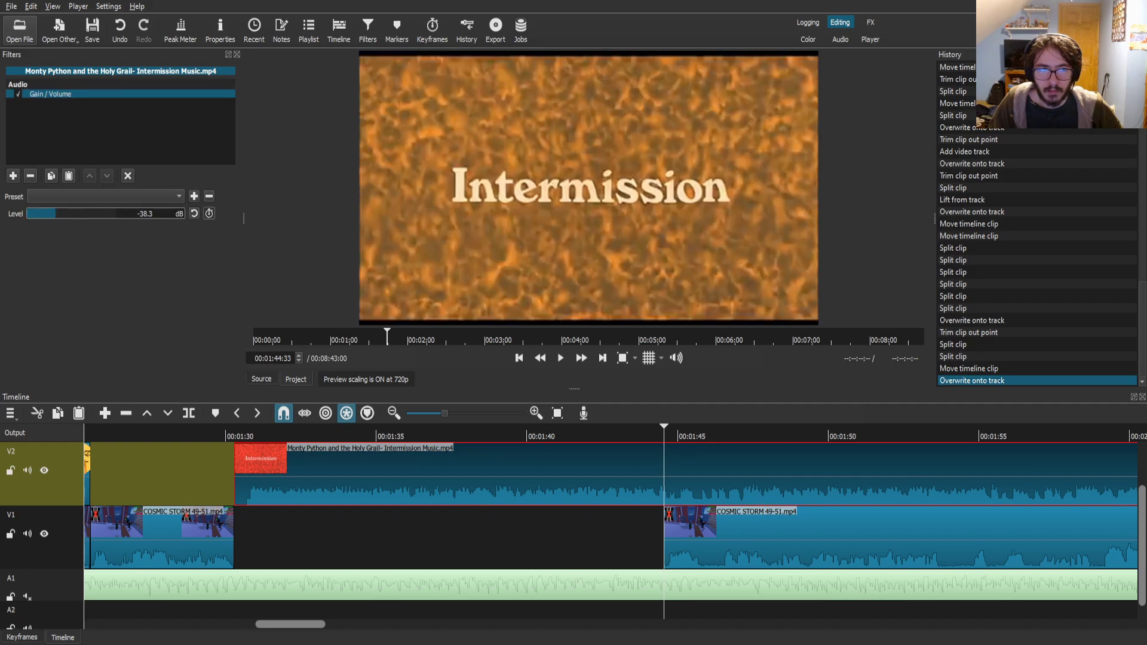
# - Cut off the Intermission clip's opening before 00:01:30:42 and move the remainder back to the start of the gap
pyautogui.moveTo(235, 431); pyautogui.dragTo(247, 431)
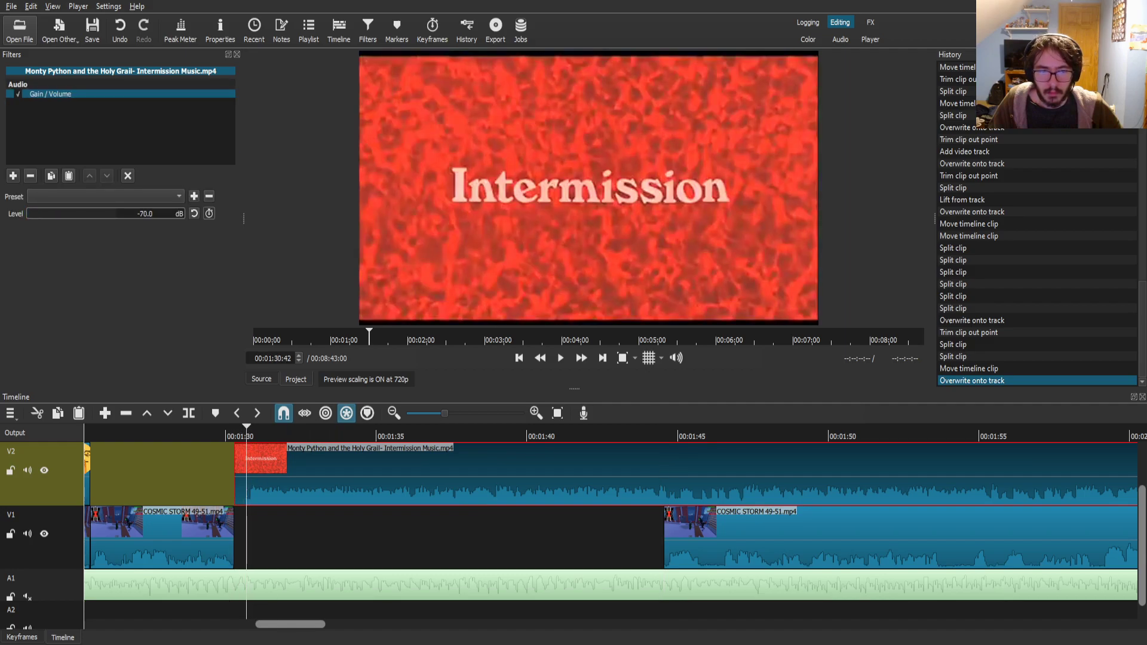
pyautogui.press('s')
pyautogui.moveTo(364, 477); pyautogui.dragTo(352, 476)
pyautogui.click(371, 472)
pyautogui.moveTo(432, 431); pyautogui.dragTo(330, 431)
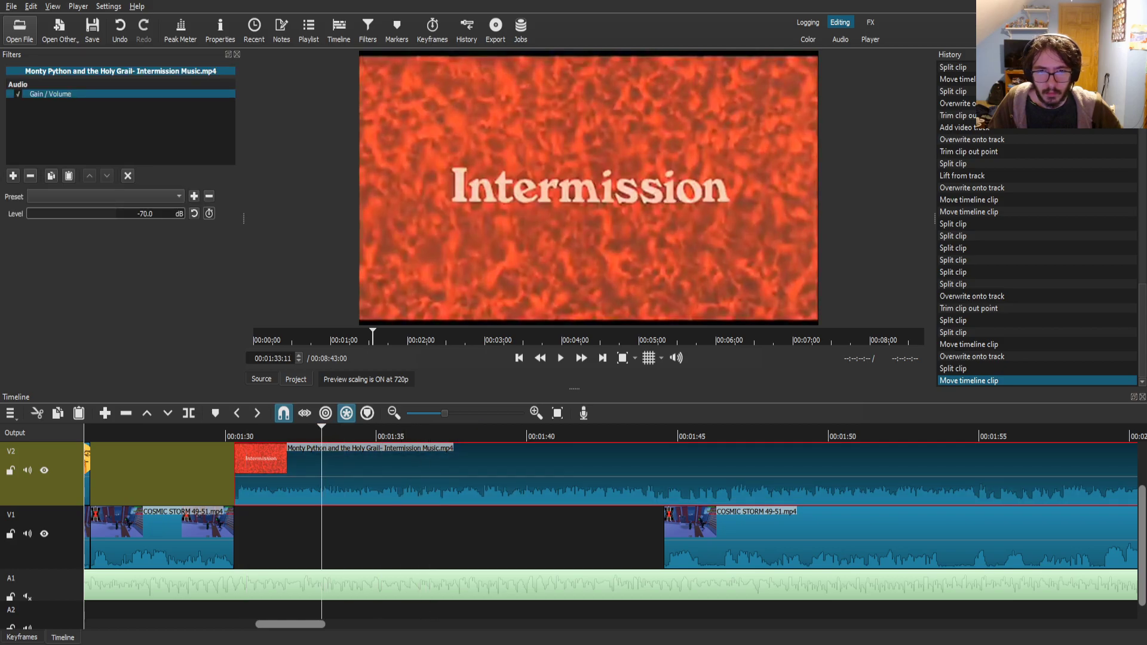
# - Split the Intermission clip at 00:01:33:11, delete the remainder, and move the kept piece down into the gap on V1
pyautogui.press('s')
pyautogui.click(353, 475)
pyautogui.press('Delete')
pyautogui.moveTo(310, 476); pyautogui.dragTo(316, 532)
pyautogui.click(304, 526)
pyautogui.moveTo(274, 431); pyautogui.dragTo(267, 431)
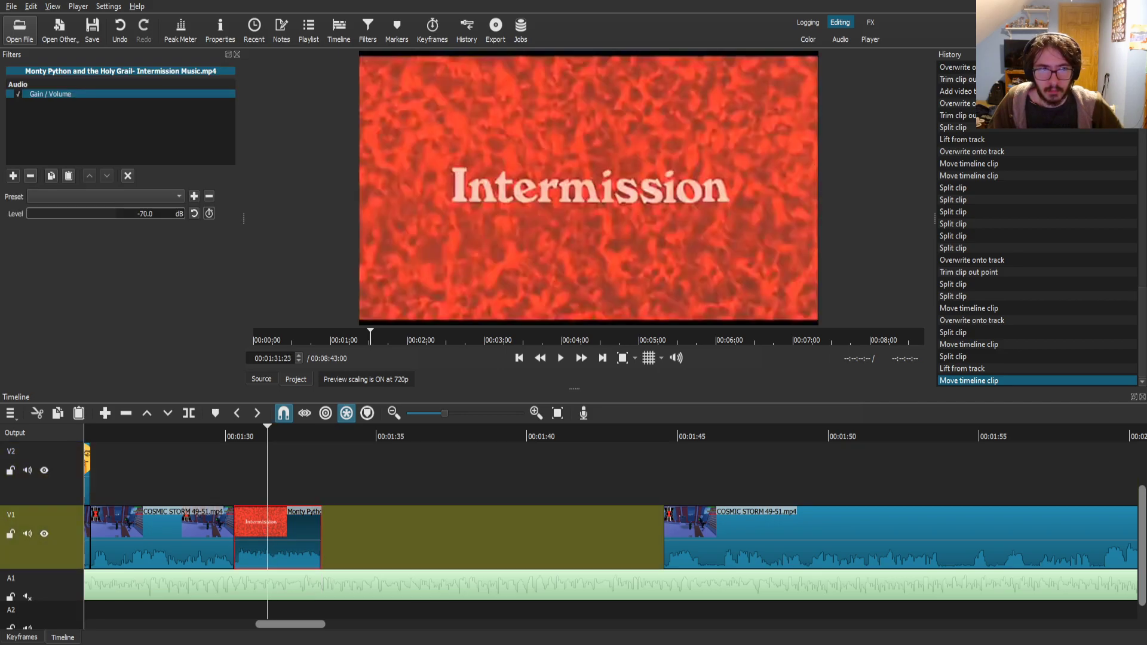
# - Add a Text: Simple filter to the Intermission clip reading "Yes, I looked it up to make fun of Cosmic Storm." on three lines
pyautogui.click(13, 176)
pyautogui.write('tex')
pyautogui.click(48, 159)
pyautogui.write('Yes, I looked')
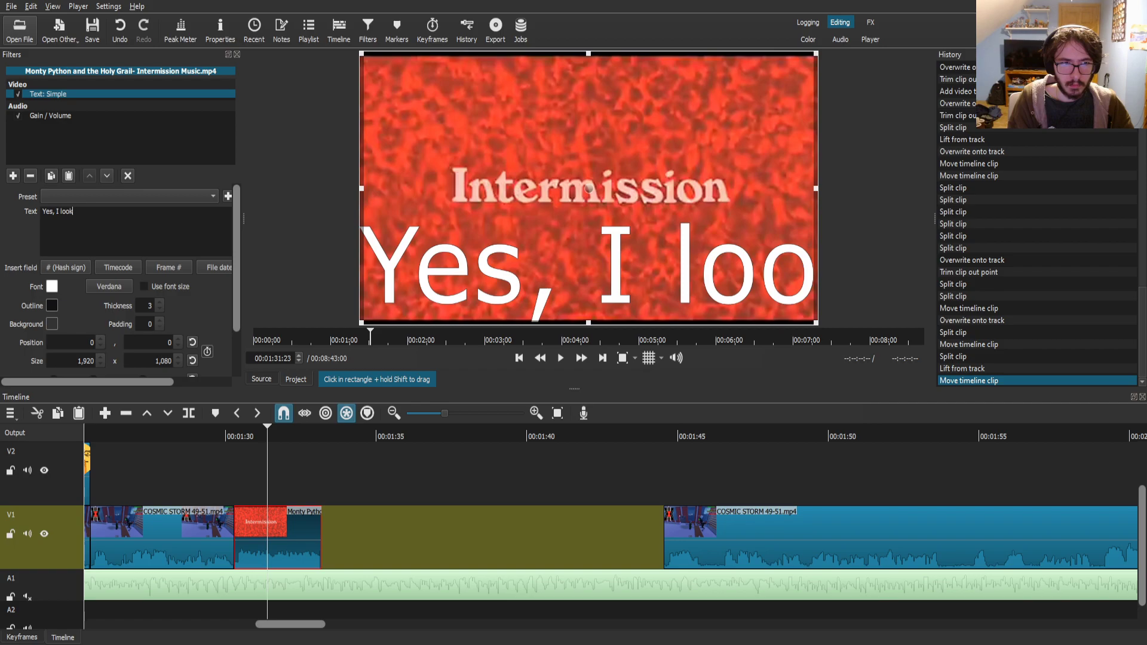
pyautogui.press('Return')
pyautogui.write('ikt u')
pyautogui.press('BackSpace')
pyautogui.press('BackSpace')
pyautogui.press('BackSpace')
pyautogui.press('BackSpace')
pyautogui.write('t up')
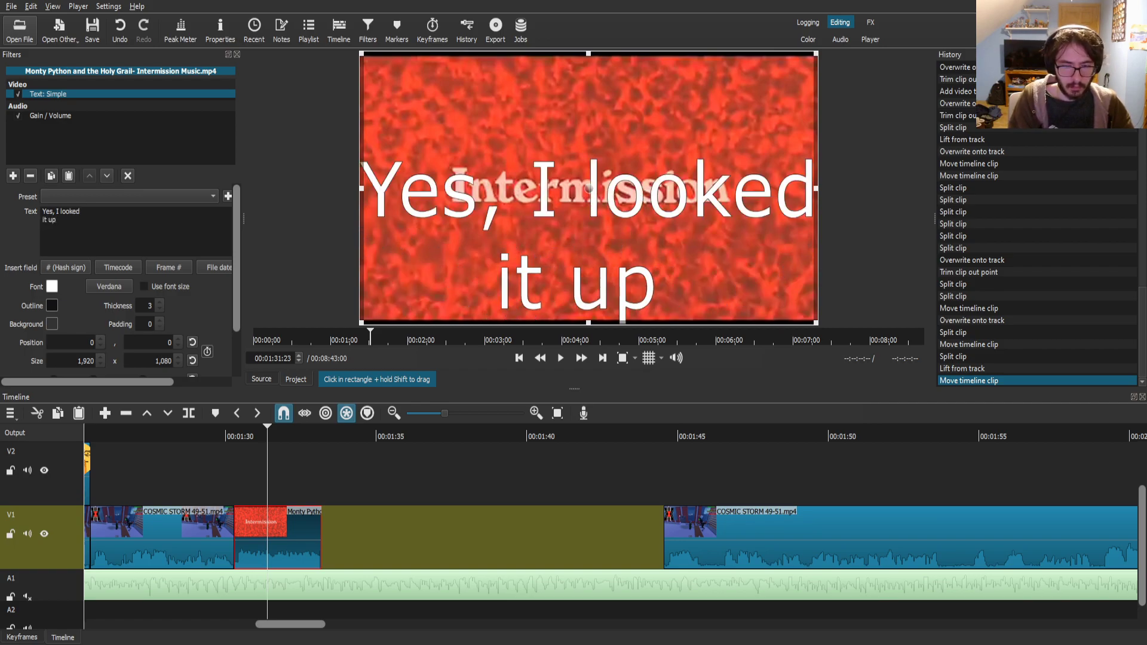
pyautogui.write(' to make fun')
pyautogui.press('Return')
pyautogui.write('of Cosmic Storm.')
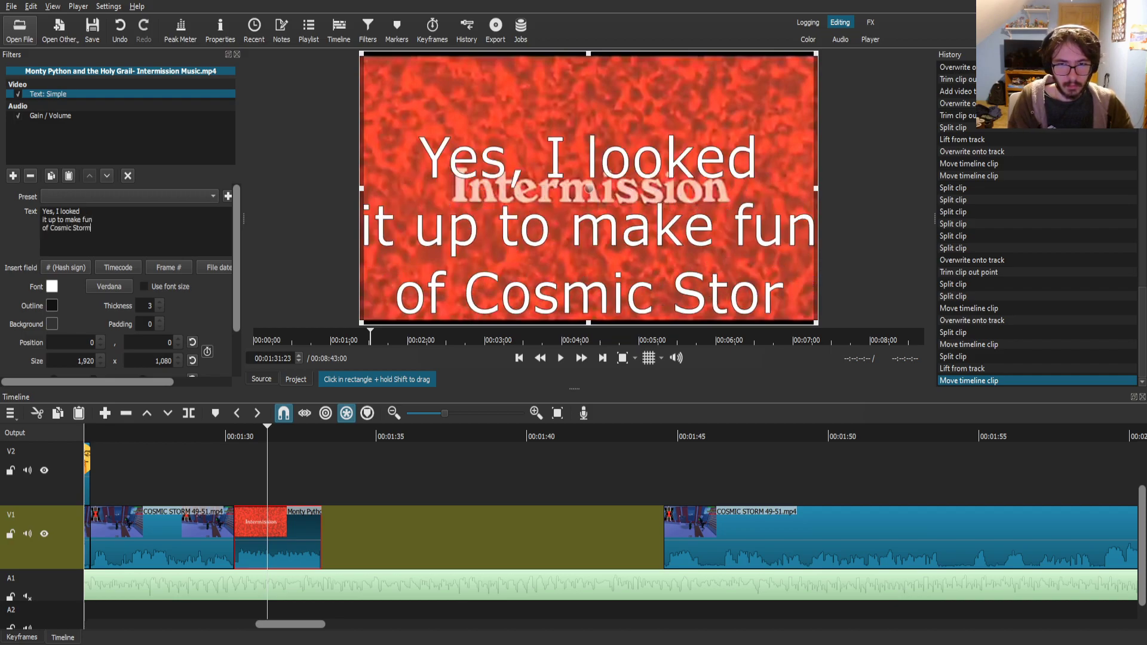
# - Give the Intermission caption an outline thickness of 15, a bright green font and a black background
pyautogui.click(160, 302)
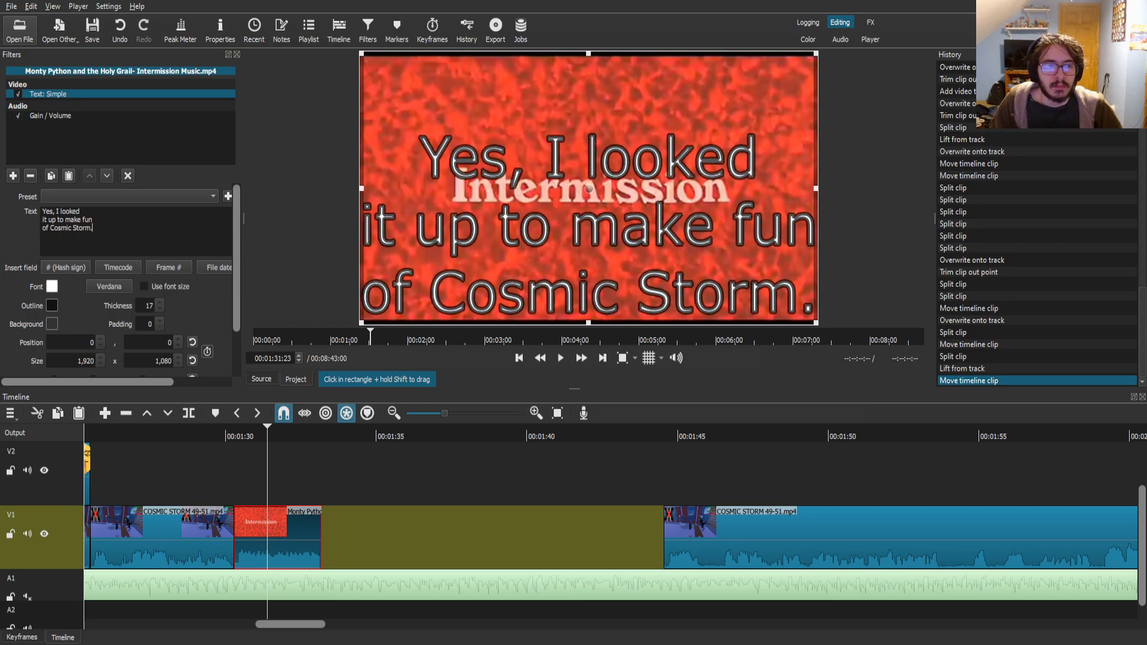
pyautogui.scroll(-3, 149, 305)
pyautogui.scroll(1, 149, 305)
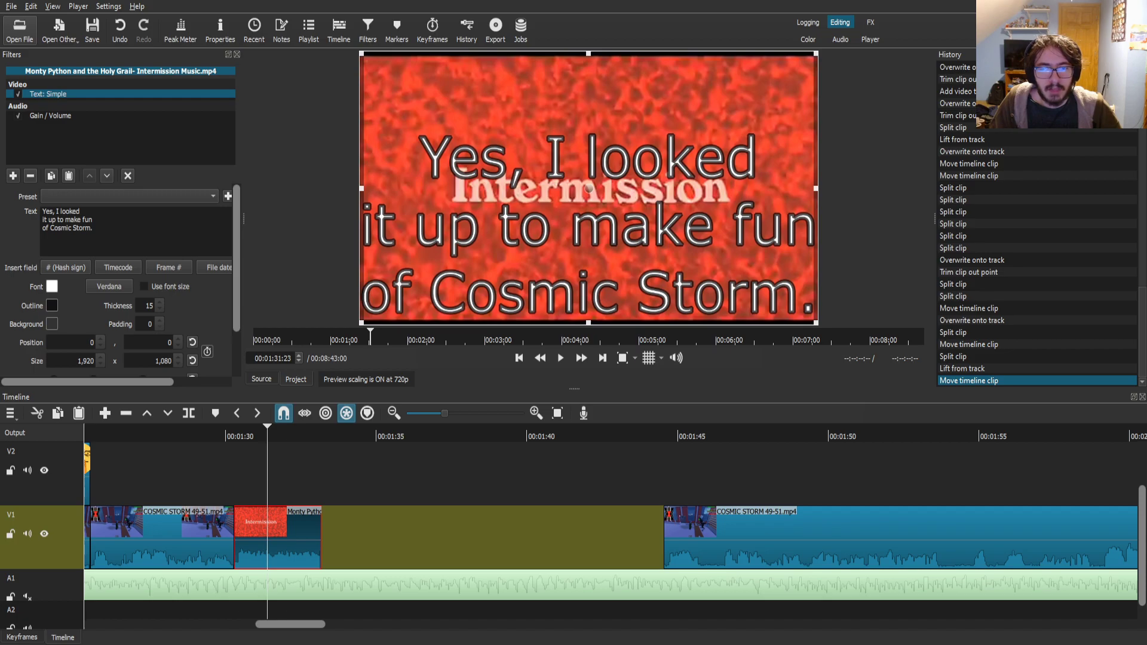
pyautogui.press('Return')
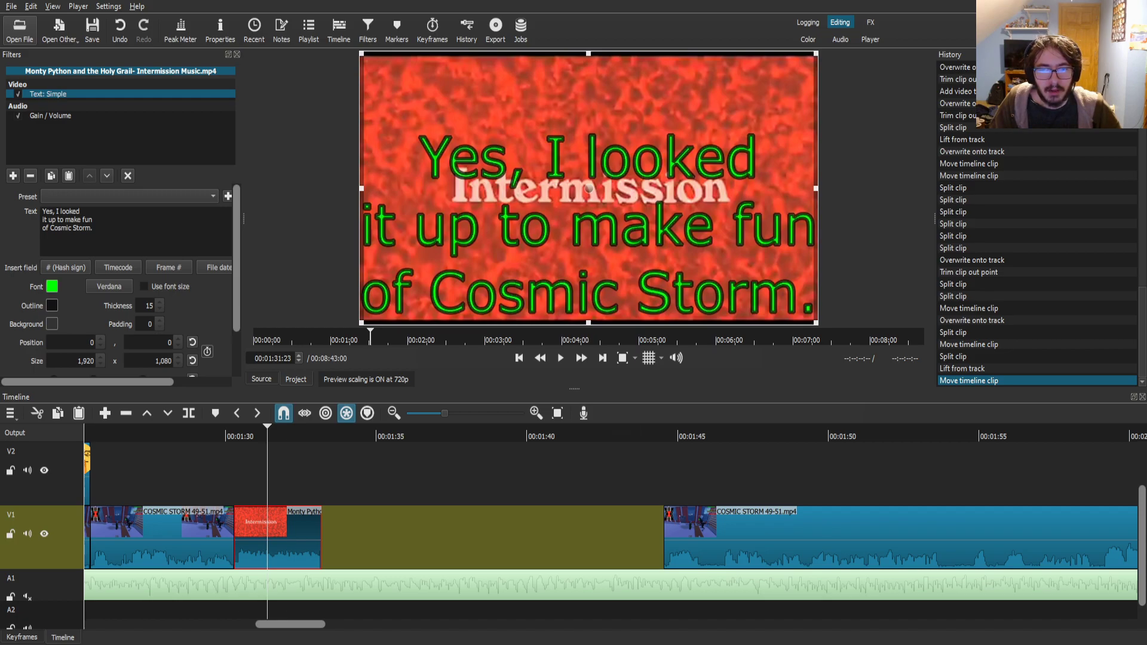
pyautogui.press('Return')
# - Shrink the caption box to 1,294 x 526 and centre it over the Intermission title at position 309, 269
pyautogui.moveTo(361, 53); pyautogui.dragTo(570, 214)
pyautogui.moveTo(692, 270); pyautogui.dragTo(558, 176)
pyautogui.moveTo(682, 230); pyautogui.dragTo(740, 251)
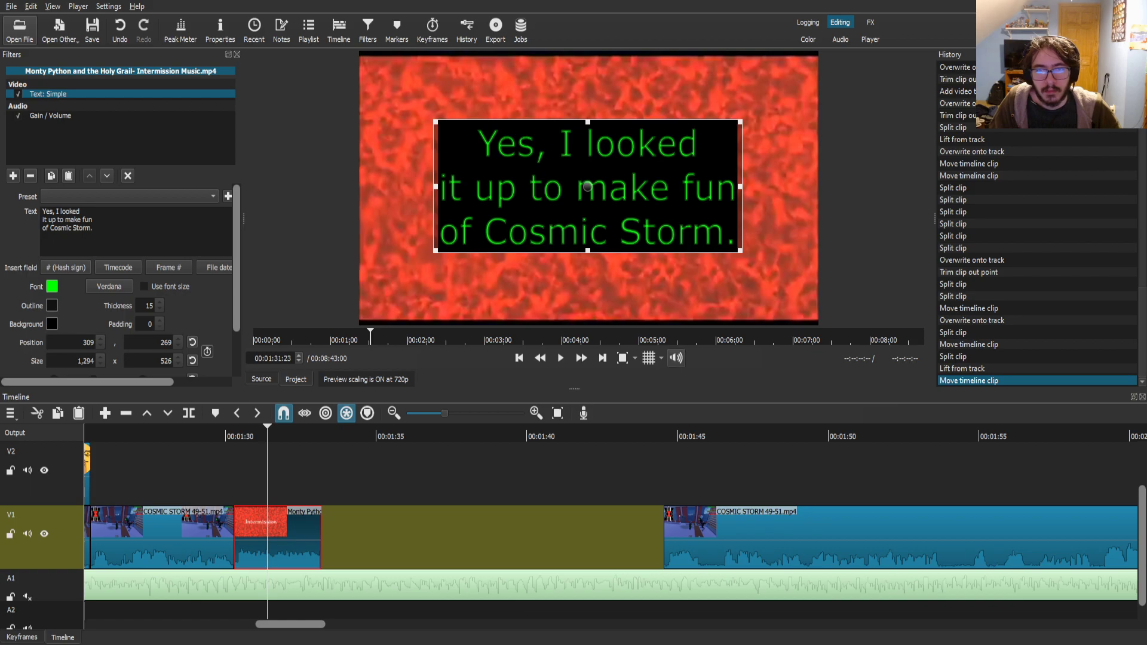
# - Move the remaining gameplay against the end of the Intermission clip and play back the transition
pyautogui.moveTo(733, 531); pyautogui.dragTo(395, 529)
pyautogui.click(222, 435)
pyautogui.press('j')
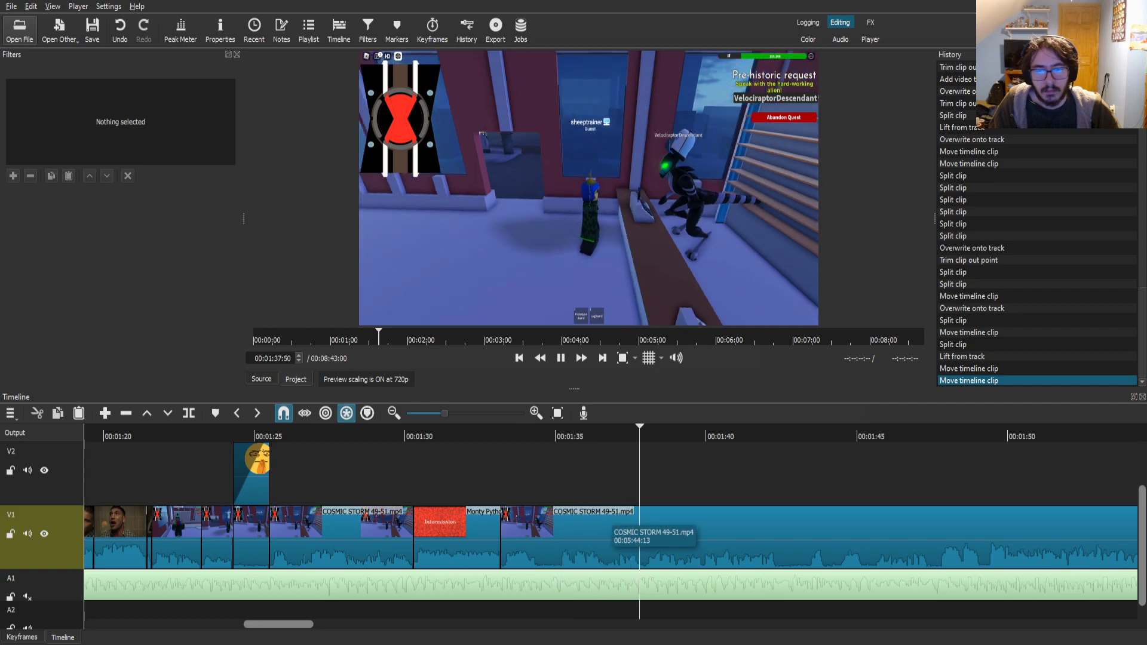
# - Replace the caption text after "Yes, I looked" with "up XLR8 for this."
pyautogui.click(441, 538)
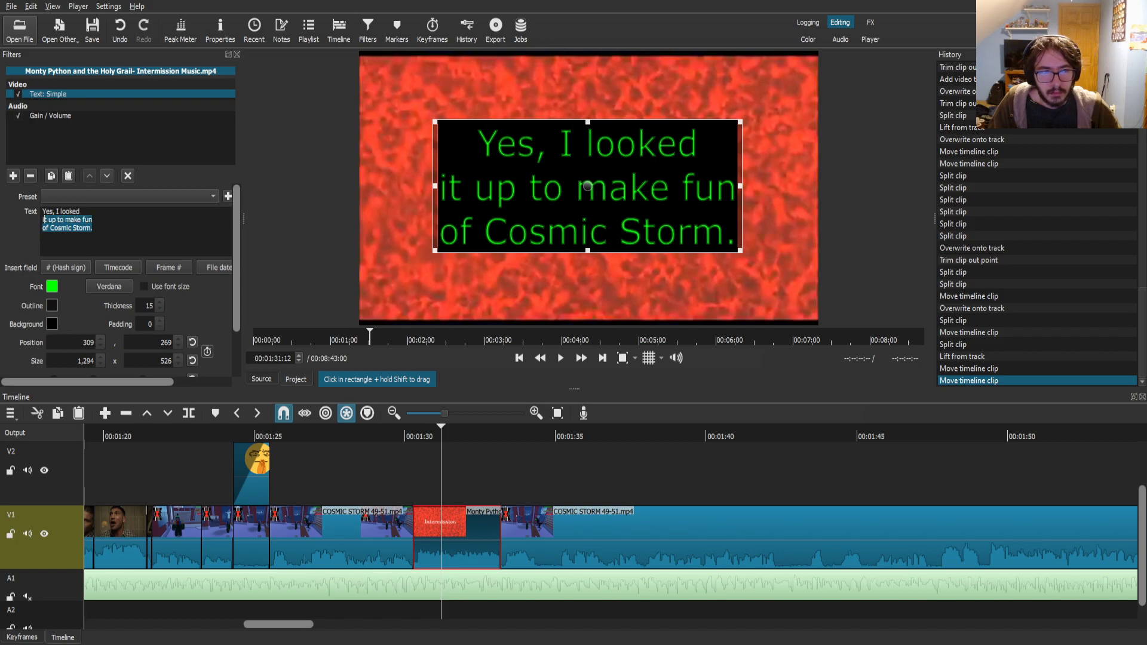
pyautogui.write('u')
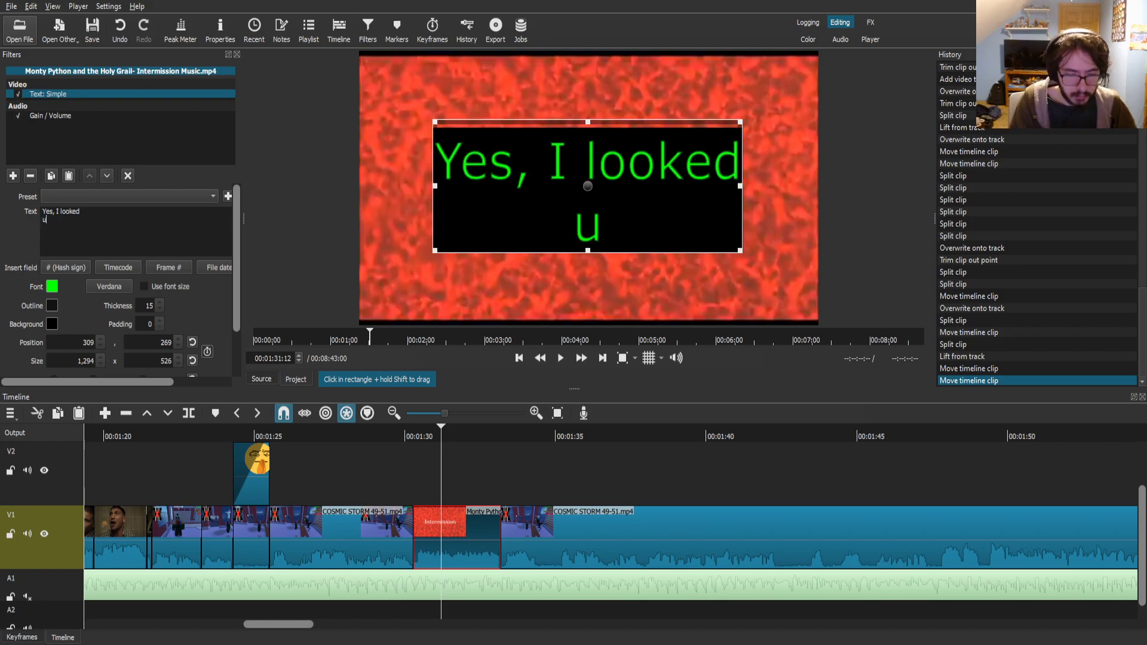
pyautogui.write('p XLR8')
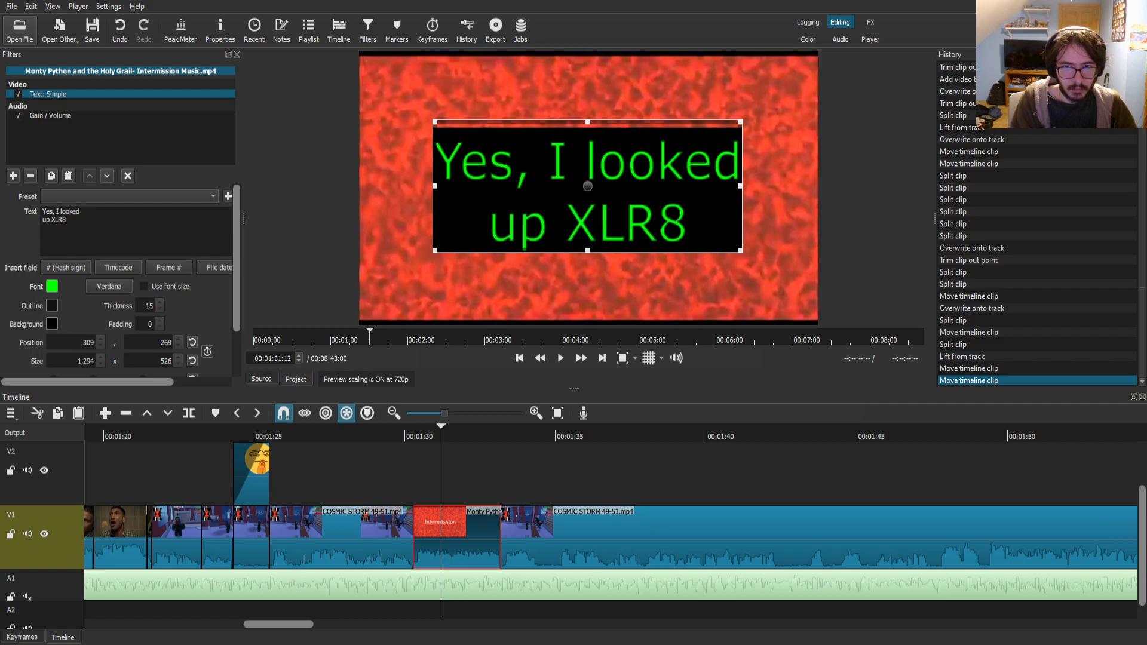
pyautogui.write(' for this.')
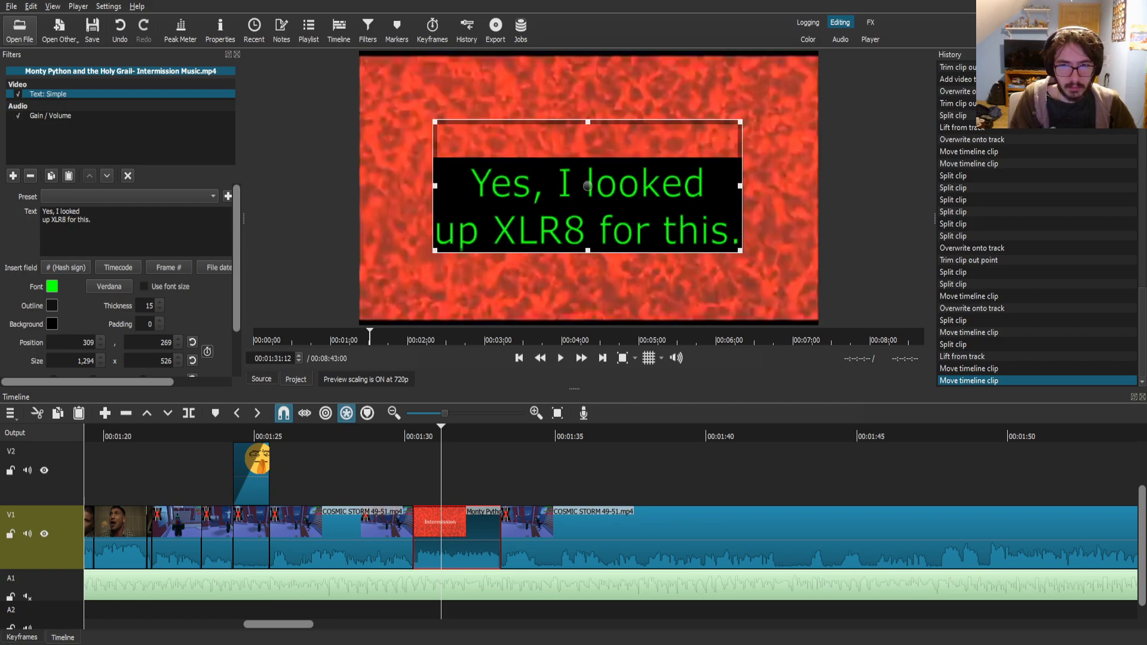
# - Replay the captioned Intermission clip with the gameplay that follows, and save the project
pyautogui.click(603, 538)
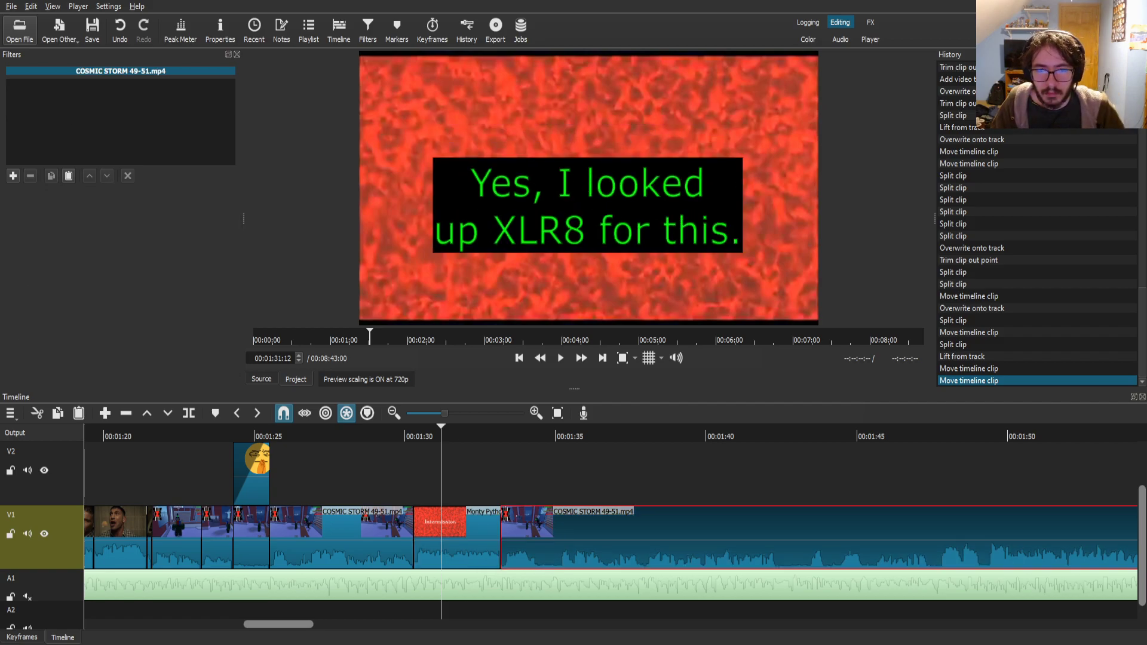
pyautogui.press('space')
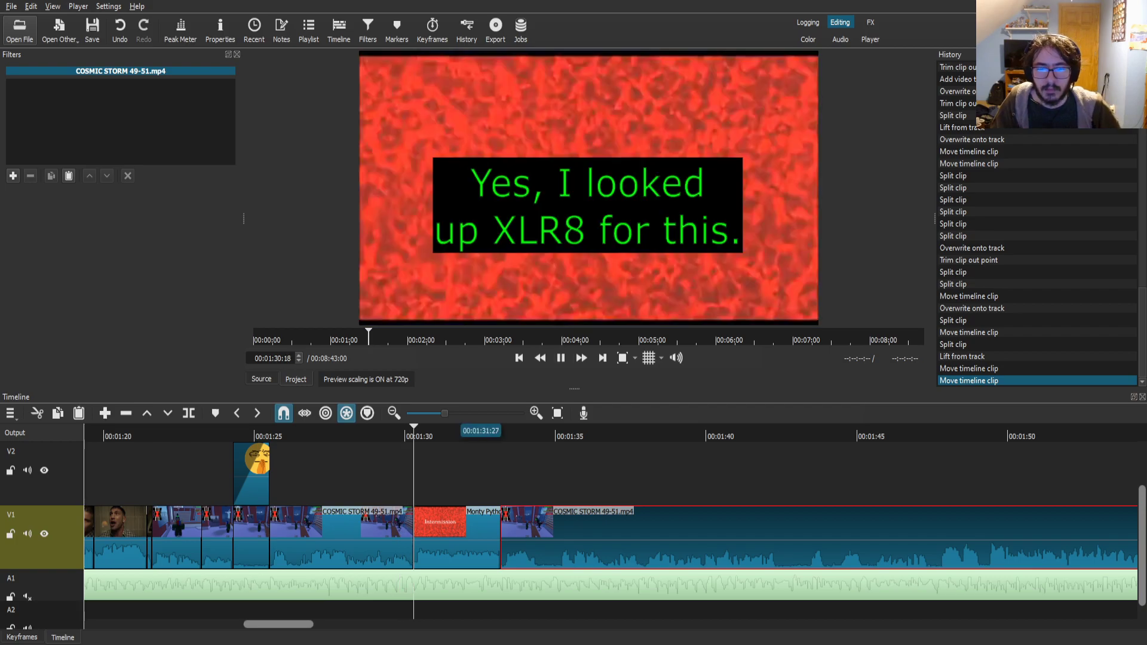
pyautogui.hotkey('ctrl', 's')
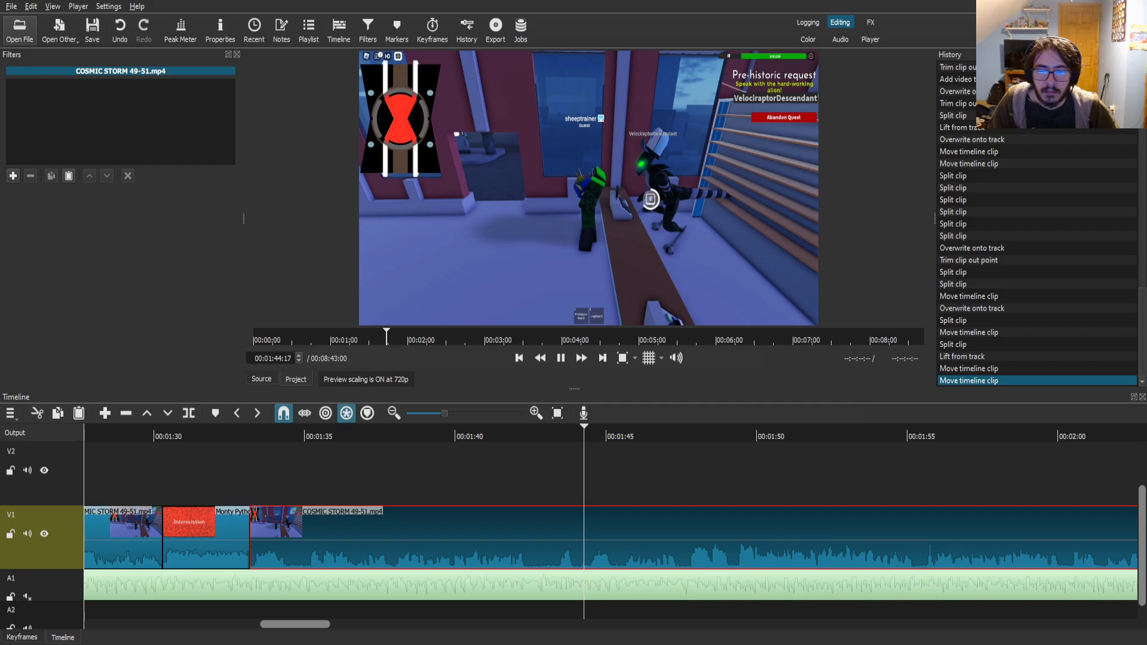
# - Split the gameplay after the Intermission clip at about 00:01:42 and 00:01:44, and move the later part back over the piece between
pyautogui.moveTo(536, 436); pyautogui.dragTo(587, 436)
pyautogui.press('s')
pyautogui.press('s')
pyautogui.moveTo(677, 527); pyautogui.dragTo(616, 526)
# - Play back the gameplay from just before the cut near 00:01:42 through the Velociraptor Descendant dialogue
pyautogui.click(512, 436)
pyautogui.press('space')
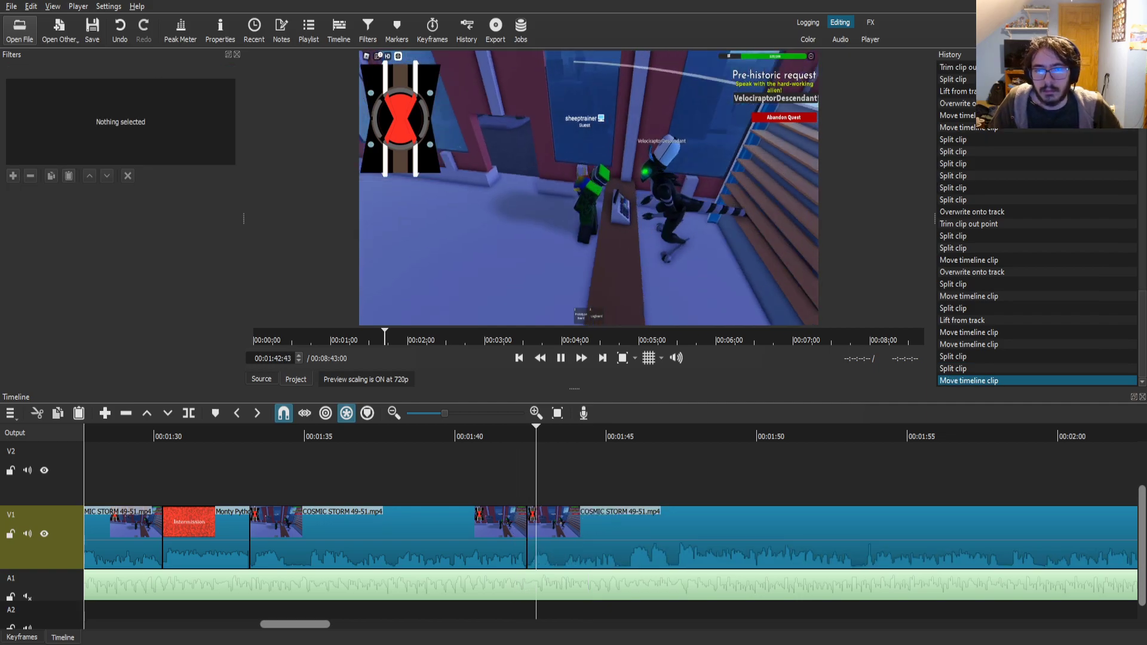
pyautogui.click(597, 526)
pyautogui.scroll(-3, 597, 527)
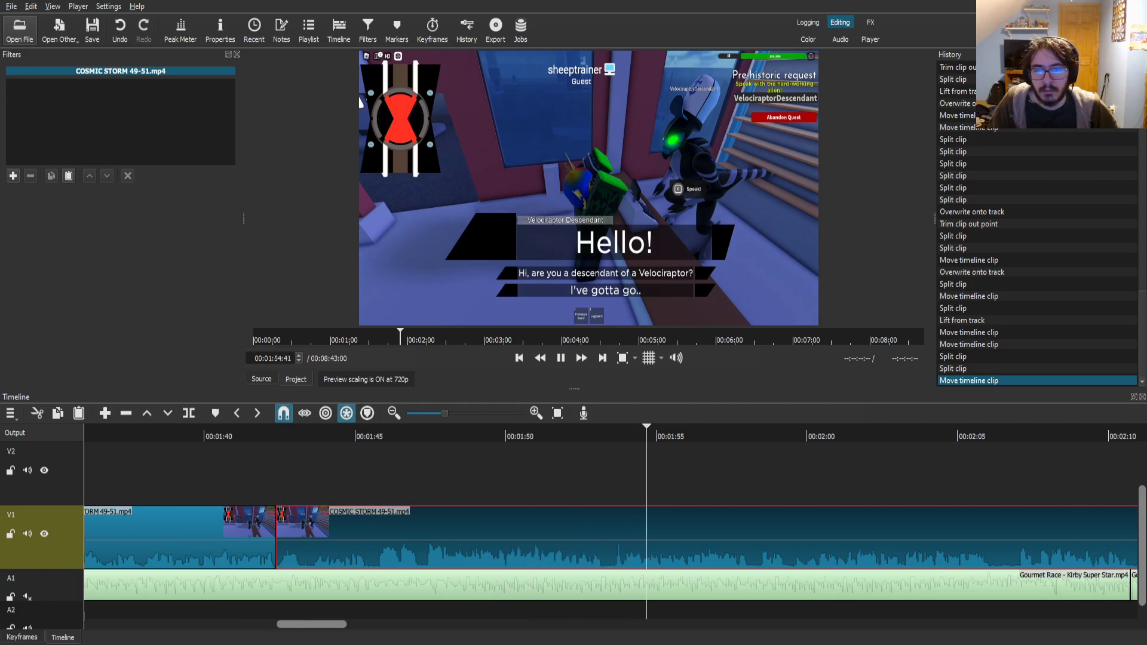
pyautogui.hscroll(-5, 644, 512)
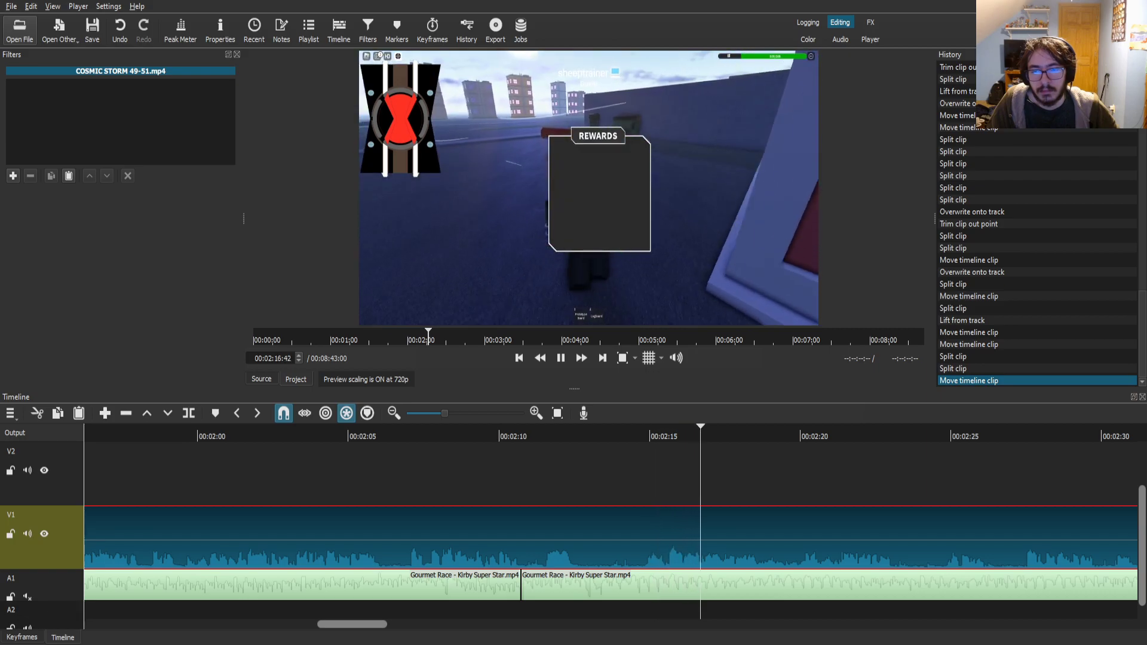
# - Split the gameplay at about 00:01:47, where the reply options appear under the Velociraptor Descendant's "Hello!"
pyautogui.moveTo(220, 436); pyautogui.dragTo(595, 436)
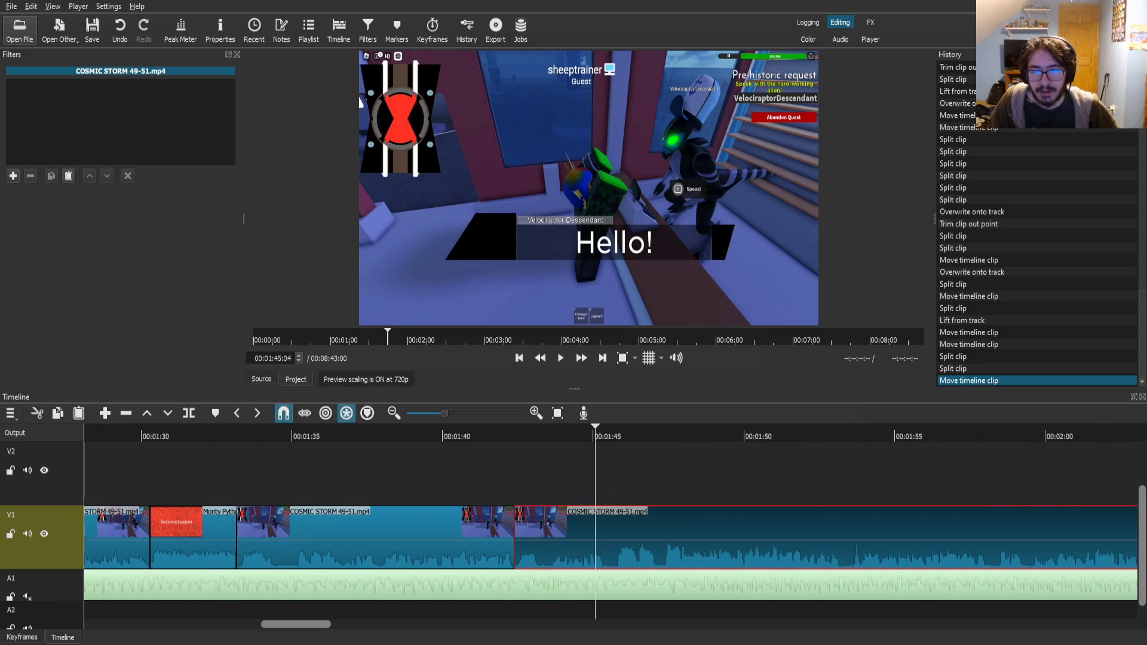
pyautogui.click(561, 358)
pyautogui.scroll(-2, 562, 508)
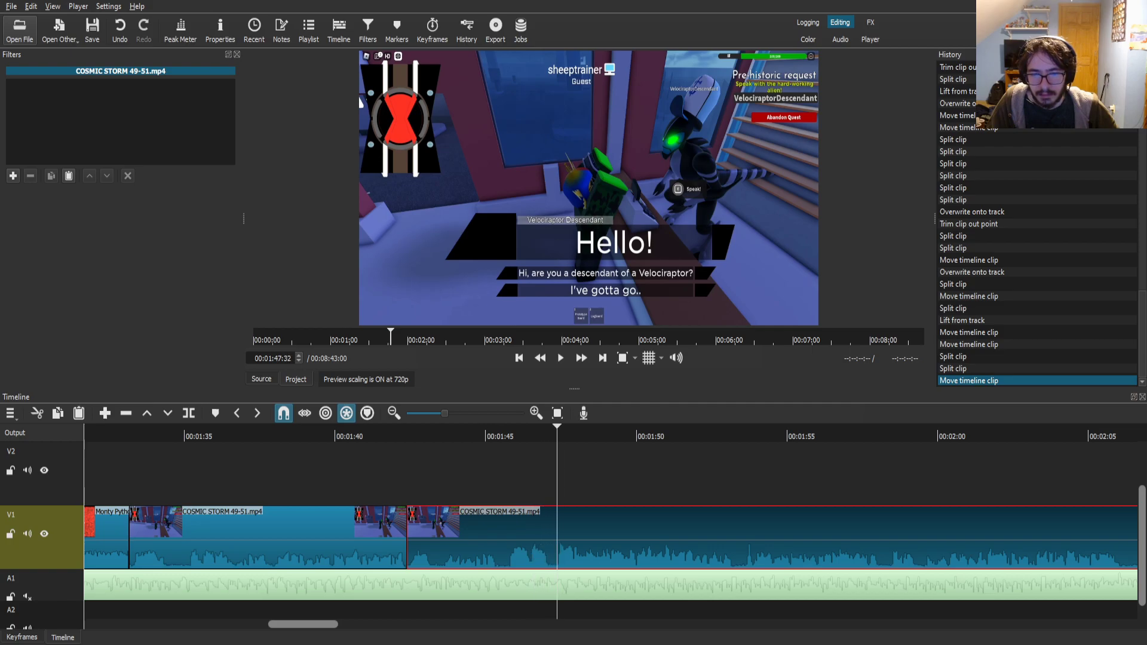
pyautogui.press('s')
# - Split the gameplay at 00:02:13, during the raw meat dialogue, and select the piece between the two new cuts
pyautogui.press('space')
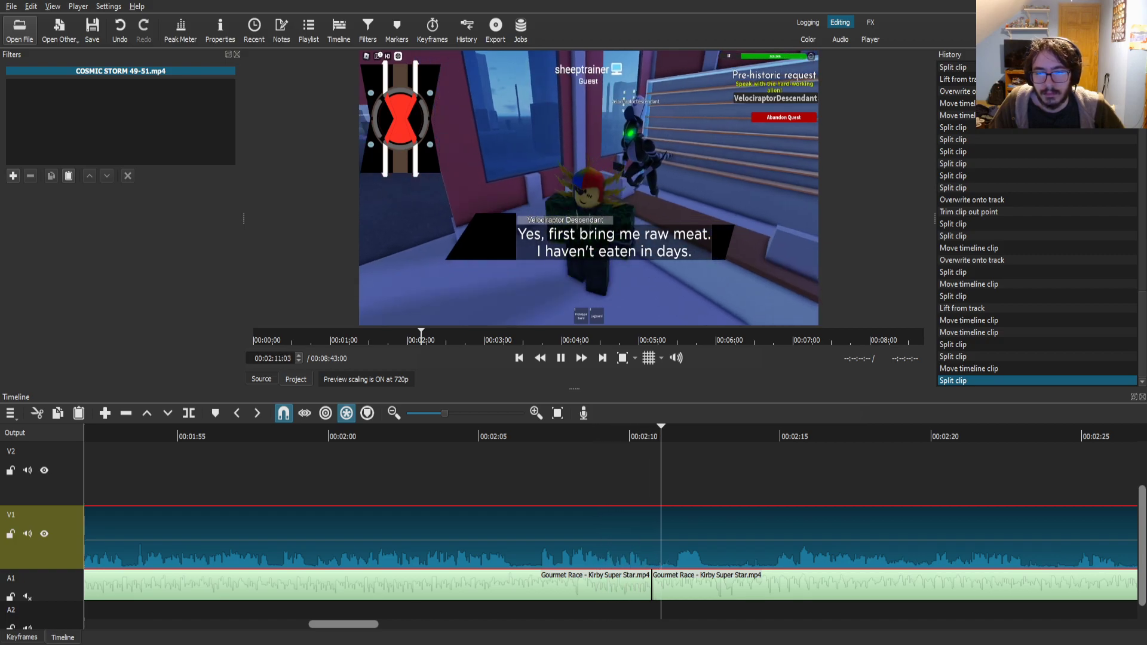
pyautogui.press('space')
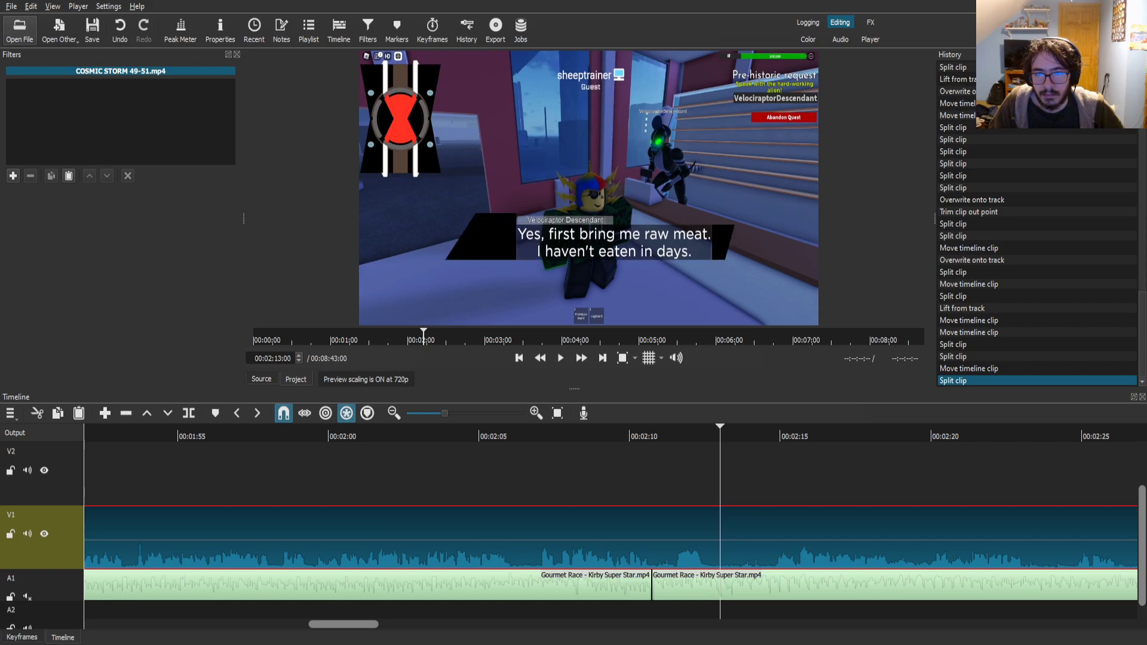
pyautogui.press('s')
pyautogui.scroll(7, 585, 526)
pyautogui.click(586, 525)
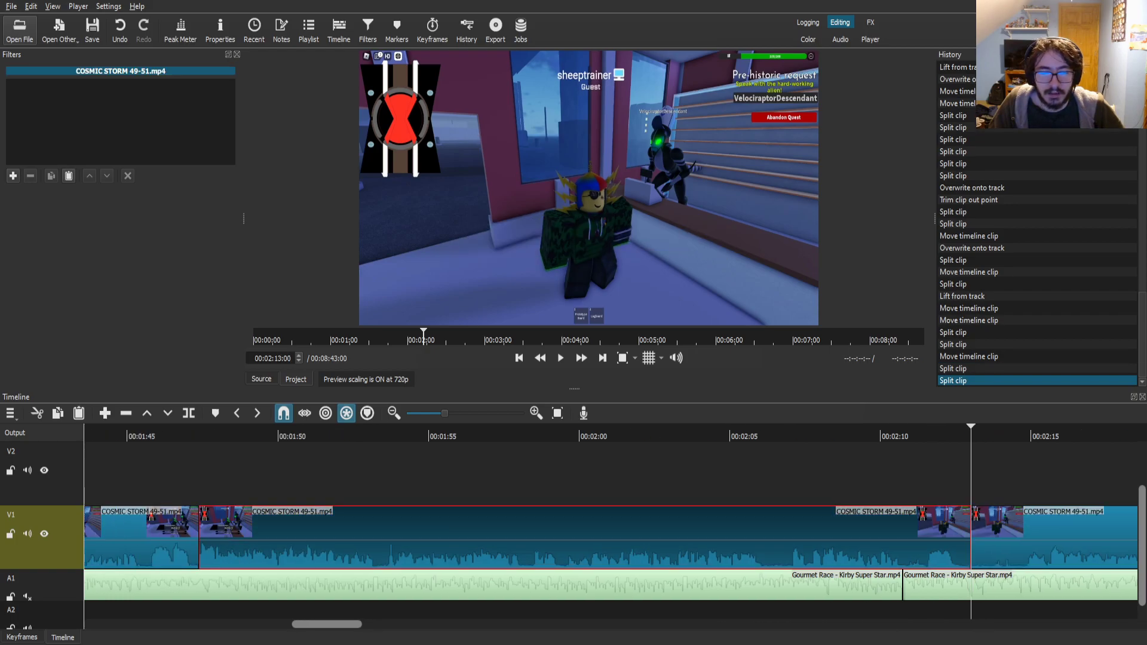
# - Add a Text: Simple filter to the selected gameplay piece with the text "Velociraptor Descendant"
pyautogui.moveTo(297, 436); pyautogui.dragTo(268, 436)
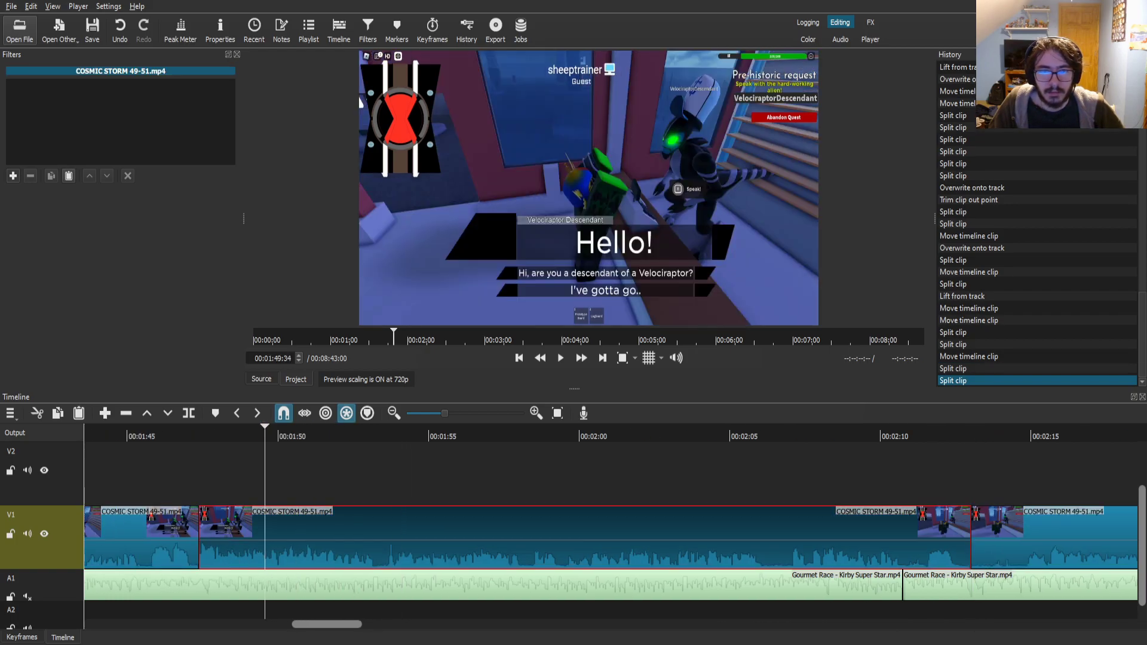
pyautogui.write('ftex')
pyautogui.press('Return')
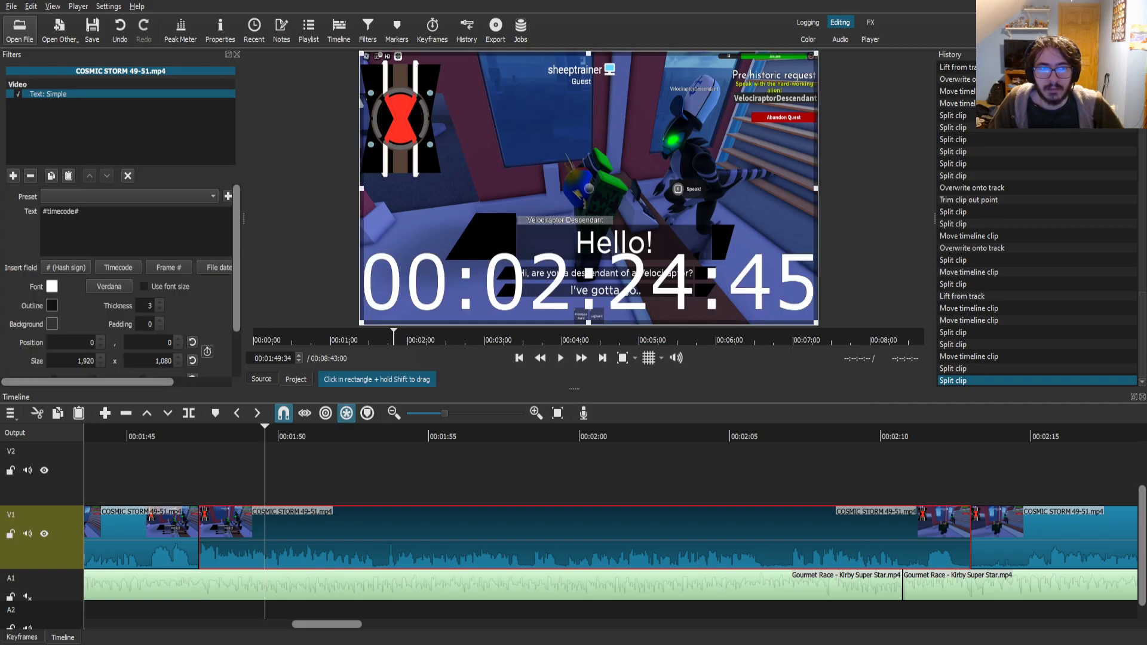
pyautogui.write('Vel')
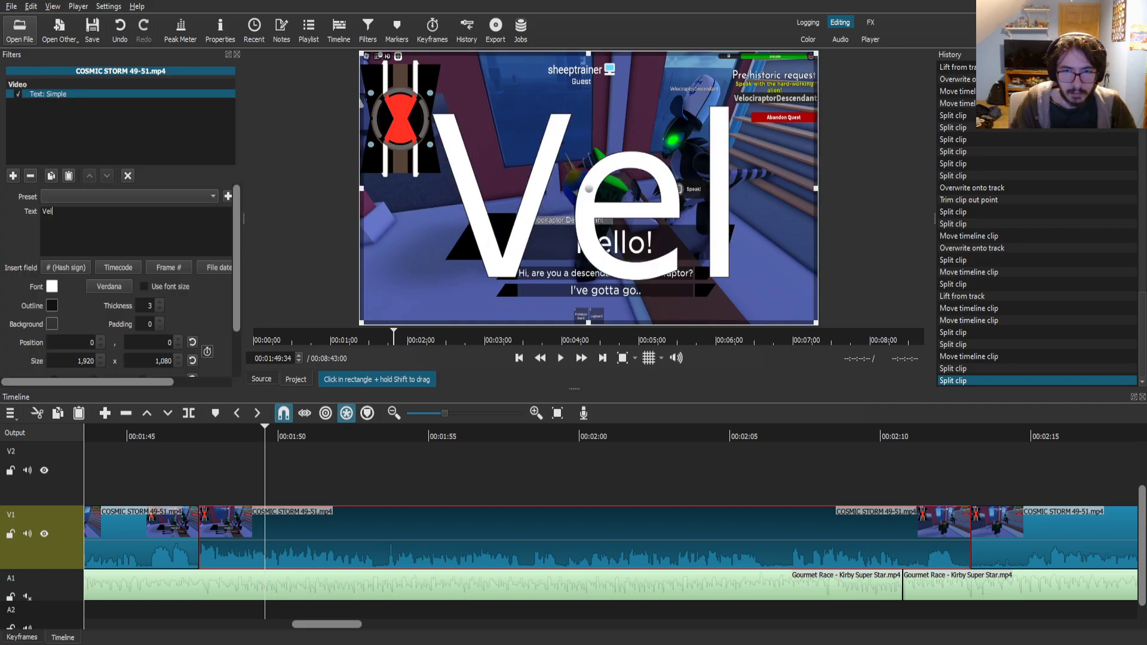
pyautogui.write('ociraptor ')
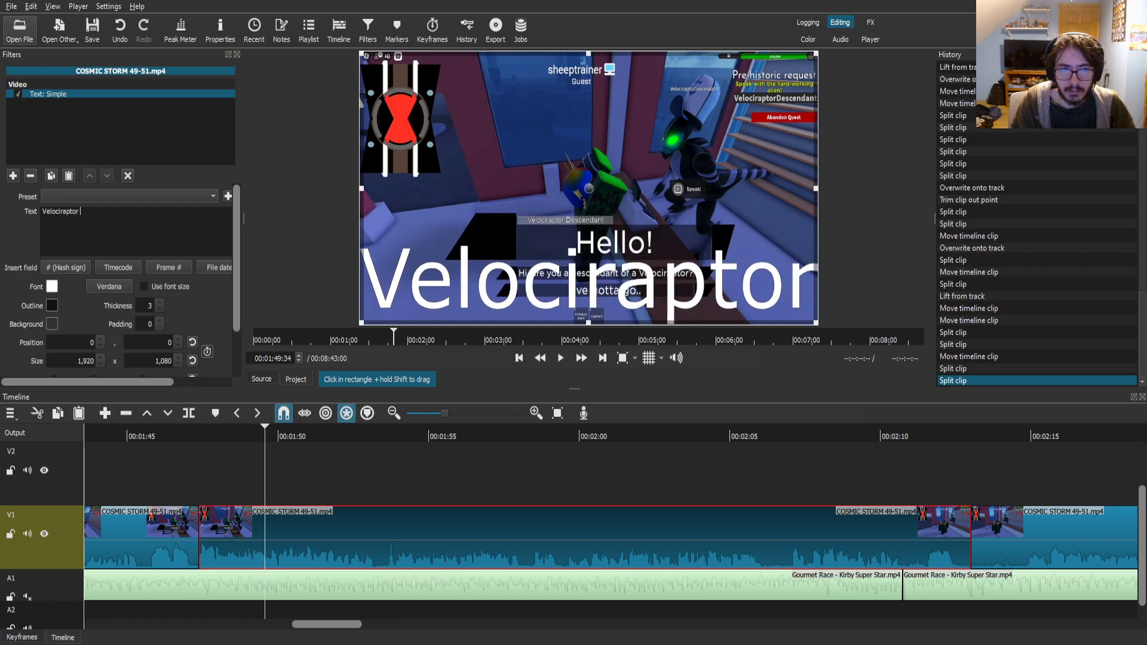
pyautogui.write('Descendant')
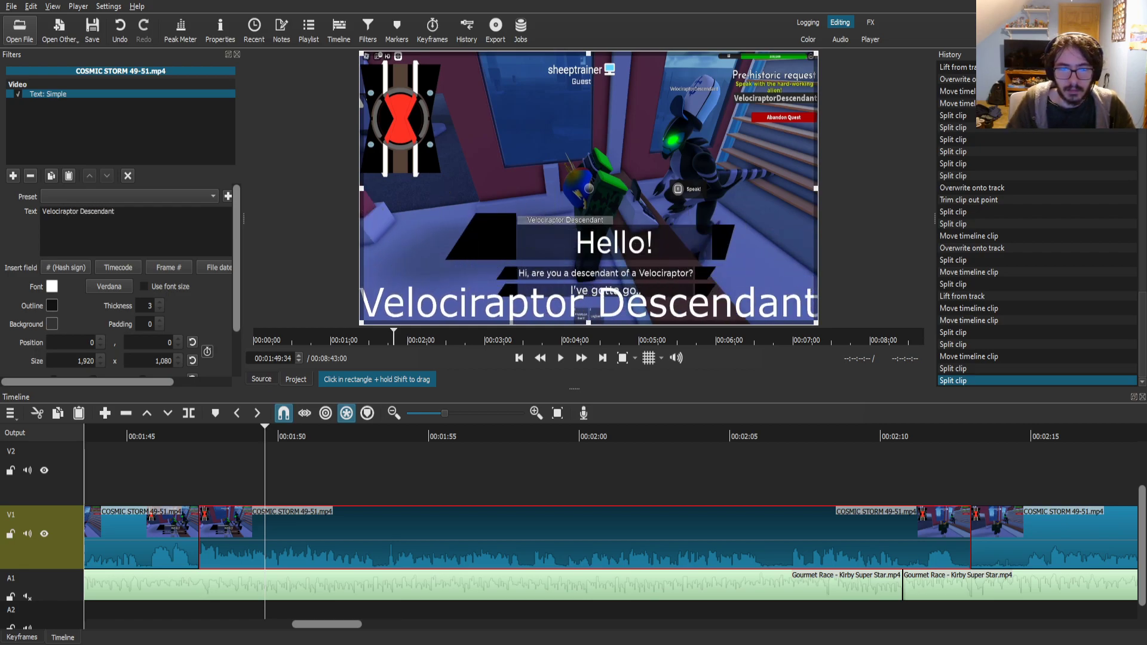
# - Replace the caption text with the player's name, a colon and "Hi, are you a descendant of a Velociraptor?" in quotation marks
pyautogui.moveTo(193, 433); pyautogui.dragTo(185, 433)
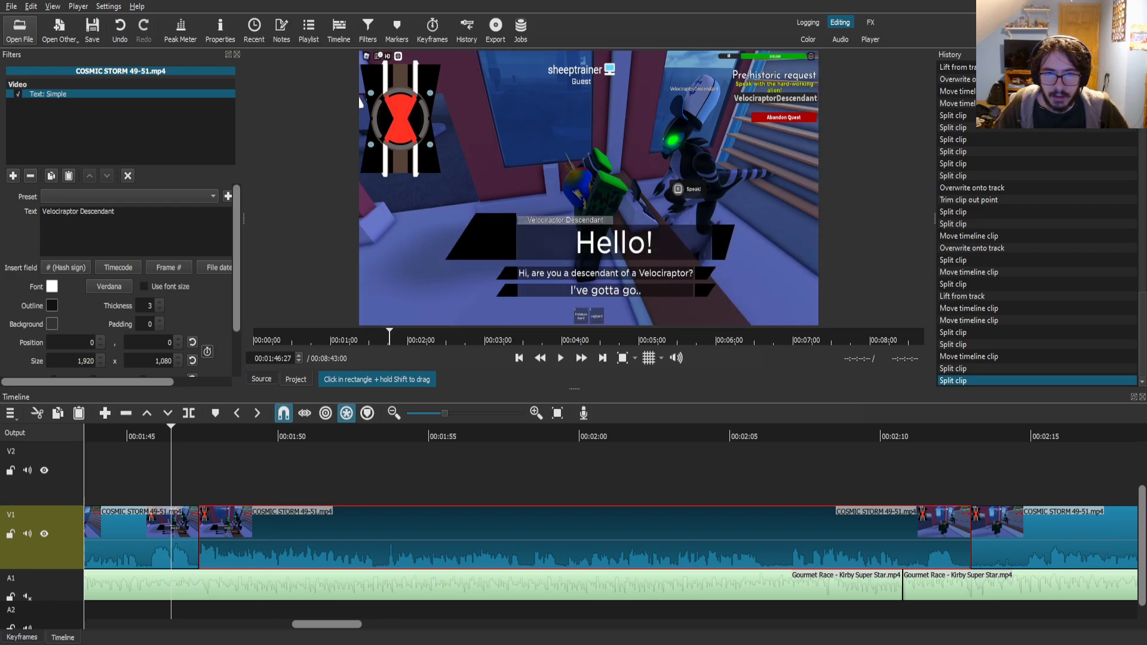
pyautogui.scroll(3, 610, 525)
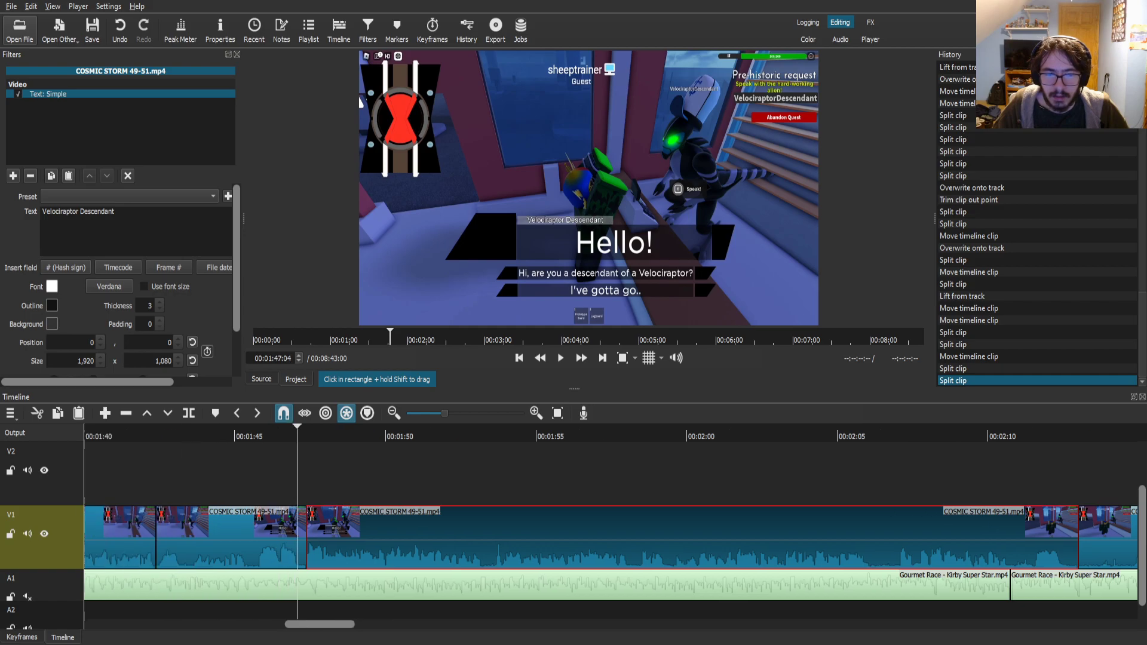
pyautogui.moveTo(313, 433); pyautogui.dragTo(314, 434)
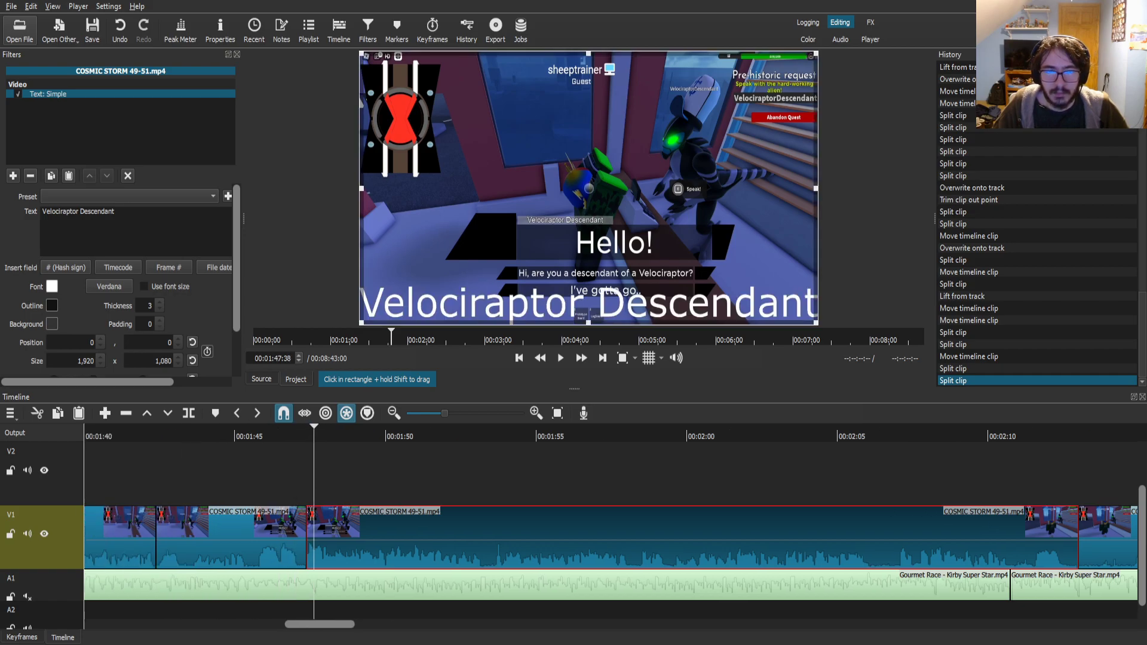
pyautogui.write('She')
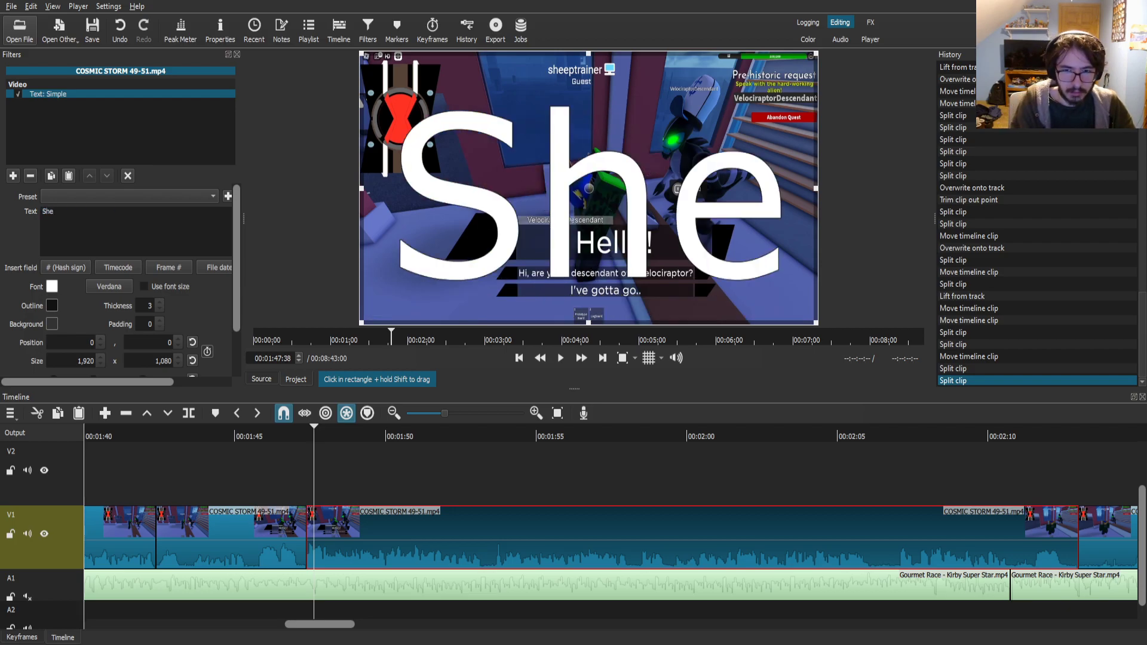
pyautogui.write('eptrainer: "H')
pyautogui.press('BackSpace')
pyautogui.write('"Hi')
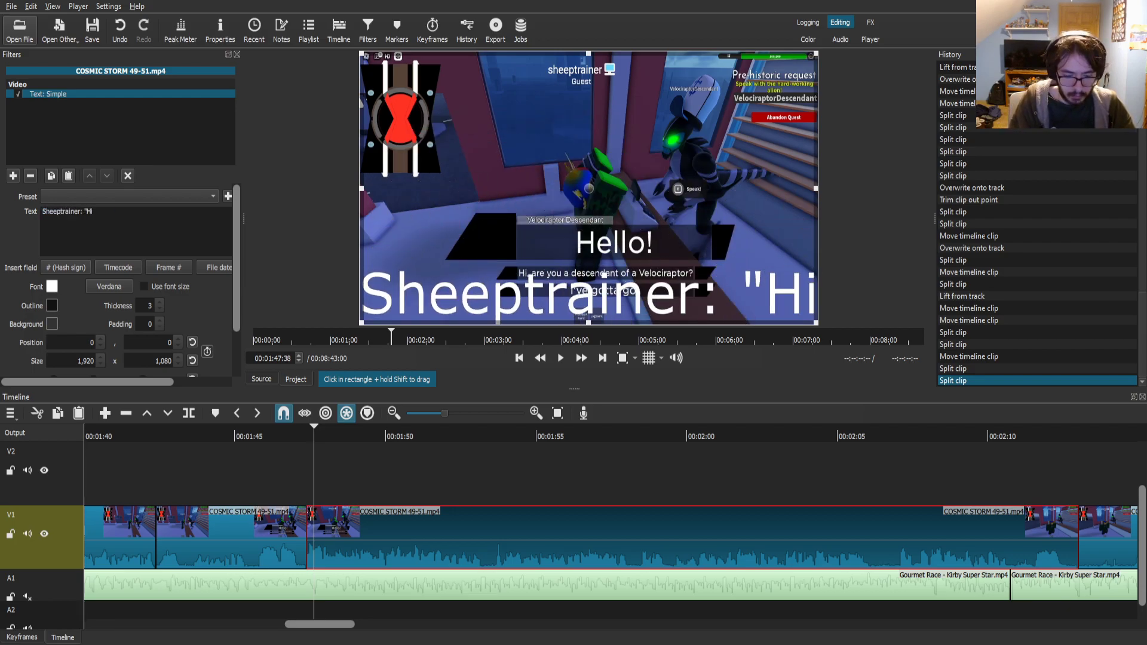
pyautogui.write(', are you a de')
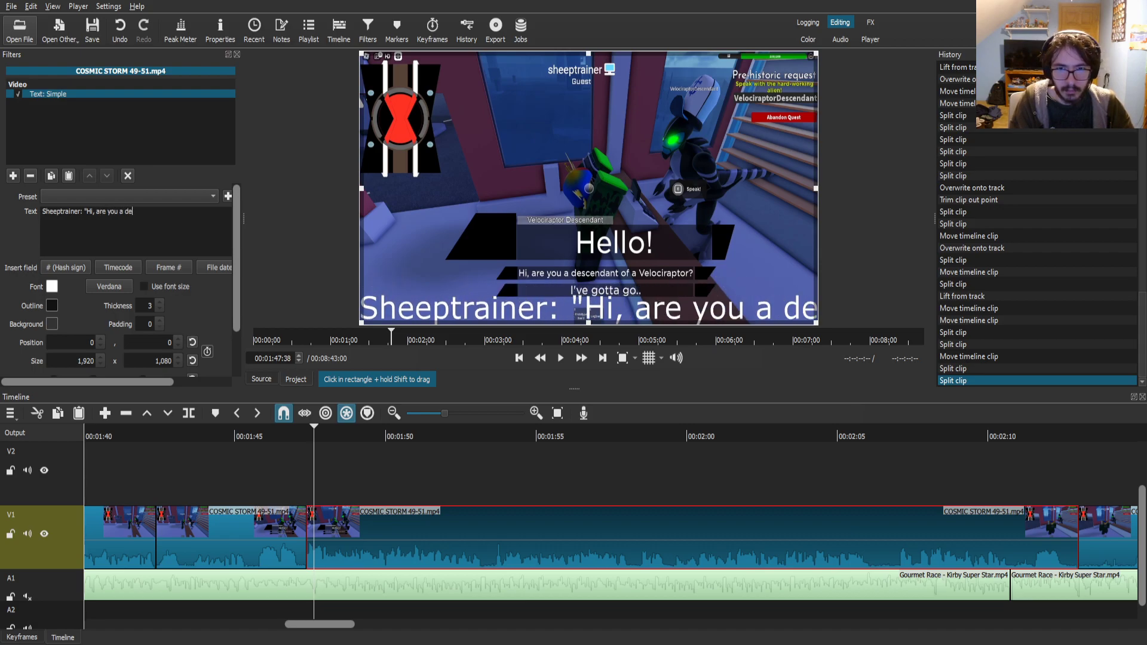
pyautogui.write('scendant of a')
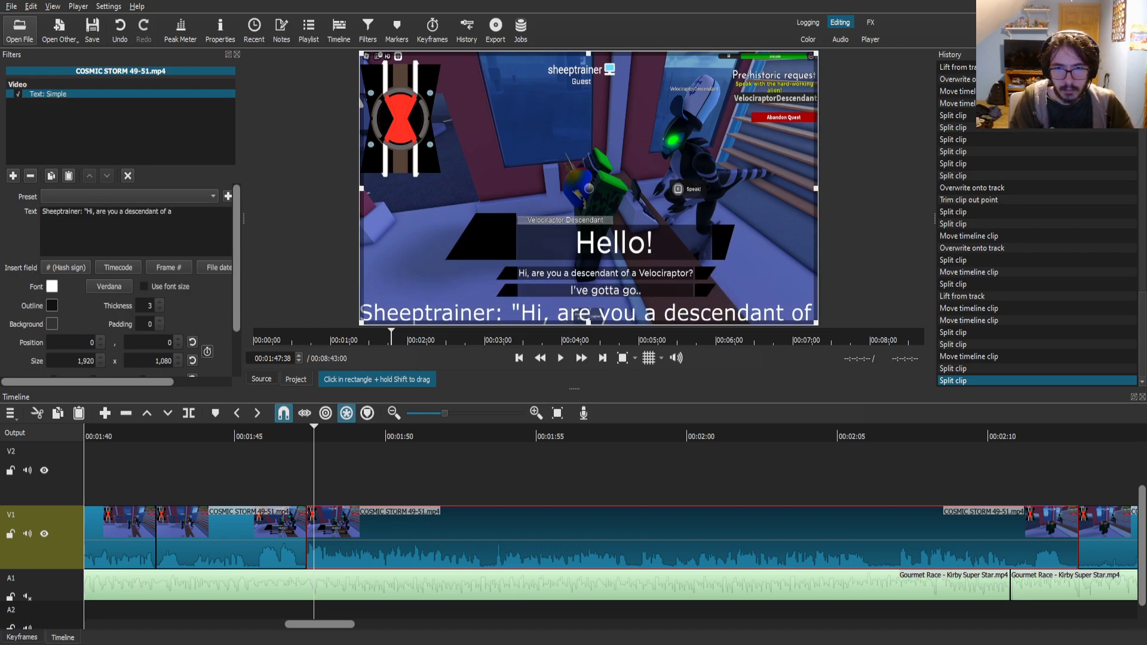
pyautogui.write(' Velocirap')
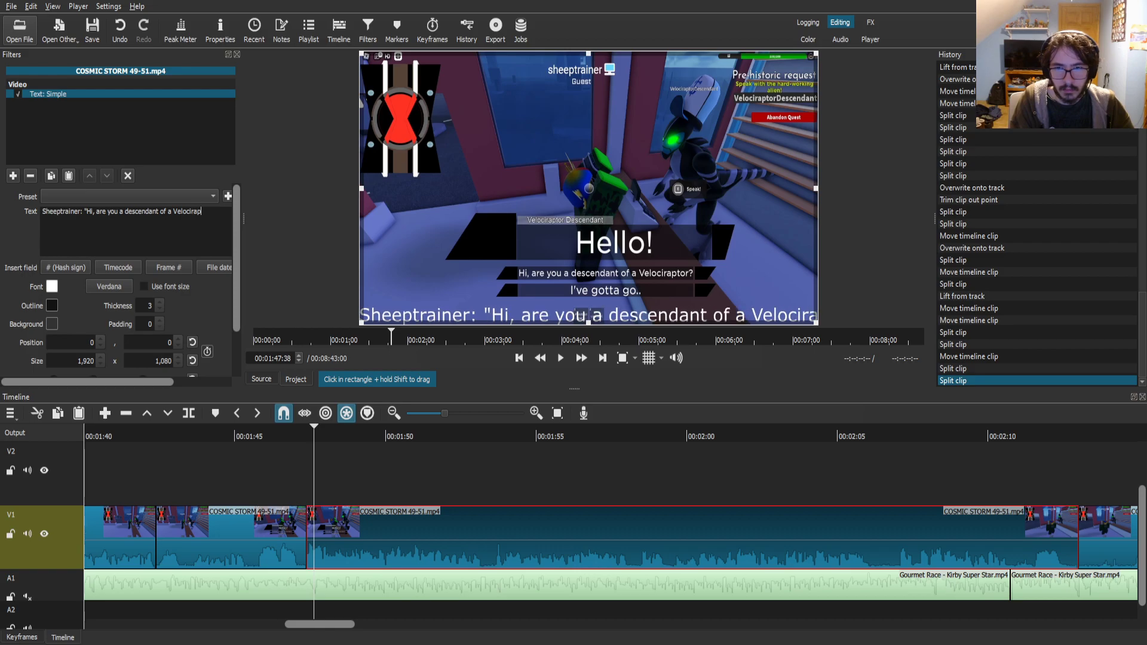
pyautogui.write('tor?"')
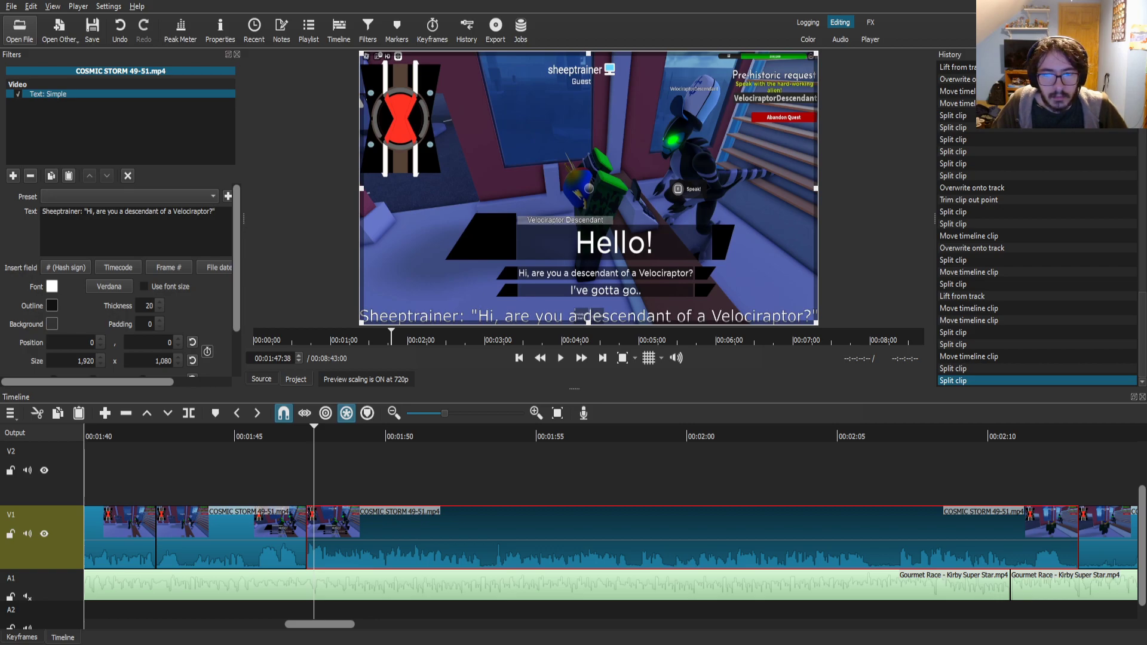
# - Make the caption green with outline thickness 20, shrink it to a 1,576 x 72 strip and place it at position 2, 269
pyautogui.press('Return')
pyautogui.moveTo(360, 52); pyautogui.dragTo(442, 308)
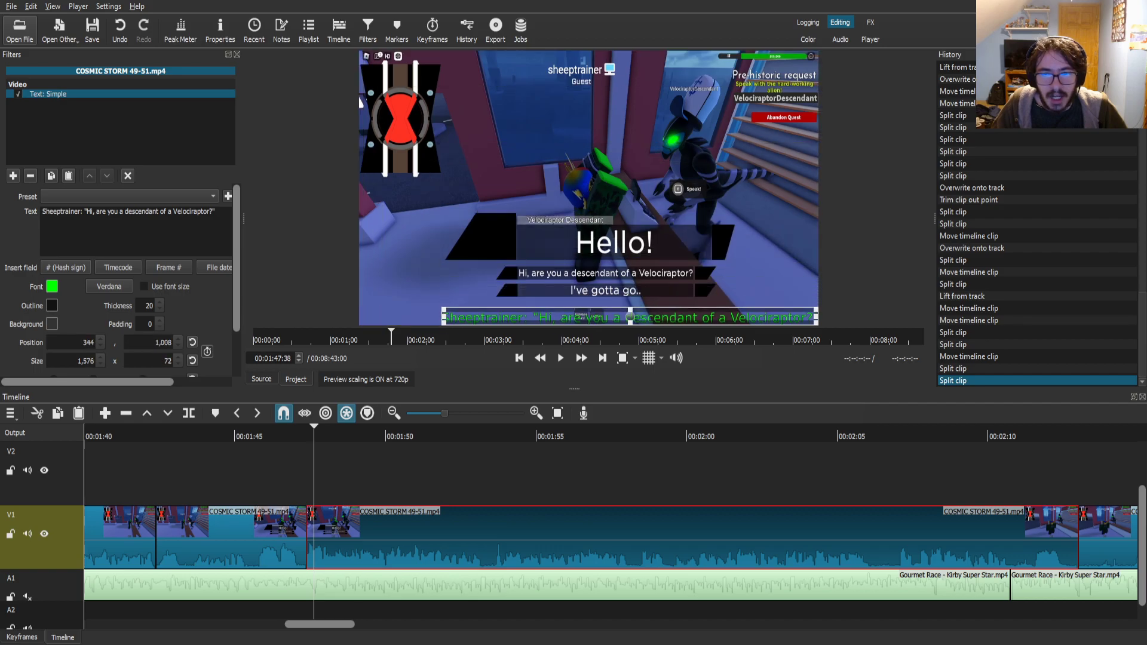
pyautogui.moveTo(630, 316); pyautogui.dragTo(548, 129)
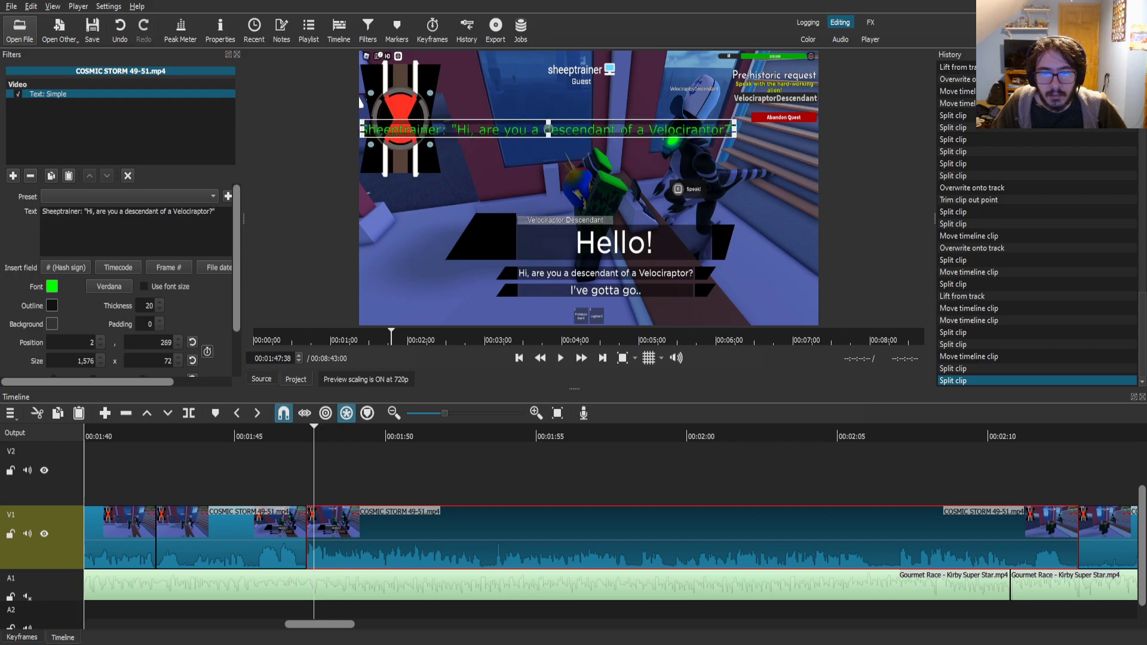
# - Split the captioned gameplay at about 00:01:58, where the "Can I scan you?" reply appears under "Yes, I am"
pyautogui.moveTo(482, 435); pyautogui.dragTo(500, 435)
pyautogui.press('space')
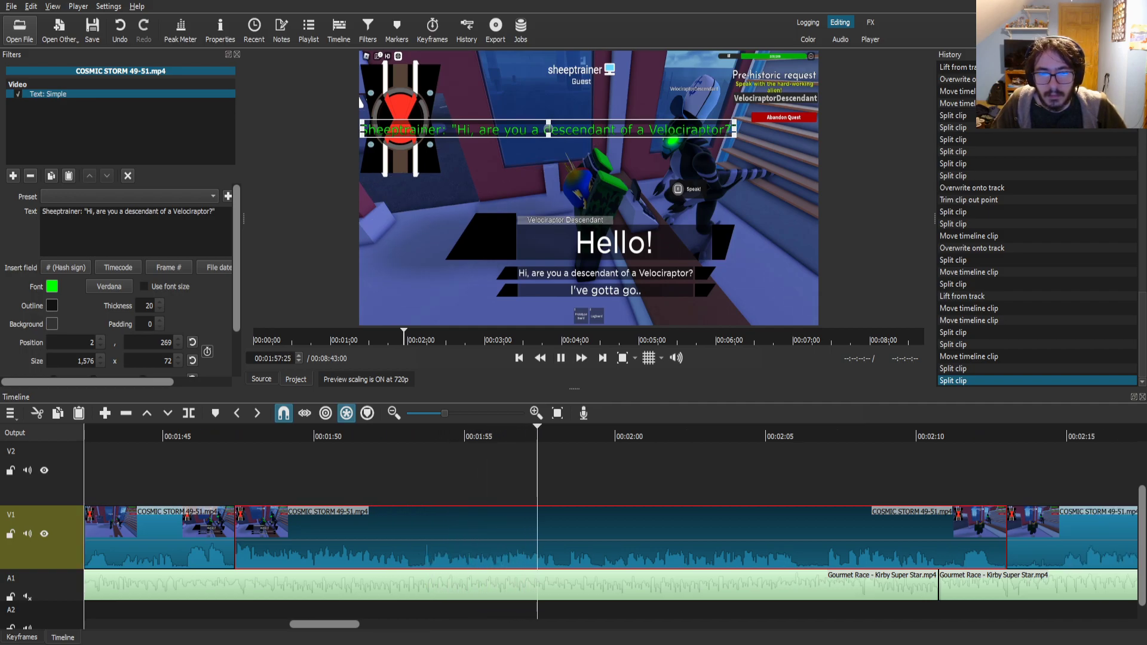
pyautogui.press('space')
pyautogui.press('Right')
pyautogui.press('Right')
pyautogui.press('Right')
pyautogui.press('Right')
pyautogui.press('Right')
pyautogui.press('Right')
pyautogui.press('Right')
pyautogui.press('Right')
pyautogui.press('Right')
pyautogui.press('Right')
pyautogui.press('Right')
pyautogui.press('Right')
pyautogui.press('Right')
pyautogui.press('Right')
pyautogui.press('Right')
pyautogui.press('Right')
pyautogui.press('Right')
pyautogui.press('Right')
pyautogui.press('Right')
pyautogui.press('Right')
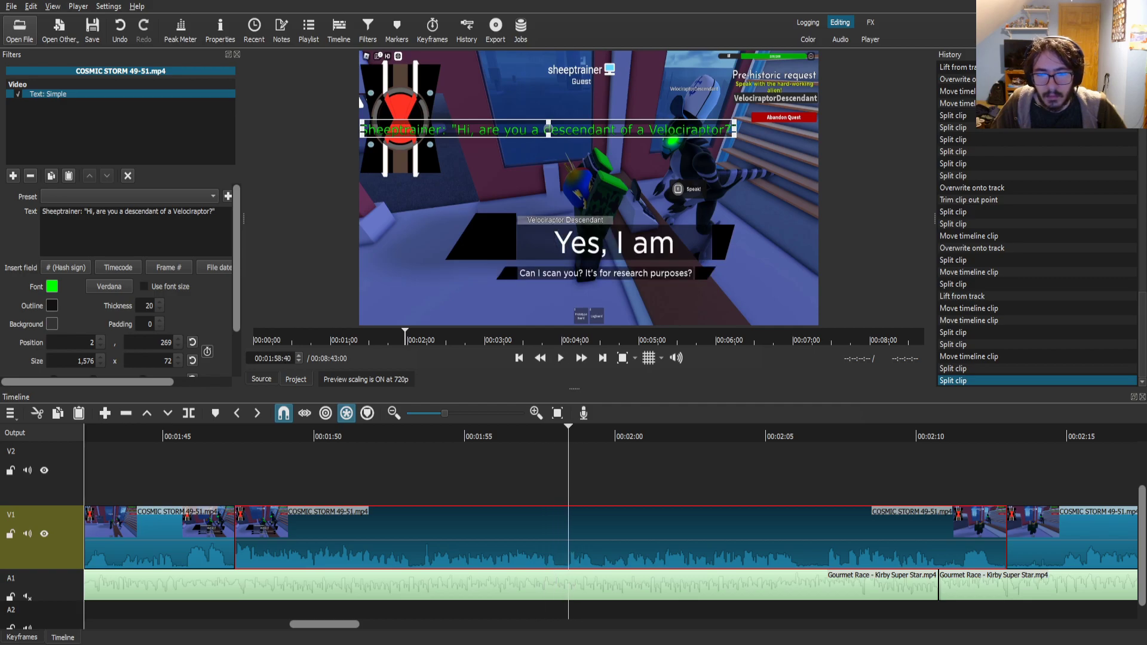
pyautogui.press('s')
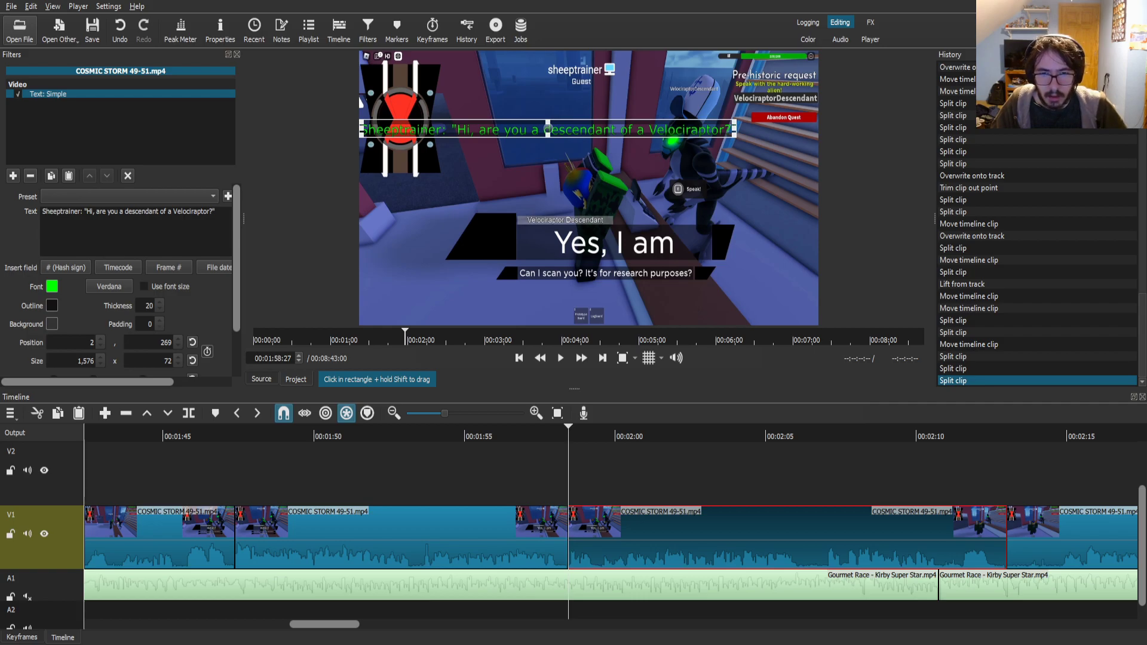
# - Place the Pokemon (A Button) sound effect on A2 at the 00:01:47 cut, and cut off its start by overlapping it
pyautogui.click(261, 380)
pyautogui.moveTo(406, 281); pyautogui.dragTo(251, 615)
pyautogui.scroll(-1, 251, 598)
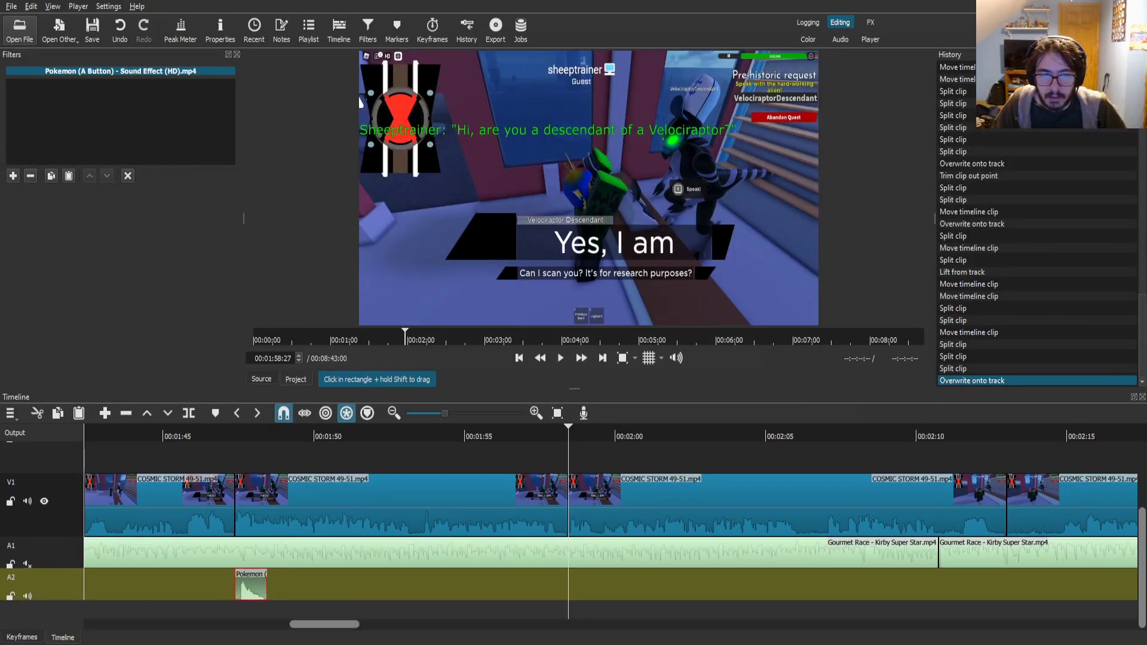
pyautogui.moveTo(240, 436); pyautogui.dragTo(225, 436)
pyautogui.press('s')
pyautogui.moveTo(256, 589); pyautogui.dragTo(250, 589)
# - Place another Pokemon (A Button) sound effect on A2 at the 00:01:58 cut, and trim its start by overlapping it
pyautogui.moveTo(545, 436); pyautogui.dragTo(556, 436)
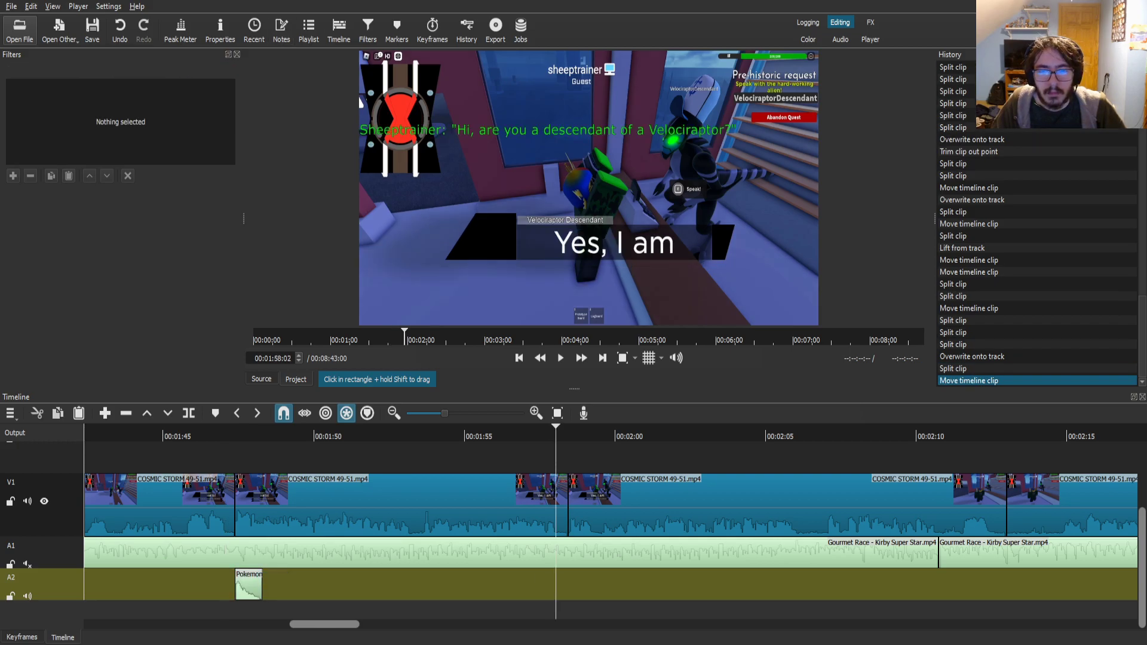
pyautogui.click(261, 378)
pyautogui.moveTo(507, 257); pyautogui.dragTo(568, 584)
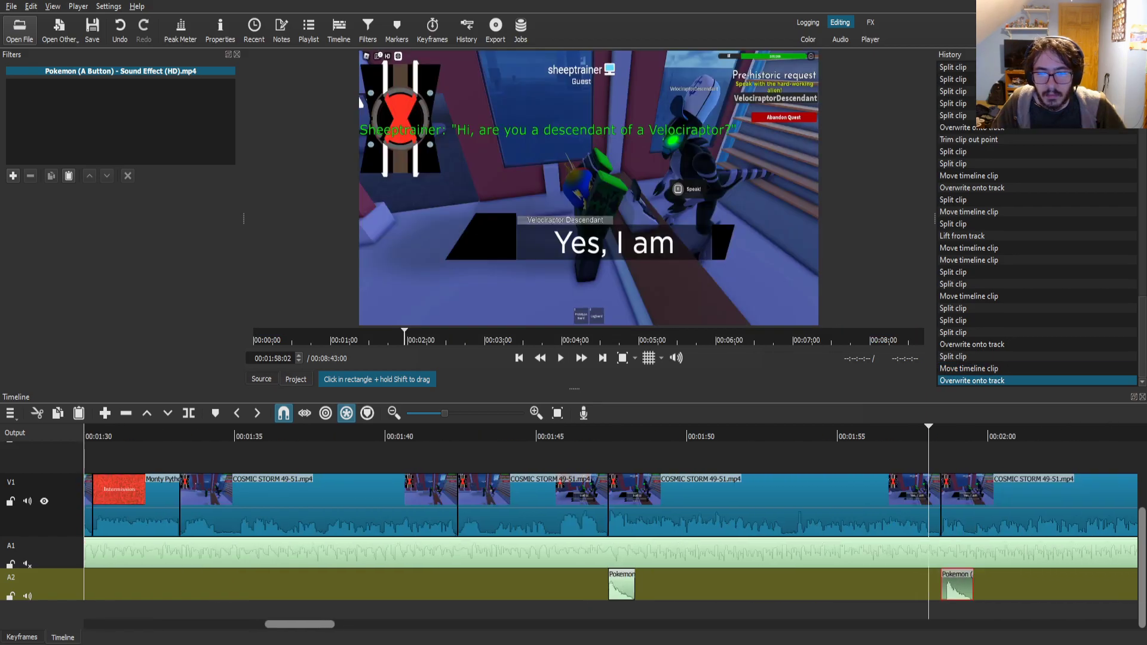
pyautogui.moveTo(534, 436); pyautogui.dragTo(551, 436)
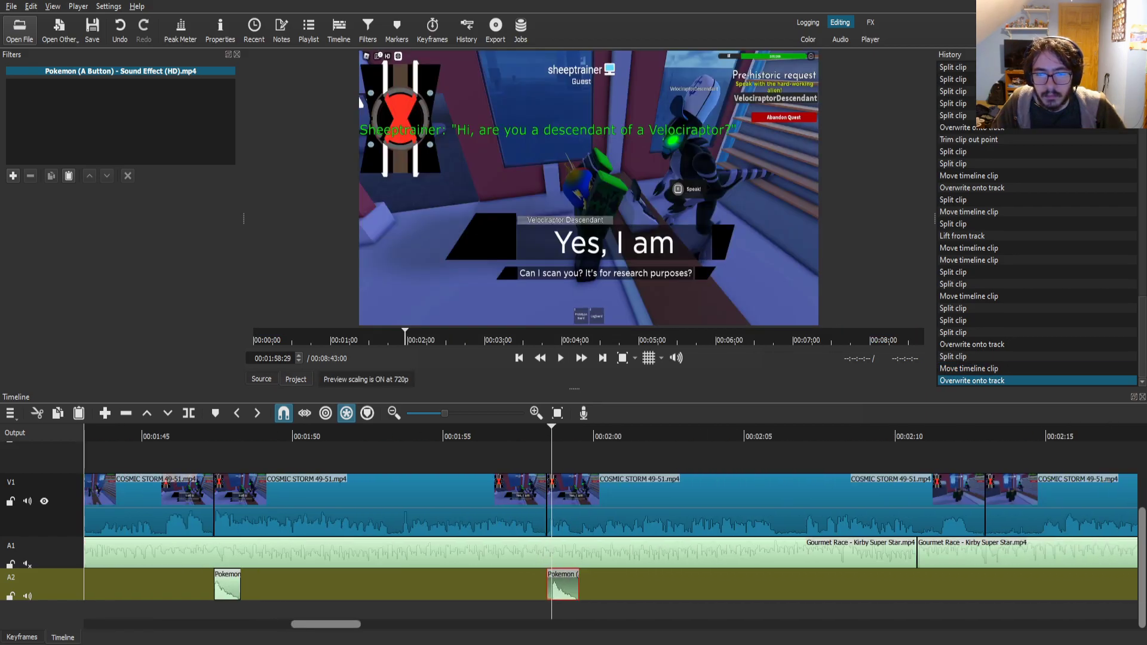
pyautogui.press('s')
pyautogui.click(527, 436)
pyautogui.moveTo(570, 586); pyautogui.dragTo(565, 585)
# - Split the gameplay at about 00:01:59, after the second button sound, and select the short piece above that sound
pyautogui.click(579, 514)
pyautogui.press('space')
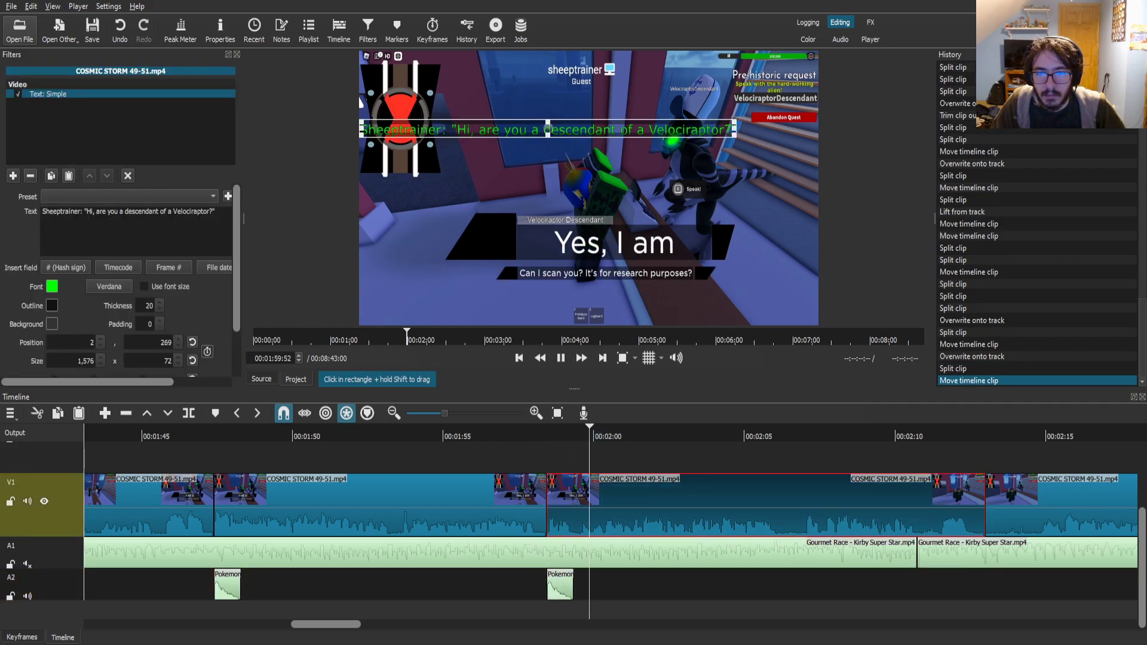
pyautogui.moveTo(584, 436); pyautogui.dragTo(580, 436)
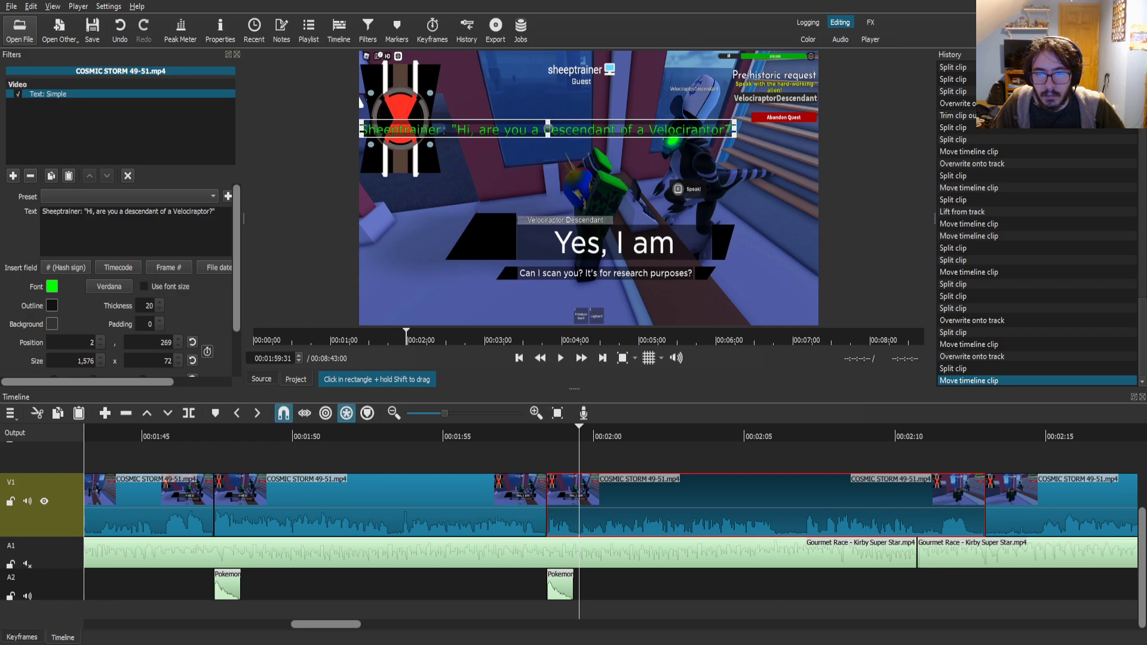
pyautogui.press('s')
pyautogui.moveTo(579, 436); pyautogui.dragTo(556, 436)
pyautogui.click(556, 520)
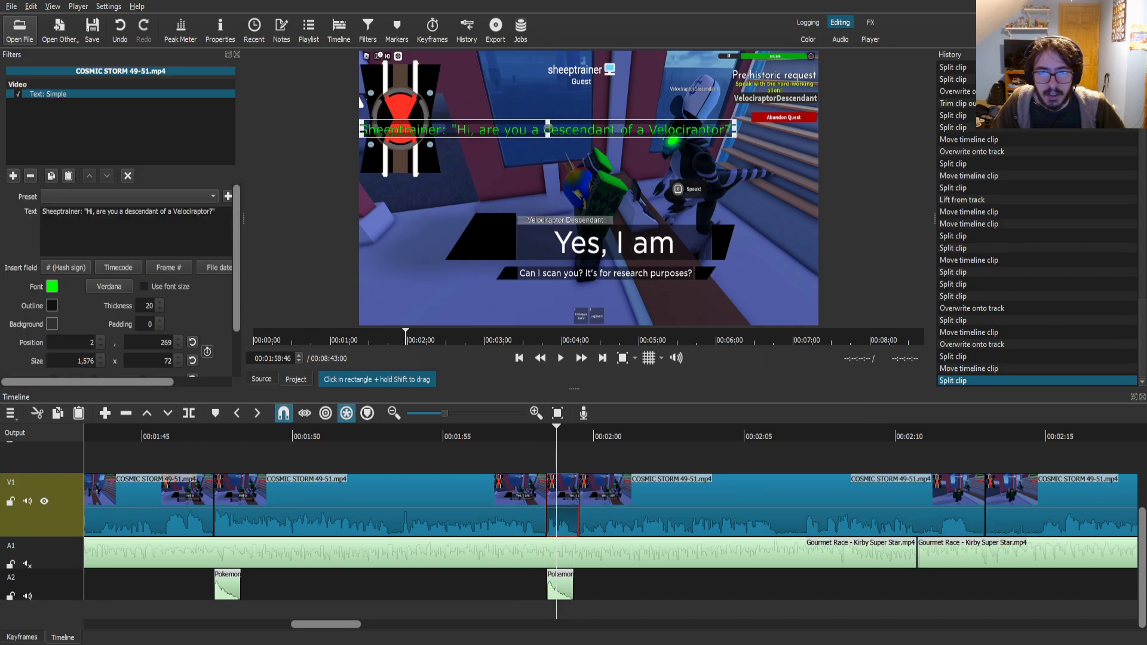
# - Add a simple text filter reading Velociraptor Descendant: "Yes, I am" to the short gameplay piece at about 00:01:59
pyautogui.click(12, 176)
pyautogui.write('tex')
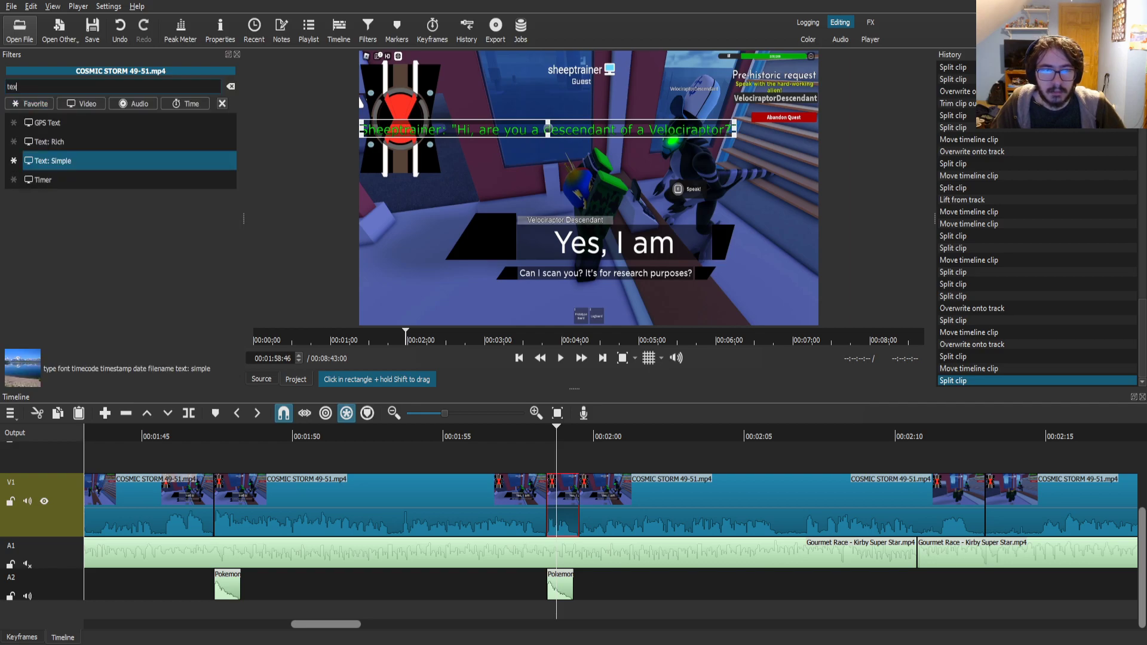
pyautogui.click(53, 161)
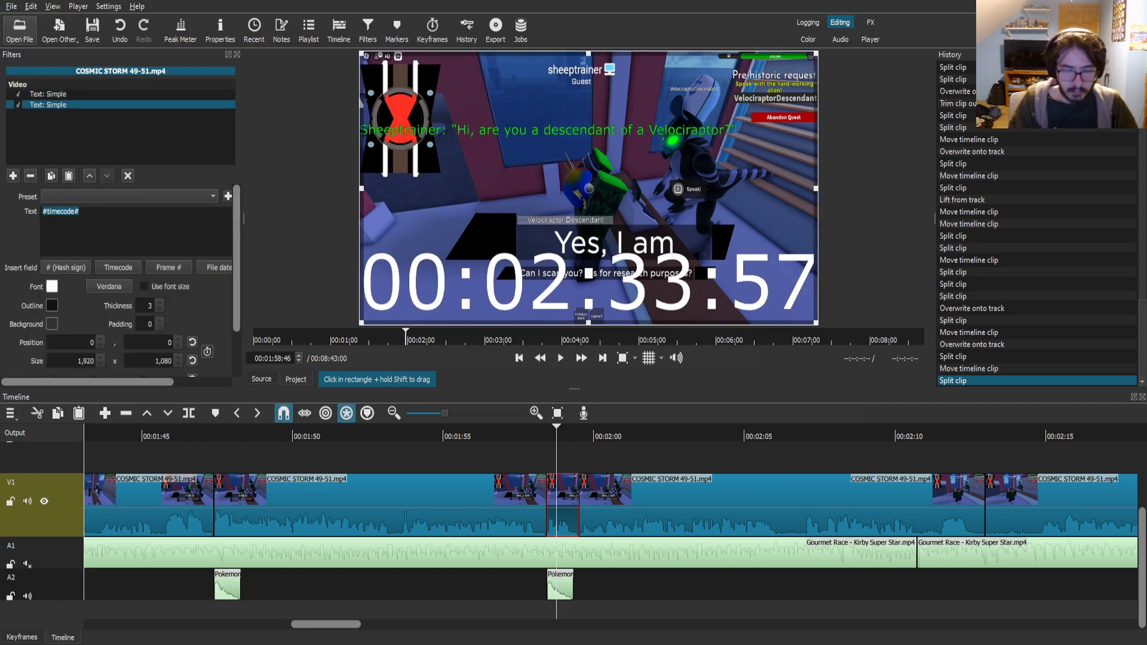
pyautogui.write('Velopc')
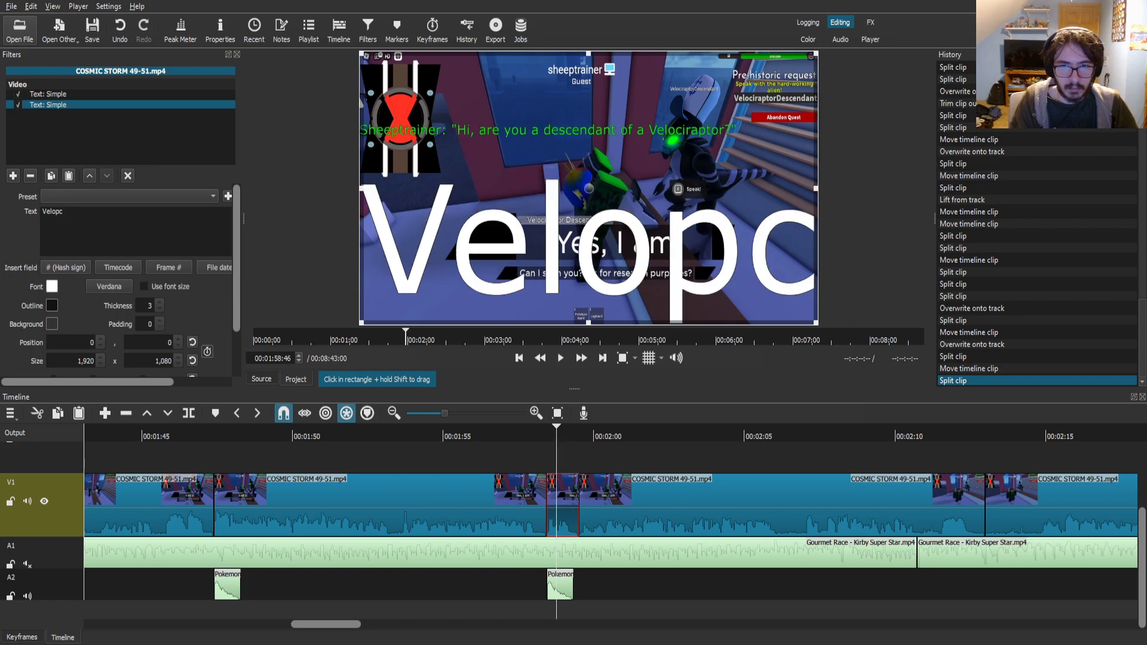
pyautogui.press('BackSpace')
pyautogui.press('BackSpace')
pyautogui.write('cirapt')
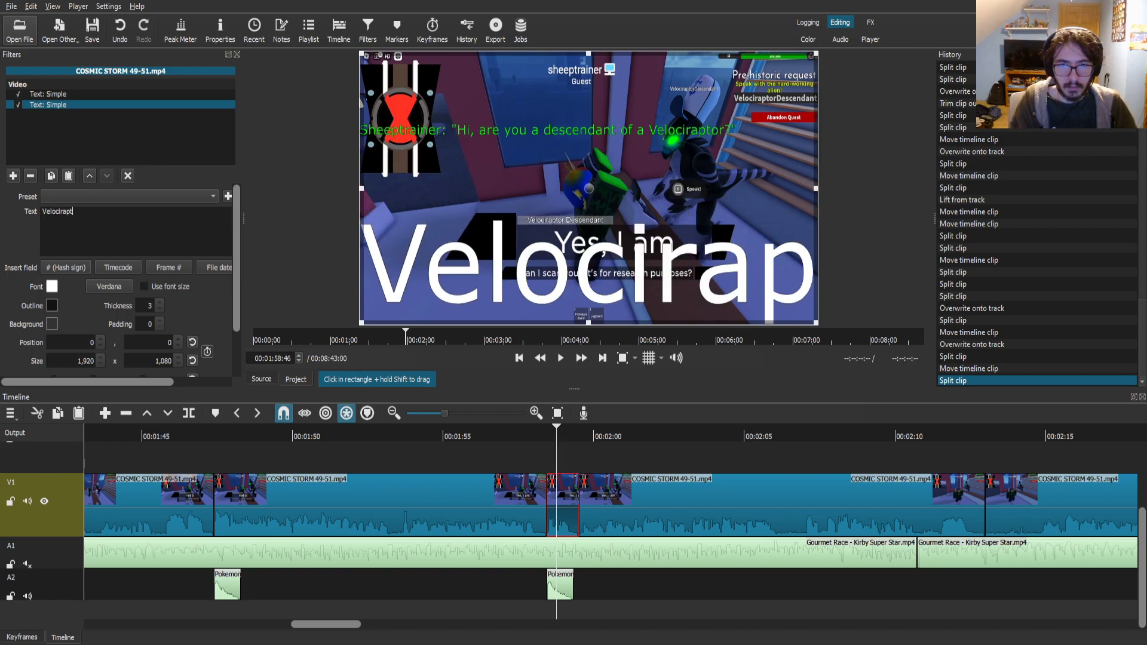
pyautogui.write('or De')
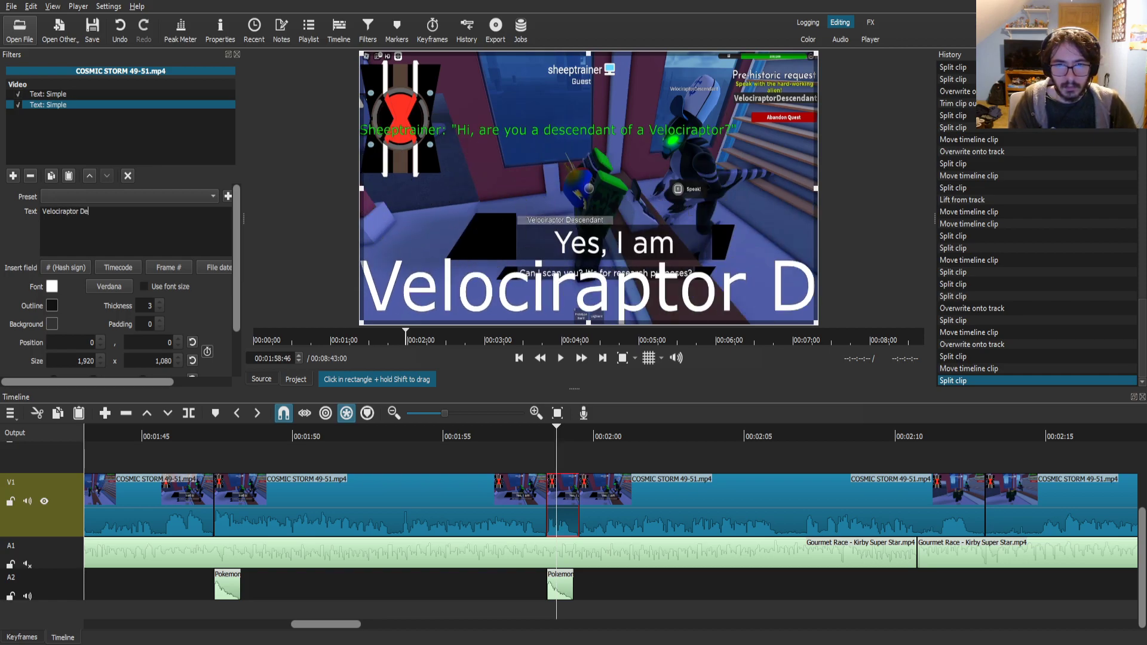
pyautogui.write('scendant: ')
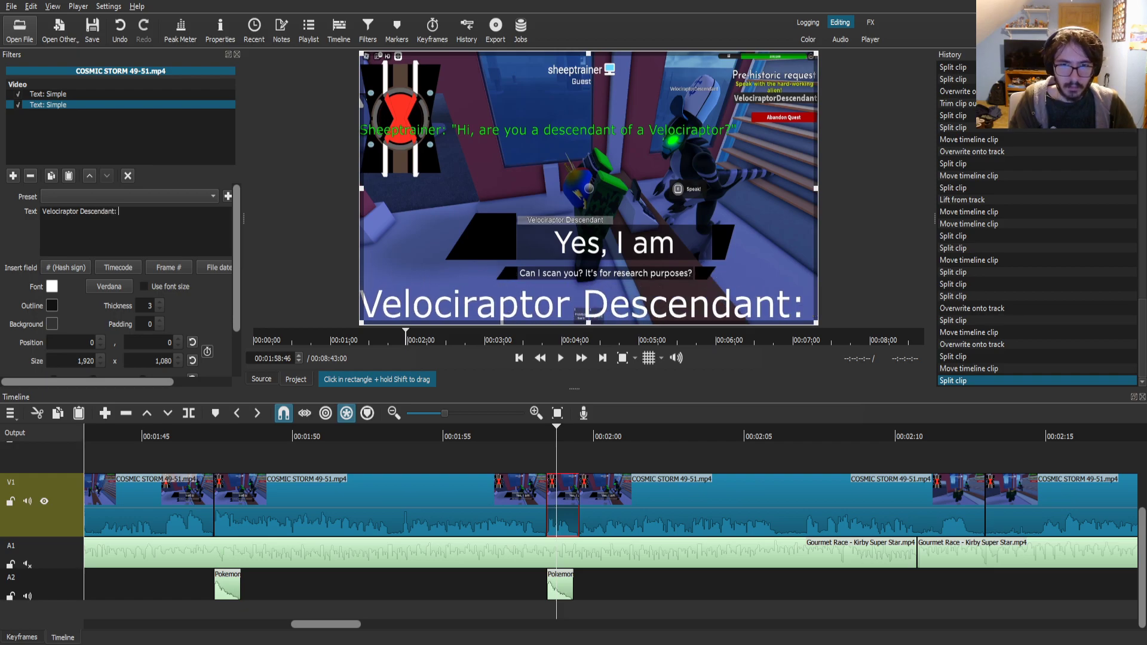
pyautogui.write('"Yes, I am."')
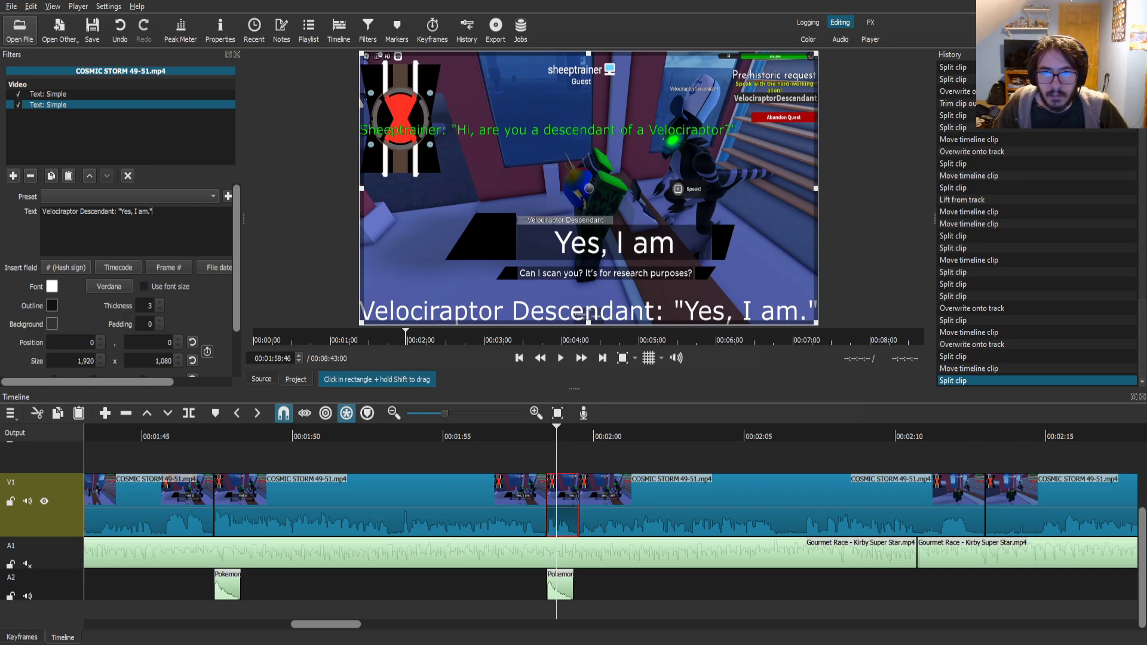
pyautogui.click(508, 436)
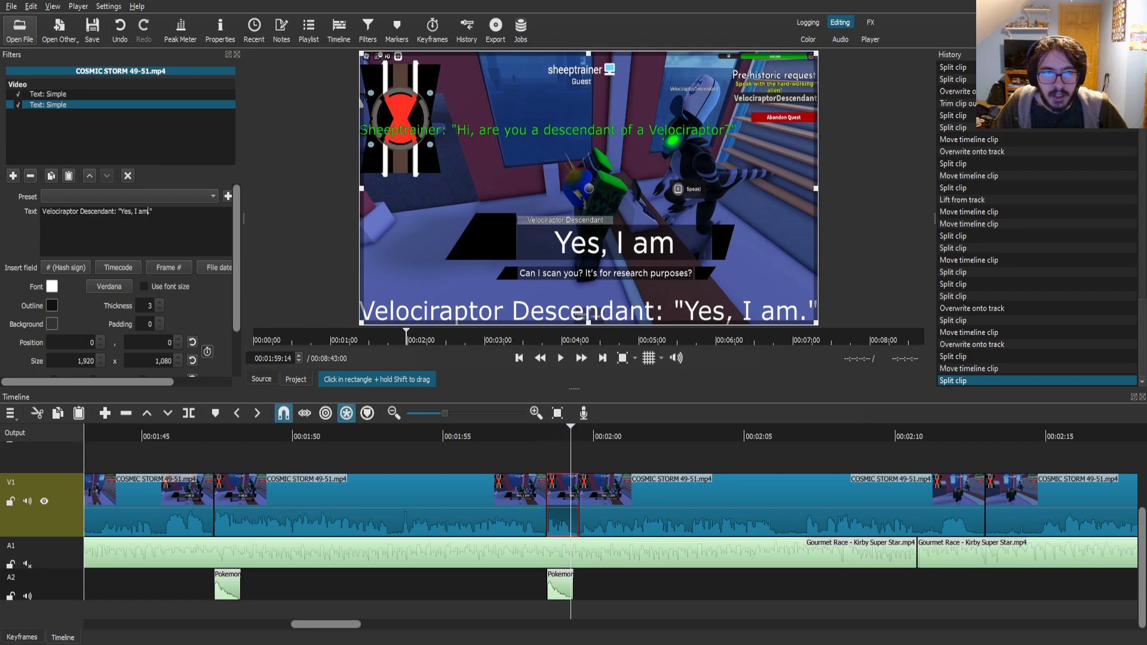
pyautogui.press('BackSpace')
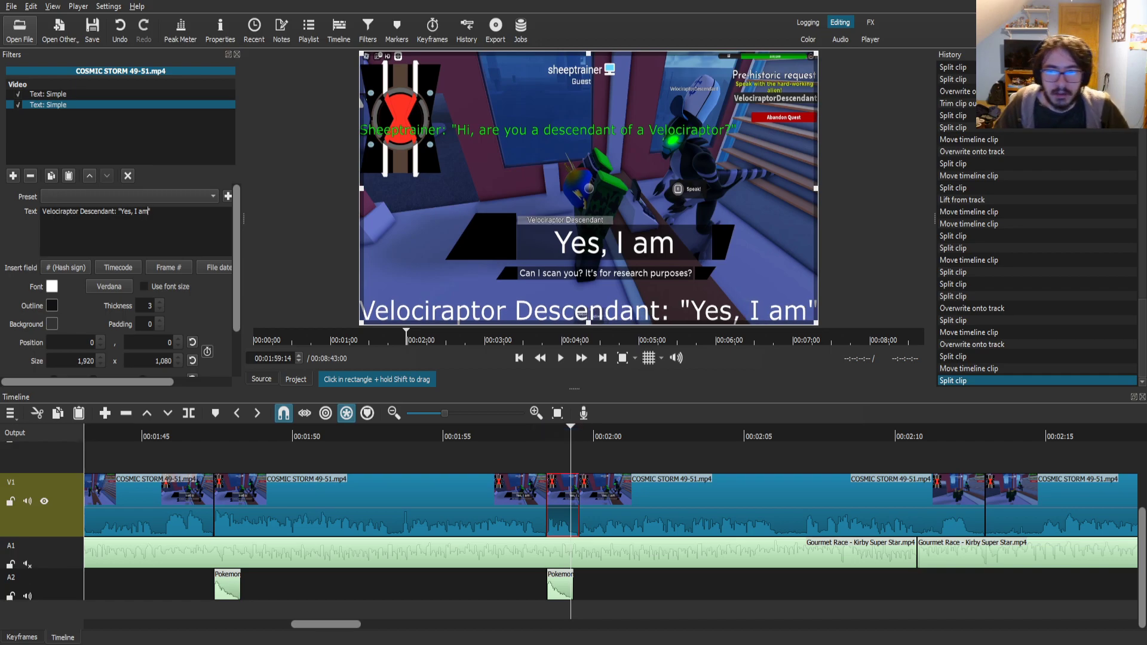
# - Shrink the "Yes, I am" caption to 1,396 x 107, place it under the green one, and make it dark blue with outline thickness 20
pyautogui.moveTo(361, 53); pyautogui.dragTo(487, 300)
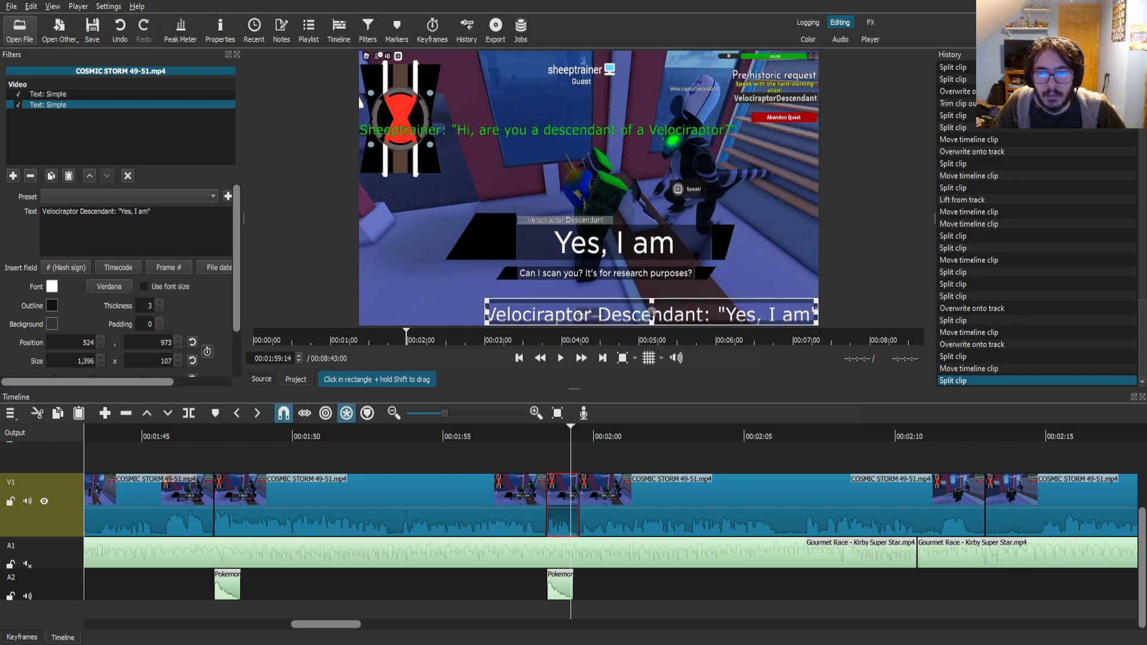
pyautogui.moveTo(651, 311); pyautogui.dragTo(529, 149)
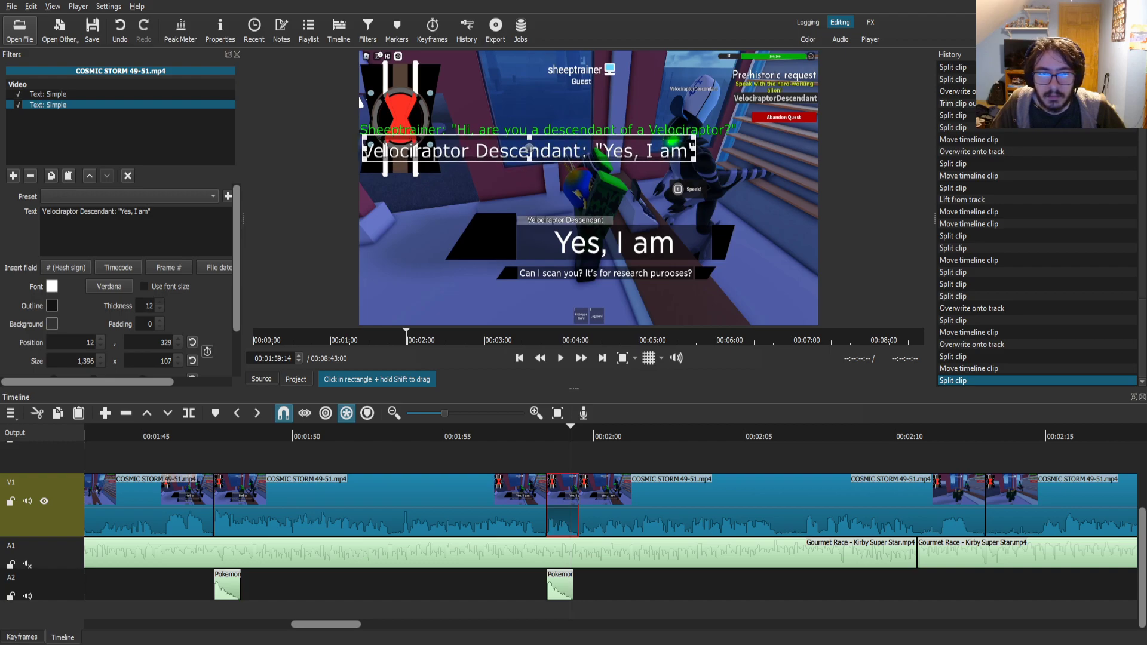
pyautogui.click(159, 302)
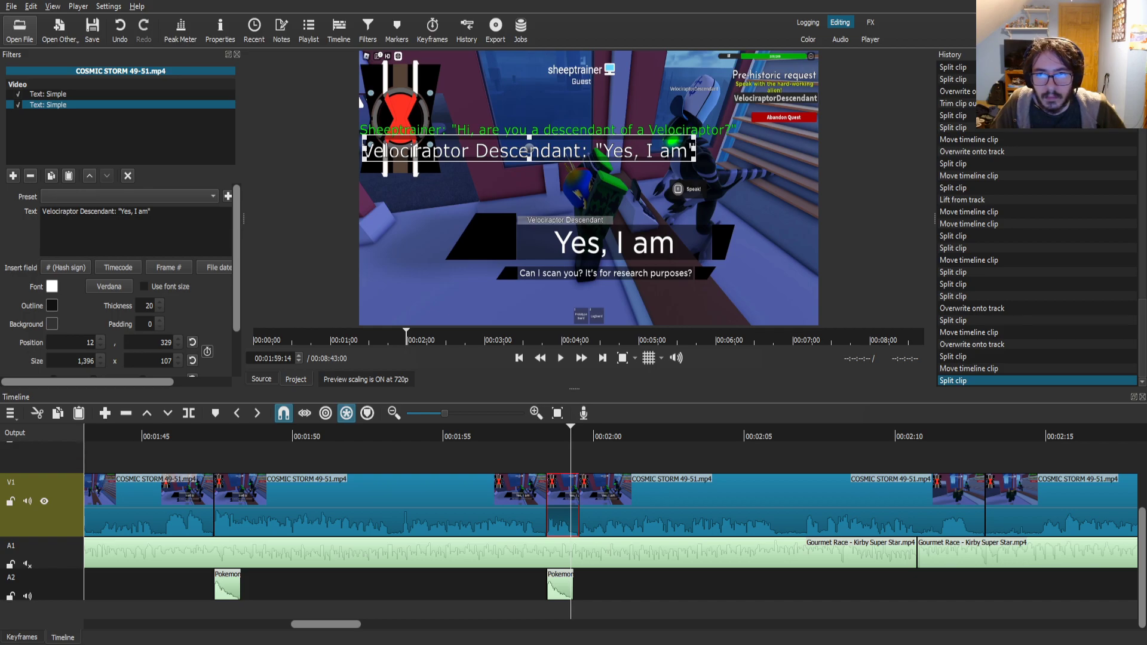
pyautogui.click(687, 430)
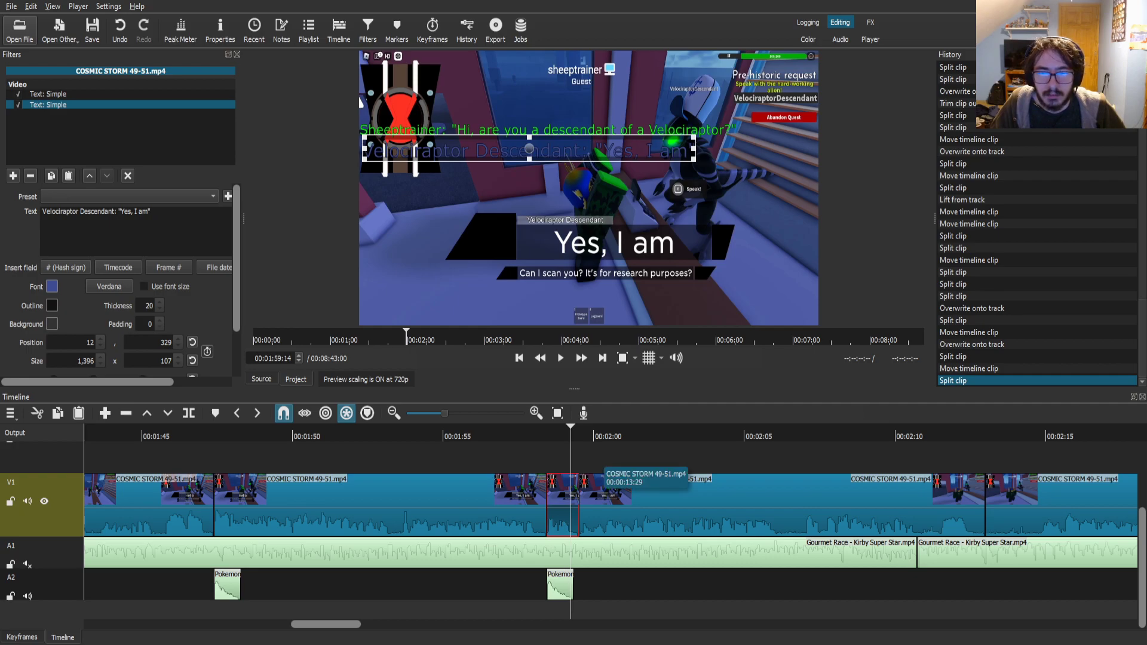
# - Apply the same two caption filters to the next gameplay piece after the 00:01:59 cut, and play it to check
pyautogui.click(705, 508)
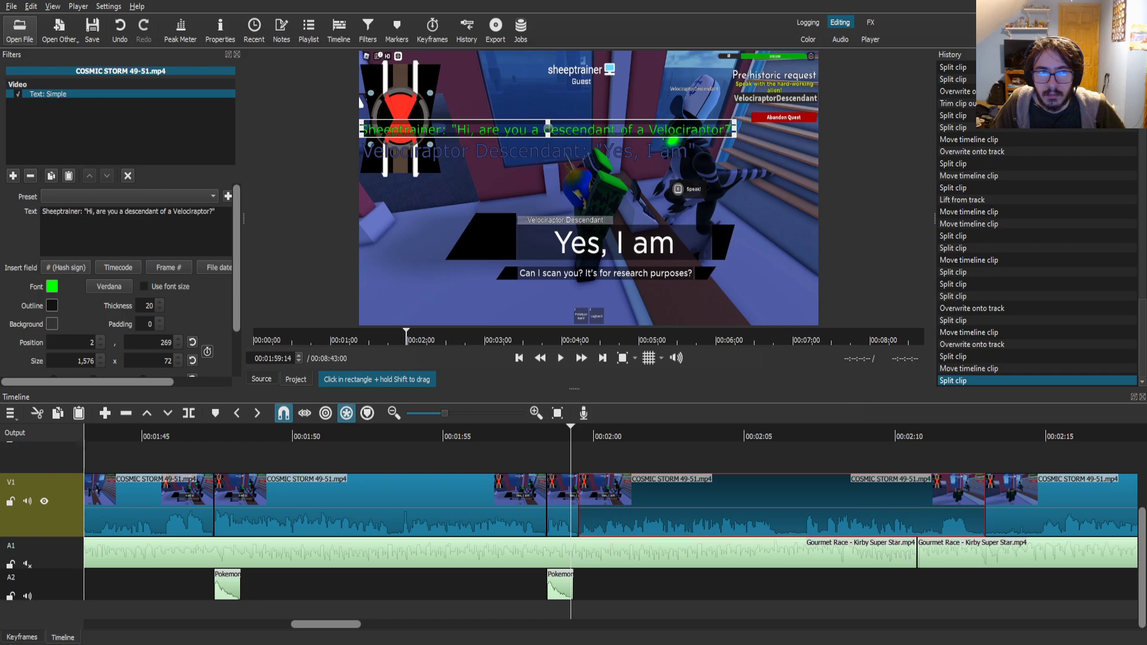
pyautogui.click(30, 175)
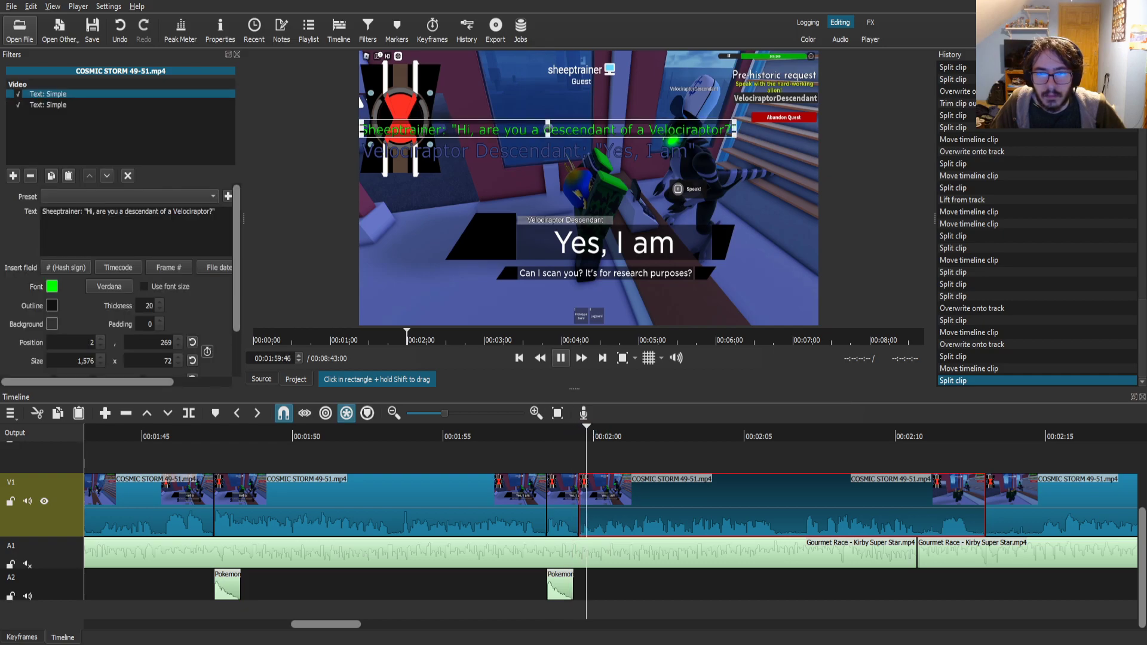
pyautogui.press('space')
pyautogui.press('space')
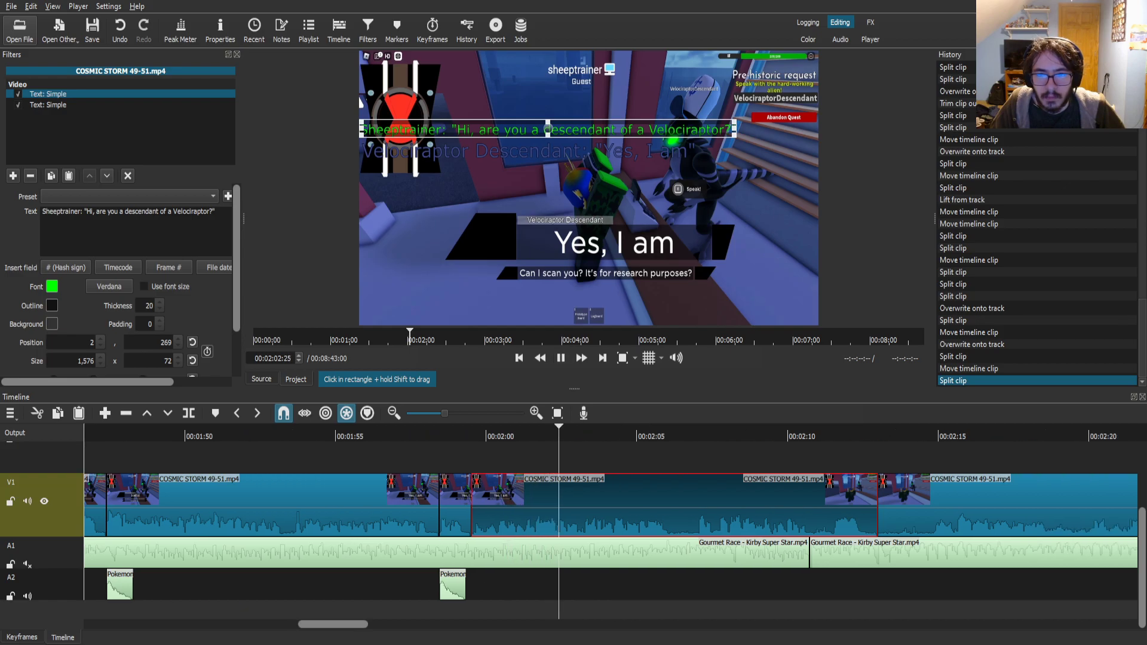
pyautogui.click(518, 436)
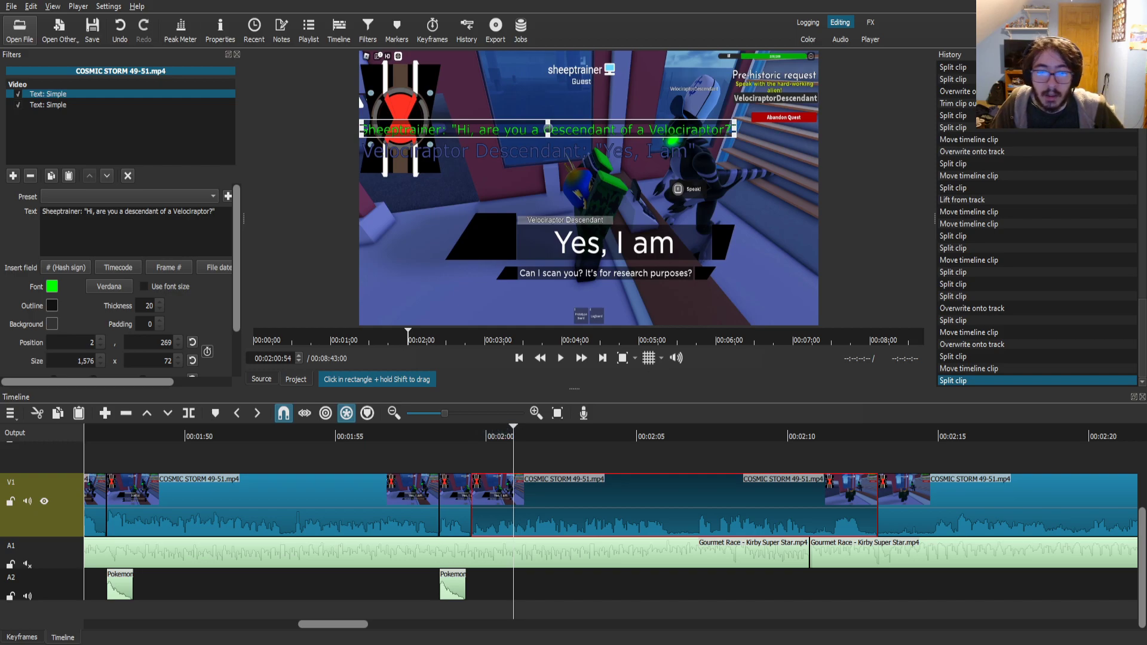
# - Place another Pokemon (A Button) sound effect on A2 at the 00:01:59 cut and split it just after its quiet start
pyautogui.click(261, 379)
pyautogui.moveTo(430, 268); pyautogui.dragTo(478, 584)
pyautogui.scroll(-6, 609, 514)
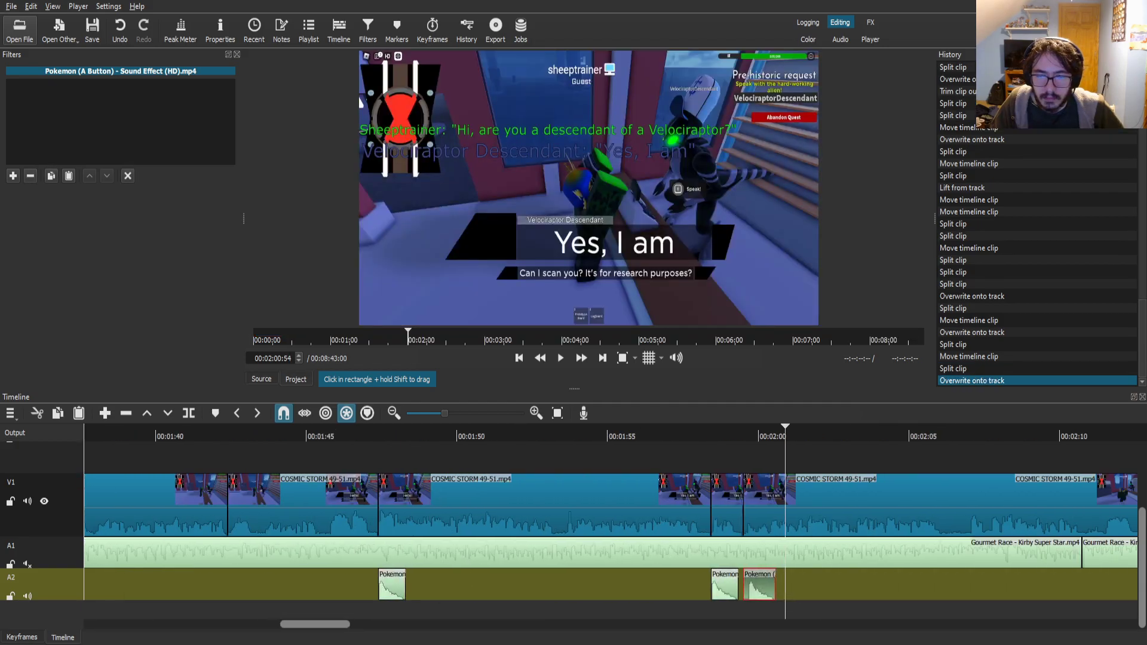
pyautogui.click(678, 436)
pyautogui.press('Left')
pyautogui.press('Left')
pyautogui.press('Left')
pyautogui.press('Left')
pyautogui.press('Left')
pyautogui.press('Left')
pyautogui.press('Left')
pyautogui.press('Left')
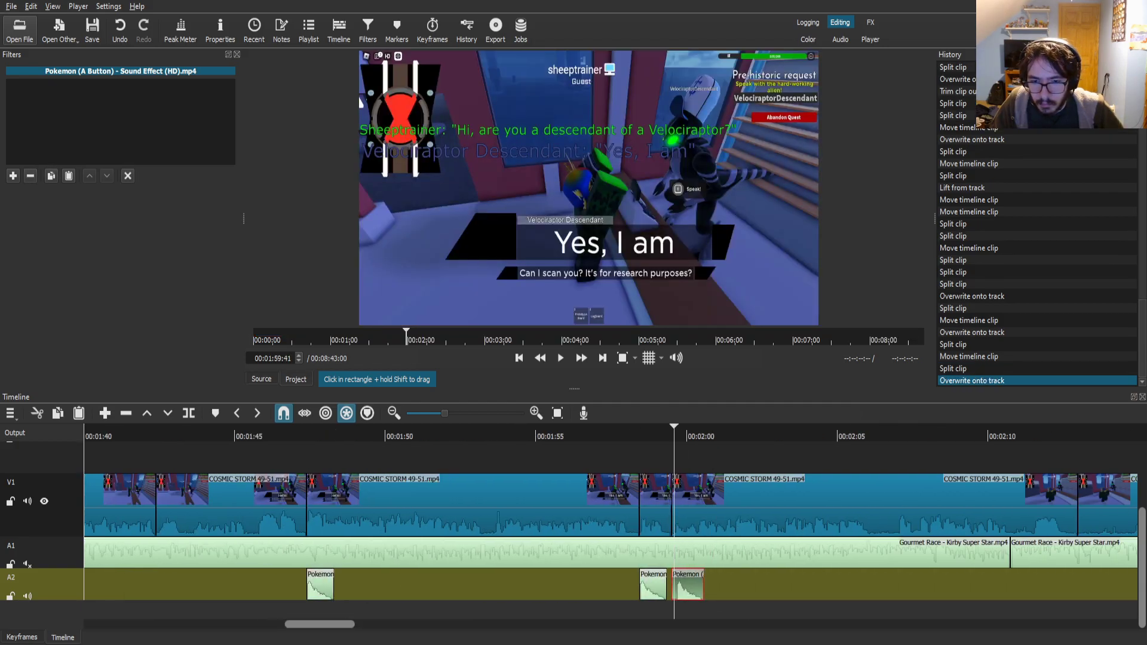
pyautogui.press('Right')
pyautogui.press('Right')
pyautogui.press('s')
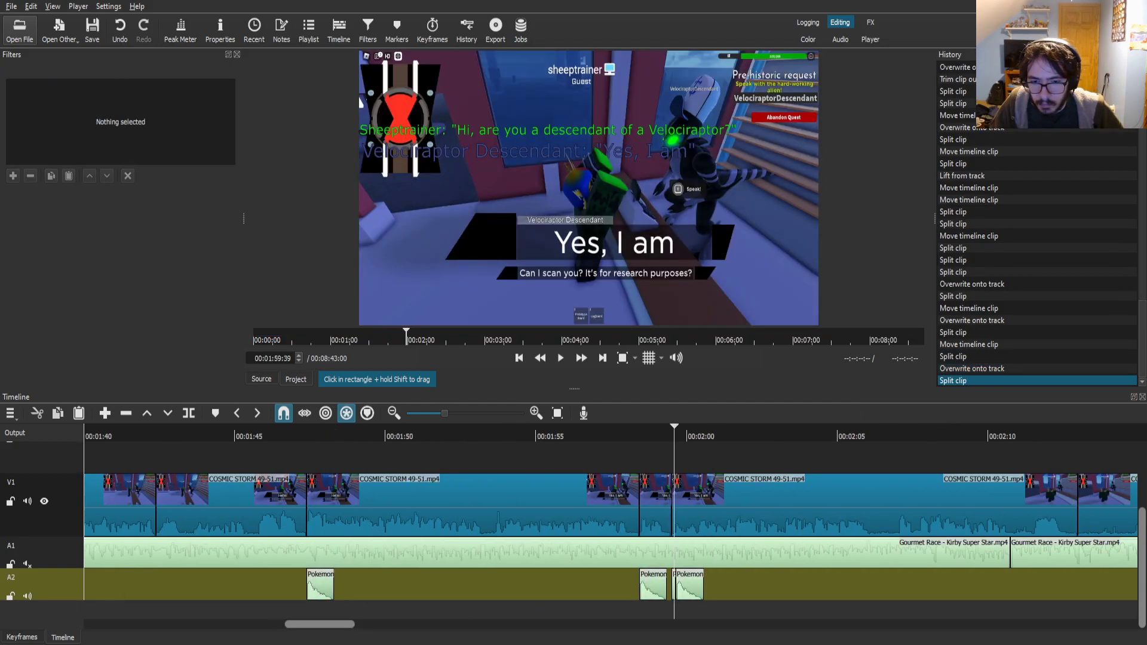
# - With snapping off, move the longer part of that sound back over its split-off start, aligning it with the 00:01:59 cut
pyautogui.click(635, 436)
pyautogui.moveTo(689, 585); pyautogui.dragTo(689, 585)
pyautogui.click(687, 585)
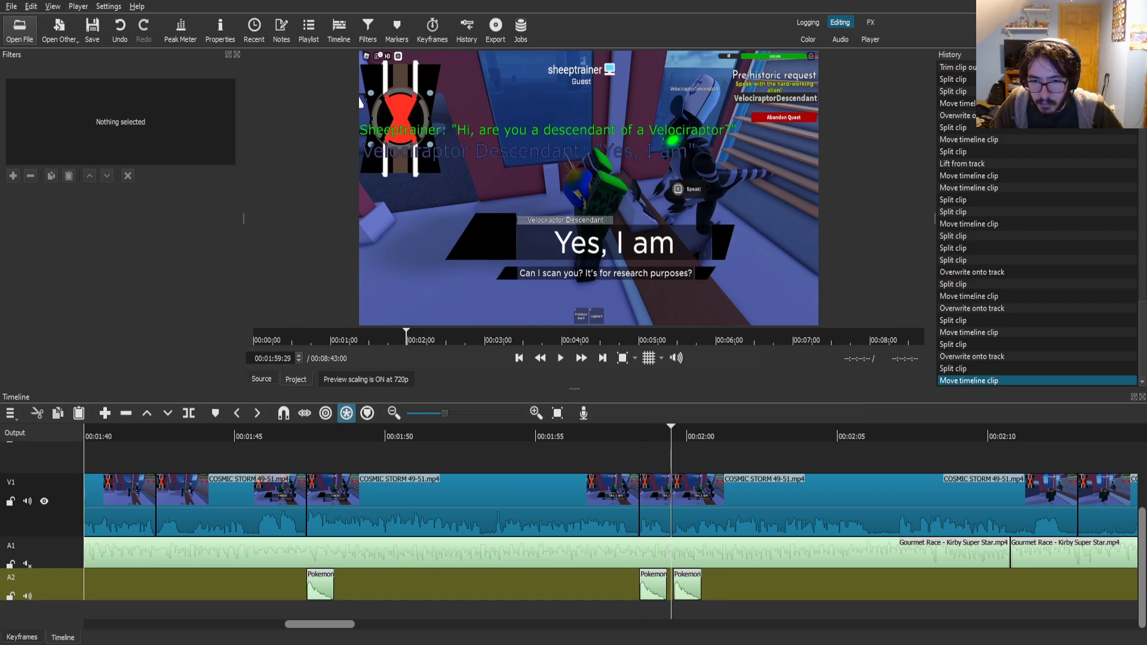
pyautogui.moveTo(686, 584); pyautogui.dragTo(685, 584)
pyautogui.click(662, 436)
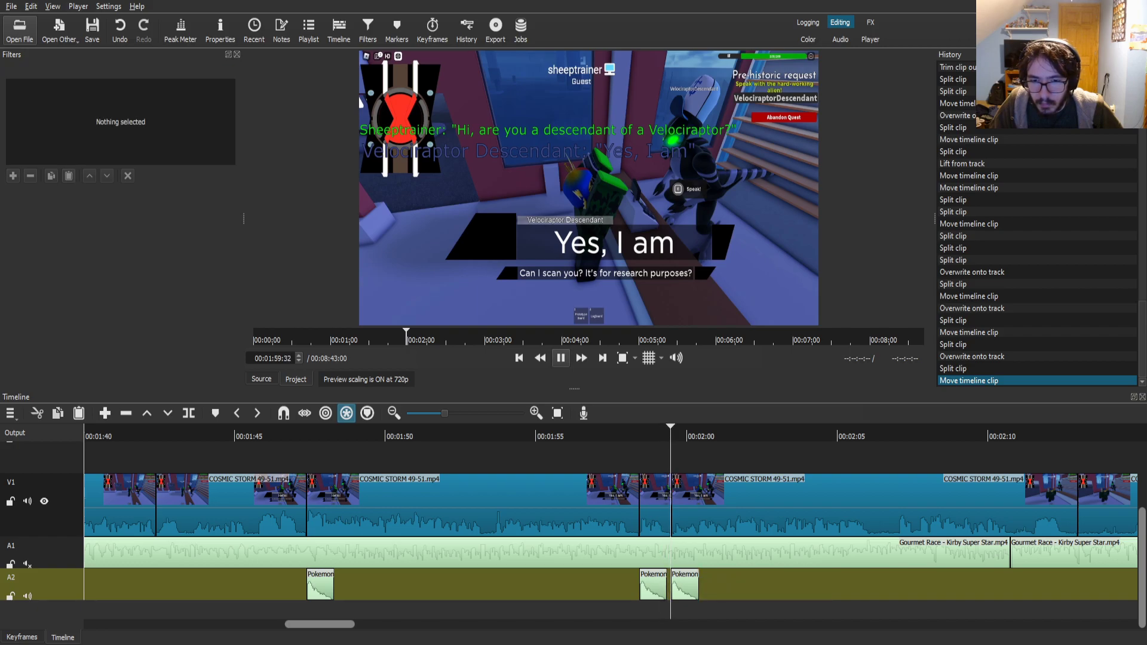
# - Select the gameplay piece after the 00:01:59 cut and locate where the "Yes, first bring" reply appears, at about 00:02:07
pyautogui.click(716, 505)
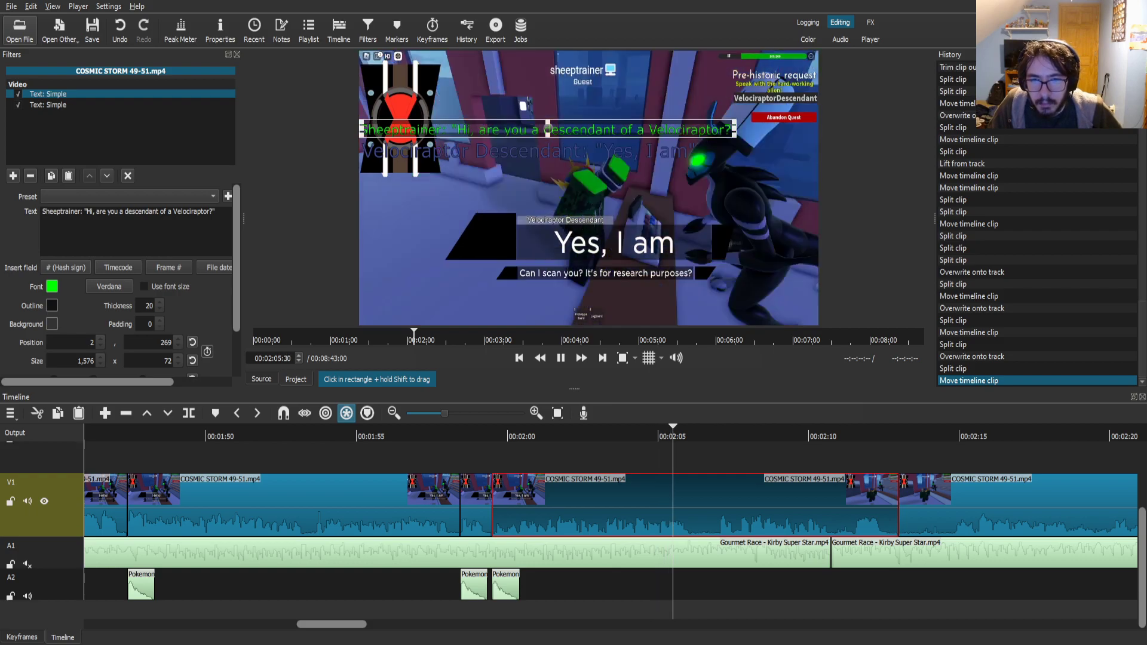
pyautogui.press('space')
pyautogui.moveTo(706, 435); pyautogui.dragTo(715, 435)
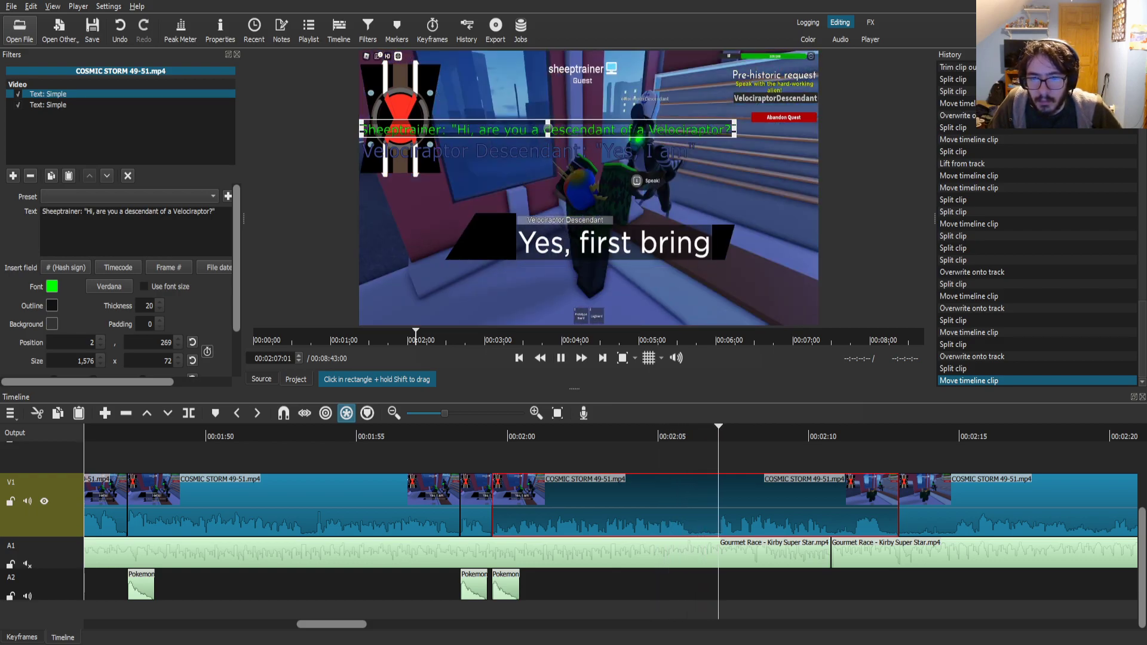
pyautogui.press('space')
pyautogui.press('Left')
pyautogui.press('Left')
pyautogui.press('Left')
pyautogui.press('Left')
pyautogui.press('Left')
pyautogui.press('Left')
pyautogui.press('Left')
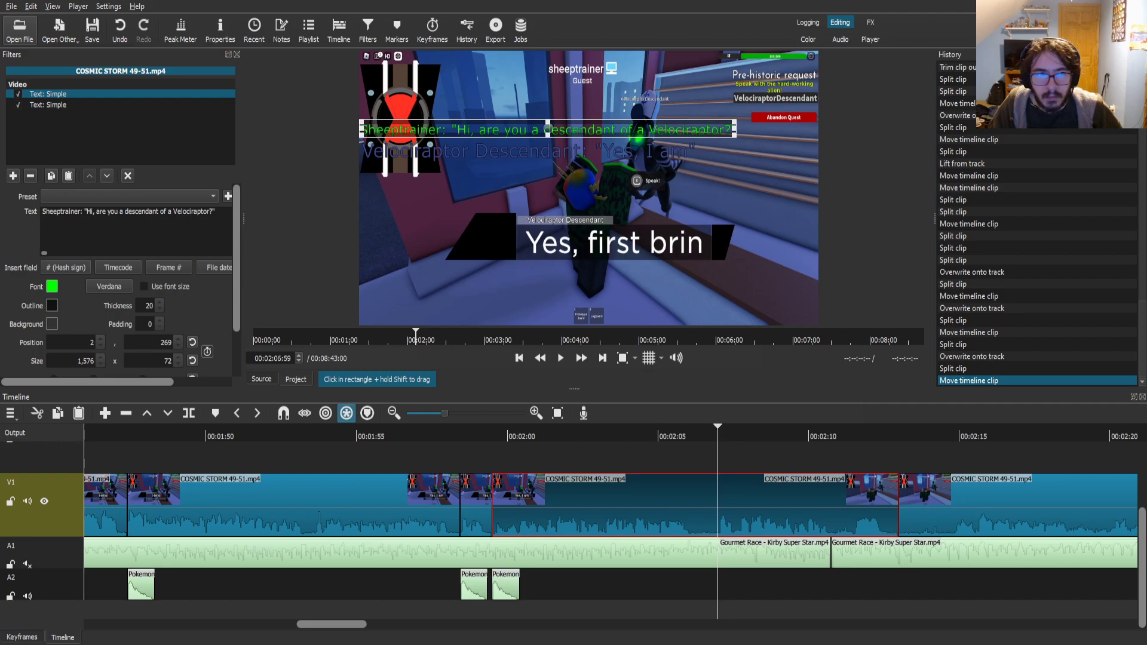
# - Add a third simple text filter to the selected piece reading Sheeptrainer: "Can I scan you? It's for research purposes?"
pyautogui.write('ftext')
pyautogui.press('Up')
pyautogui.press('Return')
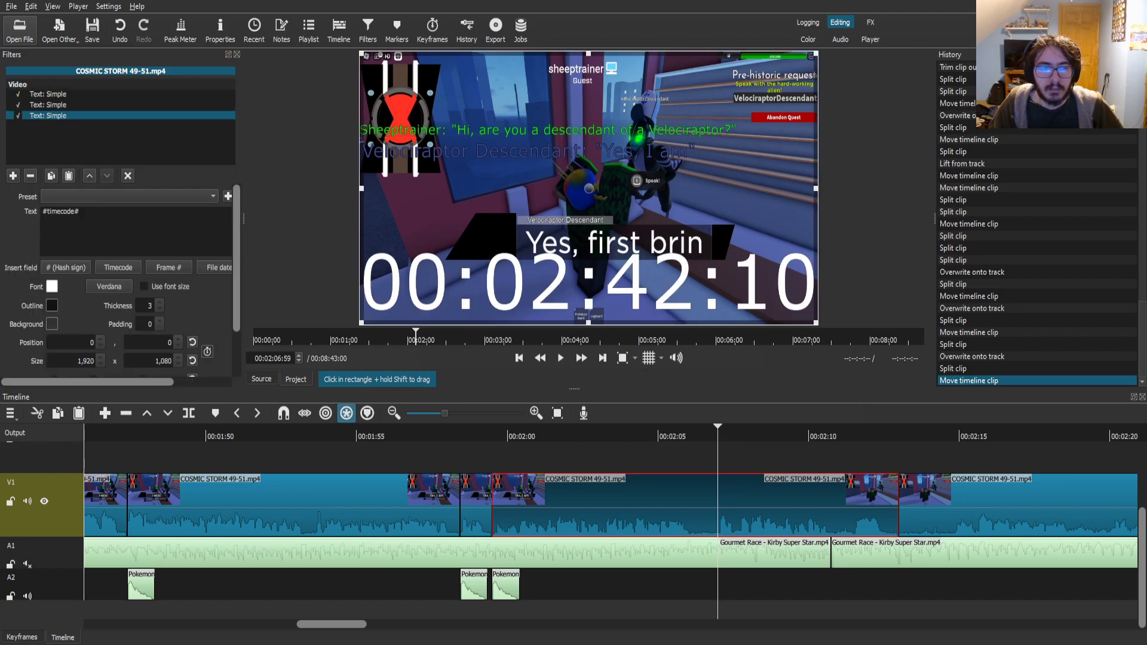
pyautogui.write('Sheept')
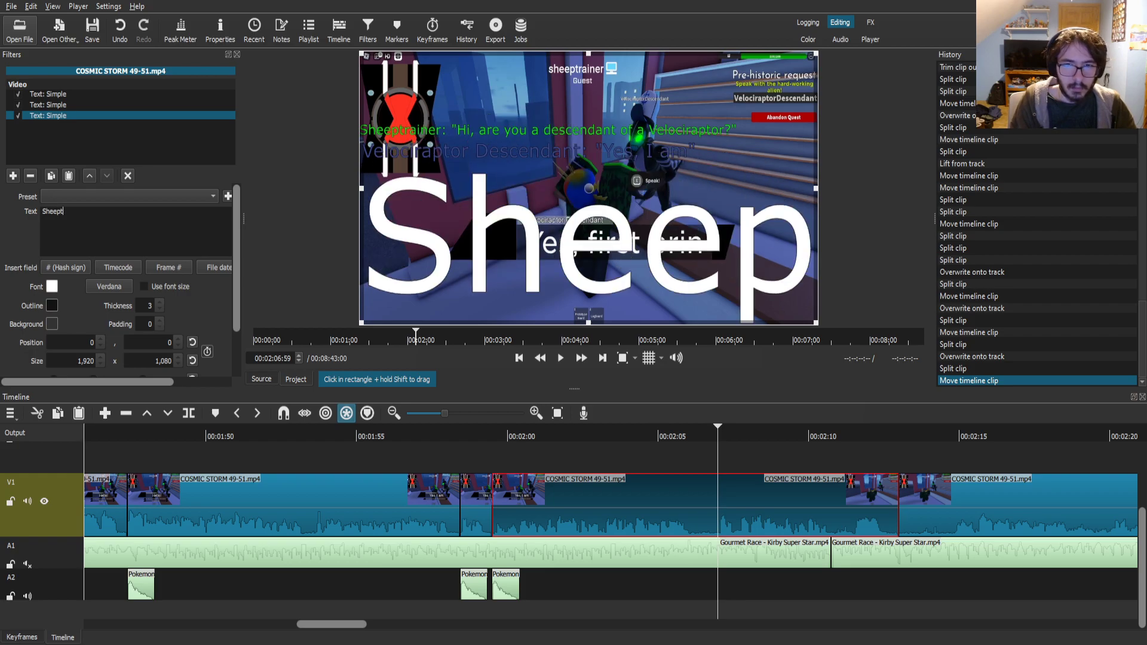
pyautogui.write('rainer: "Ca')
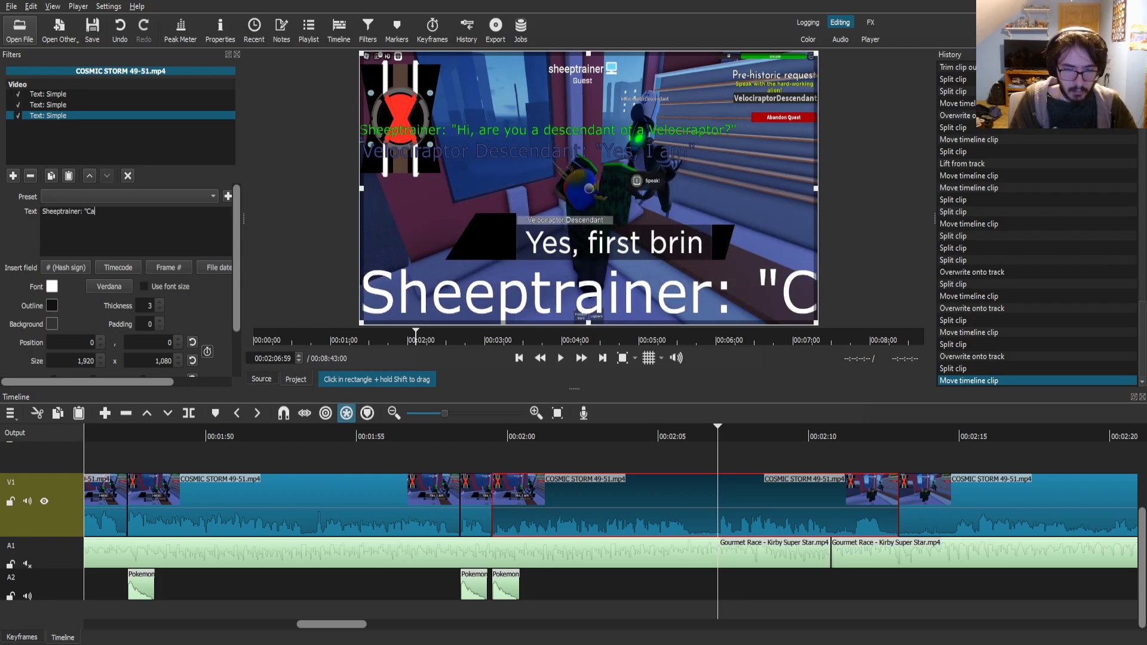
pyautogui.write('n I scan you?')
pyautogui.press('BackSpace')
pyautogui.press('BackSpace')
pyautogui.press('BackSpace')
pyautogui.press('BackSpace')
pyautogui.write('you?')
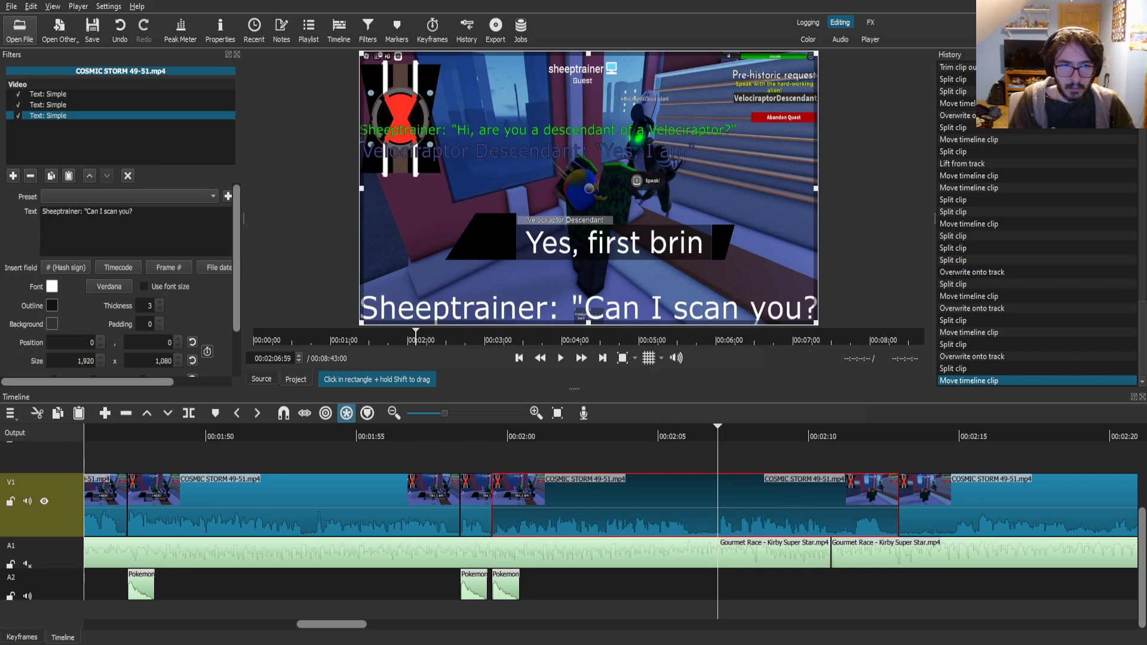
pyautogui.write(" It's for")
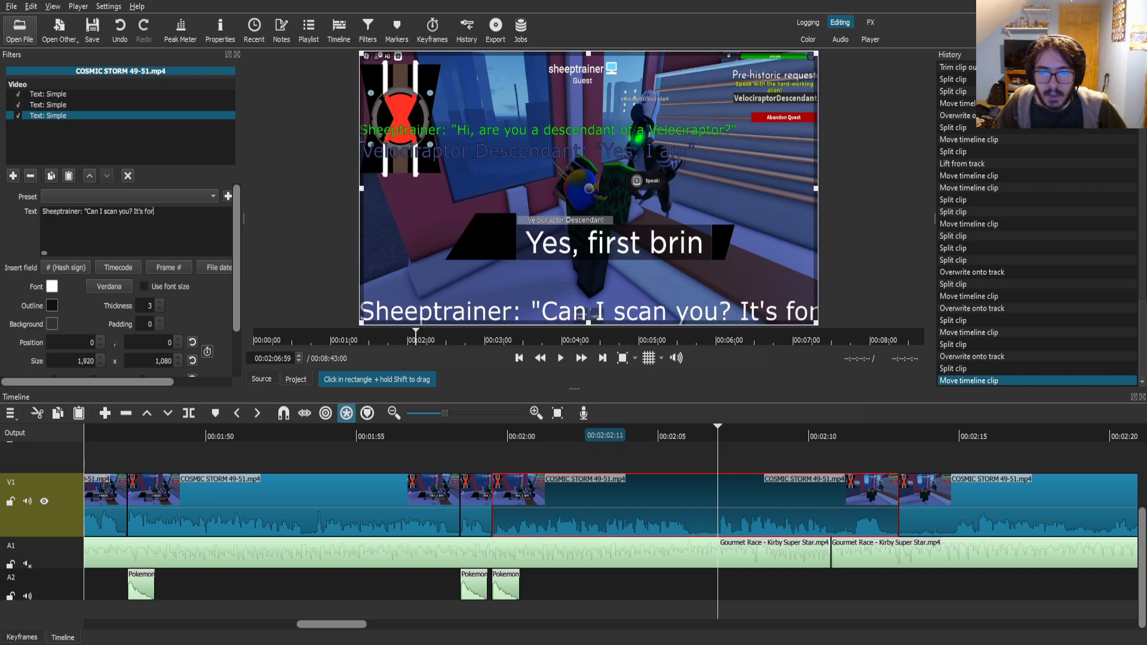
pyautogui.click(609, 437)
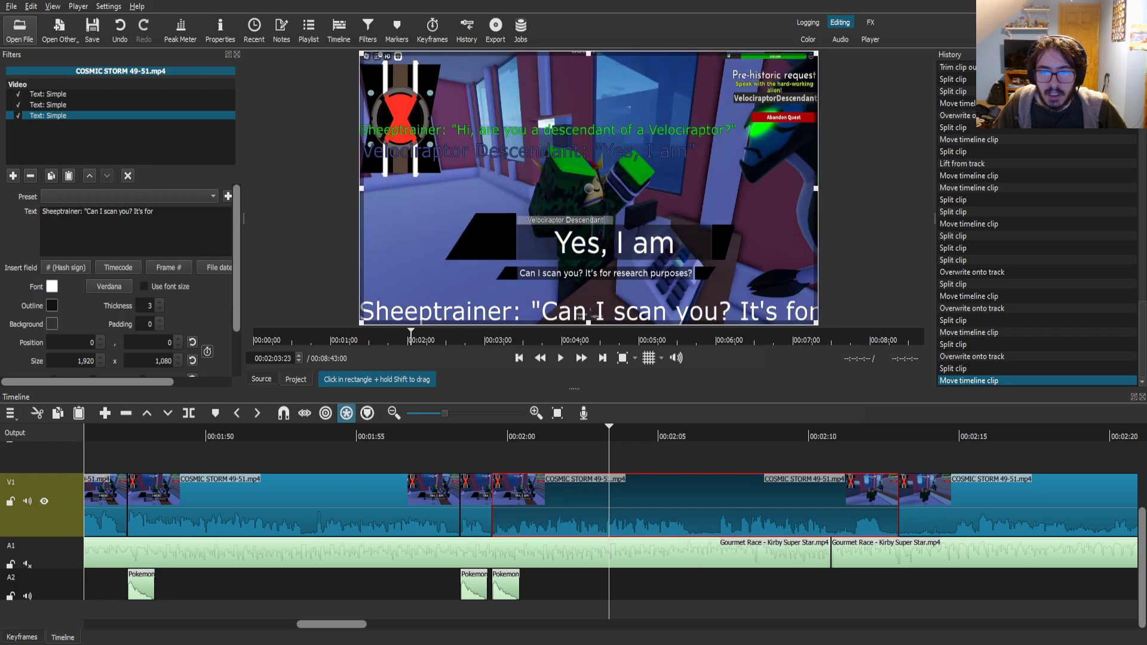
pyautogui.moveTo(610, 437); pyautogui.dragTo(611, 437)
pyautogui.write('research purposes?"')
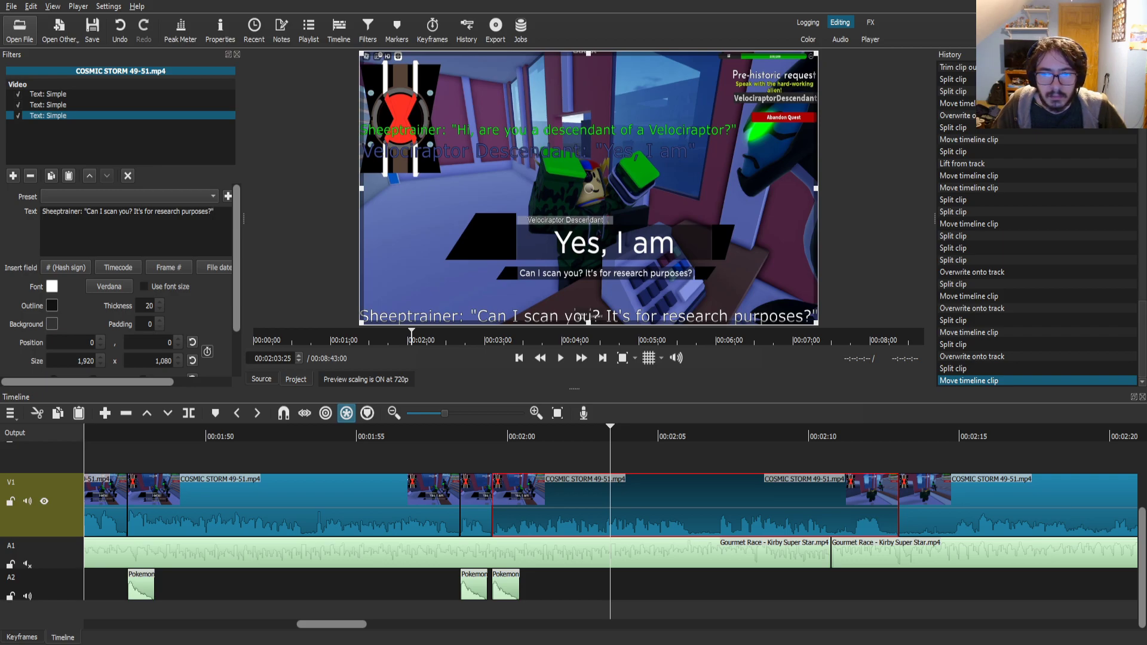
# - Make the "Can I scan you?" caption green, shrink it to 1,718 x 95, and place it under the "Yes, I am" caption
pyautogui.press('Return')
pyautogui.moveTo(358, 51); pyautogui.dragTo(409, 303)
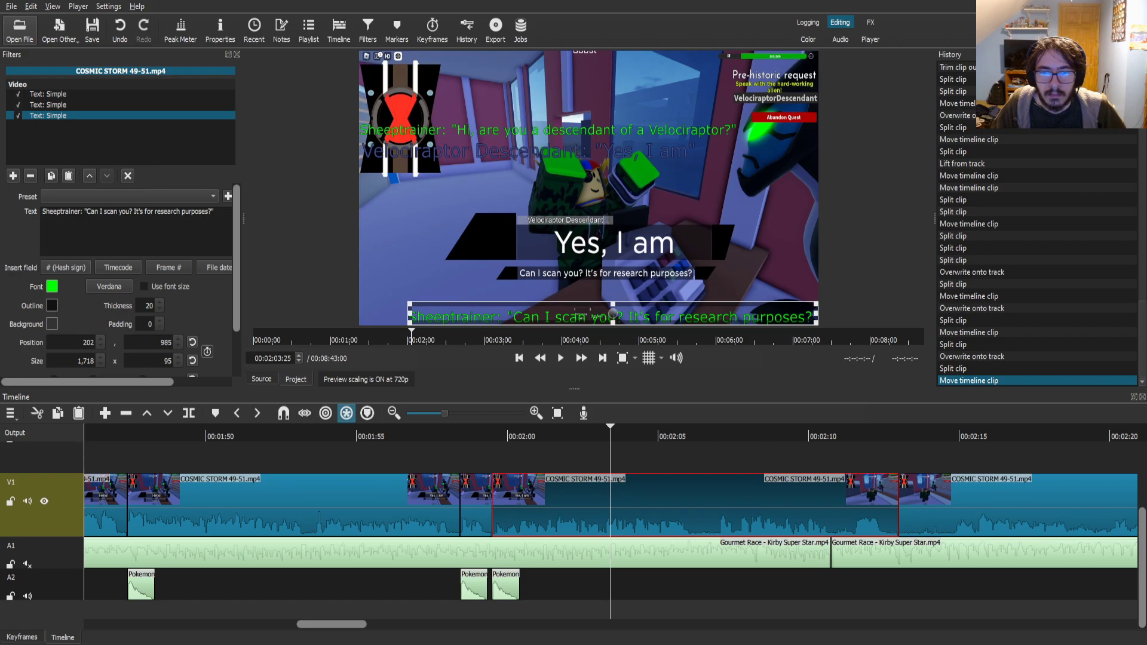
pyautogui.moveTo(612, 313); pyautogui.dragTo(566, 173)
# - Split the captioned gameplay at about 00:02:07 and place a Pokemon (A Button) sound effect on A2 at the new cut
pyautogui.moveTo(610, 429); pyautogui.dragTo(719, 430)
pyautogui.press('s')
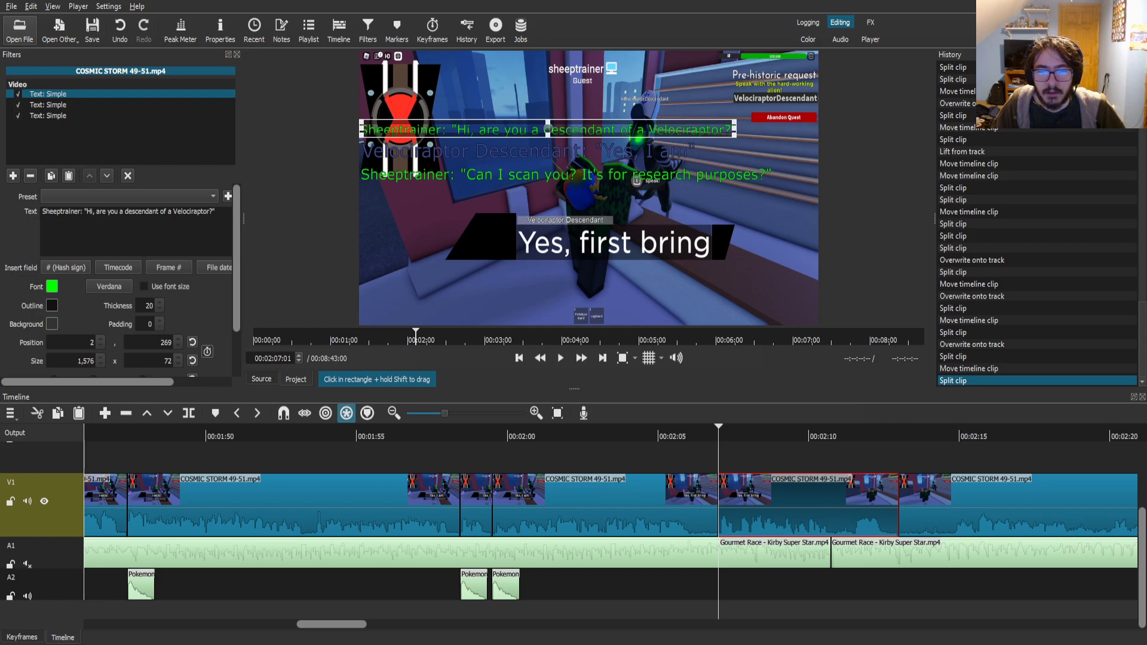
pyautogui.click(261, 379)
pyautogui.moveTo(513, 263); pyautogui.dragTo(719, 584)
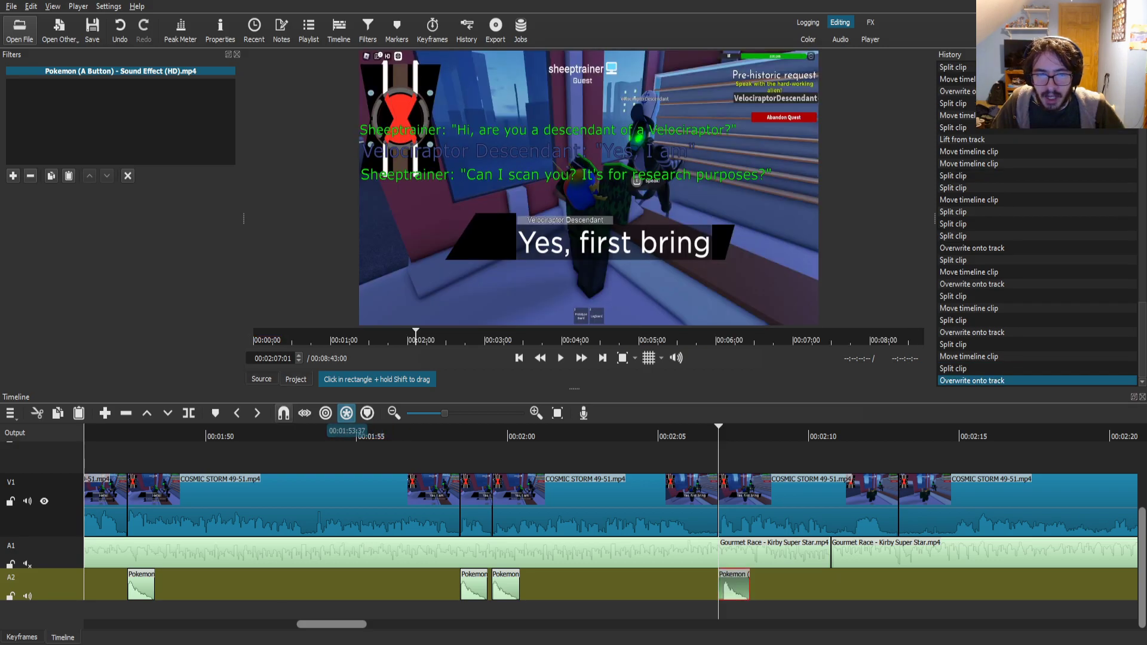
# - Nudge the newest Pokemon (A Button) sound effect later on A2 and trim its start by splitting it and sliding the remainder back
pyautogui.click(697, 436)
pyautogui.moveTo(734, 586)
pyautogui.mouseDown()
pyautogui.moveTo(774, 585)
pyautogui.moveTo(741, 585)
pyautogui.mouseUp()
pyautogui.click(740, 586)
pyautogui.press('space')
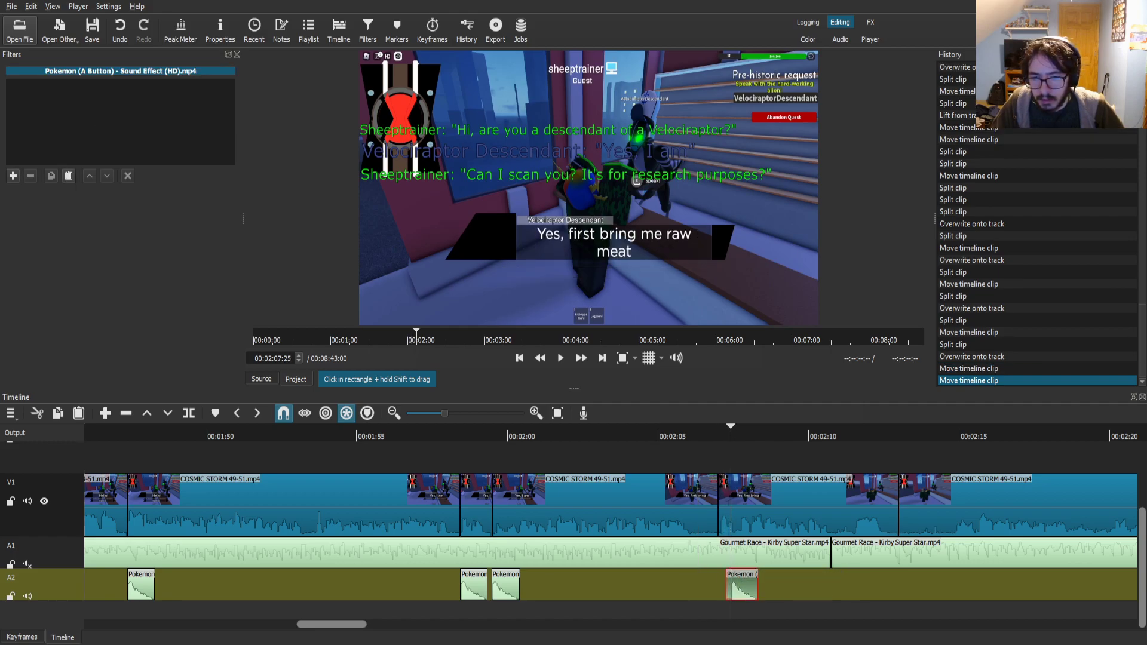
pyautogui.press('s')
pyautogui.click(699, 586)
pyautogui.moveTo(746, 585); pyautogui.dragTo(741, 585)
# - Add a fourth simple text filter to the following gameplay piece reading Velociraptor Descendant: "Yes, first bring me raw meat. I haven't eaten in days."
pyautogui.click(749, 519)
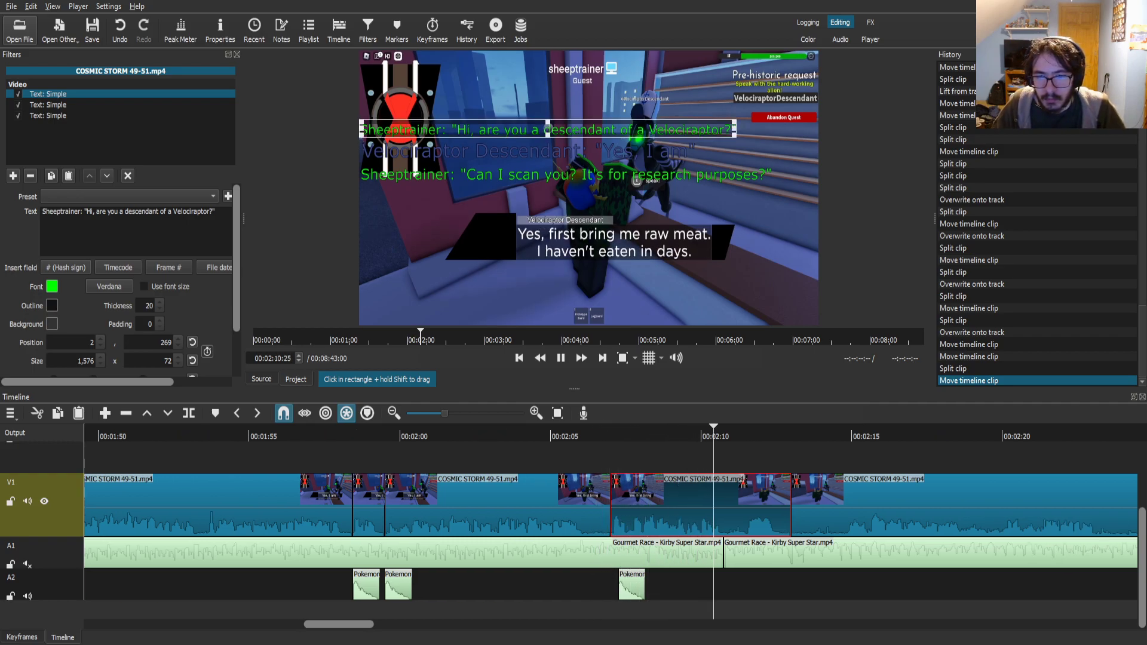
pyautogui.press('space')
pyautogui.write('ftex')
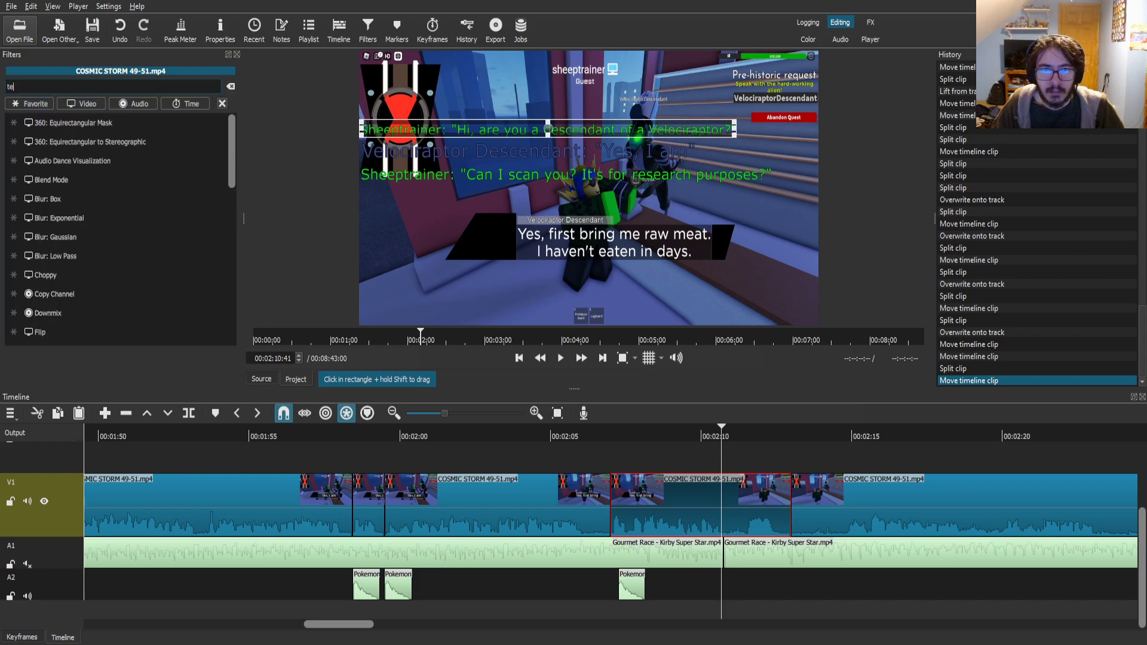
pyautogui.press('Return')
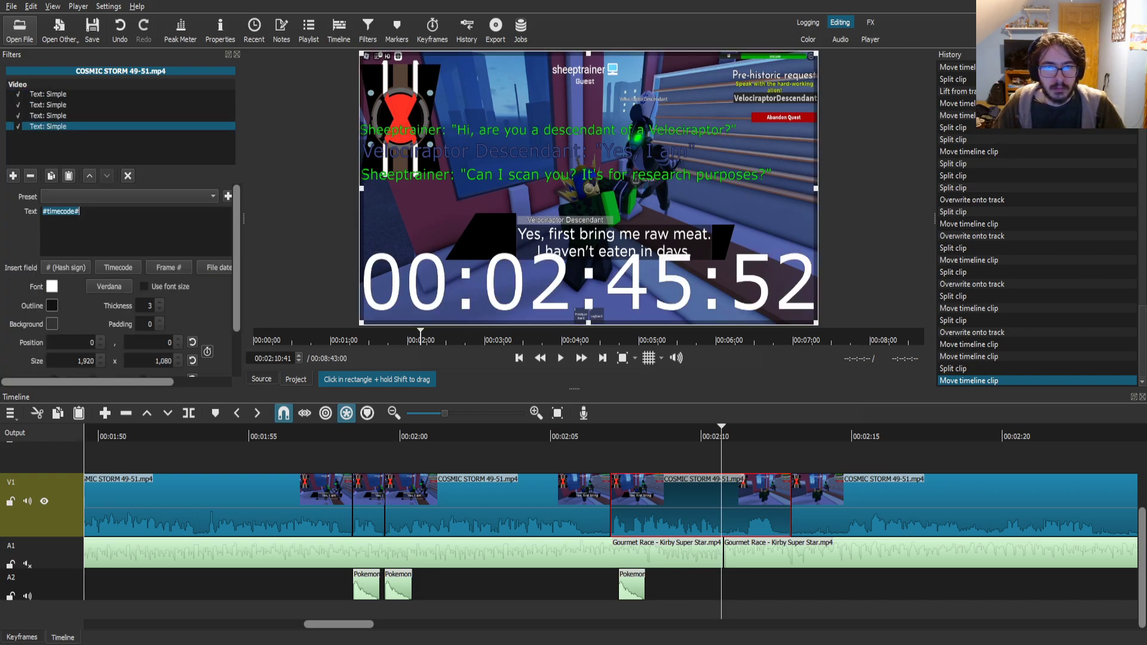
pyautogui.write('Velociraptor Descendant: "Yes, first bring me raw meat.')
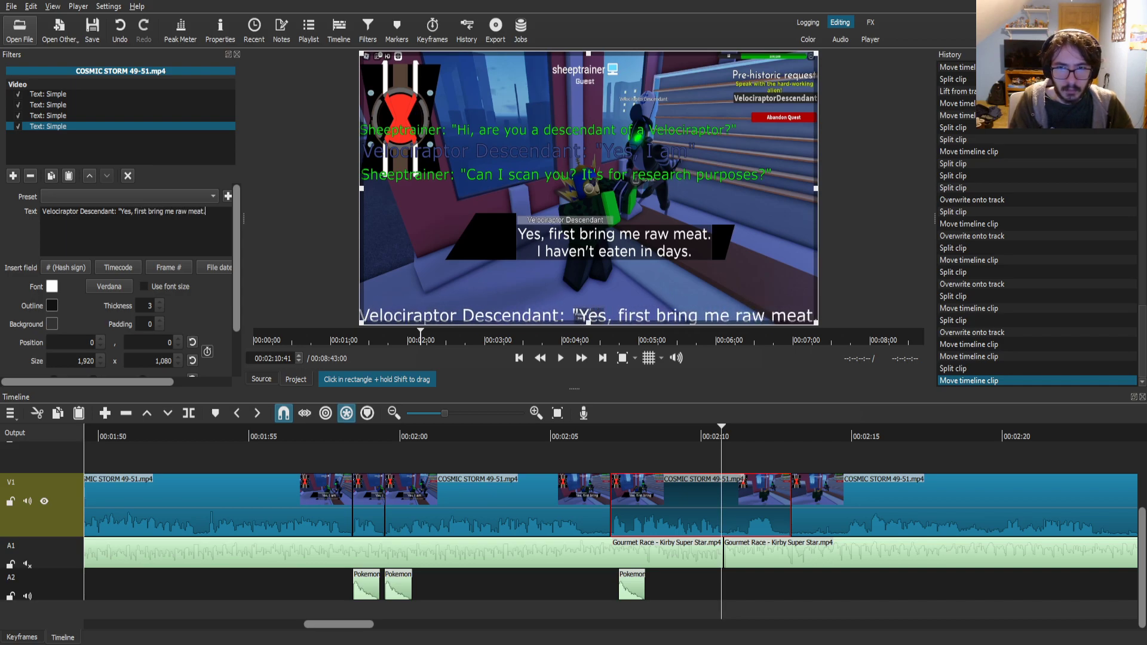
pyautogui.press('Return')
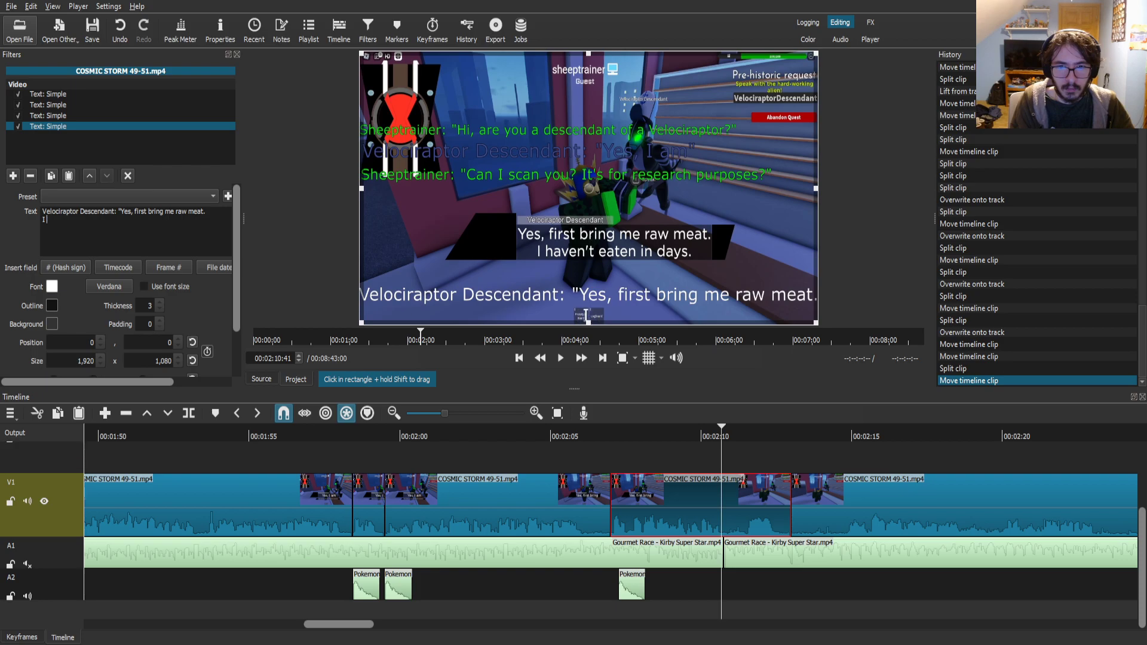
pyautogui.write("I haven't eaten ")
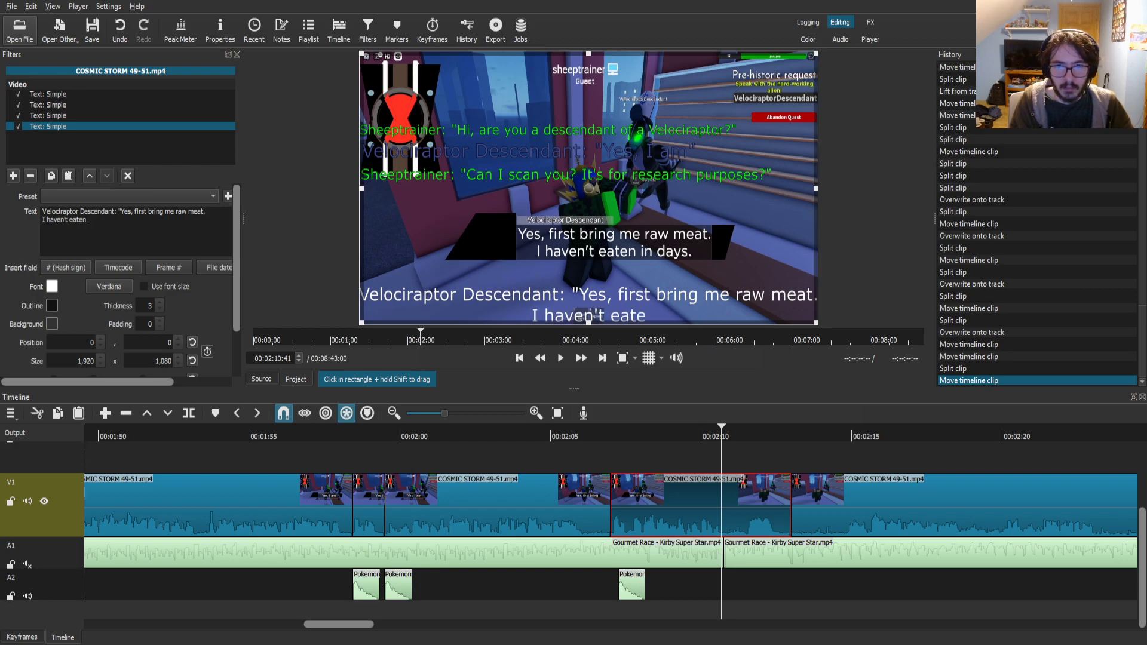
pyautogui.write('in days."')
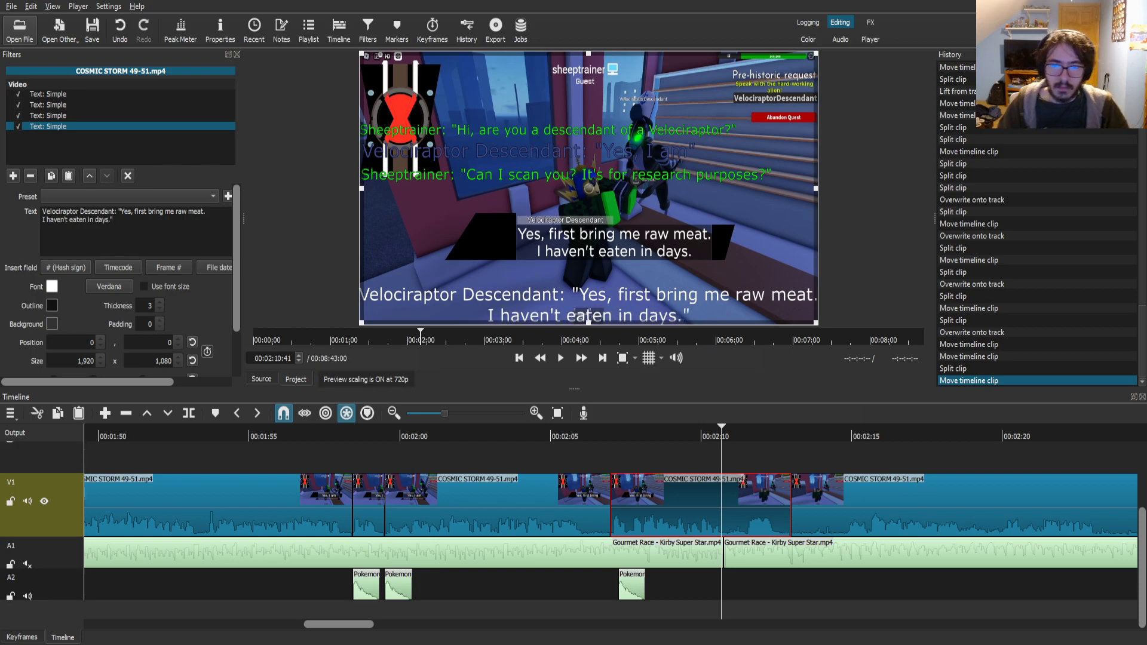
# - Give the raw meat caption outline thickness 20 and a blue font, shrink it to 1,521 x 147, and place it under "Can I scan you?"
pyautogui.scroll(14, 149, 306)
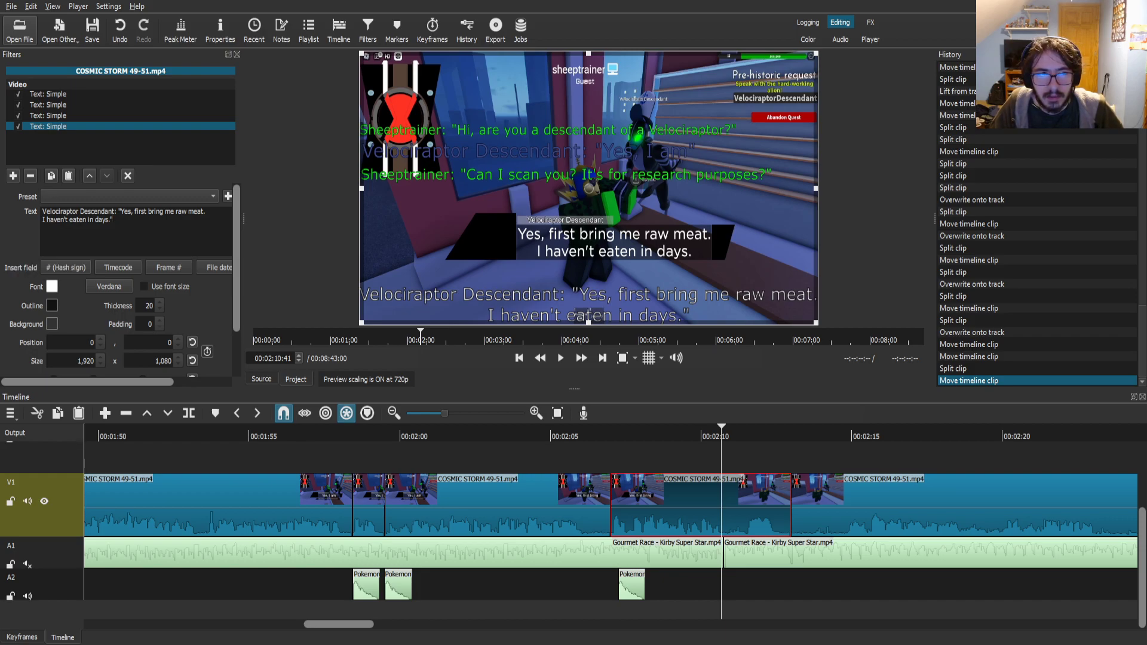
pyautogui.click(49, 105)
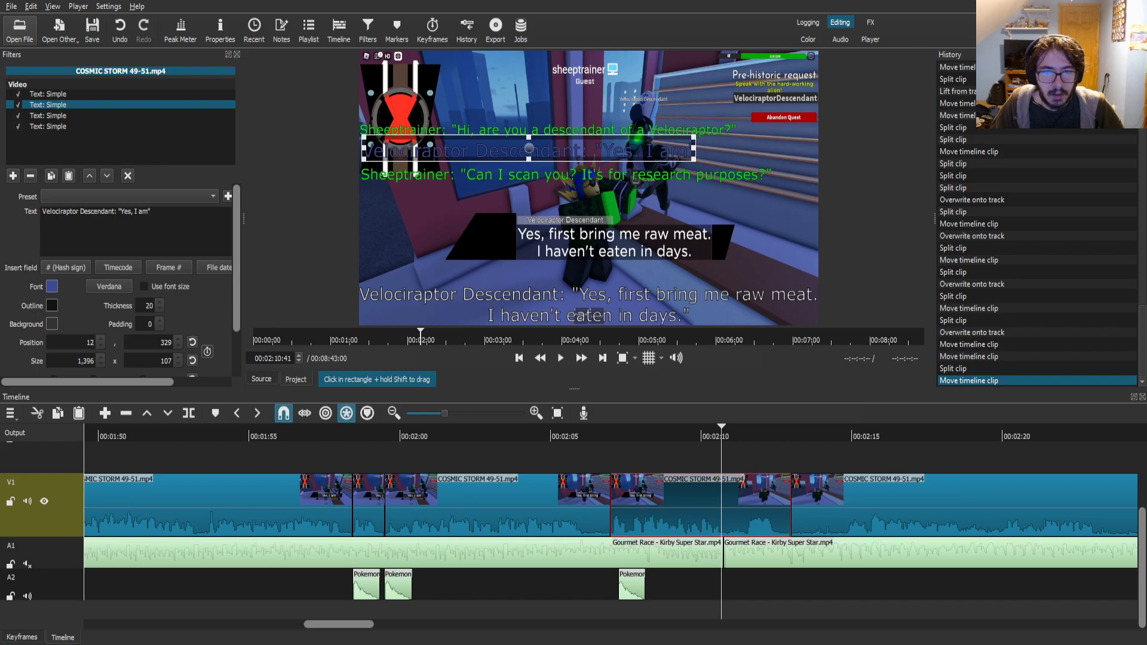
pyautogui.click(49, 127)
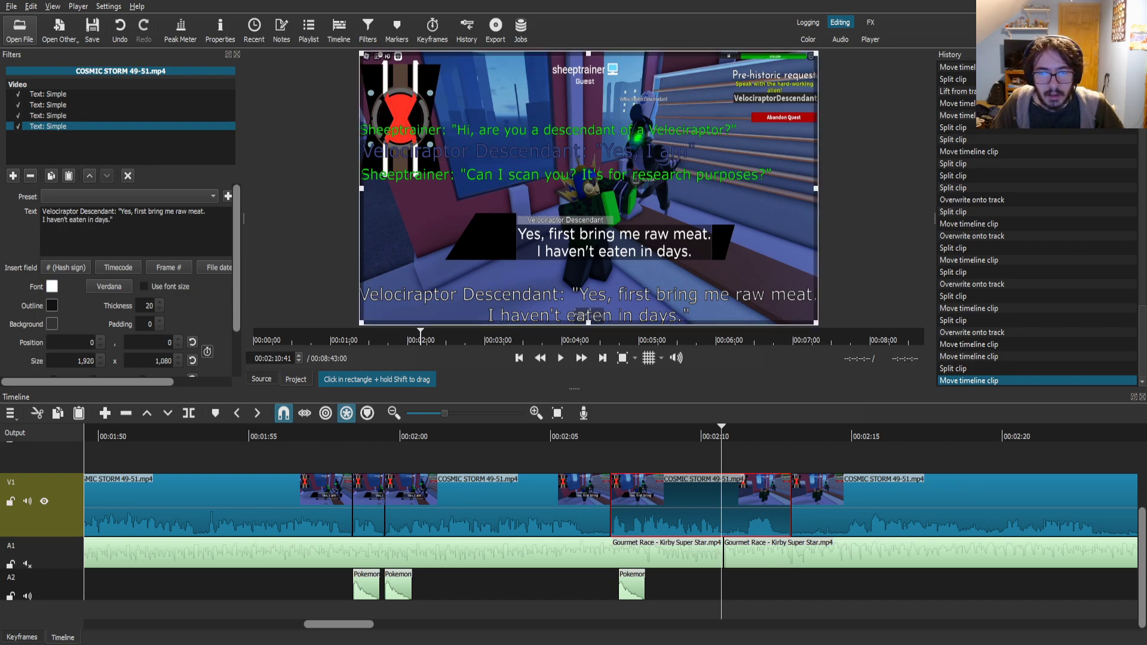
pyautogui.press('Return')
pyautogui.moveTo(361, 53); pyautogui.dragTo(457, 291)
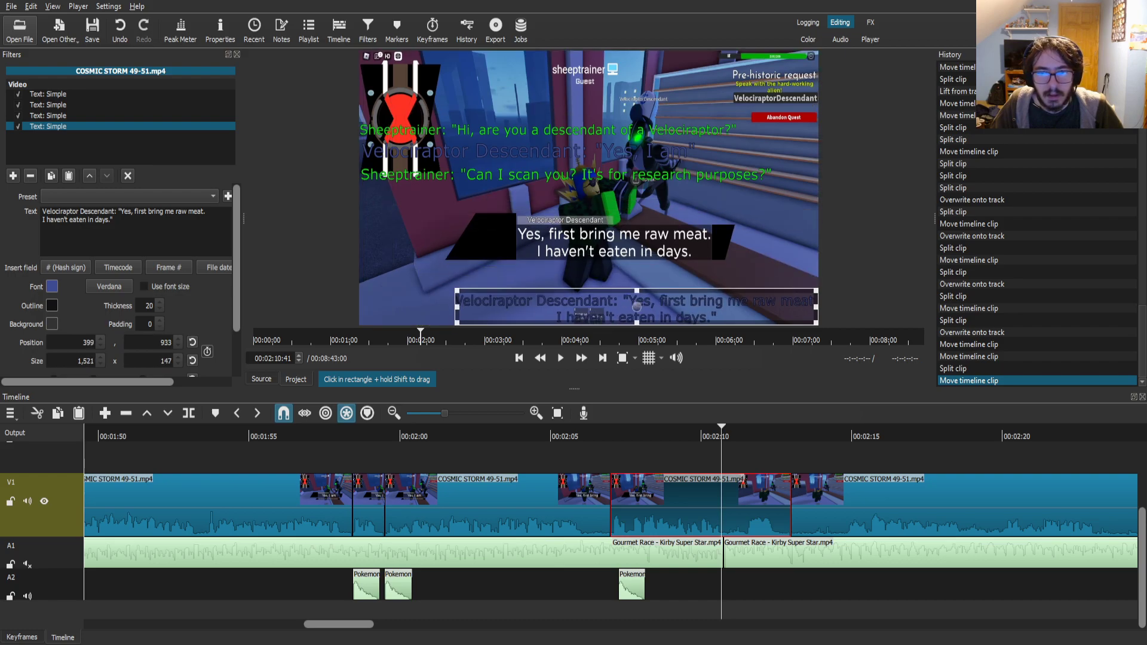
pyautogui.moveTo(637, 306); pyautogui.dragTo(544, 199)
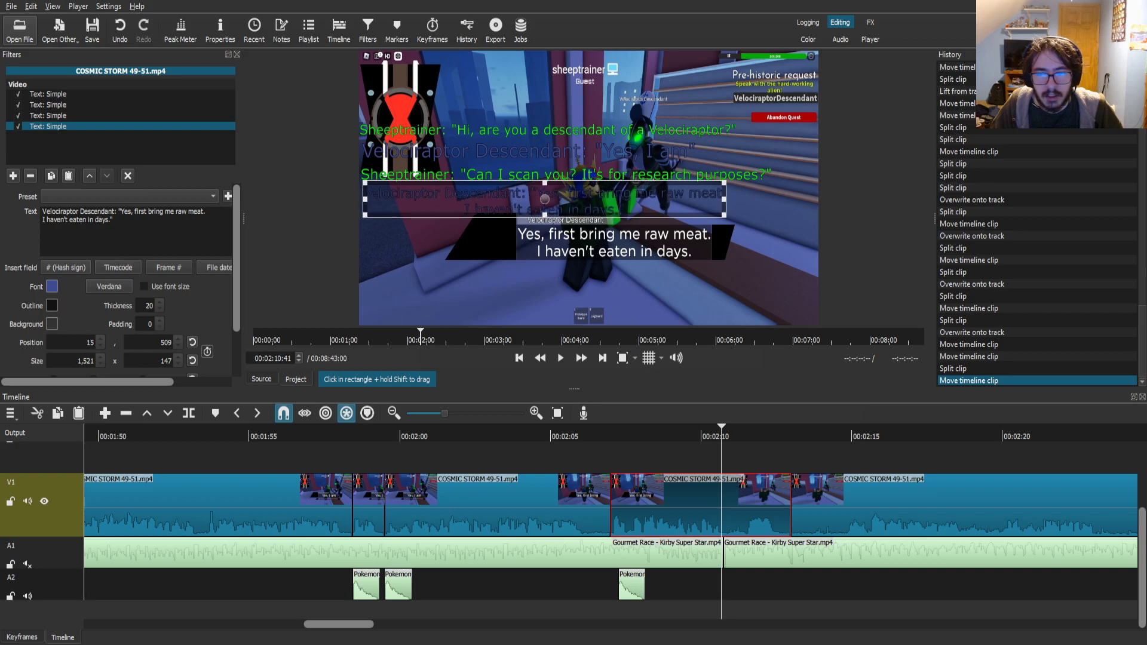
# - Preview the raw meat caption, align the Pokemon sound effect with the cut at about 00:02:07, and save the project
pyautogui.click(861, 505)
pyautogui.moveTo(720, 435); pyautogui.dragTo(596, 434)
pyautogui.press('space')
pyautogui.hotkey('ctrl', 's')
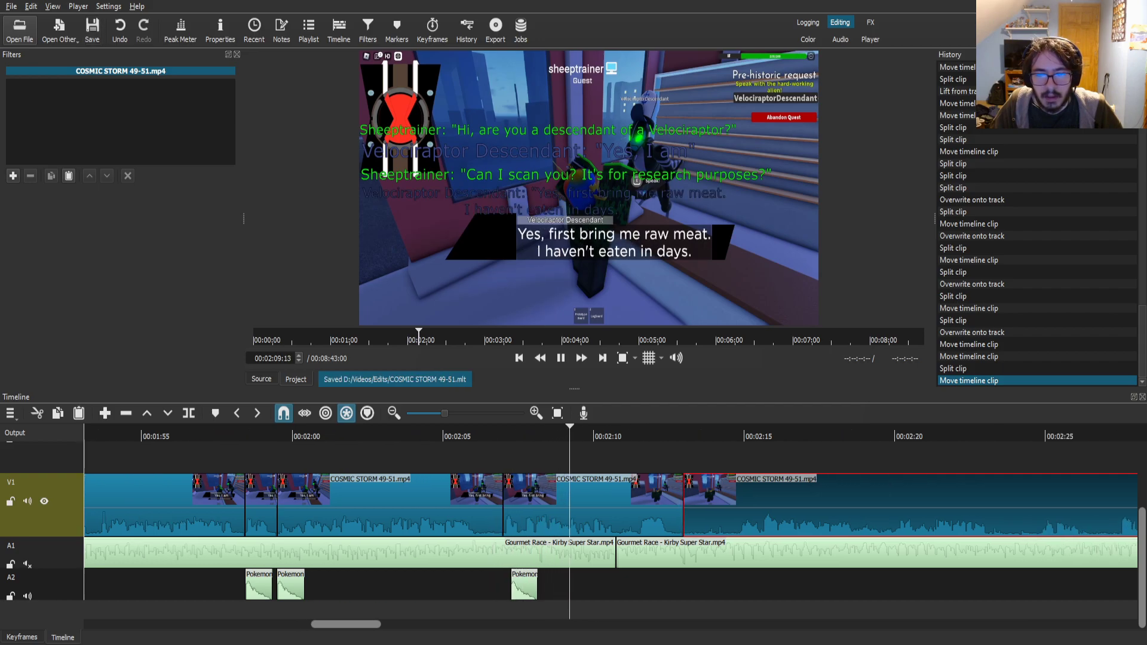
pyautogui.moveTo(524, 586); pyautogui.dragTo(516, 587)
pyautogui.click(487, 435)
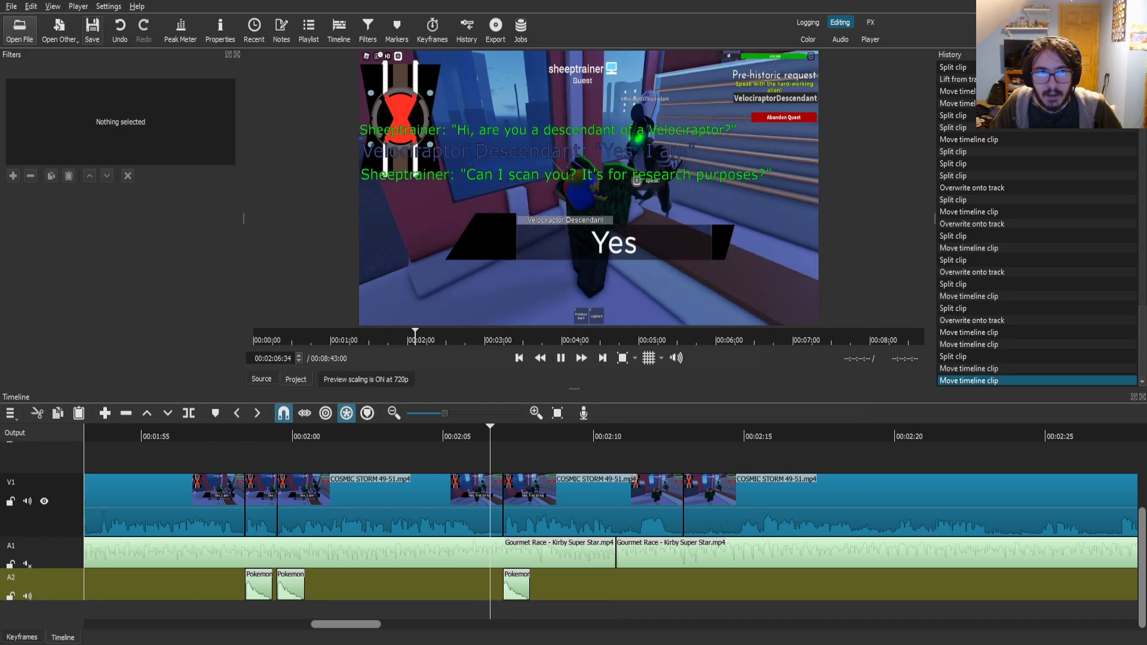
pyautogui.hotkey('ctrl', 's')
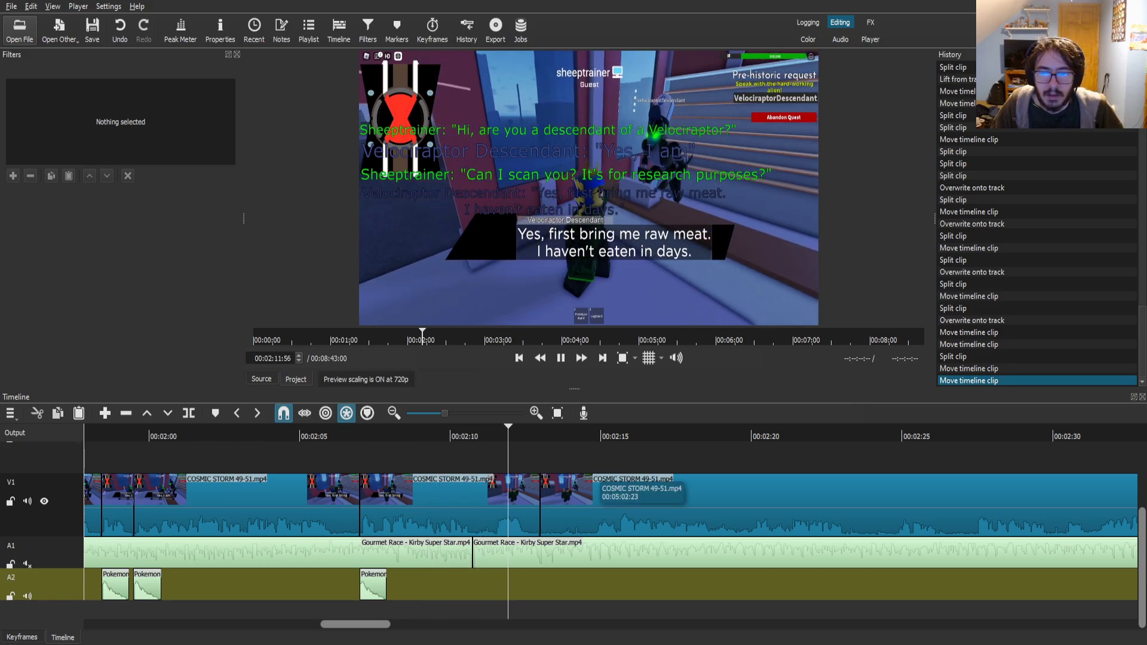
# - Cut the gameplay between the 00:02:13 cut and about 00:02:14:46, closing the gap with the remaining footage
pyautogui.click(599, 500)
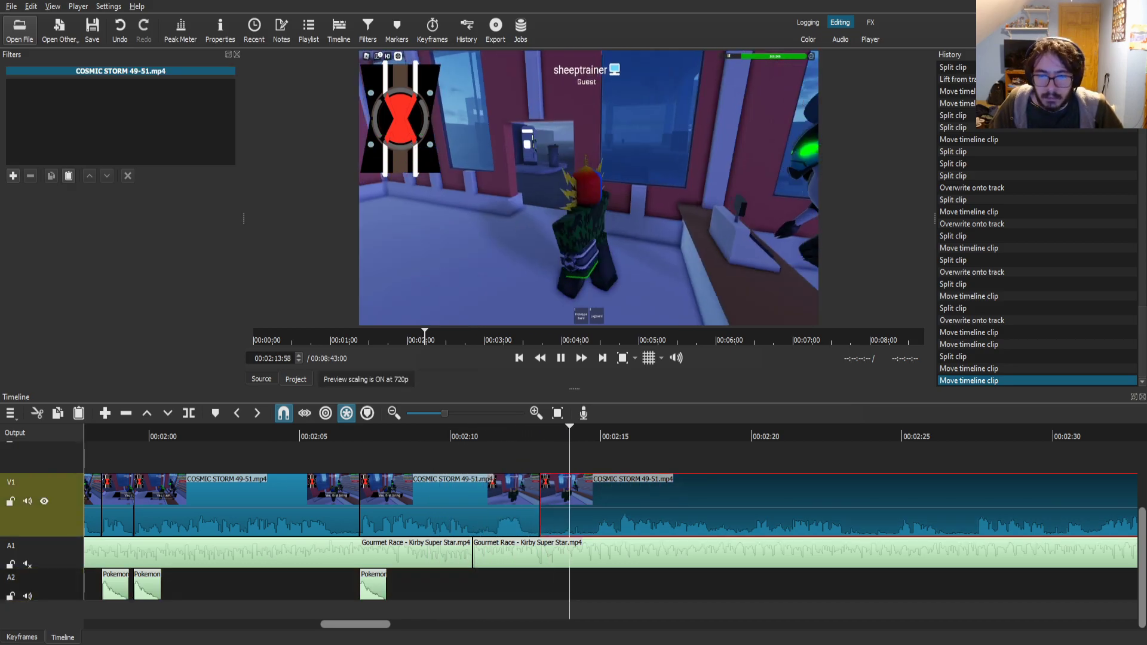
pyautogui.press('space')
pyautogui.press('s')
pyautogui.moveTo(648, 503); pyautogui.dragTo(595, 503)
pyautogui.click(527, 436)
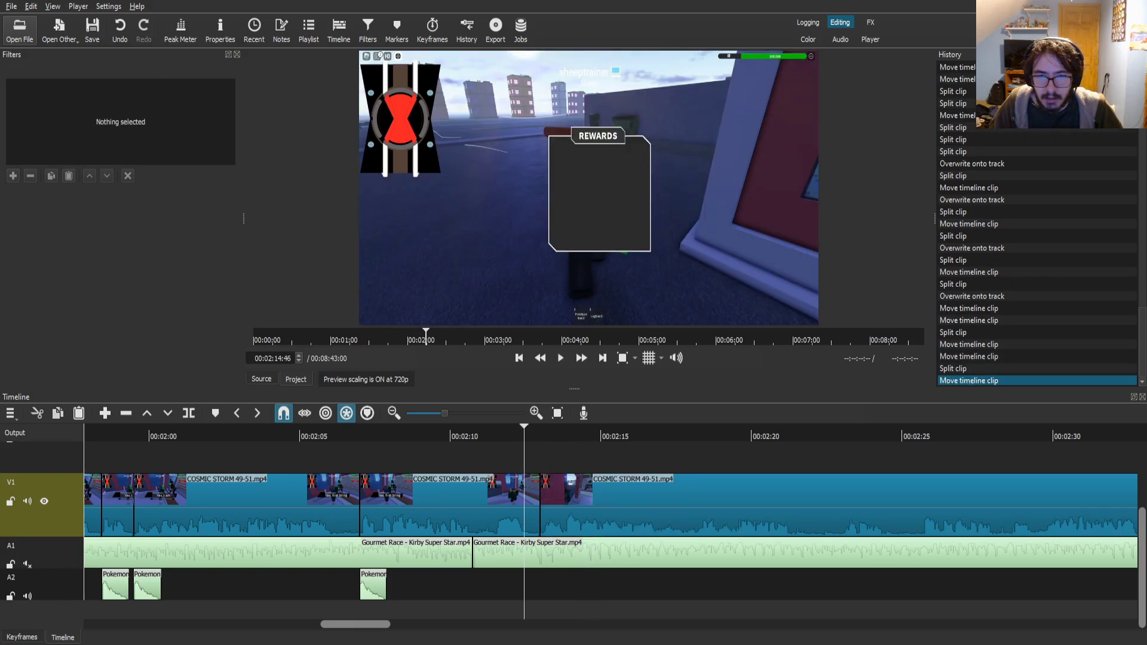
pyautogui.moveTo(527, 437); pyautogui.dragTo(522, 436)
pyautogui.click(561, 359)
# - Split the flying footage at about 00:03:05 and 00:03:06, and close the gap over the removed section
pyautogui.click(622, 503)
pyautogui.hscroll(2, 621, 503)
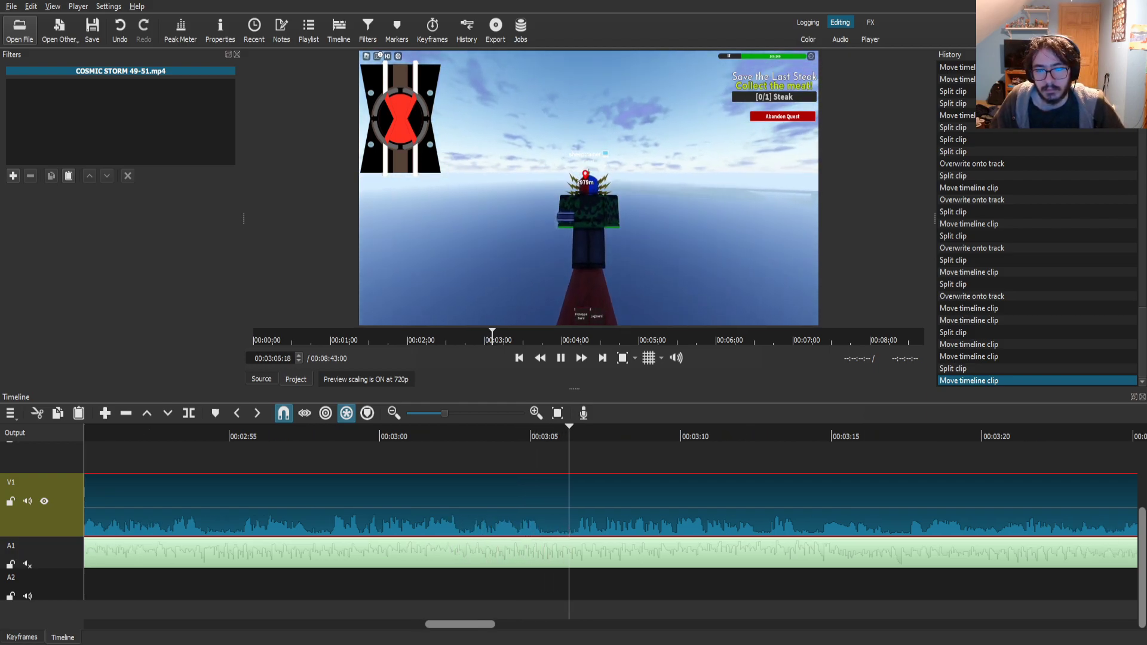
pyautogui.moveTo(547, 436); pyautogui.dragTo(572, 437)
pyautogui.press('s')
pyautogui.press('Right')
pyautogui.press('Right')
pyautogui.press('Right')
pyautogui.press('Right')
pyautogui.press('Right')
pyautogui.press('Right')
pyautogui.press('Right')
pyautogui.press('Right')
pyautogui.press('Right')
pyautogui.press('Right')
pyautogui.press('Right')
pyautogui.press('s')
pyautogui.moveTo(612, 496); pyautogui.dragTo(577, 496)
pyautogui.moveTo(549, 437); pyautogui.dragTo(533, 436)
pyautogui.press('space')
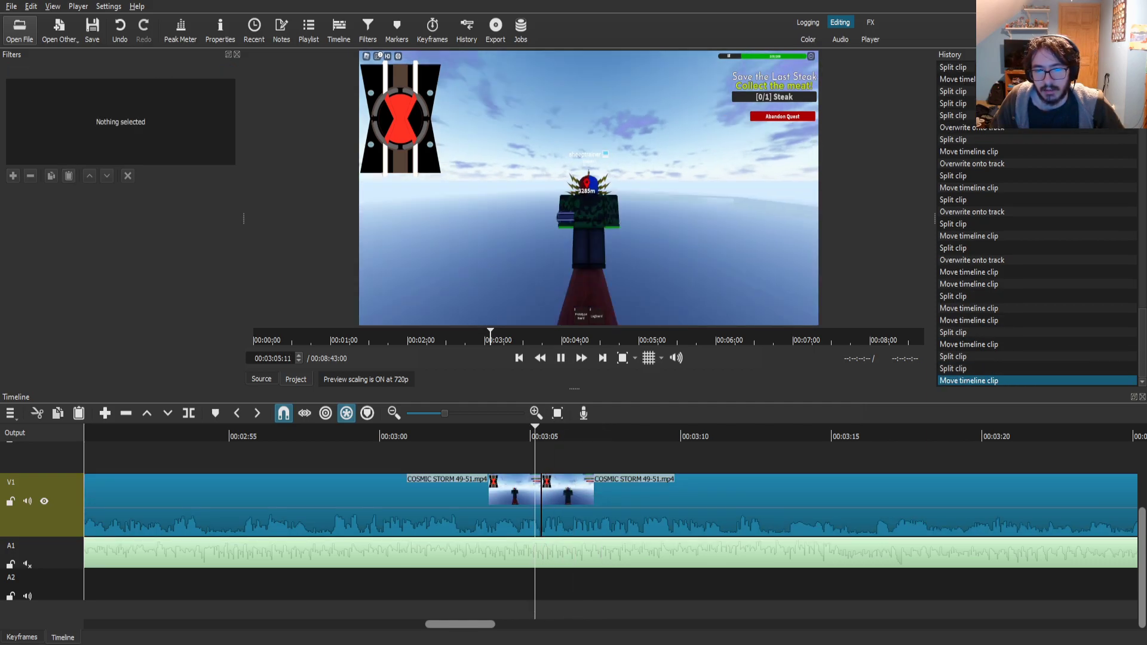
# - Remove the gameplay between about 00:03:11 and 00:03:16 by splitting at both points and sliding the rest back
pyautogui.click(588, 496)
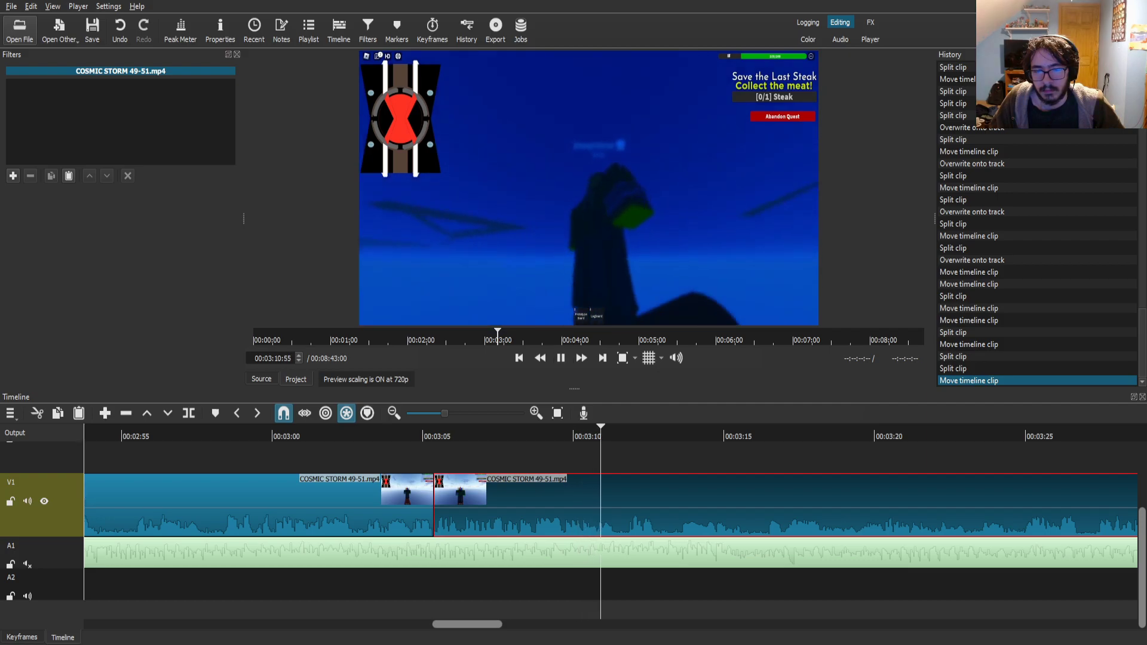
pyautogui.press('s')
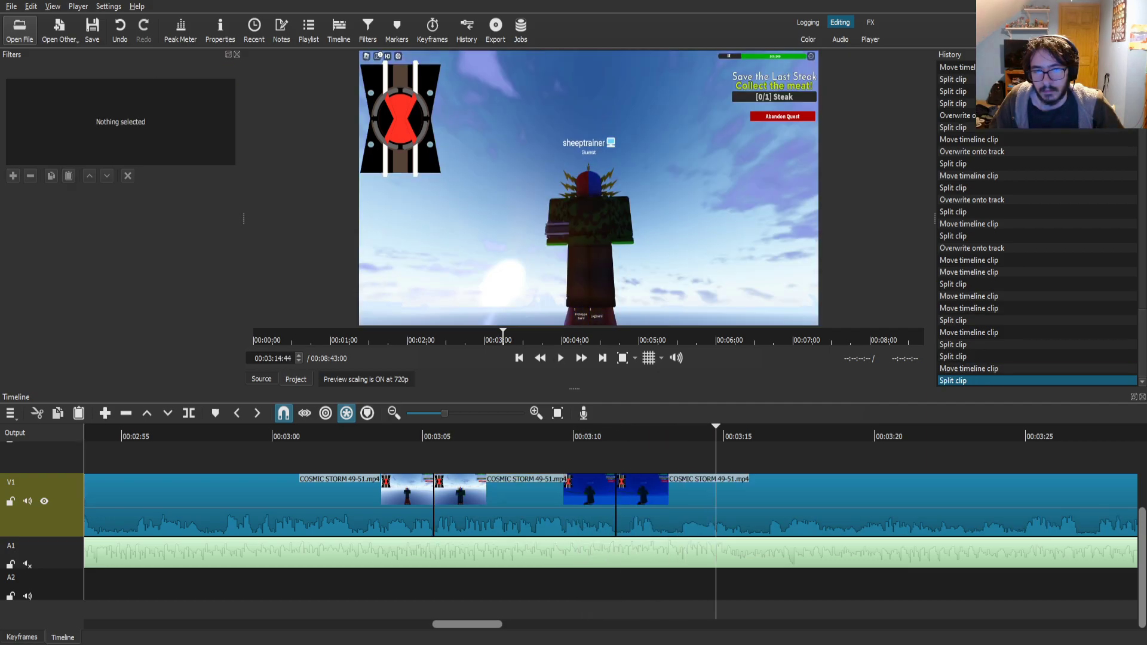
pyautogui.press('s')
pyautogui.moveTo(830, 502); pyautogui.dragTo(686, 501)
pyautogui.click(609, 436)
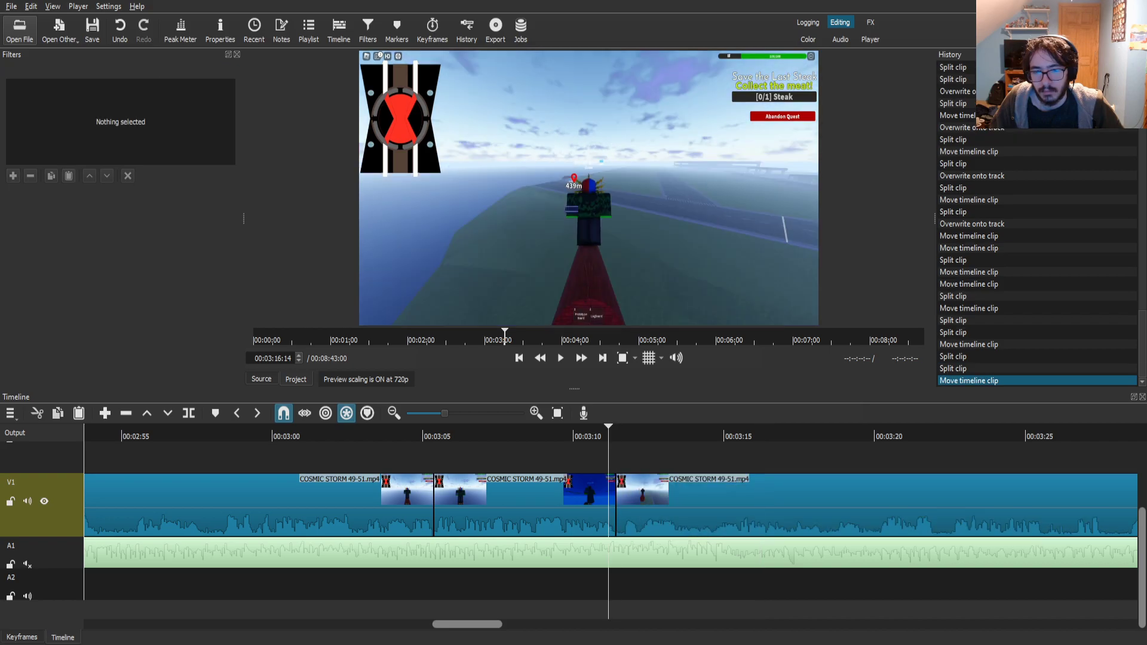
pyautogui.press('space')
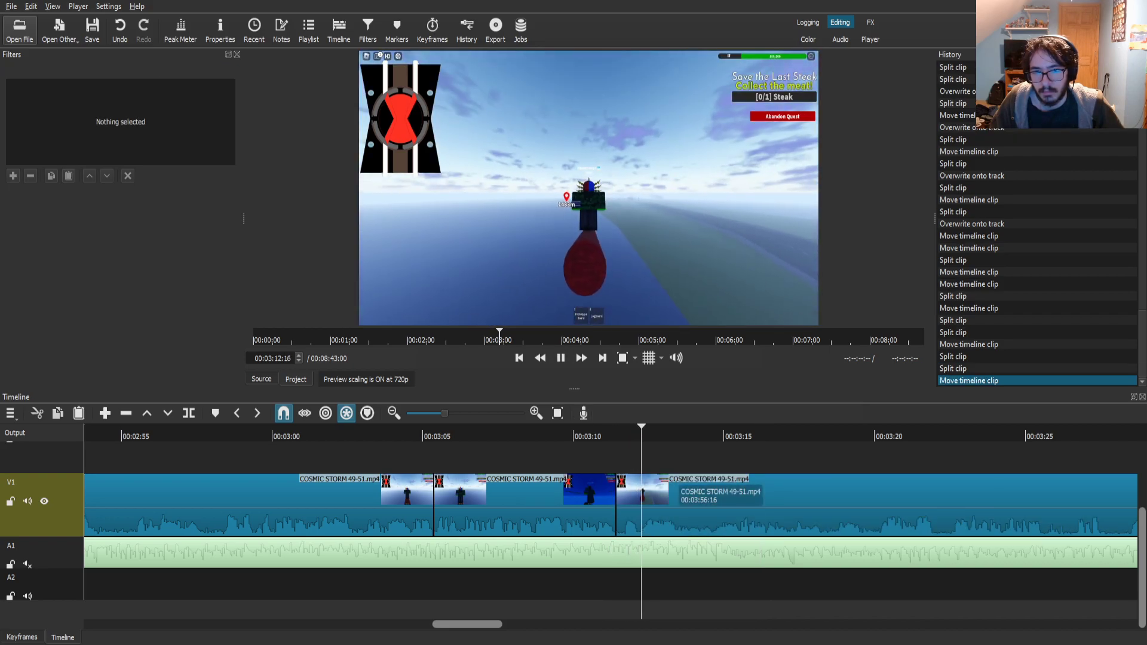
# - Isolate the shop counter moment as its own piece by splitting the gameplay at 00:03:35:13 and about 00:03:38
pyautogui.click(679, 491)
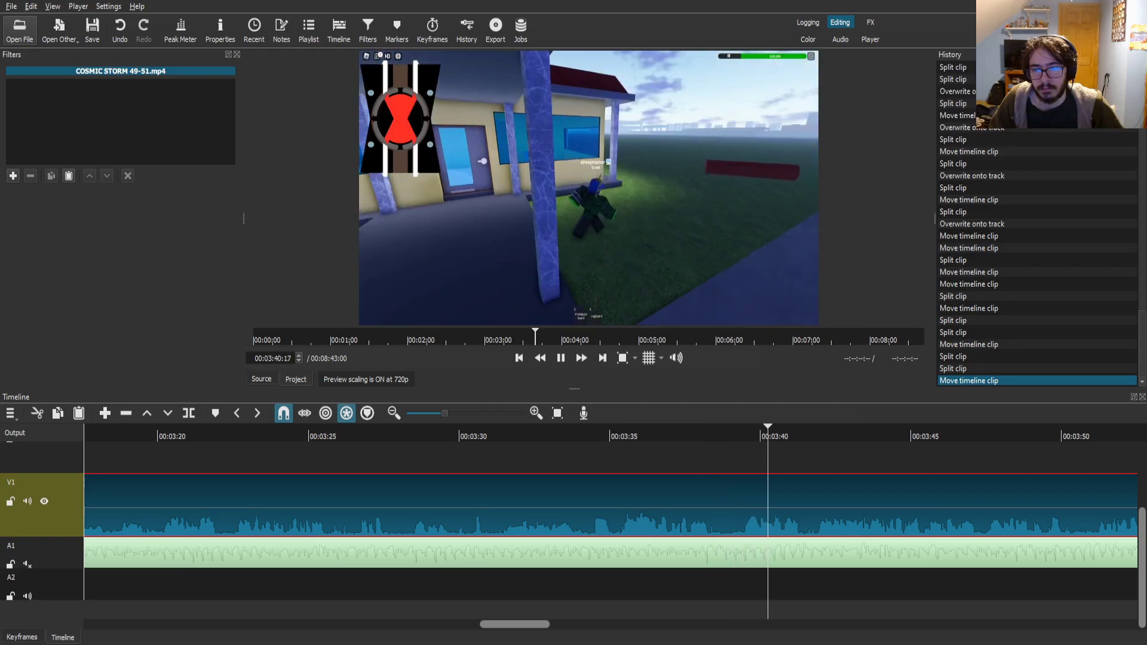
pyautogui.press('space')
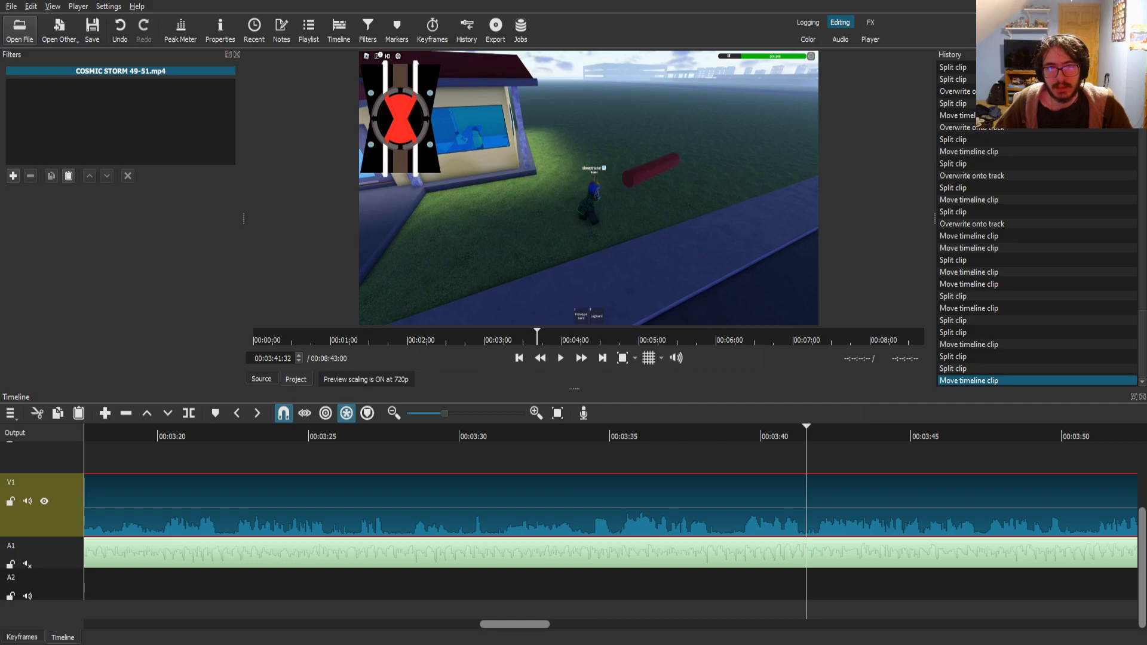
pyautogui.moveTo(584, 436); pyautogui.dragTo(510, 436)
pyautogui.press('space')
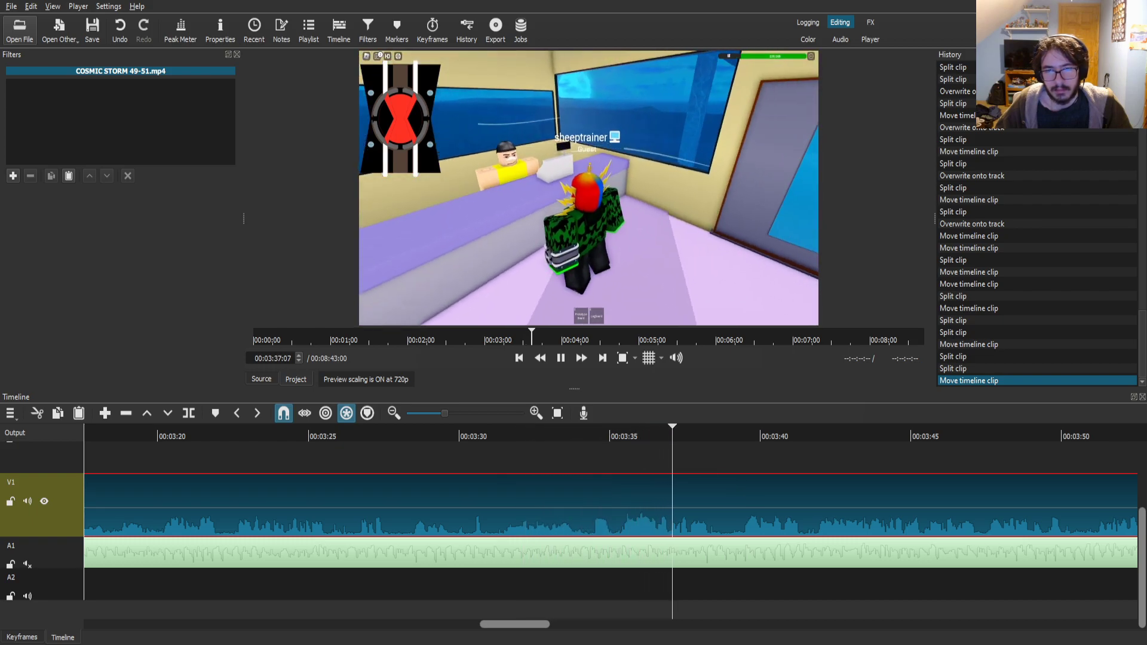
pyautogui.press('space')
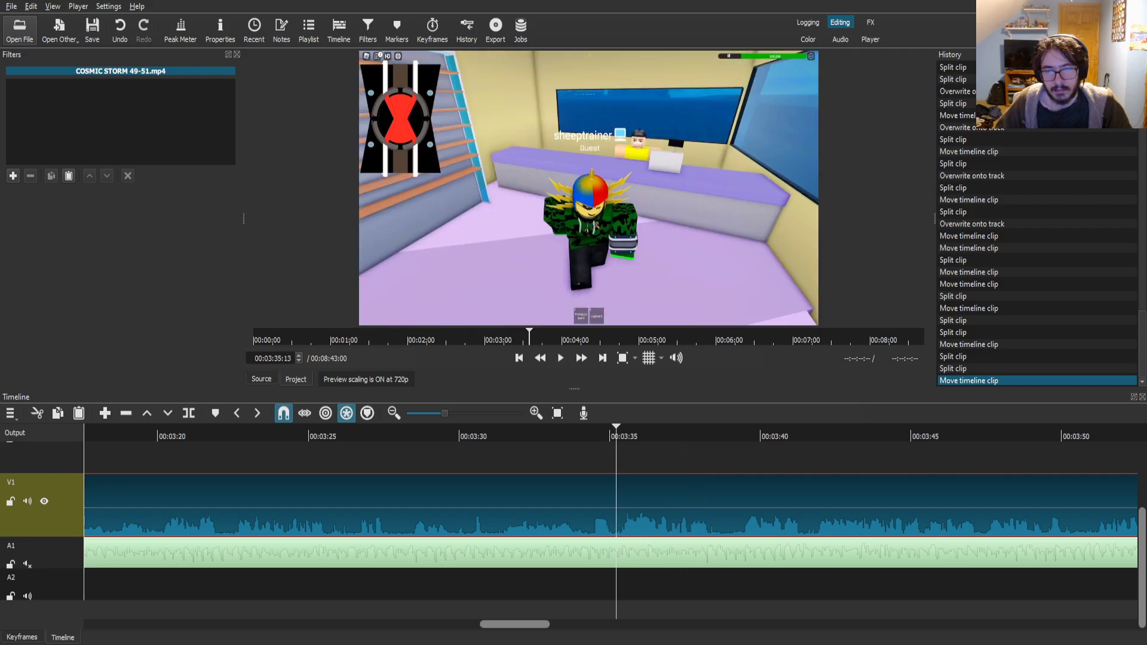
pyautogui.press('s')
pyautogui.press('space')
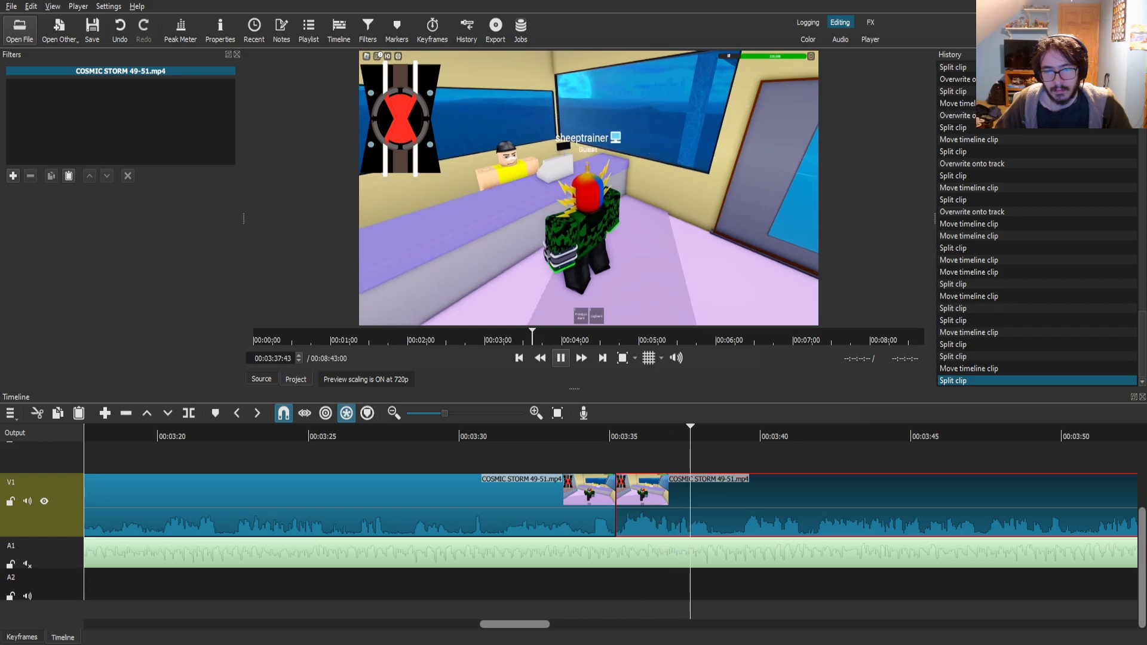
pyautogui.press('space')
pyautogui.press('s')
pyautogui.click(645, 436)
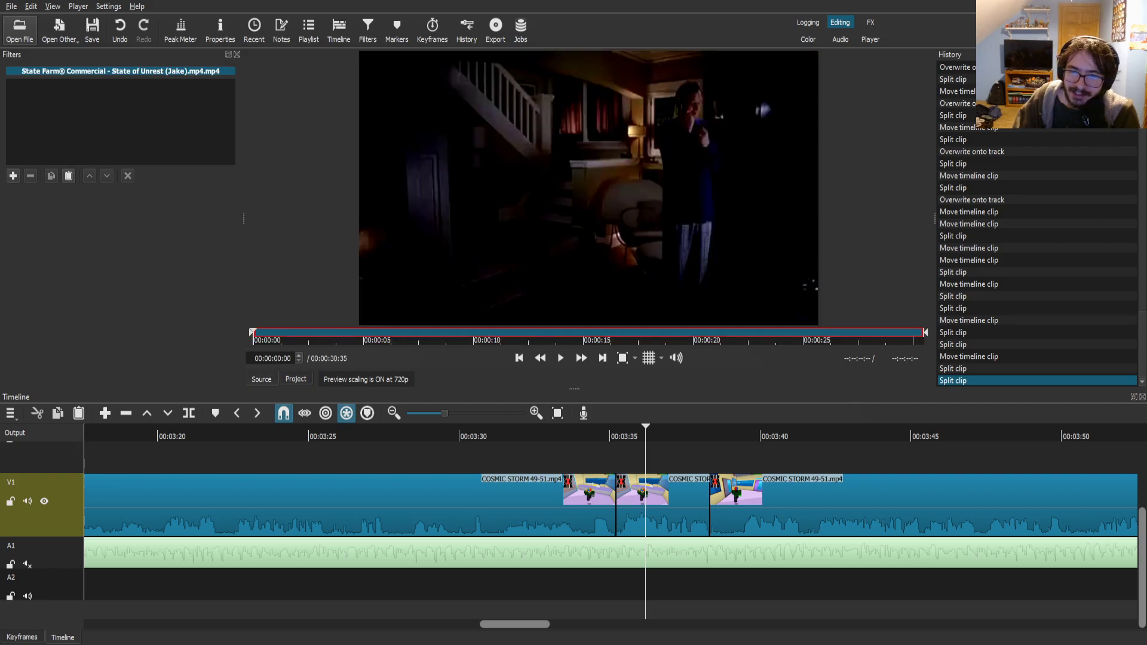
# - Place the State Farm Commercial - State of Unrest (Jake) clip above the gameplay at the 00:03:35 cut and split it at 00:03:50:25
pyautogui.moveTo(588, 189); pyautogui.dragTo(635, 434)
pyautogui.scroll(-11, 597, 457)
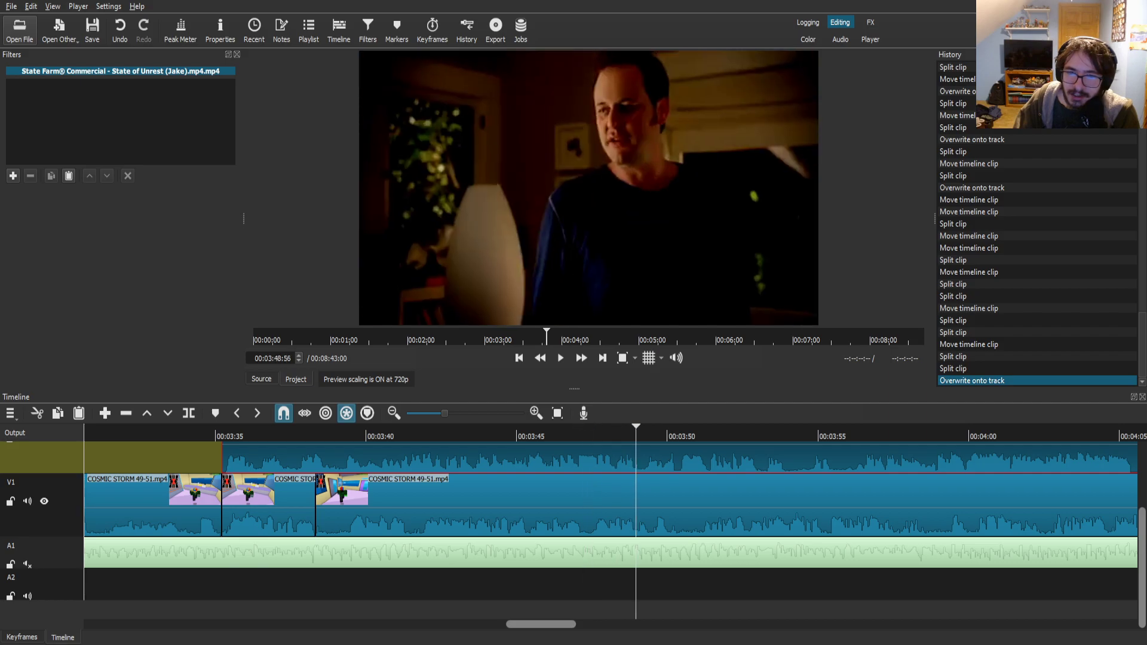
pyautogui.press('space')
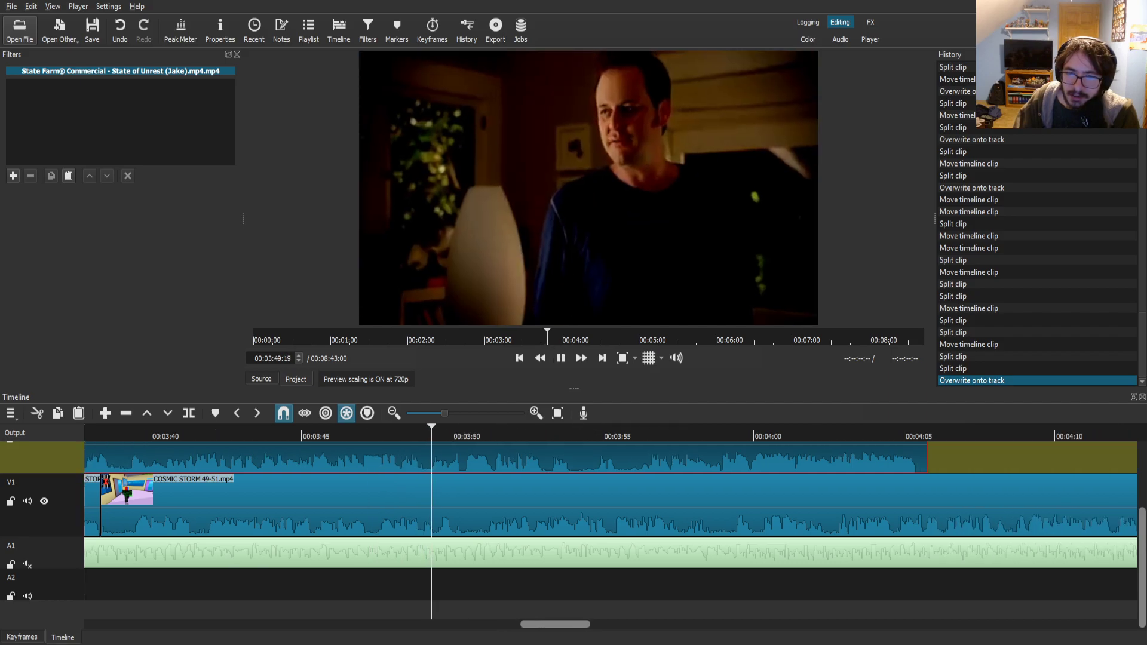
pyautogui.press('space')
pyautogui.moveTo(467, 435); pyautogui.dragTo(464, 434)
pyautogui.press('s')
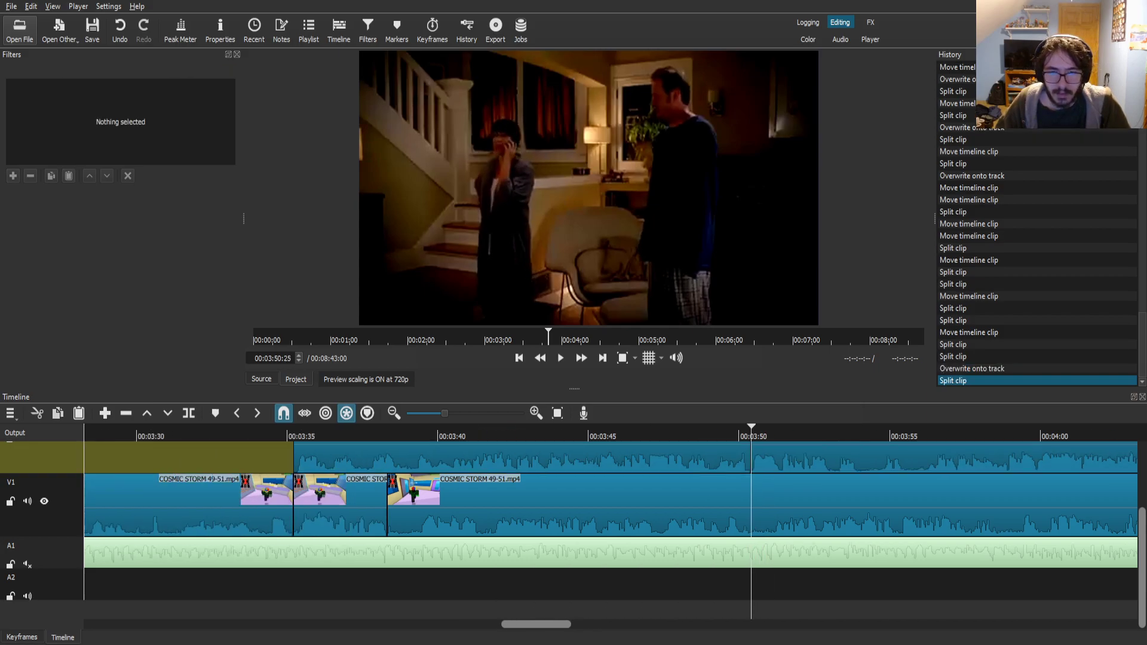
# - Move the second half of the State Farm commercial to A2 near the 00:03:35 cut and delete its first half from the upper video track
pyautogui.moveTo(794, 459); pyautogui.dragTo(350, 584)
pyautogui.click(363, 460)
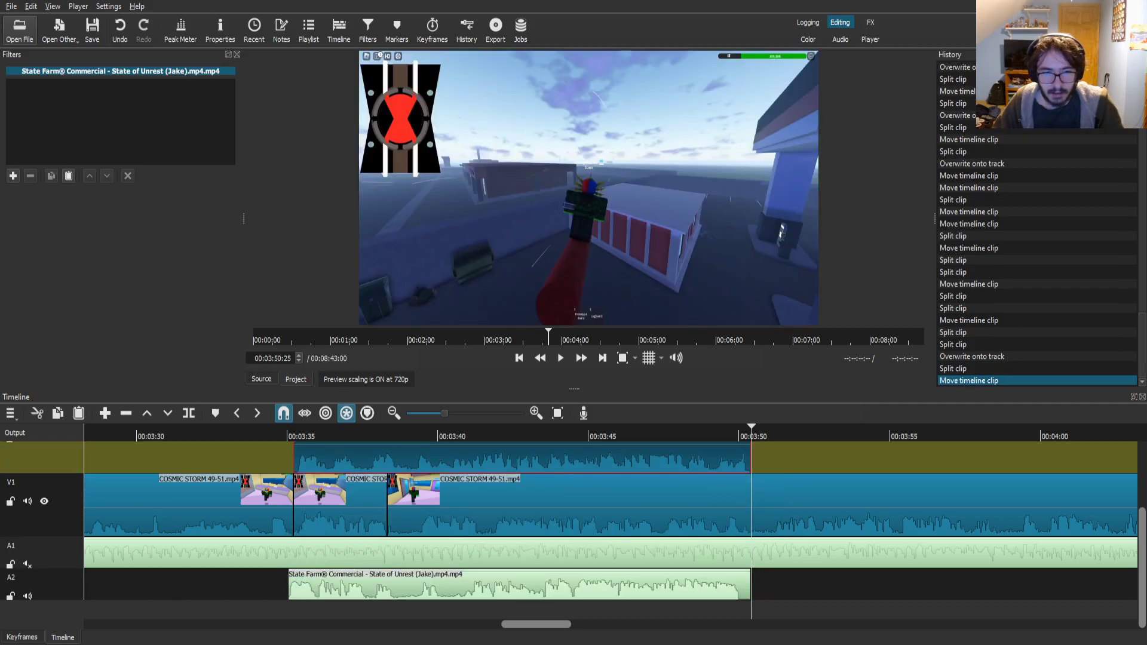
pyautogui.press('Delete')
pyautogui.click(363, 584)
pyautogui.moveTo(349, 584)
pyautogui.mouseDown()
pyautogui.moveTo(469, 583)
pyautogui.moveTo(369, 583)
pyautogui.mouseUp()
pyautogui.hscroll(-4, 370, 582)
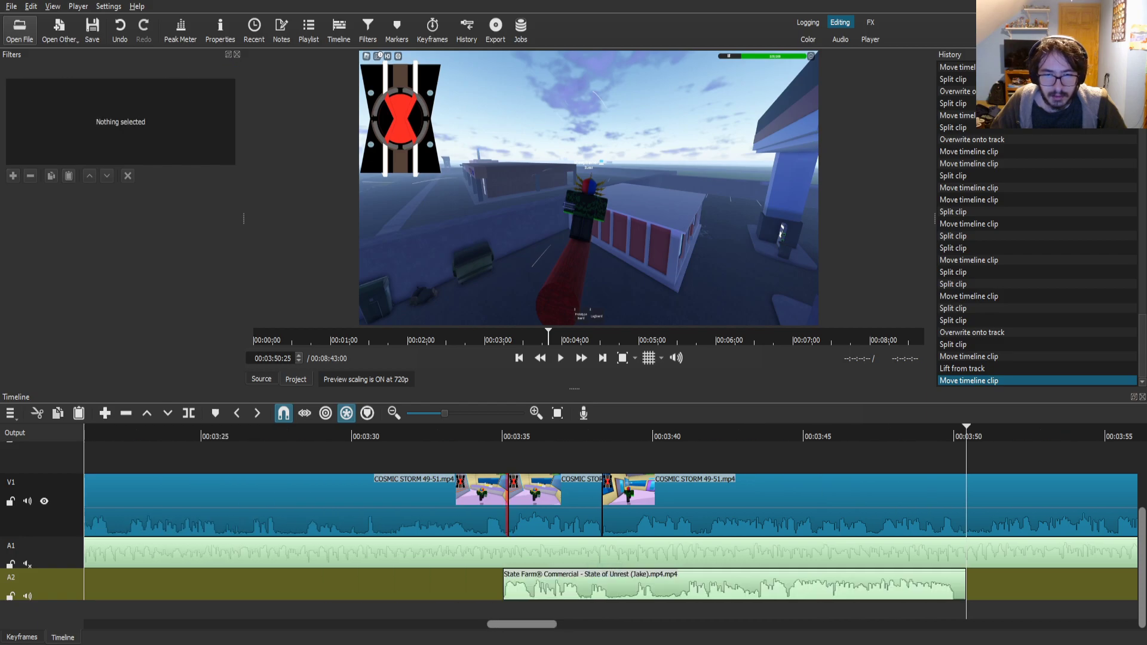
# - Align the start of the State Farm clip on A2 with the gameplay cut at 00:03:35:14
pyautogui.moveTo(506, 436); pyautogui.dragTo(509, 436)
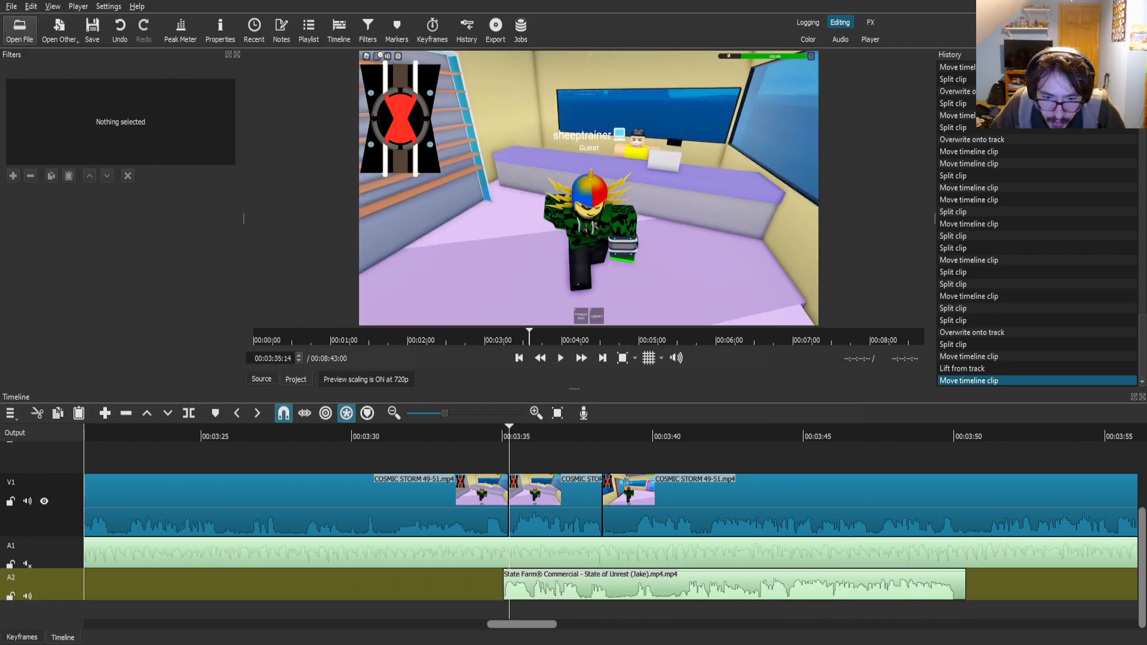
pyautogui.moveTo(561, 585)
pyautogui.mouseDown()
pyautogui.moveTo(702, 584)
pyautogui.moveTo(581, 582)
pyautogui.mouseUp()
pyautogui.click(580, 584)
# - Shorten the State Farm audio on A2 by splitting it at 00:03:37:51 and deleting everything after the split
pyautogui.press('space')
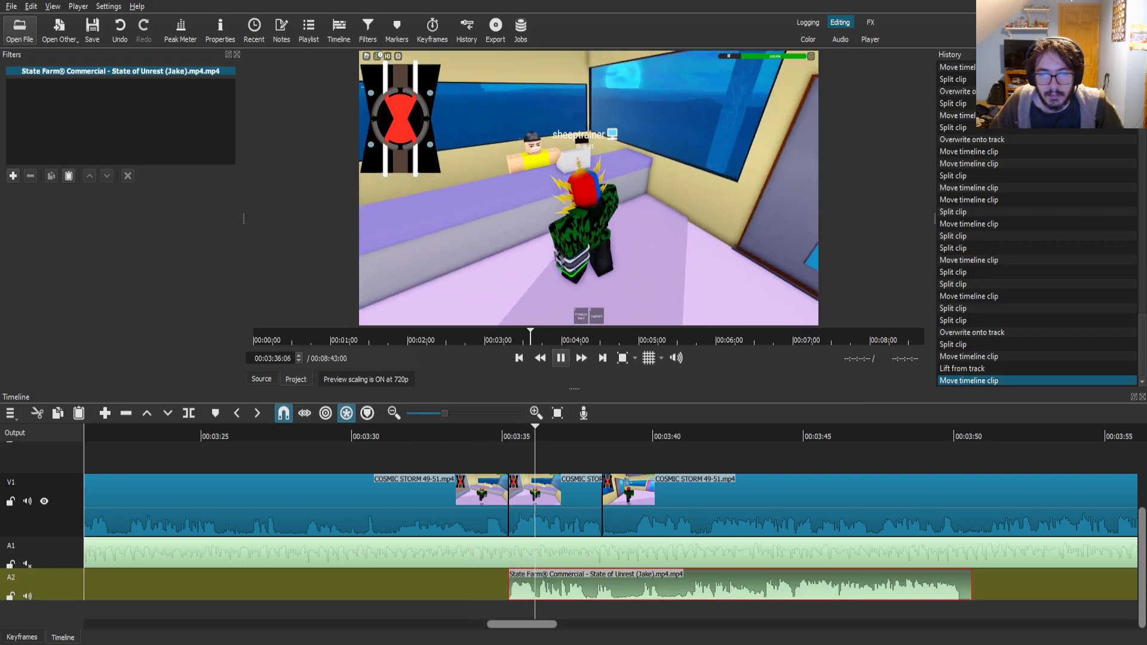
pyautogui.press('space')
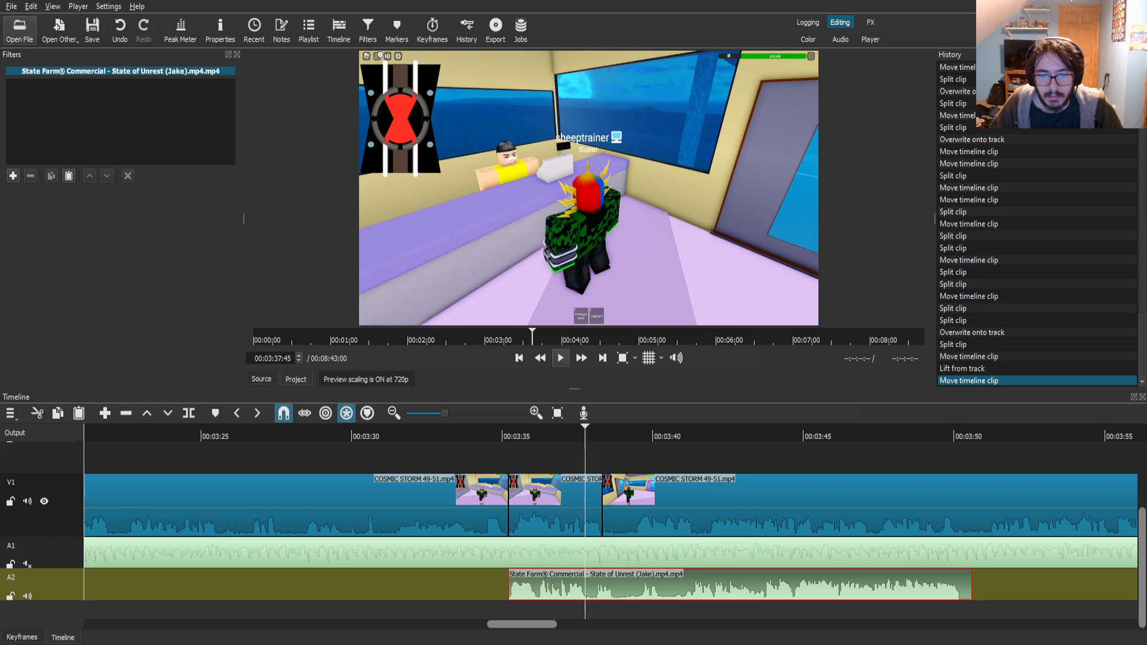
pyautogui.press('Right')
pyautogui.press('Right')
pyautogui.press('Right')
pyautogui.press('Right')
pyautogui.press('Right')
pyautogui.press('Right')
pyautogui.press('s')
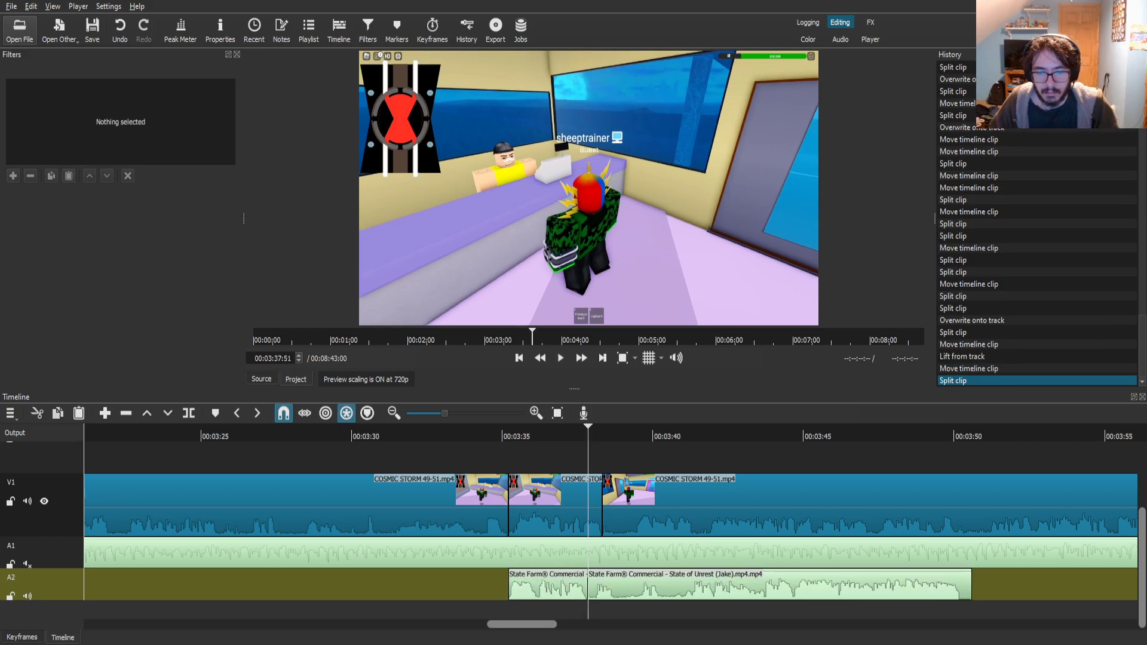
pyautogui.click(780, 586)
pyautogui.press('Delete')
# - Add a Gain / Volume filter at -10.0 dB to the remaining State Farm clip and play it back
pyautogui.click(548, 586)
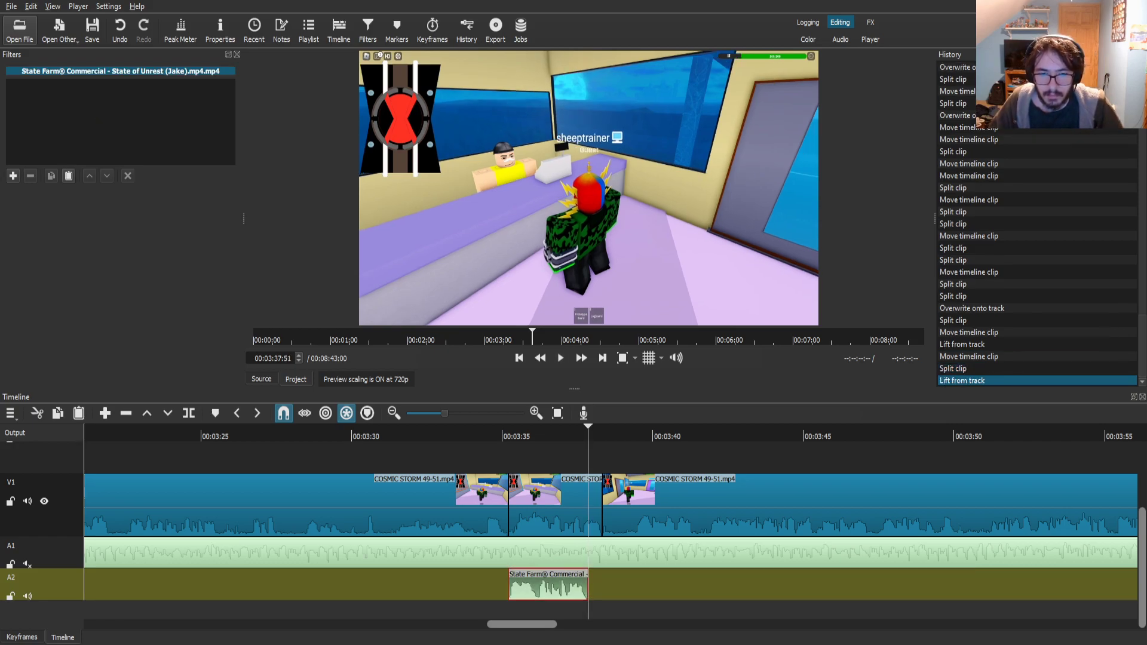
pyautogui.click(13, 176)
pyautogui.write('gai')
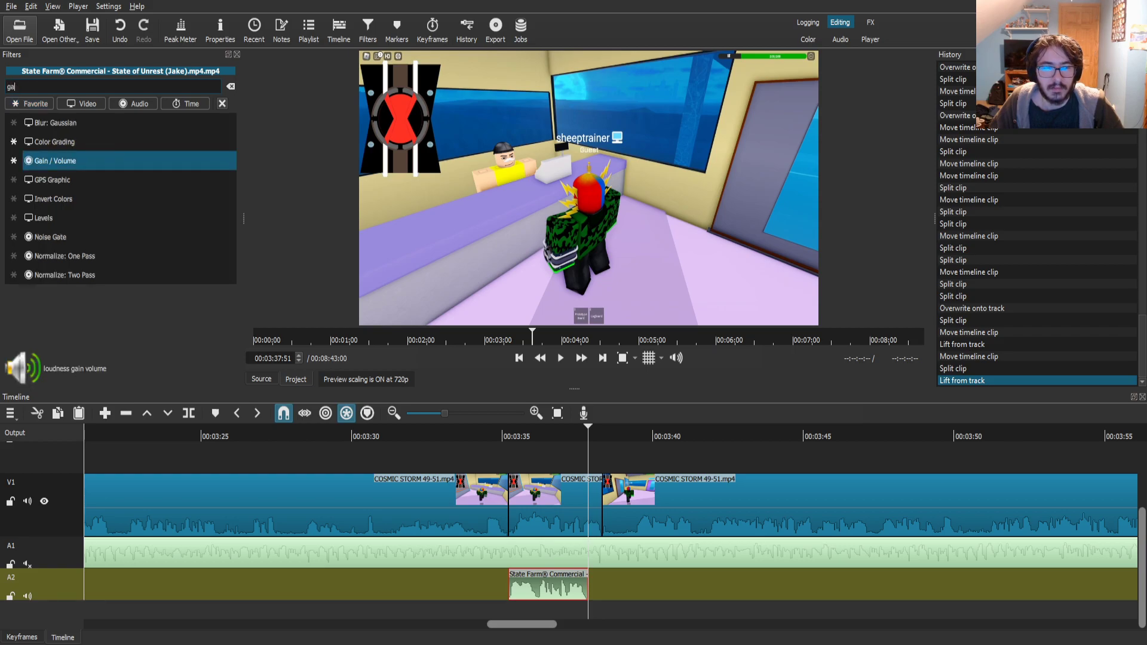
pyautogui.press('Return')
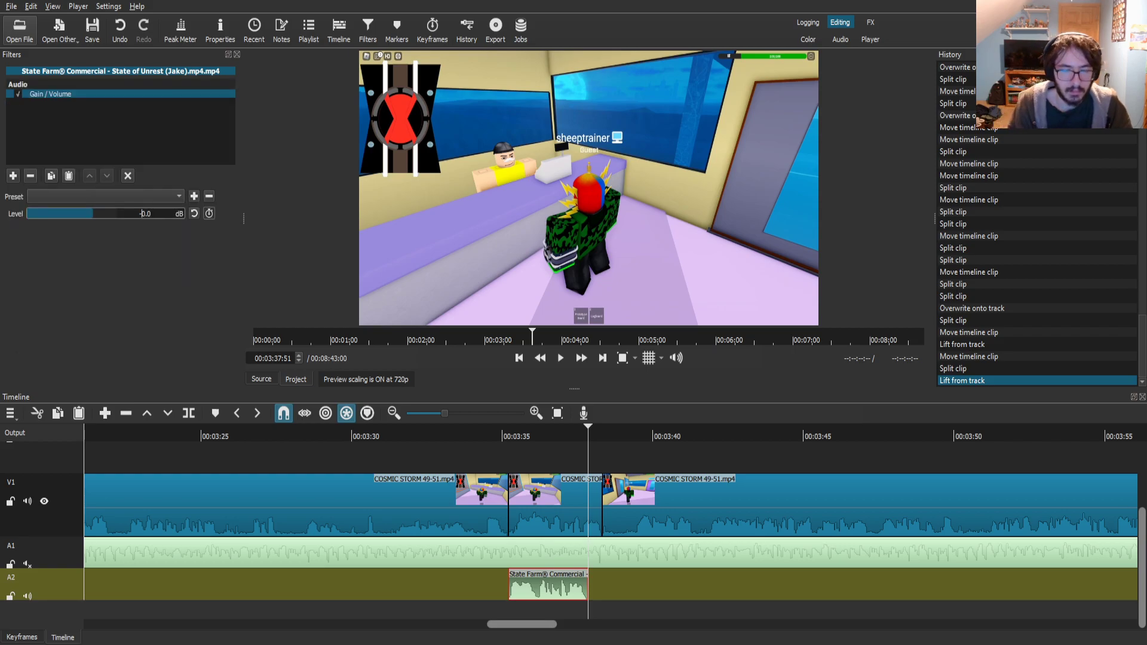
pyautogui.click(505, 435)
pyautogui.click(561, 359)
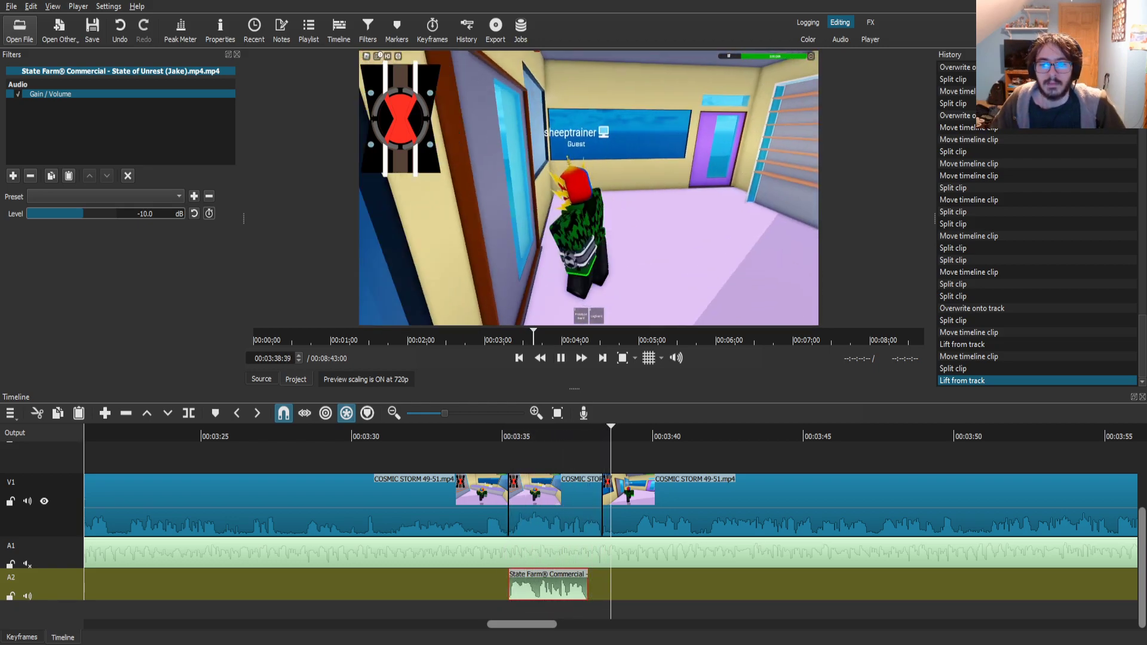
# - Remove the gameplay between about 00:03:38 and 00:03:39 by splitting and sliding the rest back, and save the project
pyautogui.click(668, 505)
pyautogui.moveTo(669, 436); pyautogui.dragTo(634, 437)
pyautogui.press('s')
pyautogui.moveTo(672, 501); pyautogui.dragTo(640, 502)
pyautogui.click(489, 436)
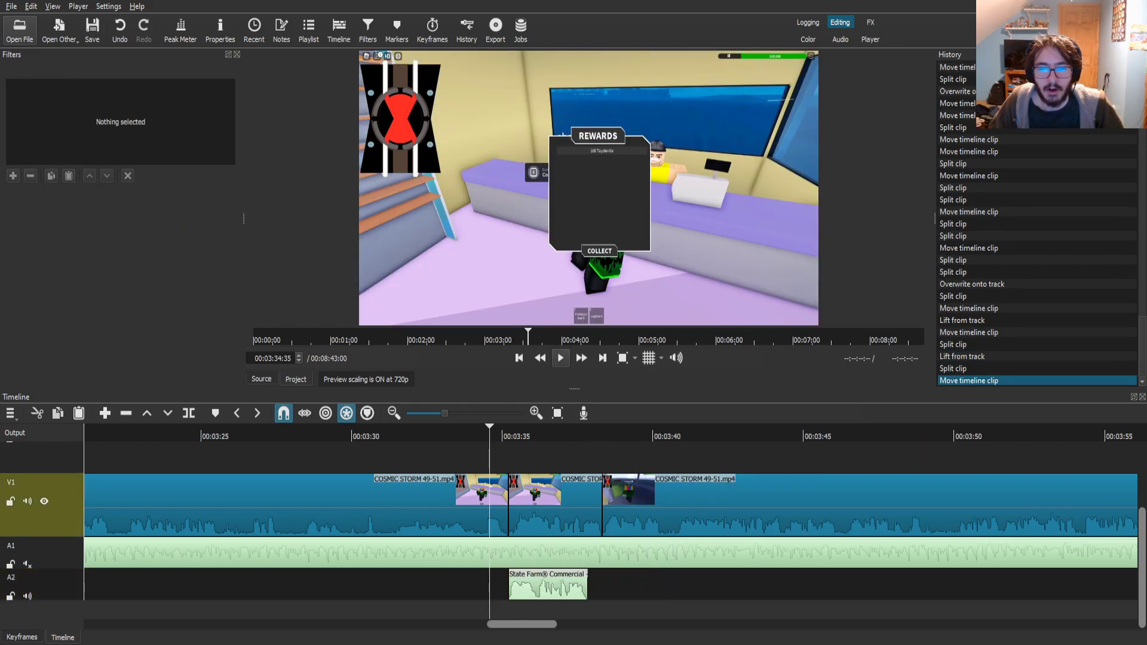
pyautogui.click(92, 30)
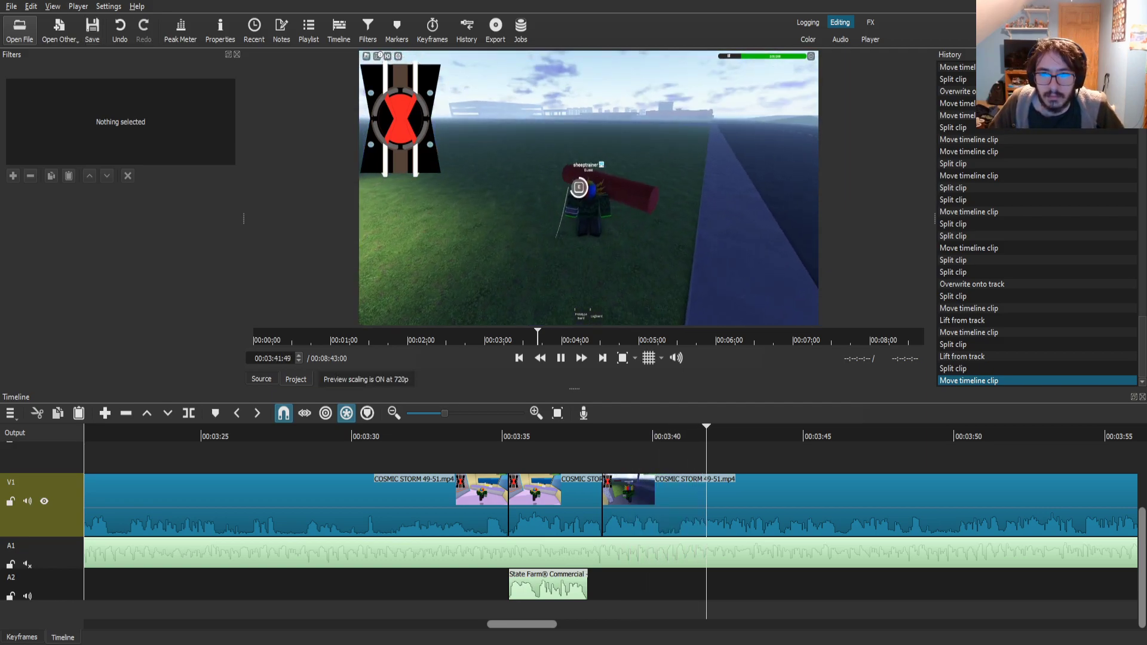
# - Review the gameplay from about 00:03:41 through the Chapter 1 mission menu to about 00:04:30, replaying the part around 00:04:25
pyautogui.click(711, 504)
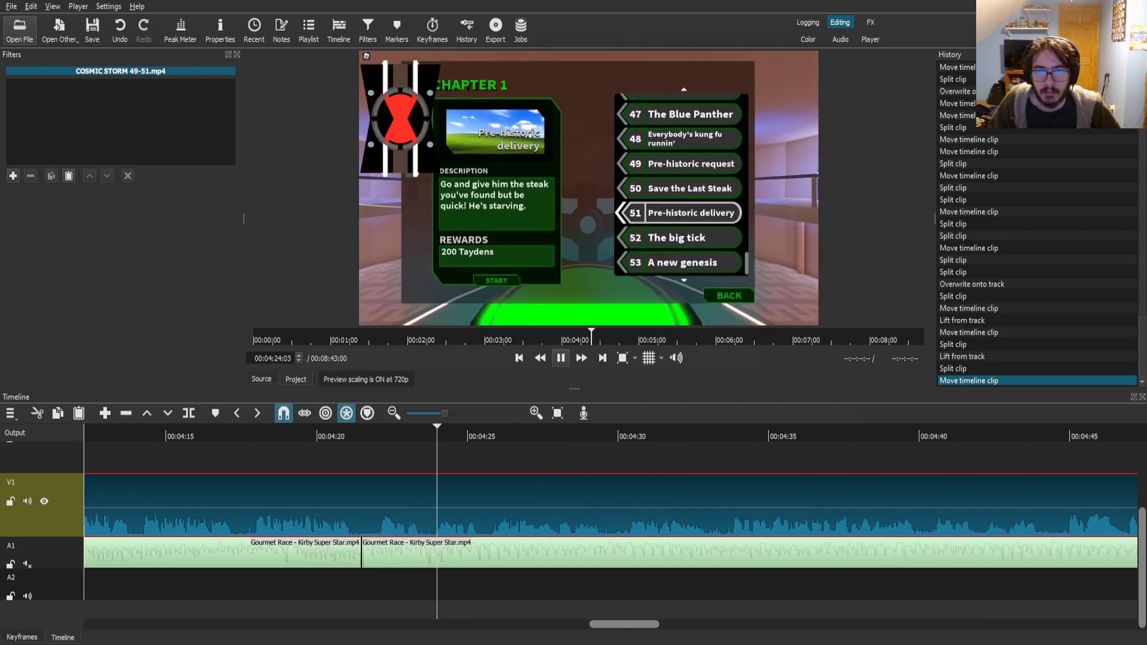
pyautogui.press('space')
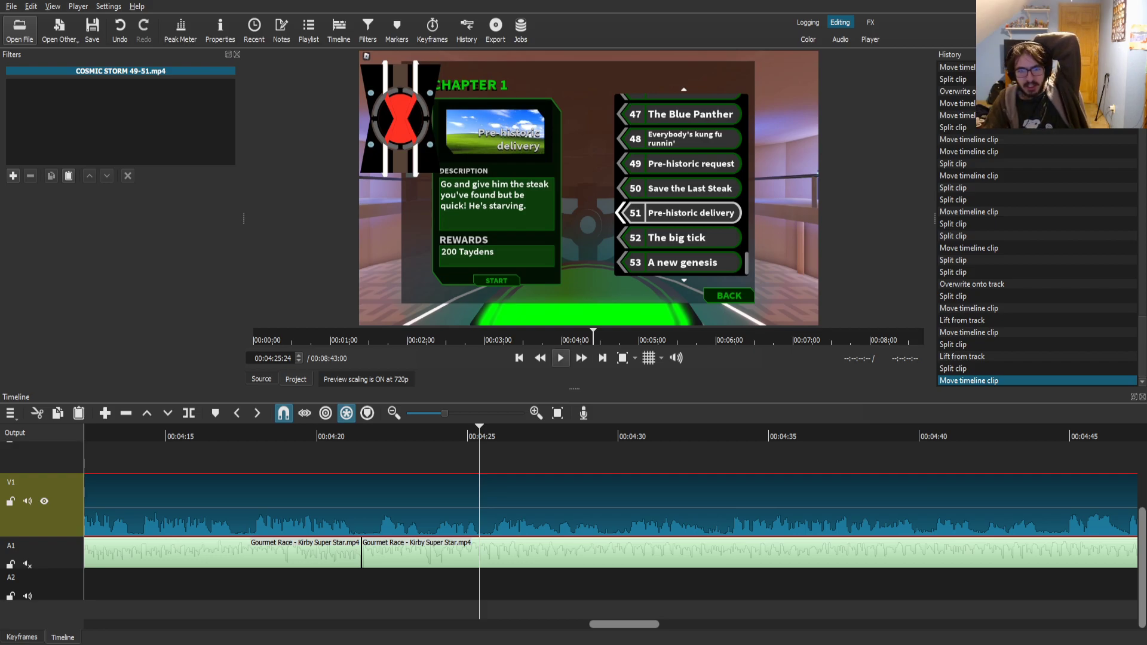
pyautogui.press('space')
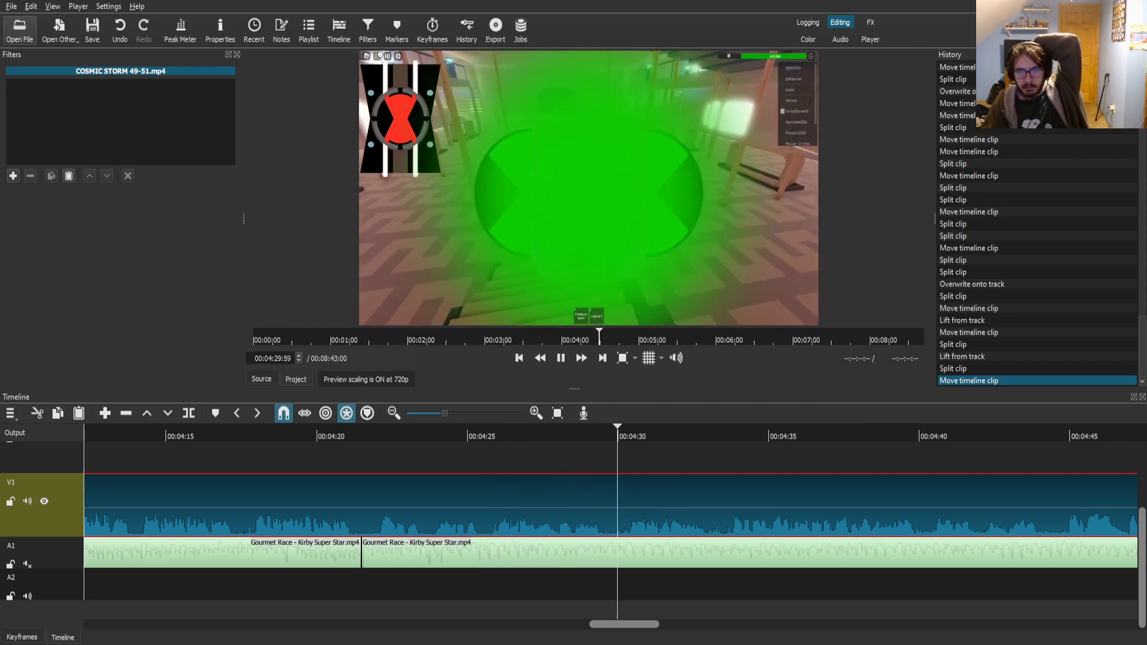
pyautogui.click(471, 435)
pyautogui.click(560, 357)
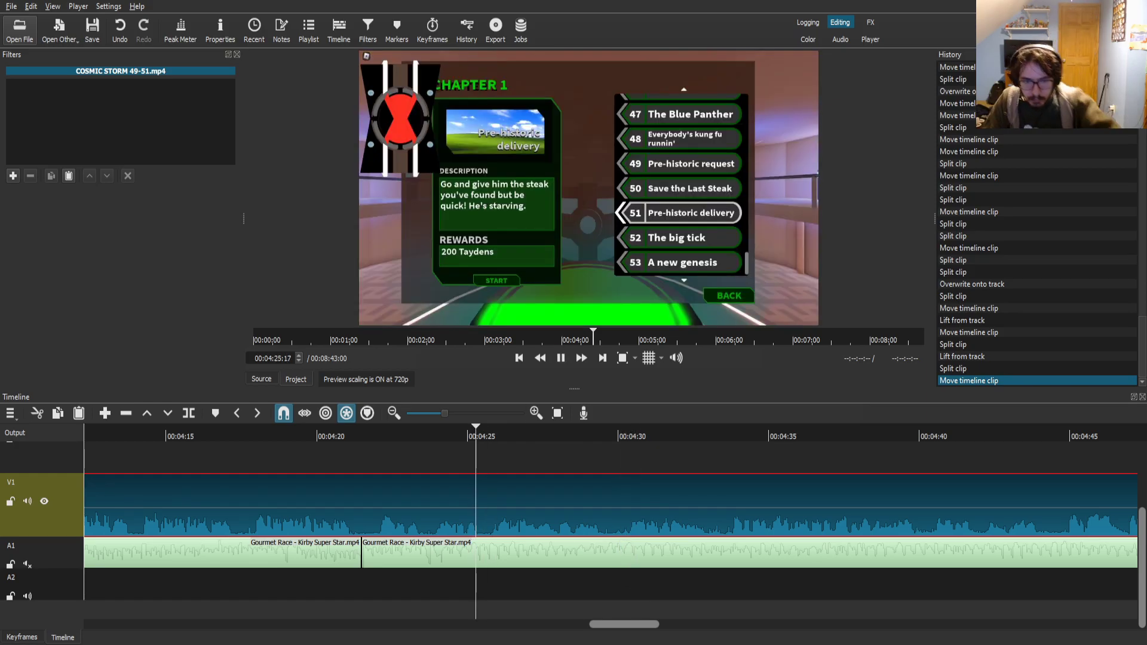
# - Isolate the Chapter 1 mission list moment as its own piece by splitting the gameplay at about 00:04:22 and 00:04:25:44, and select it
pyautogui.scroll(3, 567, 454)
pyautogui.moveTo(573, 435); pyautogui.dragTo(516, 435)
pyautogui.press('space')
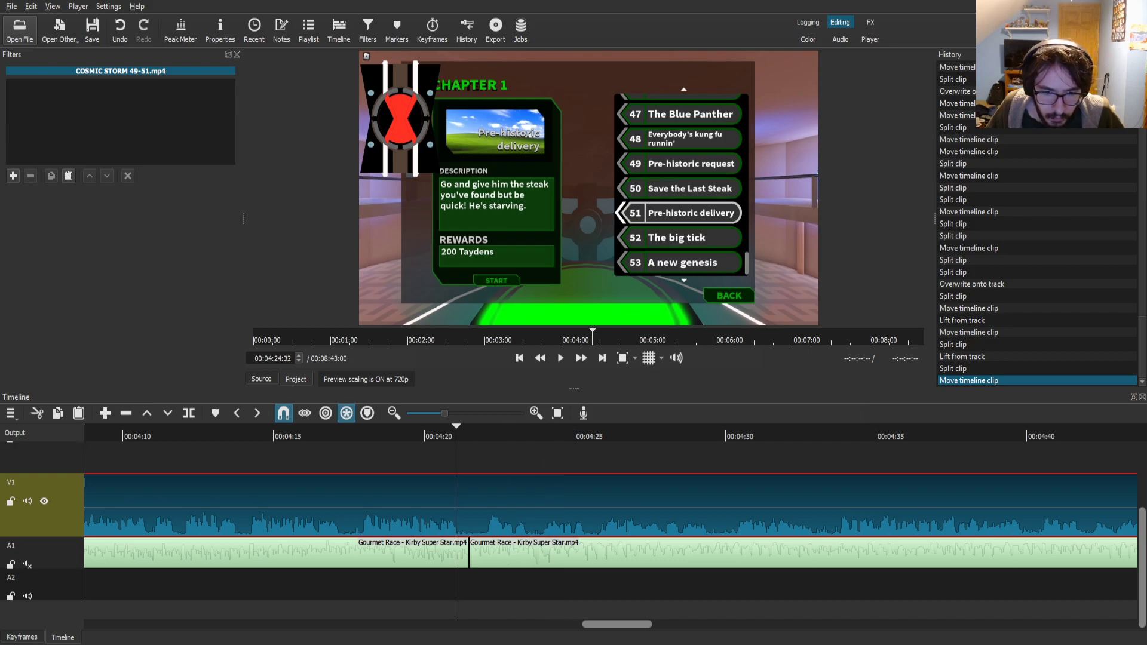
pyautogui.click(560, 358)
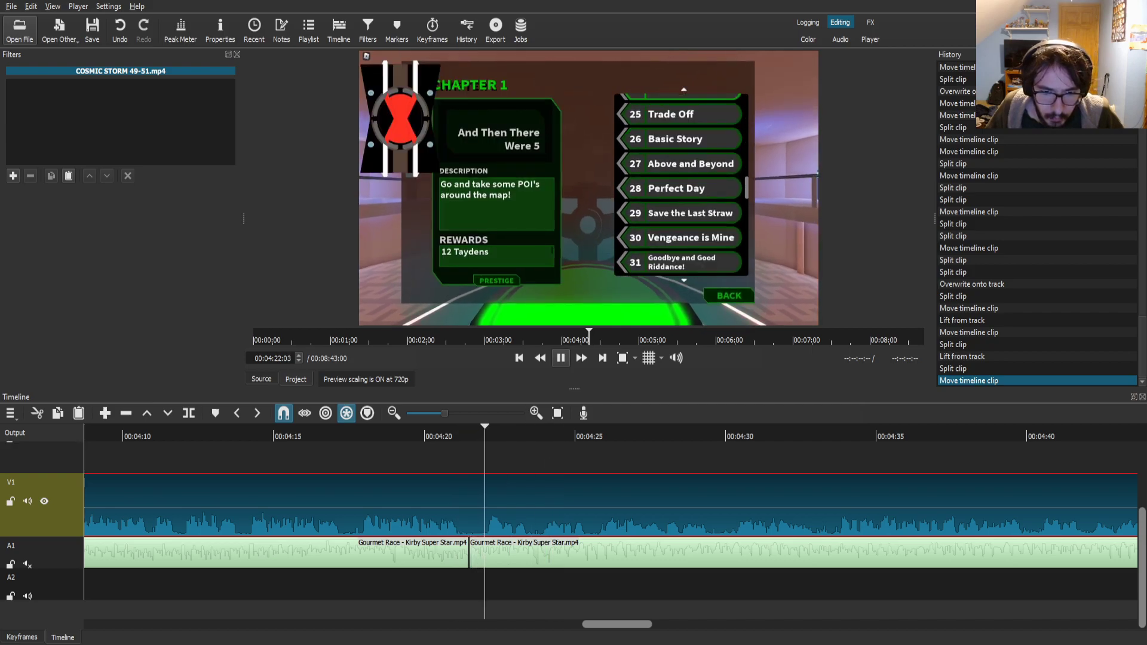
pyautogui.press('space')
pyautogui.press('s')
pyautogui.click(776, 501)
pyautogui.press('space')
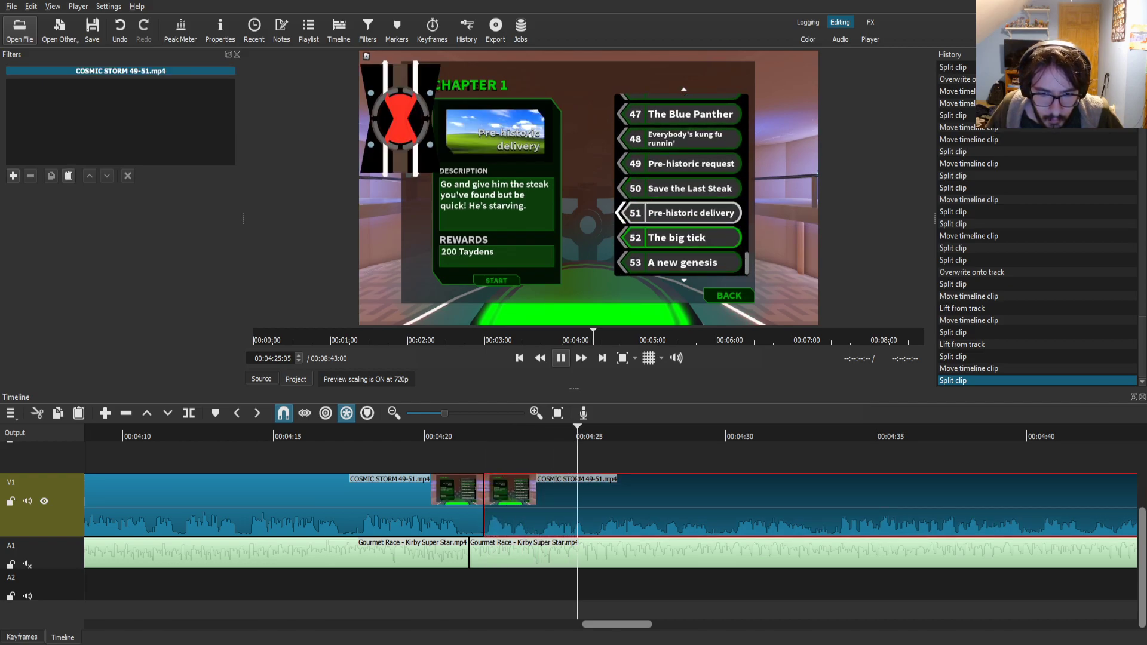
pyautogui.click(561, 359)
pyautogui.press('s')
pyautogui.click(518, 505)
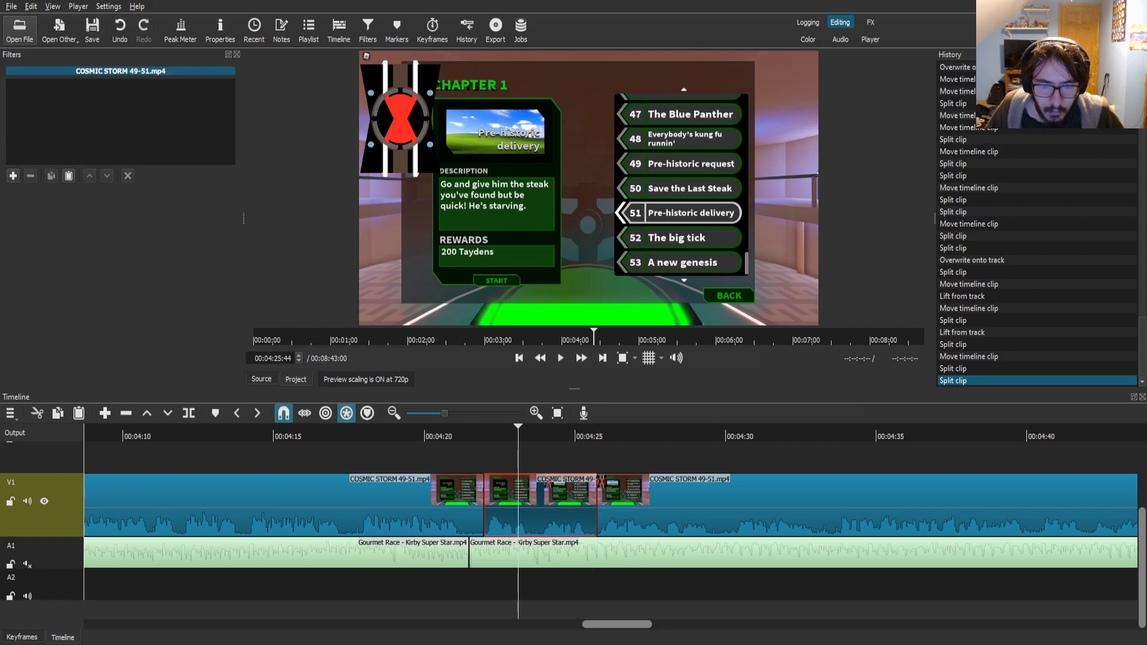
# - Add a Text: Simple filter to the selected clip with the first line *You could say "He has no money!"
pyautogui.click(13, 176)
pyautogui.write('tex')
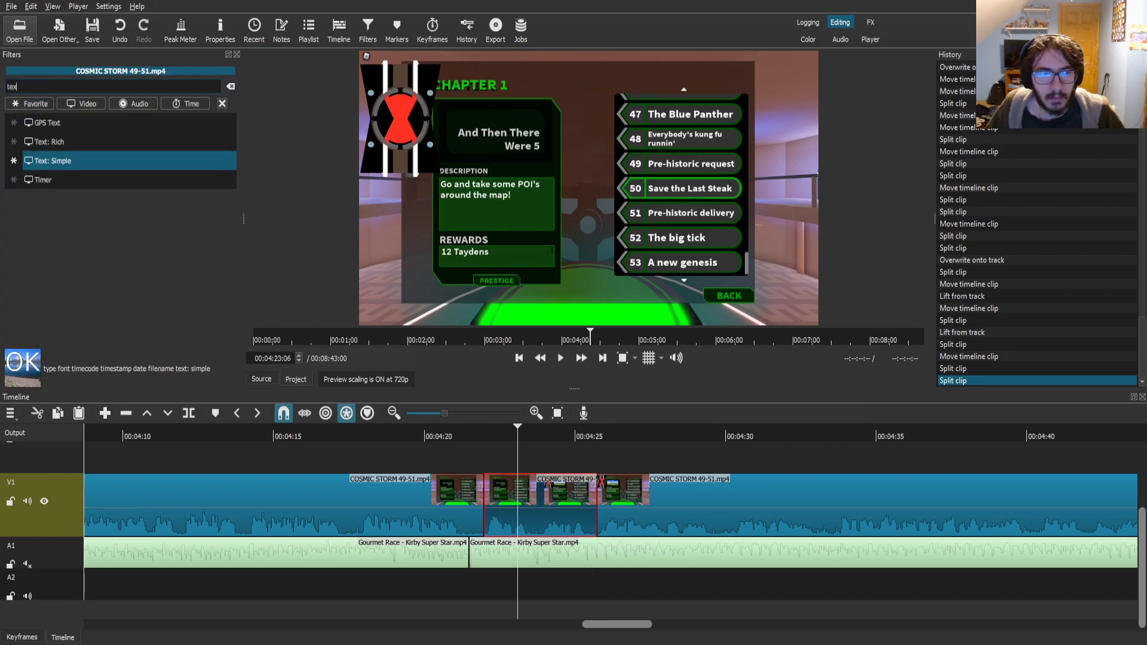
pyautogui.press('Return')
pyautogui.write('*')
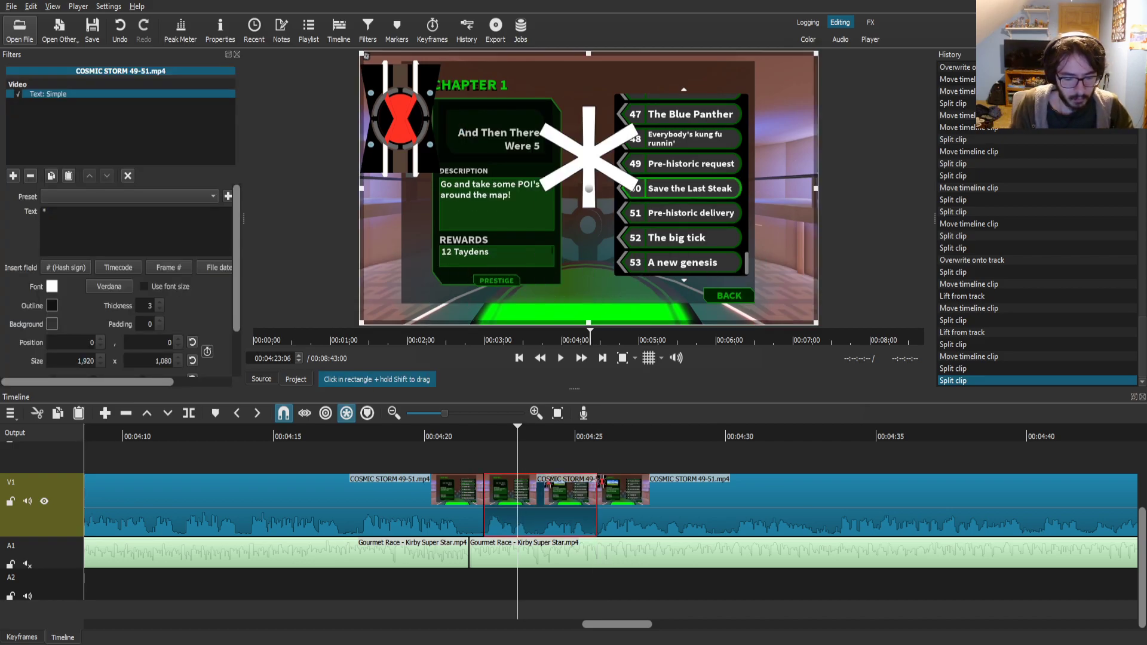
pyautogui.write('Don')
pyautogui.press('BackSpace')
pyautogui.press('BackSpace')
pyautogui.press('BackSpace')
pyautogui.write('You could say "He has no money')
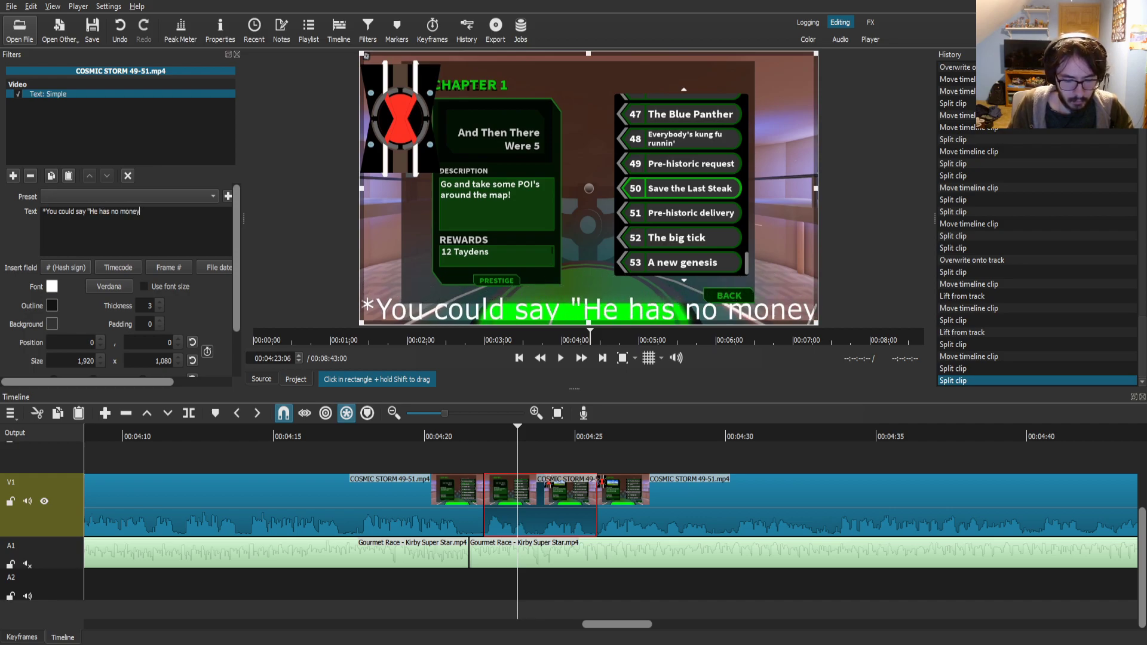
pyautogui.write('!"')
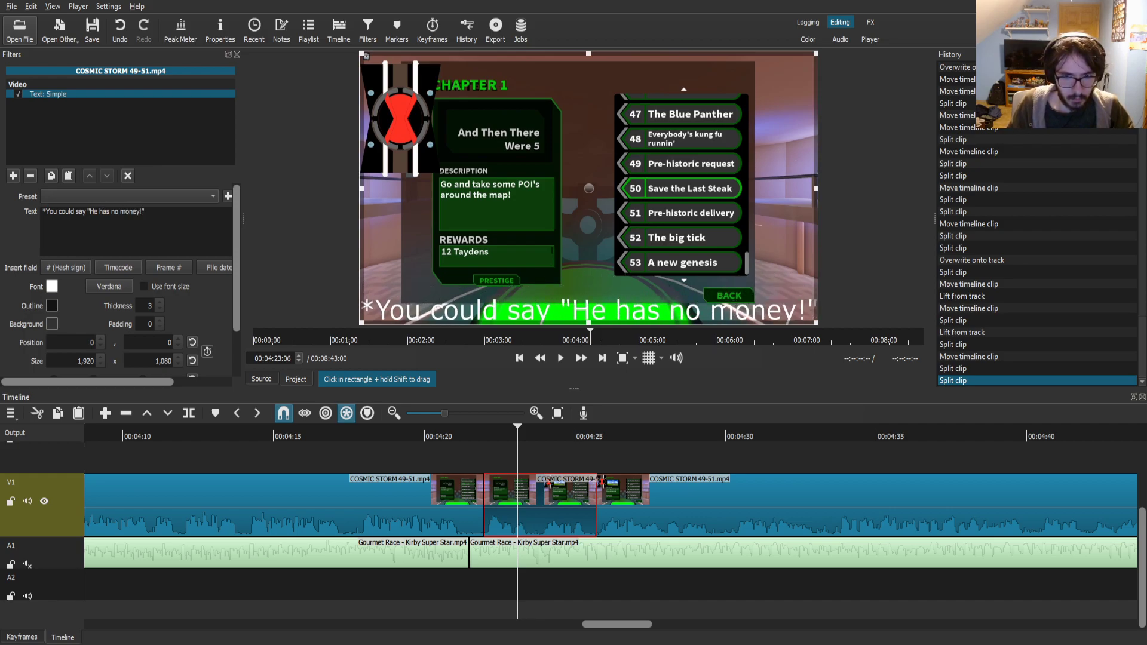
# - Add a second caption line reading: but he's been working there the entire time so..."
pyautogui.press('Return')
pyautogui.write('b')
pyautogui.write('been ')
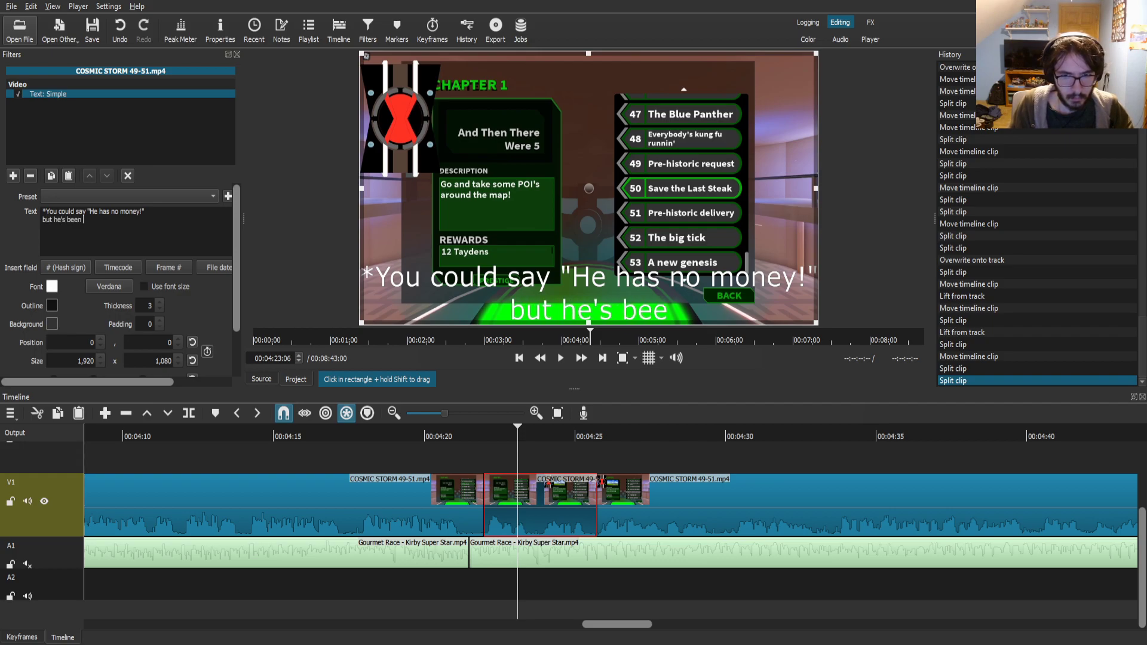
pyautogui.write('working there')
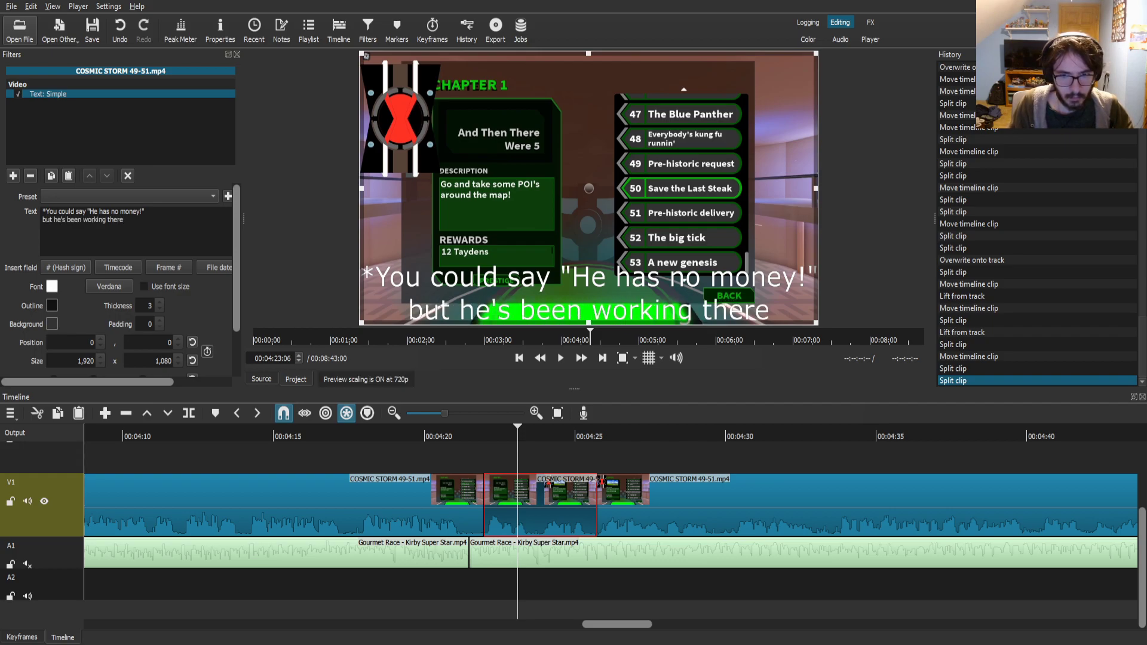
pyautogui.write(' the entire t')
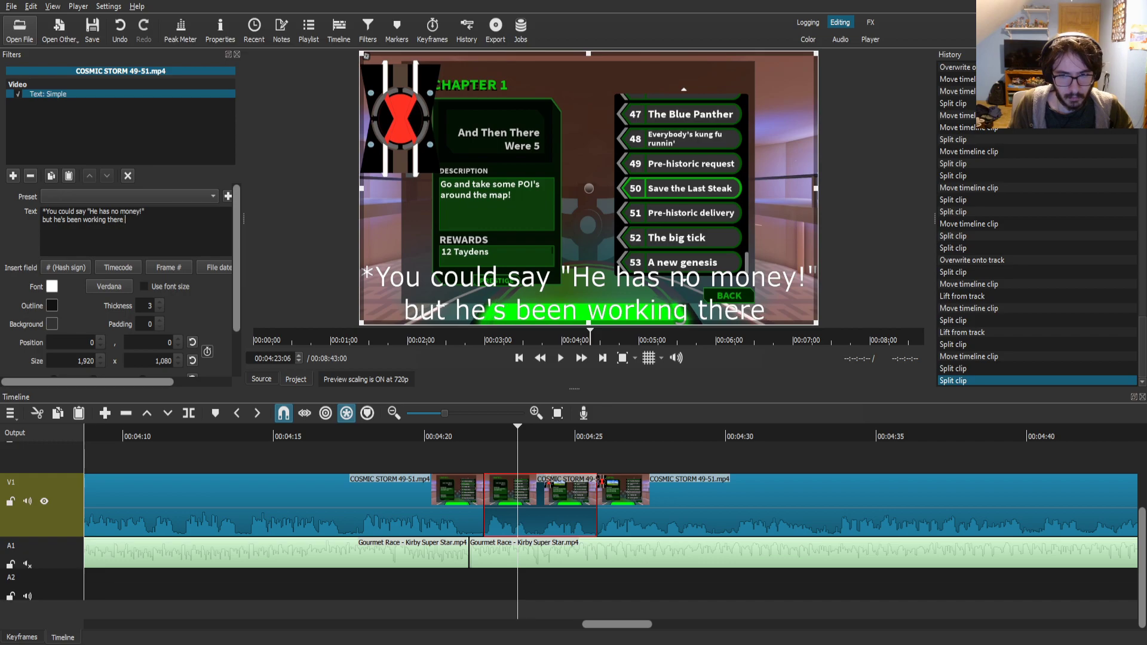
pyautogui.write('ime so..."')
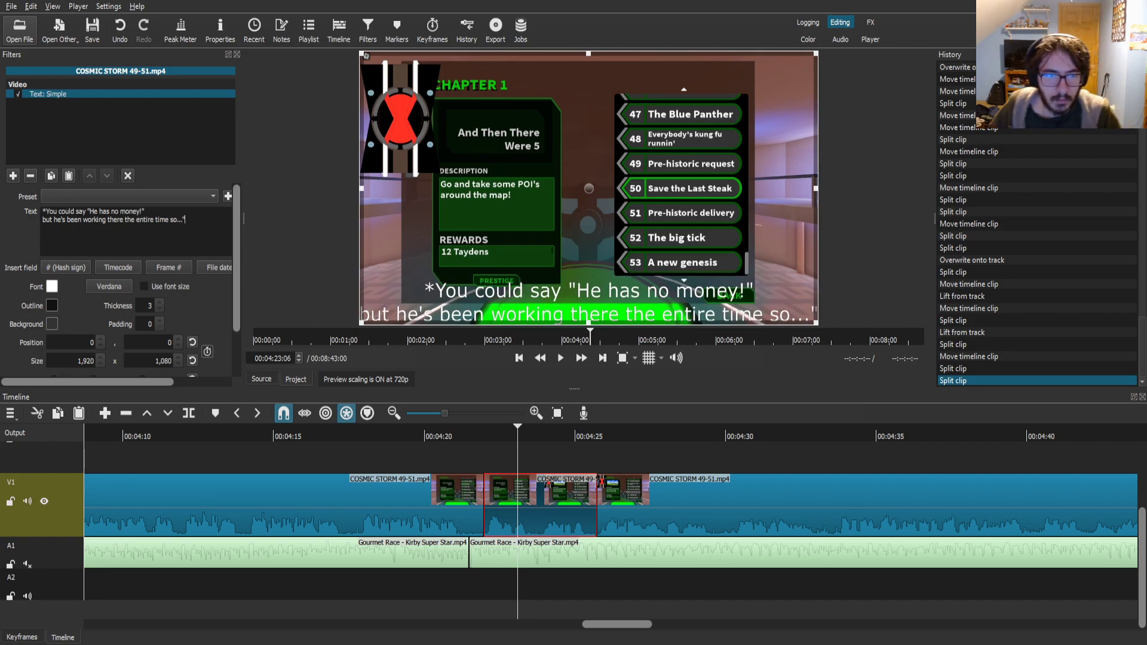
# - Style the caption green with outline thickness 20 and shrink it to about 1516 x 160 near the frame's upper edge
pyautogui.click(160, 302)
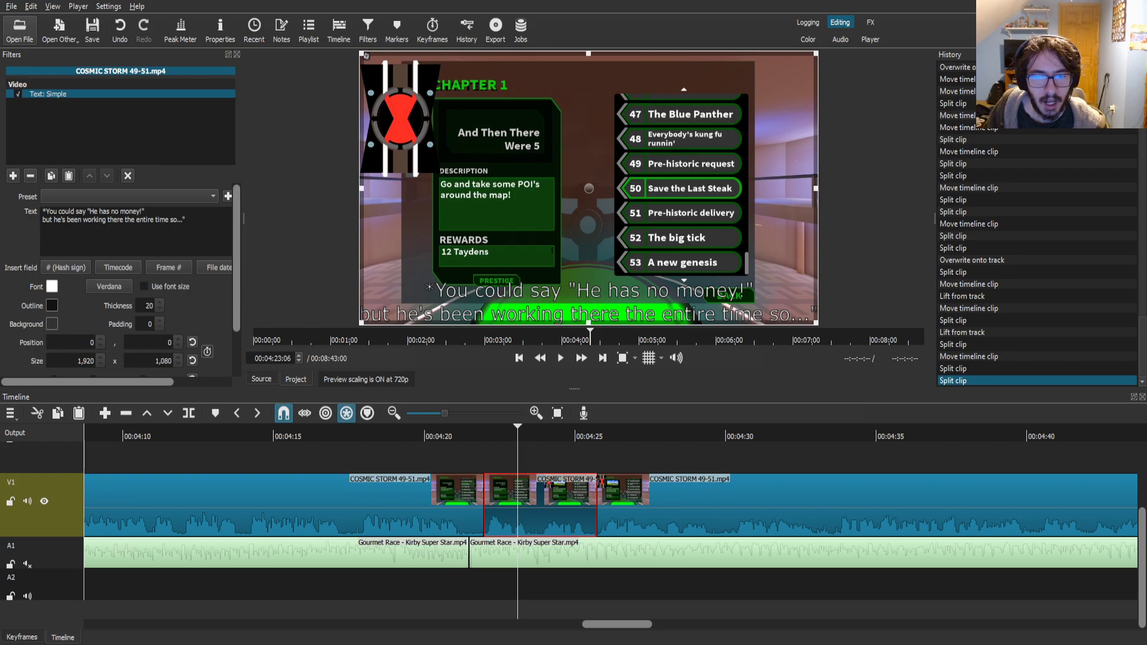
pyautogui.press('Return')
pyautogui.moveTo(361, 54); pyautogui.dragTo(458, 288)
pyautogui.moveTo(637, 305); pyautogui.dragTo(643, 86)
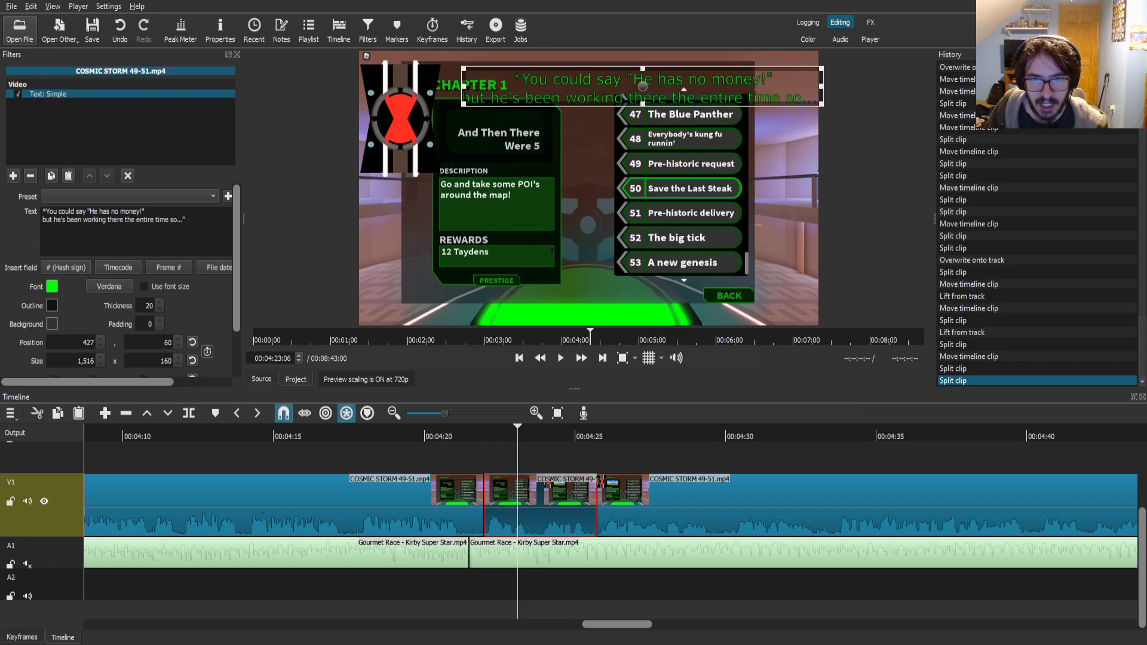
# - Split COSMIC STORM 49-51.mp4 on V1 at about 00:04:35 and 00:04:37:59 to isolate a short segment
pyautogui.click(669, 502)
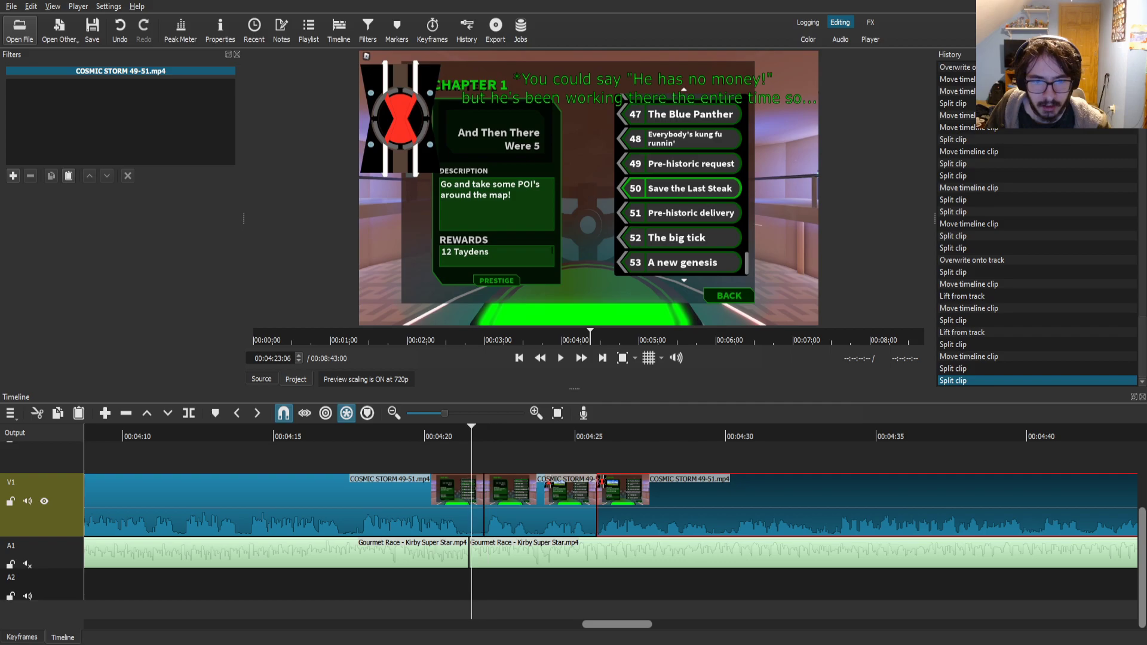
pyautogui.press('space')
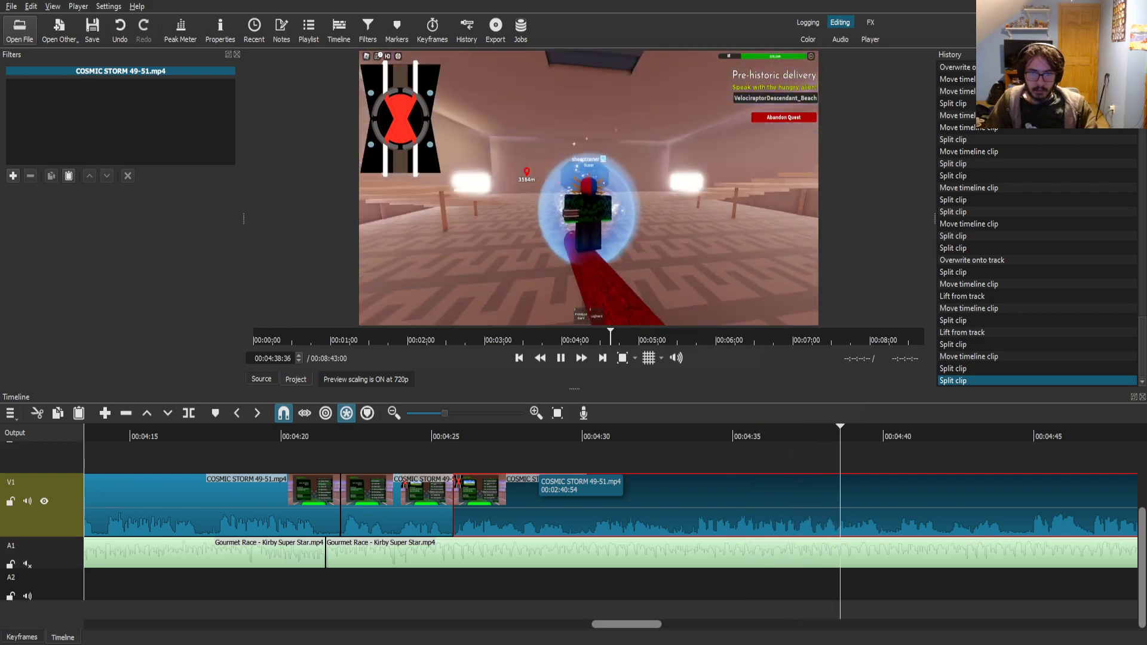
pyautogui.click(697, 436)
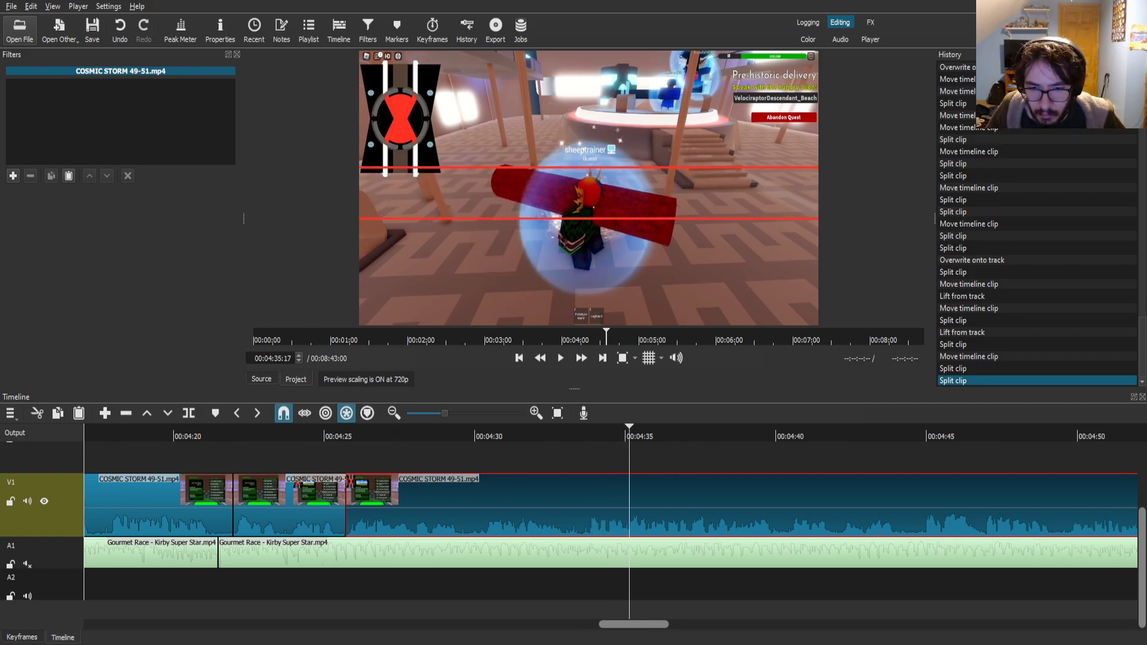
pyautogui.press('s')
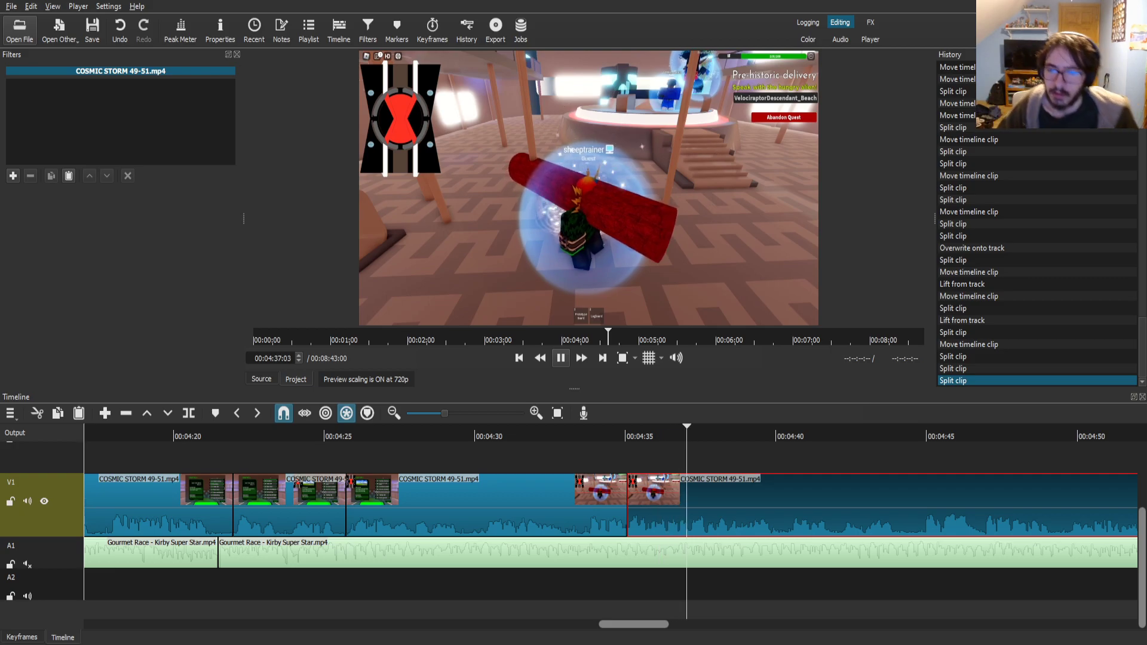
pyautogui.click(560, 358)
pyautogui.moveTo(714, 435); pyautogui.dragTo(715, 434)
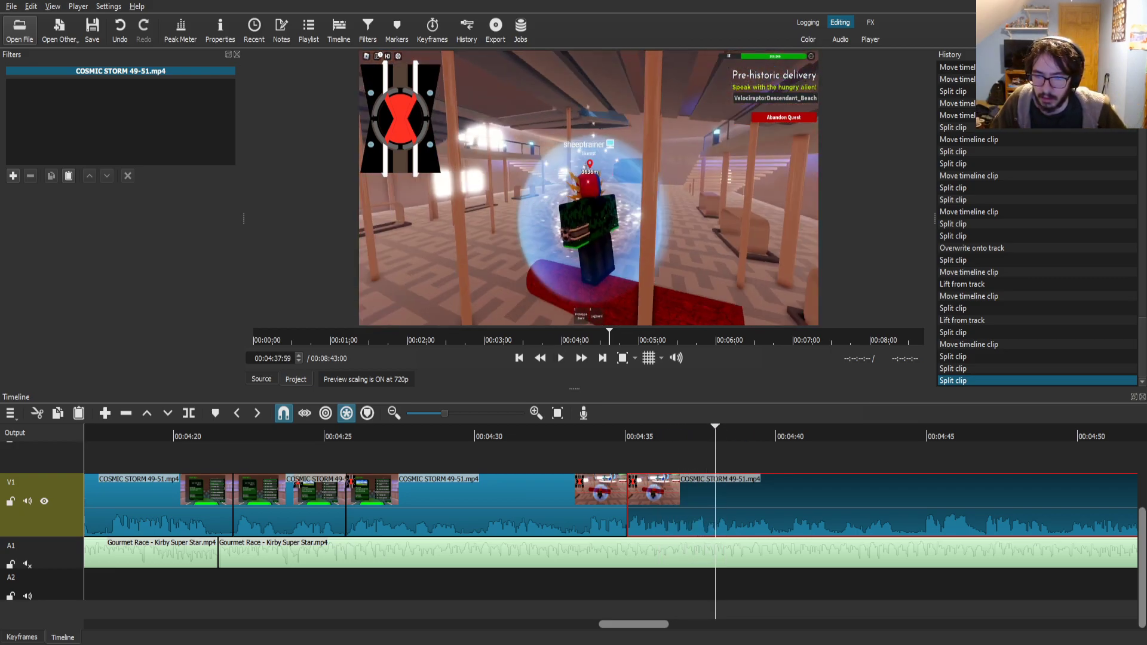
pyautogui.press('s')
# - Apply Size, Position & Rotate to the isolated segment at 280% zoom, positioned so the Pre-historic delivery quest text fills the frame
pyautogui.click(662, 507)
pyautogui.click(13, 176)
pyautogui.write('siz')
pyautogui.click(68, 142)
pyautogui.moveTo(71, 250); pyautogui.dragTo(86, 250)
pyautogui.moveTo(589, 188); pyautogui.dragTo(177, 427)
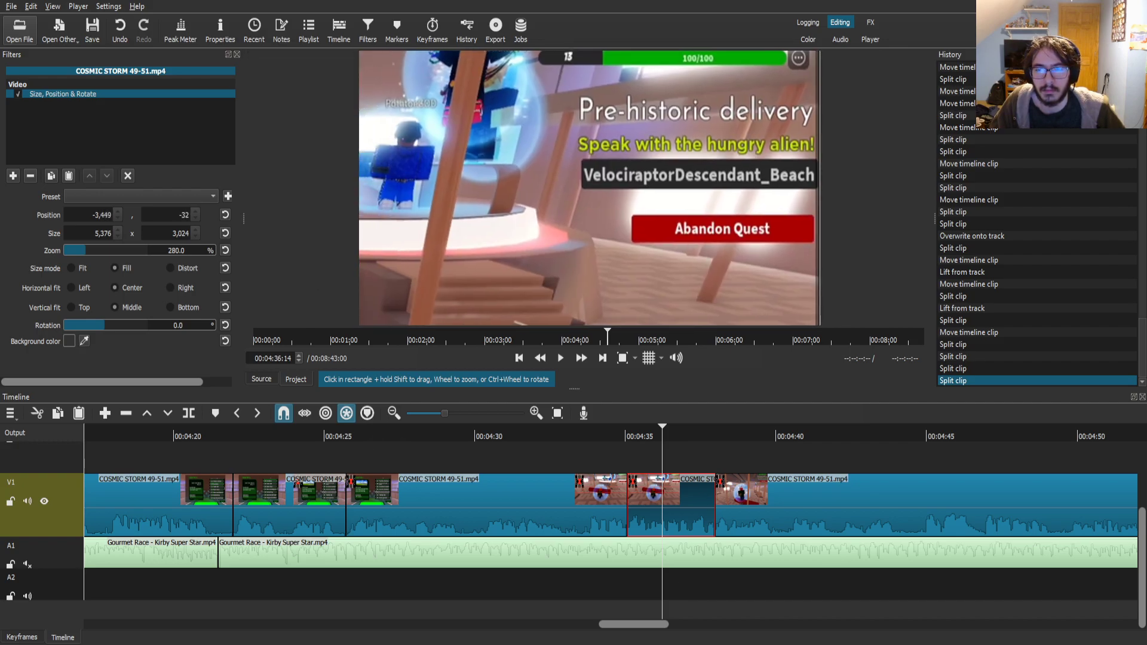
# - Split the following gameplay clip on V1 at about 00:04:53 and 00:04:55 to isolate another short segment
pyautogui.click(758, 506)
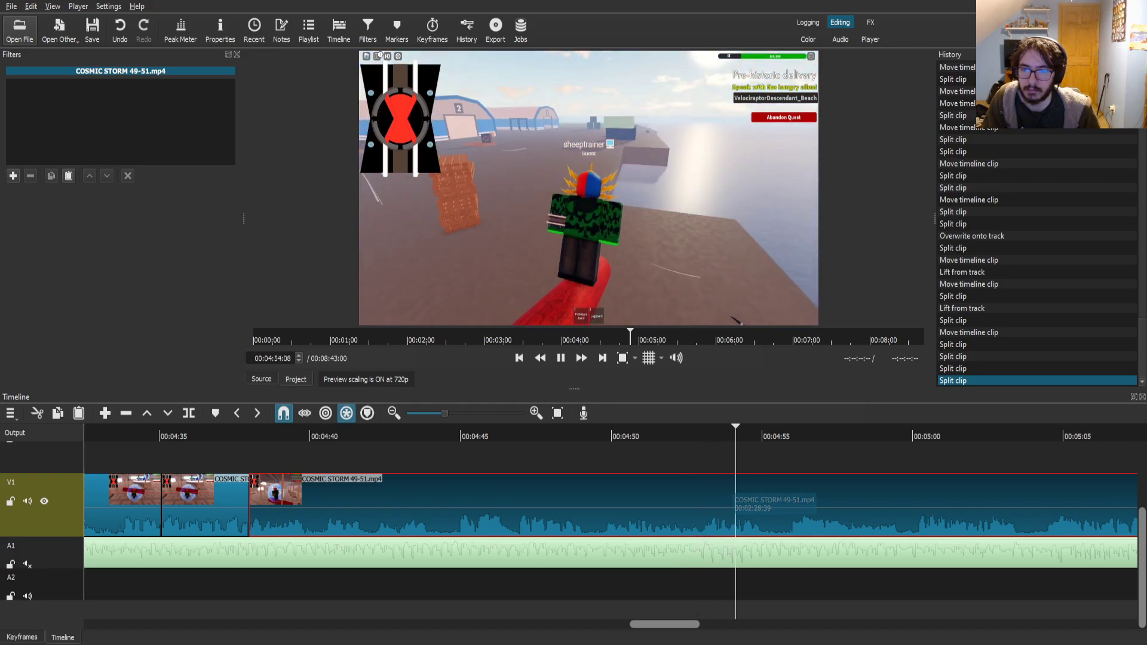
pyautogui.scroll(-2, 734, 500)
pyautogui.moveTo(544, 436); pyautogui.dragTo(557, 436)
pyautogui.press('s')
pyautogui.press('space')
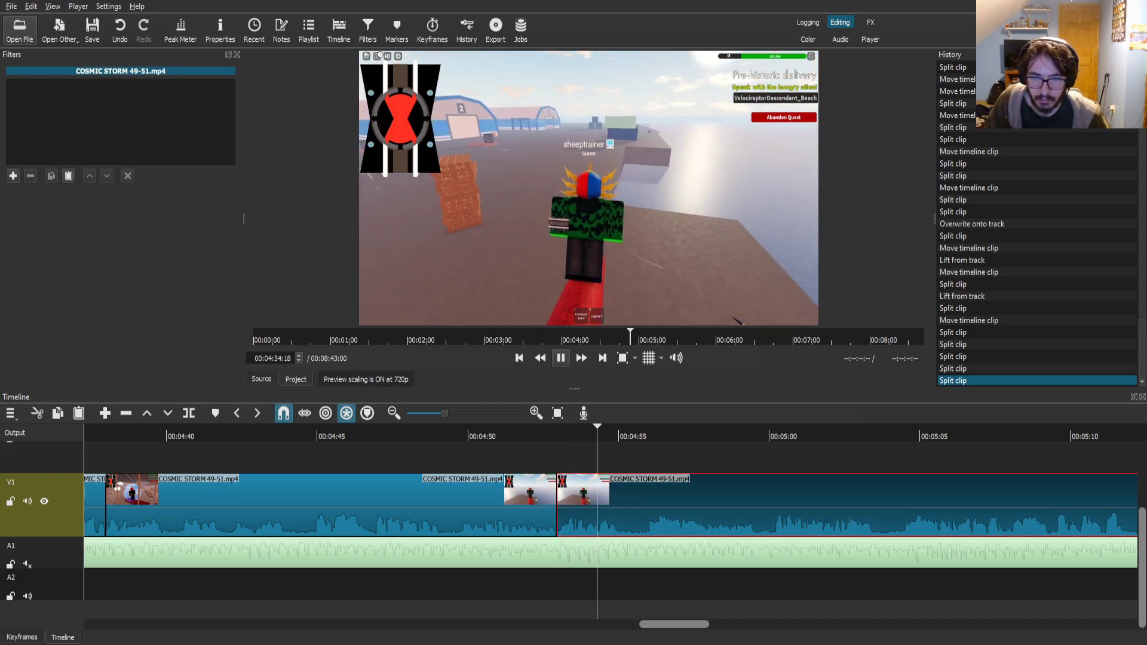
pyautogui.press('space')
pyautogui.press('s')
# - Overlay PepeTired.png on the track above the new segment and trim its end to match the segment
pyautogui.click(575, 436)
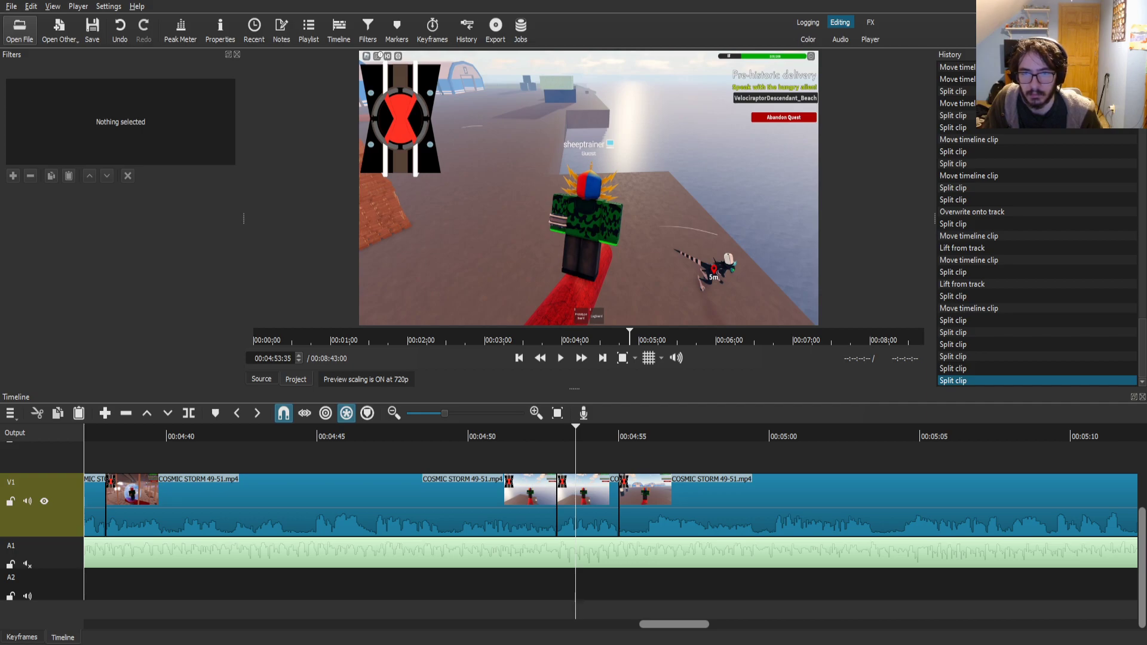
pyautogui.moveTo(584, 458); pyautogui.dragTo(557, 458)
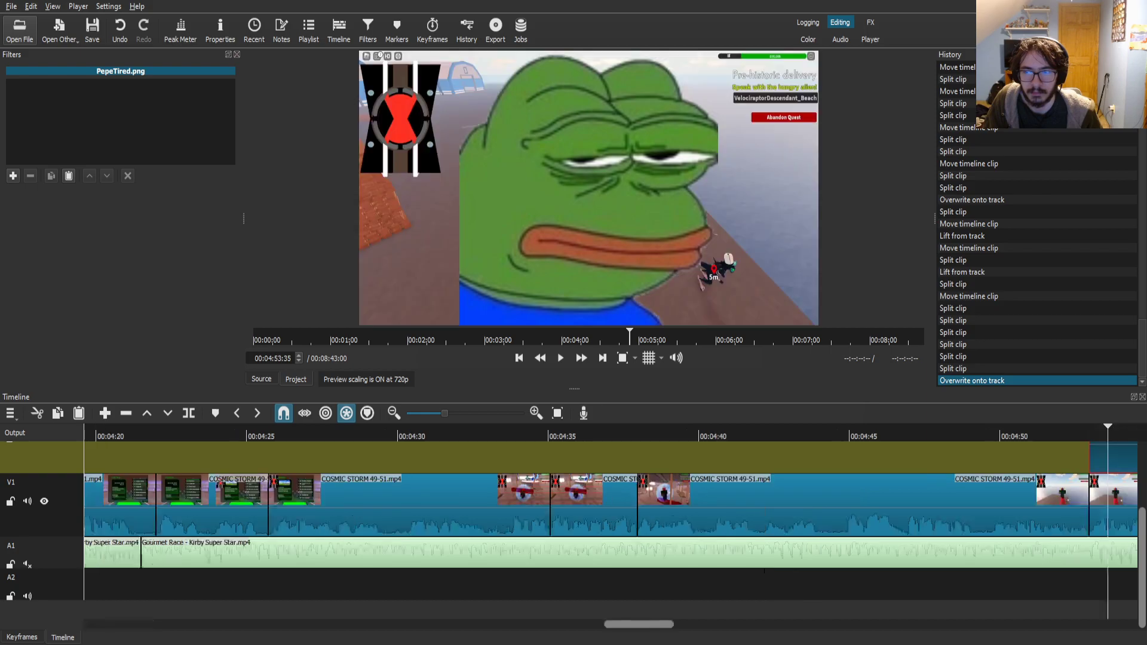
pyautogui.moveTo(707, 457); pyautogui.dragTo(648, 457)
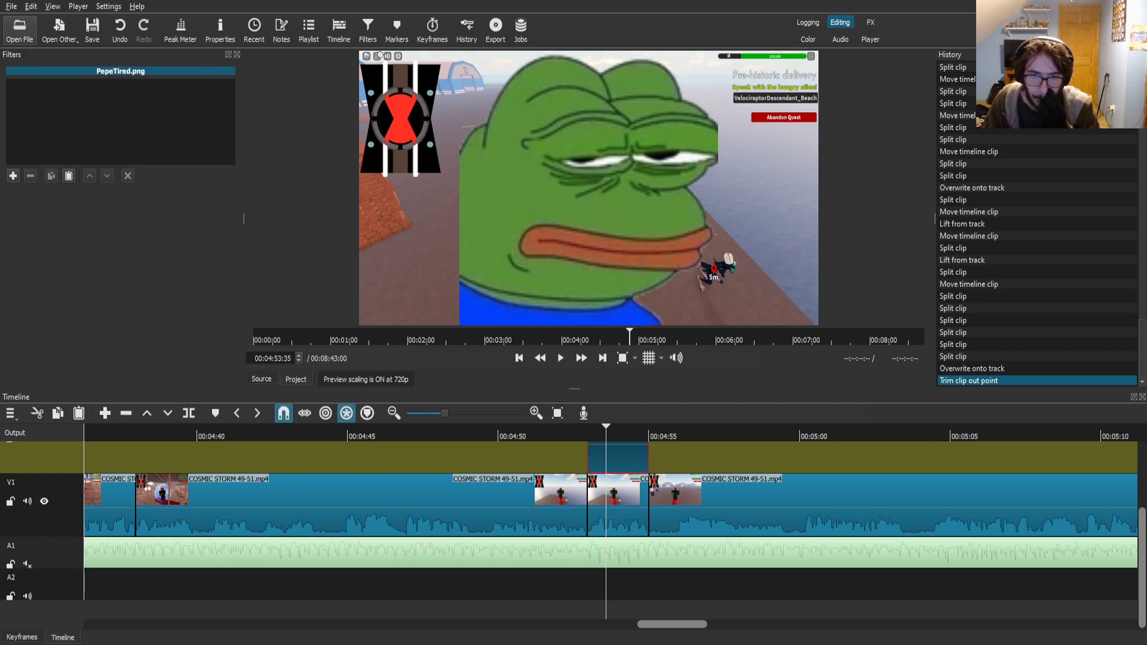
# - Overlay PepePain.PNG instead, trimmed to the segment, and enlarge it to about 374% zoom at position -676, -304 using Size, Position & Rotate
pyautogui.moveTo(588, 188); pyautogui.dragTo(589, 458)
pyautogui.moveTo(707, 457); pyautogui.dragTo(649, 457)
pyautogui.write('f')
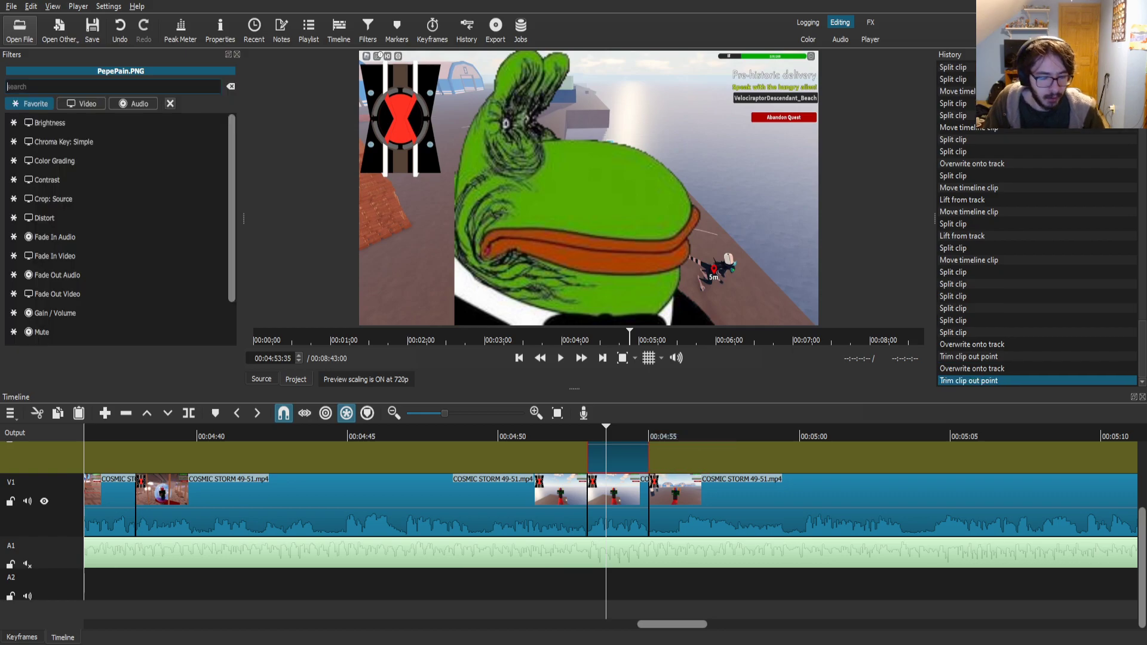
pyautogui.write('iz')
pyautogui.click(62, 142)
pyautogui.moveTo(71, 250); pyautogui.dragTo(85, 250)
pyautogui.scroll(3, 588, 188)
pyautogui.moveTo(589, 188); pyautogui.dragTo(700, 404)
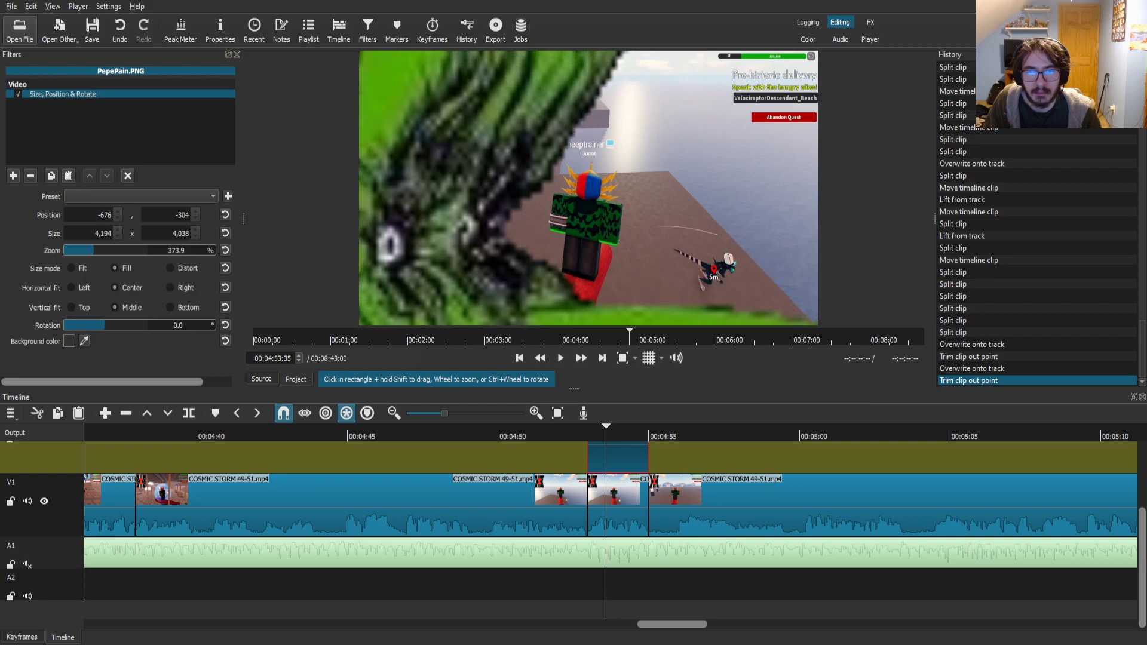
# - Play through the clip after the overlay and replay the alien's DNA dialogue around 00:05:17 to find the next cut point
pyautogui.click(677, 501)
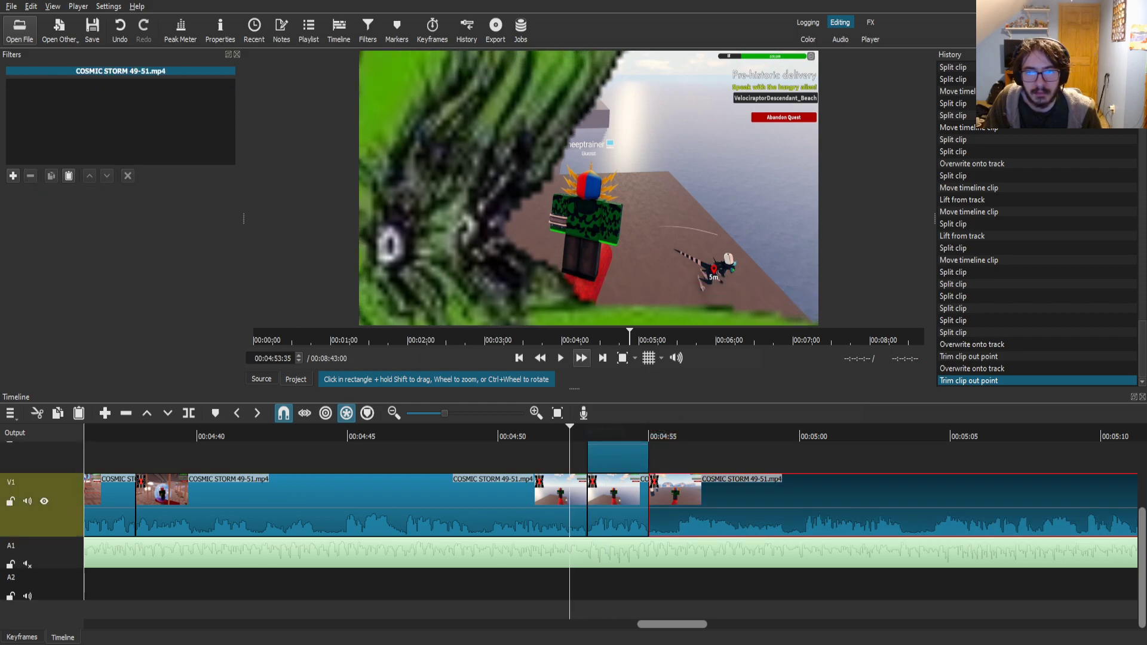
pyautogui.press('space')
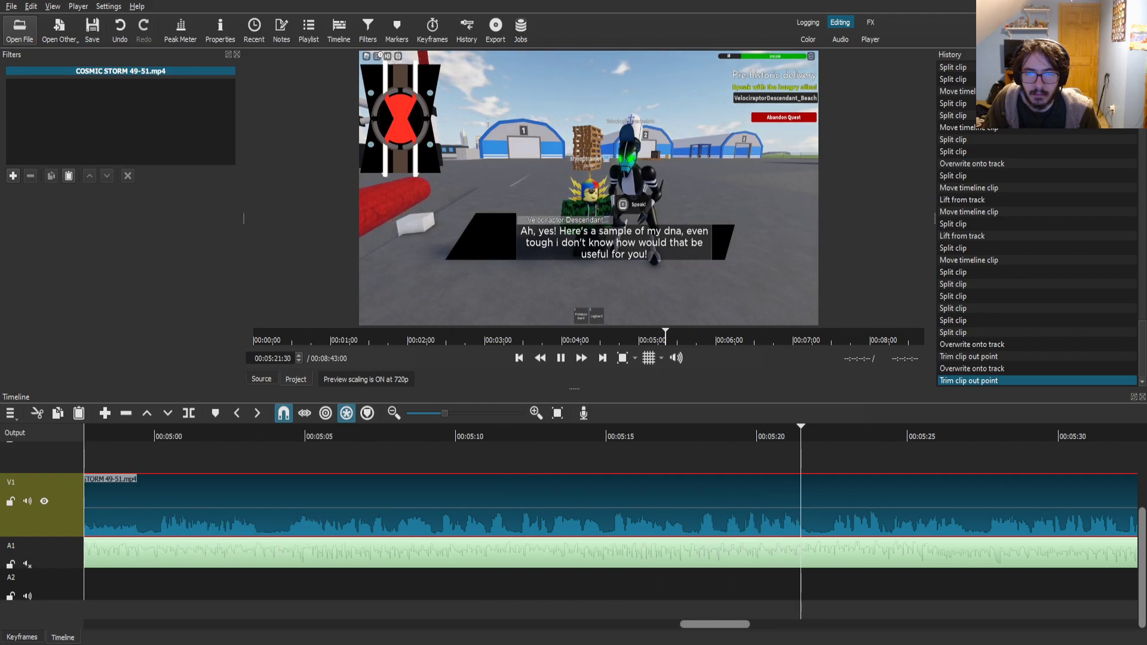
pyautogui.moveTo(671, 436); pyautogui.dragTo(605, 436)
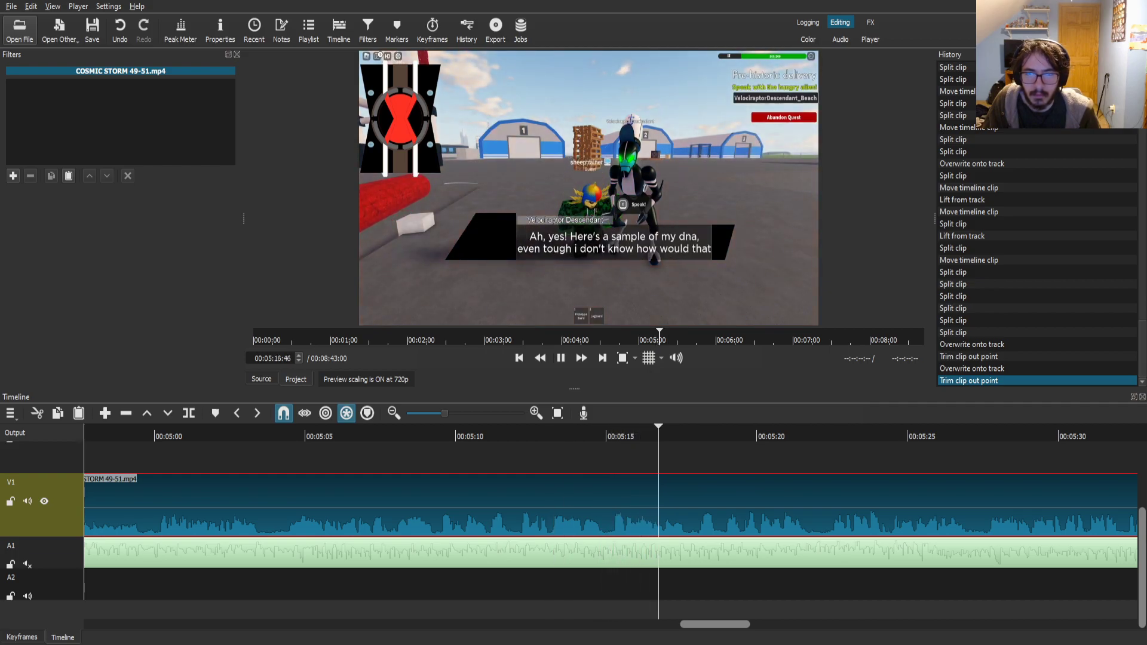
pyautogui.press('k')
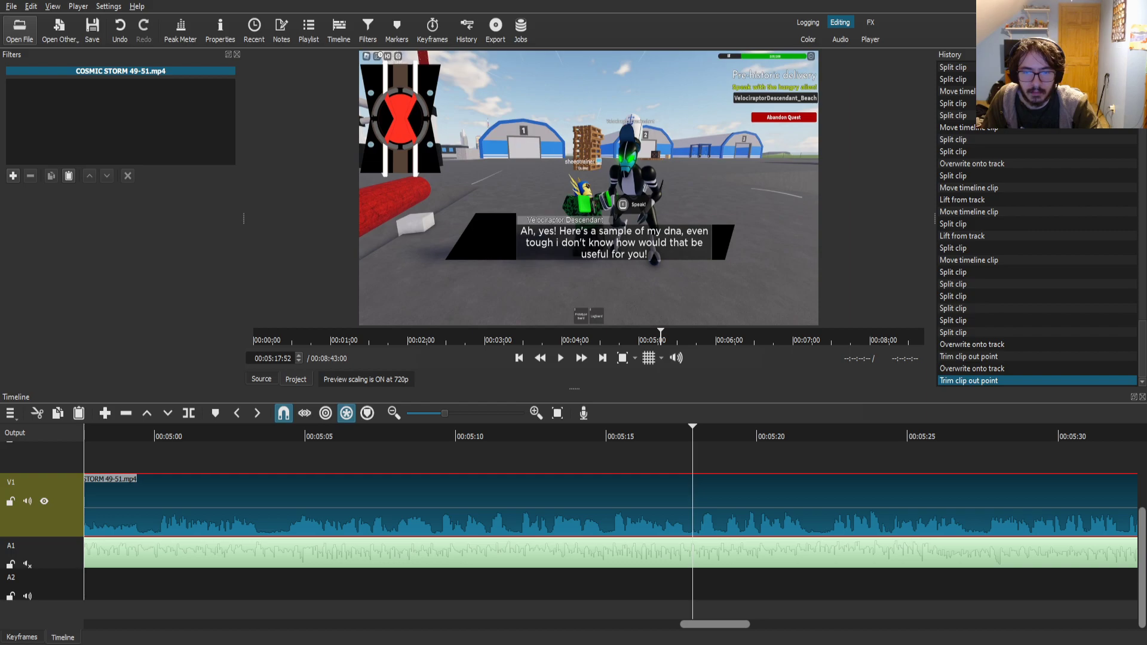
pyautogui.moveTo(692, 433); pyautogui.dragTo(655, 432)
pyautogui.click(690, 434)
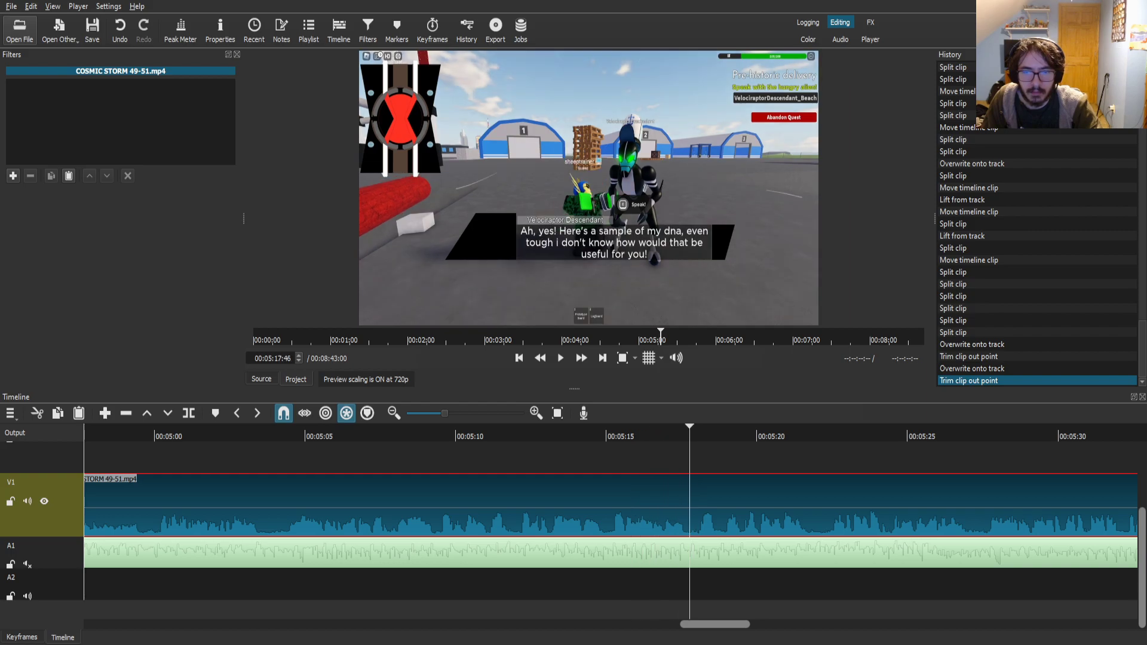
pyautogui.press('space')
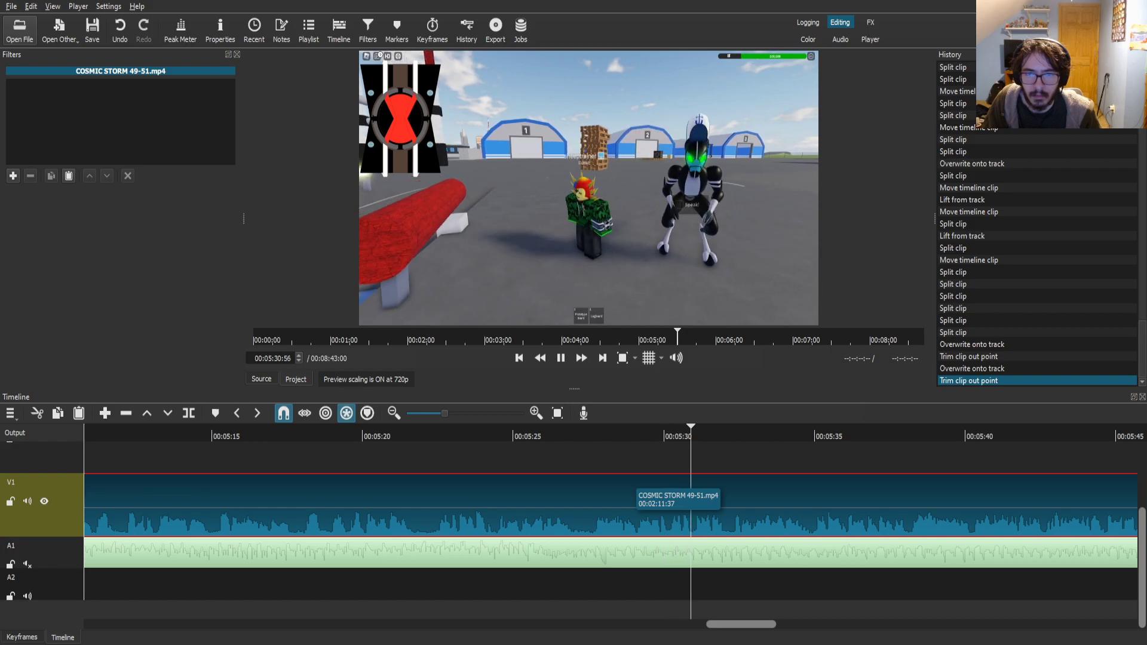
pyautogui.scroll(2, 610, 519)
pyautogui.click(399, 436)
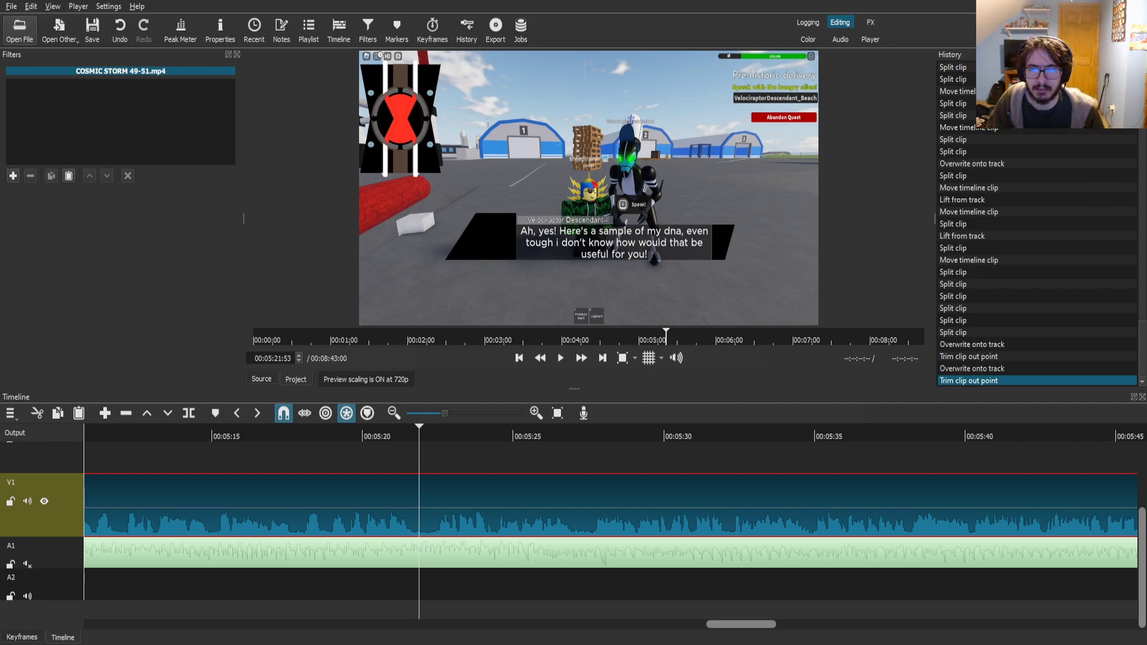
pyautogui.click(575, 436)
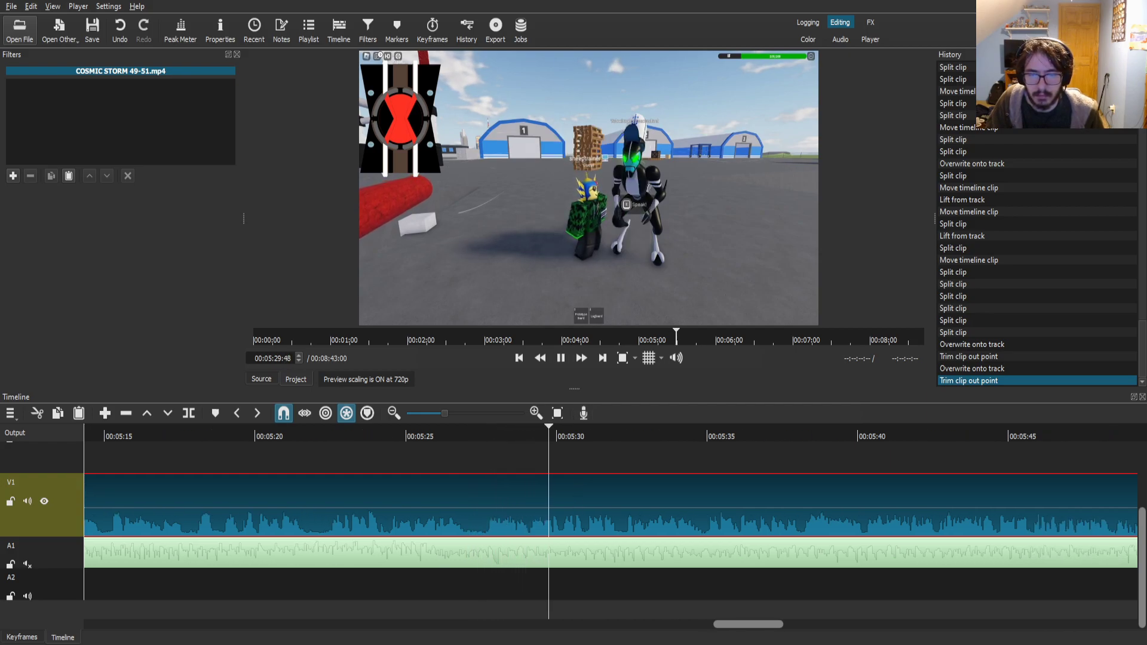
# - Split the gameplay clip at about 00:05:30:58 and 00:05:34:57, and place the playhead inside the isolated segment
pyautogui.click(516, 436)
pyautogui.press('Left')
pyautogui.press('Left')
pyautogui.press('Left')
pyautogui.press('Left')
pyautogui.press('Left')
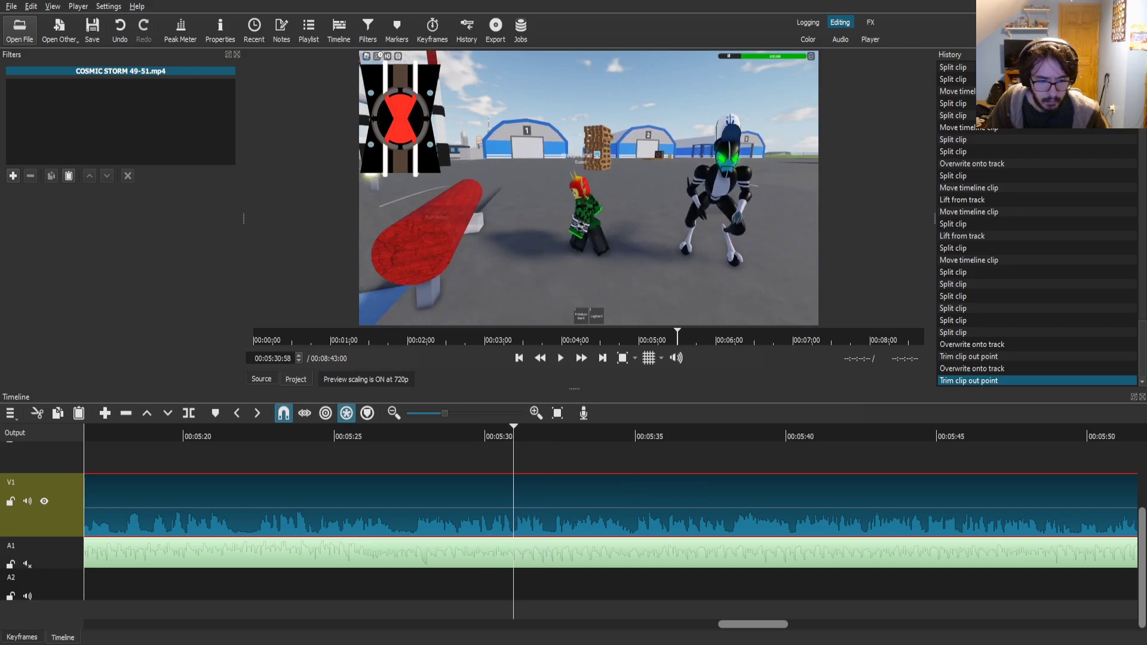
pyautogui.press('s')
pyautogui.press('space')
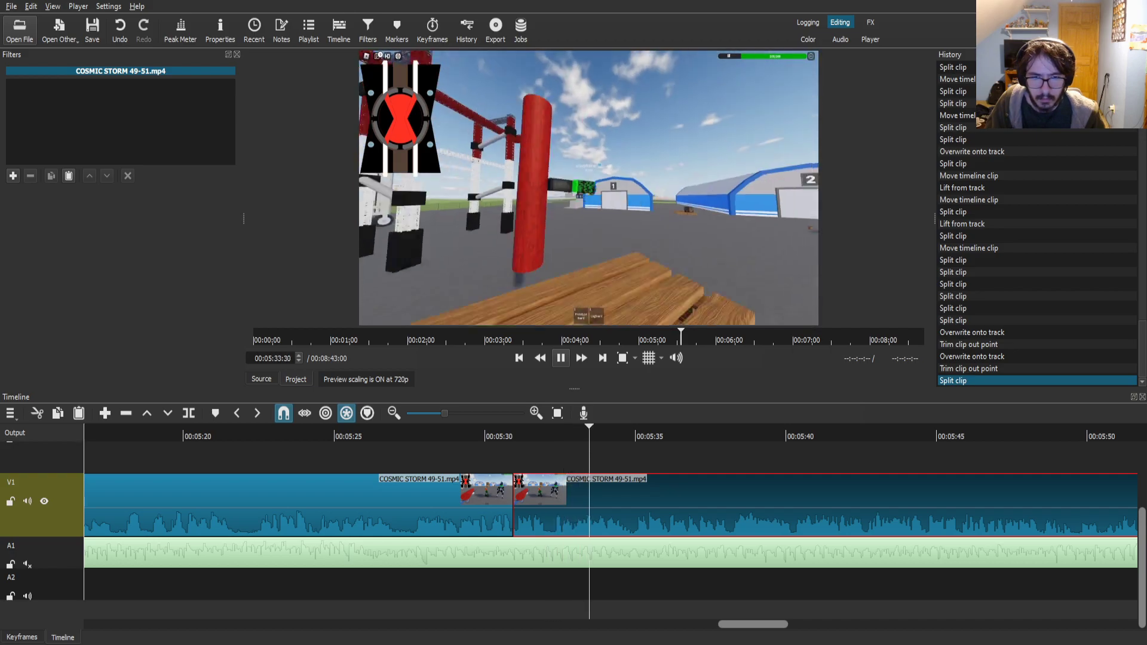
pyautogui.click(561, 359)
pyautogui.press('s')
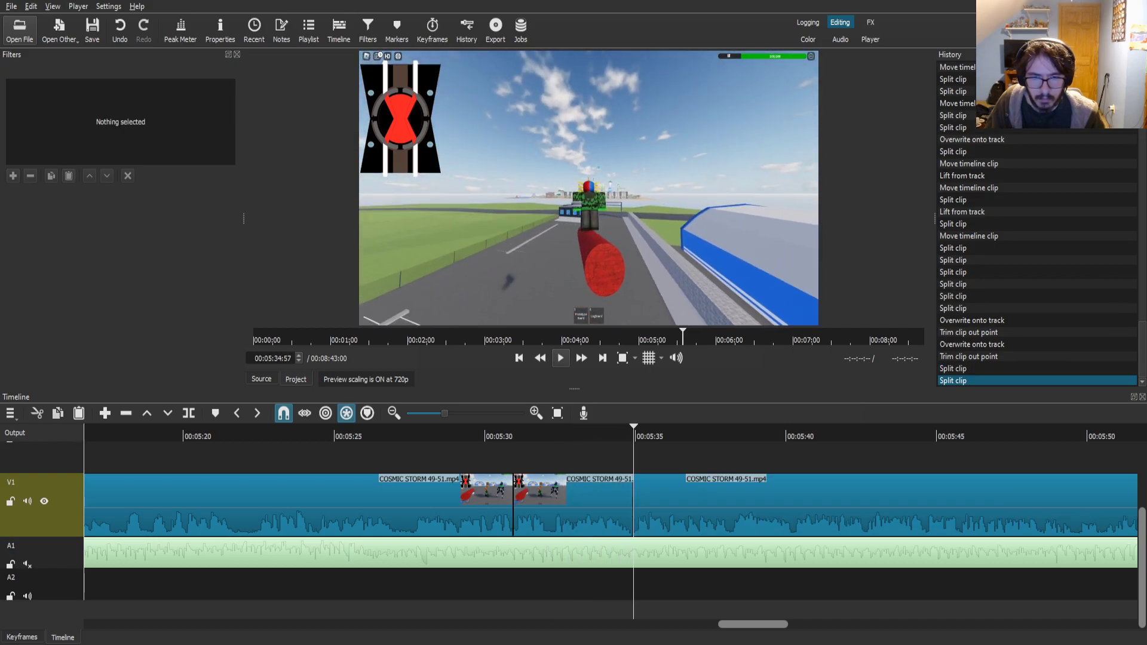
pyautogui.click(566, 435)
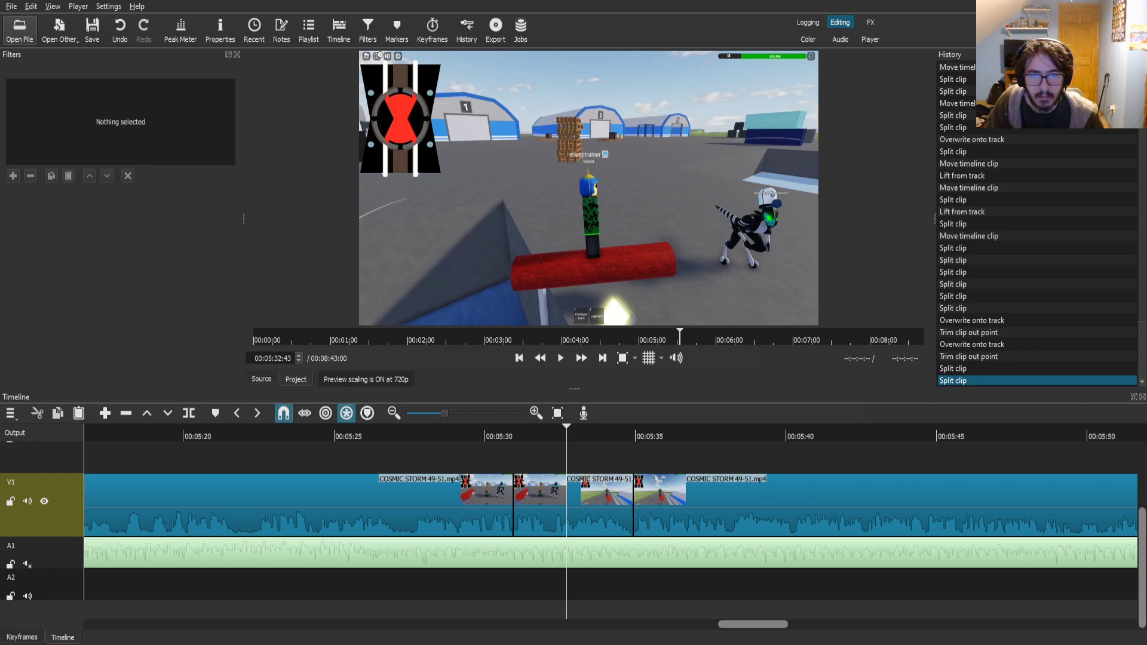
# - Overlay the meme PNG with the long "aaaa" file name above the isolated segment and trim its end to match the segment
pyautogui.moveTo(588, 191); pyautogui.dragTo(514, 458)
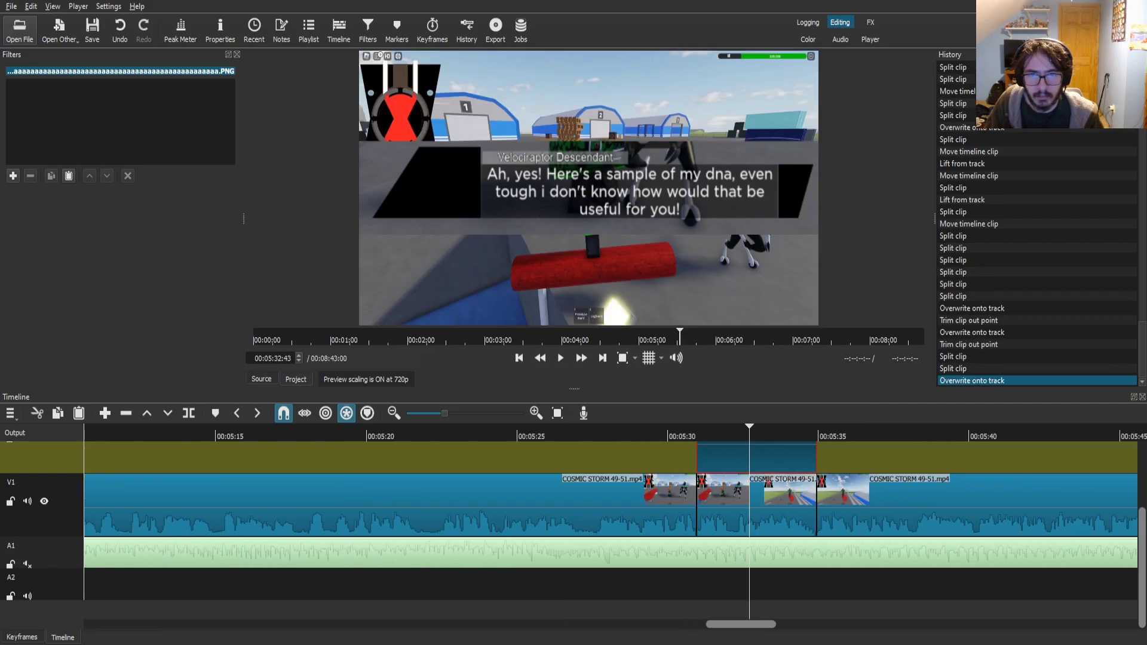
pyautogui.moveTo(636, 459); pyautogui.dragTo(637, 459)
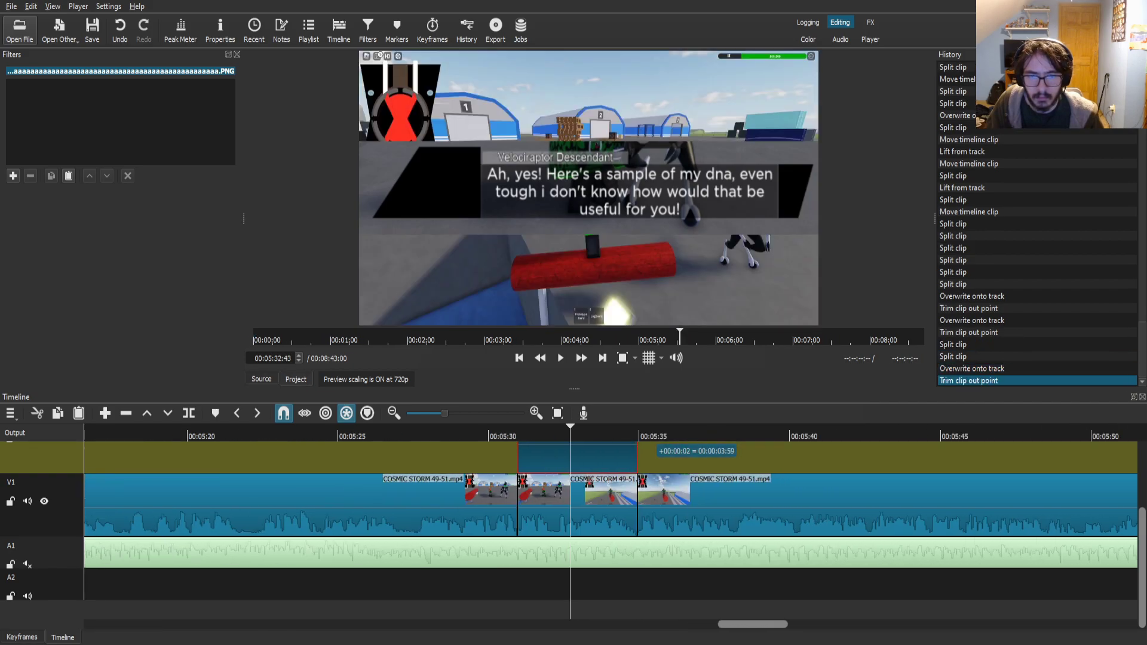
# - Split the gameplay clip at about 00:05:17:26, within the alien's DNA dialogue
pyautogui.scroll(3, 637, 459)
pyautogui.scroll(4, 638, 478)
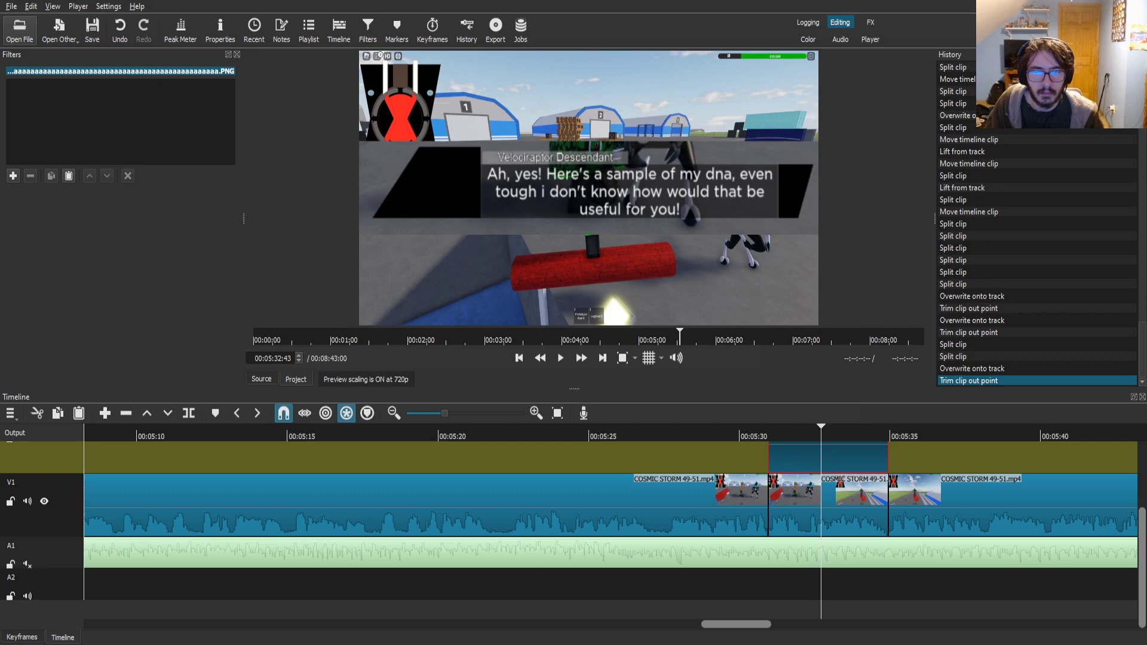
pyautogui.click(448, 498)
pyautogui.click(560, 358)
pyautogui.scroll(4, 605, 496)
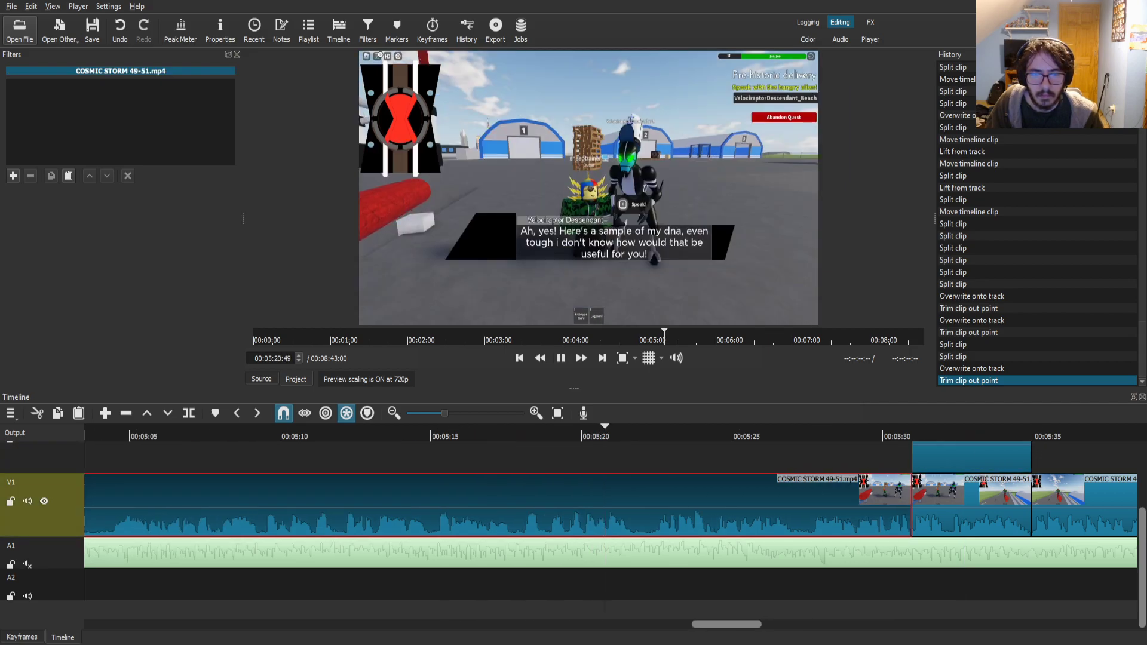
pyautogui.moveTo(504, 436); pyautogui.dragTo(446, 436)
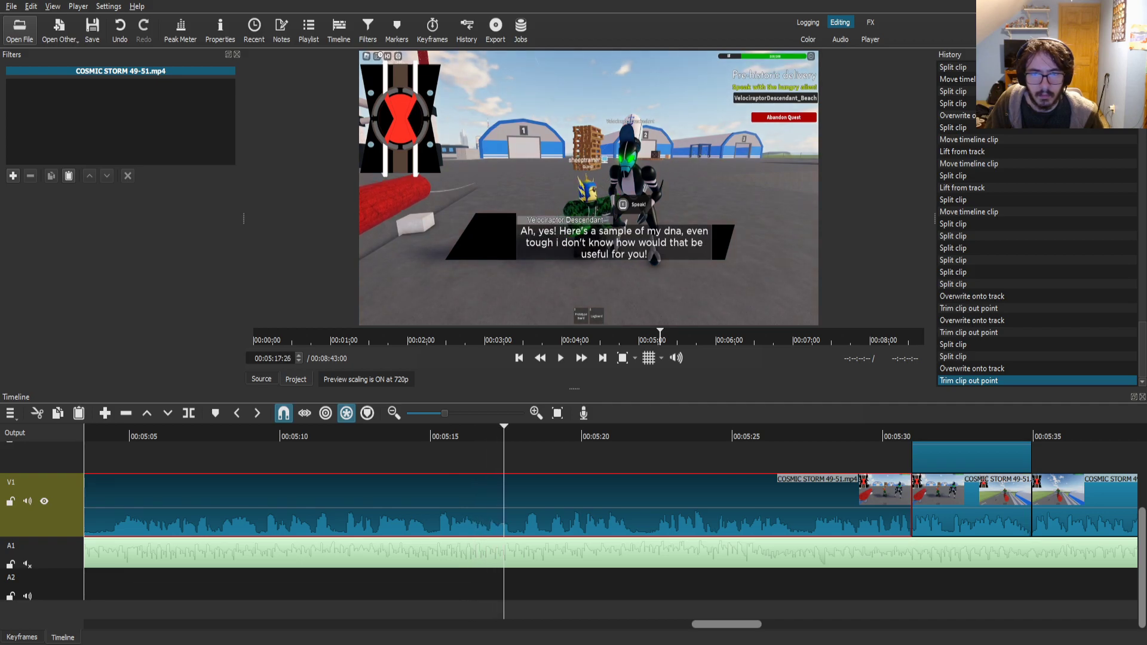
pyautogui.press('s')
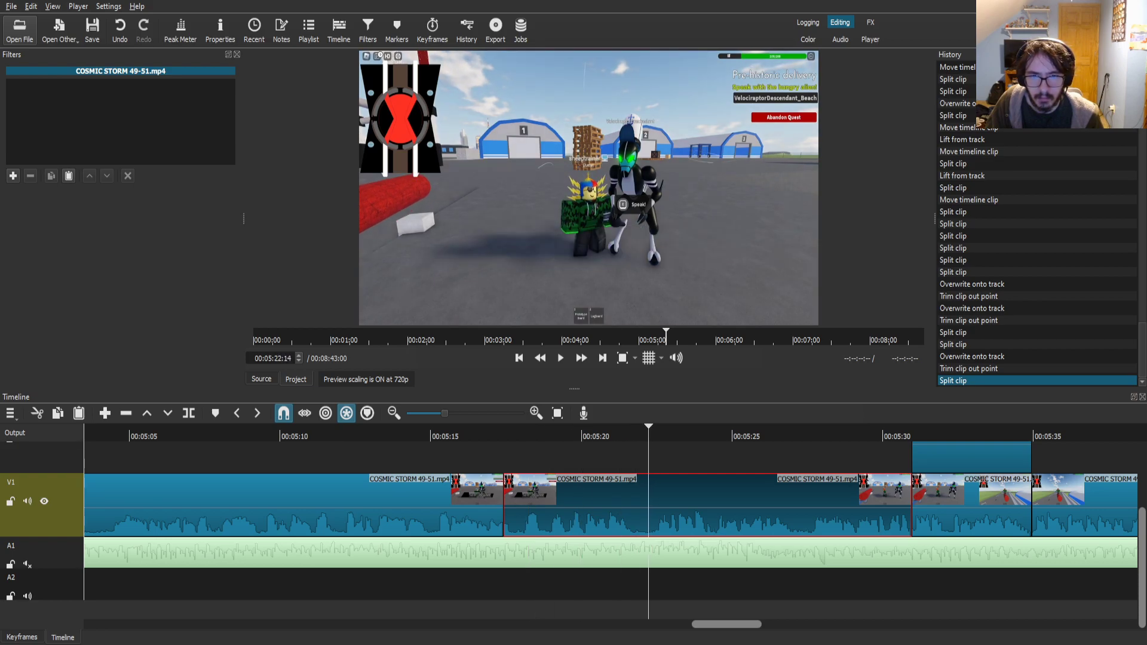
# - Step frame by frame to where the DNA dialogue box disappears and split the gameplay clip at 00:05:22:12
pyautogui.press('Left')
pyautogui.press('Left')
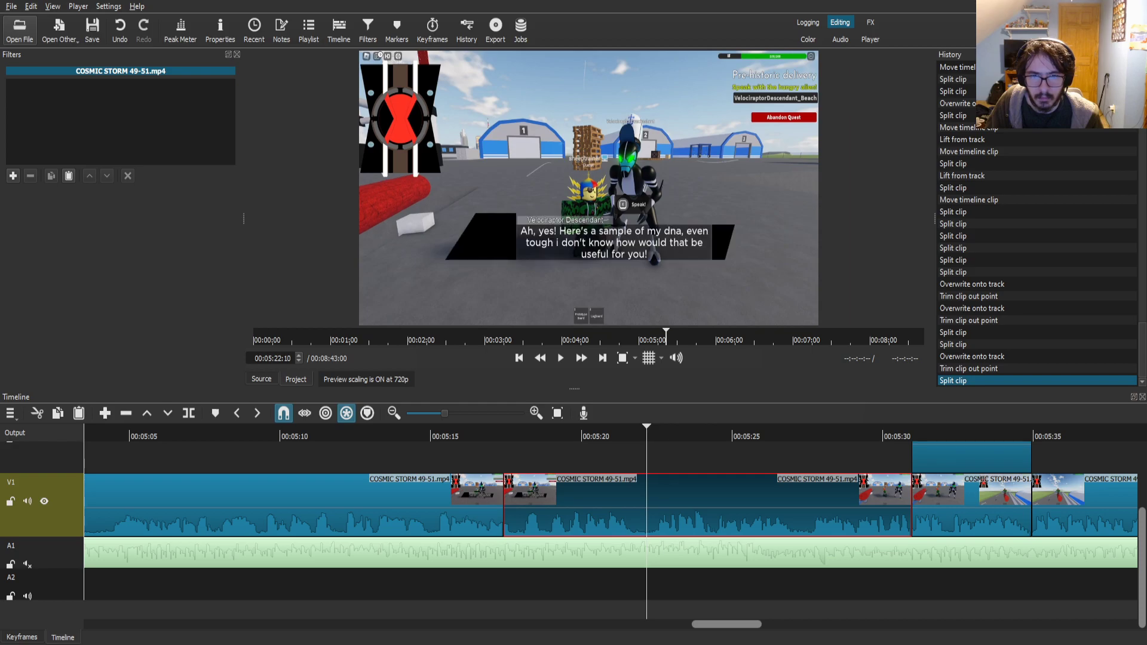
pyautogui.press('Right')
pyautogui.press('Right')
pyautogui.press('s')
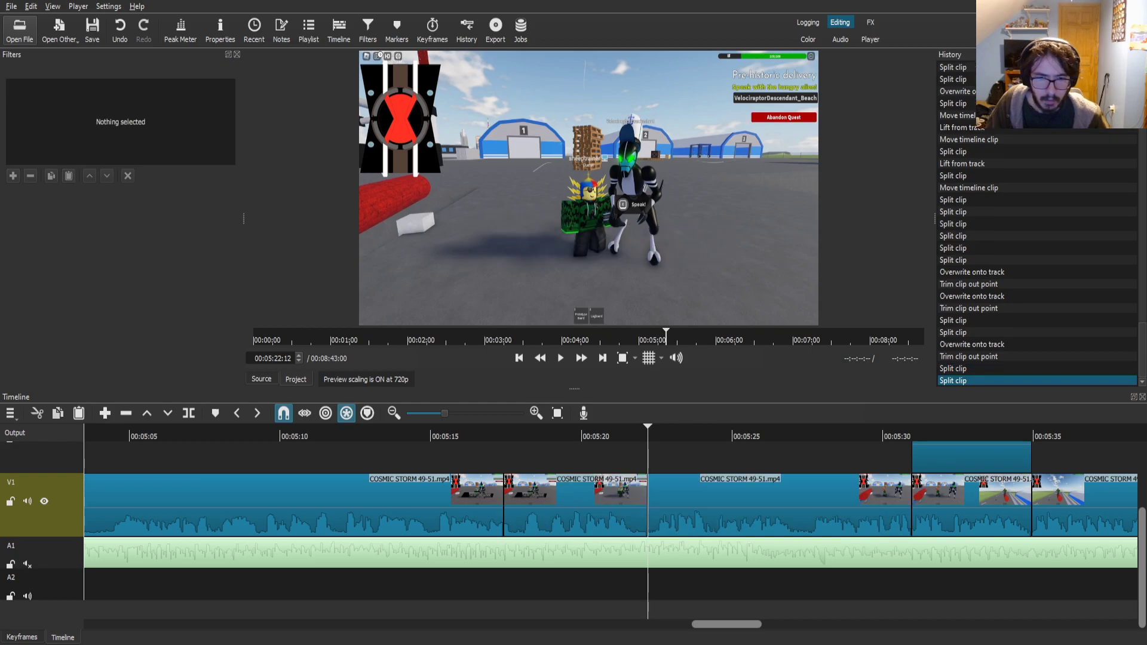
# - Add a Size, Position & Rotate filter to the DNA dialogue segment, zooming to 180% at position -823, -549
pyautogui.press('pageup')
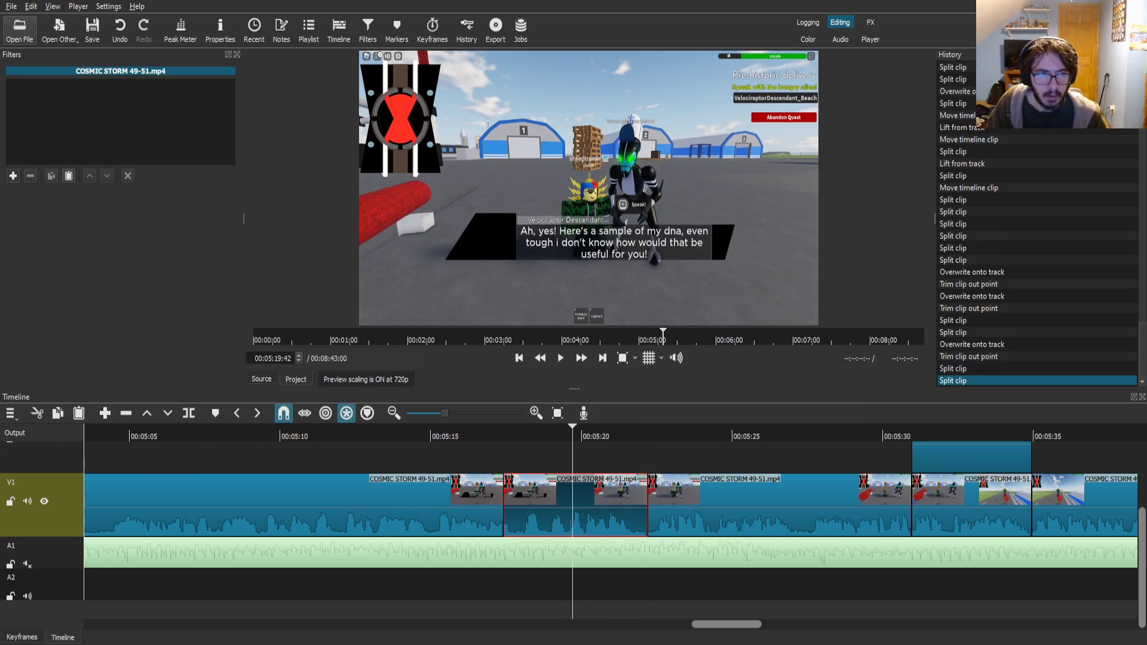
pyautogui.click(13, 176)
pyautogui.write('siz')
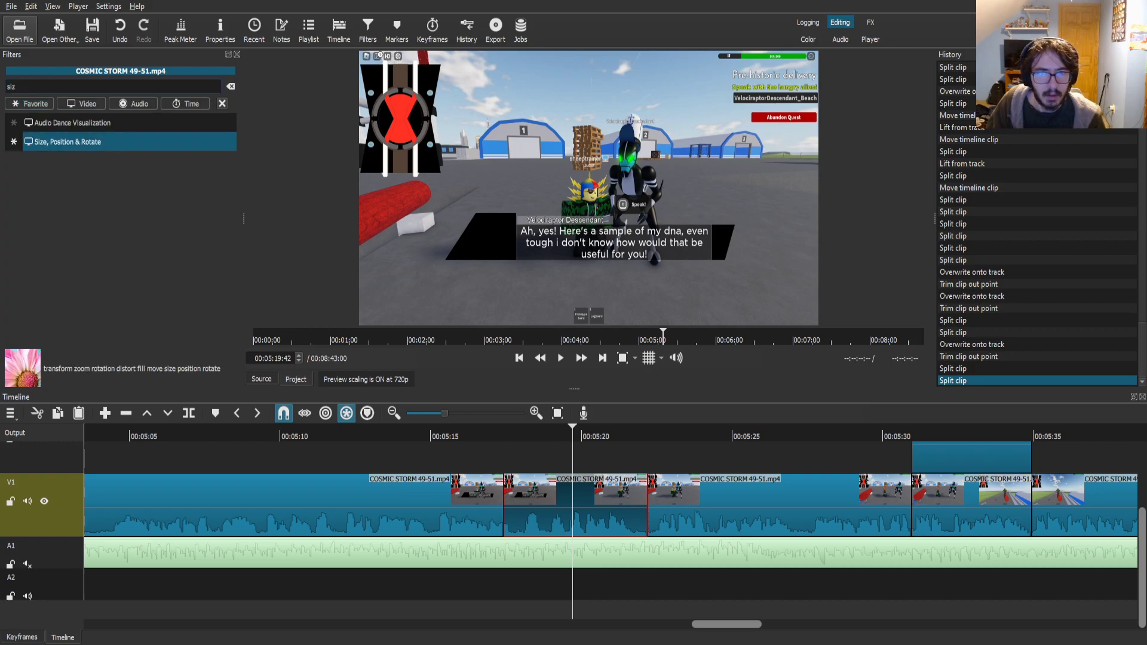
pyautogui.press('Return')
pyautogui.moveTo(589, 190); pyautogui.dragTo(576, 159)
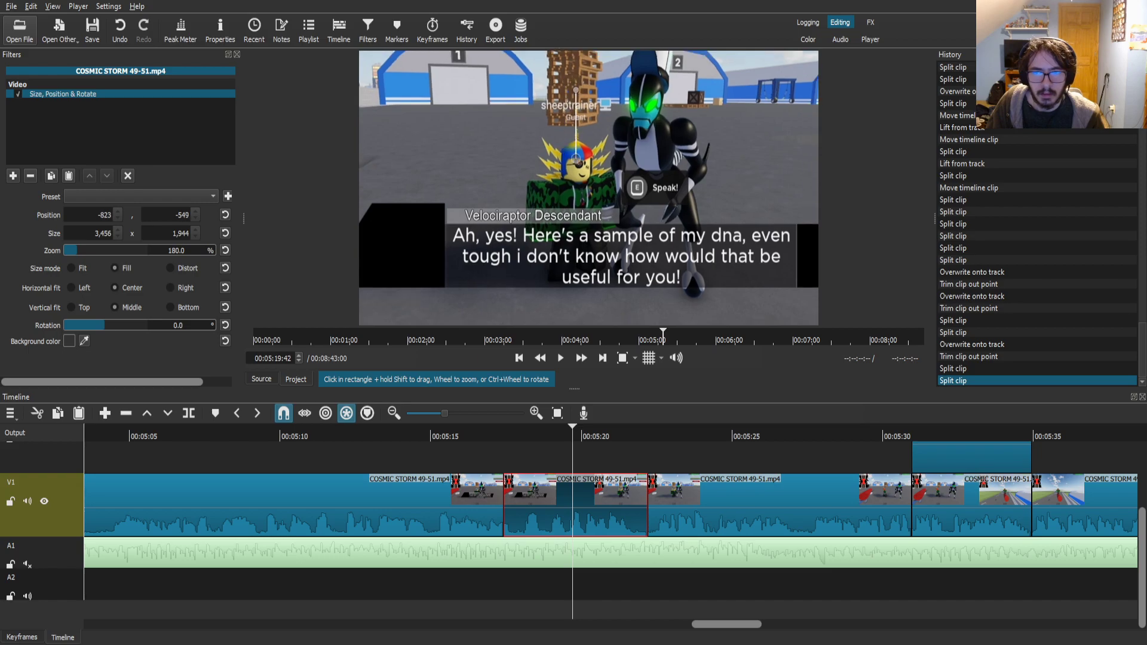
# - Replay the footage from just before the zoomed dialogue segment and save the project
pyautogui.hscroll(5, 931, 508)
pyautogui.click(931, 508)
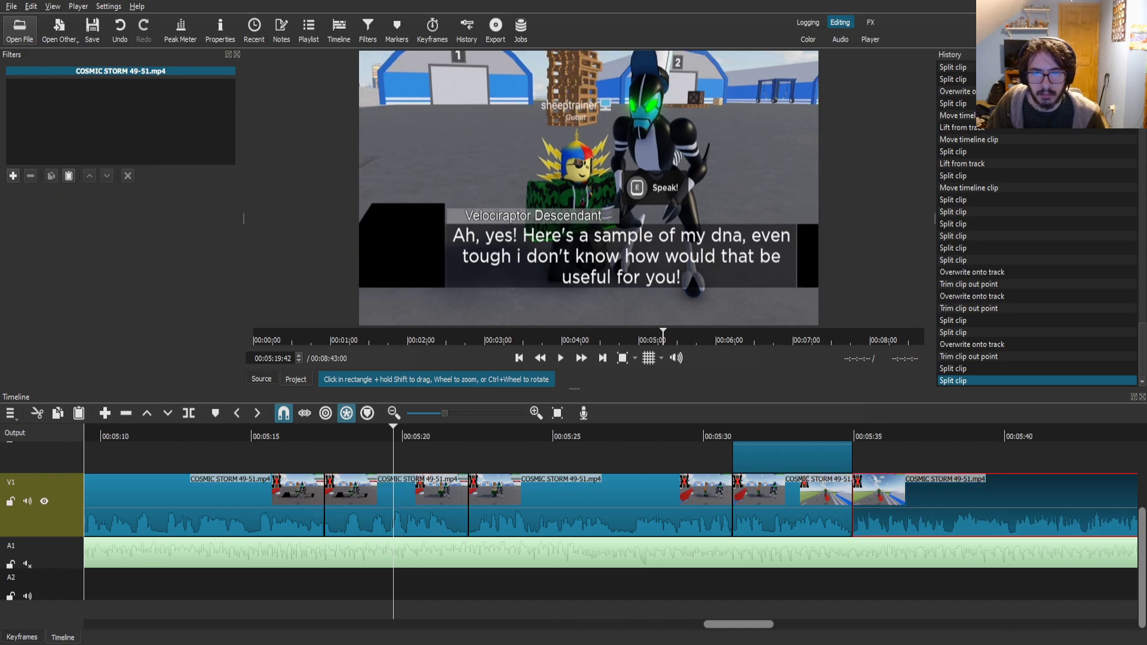
pyautogui.moveTo(393, 431); pyautogui.dragTo(295, 431)
pyautogui.press('space')
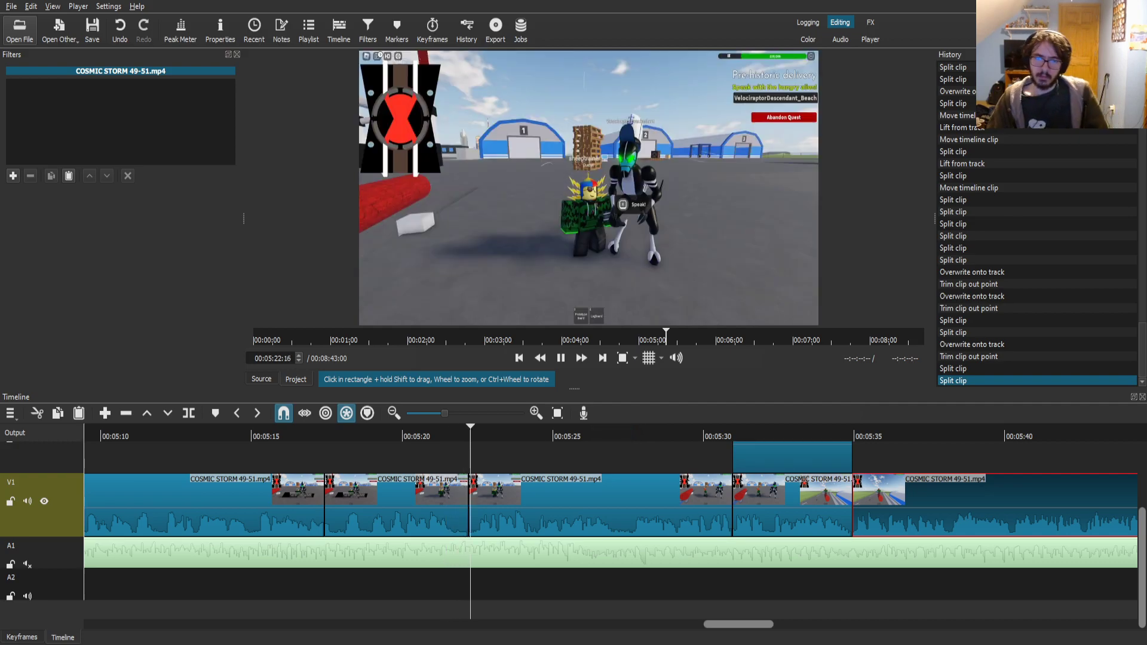
pyautogui.hotkey('ctrl', 's')
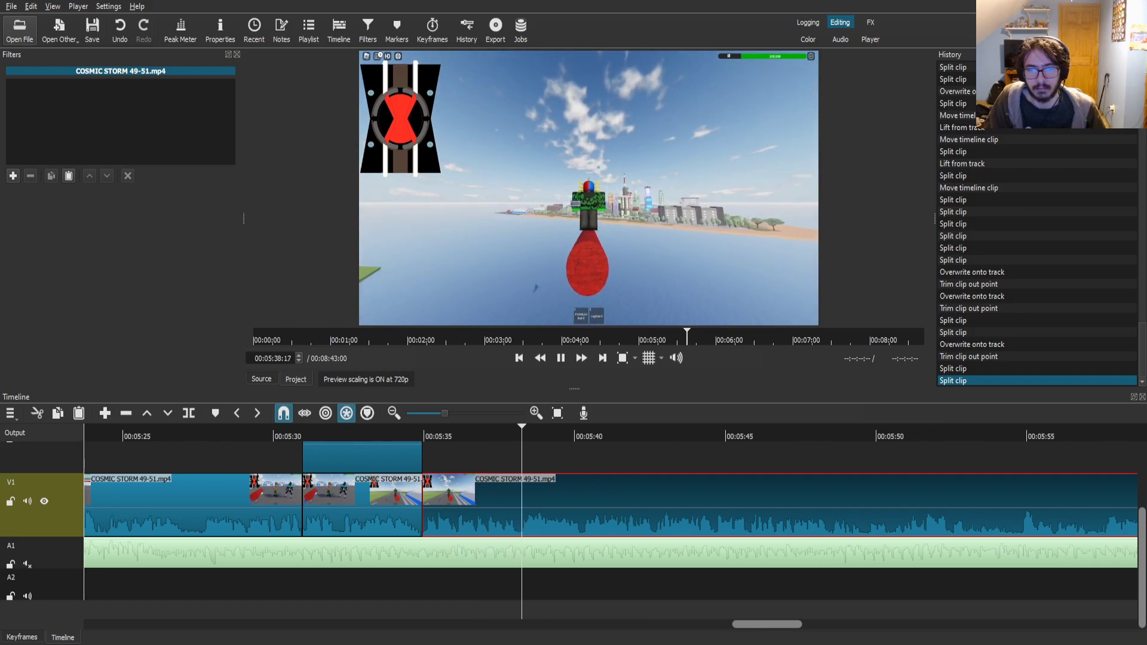
# - Split the gameplay clip at 00:05:36:42 and 00:05:38:07 to isolate the moment of flying over the water
pyautogui.scroll(1, 564, 466)
pyautogui.click(562, 436)
pyautogui.press('space')
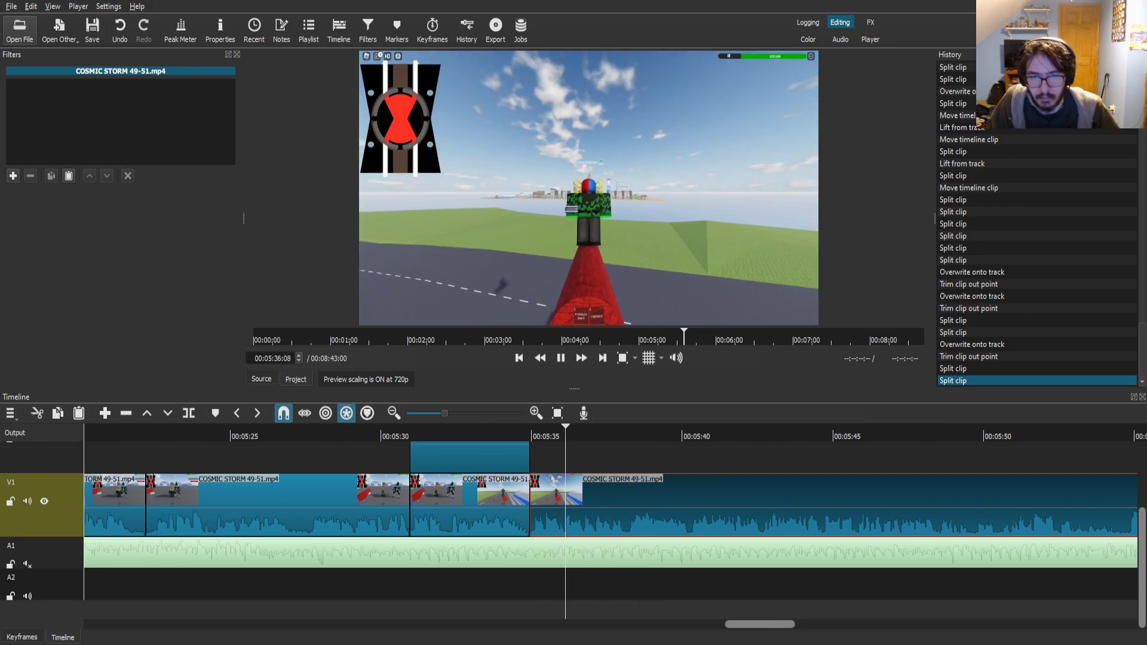
pyautogui.press('space')
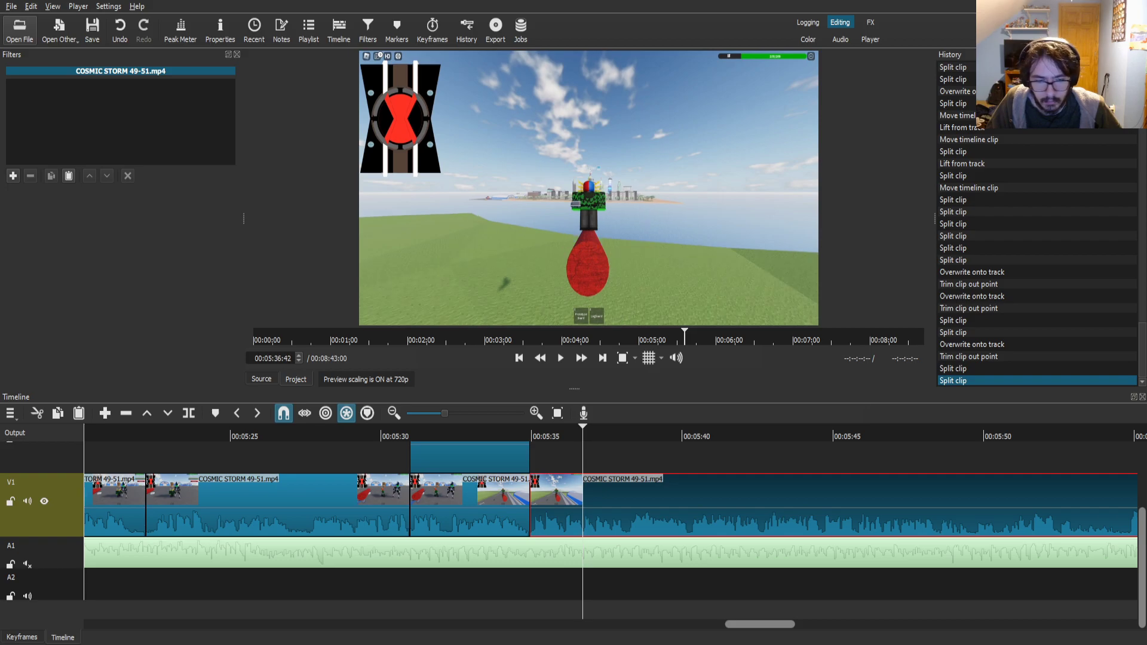
pyautogui.press('s')
pyautogui.press('space')
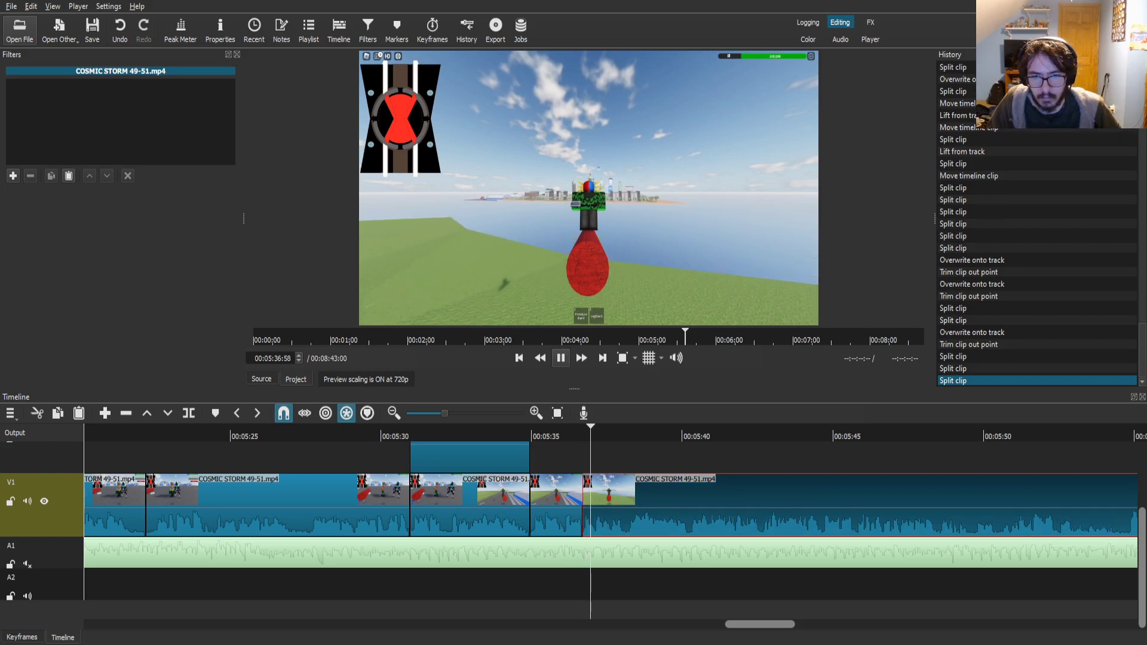
pyautogui.press('space')
pyautogui.press('s')
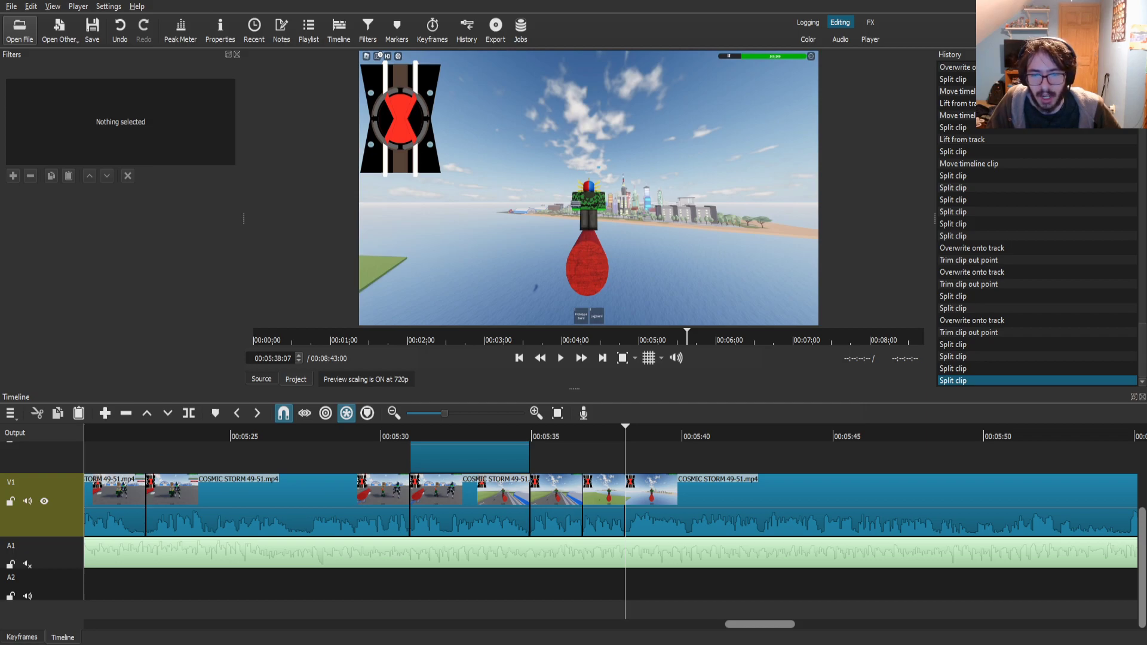
# - Overlay Bruh18.PNG on the track above the new segment and trim its end to match the segment
pyautogui.moveTo(588, 188); pyautogui.dragTo(582, 458)
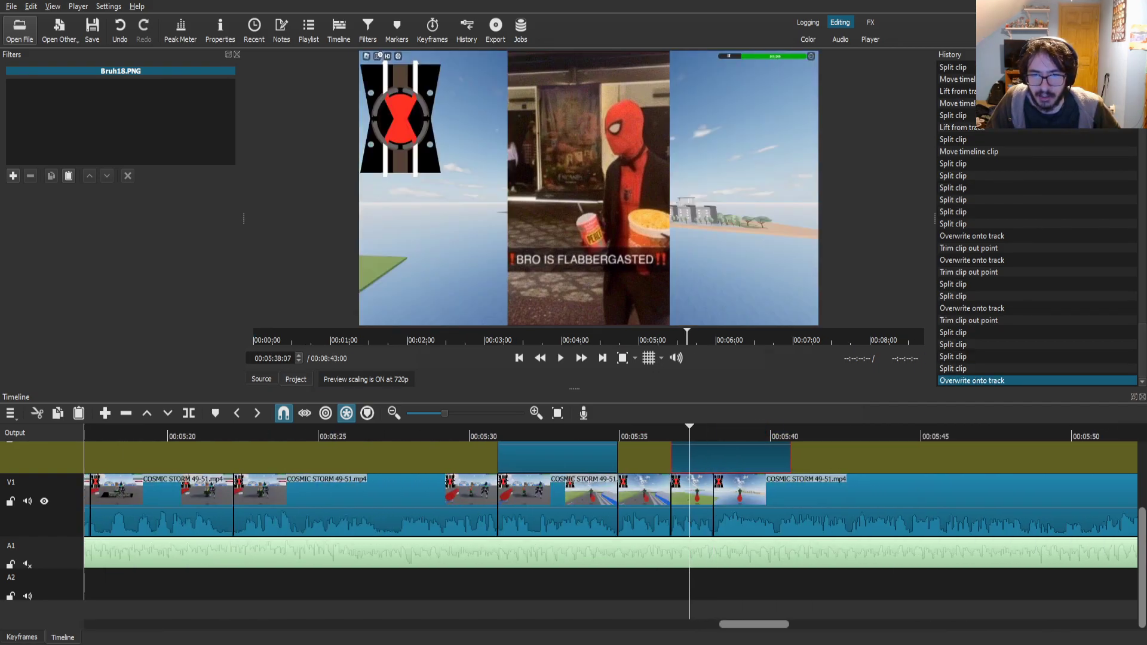
pyautogui.moveTo(789, 457); pyautogui.dragTo(713, 457)
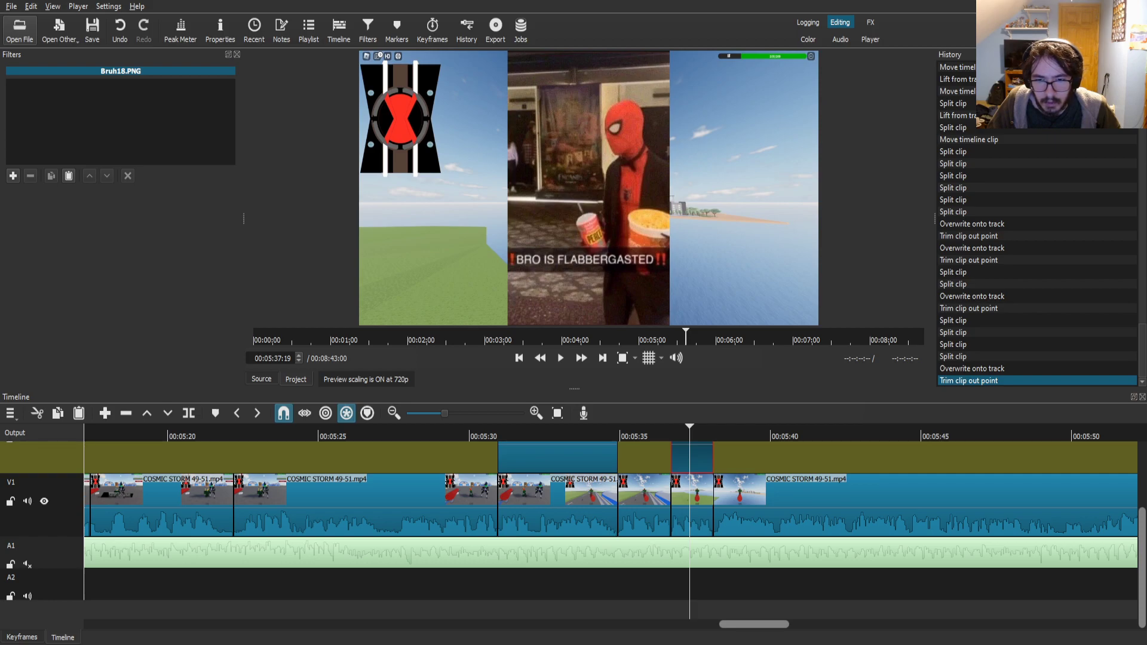
# - Add the Shocked Bass Drop sound effect on A2 from the Bruh18.PNG overlay's start, cut off its beginning, shorten its end, and save
pyautogui.moveTo(589, 198); pyautogui.dragTo(687, 585)
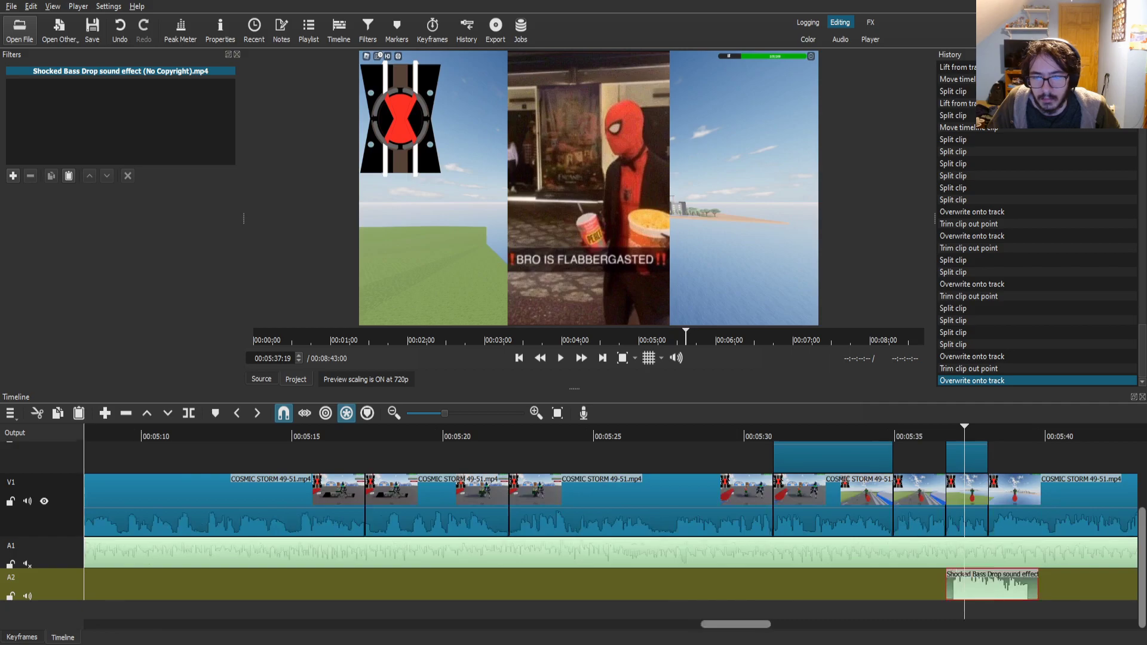
pyautogui.moveTo(626, 435); pyautogui.dragTo(599, 435)
pyautogui.press('s')
pyautogui.moveTo(704, 589); pyautogui.dragTo(697, 584)
pyautogui.press('space')
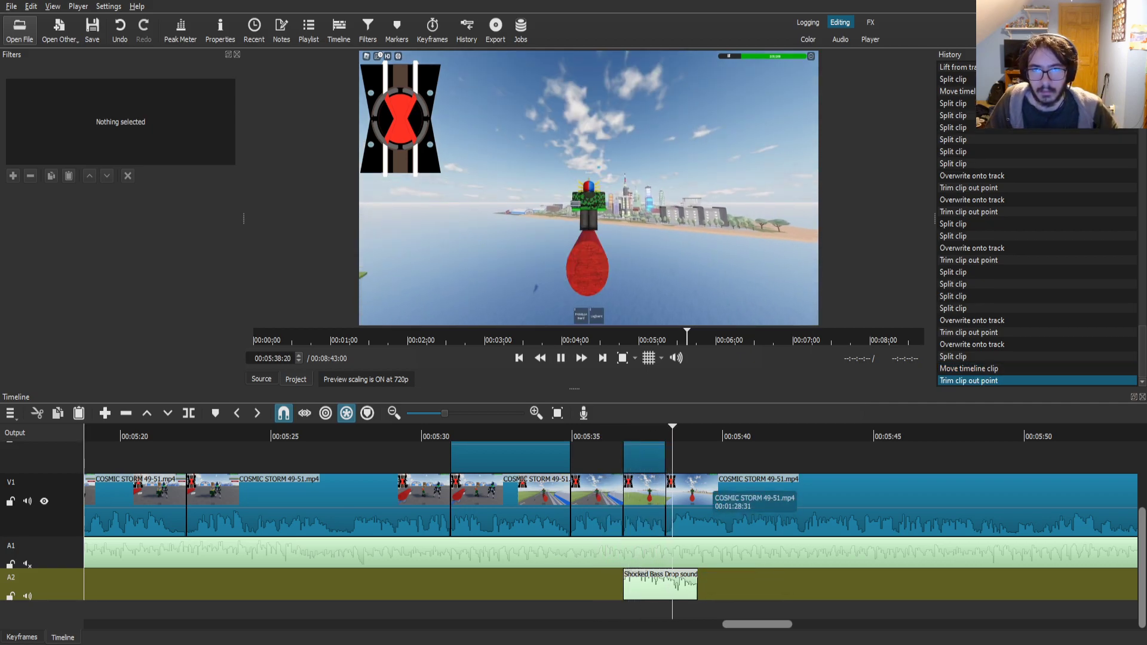
pyautogui.hotkey('ctrl', 's')
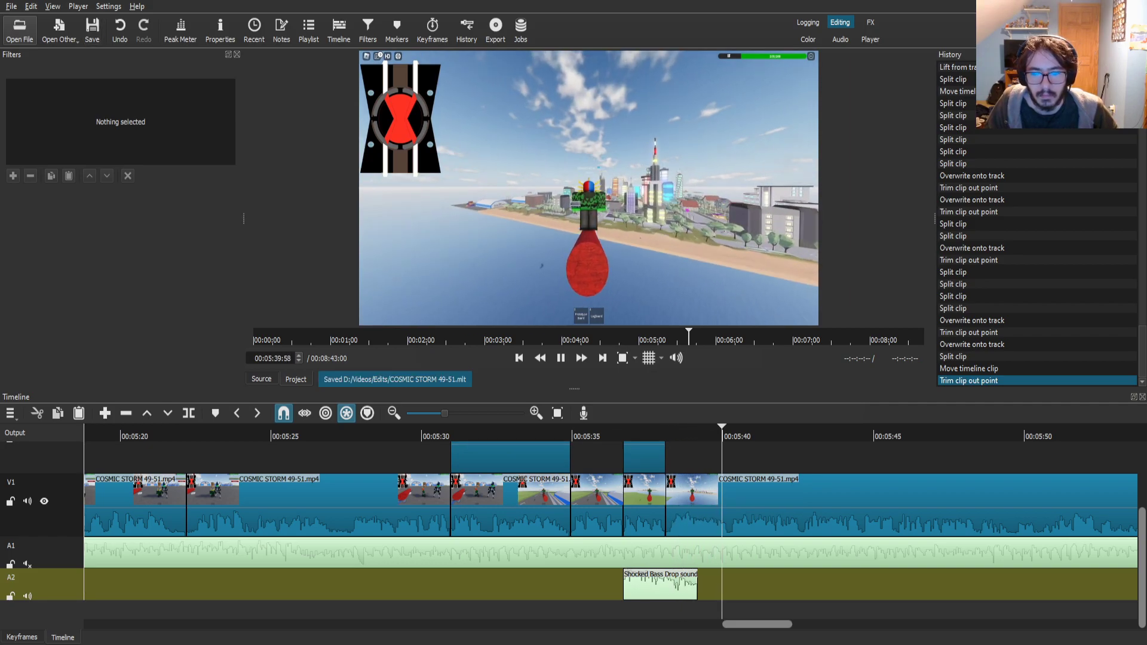
# - Play through the remaining gameplay and split both the V1 gameplay clip and the A1 music at 00:07:05:55
pyautogui.click(777, 508)
pyautogui.scroll(-12, 776, 508)
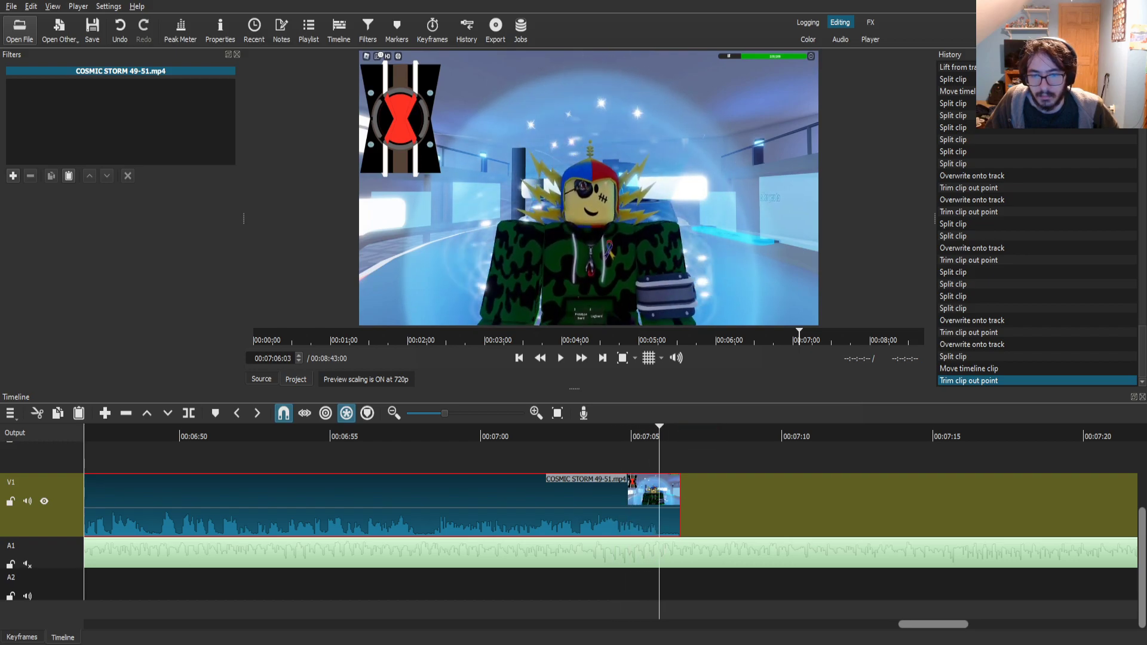
pyautogui.press('space')
pyautogui.press('s')
pyautogui.hotkey('ctrl', 'Down')
pyautogui.press('s')
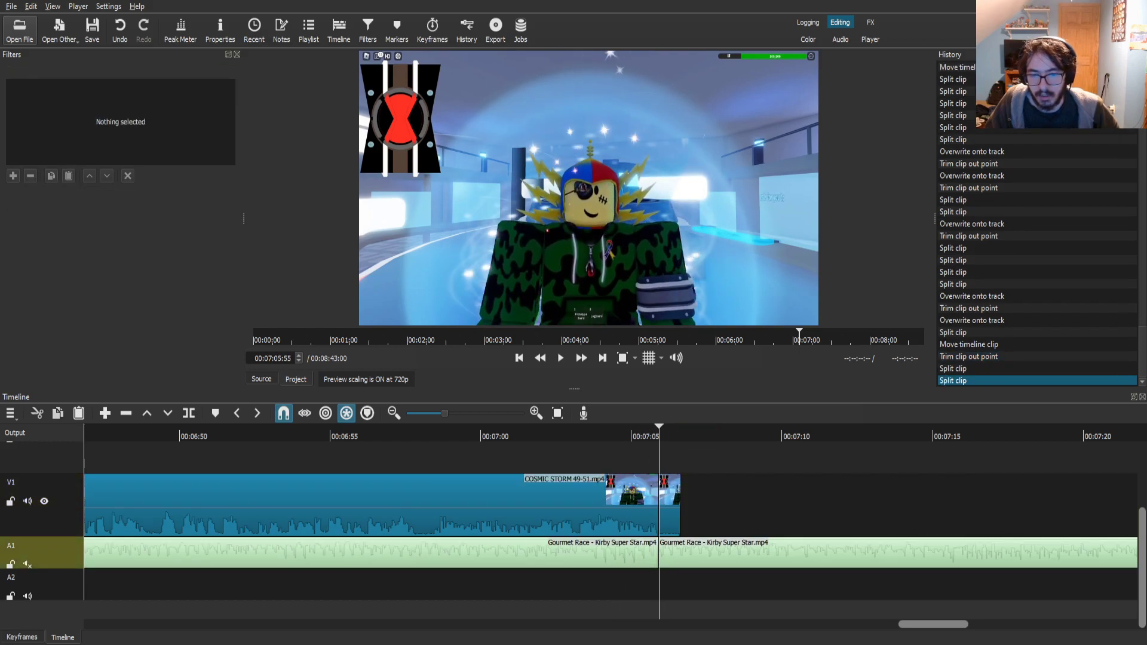
# - Delete the leftover gameplay and music after 00:07:05:55 and save the project
pyautogui.click(669, 514)
pyautogui.press('Delete')
pyautogui.click(693, 554)
pyautogui.press('Delete')
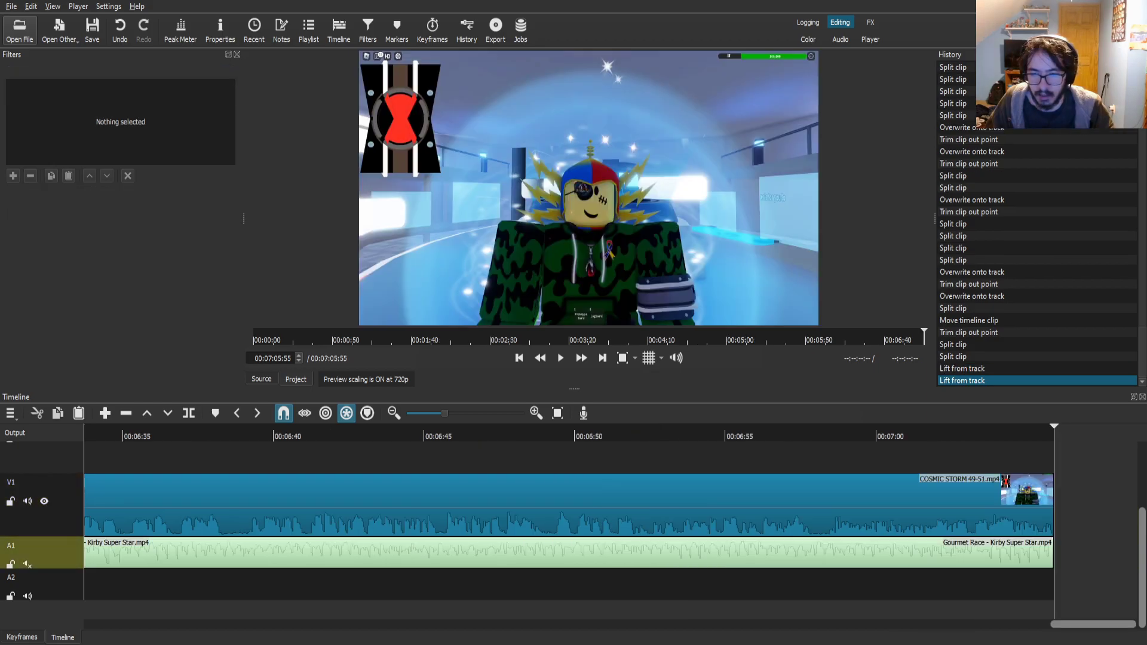
pyautogui.hotkey('ctrl', 's')
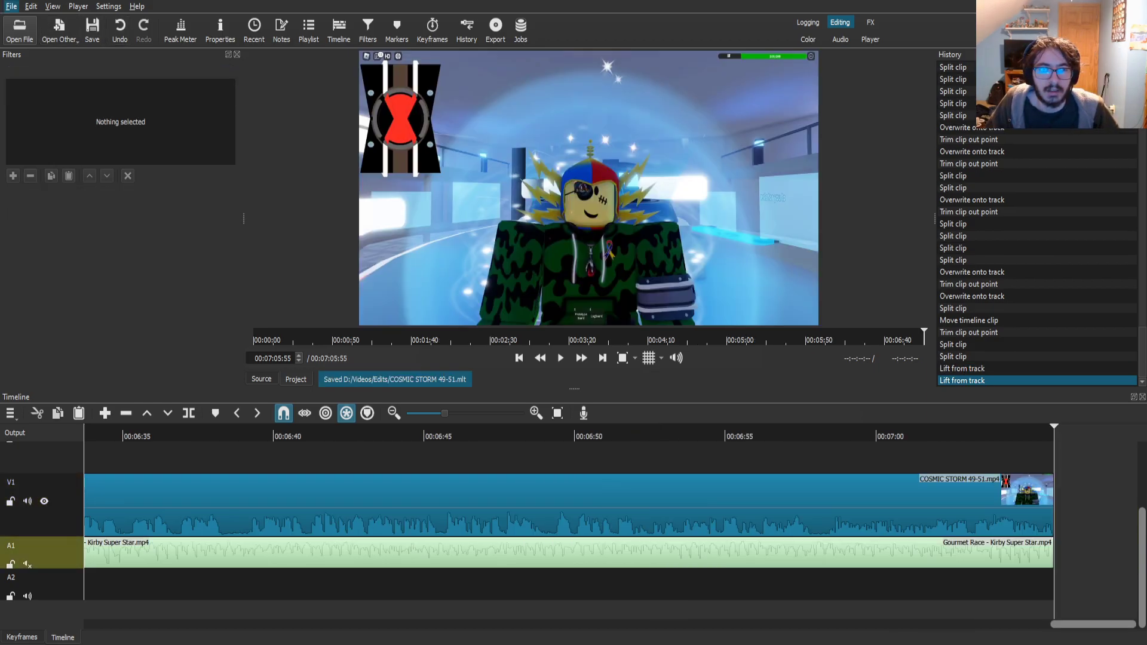
# - Close the project and place COSMIC STORM 51-52 FINAL.mp4 on the timeline of a new project
pyautogui.hotkey('ctrl', 'w')
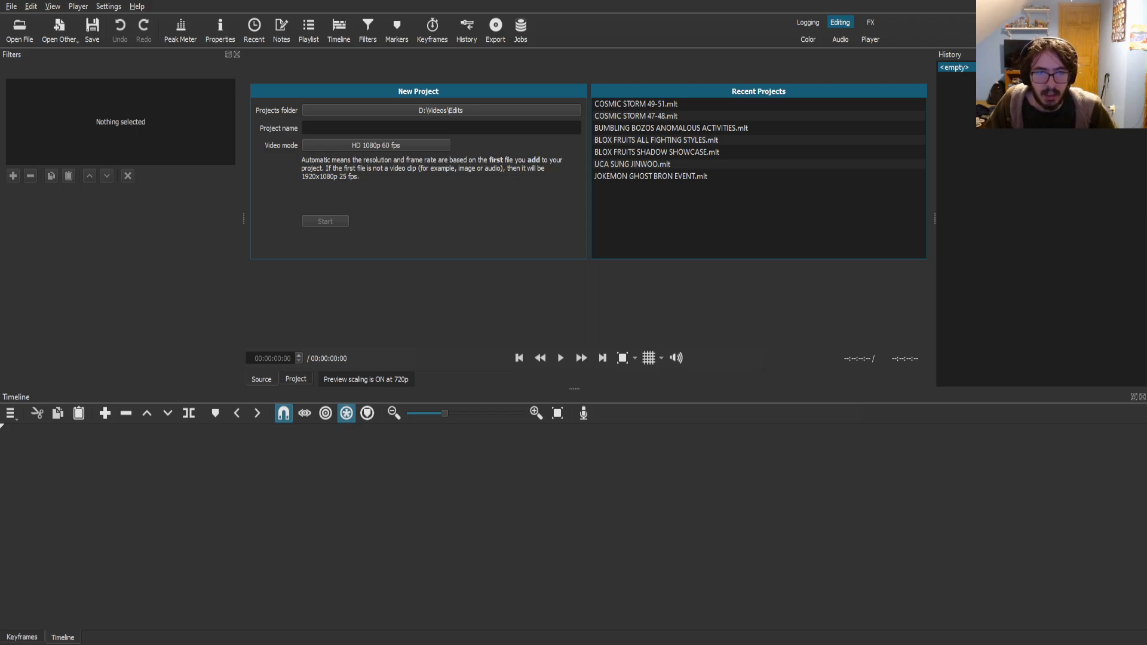
pyautogui.click(560, 357)
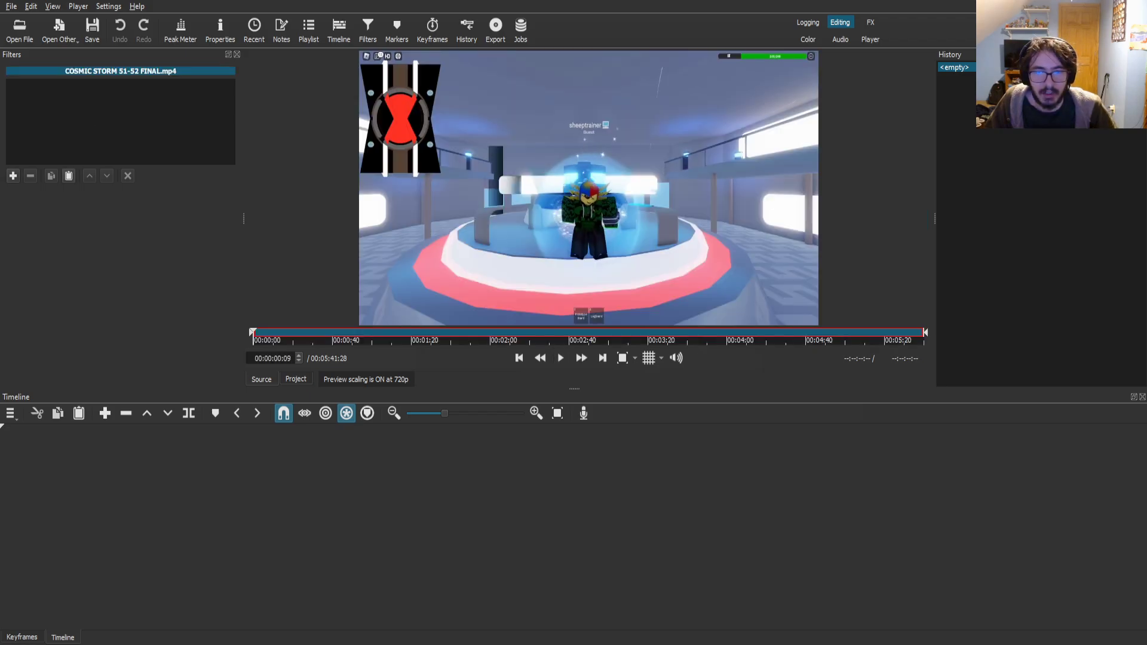
pyautogui.press('b')
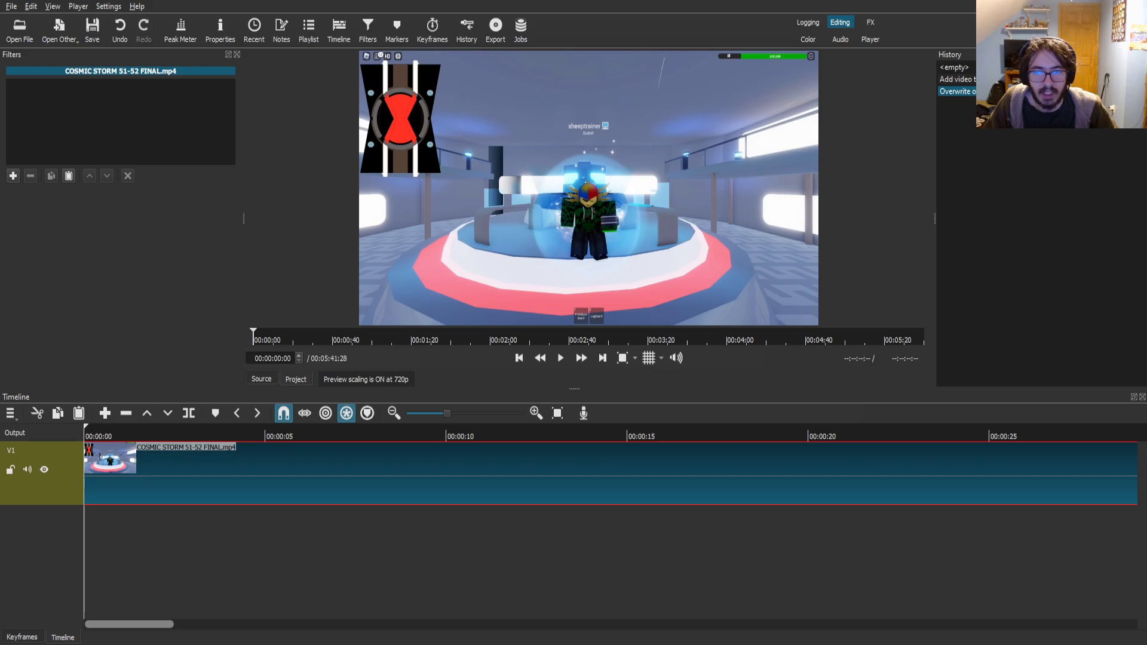
# - Add a second video track and two audio tracks to the timeline
pyautogui.hotkey('ctrl', 'u')
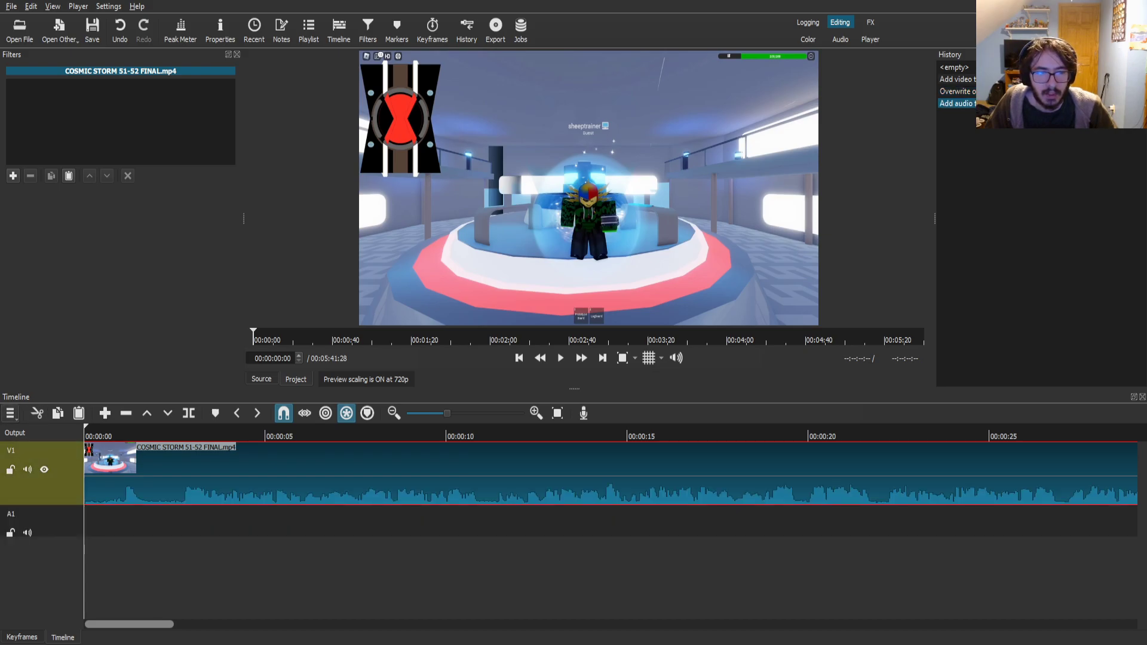
pyautogui.hotkey('ctrl', 'i')
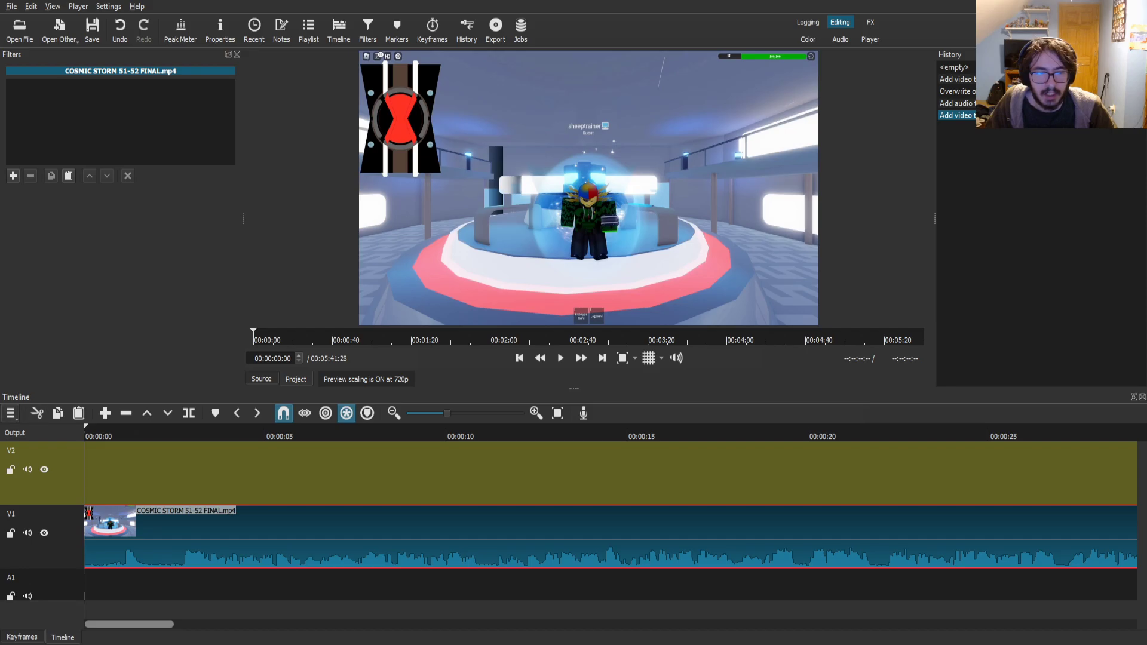
pyautogui.hotkey('ctrl', 'u')
pyautogui.scroll(-1, 611, 535)
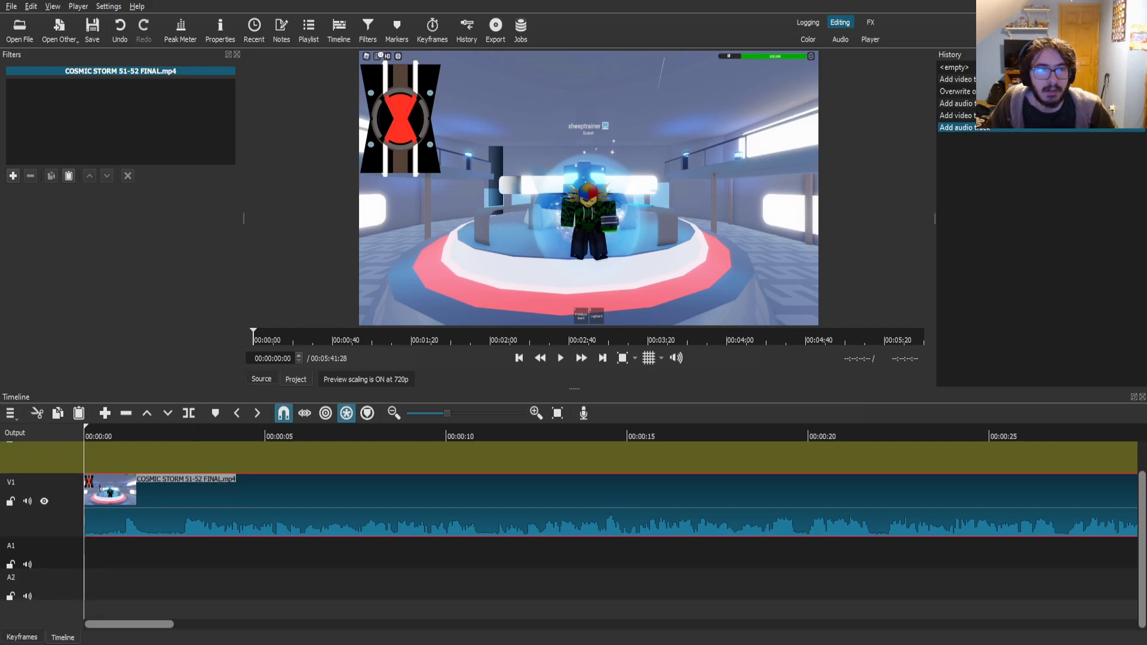
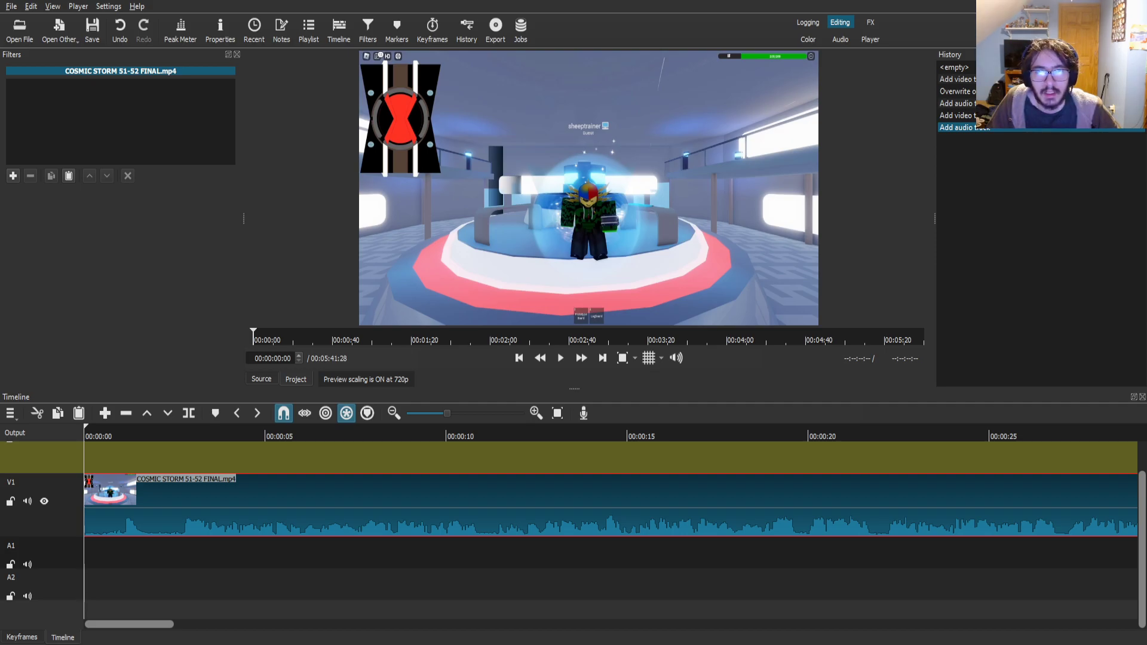
# - Split the gameplay clip at 00:00:02:41 and move the remainder to the timeline start, overwriting the opening seconds
pyautogui.moveTo(177, 435); pyautogui.dragTo(181, 435)
pyautogui.press('s')
pyautogui.moveTo(324, 499); pyautogui.dragTo(227, 500)
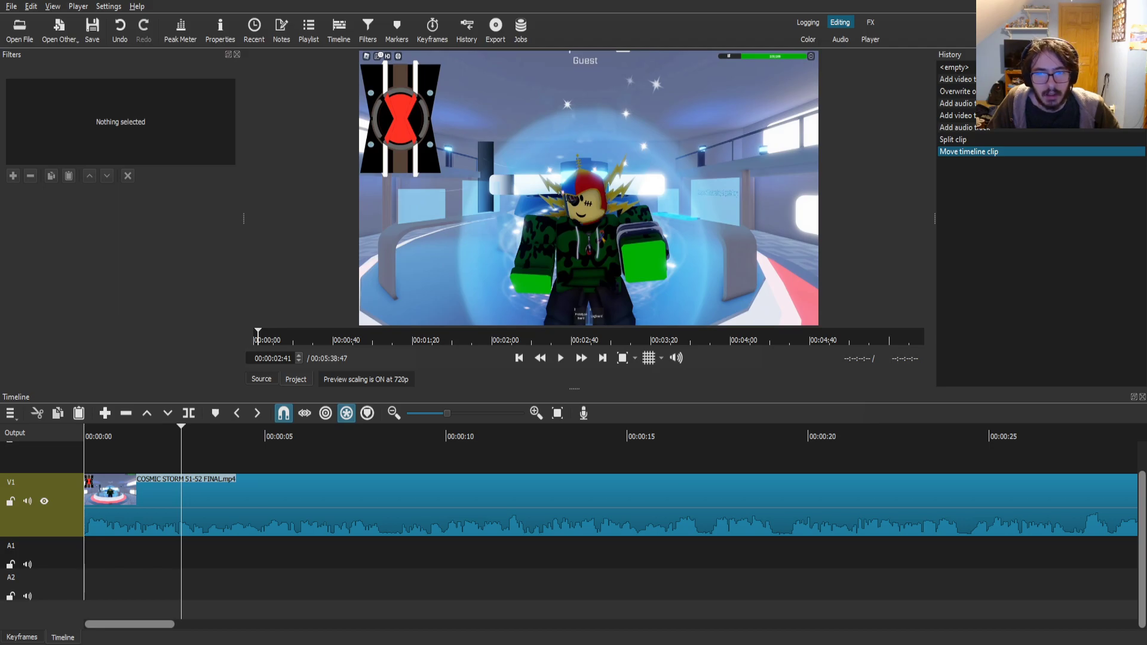
# - Place Bug Fables OST - 24 - Oh No! WASPS!!.mp4 at the start of track A1 with a Gain / Volume filter at -20 dB
pyautogui.moveTo(588, 188); pyautogui.dragTo(89, 552)
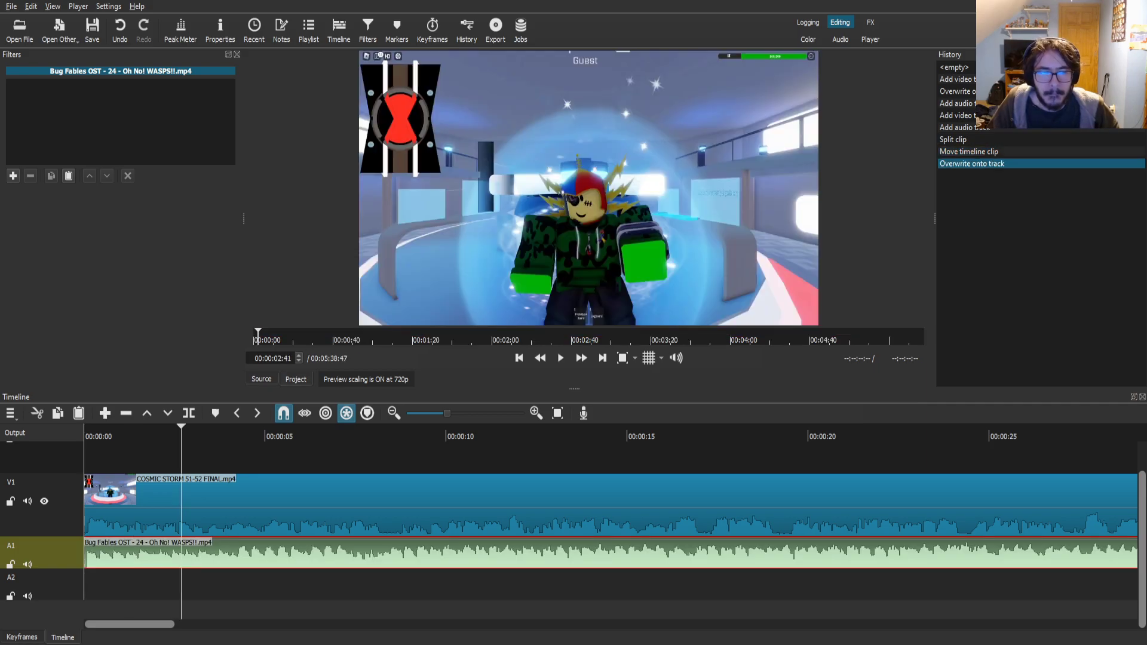
pyautogui.click(14, 175)
pyautogui.write('ga')
pyautogui.click(55, 160)
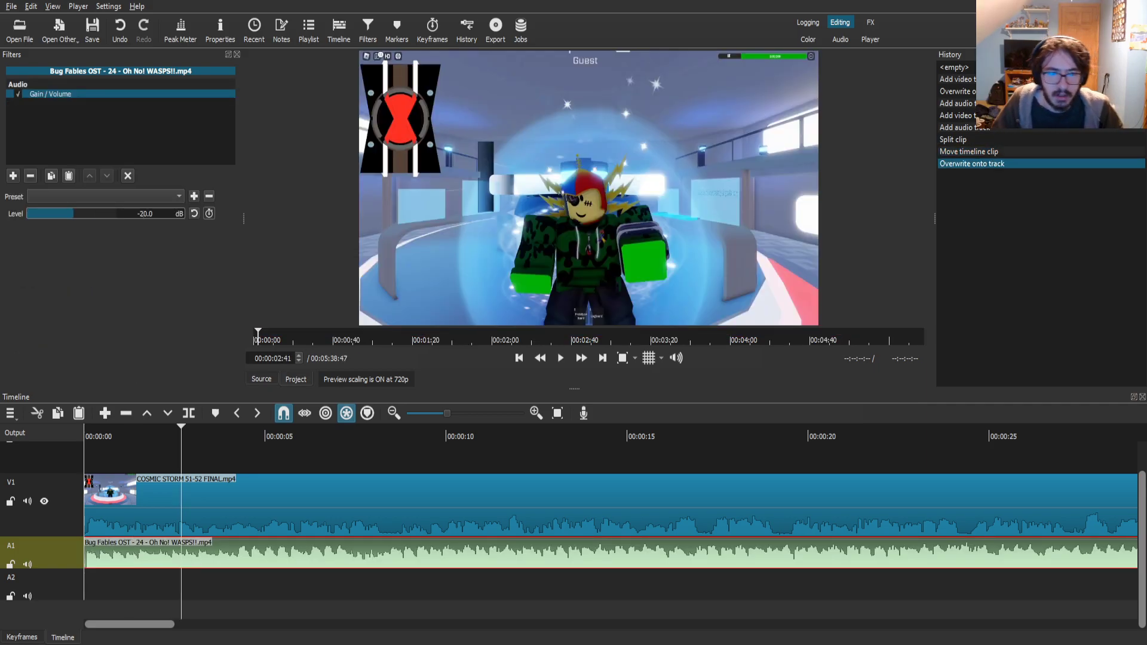
pyautogui.click(561, 357)
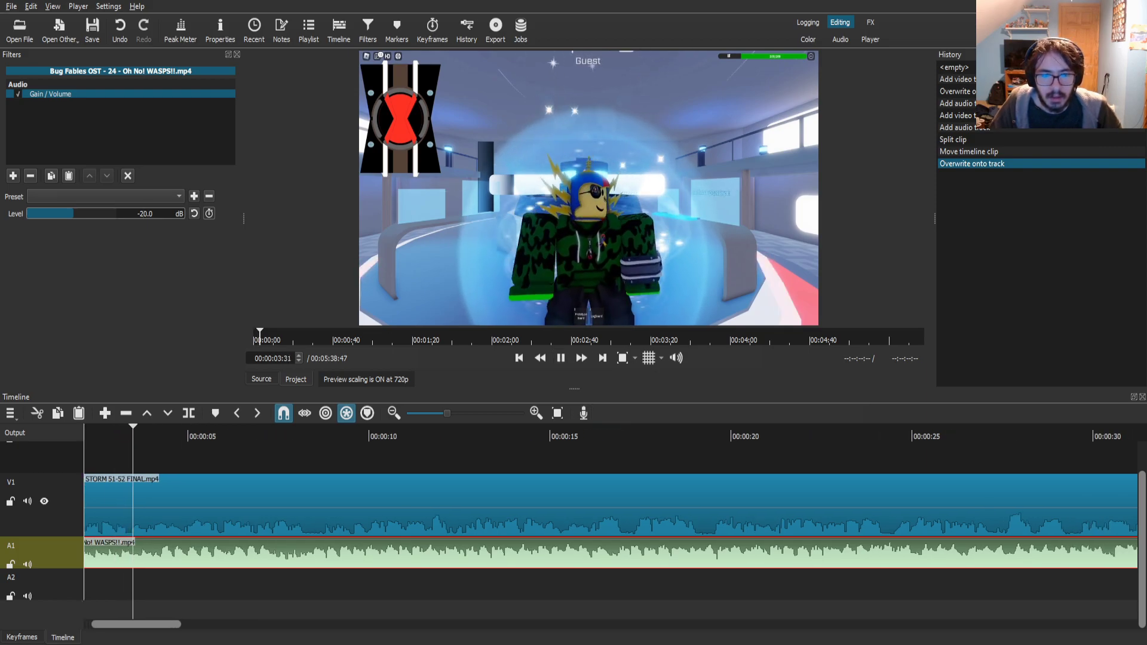
pyautogui.click(561, 357)
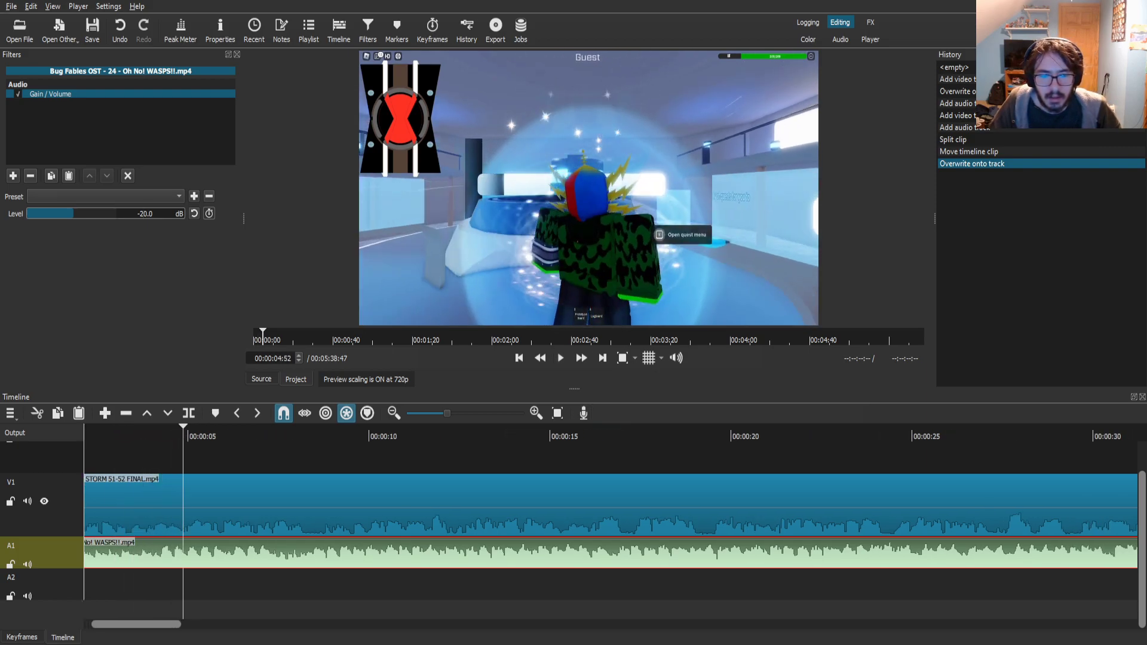
# - Split the music clip on track A1 at 00:03:04:41 and delete its fading end
pyautogui.scroll(-15, 597, 520)
pyautogui.hscroll(15, 609, 520)
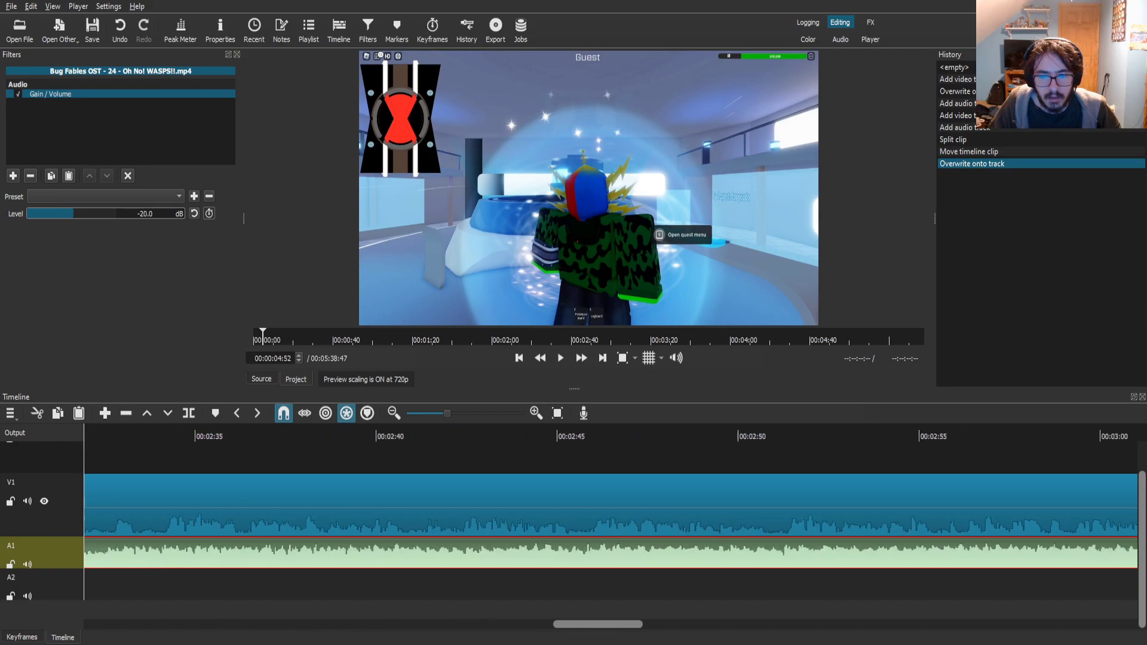
pyautogui.hscroll(-1, 610, 520)
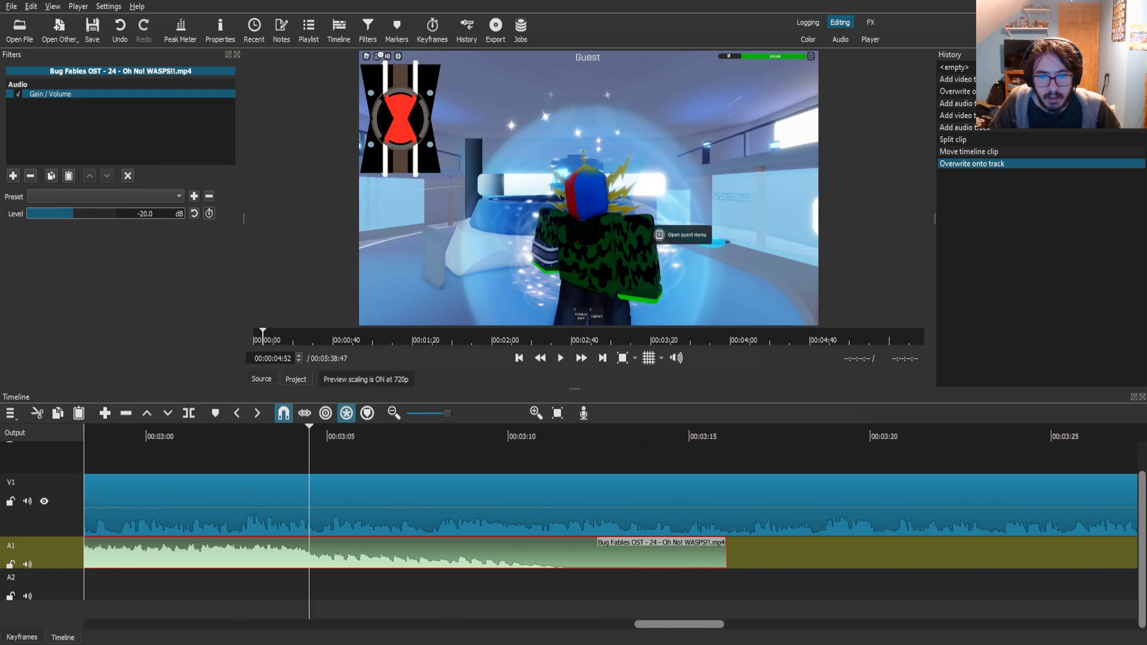
pyautogui.moveTo(309, 436); pyautogui.dragTo(315, 436)
pyautogui.press('s')
pyautogui.click(382, 553)
pyautogui.press('Delete')
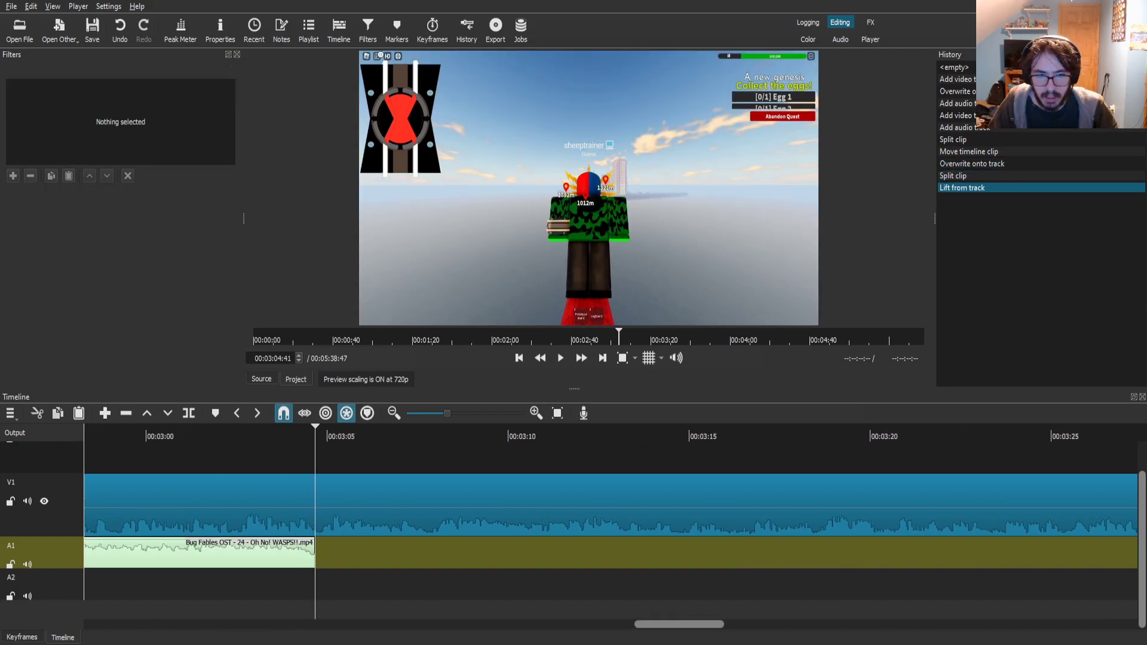
# - Insert a second copy of the trimmed music after the first on A1, locking track V1 during the insertion
pyautogui.click(251, 553)
pyautogui.click(11, 501)
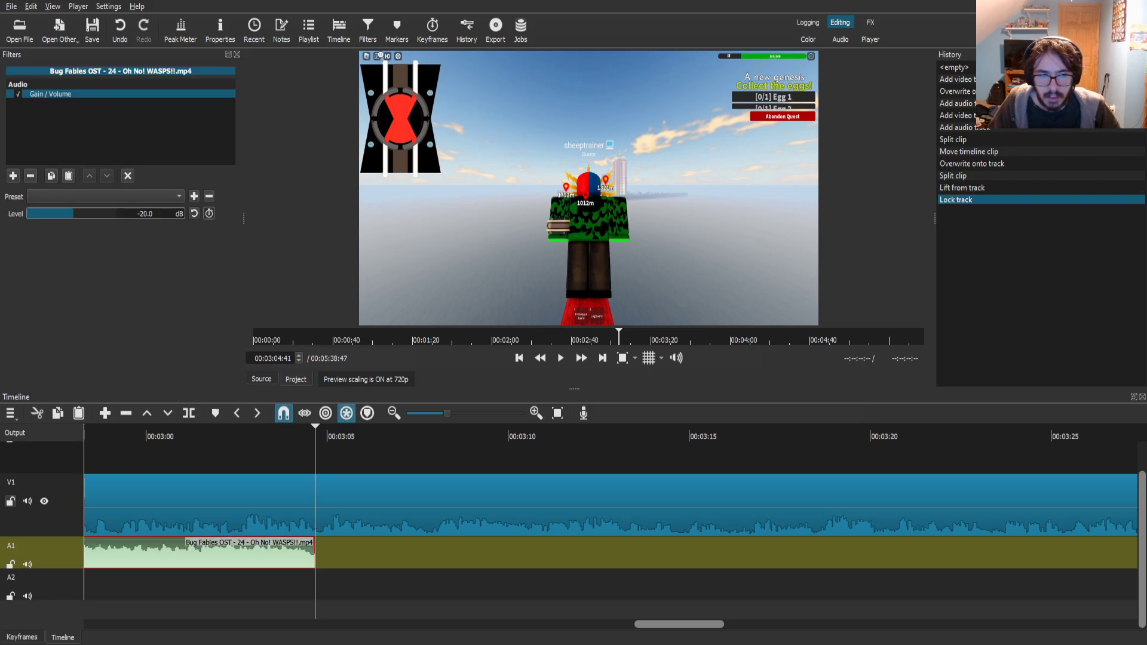
pyautogui.hotkey('ctrl', 'v')
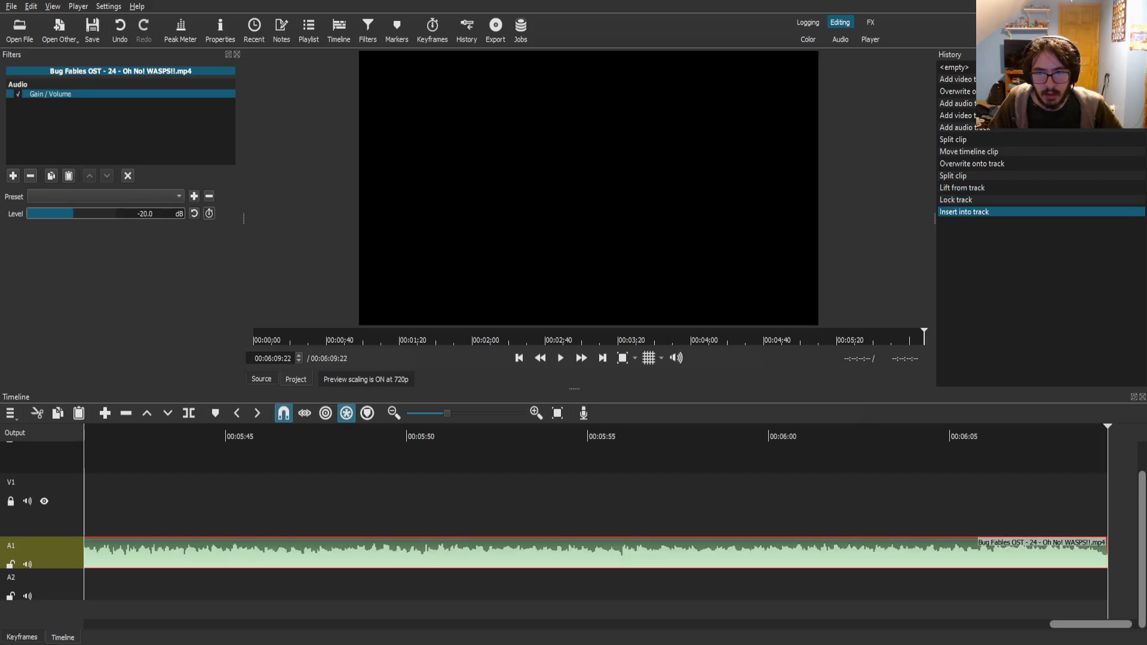
pyautogui.moveTo(1091, 624); pyautogui.dragTo(773, 625)
pyautogui.hscroll(-20, 597, 519)
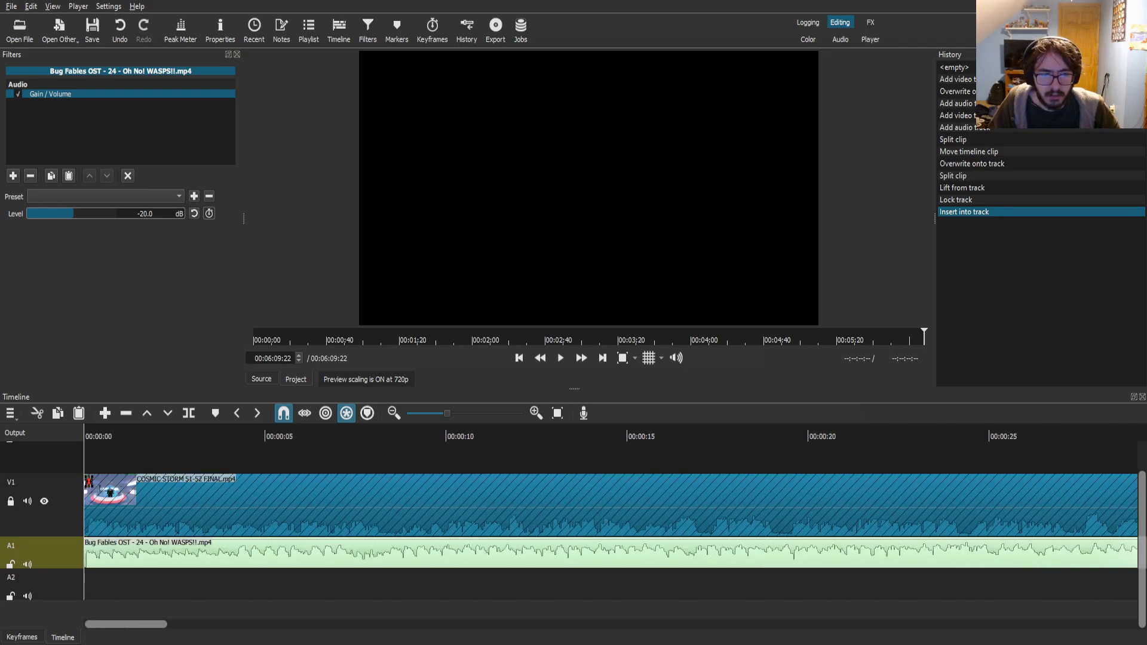
pyautogui.press('Home')
pyautogui.click(10, 501)
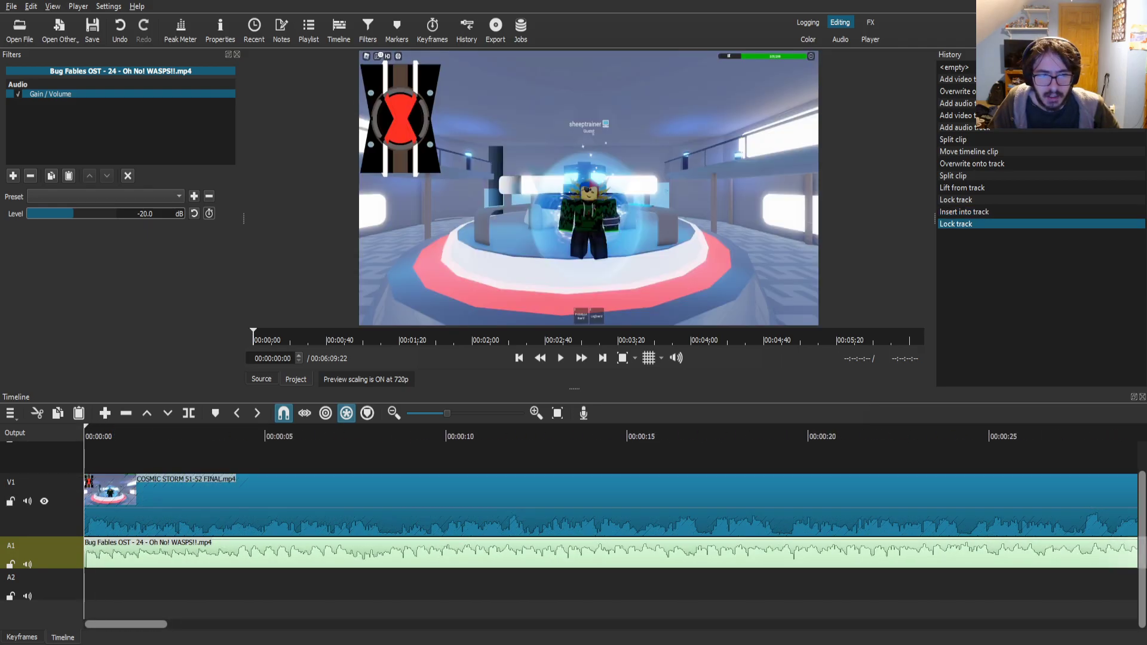
# - Play the gameplay from the start and mute music track A1
pyautogui.click(538, 500)
pyautogui.press('space')
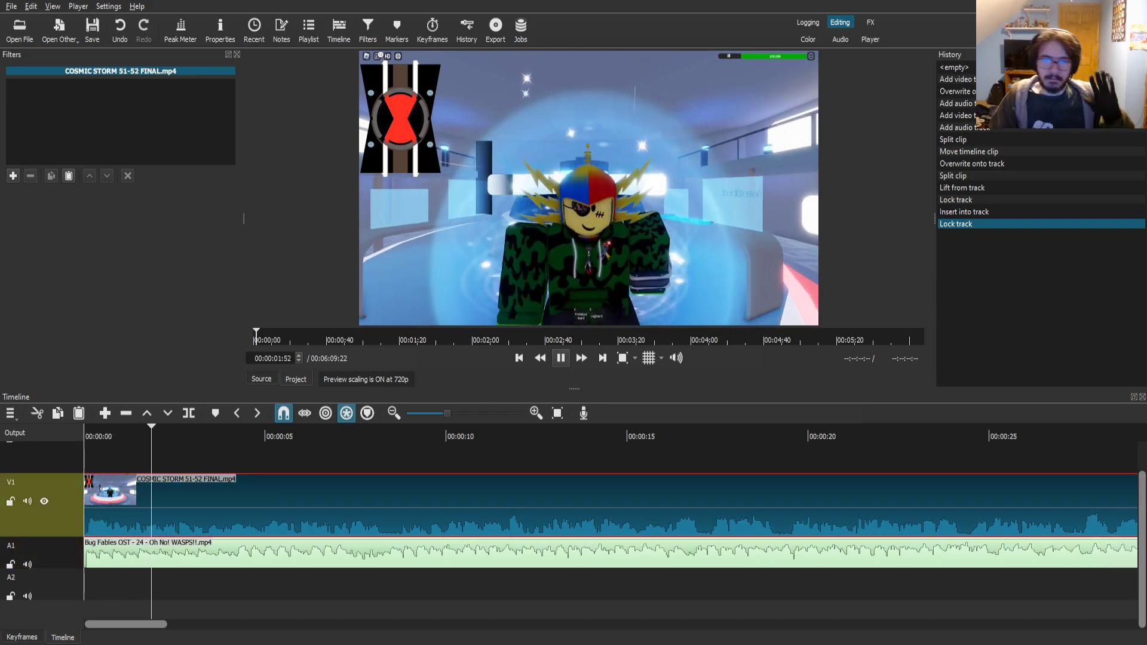
pyautogui.click(28, 564)
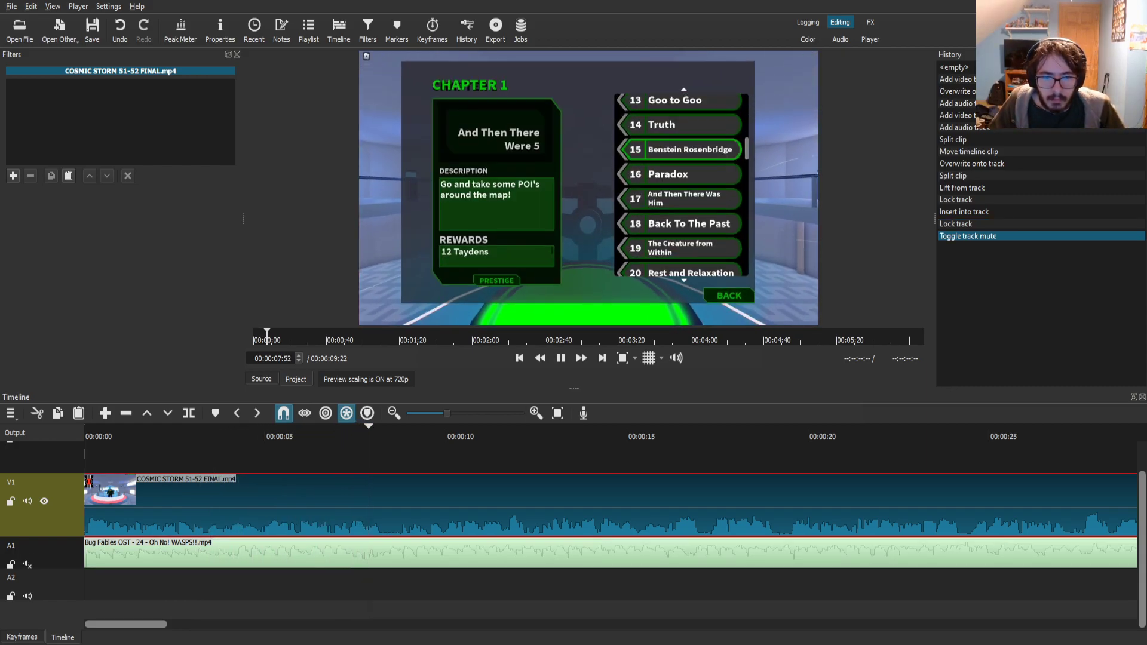
# - Cut a short piece from the gameplay just after 00:00:08 and close the gap with the remaining footage
pyautogui.click(561, 357)
pyautogui.press('s')
pyautogui.moveTo(382, 435); pyautogui.dragTo(399, 435)
pyautogui.press('s')
pyautogui.moveTo(477, 506); pyautogui.dragTo(458, 507)
pyautogui.click(372, 435)
pyautogui.press('j')
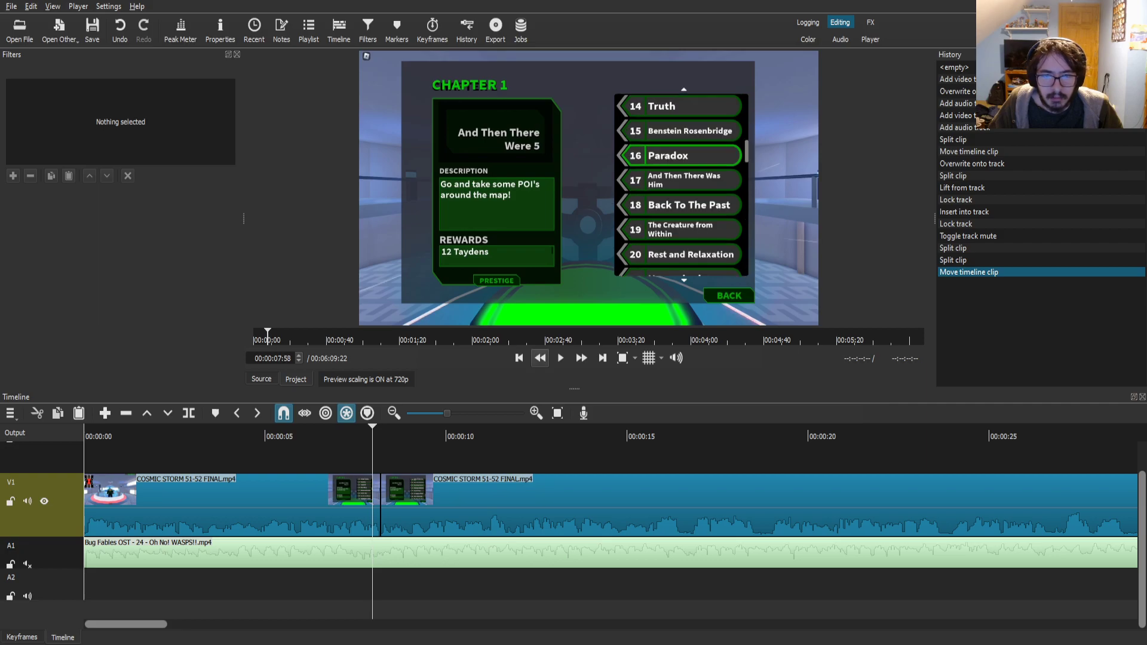
# - Split the gameplay at 00:00:12:06, where The big tick is selected in the quest menu
pyautogui.click(532, 503)
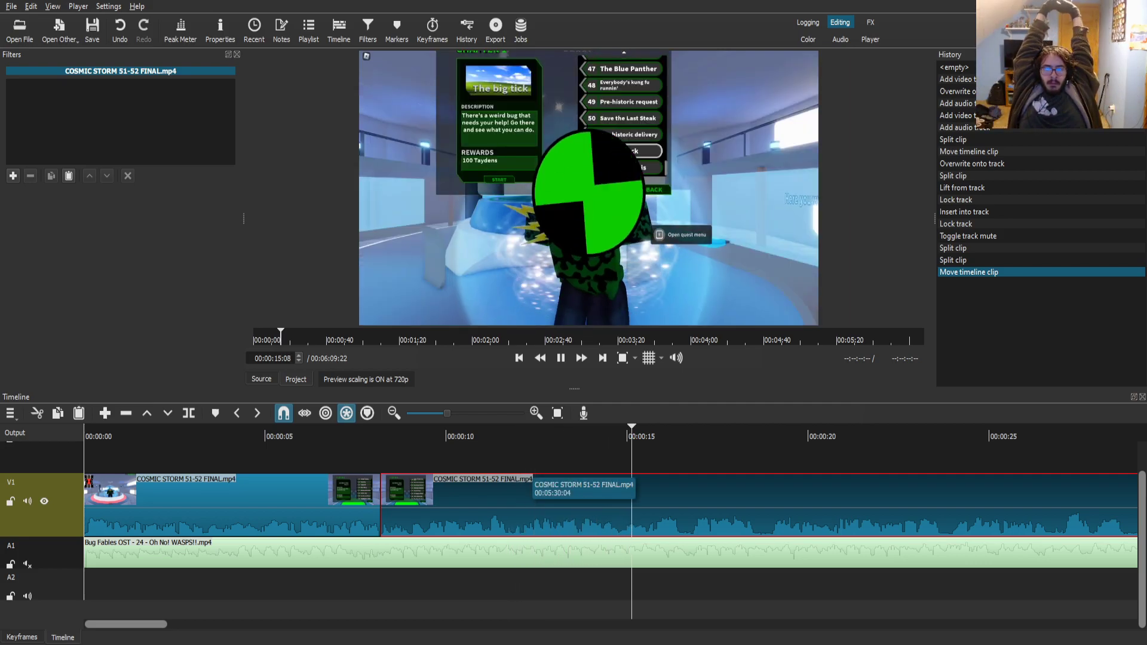
pyautogui.moveTo(585, 435); pyautogui.dragTo(507, 436)
pyautogui.click(560, 358)
pyautogui.press('space')
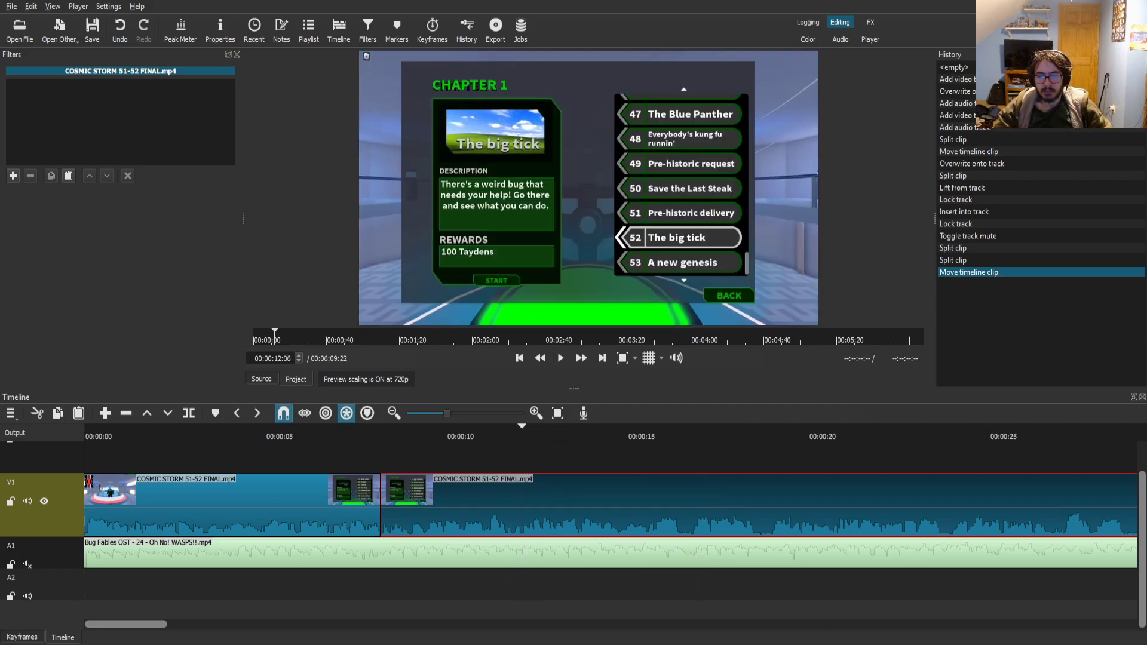
pyautogui.press('s')
# - Split the gameplay at 00:00:14:31, just before The big tick quest menu closes
pyautogui.press('space')
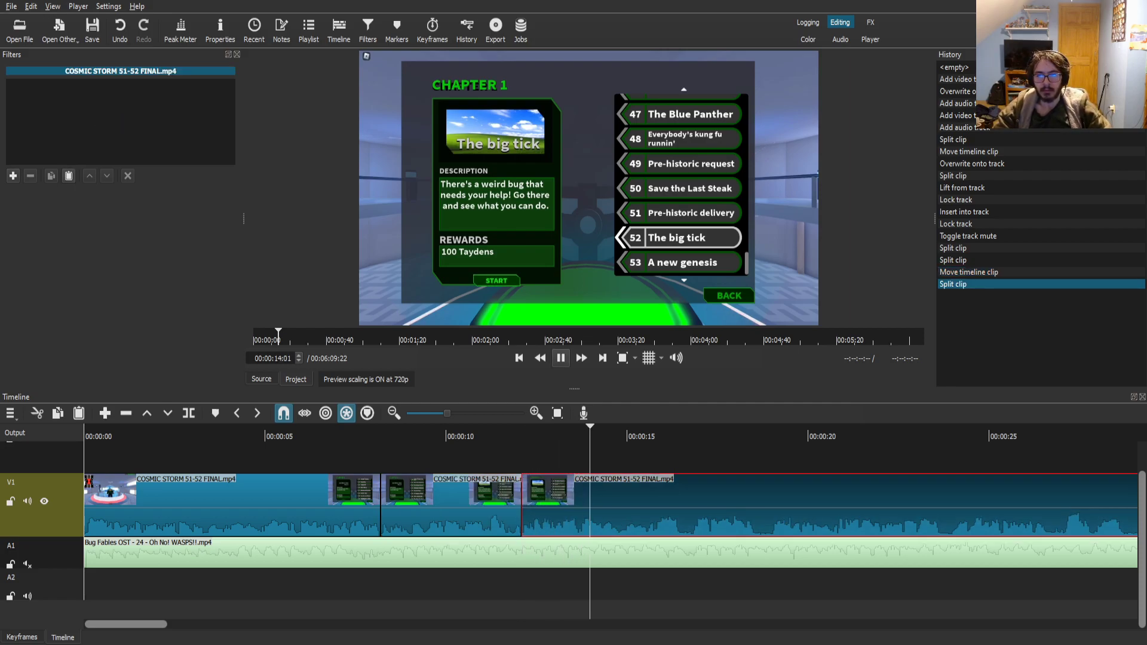
pyautogui.press('space')
pyautogui.press('Left')
pyautogui.press('Left')
pyautogui.press('Left')
pyautogui.press('Left')
pyautogui.press('Left')
pyautogui.press('Left')
pyautogui.press('Left')
pyautogui.press('Left')
pyautogui.press('Left')
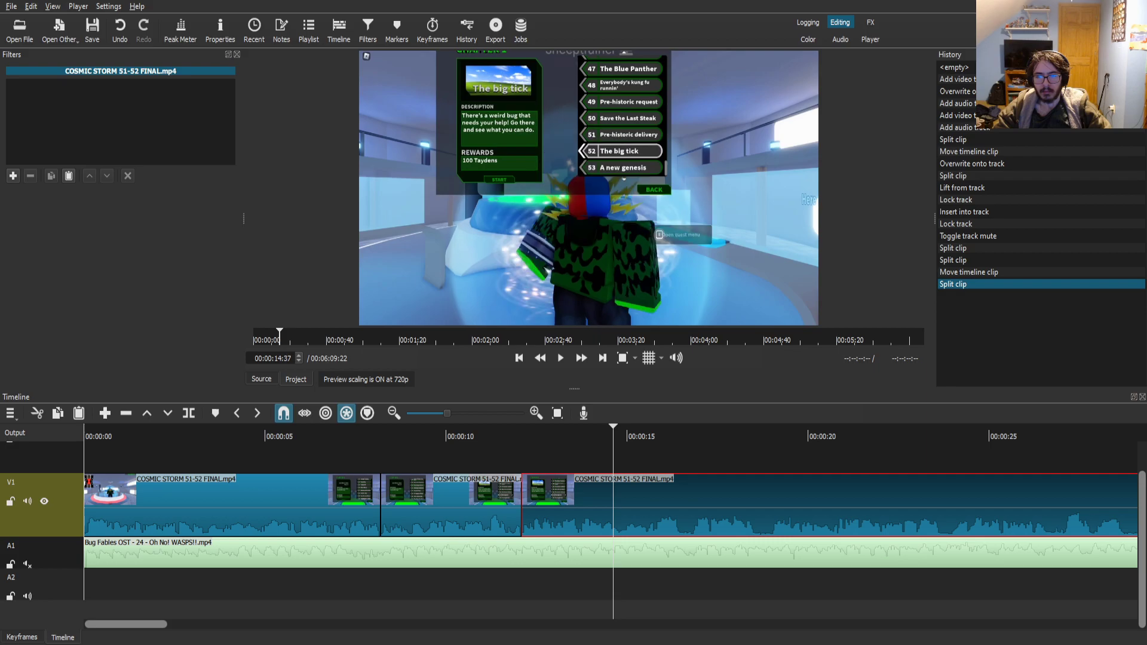
pyautogui.press('Left')
pyautogui.press('Left')
pyautogui.press('Left')
pyautogui.press('s')
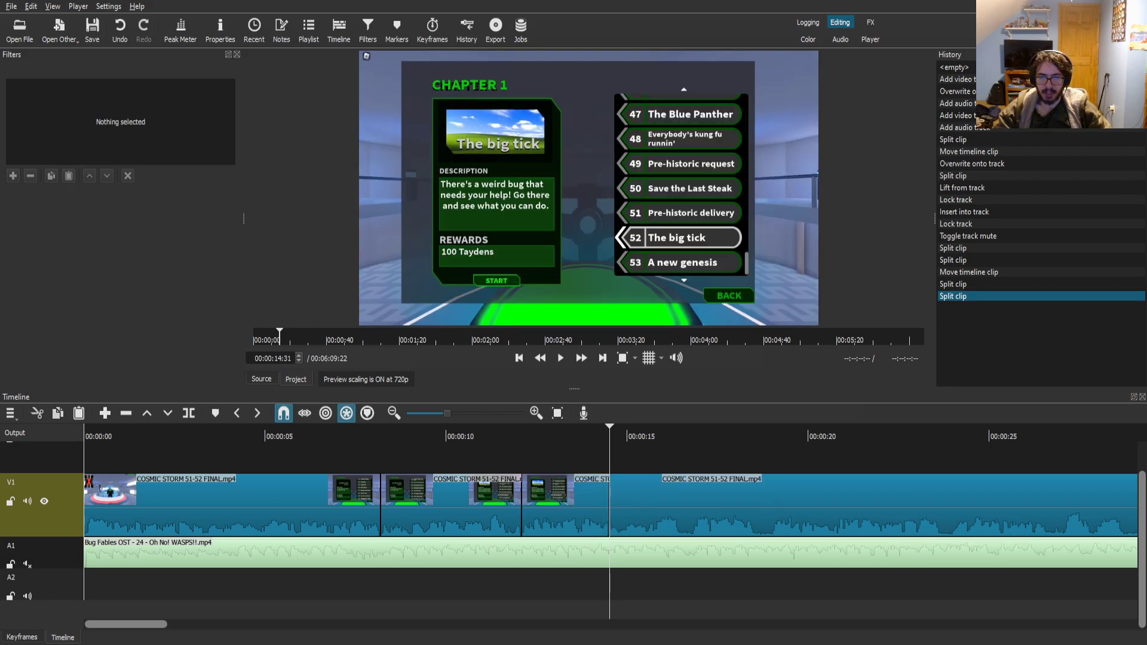
# - Add Size, Position & Rotate to the isolated quest menu clip, with zoom 190% and position -153, -788 to frame the description and rewards
pyautogui.click(564, 512)
pyautogui.write('fsiz')
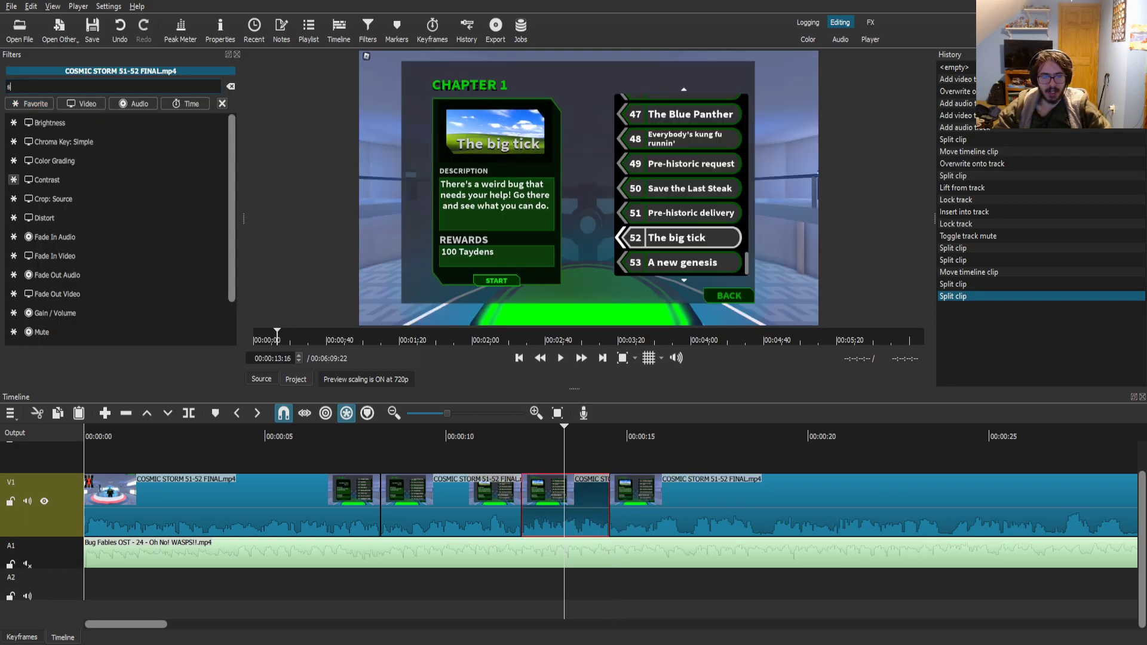
pyautogui.press('Return')
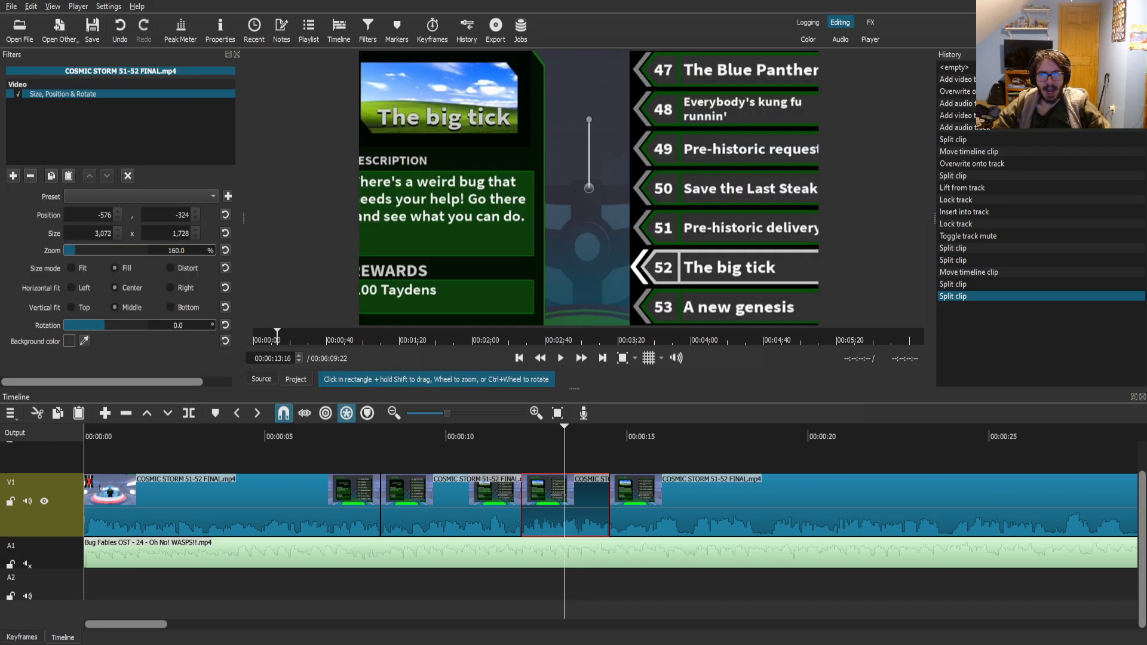
pyautogui.moveTo(588, 188); pyautogui.dragTo(758, 111)
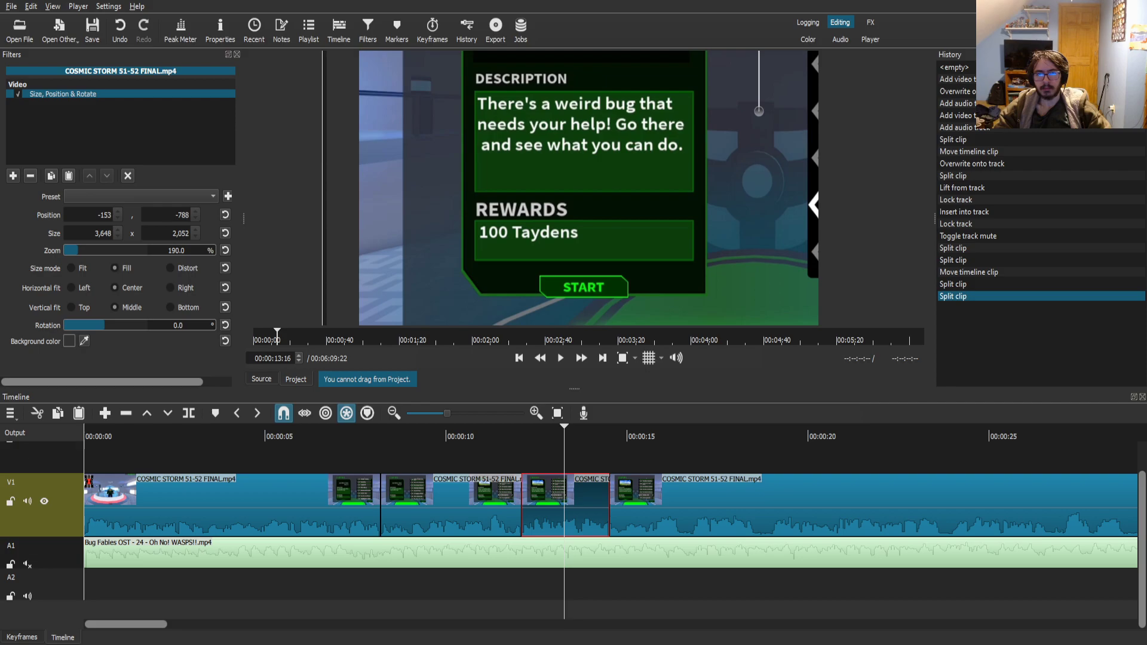
# - Cut out the gameplay between 00:00:18:26 and 00:00:18:57 by moving the remainder over it, and preview the join
pyautogui.click(681, 505)
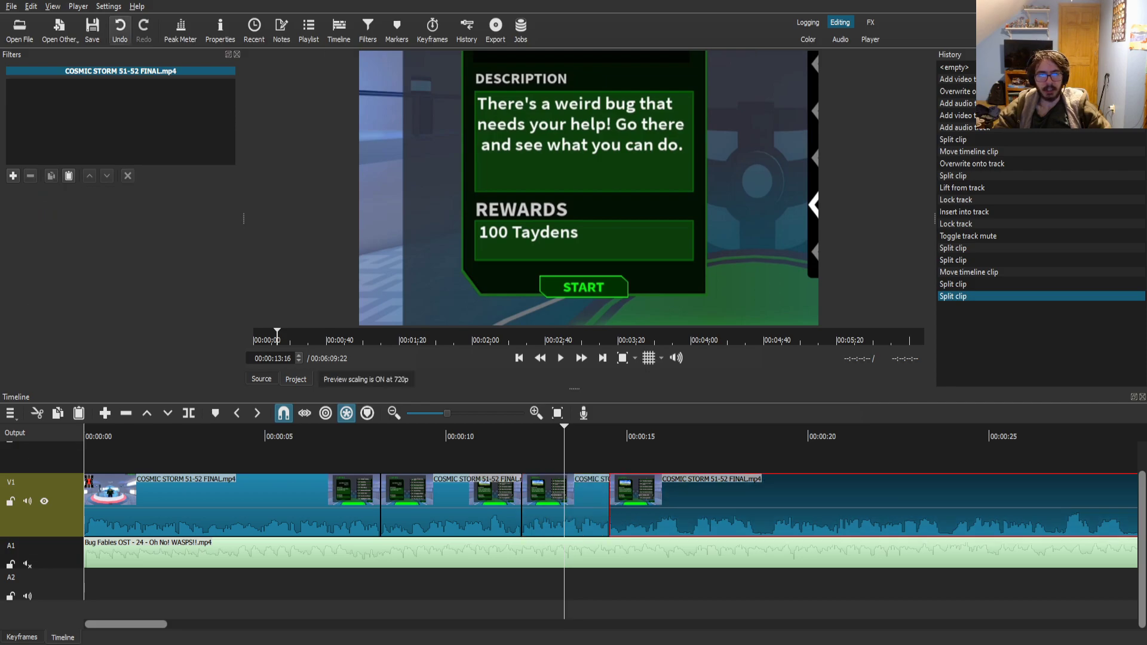
pyautogui.click(605, 436)
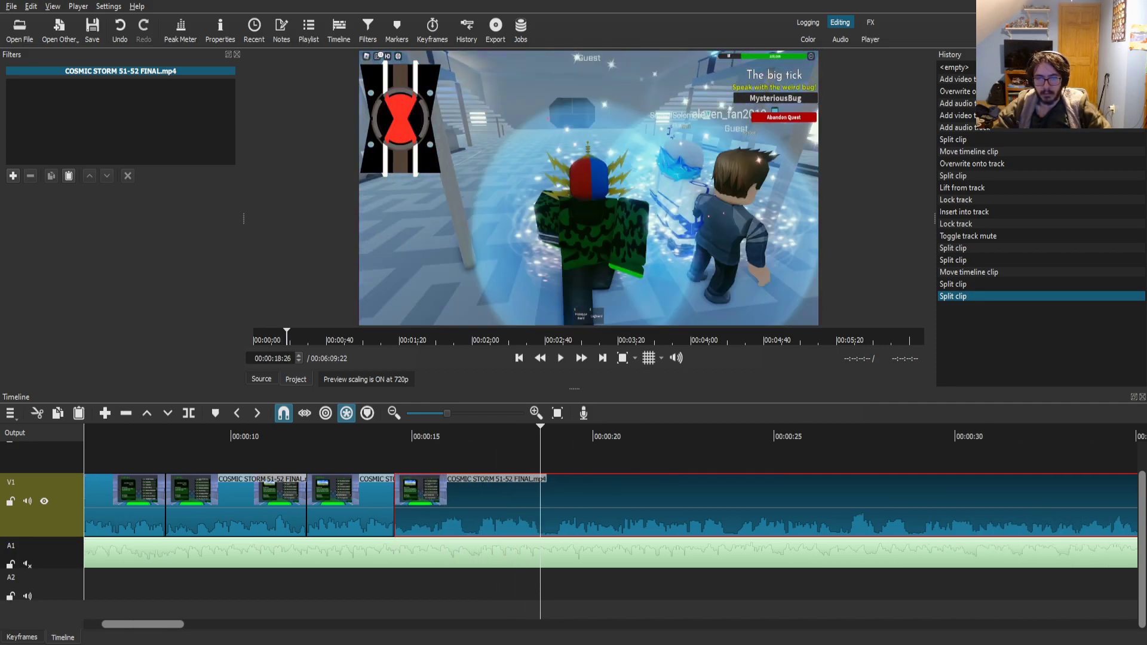
pyautogui.press('space')
pyautogui.press('s')
pyautogui.click(555, 436)
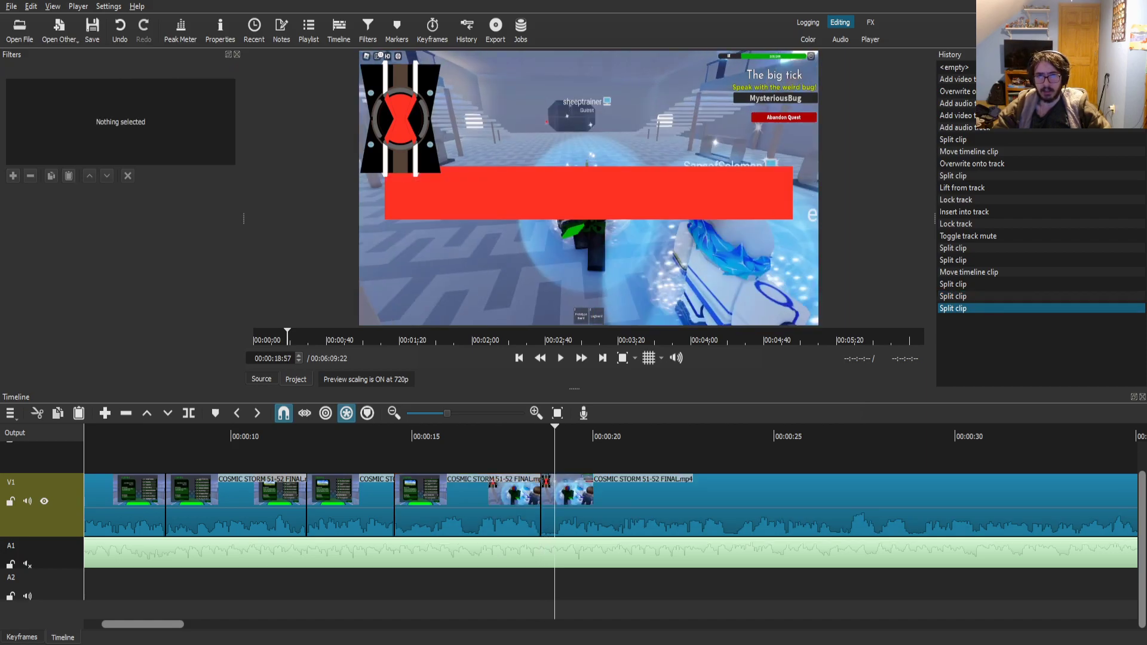
pyautogui.press('s')
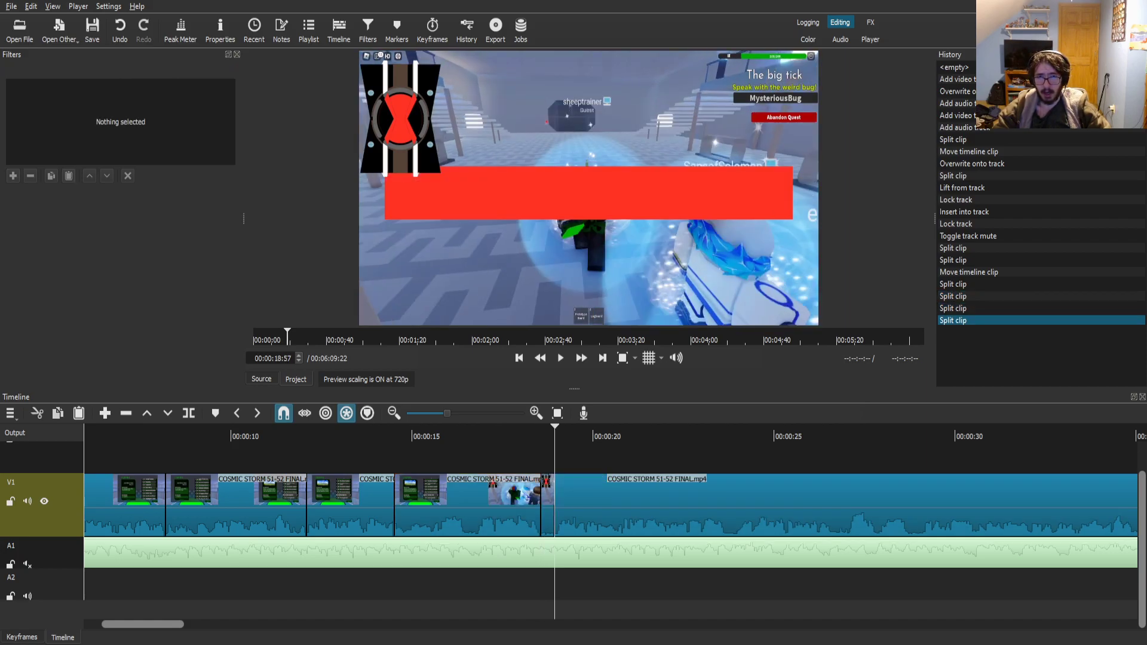
pyautogui.moveTo(655, 514); pyautogui.dragTo(640, 514)
pyautogui.moveTo(553, 436); pyautogui.dragTo(520, 436)
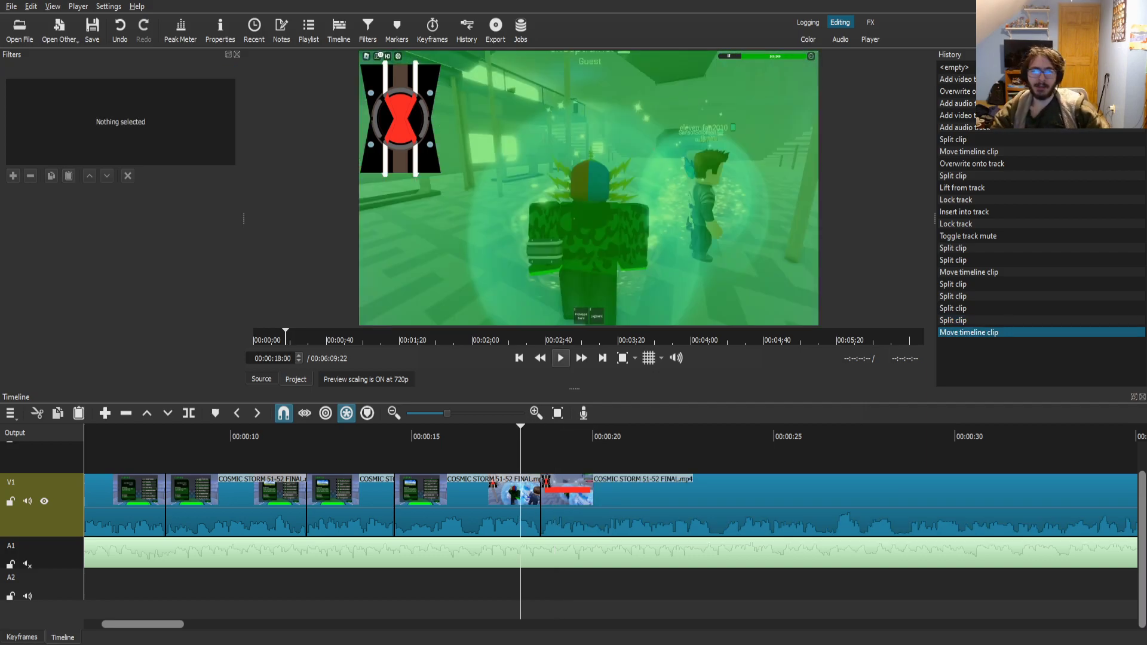
pyautogui.press('l')
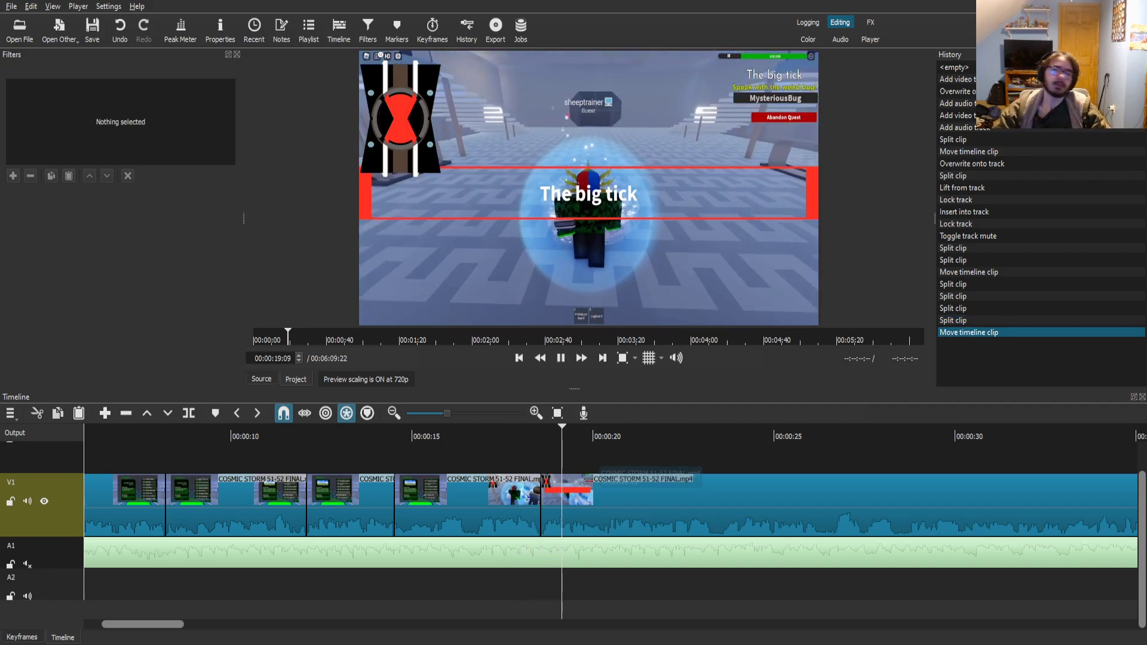
# - Split the gameplay at about 00:00:22, after the red The big tick banner
pyautogui.click(648, 508)
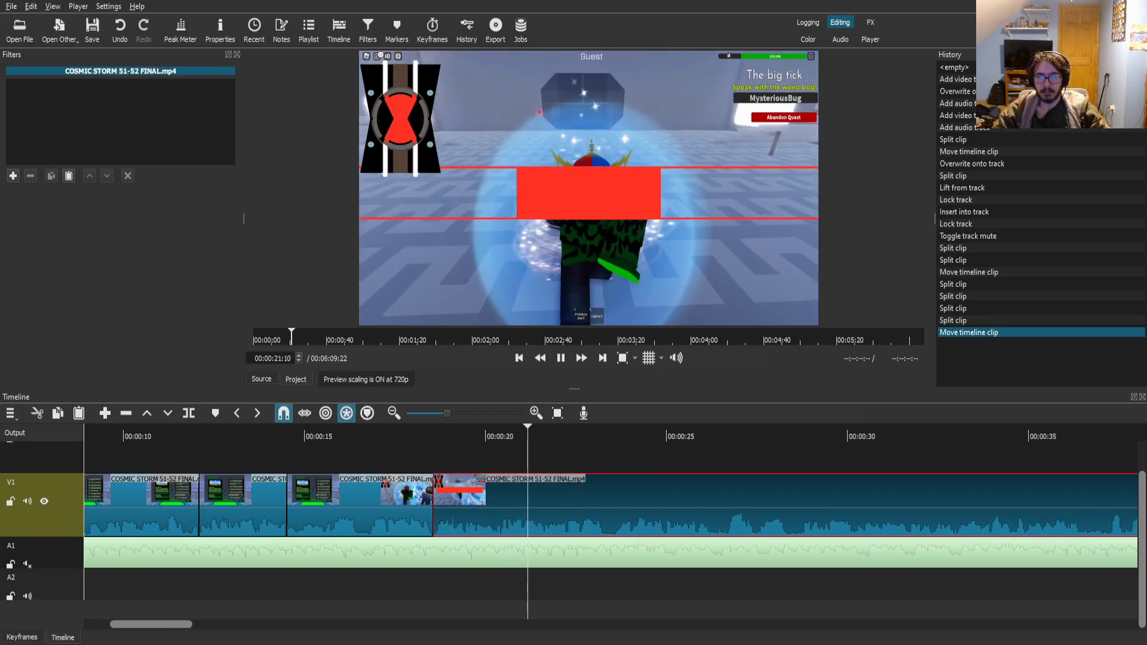
pyautogui.moveTo(580, 436); pyautogui.dragTo(562, 436)
pyautogui.press('Right')
pyautogui.press('Right')
pyautogui.press('Right')
pyautogui.press('s')
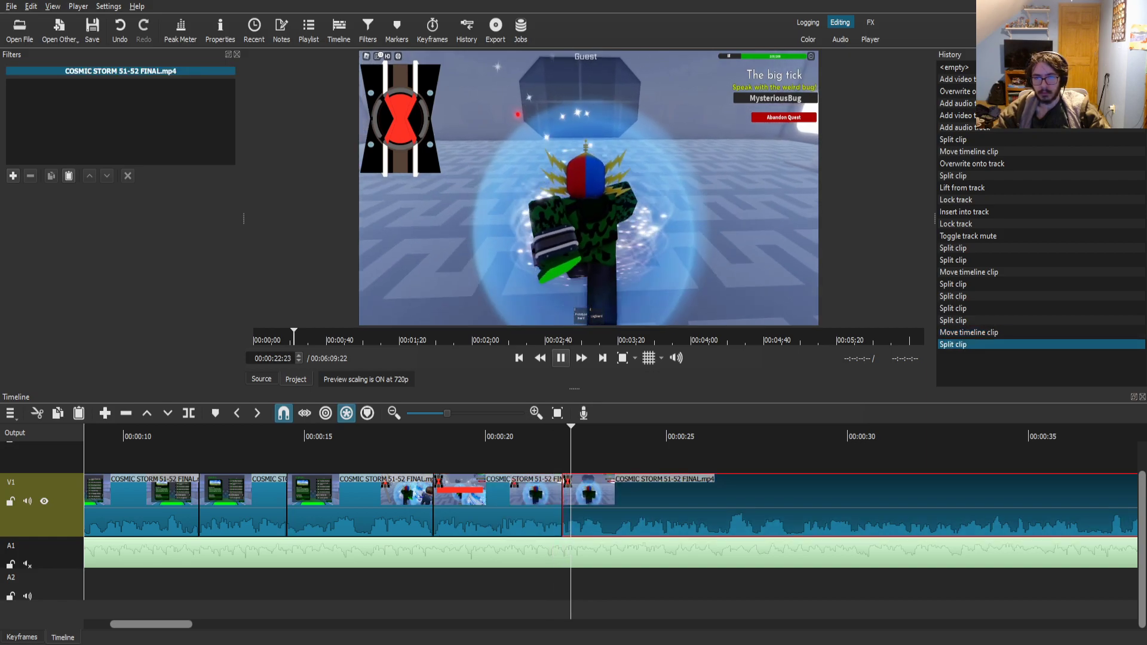
# - End the new clip at about 00:00:23 and remove the short piece after it by moving the remaining footage up
pyautogui.press('space')
pyautogui.press('s')
pyautogui.click(616, 507)
pyautogui.moveTo(604, 436); pyautogui.dragTo(616, 436)
pyautogui.press('s')
pyautogui.click(570, 436)
pyautogui.moveTo(644, 507); pyautogui.dragTo(633, 507)
pyautogui.click(582, 507)
pyautogui.click(574, 436)
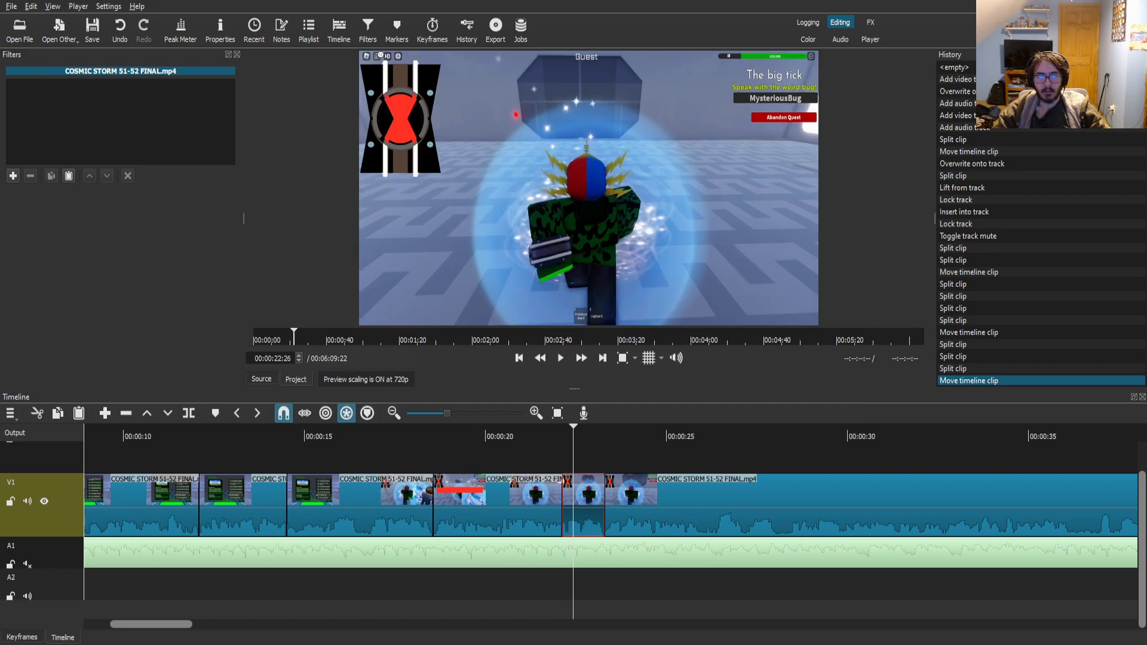
# - Add Size, Position & Rotate to the clip at 00:00:22:26, zoomed to 240% and framed on The big tick quest text
pyautogui.click(12, 176)
pyautogui.write('siz')
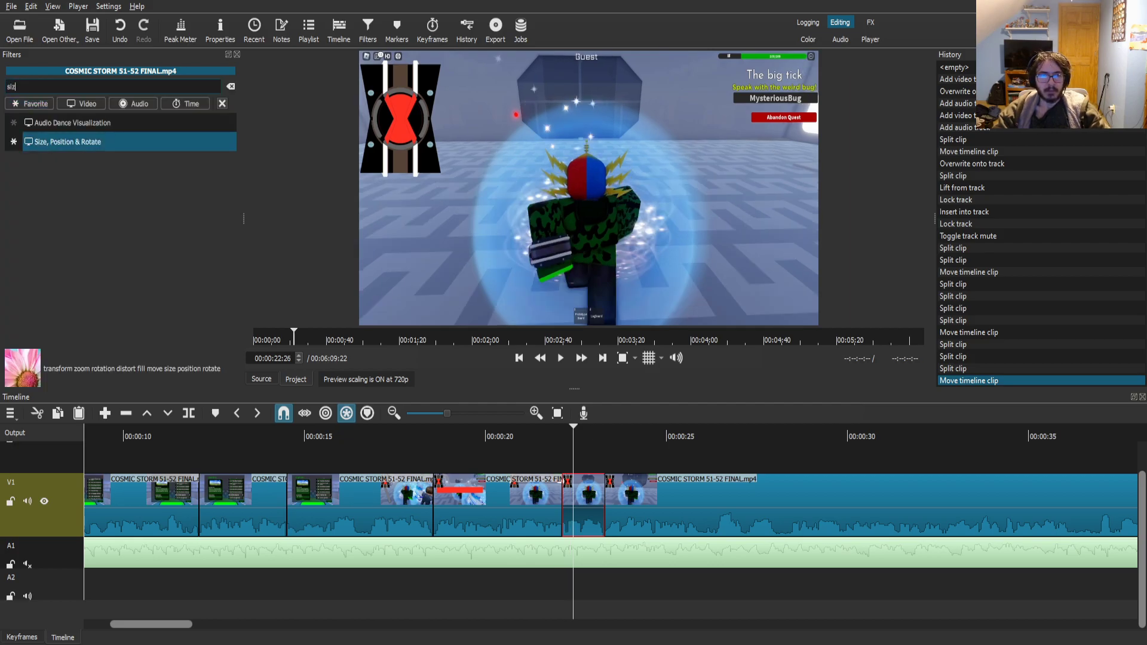
pyautogui.press('Return')
pyautogui.moveTo(589, 188); pyautogui.dragTo(261, 374)
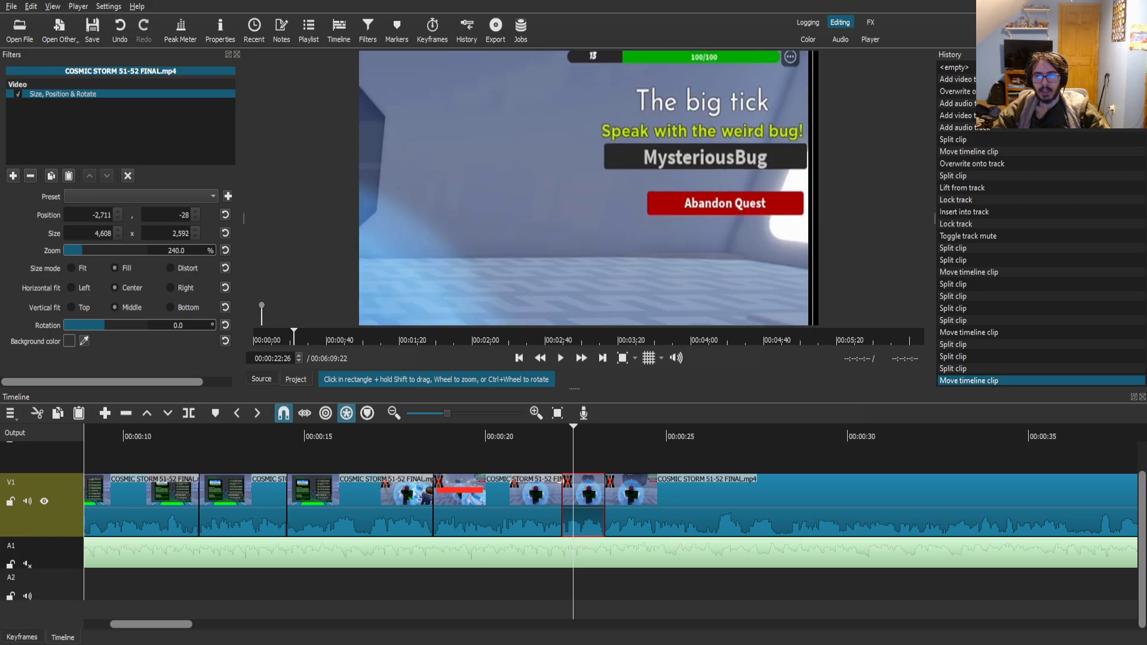
pyautogui.click(656, 503)
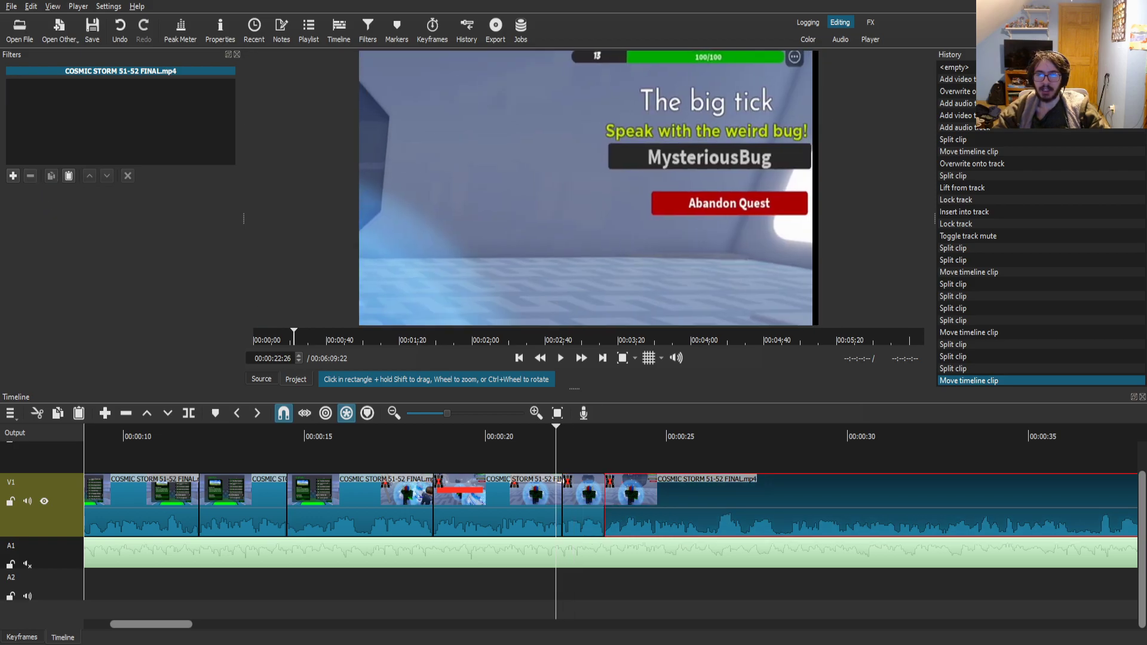
pyautogui.press('space')
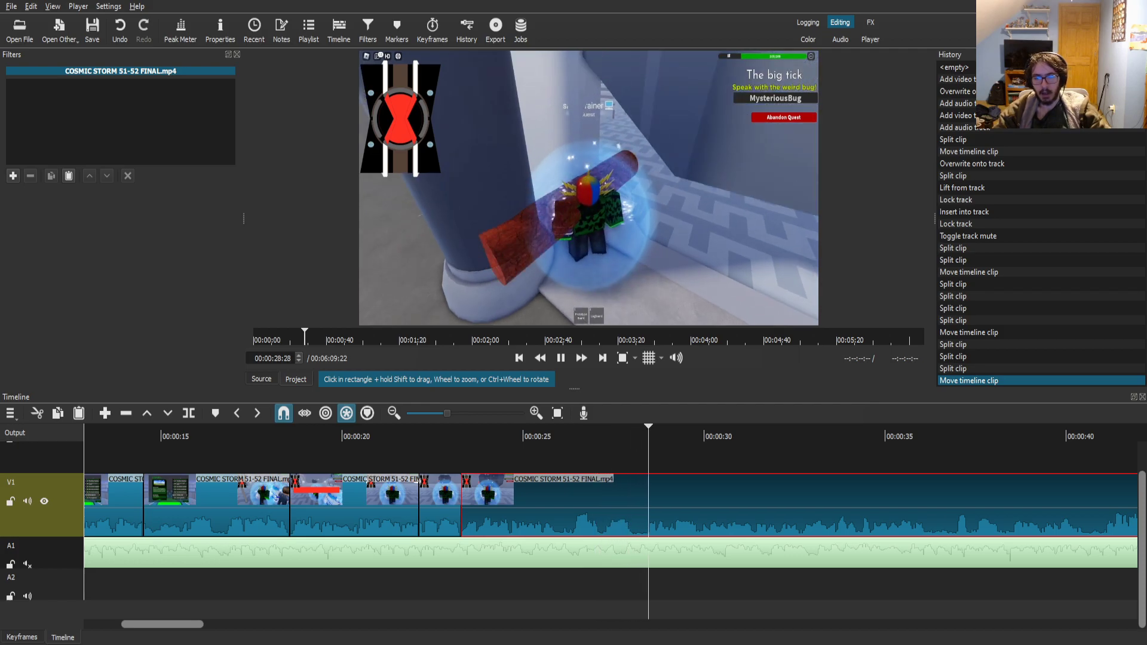
# - Cut out the gameplay between about 00:00:28 and 00:00:28:25 by moving the remainder over it, and preview the join
pyautogui.moveTo(641, 436); pyautogui.dragTo(646, 436)
pyautogui.press('s')
pyautogui.press('s')
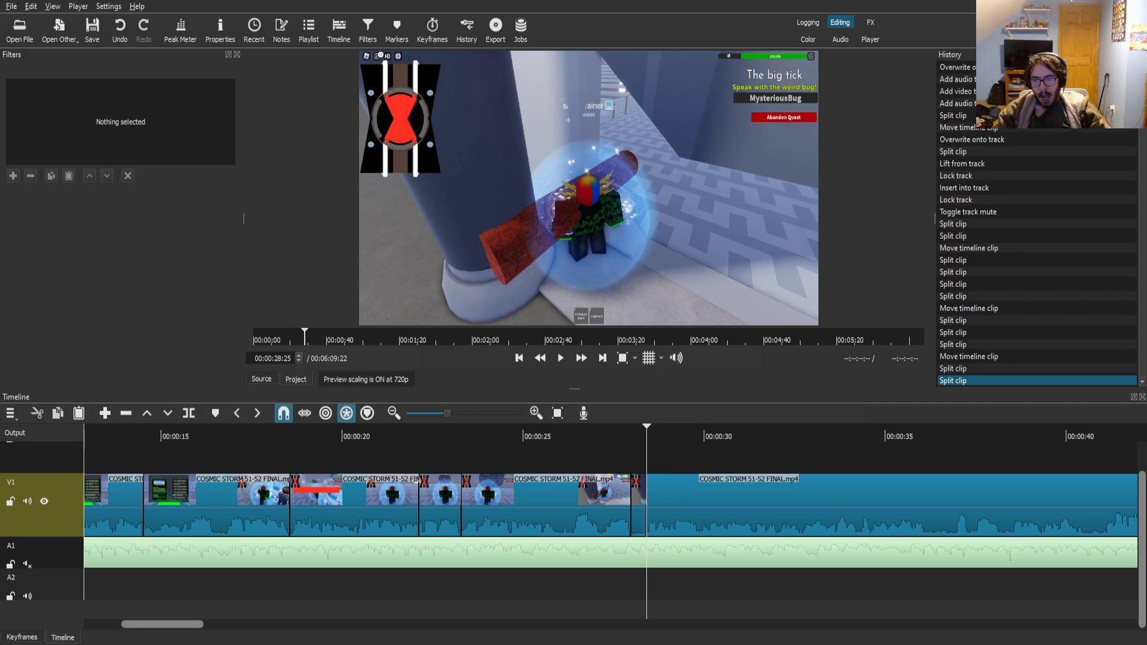
pyautogui.moveTo(734, 502); pyautogui.dragTo(717, 501)
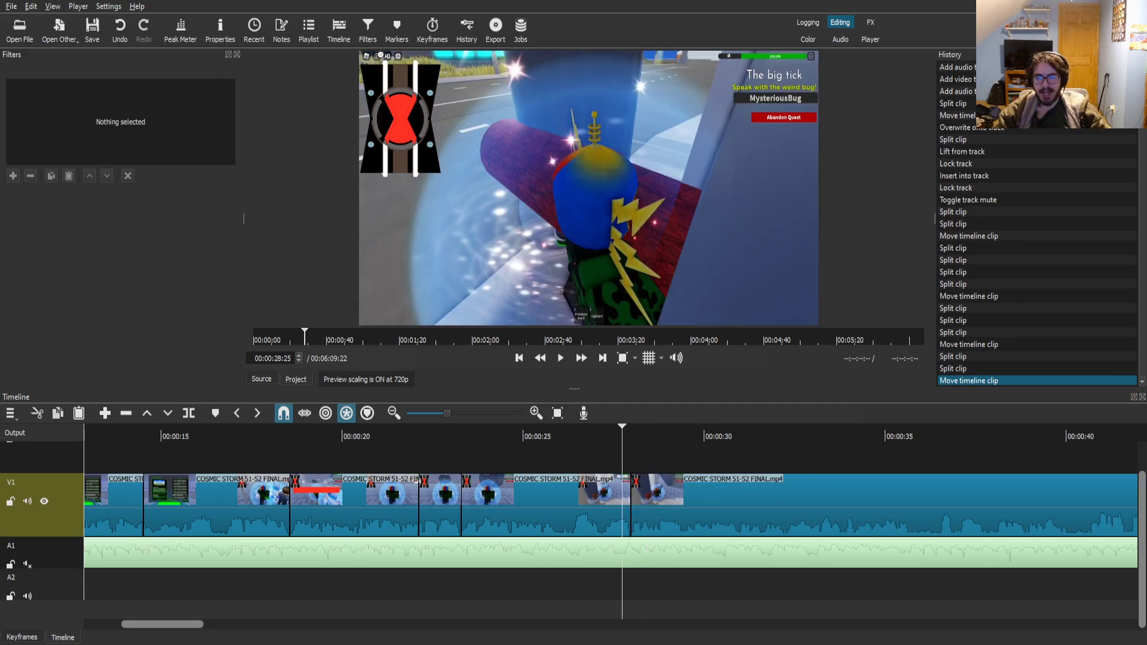
pyautogui.click(619, 436)
pyautogui.press('space')
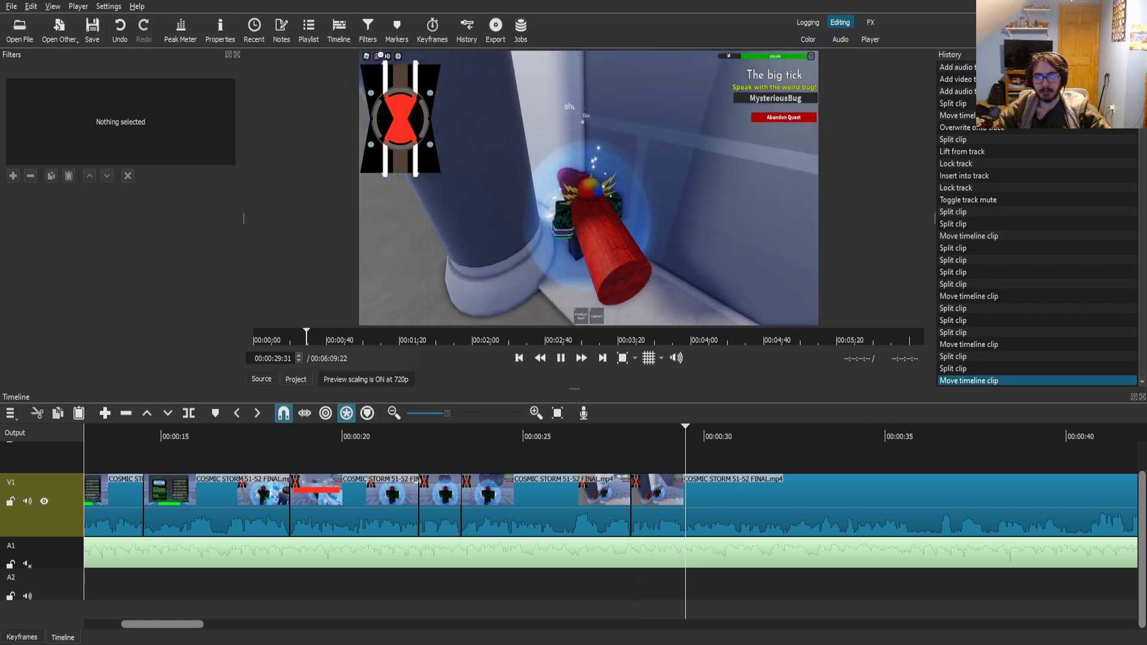
# - Split the gameplay at 00:00:35:43 and about 00:00:36:30, and move the remaining footage up over the piece between them
pyautogui.click(720, 502)
pyautogui.scroll(-3, 720, 502)
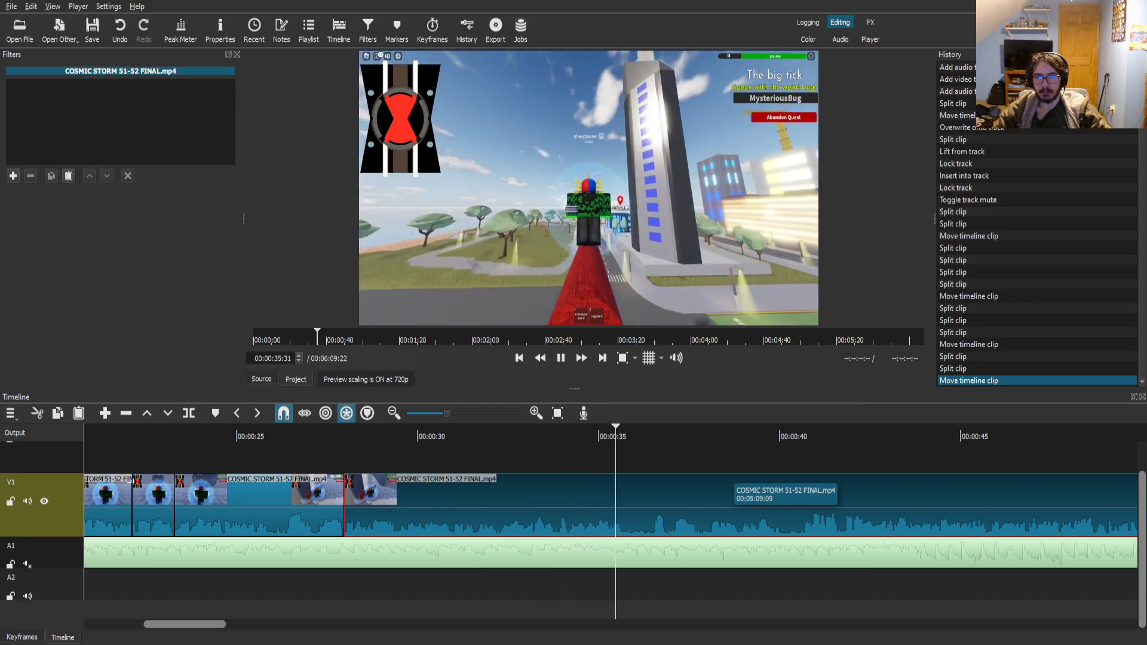
pyautogui.press('space')
pyautogui.moveTo(595, 436); pyautogui.dragTo(588, 436)
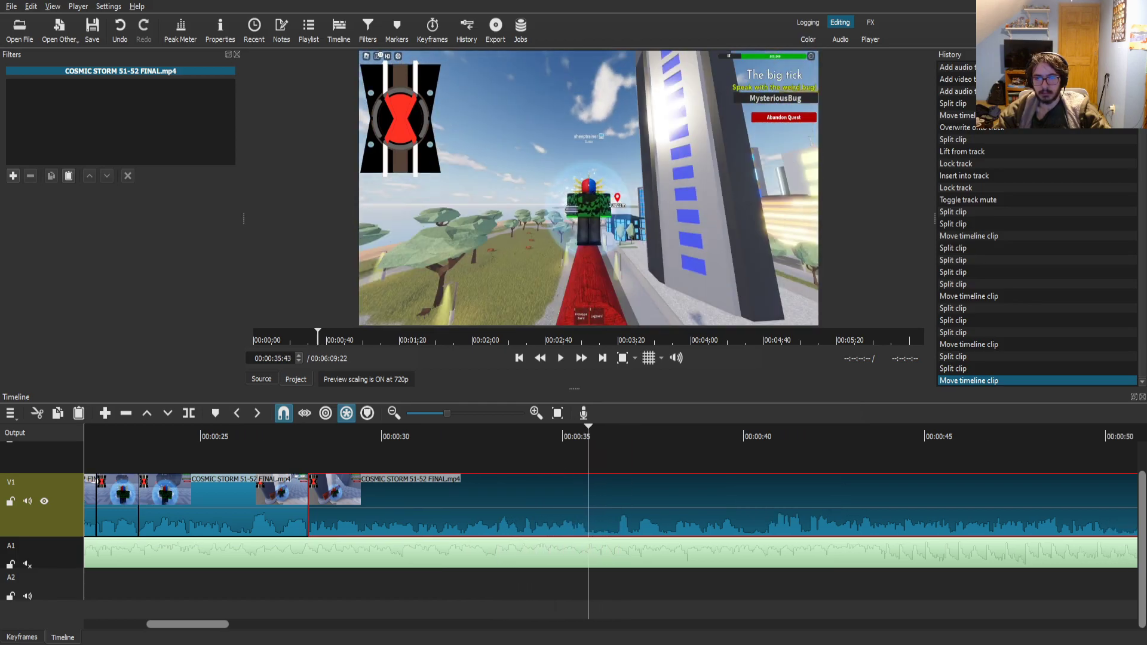
pyautogui.press('s')
pyautogui.click(616, 436)
pyautogui.press('s')
pyautogui.moveTo(694, 511); pyautogui.dragTo(664, 510)
# - Replay the clip before the last cut and split it at 00:00:33:16
pyautogui.click(431, 508)
pyautogui.press('space')
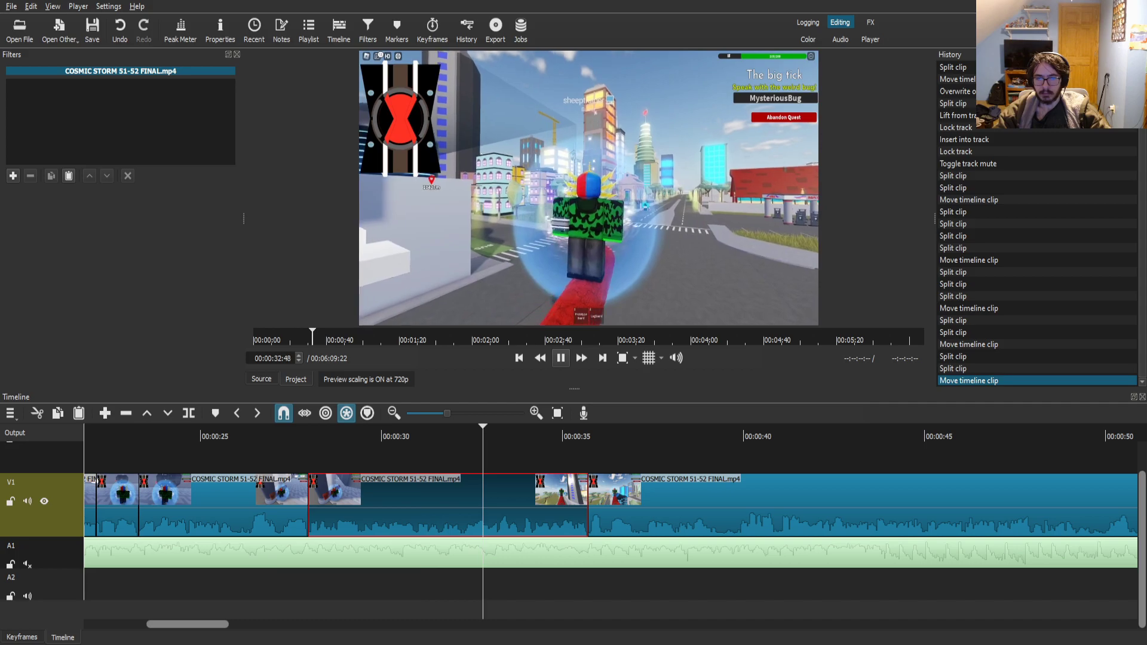
pyautogui.click(514, 433)
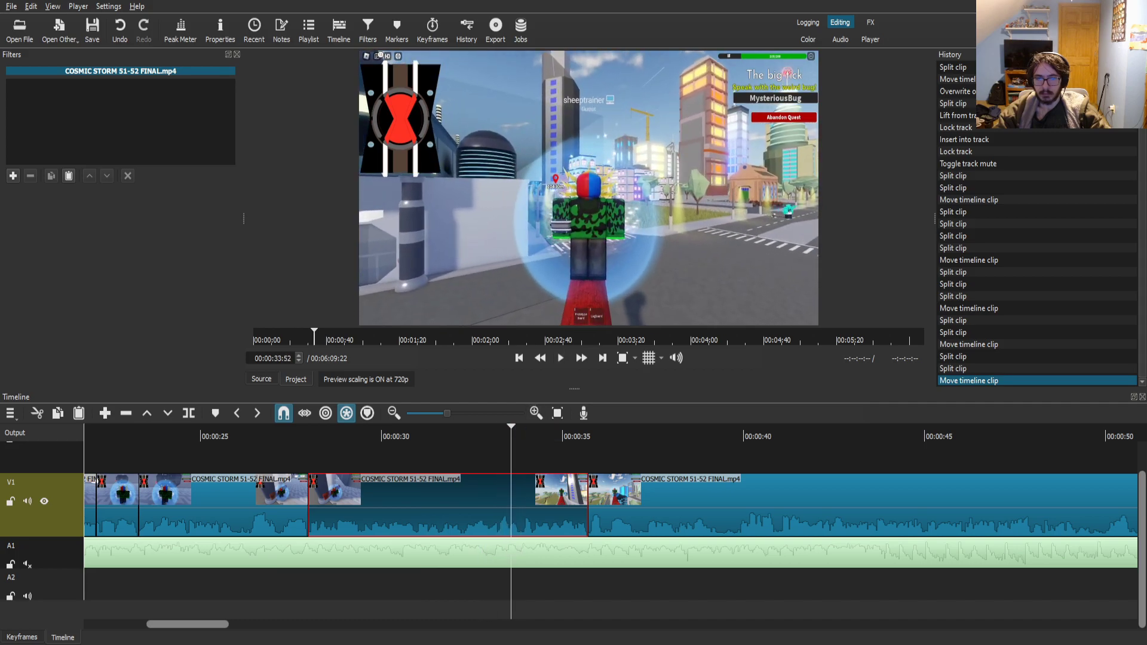
pyautogui.moveTo(484, 432); pyautogui.dragTo(482, 433)
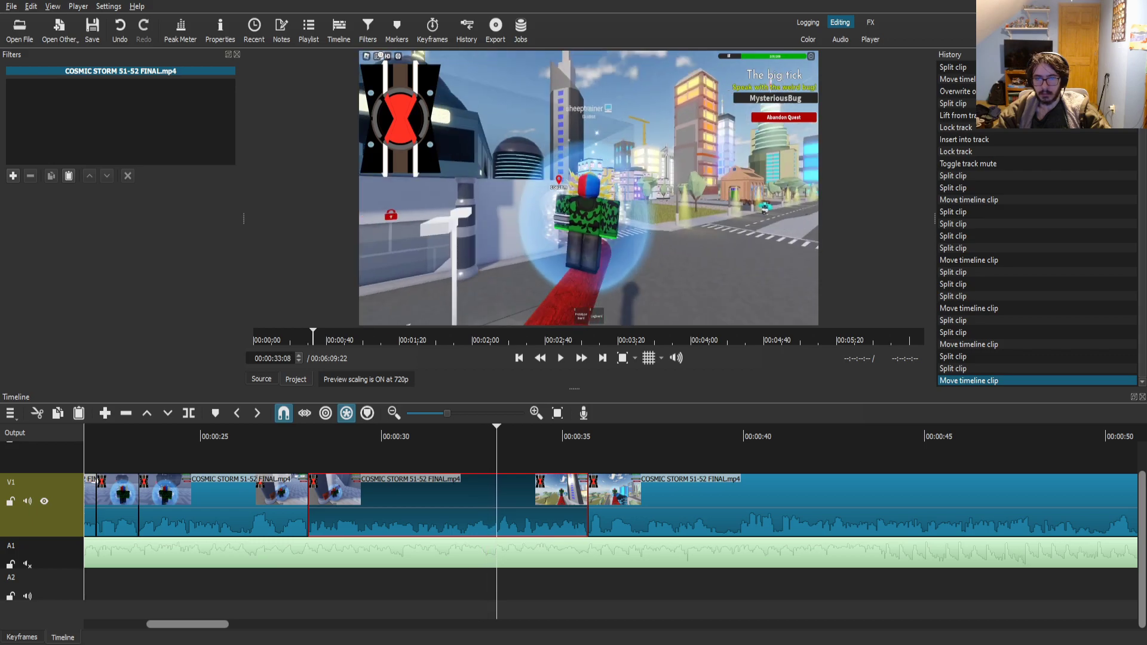
pyautogui.press('s')
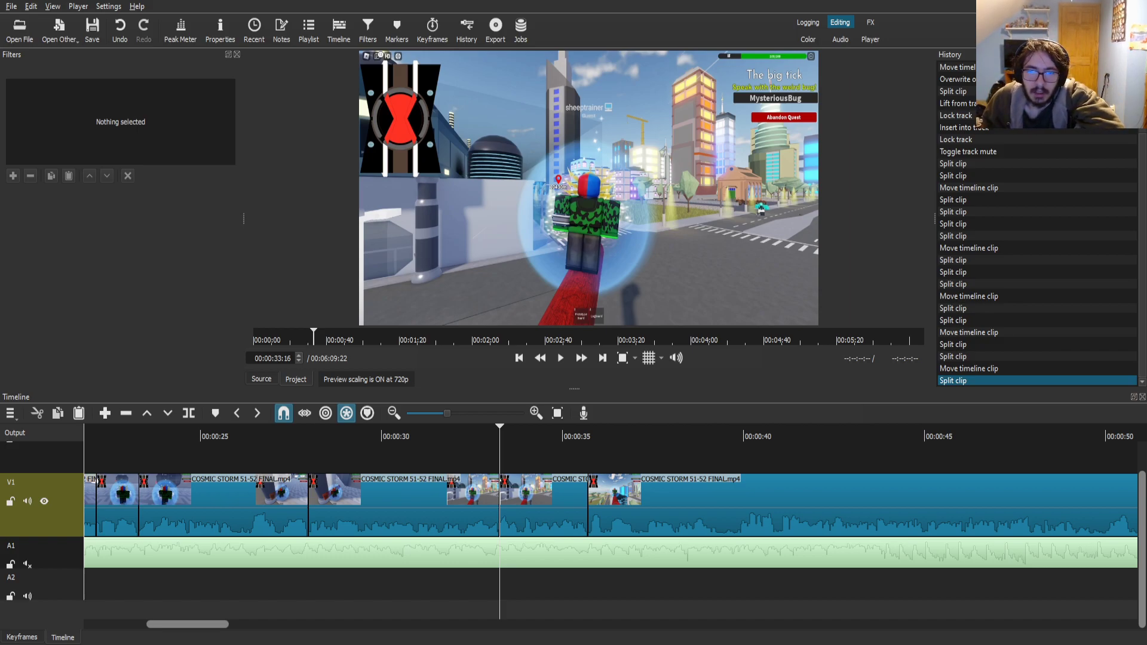
# - Place bruh with extra reverb.mp4 on track A2 at 00:00:33:16 and remove its opening up to 00:00:33:31
pyautogui.moveTo(589, 188); pyautogui.dragTo(502, 584)
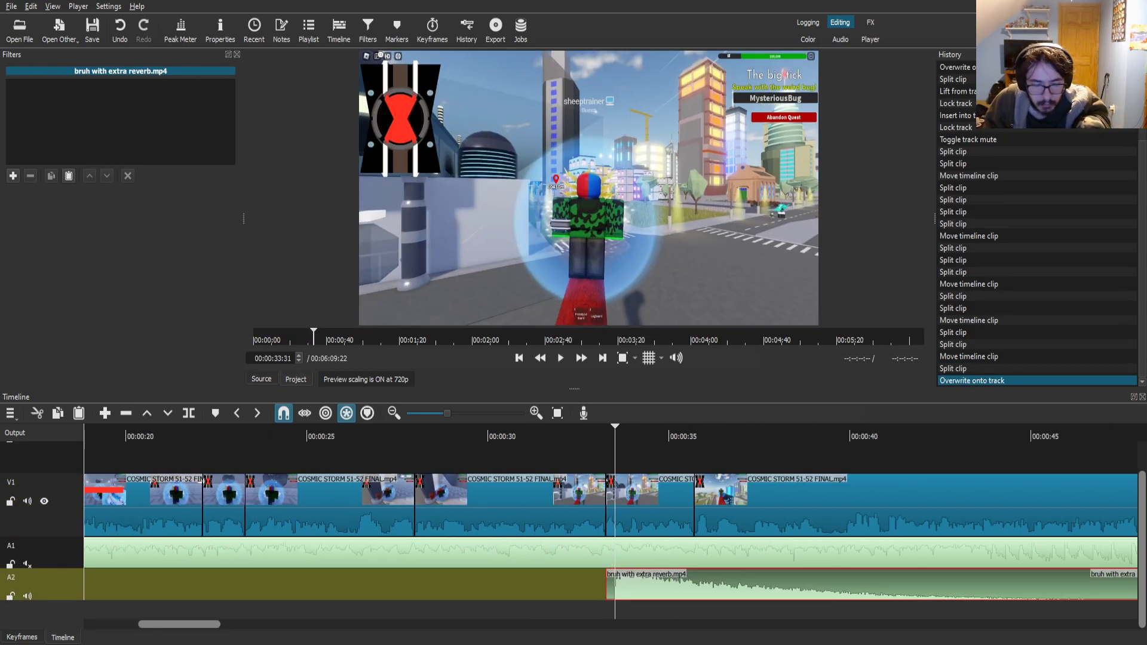
pyautogui.press('s')
pyautogui.moveTo(703, 585); pyautogui.dragTo(693, 585)
# - Preview the clip above the bruh sound and split it at about 00:00:35:05
pyautogui.click(668, 511)
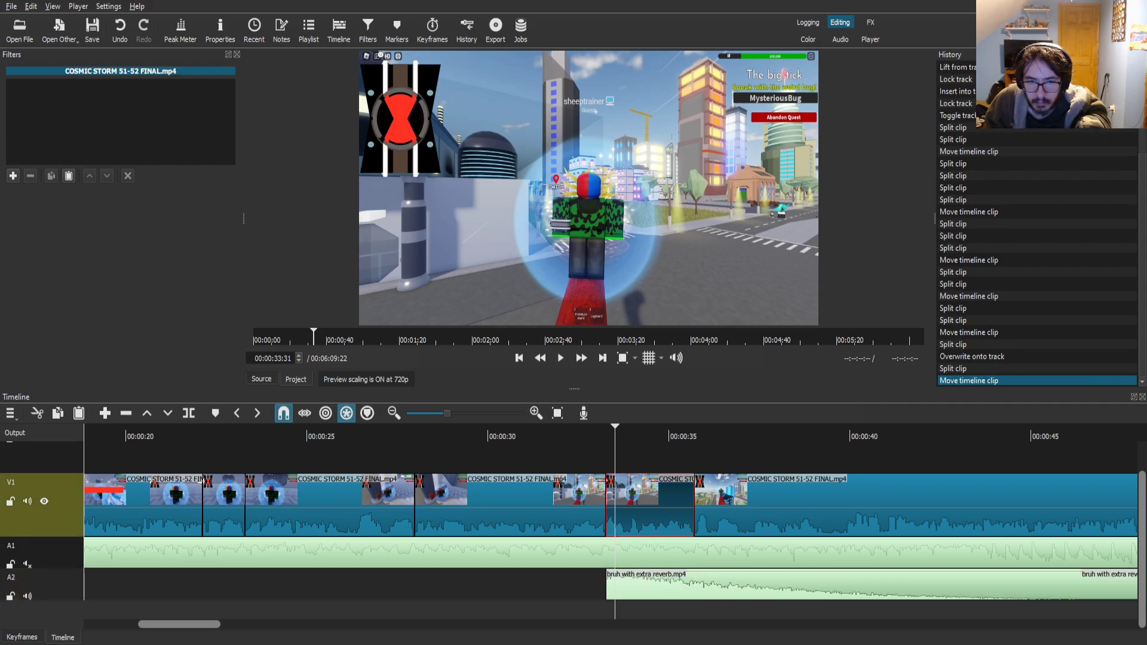
pyautogui.press('space')
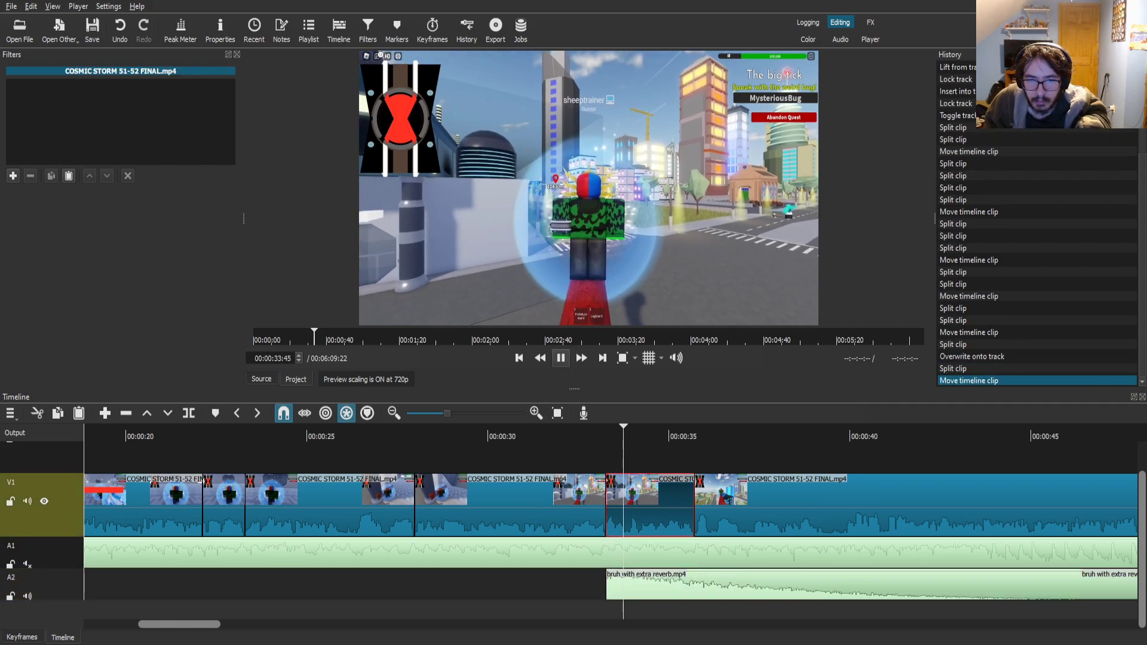
pyautogui.press('space')
pyautogui.moveTo(660, 436); pyautogui.dragTo(672, 436)
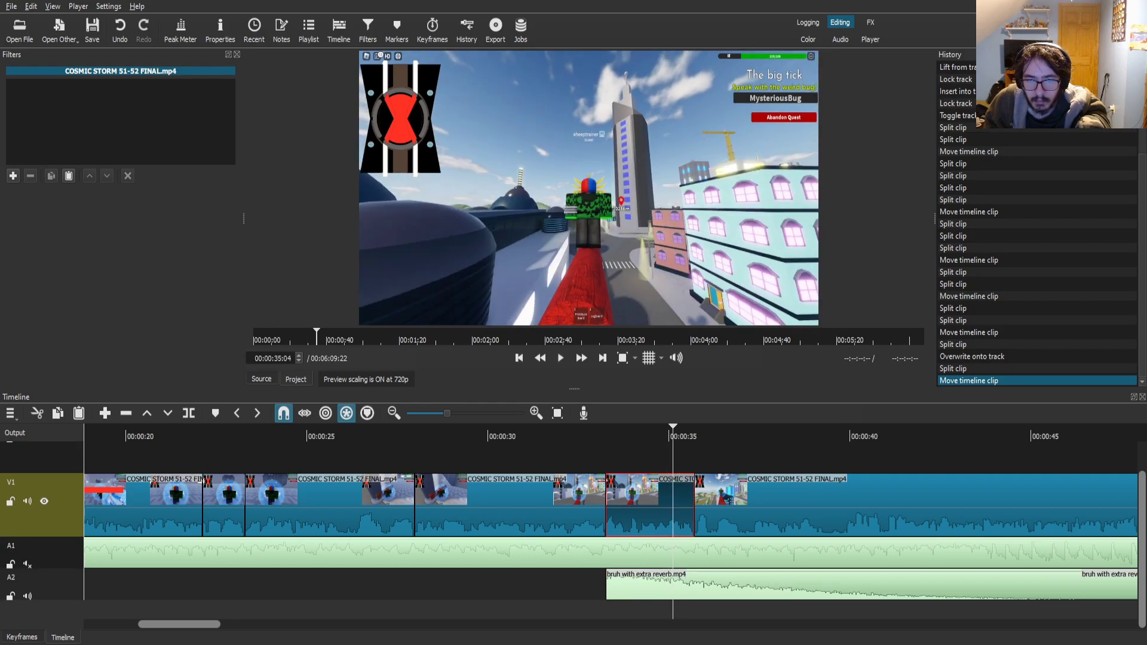
pyautogui.press('Right')
pyautogui.press('Right')
pyautogui.press('Right')
pyautogui.press('Right')
pyautogui.press('Right')
pyautogui.press('Right')
pyautogui.press('Right')
pyautogui.press('Right')
pyautogui.press('Right')
pyautogui.press('Right')
pyautogui.press('Right')
pyautogui.press('Right')
pyautogui.press('Left')
pyautogui.press('Left')
pyautogui.press('Left')
pyautogui.press('Left')
pyautogui.press('Left')
pyautogui.press('Left')
pyautogui.press('Left')
pyautogui.press('Left')
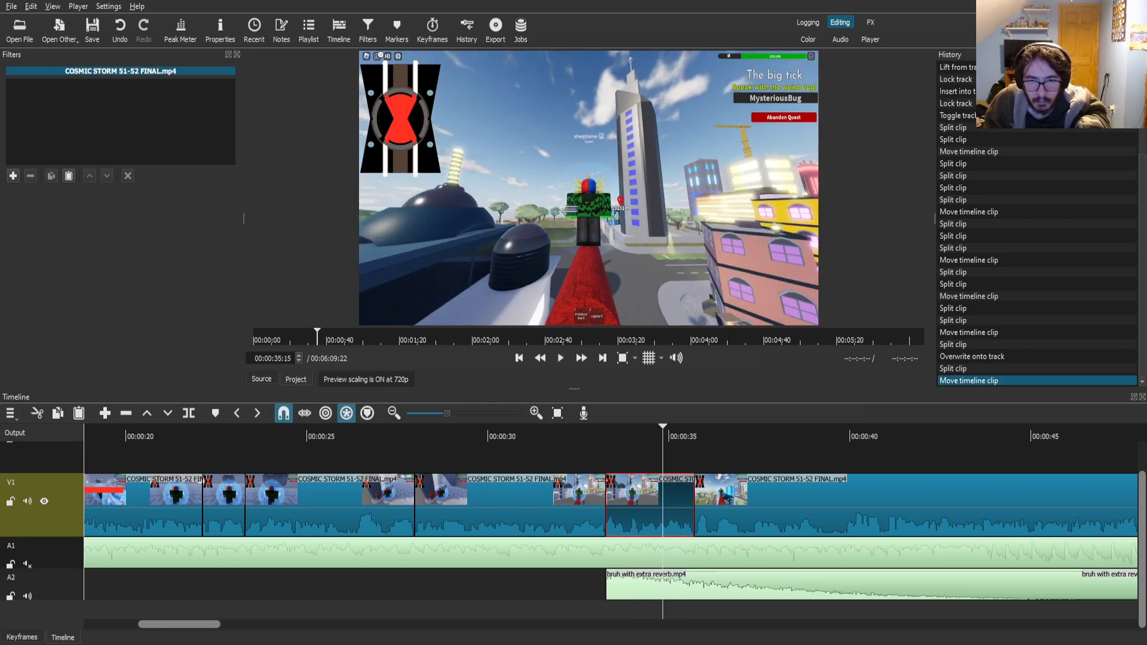
pyautogui.press('Right')
pyautogui.press('Right')
pyautogui.press('Right')
pyautogui.press('Right')
pyautogui.press('Right')
pyautogui.press('Right')
pyautogui.press('s')
# - Add Size, Position & Rotate to the clip above the start of the bruh sound, zoomed to 190%, and scrub to its end
pyautogui.press('pageup')
pyautogui.write('fsiz')
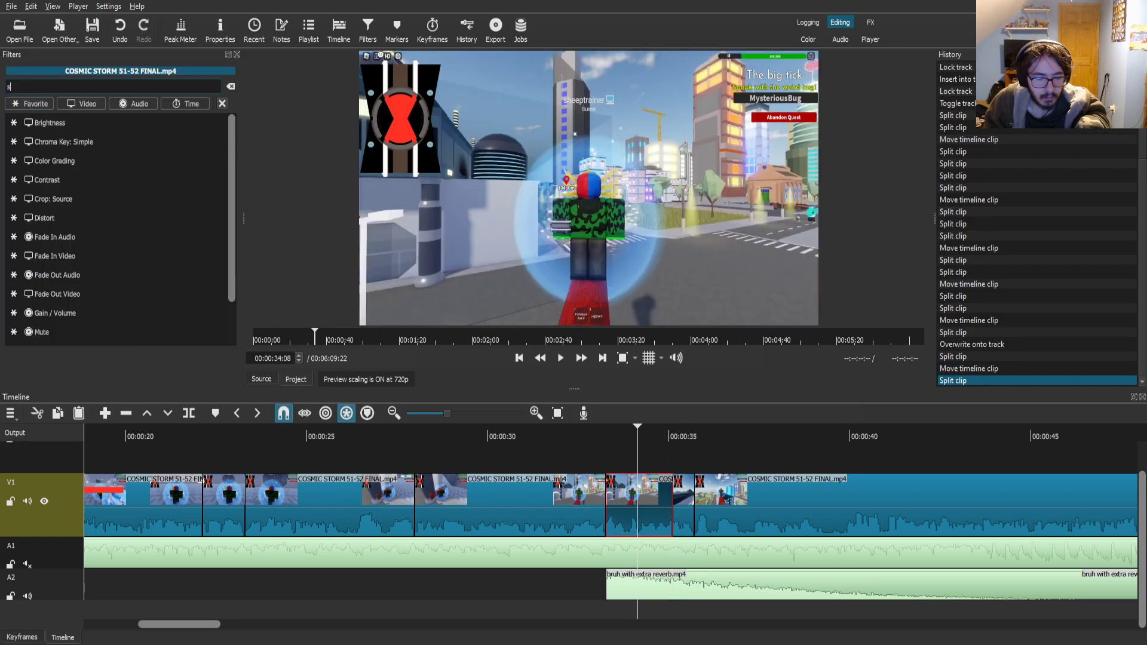
pyautogui.press('Return')
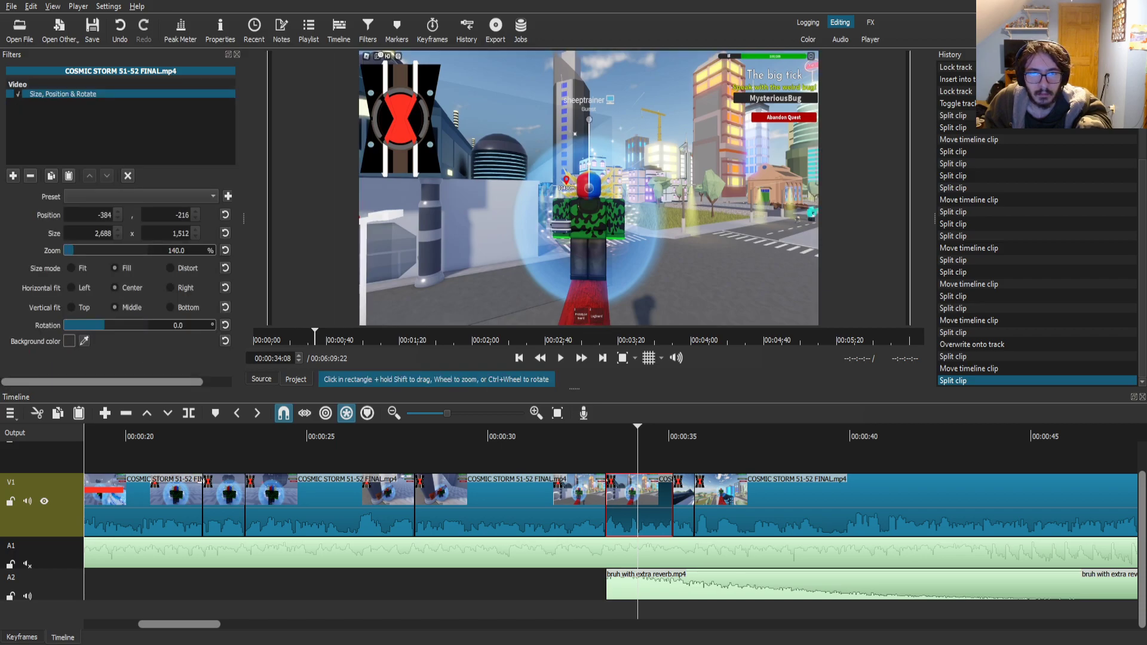
pyautogui.scroll(9, 588, 188)
pyautogui.moveTo(637, 436); pyautogui.dragTo(668, 436)
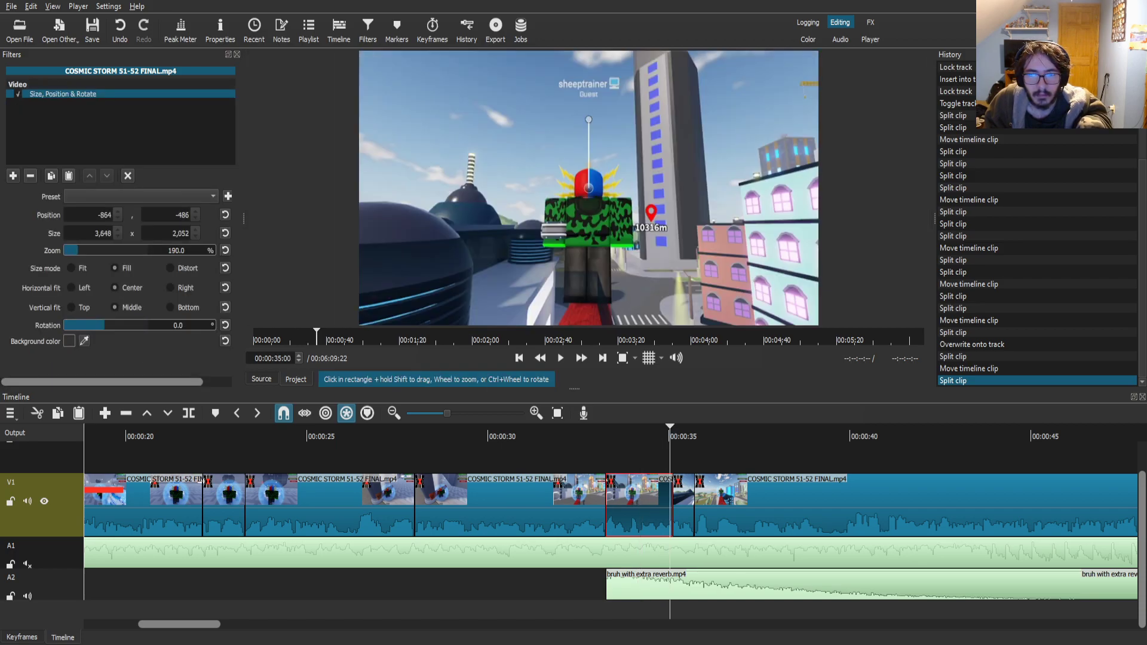
pyautogui.press('Right')
pyautogui.press('Right')
# - Add Gain / Volume to bruh with extra reverb.mp4 at -10.0 dB and play the section back
pyautogui.click(651, 587)
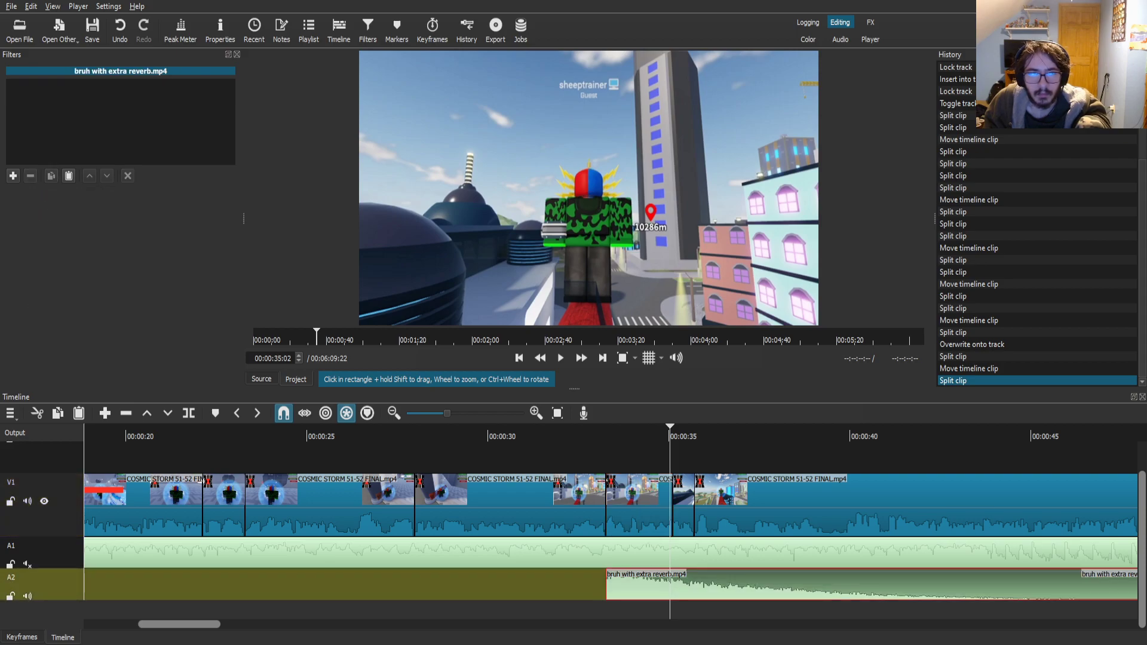
pyautogui.click(13, 176)
pyautogui.write('ga')
pyautogui.press('Return')
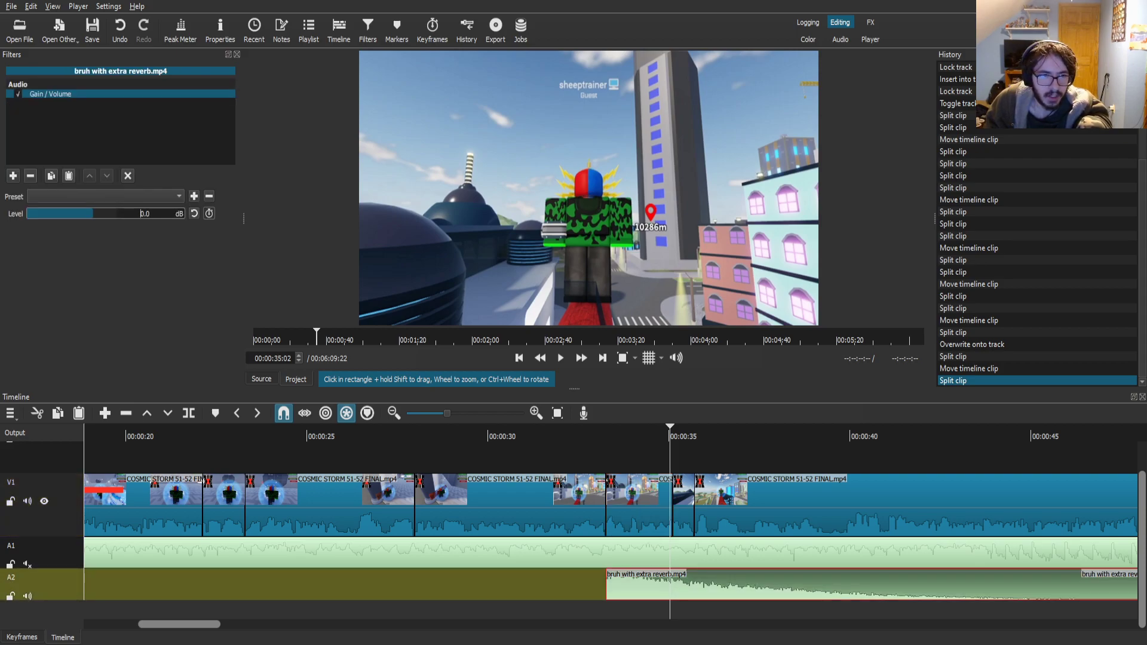
pyautogui.write('-1')
pyautogui.moveTo(671, 428); pyautogui.dragTo(600, 428)
pyautogui.click(560, 358)
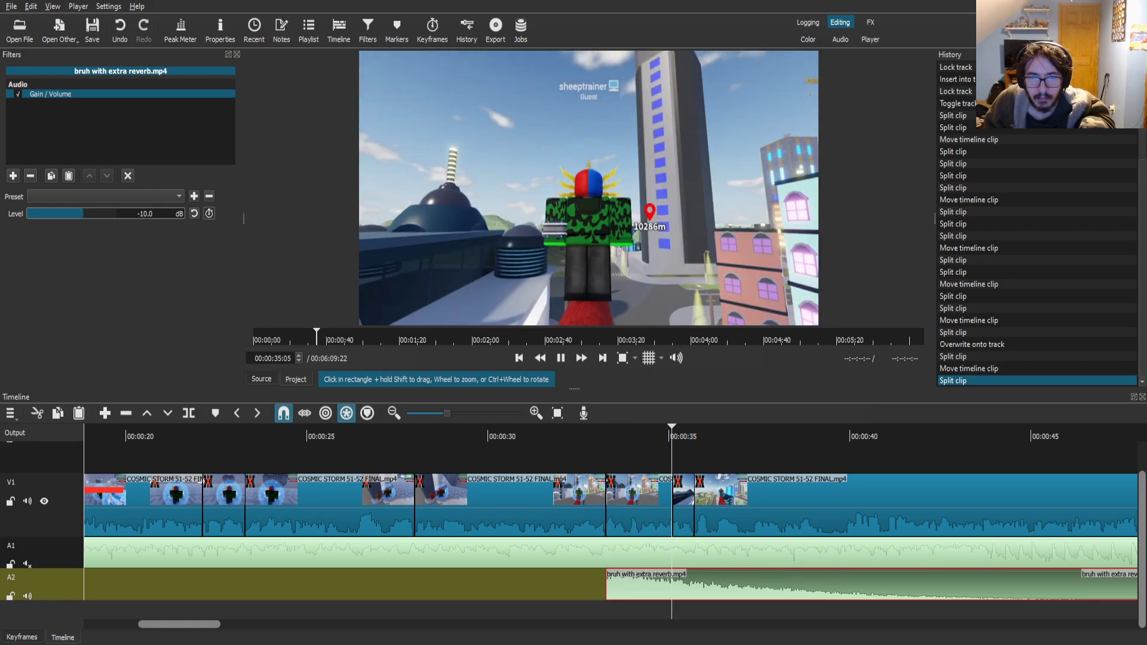
# - Play the following gameplay through to about 00:00:56 and save the project
pyautogui.click(830, 508)
pyautogui.scroll(-1, 830, 508)
pyautogui.scroll(-6, 830, 508)
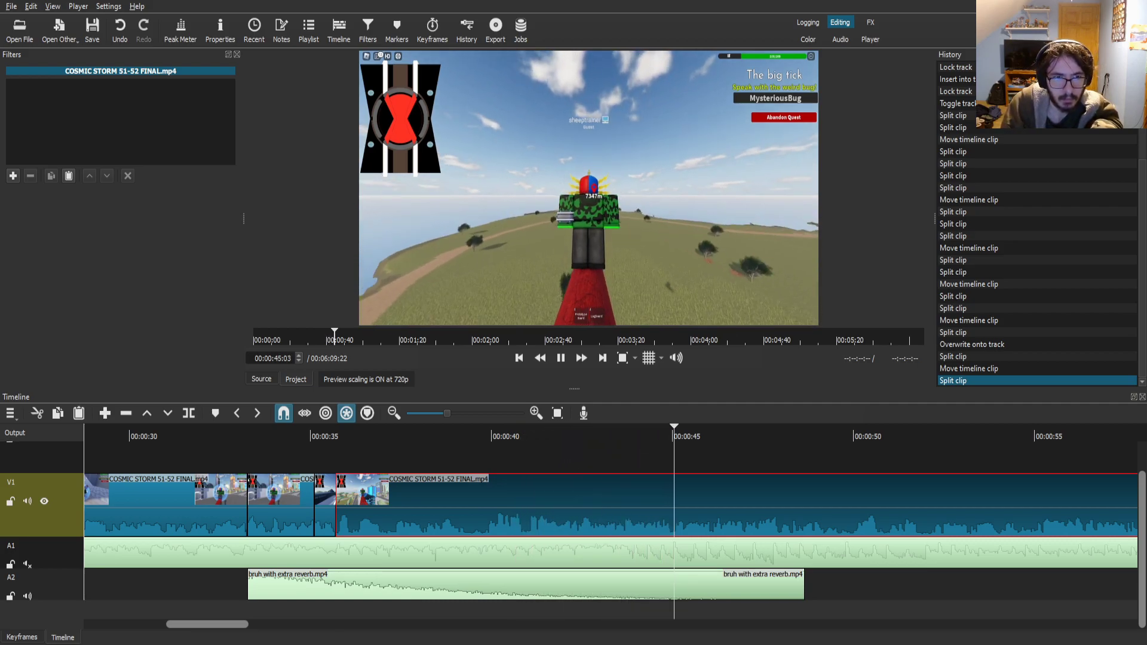
pyautogui.hotkey('ctrl', 's')
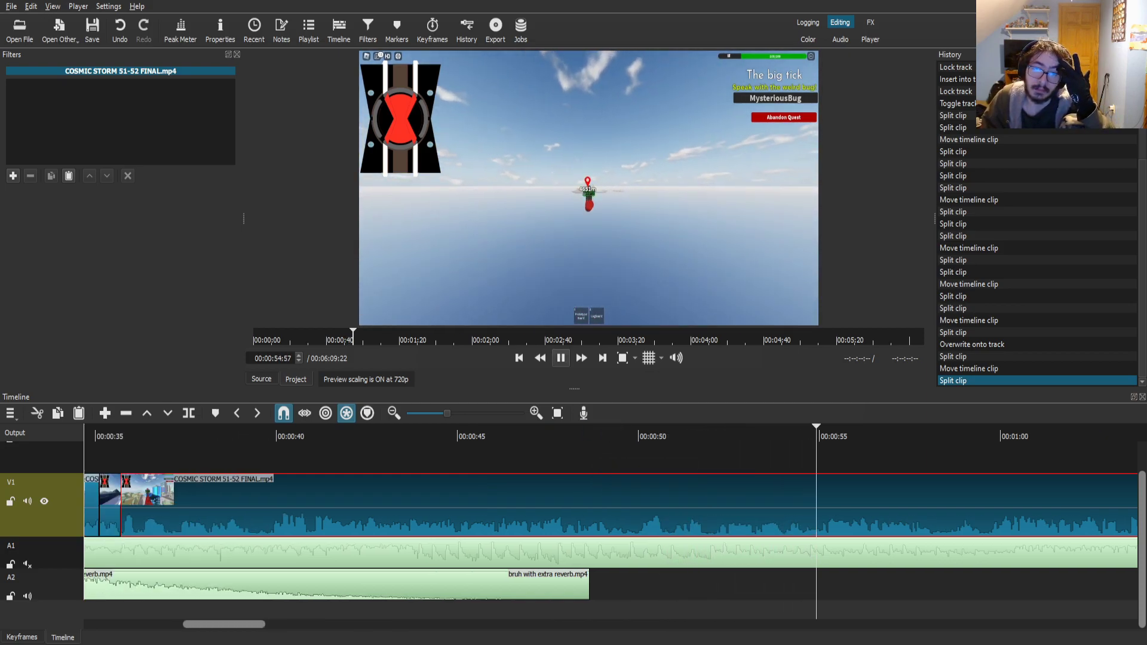
pyautogui.press('space')
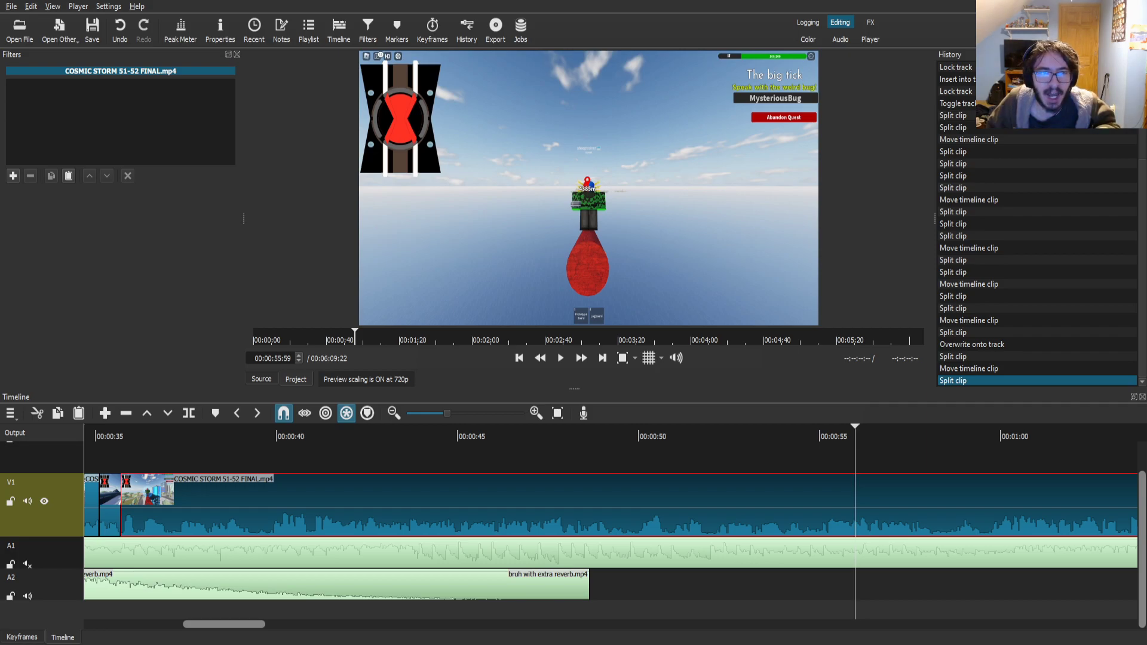
# - Isolate the gameplay from about 00:00:47:21 to 00:00:49:36 as its own clip by splitting at both points
pyautogui.moveTo(557, 436); pyautogui.dragTo(412, 436)
pyautogui.press('space')
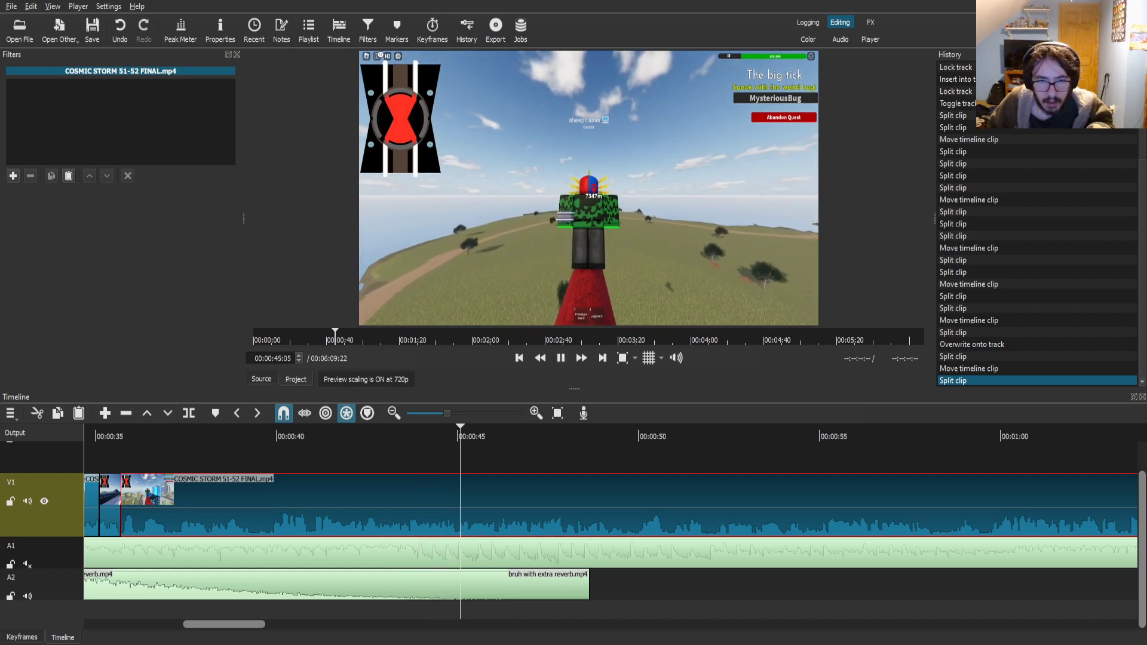
pyautogui.moveTo(532, 436); pyautogui.dragTo(539, 436)
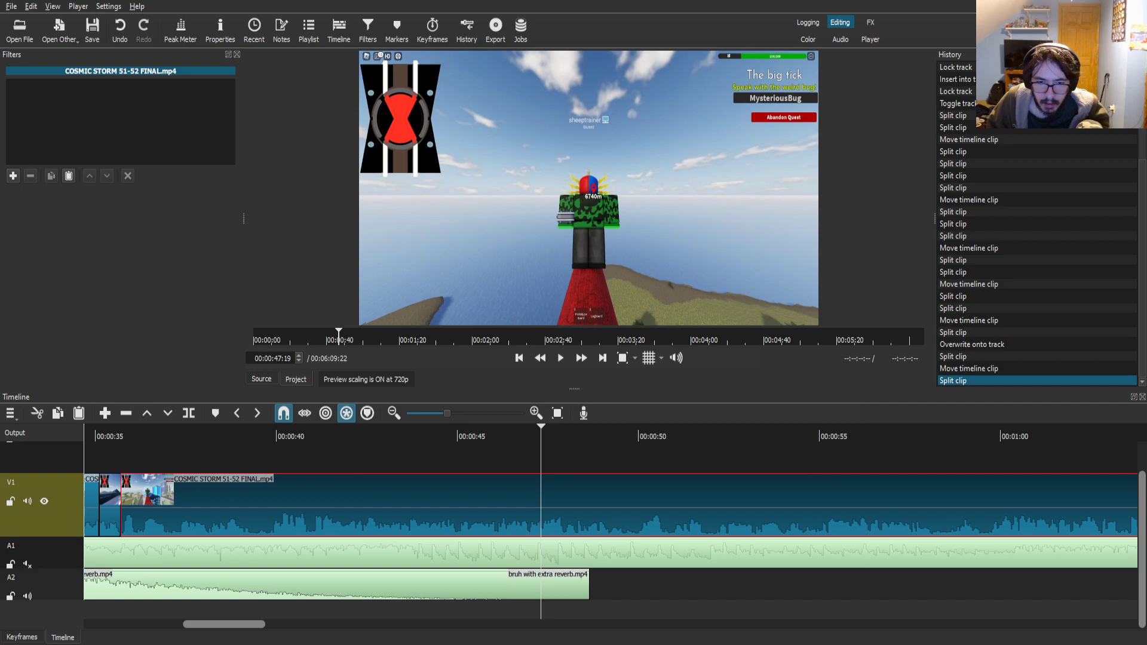
pyautogui.press('s')
pyautogui.press('space')
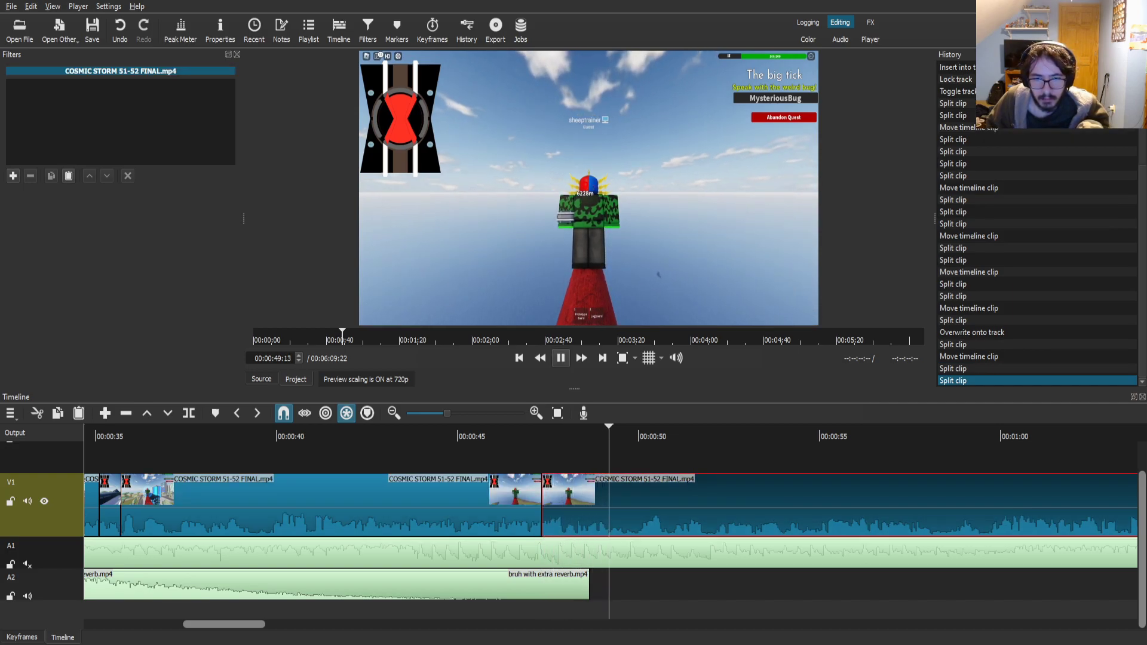
pyautogui.press('space')
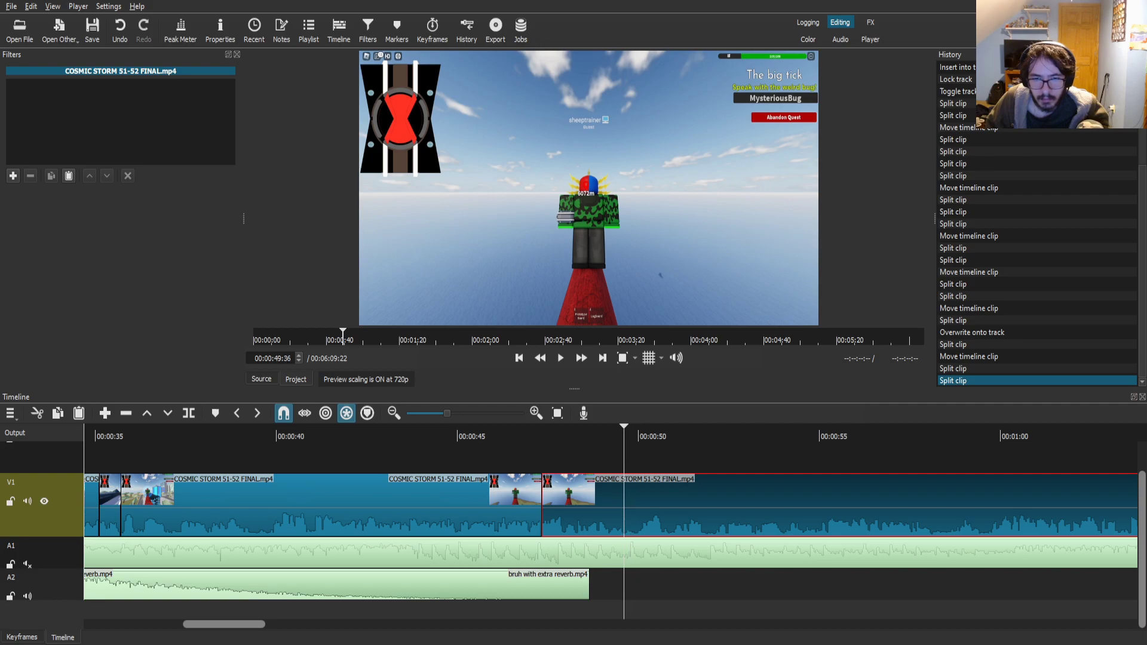
pyautogui.press('s')
# - Cut out the gameplay from 00:00:49:36 to 00:00:50:03 by moving the remaining footage over it
pyautogui.press('space')
pyautogui.press('space')
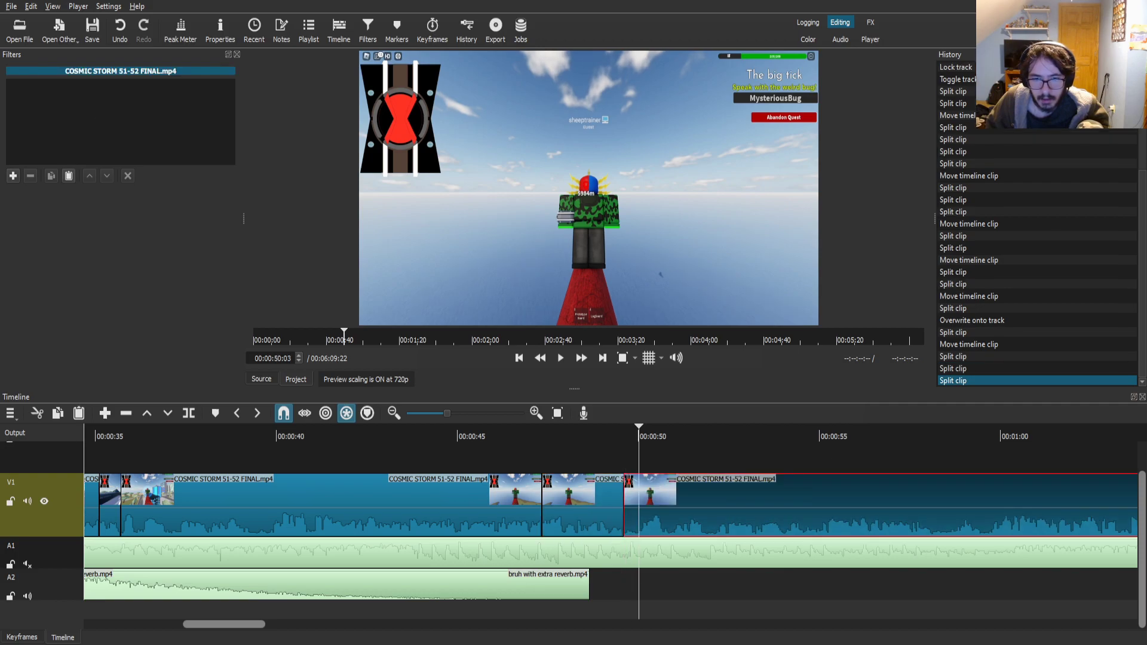
pyautogui.press('s')
pyautogui.moveTo(681, 490); pyautogui.dragTo(666, 490)
# - Place Cool.png on the track above V1 at 00:00:47:21 and trim its end to match the isolated clip below
pyautogui.click(580, 436)
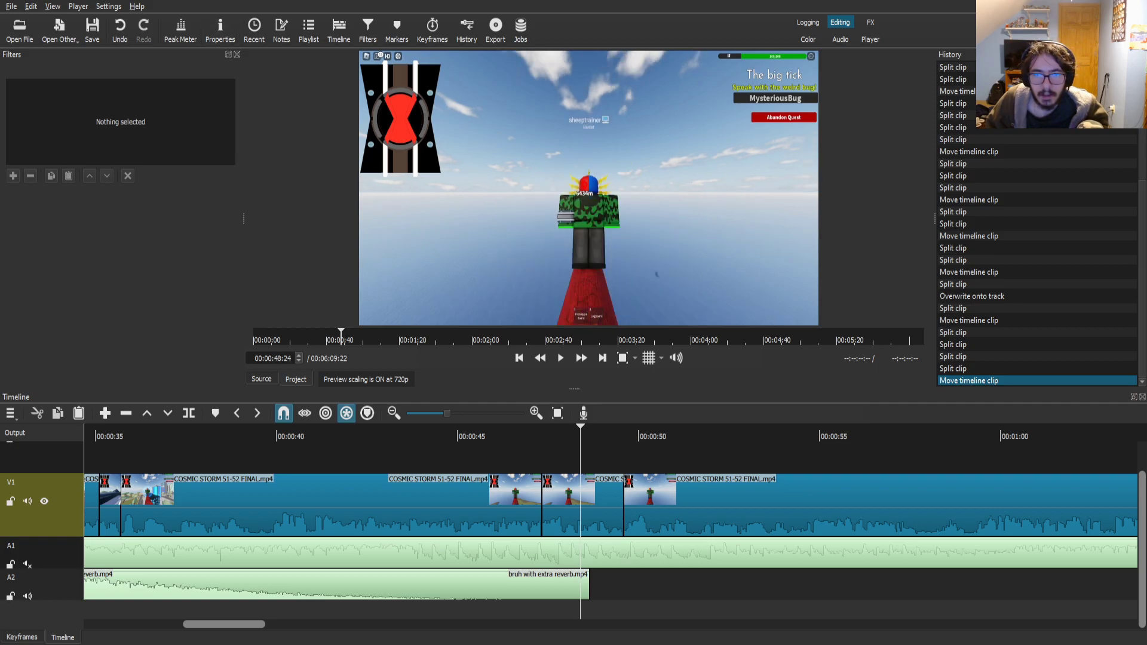
pyautogui.moveTo(589, 227); pyautogui.dragTo(544, 457)
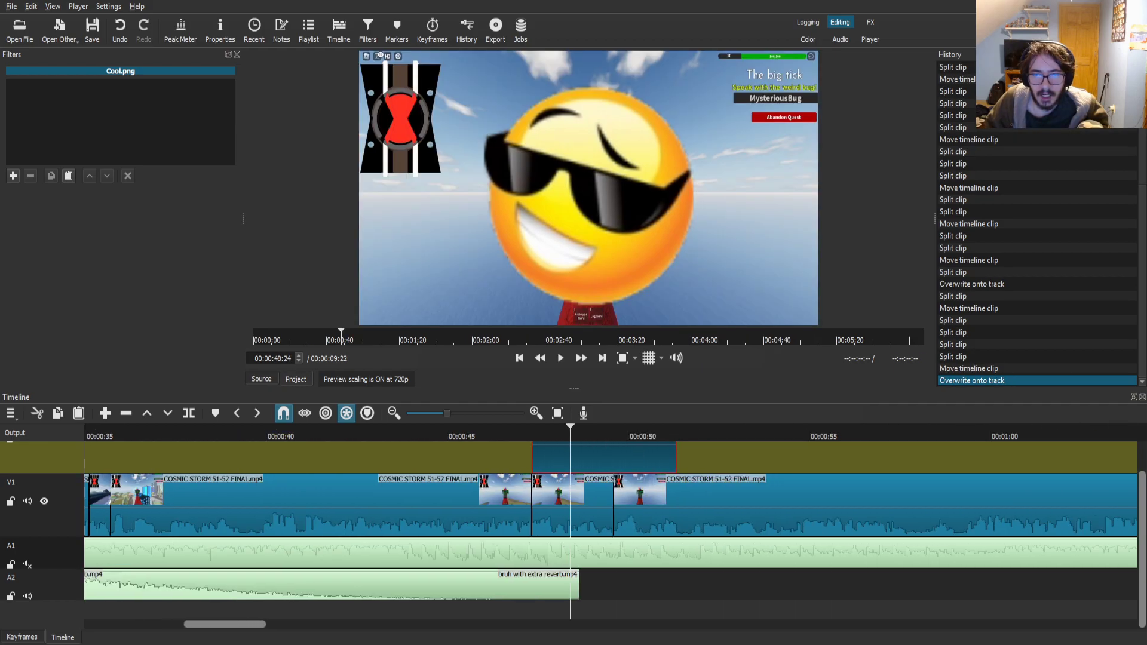
pyautogui.hotkey('alt', 'Left')
pyautogui.moveTo(676, 457); pyautogui.dragTo(614, 457)
# - Add a Size, Position & Rotate filter to the Cool.png overlay
pyautogui.click(13, 175)
pyautogui.write('siz')
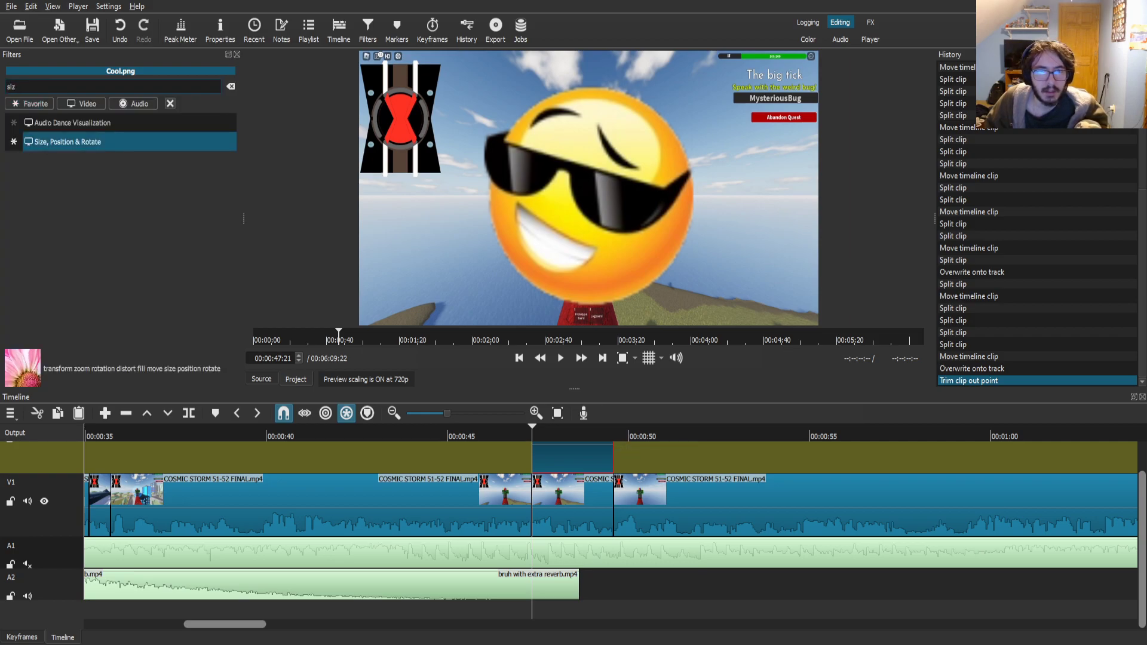
pyautogui.press('Return')
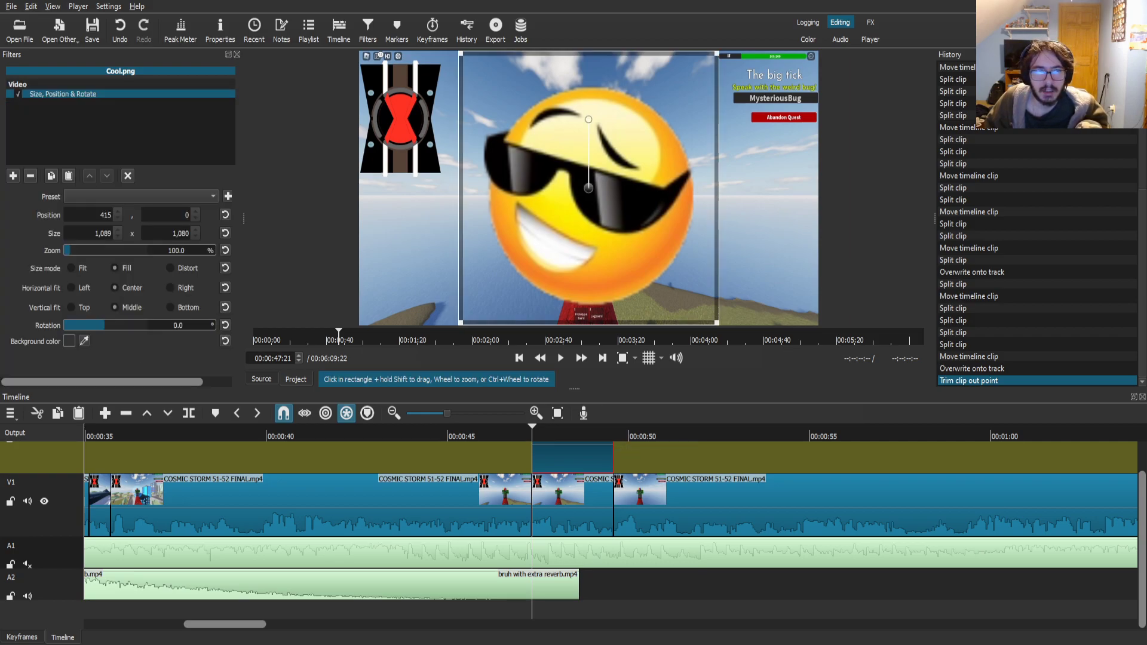
# - Add a Text: Simple filter to the Cool.png overlay reading Cosmic, Storm and Devs on three separate lines
pyautogui.click(13, 176)
pyautogui.write('tex')
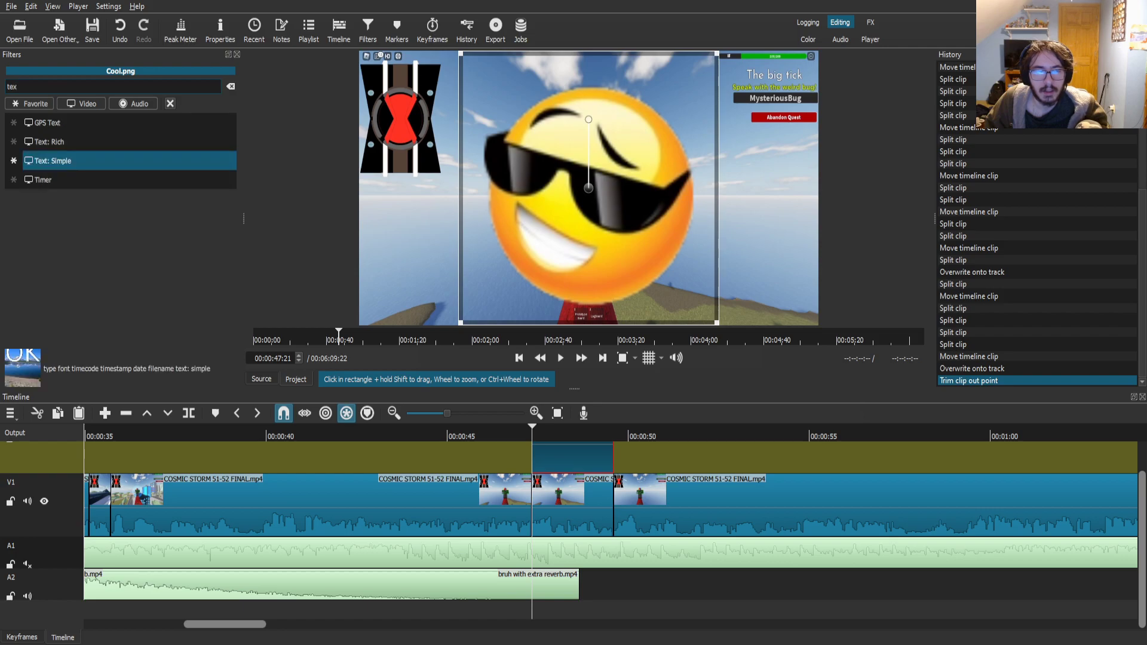
pyautogui.press('Return')
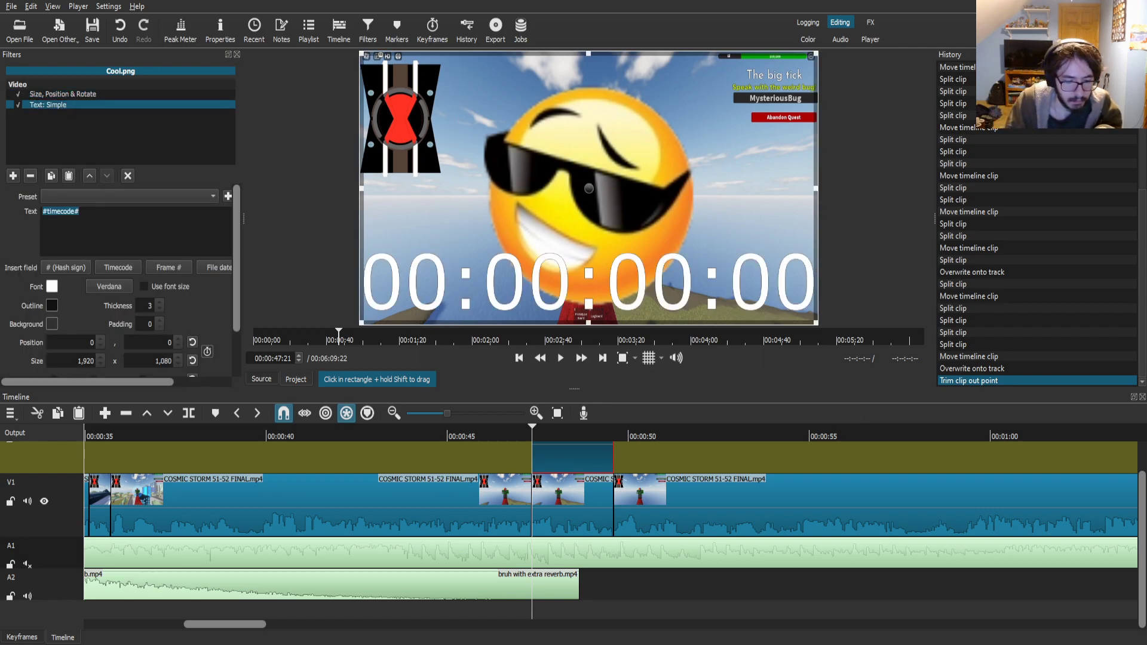
pyautogui.write('Cosmic')
pyautogui.press('Return')
pyautogui.write('Storm Devs')
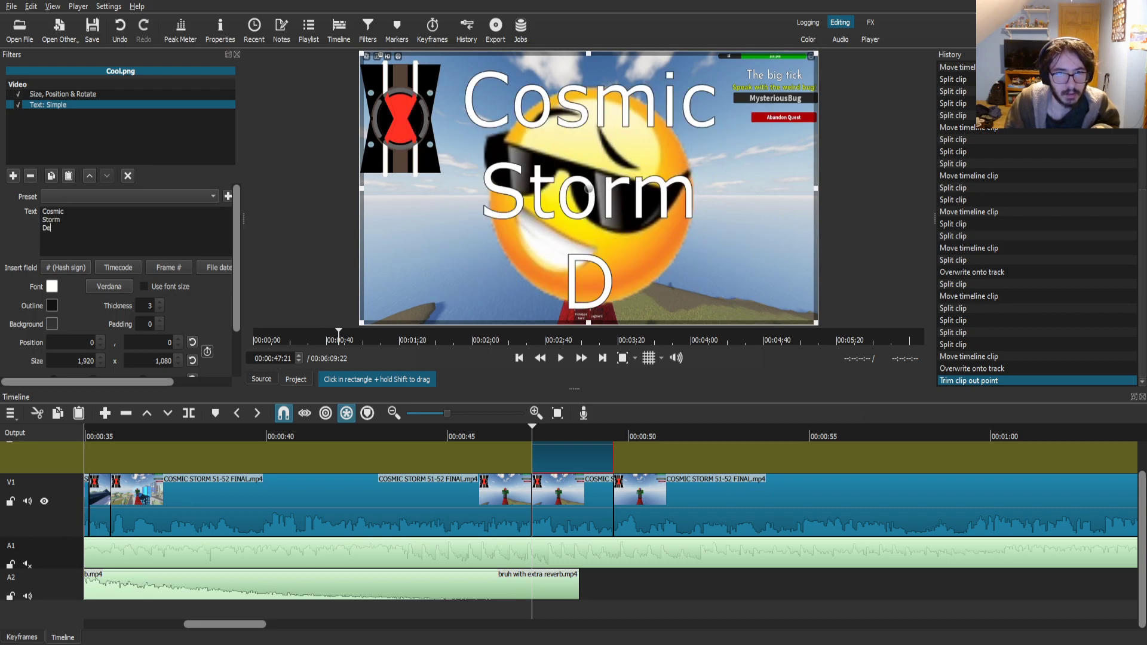
# - Thicken the outline of the Cosmic Storm Devs caption, then shrink its text frame and reposition it over the emoji
pyautogui.scroll(11, 149, 305)
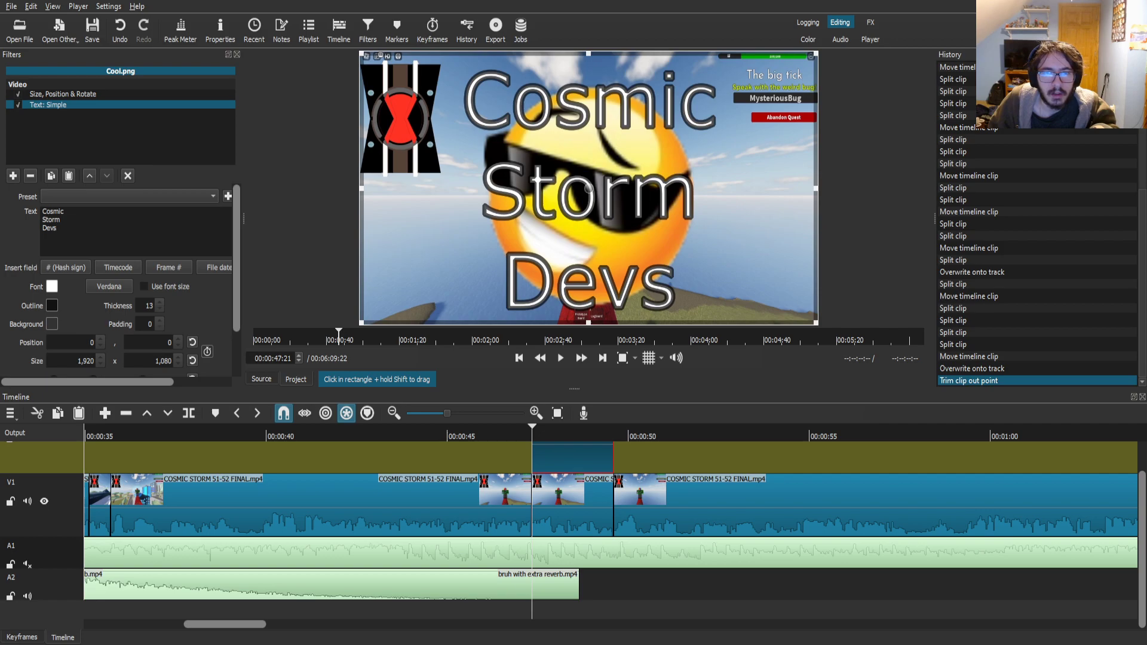
pyautogui.scroll(-3, 149, 305)
pyautogui.moveTo(361, 52); pyautogui.dragTo(693, 243)
pyautogui.moveTo(754, 284); pyautogui.dragTo(642, 276)
# - Save the project and play back the edit from just before the Cool.png overlay
pyautogui.click(646, 511)
pyautogui.moveTo(522, 435); pyautogui.dragTo(514, 435)
pyautogui.hotkey('ctrl', 's')
pyautogui.press('space')
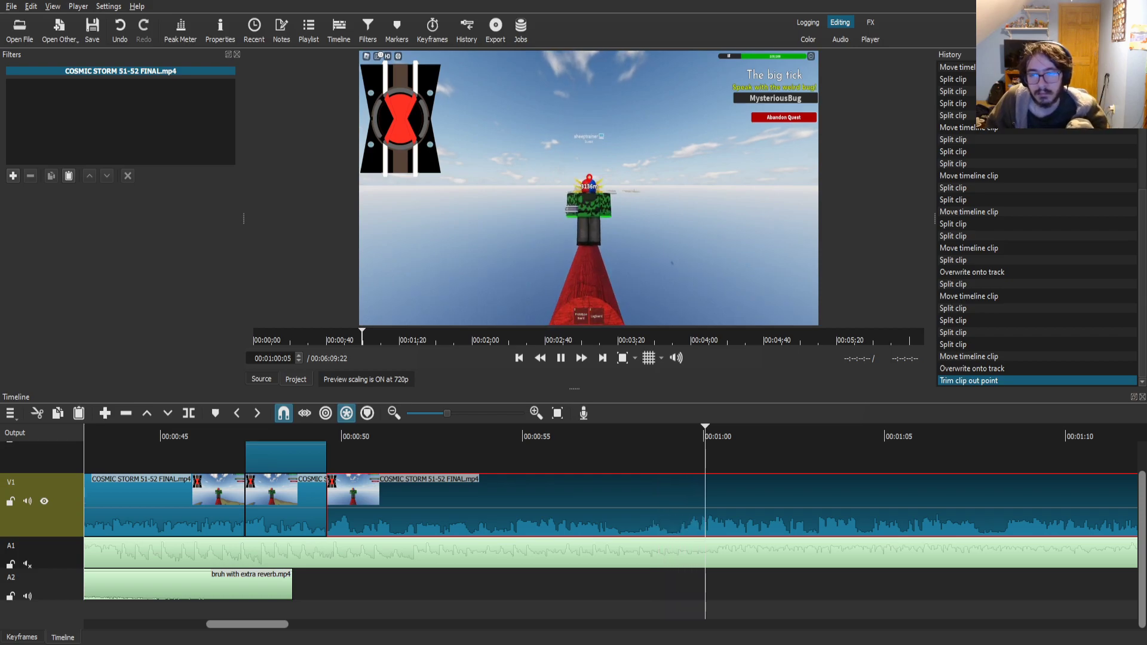
# - Cut out the gameplay from 00:00:49:36 to 00:00:59:54 by moving the remaining footage over it, and save the project
pyautogui.moveTo(681, 435); pyautogui.dragTo(687, 435)
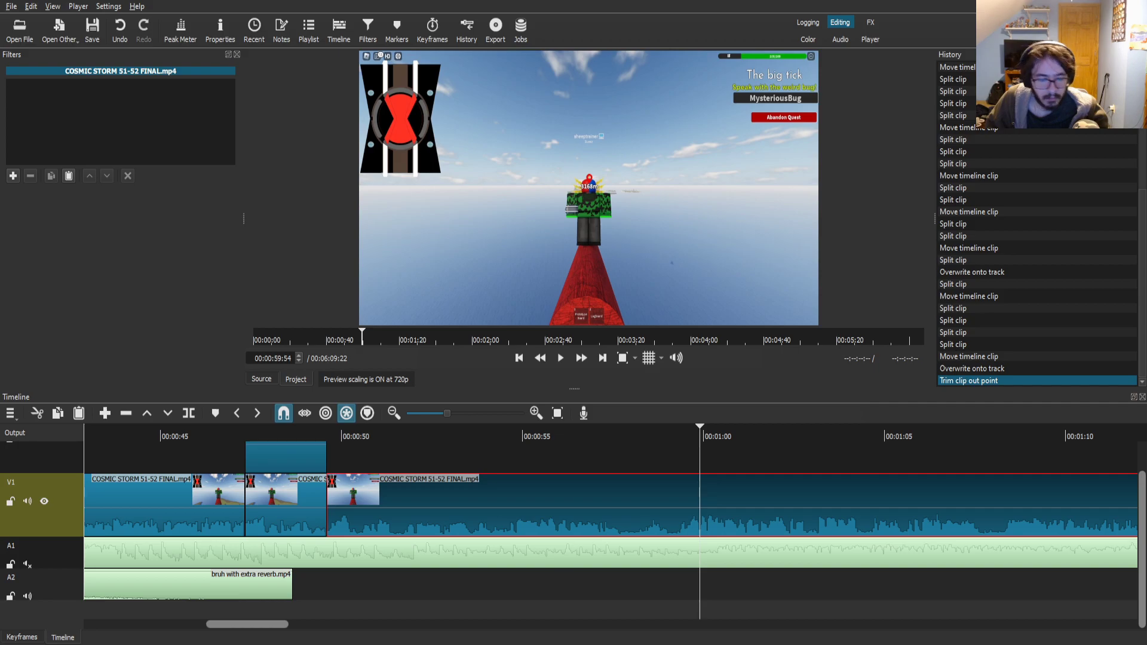
pyautogui.press('s')
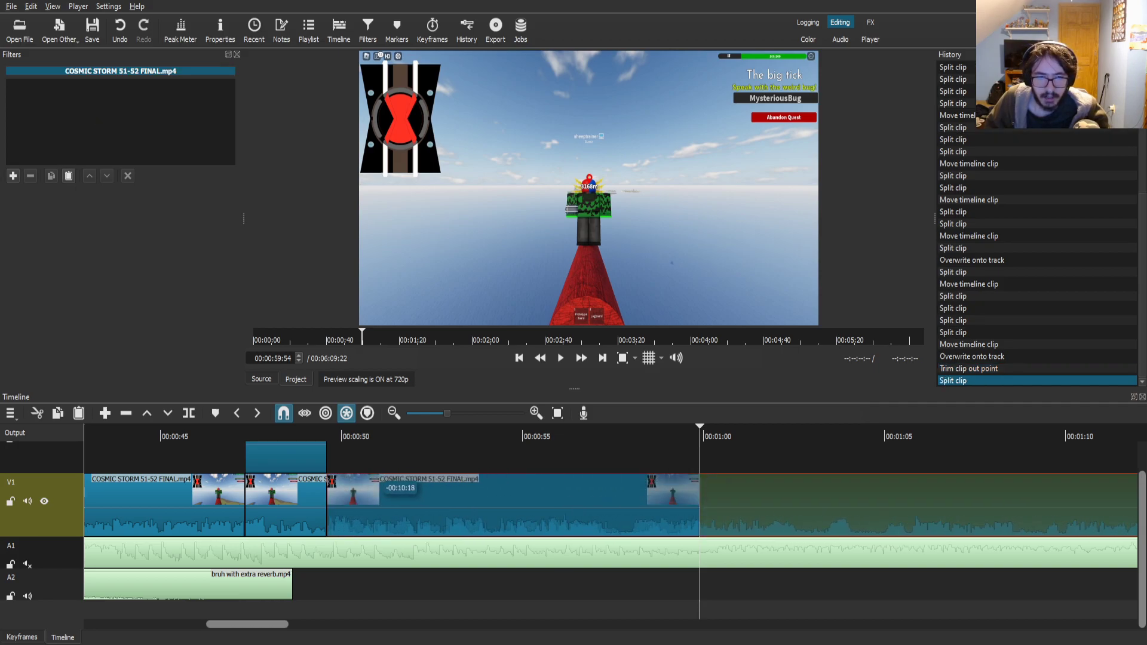
pyautogui.moveTo(413, 493); pyautogui.dragTo(411, 494)
pyautogui.click(351, 435)
pyautogui.press('space')
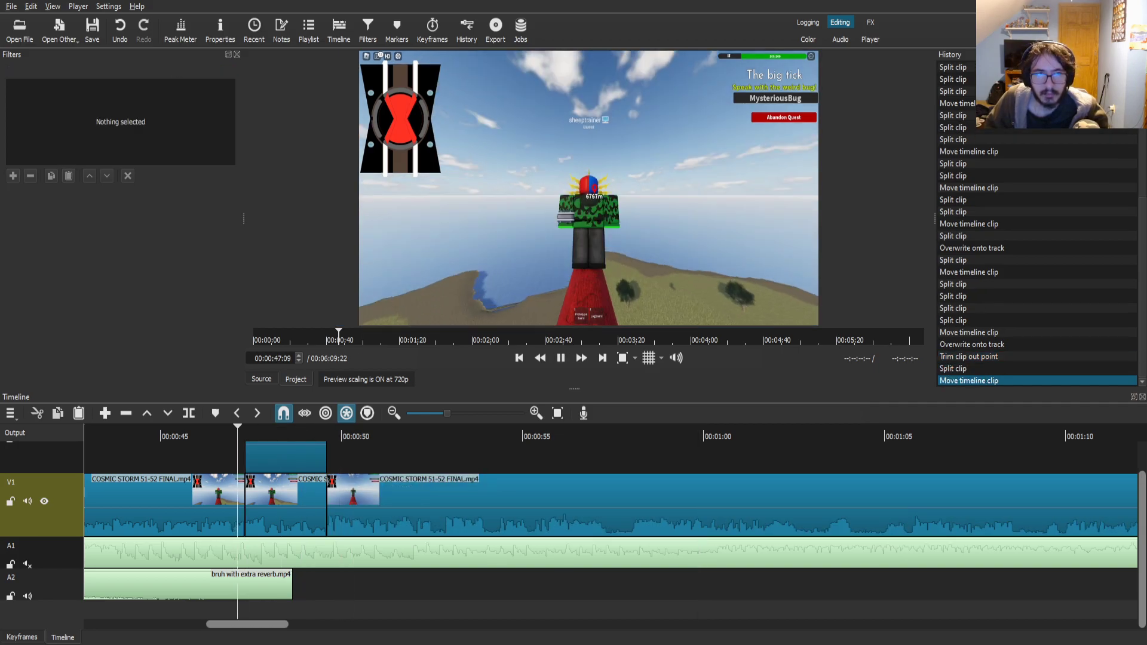
pyautogui.hotkey('ctrl', 's')
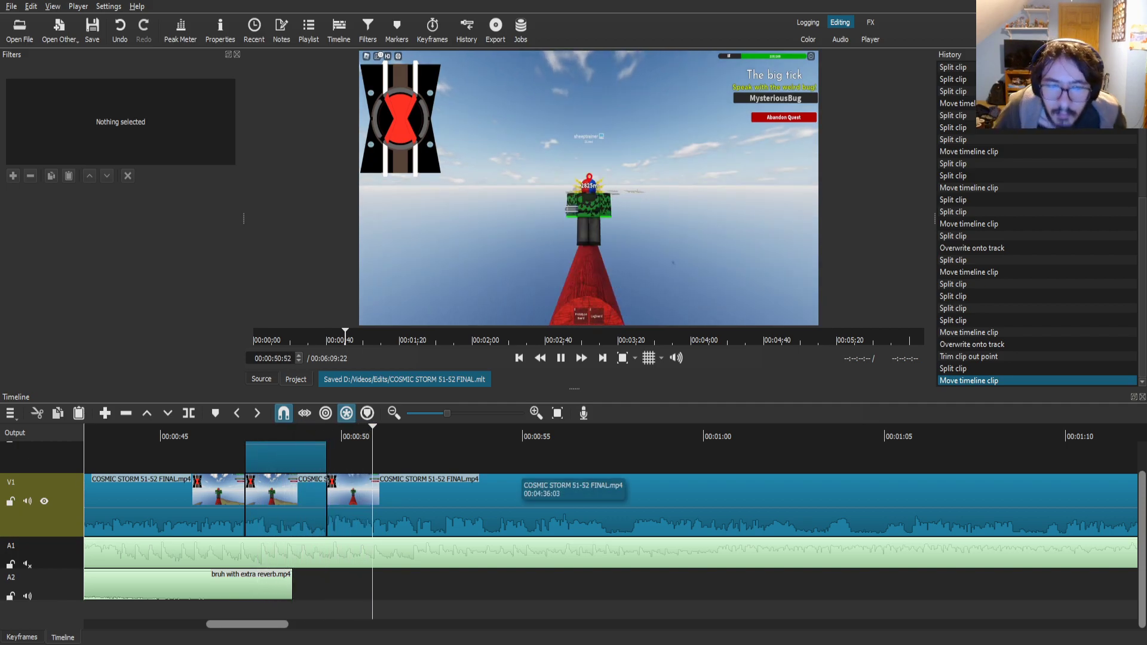
# - Cut out the short pause from about 00:00:57:19 to 00:00:57:58 by splitting at both points and closing the gap
pyautogui.click(519, 470)
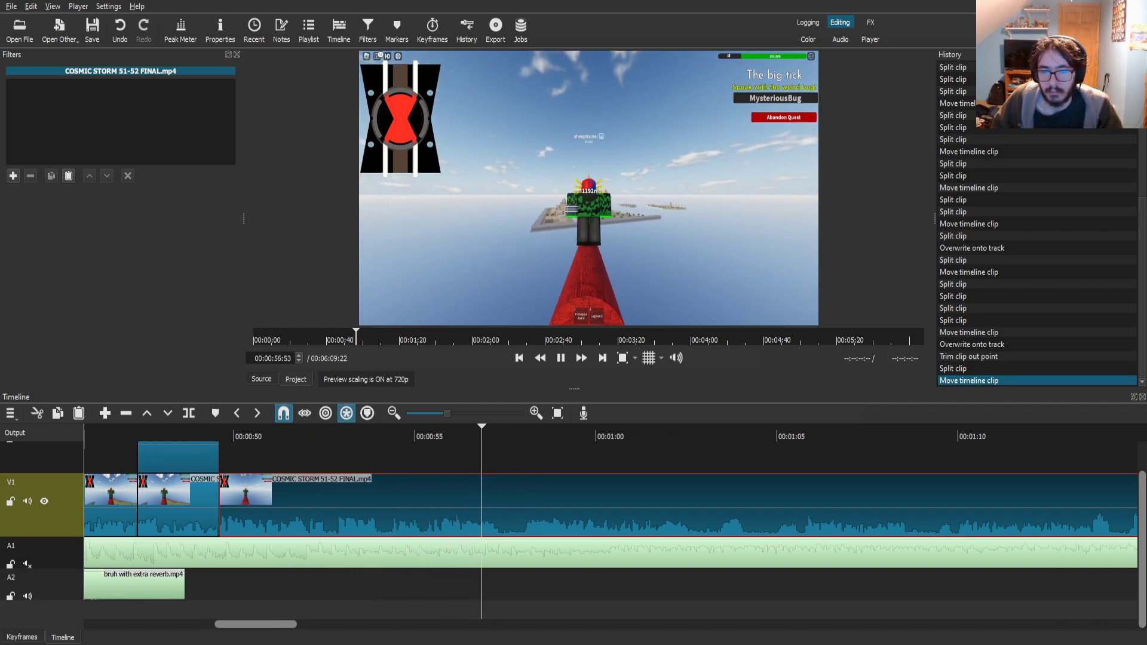
pyautogui.press('space')
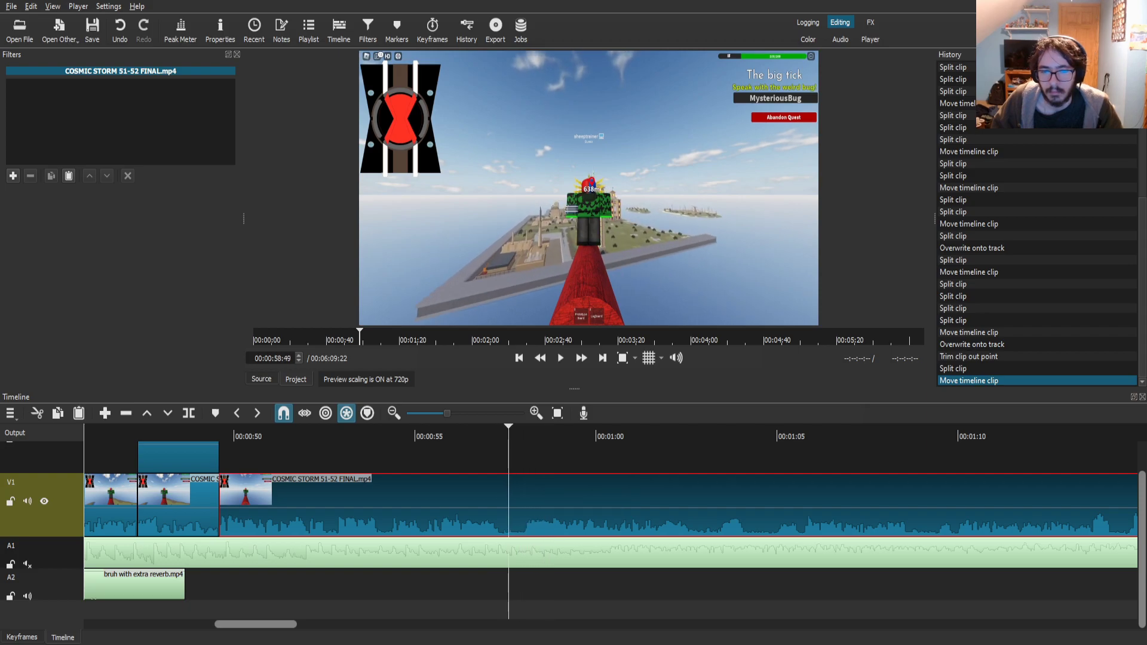
pyautogui.press('s')
pyautogui.press('space')
pyautogui.press('space')
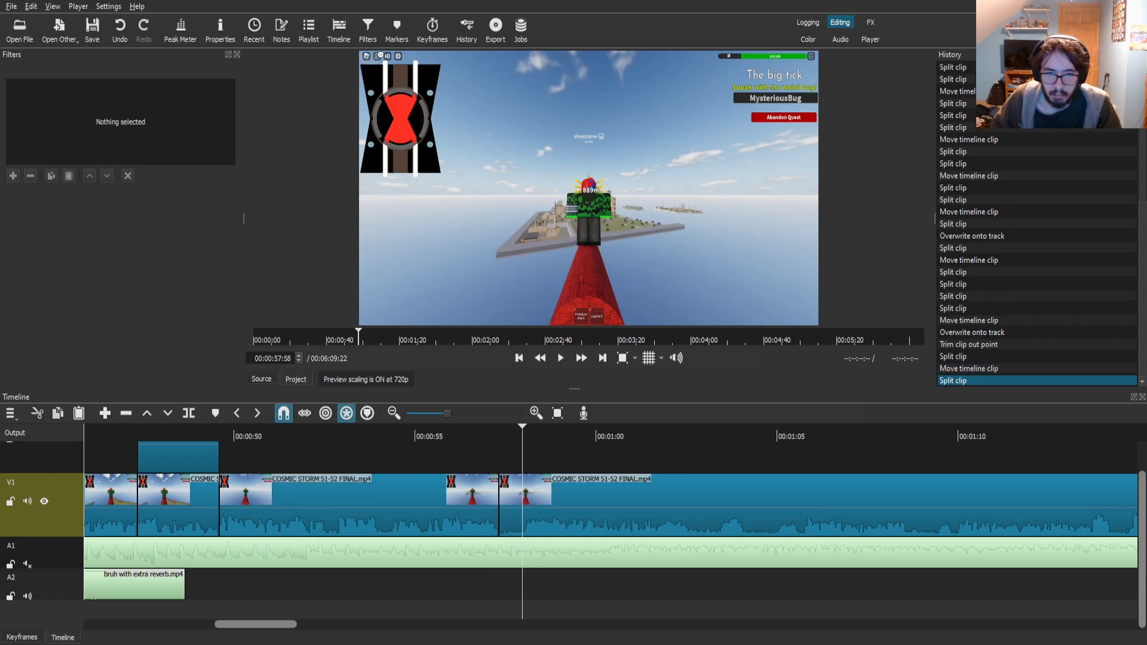
pyautogui.press('s')
pyautogui.moveTo(603, 501); pyautogui.dragTo(578, 500)
pyautogui.press('pageup')
pyautogui.press('space')
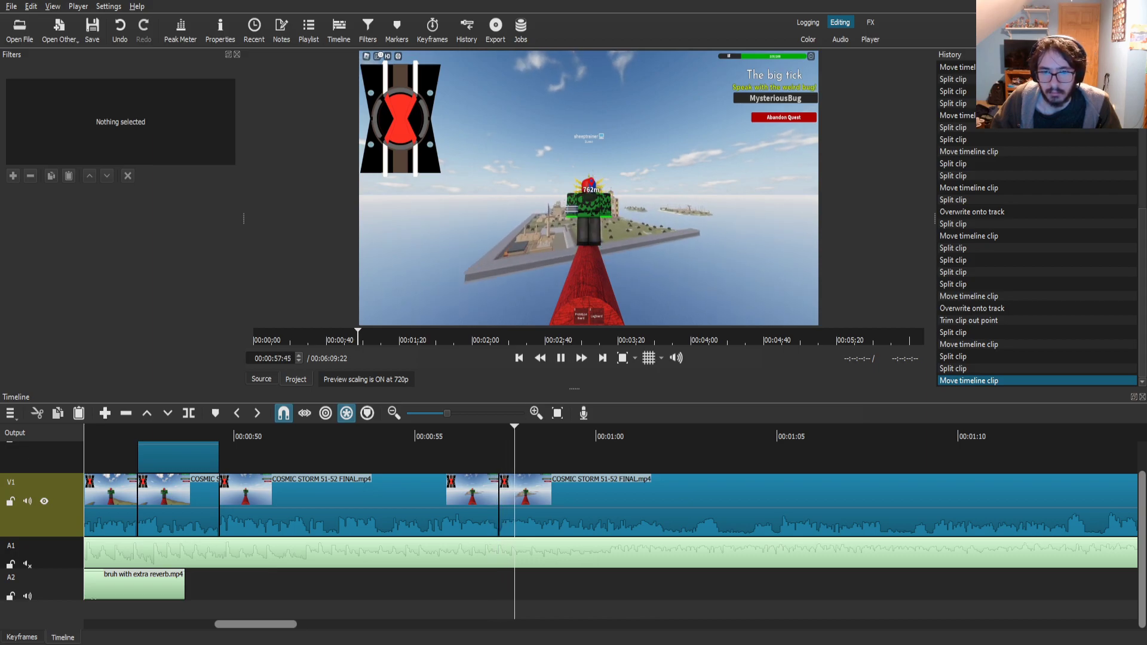
# - Review the Mysterious Bug dialogue footage and split the V1 clip at 00:01:18:18, while the reply option is on screen
pyautogui.click(578, 500)
pyautogui.hscroll(1, 579, 501)
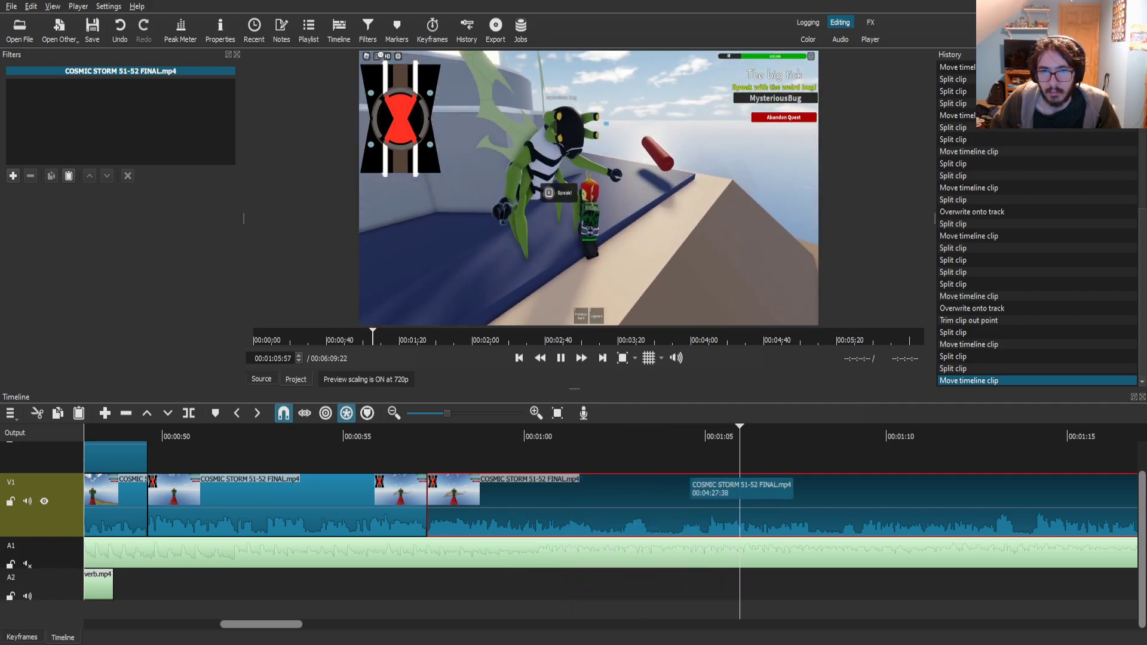
pyautogui.scroll(-1, 690, 489)
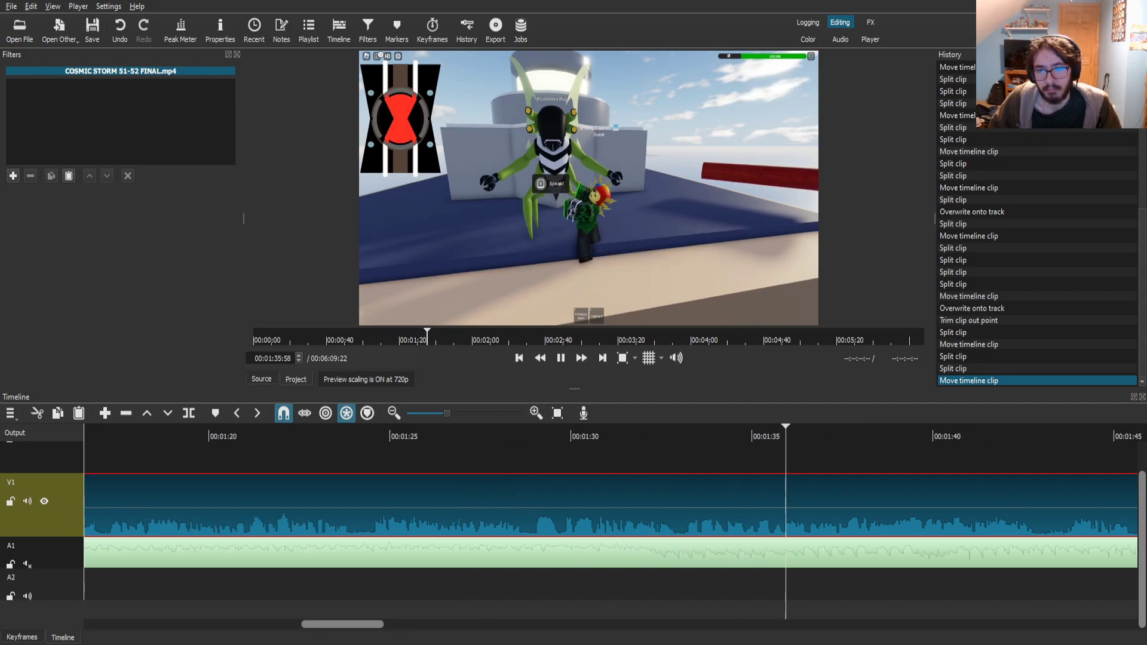
pyautogui.press('space')
pyautogui.moveTo(114, 435); pyautogui.dragTo(359, 430)
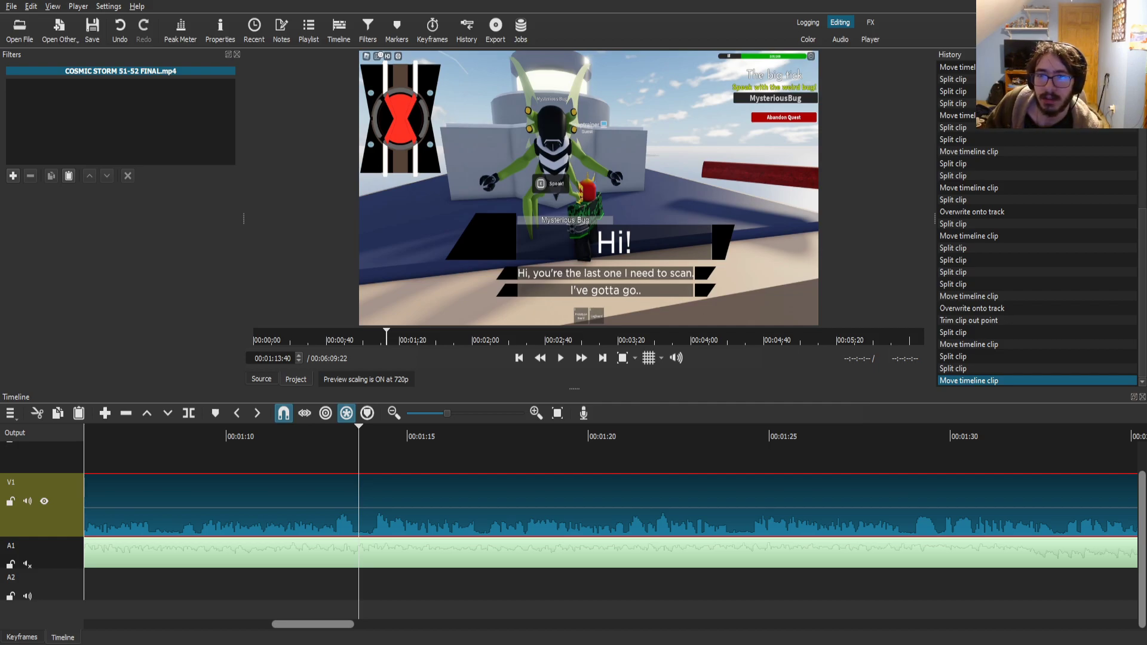
pyautogui.press('space')
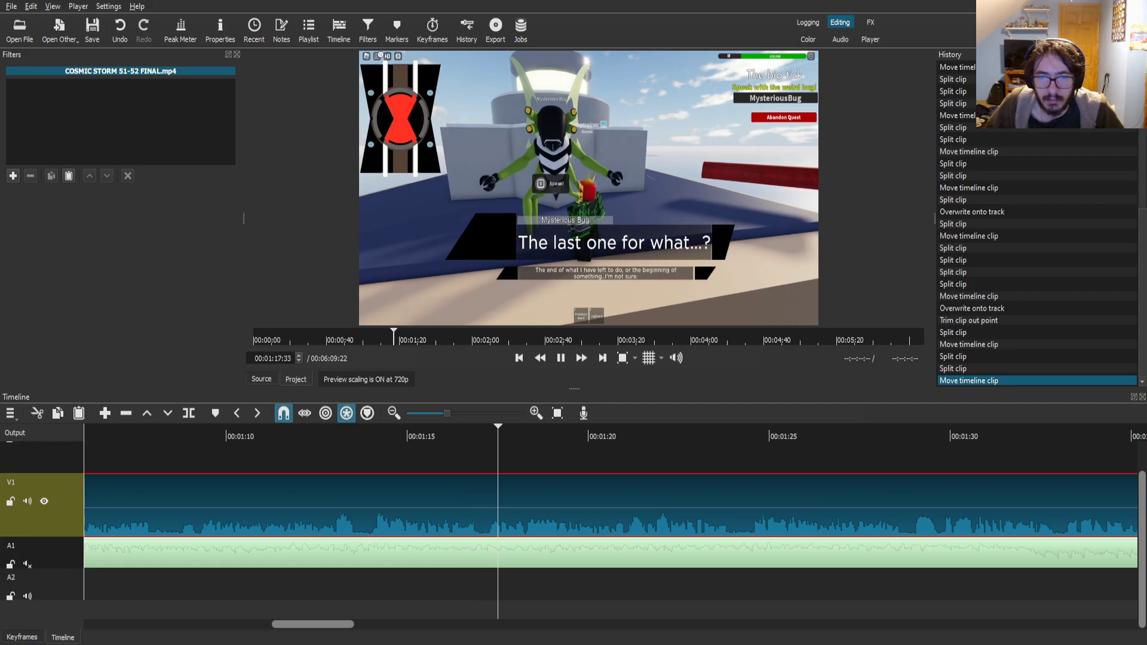
pyautogui.press('space')
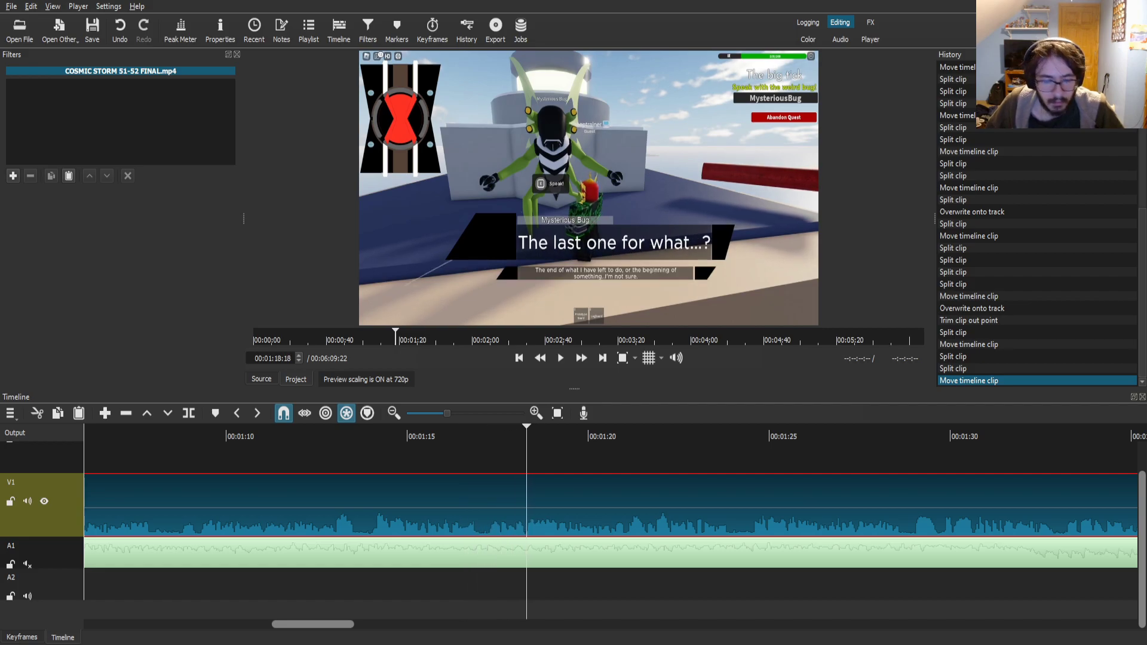
pyautogui.press('s')
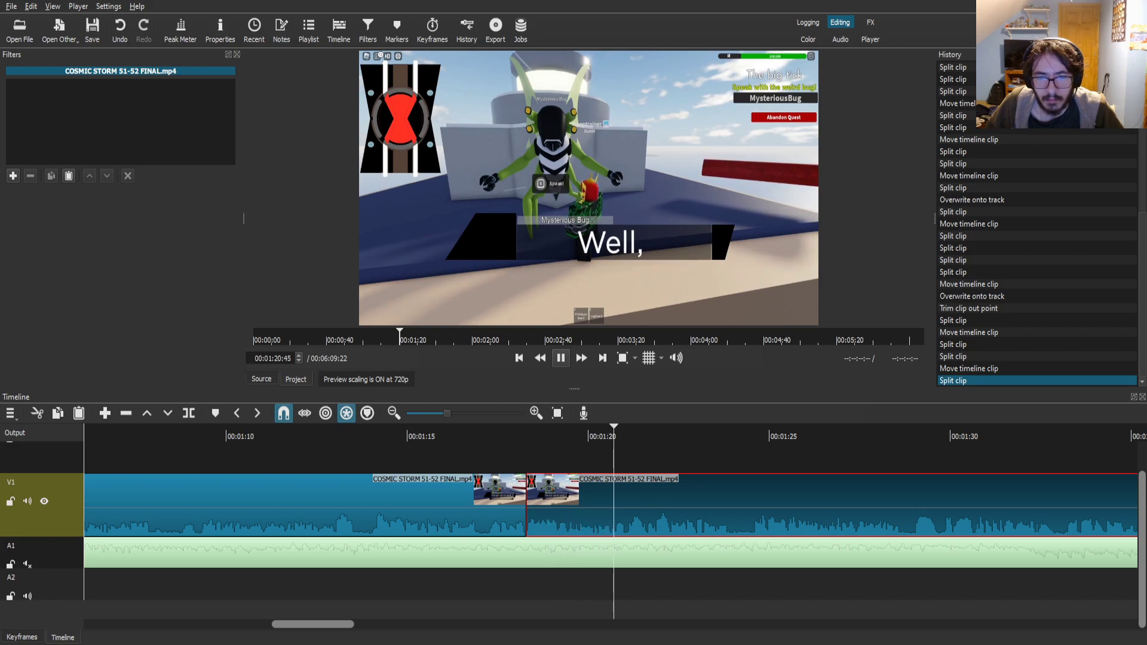
# - Split the V1 gameplay clip at 00:01:21:04, as the bug's "Well, if you ca" line is being written out
pyautogui.press('space')
pyautogui.press('Left')
pyautogui.press('Left')
pyautogui.press('Left')
pyautogui.press('Left')
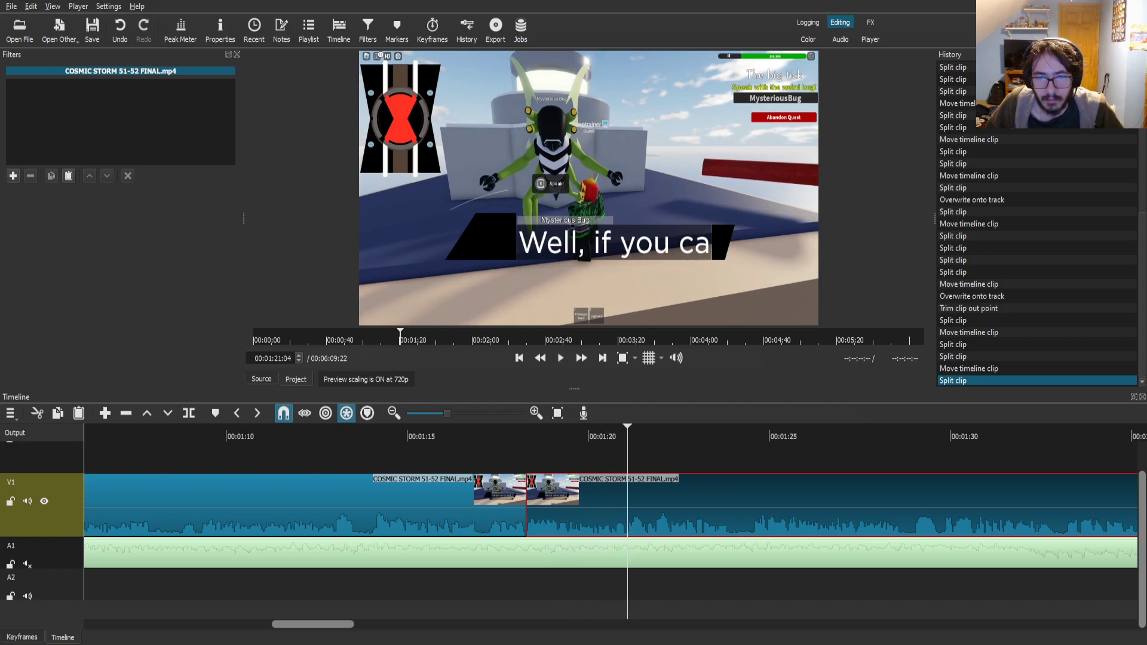
pyautogui.press('s')
# - Split the isolated dialogue clip at 00:01:20:29, on the last frame that still shows the reply option
pyautogui.click(592, 502)
pyautogui.moveTo(593, 436); pyautogui.dragTo(611, 436)
pyautogui.press('Left')
pyautogui.press('Left')
pyautogui.press('Left')
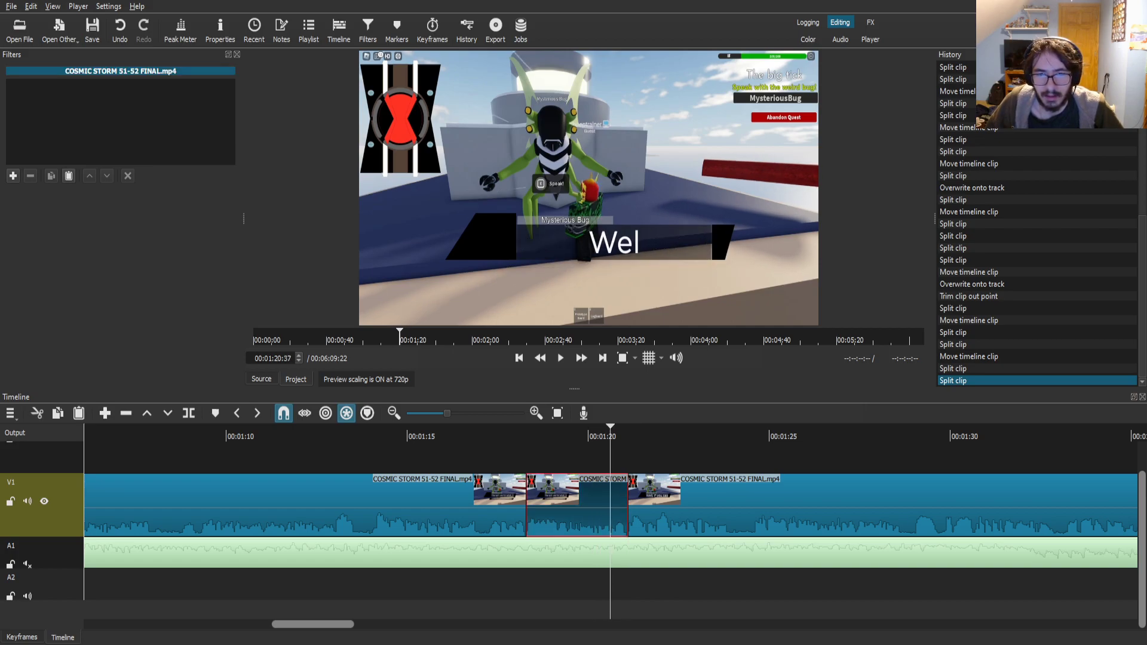
pyautogui.press('Left')
pyautogui.press('Left')
pyautogui.press('Left')
pyautogui.press('Left')
pyautogui.press('Left')
pyautogui.press('Left')
pyautogui.press('Left')
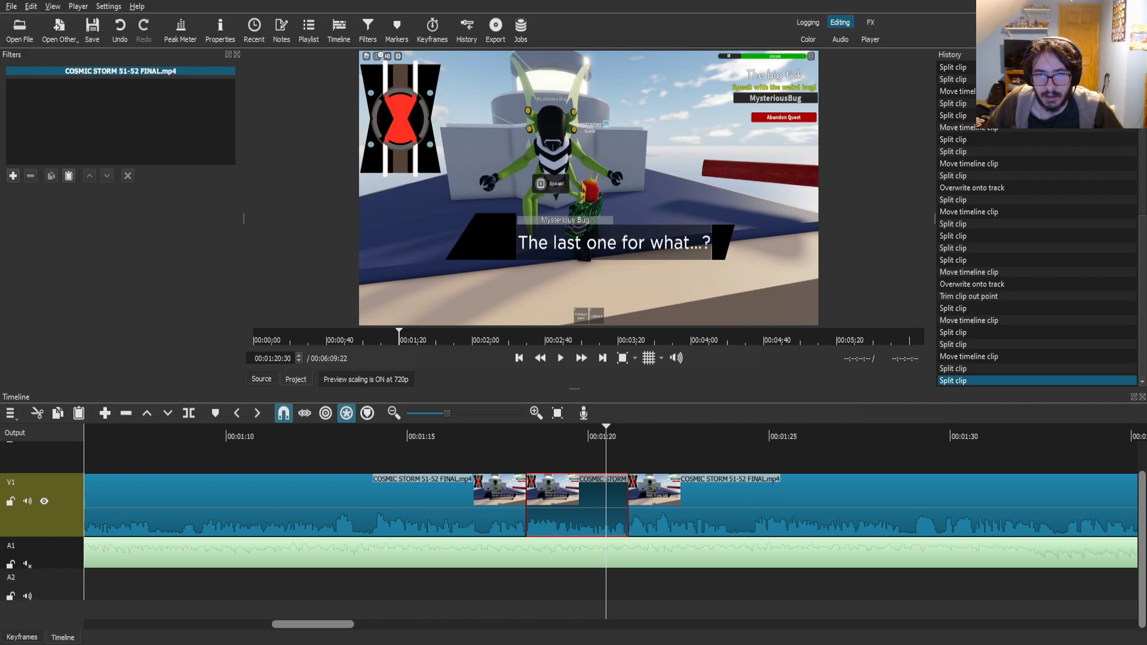
pyautogui.press('Left')
pyautogui.press('Left')
pyautogui.press('Left')
pyautogui.press('Left')
pyautogui.press('Left')
pyautogui.press('Left')
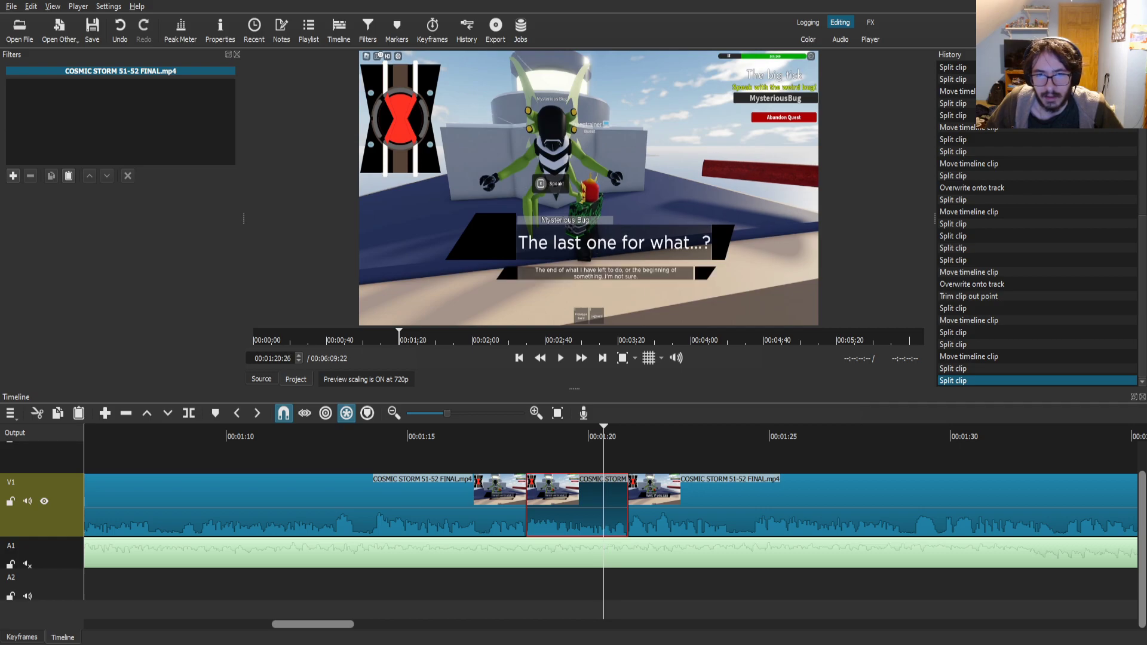
pyautogui.press('Right')
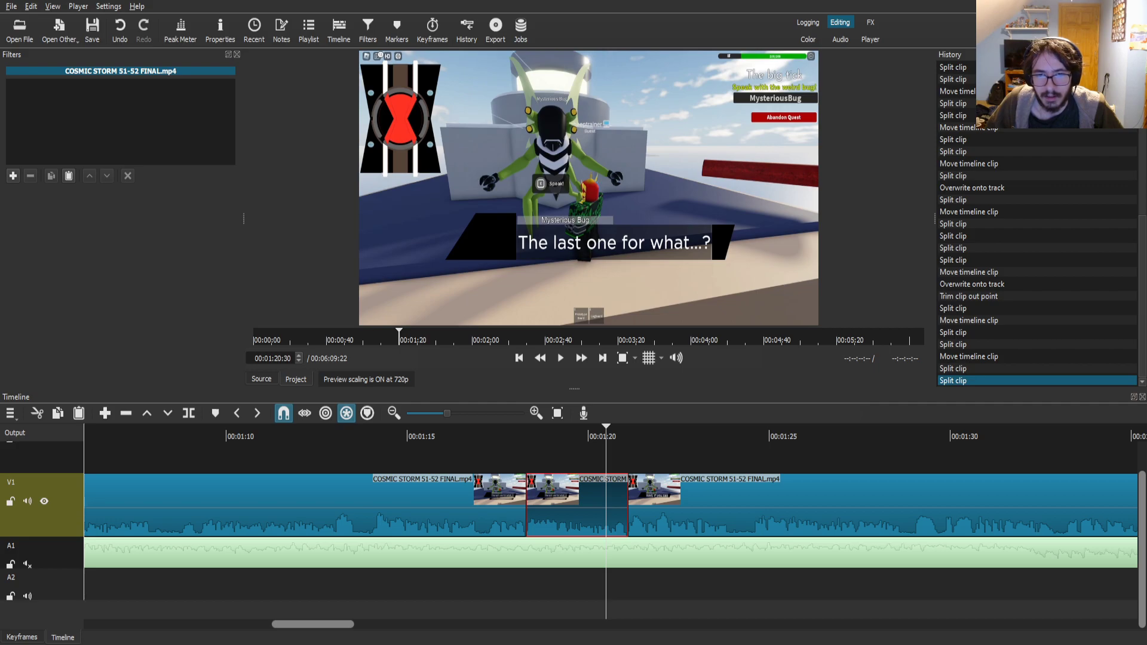
pyautogui.press('Left')
pyautogui.press('Left')
pyautogui.press('Right')
pyautogui.press('Left')
pyautogui.press('Left')
pyautogui.press('Left')
pyautogui.press('Right')
pyautogui.press('Left')
pyautogui.press('Right')
pyautogui.press('Left')
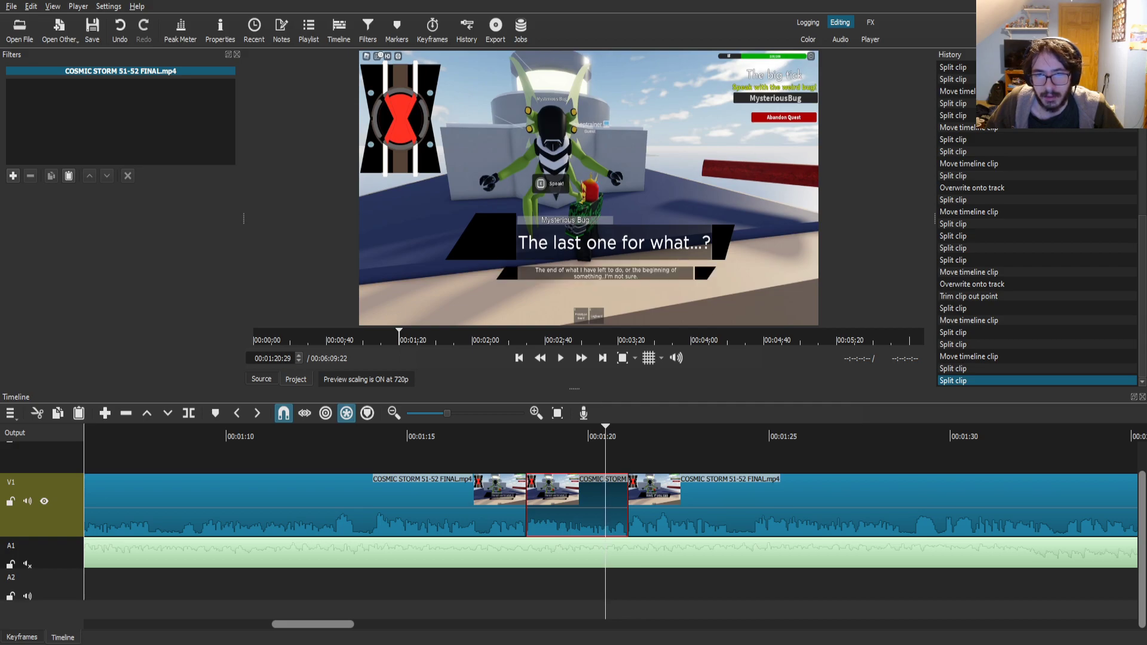
pyautogui.press('s')
# - Add a Crop: Source filter to the clip starting at 00:01:18:18, cropping top 834, bottom 156, left 675 and right 556 px
pyautogui.click(579, 508)
pyautogui.moveTo(585, 436); pyautogui.dragTo(577, 436)
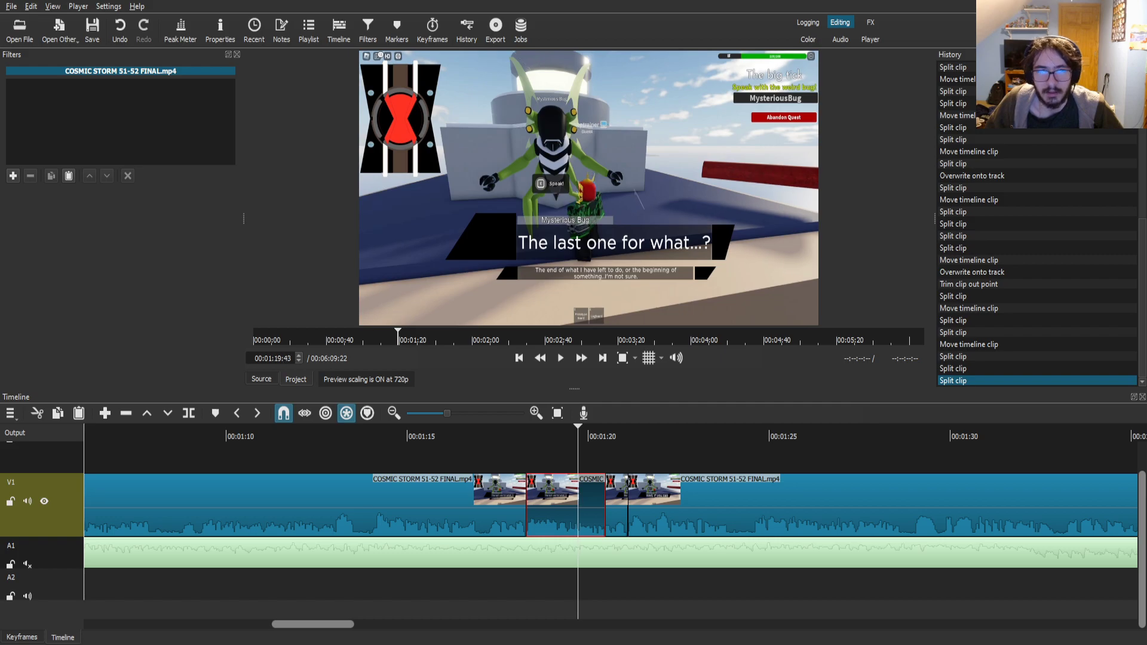
pyautogui.click(13, 175)
pyautogui.write('s')
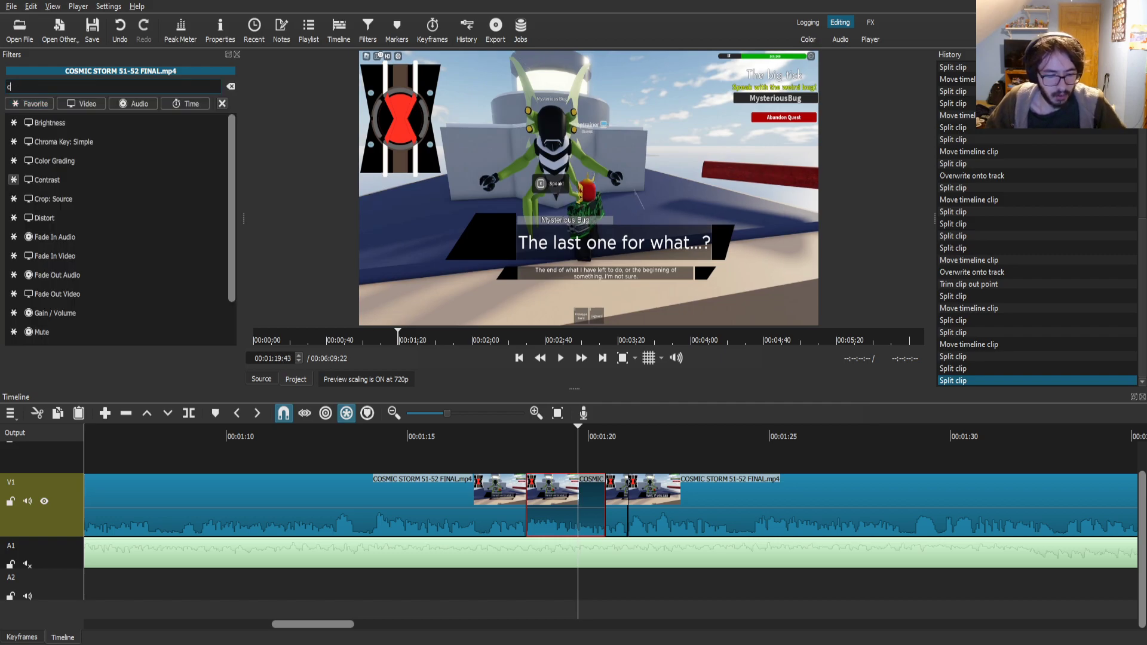
pyautogui.press('BackSpace')
pyautogui.write('cr')
pyautogui.press('Up')
pyautogui.press('Return')
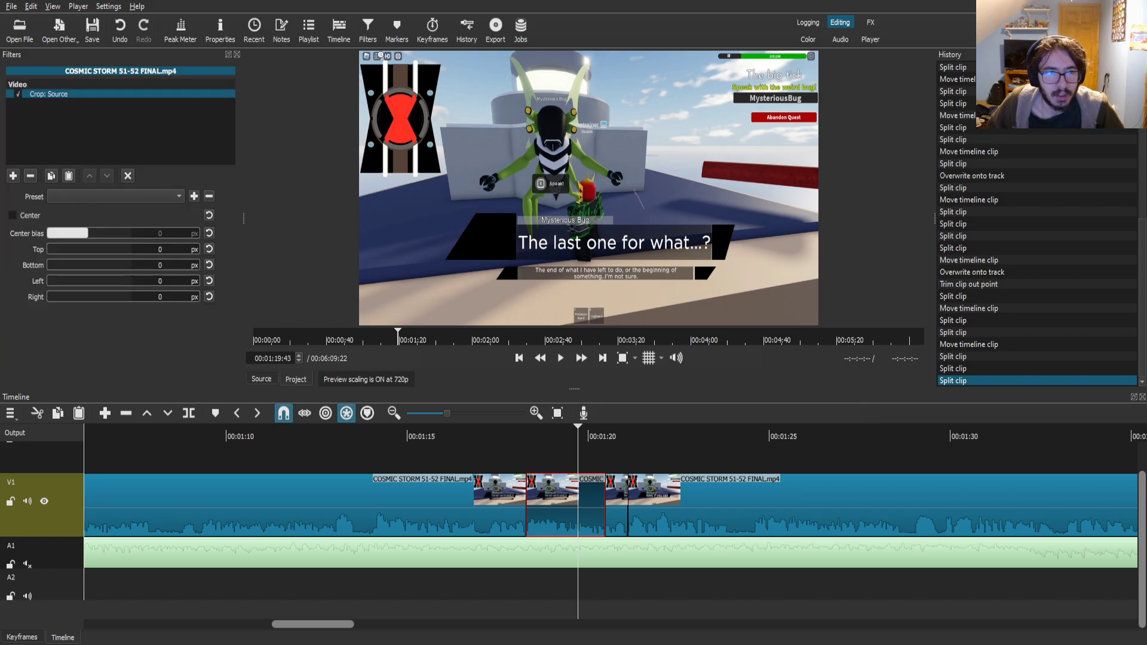
pyautogui.moveTo(50, 250); pyautogui.dragTo(111, 249)
pyautogui.moveTo(48, 264); pyautogui.dragTo(70, 296)
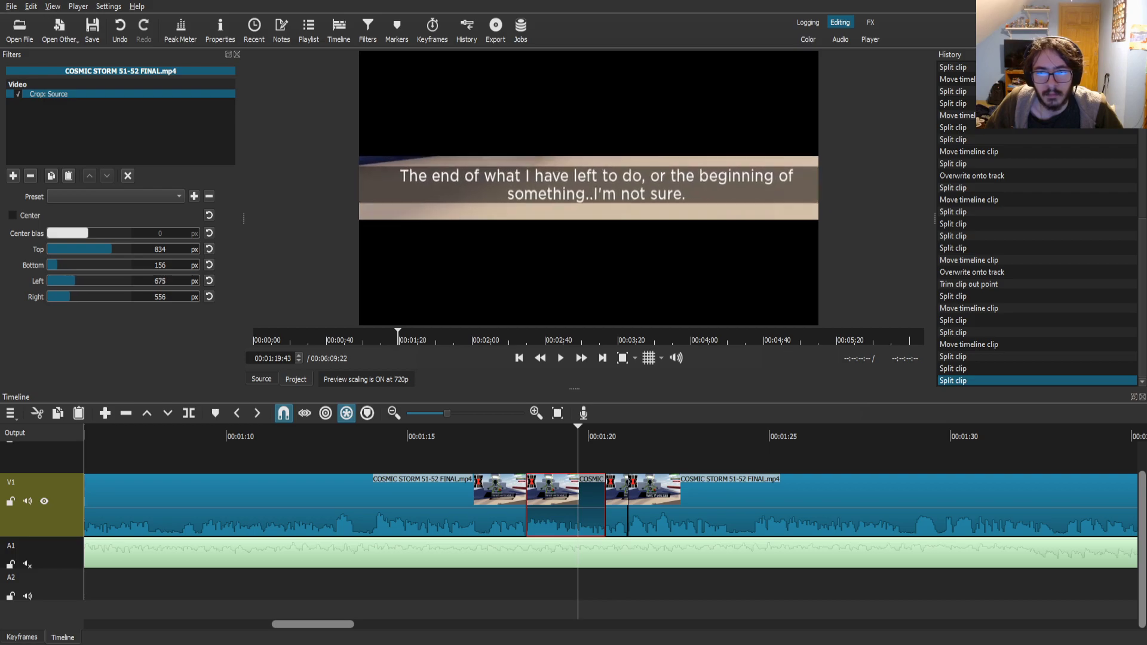
# - Add a Size, Position & Rotate filter to the cropped dialogue clip and apply the Slow Zoom In preset
pyautogui.click(14, 175)
pyautogui.write('siZ')
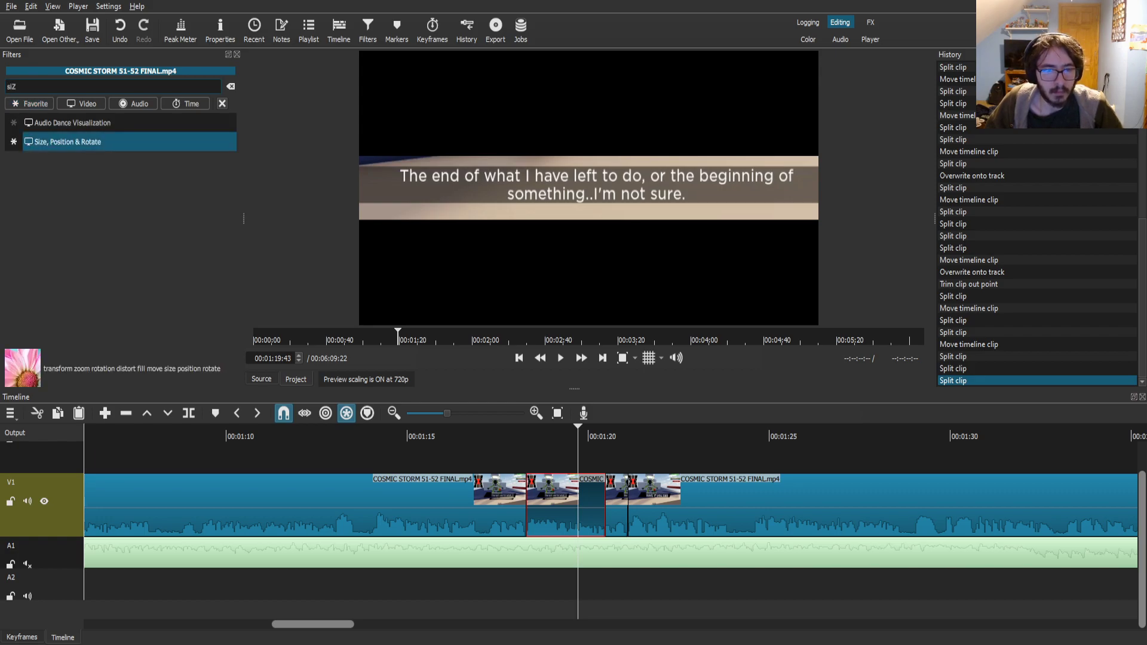
pyautogui.press('Return')
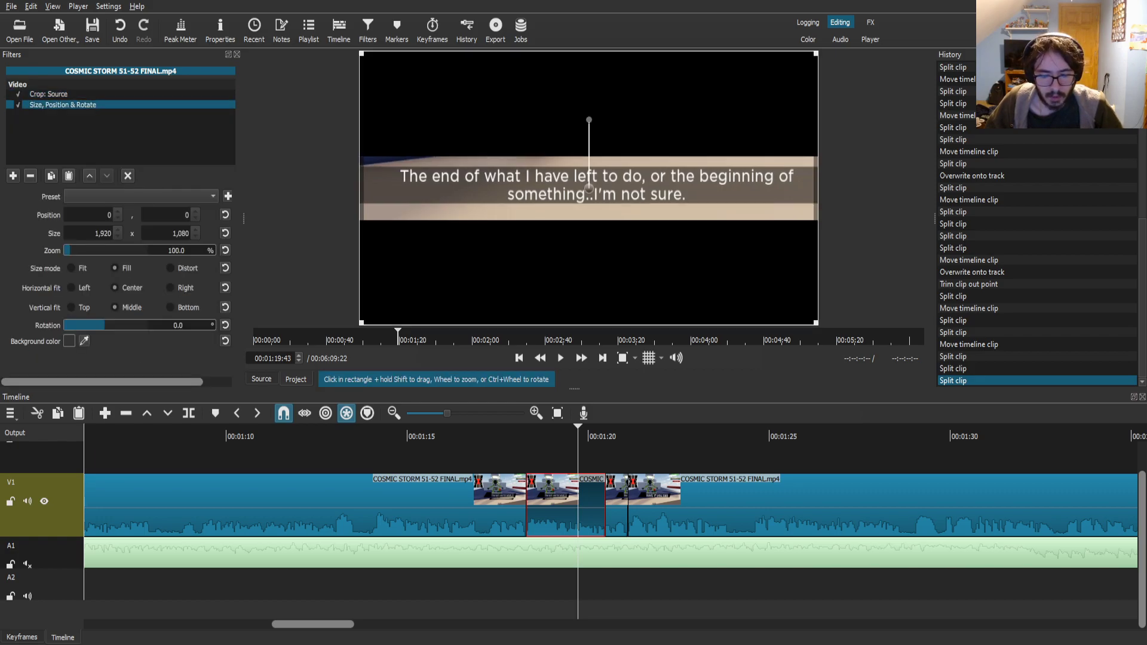
pyautogui.click(141, 197)
pyautogui.scroll(-2, 141, 254)
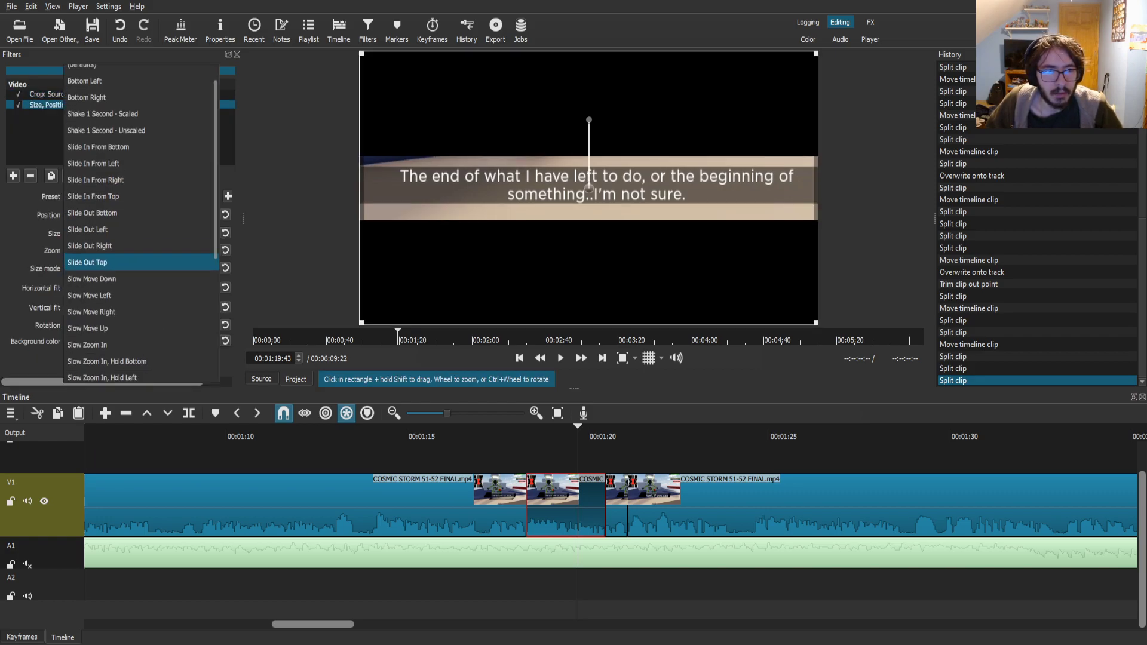
pyautogui.press('Return')
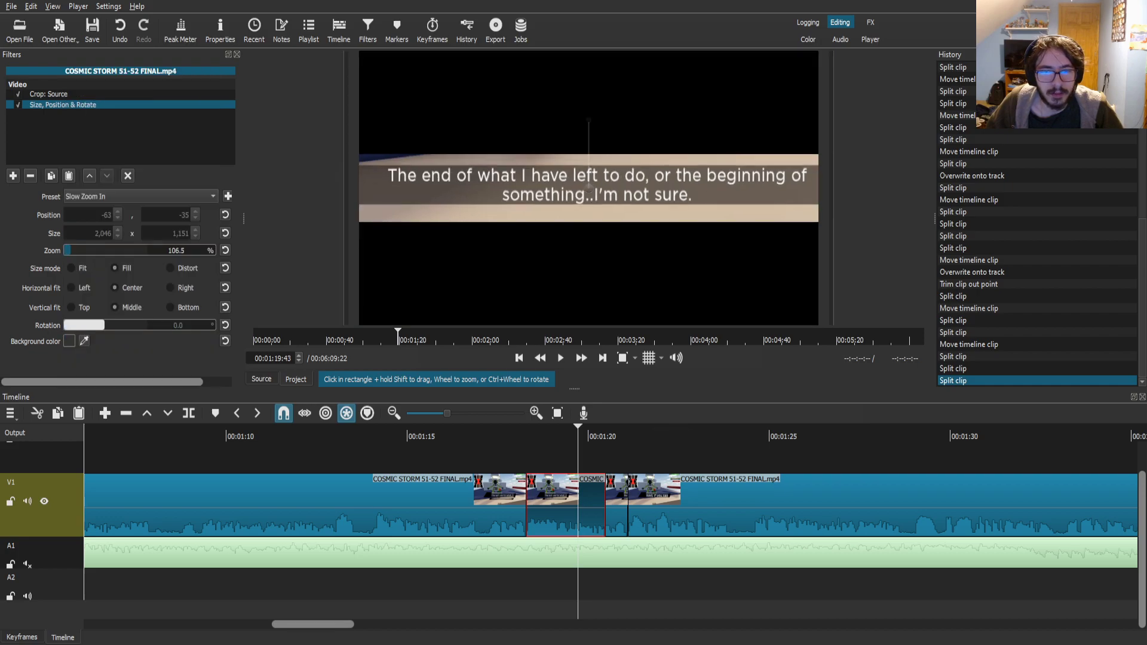
# - Raise the zoom value near the end of the cropped dialogue clip's Slow Zoom In at 00:01:20:21
pyautogui.press('Right')
pyautogui.press('Right')
pyautogui.press('Right')
pyautogui.press('Right')
pyautogui.press('Right')
pyautogui.press('Right')
pyautogui.press('Right')
pyautogui.press('Right')
pyautogui.press('Right')
pyautogui.press('Right')
pyautogui.press('Right')
pyautogui.press('Right')
pyautogui.press('Right')
pyautogui.press('Right')
pyautogui.press('Right')
pyautogui.press('Right')
pyautogui.press('Right')
pyautogui.press('Right')
pyautogui.press('Right')
pyautogui.press('Right')
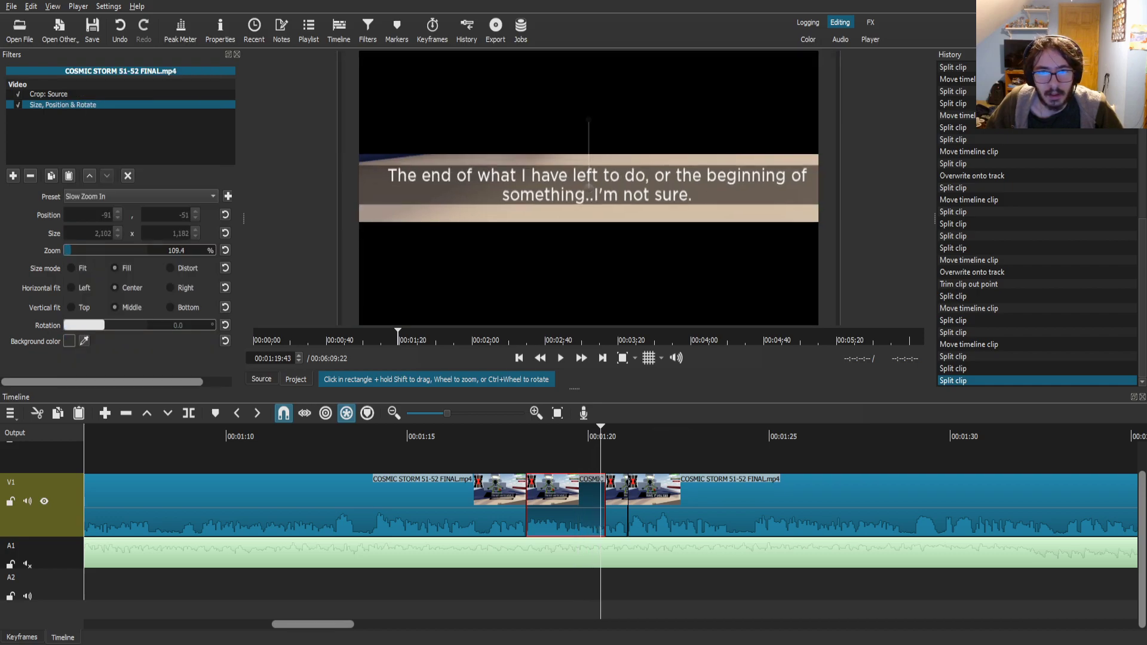
pyautogui.click(175, 251)
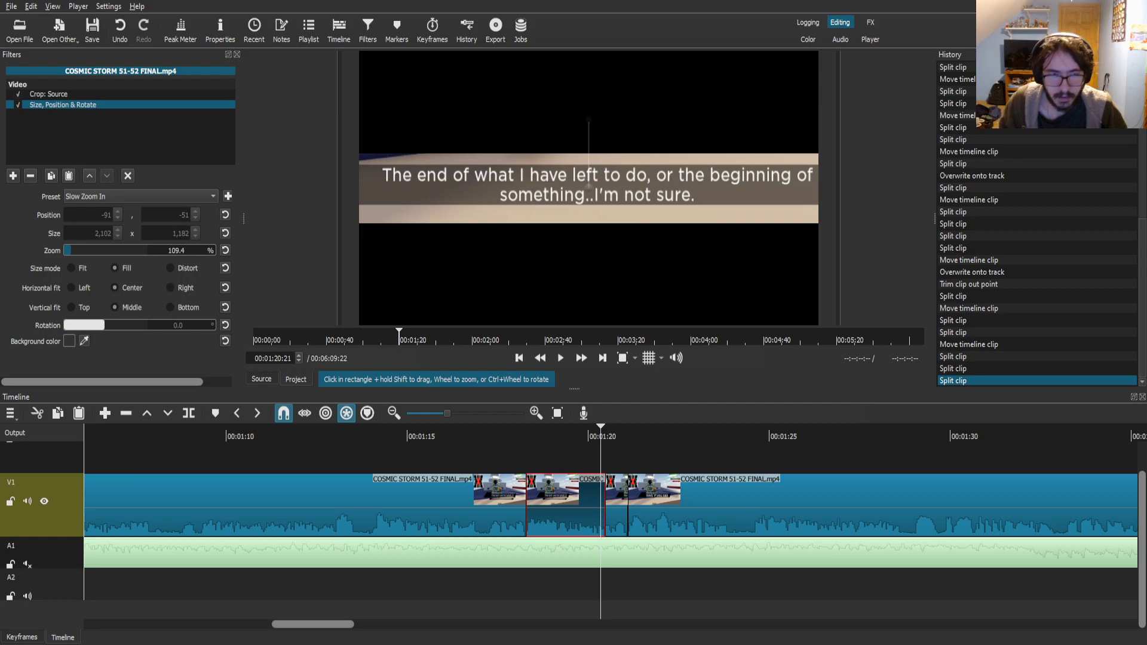
pyautogui.press('BackSpace')
pyautogui.write('1')
# - Check the stronger zoom frame by frame, then set the dialogue clip's right crop to 530 px so the line fits the frame
pyautogui.moveTo(600, 434)
pyautogui.mouseDown()
pyautogui.moveTo(529, 434)
pyautogui.moveTo(581, 434)
pyautogui.mouseUp()
pyautogui.press('Right')
pyautogui.press('Right')
pyautogui.press('Right')
pyautogui.press('Right')
pyautogui.press('Right')
pyautogui.press('Right')
pyautogui.press('Right')
pyautogui.press('Right')
pyautogui.press('Right')
pyautogui.press('Right')
pyautogui.press('Right')
pyautogui.press('Right')
pyautogui.press('Right')
pyautogui.press('Right')
pyautogui.press('Right')
pyautogui.press('Right')
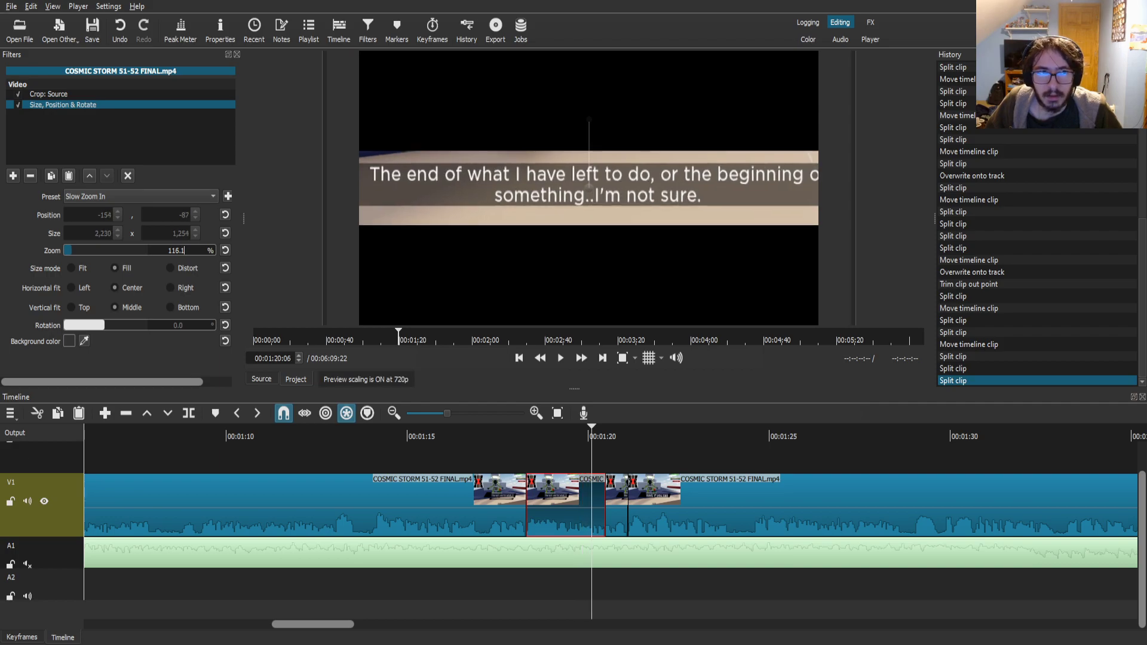
pyautogui.click(49, 95)
pyautogui.moveTo(70, 297); pyautogui.dragTo(69, 297)
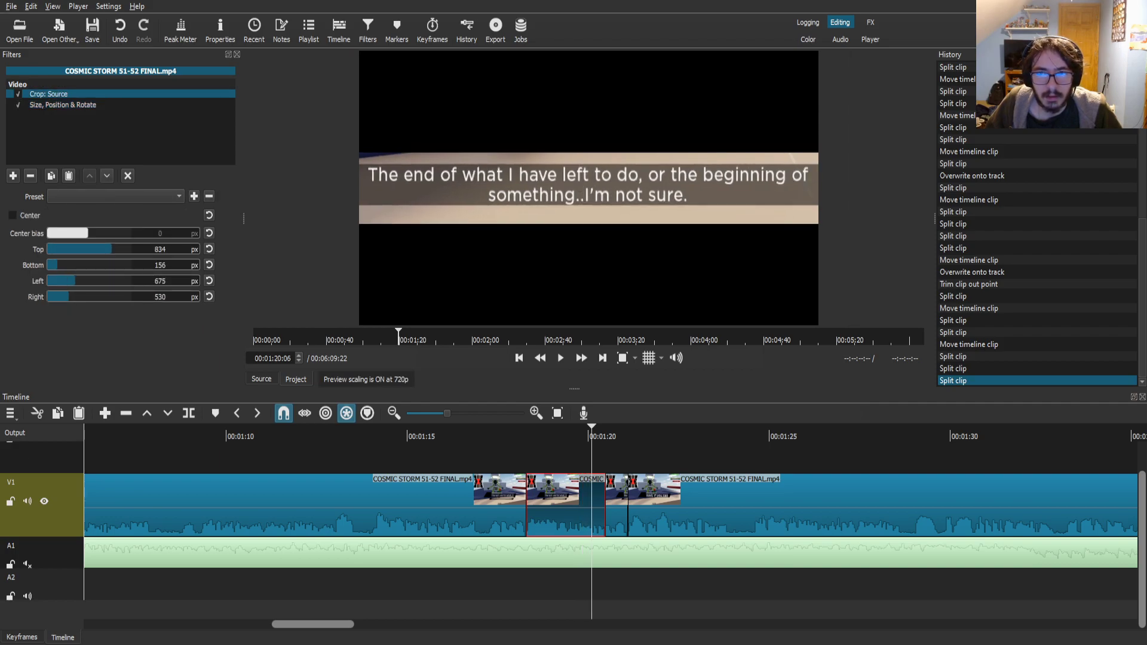
# - Step through the rest of the recropped dialogue clip to examine whether the text stays inside the frame
pyautogui.press('Right')
pyautogui.press('Right')
pyautogui.press('Right')
pyautogui.press('Right')
pyautogui.press('Right')
pyautogui.press('Right')
pyautogui.press('Right')
pyautogui.press('Right')
pyautogui.press('Right')
pyautogui.press('Right')
pyautogui.press('Right')
pyautogui.press('Right')
pyautogui.press('Right')
pyautogui.press('Right')
pyautogui.press('Right')
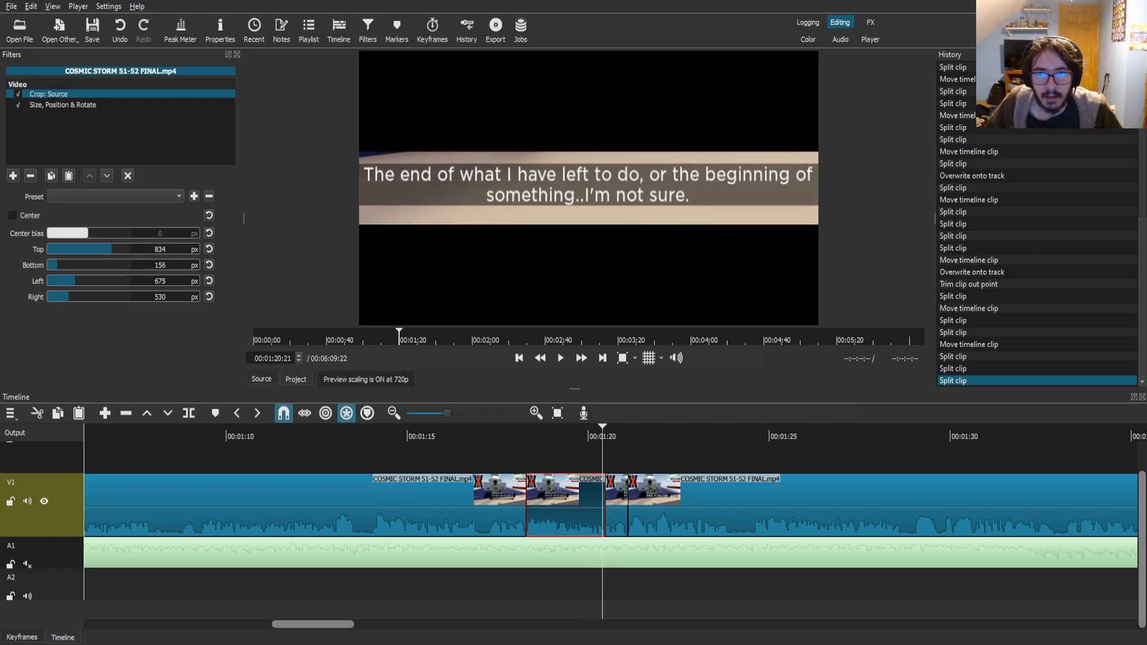
pyautogui.click(587, 436)
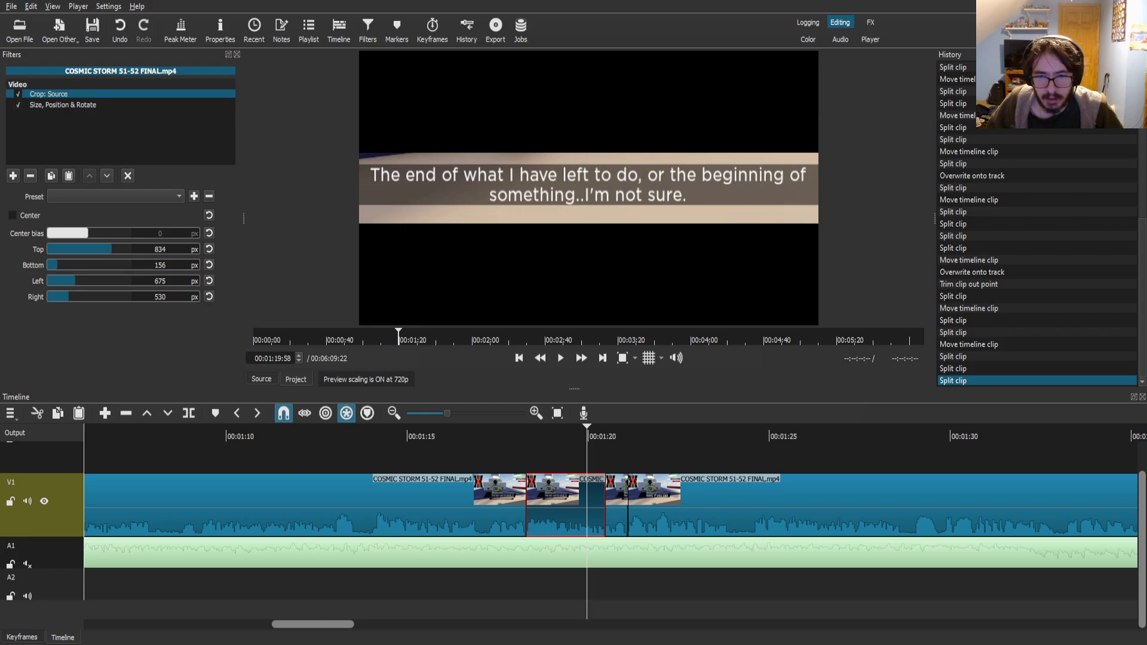
# - Place the His World (Theme of Sonic) track on A2 at the start of the cropped dialogue clip and play it
pyautogui.click(261, 379)
pyautogui.moveTo(442, 274); pyautogui.dragTo(527, 584)
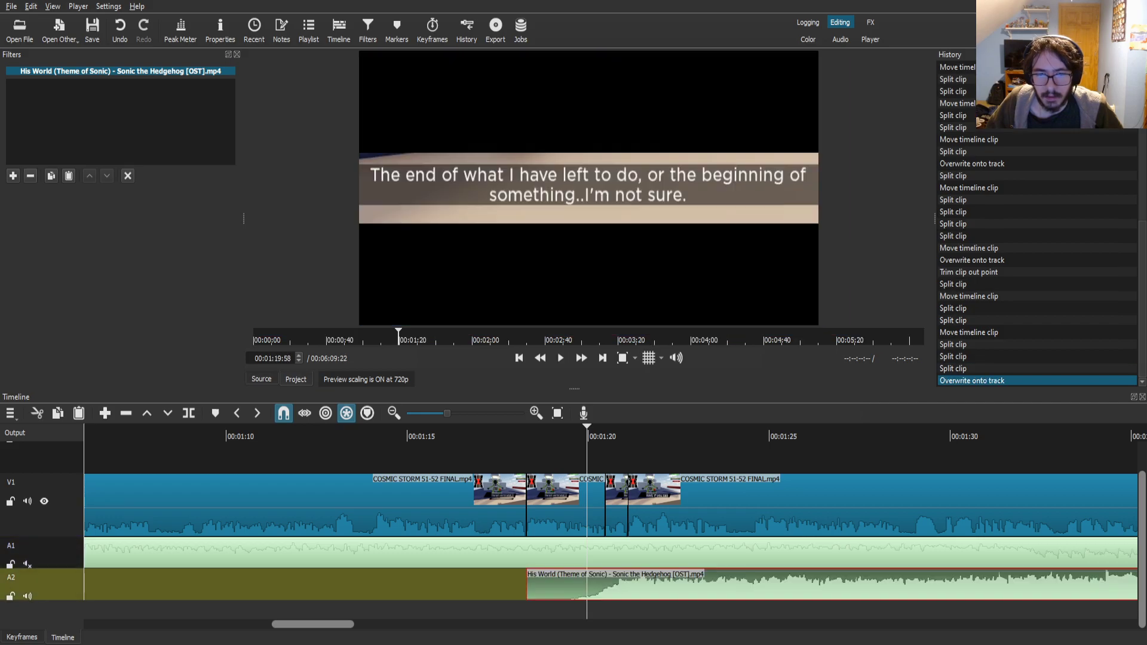
pyautogui.press('space')
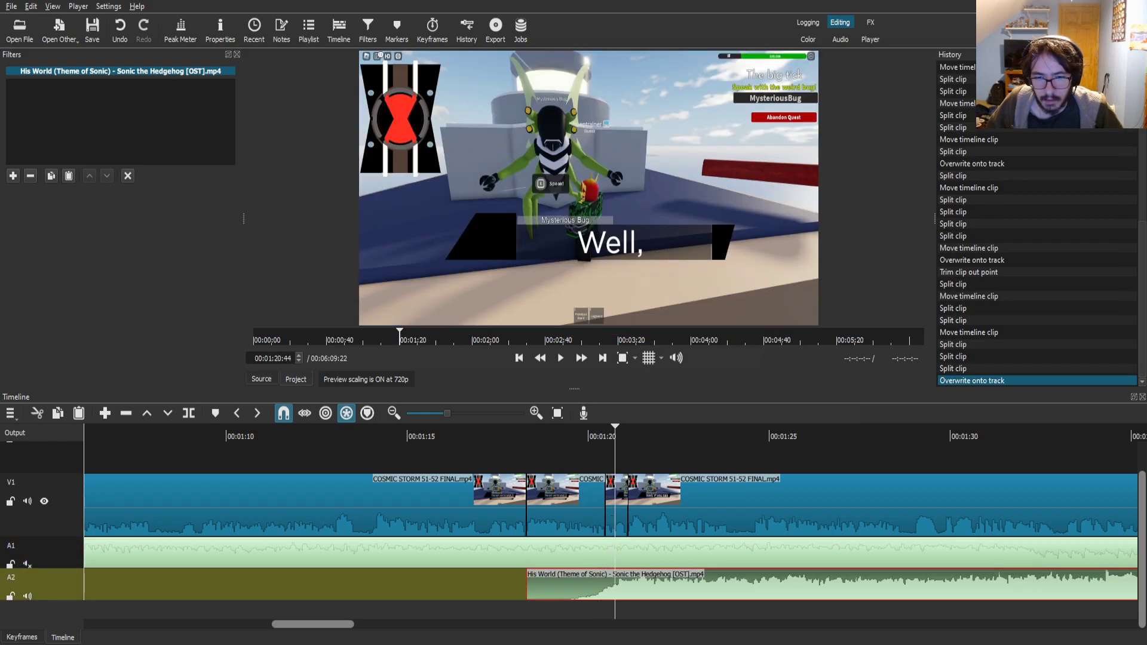
# - Split the His World clip at 00:01:20:19 and move the later part to the dialogue clip's start, overwriting the quiet intro
pyautogui.moveTo(602, 436); pyautogui.dragTo(596, 436)
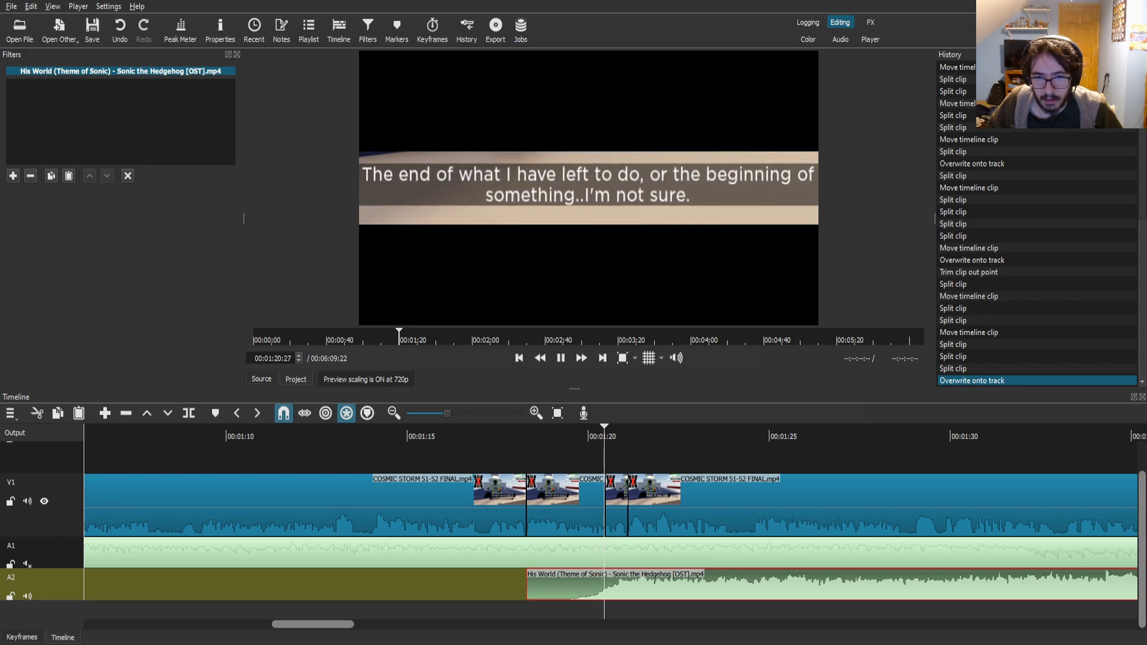
pyautogui.press('space')
pyautogui.press('s')
pyautogui.moveTo(686, 587); pyautogui.dragTo(613, 587)
pyautogui.click(613, 587)
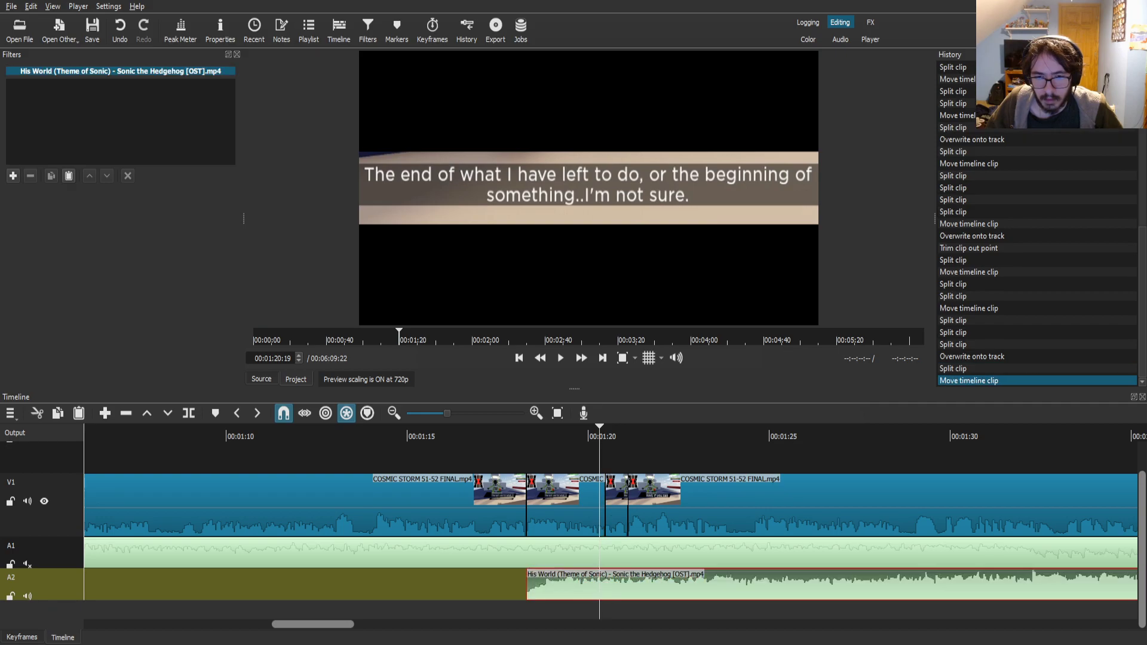
# - Split the His World clip at 00:01:20:30, delete the remainder, and trim its end to match the dialogue clip
pyautogui.press('space')
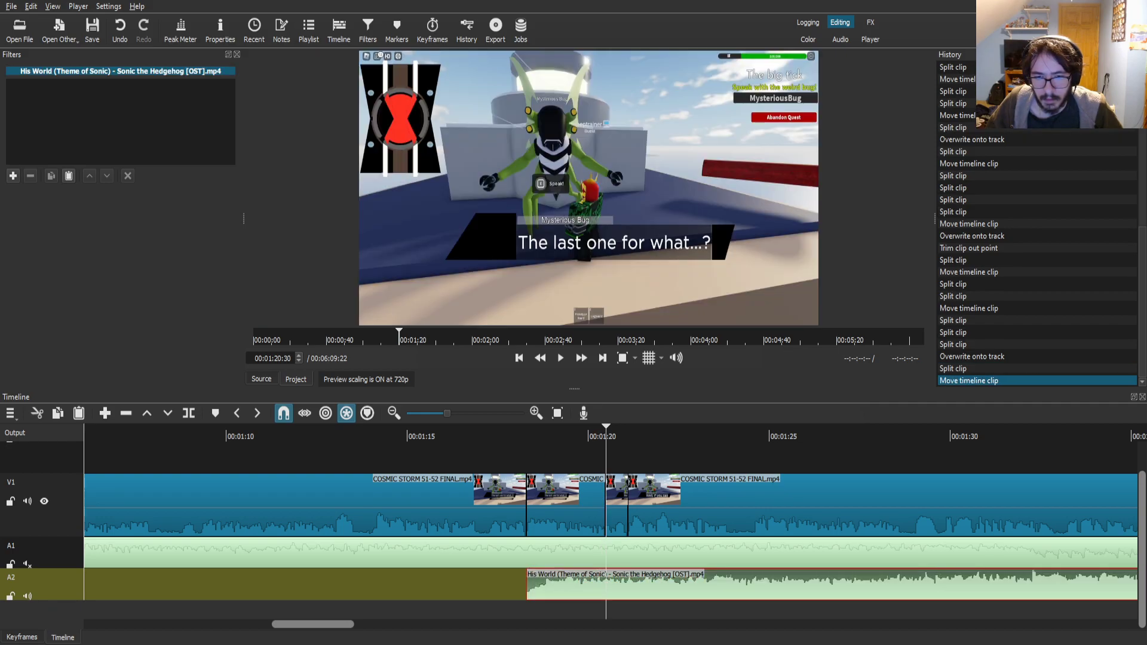
pyautogui.press('s')
pyautogui.click(553, 436)
pyautogui.click(657, 588)
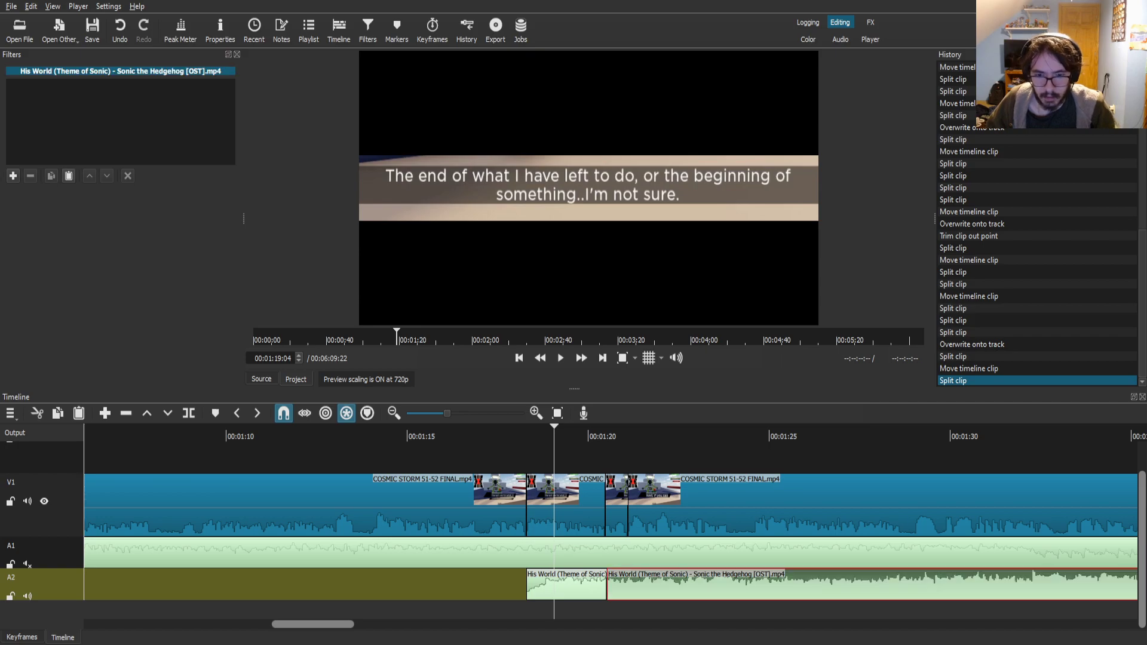
pyautogui.press('Delete')
pyautogui.moveTo(605, 588); pyautogui.dragTo(604, 587)
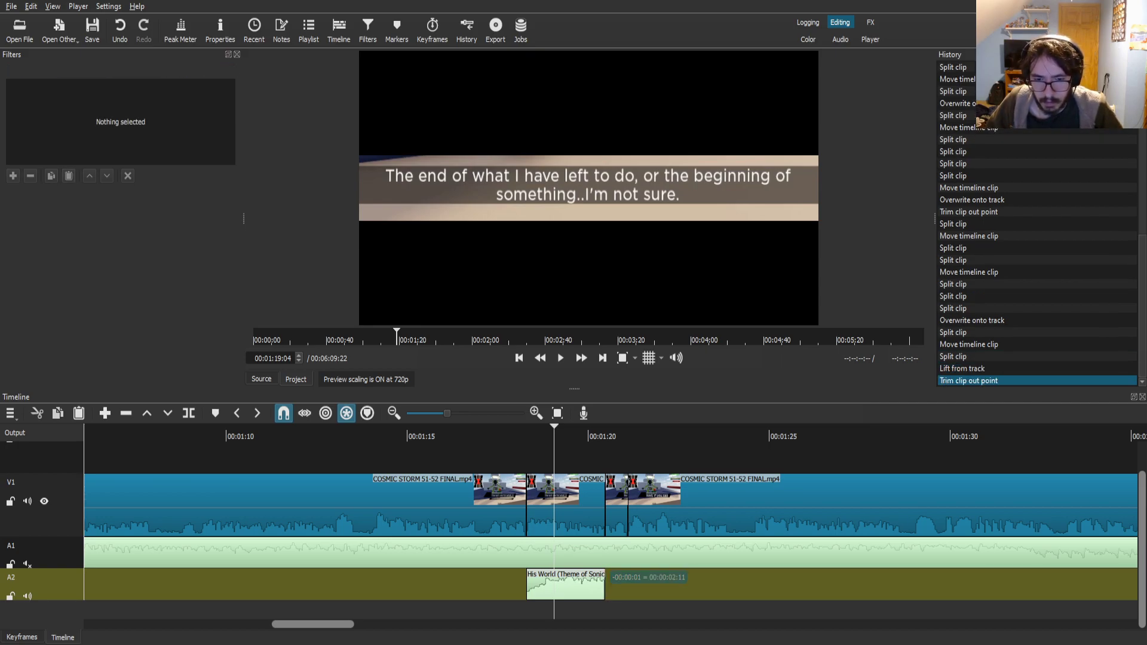
# - Add a Gain/Volume filter at -10 dB to the His World clip and play the section back
pyautogui.click(573, 587)
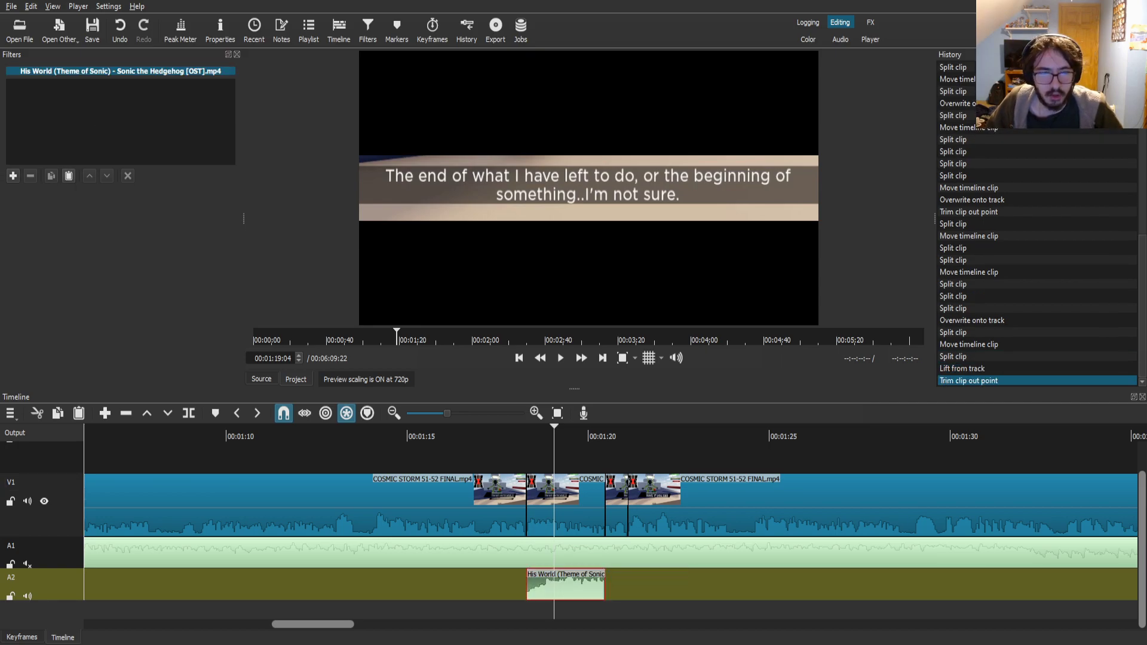
pyautogui.click(13, 175)
pyautogui.write('ga')
pyautogui.press('Return')
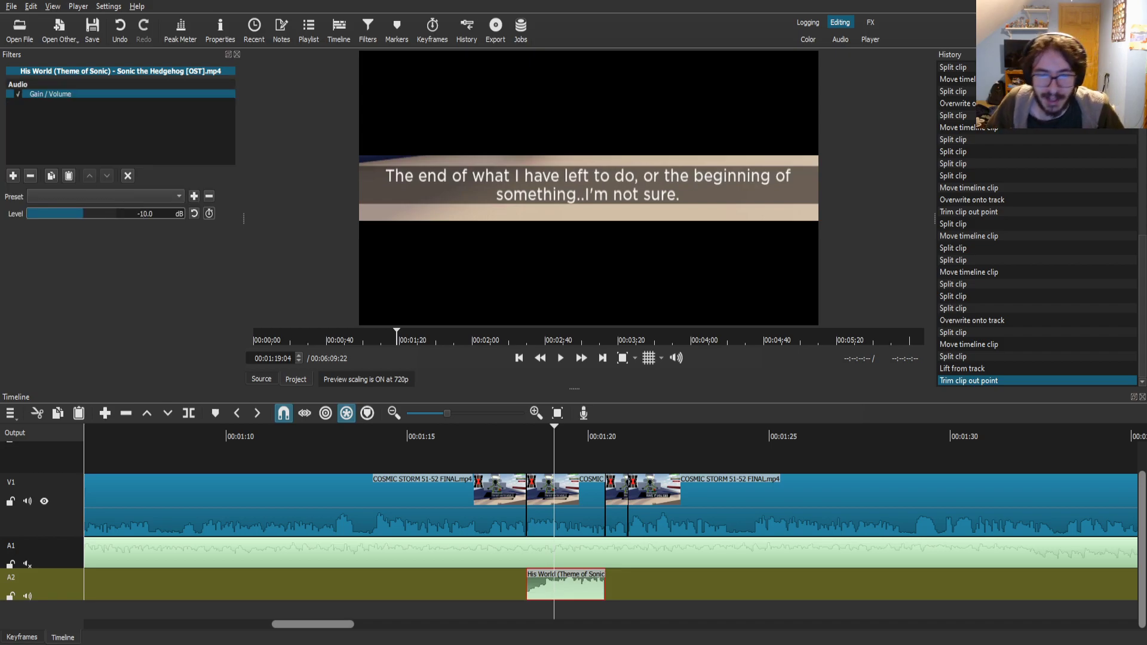
pyautogui.press('space')
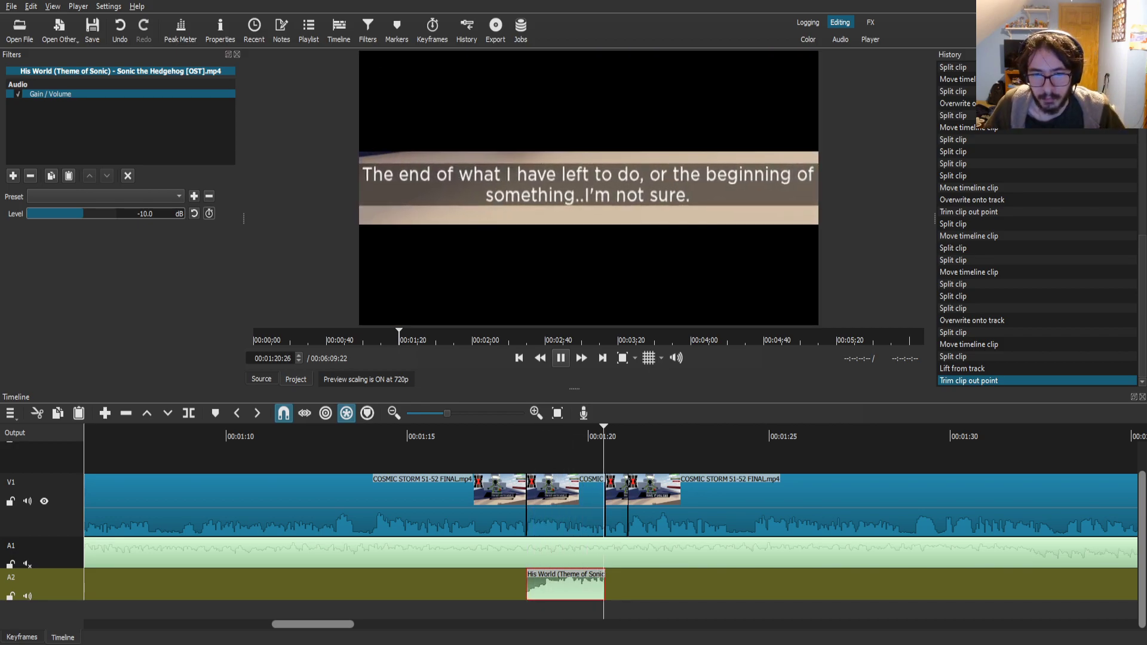
pyautogui.press('space')
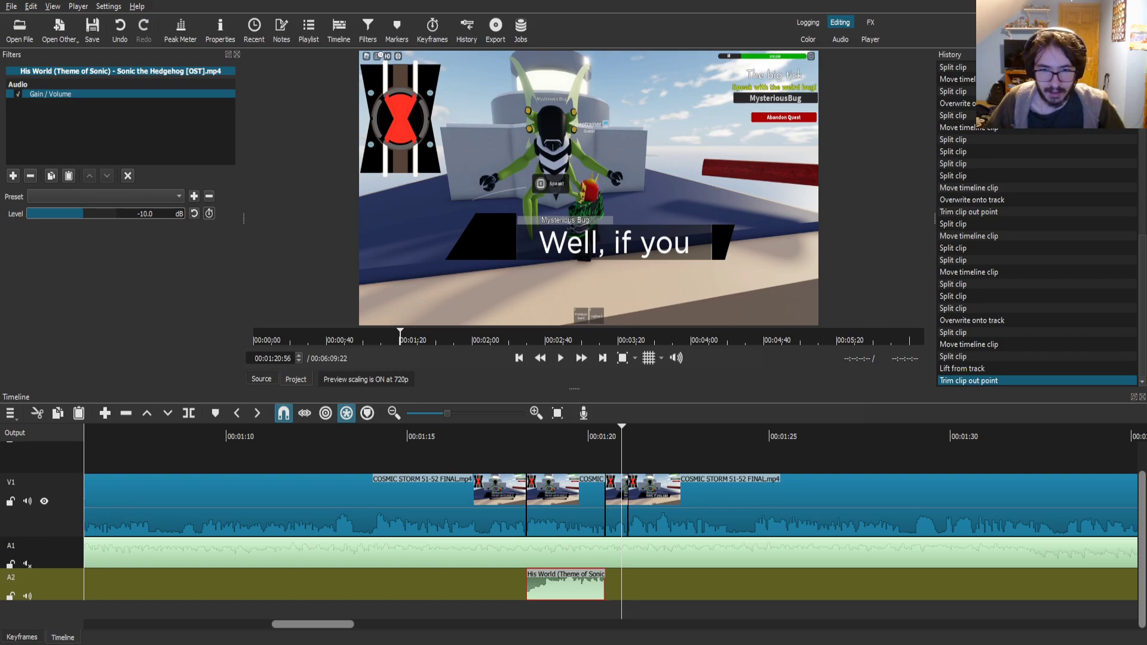
# - Place the Record Scratch sound effect on A2 directly after the music, split it at 00:01:20:51, and delete its opening part
pyautogui.moveTo(663, 250); pyautogui.dragTo(657, 585)
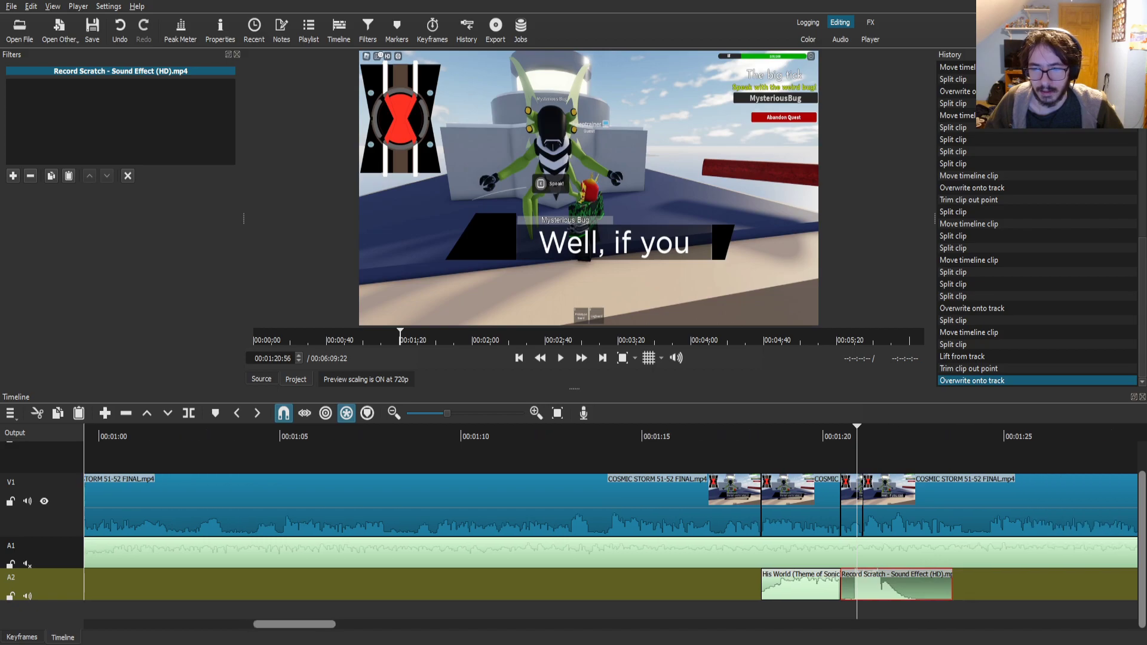
pyautogui.moveTo(665, 436); pyautogui.dragTo(675, 436)
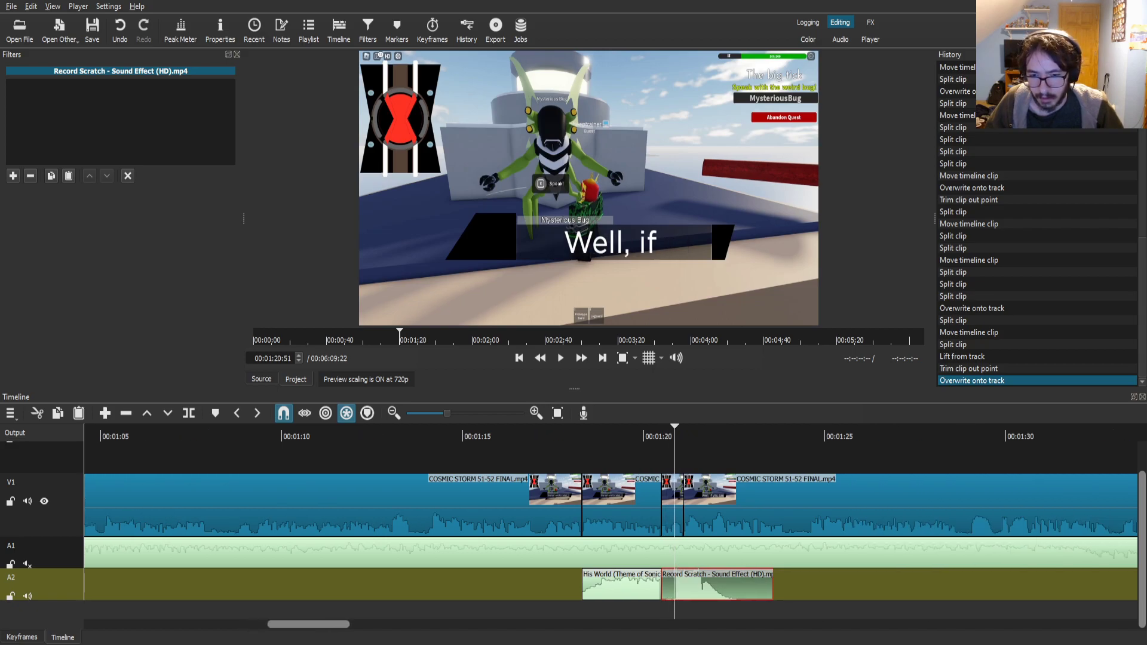
pyautogui.press('s')
pyautogui.click(663, 436)
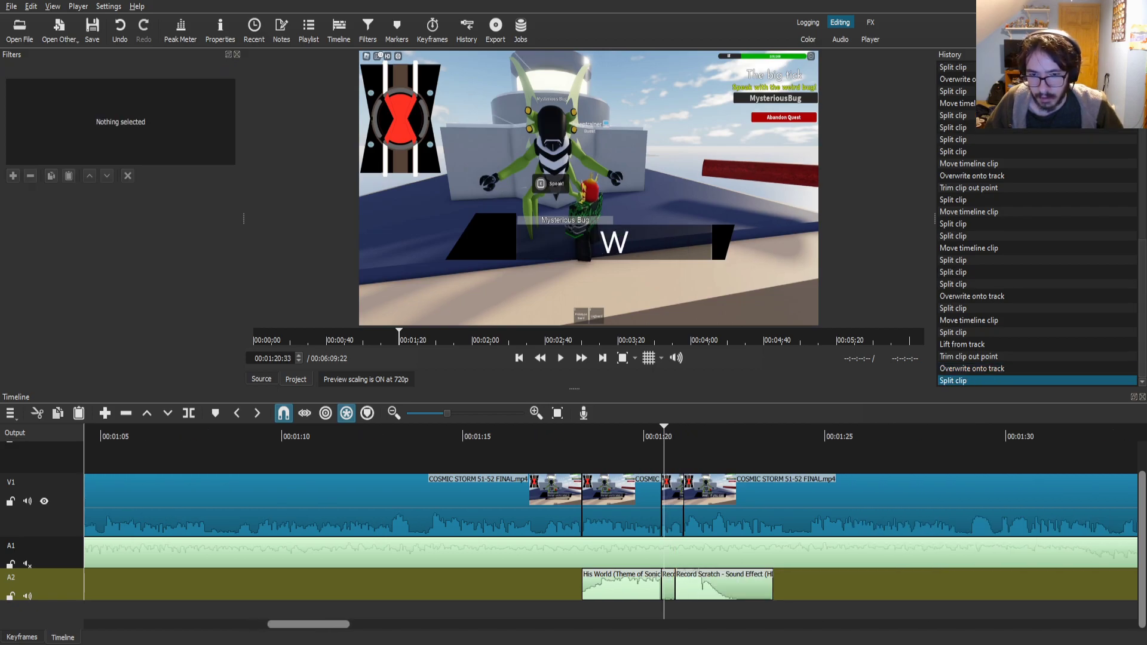
pyautogui.click(668, 585)
pyautogui.press('Delete')
# - Move the Record Scratch clip to the V1 cut at 00:01:21:04 and extend the His World clip to meet it
pyautogui.moveTo(744, 585); pyautogui.dragTo(735, 588)
pyautogui.press('Up')
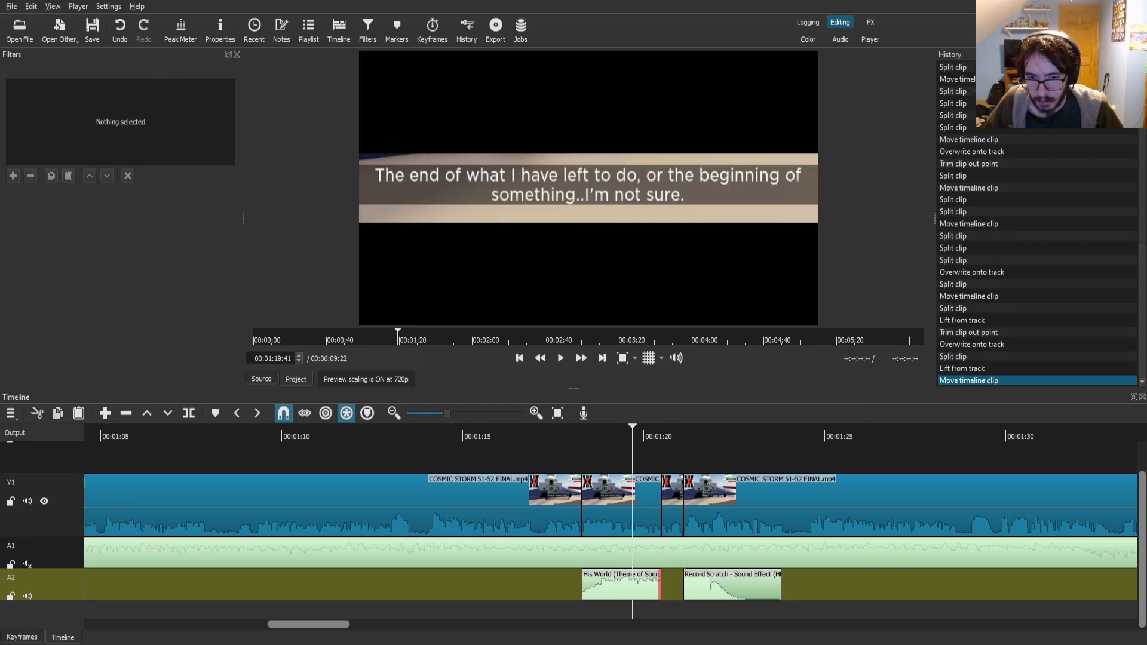
pyautogui.moveTo(661, 588)
pyautogui.mouseDown()
pyautogui.moveTo(714, 584)
pyautogui.moveTo(672, 590)
pyautogui.moveTo(683, 588)
pyautogui.mouseUp()
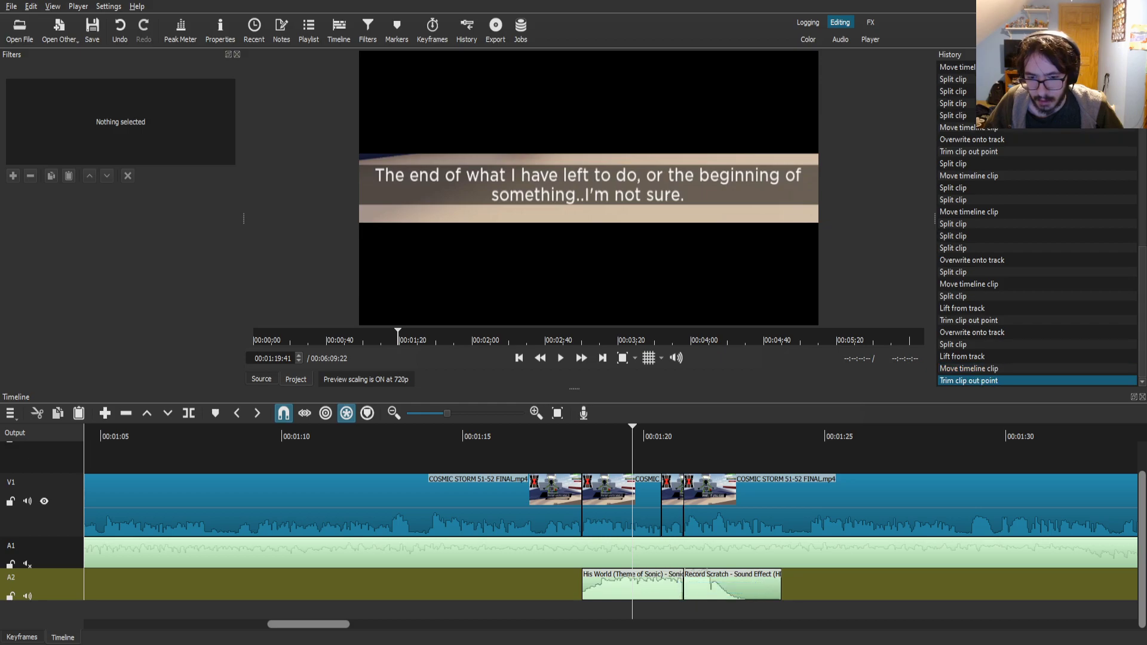
# - Play the transition, then split the Record Scratch clip at 00:01:22:34 and delete the tail
pyautogui.moveTo(574, 437); pyautogui.dragTo(564, 437)
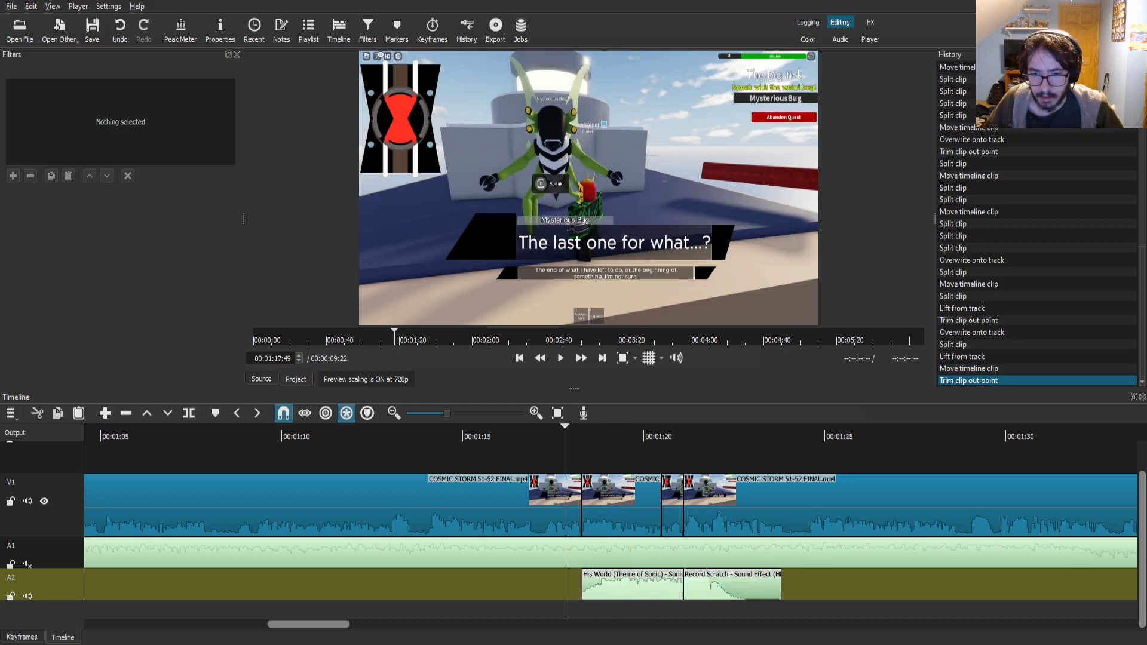
pyautogui.press('space')
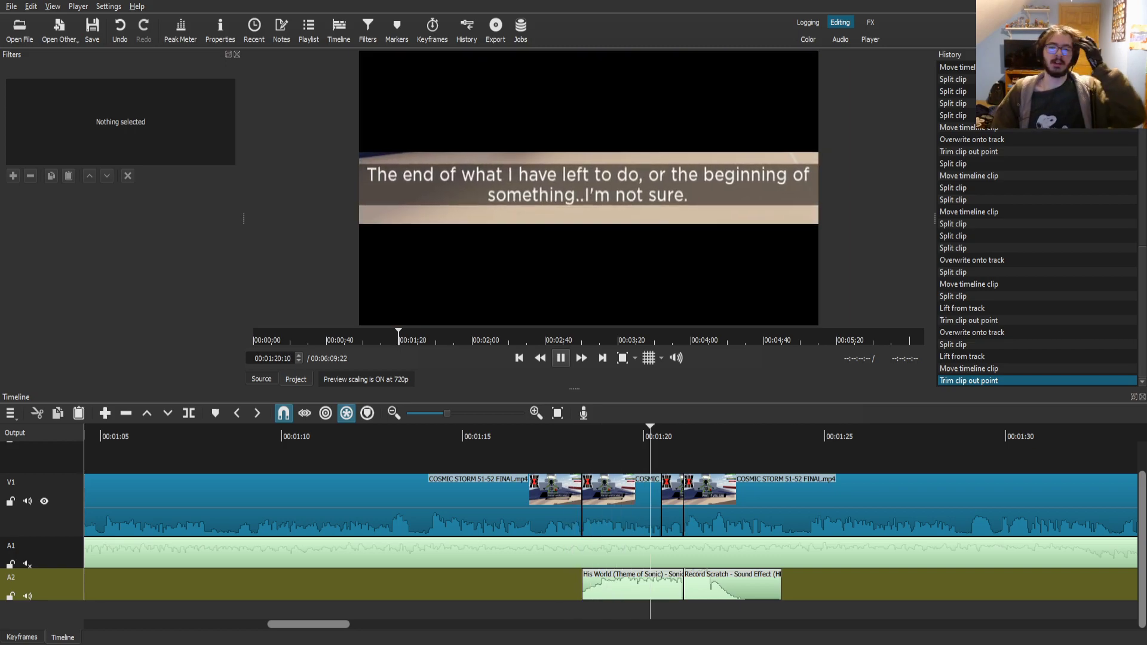
pyautogui.scroll(-4, 610, 538)
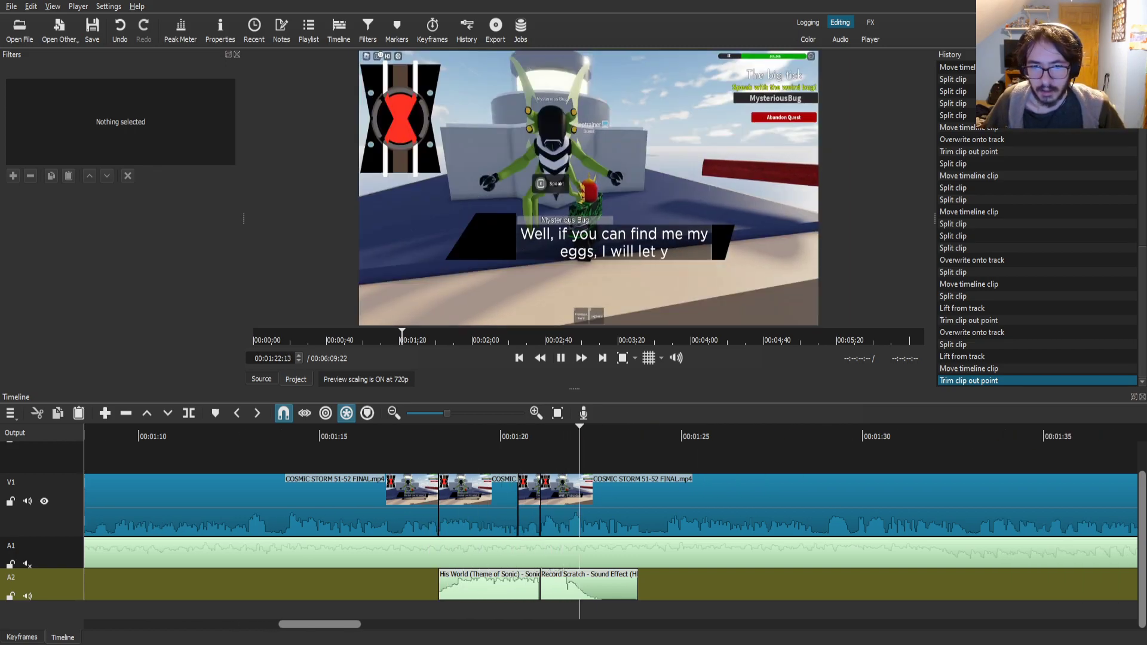
pyautogui.click(603, 587)
pyautogui.moveTo(599, 436); pyautogui.dragTo(593, 436)
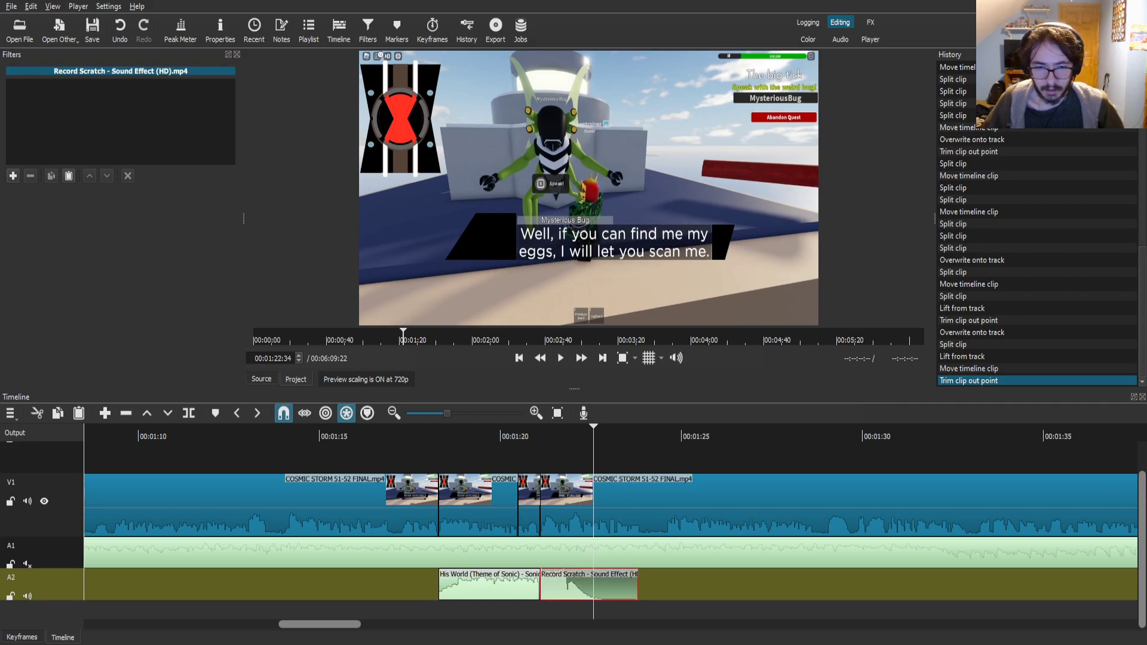
pyautogui.press('s')
pyautogui.click(615, 587)
pyautogui.press('Delete')
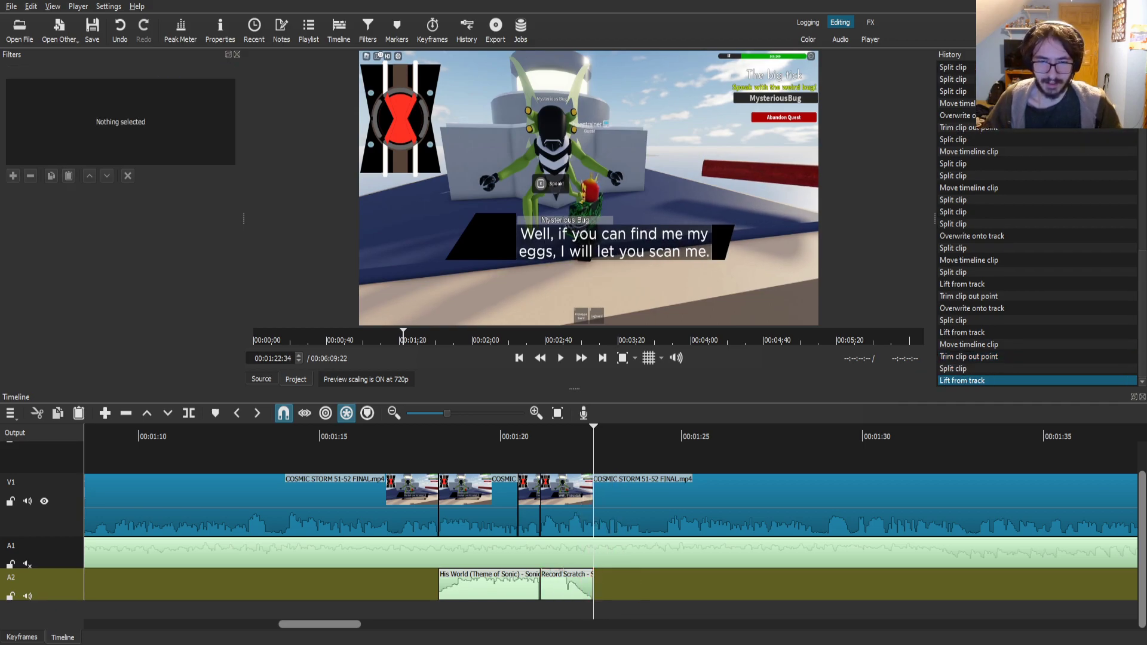
# - Add a Gain/Volume filter at -10 dB to the Record Scratch clip and play back the music section before it
pyautogui.click(567, 587)
pyautogui.click(13, 175)
pyautogui.write('ga')
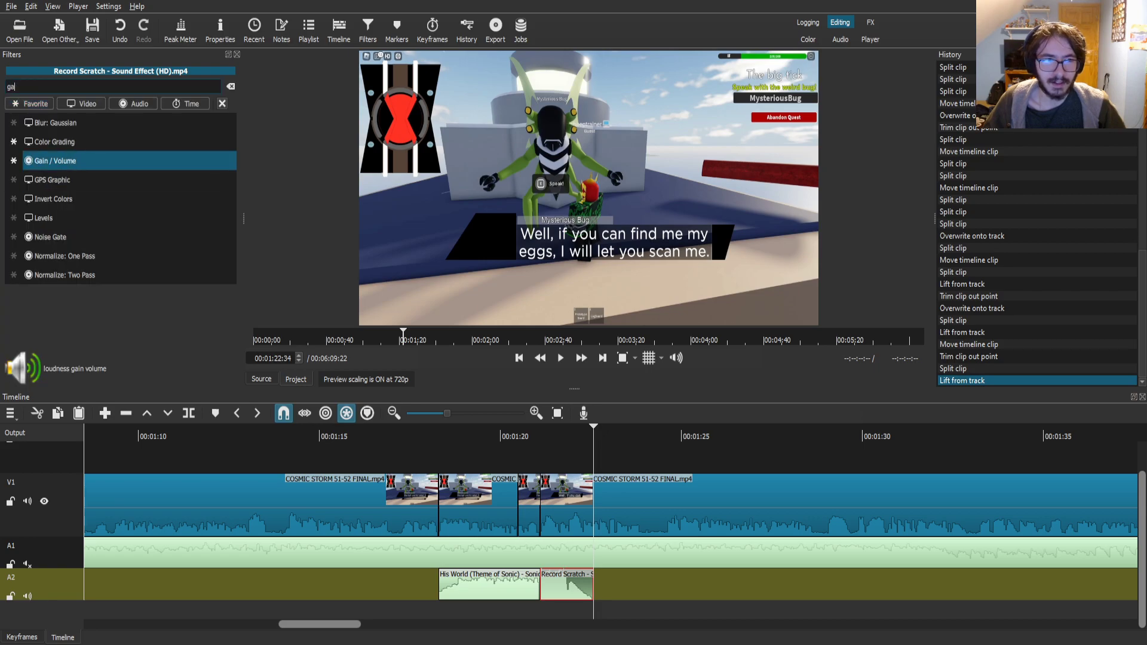
pyautogui.click(51, 160)
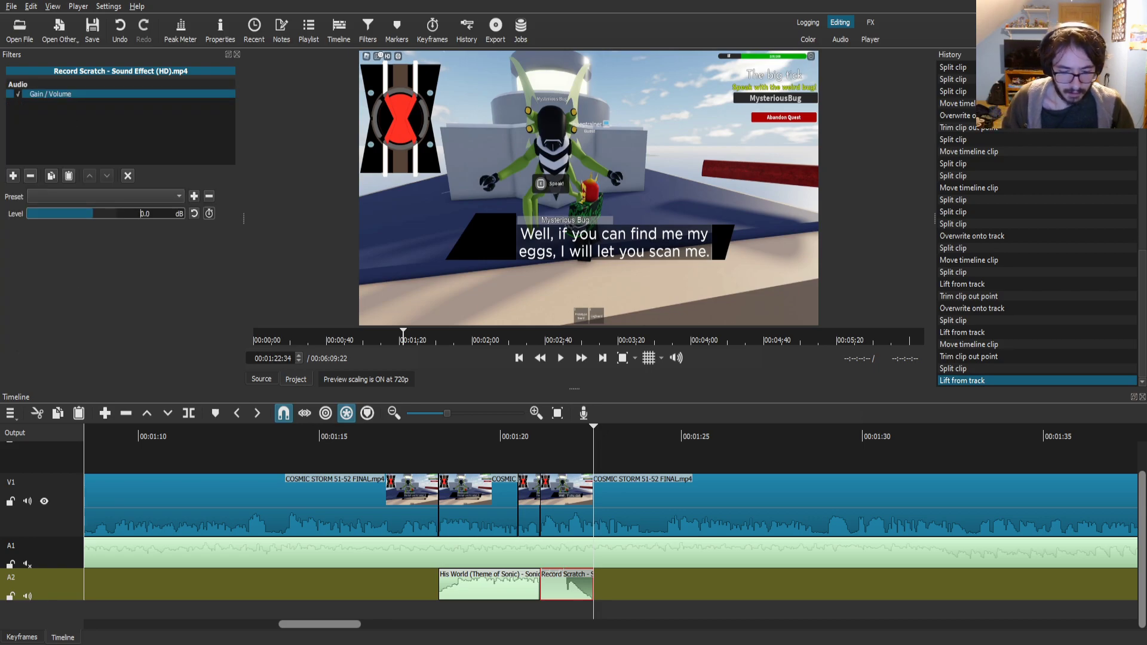
pyautogui.click(428, 436)
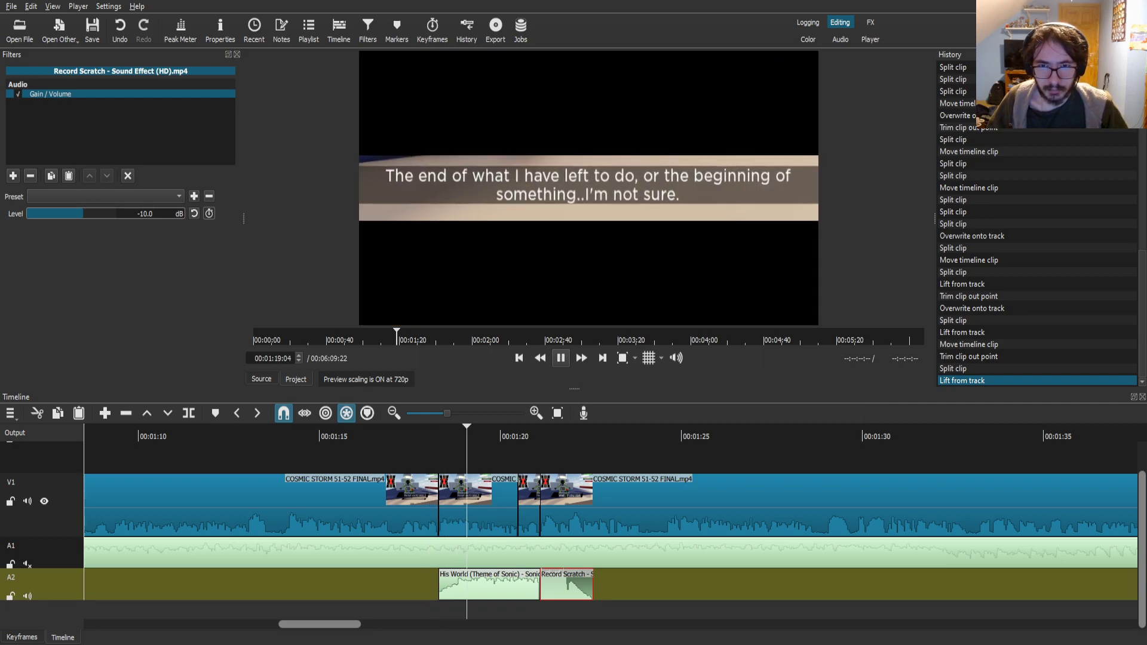
pyautogui.press('space')
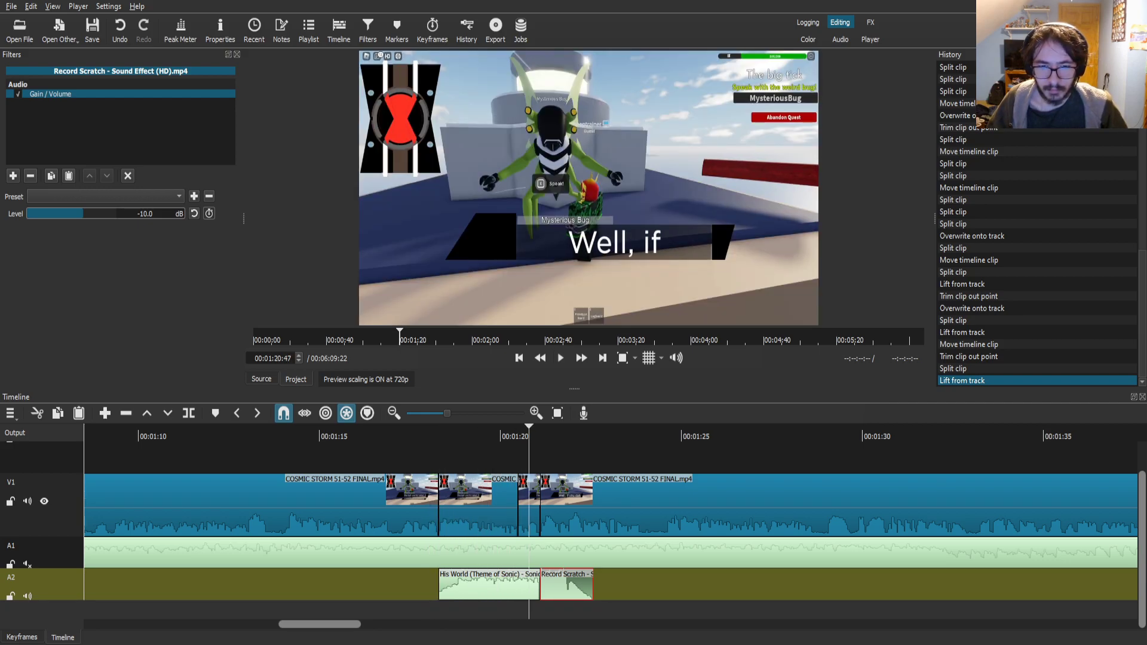
# - Set the His World clip's gain to -15 dB, replay the section, and select the Record Scratch clip
pyautogui.click(489, 586)
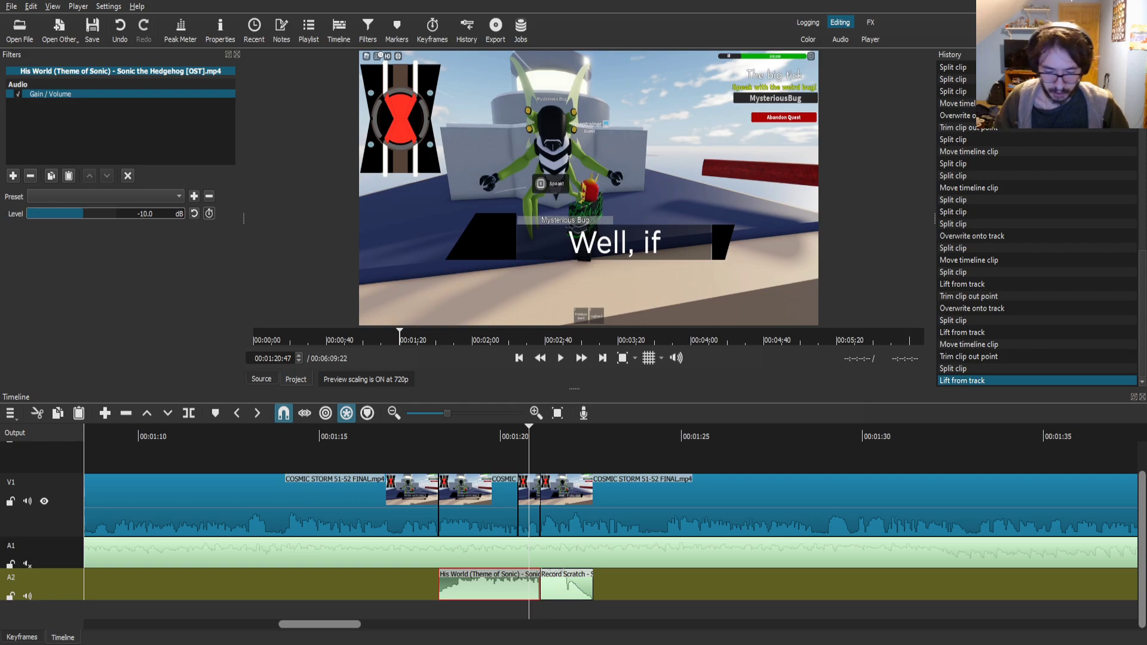
pyautogui.click(427, 436)
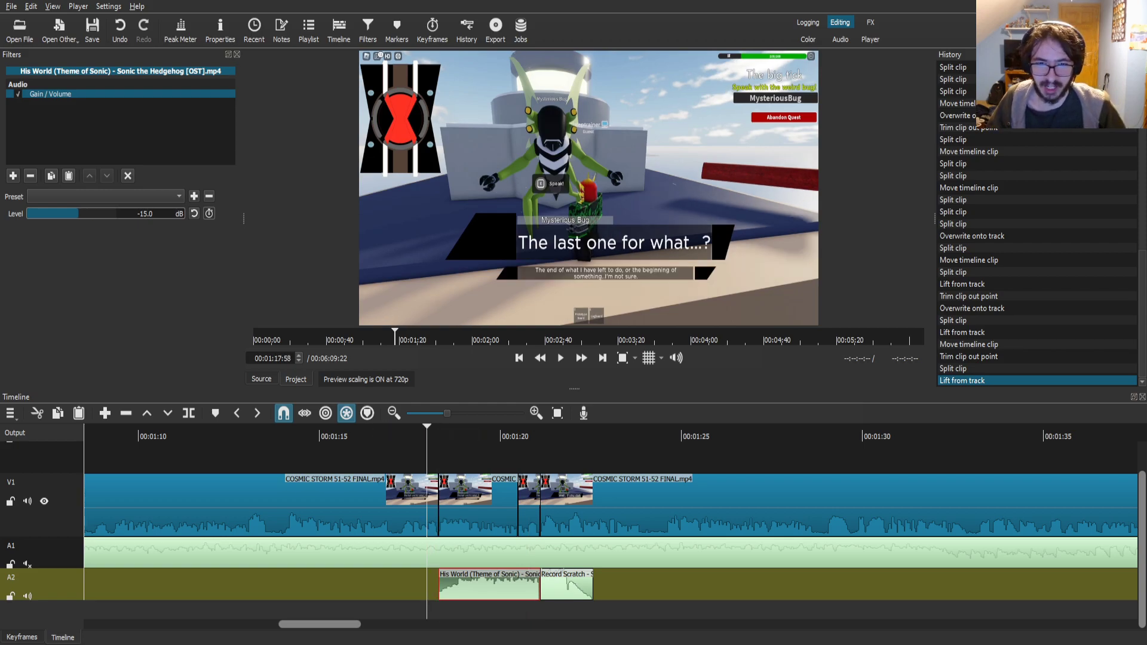
pyautogui.click(560, 358)
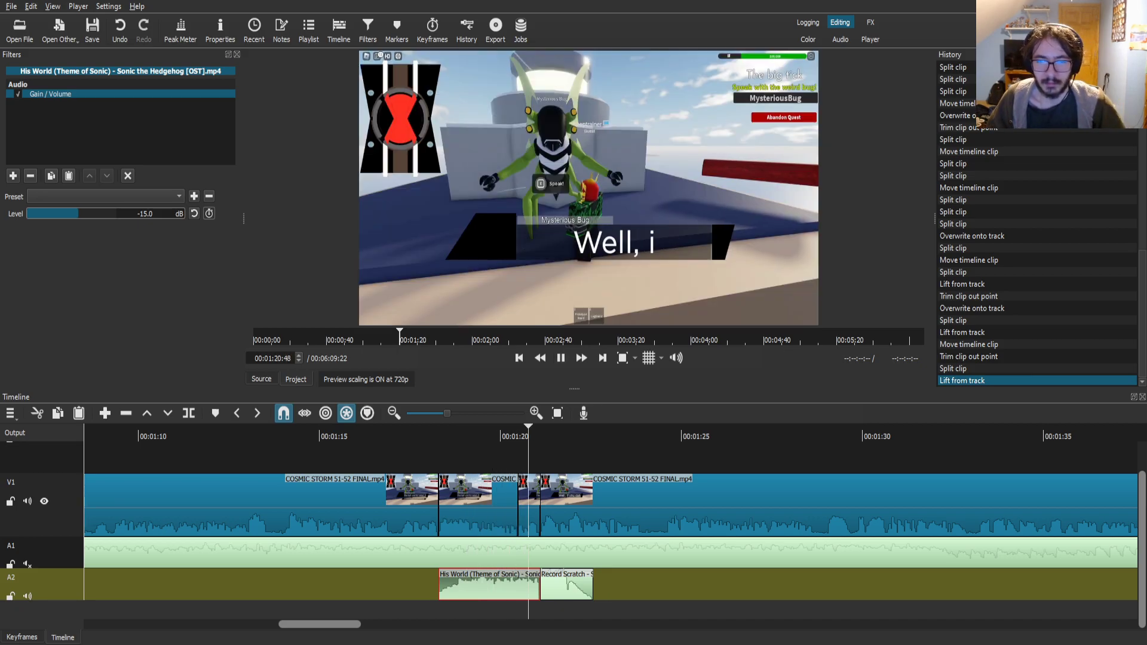
pyautogui.click(565, 587)
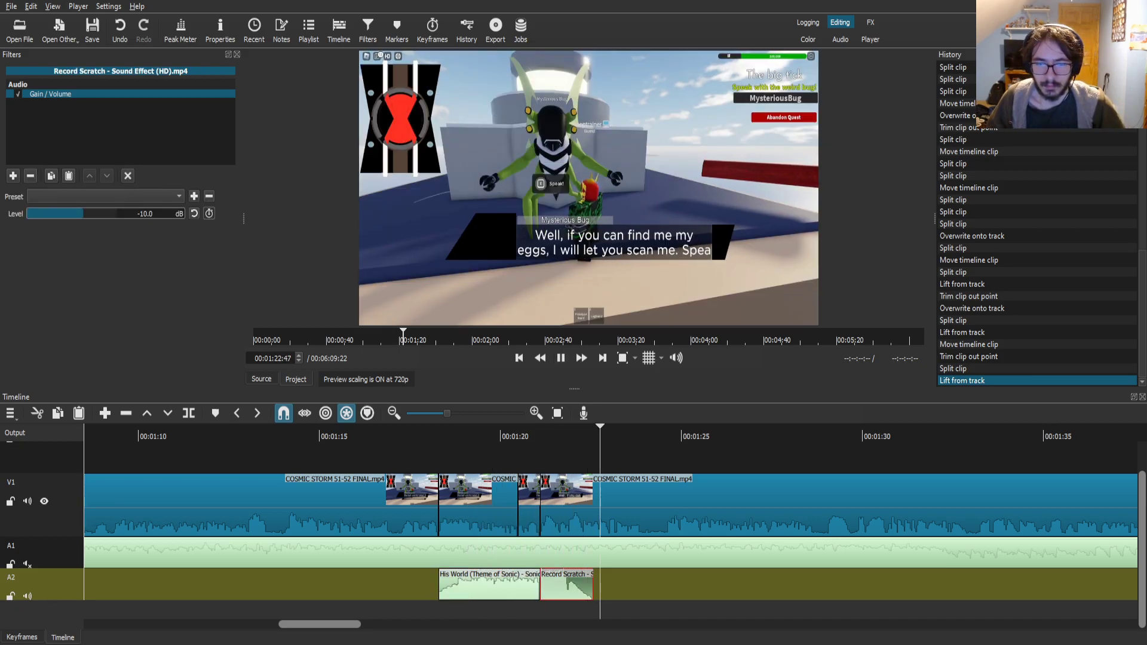
# - Set the Record Scratch clip's gain to -15 dB, replay the section from 00:01:17:51, and save the project
pyautogui.click(558, 436)
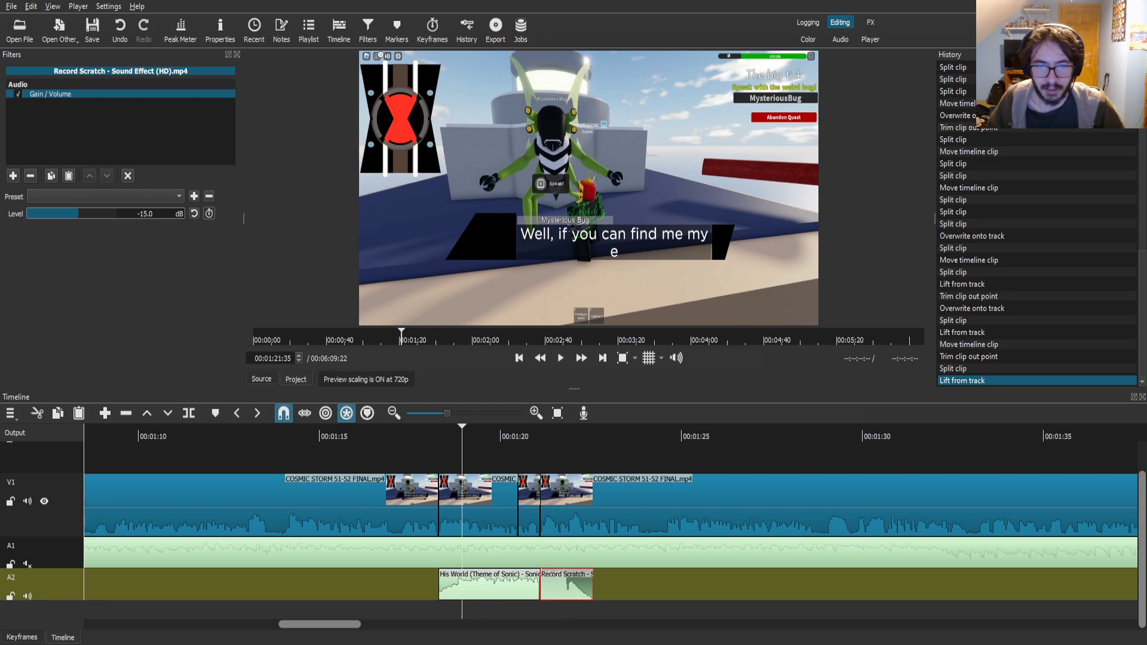
pyautogui.moveTo(462, 436); pyautogui.dragTo(423, 436)
pyautogui.click(490, 587)
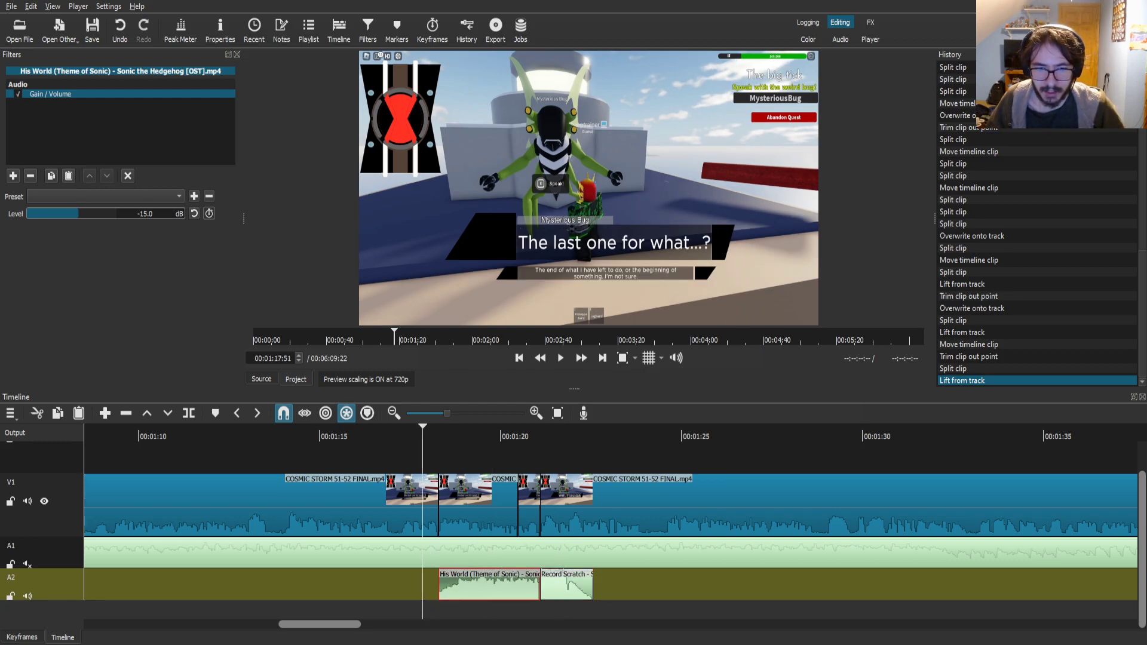
pyautogui.click(560, 358)
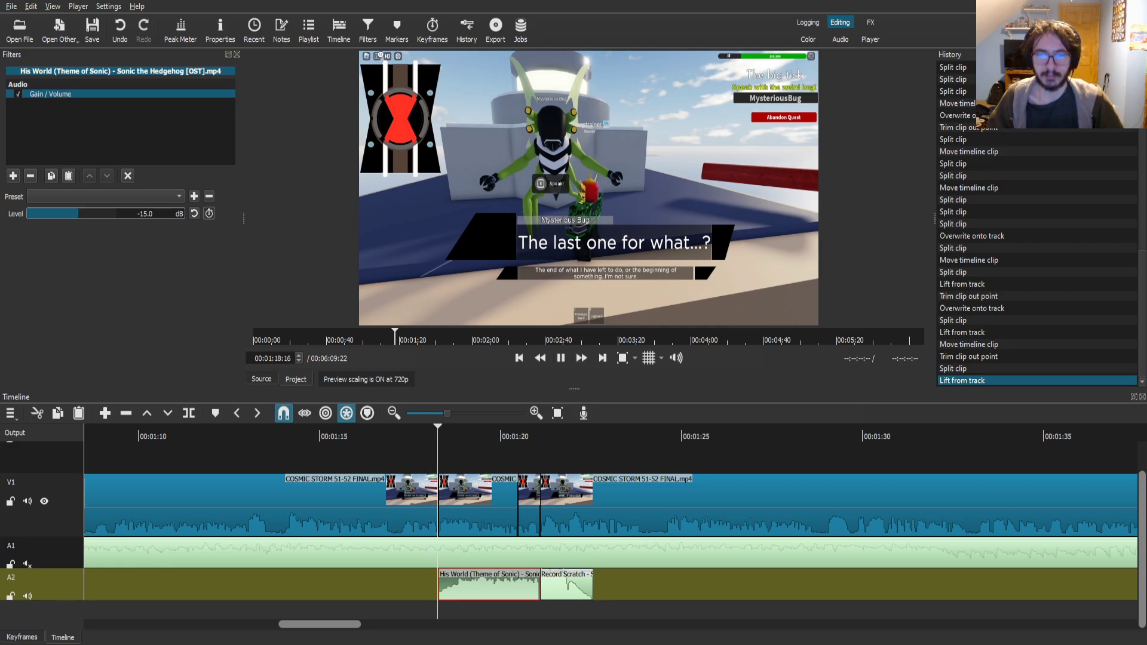
pyautogui.hotkey('ctrl', 's')
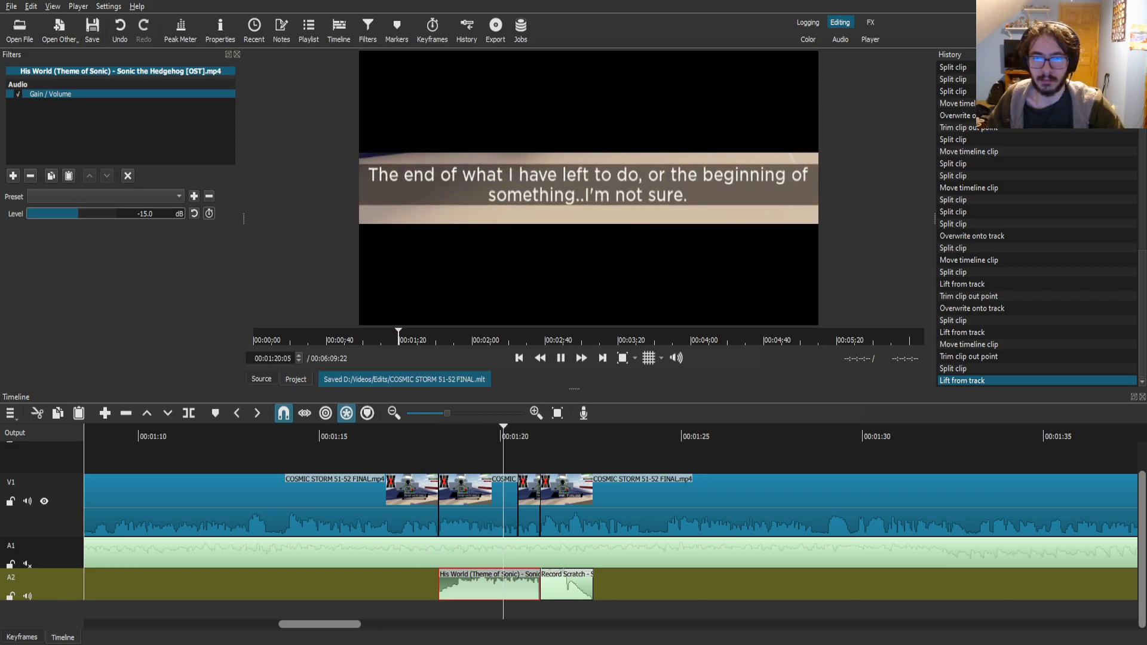
# - Split the V1 gameplay clip following the Record Scratch effect at about 00:01:24:03
pyautogui.scroll(-3, 507, 525)
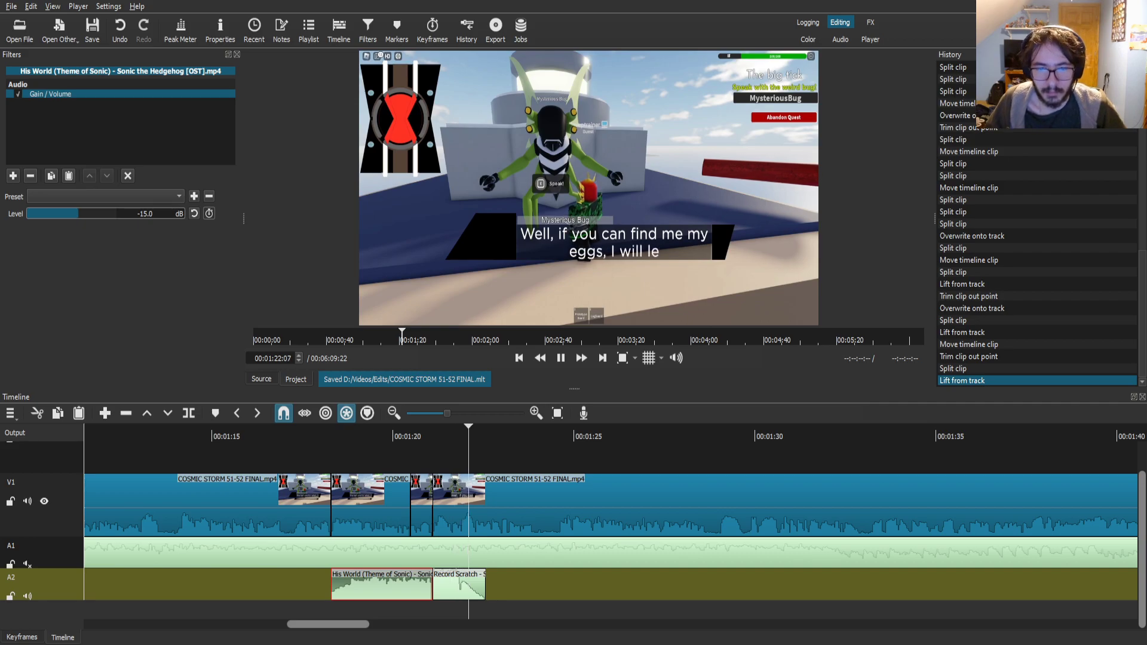
pyautogui.click(451, 508)
pyautogui.press('space')
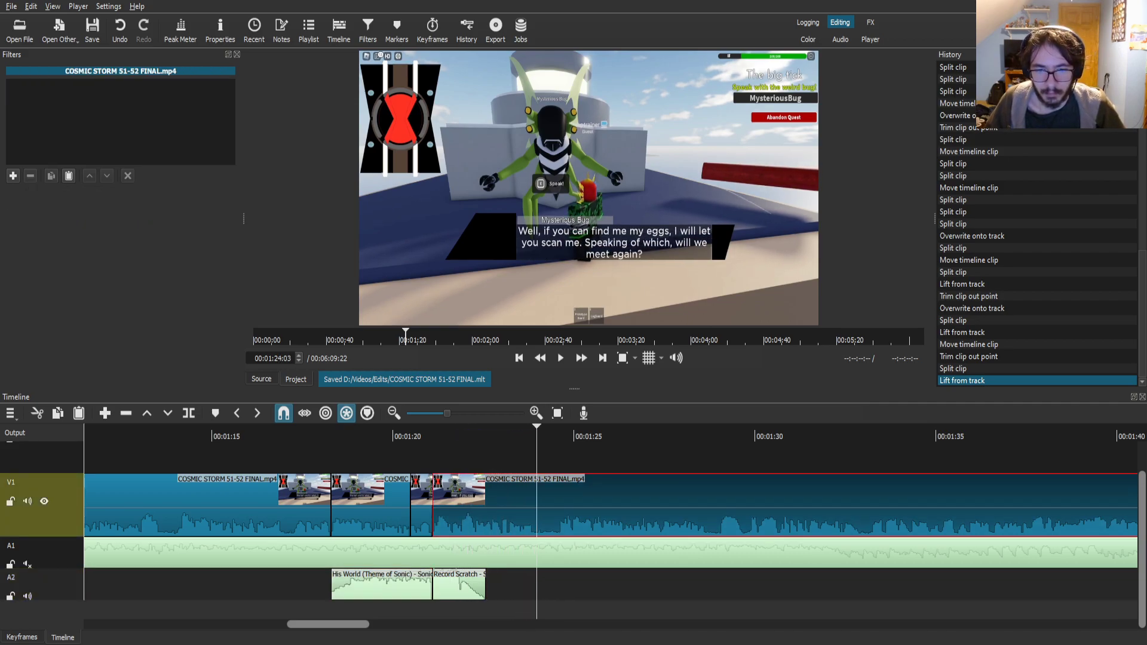
pyautogui.press('s')
# - Add a Size, Position & Rotate filter to the V1 segment above Record Scratch, with 230% zoom positioned at -1,497, -994
pyautogui.click(475, 508)
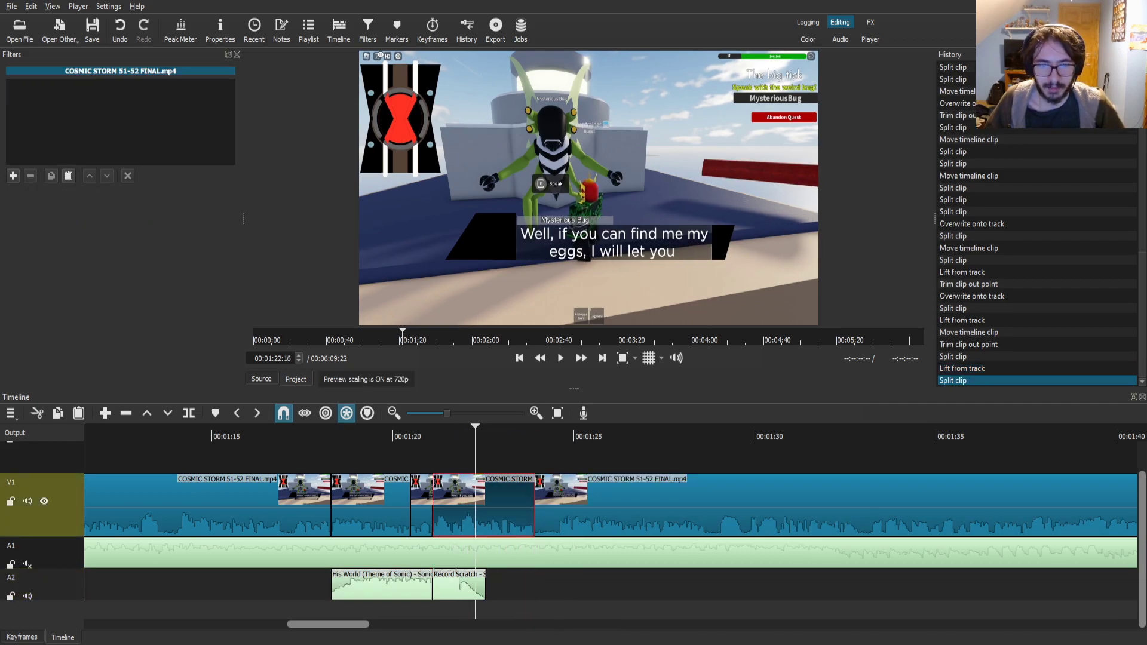
pyautogui.write('fsiz')
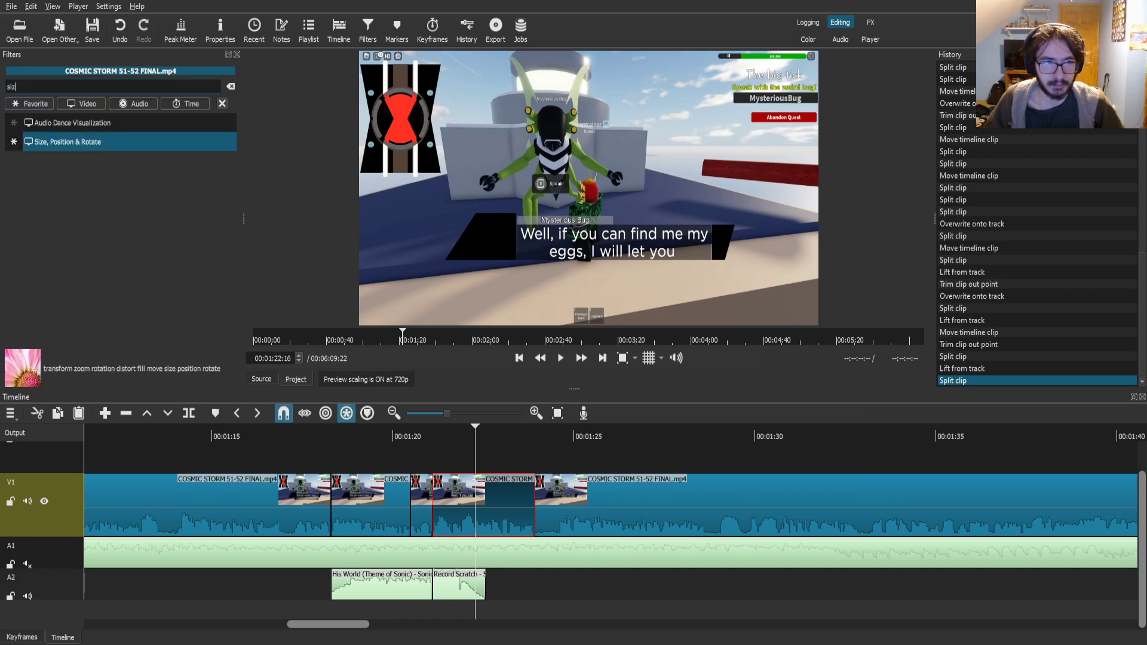
pyautogui.click(63, 142)
pyautogui.moveTo(72, 250); pyautogui.dragTo(79, 251)
pyautogui.scroll(5, 588, 188)
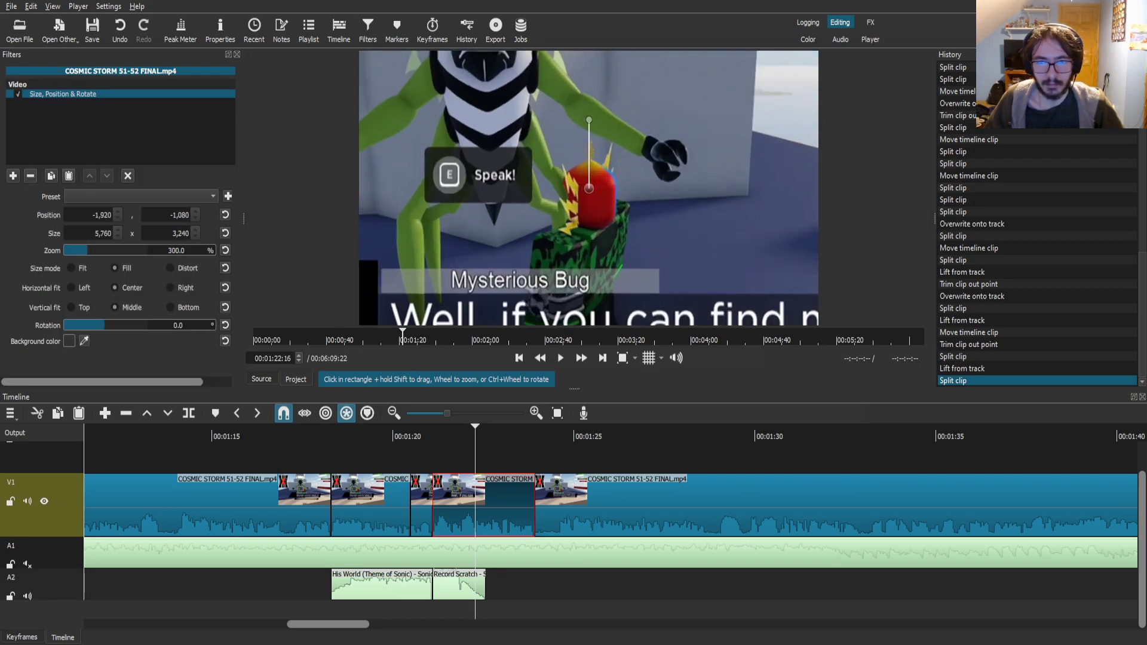
pyautogui.scroll(-7, 588, 188)
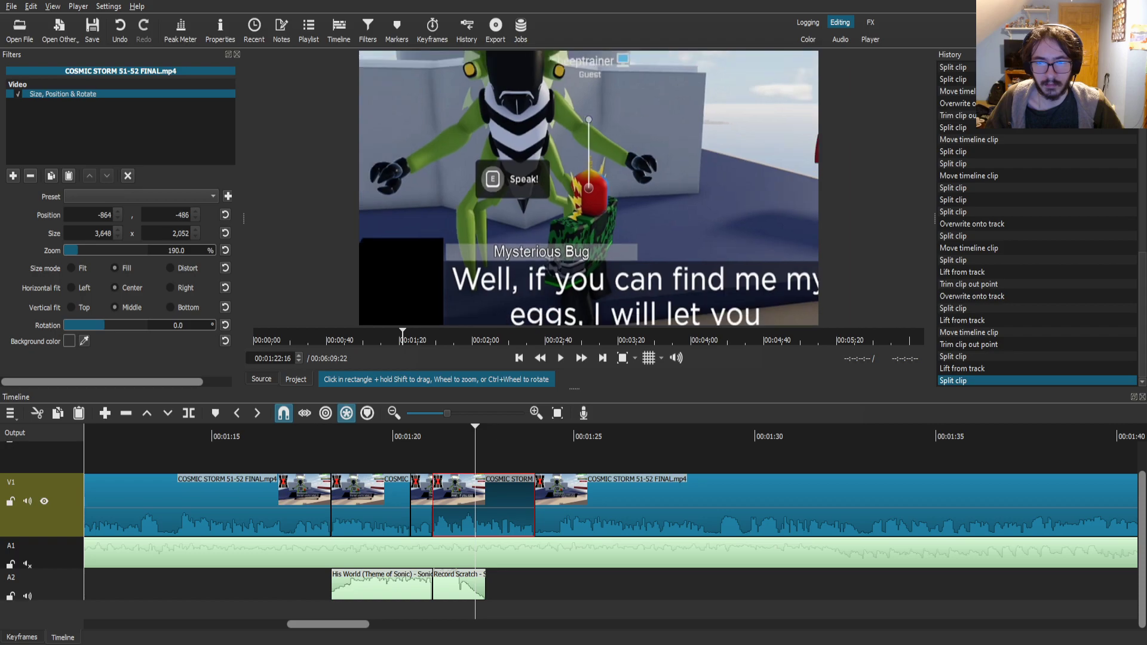
pyautogui.scroll(8, 593, 199)
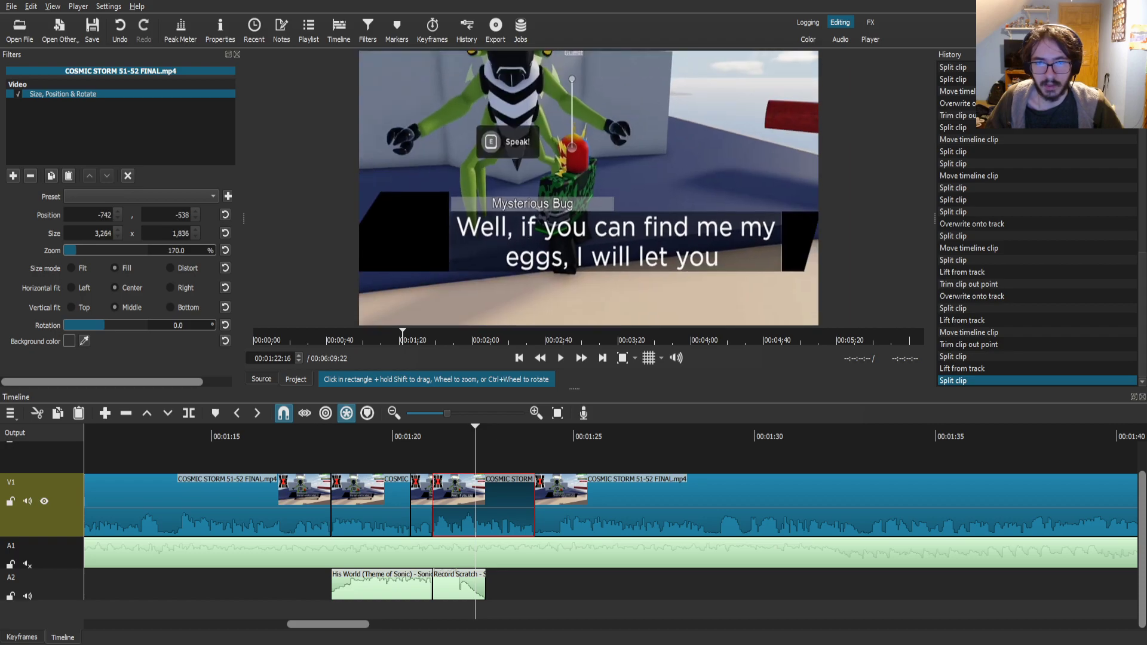
pyautogui.moveTo(570, 141); pyautogui.dragTo(528, 113)
pyautogui.scroll(-2, 524, 114)
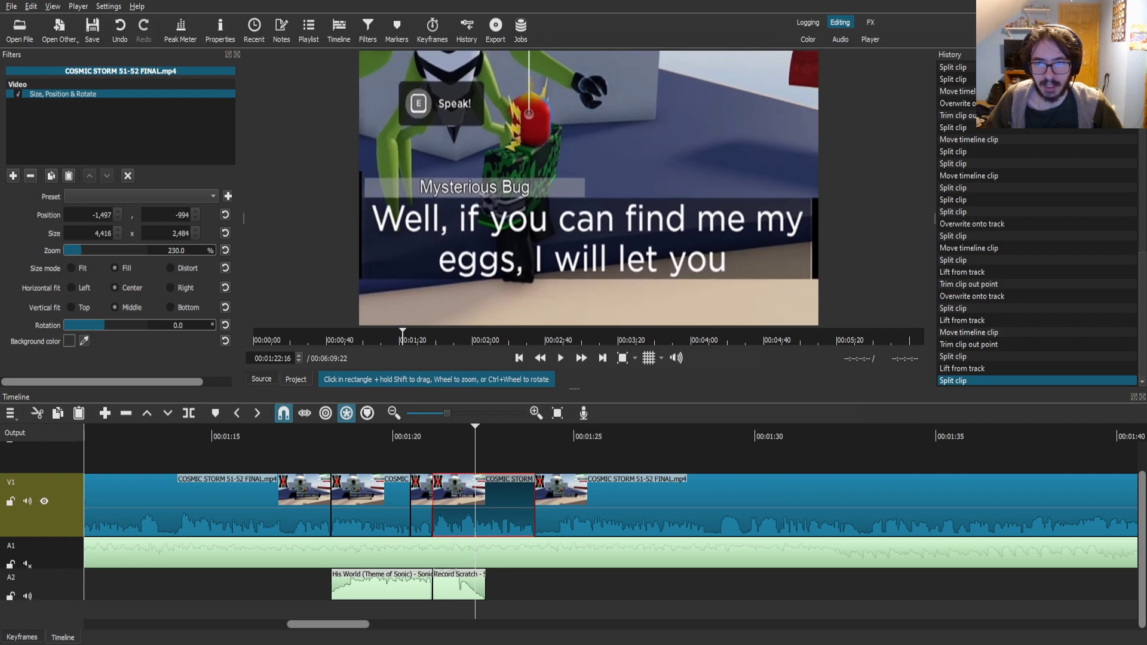
# - Save the project and replay the edited section from the start of the His World clip
pyautogui.click(586, 506)
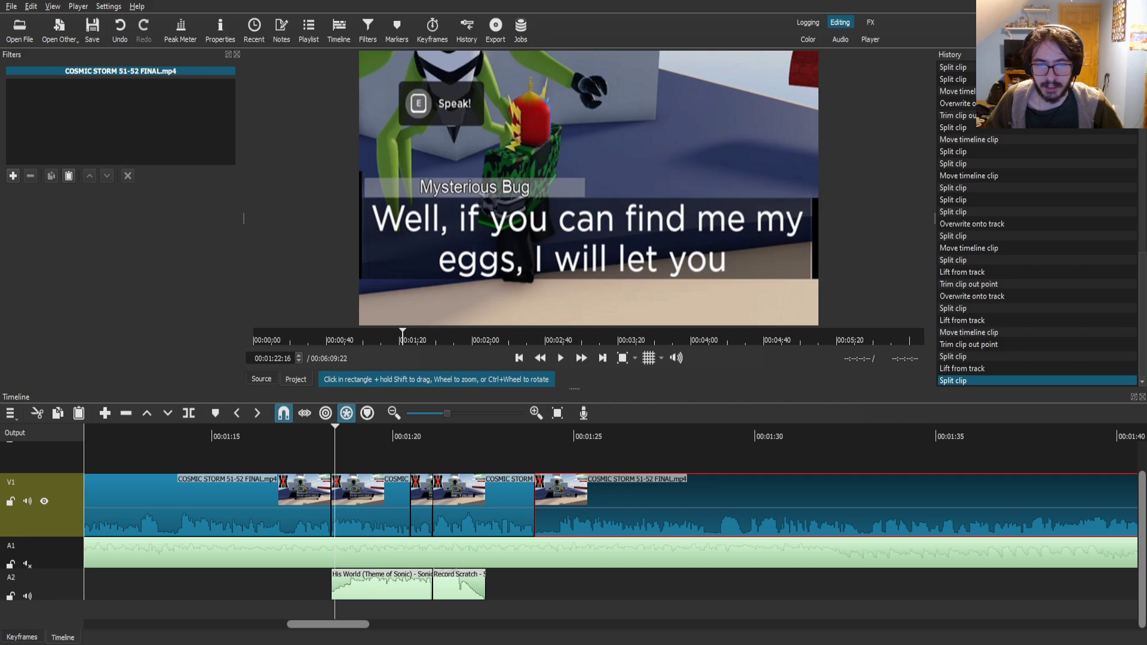
pyautogui.hotkey('ctrl', 's')
pyautogui.press('space')
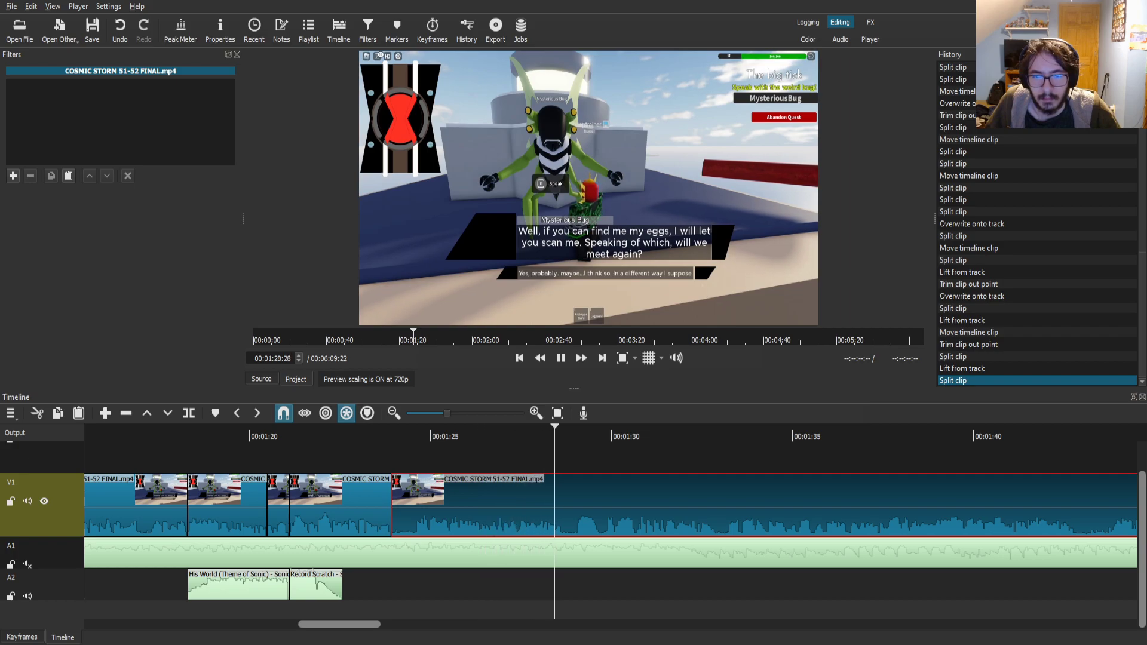
# - Find where the "Yes, probably...maybe" reply begins and split the V1 clip just before 00:01:28:44
pyautogui.press('space')
pyautogui.moveTo(570, 435); pyautogui.dragTo(563, 435)
pyautogui.press('space')
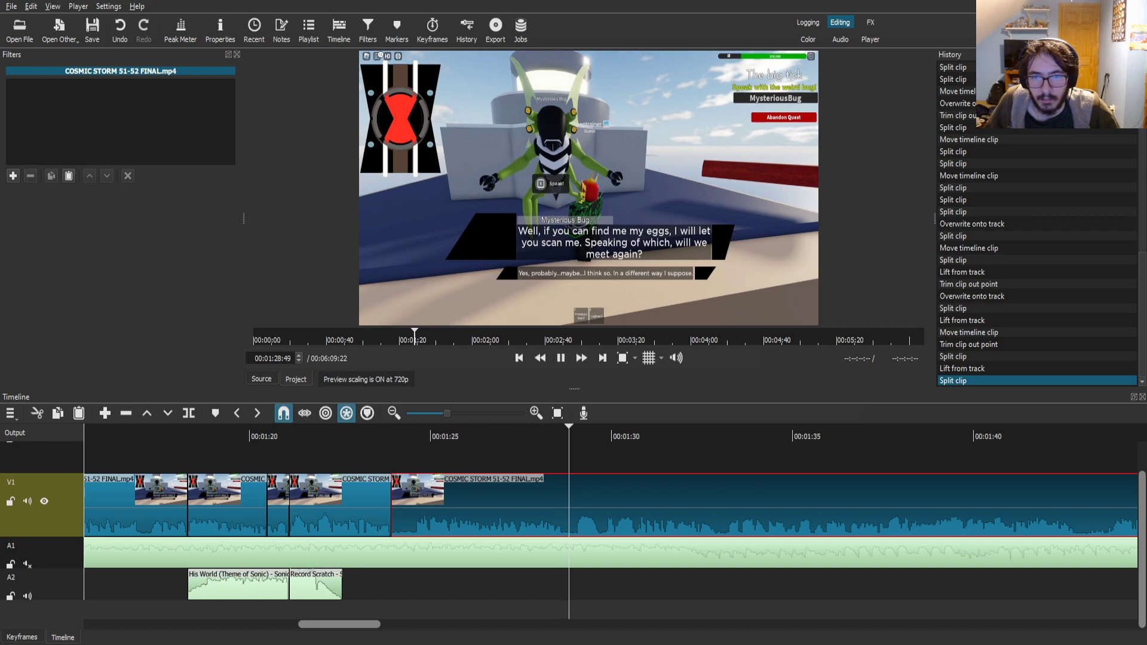
pyautogui.moveTo(589, 434); pyautogui.dragTo(482, 435)
pyautogui.press('space')
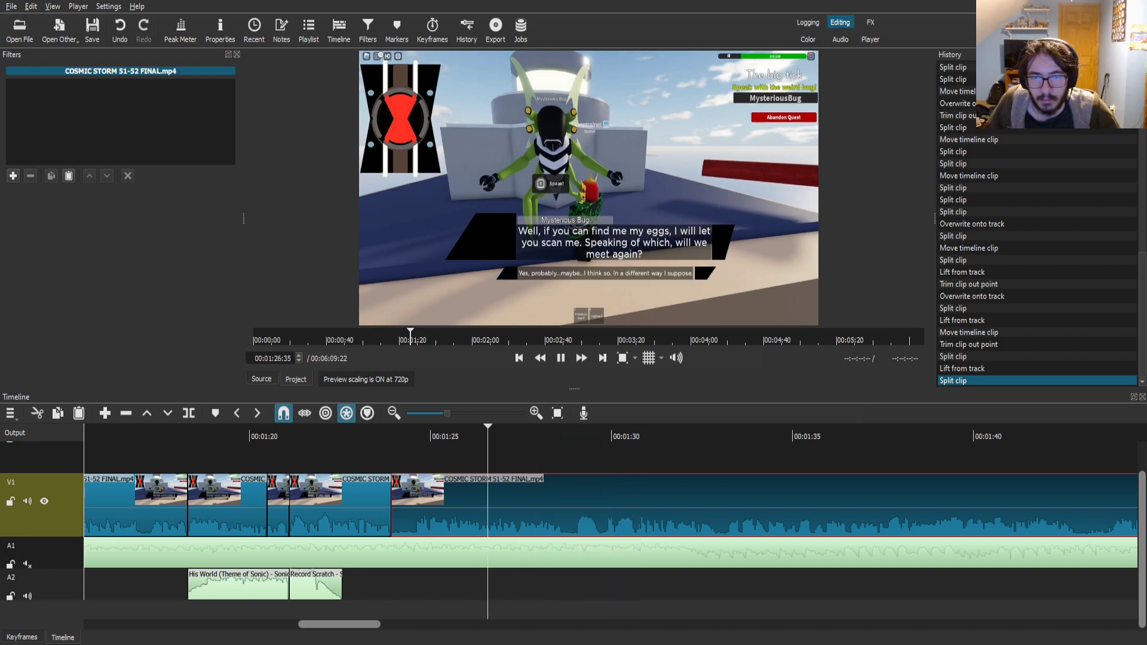
pyautogui.press('space')
pyautogui.press('s')
# - Split the V1 clip at the end of the reply, about 00:01:29:47, and select the short reply segment
pyautogui.press('space')
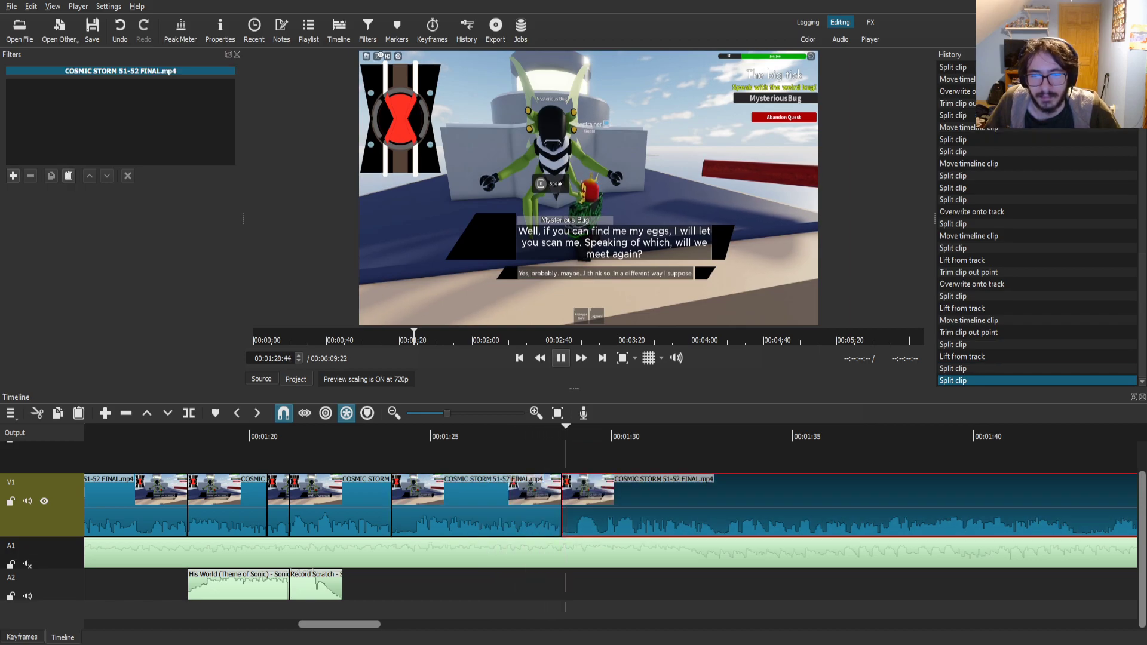
pyautogui.press('space')
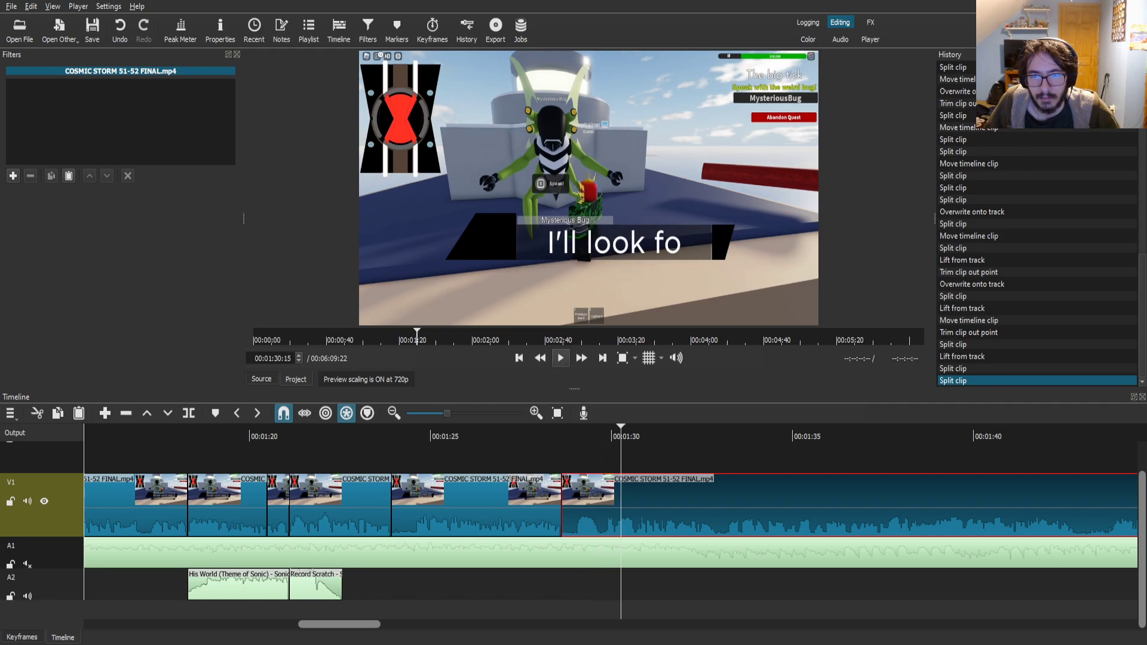
pyautogui.moveTo(621, 435); pyautogui.dragTo(593, 435)
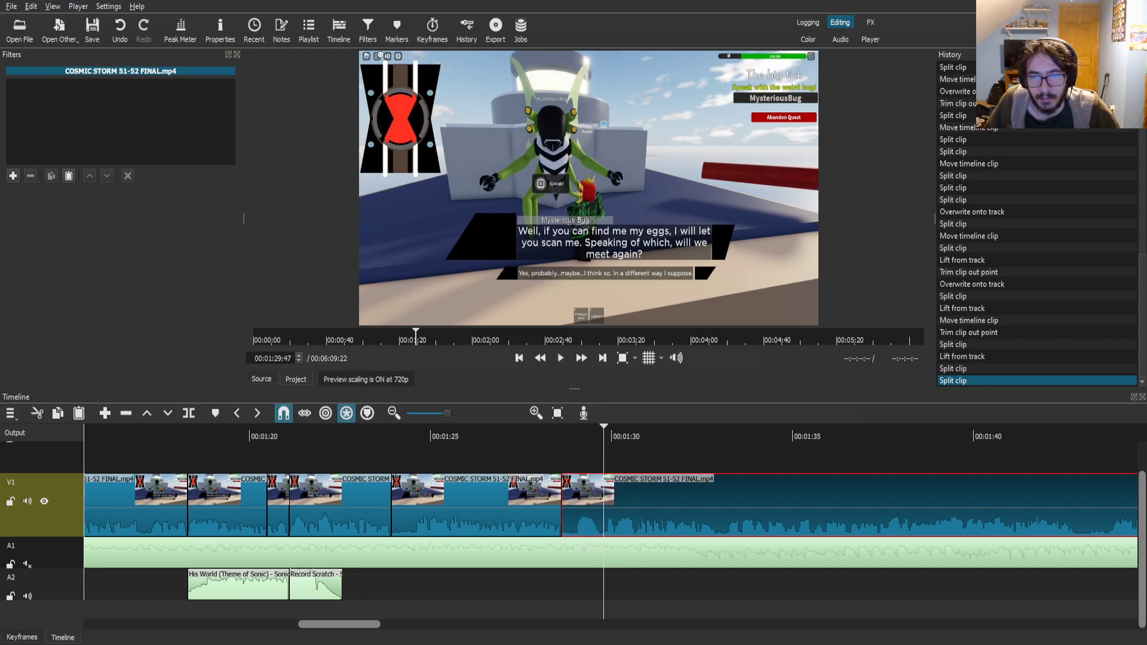
pyautogui.press('Left')
pyautogui.press('s')
pyautogui.click(581, 508)
pyautogui.click(578, 436)
pyautogui.click(13, 176)
pyautogui.write('siz')
pyautogui.click(63, 142)
pyautogui.moveTo(72, 251); pyautogui.dragTo(78, 250)
pyautogui.click(30, 176)
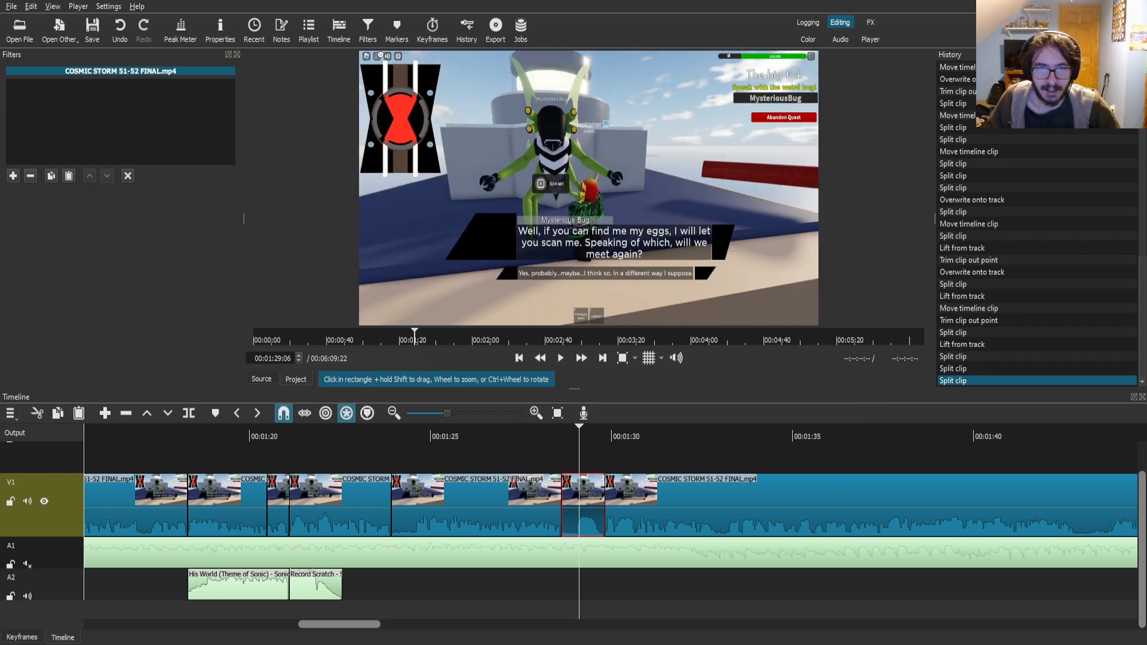
# - Add a Crop: Source filter to the reply segment with top 842, bottom 164, left 622 and right 516 px
pyautogui.click(14, 176)
pyautogui.write('cr')
pyautogui.click(63, 199)
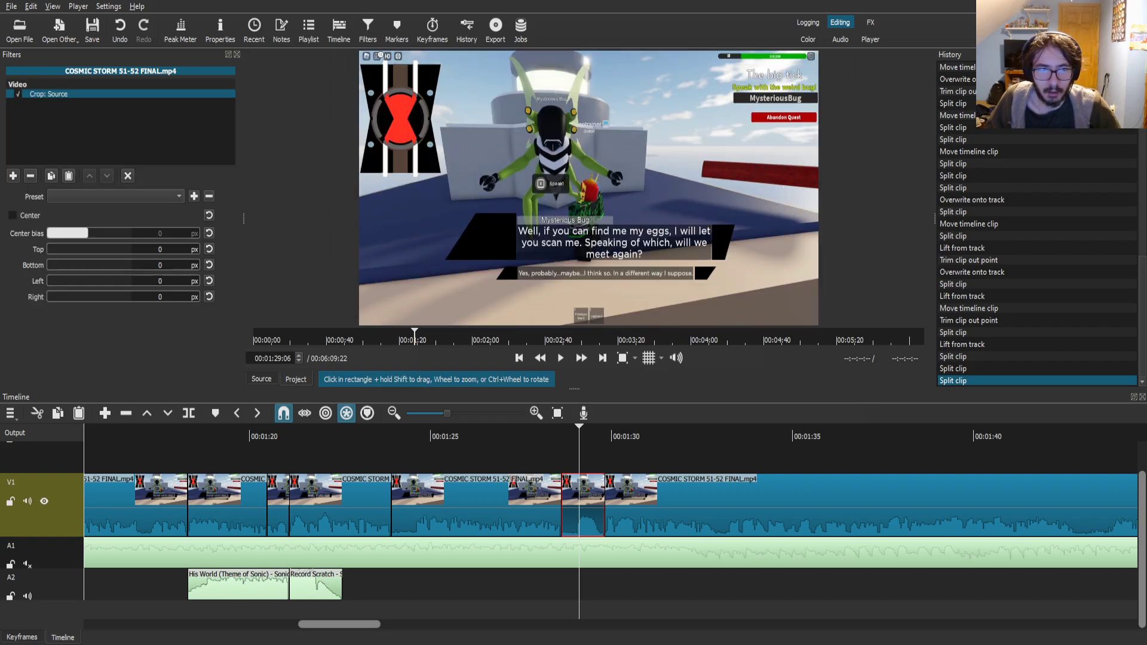
pyautogui.moveTo(51, 250); pyautogui.dragTo(112, 250)
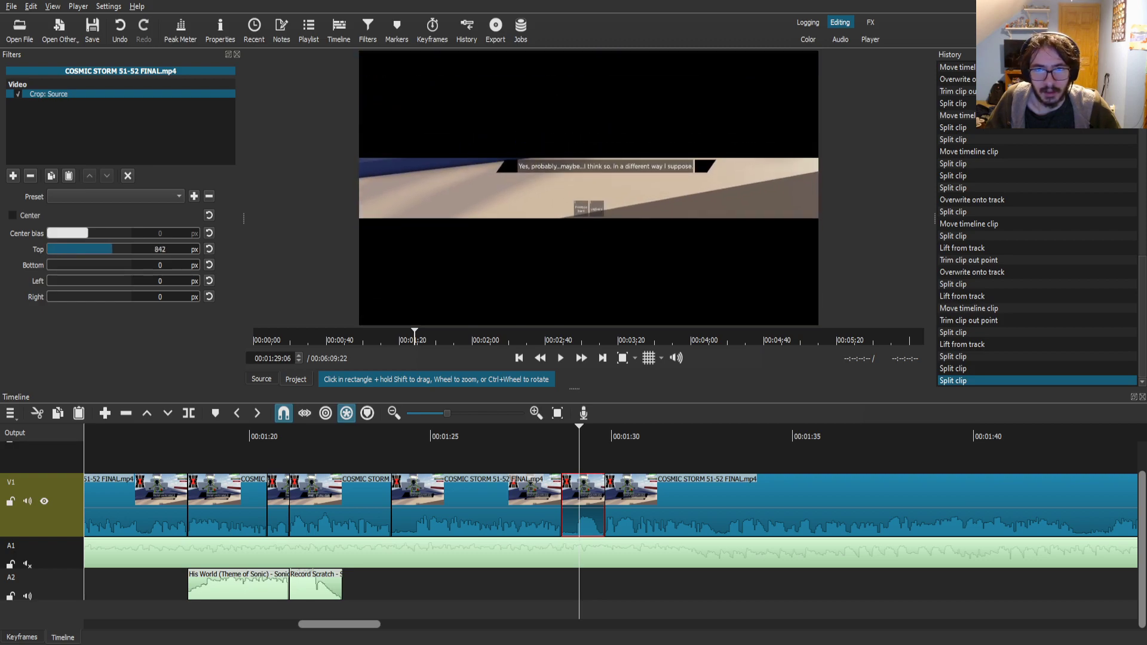
pyautogui.moveTo(48, 265); pyautogui.dragTo(68, 297)
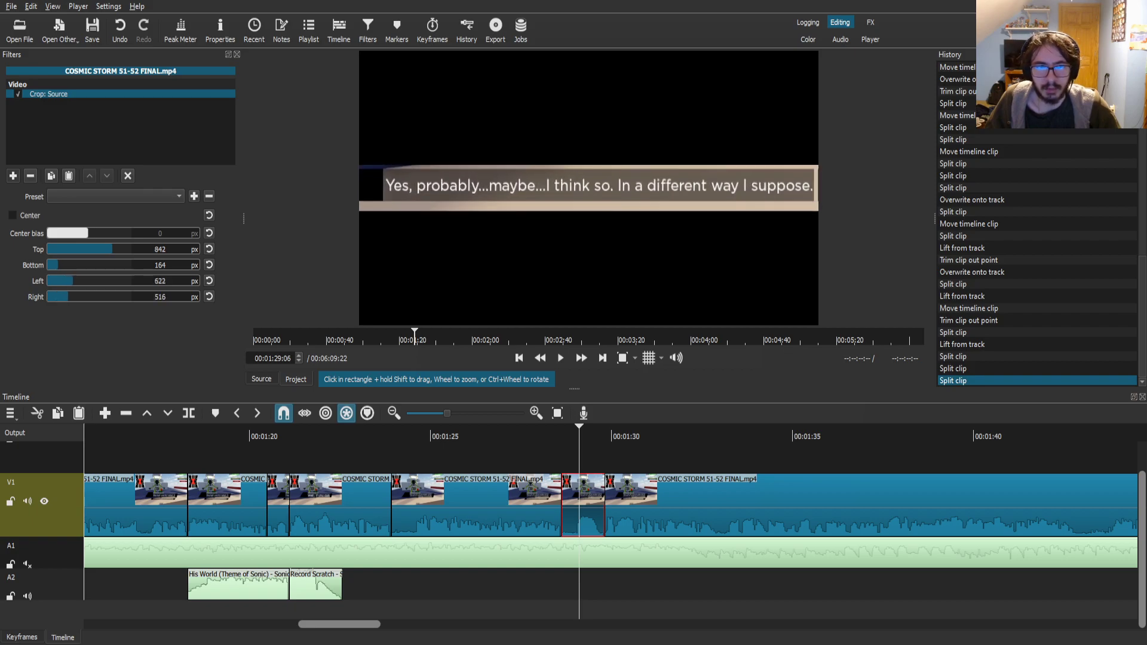
# - Add a Size, Position & Rotate filter to the reply segment and apply the Slow Zoom In preset
pyautogui.click(13, 176)
pyautogui.write('size')
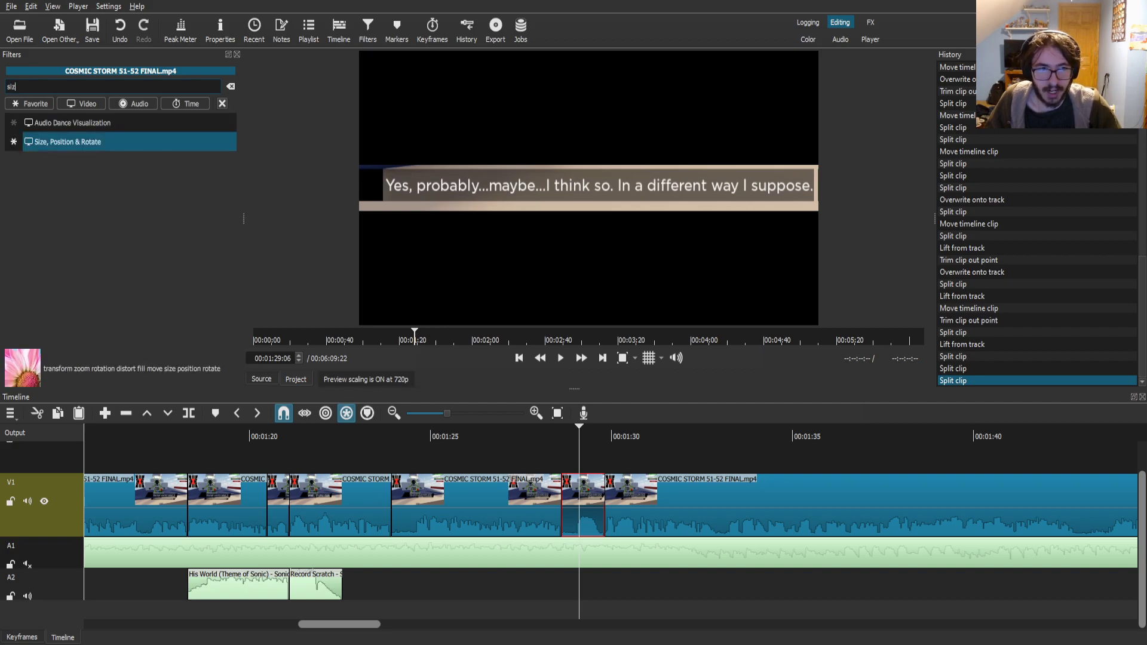
pyautogui.click(72, 143)
pyautogui.click(135, 195)
pyautogui.scroll(-4, 140, 267)
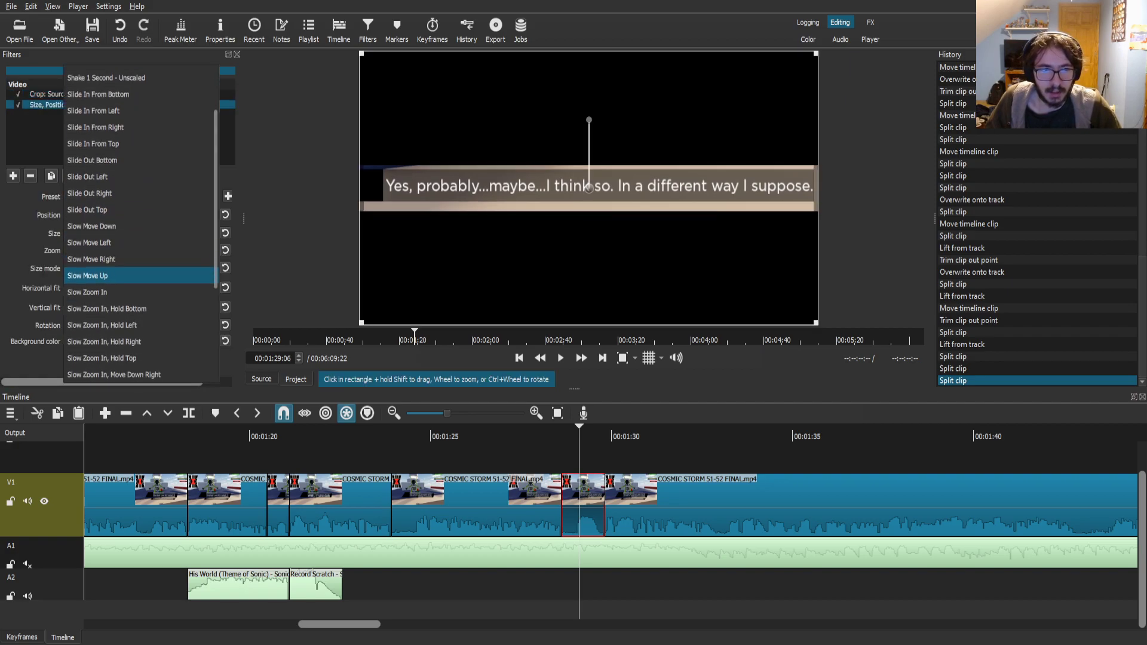
pyautogui.click(89, 242)
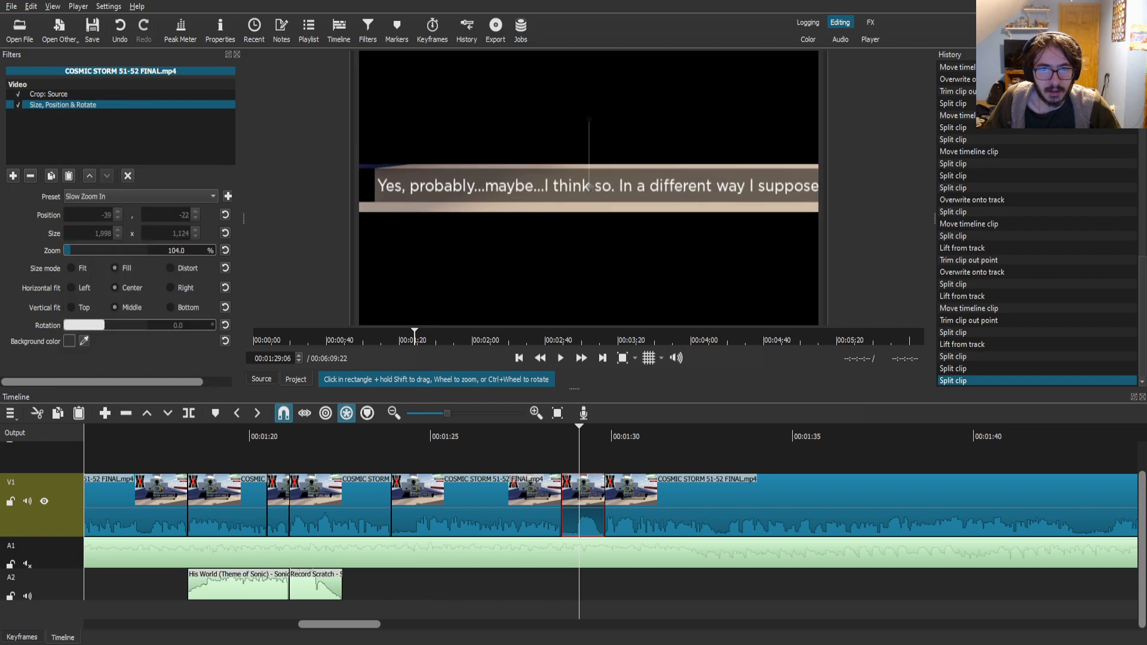
# - Check the reply text at 00:01:29:30 and set the segment's right source crop to 490 px
pyautogui.moveTo(578, 427); pyautogui.dragTo(593, 427)
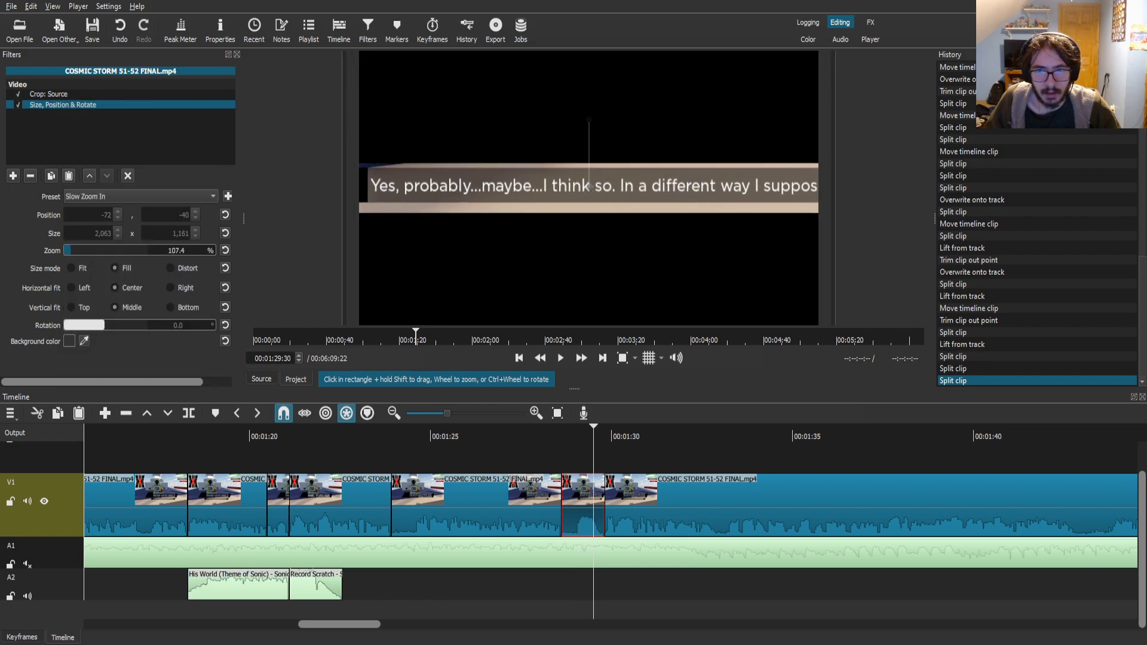
pyautogui.click(49, 94)
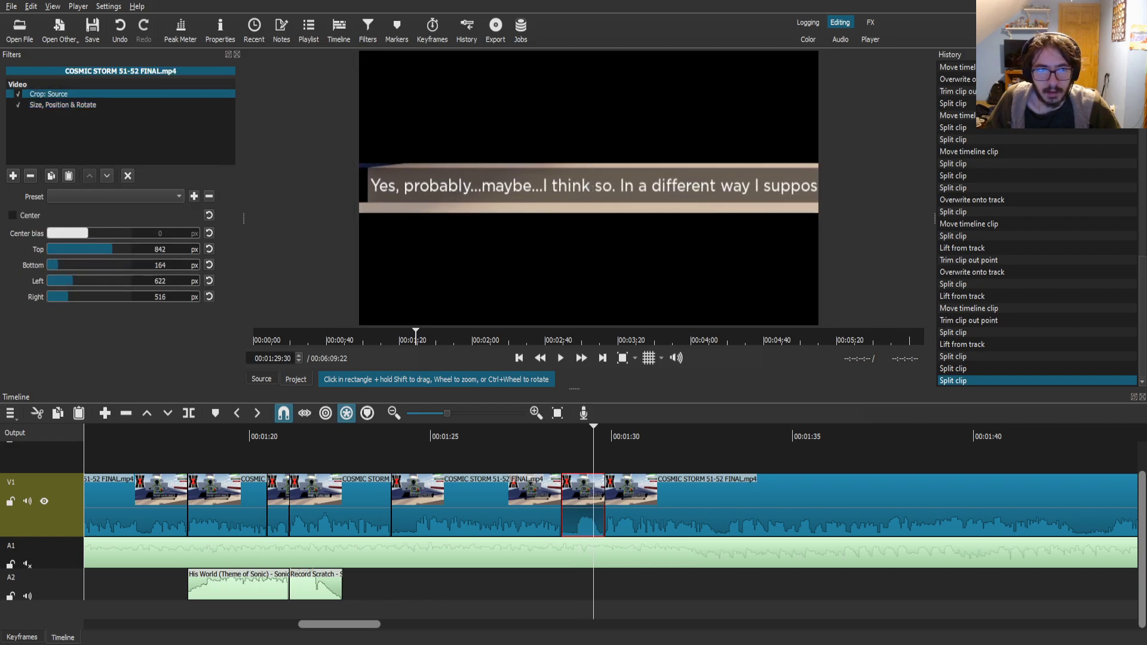
pyautogui.moveTo(67, 297); pyautogui.dragTo(67, 297)
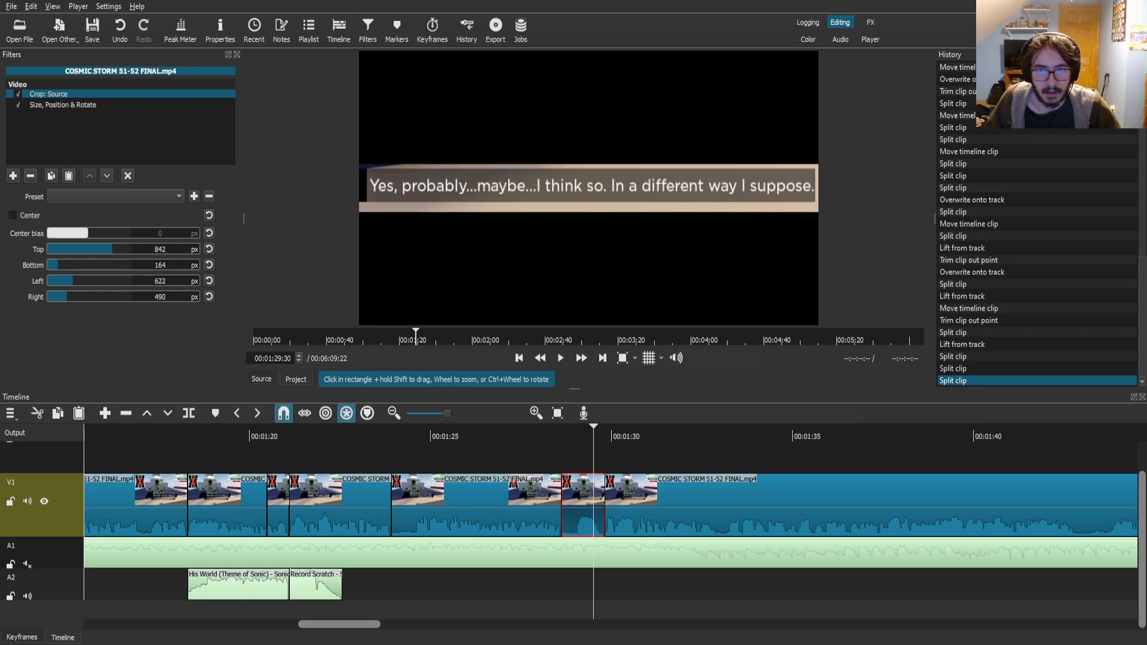
# - Advance to the reply segment's end at 00:01:29:45 and set its right source crop to 477 px
pyautogui.press('Right')
pyautogui.press('Right')
pyautogui.press('Right')
pyautogui.press('Right')
pyautogui.press('Right')
pyautogui.press('Right')
pyautogui.press('Right')
pyautogui.press('Right')
pyautogui.press('Right')
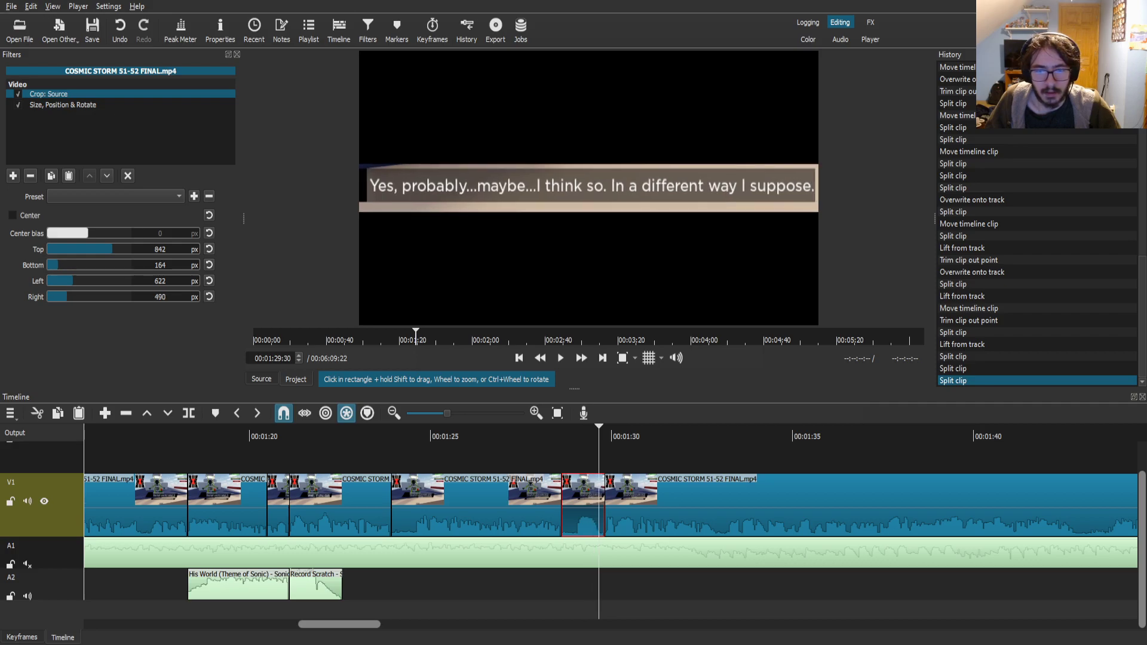
pyautogui.press('Right')
pyautogui.press('Right')
pyautogui.press('Right')
pyautogui.press('Right')
pyautogui.press('Right')
pyautogui.press('Right')
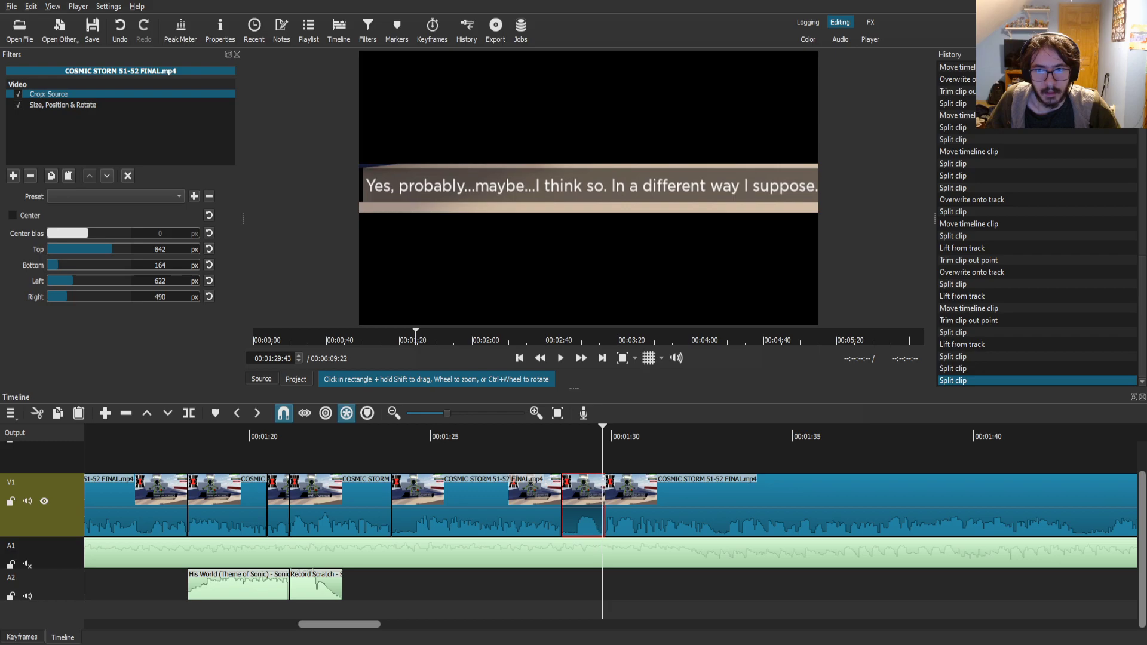
pyautogui.moveTo(64, 297); pyautogui.dragTo(66, 297)
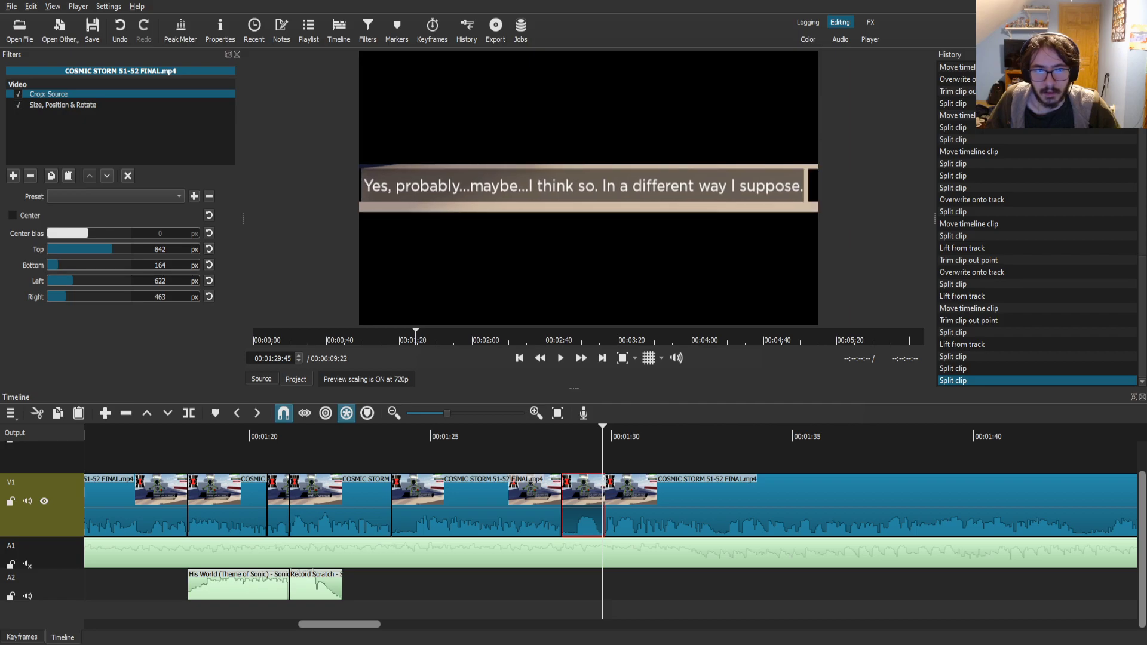
pyautogui.press('BackSpace')
pyautogui.press('BackSpace')
pyautogui.write('24')
pyautogui.press('BackSpace')
pyautogui.press('BackSpace')
pyautogui.write('63')
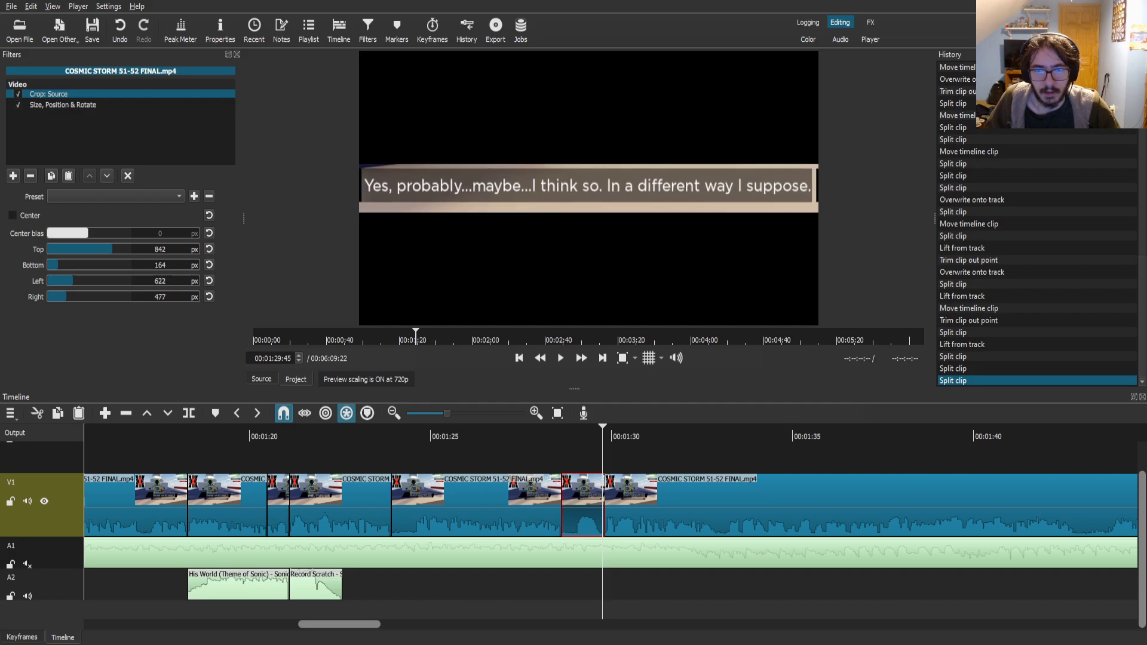
# - Lock the A1 and V1 tracks and select the Record Scratch clip on A2
pyautogui.click(11, 564)
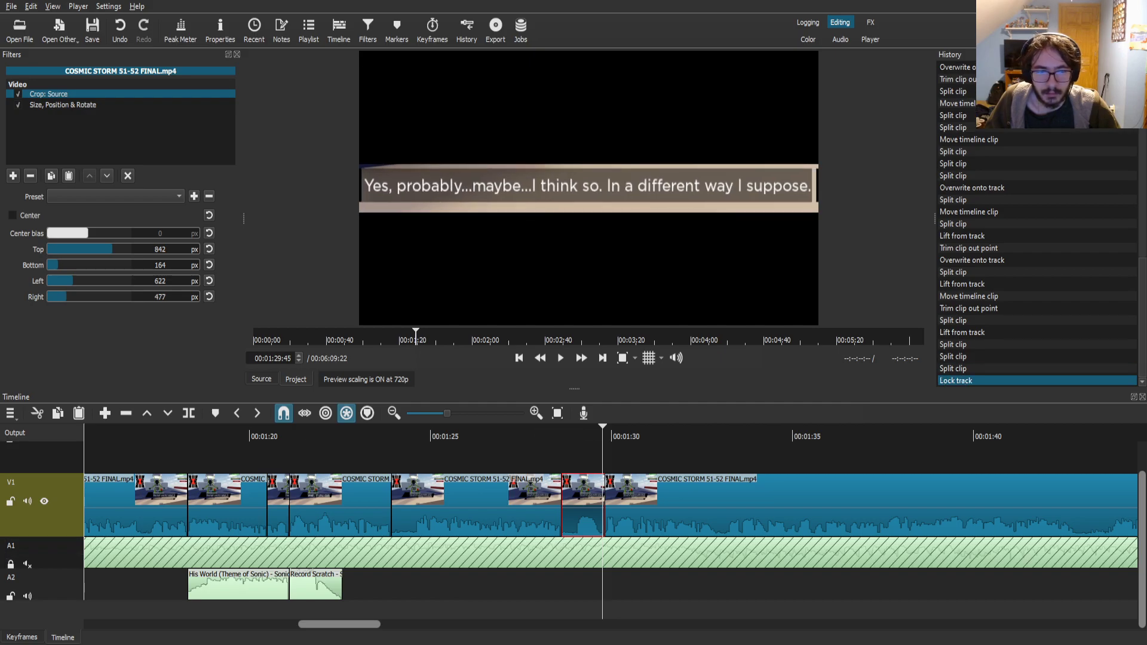
pyautogui.click(11, 501)
pyautogui.click(315, 586)
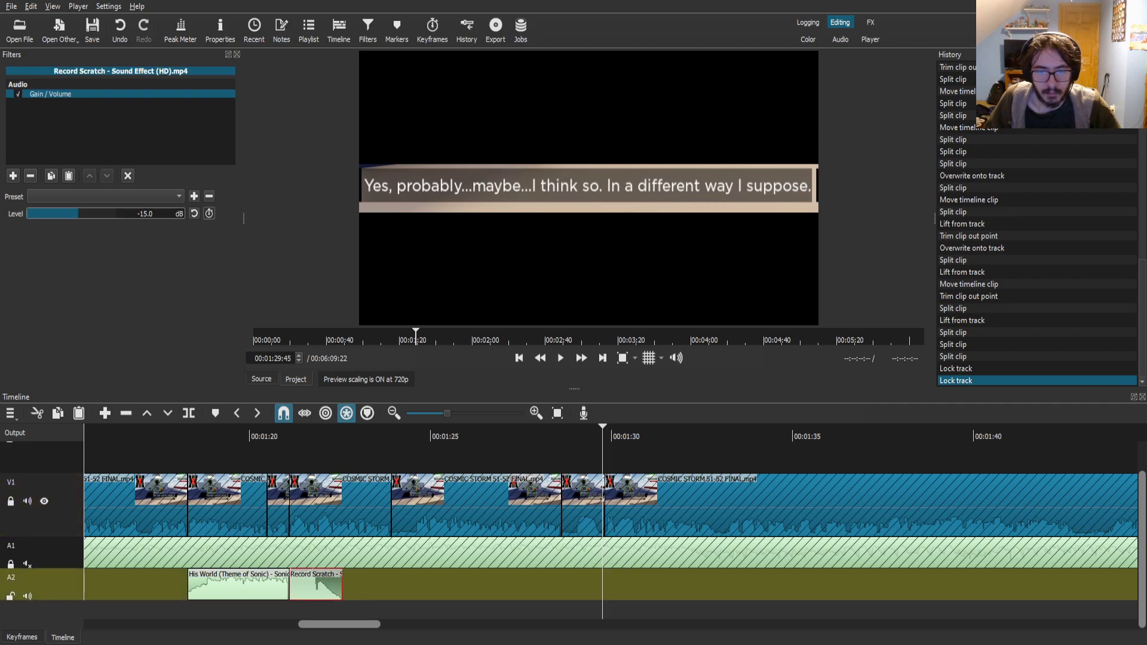
# - Paste a His World music clip onto A2 and trim both ends to match the cropped reply segment ending at 00:01:29:45
pyautogui.hotkey('ctrl', 'v')
pyautogui.moveTo(699, 589); pyautogui.dragTo(604, 582)
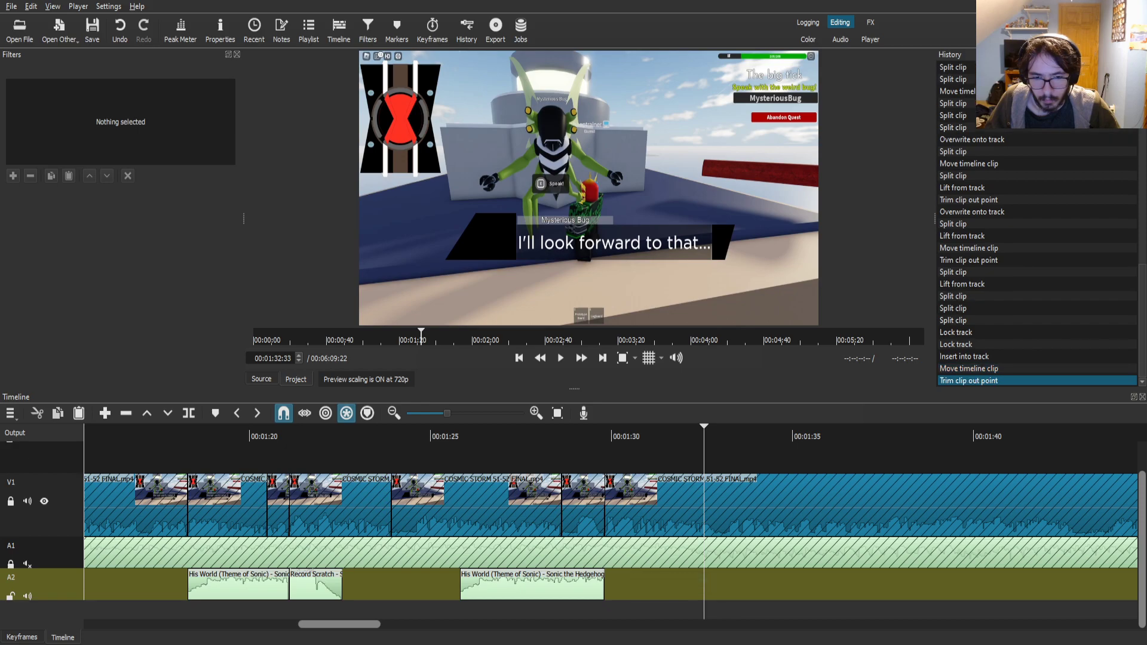
pyautogui.moveTo(461, 583); pyautogui.dragTo(561, 582)
pyautogui.click(168, 436)
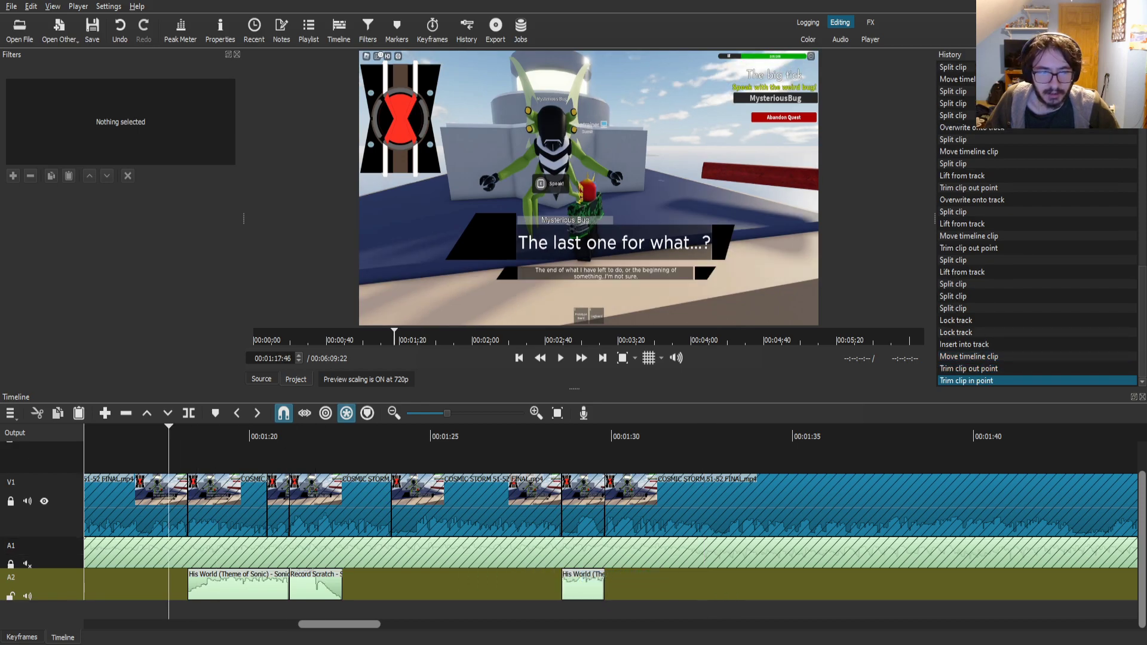
# - Unlock the A1 and V1 tracks and save the project
pyautogui.click(10, 564)
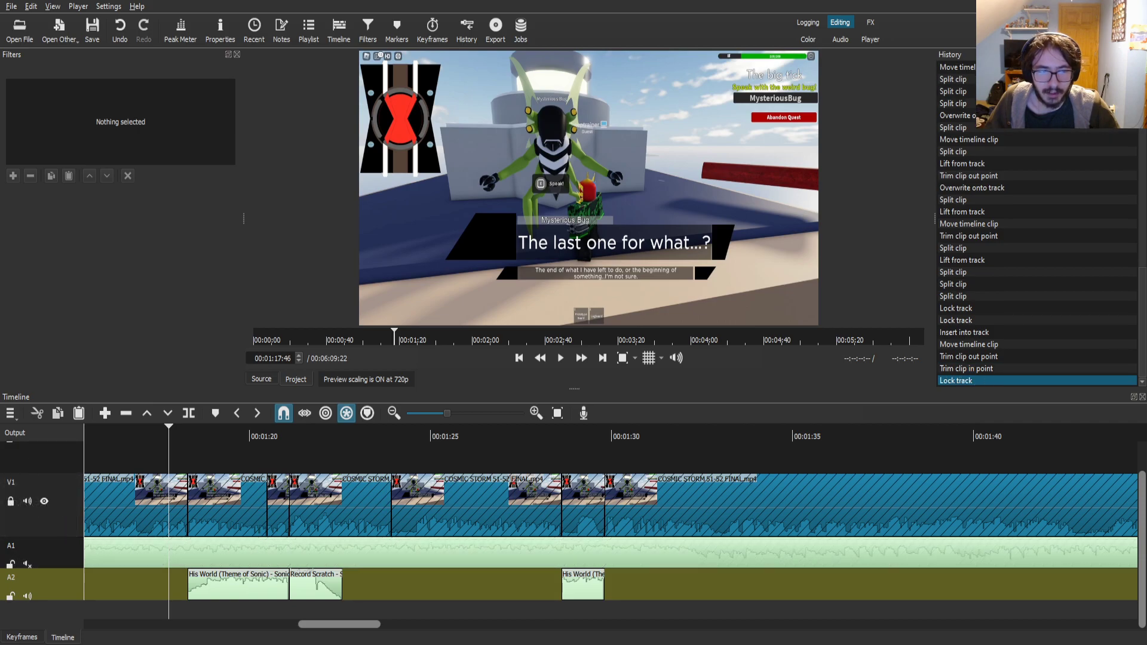
pyautogui.click(10, 501)
pyautogui.click(92, 30)
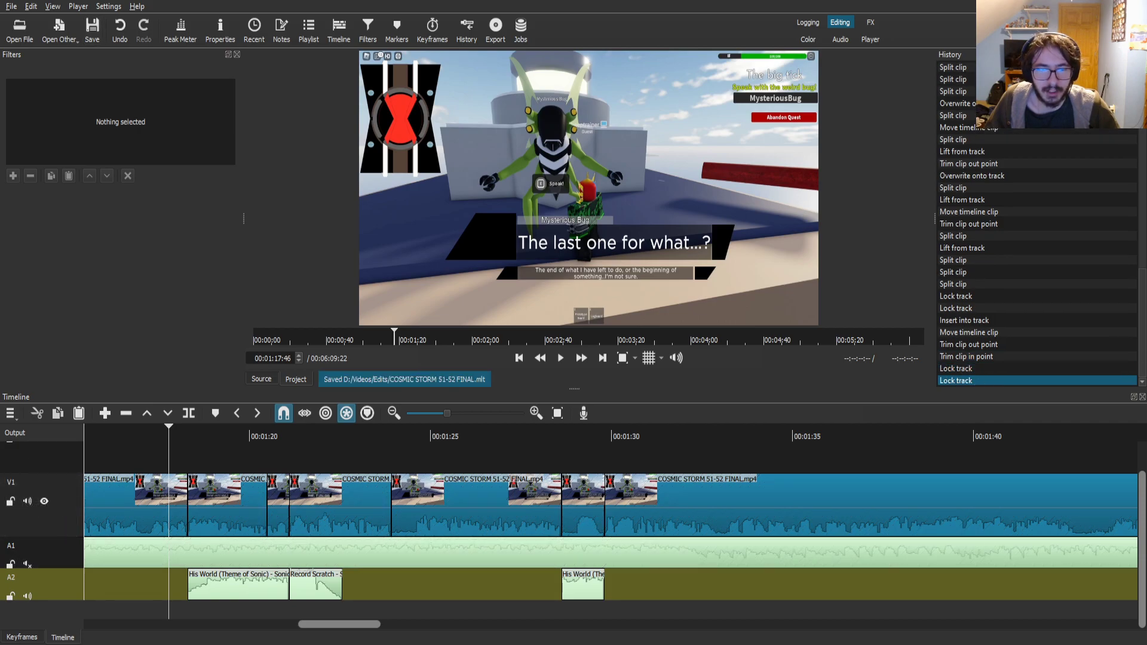
# - Play back the reply segment with its music and check the gameplay that follows for a fitting sound effect spot
pyautogui.moveTo(527, 436); pyautogui.dragTo(552, 436)
pyautogui.click(560, 358)
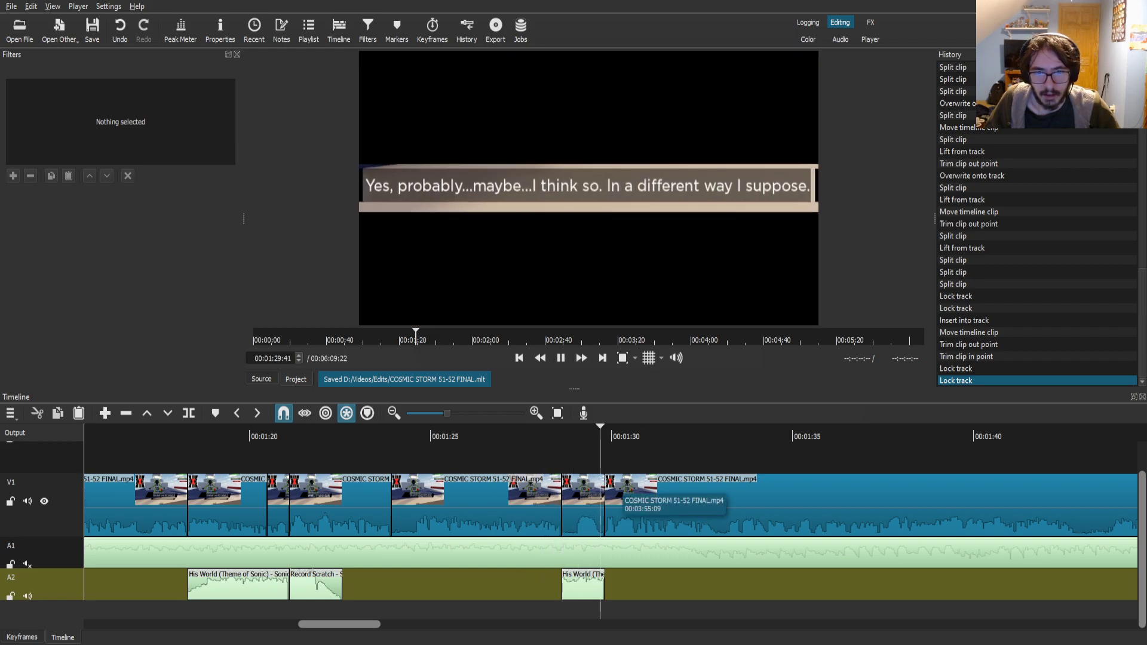
pyautogui.click(675, 505)
pyautogui.hscroll(3, 675, 505)
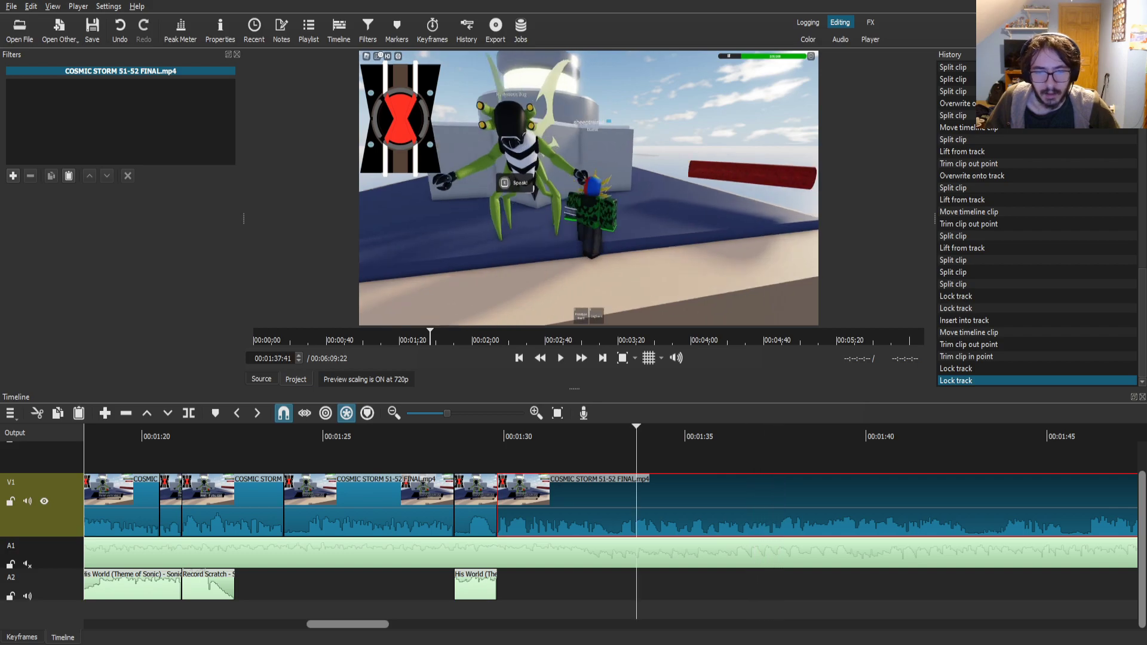
pyautogui.press('space')
pyautogui.hscroll(-5, 611, 520)
pyautogui.hscroll(4, 610, 520)
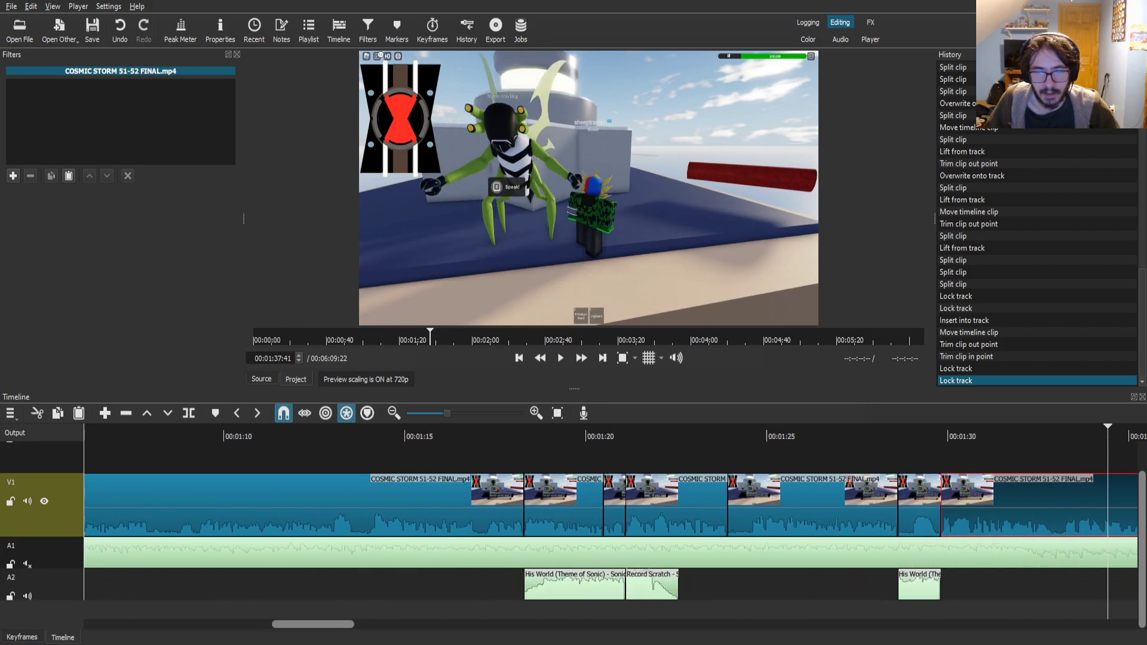
pyautogui.moveTo(294, 436); pyautogui.dragTo(263, 436)
pyautogui.click(560, 358)
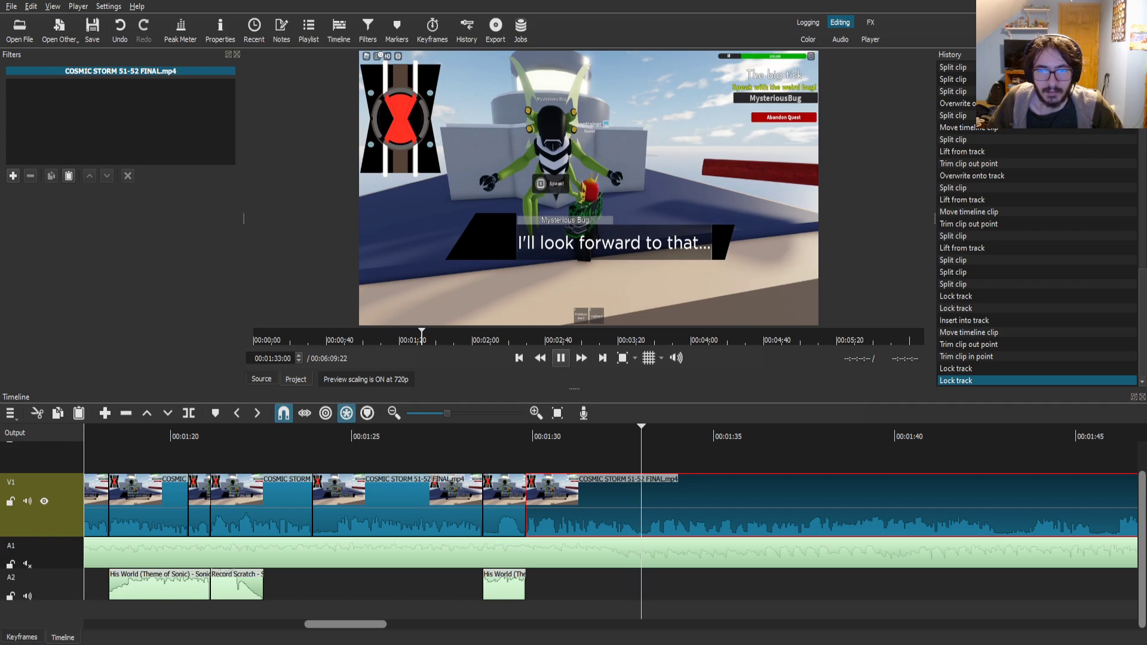
pyautogui.press('space')
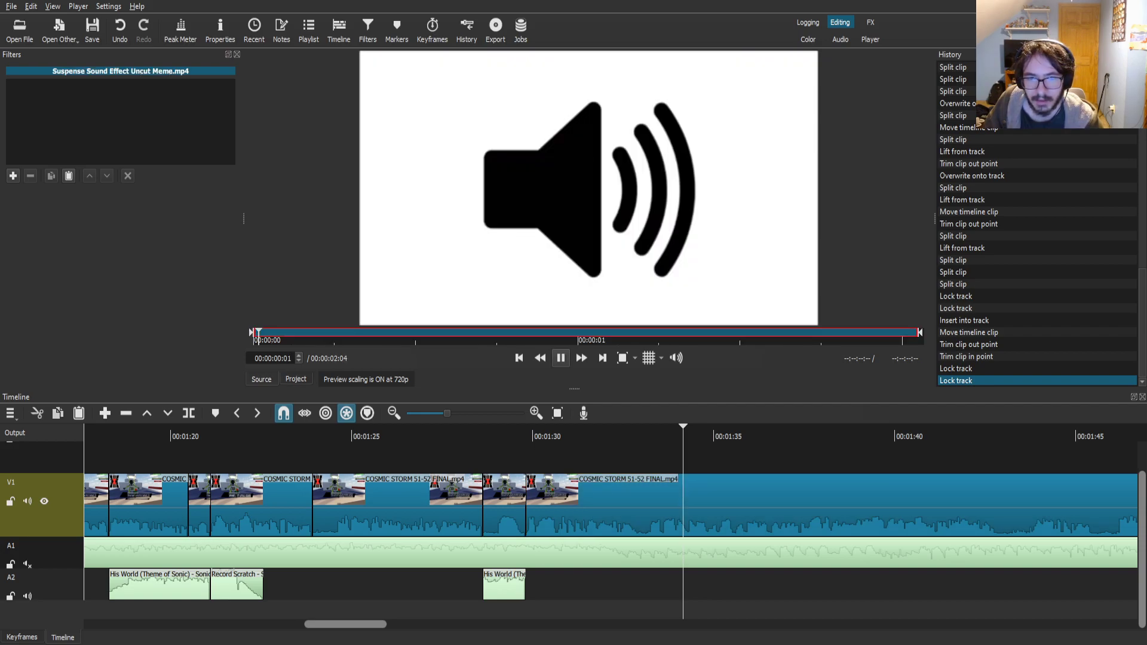
# - Audition the Suspense, WAIT WHAT and Slap sound effects as candidates for the moment after the reply
pyautogui.press('space')
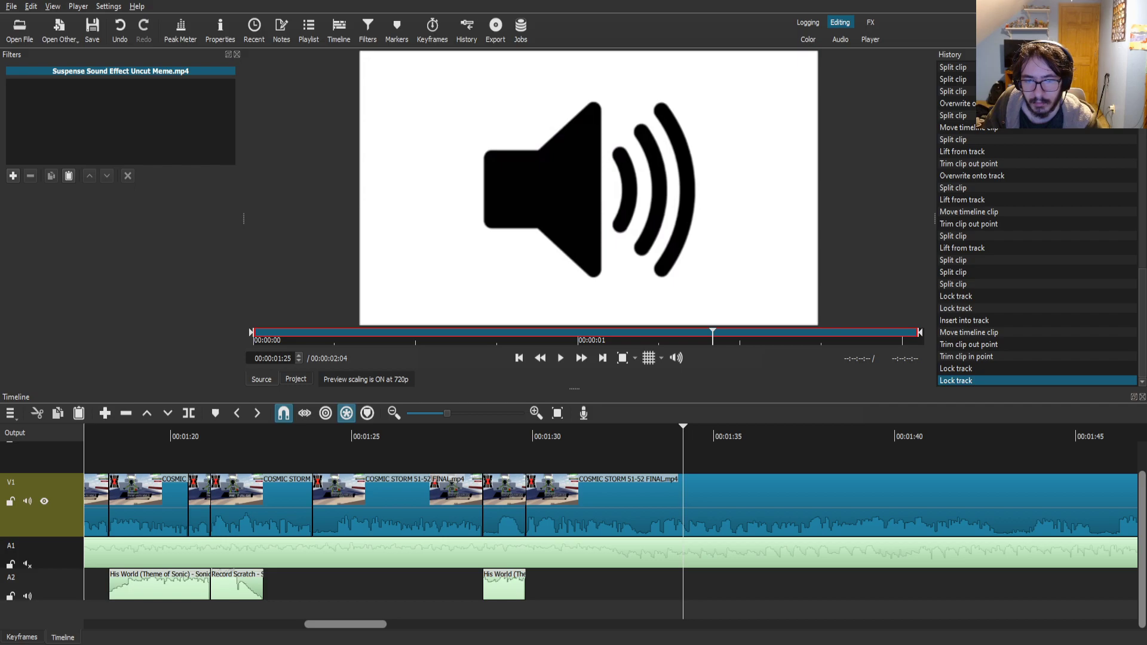
pyautogui.press('space')
pyautogui.press('space')
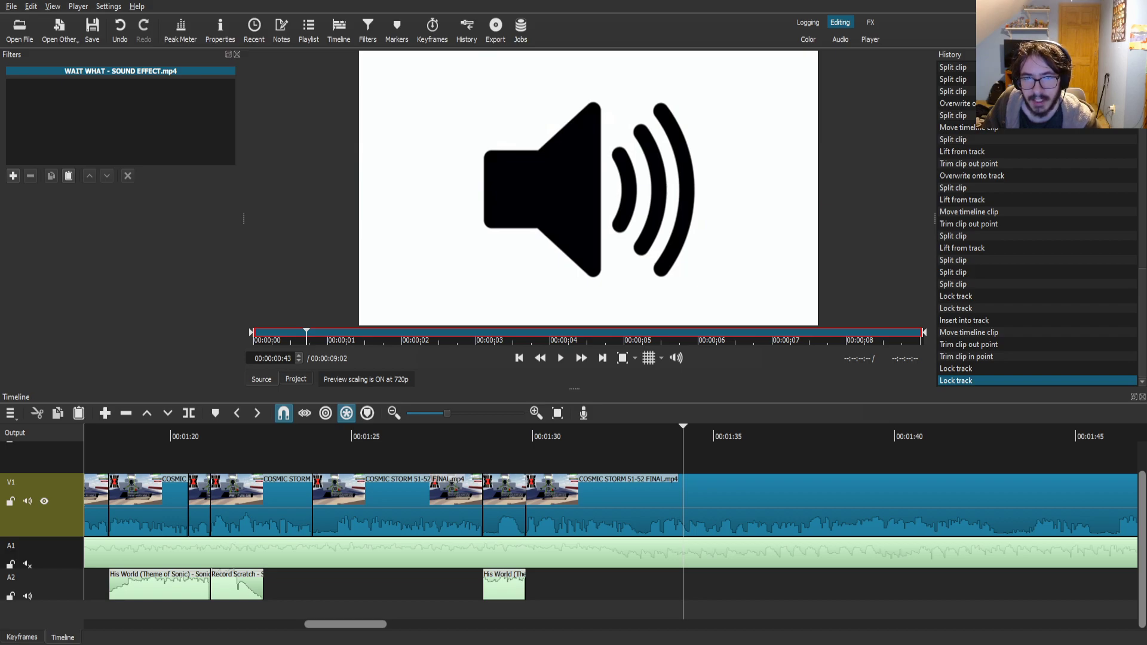
pyautogui.press('space')
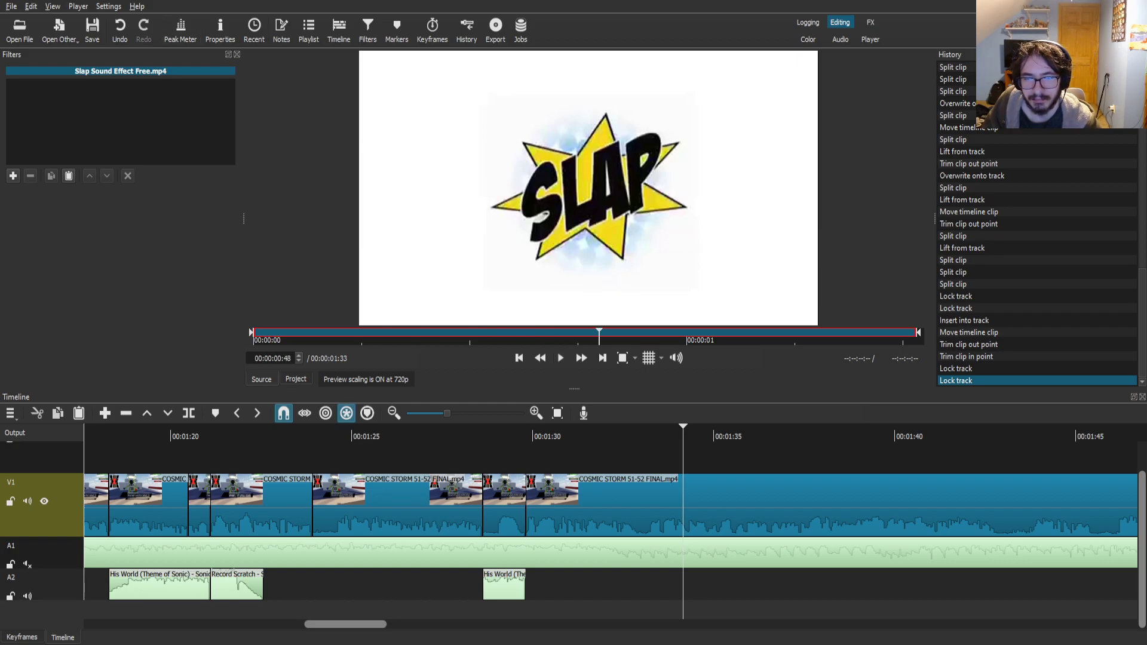
# - Place the Sad Trombone sound effect on A2 after the second His World clip, cutting off its lead-in and closing the gap
pyautogui.moveTo(588, 188); pyautogui.dragTo(527, 585)
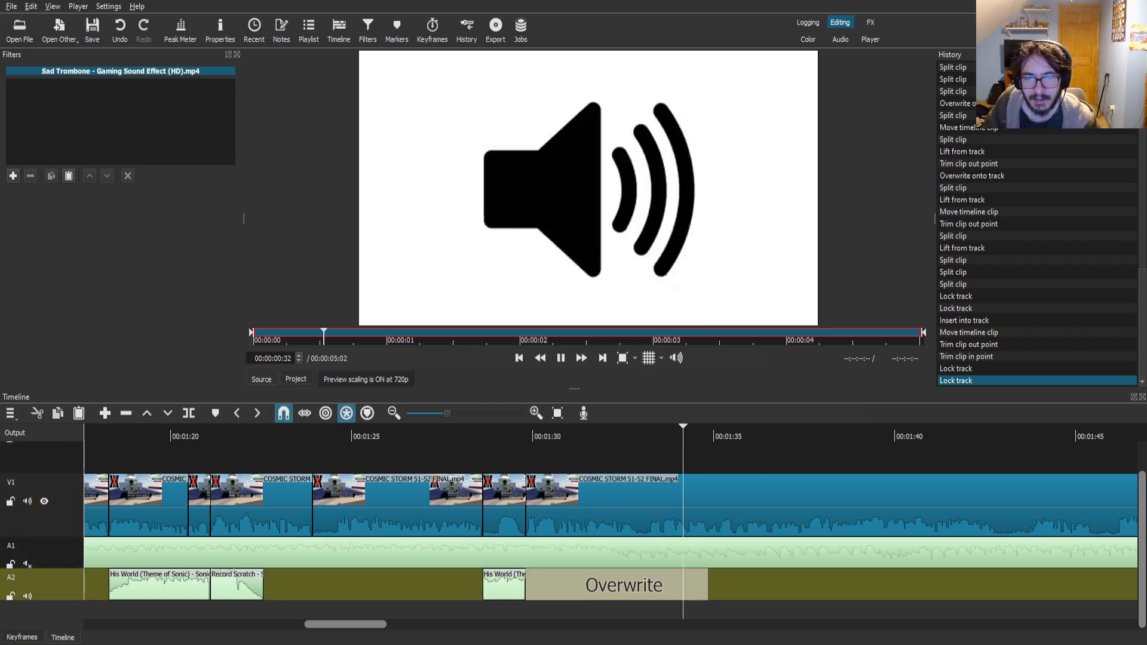
pyautogui.moveTo(597, 585); pyautogui.dragTo(615, 584)
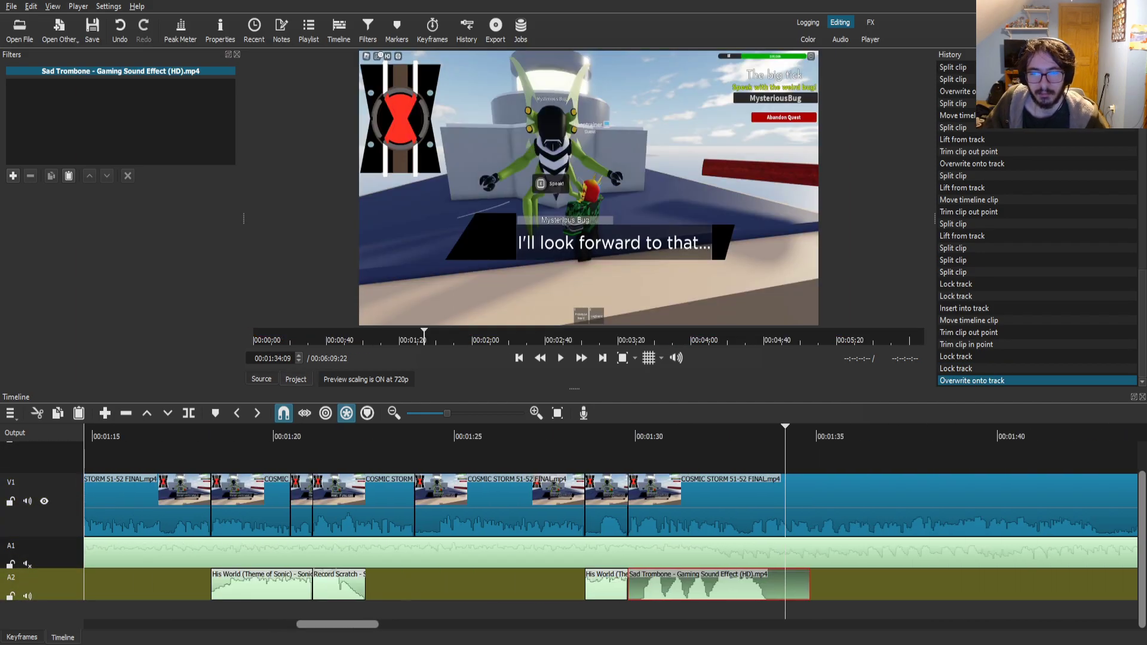
pyautogui.press('s')
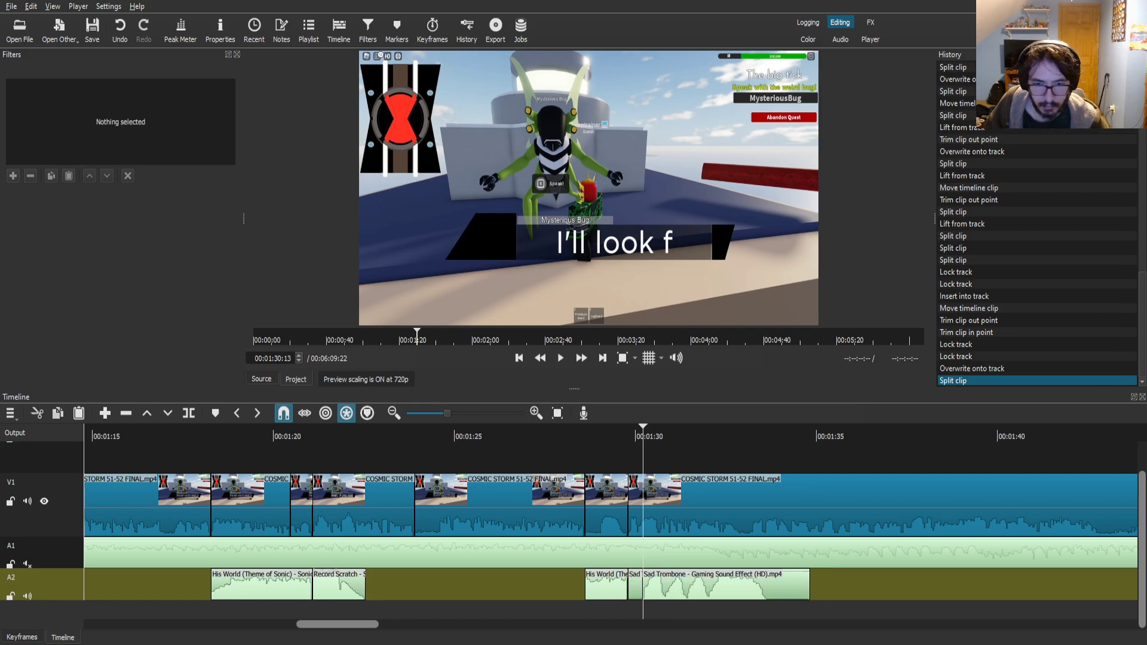
pyautogui.moveTo(754, 588); pyautogui.dragTo(738, 588)
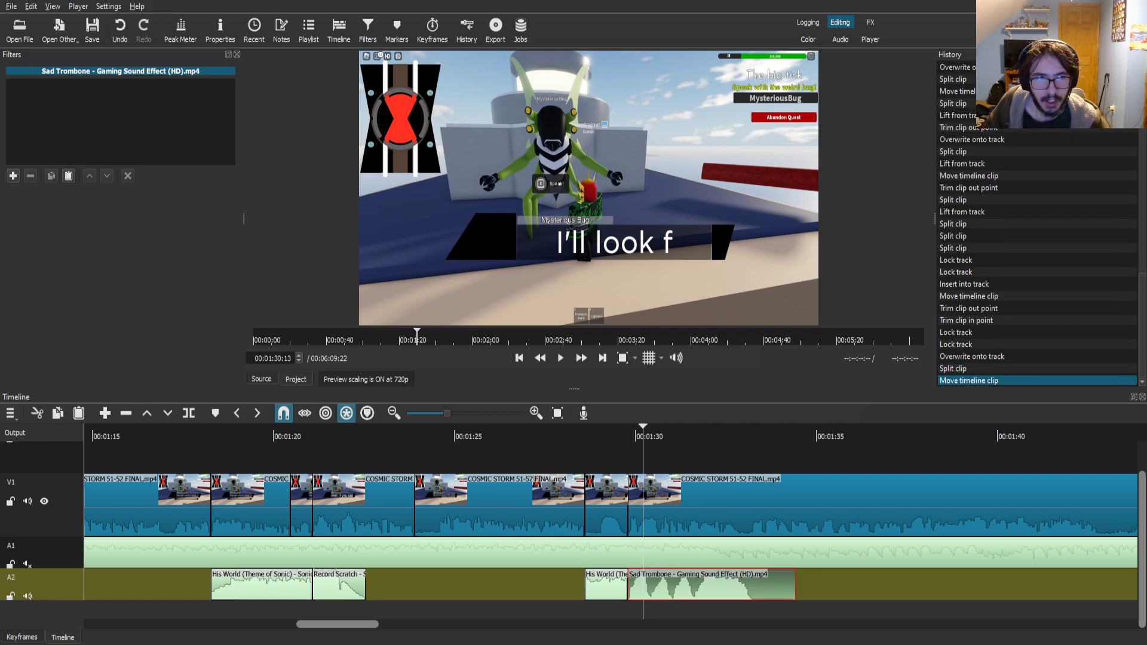
# - Add a Gain / Volume filter to the Sad Trombone clip, set its level to -10.0 dB and play it back
pyautogui.click(13, 176)
pyautogui.write('ga')
pyautogui.click(54, 159)
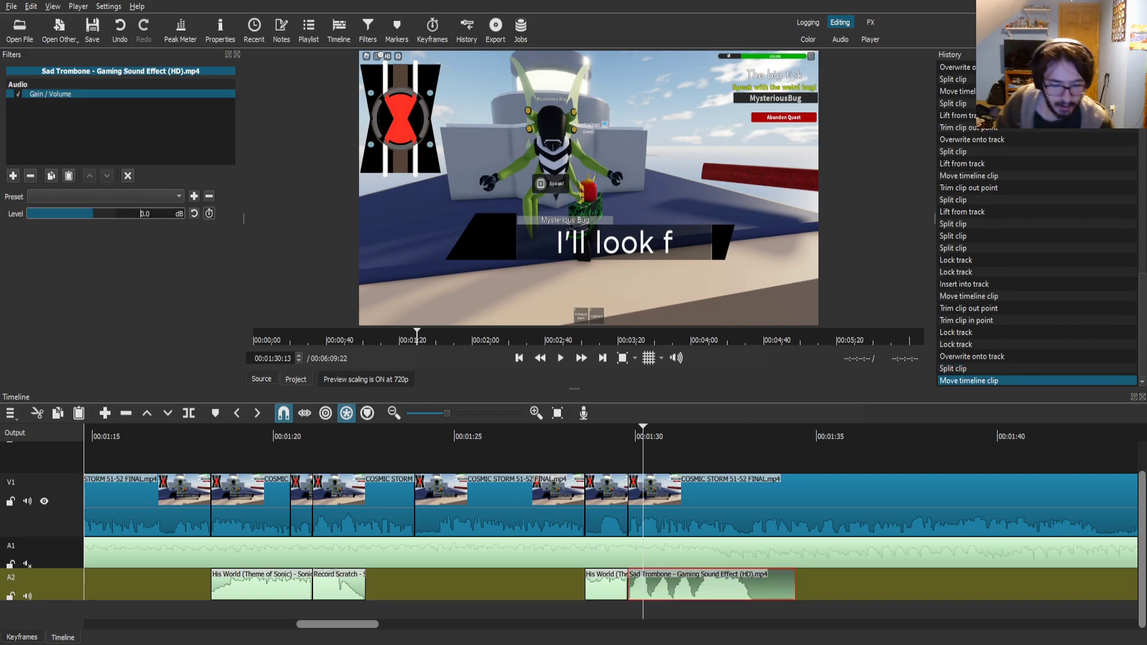
pyautogui.click(573, 436)
pyautogui.press('space')
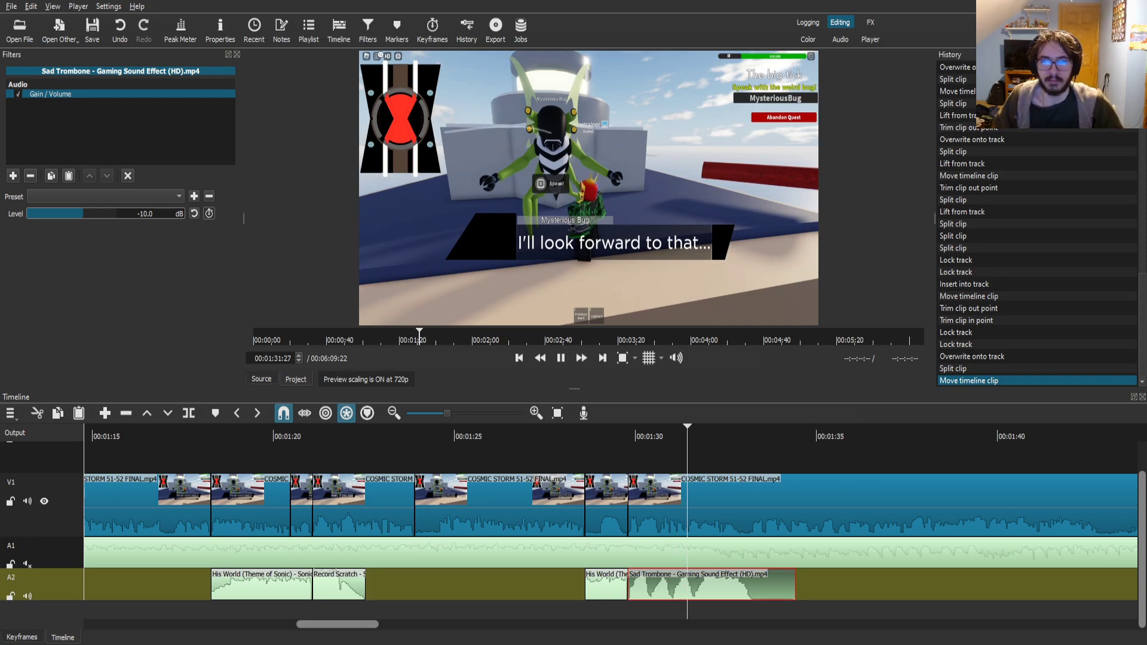
# - Select the V1 gameplay segment after the reply, play on through it and save the project
pyautogui.click(813, 505)
pyautogui.hscroll(8, 812, 505)
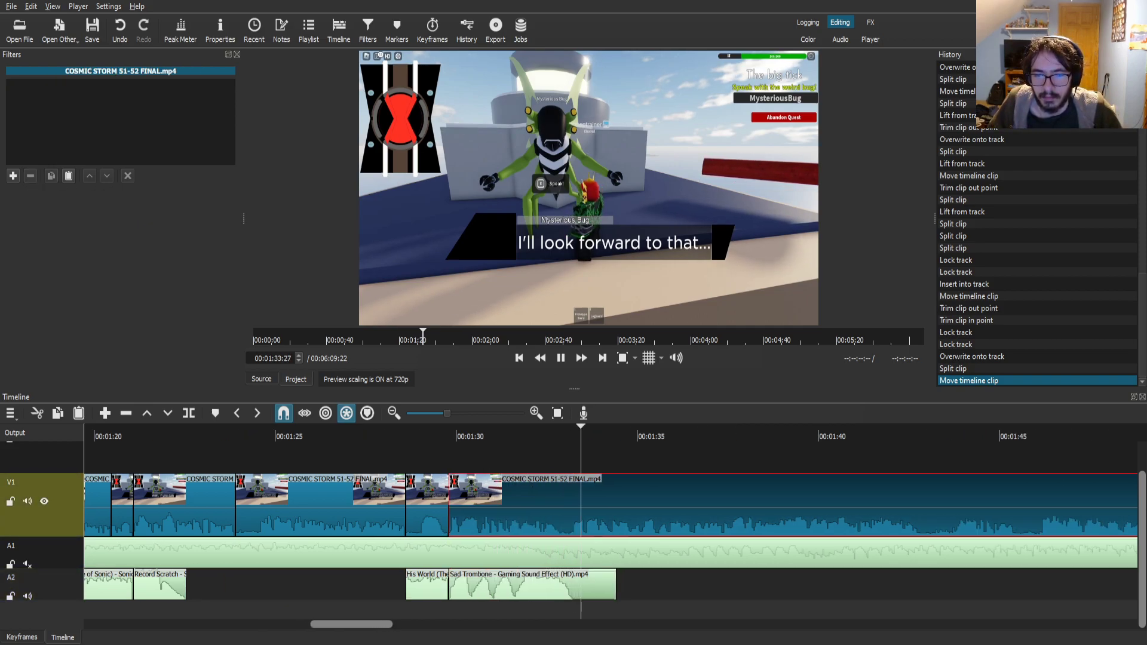
pyautogui.hotkey('ctrl', 's')
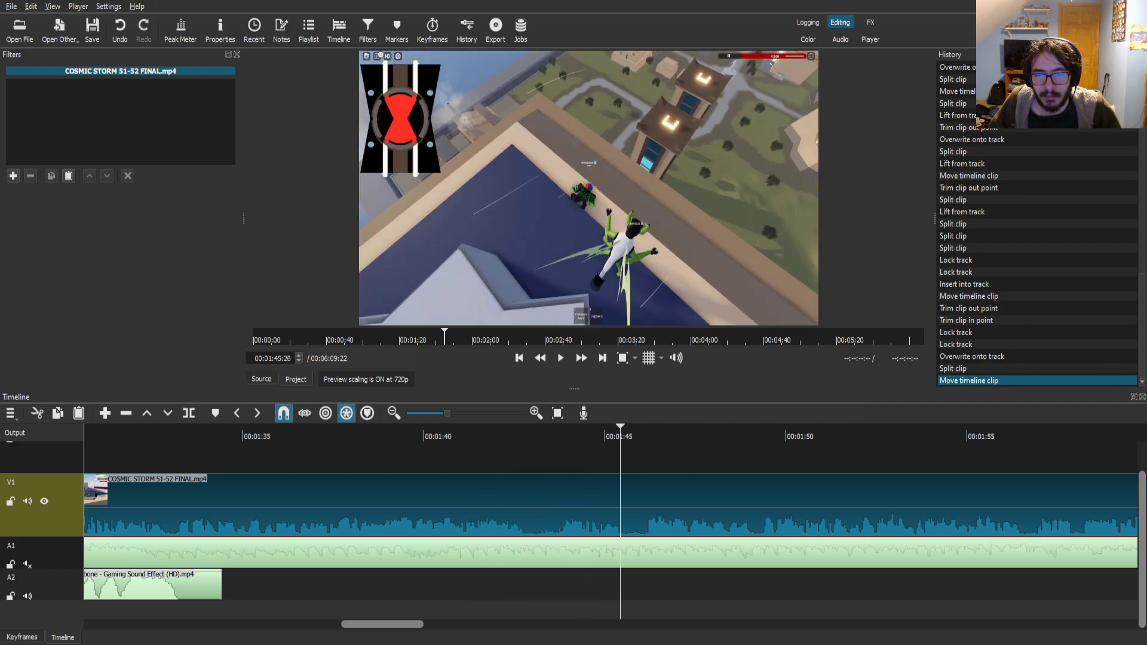
# - Split V1 at 00:01:42:51 and about three seconds further on, remove the section between and close the gap
pyautogui.click(529, 436)
pyautogui.press('s')
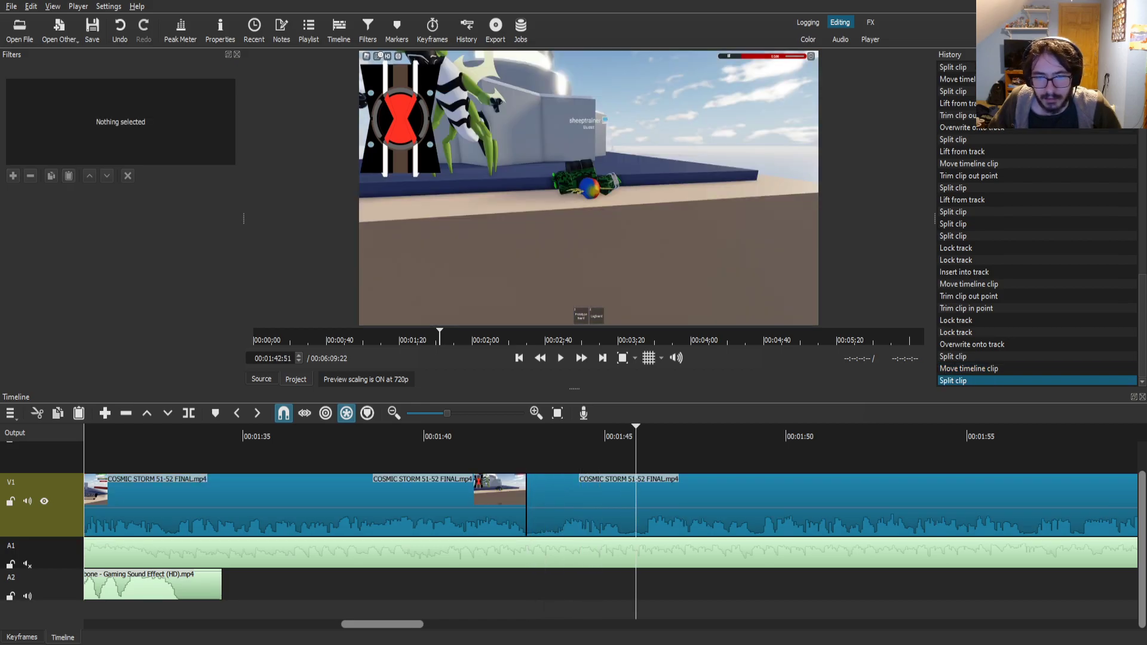
pyautogui.press('s')
pyautogui.moveTo(719, 513); pyautogui.dragTo(601, 504)
pyautogui.moveTo(533, 436); pyautogui.dragTo(521, 436)
pyautogui.press('space')
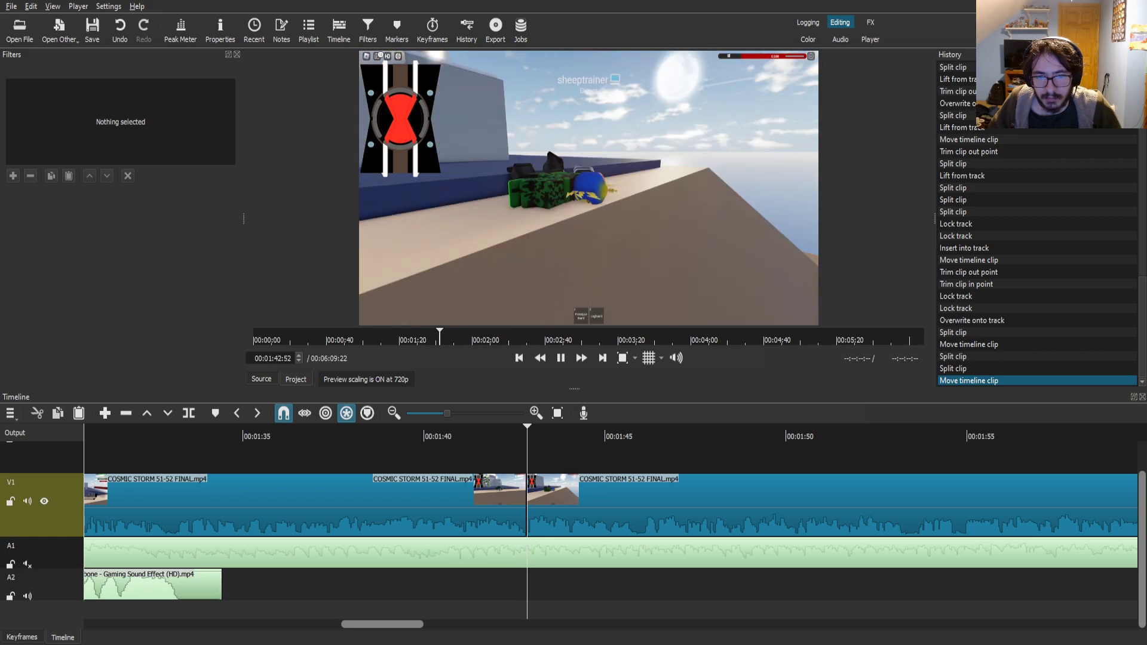
# - Play the following gameplay on to about 00:02:15 to look for the next edit point
pyautogui.click(589, 507)
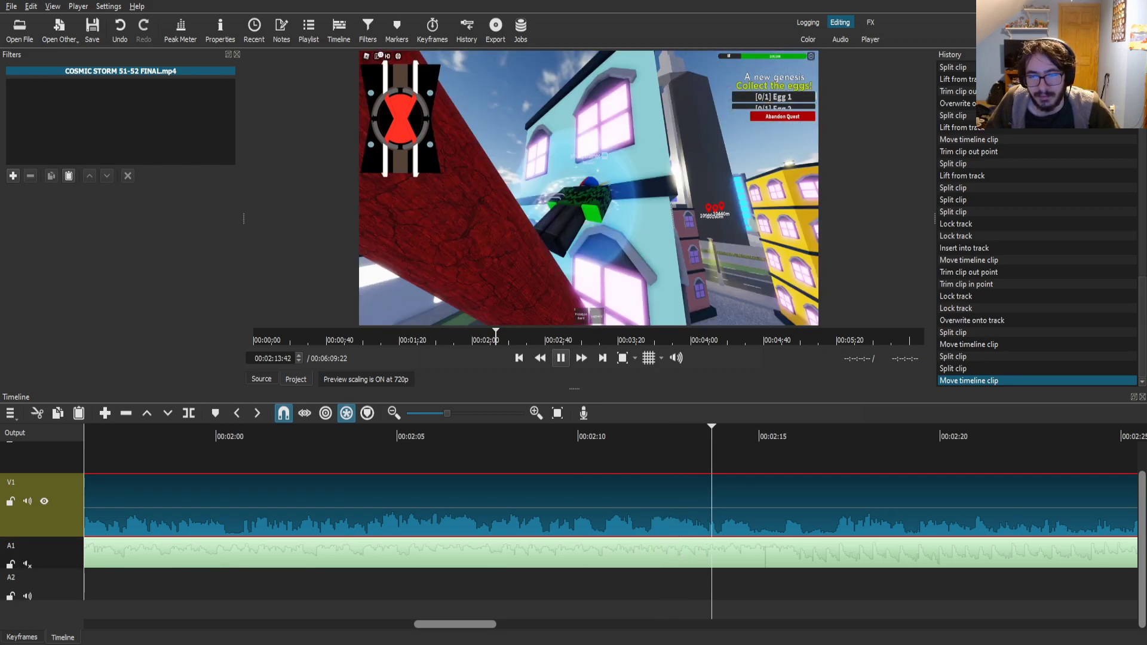
pyautogui.press('space')
pyautogui.press('Left')
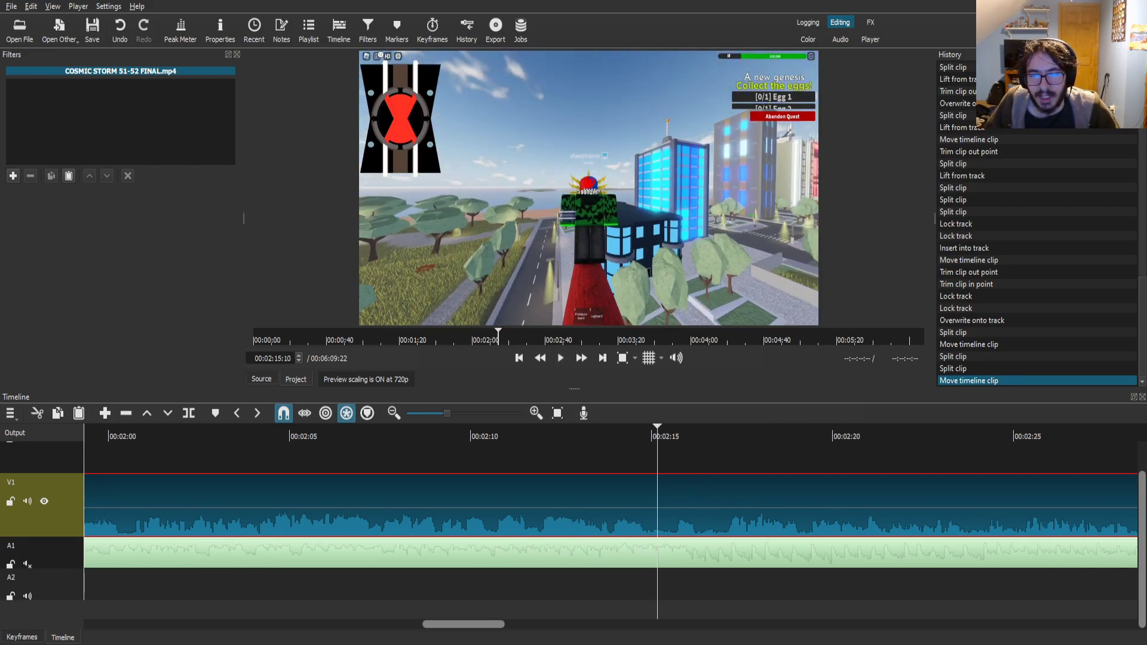
pyautogui.hscroll(-2, 611, 520)
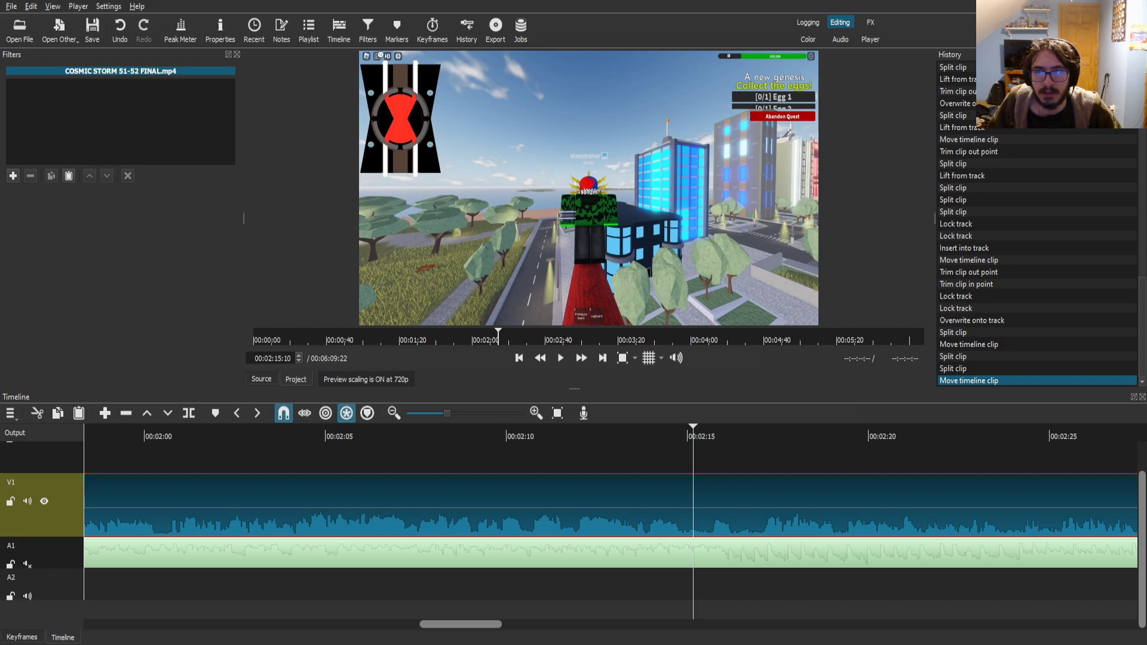
# - Split the V1 gameplay at 00:02:12:51 and again at about 00:02:15 to isolate the short moment between
pyautogui.click(540, 435)
pyautogui.press('space')
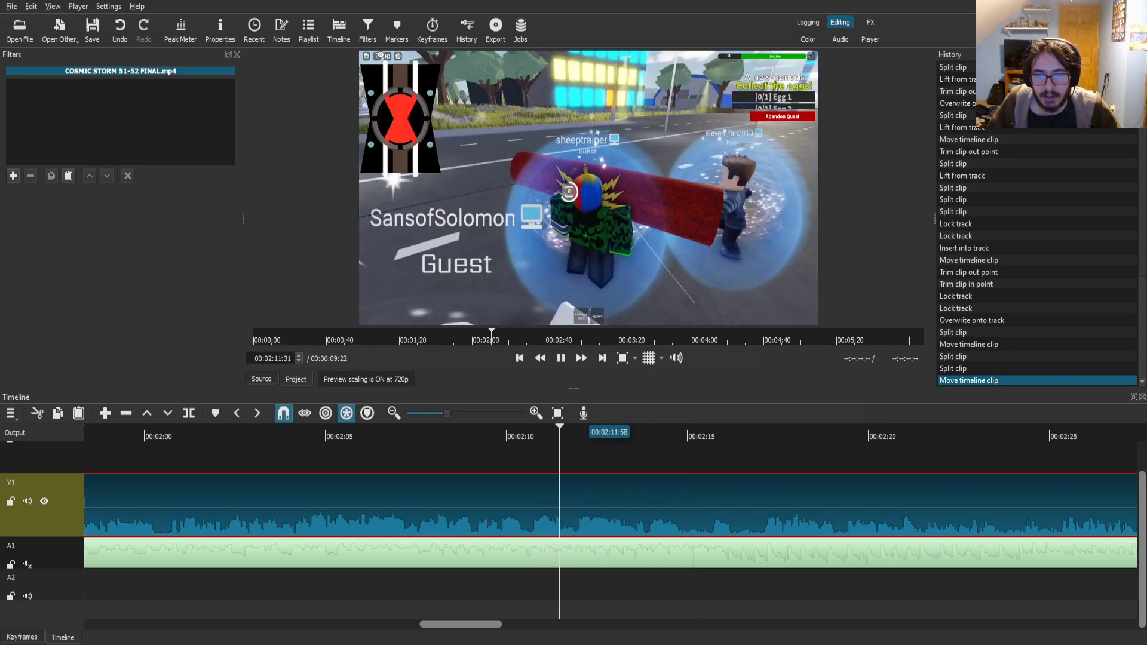
pyautogui.press('space')
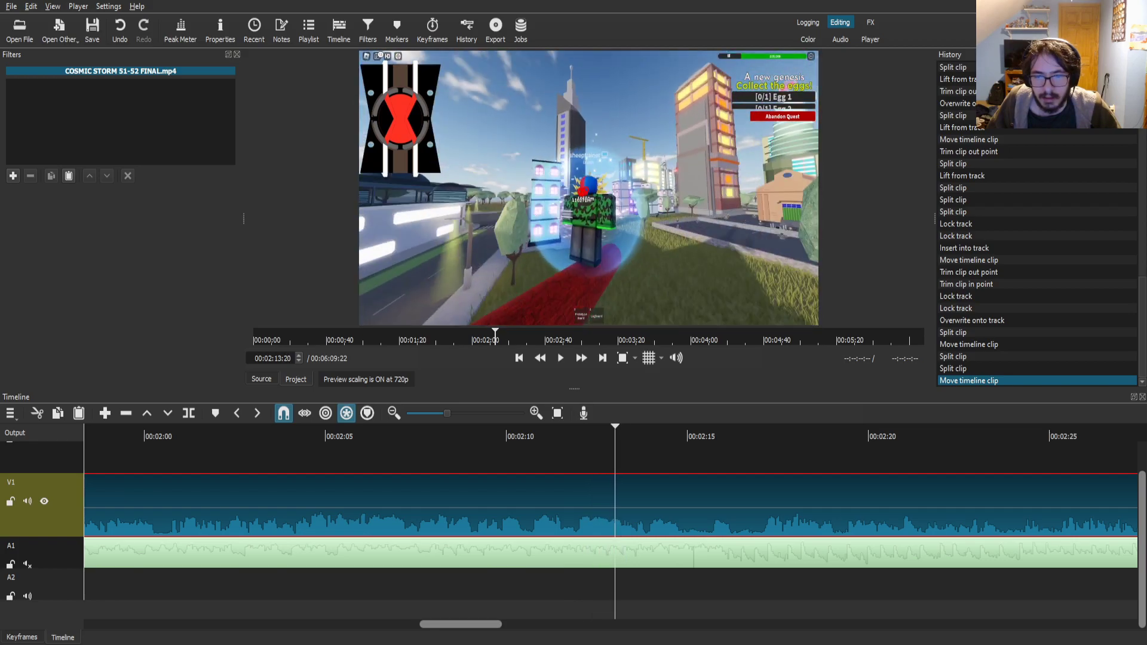
pyautogui.moveTo(605, 435); pyautogui.dragTo(608, 435)
pyautogui.press('s')
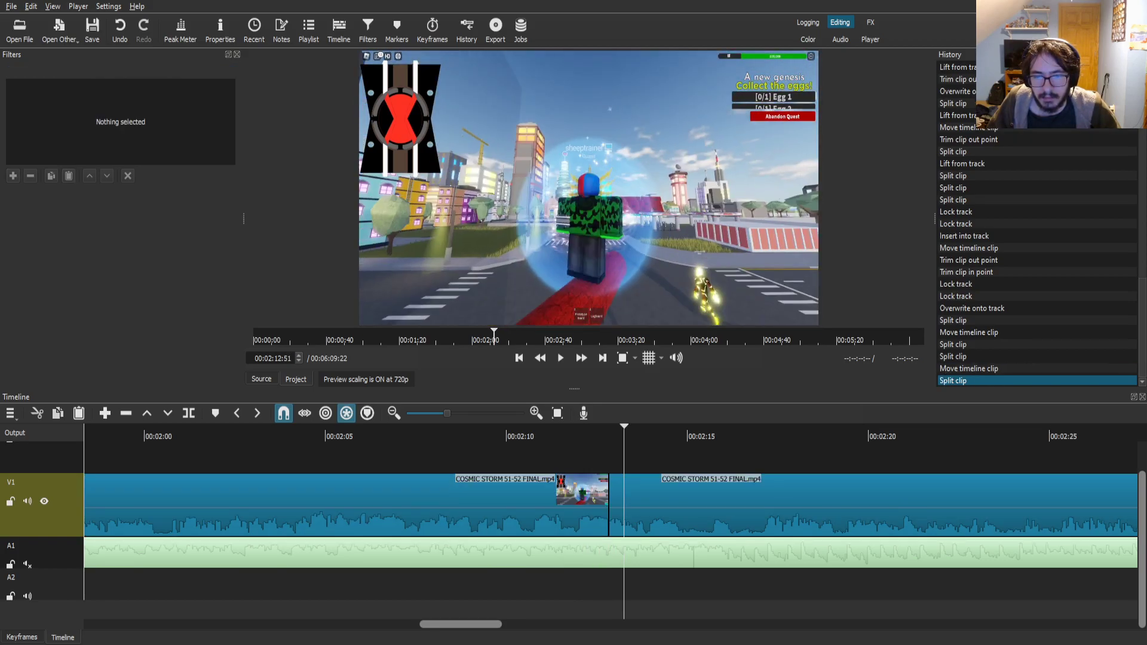
pyautogui.click(623, 506)
pyautogui.press('space')
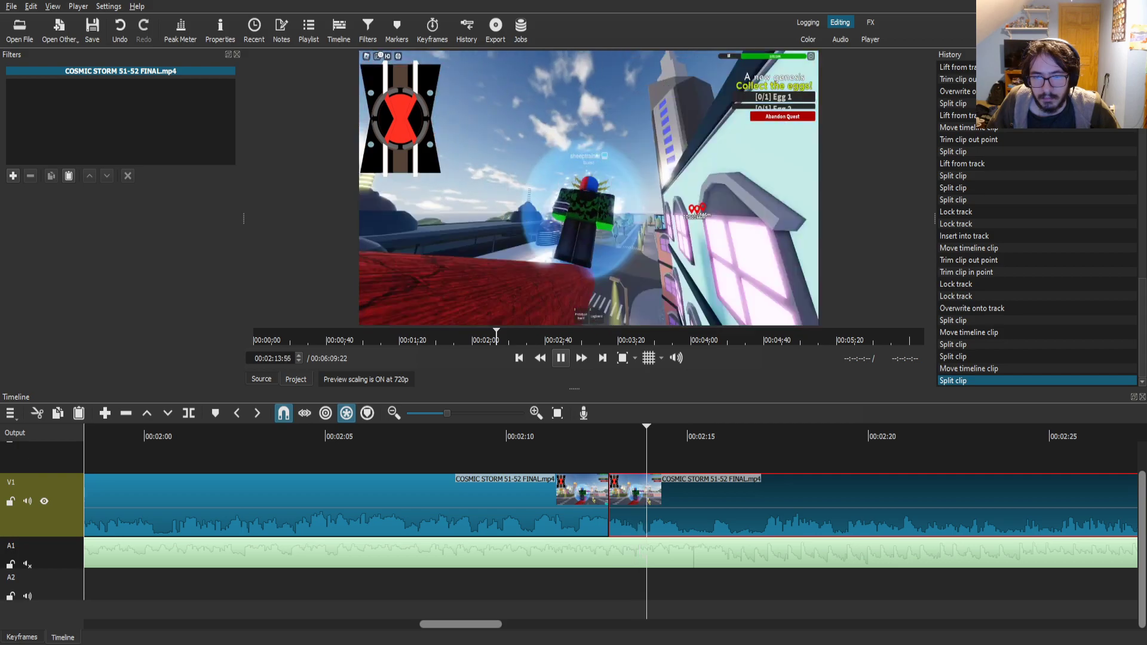
pyautogui.press('s')
pyautogui.press('space')
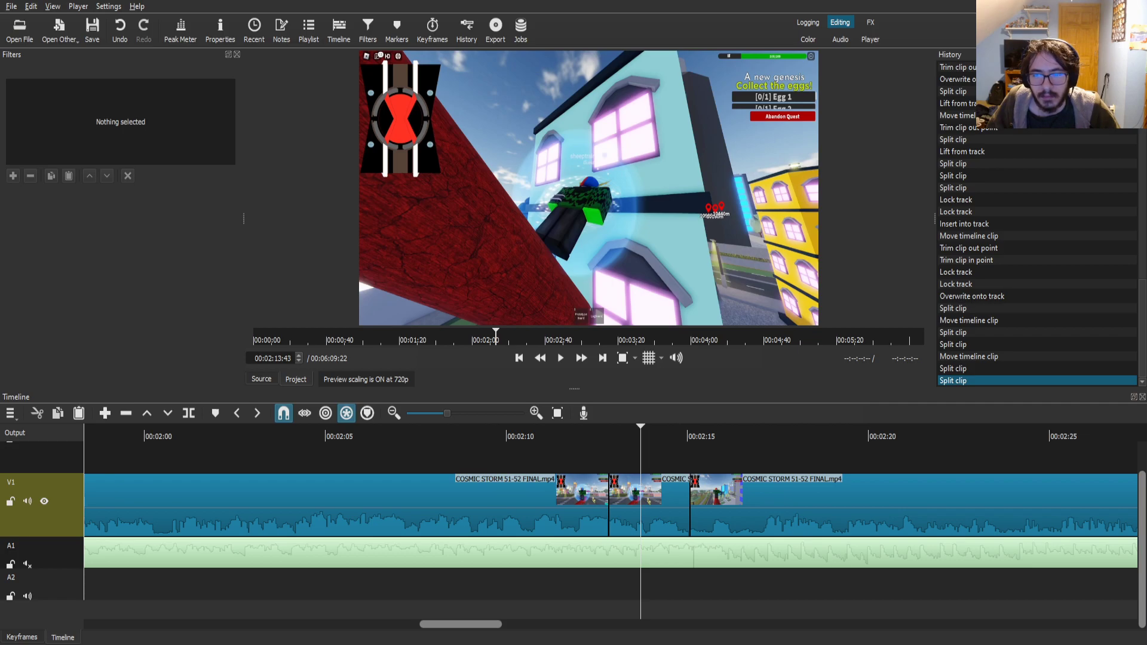
# - Place the clip The Mask (1994) - SMOKIN'! on the track above V1, starting at the 00:02:12:51 cut, and preview it
pyautogui.moveTo(588, 189); pyautogui.dragTo(657, 458)
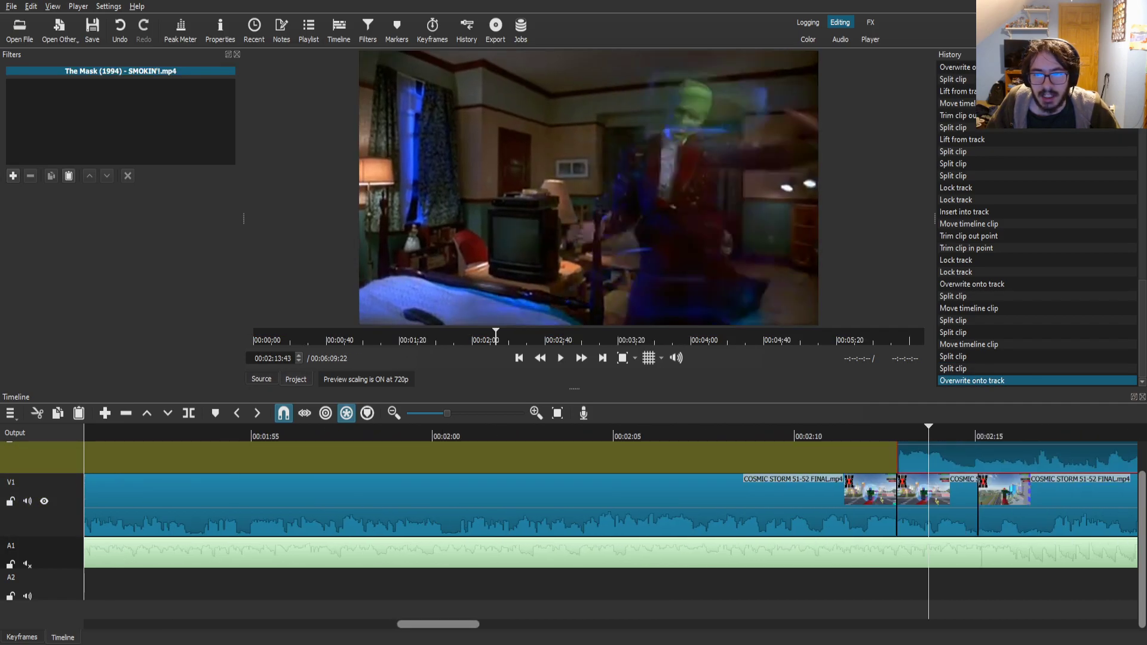
pyautogui.scroll(-3, 633, 456)
pyautogui.click(616, 432)
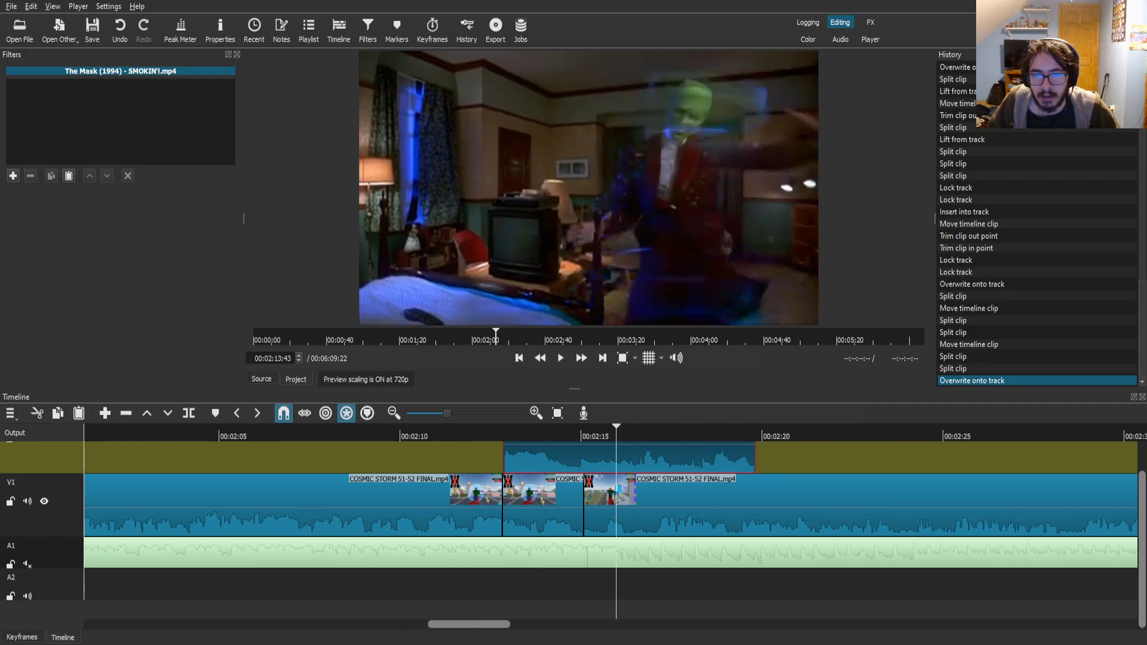
pyautogui.press('space')
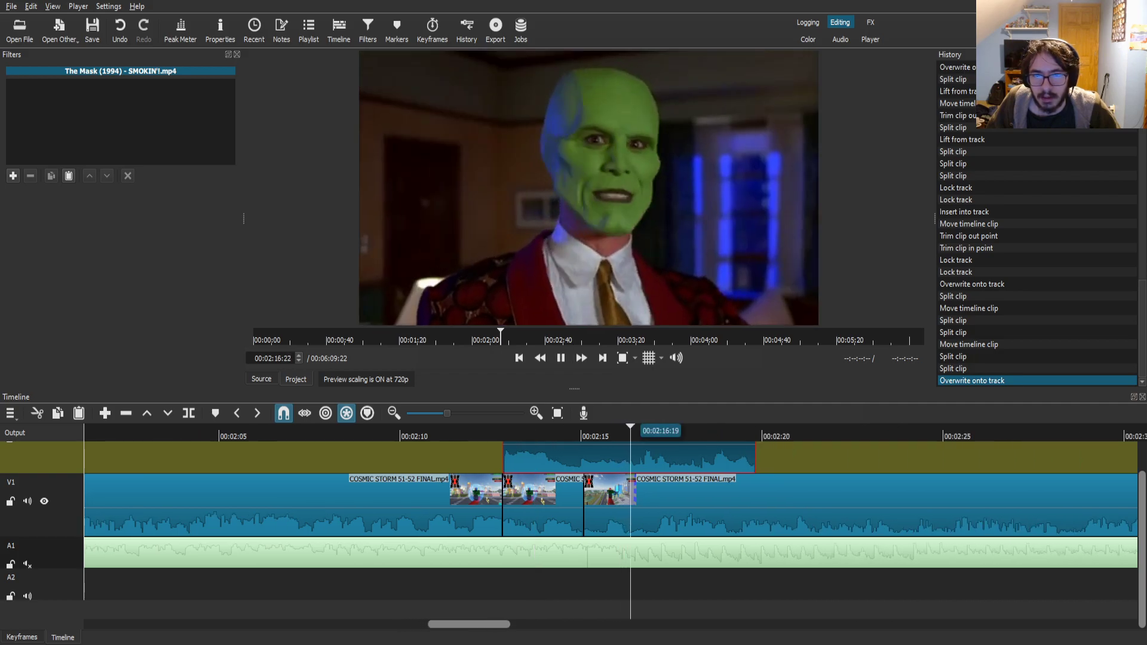
pyautogui.press('space')
pyautogui.press('space')
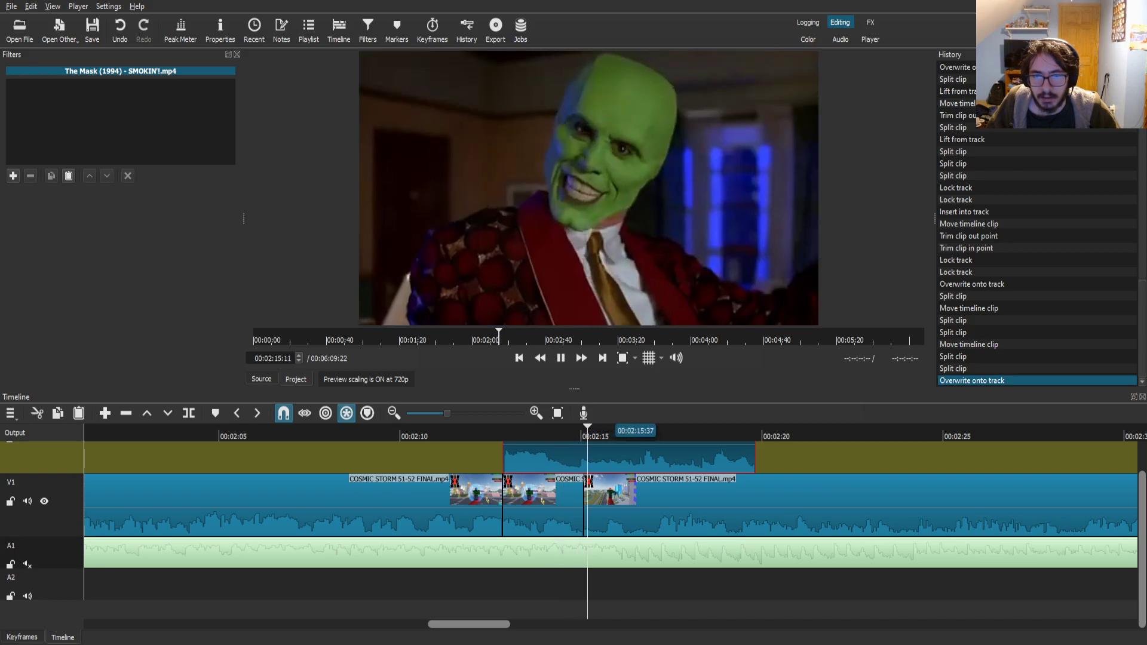
pyautogui.press('space')
# - Split the Mask clip at about 00:02:15, replace its opening by moving the remainder back to the 00:02:12:51 cut, and preview it
pyautogui.press('Left')
pyautogui.press('Left')
pyautogui.press('Left')
pyautogui.press('Left')
pyautogui.press('s')
pyautogui.moveTo(651, 459); pyautogui.dragTo(574, 458)
pyautogui.moveTo(482, 435); pyautogui.dragTo(470, 435)
pyautogui.press('space')
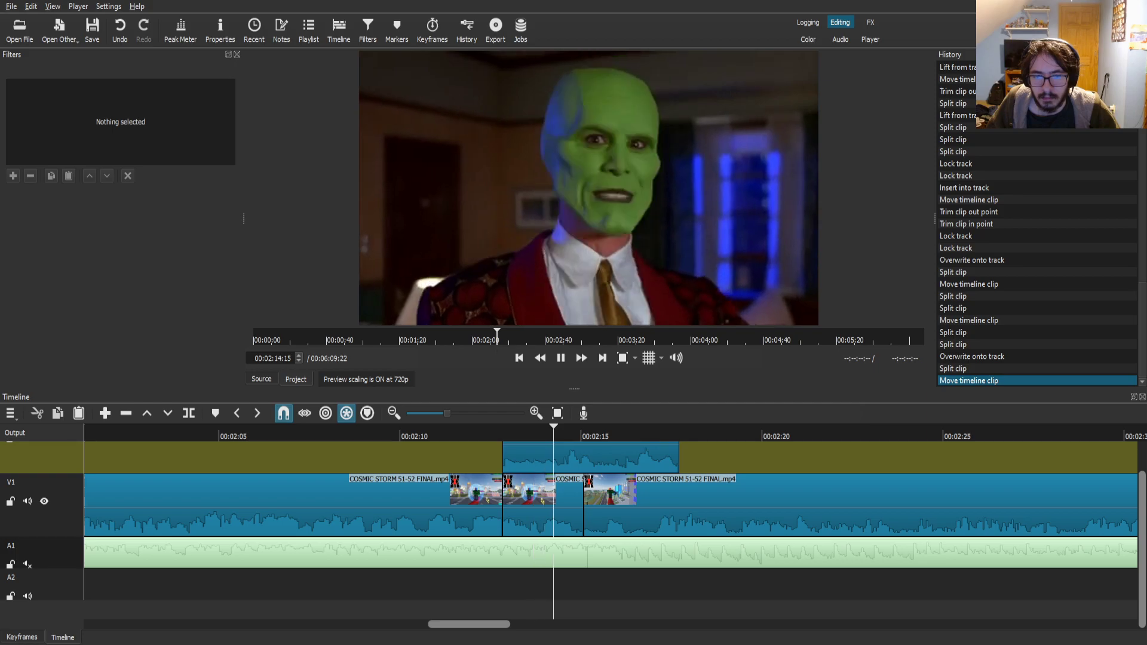
# - Split the Mask clip at about 00:02:14, move the remainder back to the 00:02:12:51 cut, and preview it
pyautogui.click(561, 358)
pyautogui.click(525, 434)
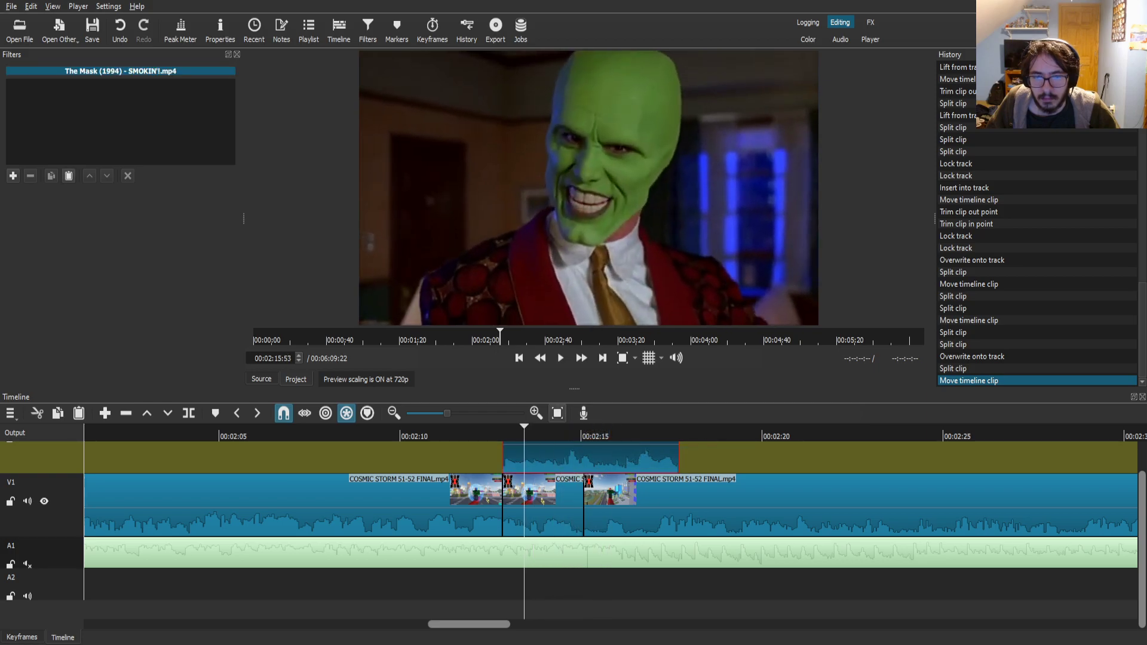
pyautogui.click(561, 358)
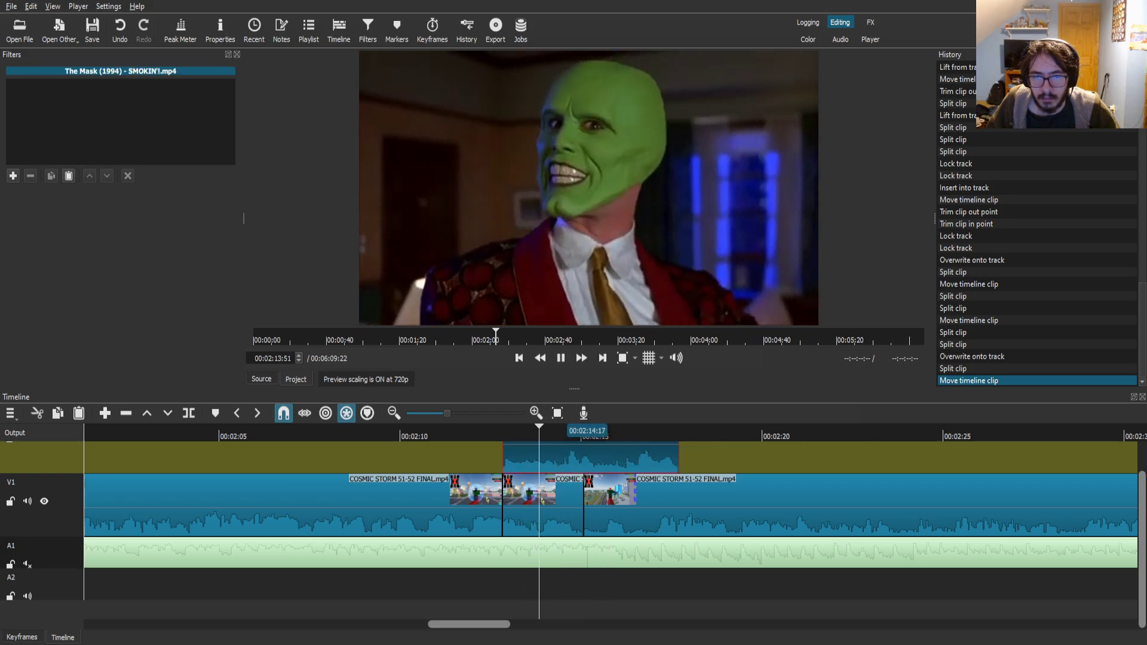
pyautogui.press('space')
pyautogui.press('s')
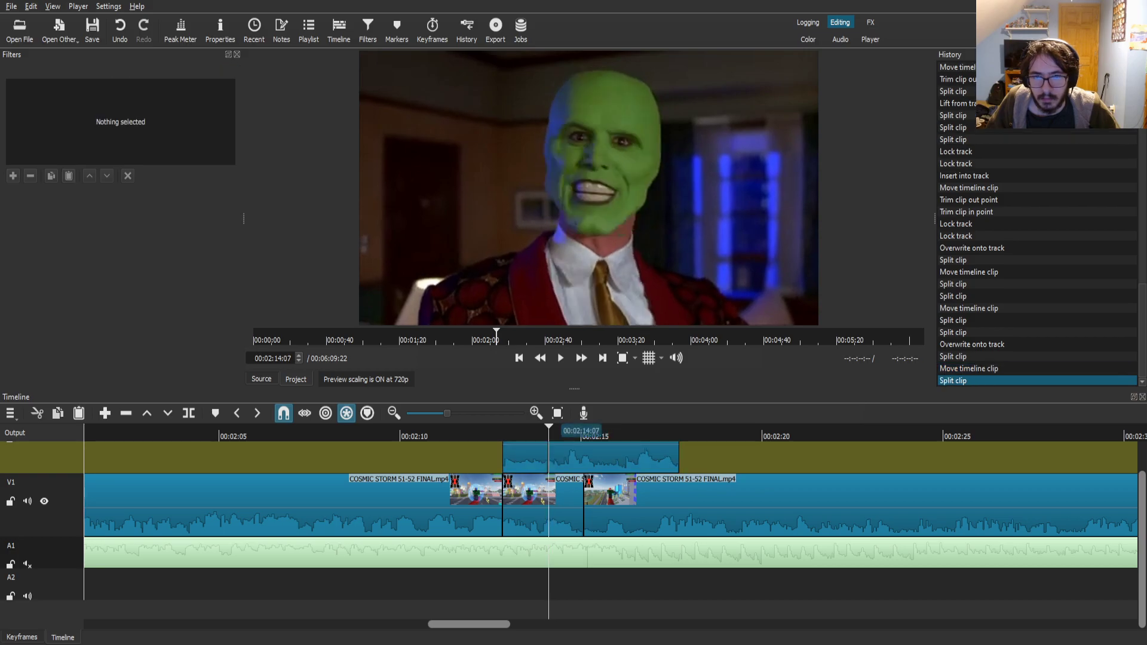
pyautogui.moveTo(618, 459); pyautogui.dragTo(571, 458)
pyautogui.click(572, 459)
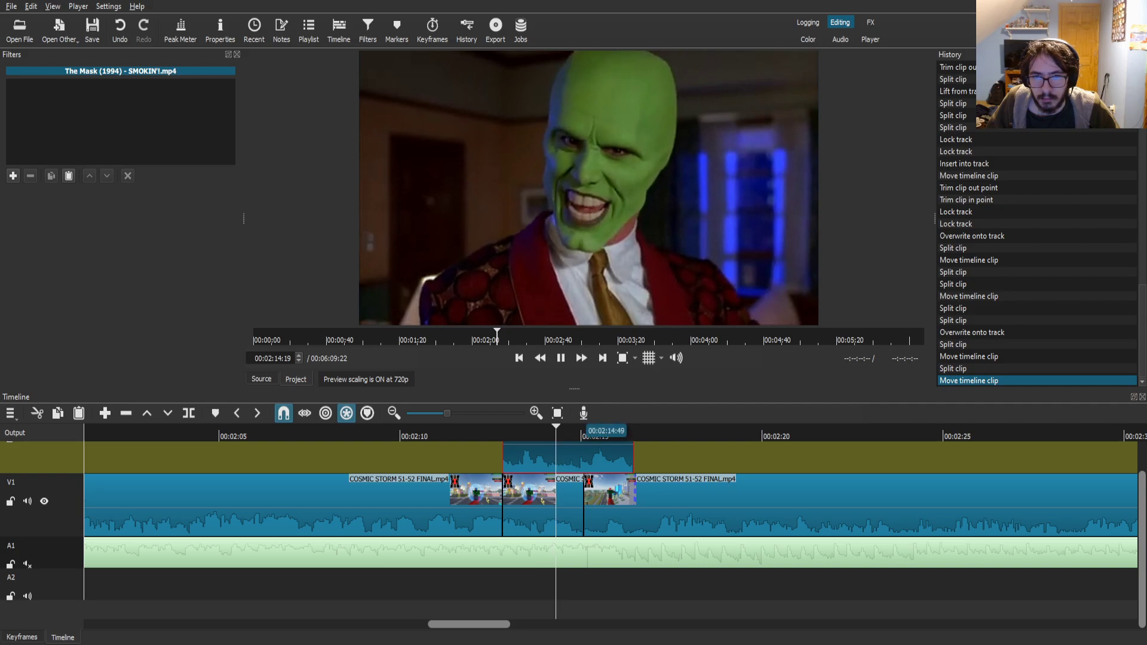
# - Split the Mask clip at 00:02:14:50, delete its opening, fit the remainder over the isolated V1 segment, and preview it
pyautogui.press('space')
pyautogui.press('s')
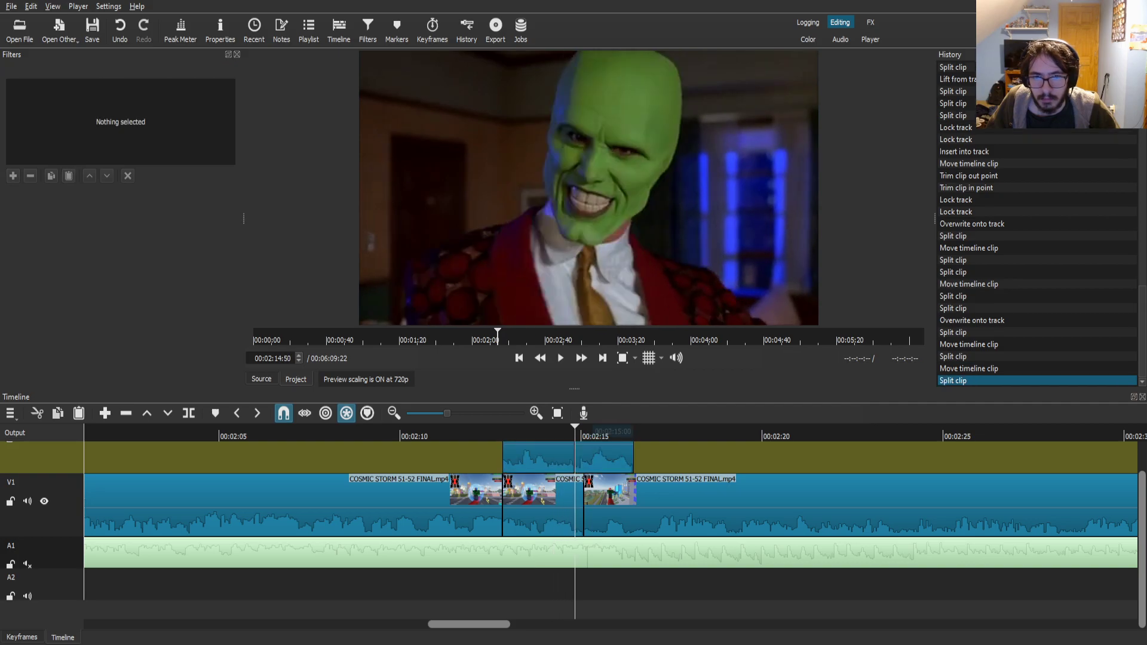
pyautogui.press('Delete')
pyautogui.moveTo(566, 459); pyautogui.dragTo(502, 457)
pyautogui.click(484, 435)
pyautogui.press('space')
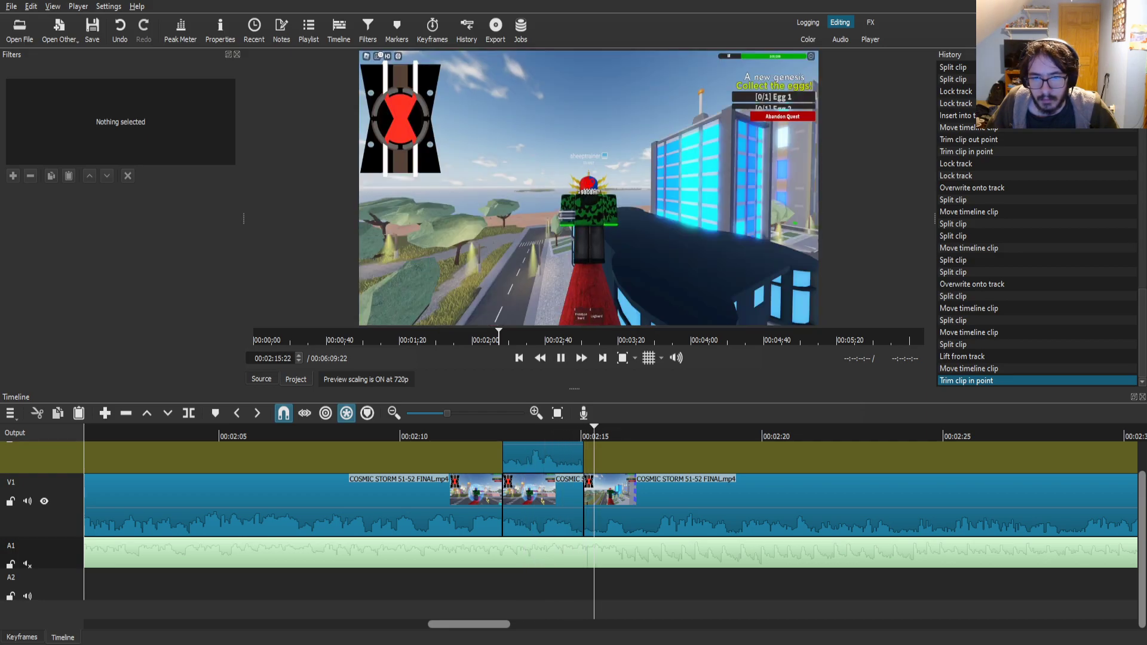
# - Add Size, Position & Rotate to the Mask clip, scale it to 36.7% and place it in the frame's upper-right corner at 1,230, -5
pyautogui.click(562, 457)
pyautogui.click(554, 435)
pyautogui.click(13, 175)
pyautogui.write('siz')
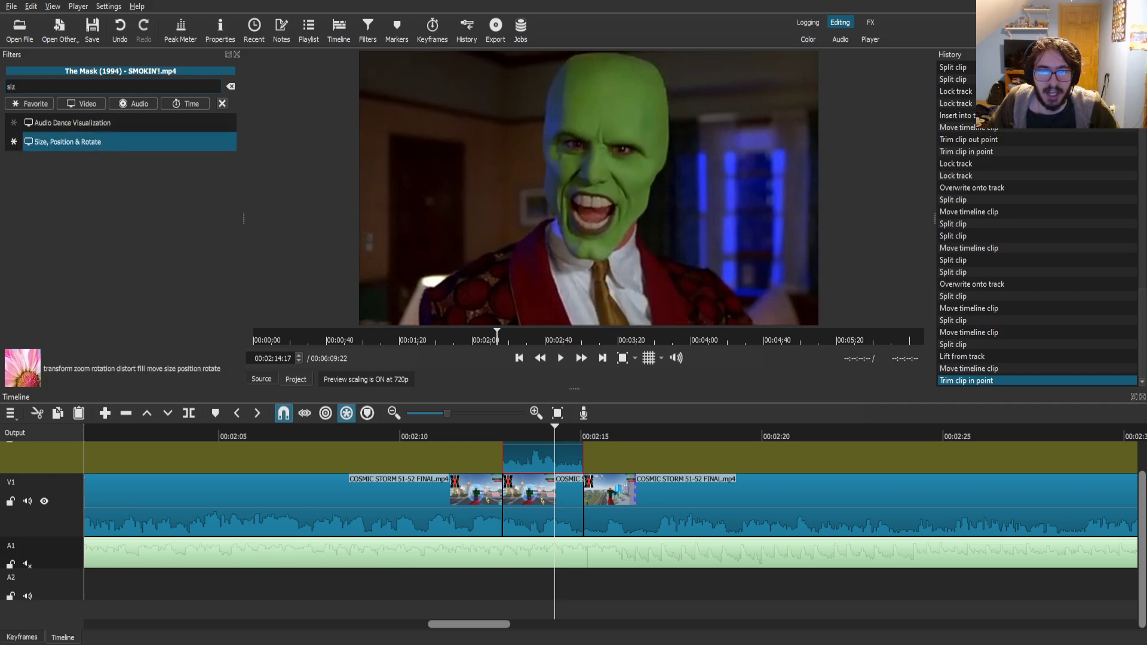
pyautogui.click(64, 141)
pyautogui.moveTo(588, 198); pyautogui.dragTo(598, 206)
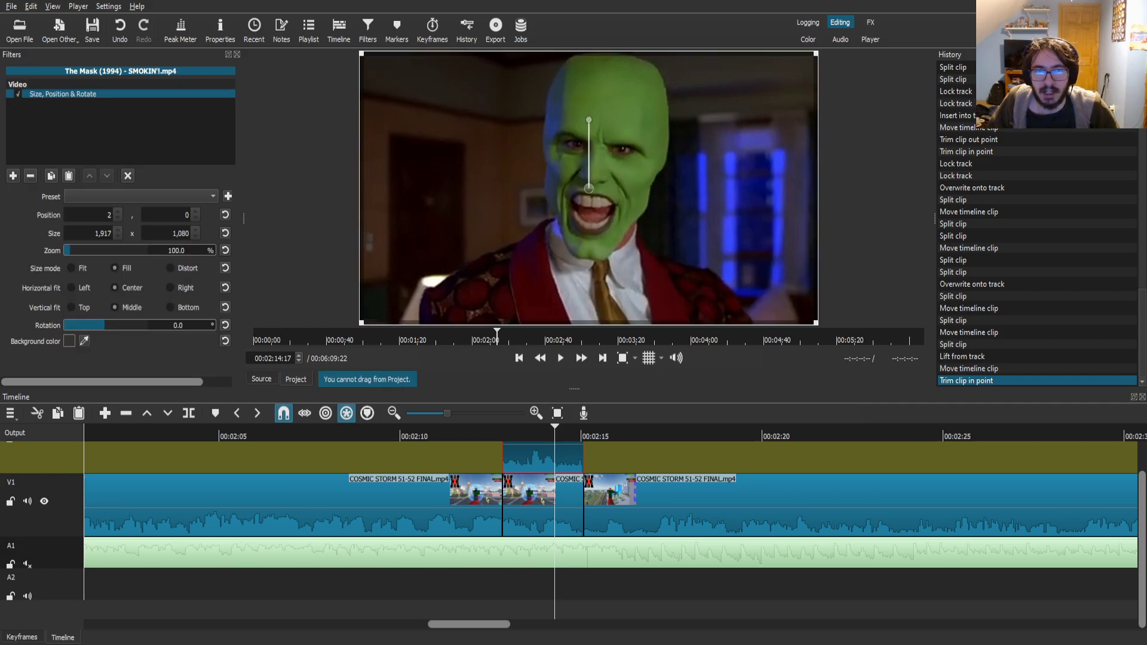
pyautogui.moveTo(362, 54); pyautogui.dragTo(652, 228)
pyautogui.moveTo(734, 275); pyautogui.dragTo(738, 100)
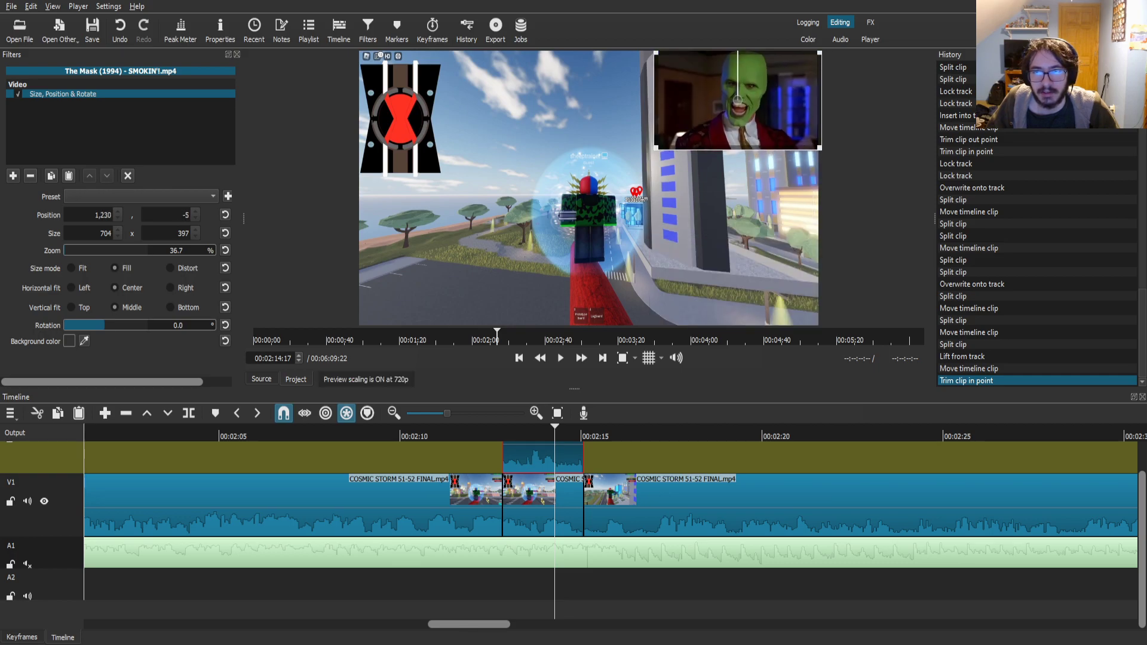
# - Play the section with the Mask overlay from about 00:02:12 and save the project
pyautogui.click(645, 500)
pyautogui.click(477, 432)
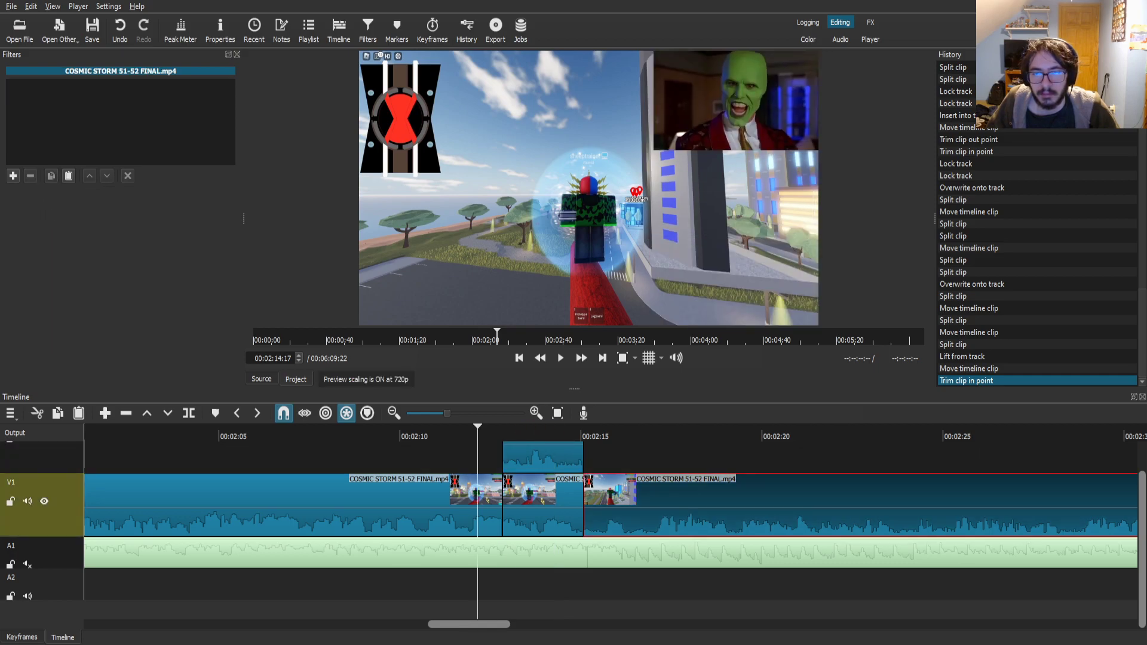
pyautogui.click(560, 358)
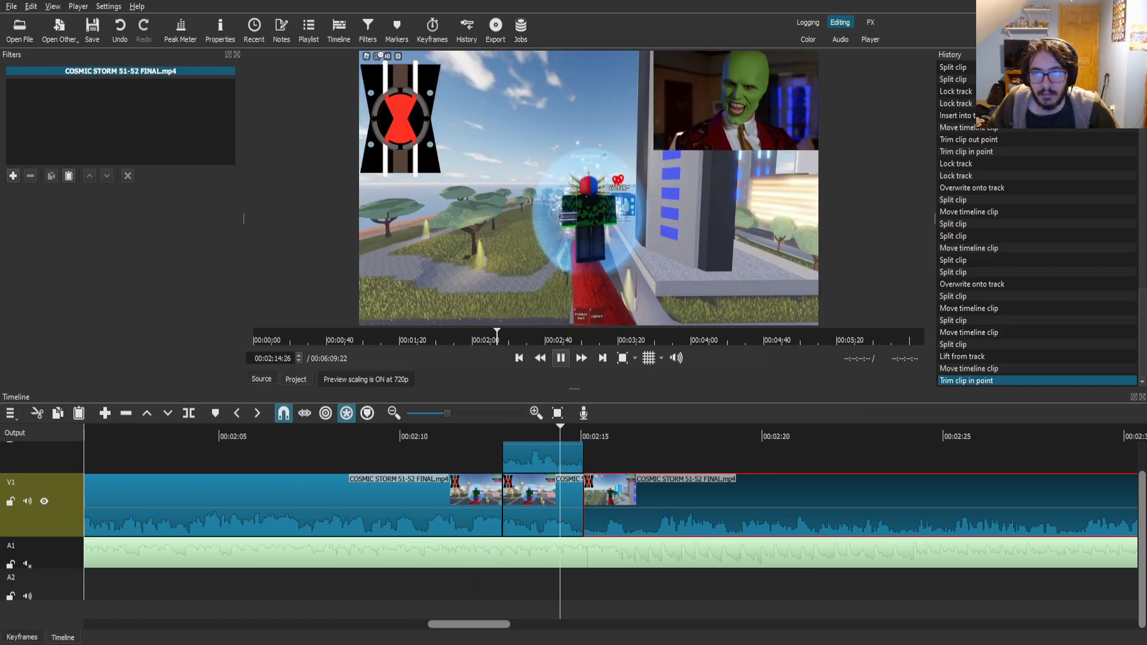
pyautogui.hotkey('ctrl', 's')
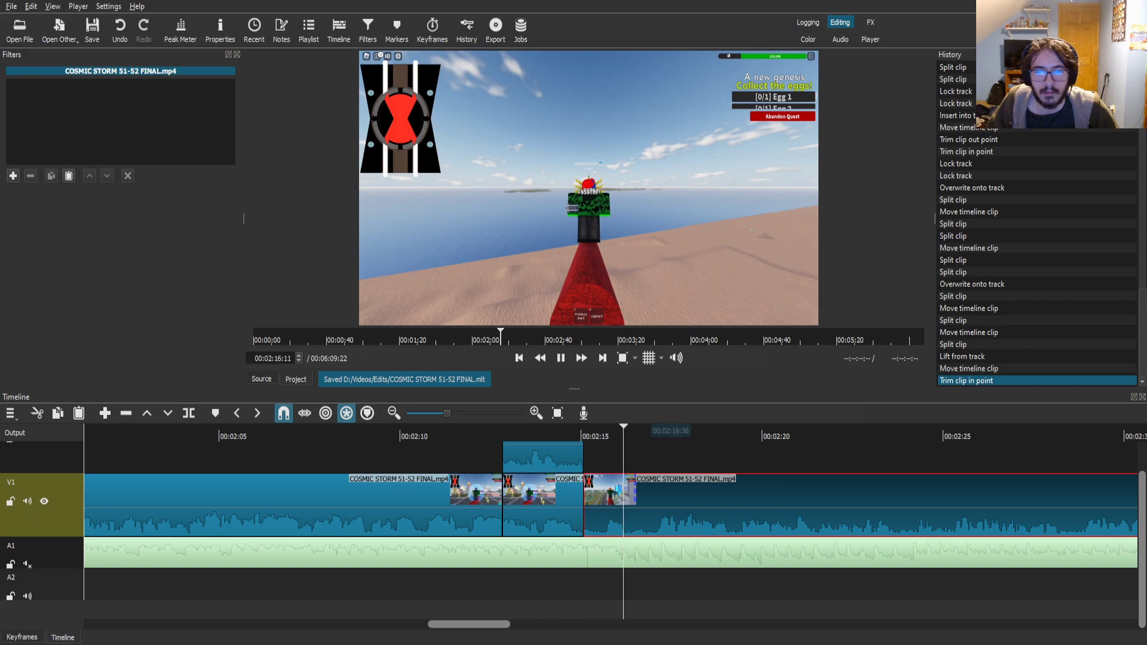
pyautogui.press('space')
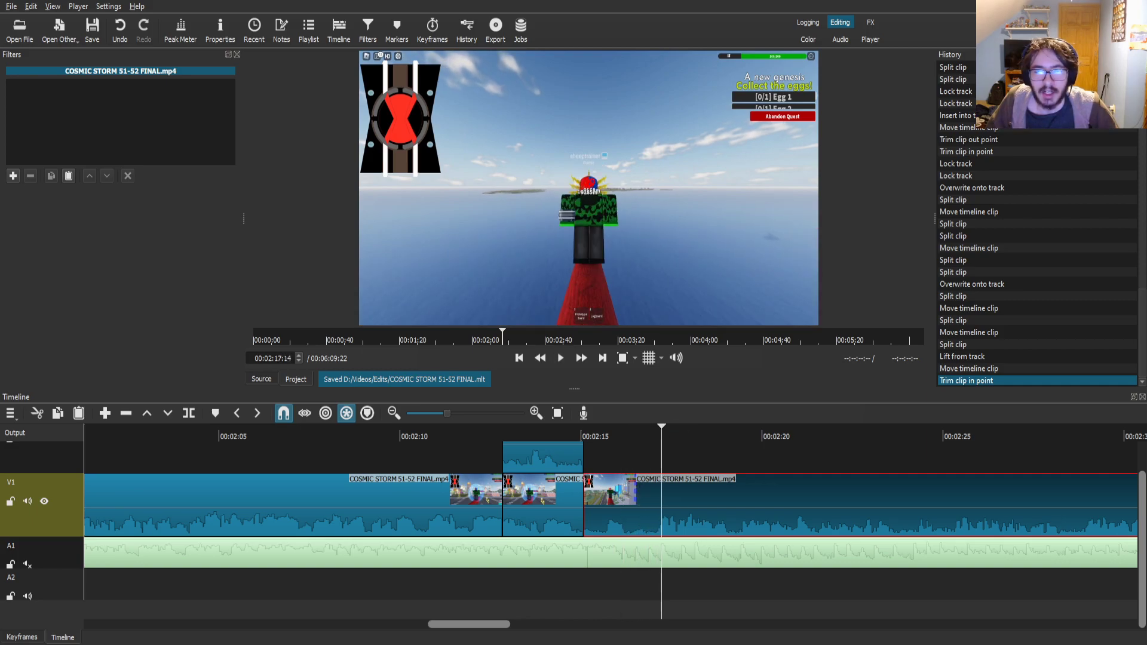
# - Play the following gameplay to the Rewards window and split V1 at about 00:03:19
pyautogui.press('space')
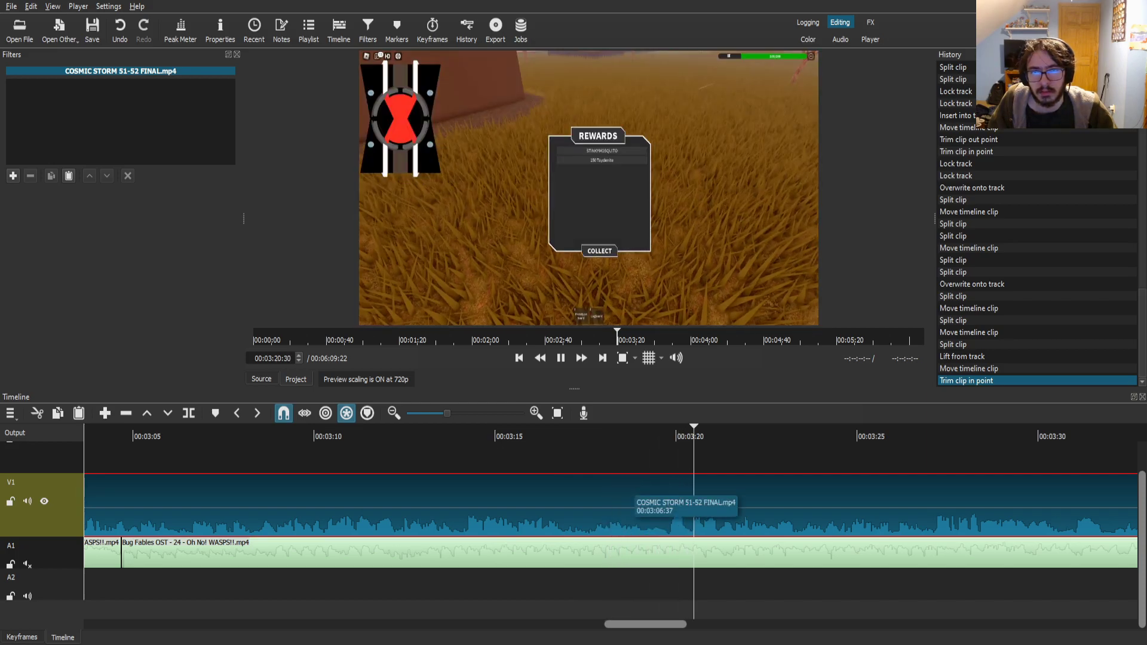
pyautogui.hscroll(-5, 532, 508)
pyautogui.click(535, 436)
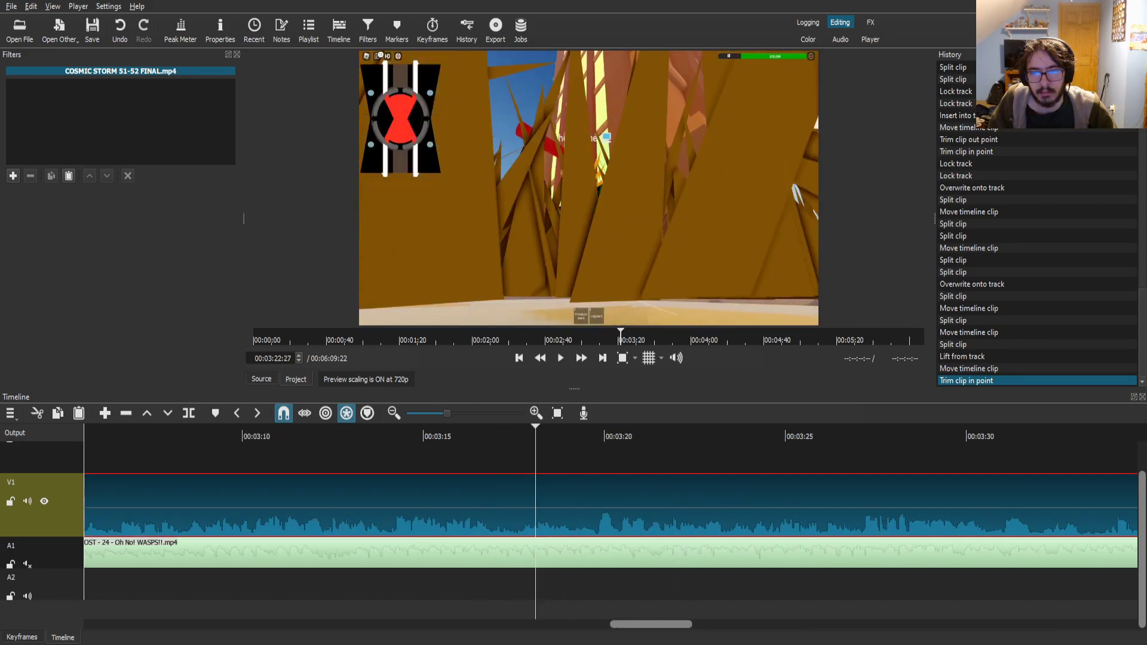
pyautogui.hscroll(1, 526, 508)
pyautogui.click(517, 436)
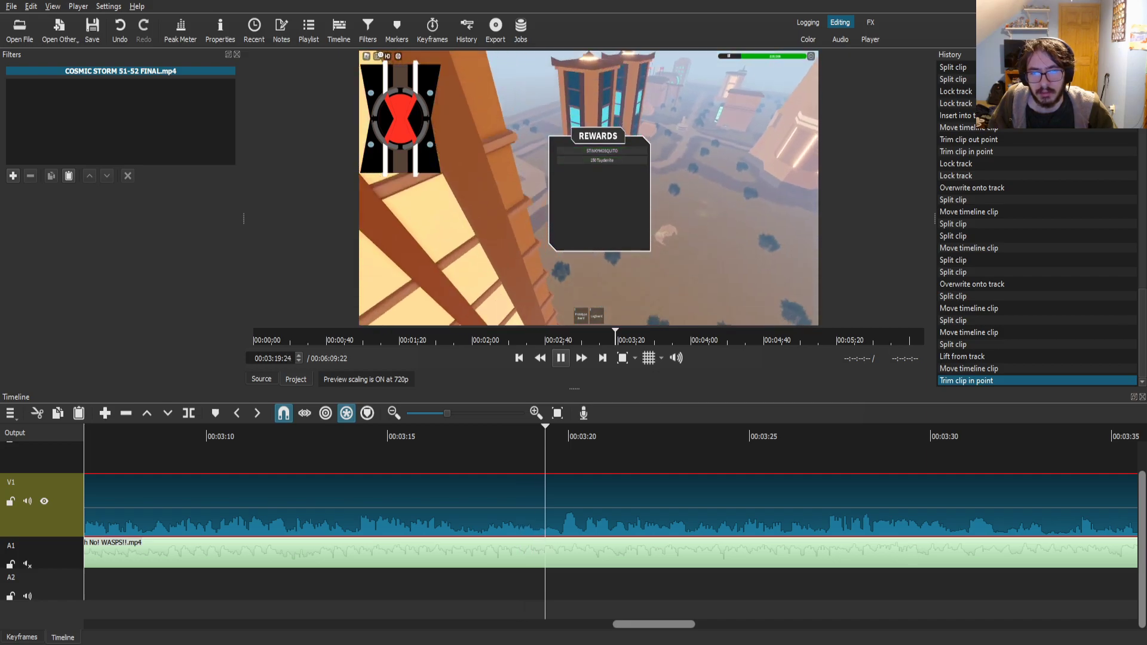
pyautogui.press('k')
pyautogui.press('space')
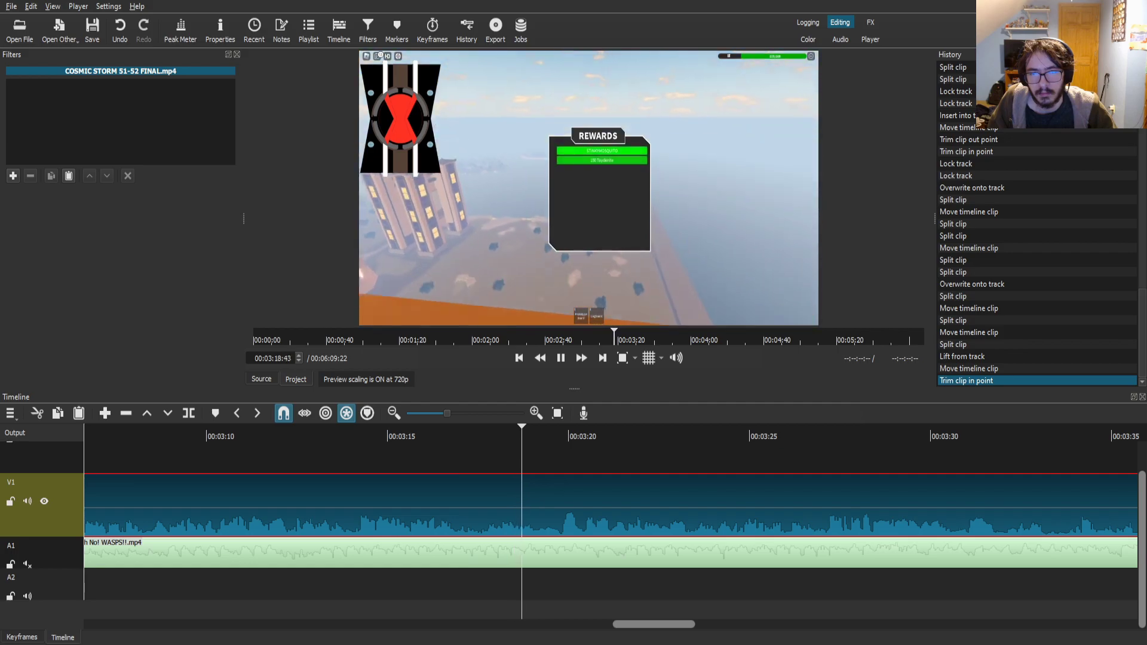
pyautogui.press('k')
pyautogui.press('s')
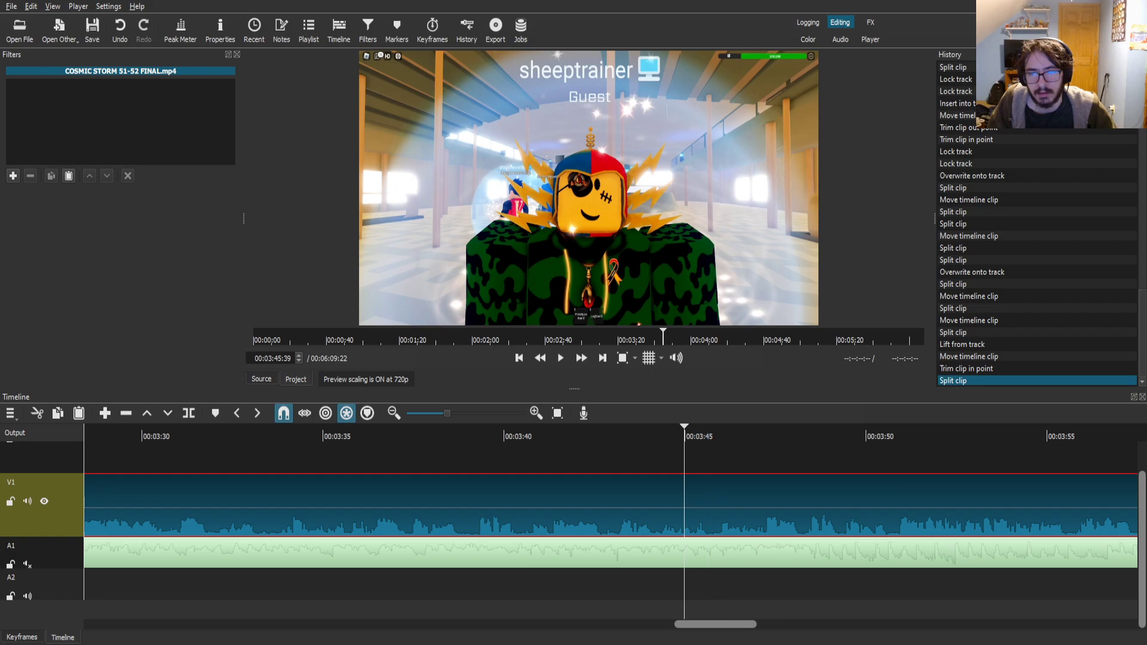
# - Split V1 at 00:03:43:10 and ripple-delete the section back to the previous cut, locking the A1 music track during the removal
pyautogui.moveTo(625, 436)
pyautogui.mouseDown()
pyautogui.moveTo(607, 436)
pyautogui.moveTo(619, 436)
pyautogui.mouseUp()
pyautogui.press('s')
pyautogui.hscroll(-2, 619, 508)
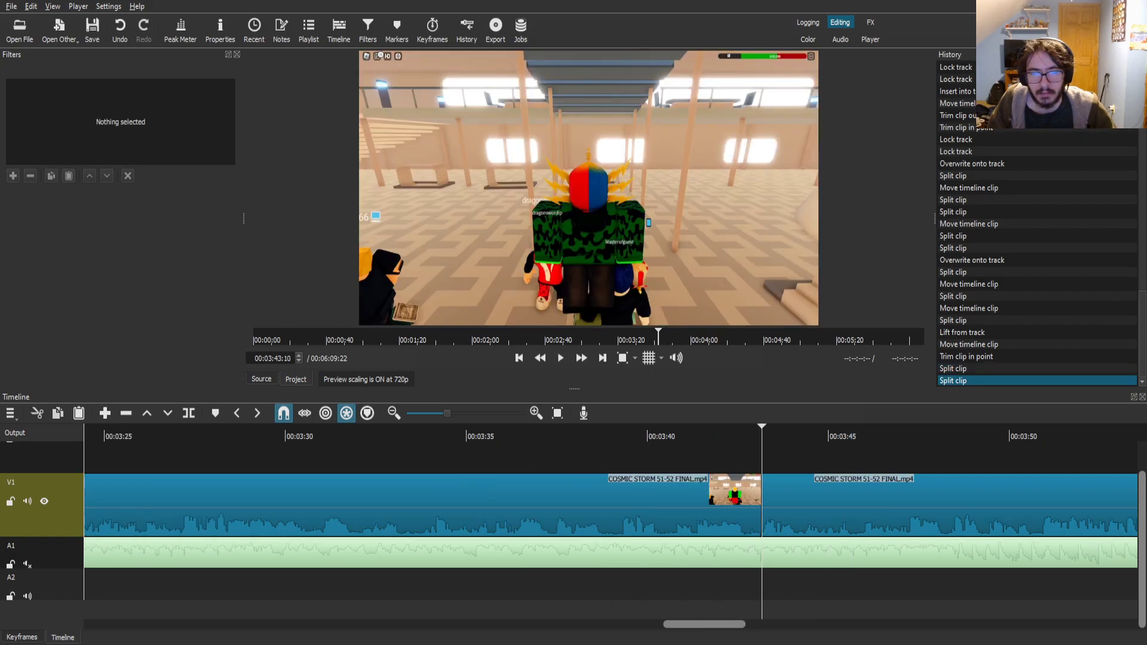
pyautogui.click(10, 564)
pyautogui.click(423, 505)
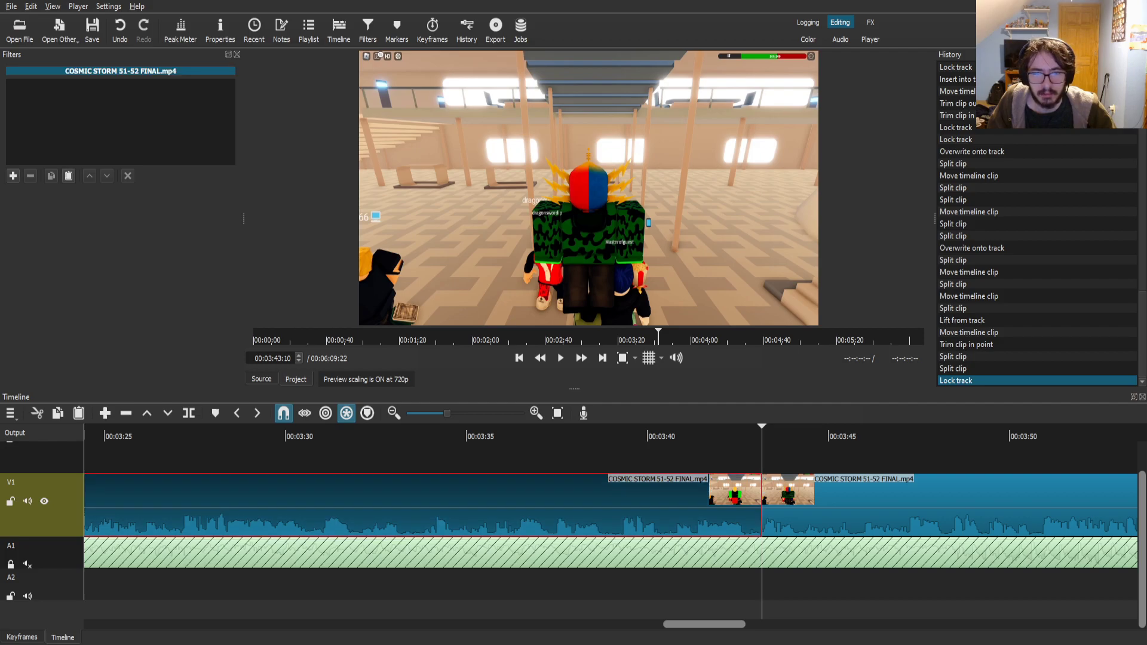
pyautogui.press('x')
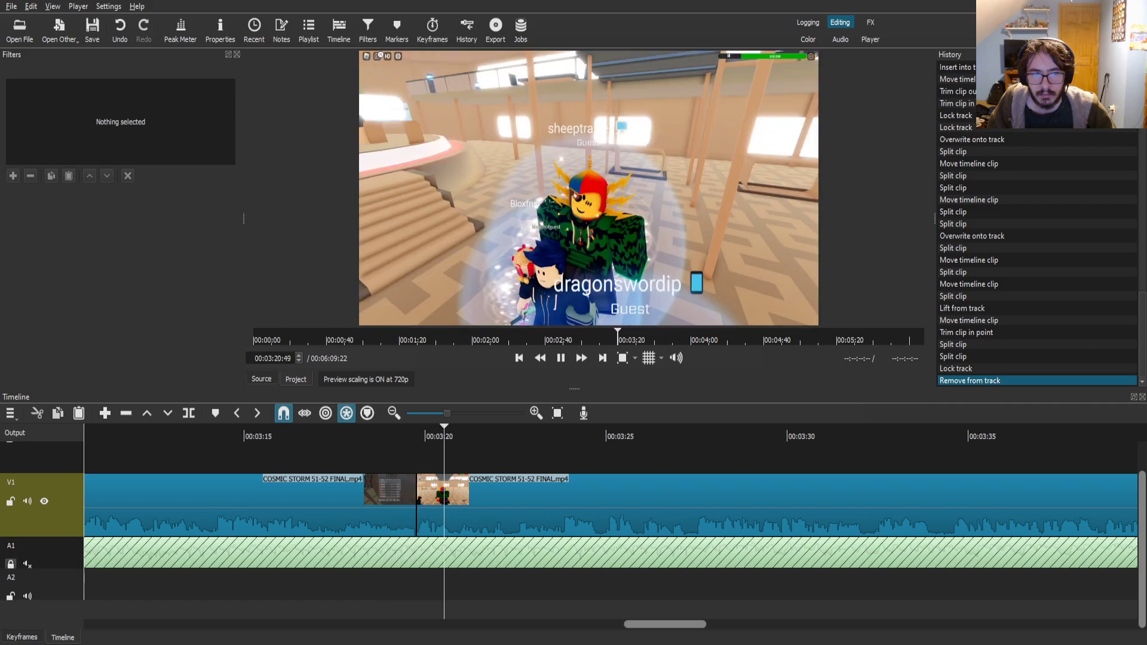
pyautogui.click(10, 565)
# - Split V1 at about 00:03:24, move the remainder back over the preceding piece to the cut, and save the project
pyautogui.click(538, 508)
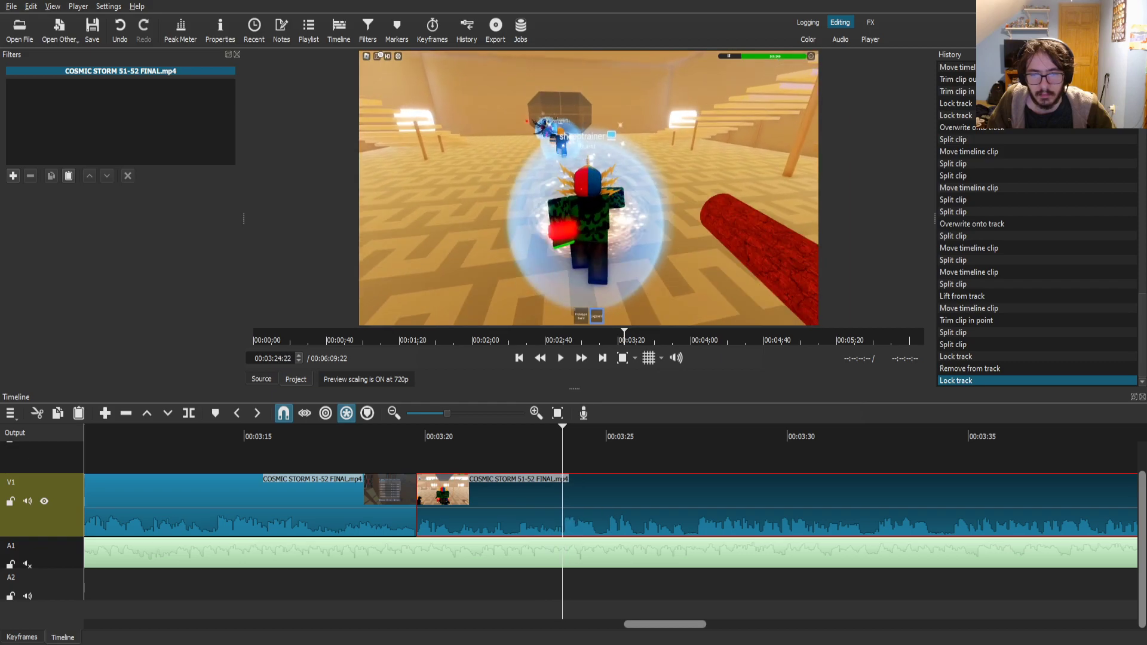
pyautogui.press('s')
pyautogui.moveTo(639, 508); pyautogui.dragTo(493, 507)
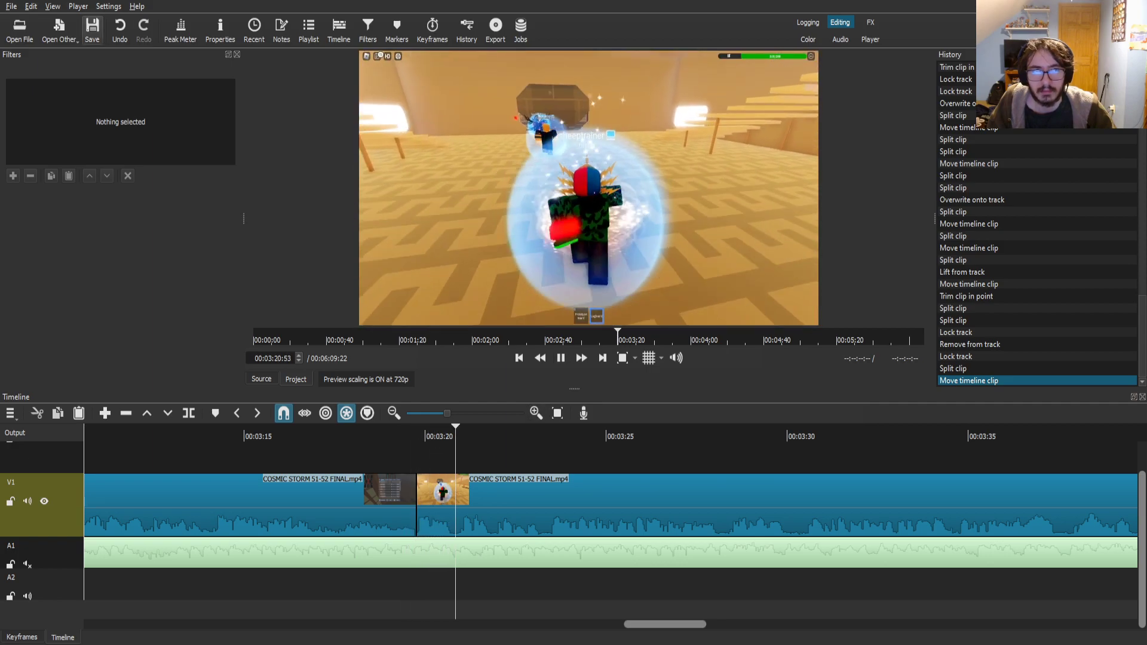
pyautogui.hotkey('ctrl', 's')
# - Review the remaining gameplay from about 00:03:22 to find the next edit point around the transformation
pyautogui.click(582, 490)
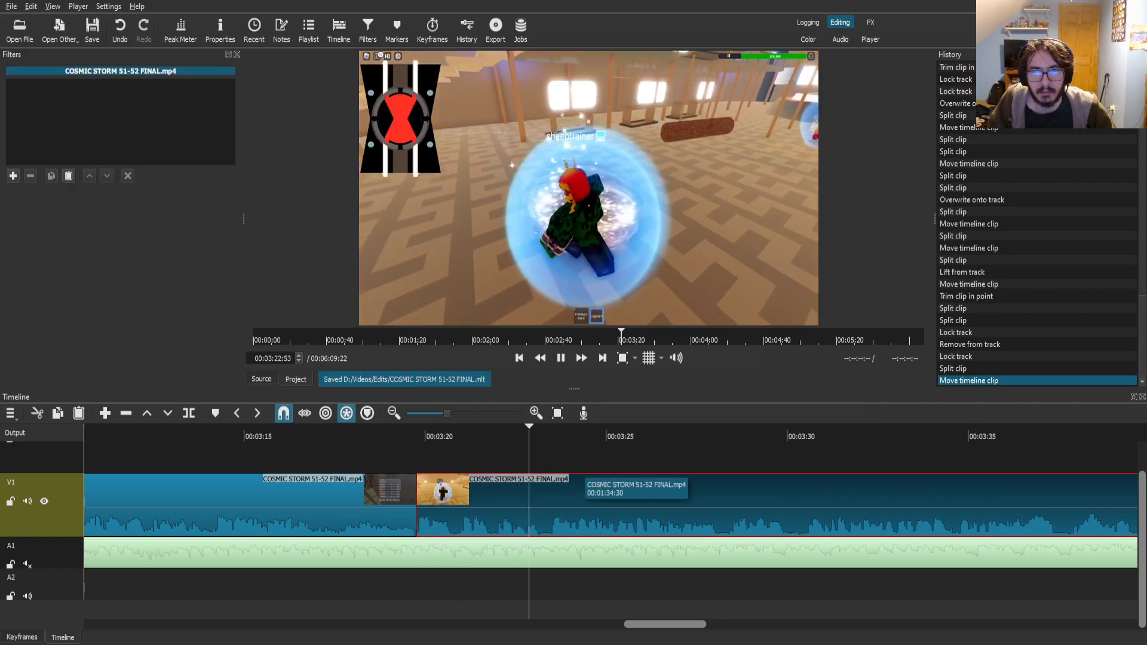
pyautogui.scroll(-8, 583, 490)
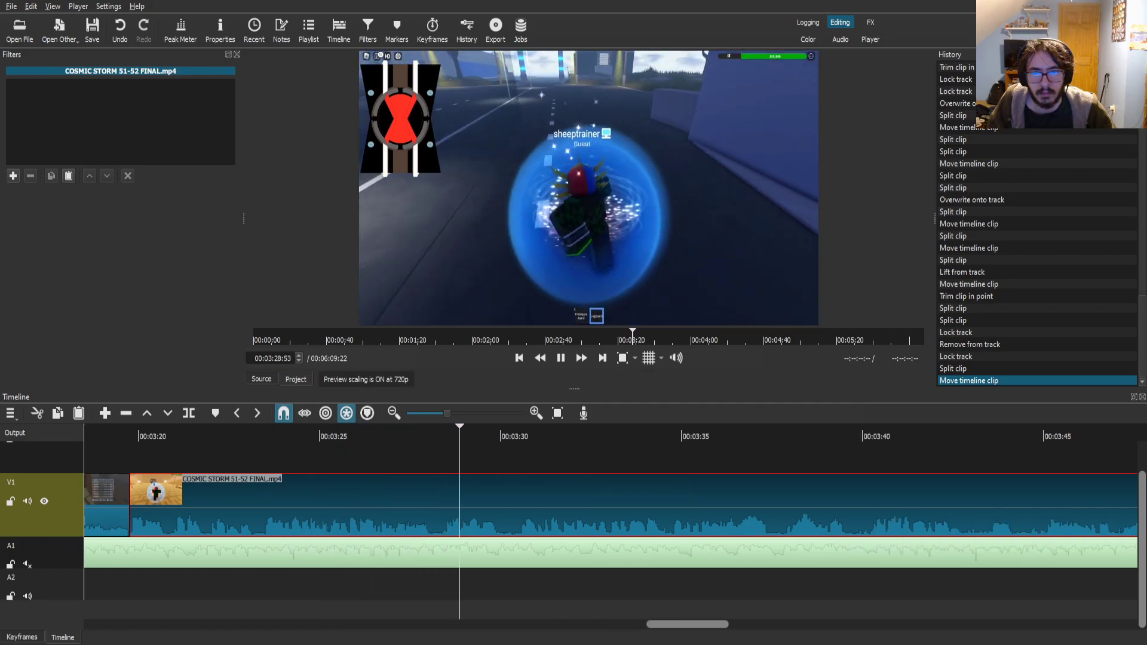
pyautogui.press('space')
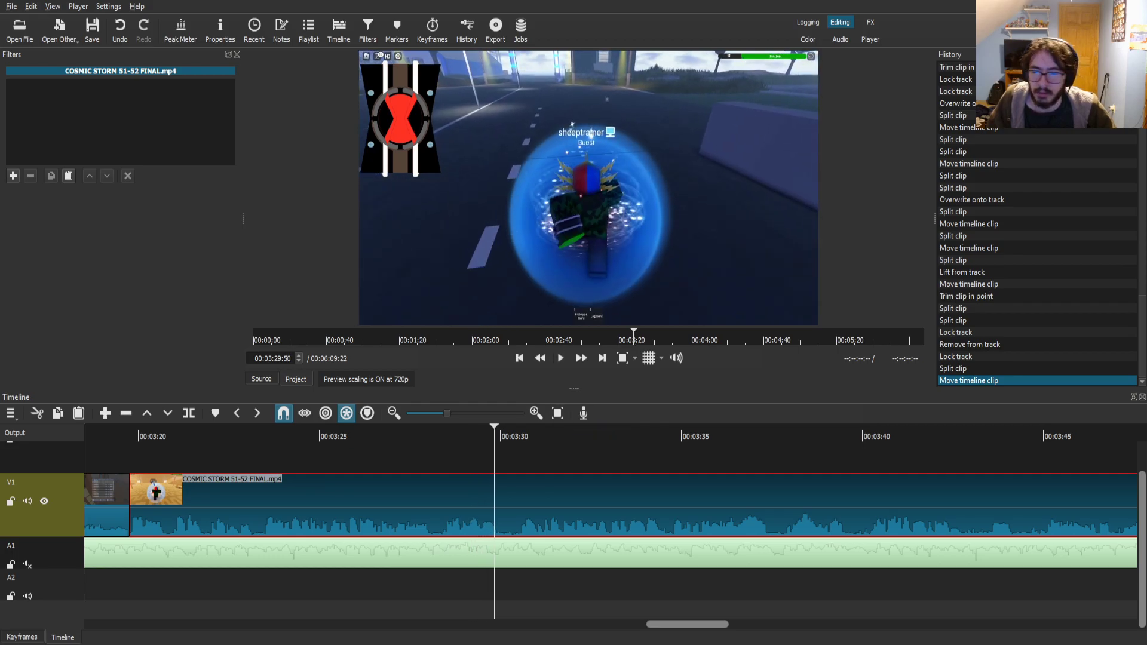
pyautogui.hscroll(15, 611, 504)
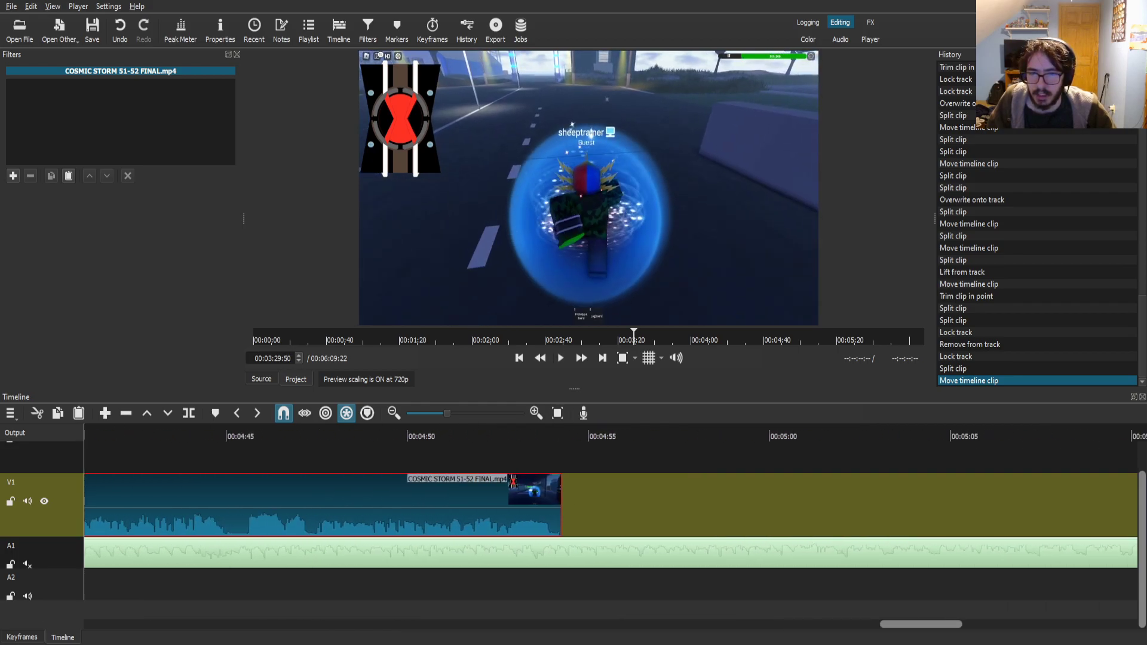
pyautogui.hscroll(-15, 610, 505)
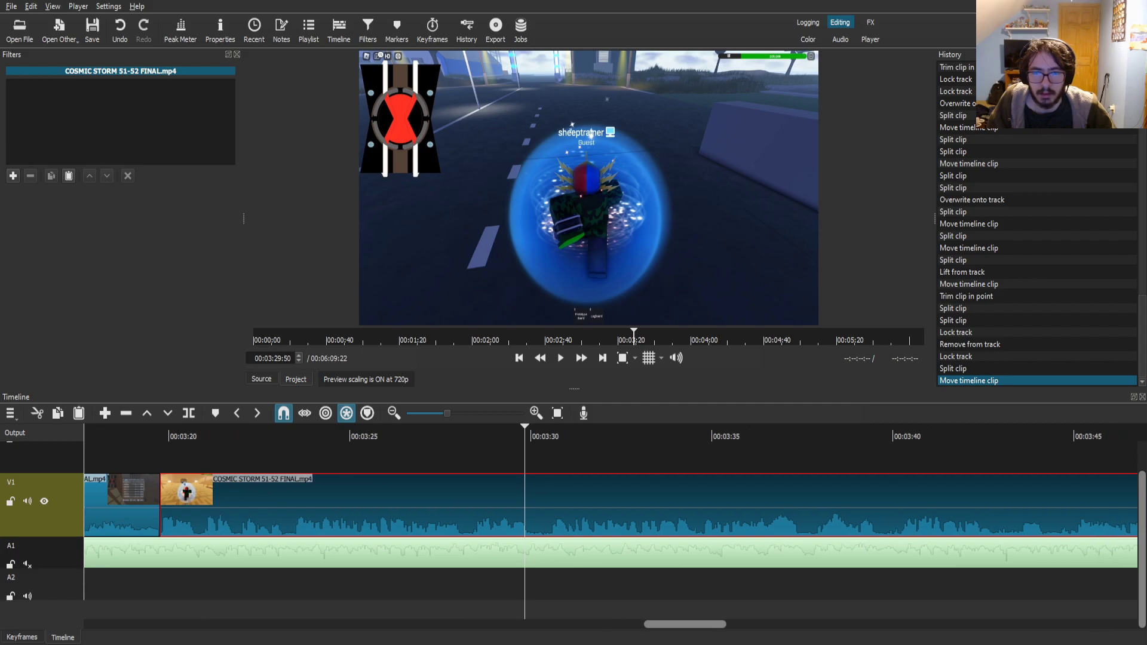
pyautogui.press('space')
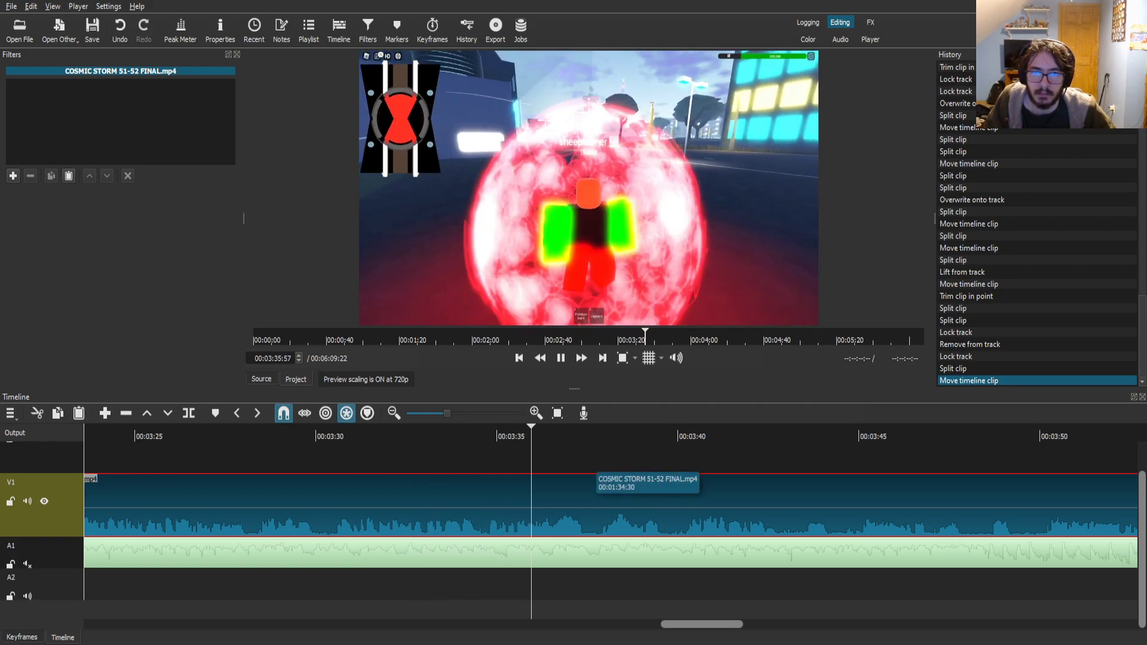
pyautogui.press('space')
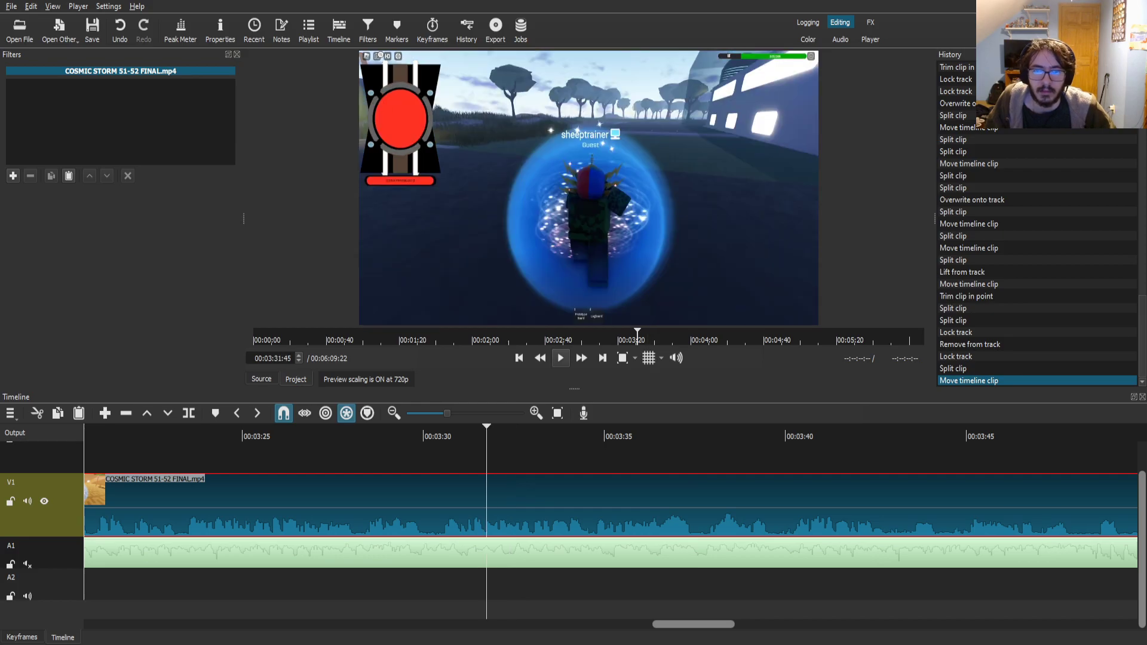
pyautogui.press('space')
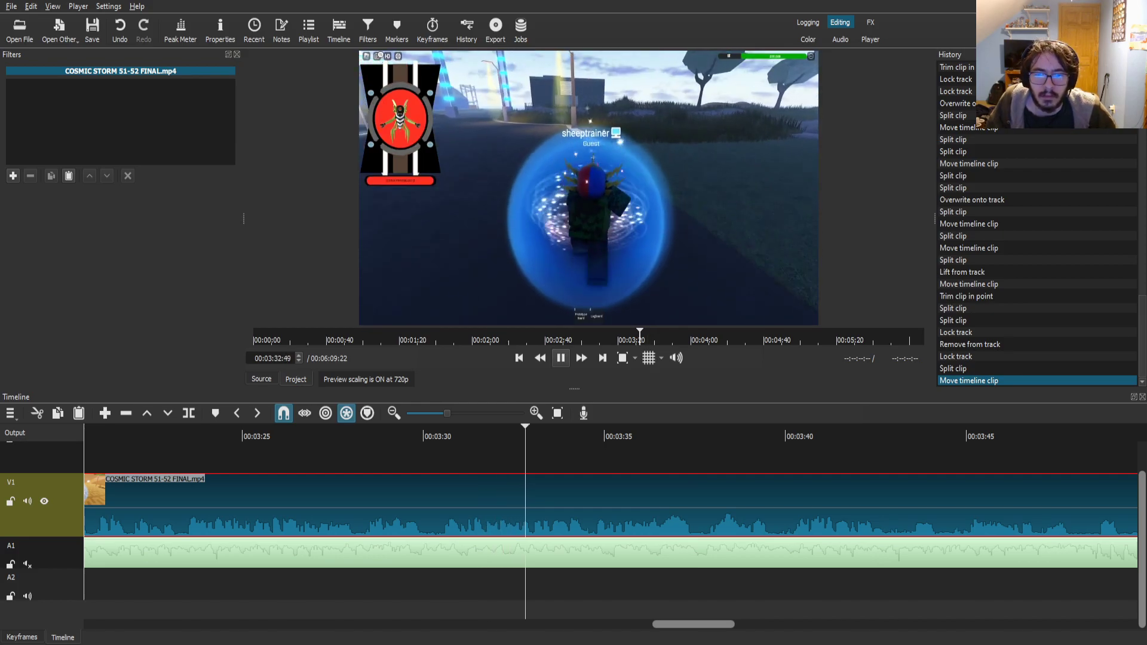
# - Split V1 at about 00:03:33 and again at 00:03:34:26 to isolate the moment just before the transformation
pyautogui.press('space')
pyautogui.press('s')
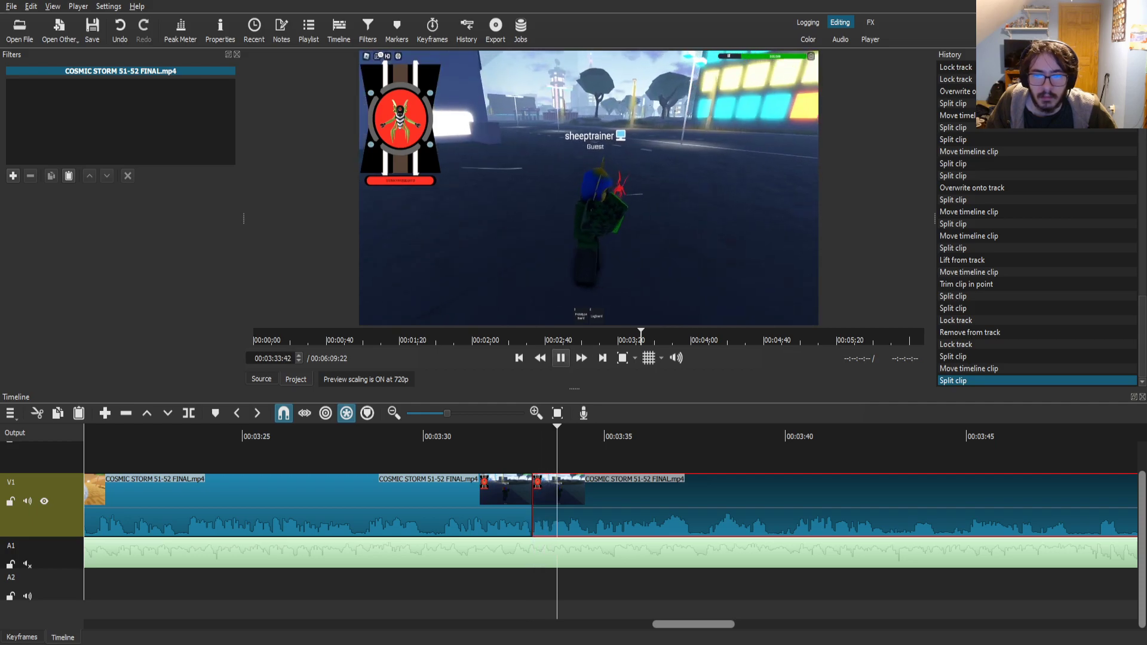
pyautogui.press('space')
pyautogui.press('Left')
pyautogui.press('Left')
pyautogui.press('Left')
pyautogui.press('Left')
pyautogui.press('Left')
pyautogui.press('Left')
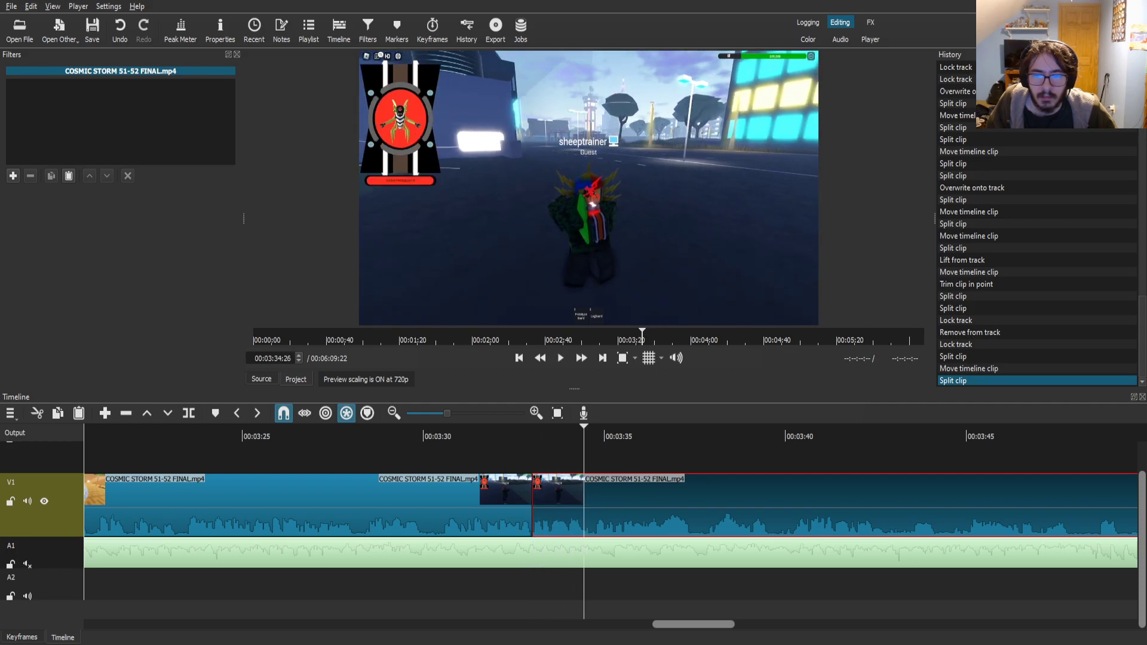
pyautogui.press('s')
# - Add a Size, Position & Rotate filter to the isolated V1 piece and zoom it to 280% on the STINKYMOSQUITO emblem
pyautogui.click(556, 507)
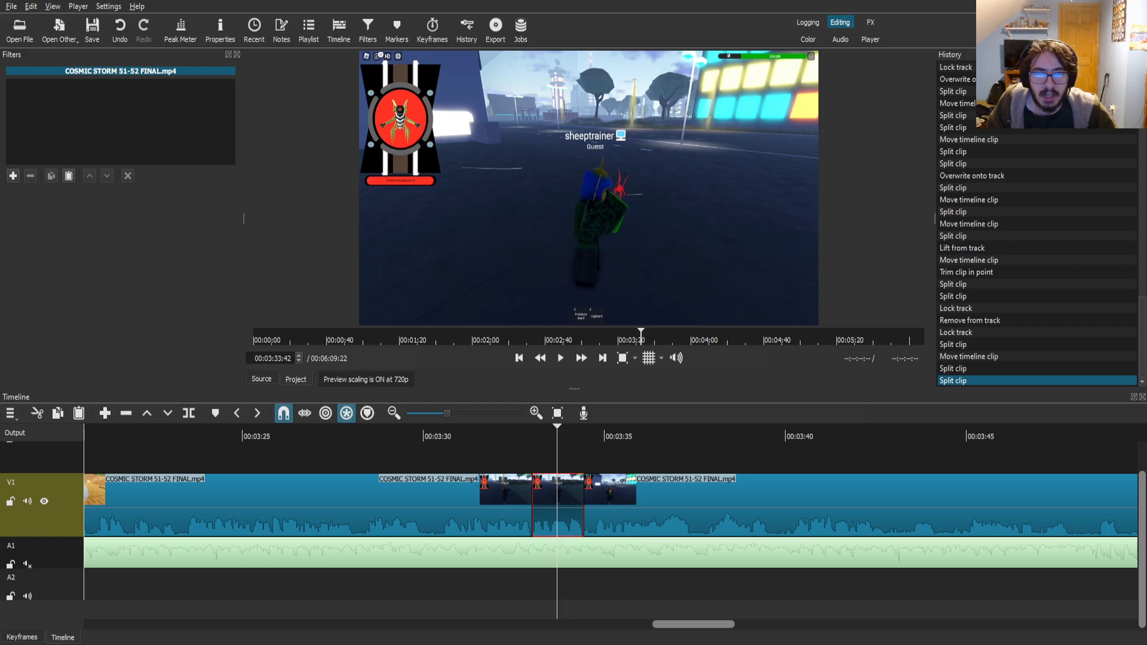
pyautogui.write('fsiz')
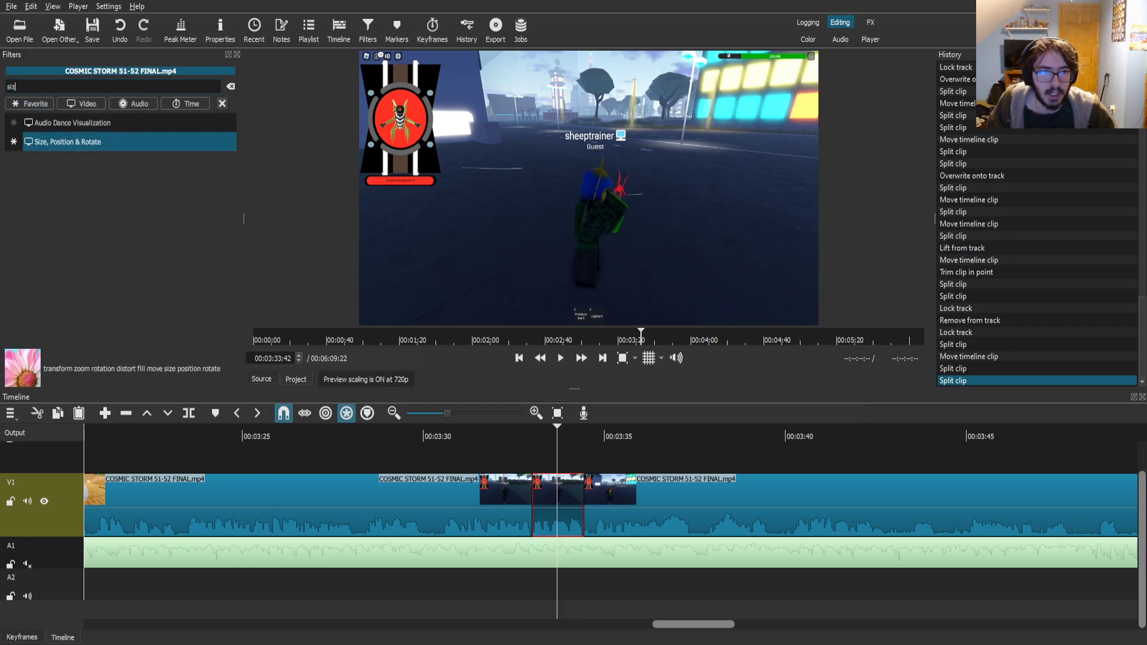
pyautogui.press('Return')
pyautogui.scroll(18, 588, 188)
pyautogui.moveTo(589, 188); pyautogui.dragTo(989, 298)
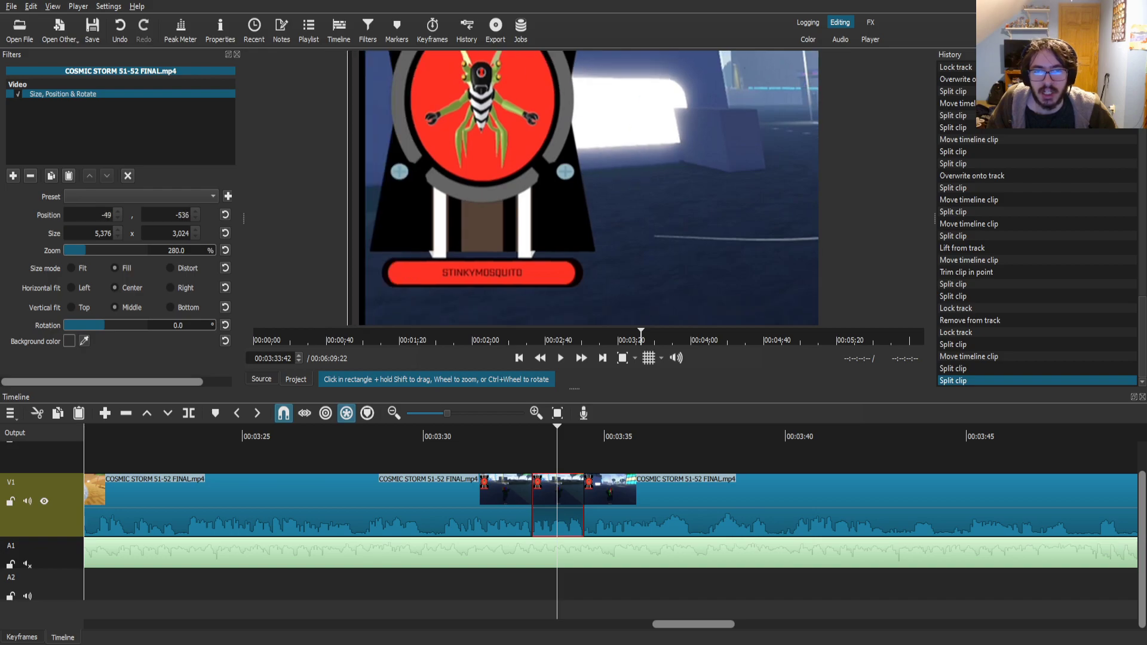
# - Play back the zoomed emblem moment from about 00:03:33, continue through the following gameplay, and save the project
pyautogui.moveTo(630, 436); pyautogui.dragTo(625, 437)
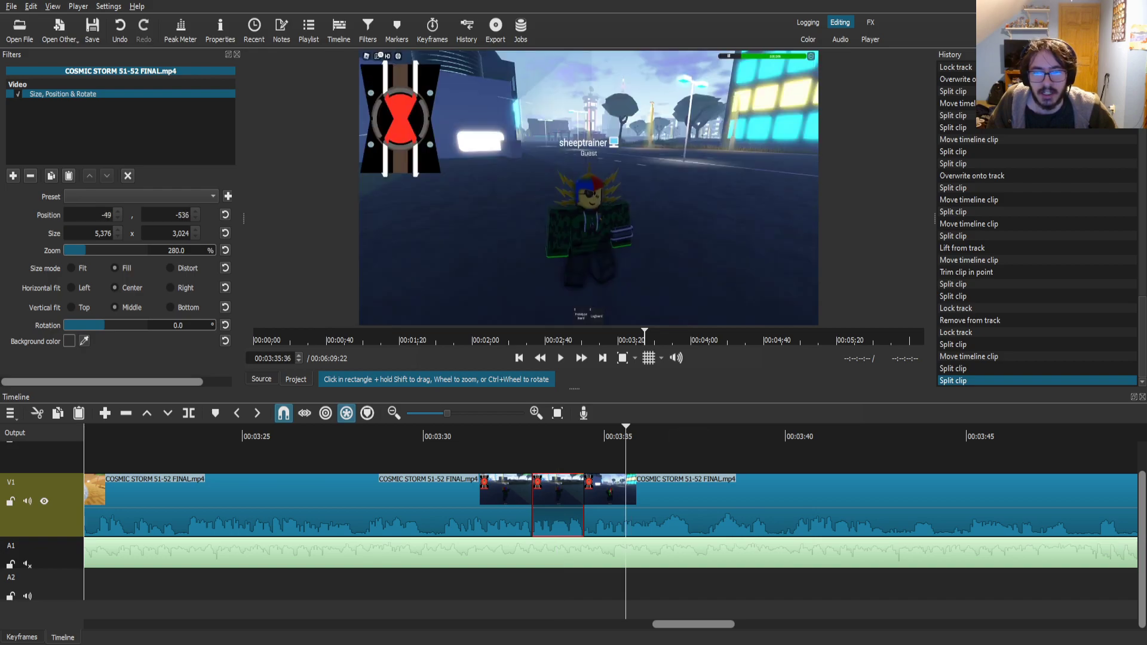
pyautogui.click(623, 495)
pyautogui.click(535, 436)
pyautogui.press('space')
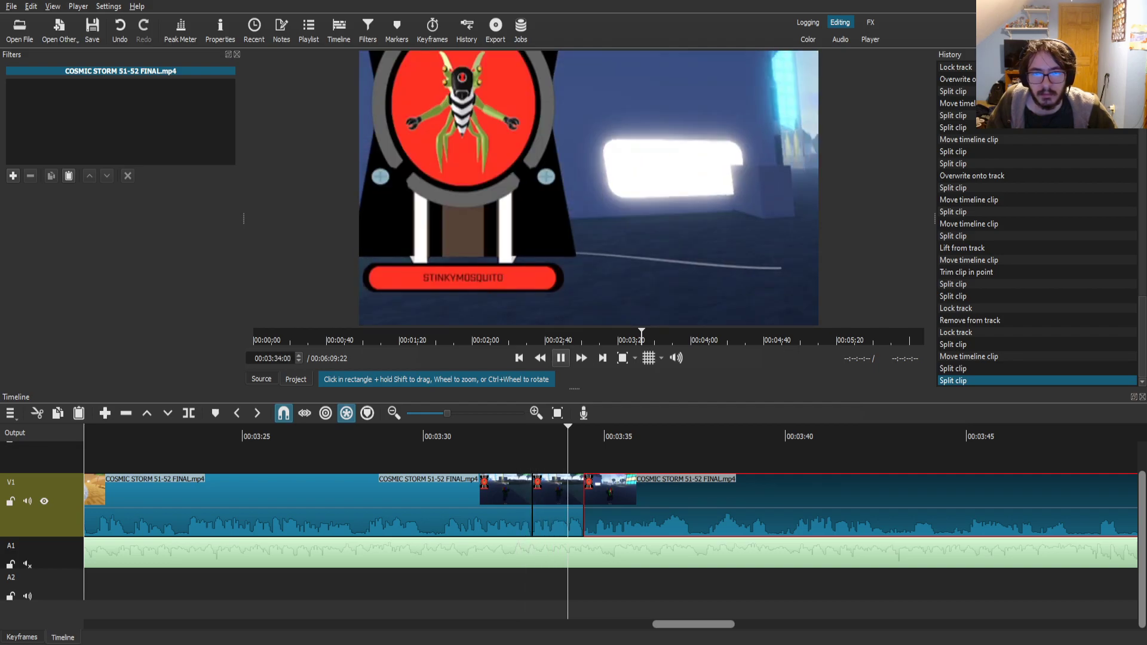
pyautogui.hotkey('ctrl', 's')
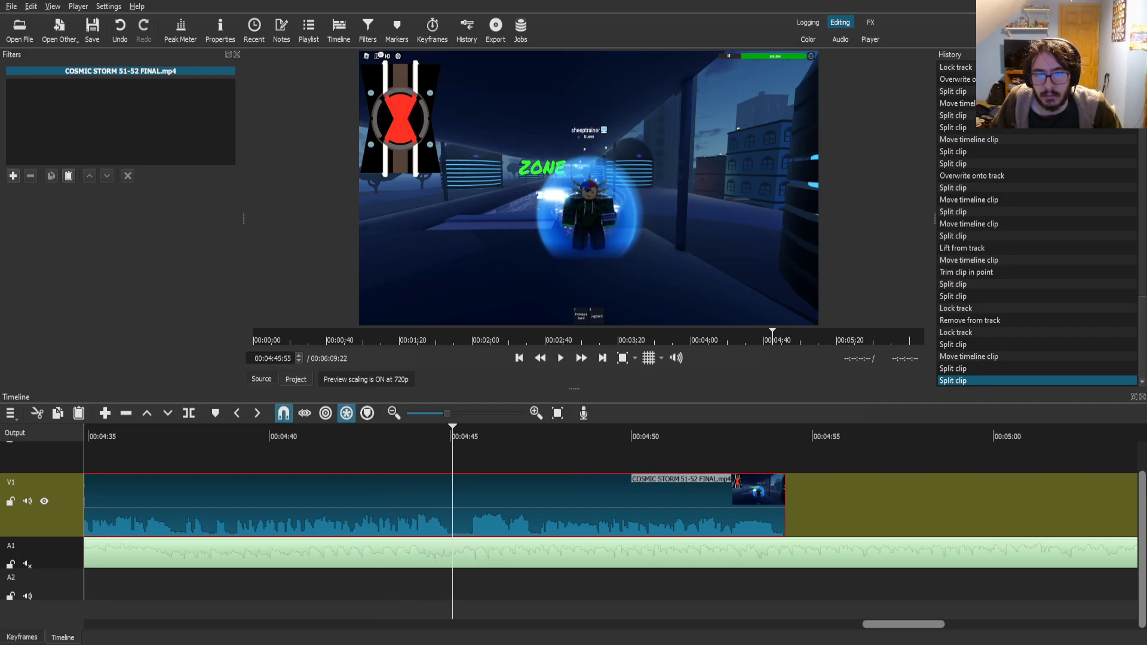
# - Split V1 at about 00:04:45 and move the remainder back to the preceding cut
pyautogui.press('s')
pyautogui.moveTo(553, 507); pyautogui.dragTo(532, 509)
pyautogui.moveTo(454, 436); pyautogui.dragTo(445, 436)
# - Play on from about 00:04:45 and split V1 at about 00:04:46 to isolate a one-second piece
pyautogui.click(560, 358)
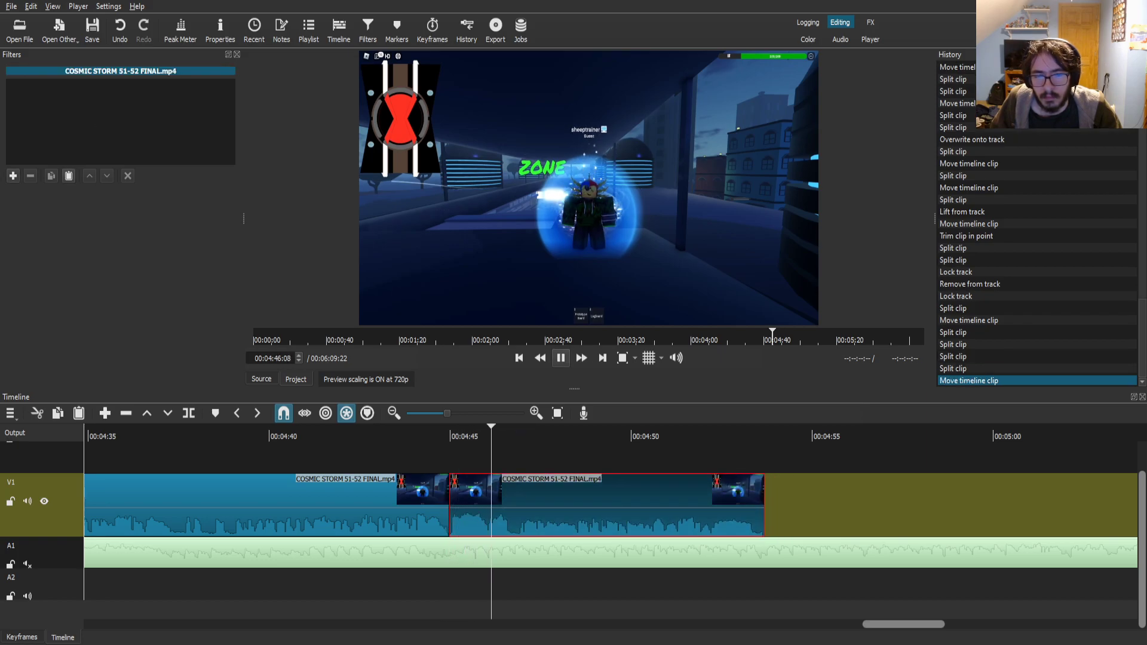
pyautogui.press('space')
pyautogui.press('s')
# - Overlay PepeHappy.png on V2 above the short piece at 00:04:45, trim it to that piece's length, and play it back
pyautogui.click(461, 436)
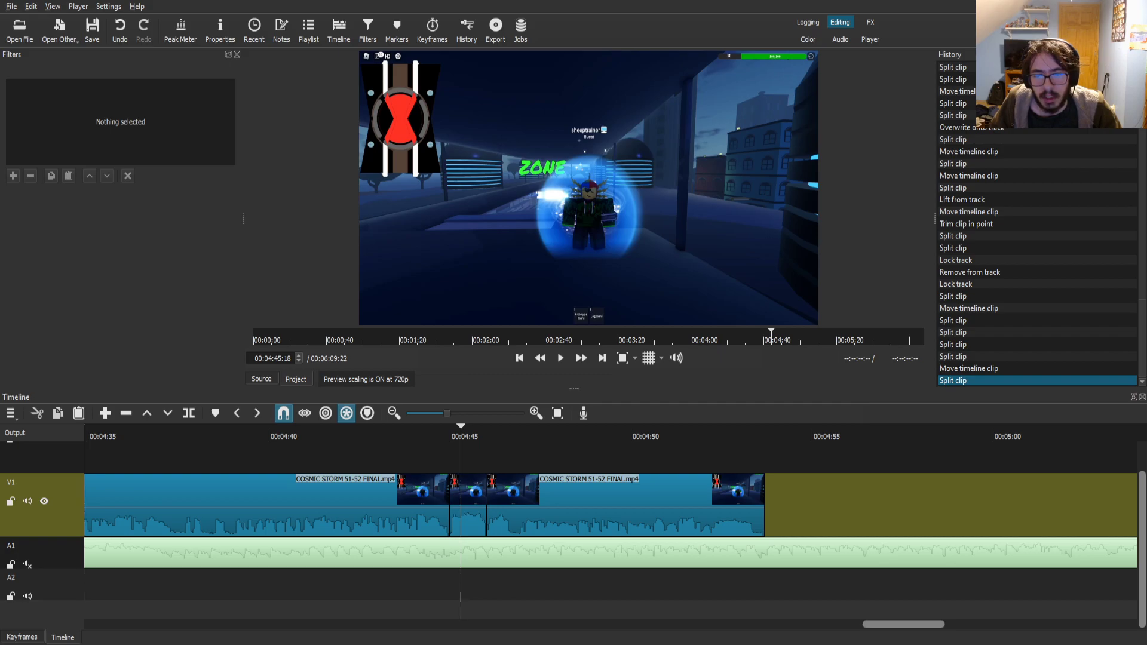
pyautogui.moveTo(588, 188); pyautogui.dragTo(520, 457)
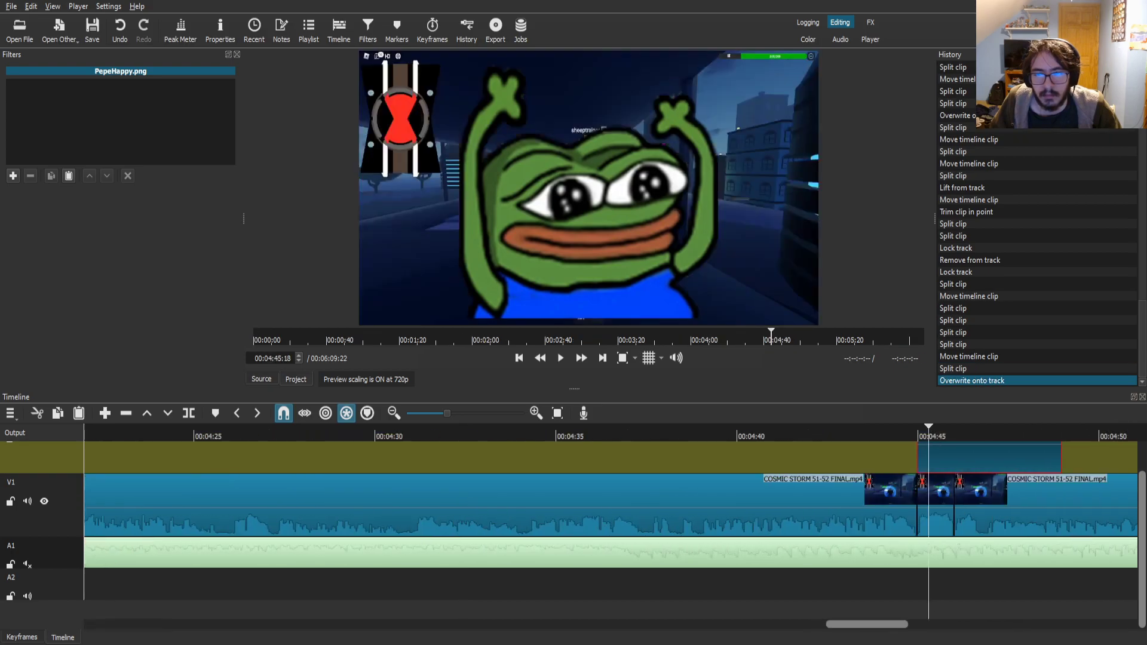
pyautogui.moveTo(702, 457); pyautogui.dragTo(595, 457)
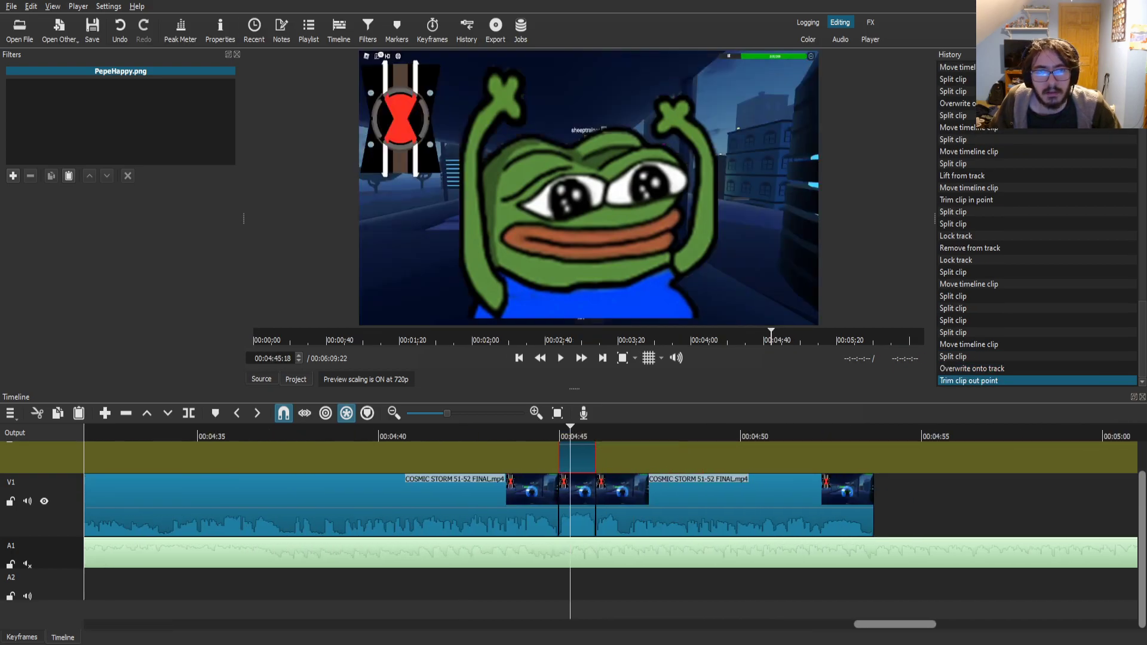
pyautogui.hscroll(-2, 607, 520)
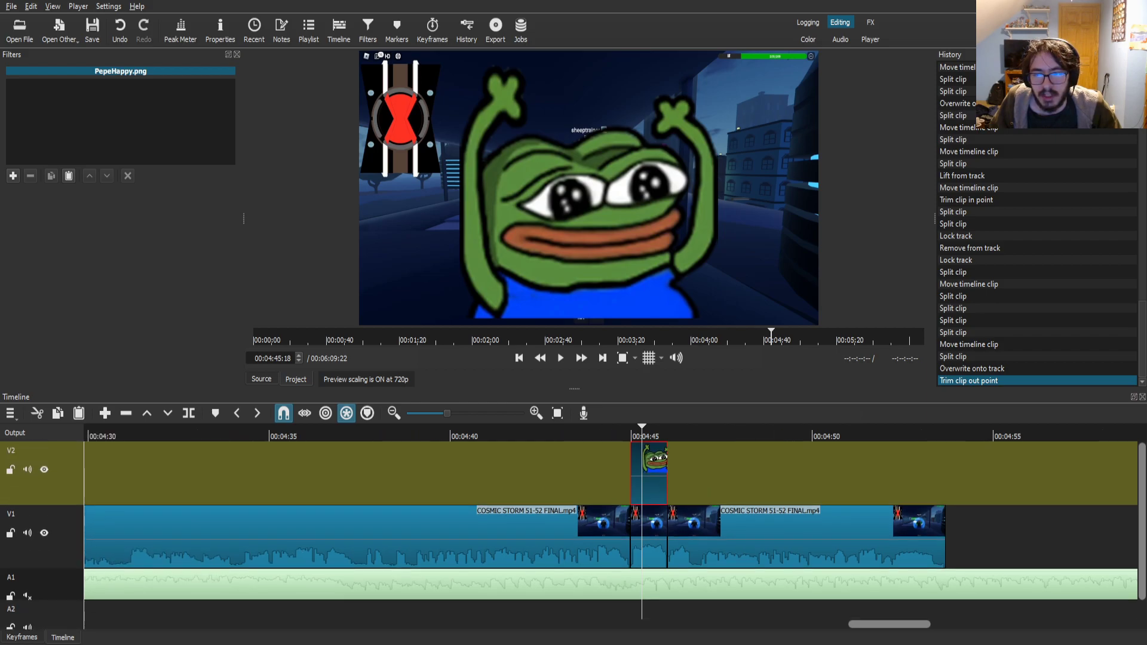
pyautogui.click(618, 433)
pyautogui.click(561, 358)
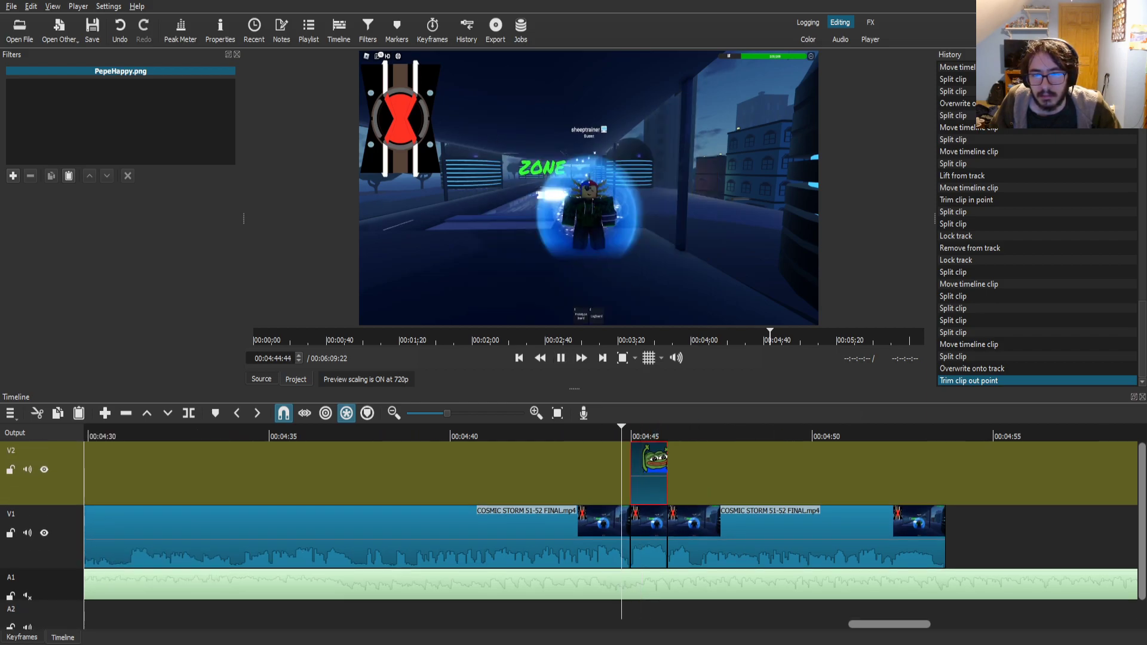
pyautogui.hscroll(2, 607, 507)
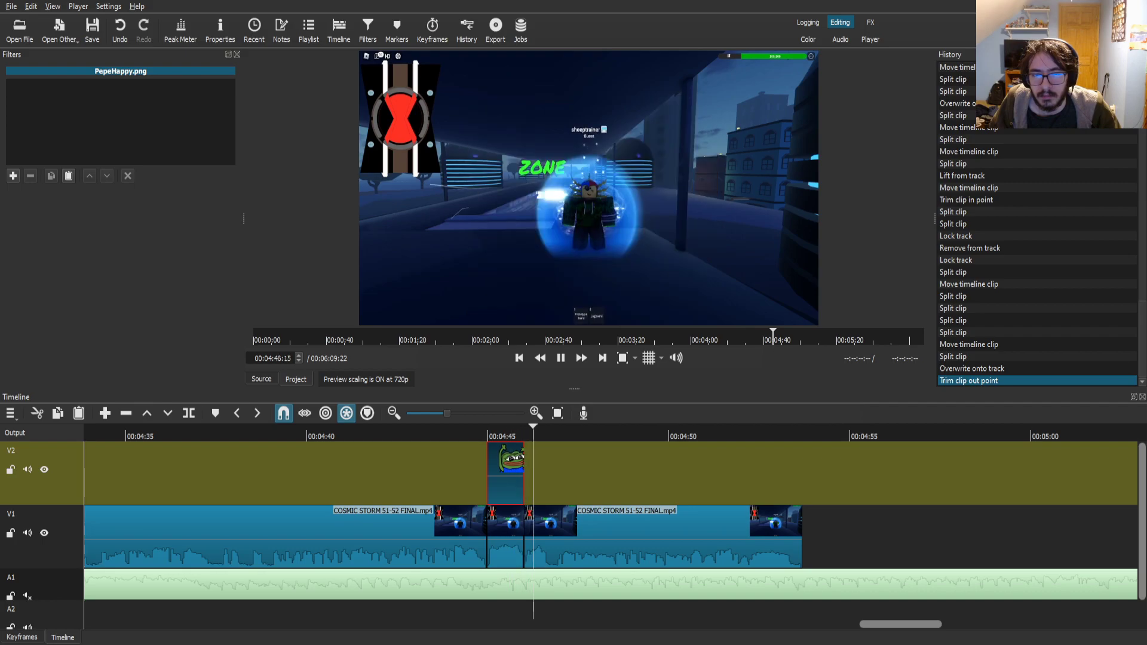
# - Split the V1 gameplay and the A1 music track at 00:04:53:23 to mark the video's end
pyautogui.click(627, 532)
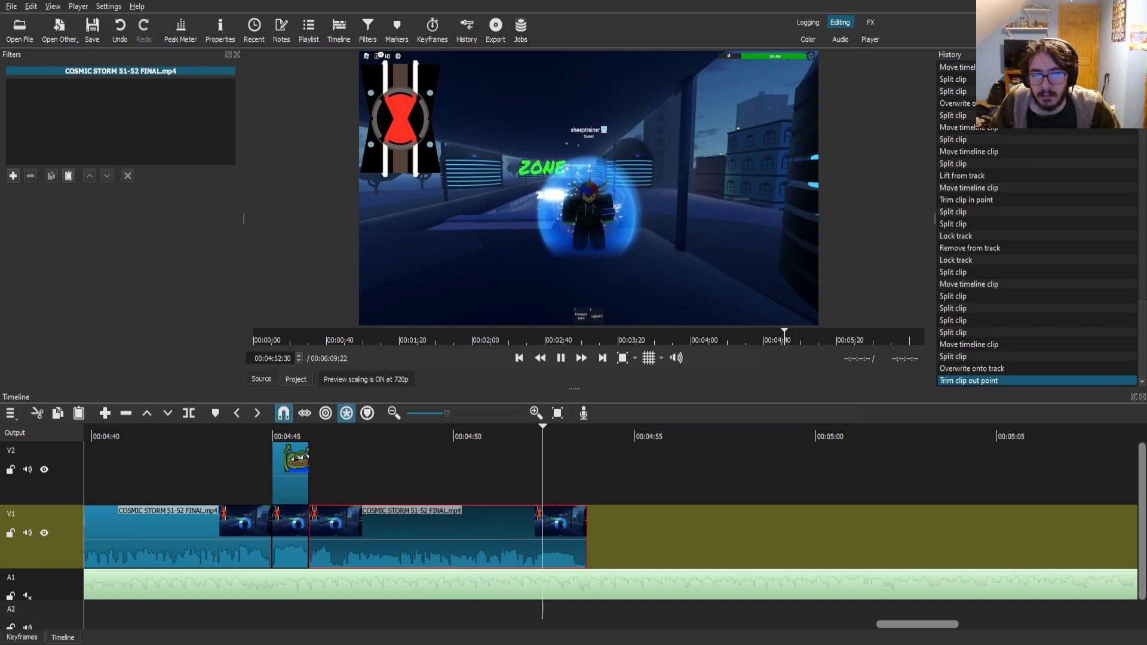
pyautogui.press('space')
pyautogui.press('s')
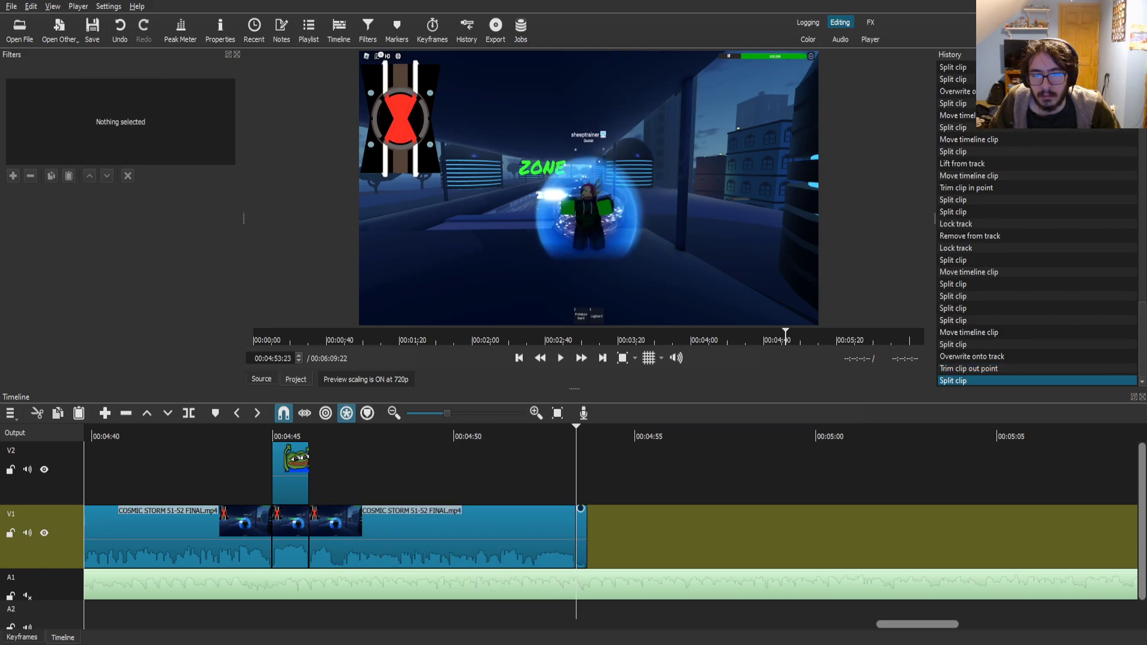
pyautogui.click(582, 551)
pyautogui.click(584, 584)
pyautogui.press('s')
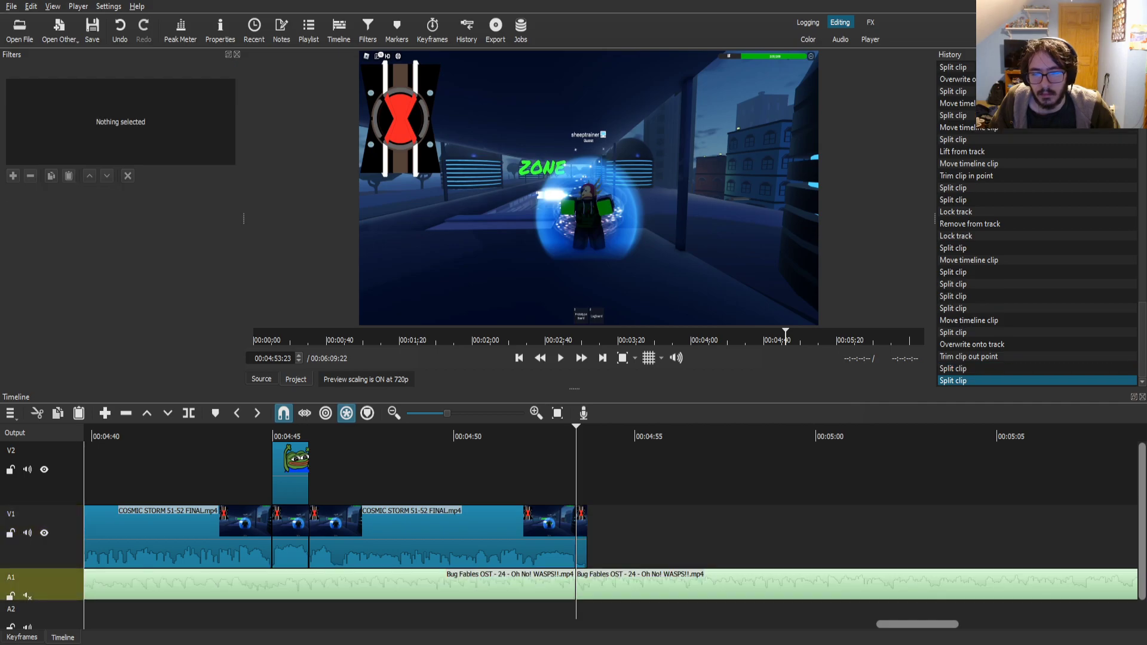
# - Delete the leftover V1 and A1 pieces after 00:04:53:23 and save the project
pyautogui.click(582, 546)
pyautogui.press('Delete')
pyautogui.click(588, 585)
pyautogui.press('z')
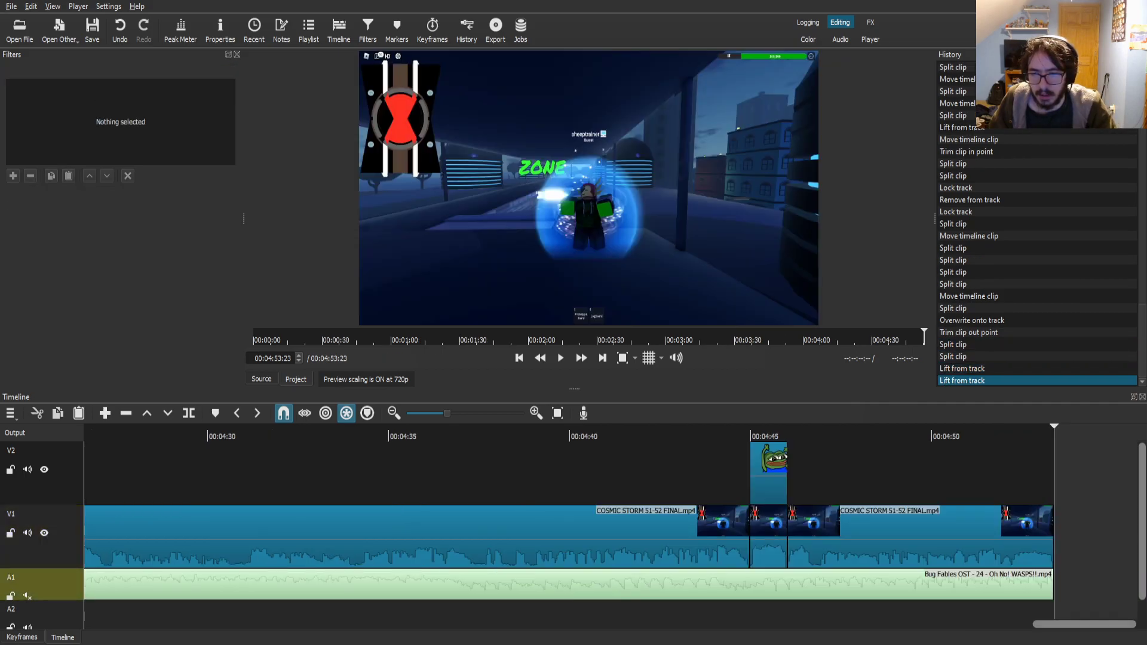
pyautogui.hotkey('ctrl', 's')
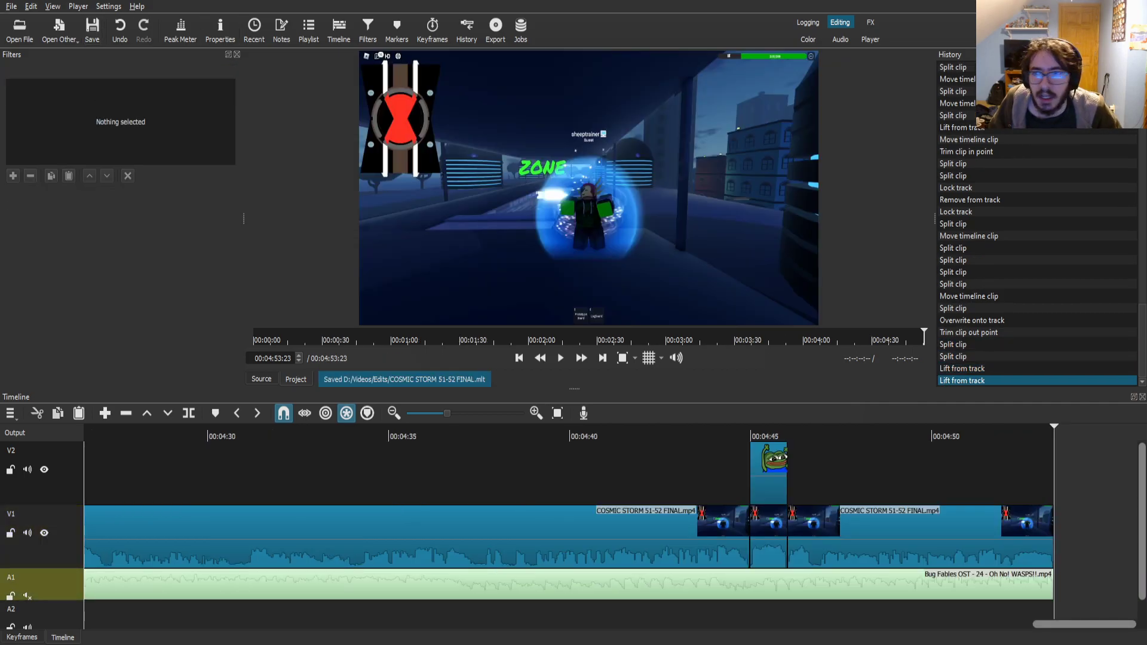